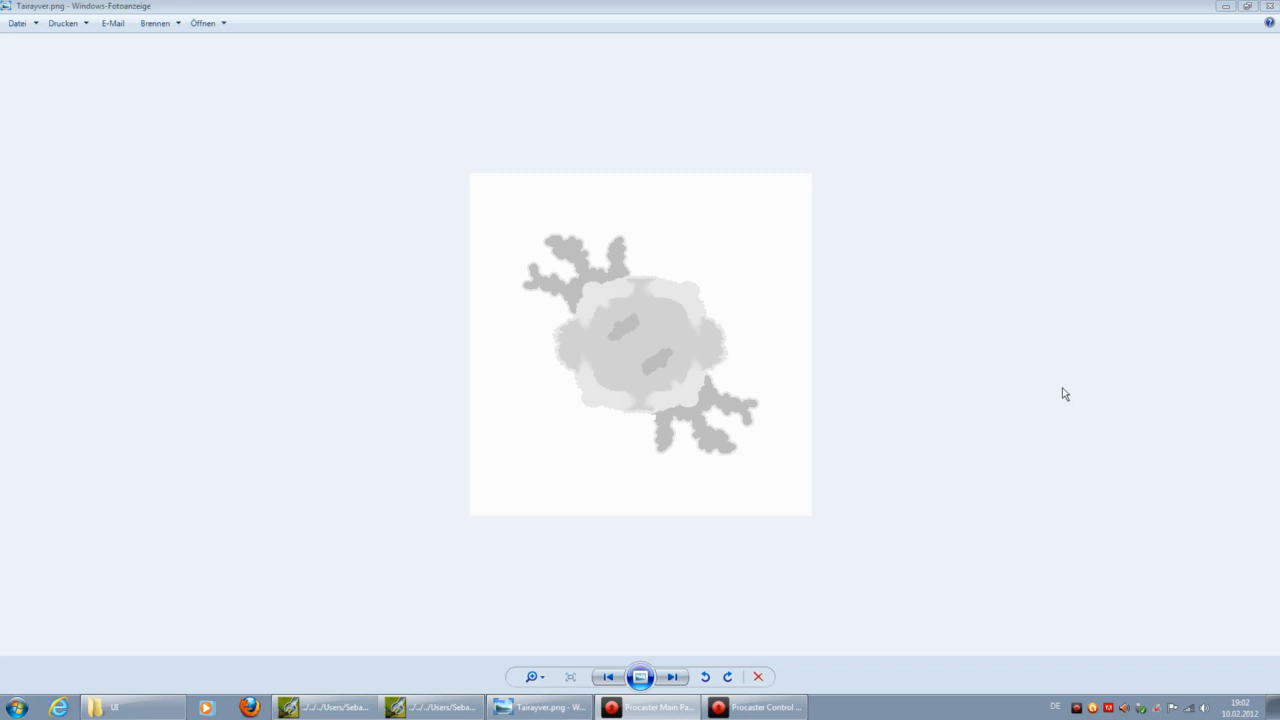
Step: Switch to the Map-Editor showing Tairayver.map and examine the arena's straight outer walls, inner cliffs and dark pits
{"action": "left_click", "coordinate": [436, 709]}
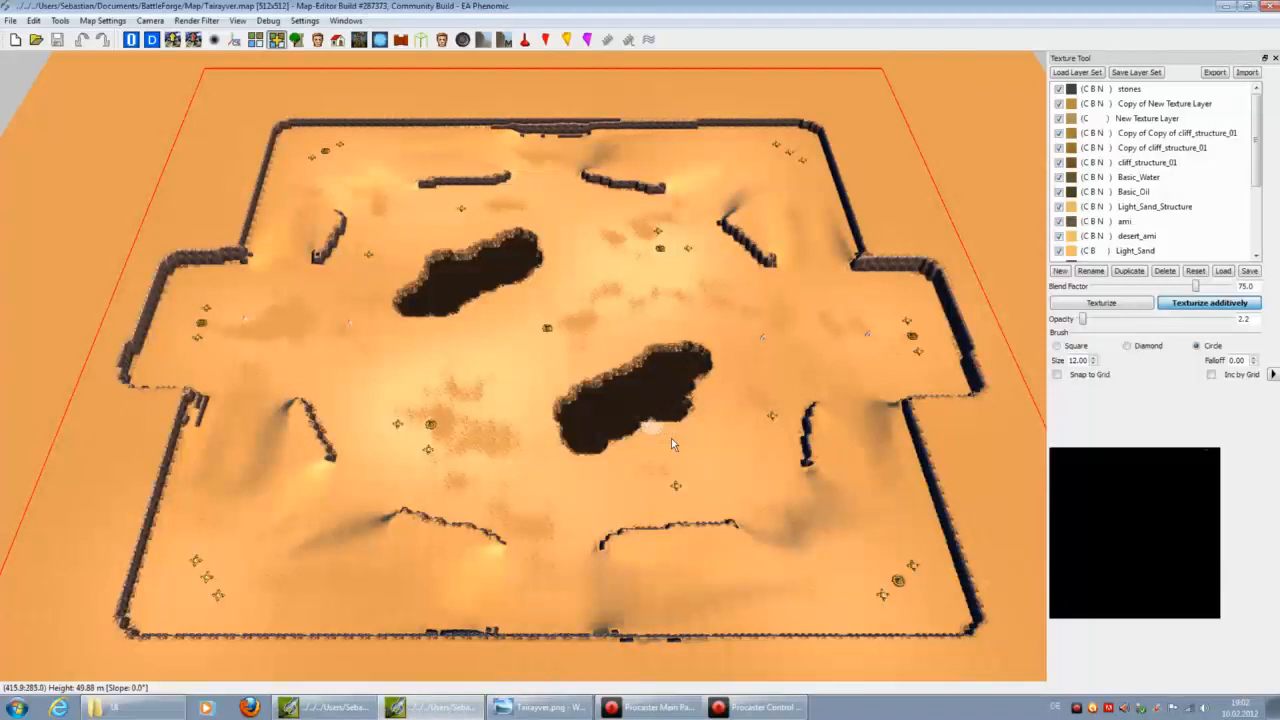
{"action": "scroll", "coordinate": [697, 440], "scroll_direction": "up", "scroll_amount": 3}
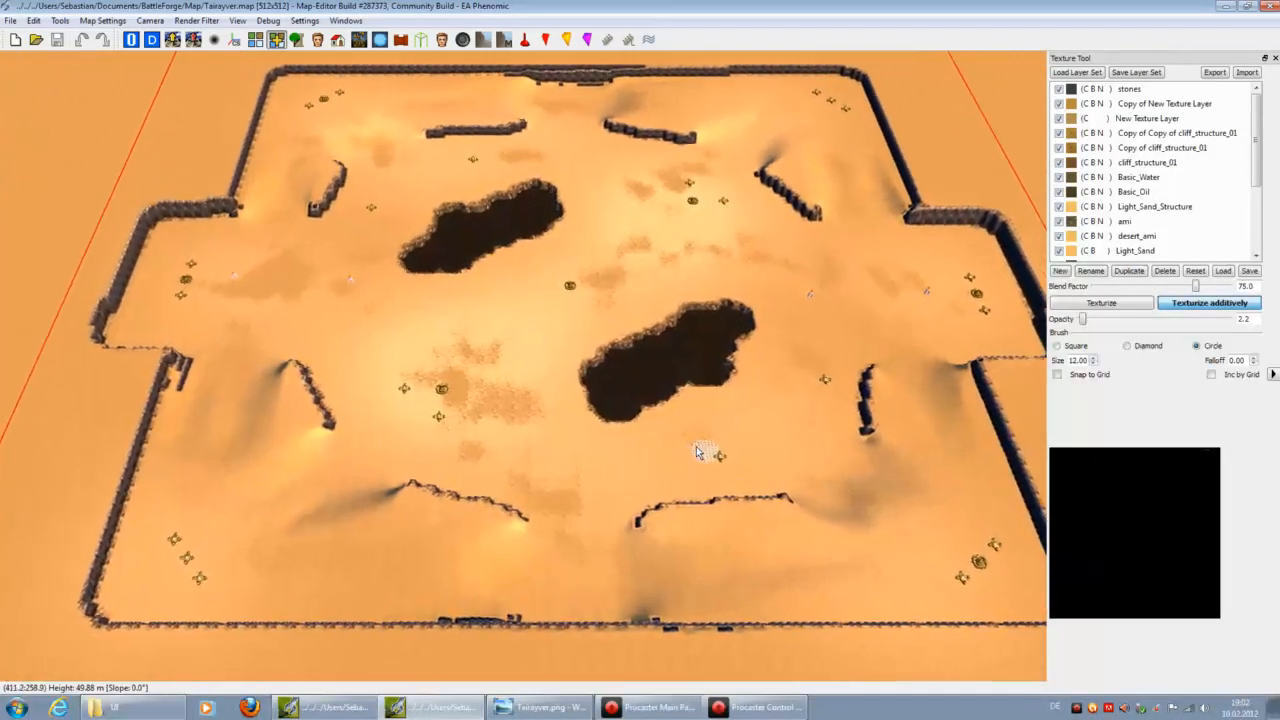
{"action": "scroll", "coordinate": [697, 451], "scroll_direction": "up", "scroll_amount": 3}
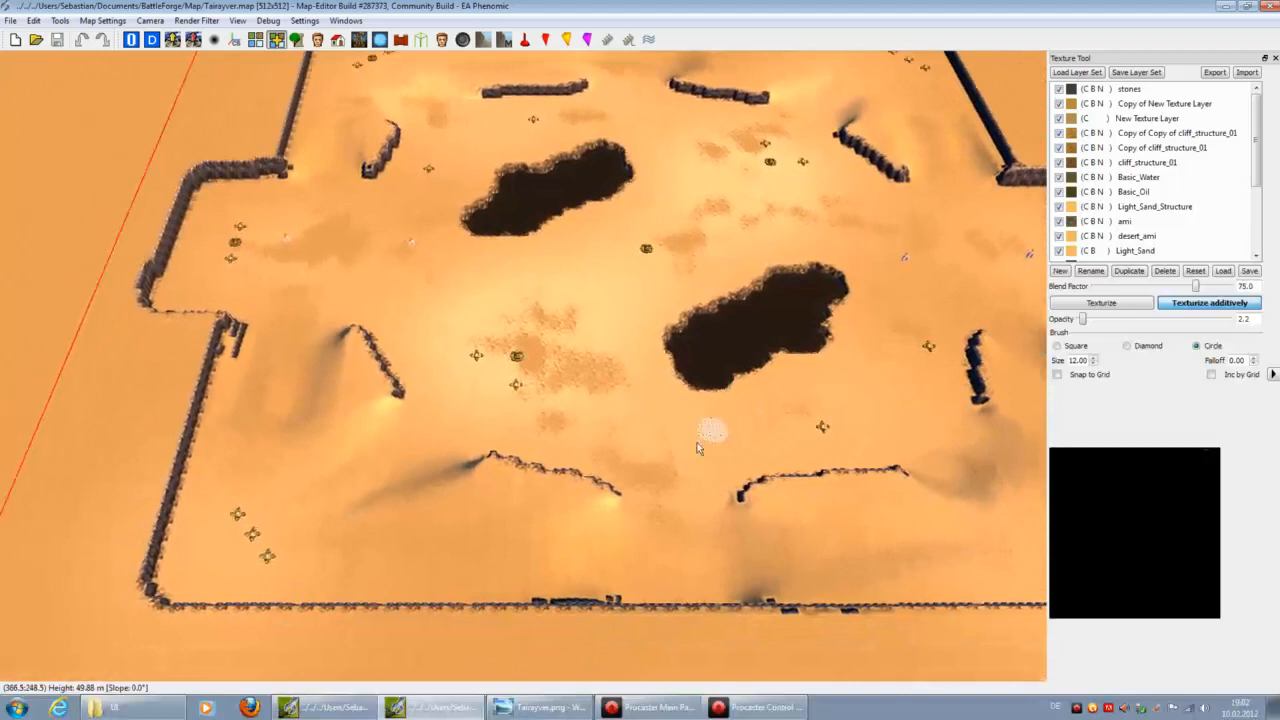
{"action": "scroll", "coordinate": [695, 447], "scroll_direction": "down", "scroll_amount": 2}
{"action": "scroll", "coordinate": [677, 449], "scroll_direction": "up", "scroll_amount": 3}
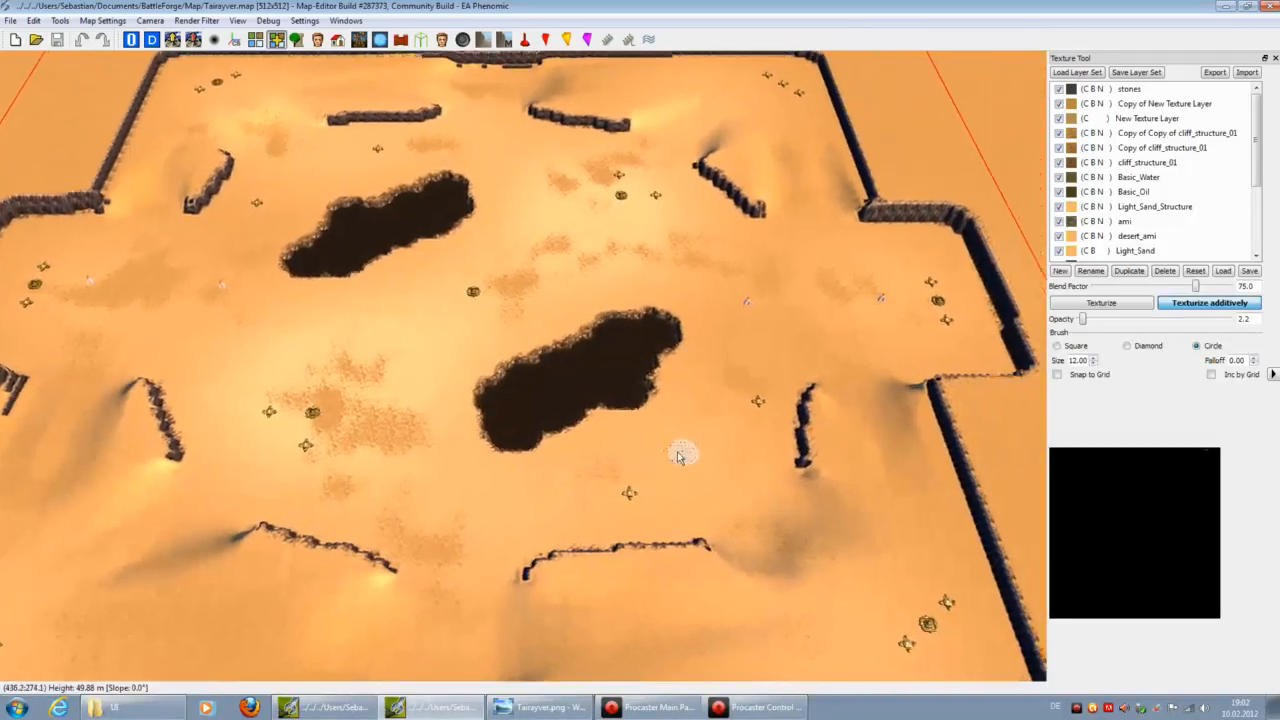
{"action": "scroll", "coordinate": [679, 457], "scroll_direction": "down", "scroll_amount": 2}
{"action": "scroll", "coordinate": [675, 458], "scroll_direction": "up", "scroll_amount": 2}
{"action": "scroll", "coordinate": [674, 455], "scroll_direction": "down", "scroll_amount": 1}
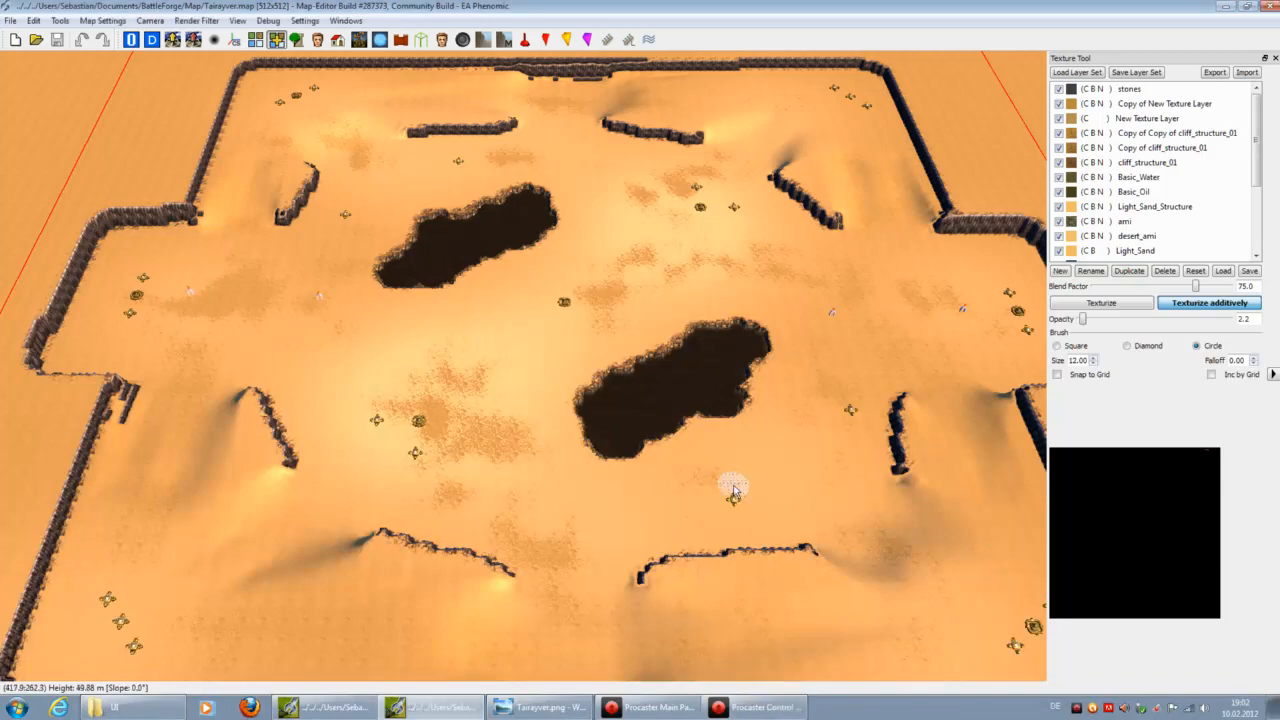
Step: Switch to the photo viewer and inspect the grayscale height map Tairayver.png up close and as a whole
{"action": "left_click", "coordinate": [566, 706]}
{"action": "scroll", "coordinate": [594, 448], "scroll_direction": "up", "scroll_amount": 1, "text": "ctrl"}
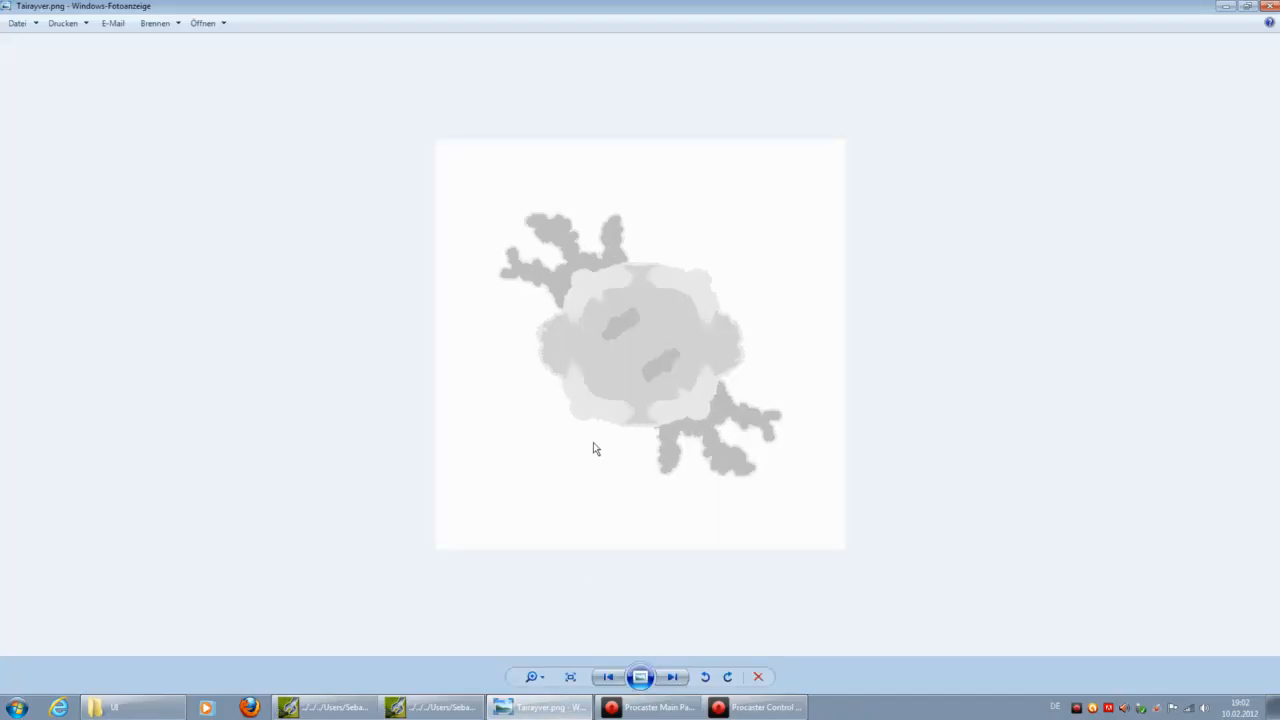
{"action": "scroll", "coordinate": [600, 462], "scroll_direction": "up", "scroll_amount": 2, "text": "ctrl"}
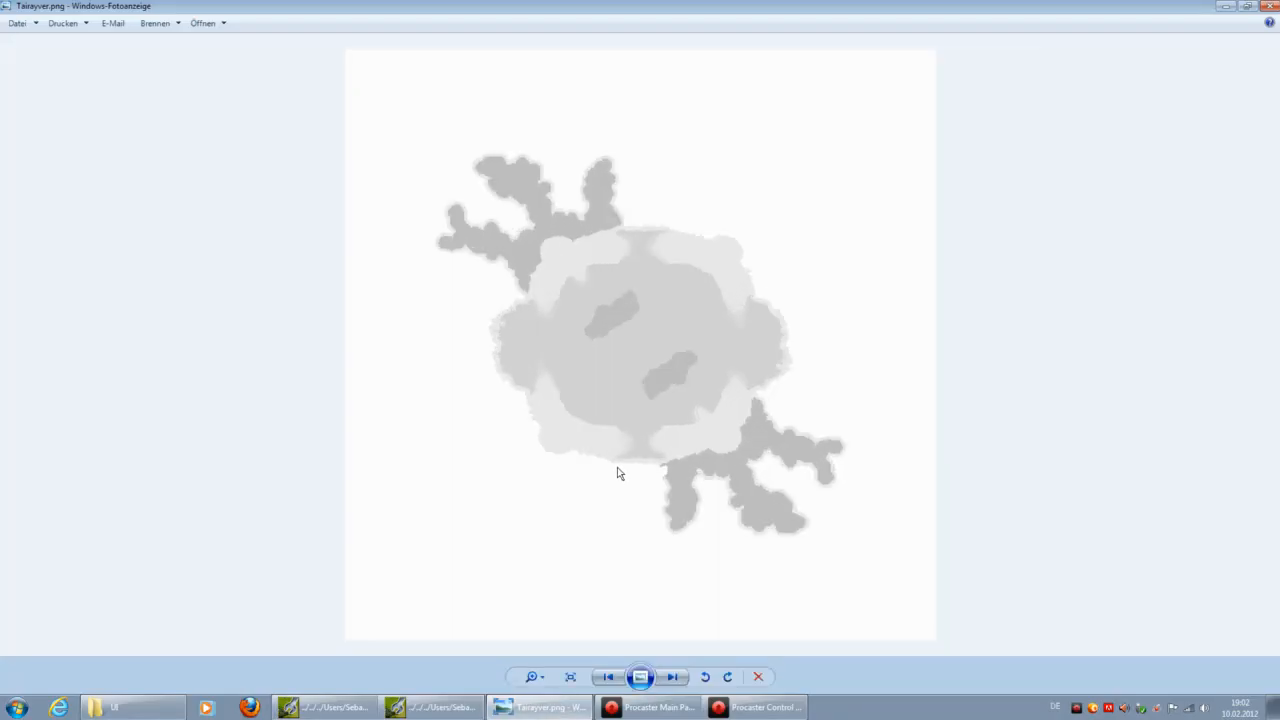
{"action": "scroll", "coordinate": [618, 479], "scroll_direction": "down", "scroll_amount": 3, "text": "ctrl"}
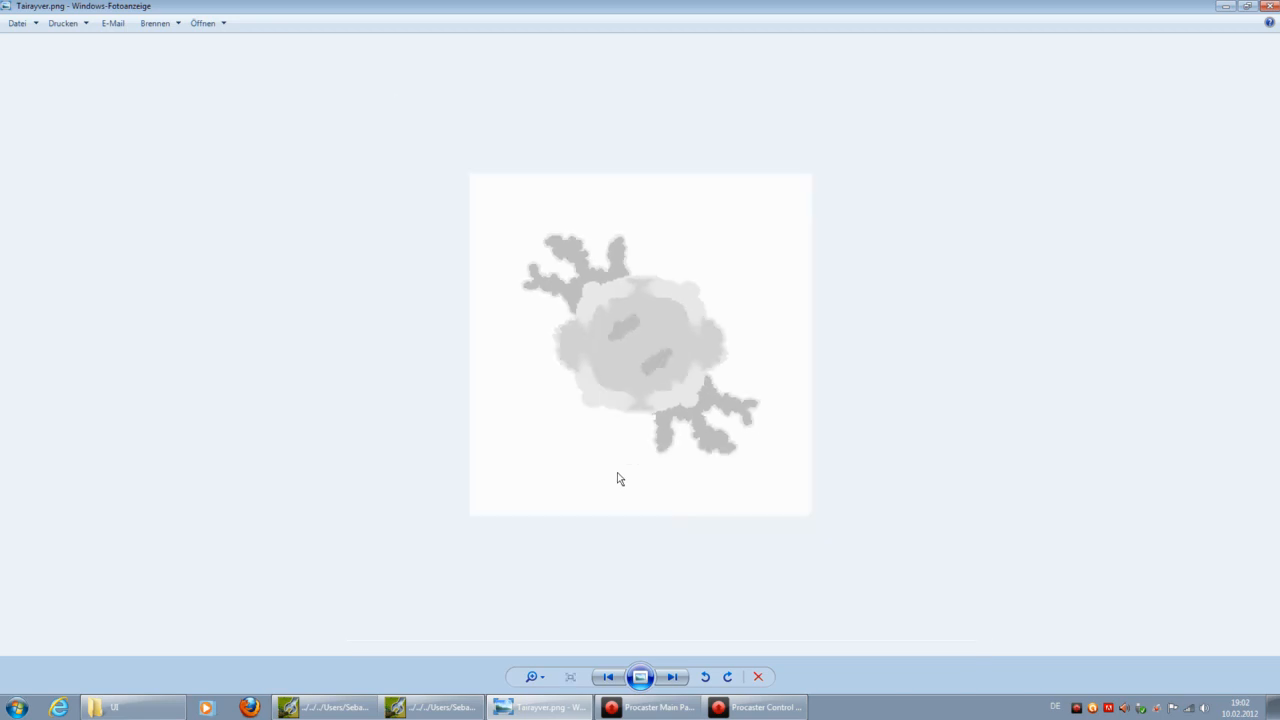
Step: Switch to the Map-Editor showing Tairayver2.map and look over its curved cliffs and water channels
{"action": "left_click", "coordinate": [350, 715]}
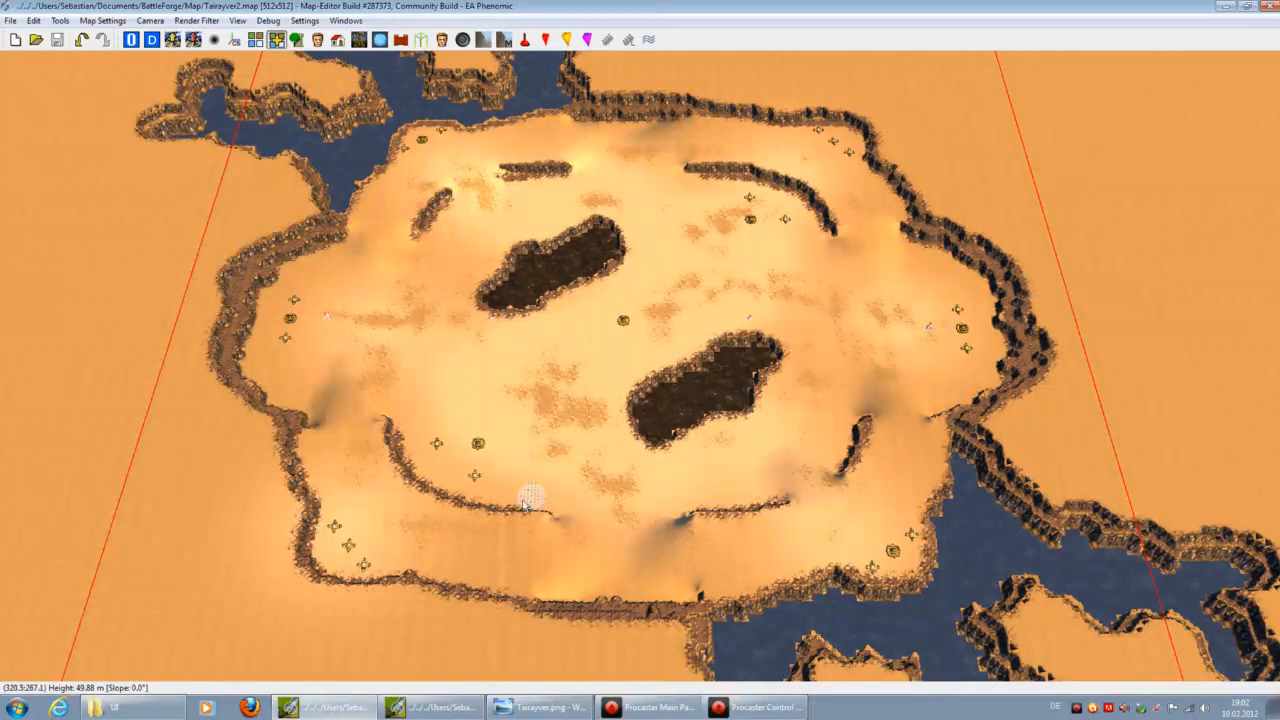
{"action": "key", "text": "Up"}
{"action": "key", "text": "Left"}
{"action": "key", "text": "Down"}
{"action": "key", "text": "Right"}
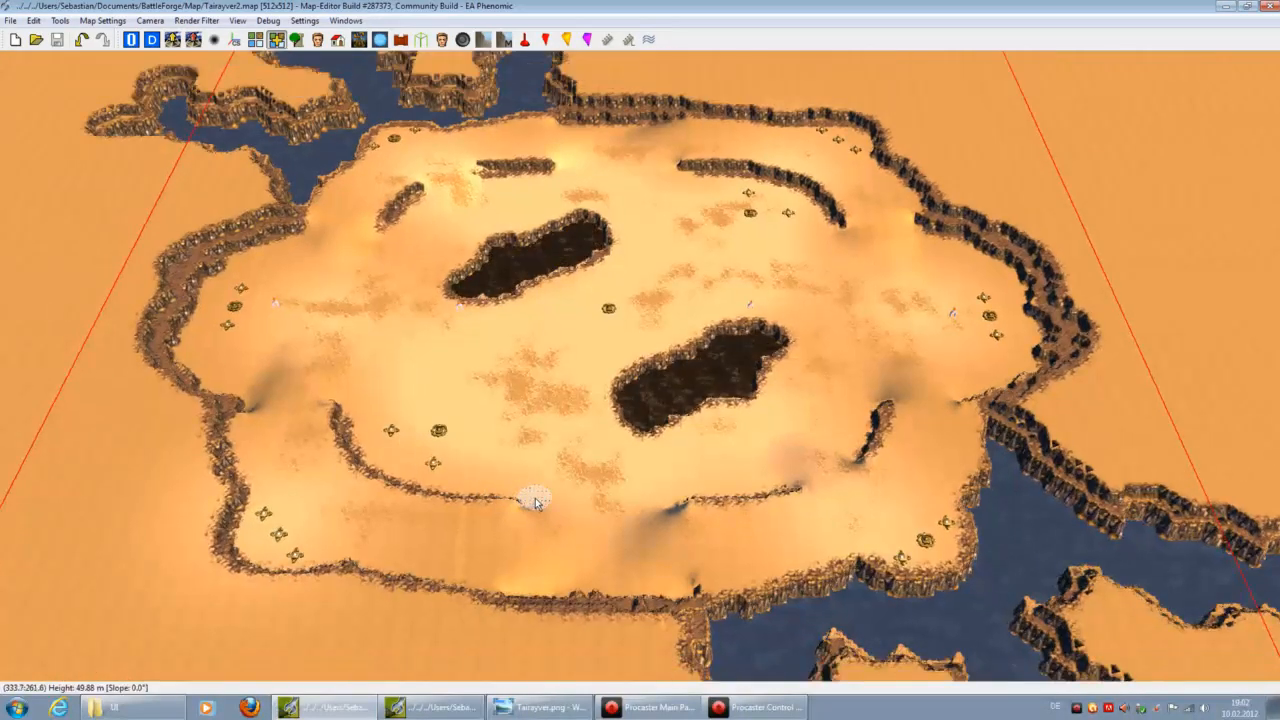
Step: Compare the outer borders of Tairayver.map with those of Tairayver2.map by switching between the two editor windows
{"action": "scroll", "coordinate": [533, 500], "scroll_direction": "up", "scroll_amount": 3}
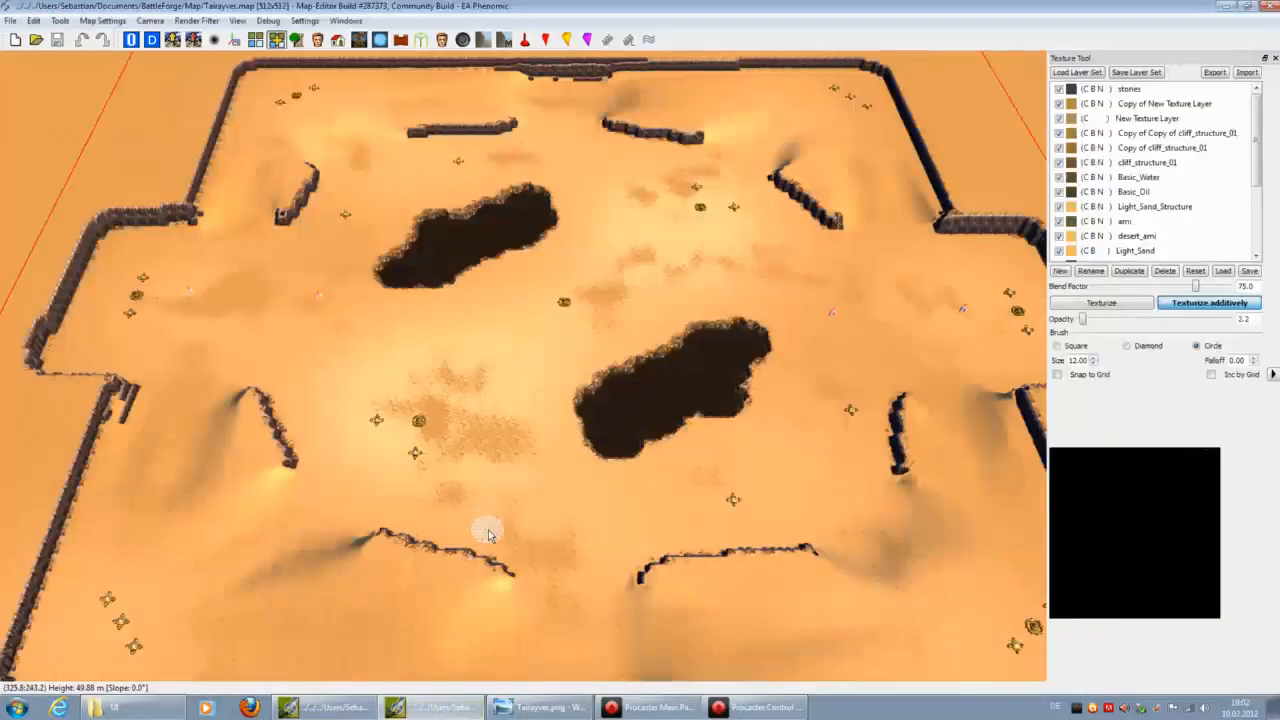
{"action": "scroll", "coordinate": [488, 533], "scroll_direction": "down", "scroll_amount": 3}
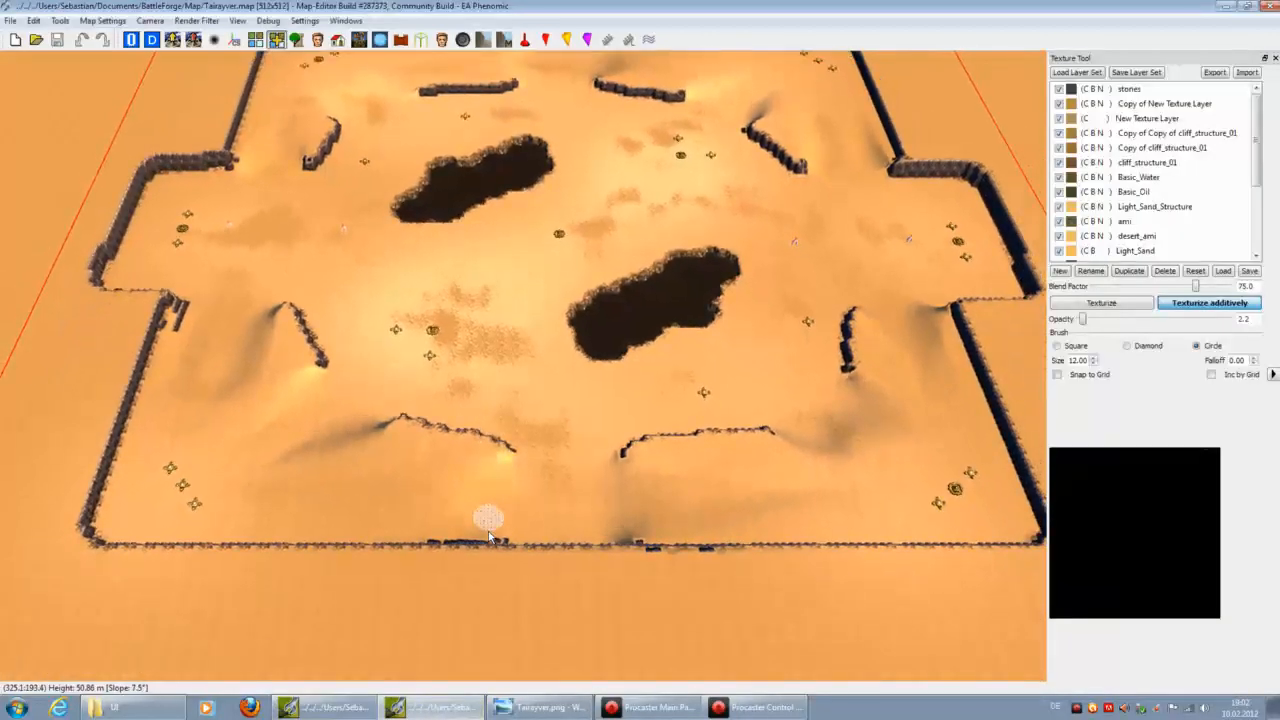
{"action": "left_click", "coordinate": [430, 707]}
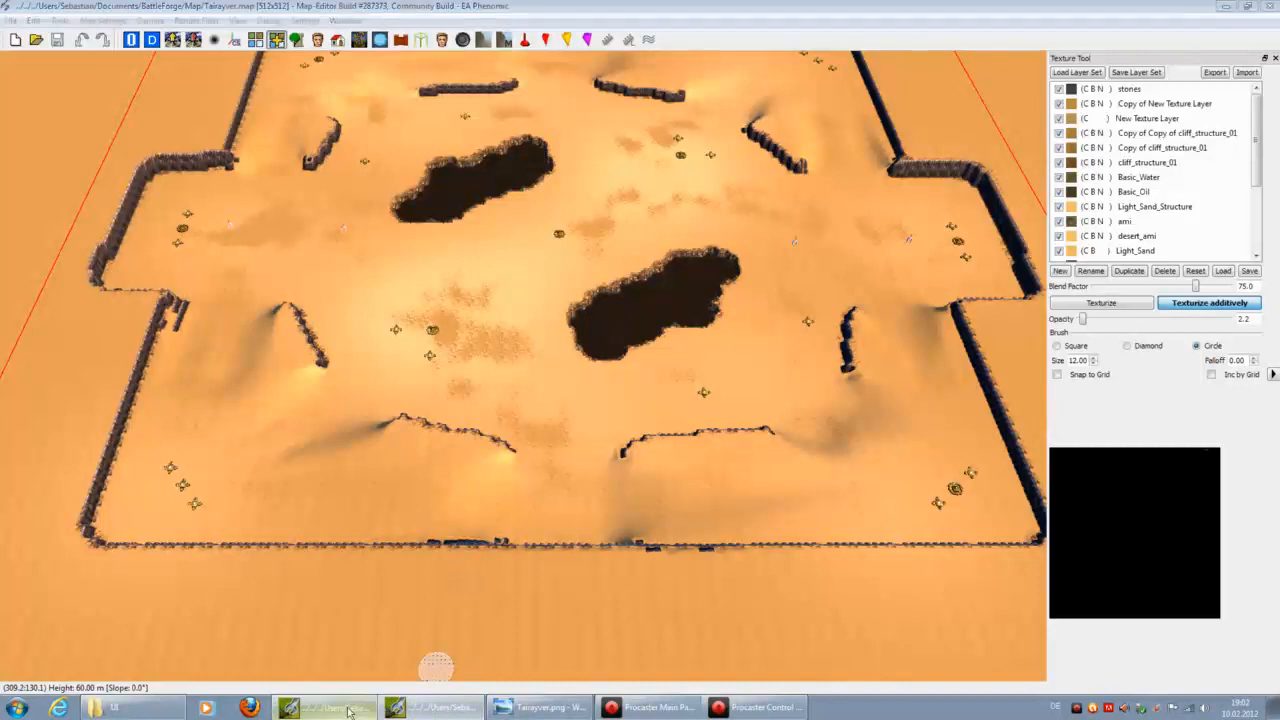
{"action": "scroll", "coordinate": [496, 529], "scroll_direction": "up", "scroll_amount": 5}
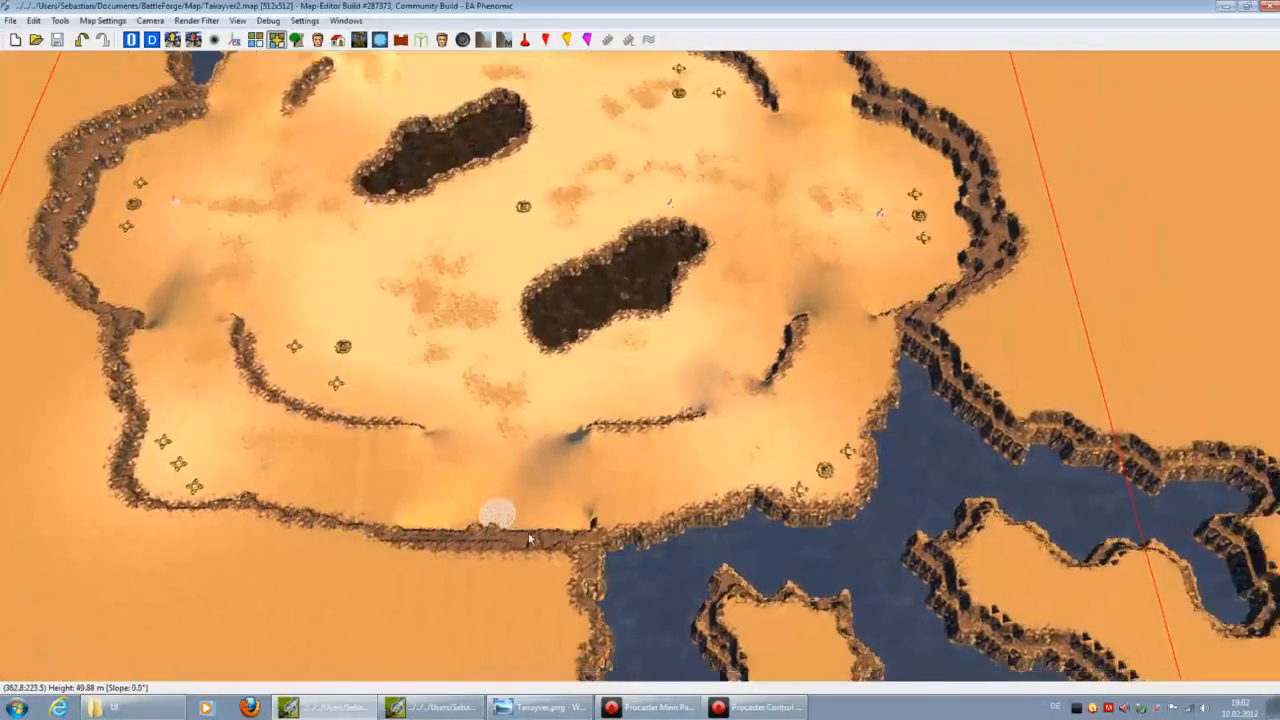
Step: Examine the flat sandy ground around the pits and western cliffs of Tairayver2.map from close and low viewpoints
{"action": "middle_click_drag", "start_coordinate": [528, 533], "coordinate": [646, 503]}
{"action": "scroll", "coordinate": [580, 526], "scroll_direction": "down", "scroll_amount": 1}
{"action": "scroll", "coordinate": [648, 514], "scroll_direction": "up", "scroll_amount": 2}
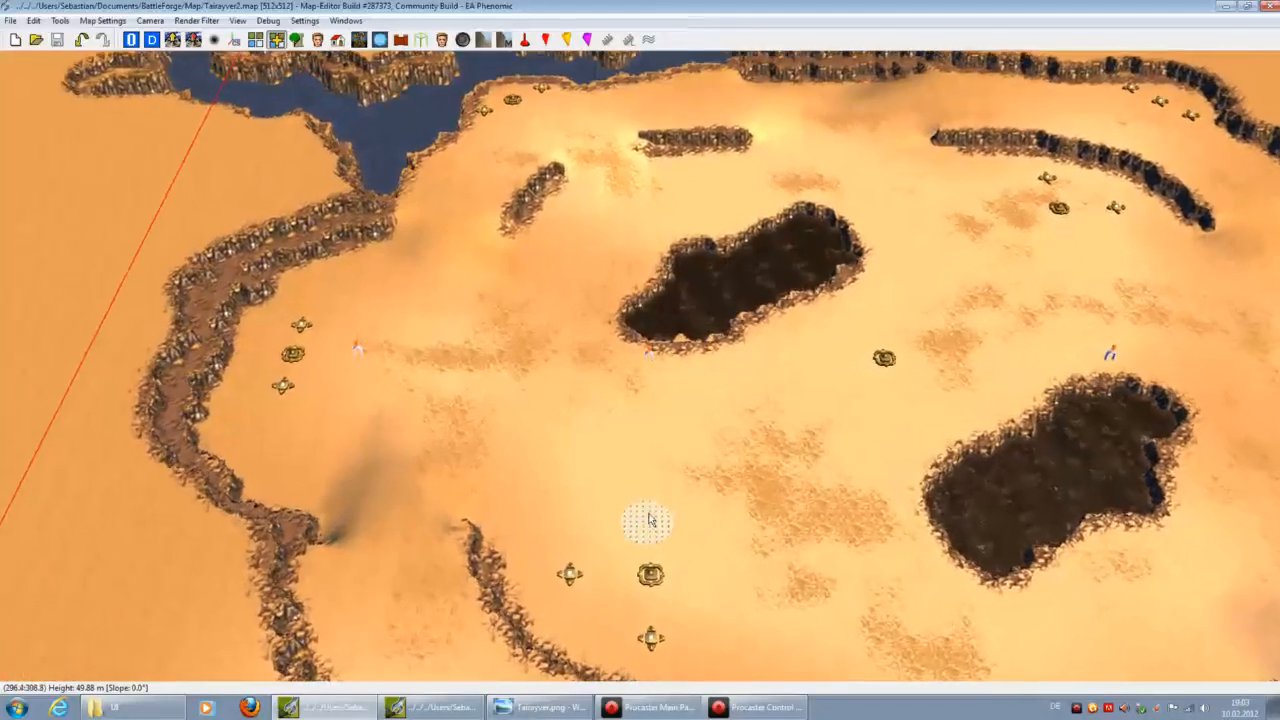
{"action": "scroll", "coordinate": [648, 520], "scroll_direction": "up", "scroll_amount": 4}
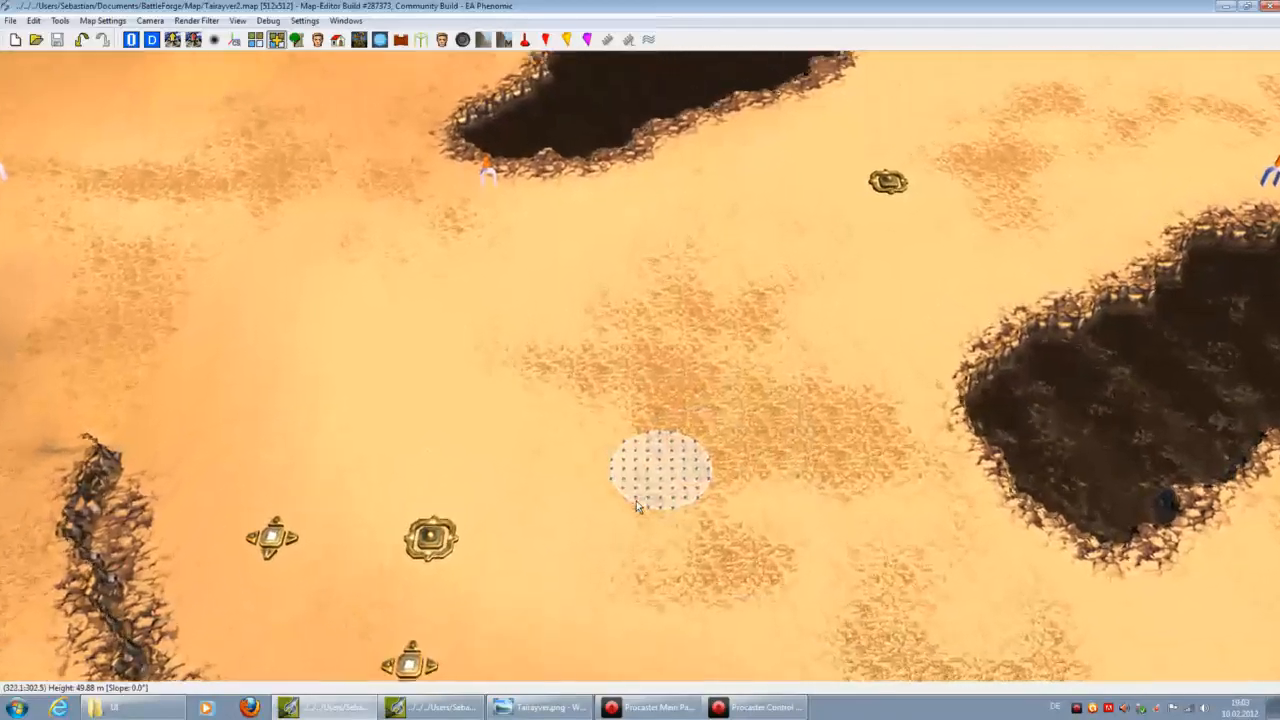
{"action": "scroll", "coordinate": [636, 503], "scroll_direction": "up", "scroll_amount": 5}
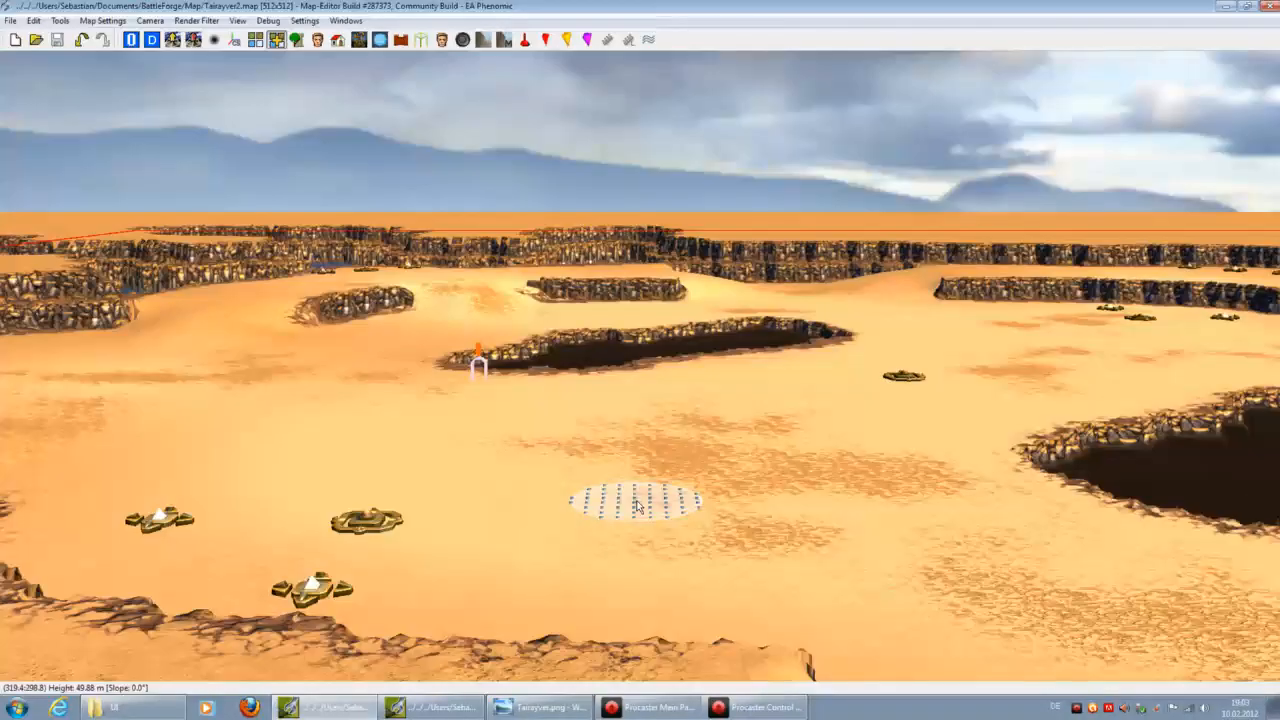
{"action": "scroll", "coordinate": [637, 505], "scroll_direction": "down", "scroll_amount": 5}
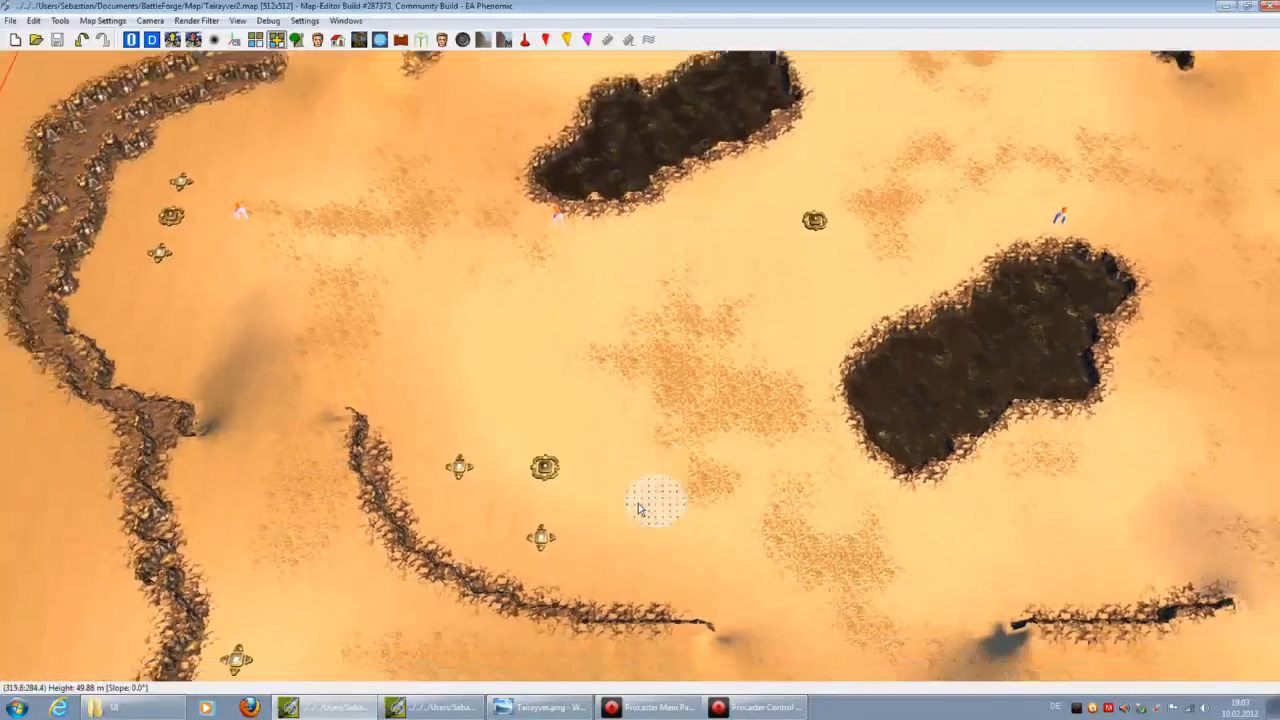
{"action": "scroll", "coordinate": [638, 503], "scroll_direction": "down", "scroll_amount": 5}
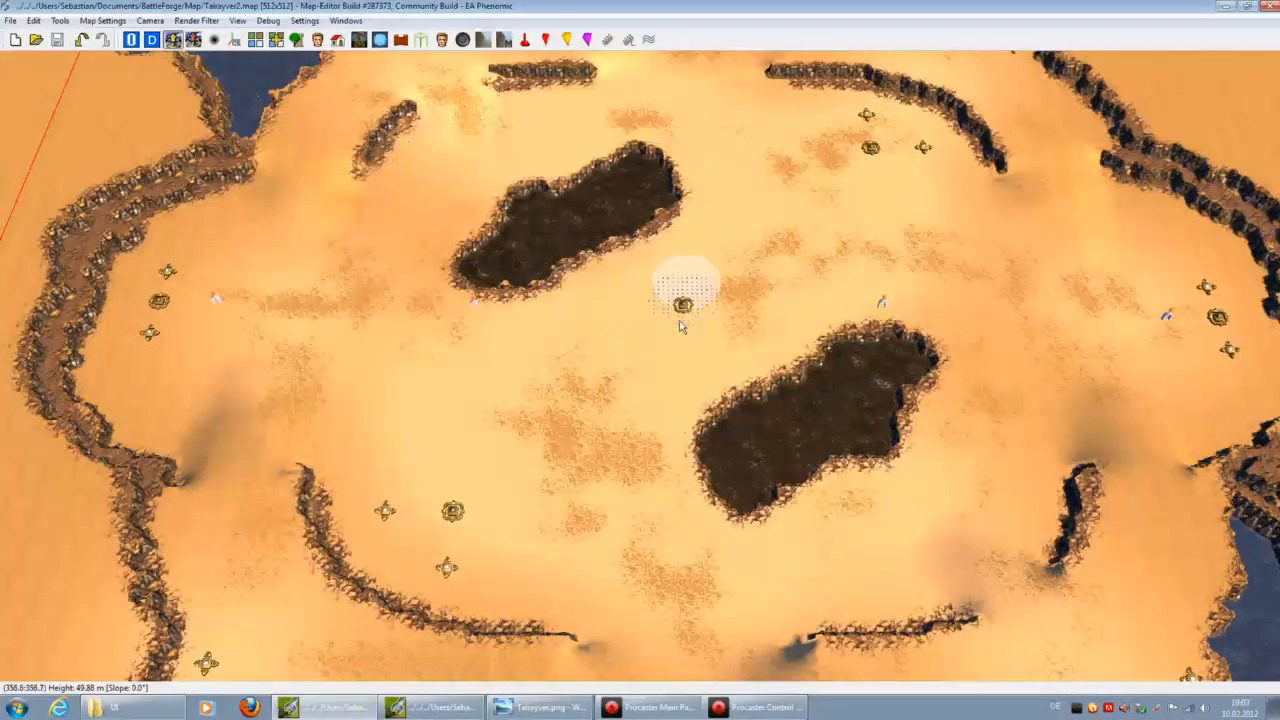
{"action": "scroll", "coordinate": [680, 326], "scroll_direction": "up", "scroll_amount": 4}
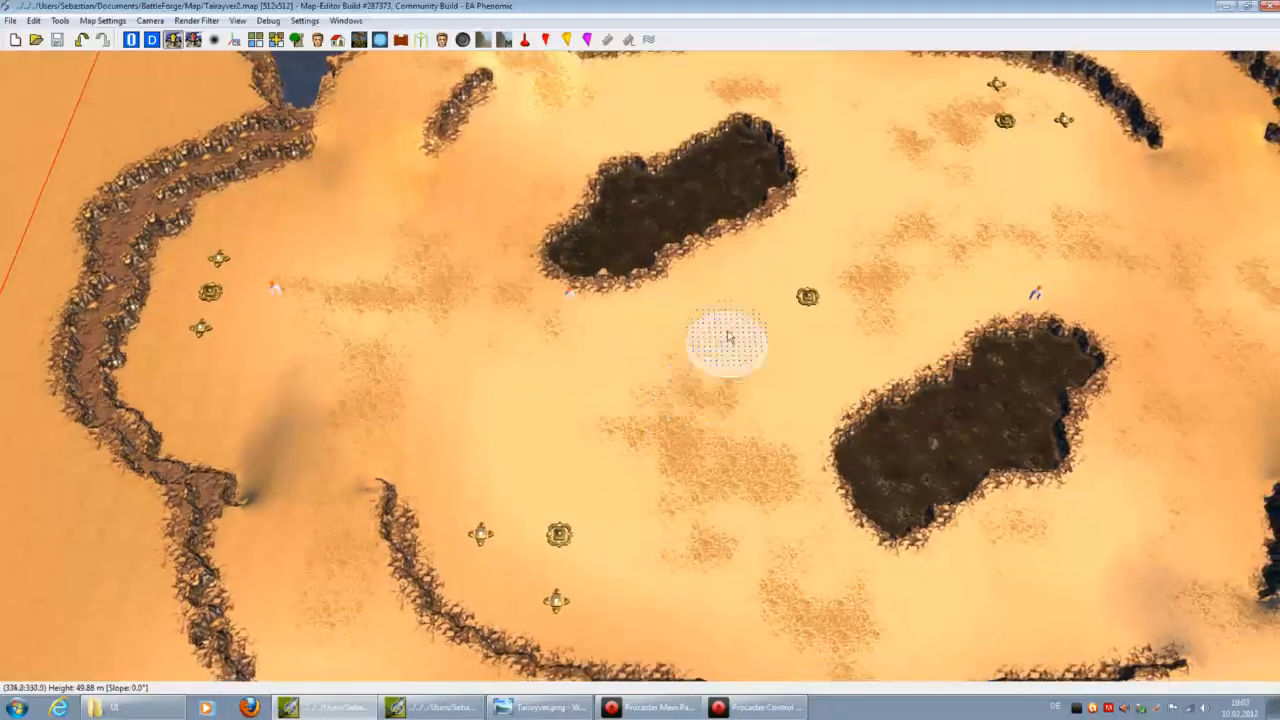
Step: Open the Height Tool and sculpt uneven patches southwest of the map centre with 30 cm Additive Height and a circular 20.40 brush
{"action": "right_click", "coordinate": [880, 33]}
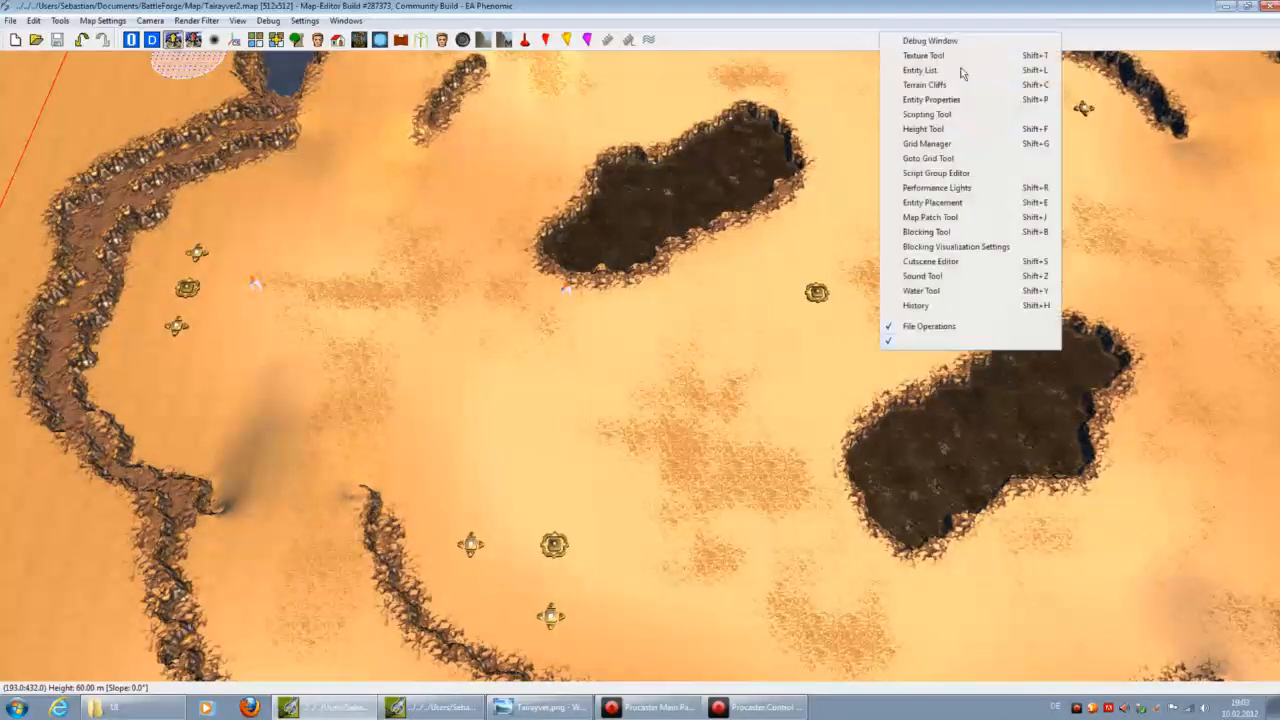
{"action": "left_click", "coordinate": [928, 129]}
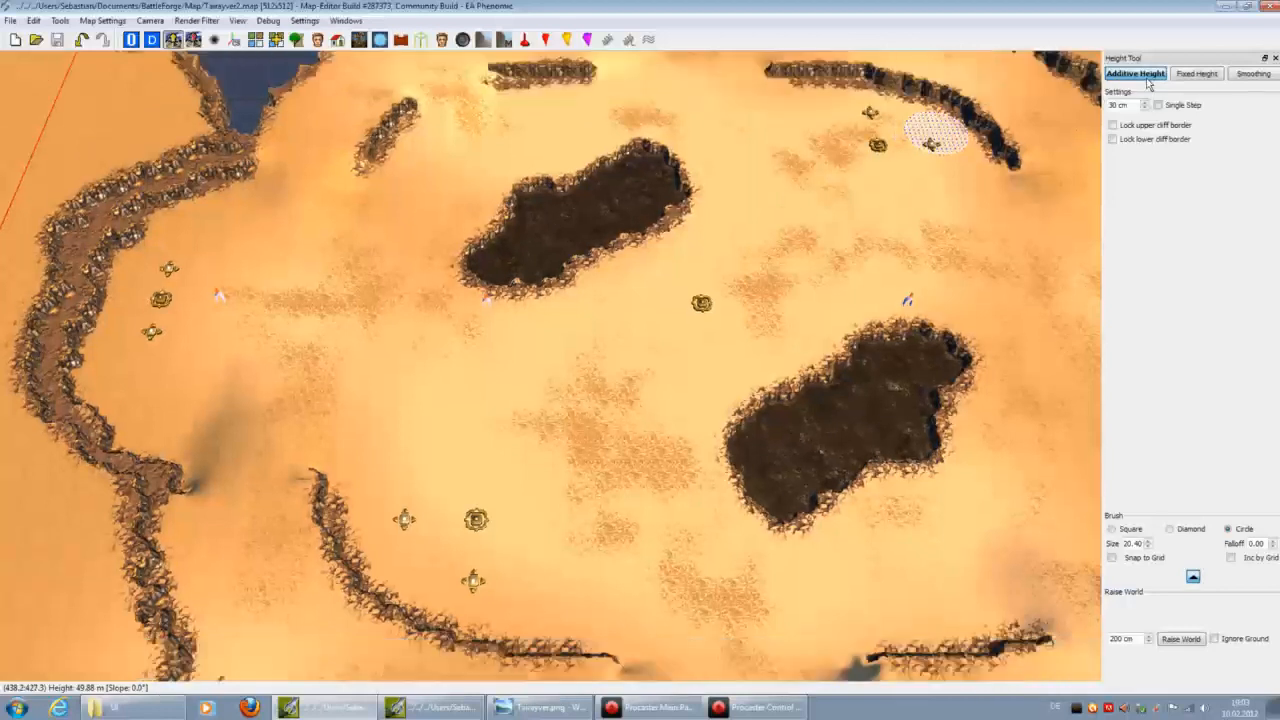
{"action": "scroll", "coordinate": [560, 386], "scroll_direction": "up", "scroll_amount": 2}
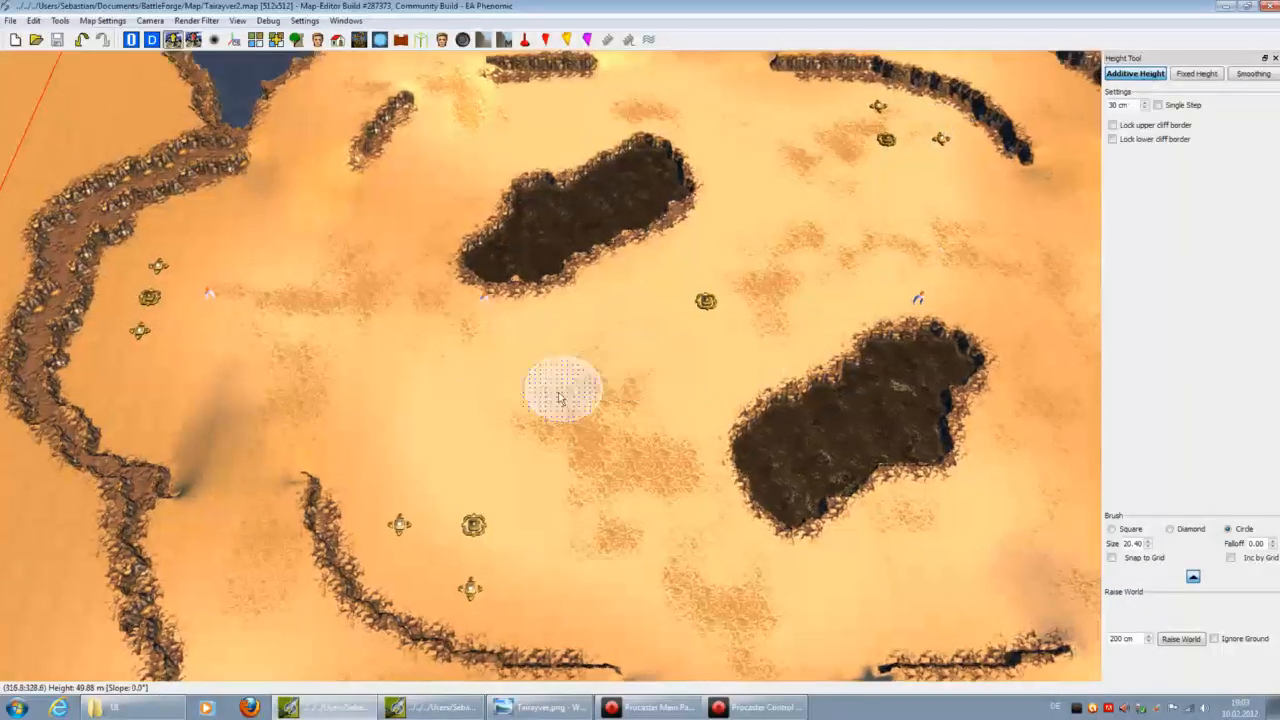
{"action": "key", "text": "Down"}
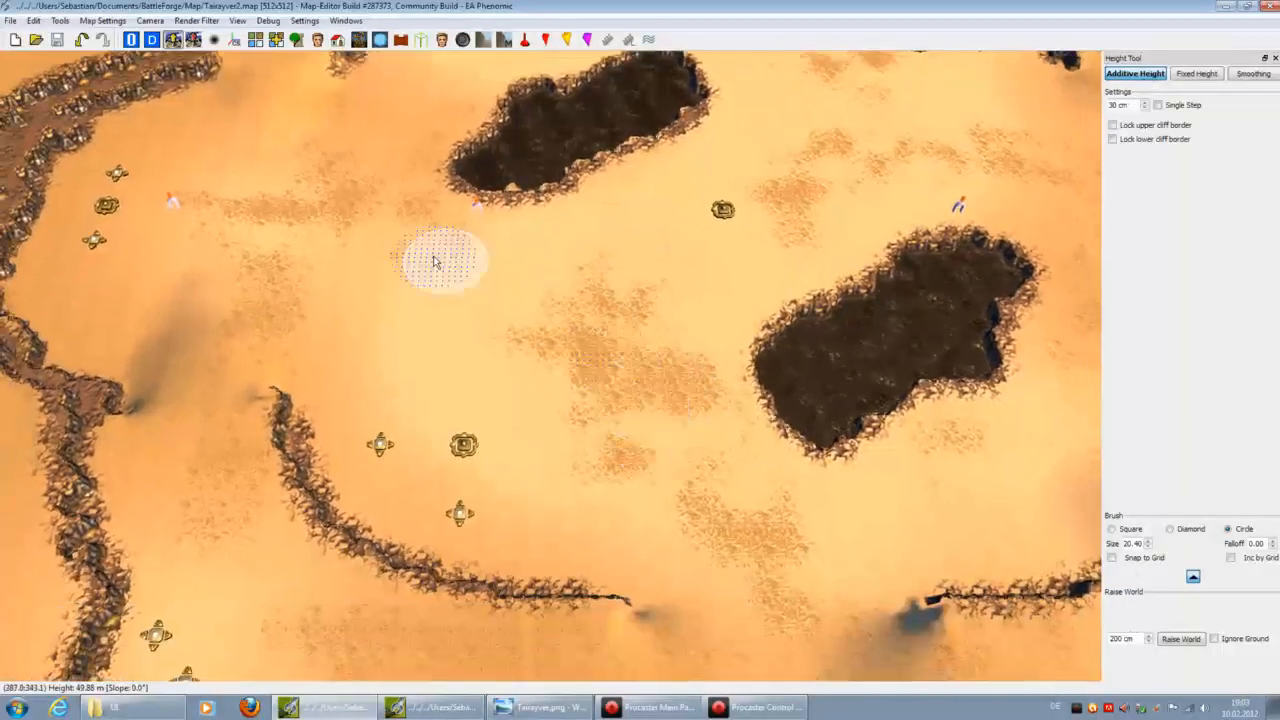
{"action": "mouse_move", "coordinate": [478, 347]}
{"action": "left_mouse_down"}
{"action": "mouse_move", "coordinate": [514, 429]}
{"action": "mouse_move", "coordinate": [654, 446]}
{"action": "left_mouse_up"}
{"action": "mouse_move", "coordinate": [458, 325]}
{"action": "left_mouse_down"}
{"action": "mouse_move", "coordinate": [566, 443]}
{"action": "mouse_move", "coordinate": [620, 285]}
{"action": "left_mouse_up"}
{"action": "mouse_move", "coordinate": [652, 353]}
{"action": "left_mouse_down"}
{"action": "mouse_move", "coordinate": [500, 480]}
{"action": "mouse_move", "coordinate": [400, 409]}
{"action": "mouse_move", "coordinate": [600, 500]}
{"action": "mouse_move", "coordinate": [672, 508]}
{"action": "mouse_move", "coordinate": [651, 386]}
{"action": "mouse_move", "coordinate": [329, 300]}
{"action": "mouse_move", "coordinate": [386, 271]}
{"action": "left_mouse_up"}
Step: Sculpt shallow bumps into the sand by the western monuments and along the northwestern corner of the arena
{"action": "mouse_move", "coordinate": [386, 271]}
{"action": "middle_mouse_down"}
{"action": "mouse_move", "coordinate": [447, 313]}
{"action": "mouse_move", "coordinate": [414, 372]}
{"action": "middle_mouse_up"}
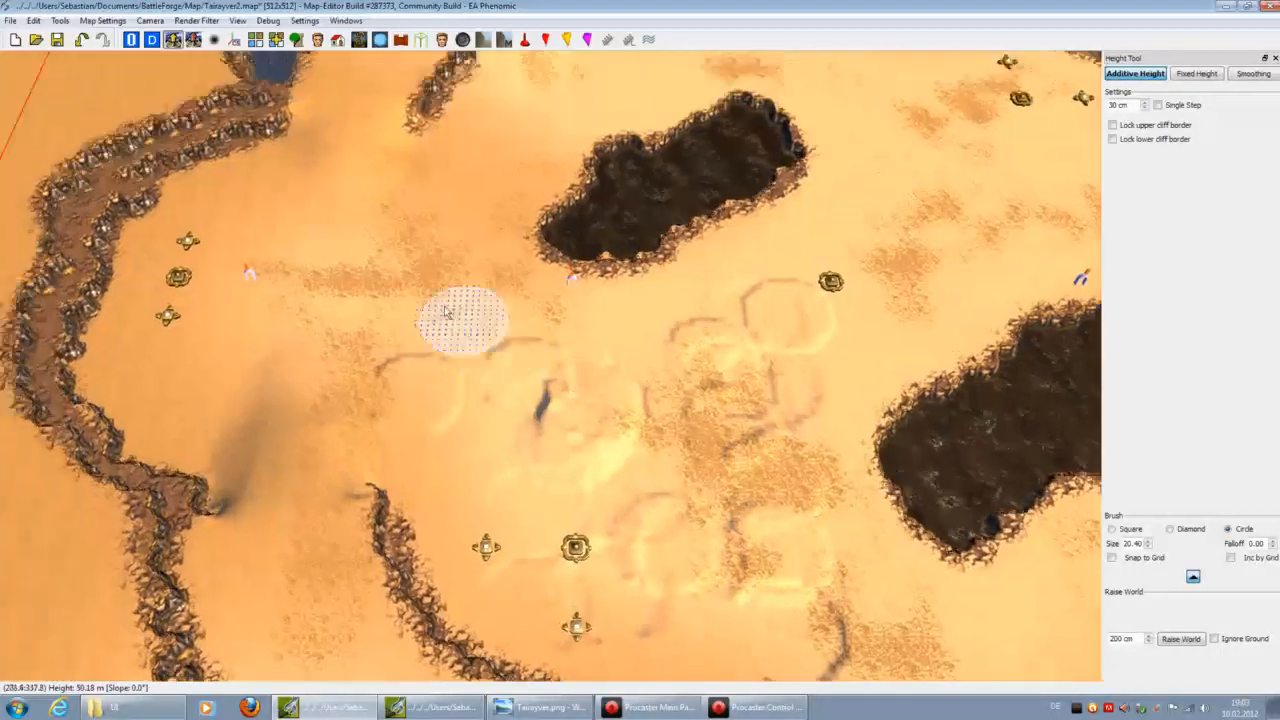
{"action": "mouse_move", "coordinate": [349, 301]}
{"action": "left_mouse_down"}
{"action": "mouse_move", "coordinate": [280, 357]}
{"action": "mouse_move", "coordinate": [277, 486]}
{"action": "mouse_move", "coordinate": [388, 347]}
{"action": "left_mouse_up"}
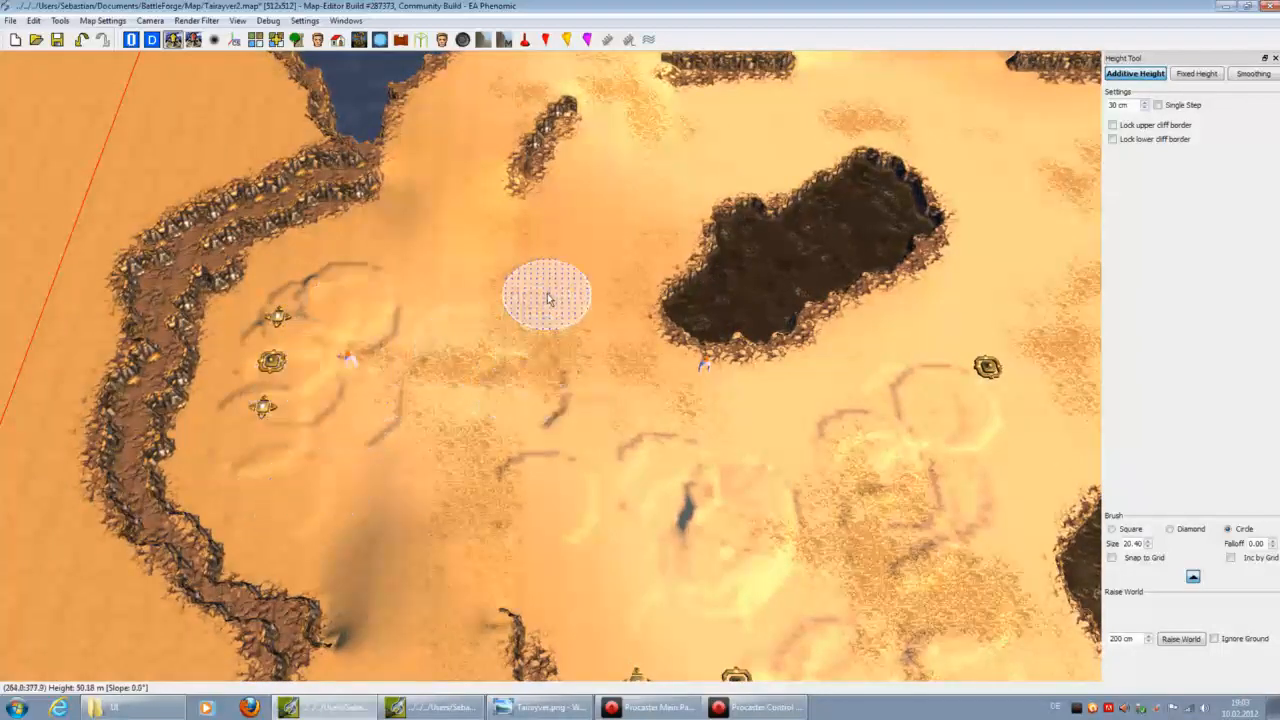
{"action": "mouse_move", "coordinate": [606, 223]}
{"action": "middle_mouse_down"}
{"action": "mouse_move", "coordinate": [587, 277]}
{"action": "mouse_move", "coordinate": [509, 314]}
{"action": "middle_mouse_up"}
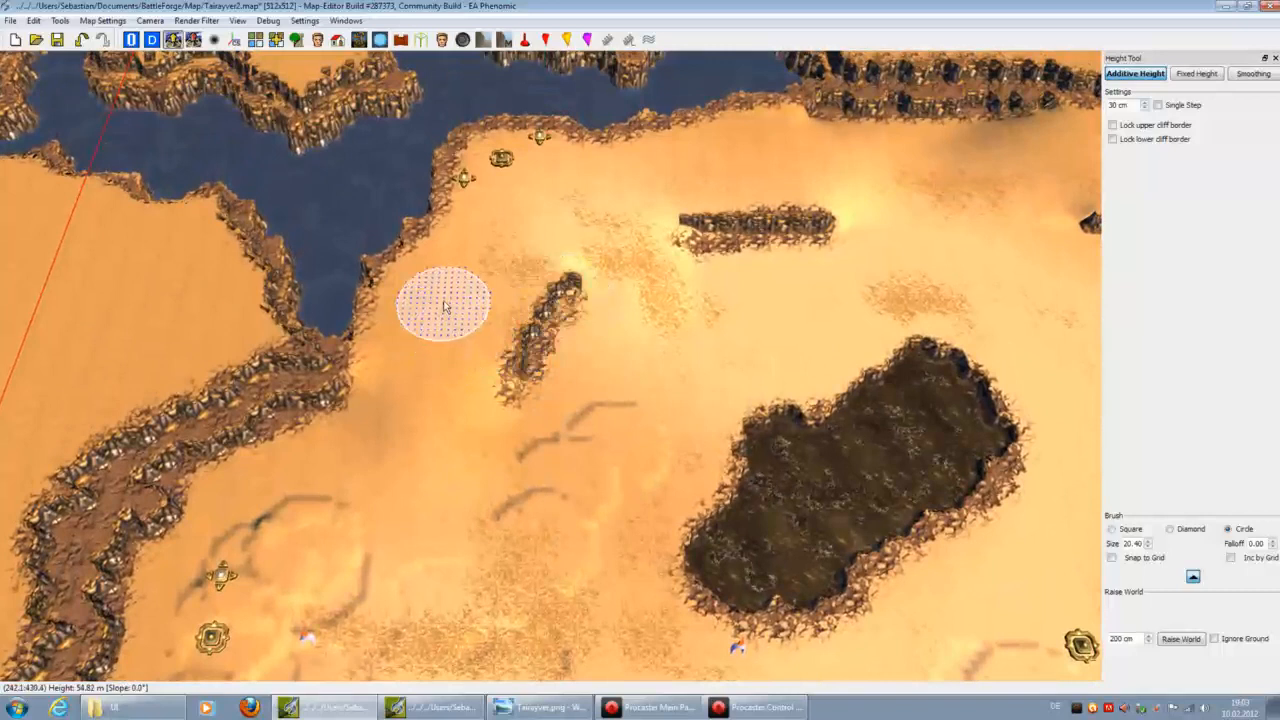
{"action": "left_click_drag", "start_coordinate": [447, 330], "coordinate": [519, 241]}
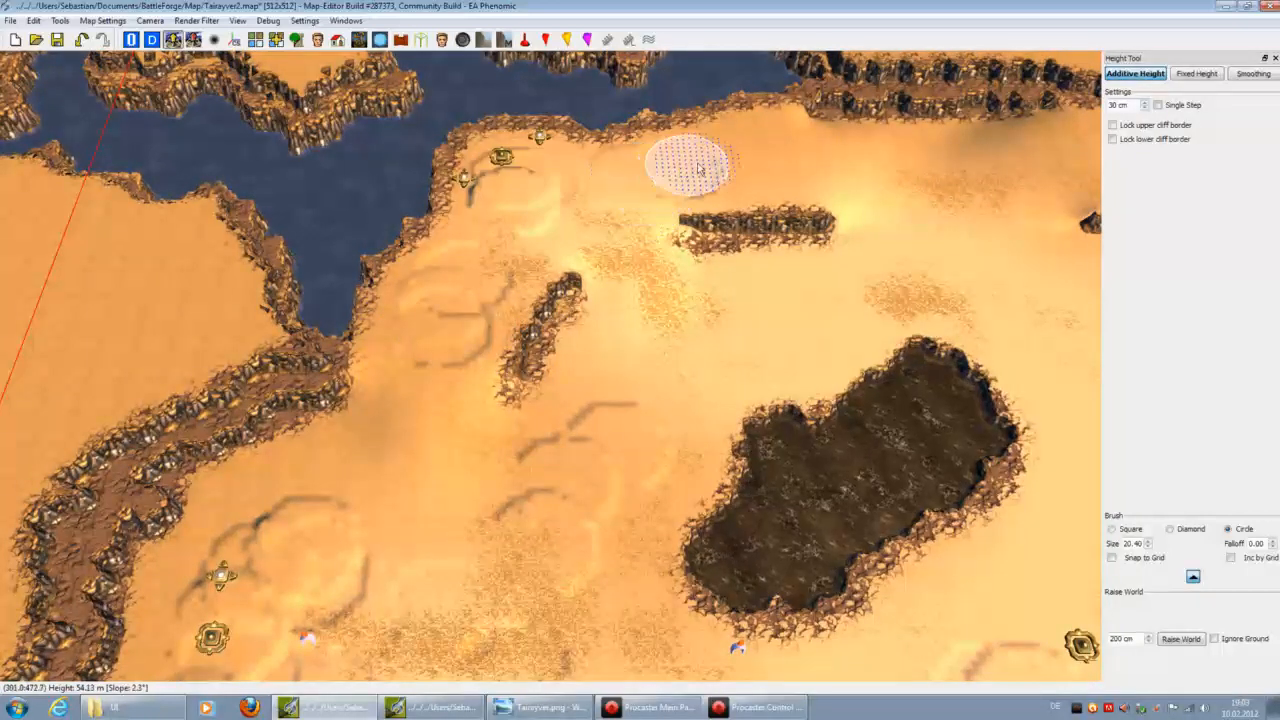
Step: Sculpt shallow bumps into the sand north of the upper pit, in the gap between the two northern inner cliffs
{"action": "key", "text": "Right"}
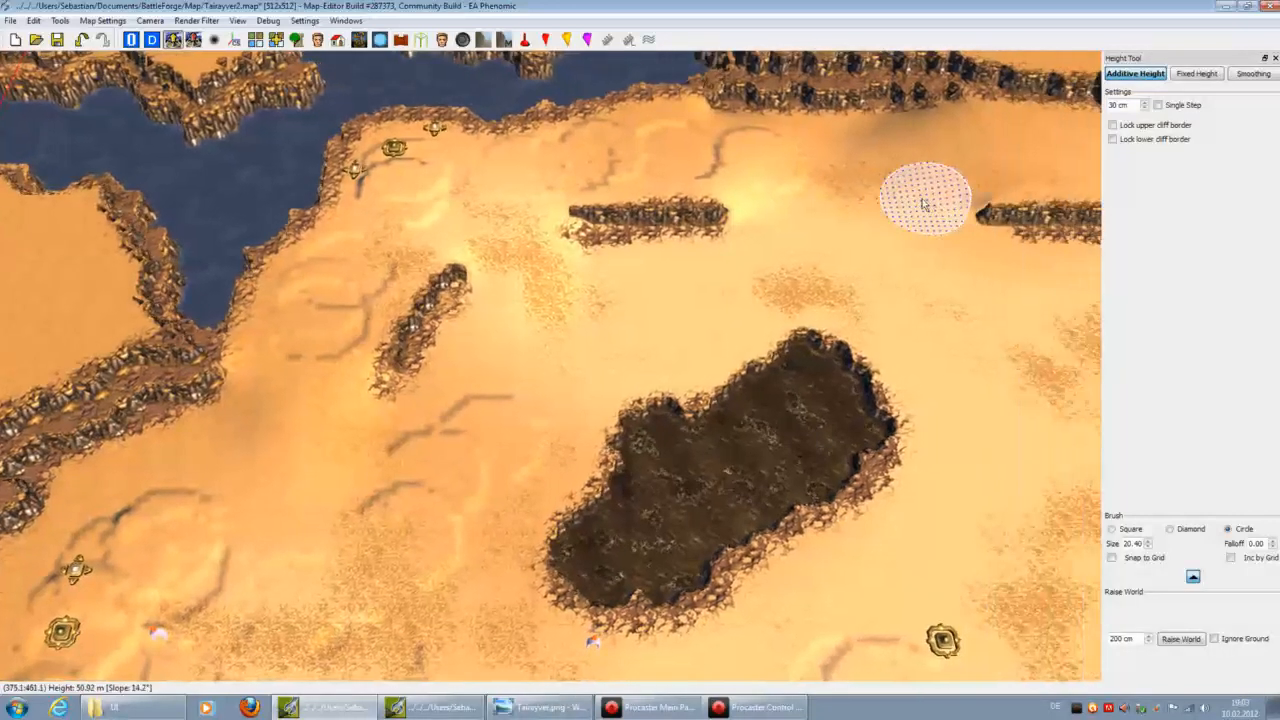
{"action": "key", "text": "Right"}
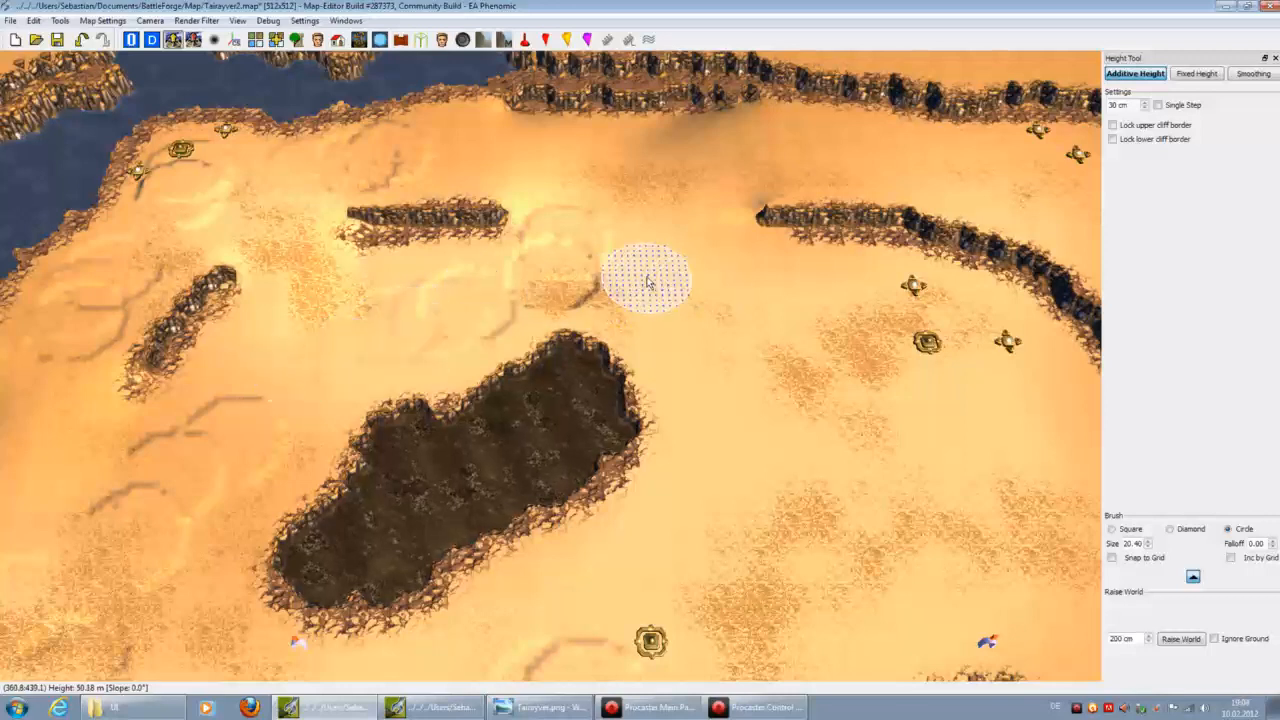
{"action": "left_click_drag", "start_coordinate": [706, 337], "coordinate": [688, 276]}
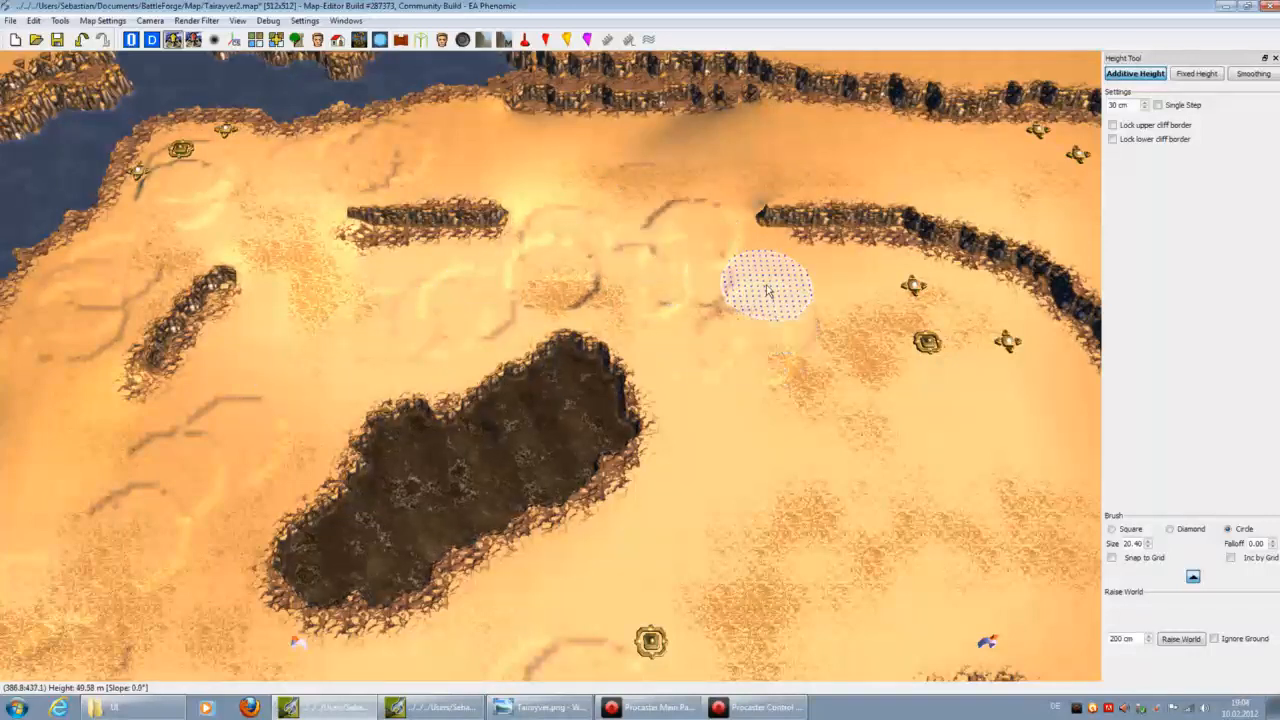
Step: Sculpt uneven ground from the northeastern monuments down to the central monument between the two pits
{"action": "key", "text": "Right"}
{"action": "key", "text": "Down"}
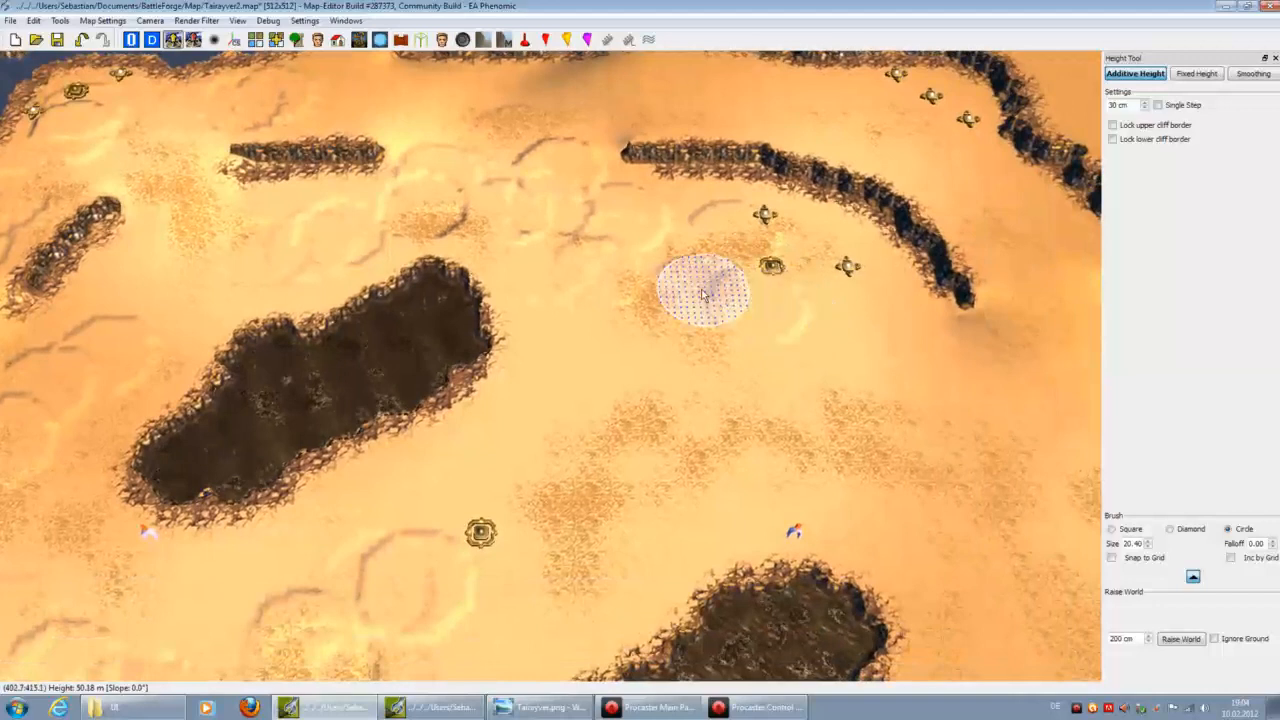
{"action": "mouse_move", "coordinate": [703, 295]}
{"action": "left_mouse_down"}
{"action": "mouse_move", "coordinate": [623, 349]}
{"action": "mouse_move", "coordinate": [703, 334]}
{"action": "mouse_move", "coordinate": [726, 374]}
{"action": "mouse_move", "coordinate": [432, 518]}
{"action": "mouse_move", "coordinate": [615, 520]}
{"action": "left_mouse_up"}
{"action": "key", "text": "Down"}
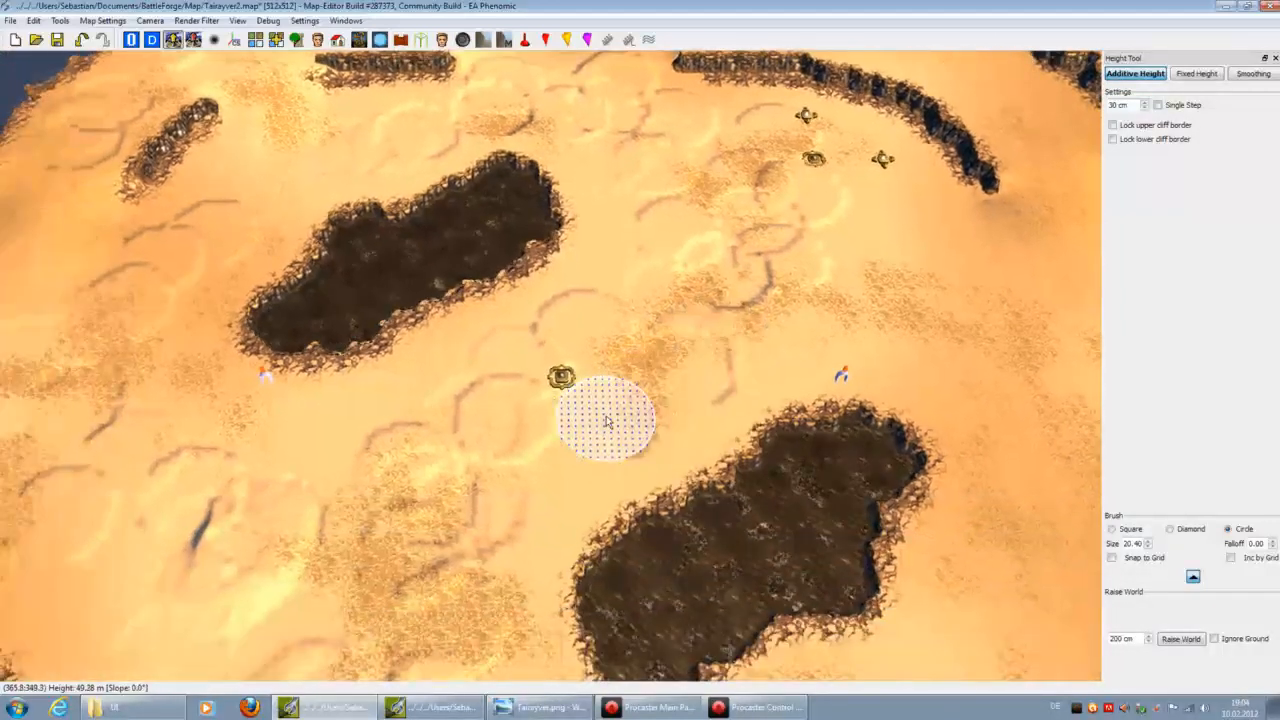
Step: Sculpt shallow bumps into the sand between the tip of the northeastern inner cliff and the lower pit
{"action": "key", "text": "Right"}
{"action": "key", "text": "Right"}
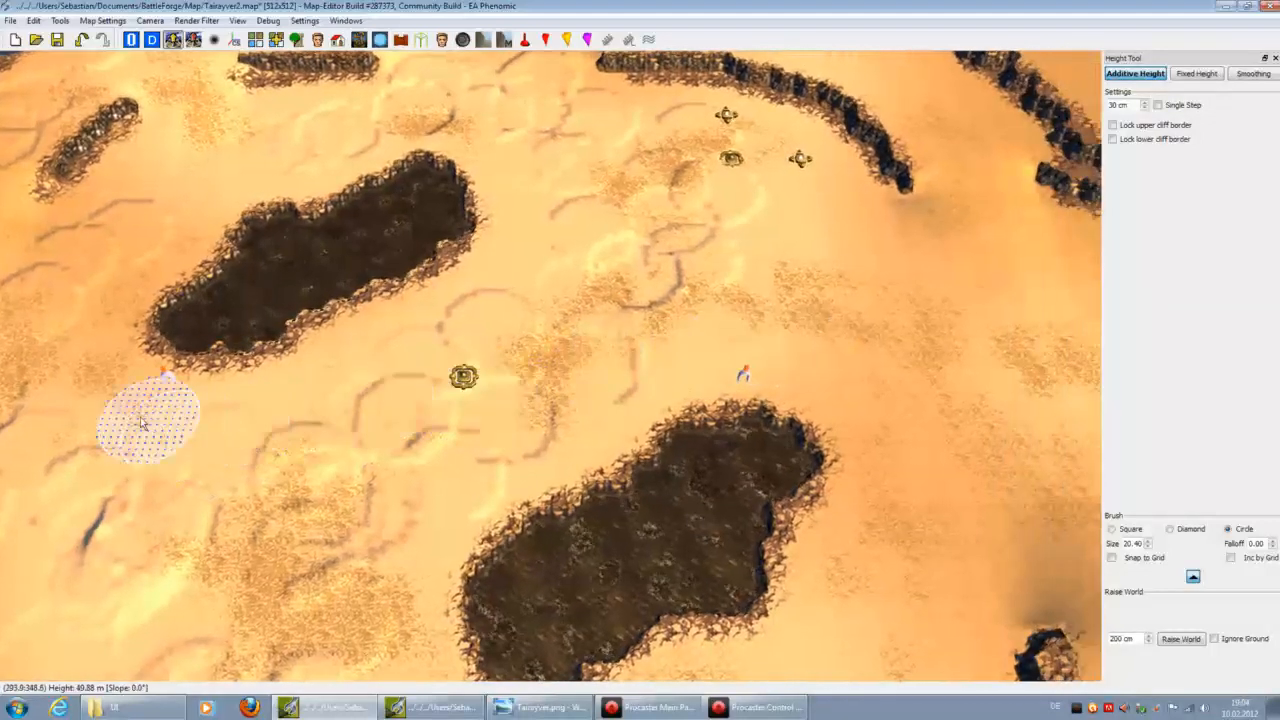
{"action": "key", "text": "Right"}
{"action": "key", "text": "Up"}
{"action": "mouse_move", "coordinate": [686, 297]}
{"action": "left_mouse_down"}
{"action": "mouse_move", "coordinate": [609, 366]}
{"action": "mouse_move", "coordinate": [671, 277]}
{"action": "mouse_move", "coordinate": [786, 374]}
{"action": "mouse_move", "coordinate": [768, 345]}
{"action": "left_mouse_up"}
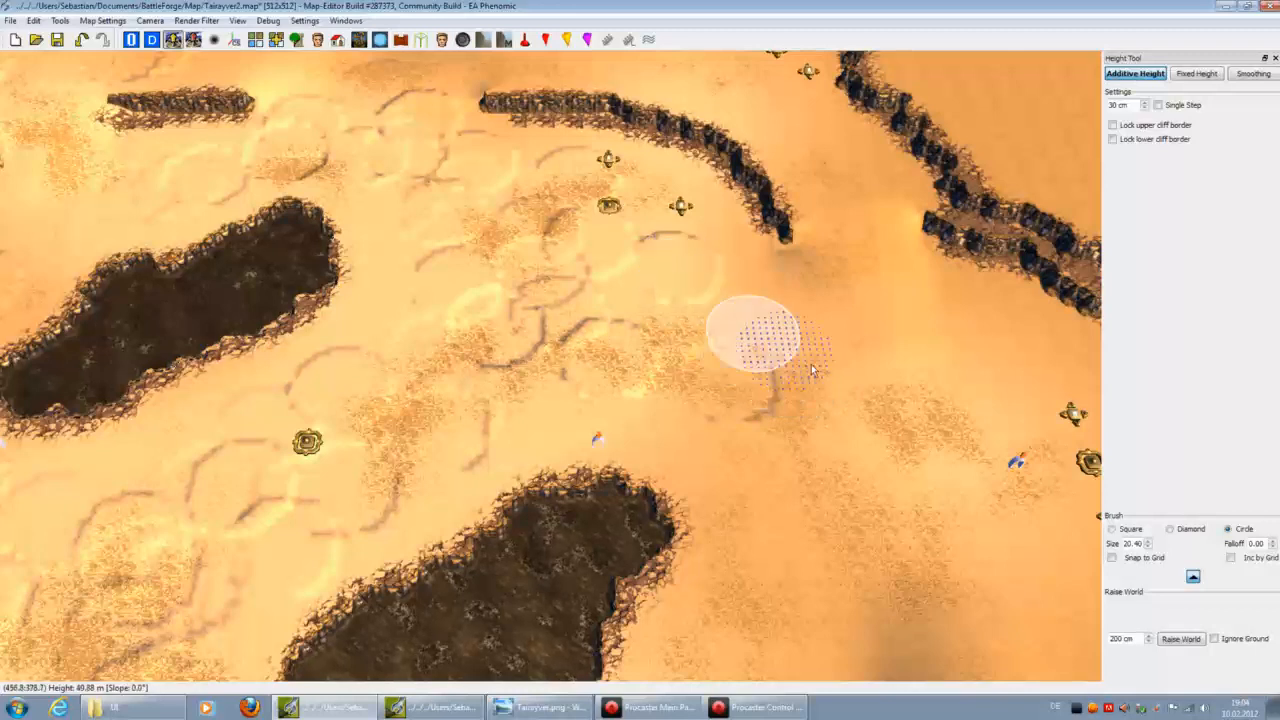
{"action": "key", "text": "Down"}
{"action": "key", "text": "Right"}
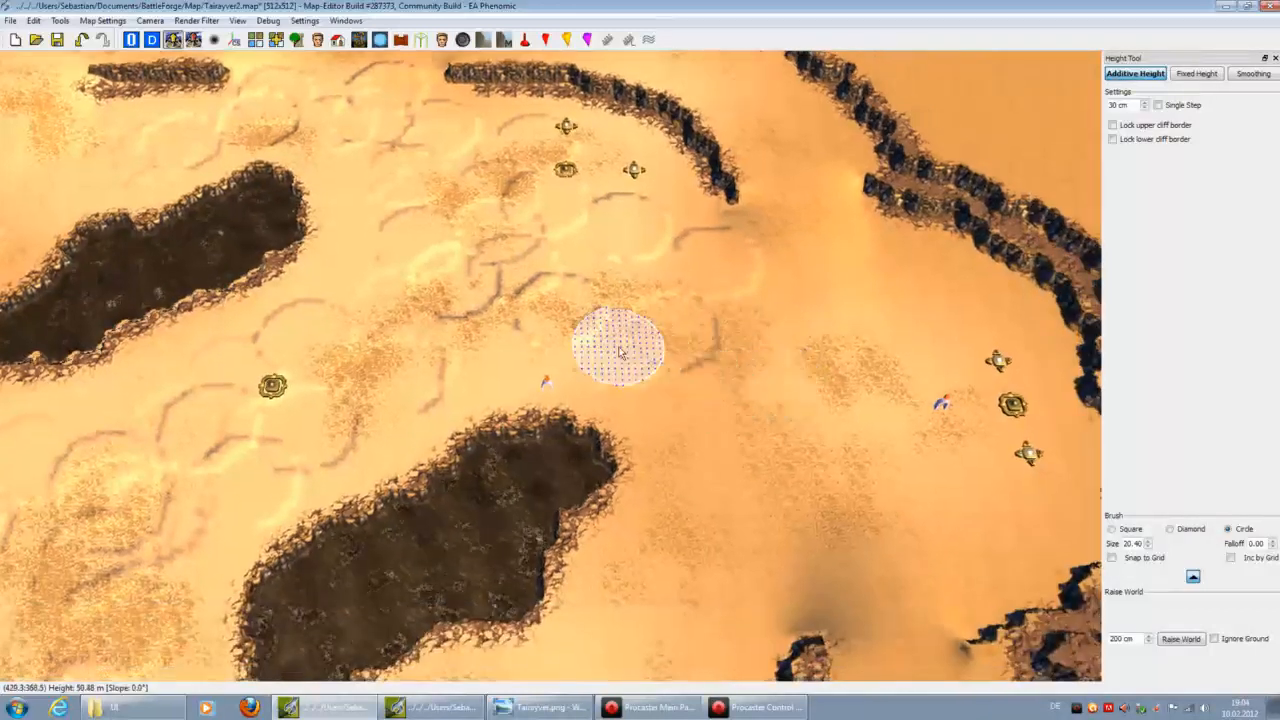
Step: Sculpt uneven ground around the eastern monuments and back towards the eastern end of the lower pit
{"action": "key", "text": "Down"}
{"action": "key", "text": "Right"}
{"action": "mouse_move", "coordinate": [641, 252]}
{"action": "left_mouse_down"}
{"action": "mouse_move", "coordinate": [771, 257]}
{"action": "mouse_move", "coordinate": [757, 374]}
{"action": "mouse_move", "coordinate": [663, 400]}
{"action": "mouse_move", "coordinate": [563, 399]}
{"action": "left_mouse_up"}
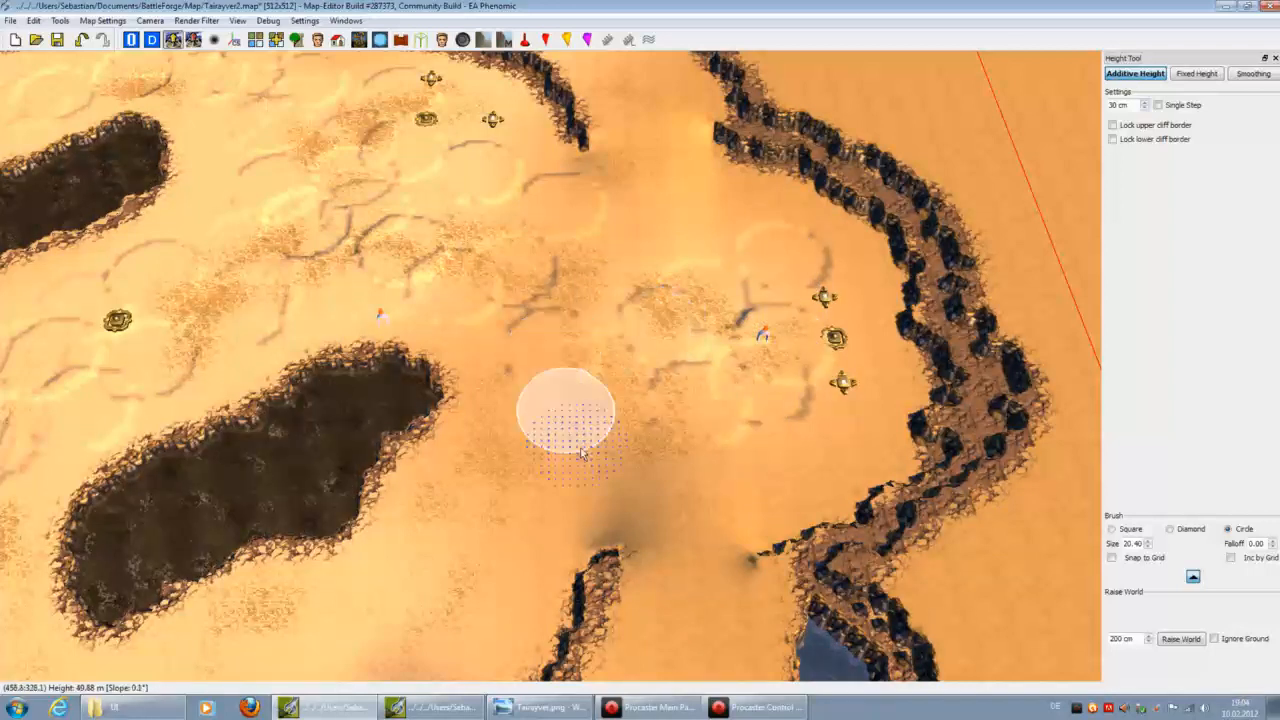
{"action": "key", "text": "Down"}
{"action": "key", "text": "Left"}
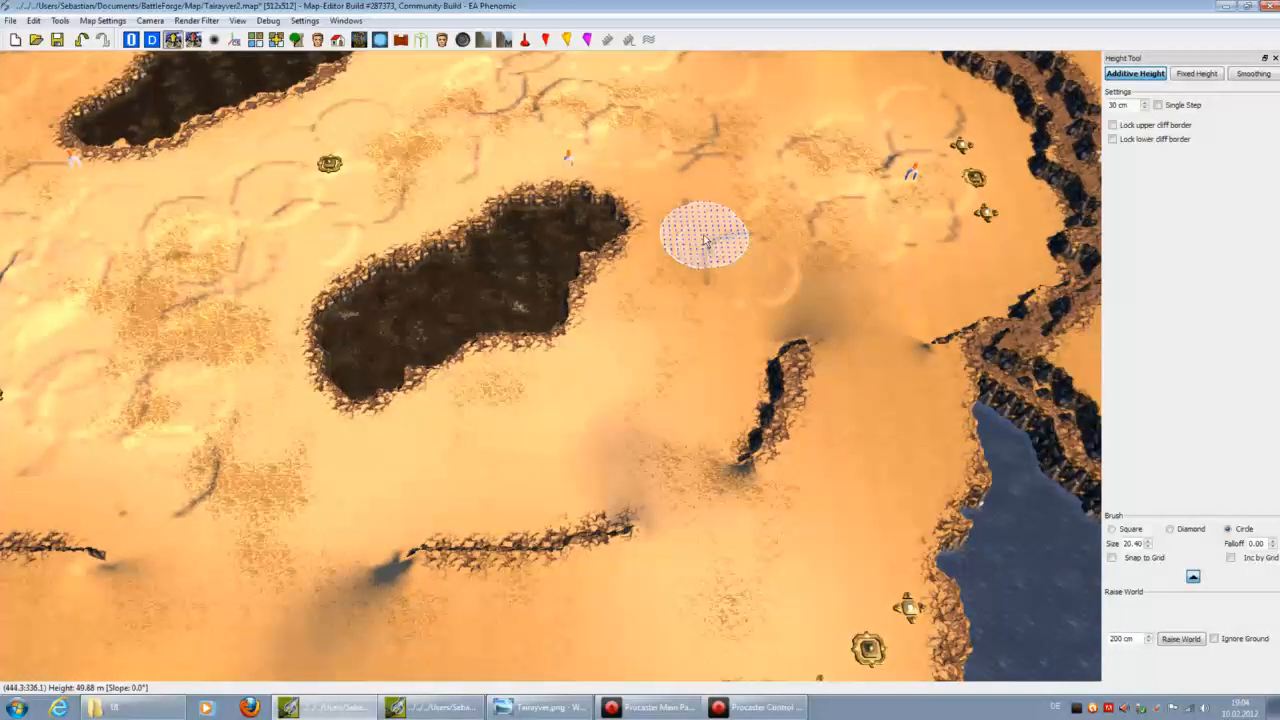
Step: Sculpt shallow bumps south of the lower pit and across the southeastern shelf outside the inner cliffs
{"action": "mouse_move", "coordinate": [705, 288]}
{"action": "left_mouse_down"}
{"action": "mouse_move", "coordinate": [669, 363]}
{"action": "mouse_move", "coordinate": [597, 374]}
{"action": "mouse_move", "coordinate": [537, 445]}
{"action": "left_mouse_up"}
{"action": "key", "text": "Down"}
{"action": "key", "text": "Left"}
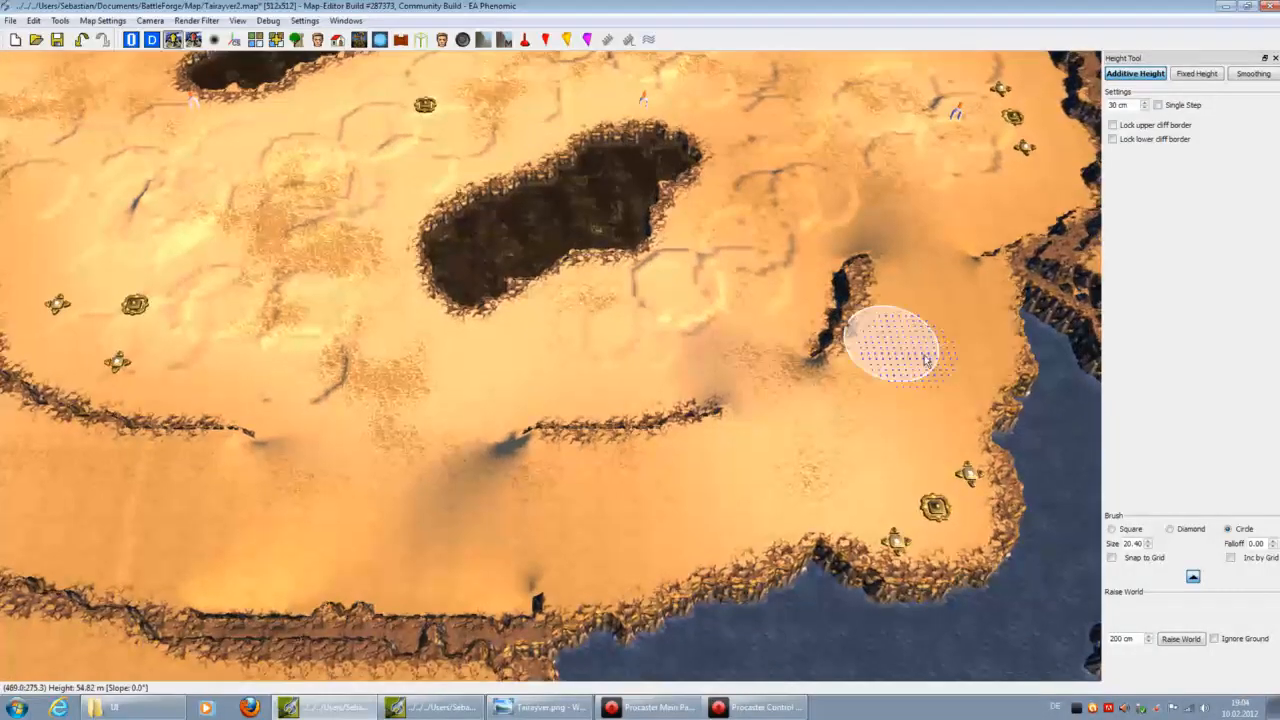
{"action": "mouse_move", "coordinate": [905, 365]}
{"action": "left_mouse_down"}
{"action": "mouse_move", "coordinate": [855, 423]}
{"action": "mouse_move", "coordinate": [810, 449]}
{"action": "mouse_move", "coordinate": [885, 450]}
{"action": "mouse_move", "coordinate": [623, 491]}
{"action": "mouse_move", "coordinate": [723, 486]}
{"action": "mouse_move", "coordinate": [560, 514]}
{"action": "mouse_move", "coordinate": [456, 475]}
{"action": "mouse_move", "coordinate": [384, 377]}
{"action": "mouse_move", "coordinate": [450, 354]}
{"action": "mouse_move", "coordinate": [347, 303]}
{"action": "mouse_move", "coordinate": [330, 374]}
{"action": "left_mouse_up"}
{"action": "key", "text": "Left"}
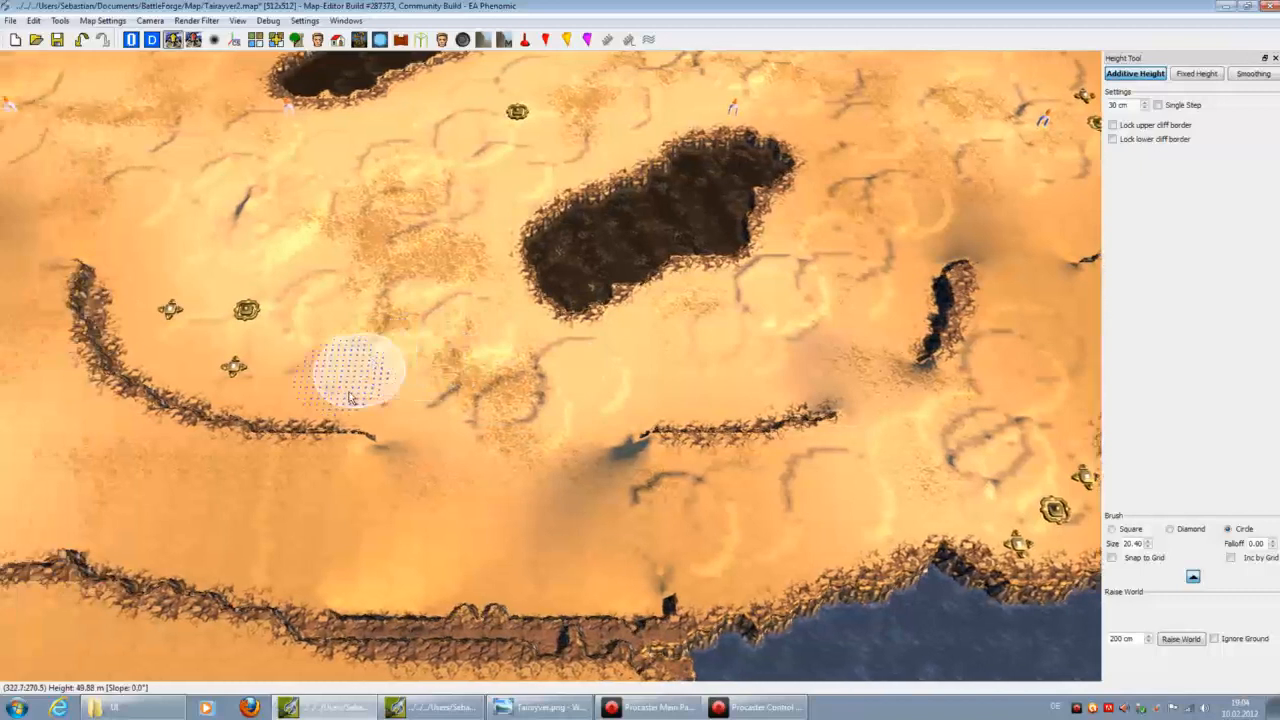
Step: Sculpt bumps along the southwestern strip outside the curved inner cliff, including around its three corner monuments
{"action": "key", "text": "Left"}
{"action": "mouse_move", "coordinate": [276, 314]}
{"action": "left_mouse_down"}
{"action": "mouse_move", "coordinate": [520, 514]}
{"action": "mouse_move", "coordinate": [266, 460]}
{"action": "mouse_move", "coordinate": [266, 441]}
{"action": "left_mouse_up"}
{"action": "left_click_drag", "start_coordinate": [279, 487], "coordinate": [251, 414]}
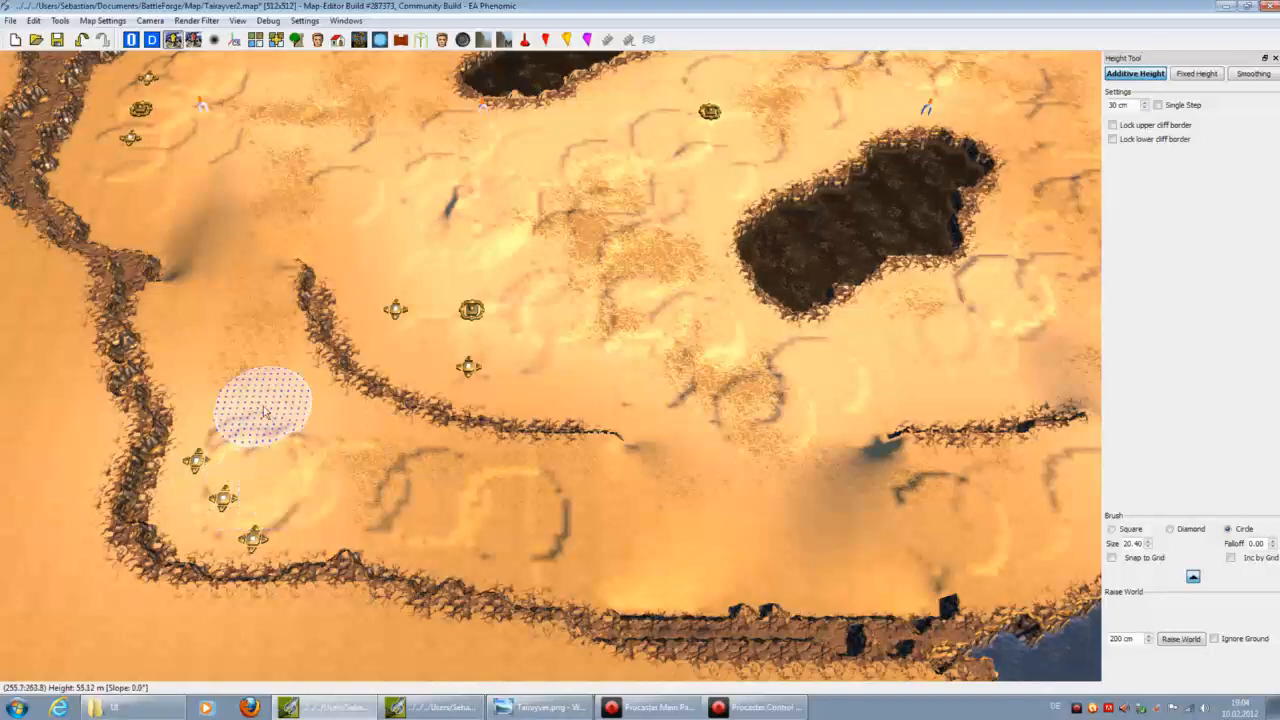
{"action": "key", "text": "Up"}
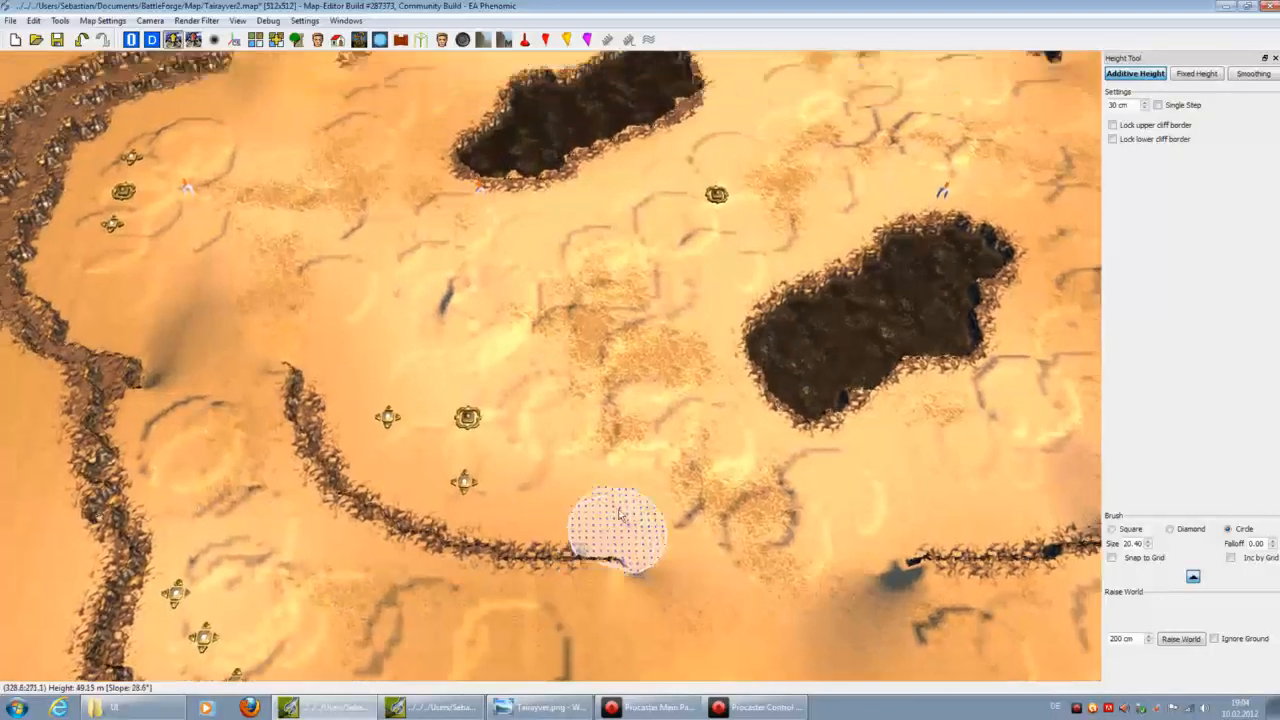
Step: Switch the Height Tool to Smoothing with a circular 21.00 brush and soften the bumps around the western monuments
{"action": "key", "text": "Up"}
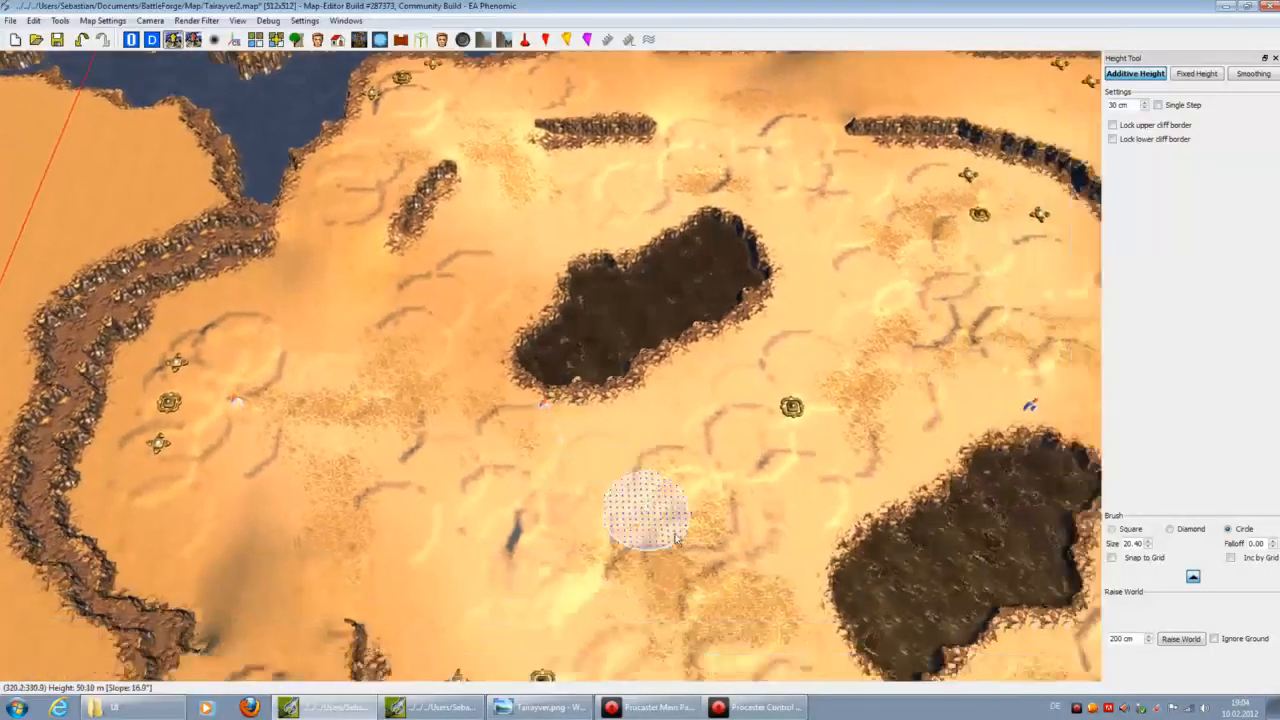
{"action": "key", "text": "Up"}
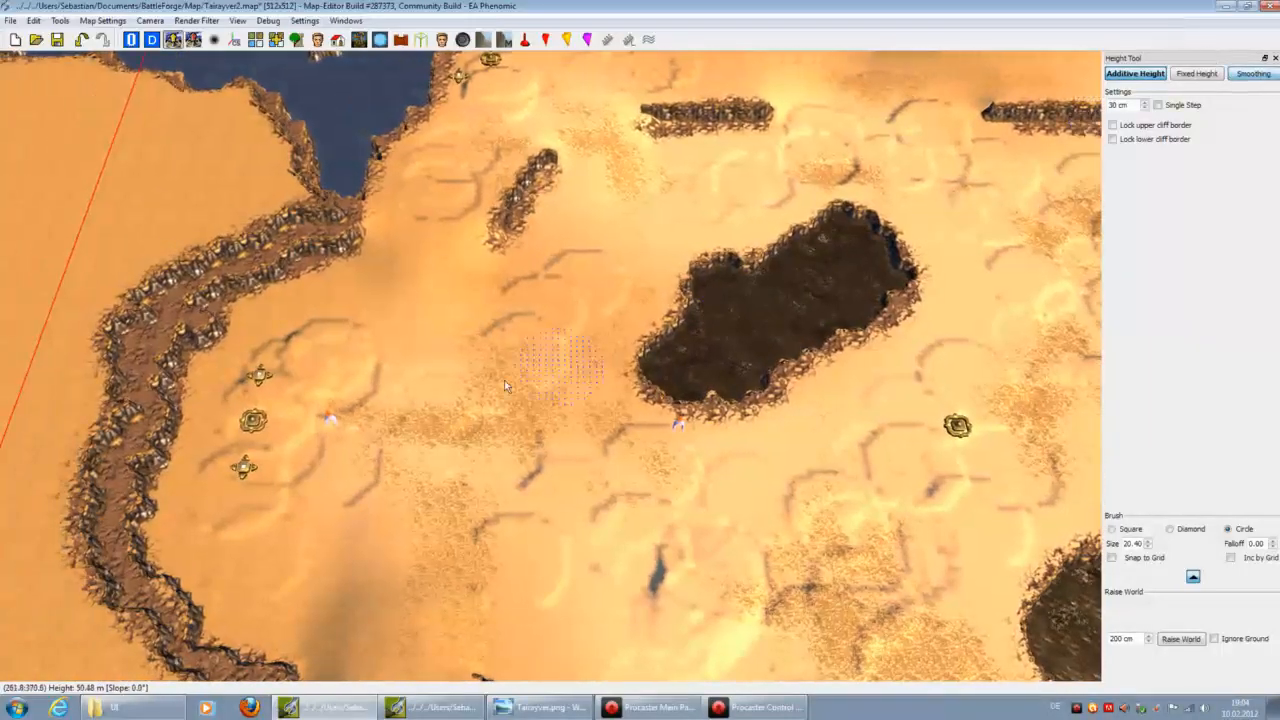
{"action": "key", "text": "Left"}
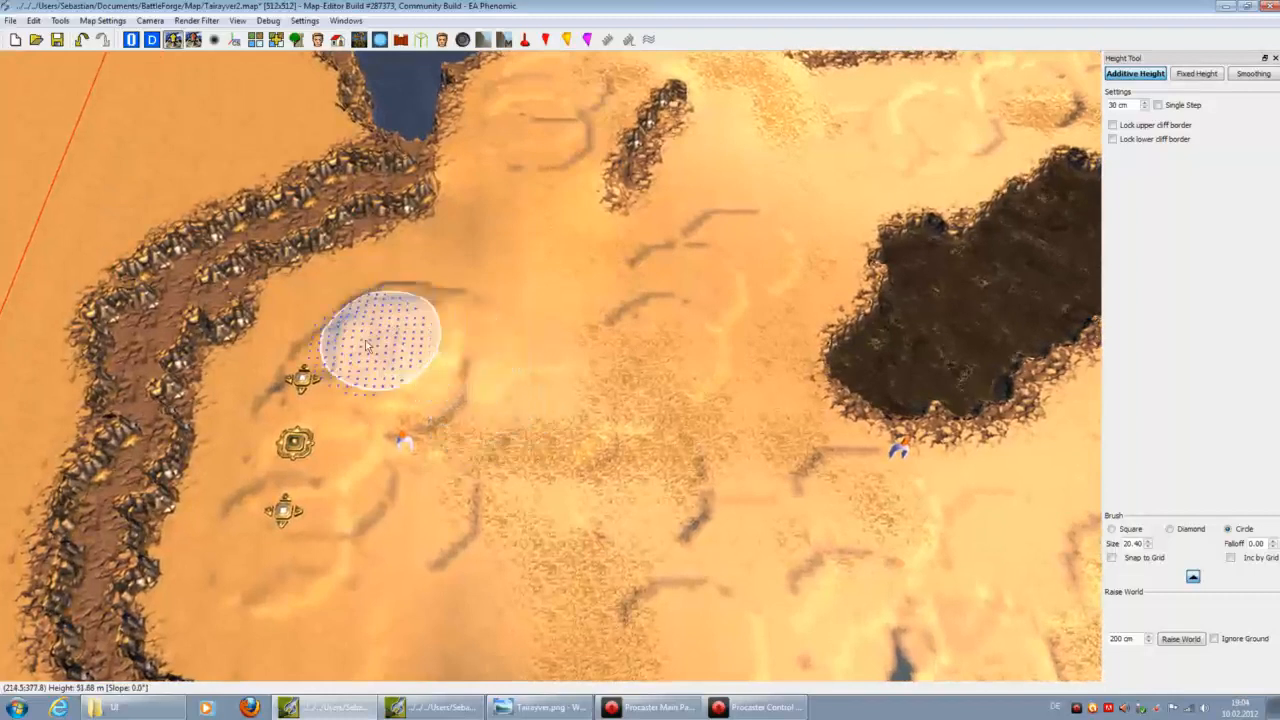
{"action": "left_click", "coordinate": [366, 345]}
{"action": "left_click", "coordinate": [83, 40]}
{"action": "mouse_move", "coordinate": [310, 370]}
{"action": "left_mouse_down"}
{"action": "mouse_move", "coordinate": [320, 386]}
{"action": "mouse_move", "coordinate": [400, 343]}
{"action": "mouse_move", "coordinate": [329, 391]}
{"action": "mouse_move", "coordinate": [471, 377]}
{"action": "mouse_move", "coordinate": [362, 498]}
{"action": "mouse_move", "coordinate": [285, 465]}
{"action": "mouse_move", "coordinate": [325, 455]}
{"action": "mouse_move", "coordinate": [264, 566]}
{"action": "mouse_move", "coordinate": [328, 343]}
{"action": "mouse_move", "coordinate": [400, 552]}
{"action": "mouse_move", "coordinate": [447, 494]}
{"action": "mouse_move", "coordinate": [457, 514]}
{"action": "mouse_move", "coordinate": [460, 443]}
{"action": "mouse_move", "coordinate": [294, 351]}
{"action": "mouse_move", "coordinate": [227, 348]}
{"action": "mouse_move", "coordinate": [536, 320]}
{"action": "mouse_move", "coordinate": [710, 410]}
{"action": "mouse_move", "coordinate": [705, 500]}
{"action": "mouse_move", "coordinate": [730, 595]}
{"action": "mouse_move", "coordinate": [750, 600]}
{"action": "mouse_move", "coordinate": [866, 400]}
{"action": "mouse_move", "coordinate": [783, 329]}
{"action": "mouse_move", "coordinate": [774, 266]}
{"action": "mouse_move", "coordinate": [680, 243]}
{"action": "mouse_move", "coordinate": [637, 285]}
{"action": "mouse_move", "coordinate": [468, 232]}
{"action": "left_mouse_up"}
{"action": "key", "text": "s"}
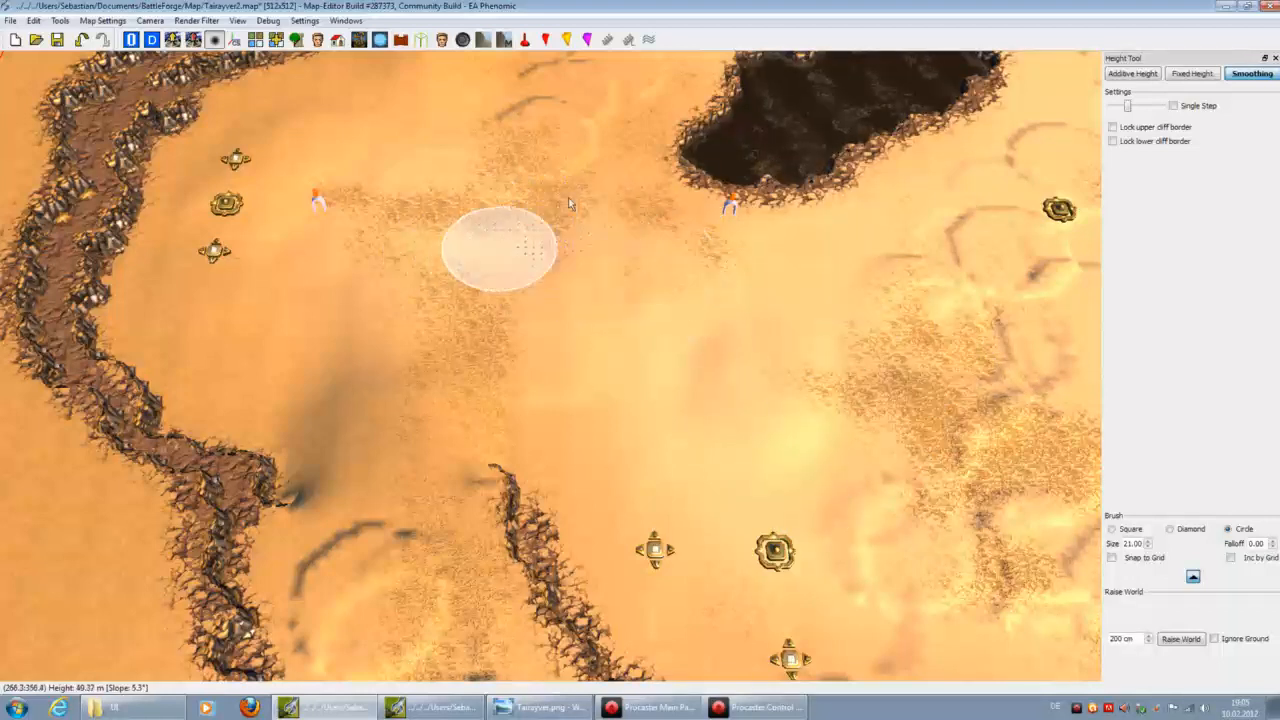
Step: Smooth the ground west of the upper pit and up to the monuments in the northwestern corner
{"action": "scroll", "coordinate": [582, 175], "scroll_direction": "up", "scroll_amount": 3}
{"action": "mouse_move", "coordinate": [548, 301]}
{"action": "left_mouse_down"}
{"action": "mouse_move", "coordinate": [534, 289]}
{"action": "mouse_move", "coordinate": [617, 260]}
{"action": "mouse_move", "coordinate": [584, 295]}
{"action": "left_mouse_up"}
{"action": "key", "text": "Up"}
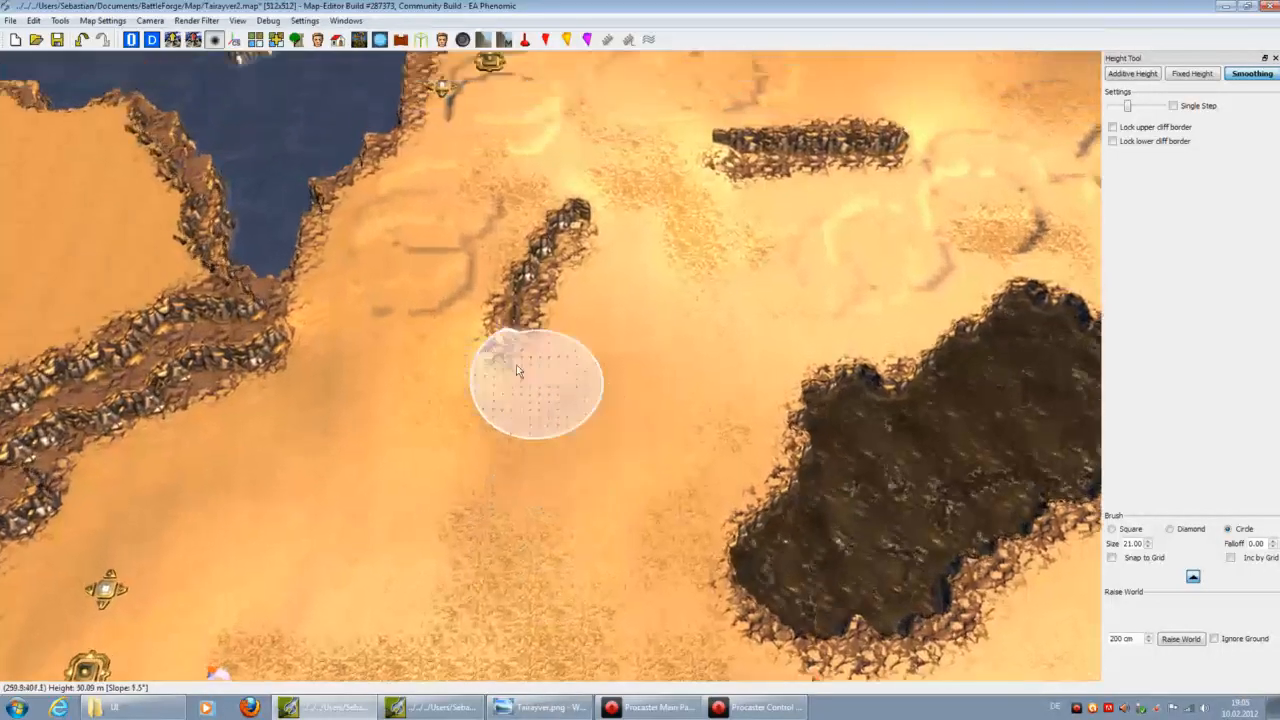
{"action": "mouse_move", "coordinate": [380, 478]}
{"action": "left_mouse_down"}
{"action": "mouse_move", "coordinate": [418, 425]}
{"action": "mouse_move", "coordinate": [386, 392]}
{"action": "mouse_move", "coordinate": [493, 255]}
{"action": "mouse_move", "coordinate": [486, 214]}
{"action": "mouse_move", "coordinate": [491, 266]}
{"action": "mouse_move", "coordinate": [551, 263]}
{"action": "mouse_move", "coordinate": [608, 237]}
{"action": "mouse_move", "coordinate": [463, 340]}
{"action": "mouse_move", "coordinate": [440, 378]}
{"action": "mouse_move", "coordinate": [616, 323]}
{"action": "mouse_move", "coordinate": [531, 363]}
{"action": "mouse_move", "coordinate": [593, 349]}
{"action": "mouse_move", "coordinate": [409, 363]}
{"action": "left_mouse_up"}
{"action": "key", "text": "Up"}
{"action": "key", "text": "Right"}
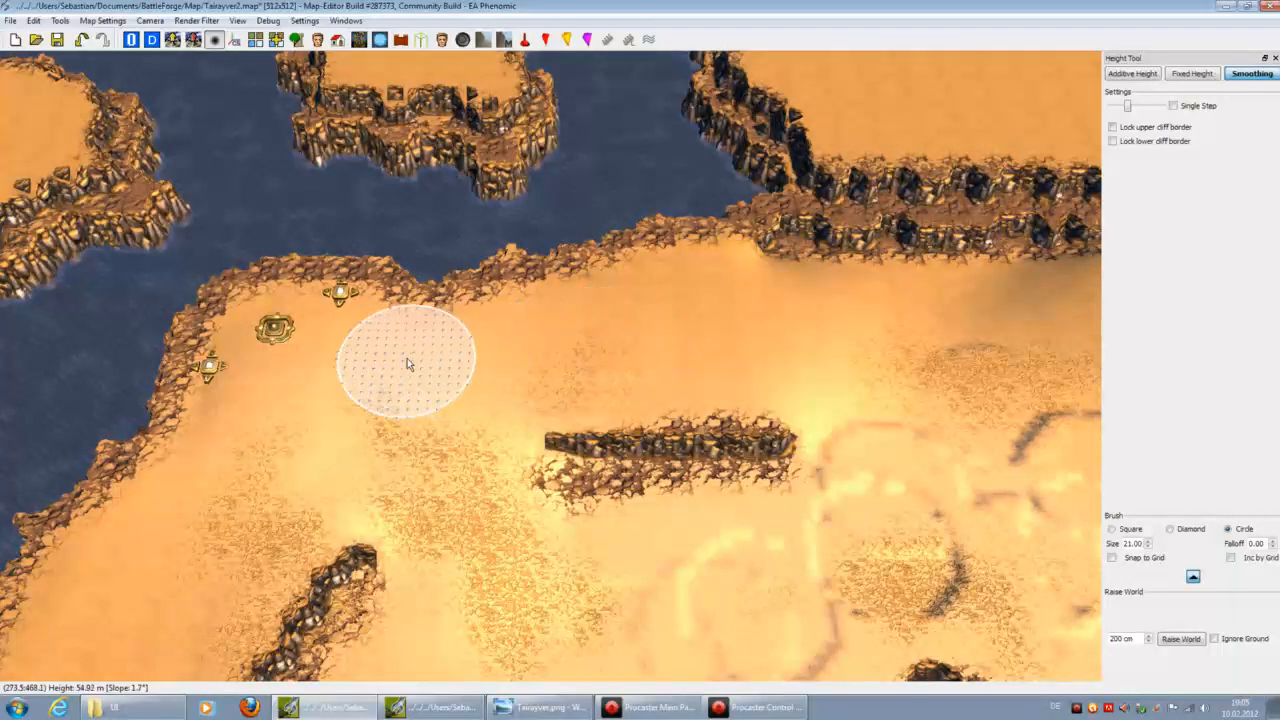
Step: Smooth the northern strip and the gap between the two northern inner cliffs down to the upper pit
{"action": "key", "text": "Down"}
{"action": "key", "text": "Right"}
{"action": "key", "text": "Up"}
{"action": "key", "text": "Right"}
{"action": "mouse_move", "coordinate": [537, 417]}
{"action": "left_mouse_down"}
{"action": "mouse_move", "coordinate": [575, 316]}
{"action": "mouse_move", "coordinate": [657, 407]}
{"action": "left_mouse_up"}
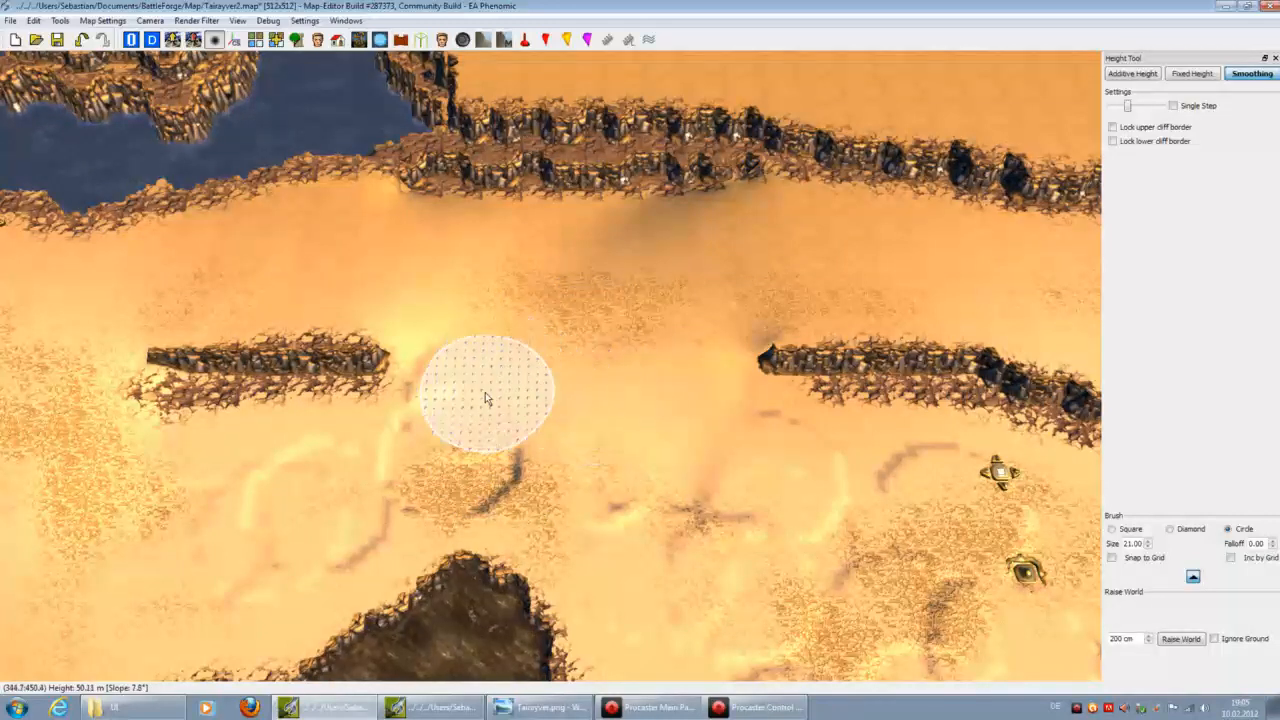
{"action": "mouse_move", "coordinate": [473, 393]}
{"action": "left_mouse_down"}
{"action": "mouse_move", "coordinate": [413, 450]}
{"action": "mouse_move", "coordinate": [453, 459]}
{"action": "mouse_move", "coordinate": [384, 472]}
{"action": "mouse_move", "coordinate": [478, 462]}
{"action": "left_mouse_up"}
{"action": "middle_click_drag", "start_coordinate": [478, 462], "coordinate": [545, 410]}
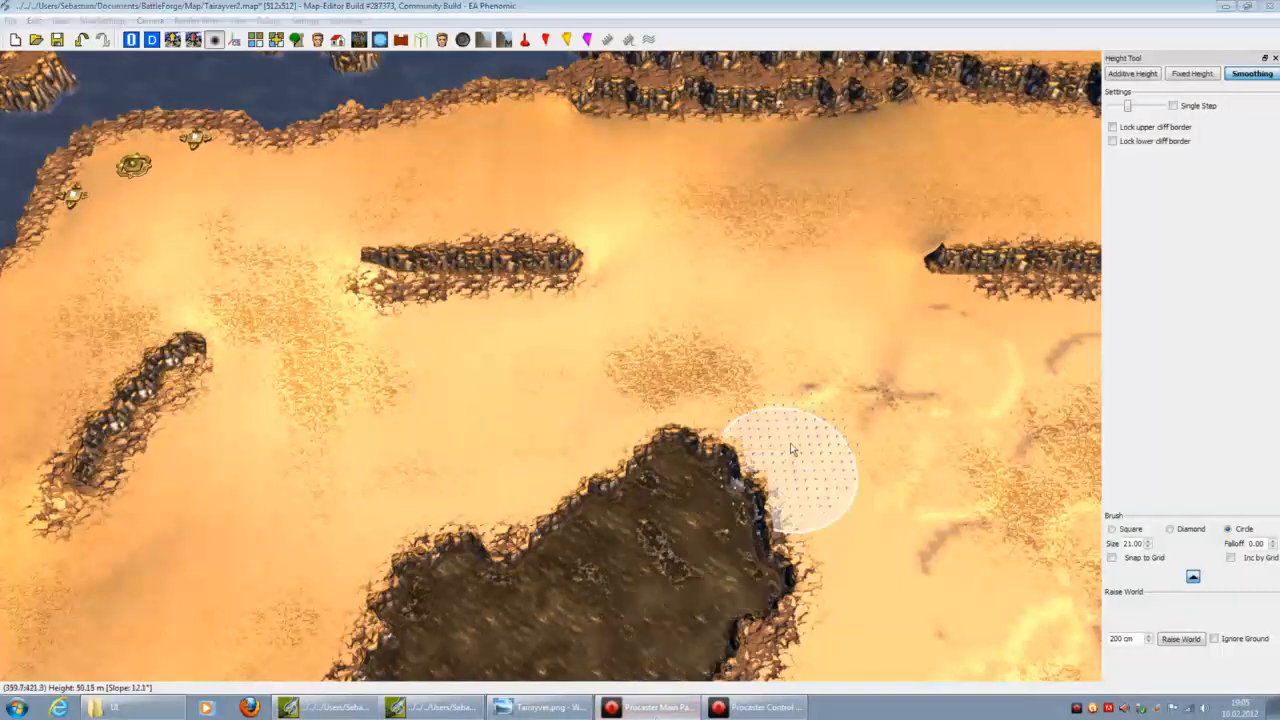
{"action": "left_click", "coordinate": [806, 374]}
Step: Smooth the bumps around the northeastern monuments and in the sand south of the northeastern inner cliff
{"action": "mouse_move", "coordinate": [857, 449]}
{"action": "middle_mouse_down"}
{"action": "mouse_move", "coordinate": [885, 478]}
{"action": "mouse_move", "coordinate": [671, 410]}
{"action": "mouse_move", "coordinate": [619, 426]}
{"action": "middle_mouse_up"}
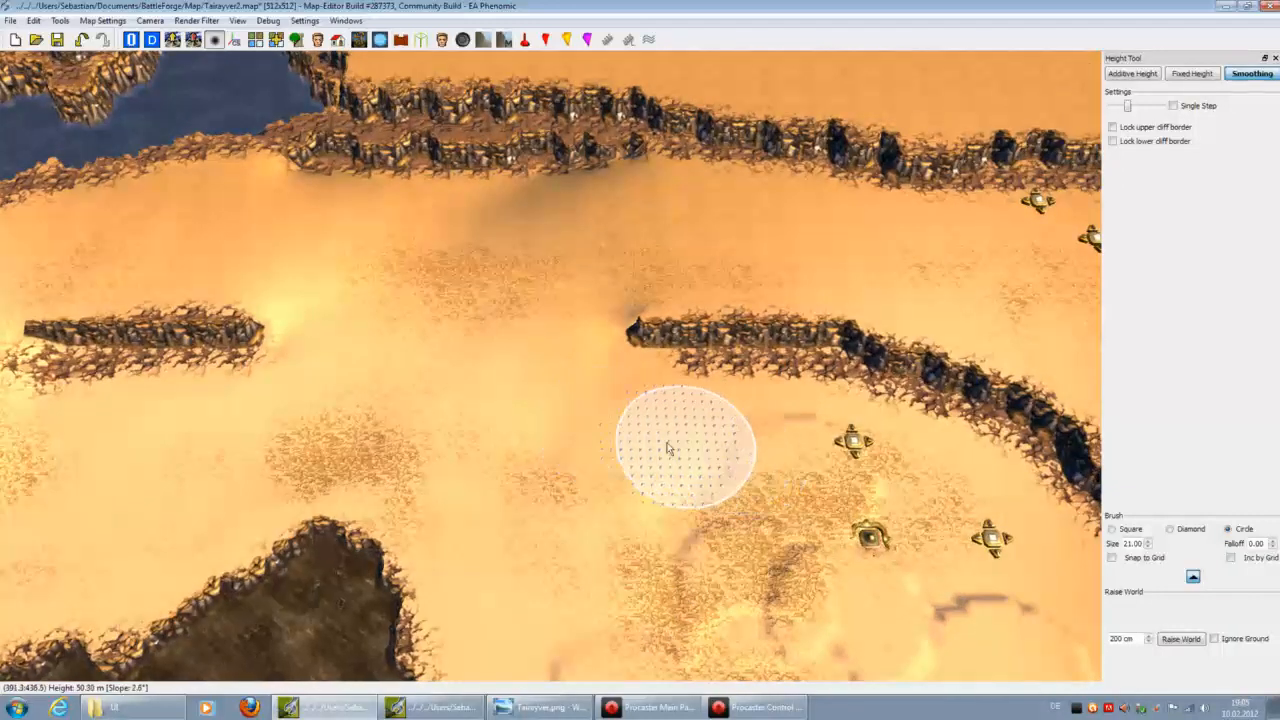
{"action": "mouse_move", "coordinate": [871, 543]}
{"action": "middle_mouse_down"}
{"action": "mouse_move", "coordinate": [864, 577]}
{"action": "mouse_move", "coordinate": [880, 471]}
{"action": "middle_mouse_up"}
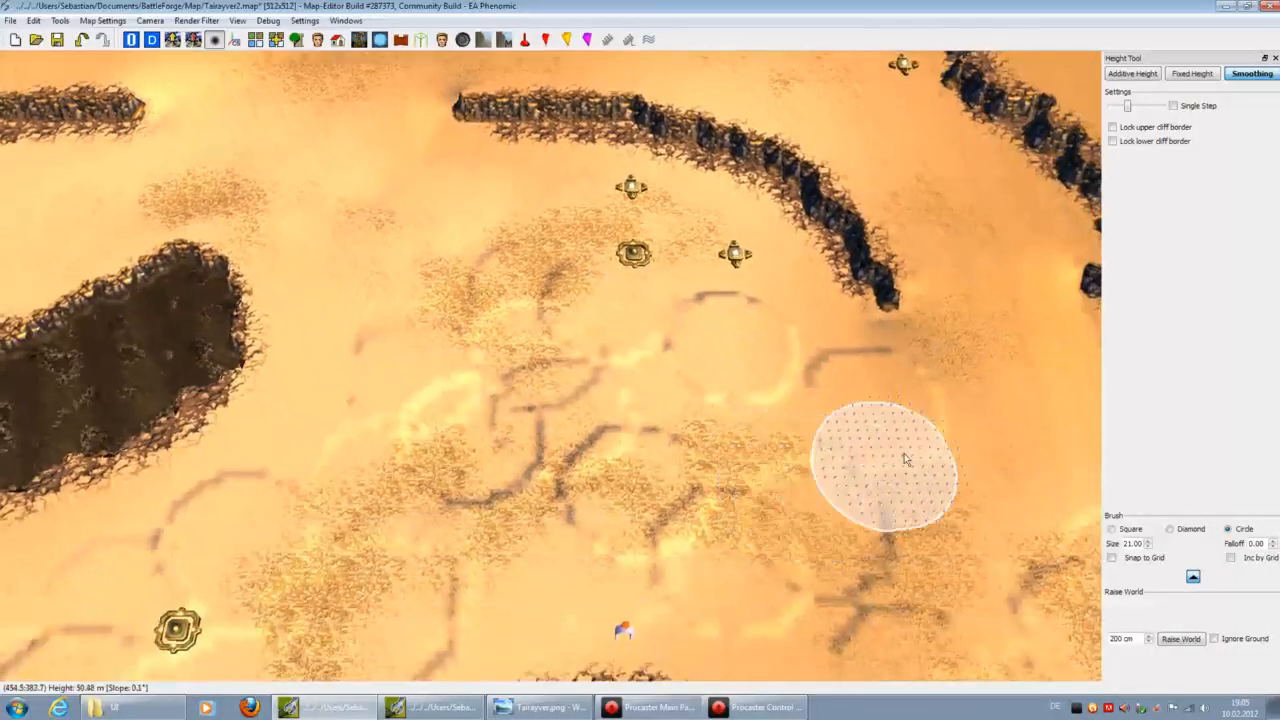
{"action": "mouse_move", "coordinate": [888, 400]}
{"action": "left_mouse_down"}
{"action": "mouse_move", "coordinate": [723, 323]}
{"action": "mouse_move", "coordinate": [480, 337]}
{"action": "mouse_move", "coordinate": [487, 375]}
{"action": "mouse_move", "coordinate": [391, 403]}
{"action": "mouse_move", "coordinate": [577, 389]}
{"action": "mouse_move", "coordinate": [486, 466]}
{"action": "mouse_move", "coordinate": [602, 482]}
{"action": "left_mouse_up"}
{"action": "middle_click_drag", "start_coordinate": [771, 529], "coordinate": [743, 491]}
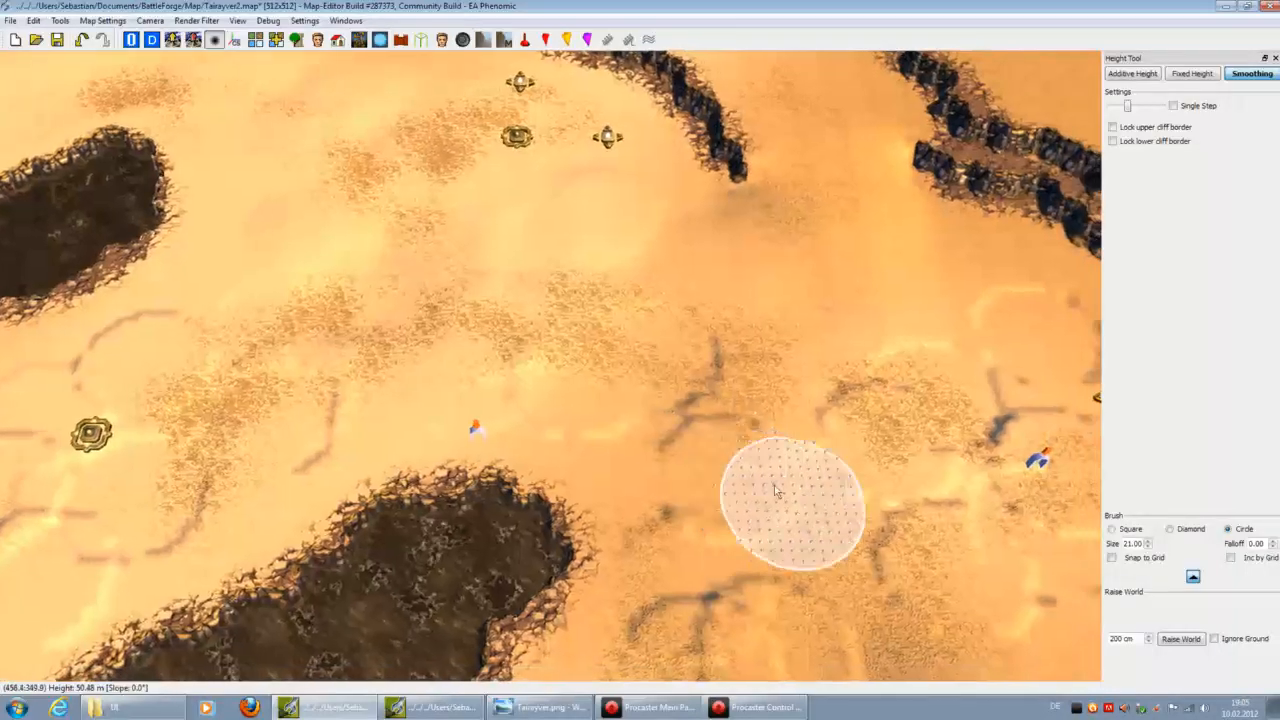
Step: Smooth the ground between the lower pit's eastern end and the eastern monuments
{"action": "mouse_move", "coordinate": [581, 405]}
{"action": "left_mouse_down"}
{"action": "mouse_move", "coordinate": [634, 331]}
{"action": "mouse_move", "coordinate": [600, 200]}
{"action": "mouse_move", "coordinate": [563, 343]}
{"action": "mouse_move", "coordinate": [683, 440]}
{"action": "mouse_move", "coordinate": [694, 531]}
{"action": "mouse_move", "coordinate": [829, 389]}
{"action": "mouse_move", "coordinate": [689, 403]}
{"action": "mouse_move", "coordinate": [922, 390]}
{"action": "left_mouse_up"}
{"action": "middle_click_drag", "start_coordinate": [922, 390], "coordinate": [757, 414]}
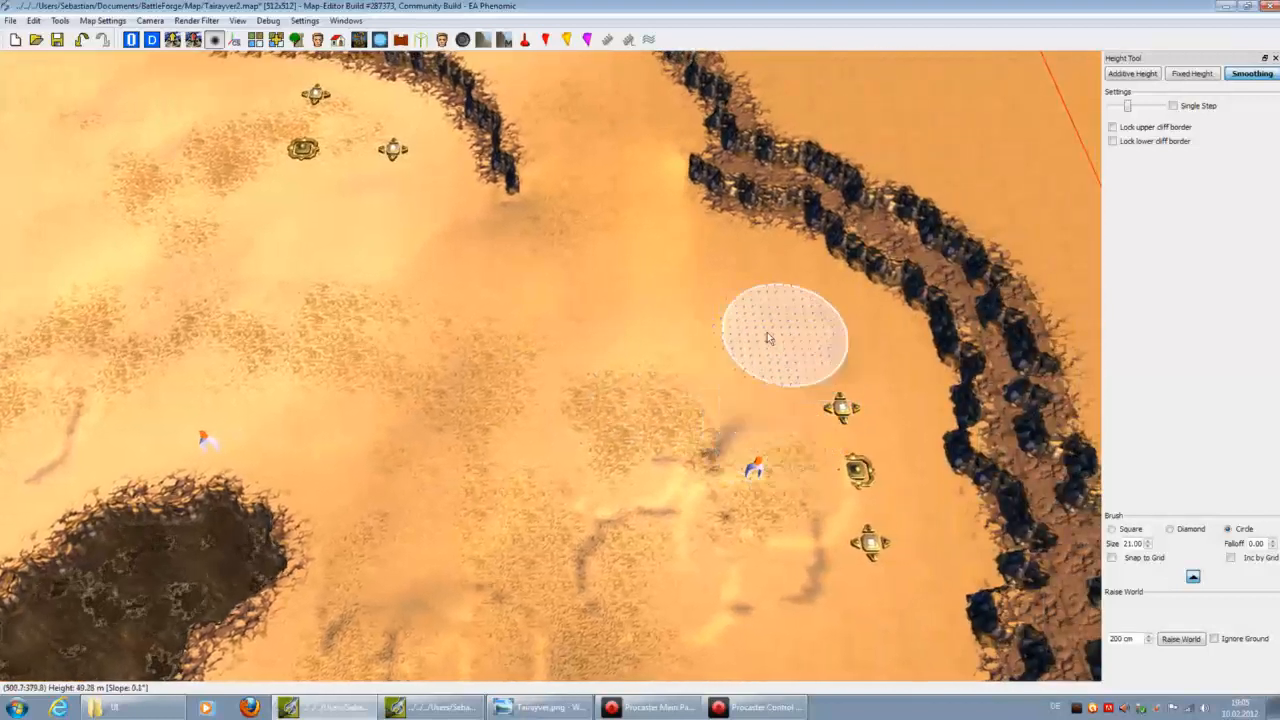
{"action": "mouse_move", "coordinate": [734, 478]}
{"action": "left_mouse_down"}
{"action": "mouse_move", "coordinate": [694, 423]}
{"action": "mouse_move", "coordinate": [665, 540]}
{"action": "mouse_move", "coordinate": [624, 606]}
{"action": "left_mouse_up"}
{"action": "middle_click_drag", "start_coordinate": [624, 606], "coordinate": [801, 479]}
{"action": "mouse_move", "coordinate": [801, 479]}
{"action": "left_mouse_down"}
{"action": "mouse_move", "coordinate": [874, 334]}
{"action": "mouse_move", "coordinate": [734, 331]}
{"action": "mouse_move", "coordinate": [612, 372]}
{"action": "mouse_move", "coordinate": [590, 447]}
{"action": "mouse_move", "coordinate": [600, 529]}
{"action": "mouse_move", "coordinate": [671, 423]}
{"action": "left_mouse_up"}
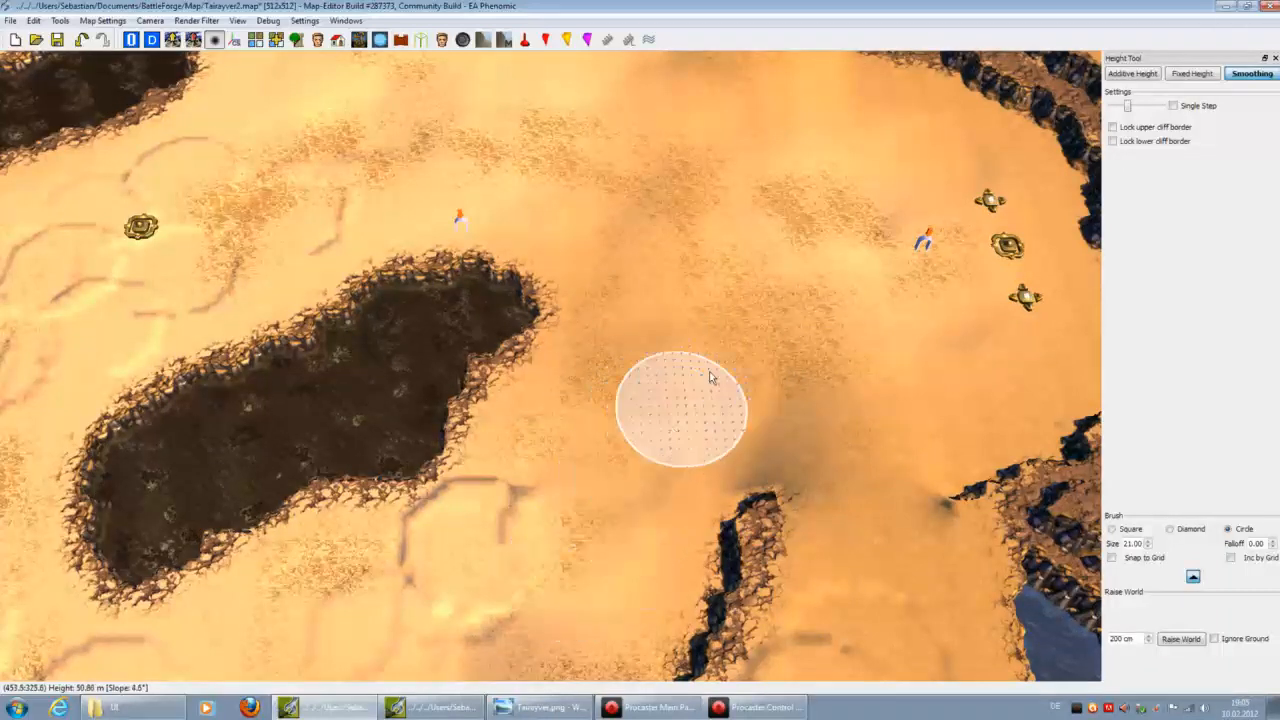
Step: Smooth the sand south of the lower pit and across the southeastern shelf with its monuments by the water
{"action": "middle_click_drag", "start_coordinate": [671, 423], "coordinate": [770, 368]}
{"action": "mouse_move", "coordinate": [769, 365]}
{"action": "left_mouse_down"}
{"action": "mouse_move", "coordinate": [720, 311]}
{"action": "mouse_move", "coordinate": [538, 428]}
{"action": "mouse_move", "coordinate": [330, 466]}
{"action": "left_mouse_up"}
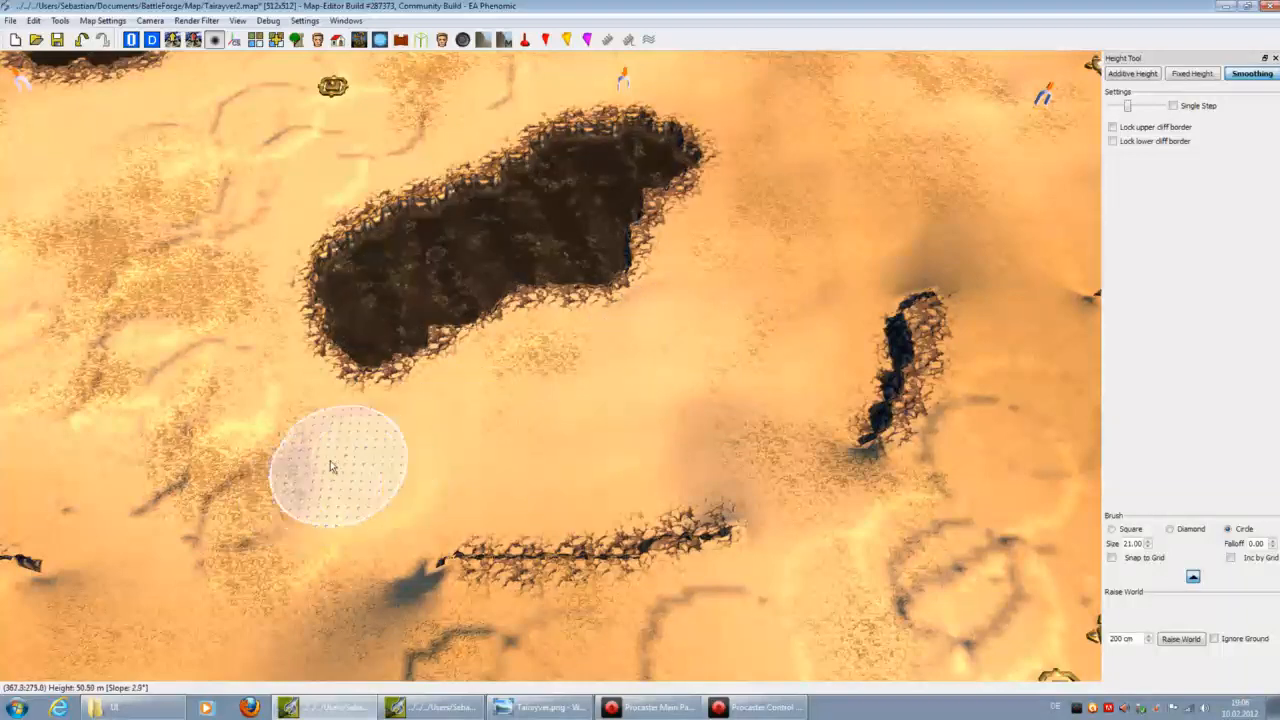
{"action": "mouse_move", "coordinate": [353, 475]}
{"action": "middle_mouse_down"}
{"action": "mouse_move", "coordinate": [457, 423]}
{"action": "mouse_move", "coordinate": [757, 406]}
{"action": "middle_mouse_up"}
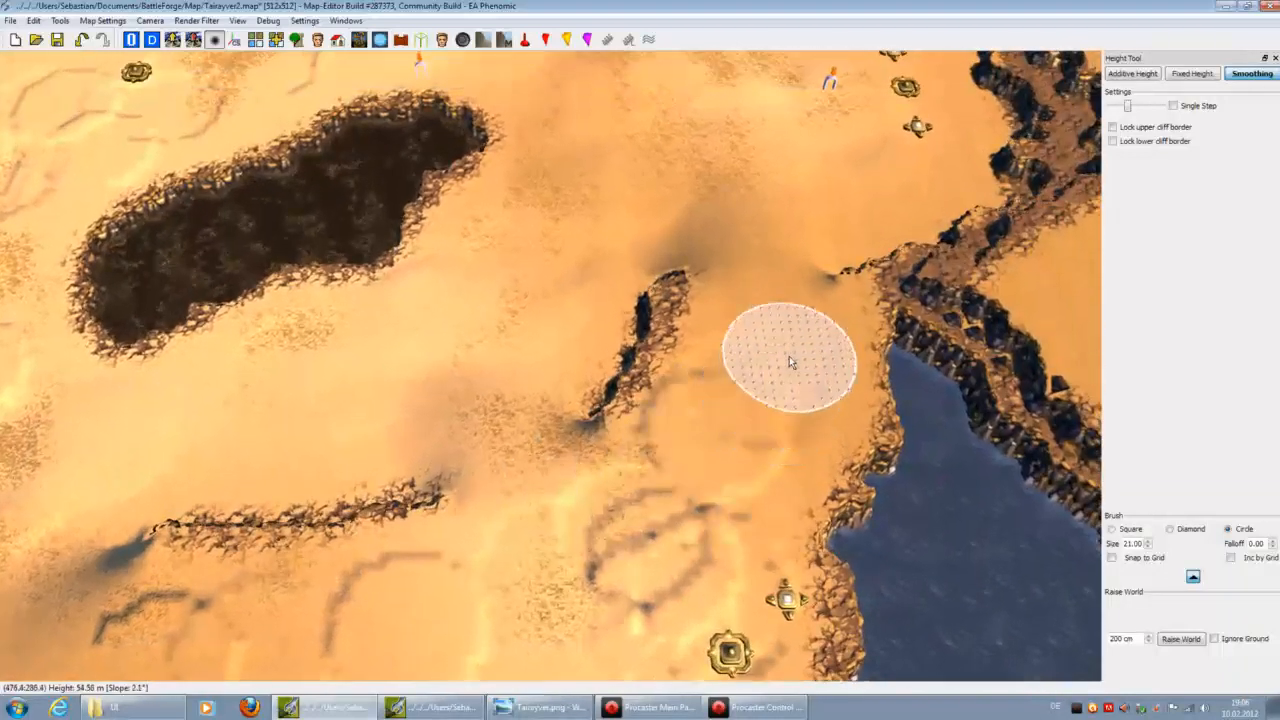
{"action": "mouse_move", "coordinate": [734, 394]}
{"action": "left_mouse_down"}
{"action": "mouse_move", "coordinate": [694, 449]}
{"action": "mouse_move", "coordinate": [663, 563]}
{"action": "mouse_move", "coordinate": [714, 560]}
{"action": "left_mouse_up"}
{"action": "middle_click_drag", "start_coordinate": [714, 560], "coordinate": [723, 478]}
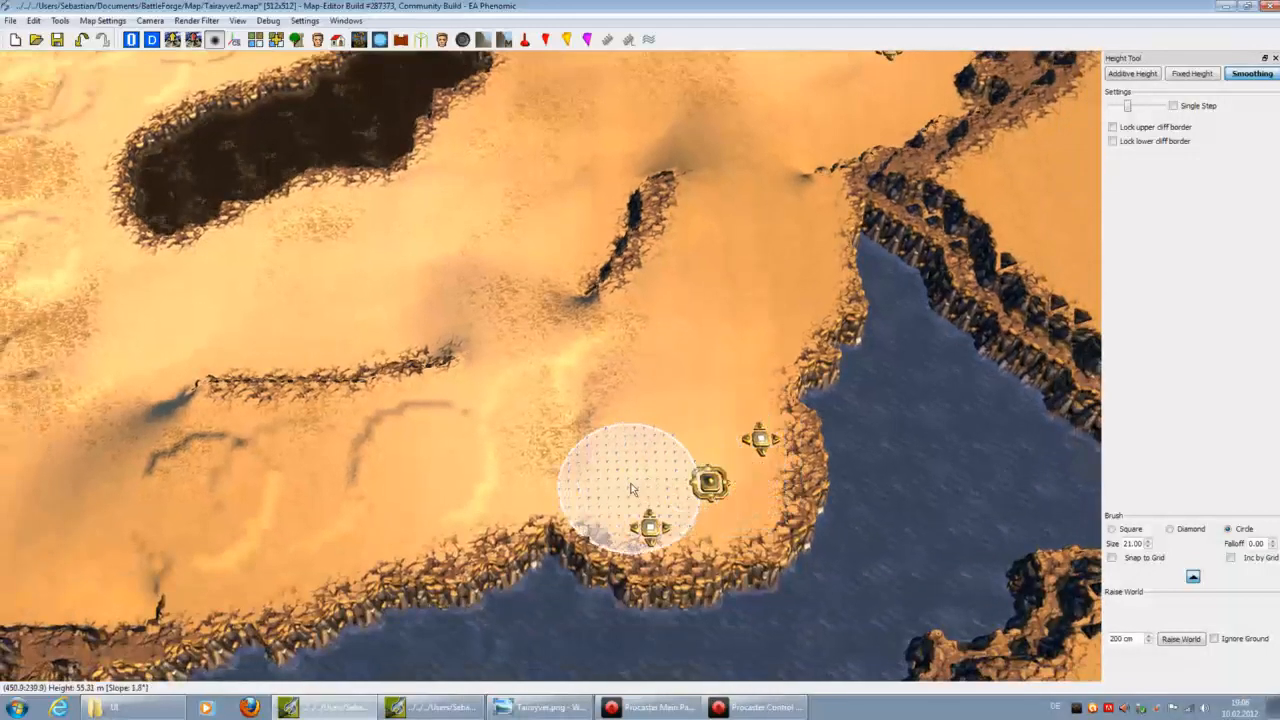
{"action": "mouse_move", "coordinate": [589, 366]}
{"action": "left_mouse_down"}
{"action": "mouse_move", "coordinate": [423, 471]}
{"action": "mouse_move", "coordinate": [423, 457]}
{"action": "mouse_move", "coordinate": [311, 482]}
{"action": "left_mouse_up"}
{"action": "mouse_move", "coordinate": [311, 482]}
{"action": "middle_mouse_down"}
{"action": "mouse_move", "coordinate": [554, 471]}
{"action": "mouse_move", "coordinate": [737, 491]}
{"action": "middle_mouse_up"}
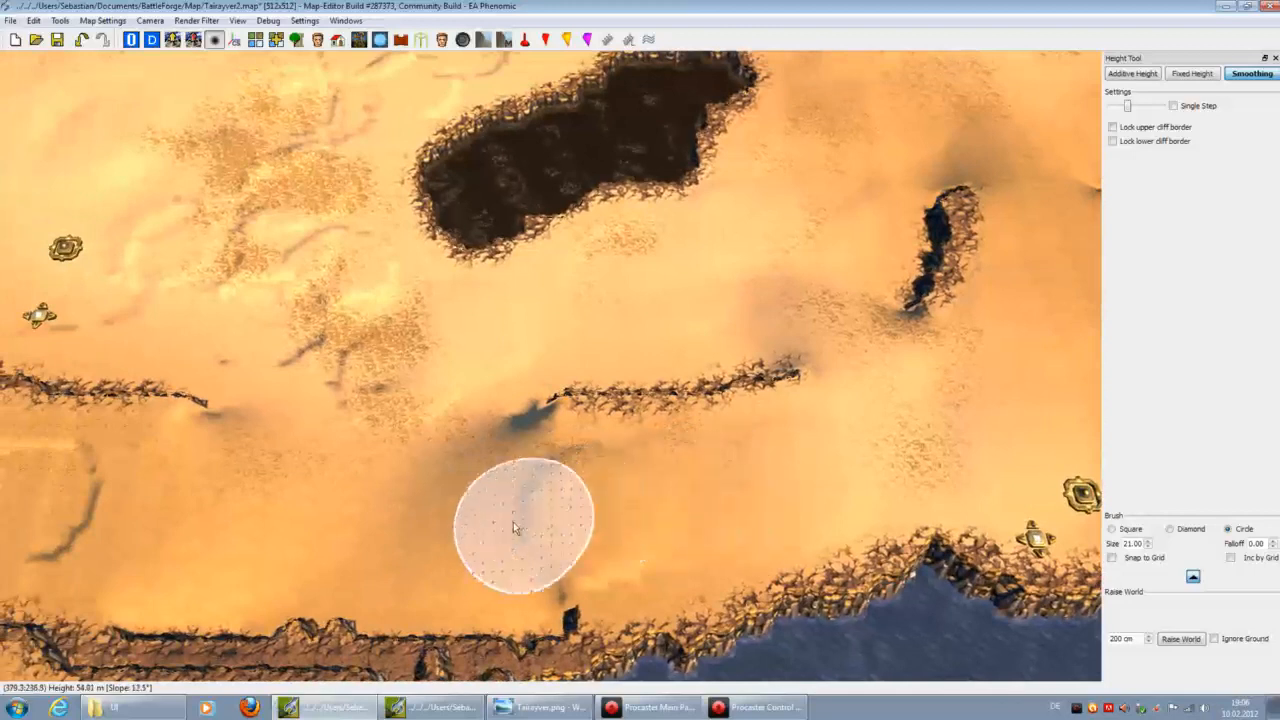
Step: Smooth the bumps from the central monument down to the inner southwestern monuments and the lower pit's western side
{"action": "mouse_move", "coordinate": [686, 485]}
{"action": "middle_mouse_down"}
{"action": "mouse_move", "coordinate": [722, 483]}
{"action": "mouse_move", "coordinate": [790, 524]}
{"action": "middle_mouse_up"}
{"action": "middle_click_drag", "start_coordinate": [701, 270], "coordinate": [706, 378]}
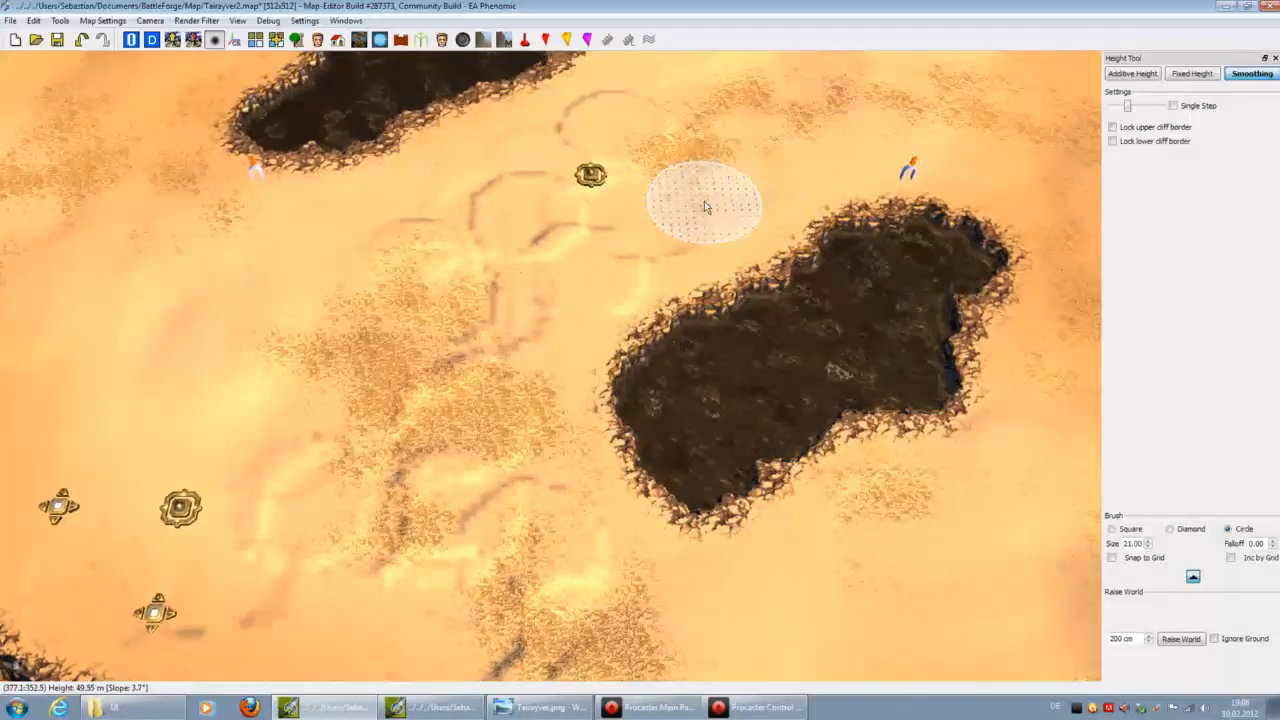
{"action": "mouse_move", "coordinate": [615, 125]}
{"action": "left_mouse_down"}
{"action": "mouse_move", "coordinate": [550, 160]}
{"action": "mouse_move", "coordinate": [606, 223]}
{"action": "mouse_move", "coordinate": [577, 289]}
{"action": "mouse_move", "coordinate": [474, 323]}
{"action": "mouse_move", "coordinate": [371, 283]}
{"action": "mouse_move", "coordinate": [280, 351]}
{"action": "mouse_move", "coordinate": [435, 369]}
{"action": "mouse_move", "coordinate": [300, 522]}
{"action": "mouse_move", "coordinate": [160, 606]}
{"action": "left_mouse_up"}
{"action": "middle_click_drag", "start_coordinate": [220, 575], "coordinate": [344, 474]}
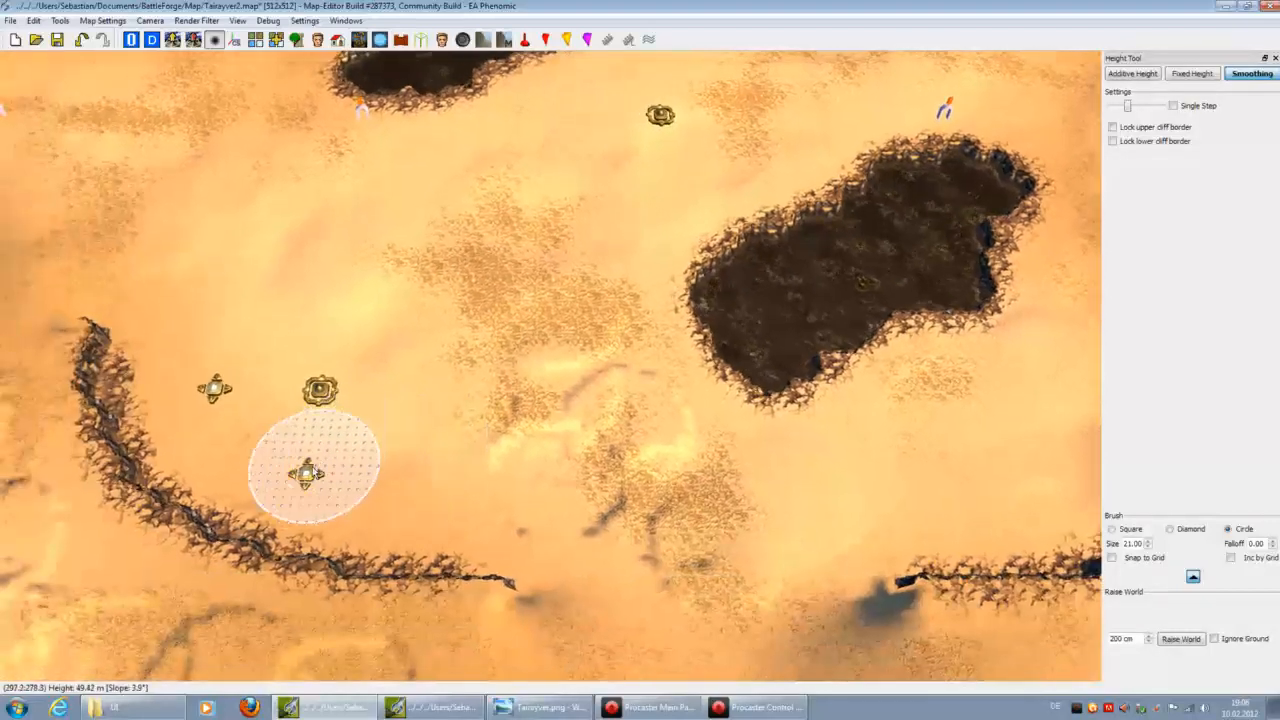
{"action": "mouse_move", "coordinate": [577, 417]}
{"action": "left_mouse_down"}
{"action": "mouse_move", "coordinate": [631, 403]}
{"action": "mouse_move", "coordinate": [686, 586]}
{"action": "mouse_move", "coordinate": [523, 477]}
{"action": "mouse_move", "coordinate": [517, 486]}
{"action": "mouse_move", "coordinate": [509, 430]}
{"action": "left_mouse_up"}
{"action": "key", "text": "Left"}
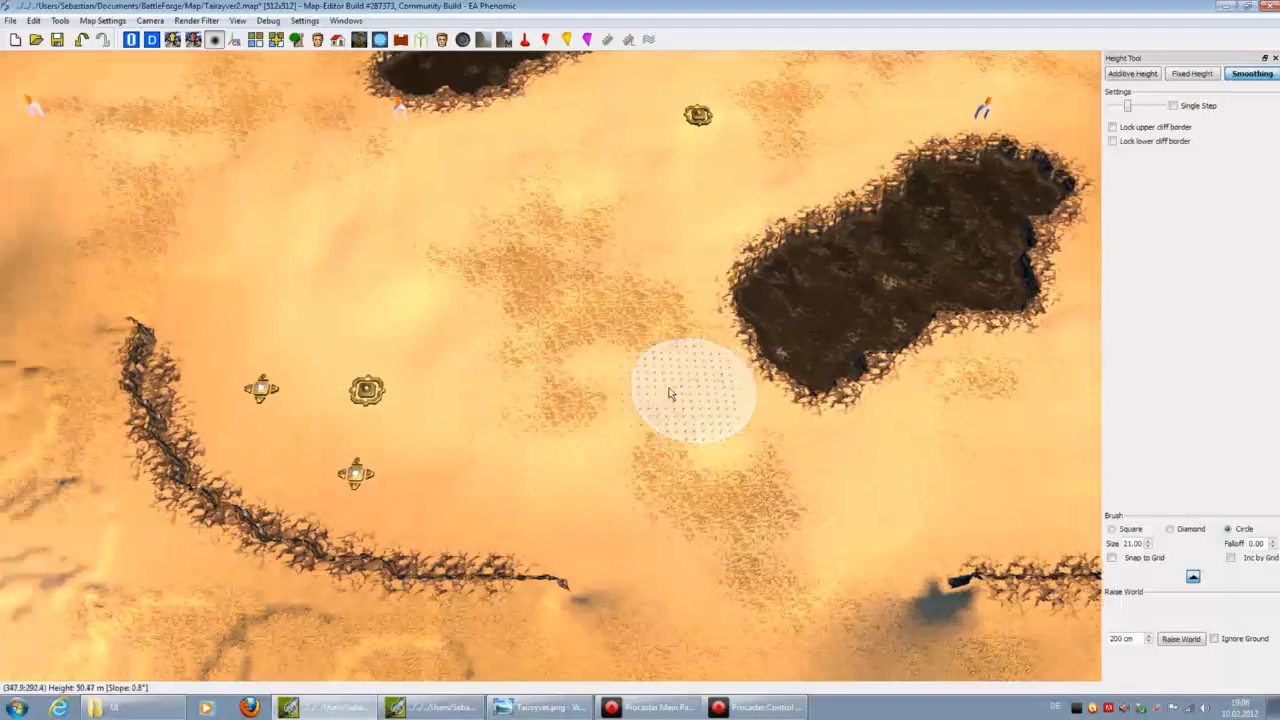
Step: Smooth the southwestern strip outside the curved inner cliff, including the ground around its corner monuments
{"action": "key", "text": "Down"}
{"action": "mouse_move", "coordinate": [637, 540]}
{"action": "left_mouse_down"}
{"action": "mouse_move", "coordinate": [590, 551]}
{"action": "mouse_move", "coordinate": [606, 546]}
{"action": "mouse_move", "coordinate": [443, 500]}
{"action": "mouse_move", "coordinate": [517, 509]}
{"action": "mouse_move", "coordinate": [367, 522]}
{"action": "mouse_move", "coordinate": [220, 514]}
{"action": "mouse_move", "coordinate": [243, 443]}
{"action": "mouse_move", "coordinate": [418, 487]}
{"action": "left_mouse_up"}
{"action": "key", "text": "Left"}
{"action": "key", "text": "Up"}
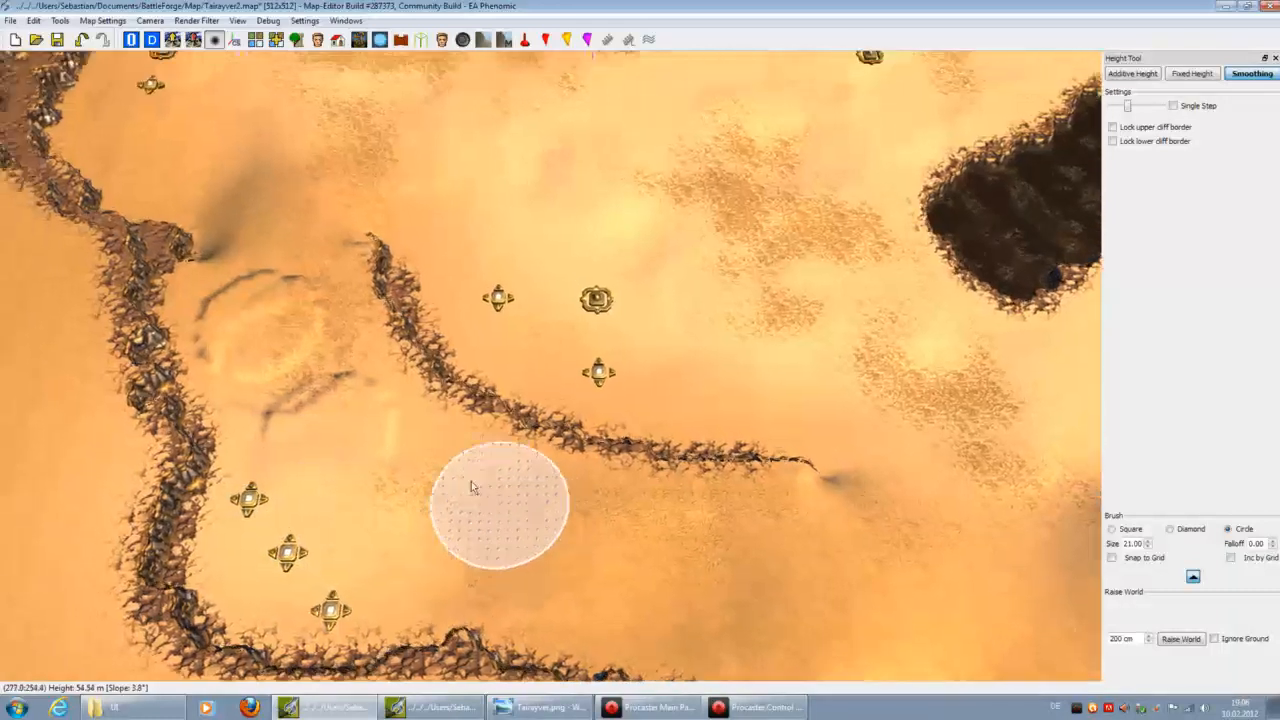
{"action": "mouse_move", "coordinate": [424, 435]}
{"action": "left_mouse_down"}
{"action": "mouse_move", "coordinate": [384, 448]}
{"action": "mouse_move", "coordinate": [378, 432]}
{"action": "left_mouse_up"}
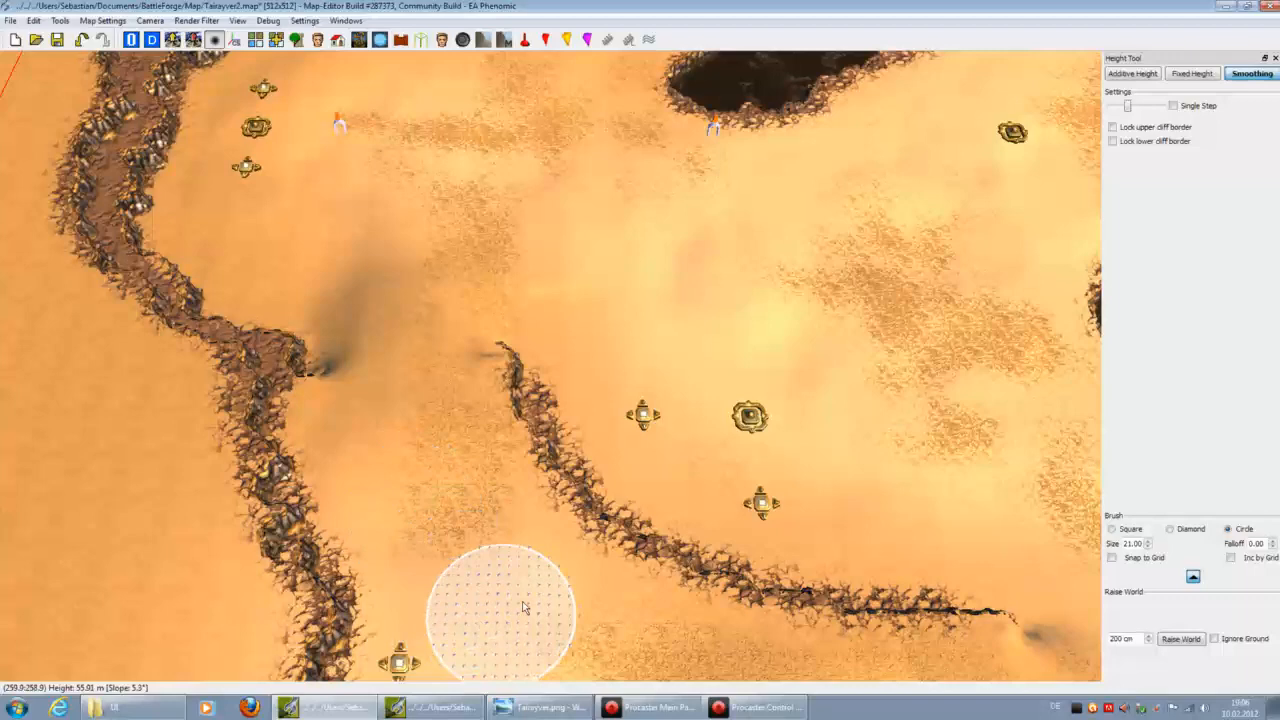
Step: Examine the smoothed terrain of the whole arena from above and from a low camera angle
{"action": "key", "text": "Right"}
{"action": "key", "text": "Up"}
{"action": "scroll", "coordinate": [572, 560], "scroll_direction": "down", "scroll_amount": 8}
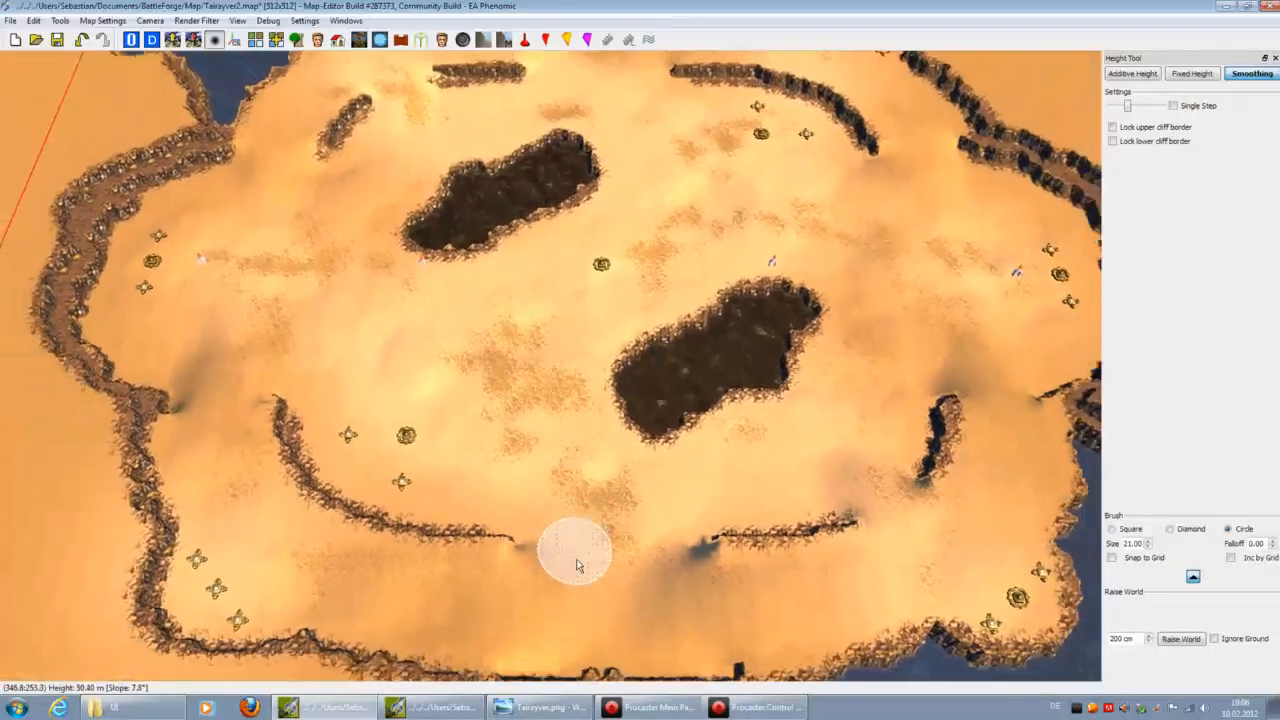
{"action": "scroll", "coordinate": [841, 501], "scroll_direction": "up", "scroll_amount": 5}
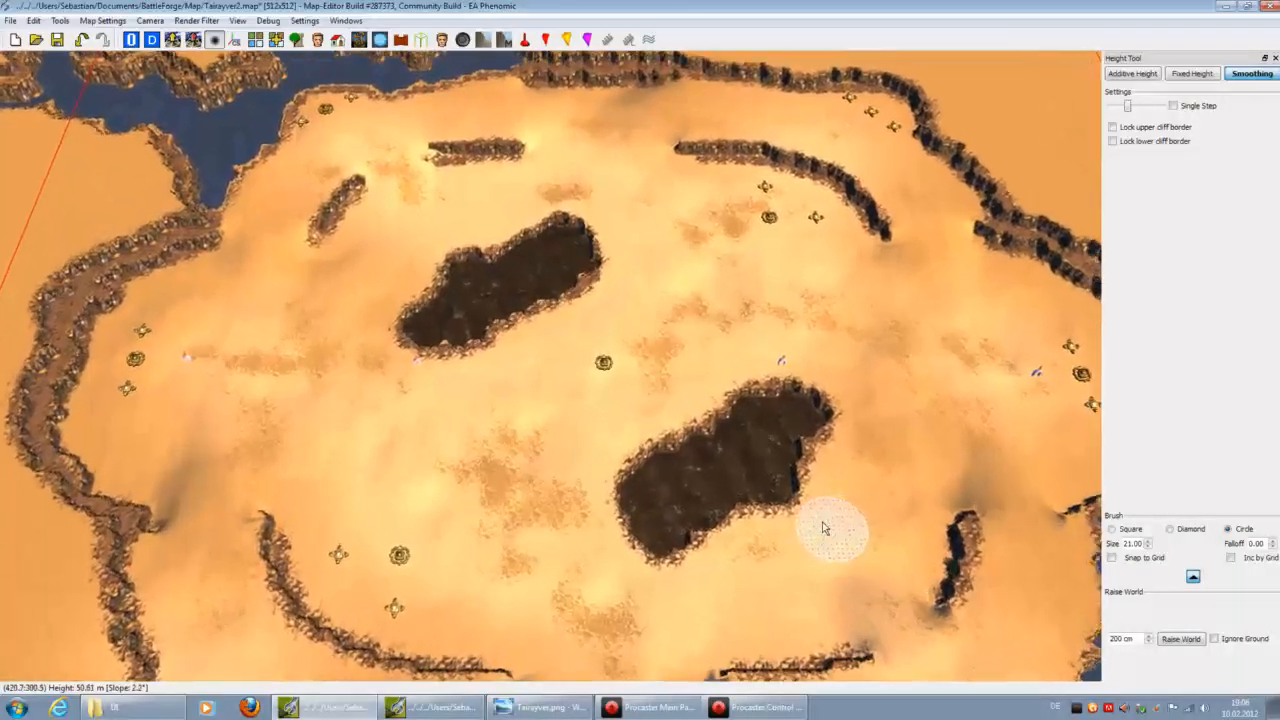
{"action": "key", "text": "Page_Down"}
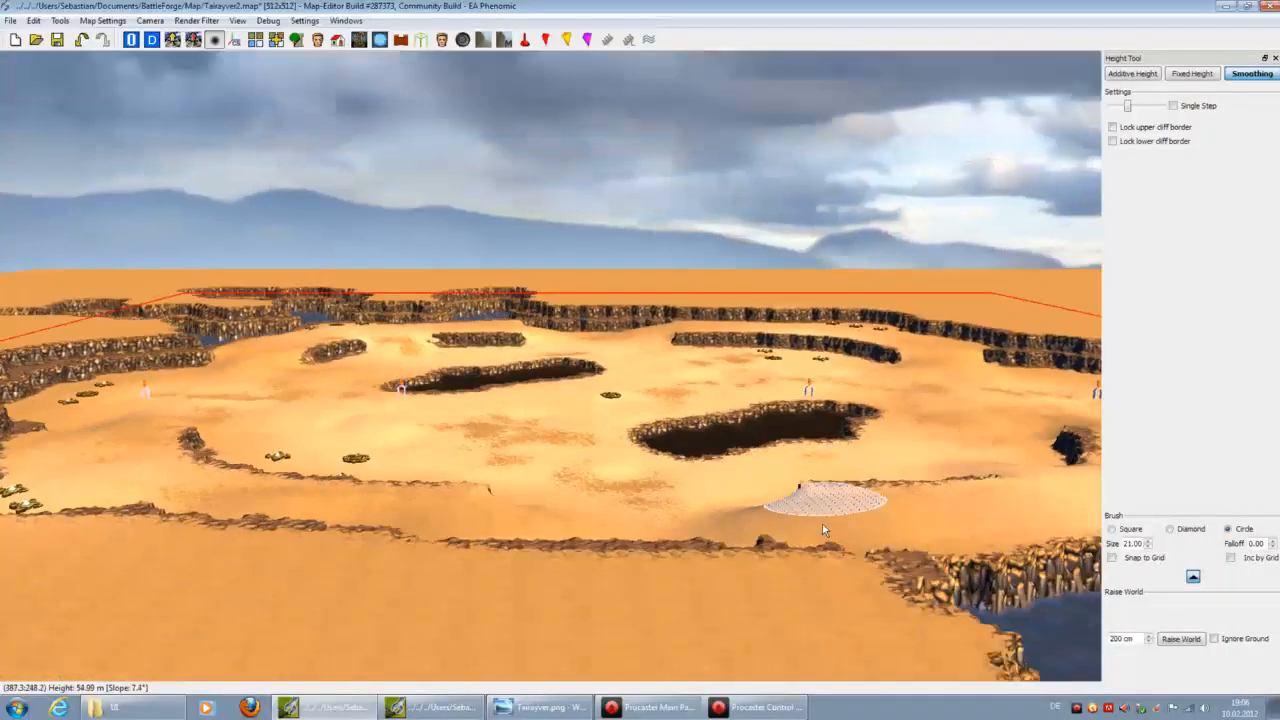
{"action": "key", "text": "Page_Up"}
{"action": "scroll", "coordinate": [631, 495], "scroll_direction": "up", "scroll_amount": 5}
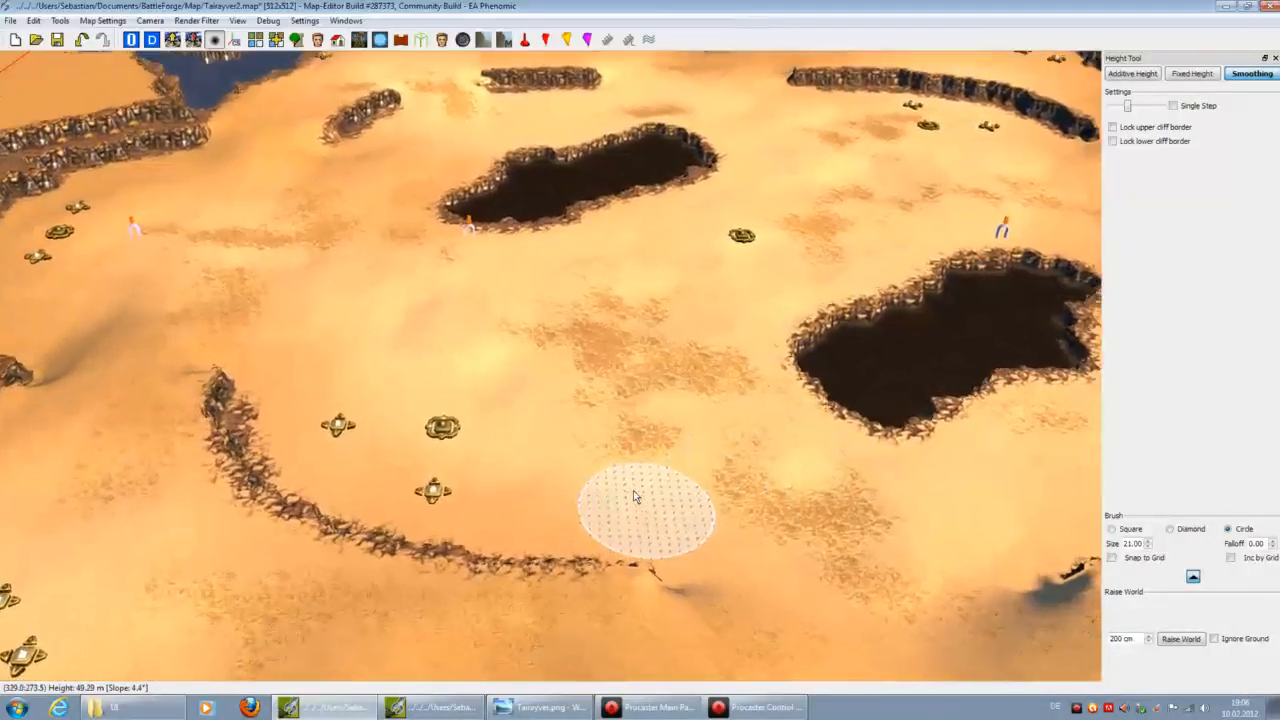
Step: Close the second map editor window and inspect the smoothed ground around the upper pit and the northern cliffs
{"action": "key", "text": "Page_Up"}
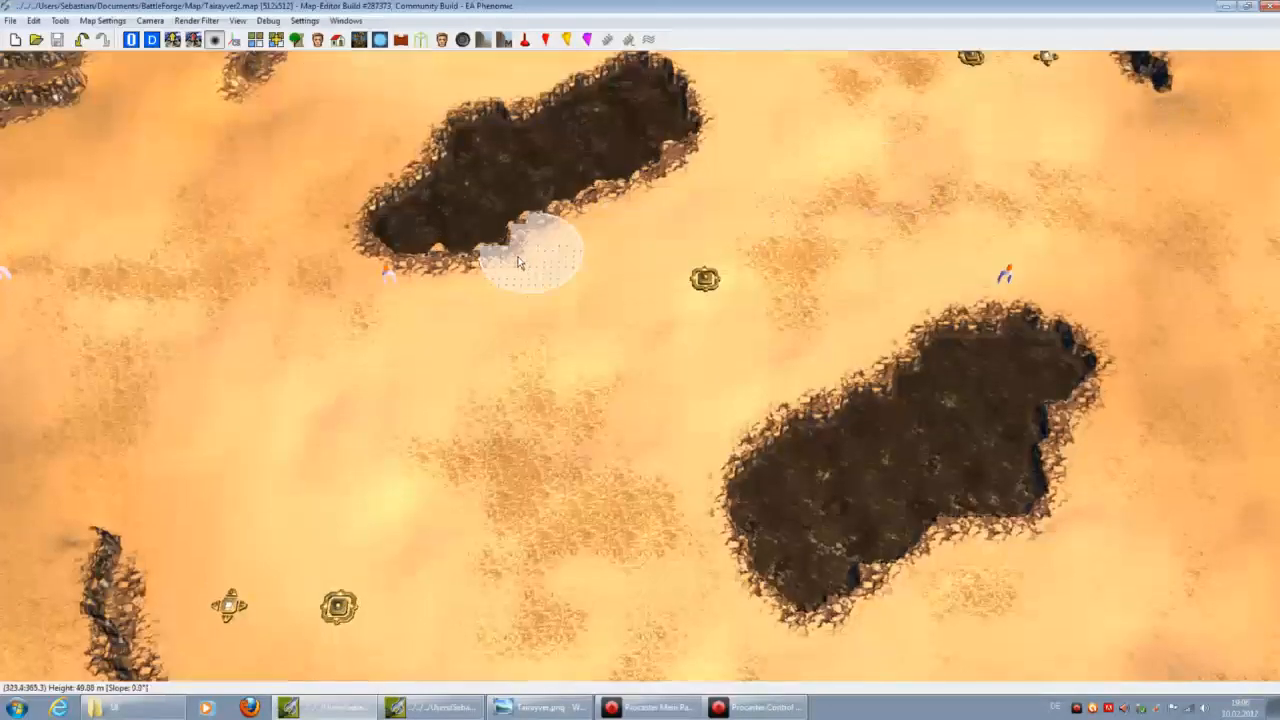
{"action": "scroll", "coordinate": [506, 415], "scroll_direction": "up", "scroll_amount": 3}
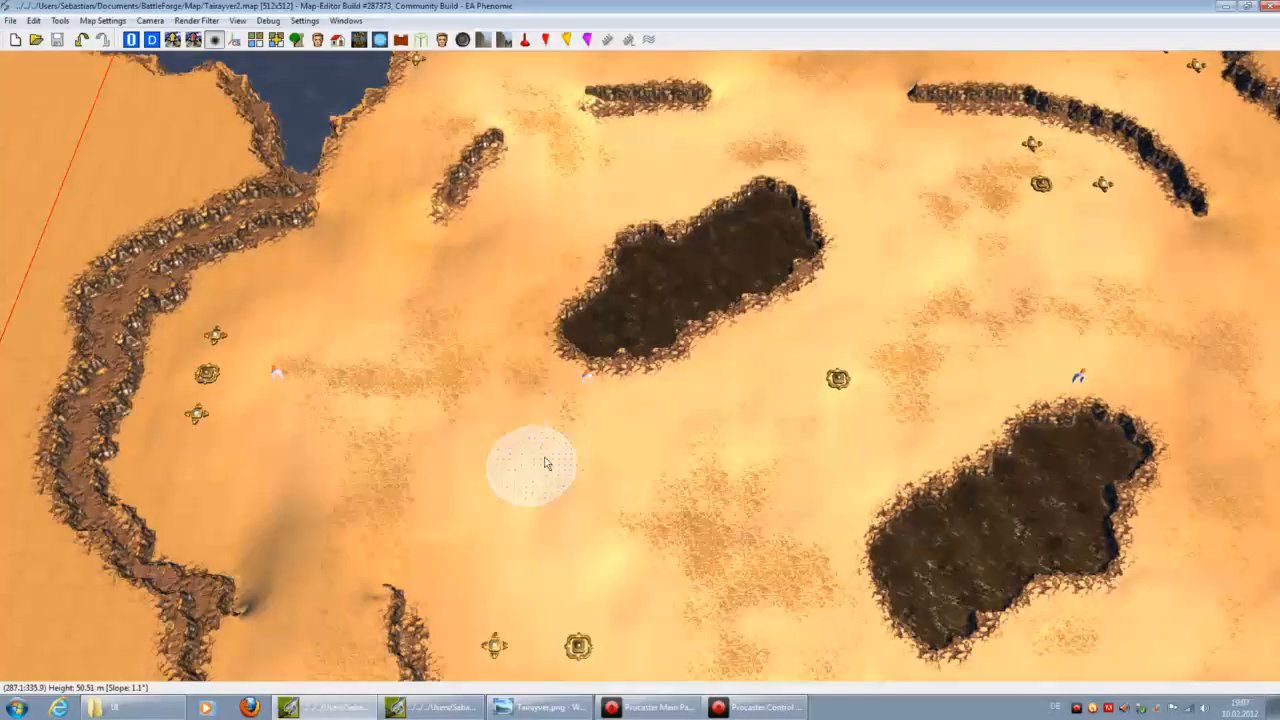
{"action": "left_click", "coordinate": [437, 703]}
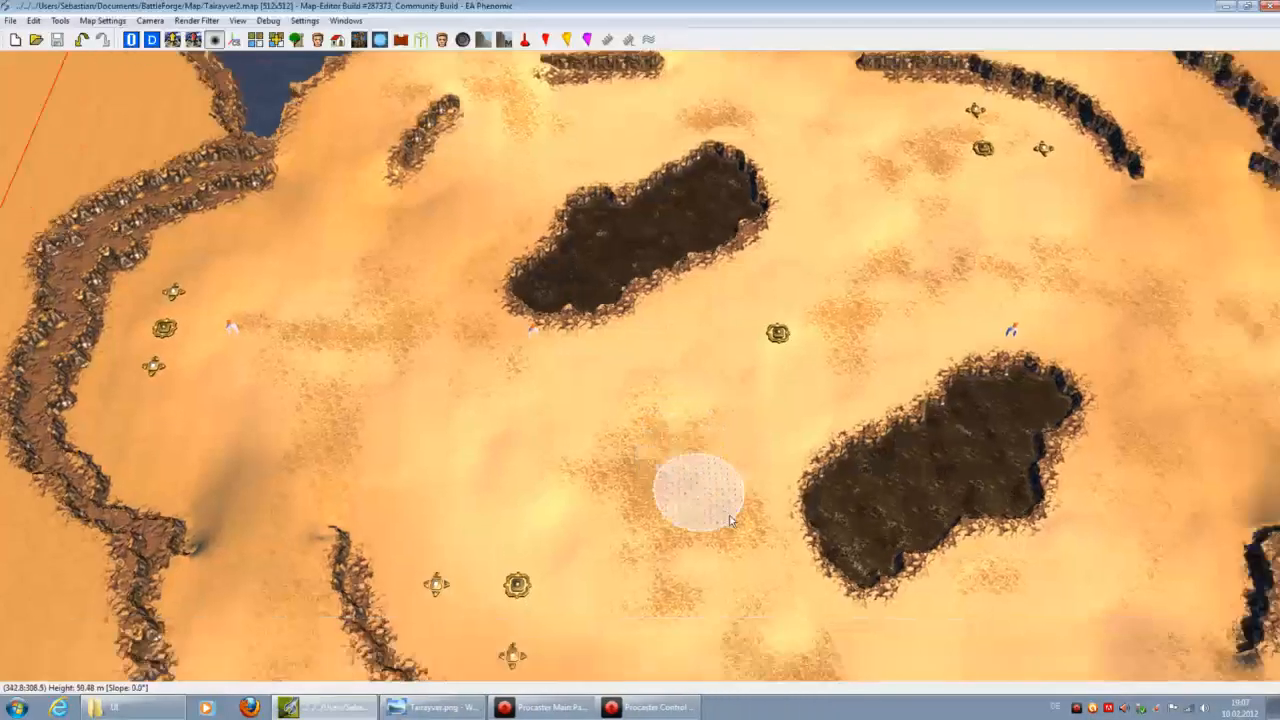
{"action": "key", "text": "Up"}
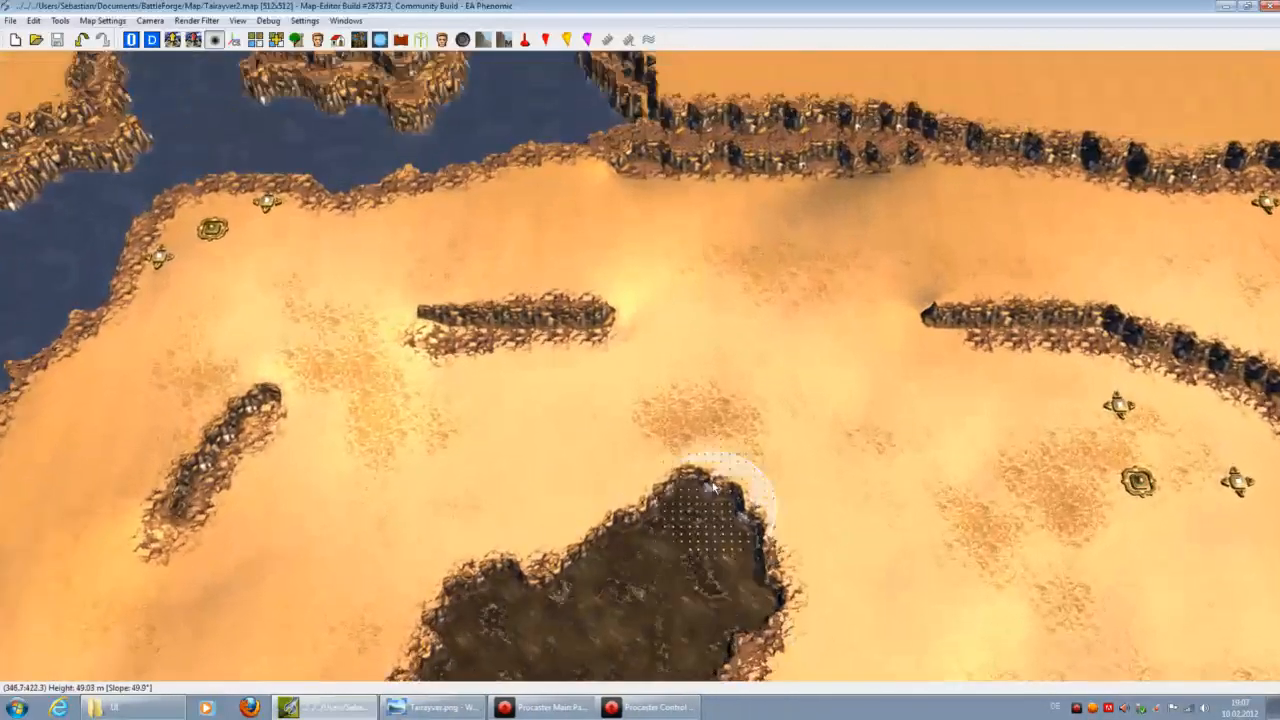
{"action": "scroll", "coordinate": [713, 487], "scroll_direction": "down", "scroll_amount": 2}
{"action": "key", "text": "Down"}
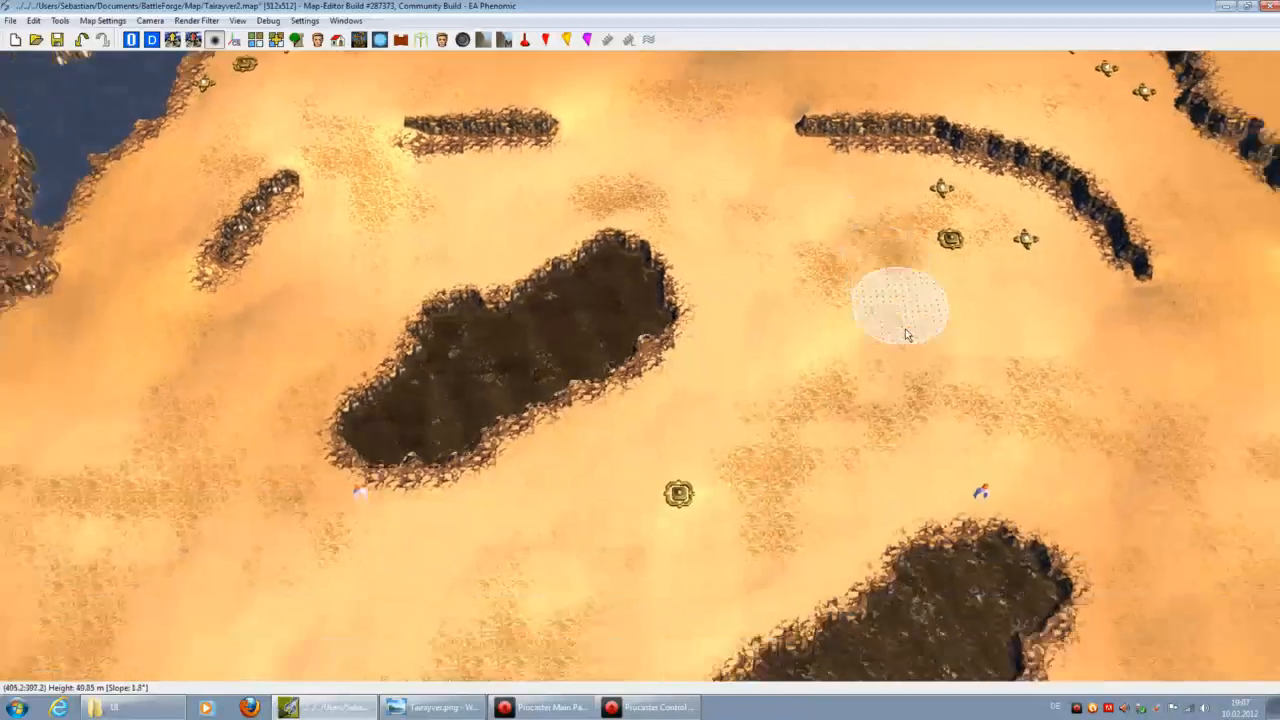
Step: Open the Map Patch Tool in place of the Height Tool and bring up its patch library
{"action": "right_click", "coordinate": [928, 44]}
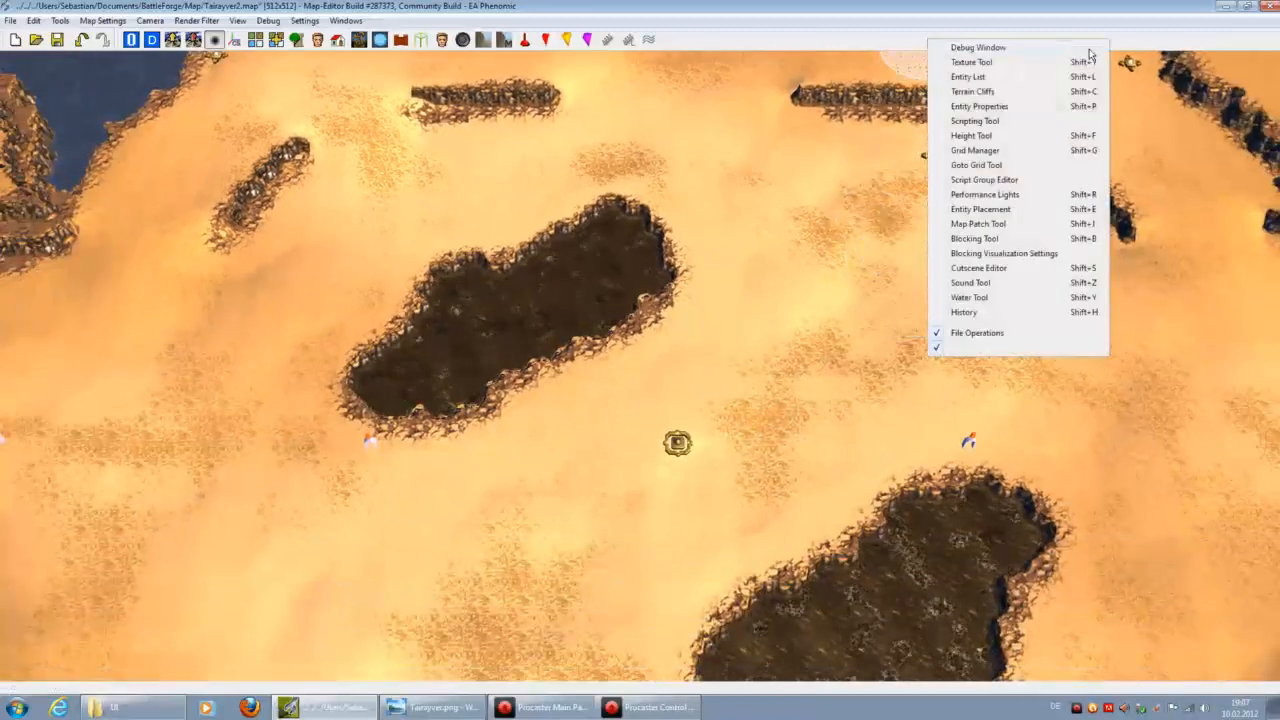
{"action": "left_click", "coordinate": [978, 224]}
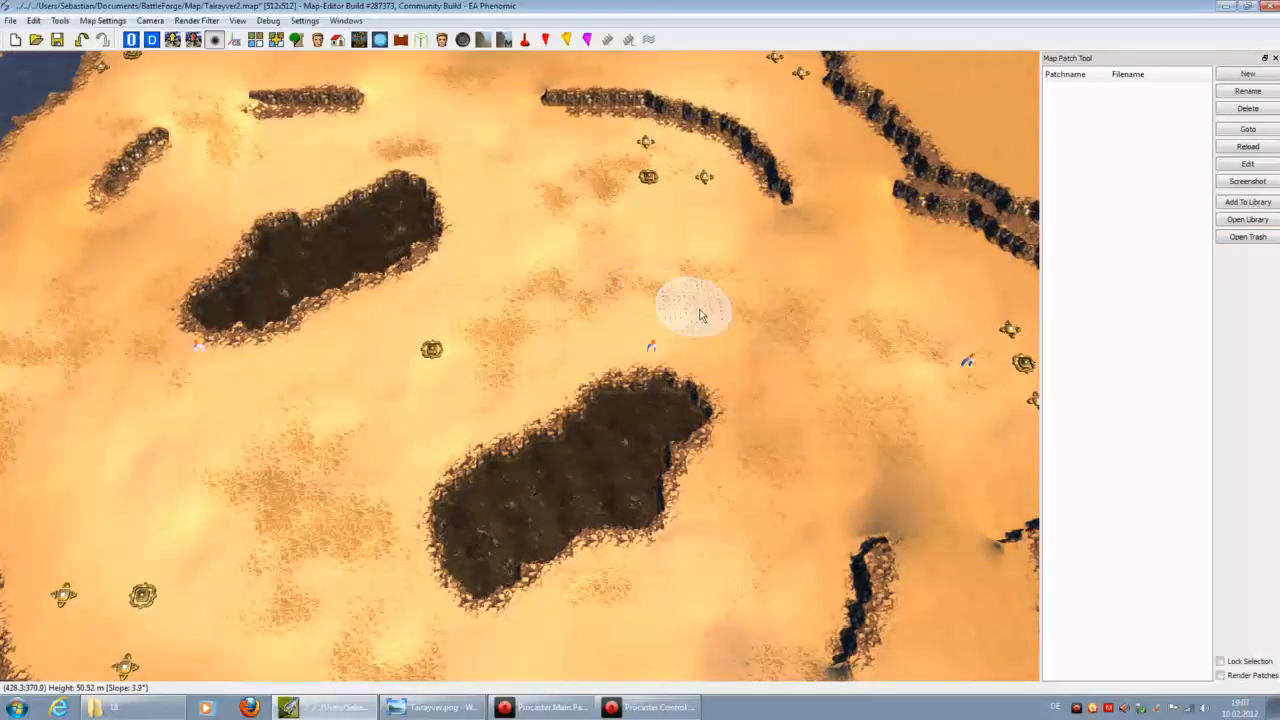
{"action": "scroll", "coordinate": [700, 315], "scroll_direction": "up", "scroll_amount": 2}
{"action": "key", "text": "Right"}
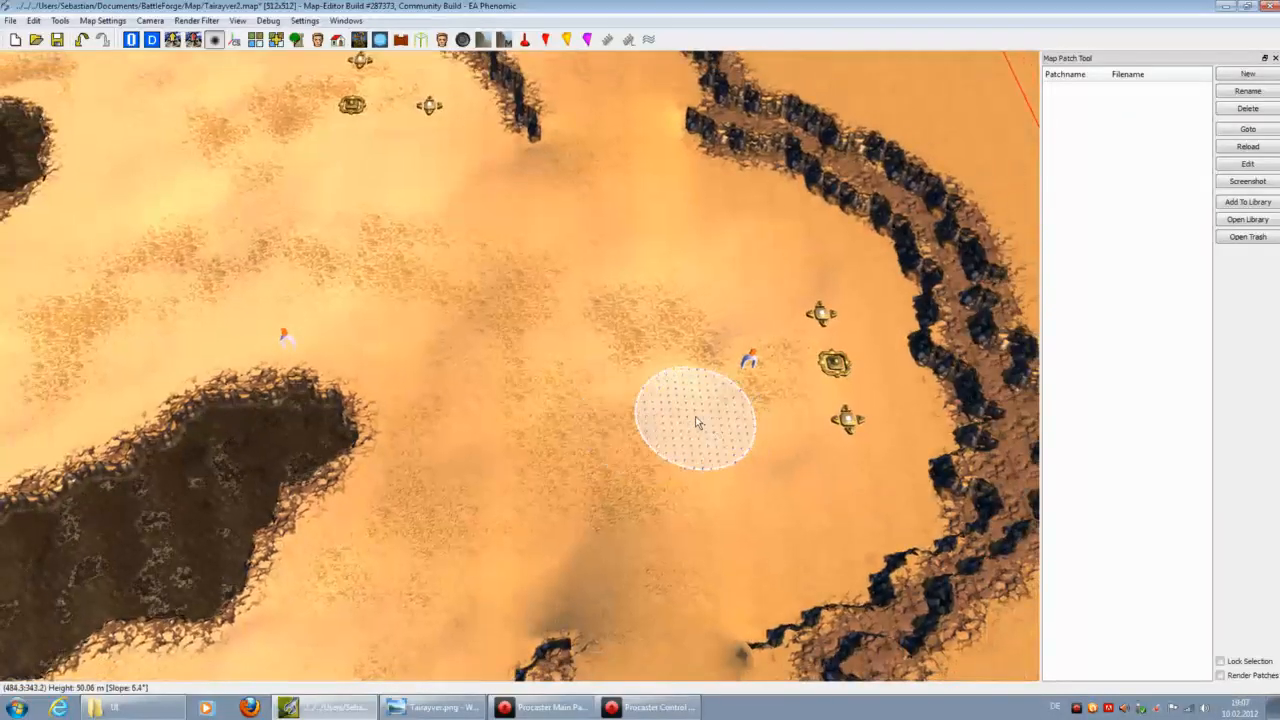
{"action": "scroll", "coordinate": [695, 416], "scroll_direction": "up", "scroll_amount": 1}
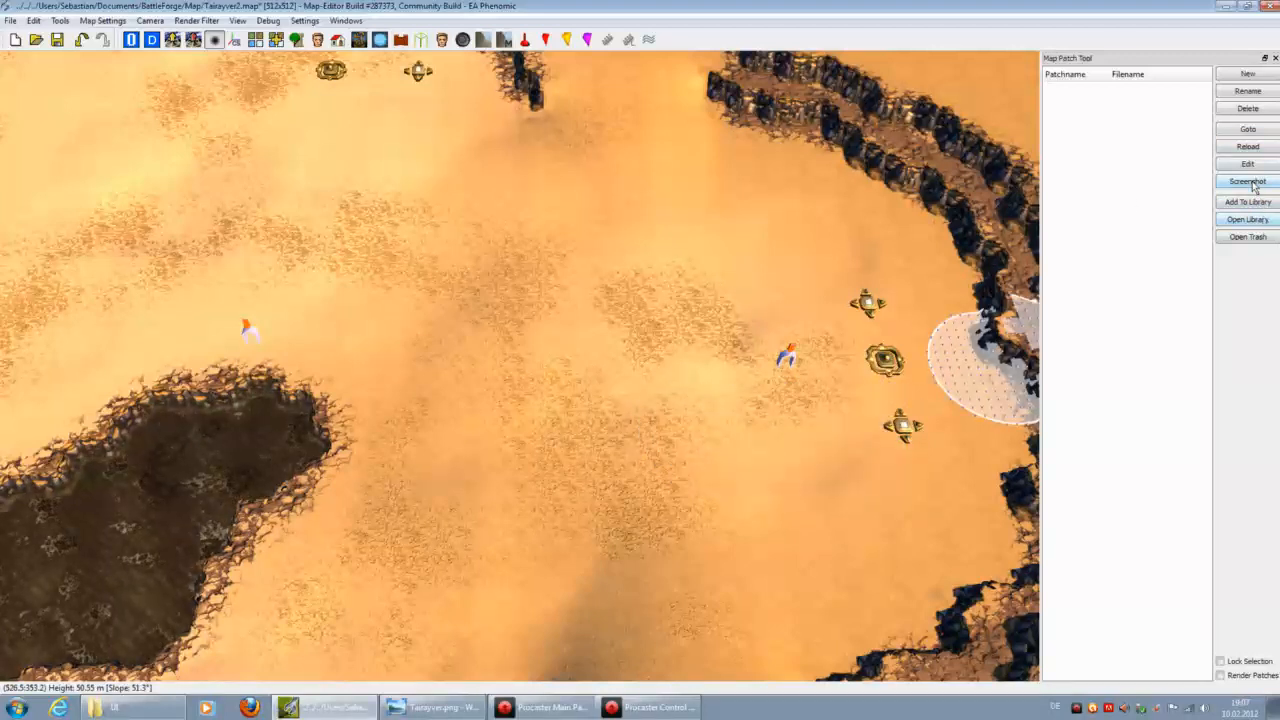
{"action": "left_click", "coordinate": [1254, 222]}
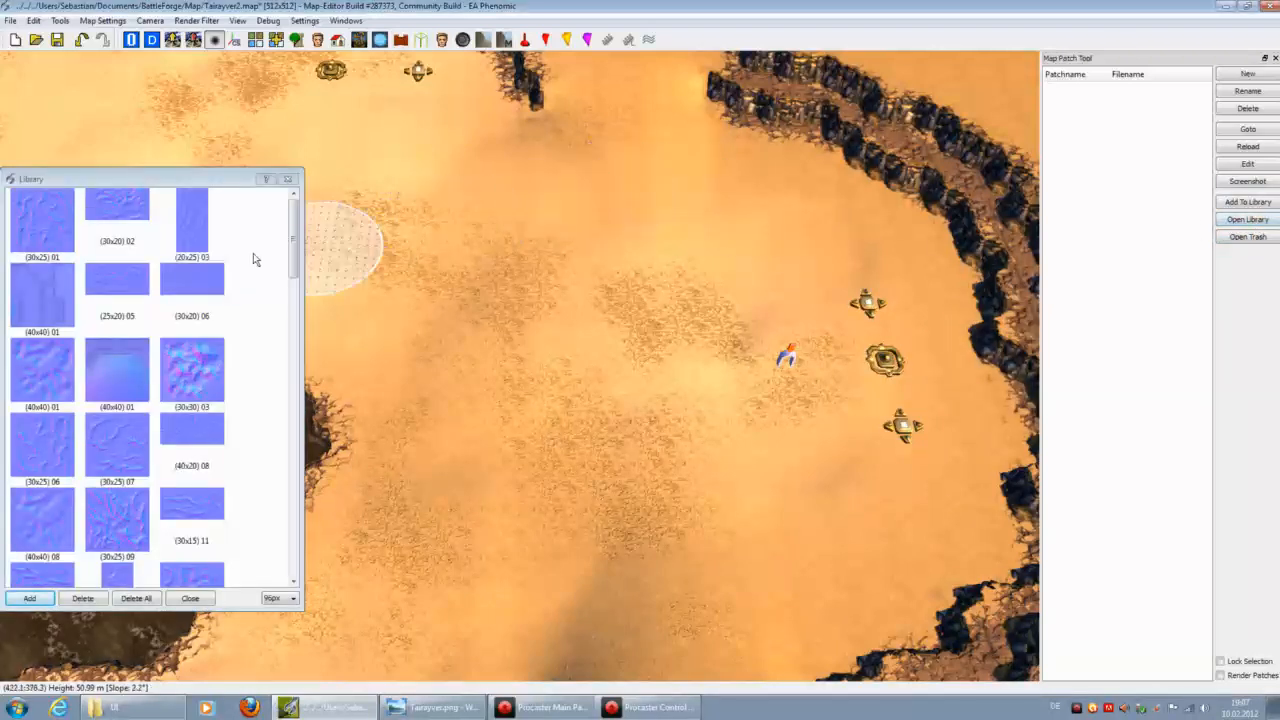
Step: Move the library window over the terrain and browse the available map patches
{"action": "left_click_drag", "start_coordinate": [197, 180], "coordinate": [324, 175]}
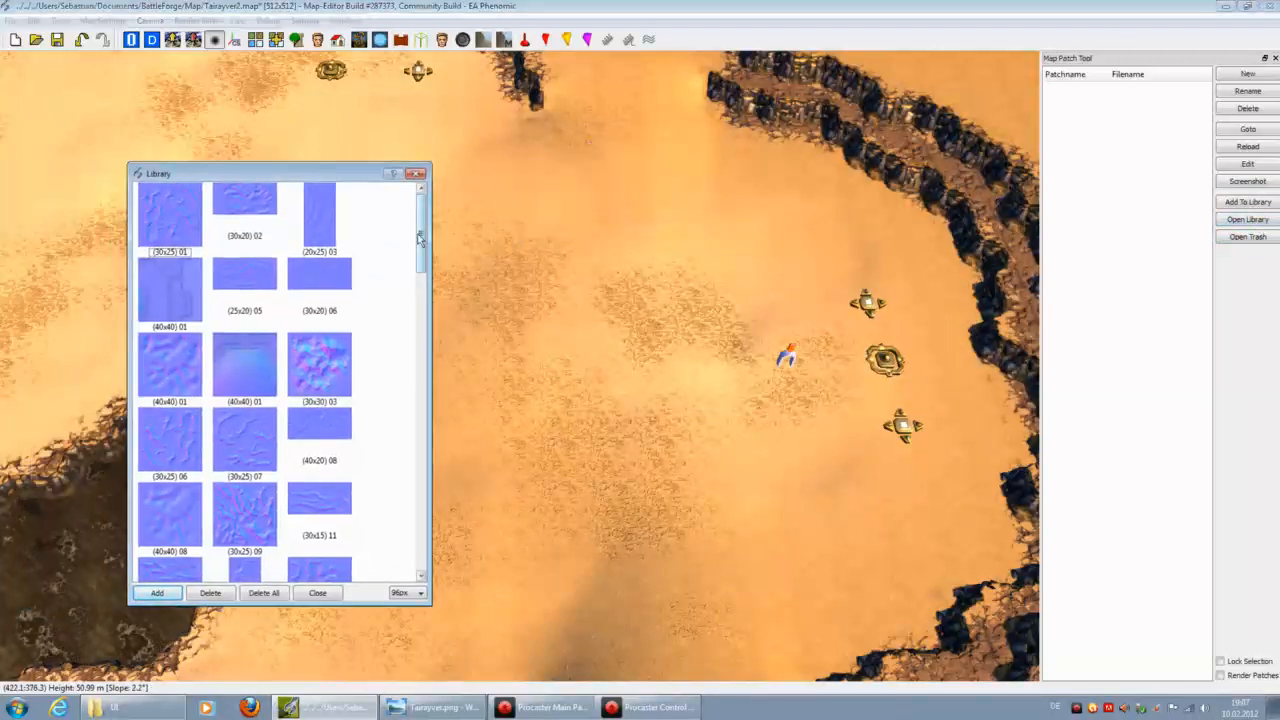
{"action": "left_click_drag", "start_coordinate": [420, 237], "coordinate": [420, 252]}
{"action": "scroll", "coordinate": [428, 410], "scroll_direction": "down", "scroll_amount": 3}
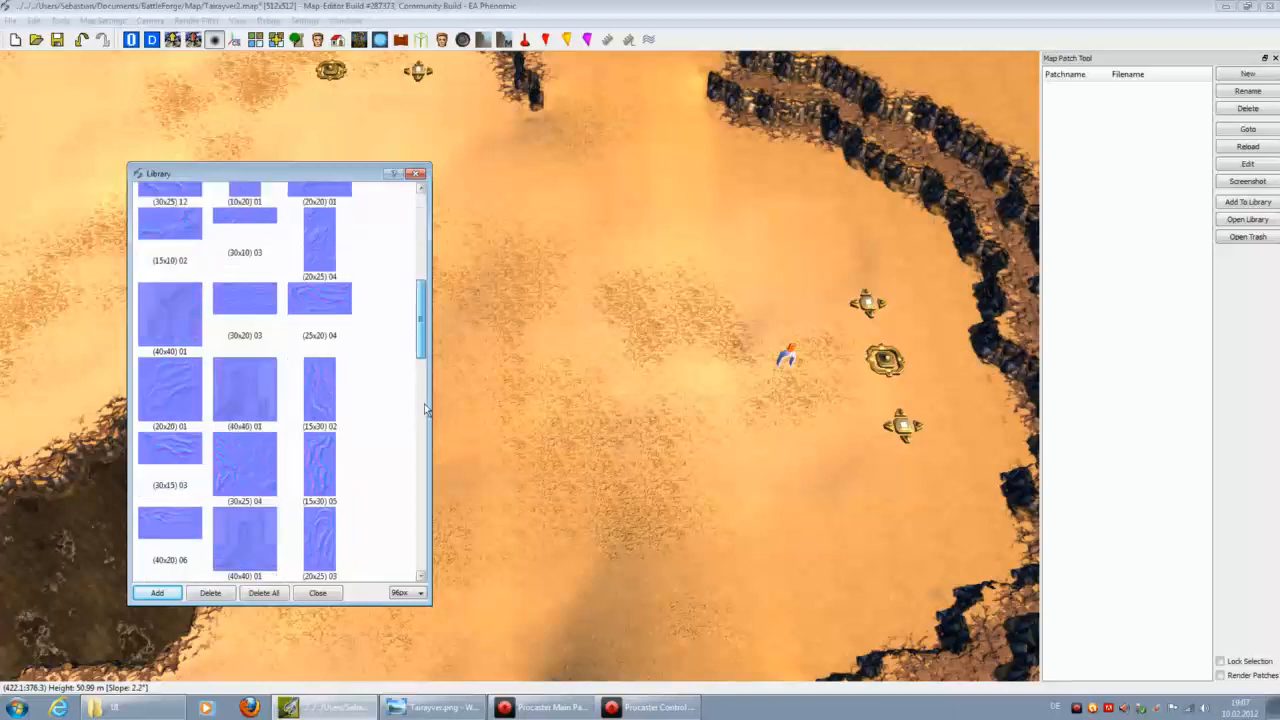
{"action": "scroll", "coordinate": [425, 409], "scroll_direction": "up", "scroll_amount": 4}
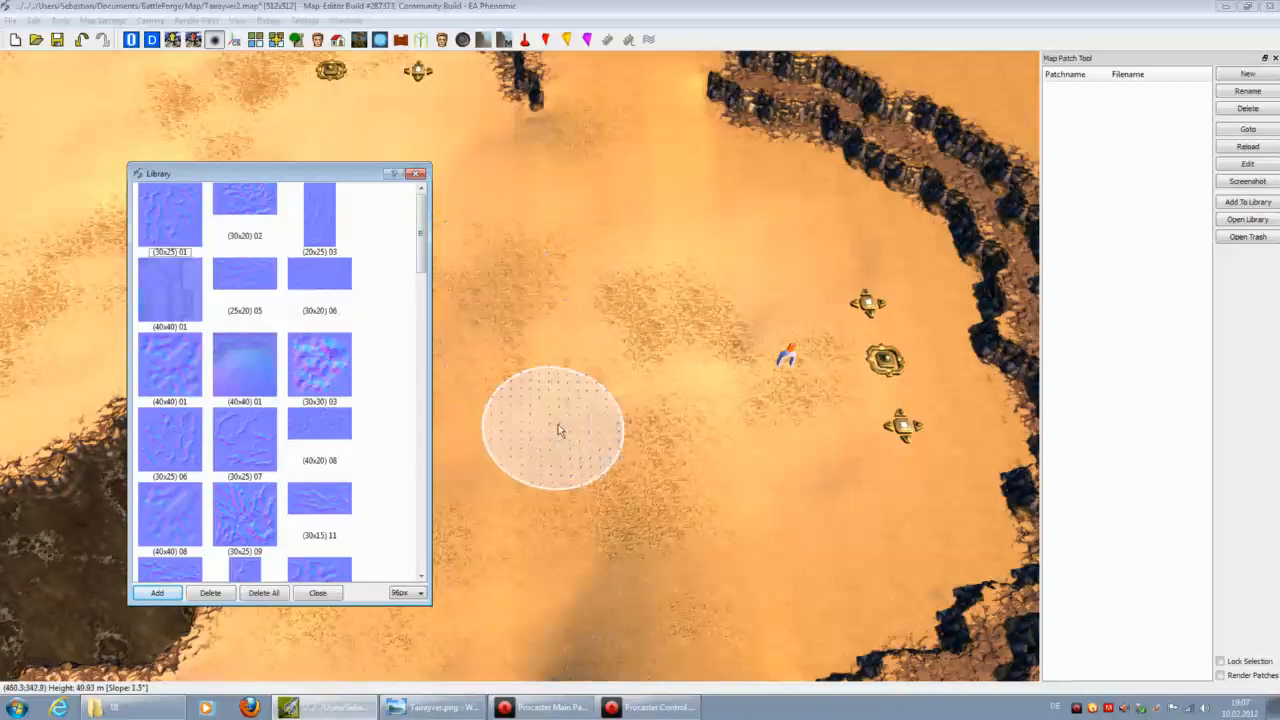
Step: Switch to Windows Explorer and open the folder Programme (x86)\Electronic Arts\BattleForge on drive C
{"action": "left_click", "coordinate": [135, 707]}
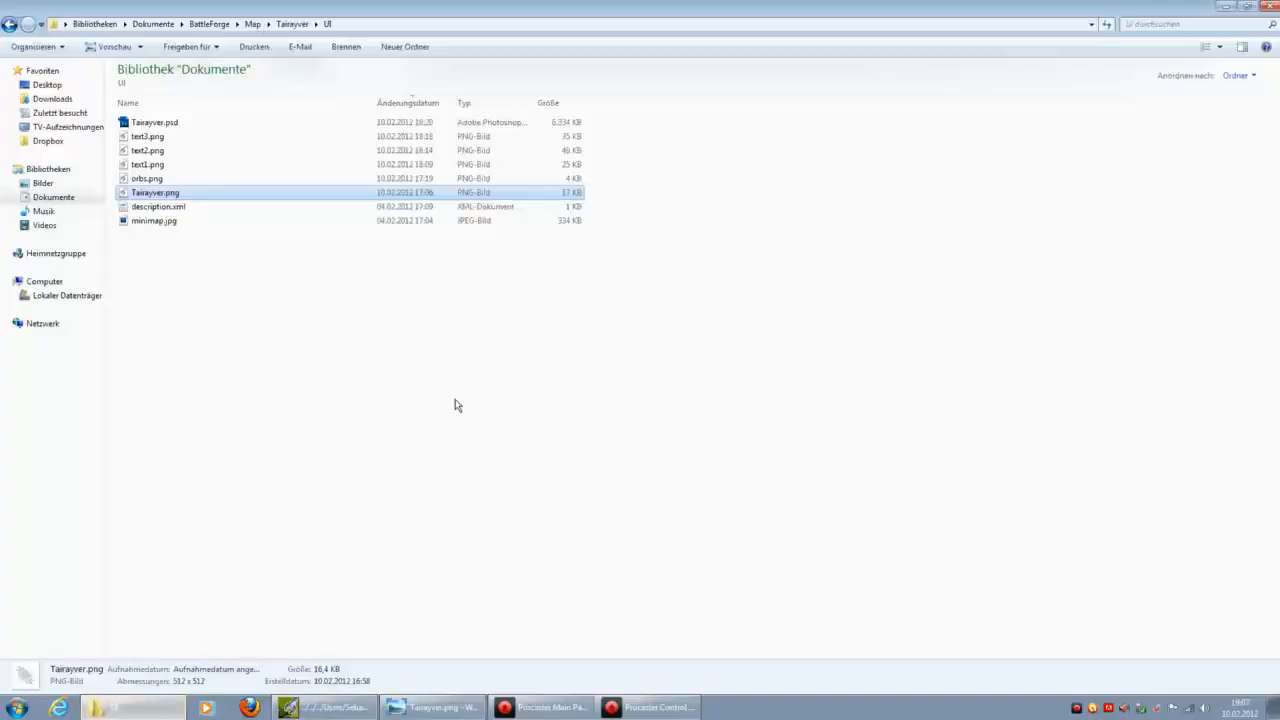
{"action": "left_click", "coordinate": [64, 296]}
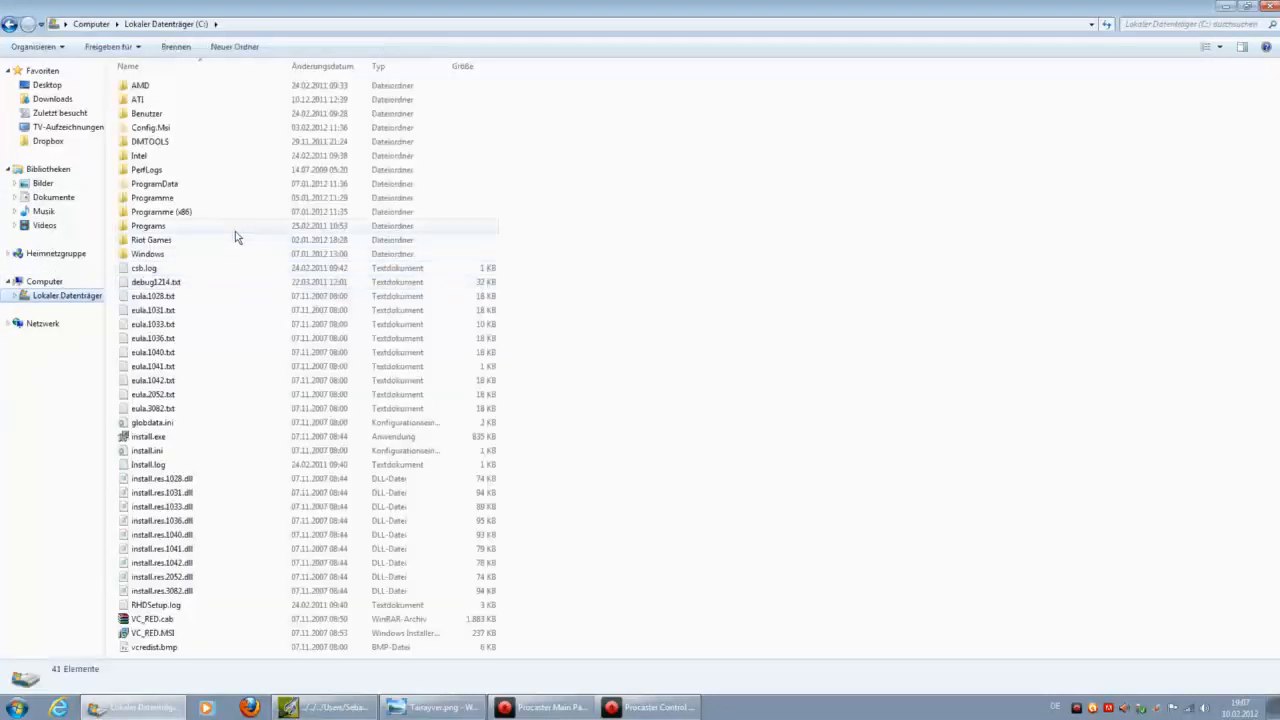
{"action": "double_click", "coordinate": [182, 211]}
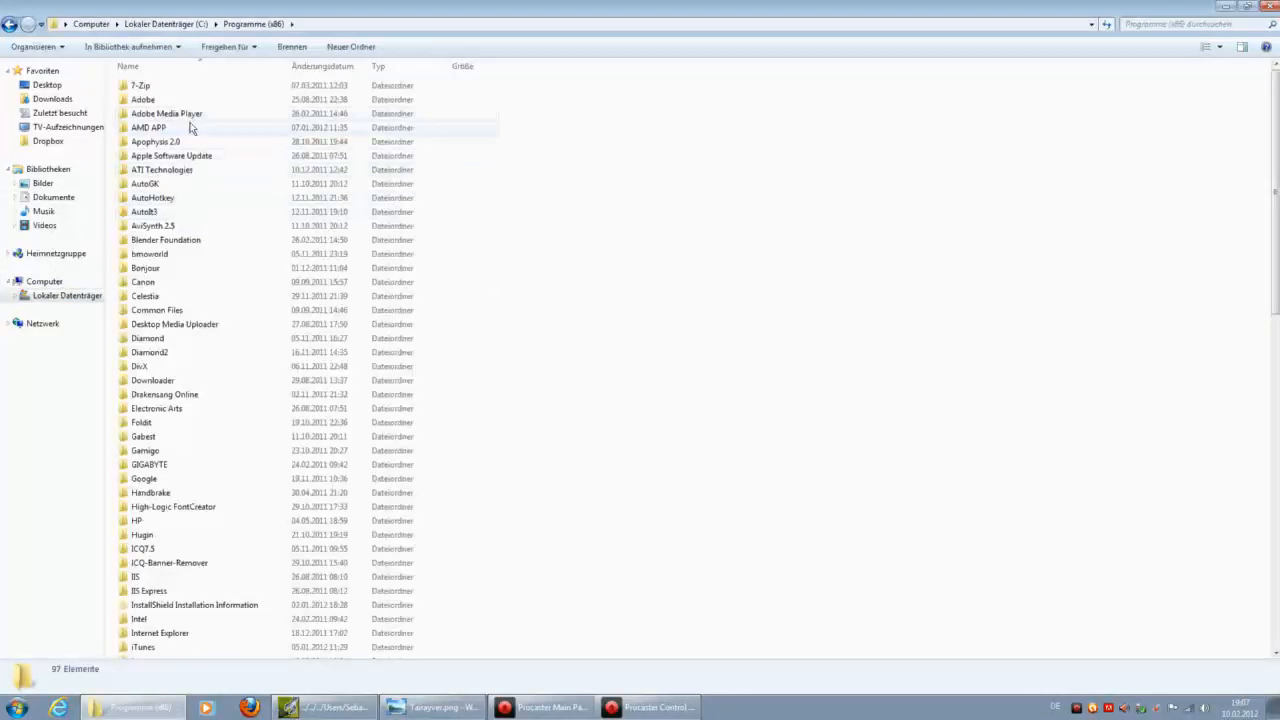
{"action": "key", "text": "e"}
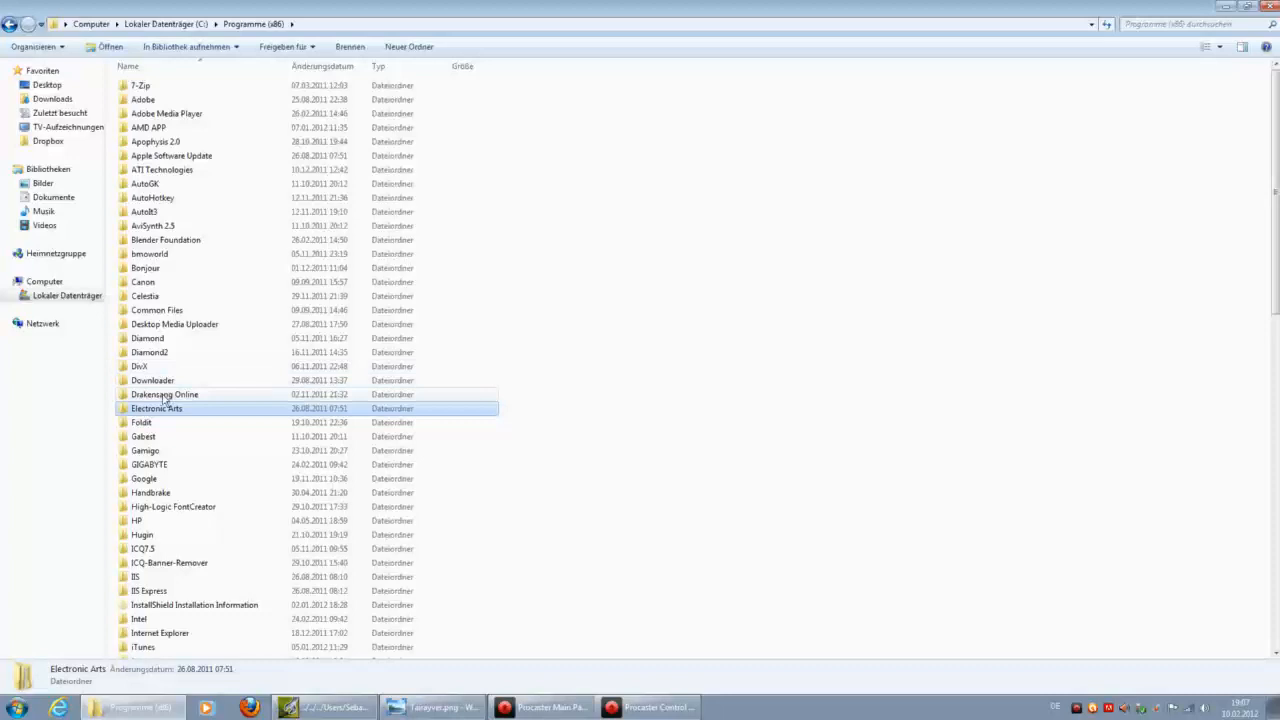
{"action": "double_click", "coordinate": [161, 408]}
{"action": "double_click", "coordinate": [169, 87]}
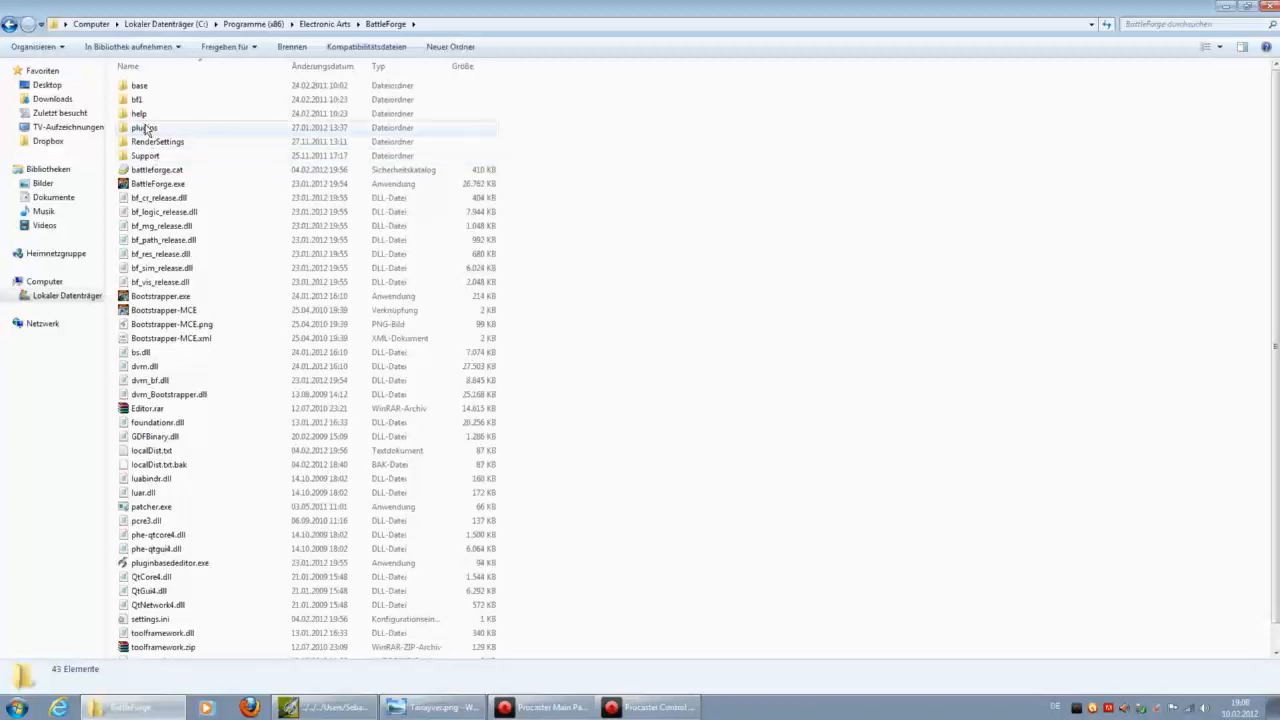
{"action": "double_click", "coordinate": [145, 128]}
{"action": "left_click", "coordinate": [13, 24]}
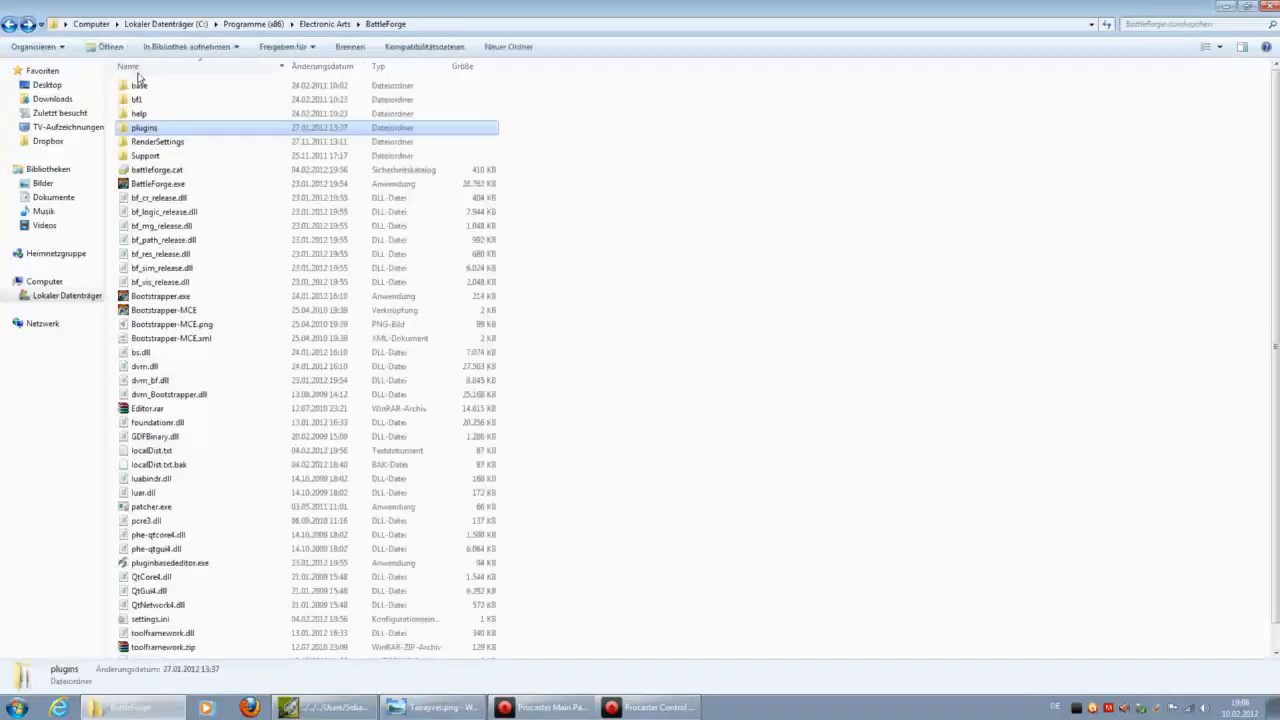
{"action": "double_click", "coordinate": [140, 87]}
{"action": "left_click", "coordinate": [13, 24]}
{"action": "double_click", "coordinate": [137, 100]}
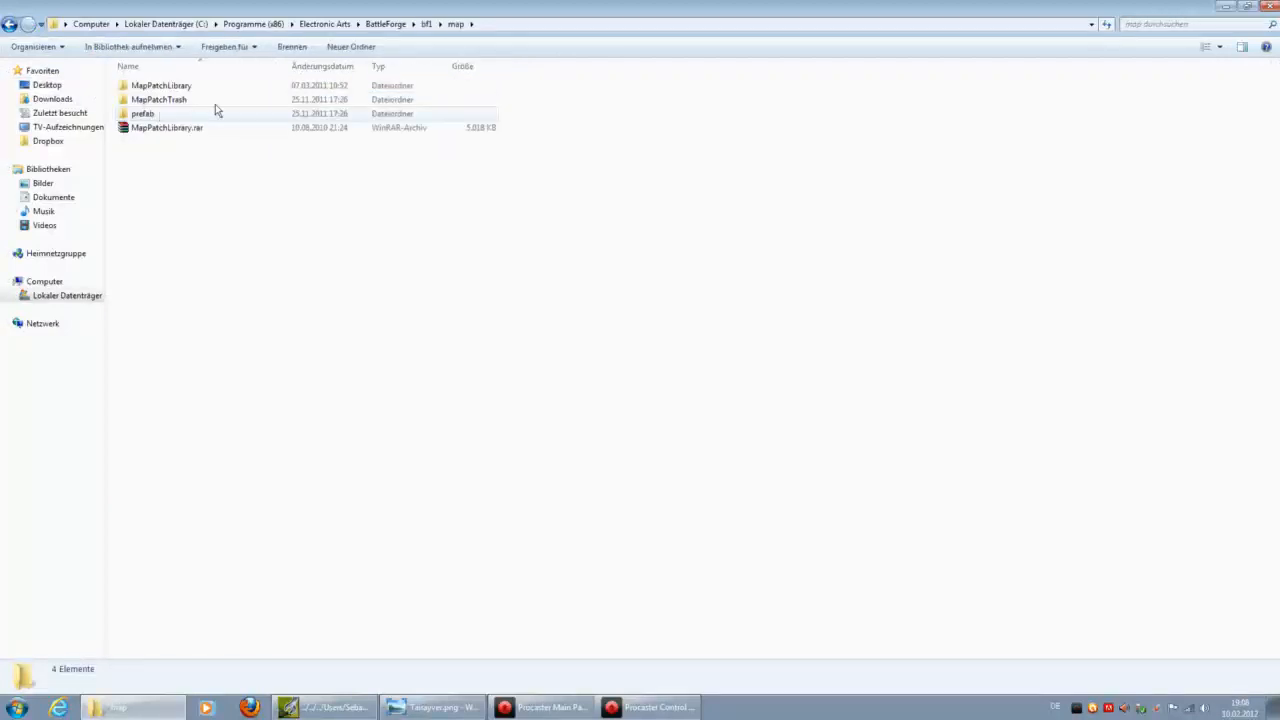
{"action": "left_click", "coordinate": [330, 24]}
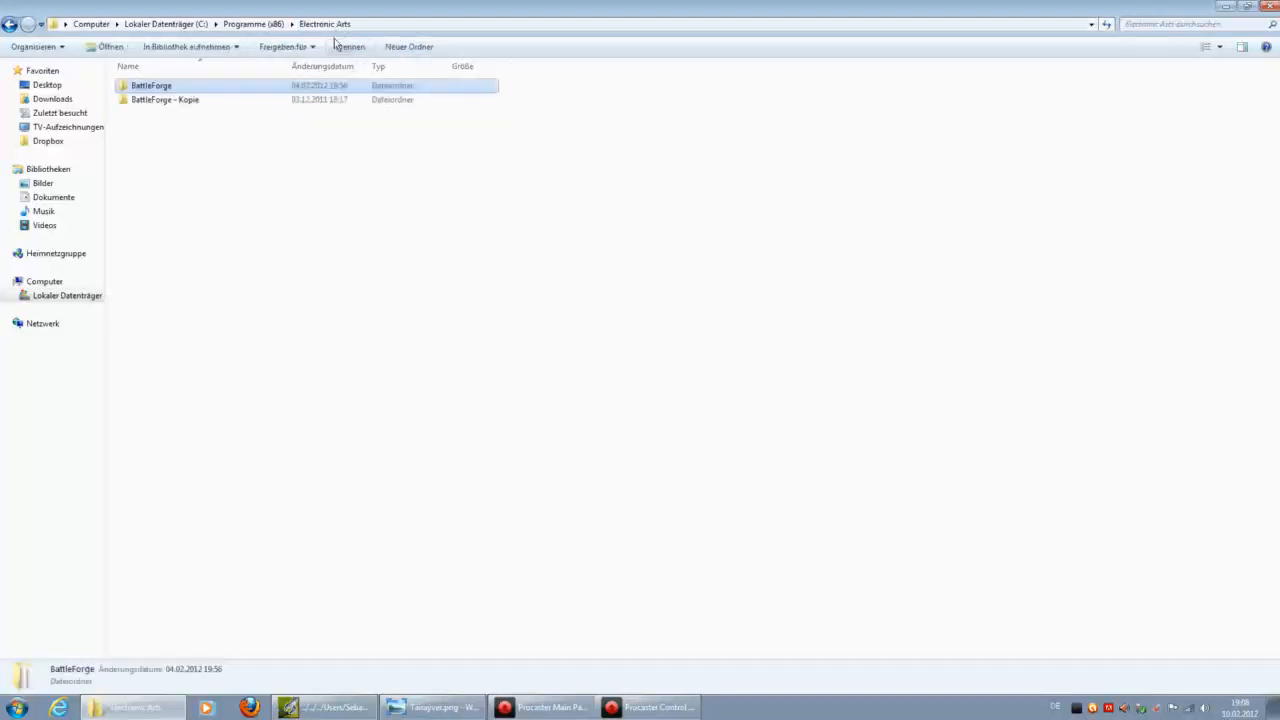
Step: Open BattleForge\bf1\map\MapPatchLibrary from the Electronic Arts folder and look through its DDS patch files
{"action": "double_click", "coordinate": [152, 87]}
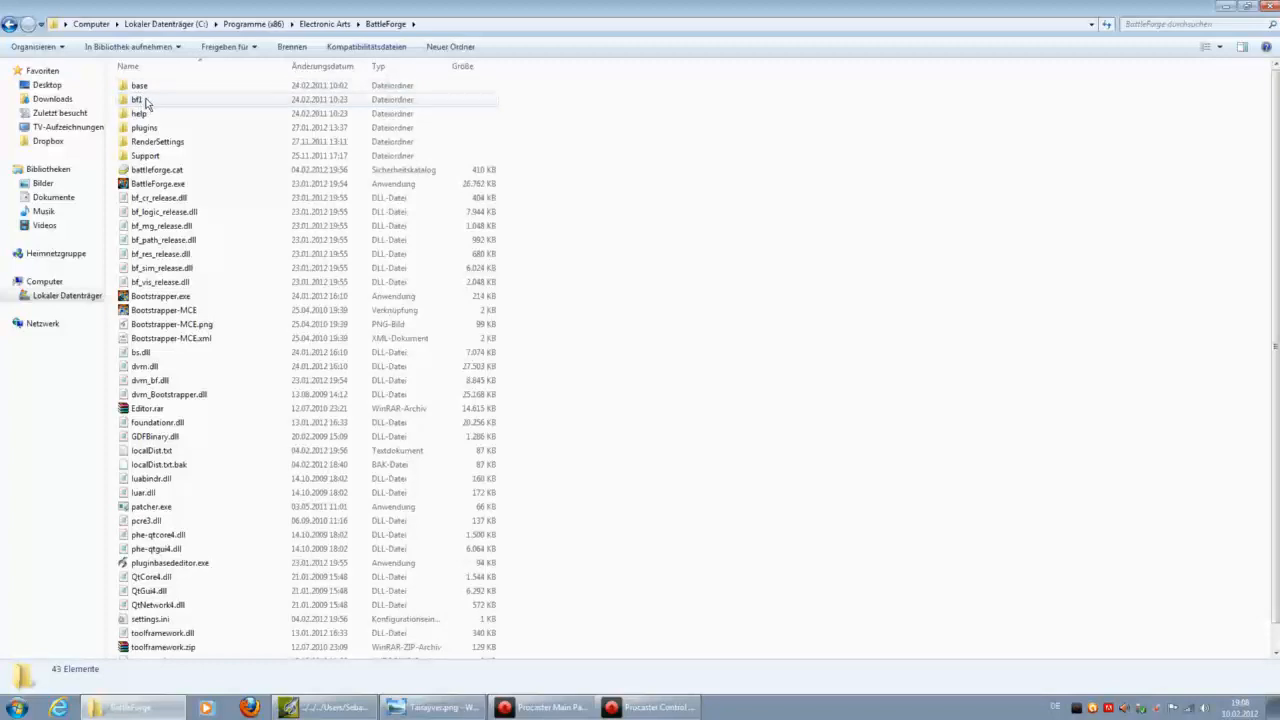
{"action": "double_click", "coordinate": [140, 100]}
{"action": "double_click", "coordinate": [140, 114]}
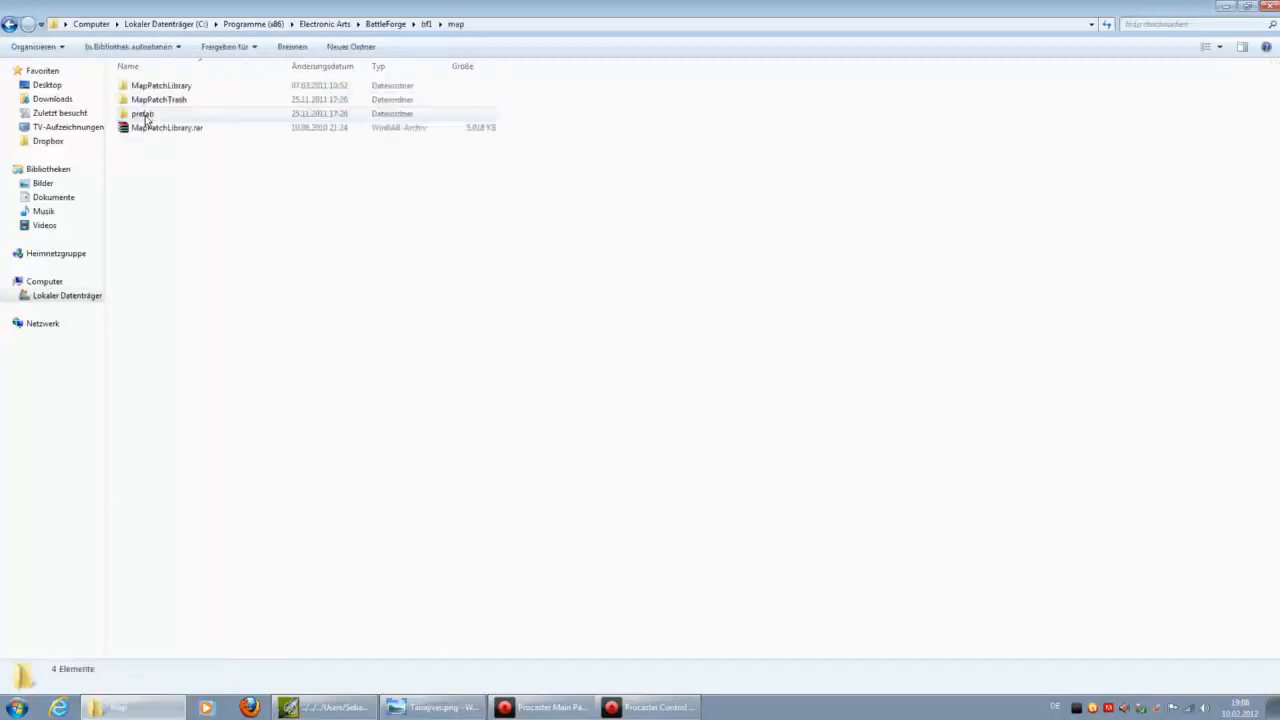
{"action": "double_click", "coordinate": [174, 90]}
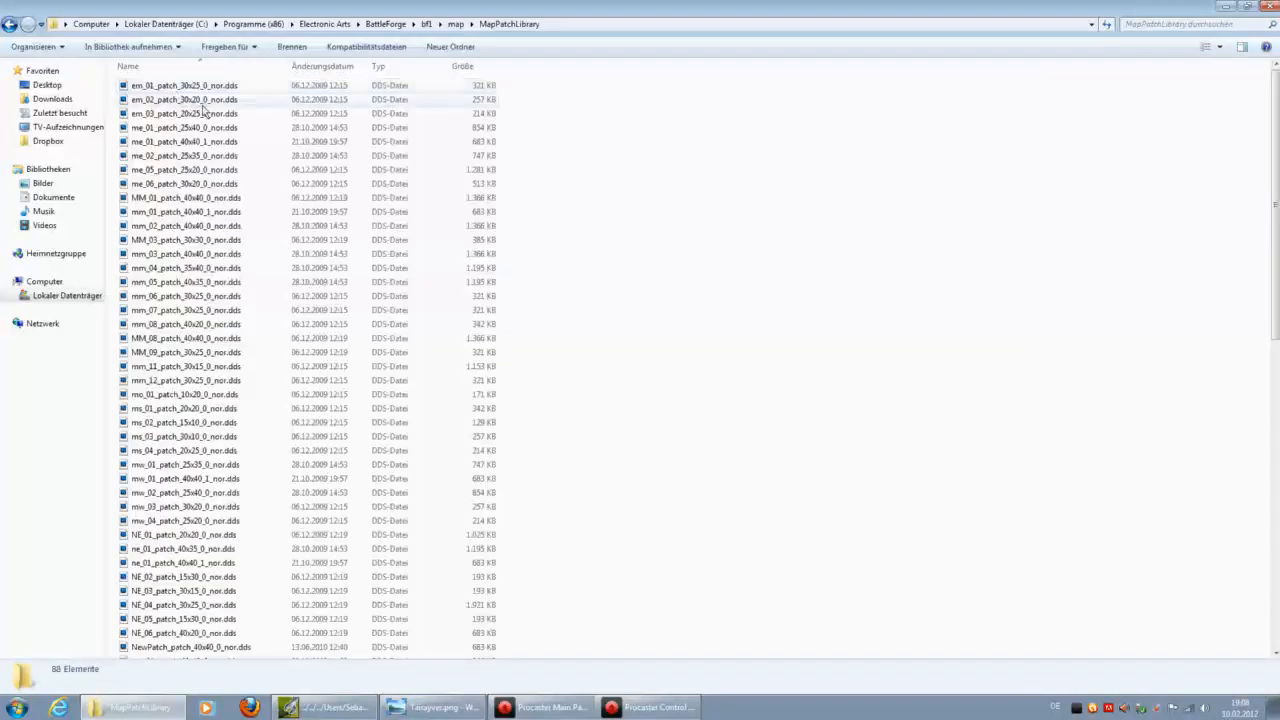
{"action": "scroll", "coordinate": [559, 238], "scroll_direction": "down", "scroll_amount": 4}
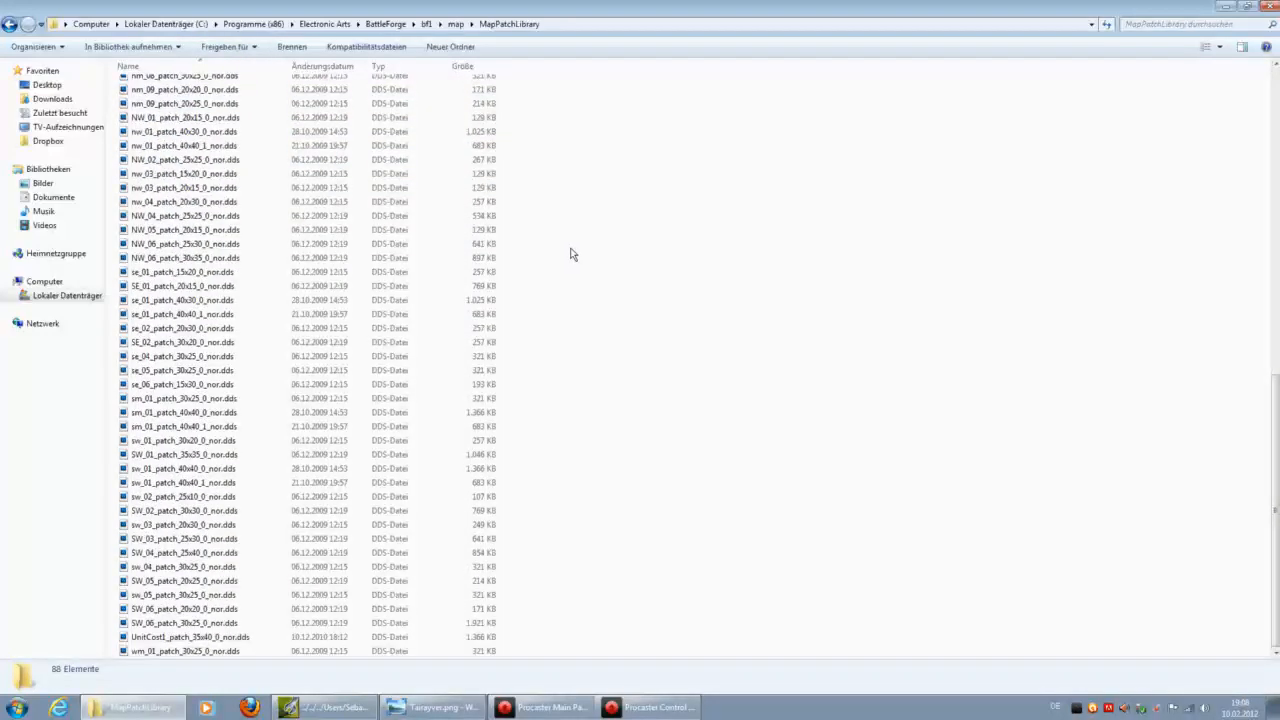
{"action": "scroll", "coordinate": [577, 270], "scroll_direction": "down", "scroll_amount": 5}
{"action": "scroll", "coordinate": [575, 270], "scroll_direction": "up", "scroll_amount": 4}
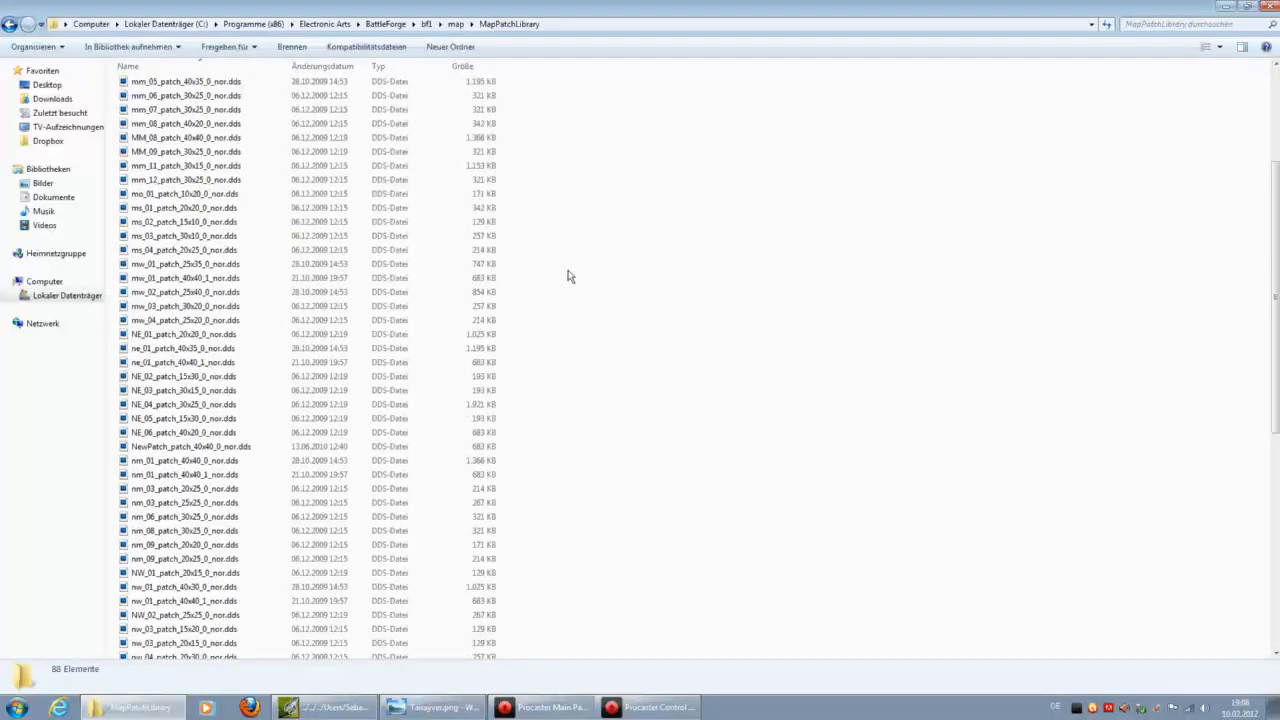
{"action": "scroll", "coordinate": [568, 276], "scroll_direction": "up", "scroll_amount": 3}
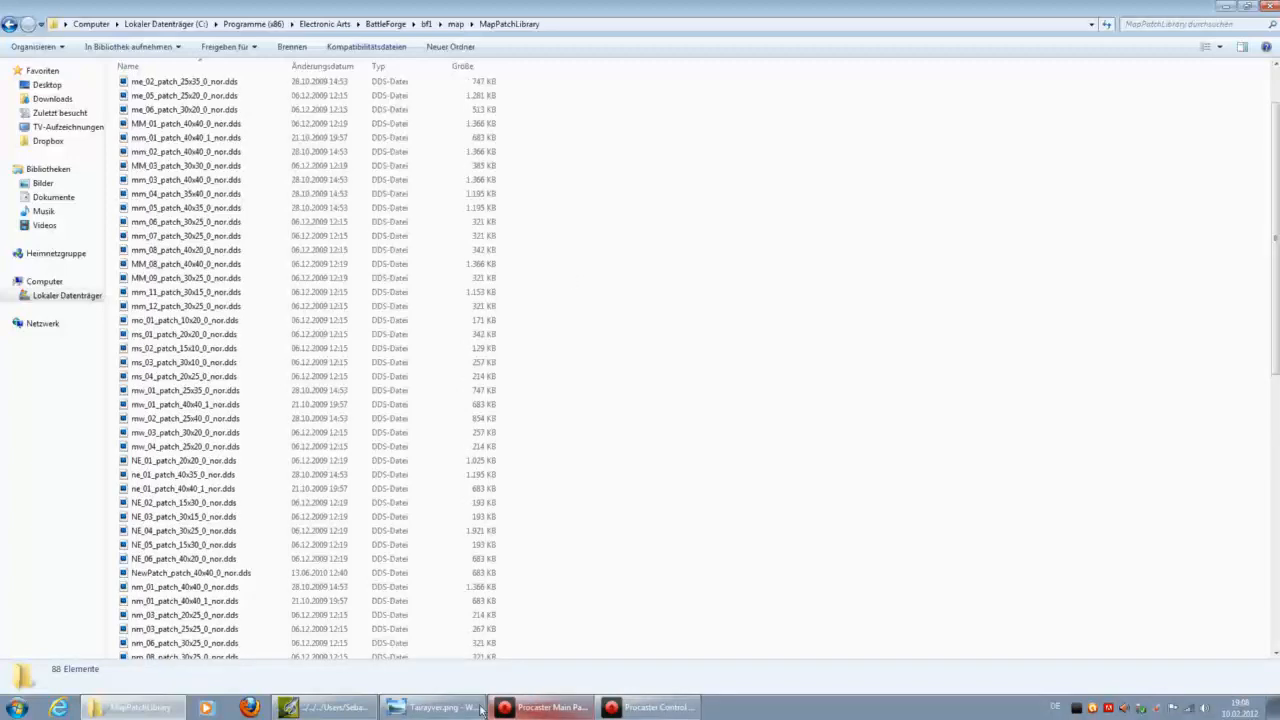
Step: Switch to Firefox, load the BattleForge forum and open its English Map Editor's Corner section
{"action": "left_click", "coordinate": [326, 707]}
{"action": "mouse_move", "coordinate": [421, 250]}
{"action": "left_mouse_down"}
{"action": "mouse_move", "coordinate": [421, 400]}
{"action": "mouse_move", "coordinate": [417, 247]}
{"action": "left_mouse_up"}
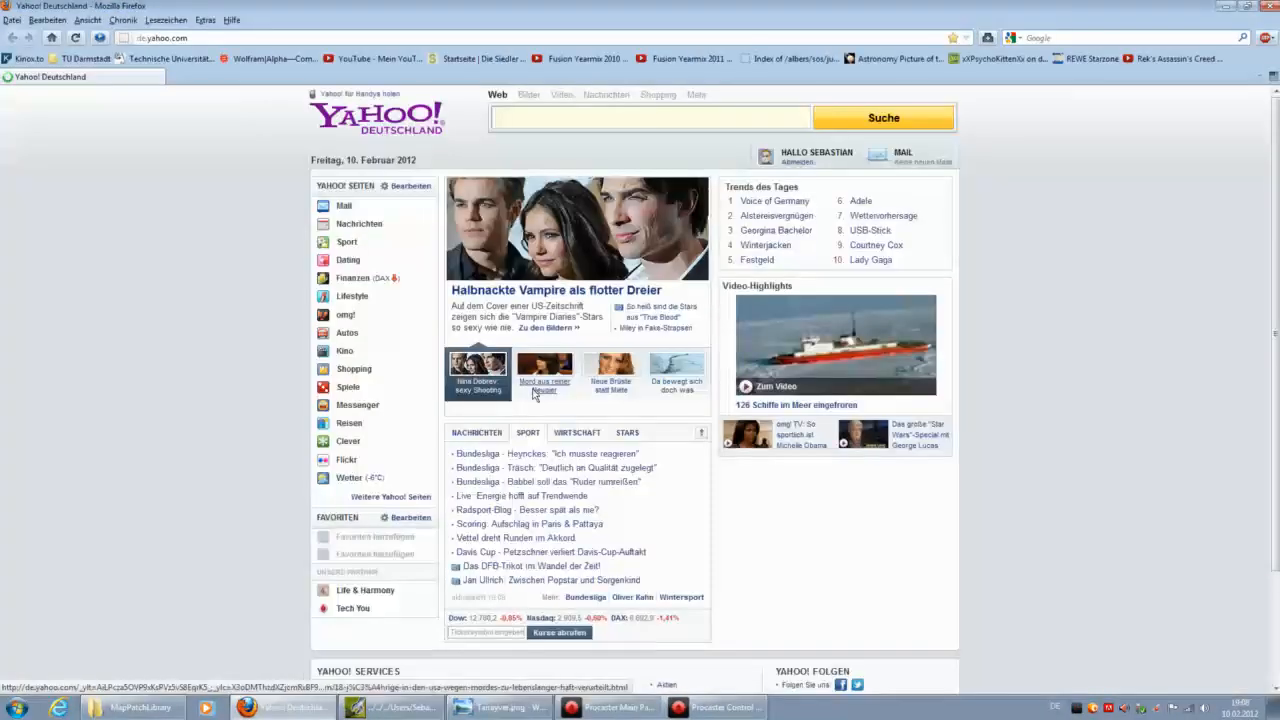
{"action": "left_click", "coordinate": [967, 38]}
{"action": "left_click", "coordinate": [726, 60]}
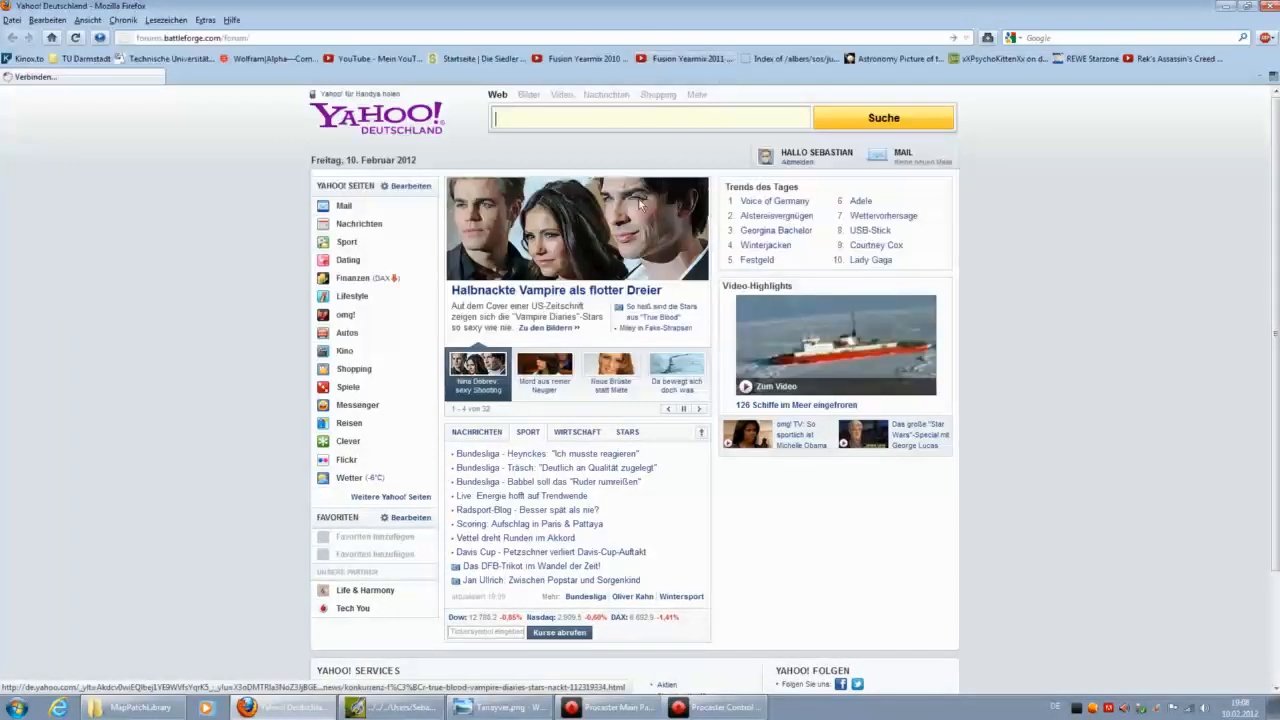
{"action": "mouse_move", "coordinate": [589, 398]}
{"action": "scroll", "coordinate": [587, 398], "scroll_direction": "down", "scroll_amount": 5}
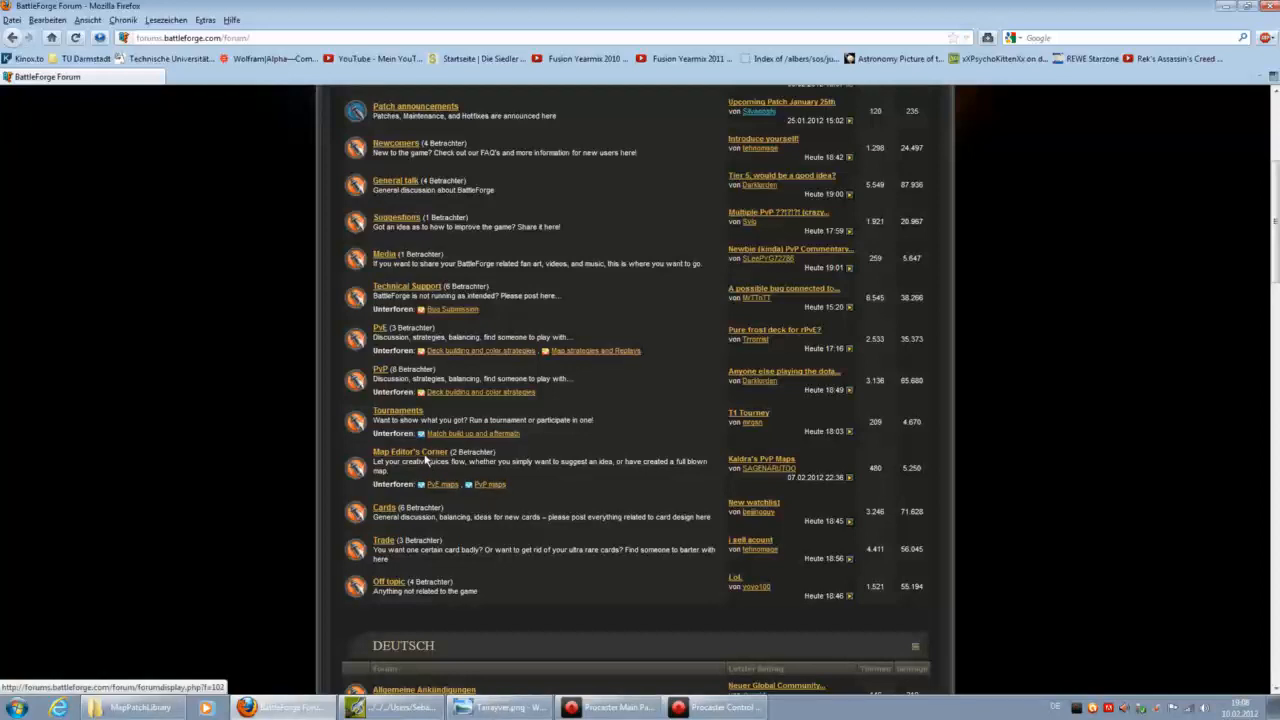
{"action": "left_click", "coordinate": [615, 470]}
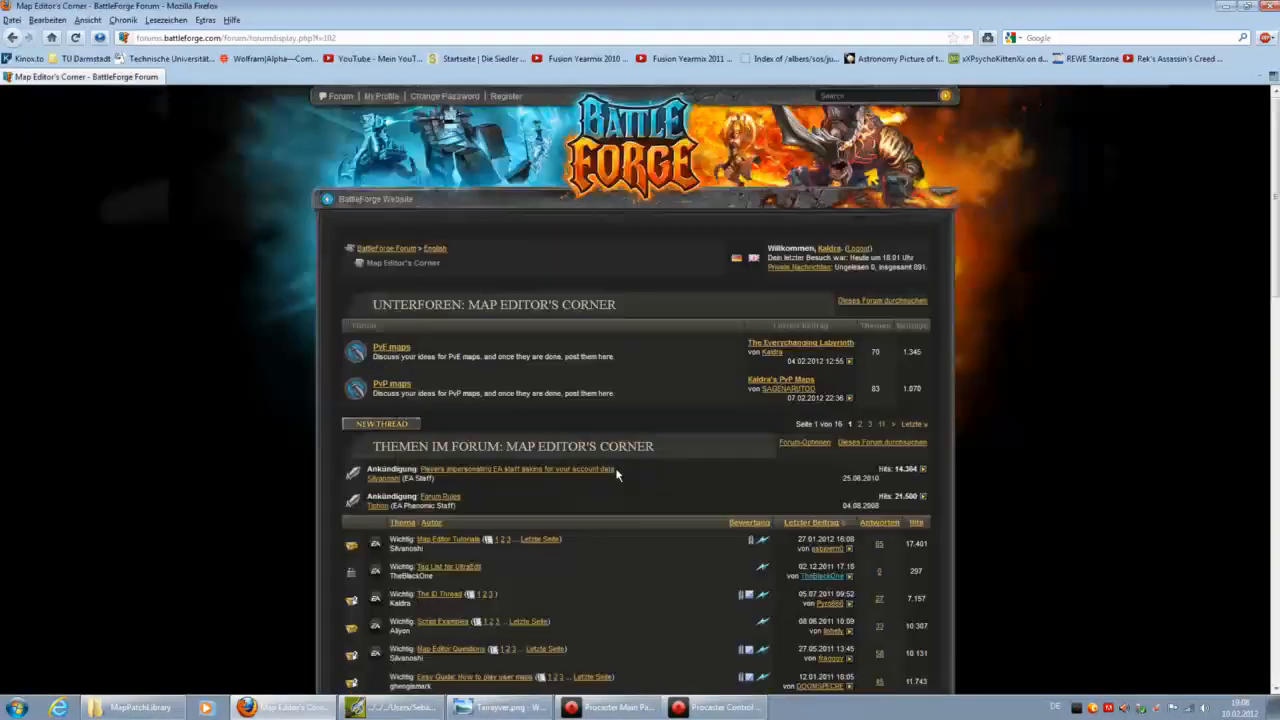
Step: Read the first post of the "Map Patch Tool & Library" thread, including its library download, and return to the map editor
{"action": "scroll", "coordinate": [620, 480], "scroll_direction": "down", "scroll_amount": 1}
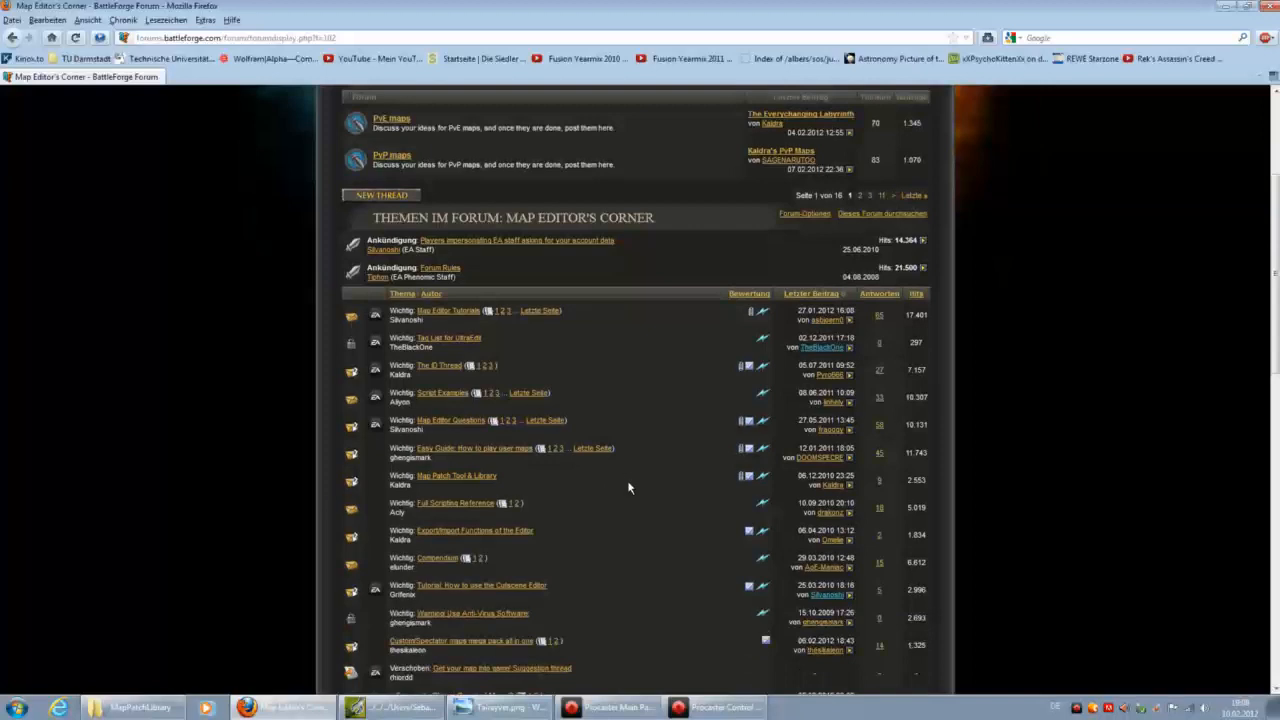
{"action": "left_click", "coordinate": [489, 477]}
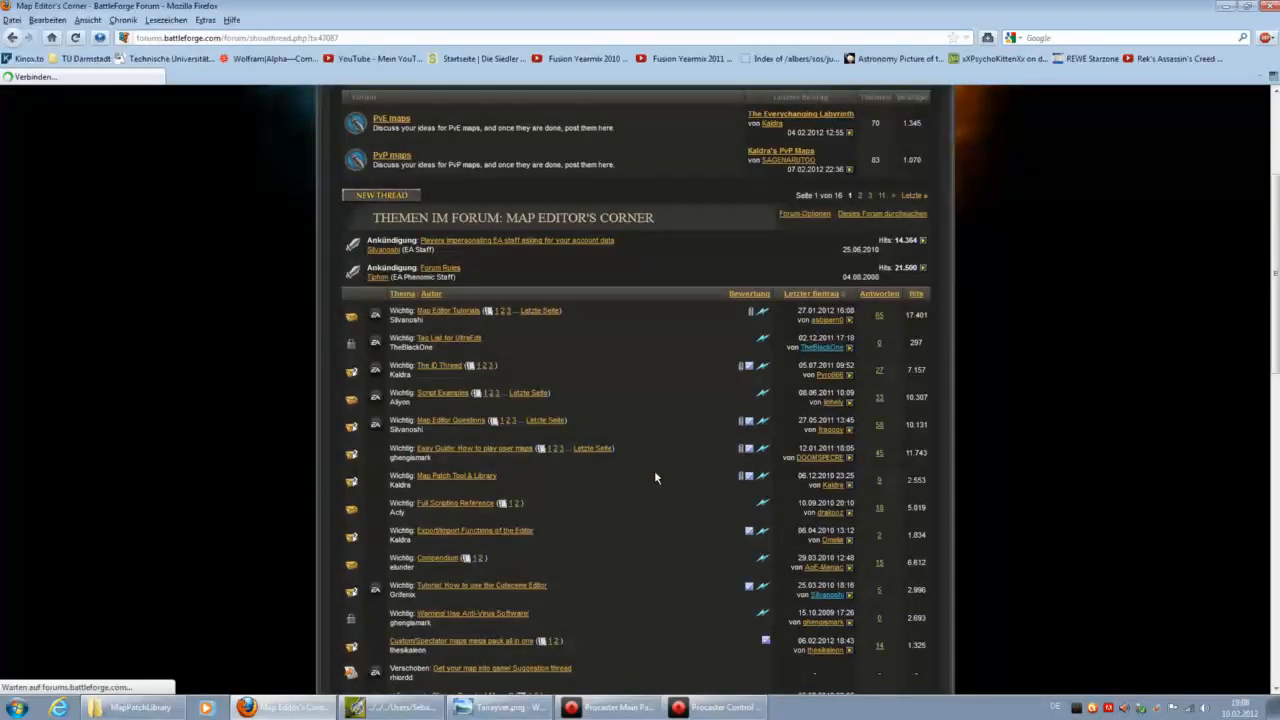
{"action": "scroll", "coordinate": [695, 498], "scroll_direction": "down", "scroll_amount": 4}
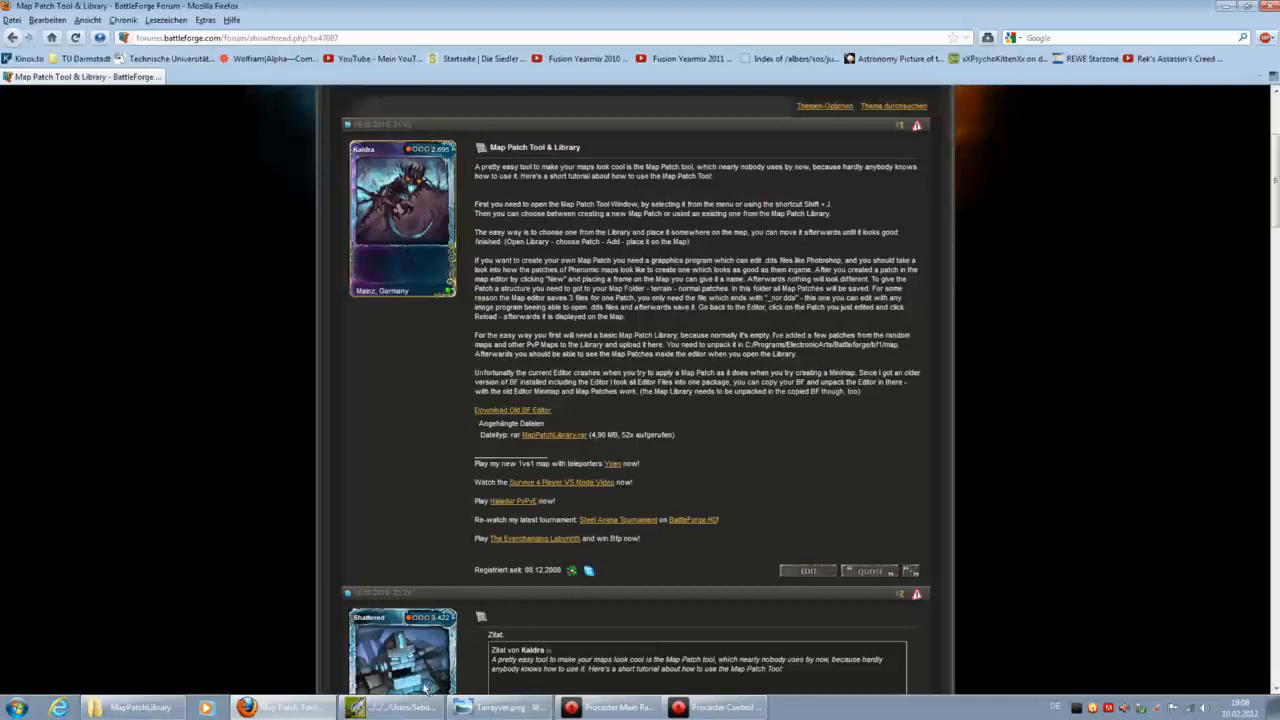
{"action": "left_click", "coordinate": [395, 707]}
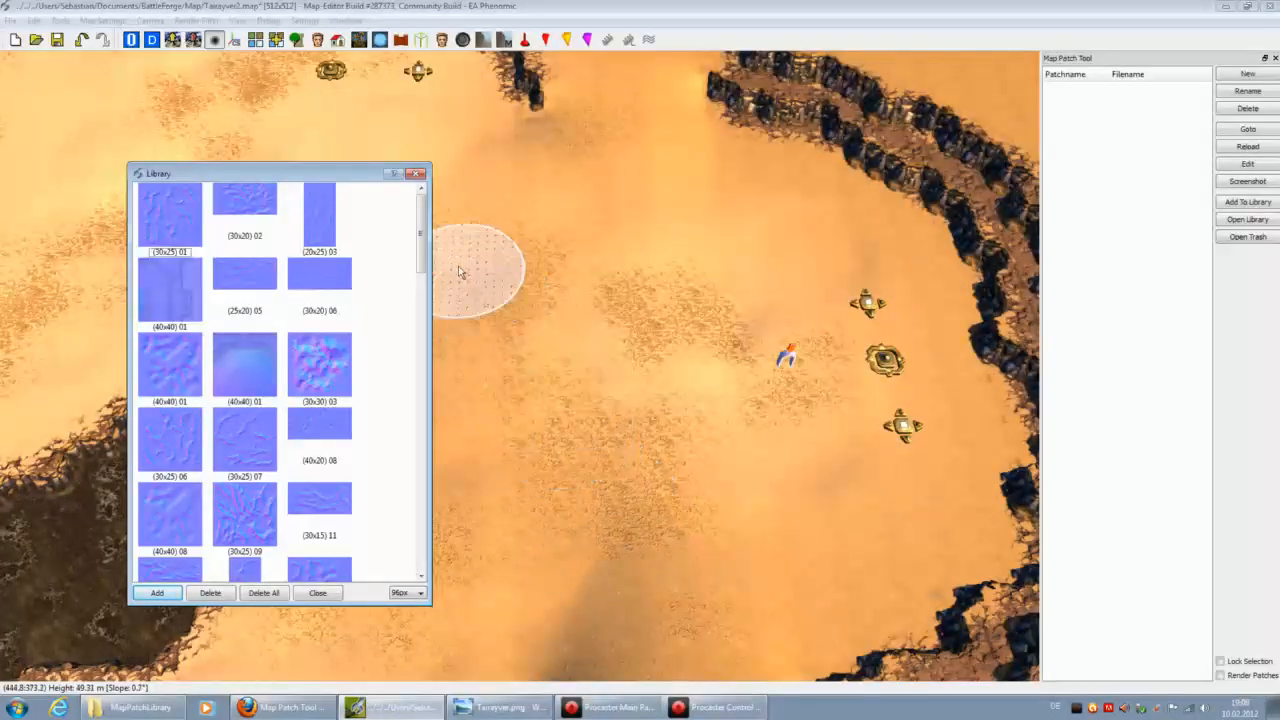
Step: Look further through the patch library's thumbnails and the MapPatchLibrary folder, closing the folder window at the end
{"action": "left_click_drag", "start_coordinate": [421, 258], "coordinate": [419, 277]}
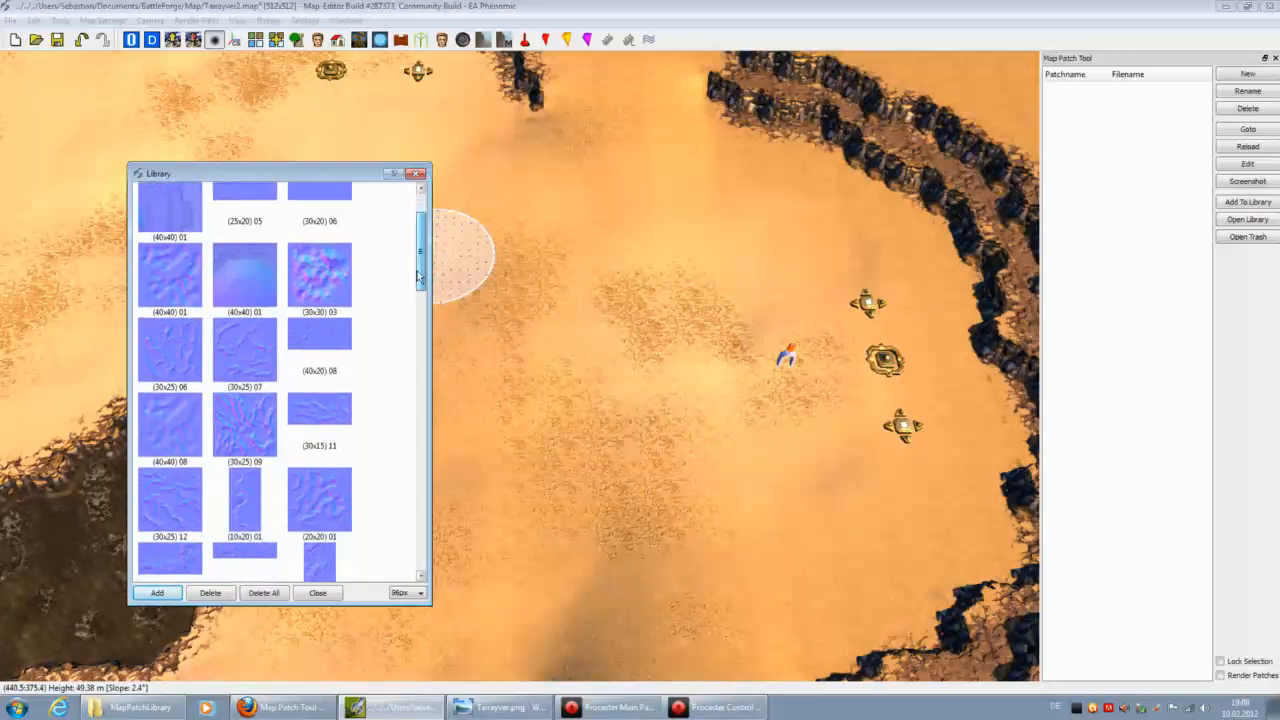
{"action": "left_click", "coordinate": [140, 707]}
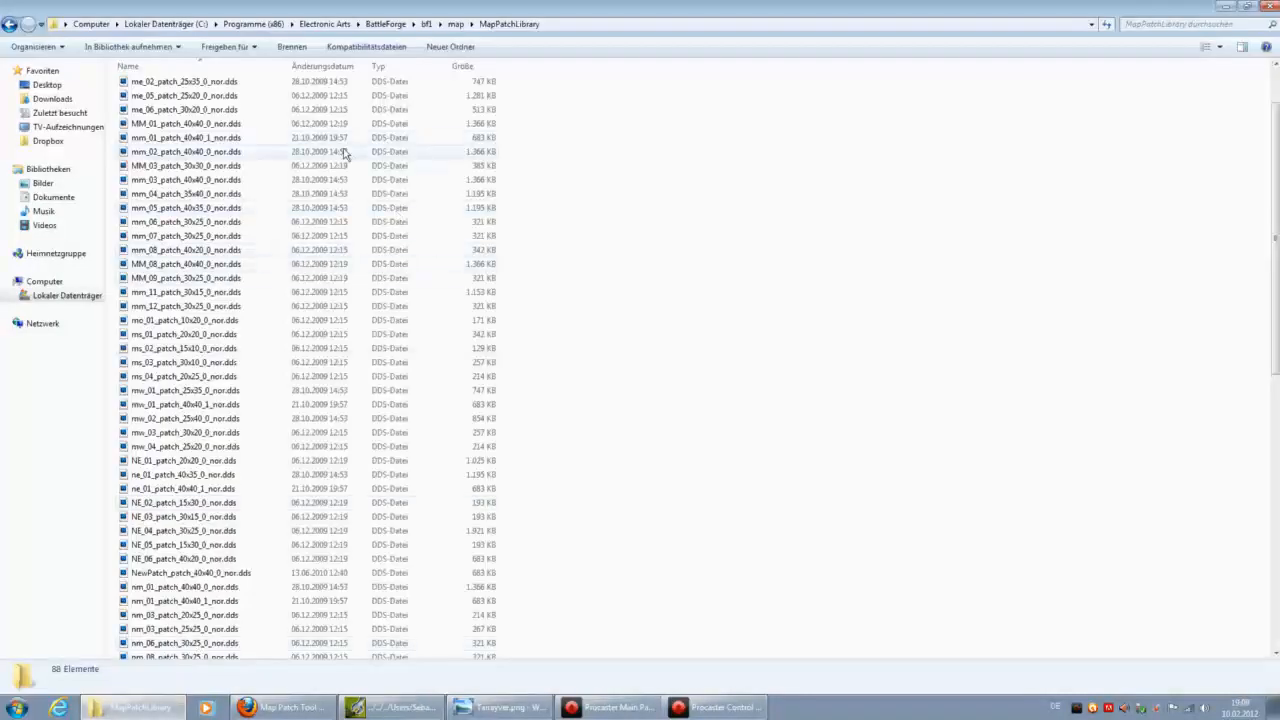
{"action": "left_click", "coordinate": [1271, 6]}
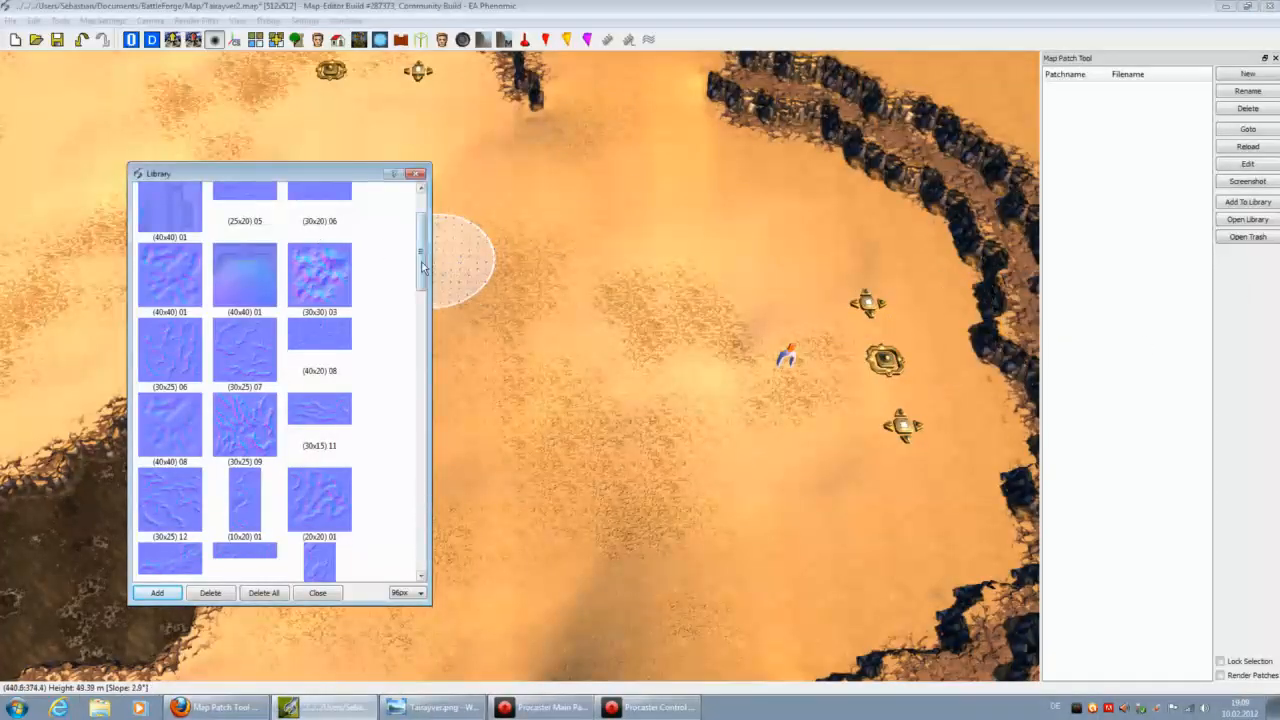
Step: Add the first library patch, (30x25) 01, around the three western monuments under the name newPatch
{"action": "scroll", "coordinate": [410, 248], "scroll_direction": "up", "scroll_amount": 1}
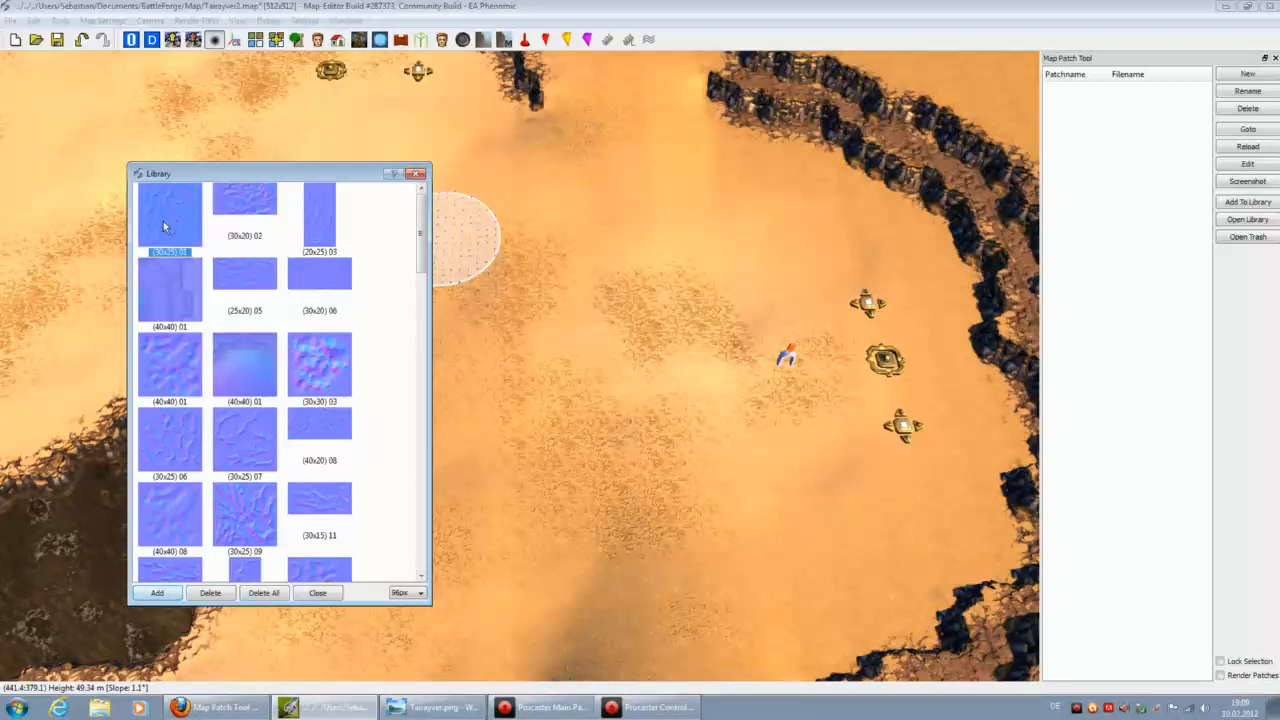
{"action": "left_click", "coordinate": [160, 593]}
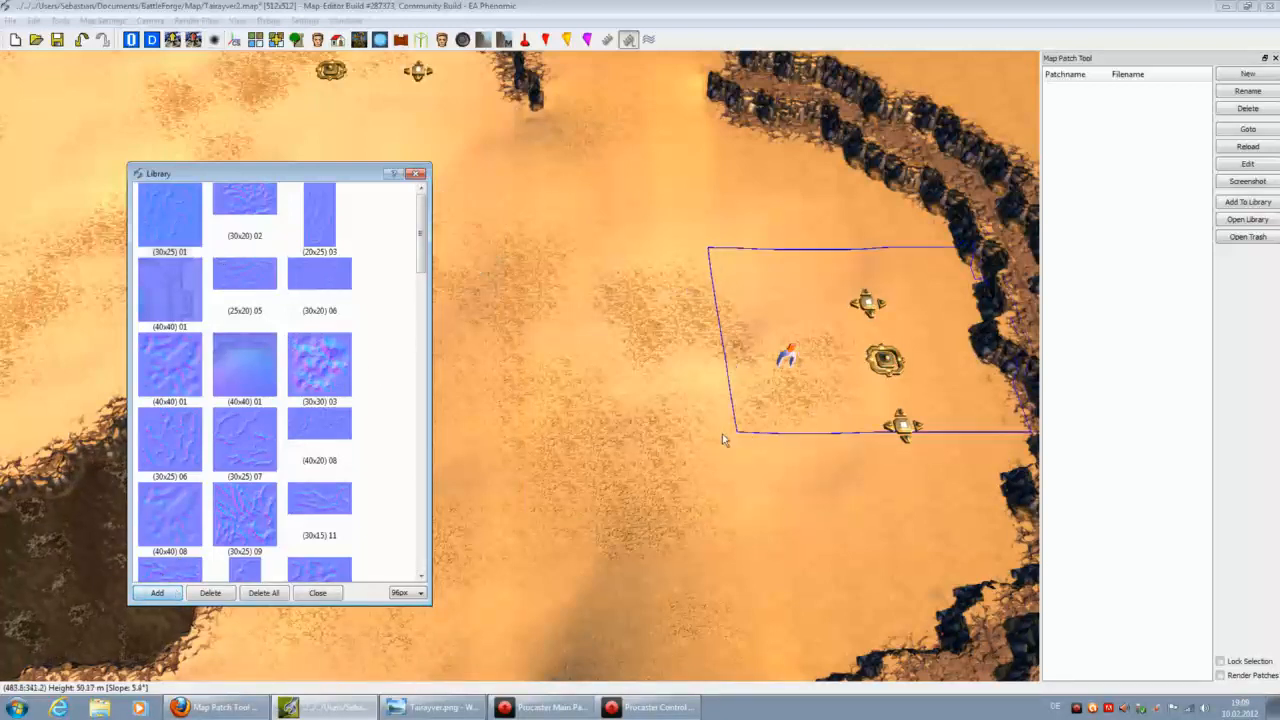
{"action": "scroll", "coordinate": [783, 357], "scroll_direction": "down", "scroll_amount": 3}
{"action": "left_click", "coordinate": [562, 469]}
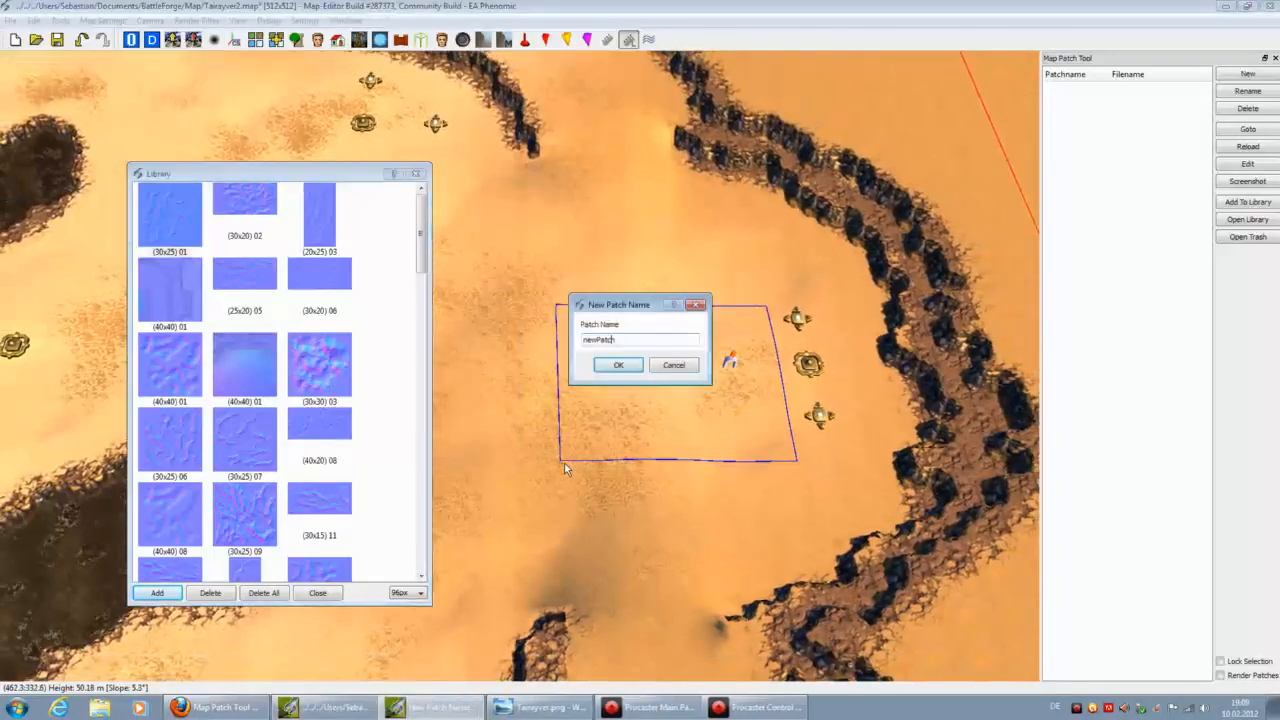
{"action": "left_click", "coordinate": [679, 370]}
{"action": "key", "text": "Left"}
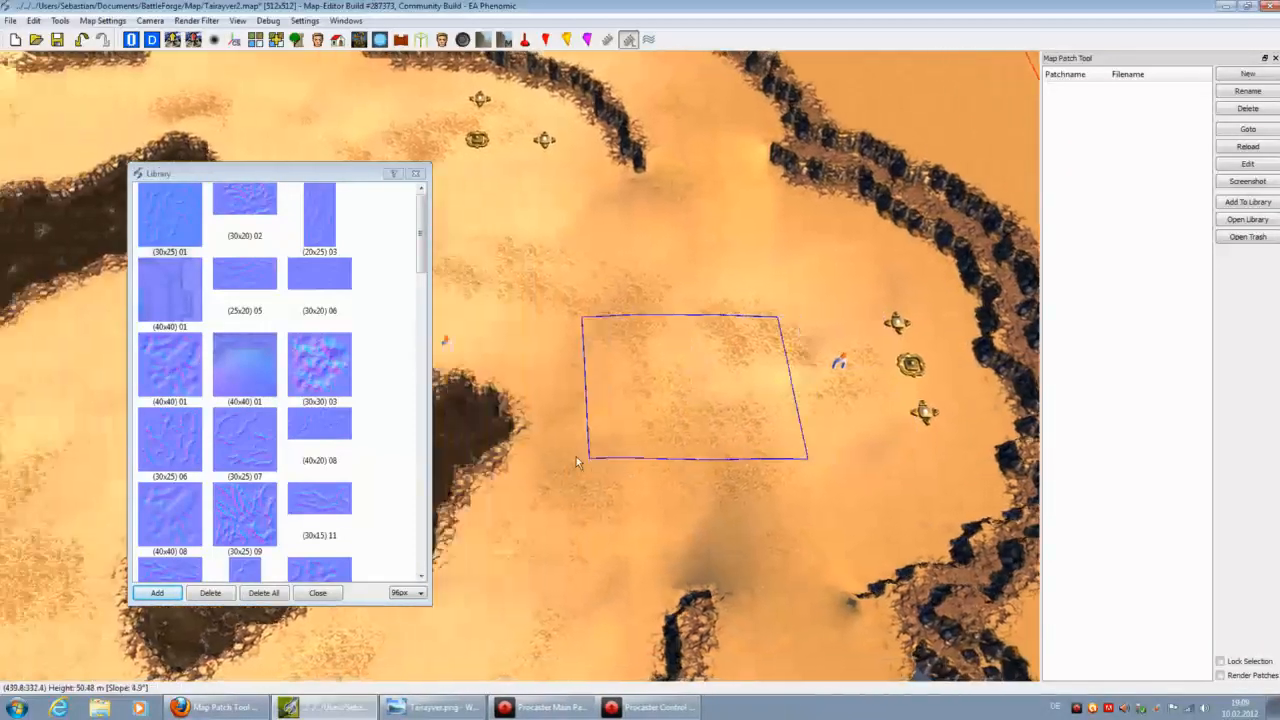
{"action": "key", "text": "Left"}
{"action": "key", "text": "Down"}
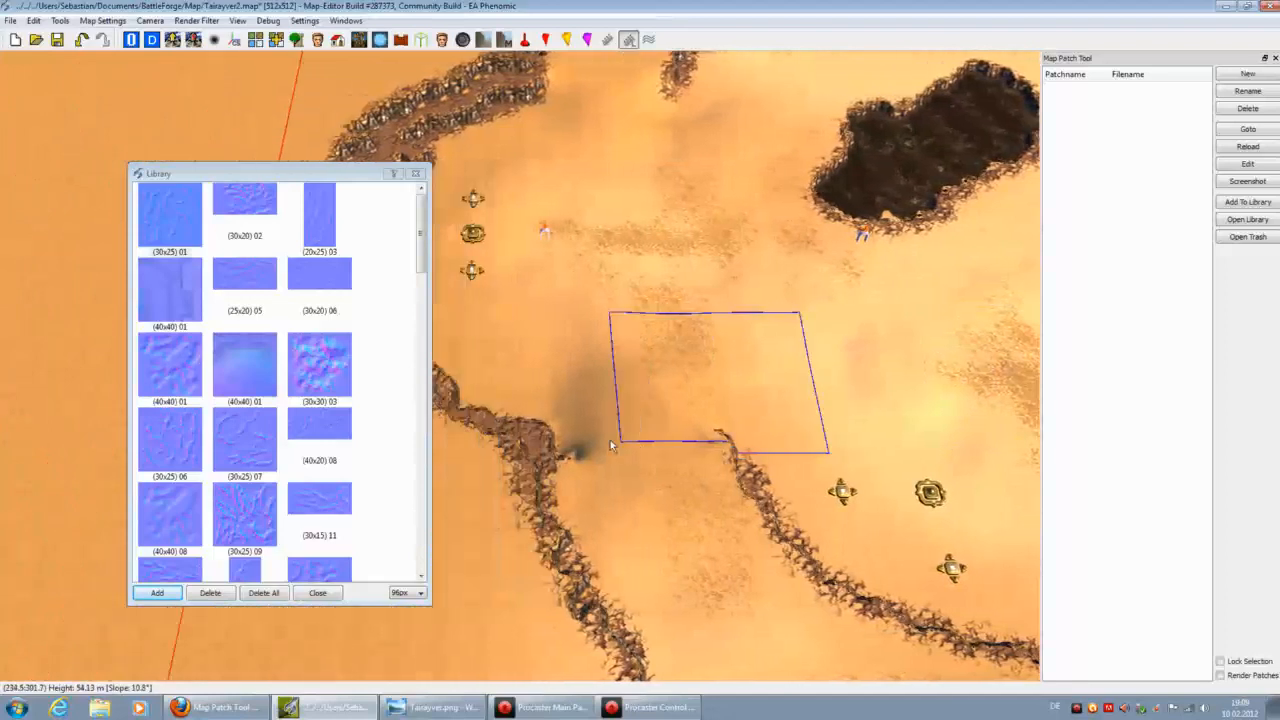
{"action": "key", "text": "Up"}
{"action": "left_click", "coordinate": [567, 464]}
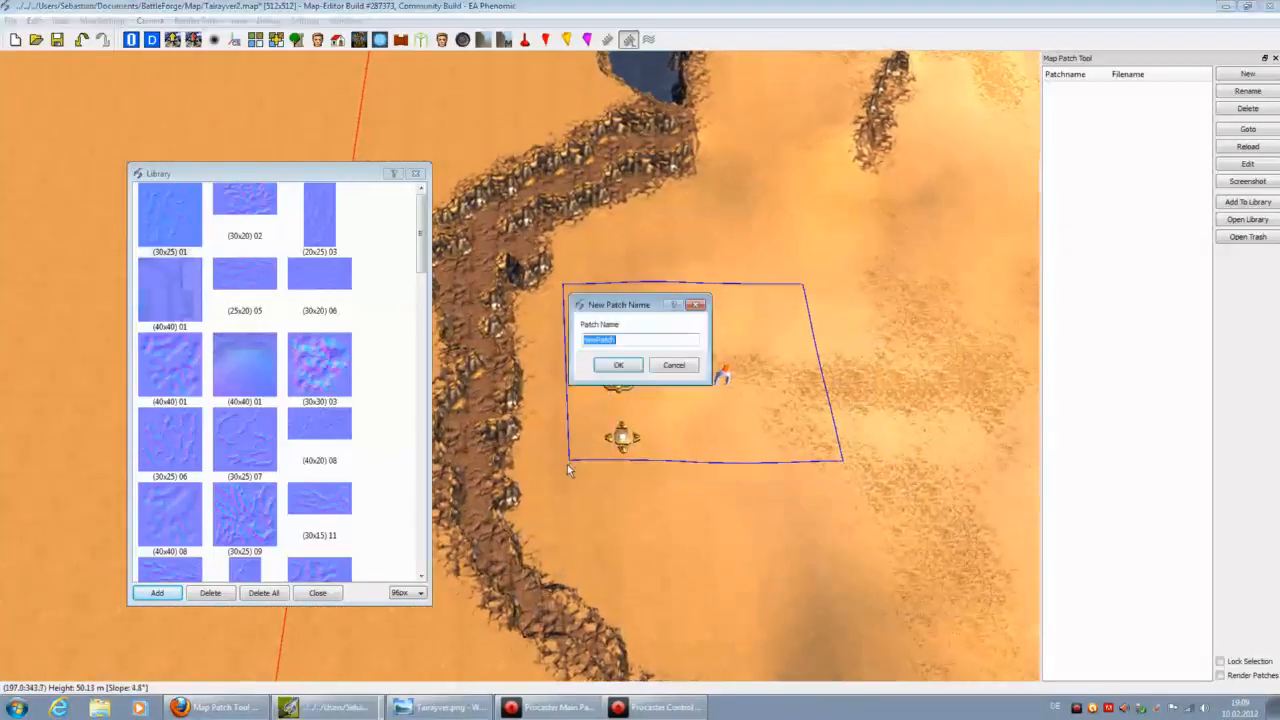
{"action": "left_click", "coordinate": [737, 372]}
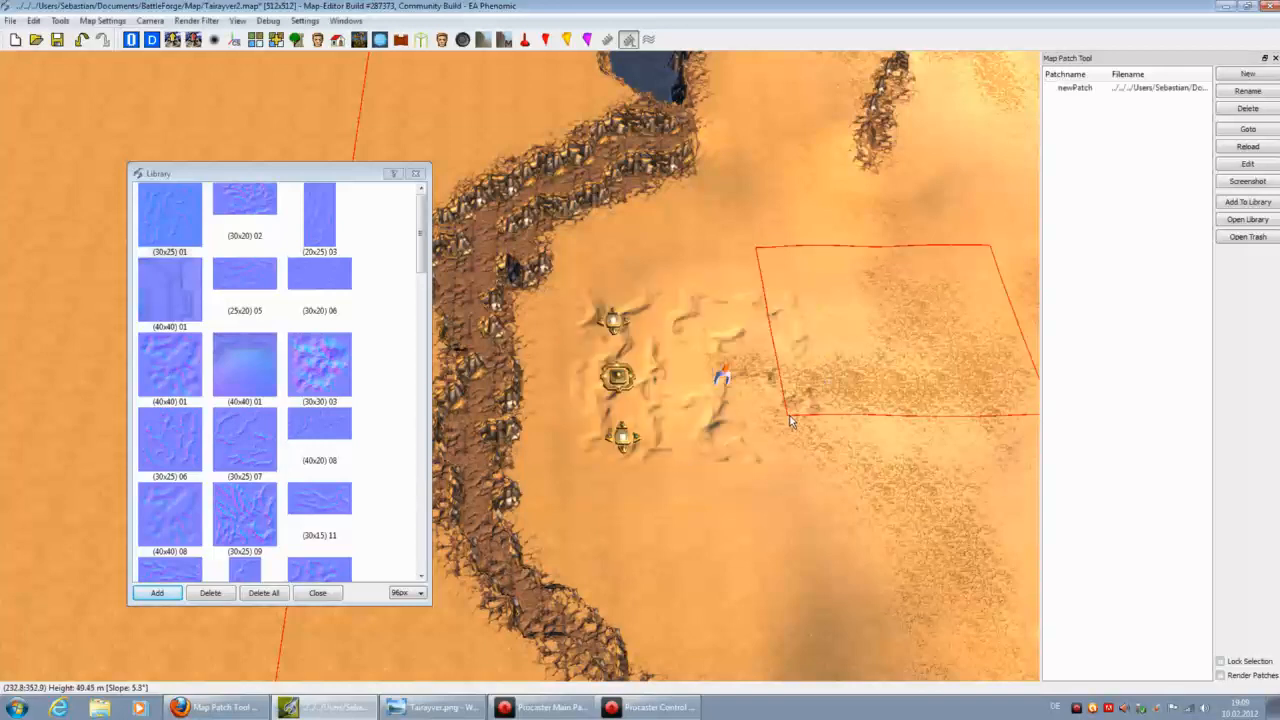
Step: Undo the addition of the (30x25) 01 patch around the western monuments and save the map
{"action": "scroll", "coordinate": [794, 415], "scroll_direction": "up", "scroll_amount": 2}
{"action": "key", "text": "Right"}
{"action": "left_click", "coordinate": [810, 408]}
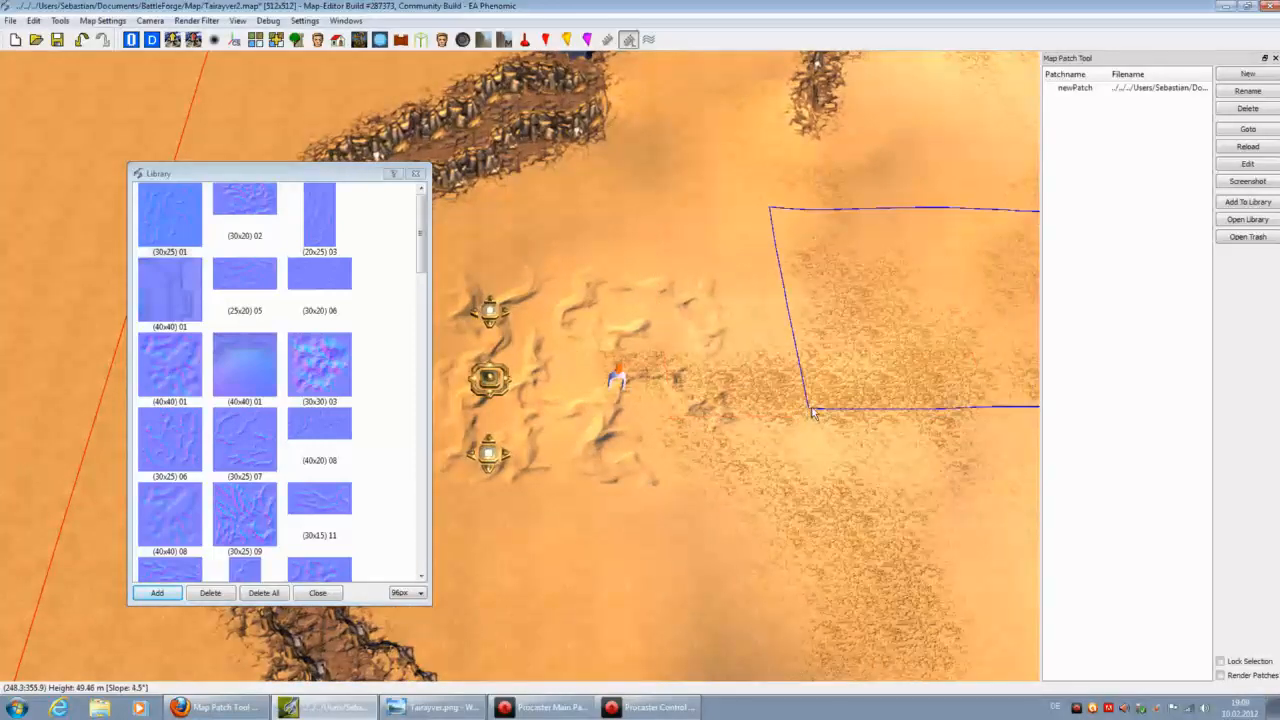
{"action": "mouse_move", "coordinate": [806, 408]}
{"action": "left_mouse_down"}
{"action": "mouse_move", "coordinate": [780, 415]}
{"action": "mouse_move", "coordinate": [806, 383]}
{"action": "left_mouse_up"}
{"action": "key", "text": "Left"}
{"action": "scroll", "coordinate": [800, 388], "scroll_direction": "up", "scroll_amount": 3}
{"action": "scroll", "coordinate": [806, 383], "scroll_direction": "down", "scroll_amount": 2}
{"action": "left_click", "coordinate": [82, 40]}
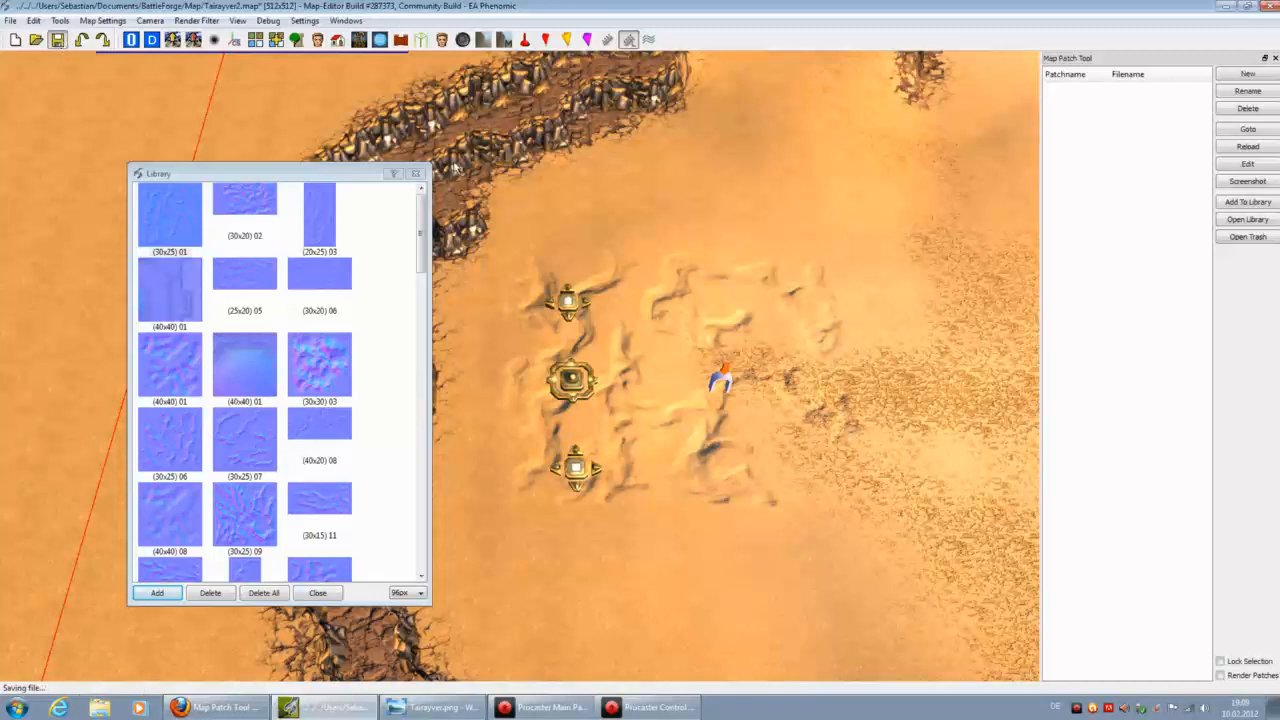
Step: Add the (30x30) 03 library patch around the western monuments under the name newPatch
{"action": "left_click", "coordinate": [320, 366]}
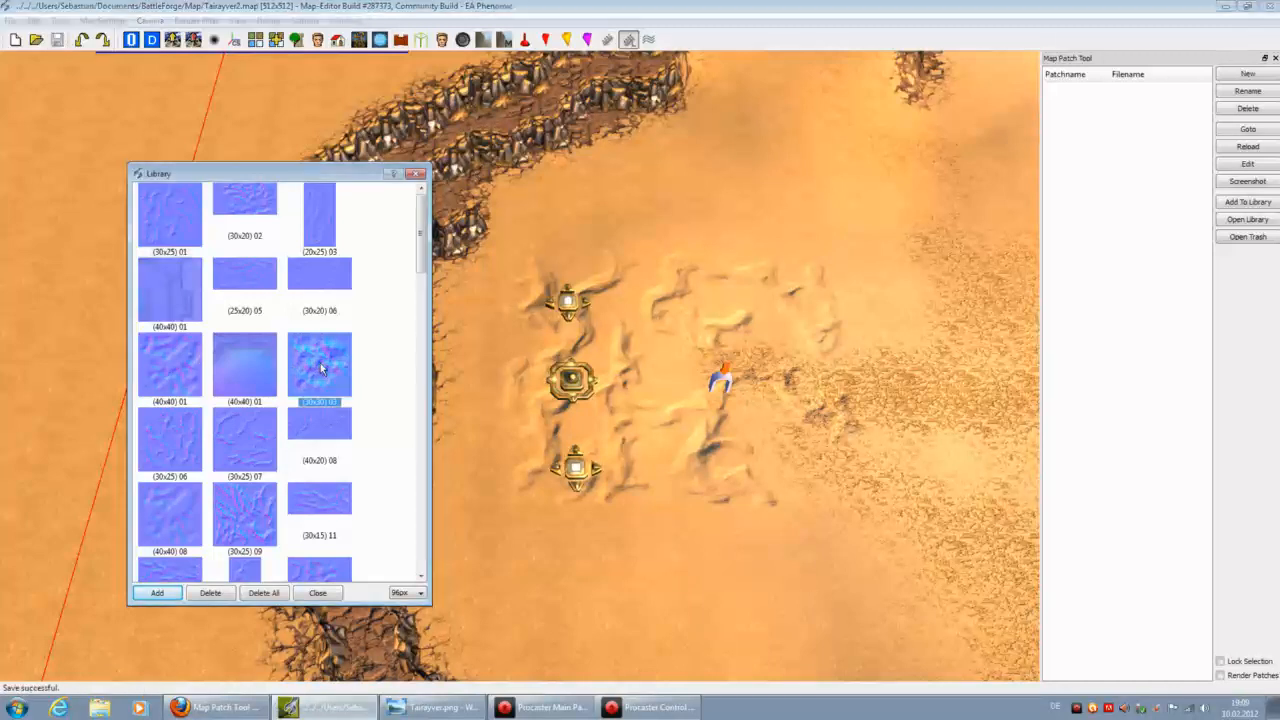
{"action": "left_click", "coordinate": [157, 594]}
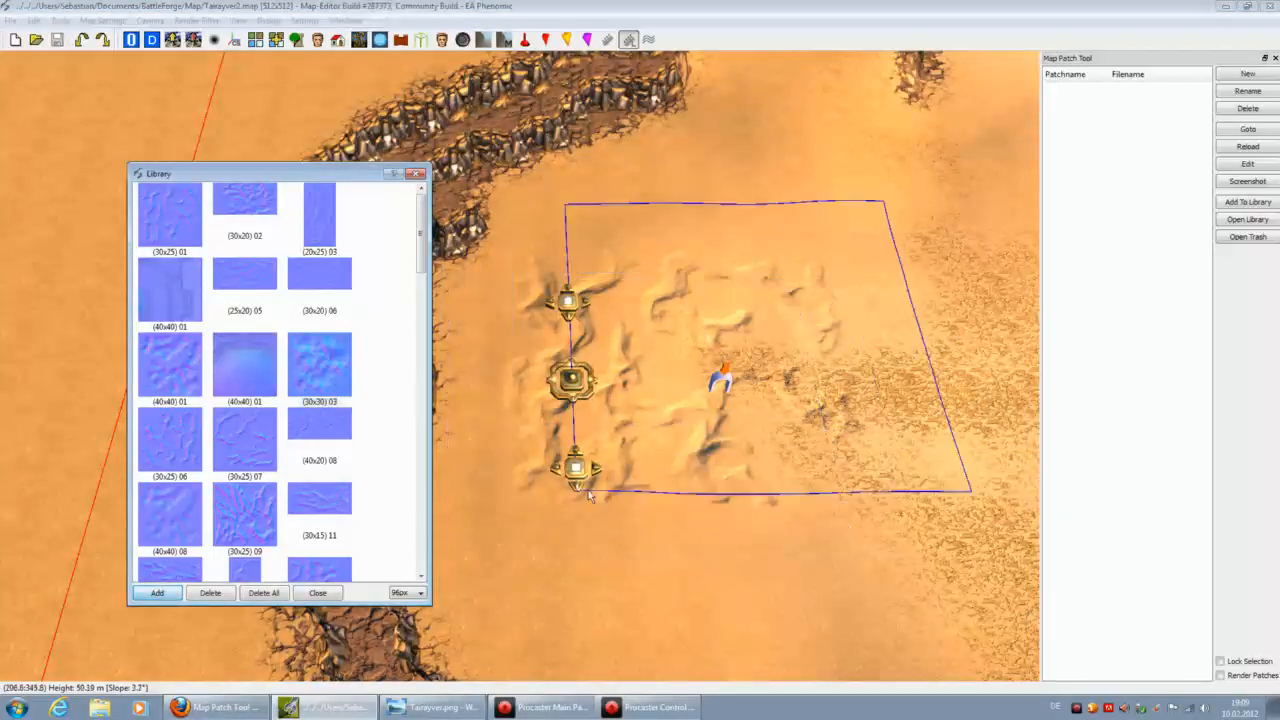
{"action": "left_click", "coordinate": [707, 397]}
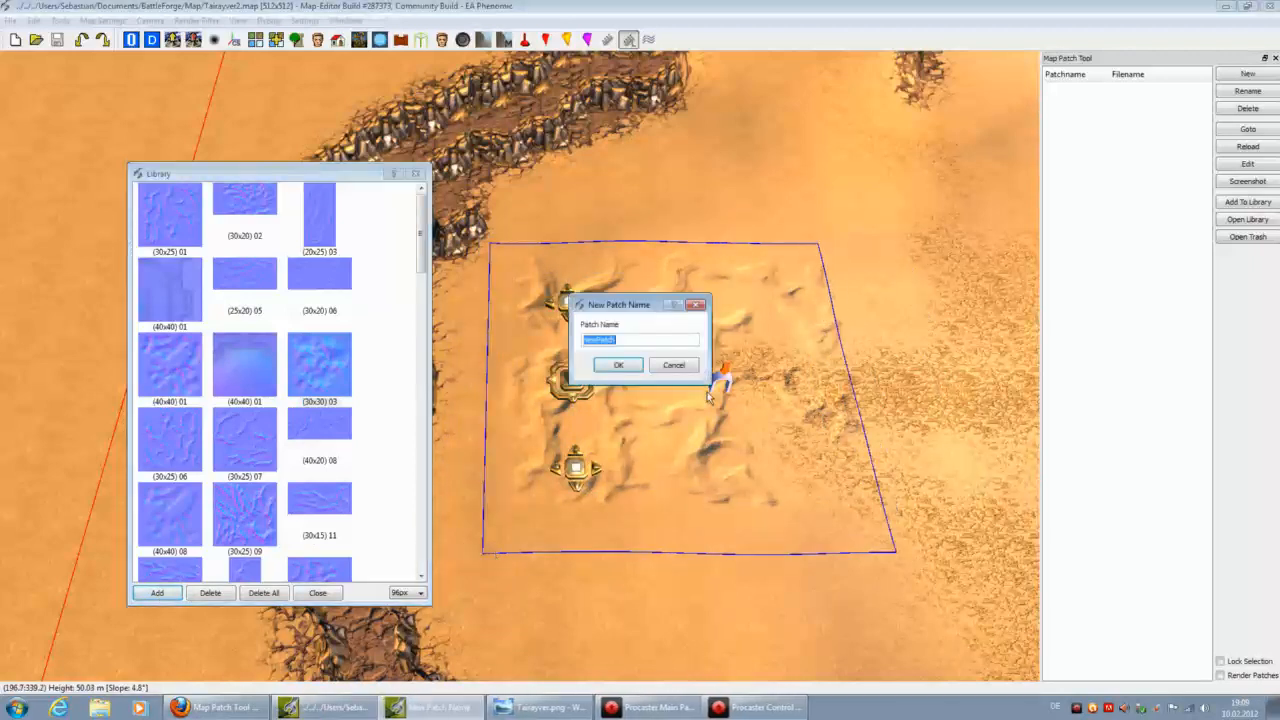
{"action": "left_click", "coordinate": [635, 368]}
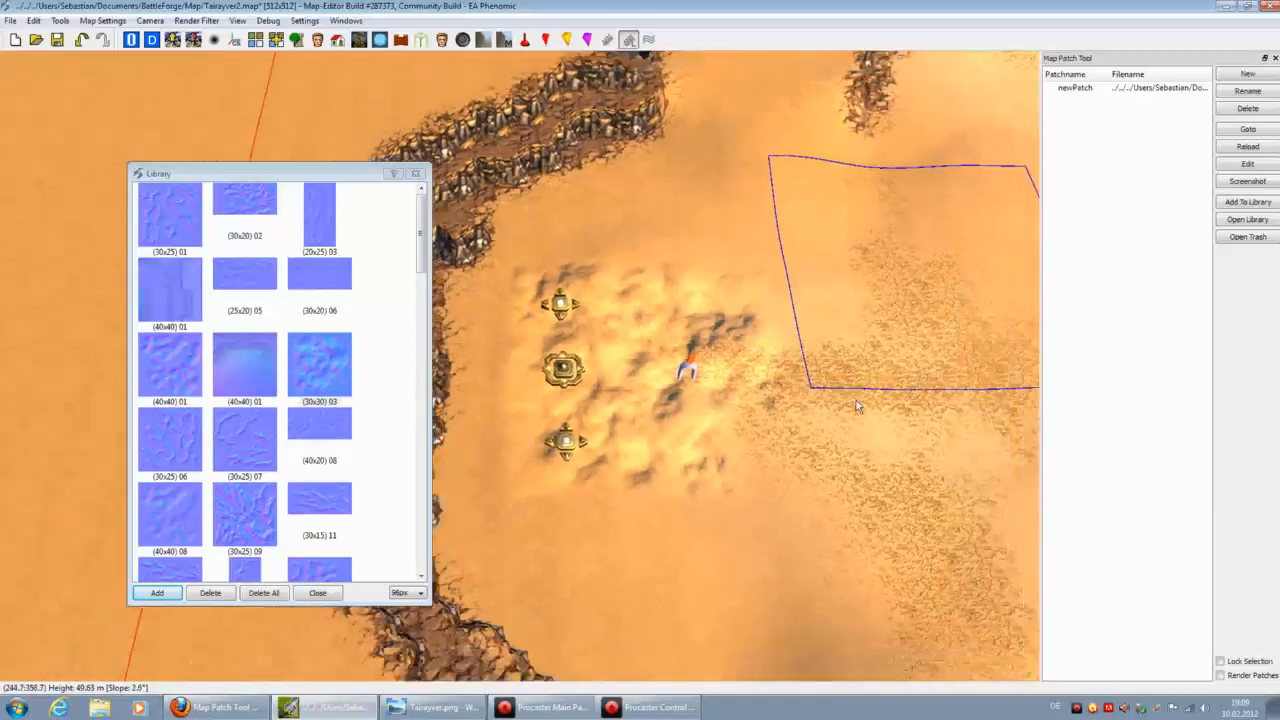
Step: Turn on Render Patches so the placed patch's outline is drawn on the map
{"action": "scroll", "coordinate": [856, 400], "scroll_direction": "down", "scroll_amount": 3}
{"action": "key", "text": "Down"}
{"action": "key", "text": "Right"}
{"action": "key", "text": "Up"}
{"action": "key", "text": "Left"}
{"action": "scroll", "coordinate": [858, 400], "scroll_direction": "down", "scroll_amount": 1}
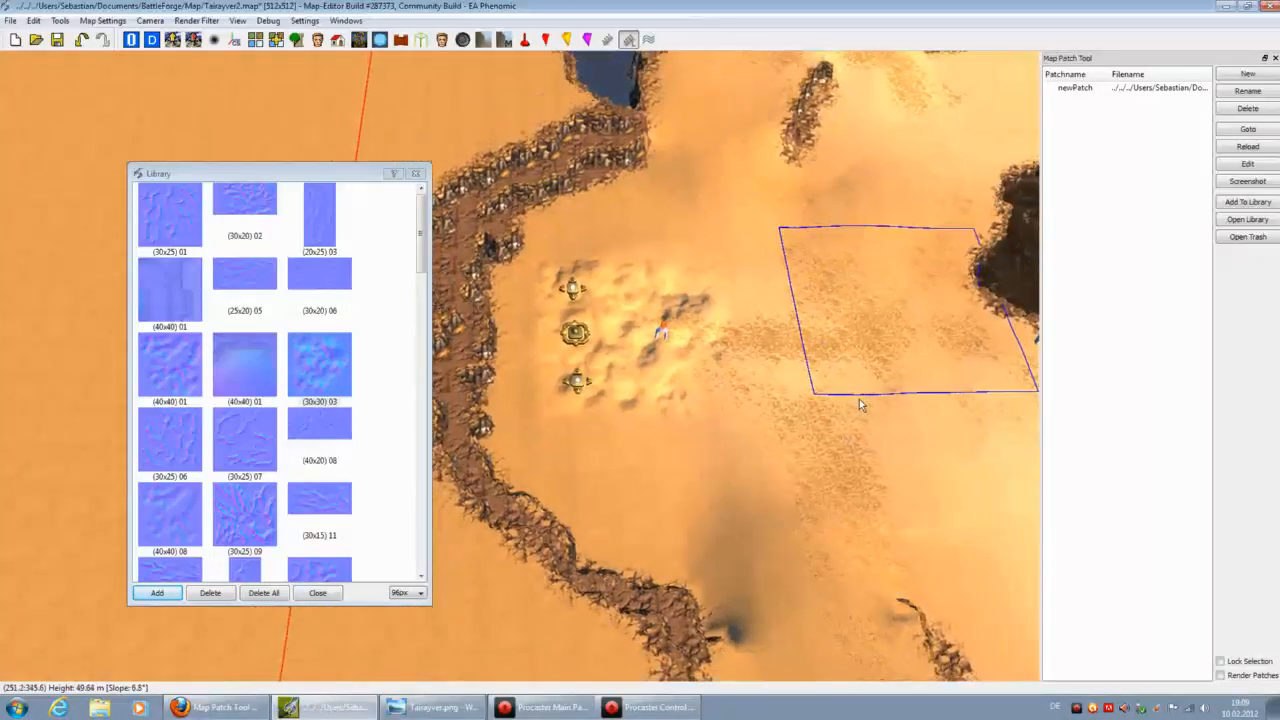
{"action": "left_click", "coordinate": [1221, 676]}
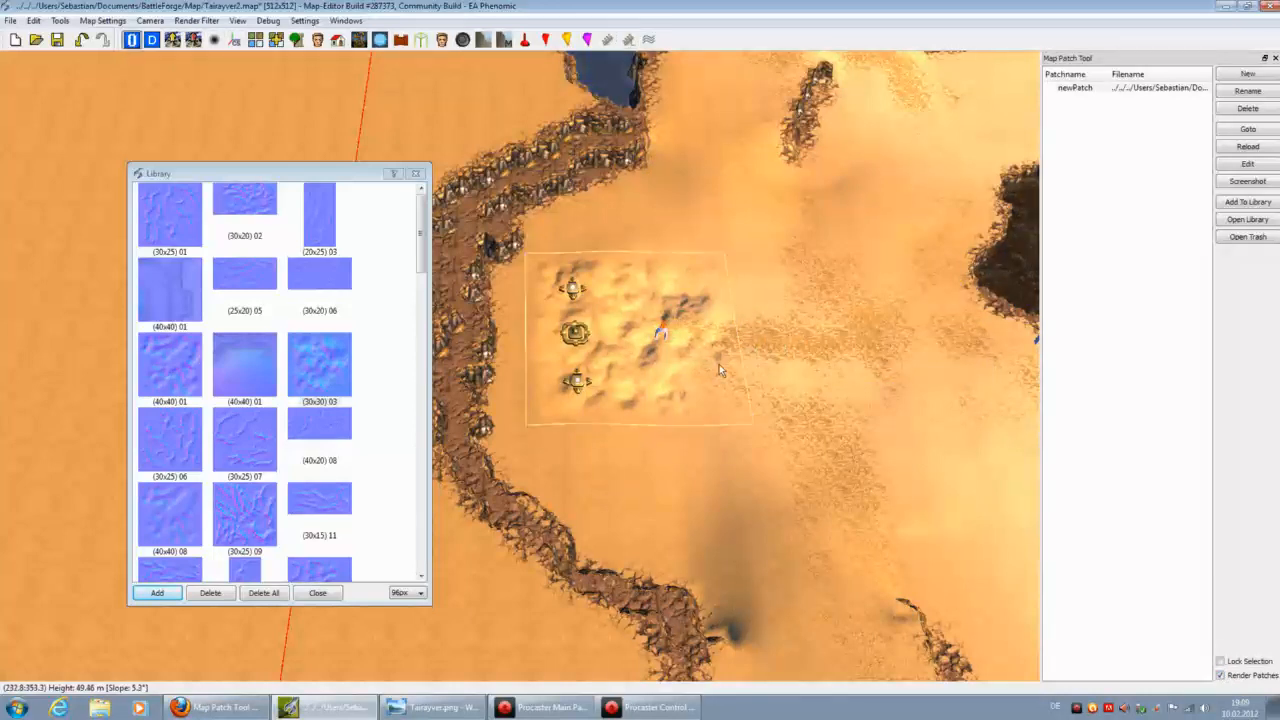
Step: Move the (30x30) 03 patch from the western monuments to the sand between the dark pit and the southern rock ridge
{"action": "left_click", "coordinate": [845, 452]}
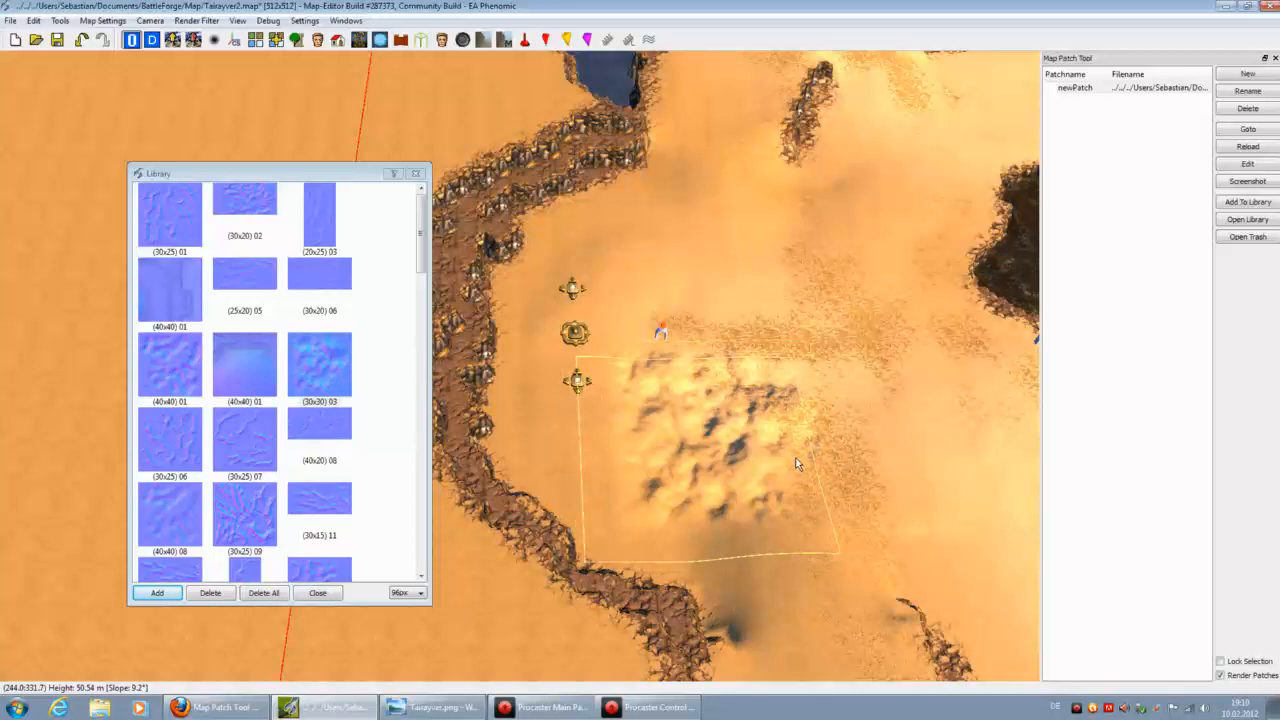
{"action": "left_click", "coordinate": [894, 331]}
{"action": "key", "text": "Right"}
{"action": "key", "text": "Down"}
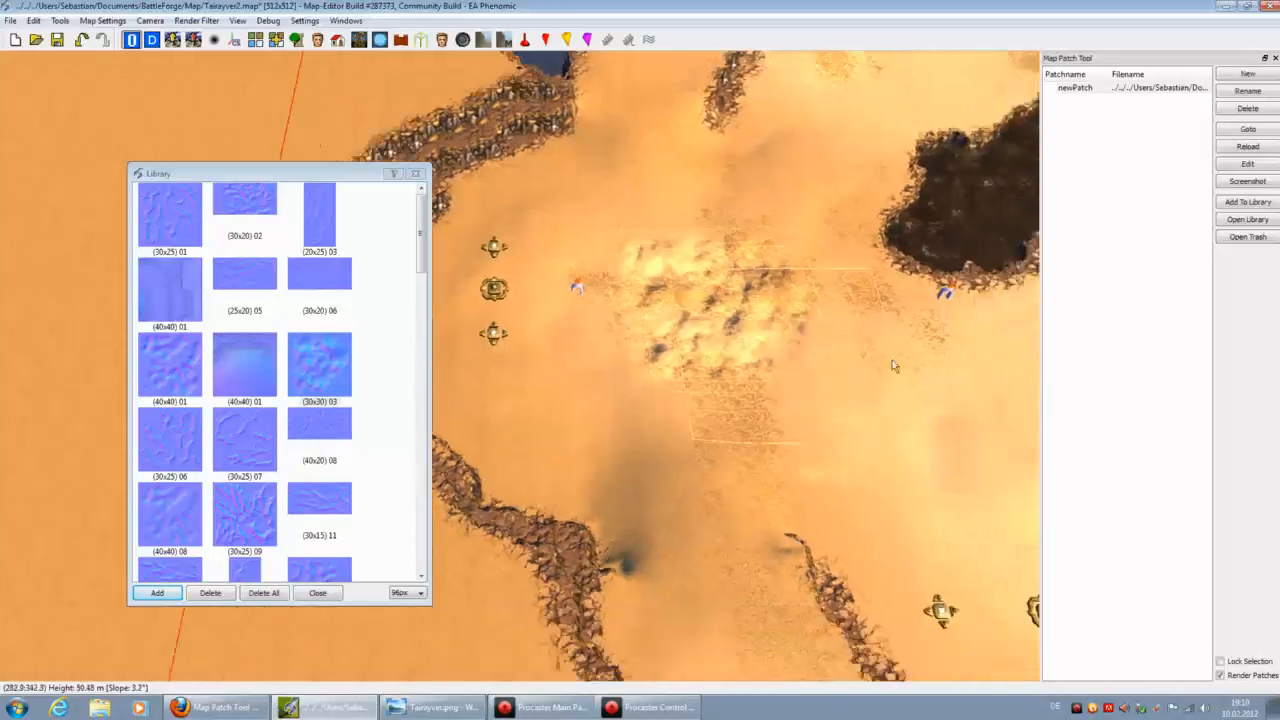
{"action": "left_click", "coordinate": [813, 341]}
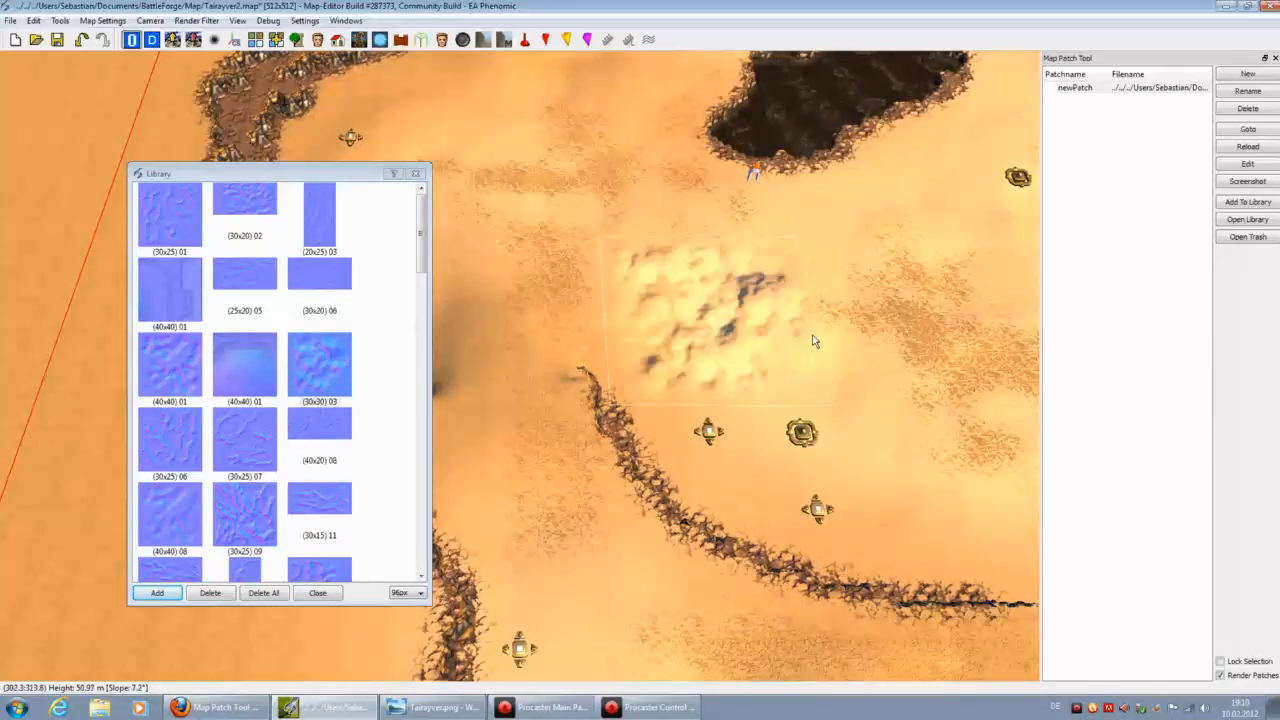
{"action": "key", "text": "Right"}
{"action": "key", "text": "Up"}
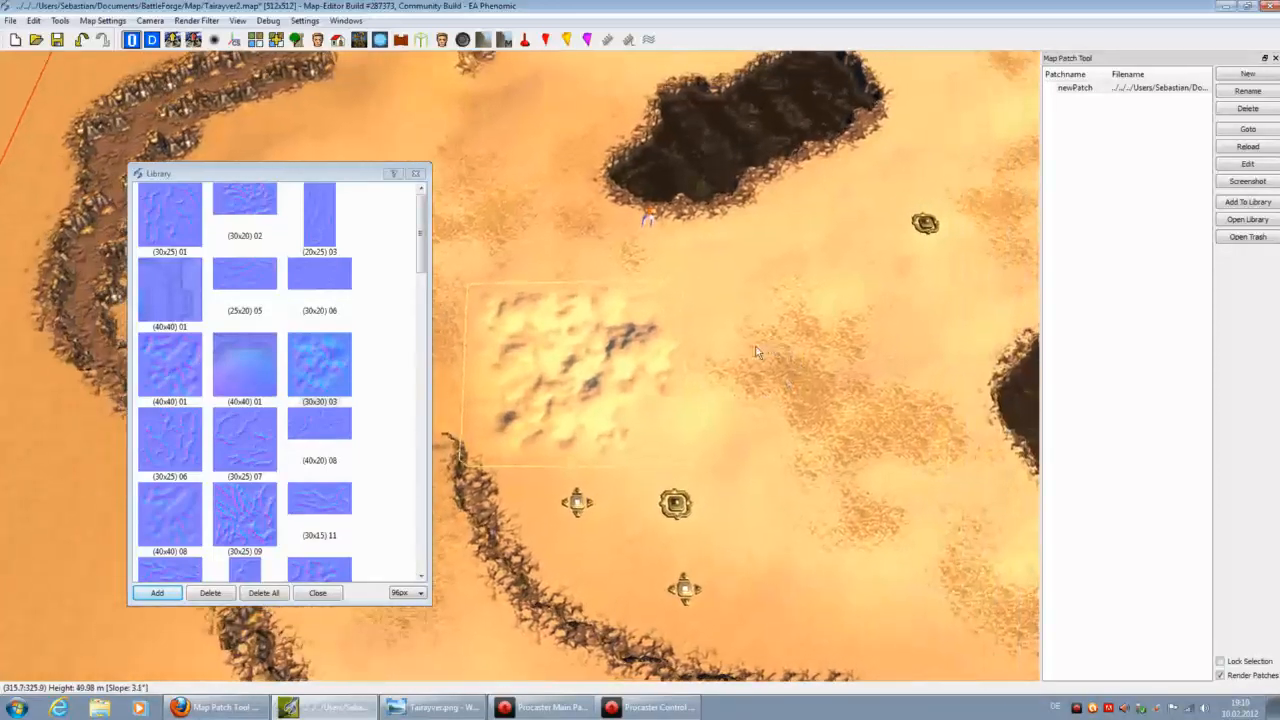
Step: Add the (40x40) 01 patch with the wavy relief to the sand between the two dark pits and the northeastern monuments, named newPatch
{"action": "key", "text": "Right"}
{"action": "key", "text": "Up"}
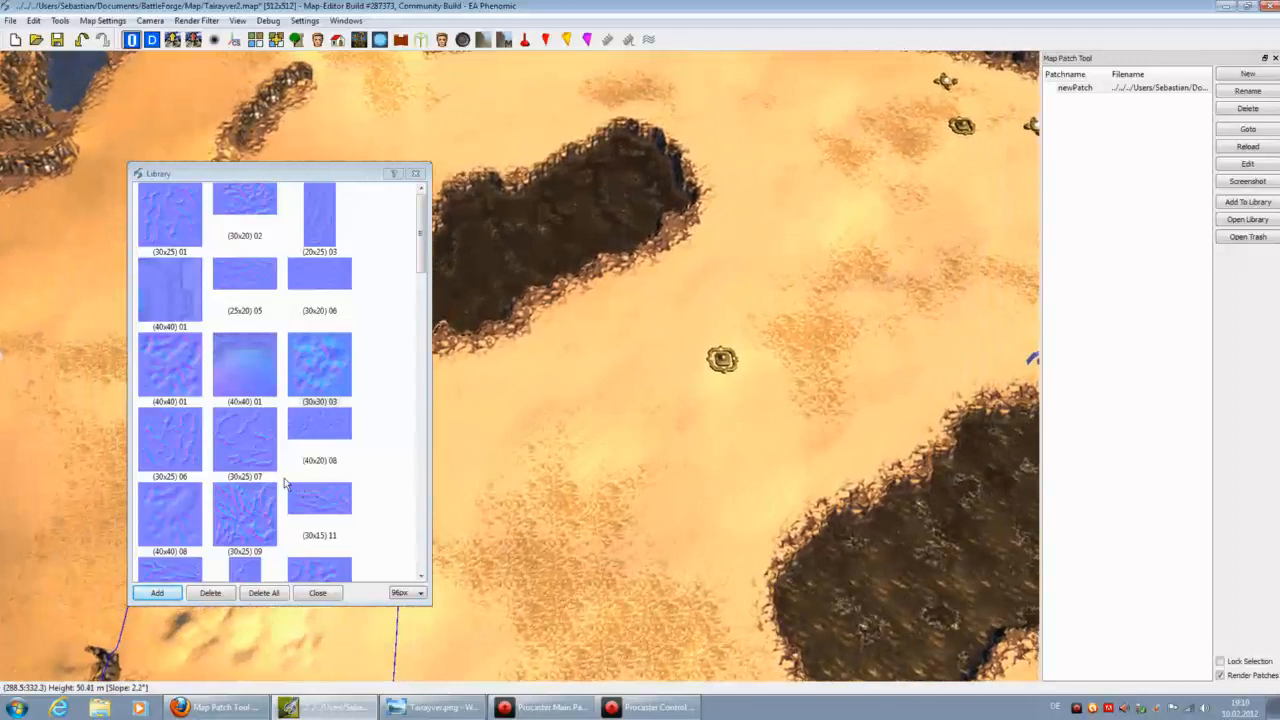
{"action": "left_click", "coordinate": [175, 371]}
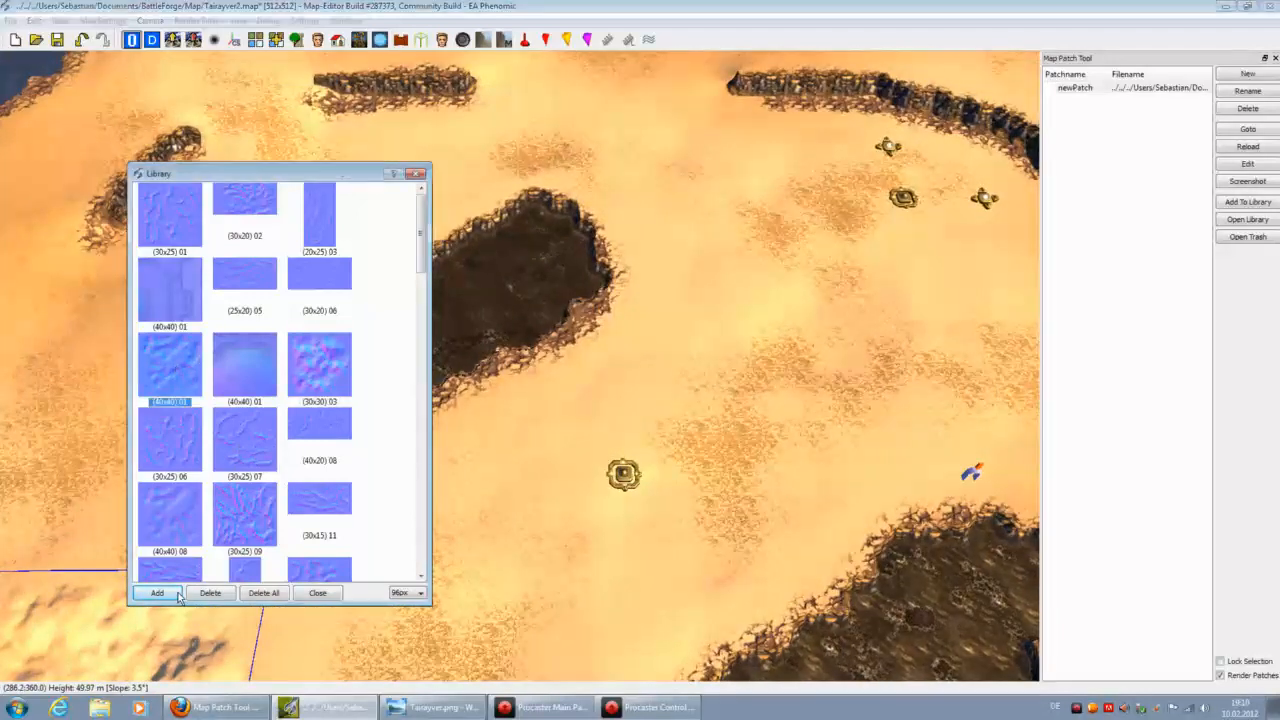
{"action": "left_click", "coordinate": [663, 467]}
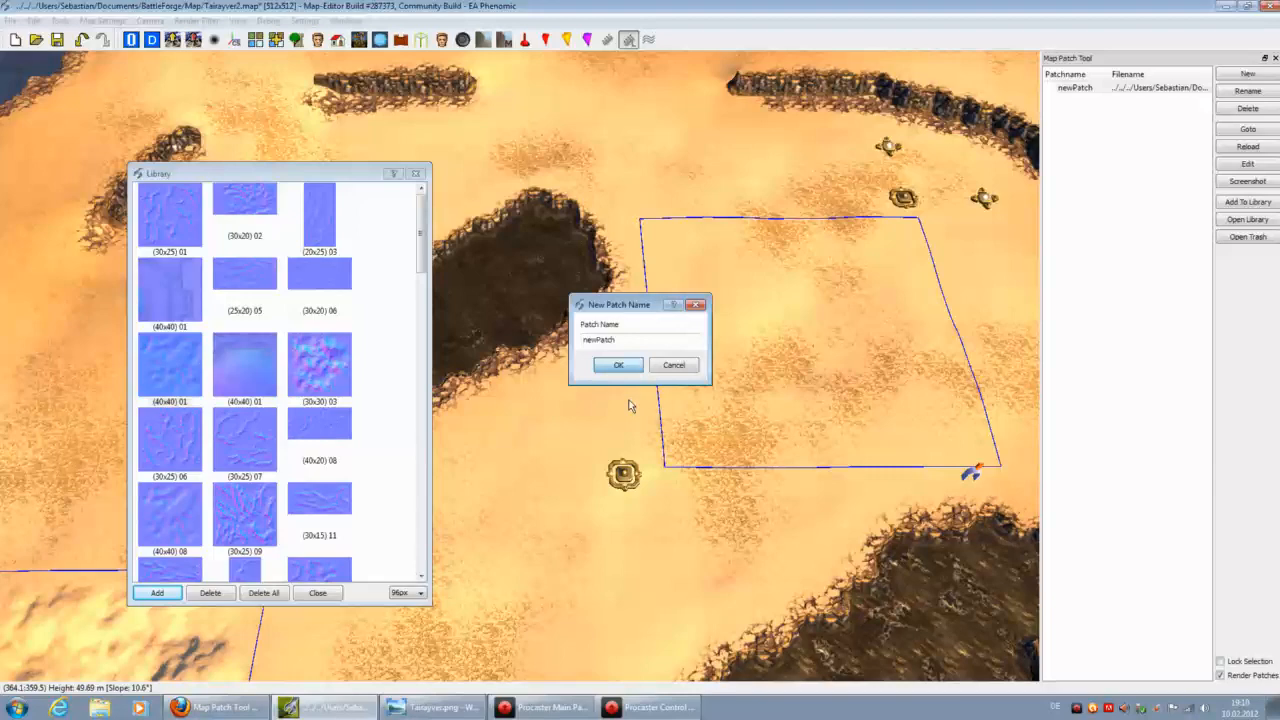
{"action": "key", "text": "Return"}
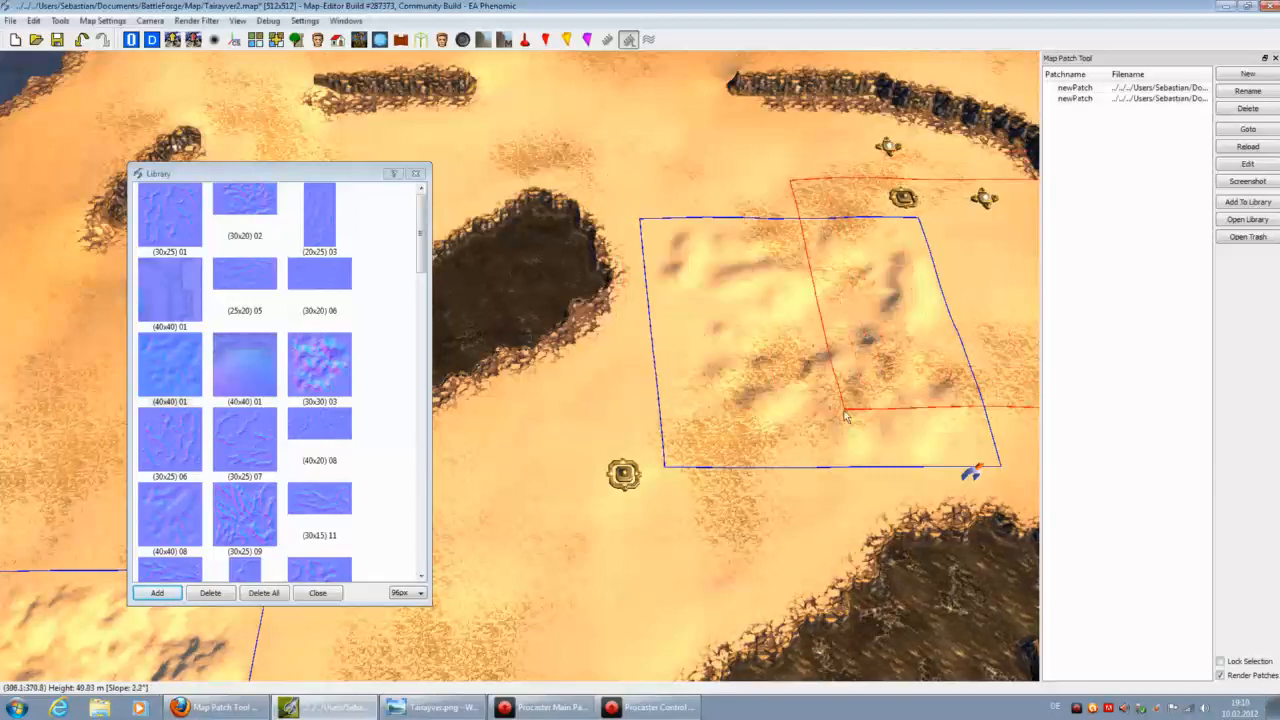
Step: Add another wavy (40x40) 01 patch to the sand between the two dark pits, west of the lower pit, named newPatch
{"action": "key", "text": "Down"}
{"action": "key", "text": "Down"}
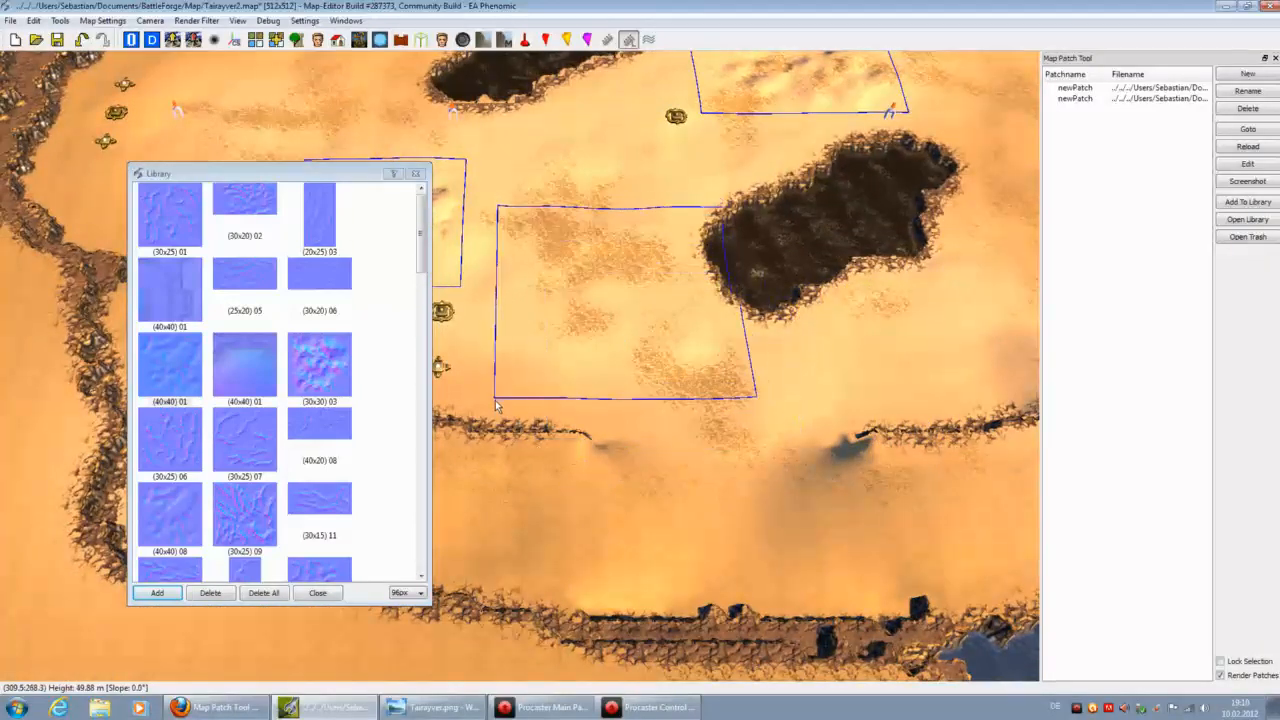
{"action": "left_click", "coordinate": [487, 253]}
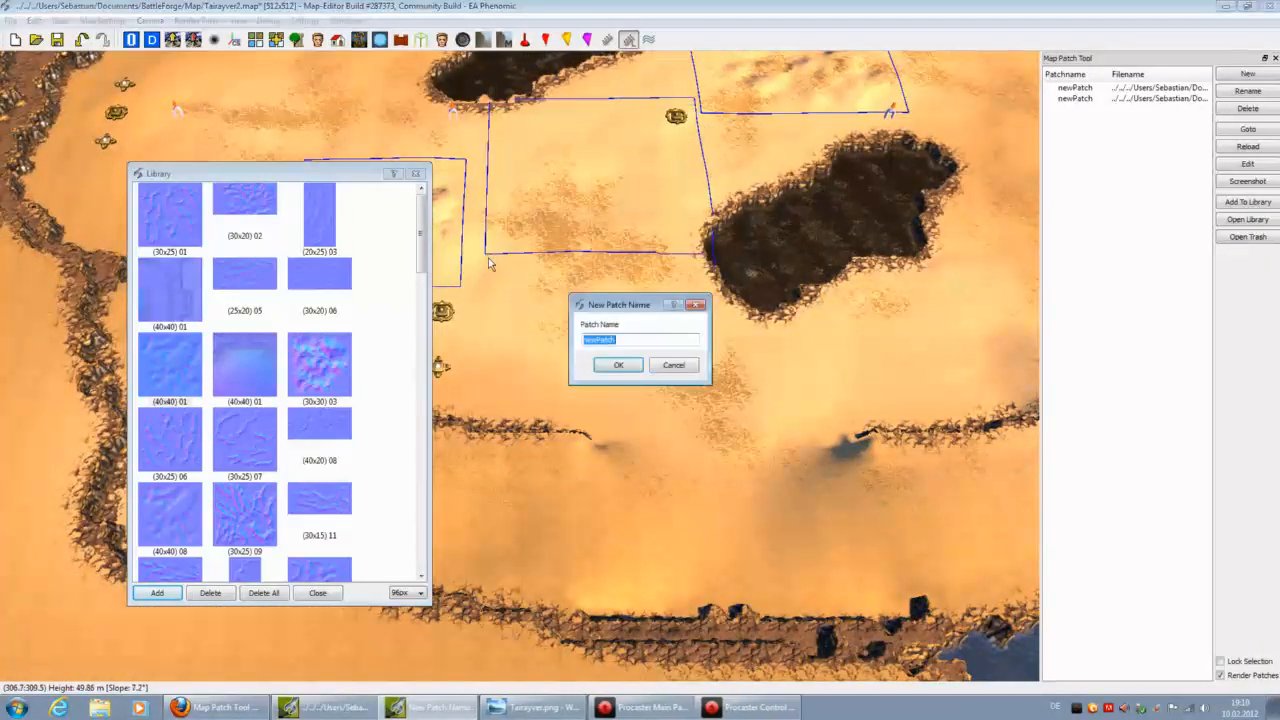
{"action": "left_click", "coordinate": [617, 366]}
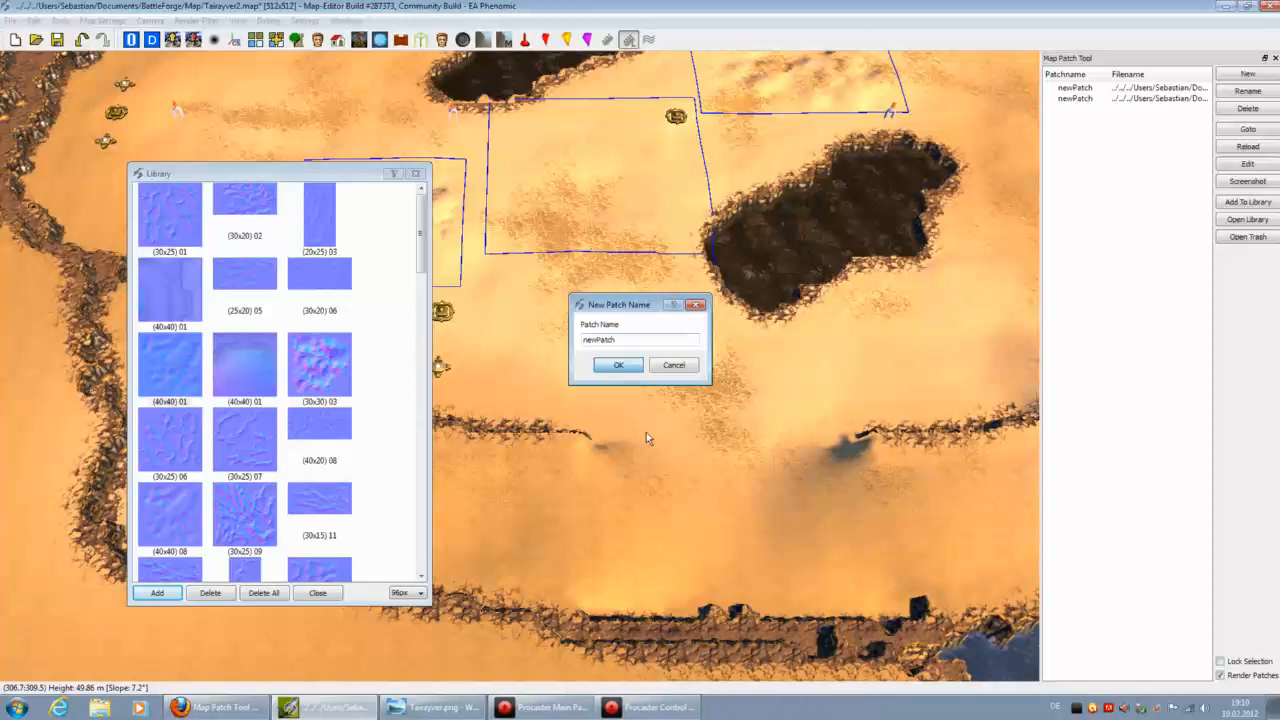
{"action": "scroll", "coordinate": [701, 424], "scroll_direction": "up", "scroll_amount": 3}
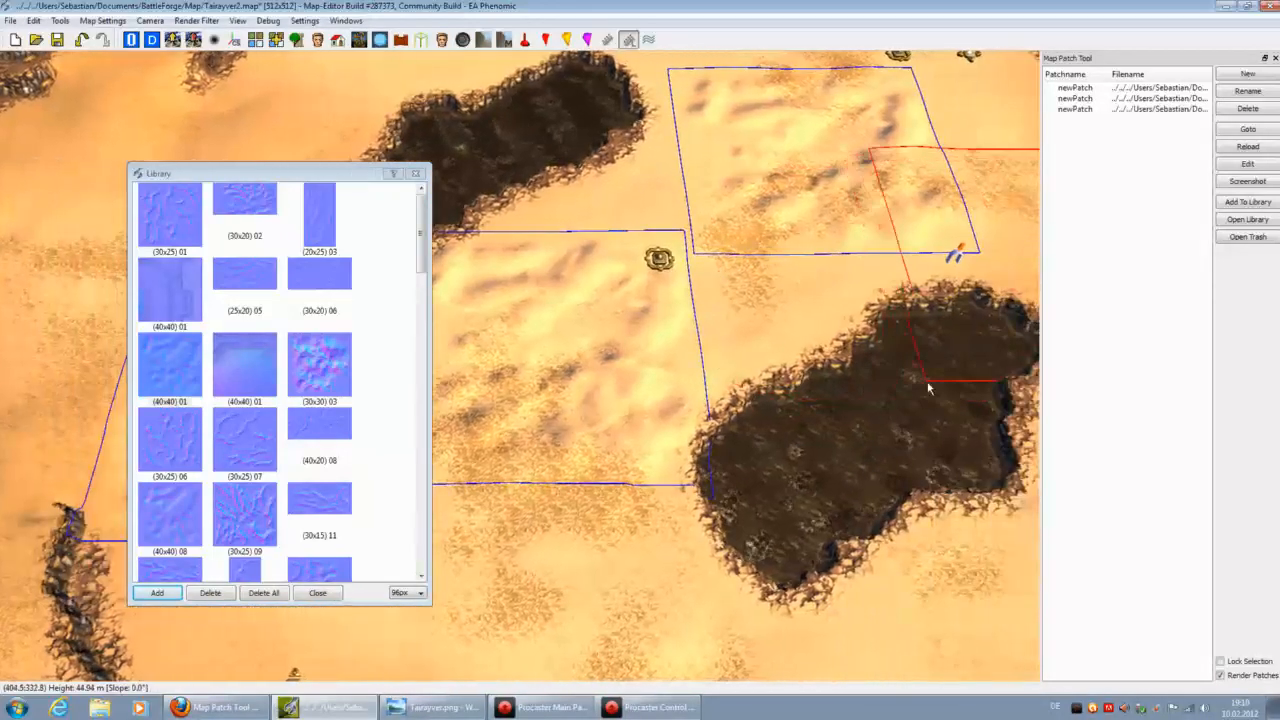
Step: Add a wavy (40x40) 01 library patch to the sand just west of the eastern monuments, named newPatch
{"action": "scroll", "coordinate": [300, 513], "scroll_direction": "down", "scroll_amount": 10}
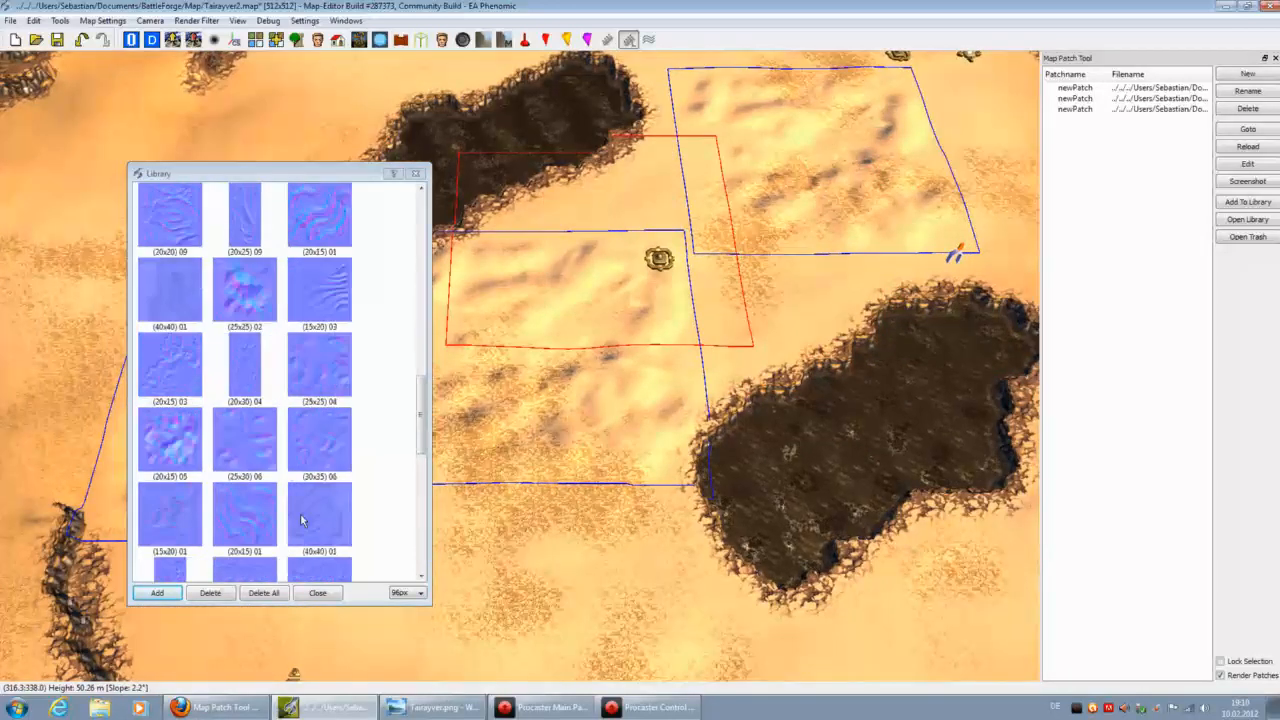
{"action": "scroll", "coordinate": [181, 447], "scroll_direction": "down", "scroll_amount": 3}
{"action": "left_click", "coordinate": [170, 440]}
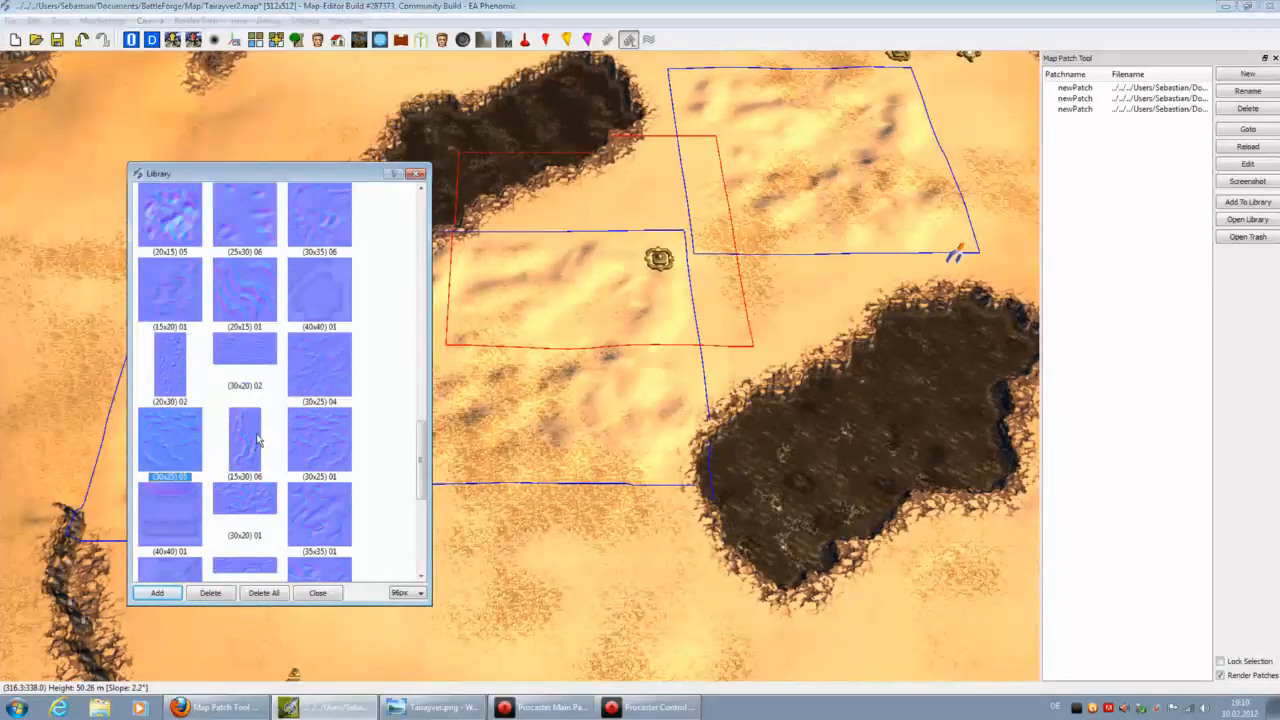
{"action": "scroll", "coordinate": [330, 510], "scroll_direction": "down", "scroll_amount": 5}
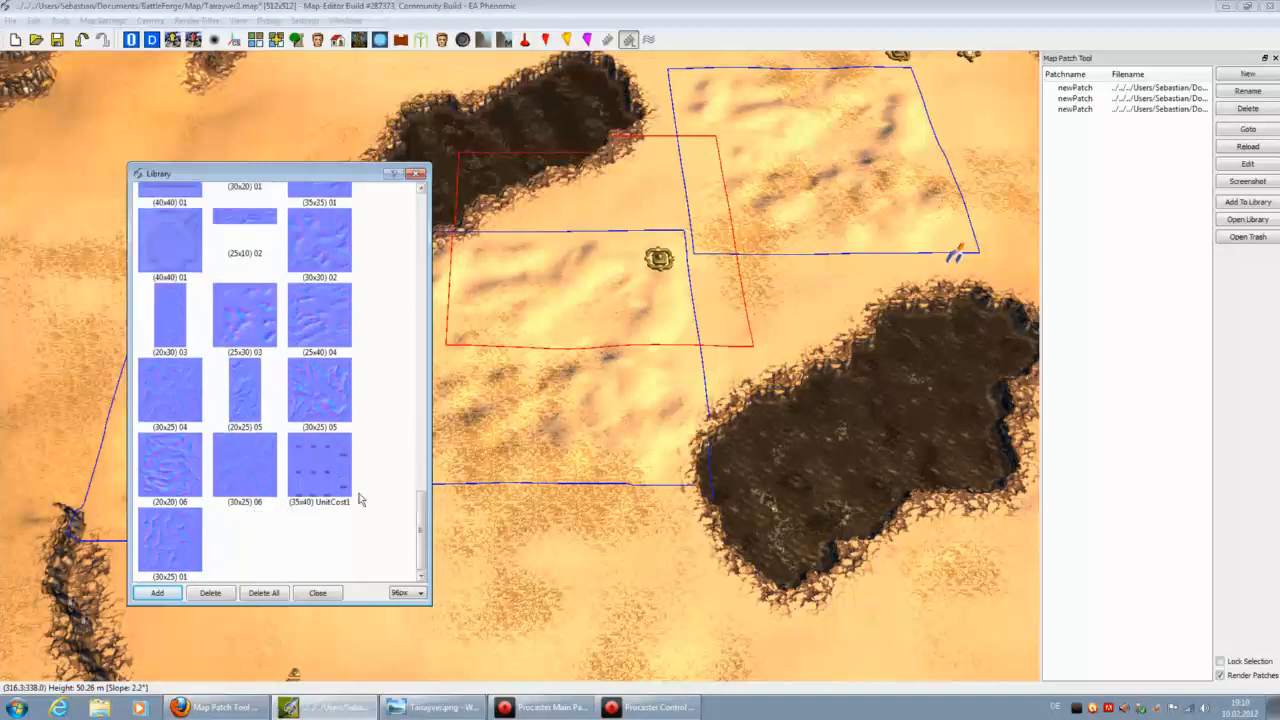
{"action": "scroll", "coordinate": [355, 470], "scroll_direction": "up", "scroll_amount": 10}
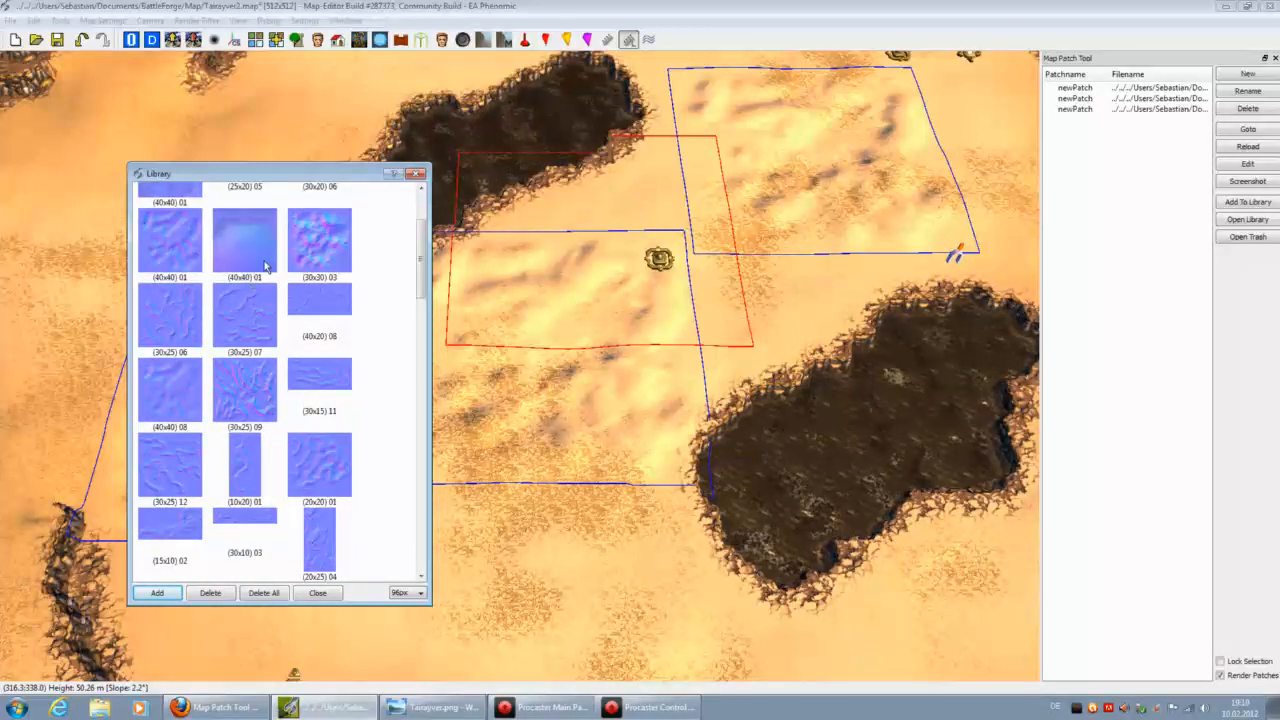
{"action": "middle_click_drag", "start_coordinate": [677, 462], "coordinate": [630, 500]}
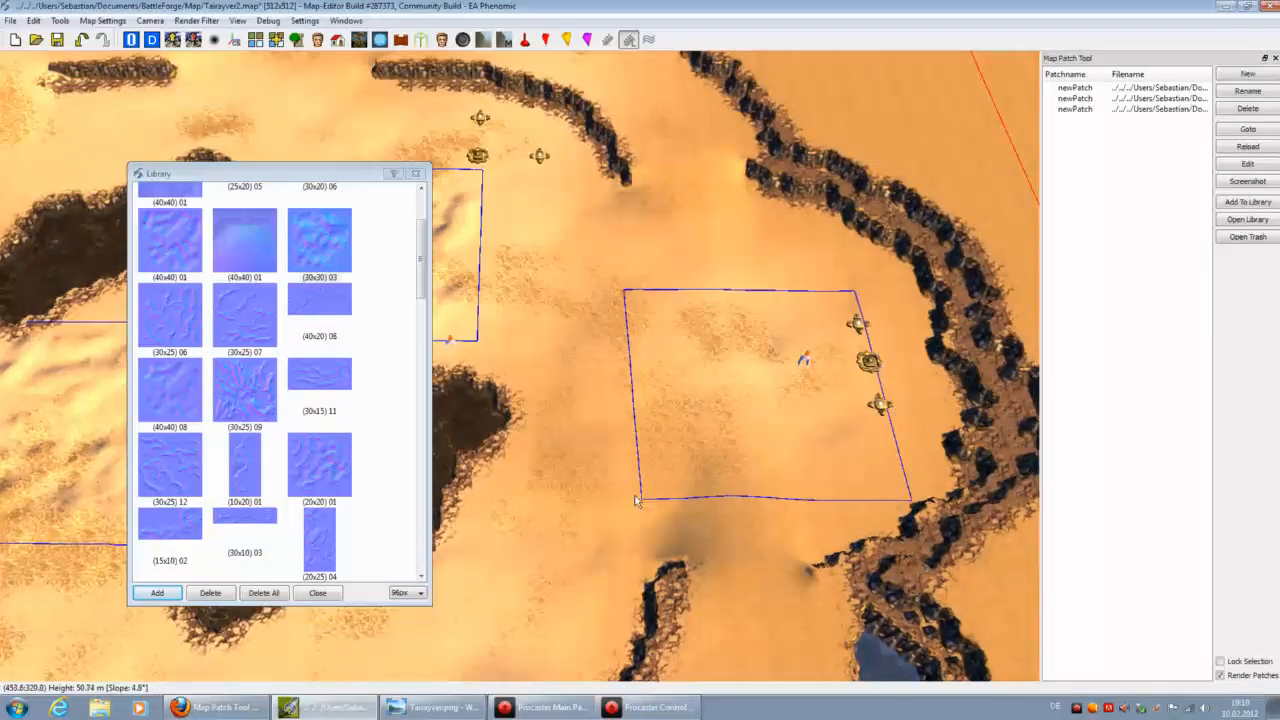
{"action": "left_click", "coordinate": [532, 395]}
{"action": "left_click", "coordinate": [618, 365]}
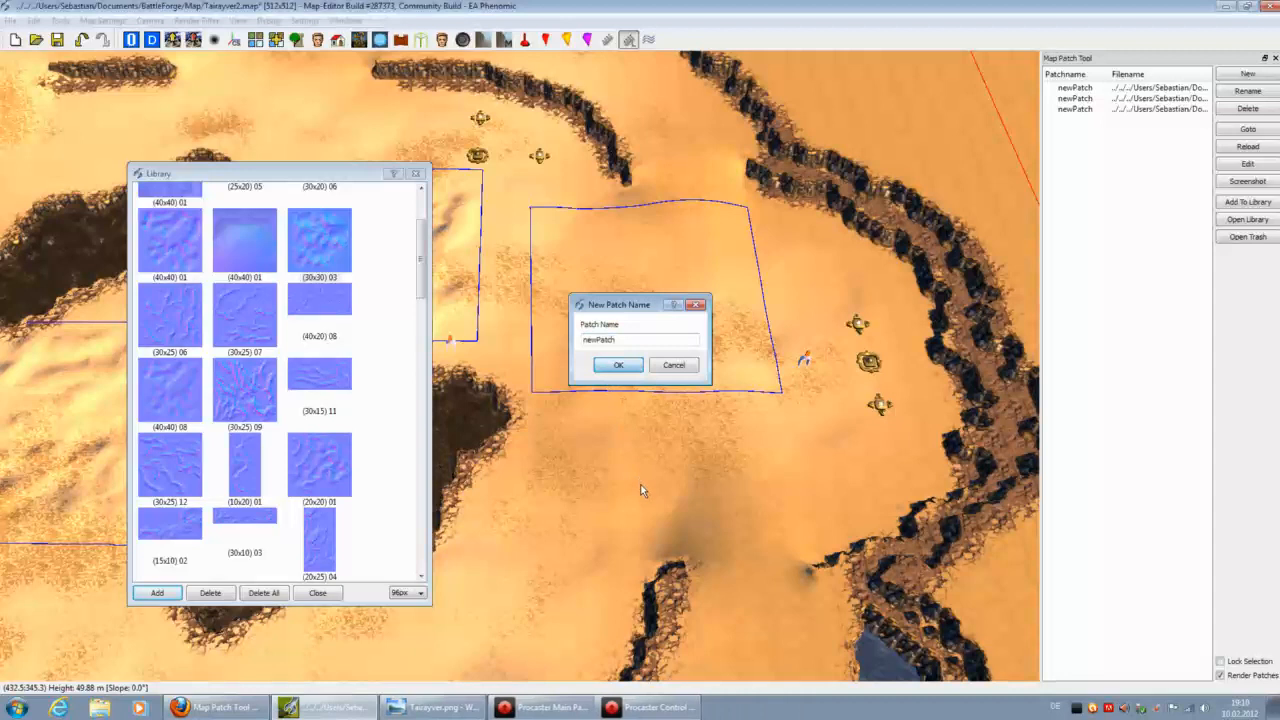
Step: Add a wavy (40x40) 01 patch over the two short rock ridges southeast of the lower dark pit, named newPatch
{"action": "middle_click_drag", "start_coordinate": [643, 485], "coordinate": [671, 485]}
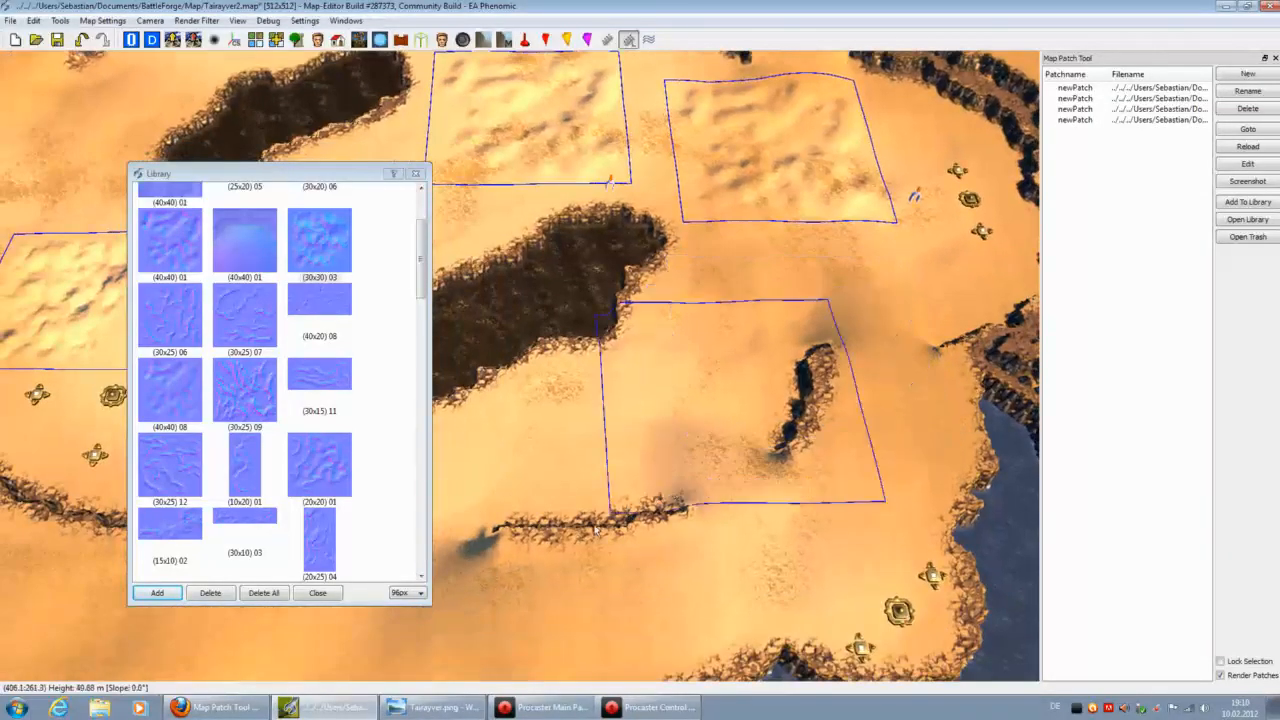
{"action": "left_click", "coordinate": [558, 560]}
{"action": "left_click", "coordinate": [618, 366]}
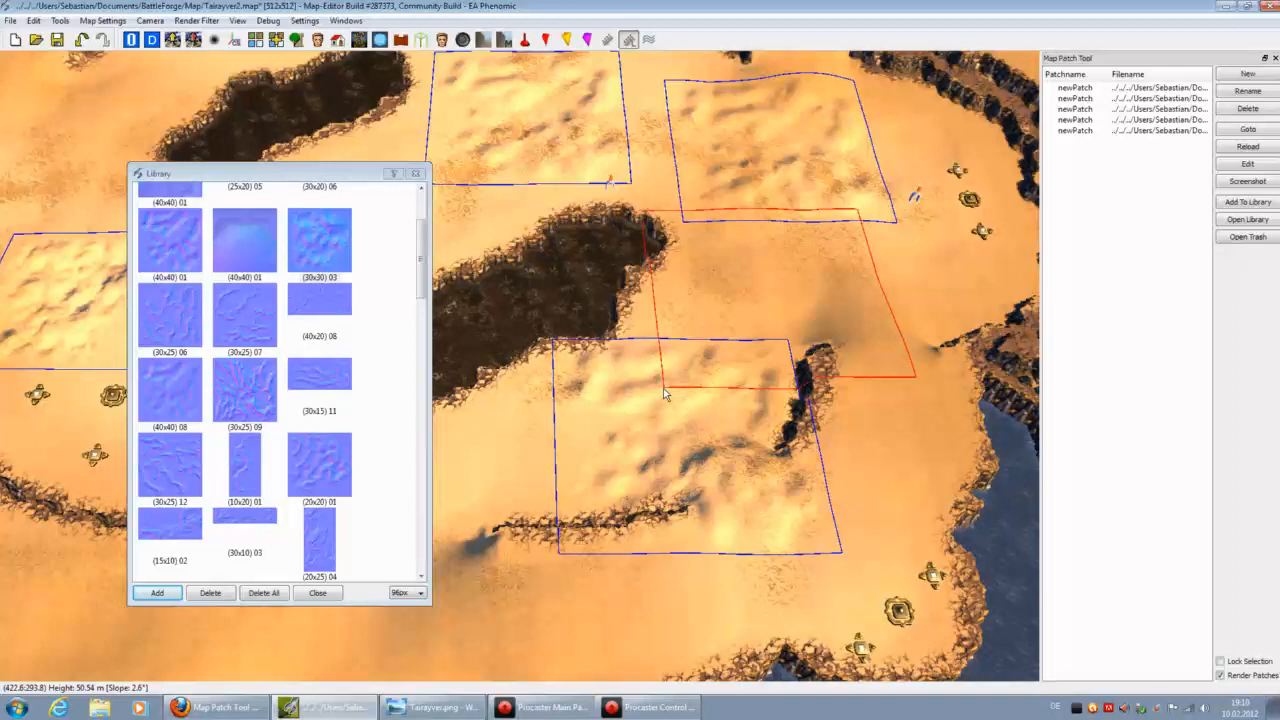
Step: Add a (30x30) 03 patch named newPatch northeast of the short curved ridge, and shift the (40x40) 01 patch above it slightly northeast
{"action": "scroll", "coordinate": [268, 402], "scroll_direction": "up", "scroll_amount": 2}
{"action": "left_click", "coordinate": [318, 366]}
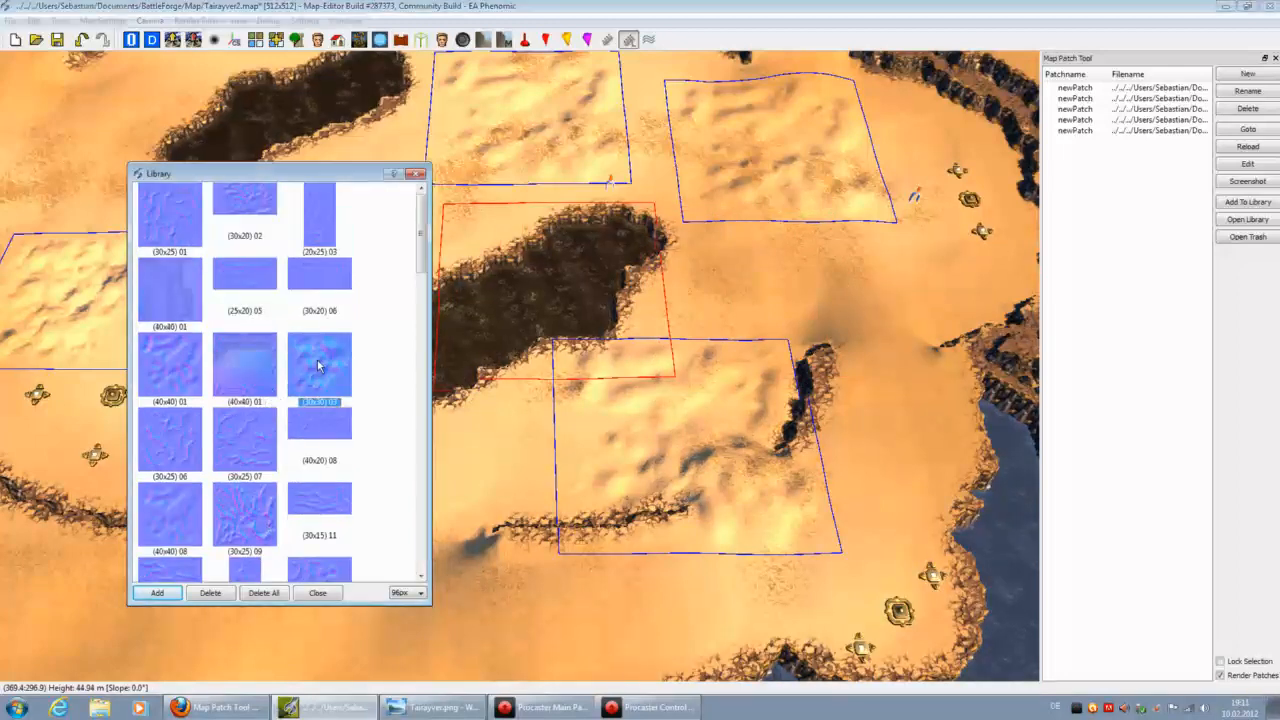
{"action": "left_click", "coordinate": [805, 370]}
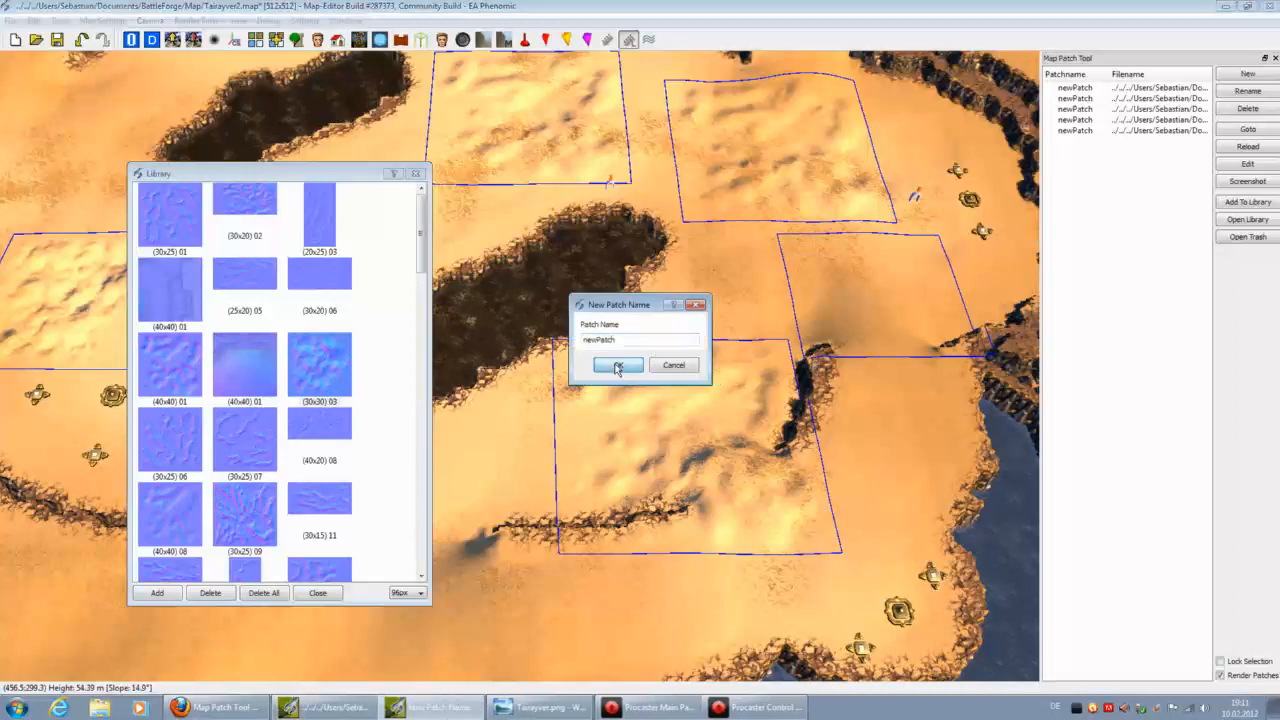
{"action": "left_click", "coordinate": [617, 366]}
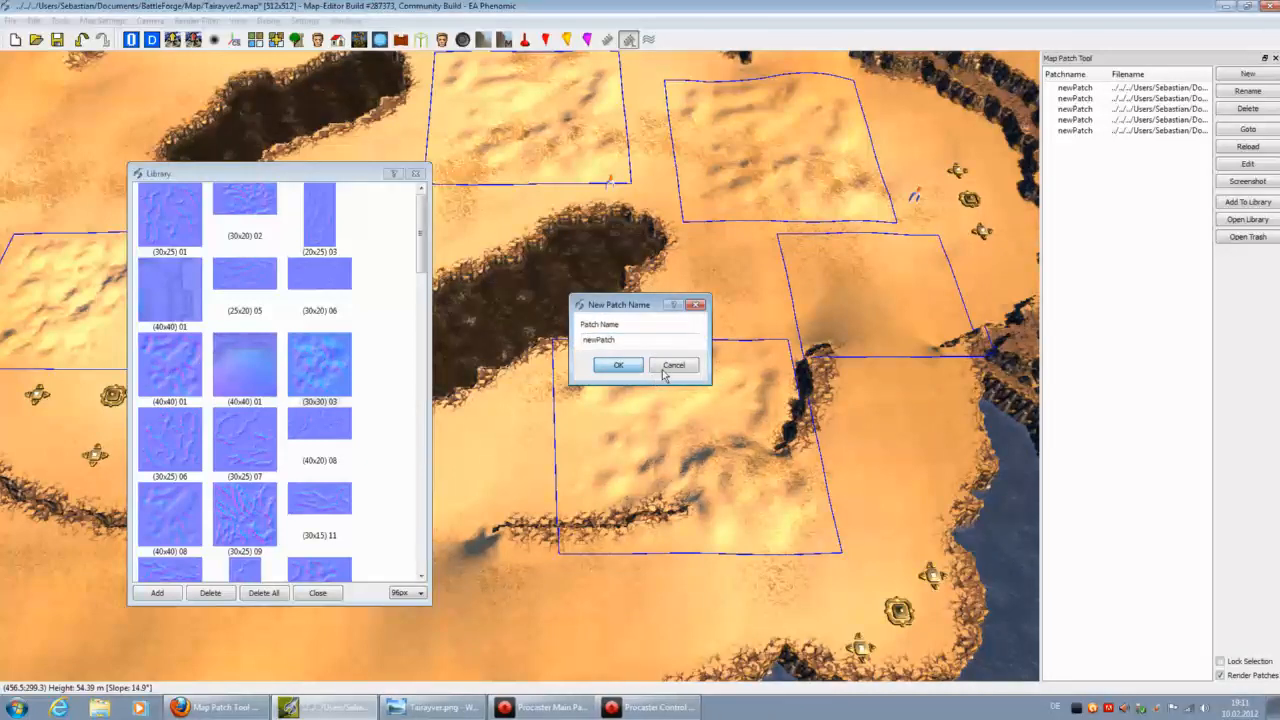
{"action": "left_click_drag", "start_coordinate": [857, 197], "coordinate": [863, 173]}
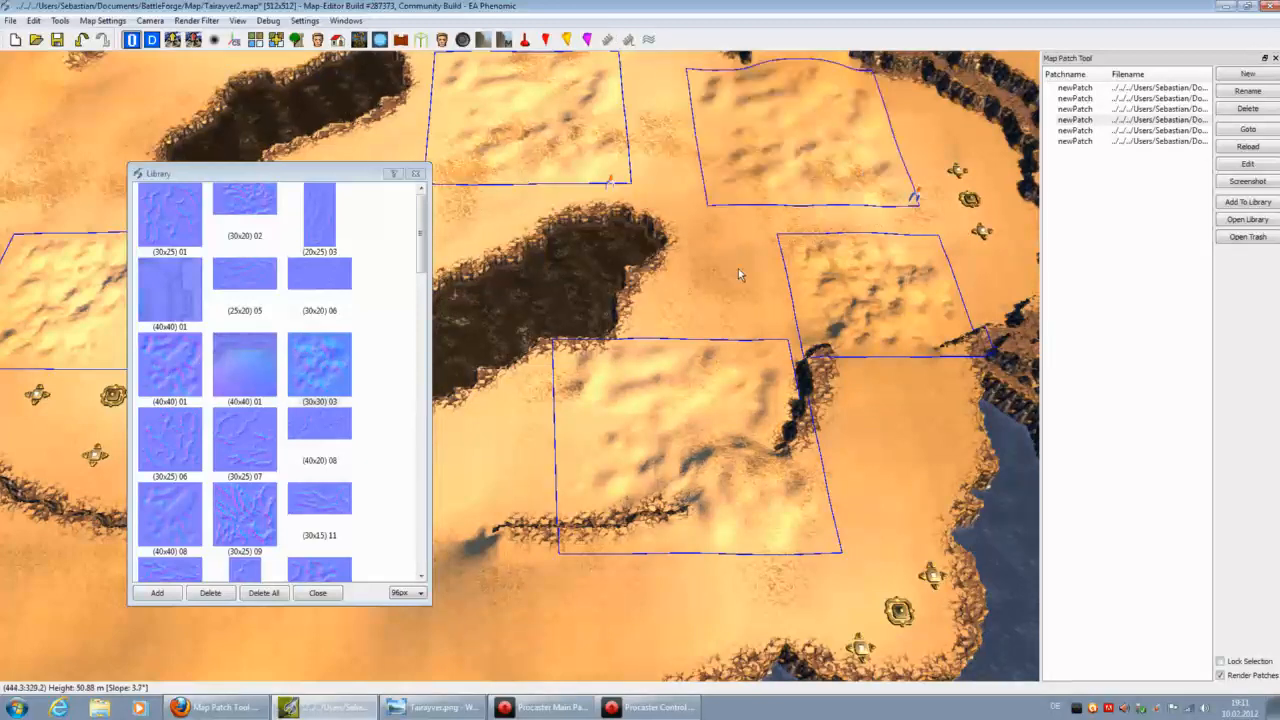
Step: Add a (30x30) 03 patch between the southwestern monuments and the lower dark pit, at the curved ridge's eastern end, named newPatch
{"action": "key", "text": "Up"}
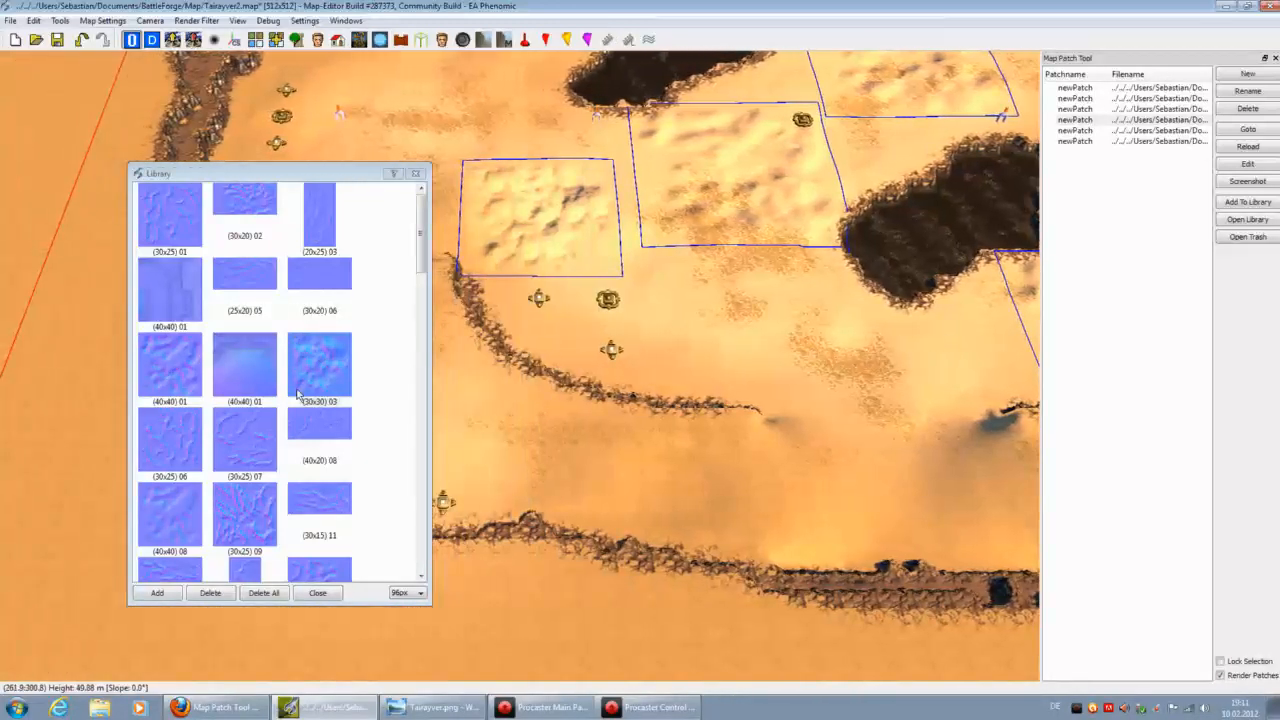
{"action": "left_click", "coordinate": [335, 366]}
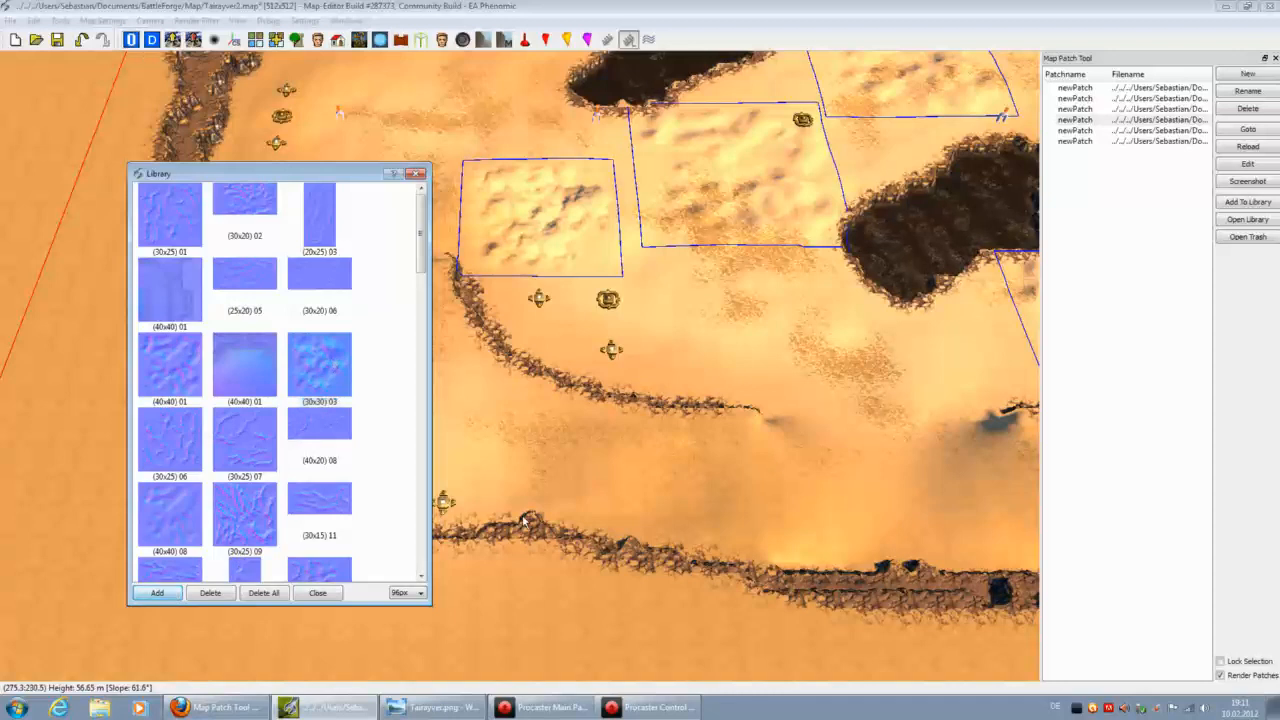
{"action": "left_click", "coordinate": [694, 411]}
{"action": "left_click", "coordinate": [619, 364]}
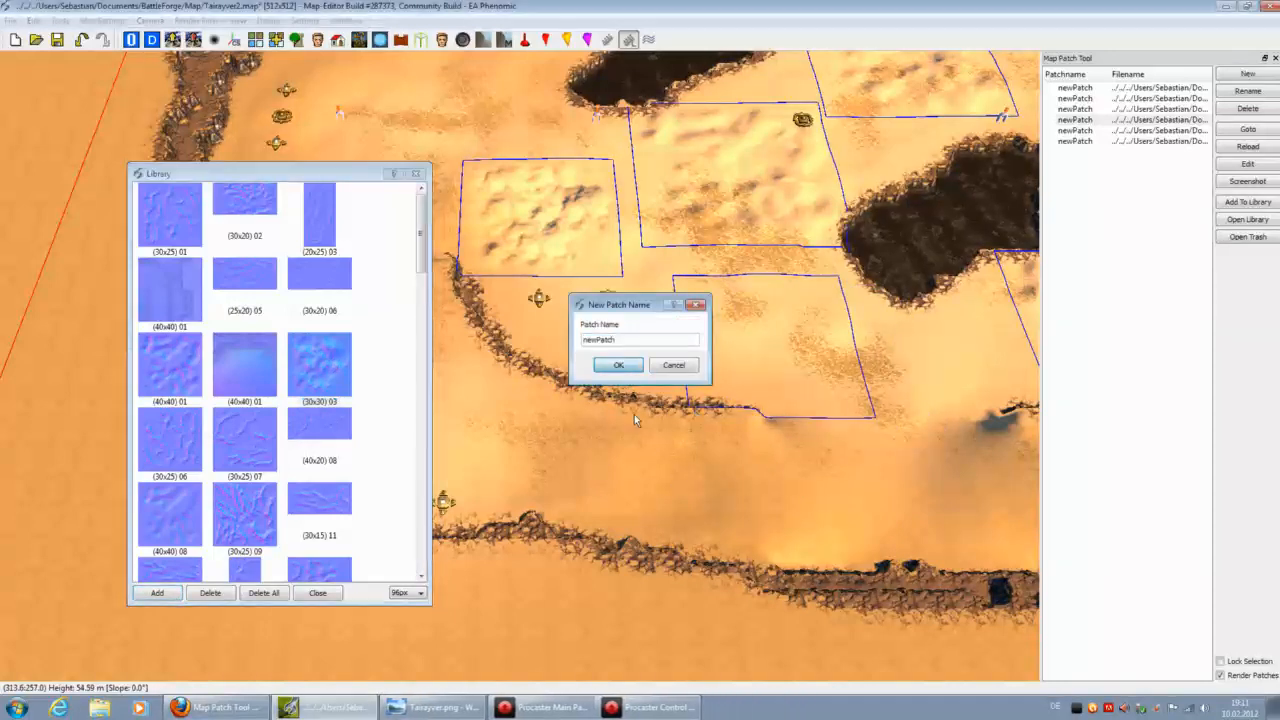
Step: Add a wavy (40x40) 01 patch over the three monuments in the map's southwestern corner, named newPatch
{"action": "left_click", "coordinate": [162, 372]}
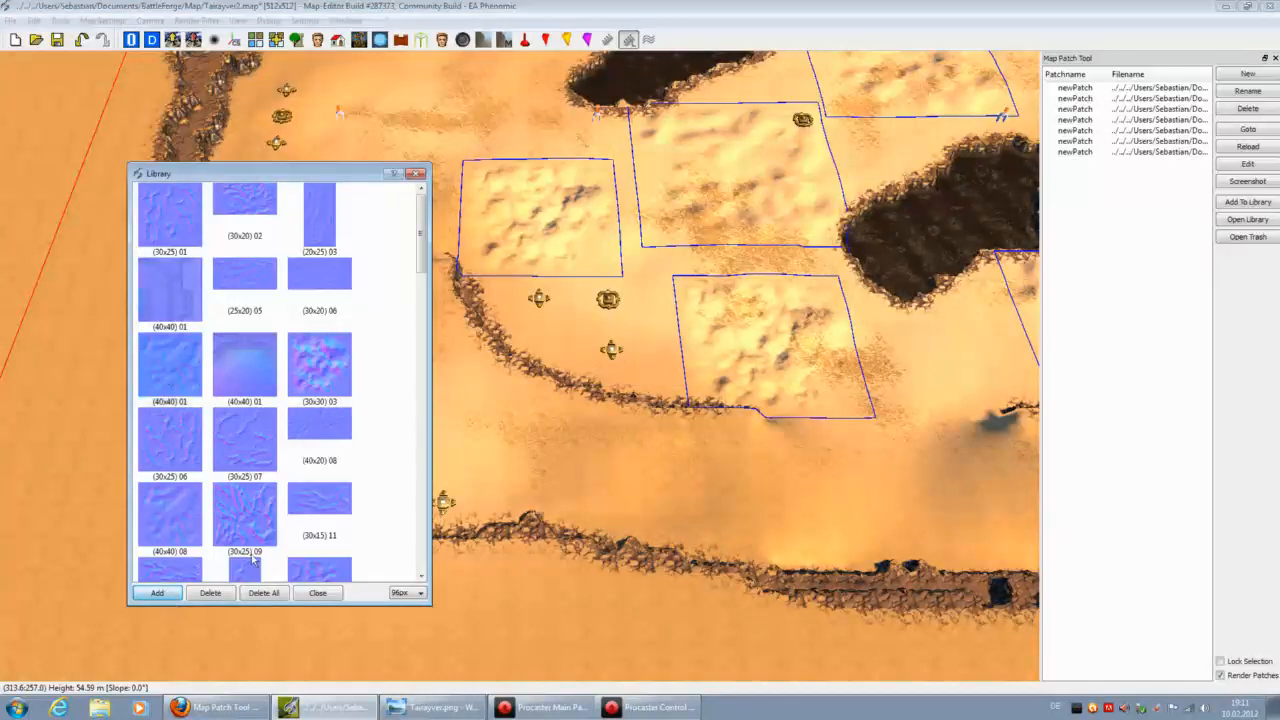
{"action": "key", "text": "Left"}
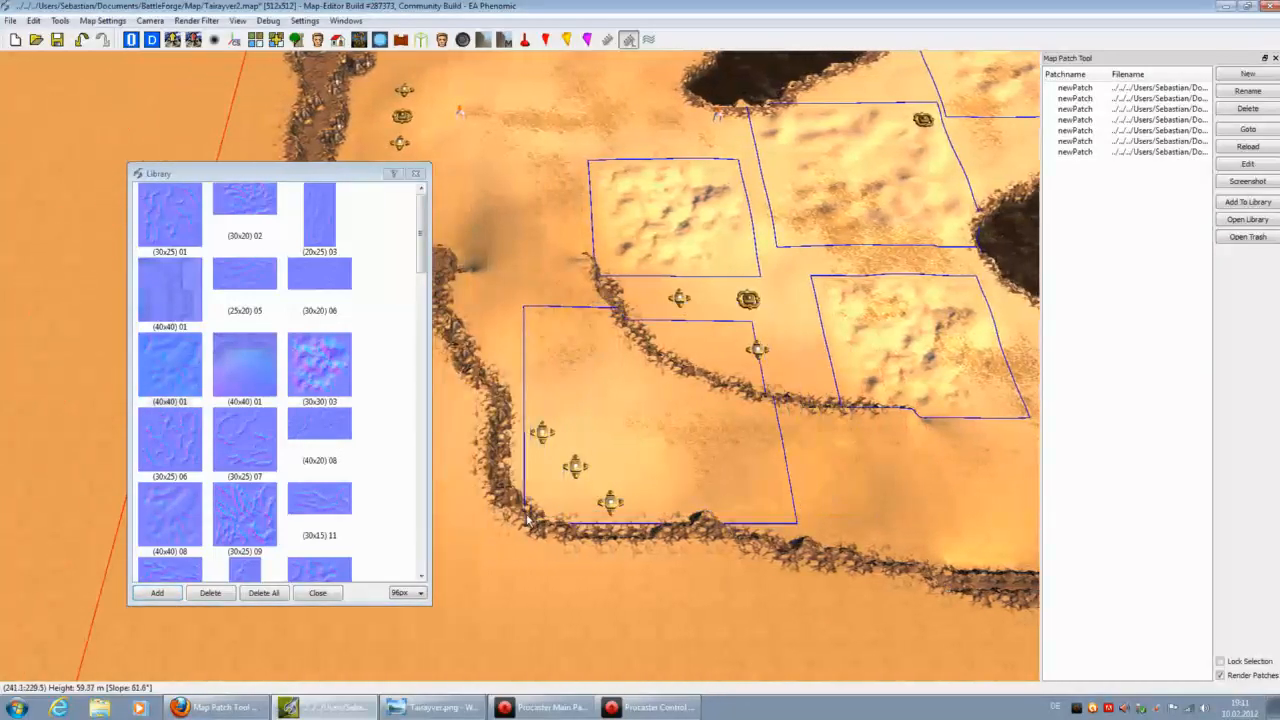
{"action": "left_click", "coordinate": [516, 517]}
{"action": "left_click", "coordinate": [618, 366]}
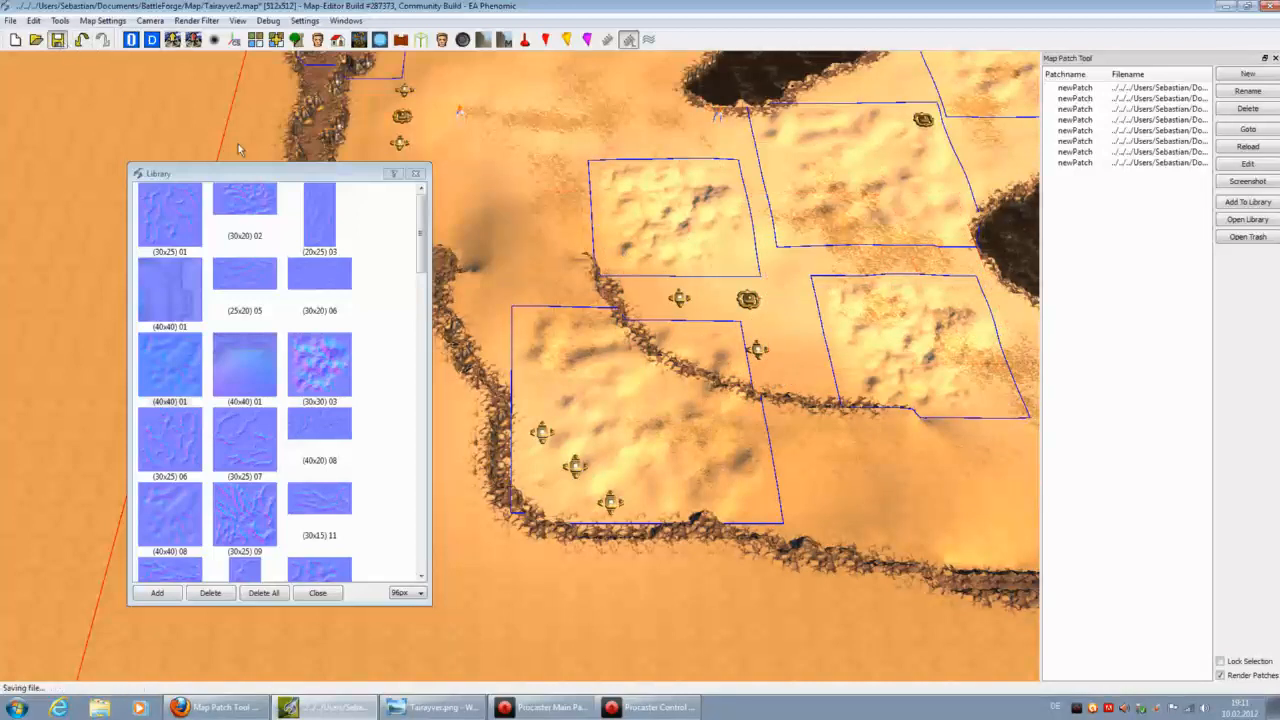
Step: Add a wavy (40x40) 01 patch reaching across the southern rock wall, south of the gap between the two ridges, named newPatch
{"action": "key", "text": "Right"}
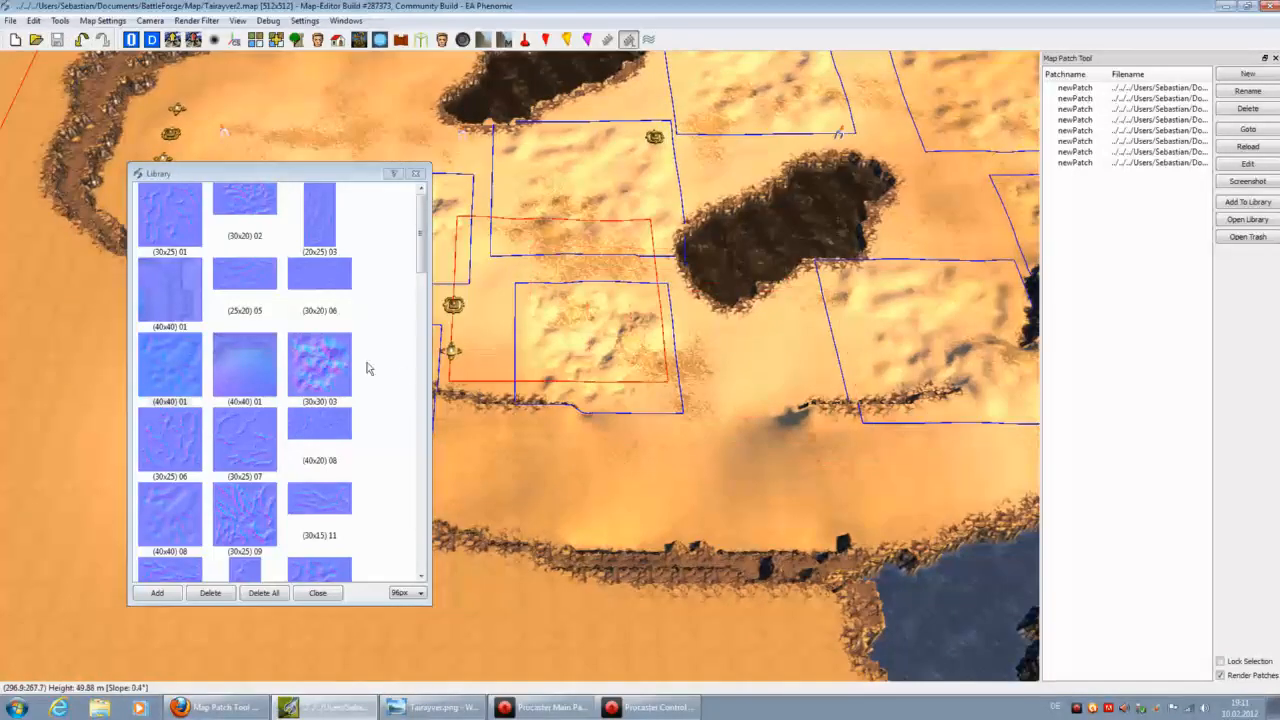
{"action": "left_click", "coordinate": [328, 370]}
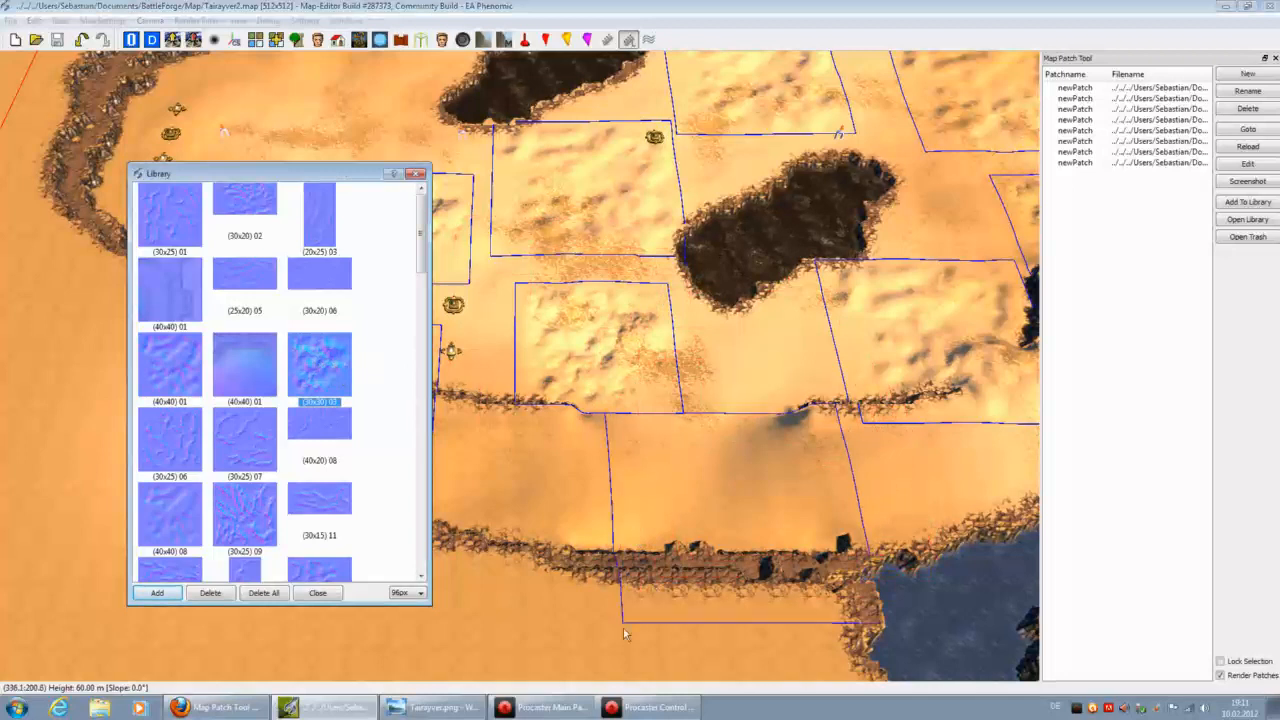
{"action": "left_click", "coordinate": [574, 639]}
{"action": "left_click", "coordinate": [623, 367]}
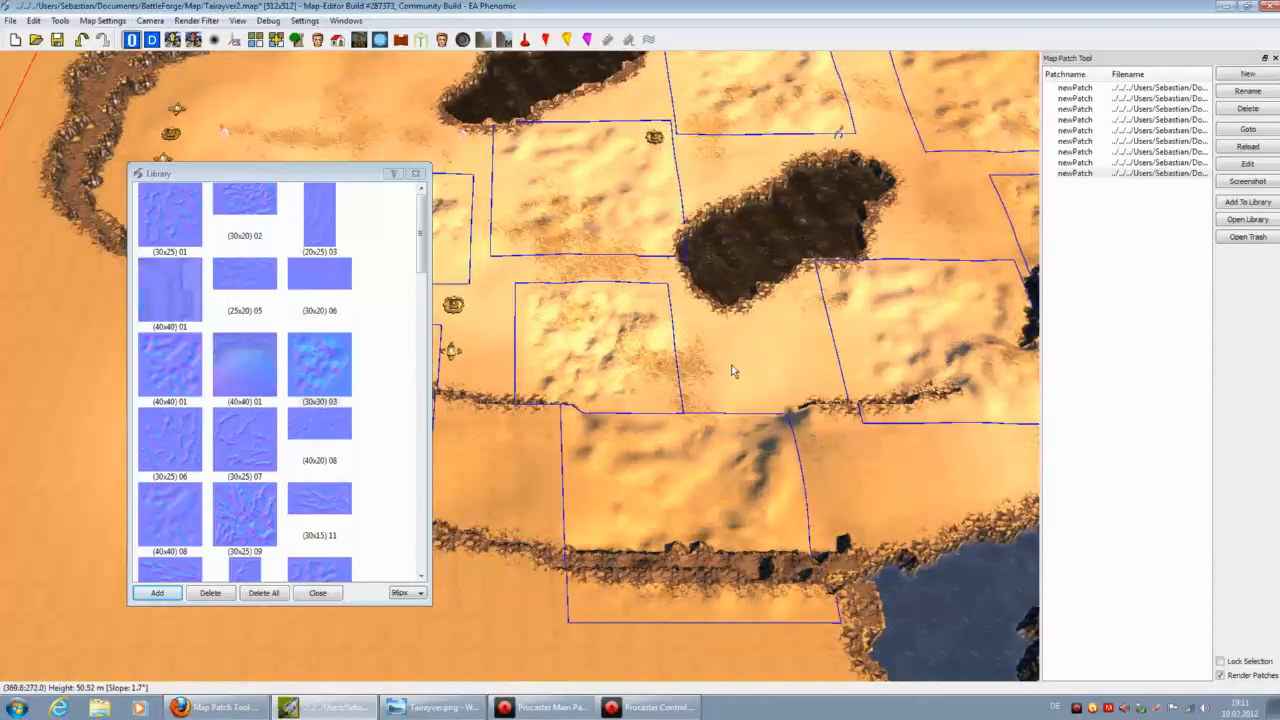
Step: Add a wavy (40x40) 01 patch to the sand around the western monuments beside the cliff, named newPatch
{"action": "key", "text": "Up"}
{"action": "key", "text": "Left"}
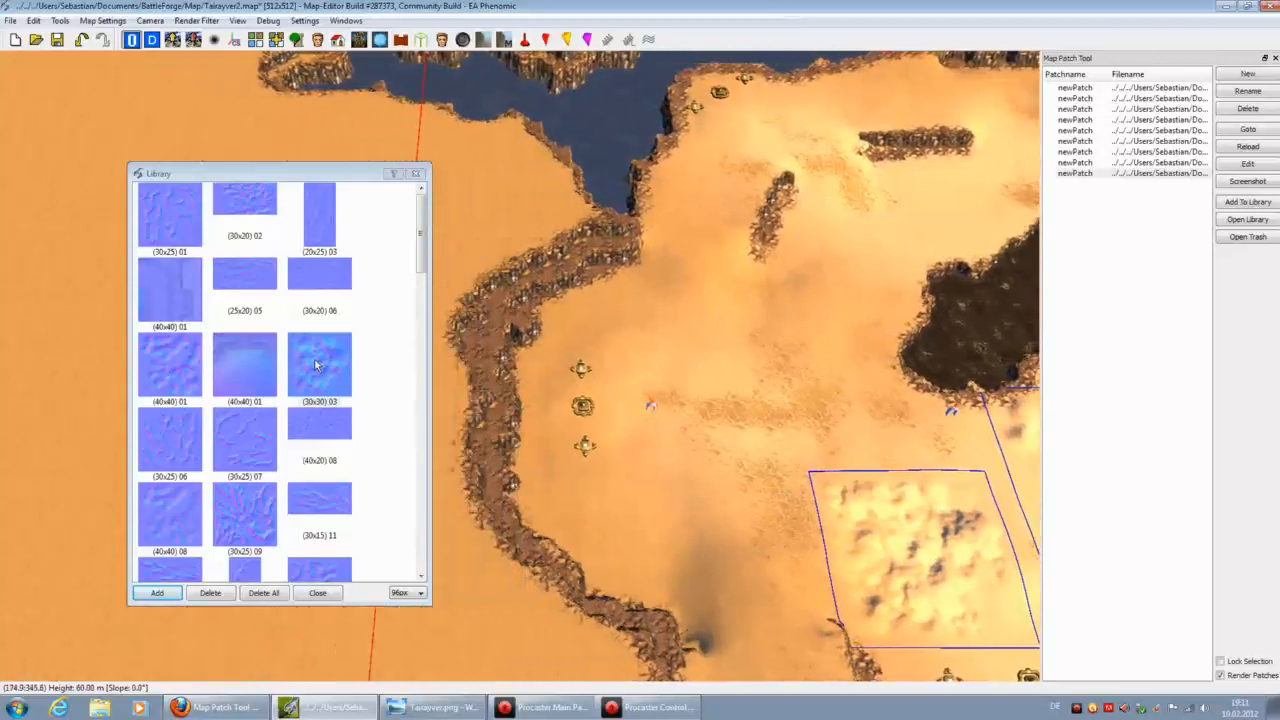
{"action": "left_click", "coordinate": [168, 380]}
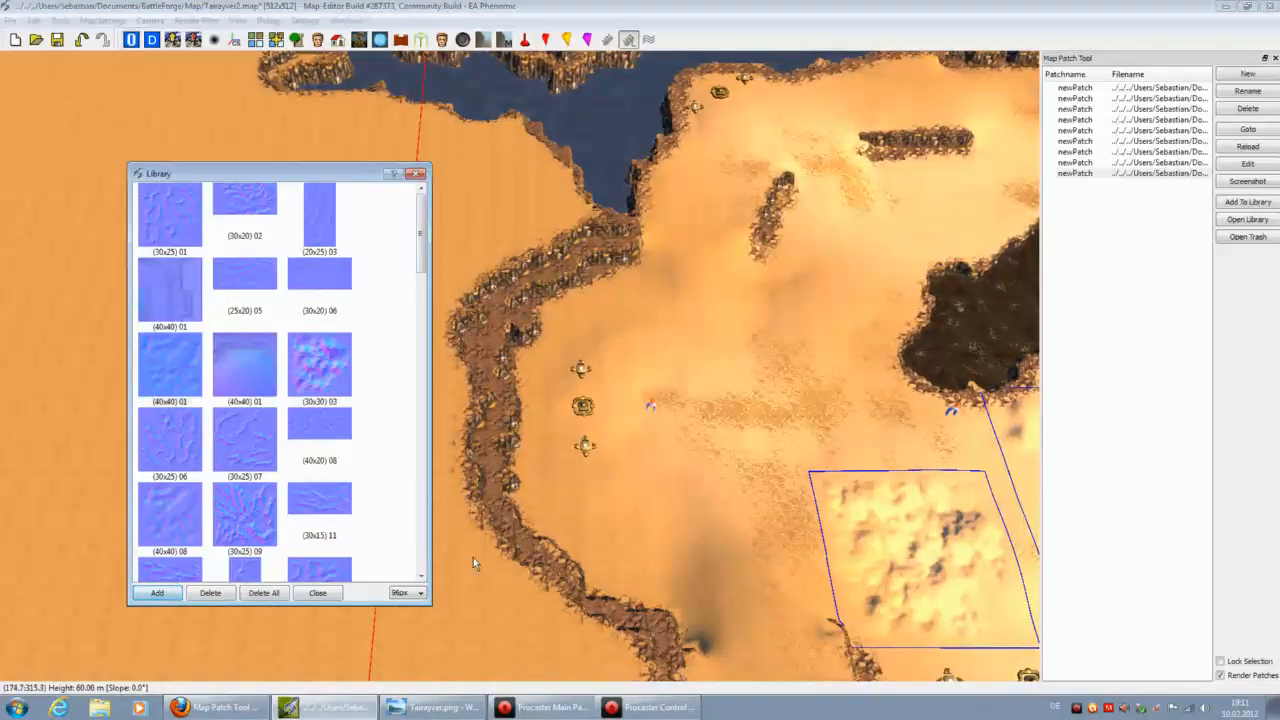
{"action": "left_click", "coordinate": [560, 520]}
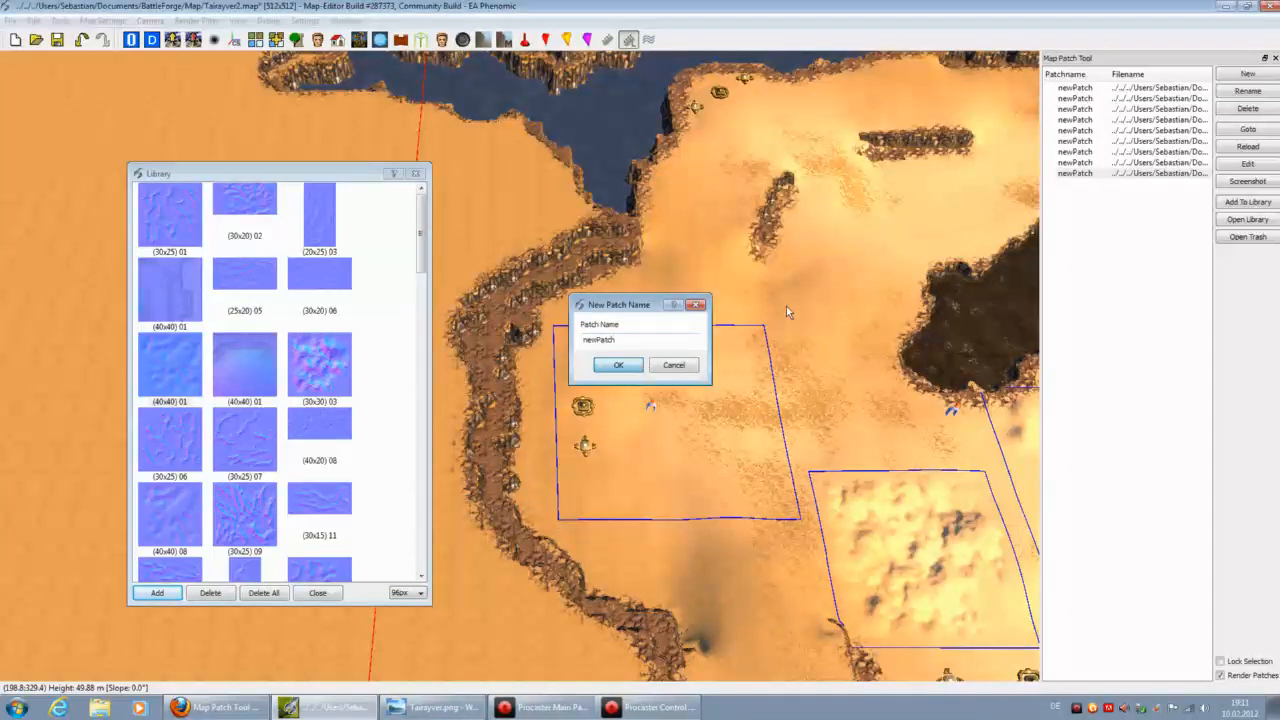
{"action": "left_click", "coordinate": [618, 365]}
Step: Add a (40x40) 01 patch around the two short ridges in the northwest, above the northwestern dark pit, named newPatch
{"action": "left_click", "coordinate": [770, 205]}
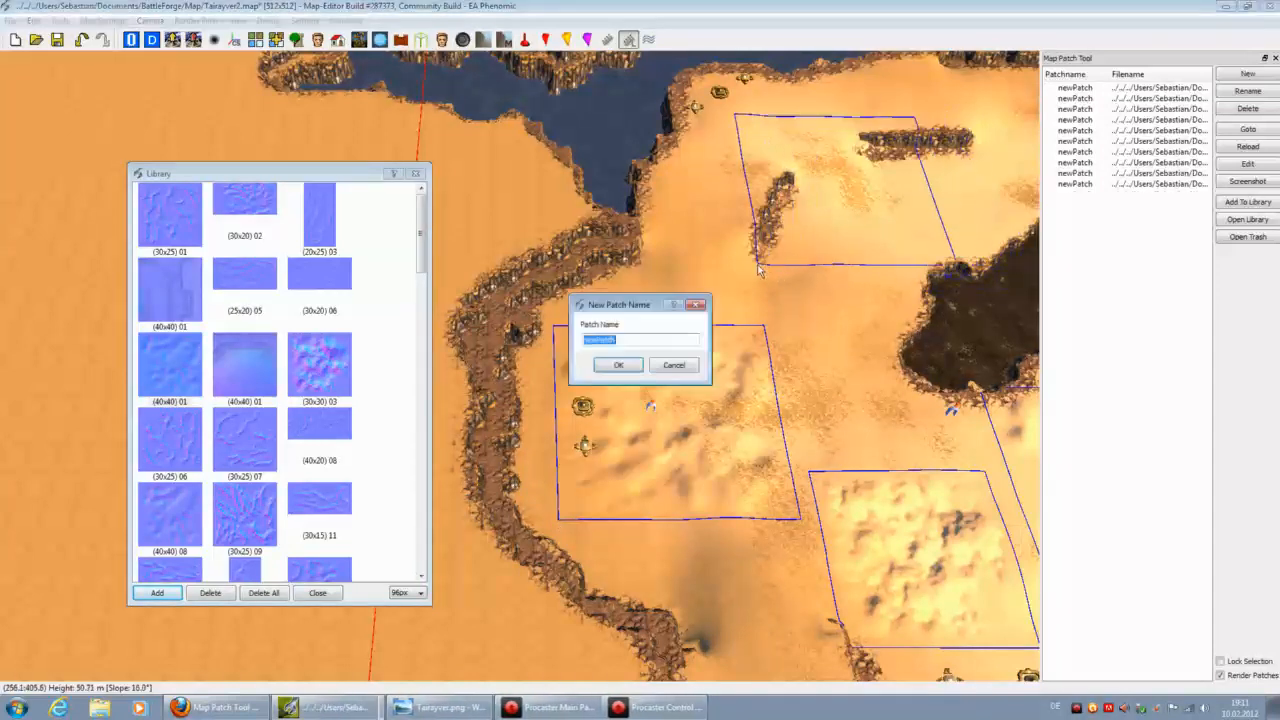
{"action": "left_click", "coordinate": [610, 368]}
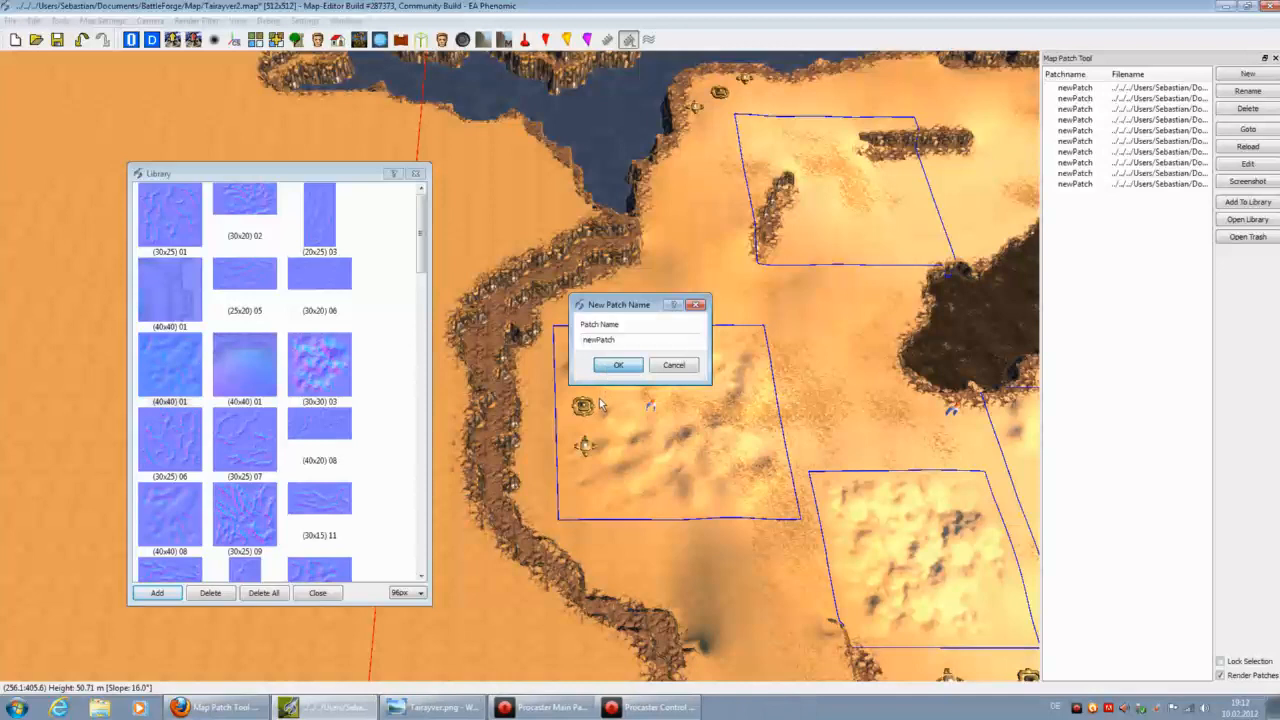
{"action": "key", "text": "Return"}
Step: Add two (40x40) 01 patches named newPatch, one in the ridge gap north of the dark pit and one over the curved northeastern ridge
{"action": "key", "text": "Right"}
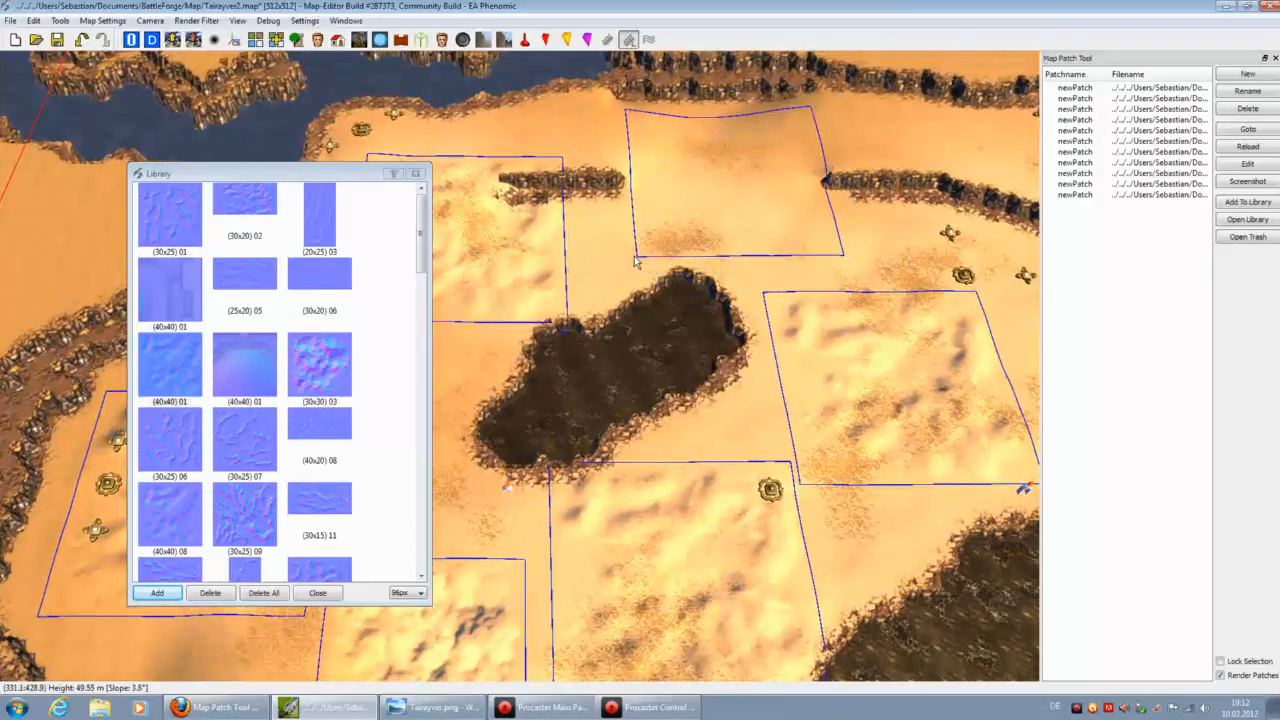
{"action": "left_click", "coordinate": [636, 266]}
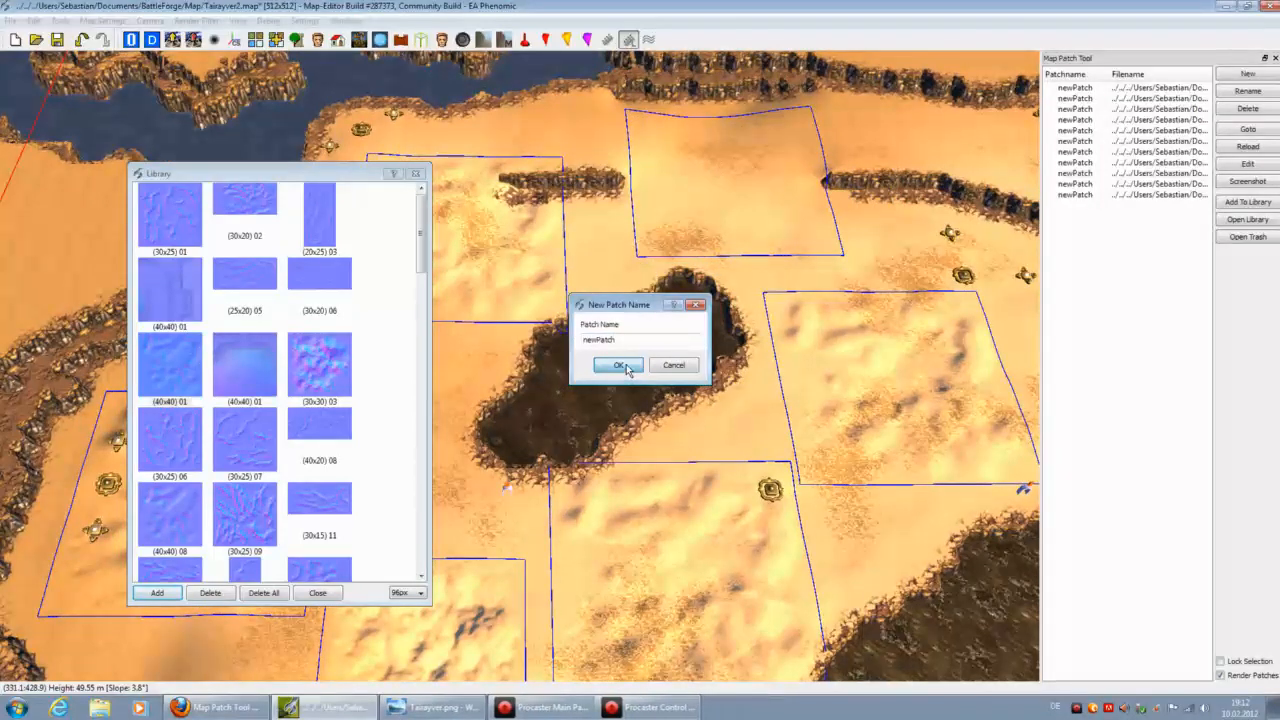
{"action": "left_click", "coordinate": [622, 365]}
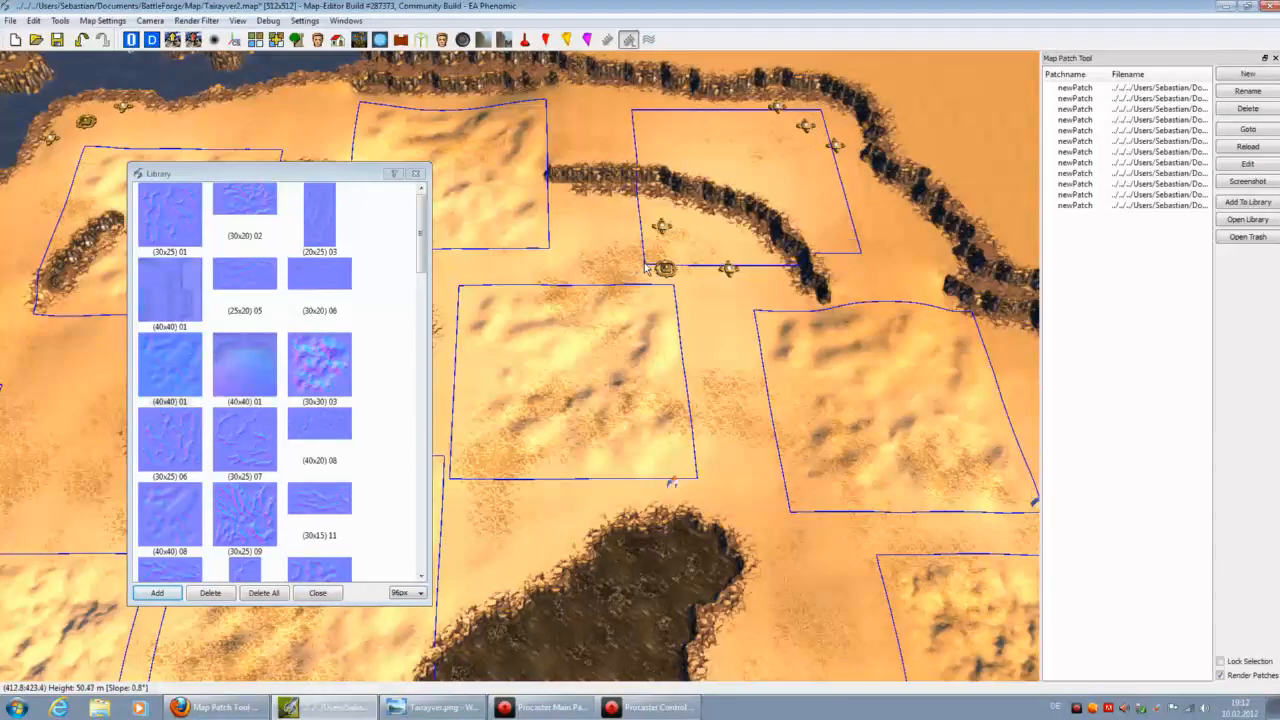
{"action": "left_click", "coordinate": [653, 296]}
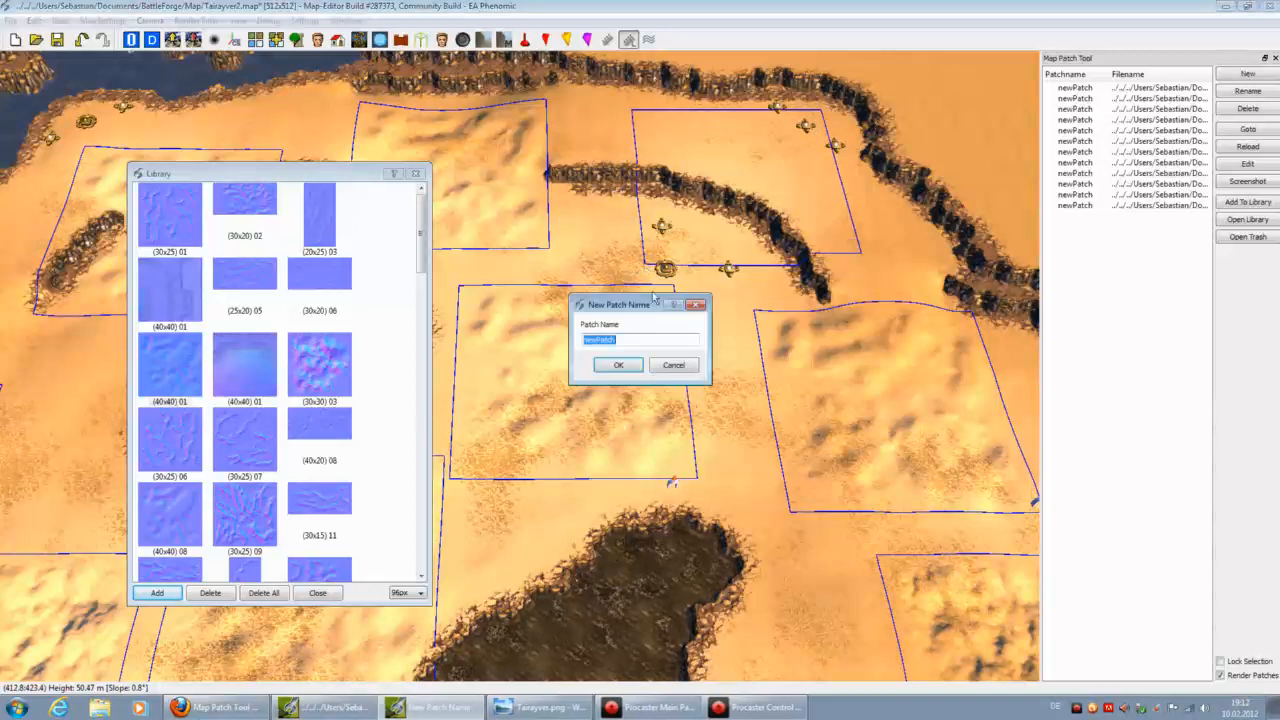
{"action": "left_click", "coordinate": [622, 366]}
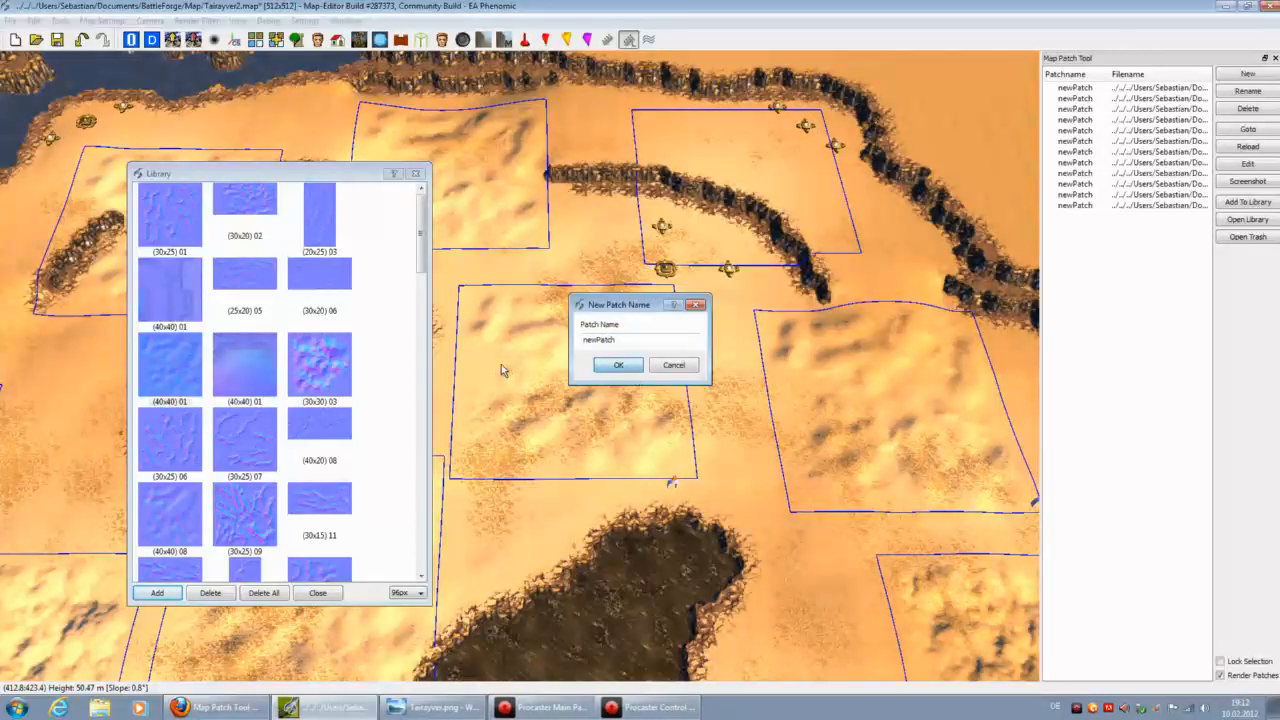
Step: Add a (30x30) 03 patch to the sand on the western side of the northwestern dark pit, named newPatch
{"action": "left_click", "coordinate": [320, 376]}
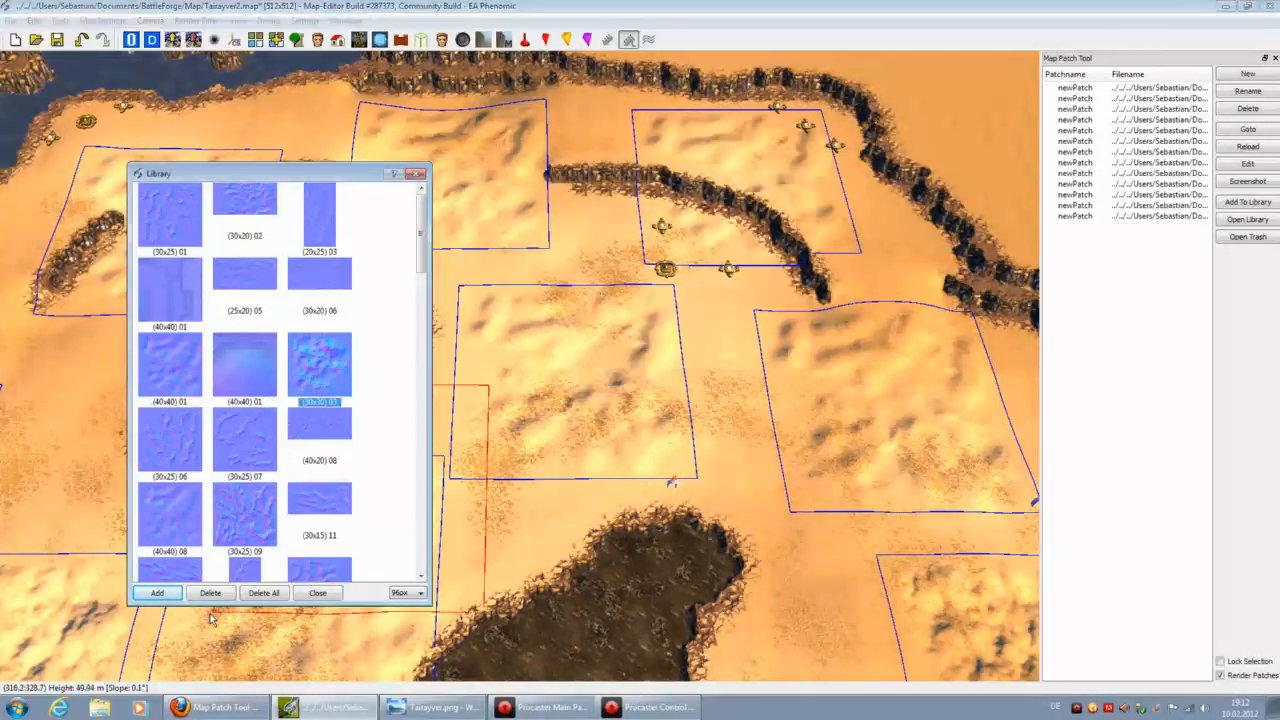
{"action": "left_click", "coordinate": [543, 494]}
{"action": "key", "text": "Down"}
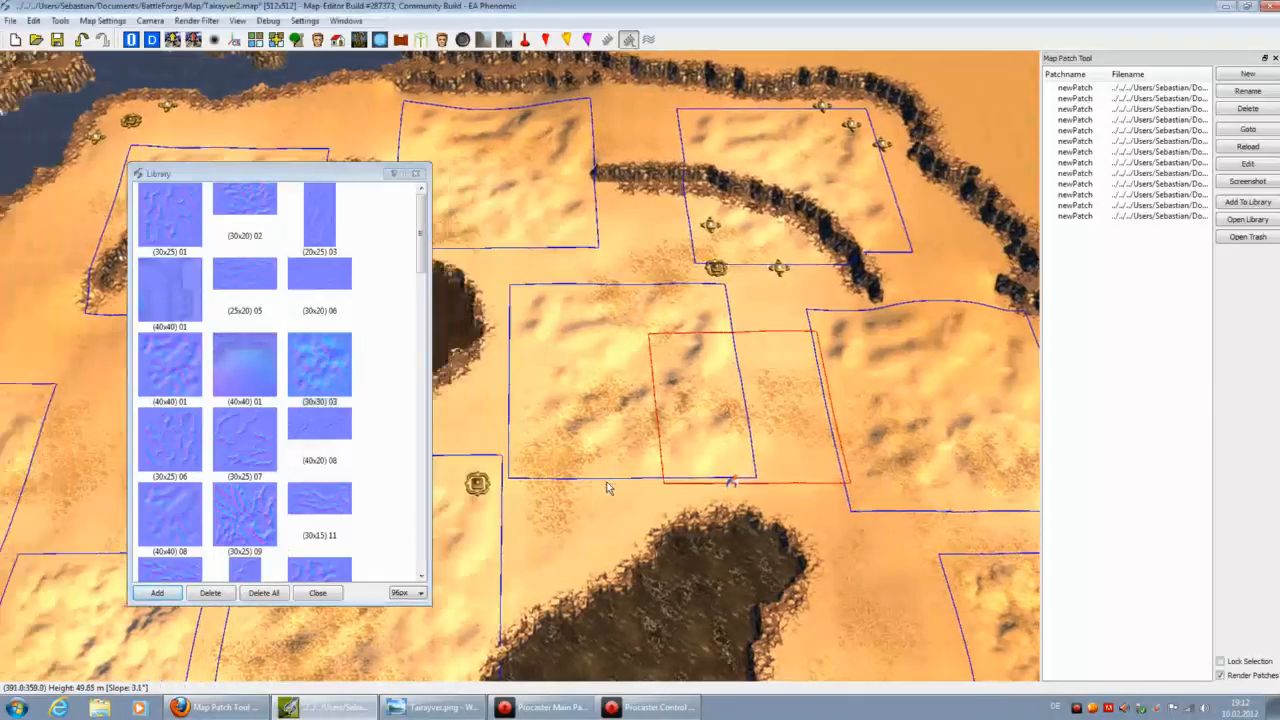
{"action": "key", "text": "Left"}
{"action": "left_click", "coordinate": [556, 524]}
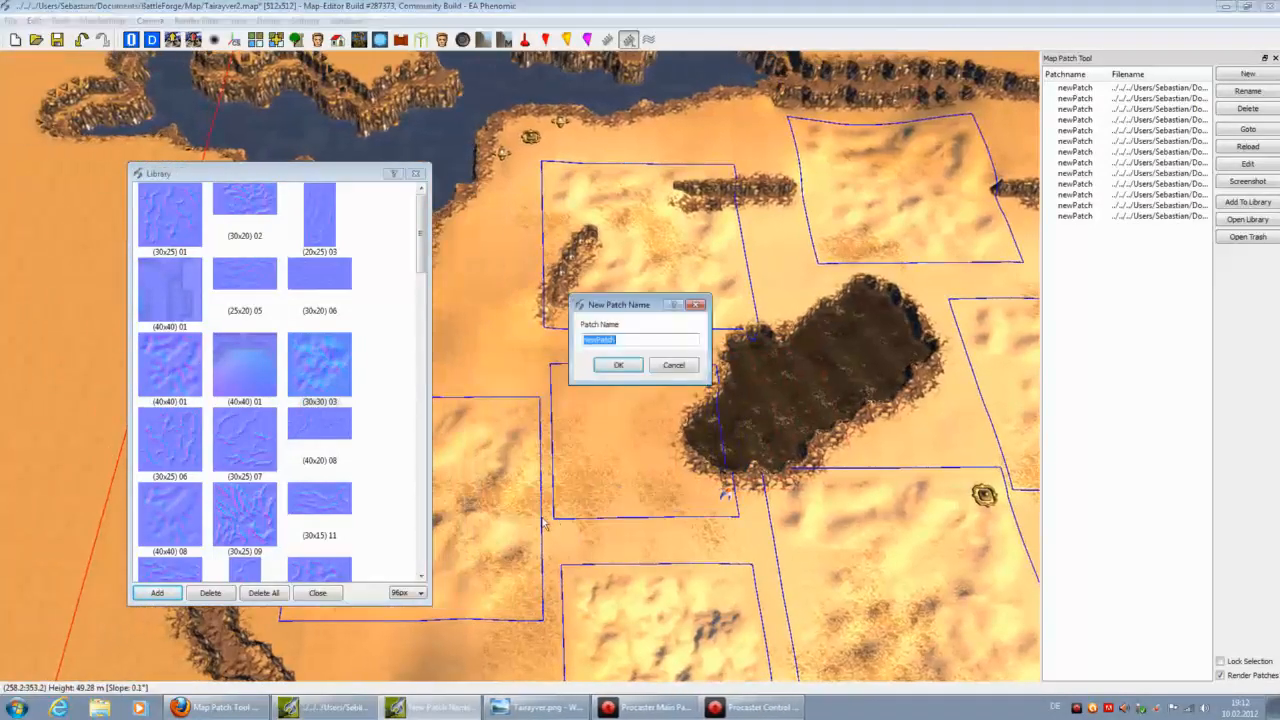
{"action": "left_click", "coordinate": [612, 368]}
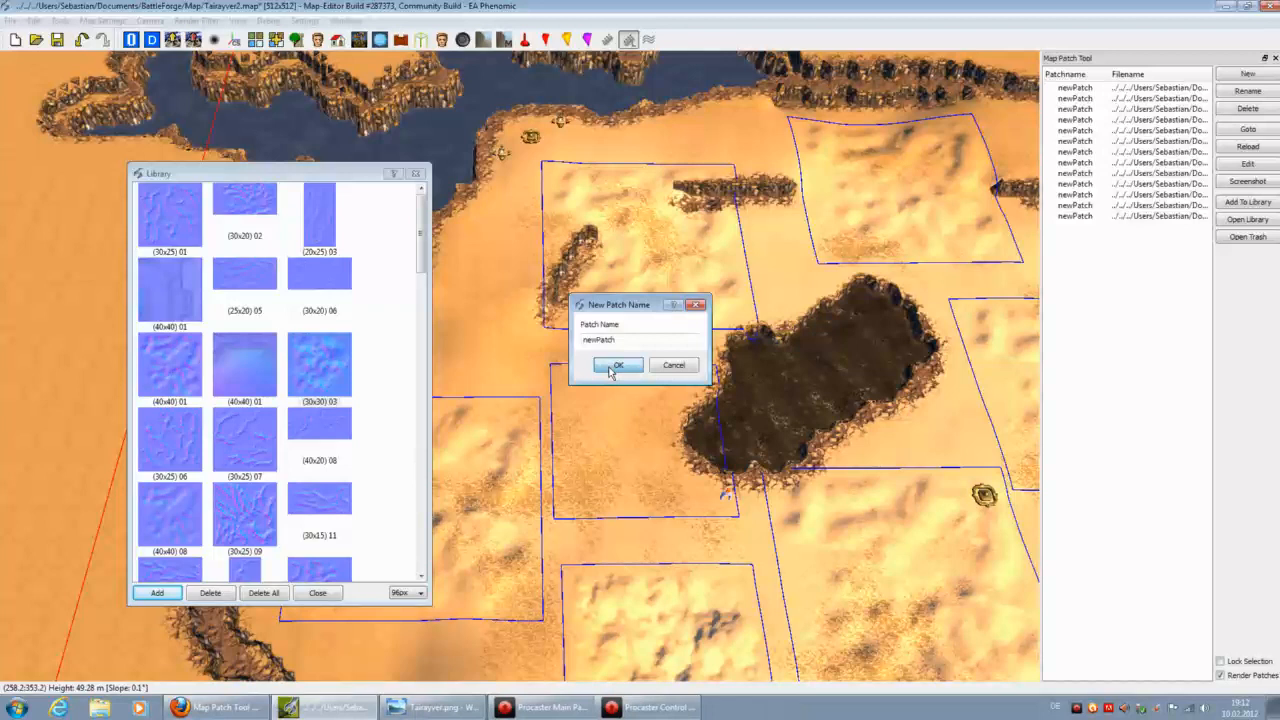
Step: Add a (30x30) 03 patch named newPatch to the sand between the northwestern cliff and the short slanted ridge
{"action": "key", "text": "Up"}
{"action": "key", "text": "Left"}
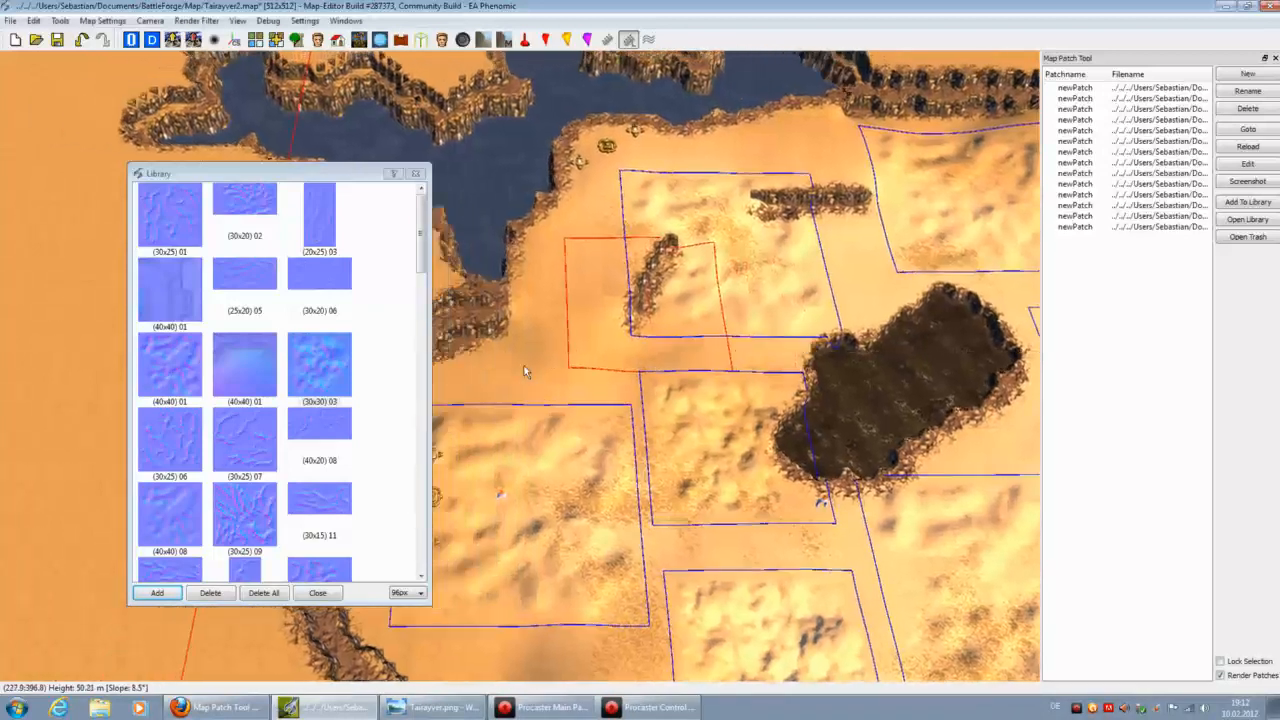
{"action": "left_click", "coordinate": [535, 380]}
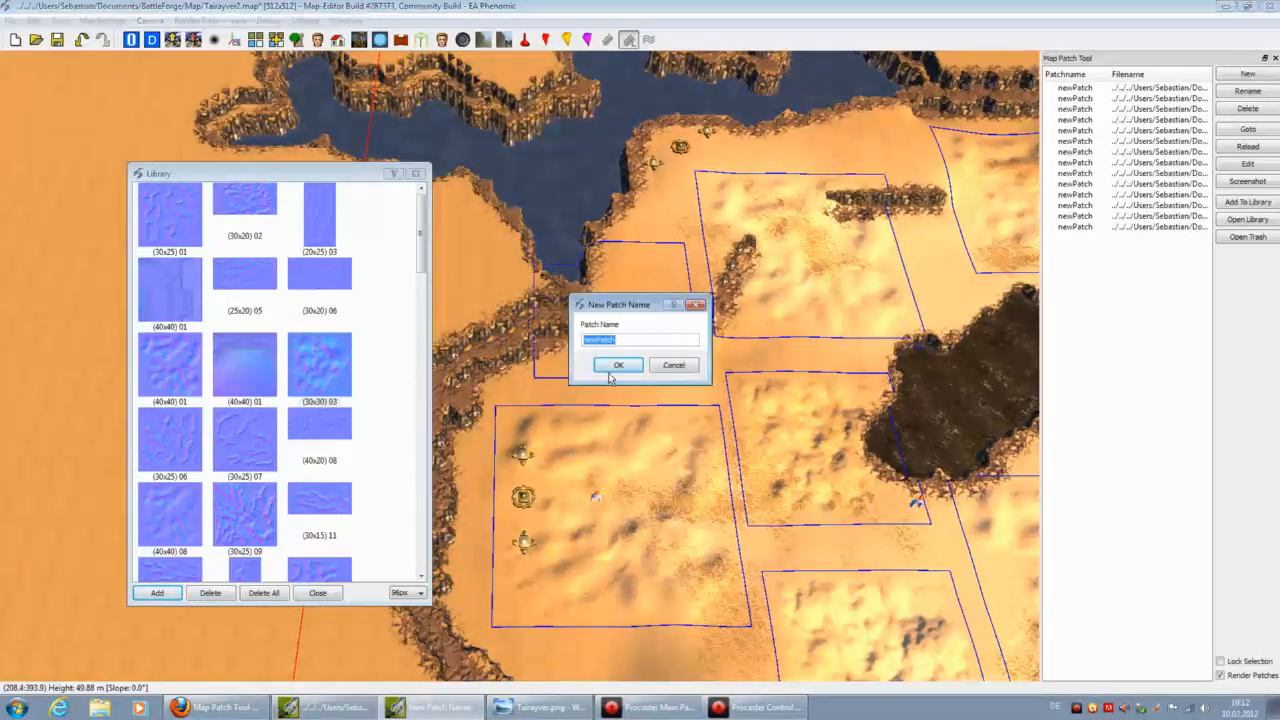
{"action": "left_click", "coordinate": [609, 370]}
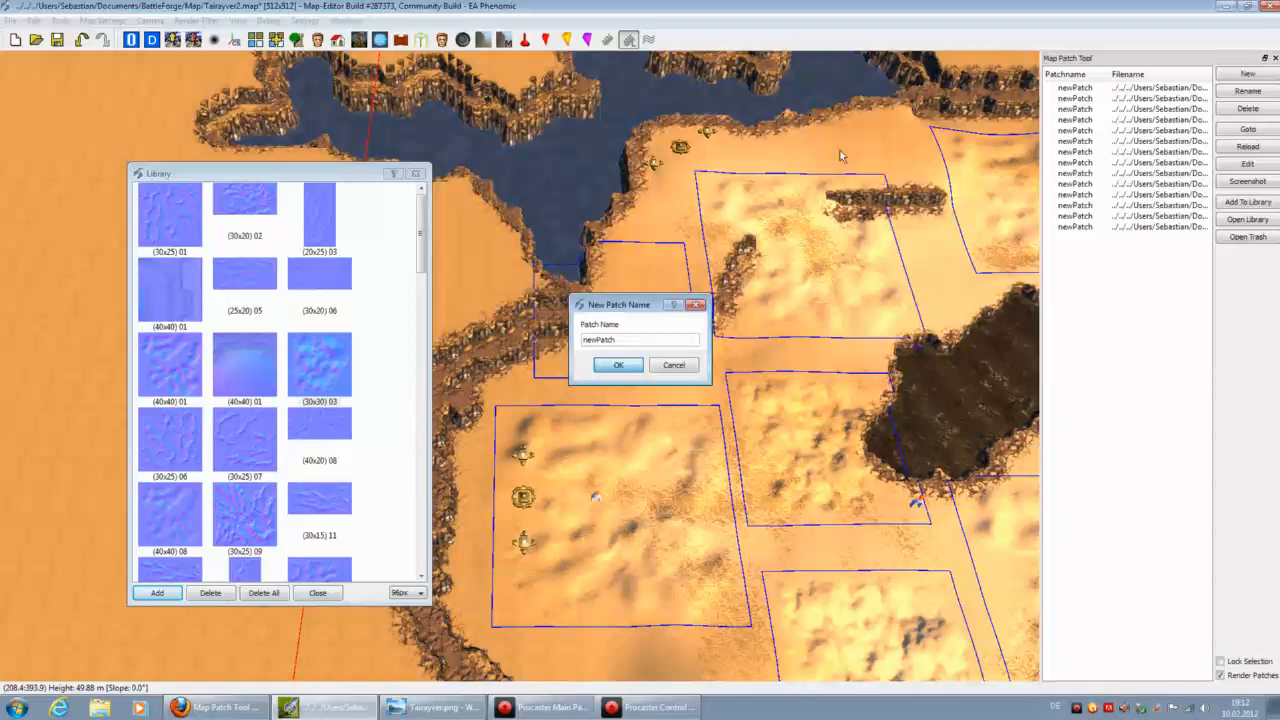
Step: Add two (30x30) 03 patches named newPatch, one above the short northern ridge and one around the northwestern corner monuments
{"action": "left_click", "coordinate": [791, 171]}
{"action": "key", "text": "Return"}
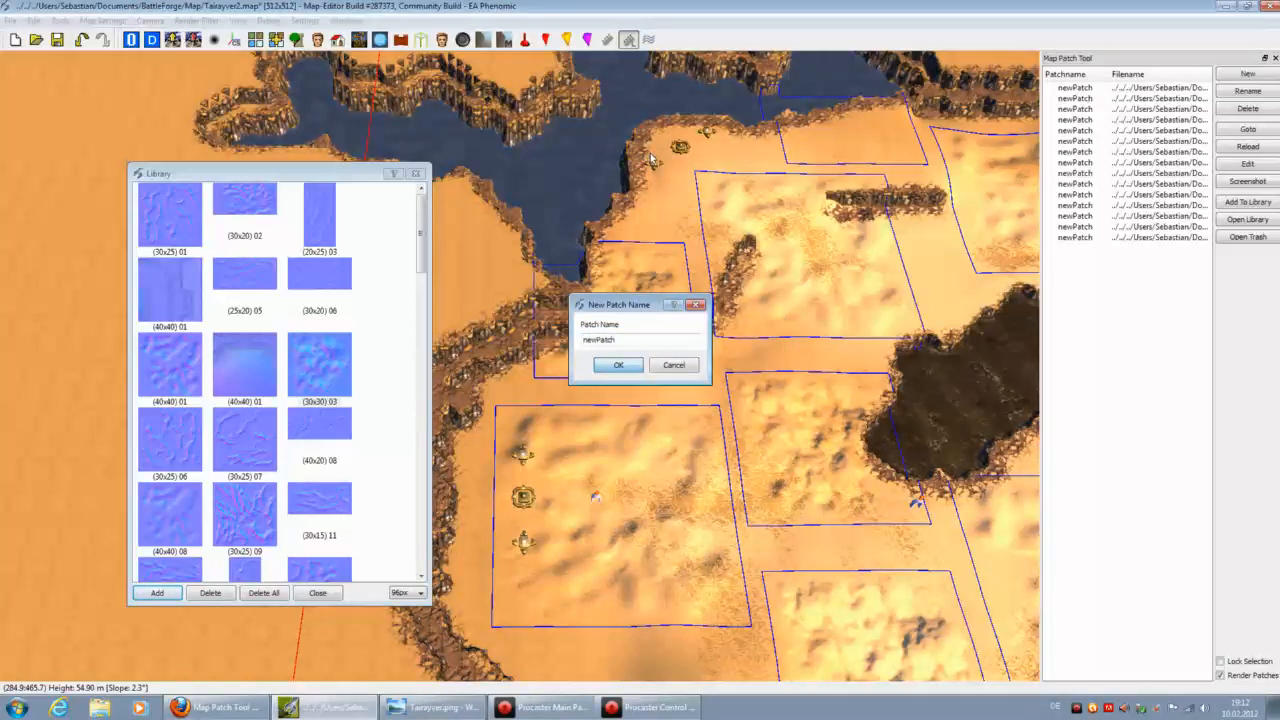
{"action": "left_click", "coordinate": [594, 190]}
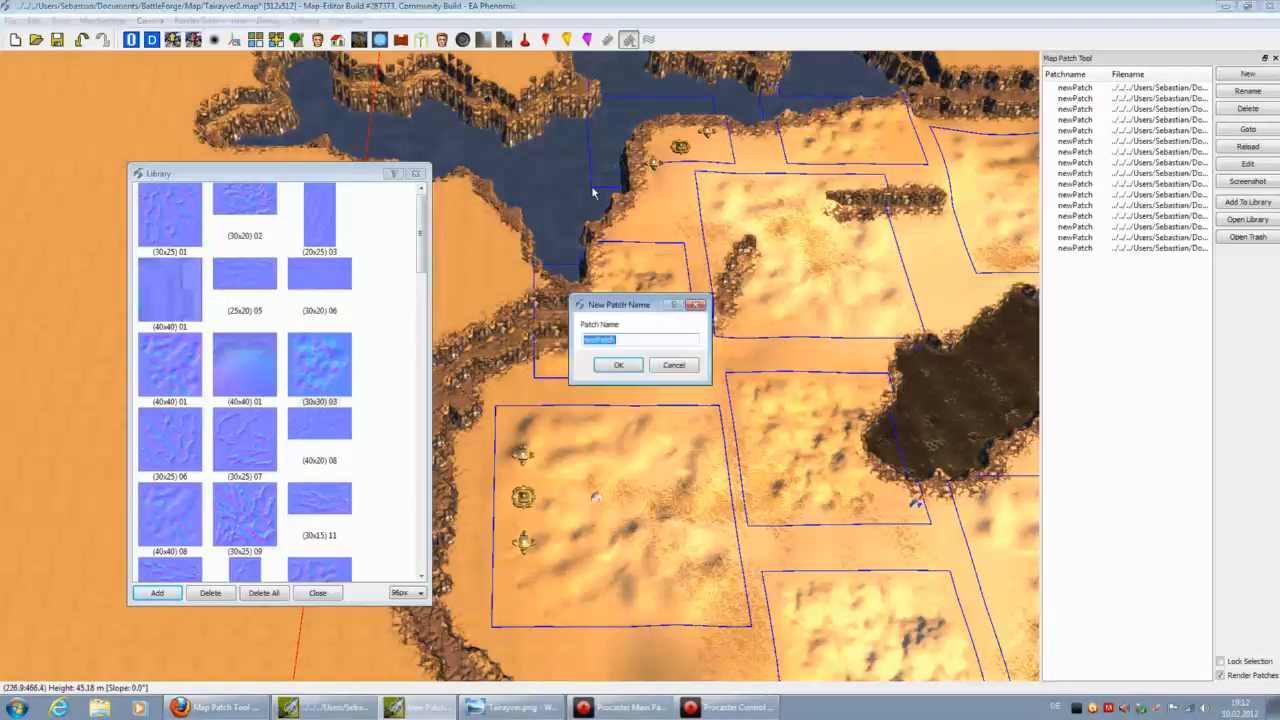
{"action": "left_click", "coordinate": [617, 366]}
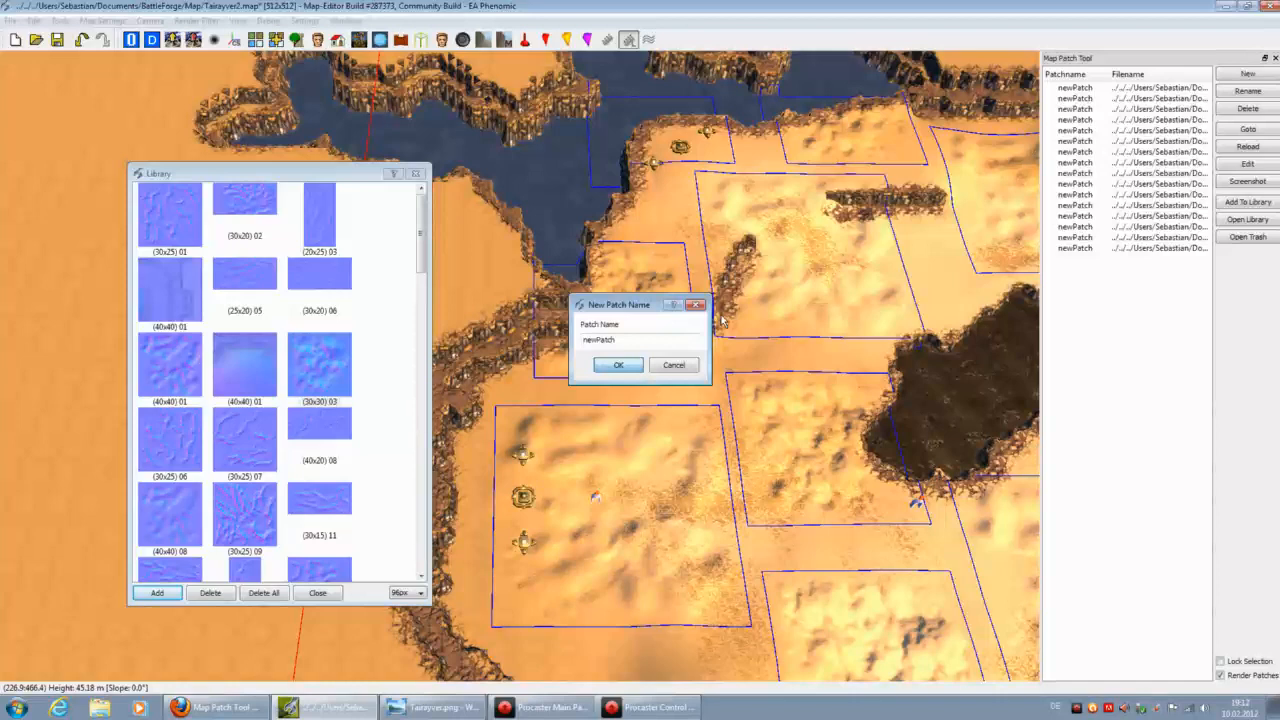
Step: Add two (30x30) 03 patches named newPatch, one on the southeastern sand north of the corner monuments and one along the southern shore
{"action": "key", "text": "Right"}
{"action": "key", "text": "Down"}
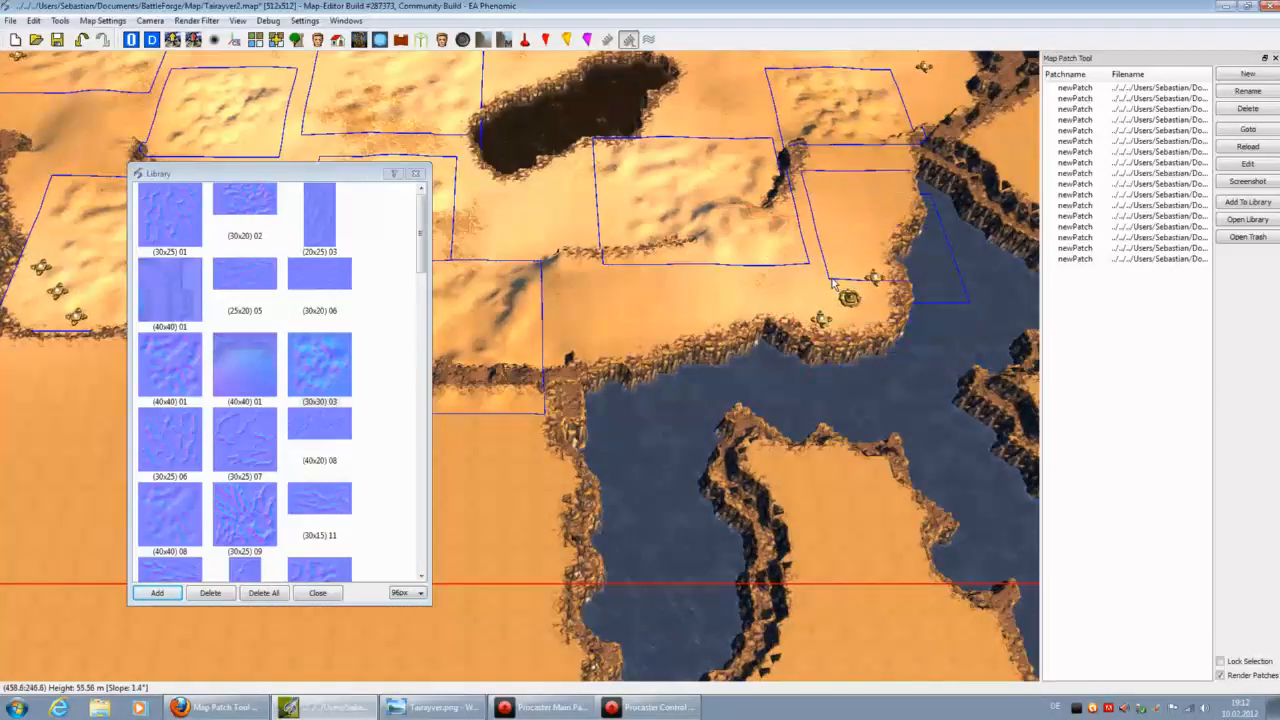
{"action": "left_click", "coordinate": [646, 370]}
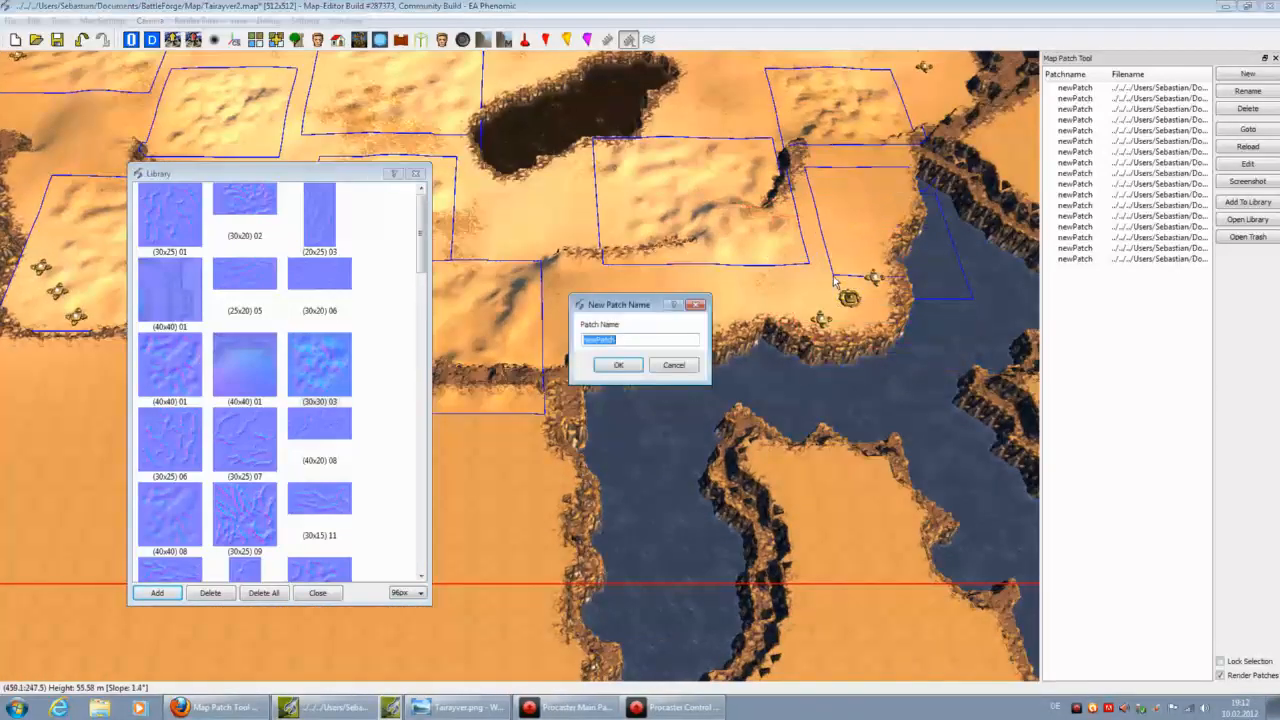
{"action": "left_click", "coordinate": [640, 367]}
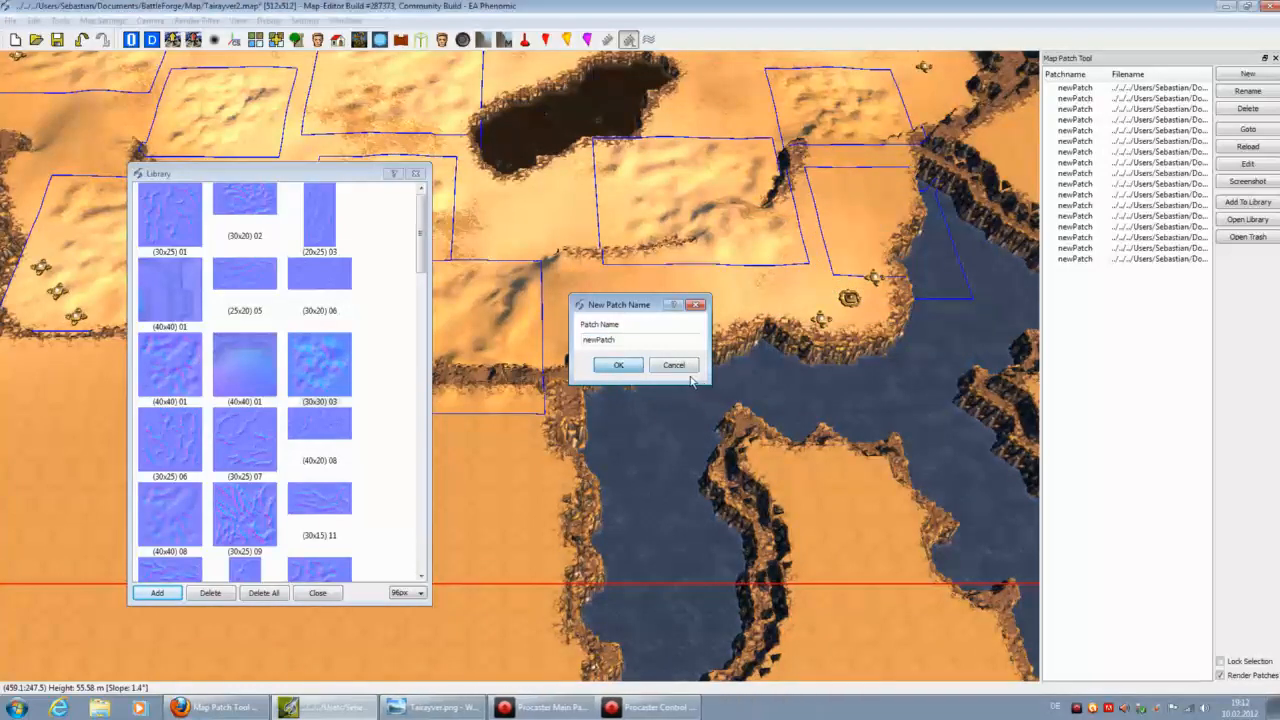
{"action": "left_click", "coordinate": [605, 434]}
{"action": "left_click", "coordinate": [618, 366]}
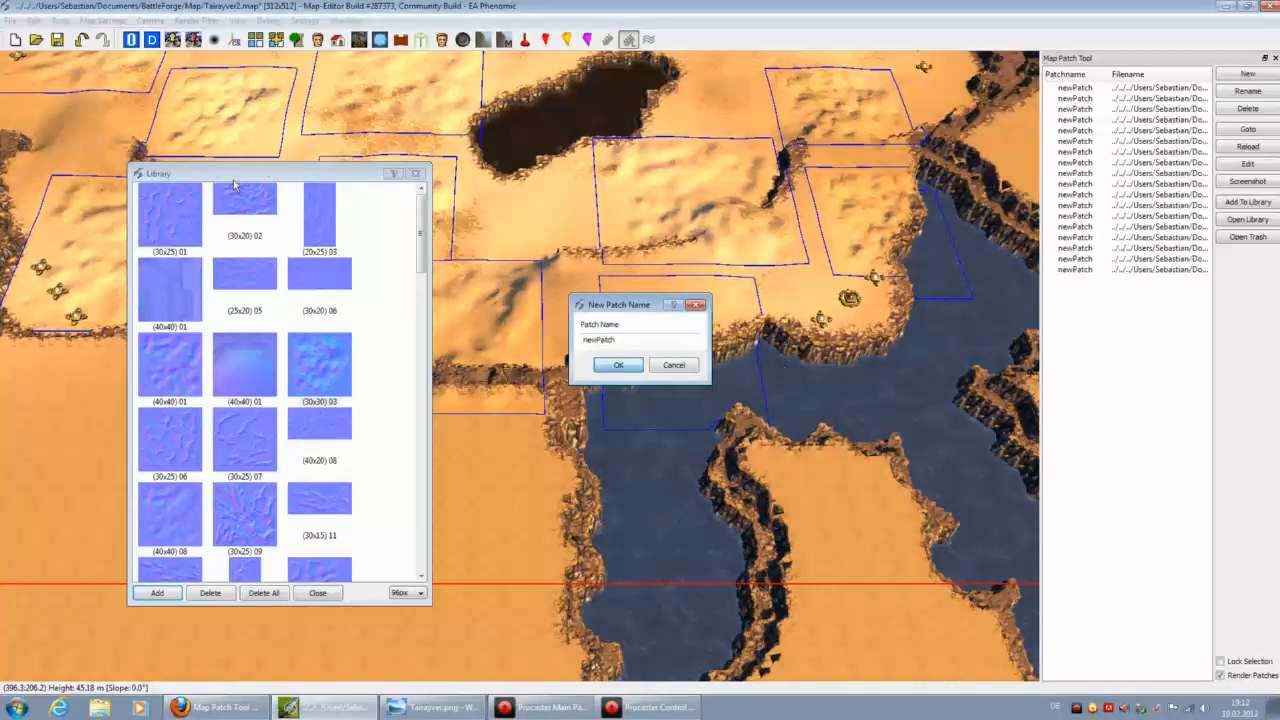
Step: Shift the southeastern (30x30) patch south toward the corner monuments, then return it to its original place and deselect it
{"action": "left_click", "coordinate": [131, 39]}
{"action": "left_click_drag", "start_coordinate": [862, 225], "coordinate": [870, 277]}
{"action": "left_click_drag", "start_coordinate": [888, 390], "coordinate": [892, 232]}
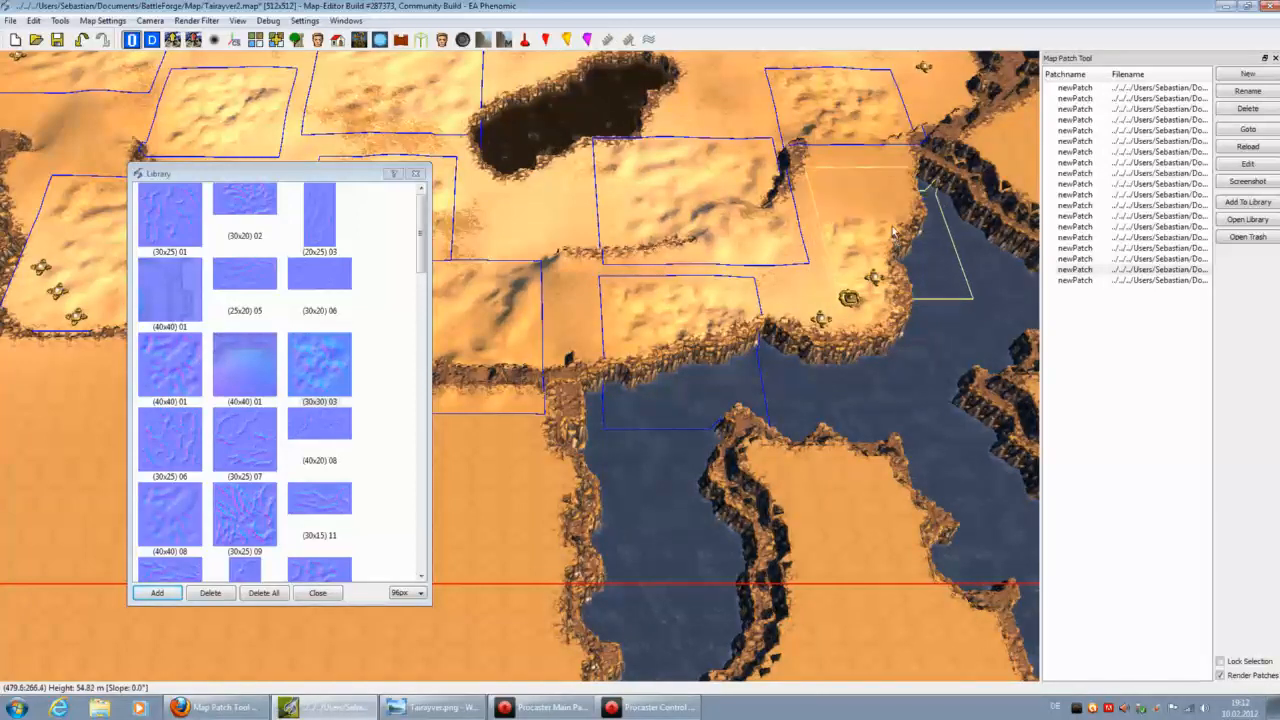
{"action": "left_click", "coordinate": [913, 393]}
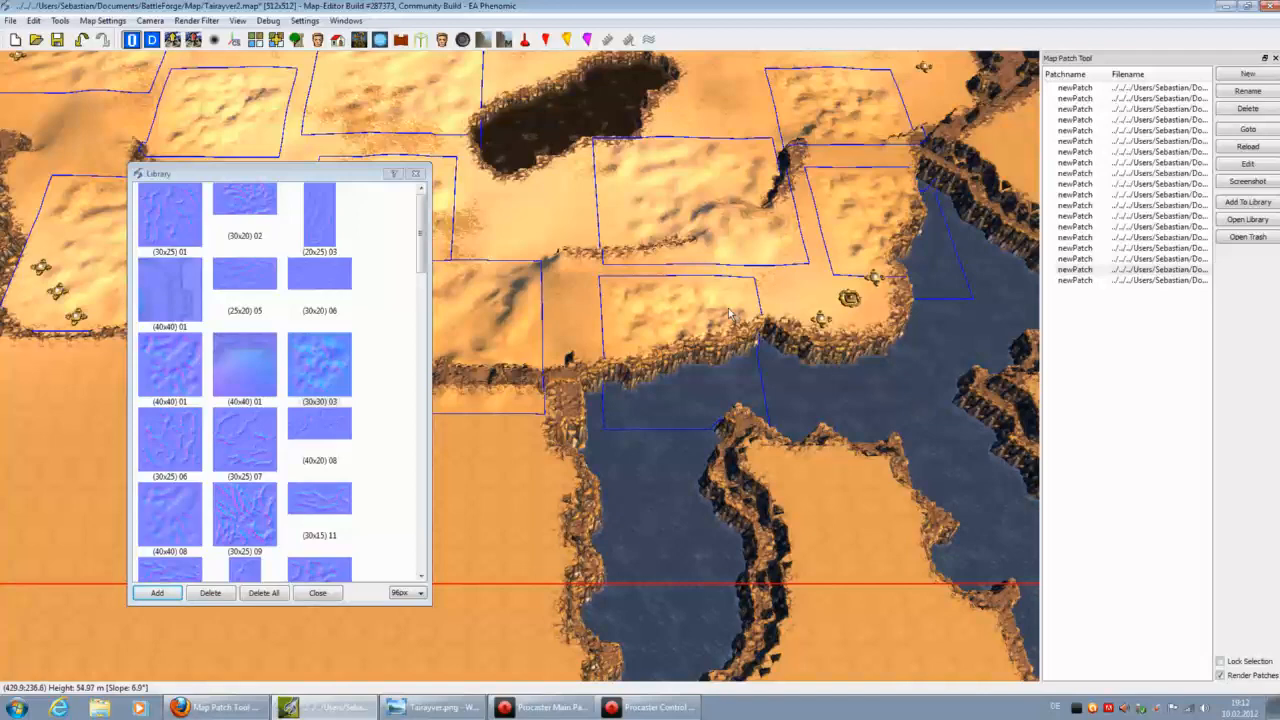
Step: Turn off the rendering of patch outlines on the map and close the patch library
{"action": "key", "text": "Left"}
{"action": "key", "text": "Up"}
{"action": "key", "text": "Up"}
{"action": "key", "text": "Left"}
{"action": "key", "text": "Right"}
{"action": "left_click", "coordinate": [1220, 676]}
{"action": "left_click", "coordinate": [416, 174]}
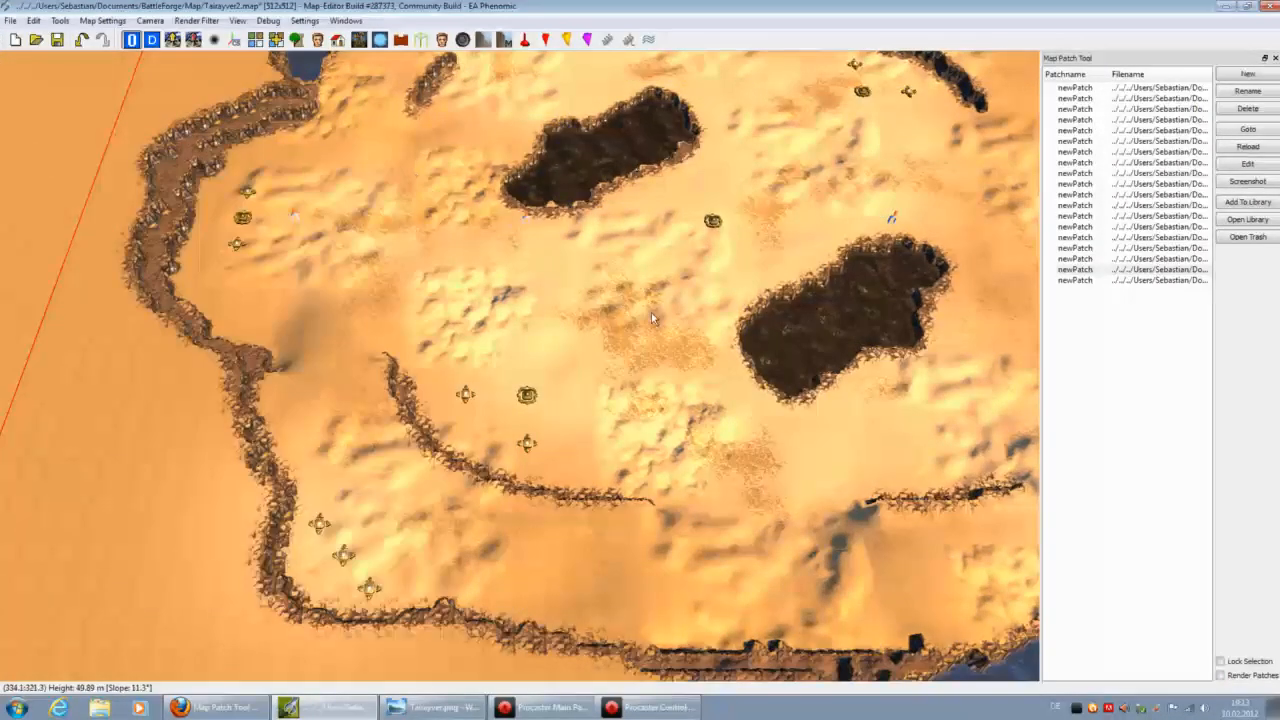
Step: Save the Tairayver2 map with its added patches
{"action": "key", "text": "Right"}
{"action": "key", "text": "Up"}
{"action": "scroll", "coordinate": [654, 366], "scroll_direction": "down", "scroll_amount": 2}
{"action": "key", "text": "Down"}
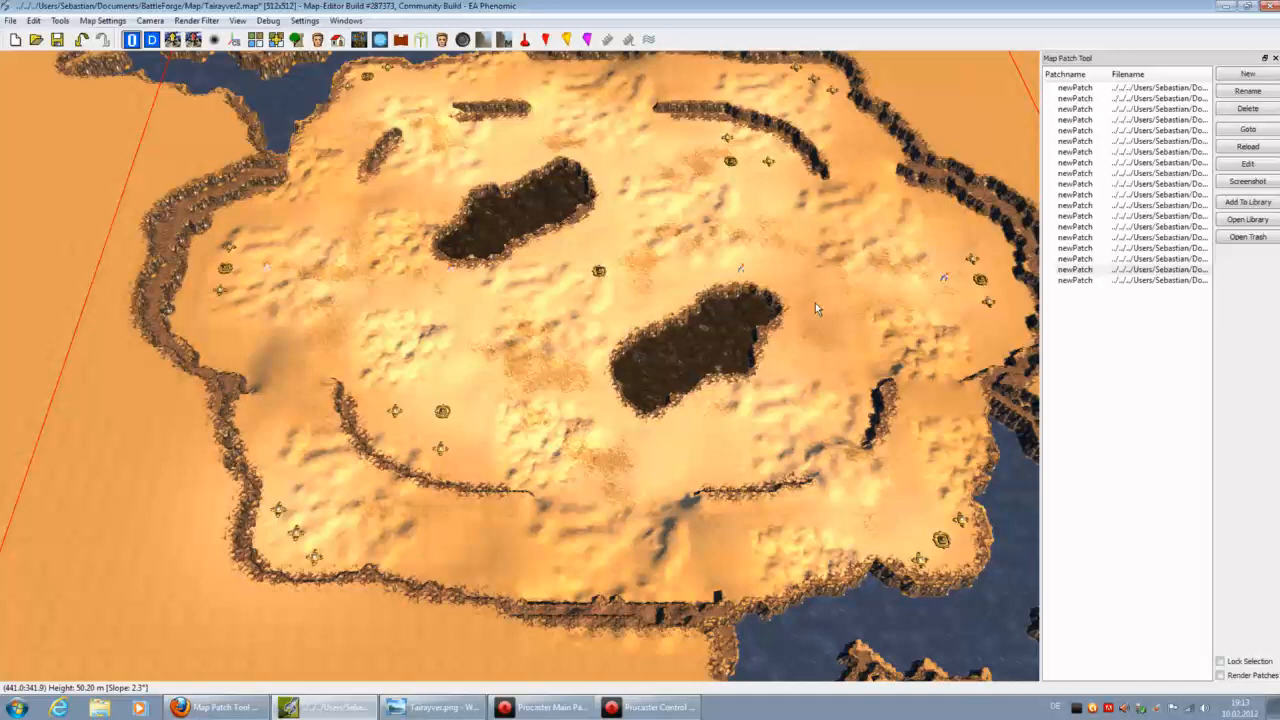
{"action": "left_click", "coordinate": [57, 41]}
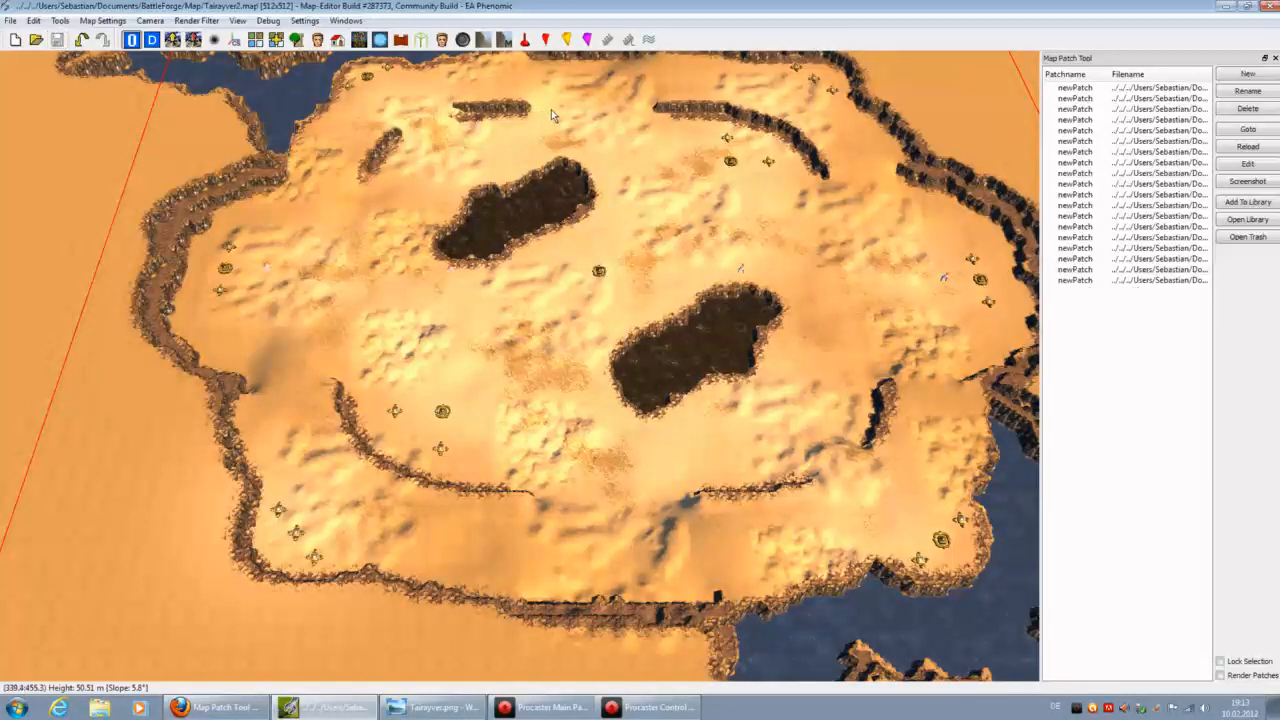
Step: Inspect the patched terrain and widen the Map Patch Tool list to show the patches' full file paths
{"action": "scroll", "coordinate": [556, 109], "scroll_direction": "up", "scroll_amount": 2}
{"action": "scroll", "coordinate": [806, 305], "scroll_direction": "up", "scroll_amount": 3}
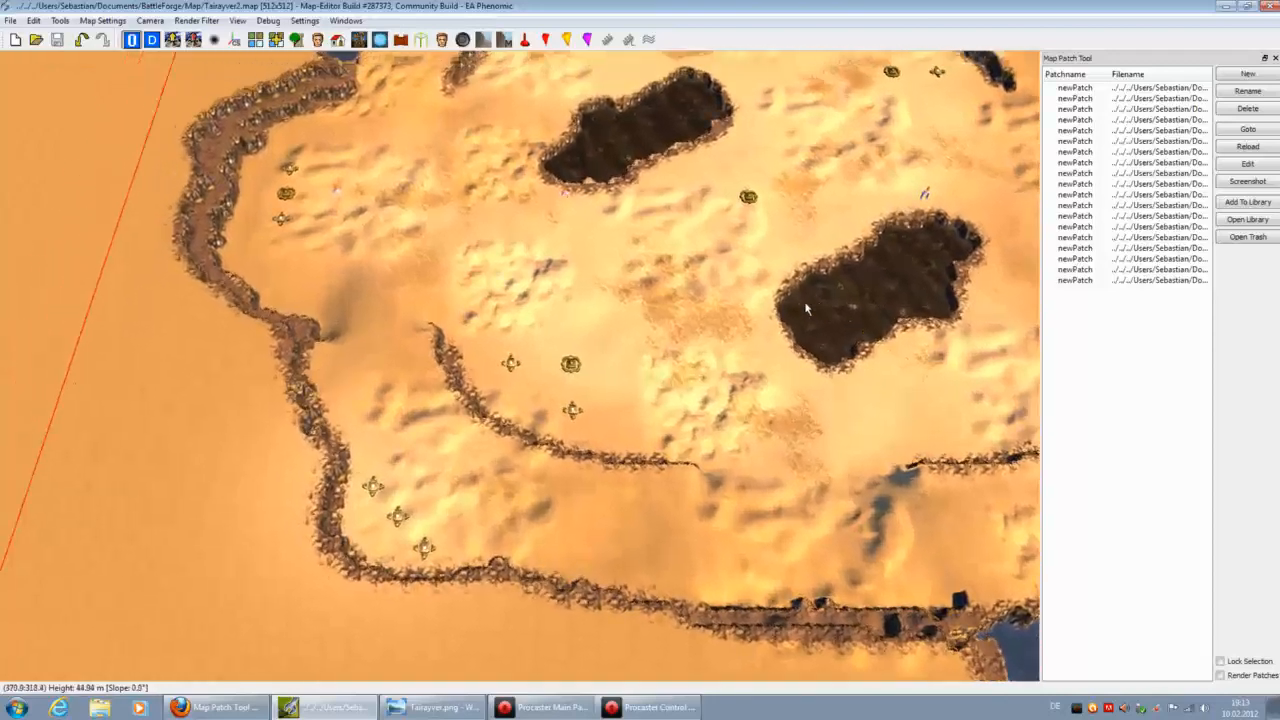
{"action": "key", "text": "Right"}
{"action": "key", "text": "Down"}
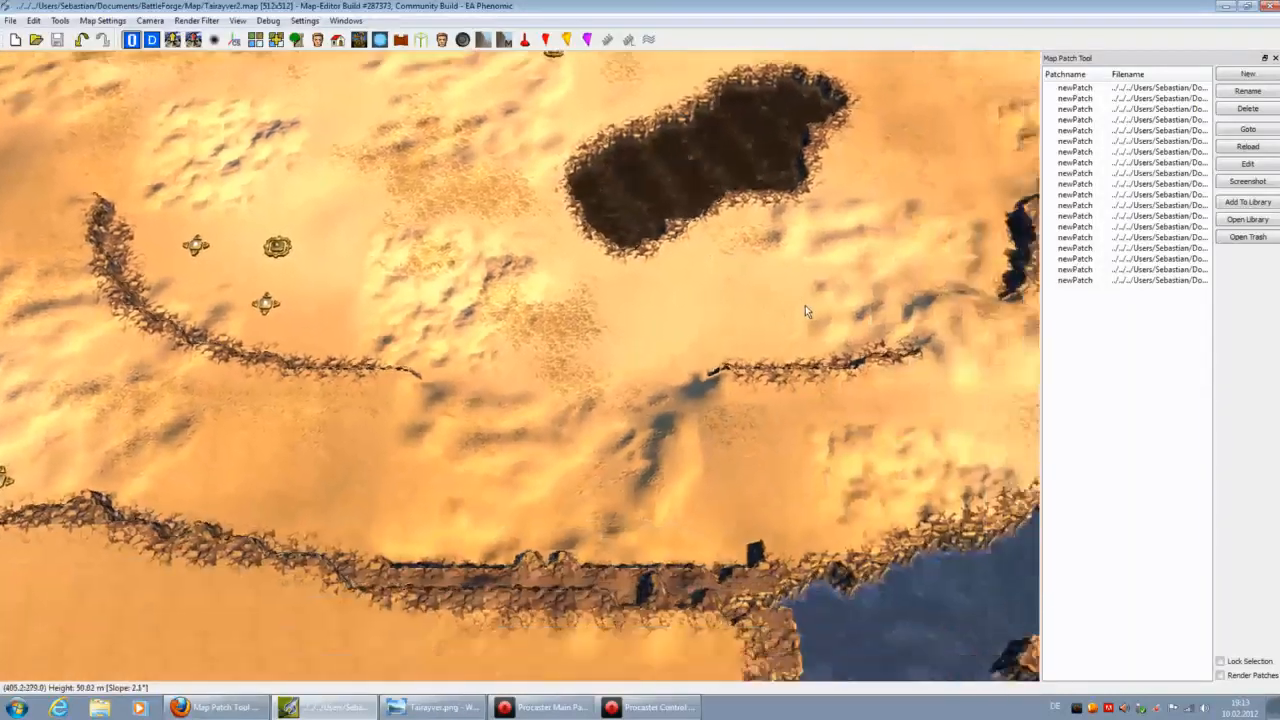
{"action": "key", "text": "Up"}
{"action": "left_click_drag", "start_coordinate": [1042, 228], "coordinate": [660, 217]}
{"action": "scroll", "coordinate": [999, 117], "scroll_direction": "down", "scroll_amount": 2}
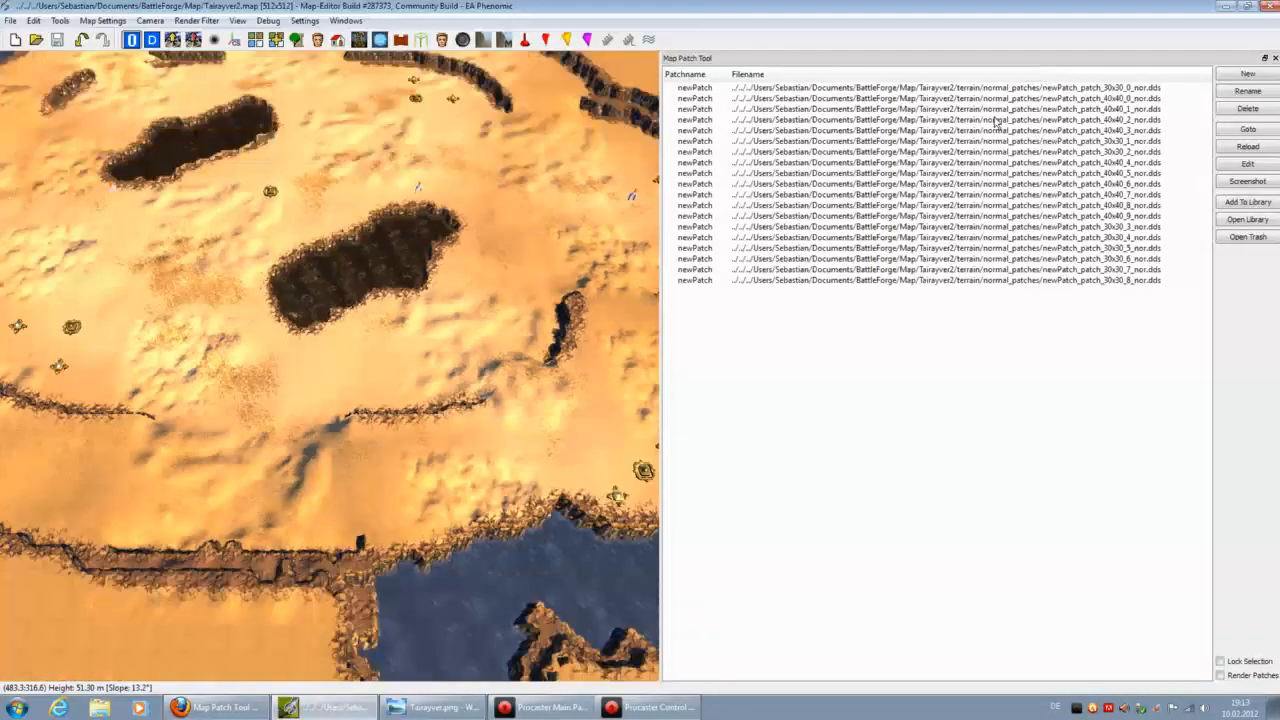
{"action": "left_click", "coordinate": [1006, 344]}
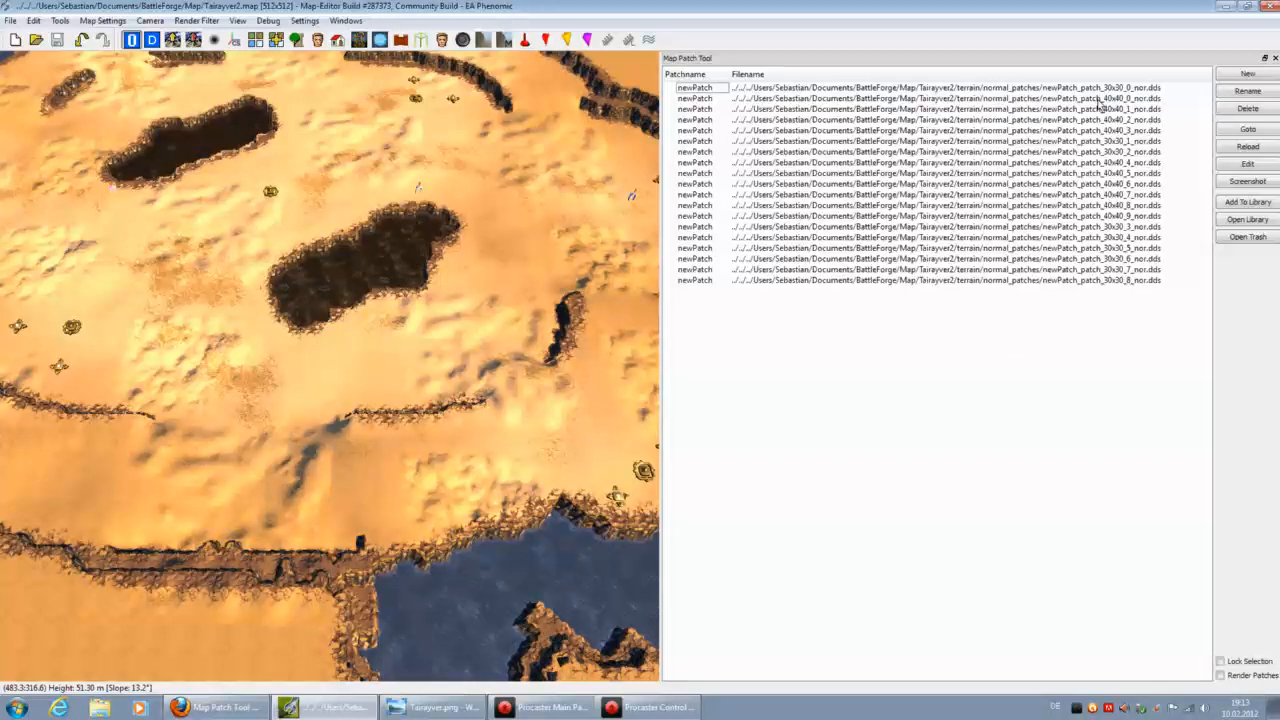
{"action": "middle_click_drag", "start_coordinate": [591, 270], "coordinate": [412, 289]}
{"action": "middle_click_drag", "start_coordinate": [548, 324], "coordinate": [600, 330]}
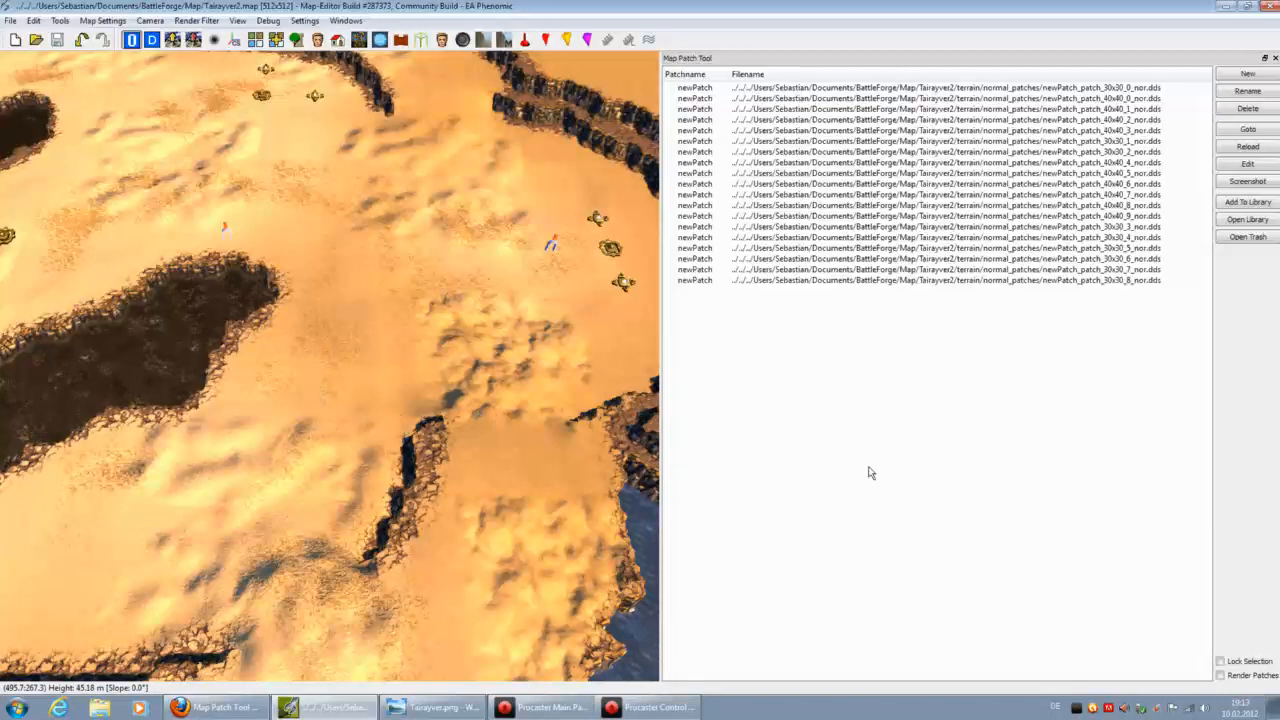
Step: Open the normal_patches folder under Dokumente, BattleForge, Map, Tairayver2, terrain in the file explorer
{"action": "left_click", "coordinate": [16, 707]}
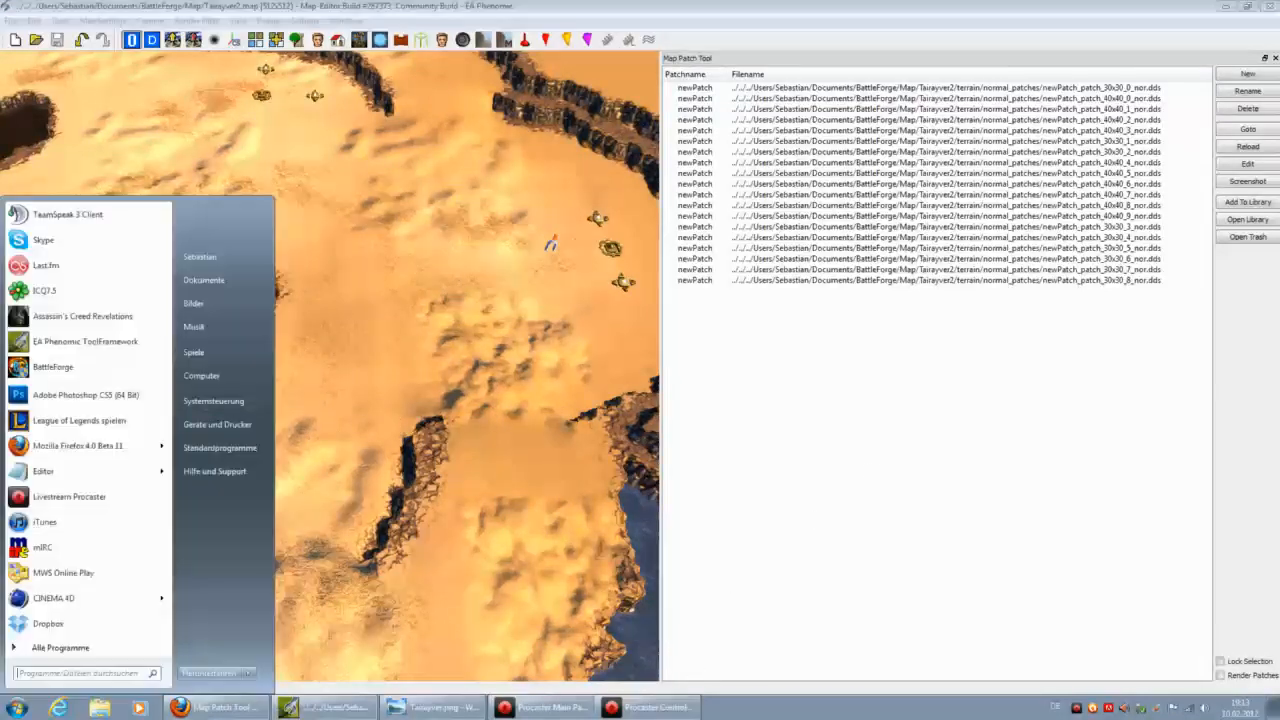
{"action": "left_click", "coordinate": [240, 289]}
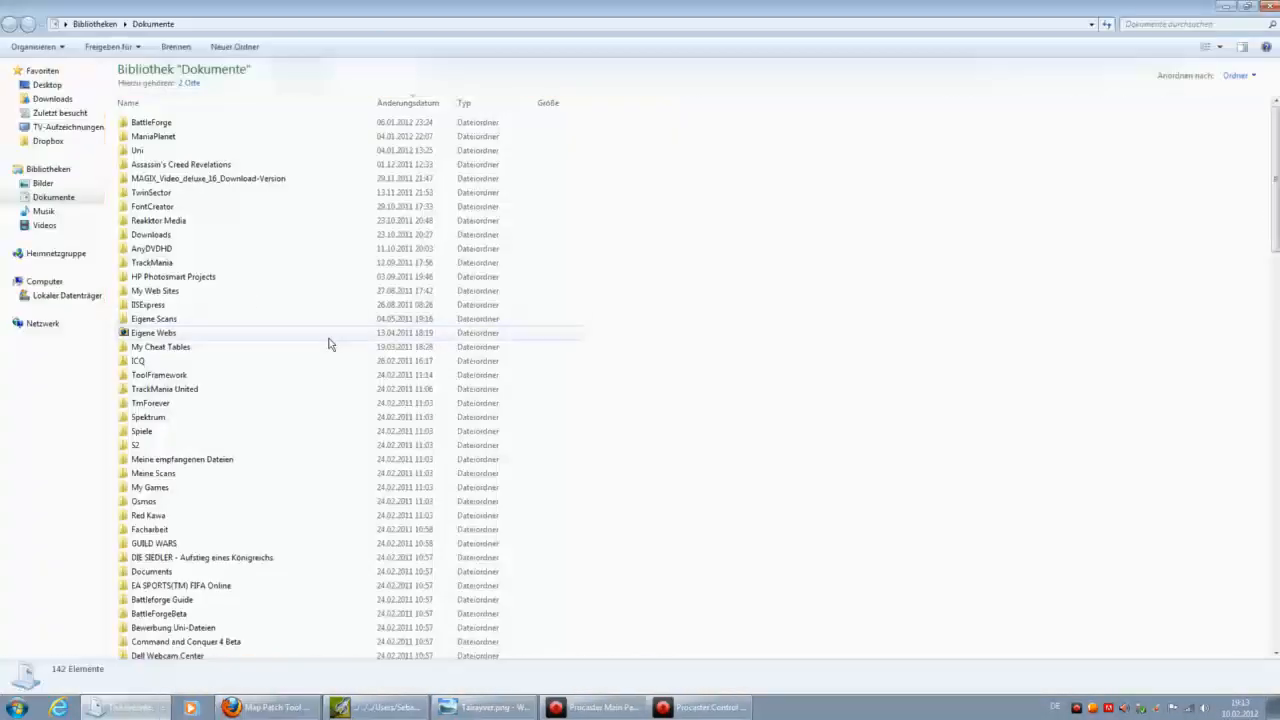
{"action": "double_click", "coordinate": [155, 124]}
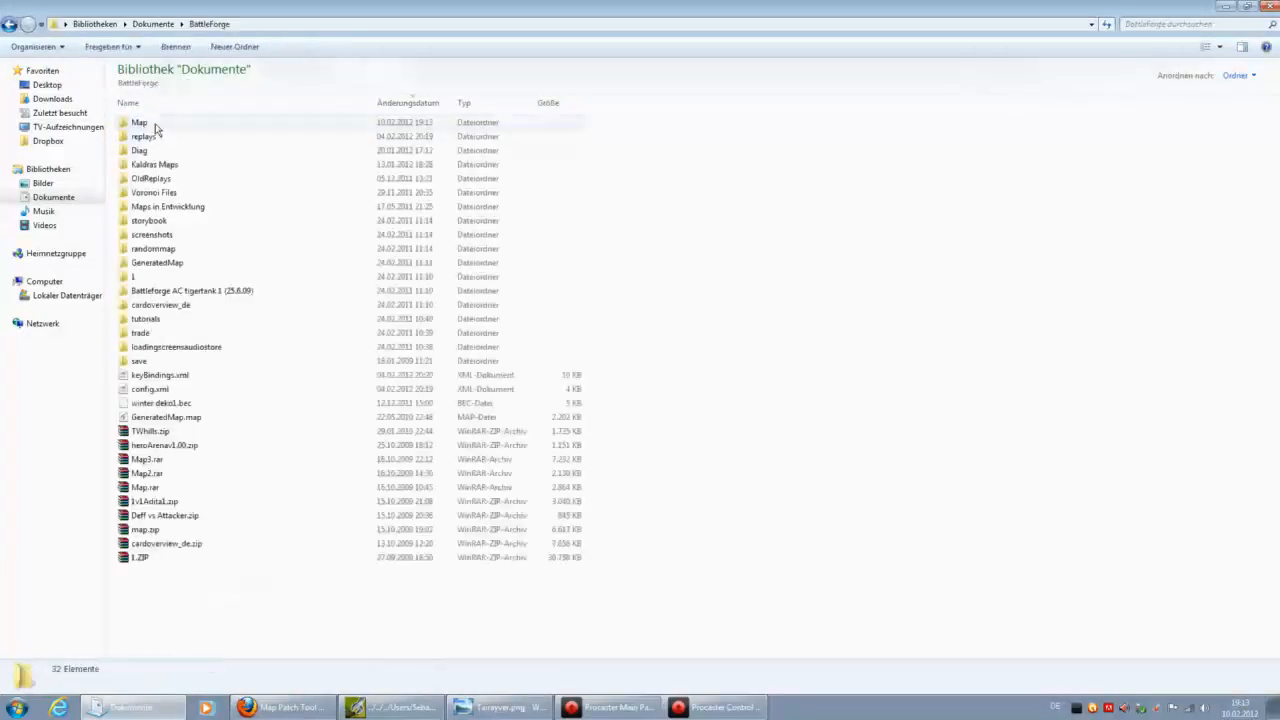
{"action": "double_click", "coordinate": [155, 124]}
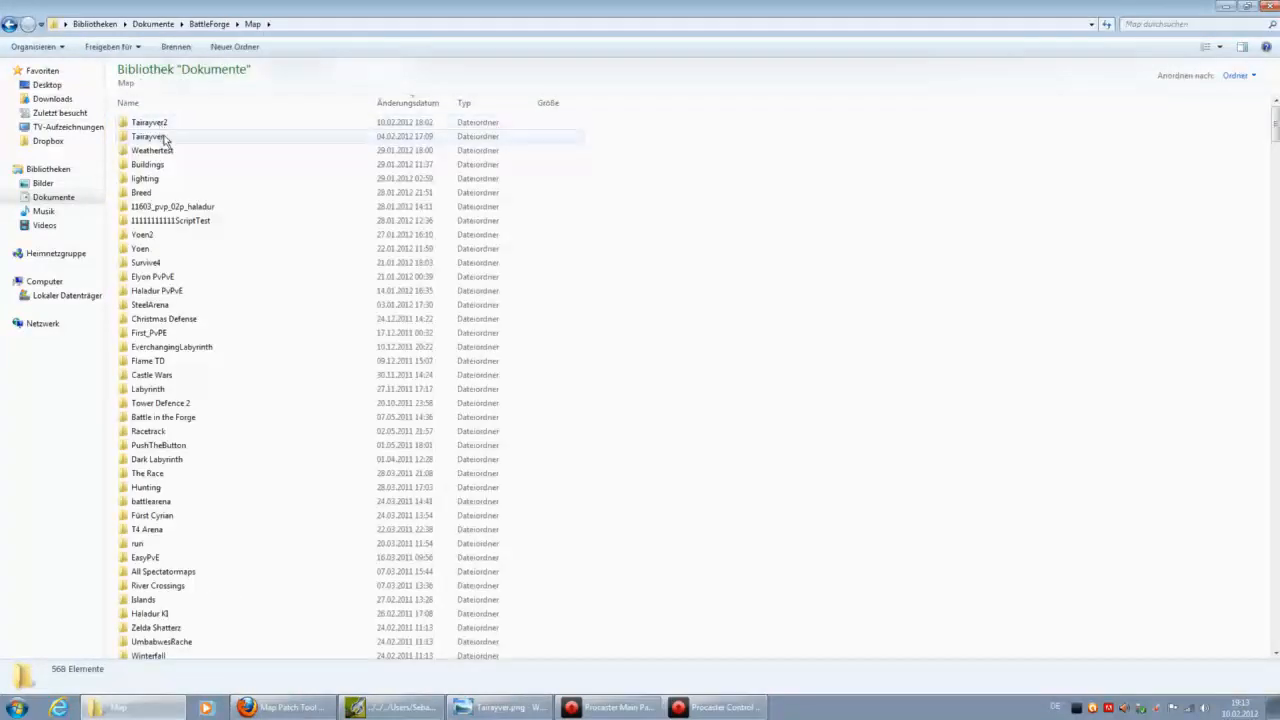
{"action": "double_click", "coordinate": [160, 137]}
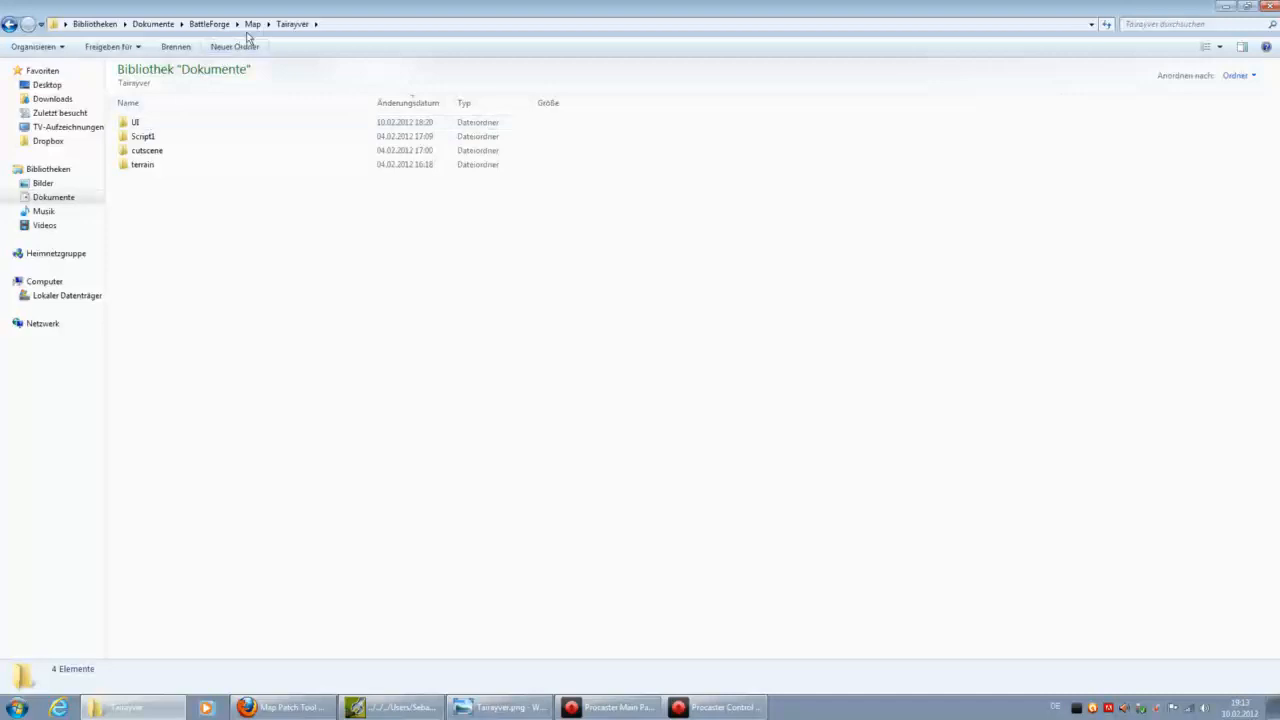
{"action": "left_click", "coordinate": [253, 24]}
{"action": "double_click", "coordinate": [143, 123]}
{"action": "double_click", "coordinate": [163, 126]}
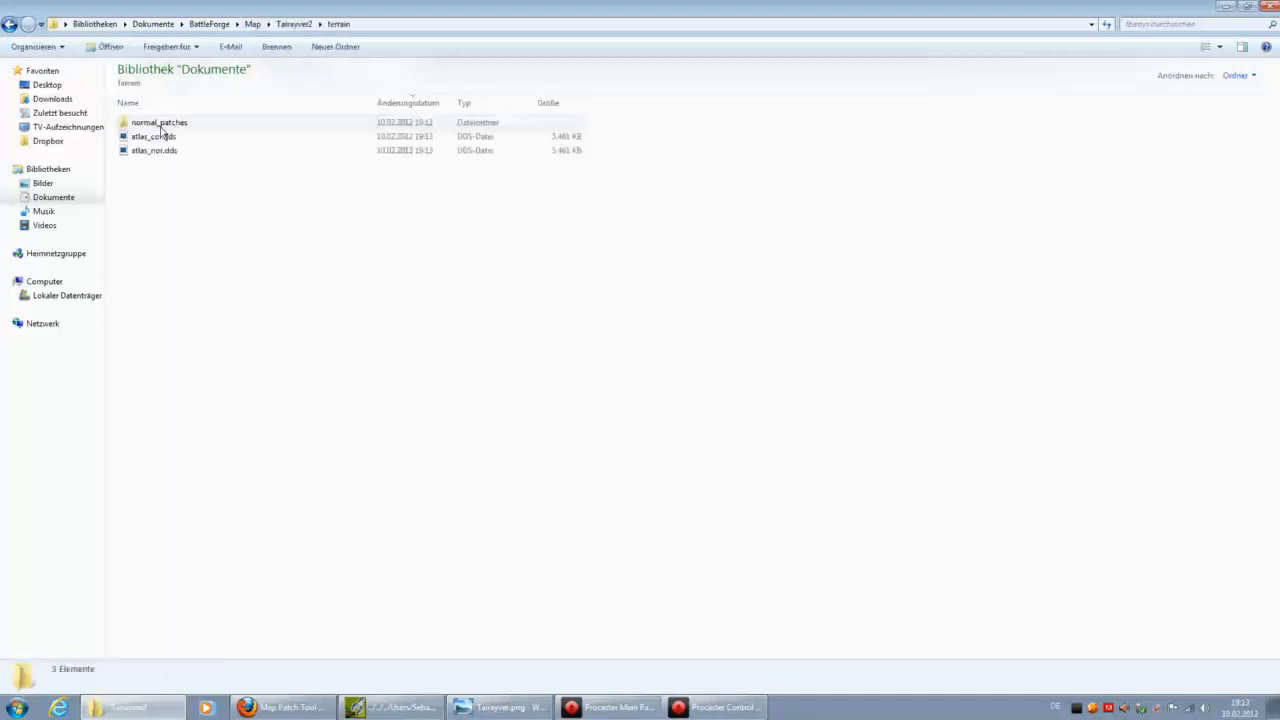
{"action": "double_click", "coordinate": [170, 124]}
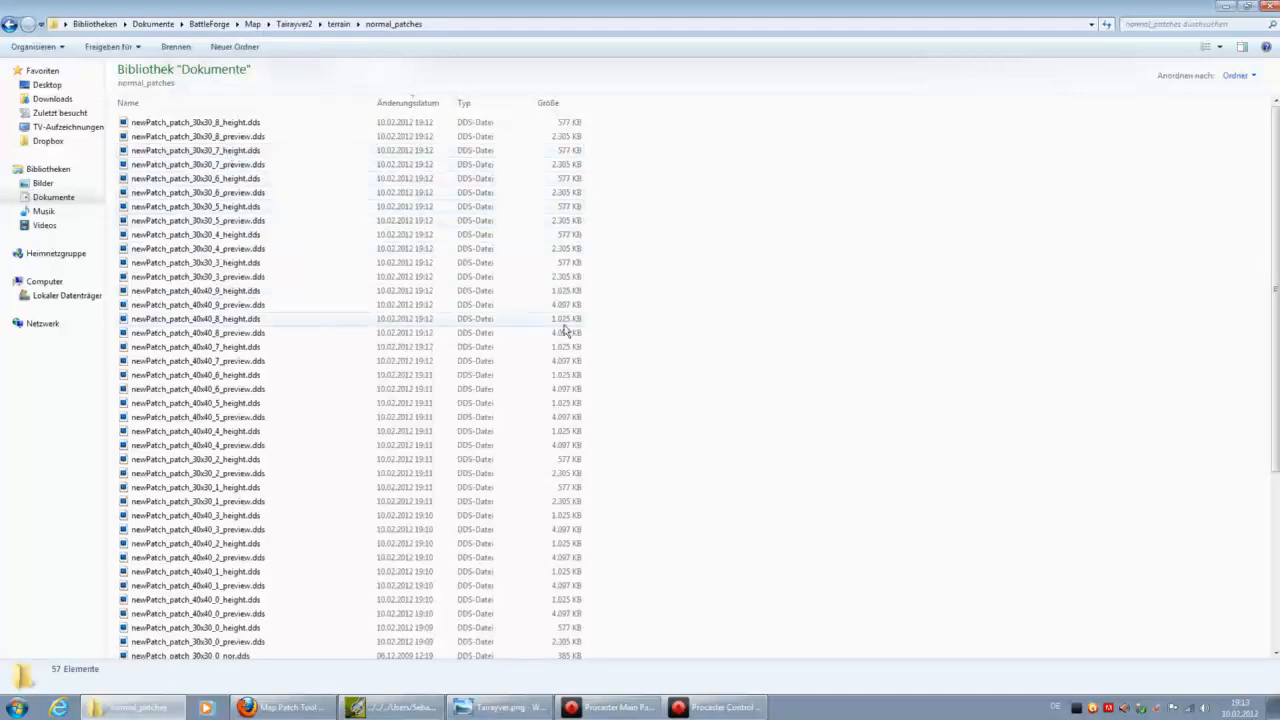
Step: Sort the patch files by size and delete all the preview DDS files of the 40x40 and 30x30 patches
{"action": "scroll", "coordinate": [608, 400], "scroll_direction": "up", "scroll_amount": 6}
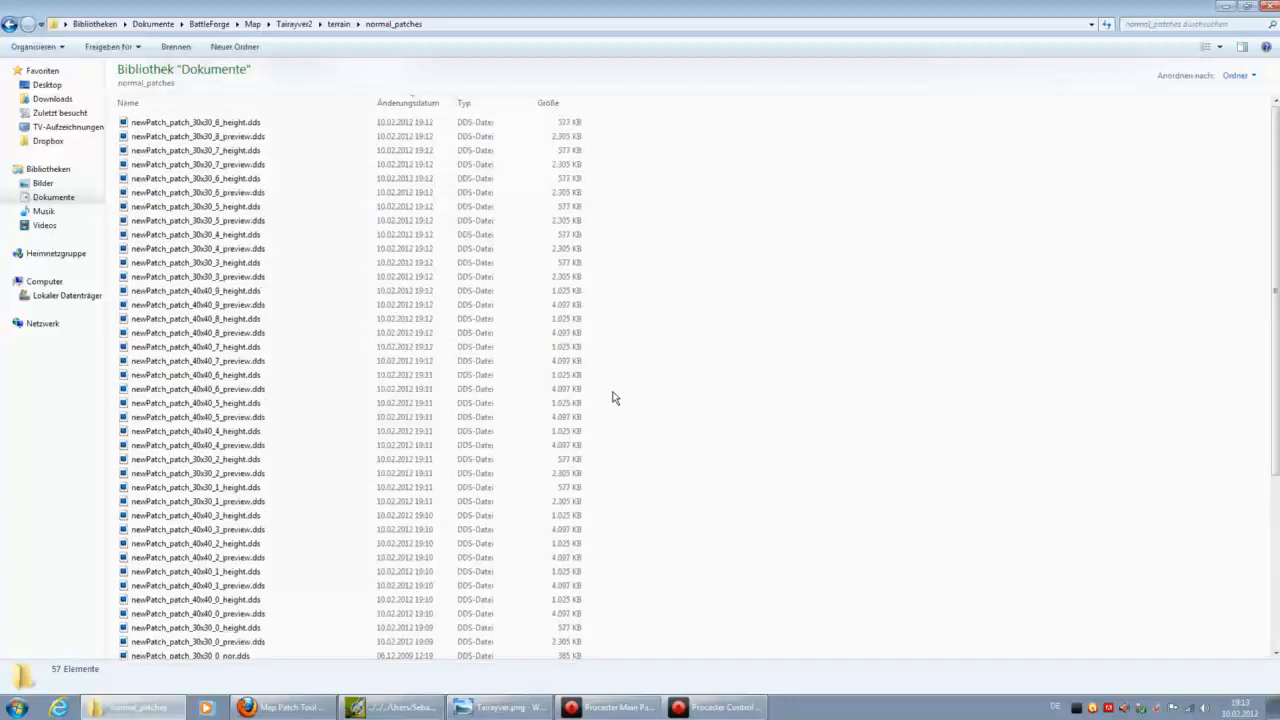
{"action": "left_click", "coordinate": [565, 103]}
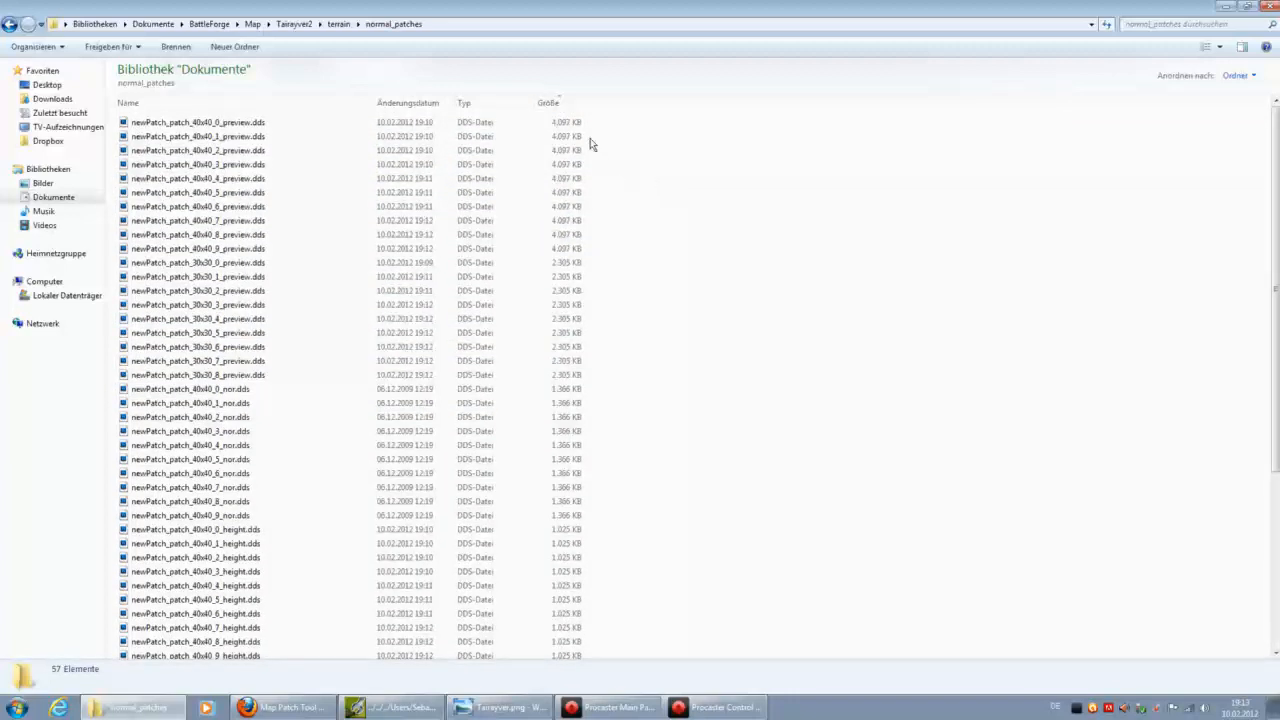
{"action": "left_click_drag", "start_coordinate": [605, 128], "coordinate": [278, 374]}
{"action": "key", "text": "Delete"}
{"action": "key", "text": "Escape"}
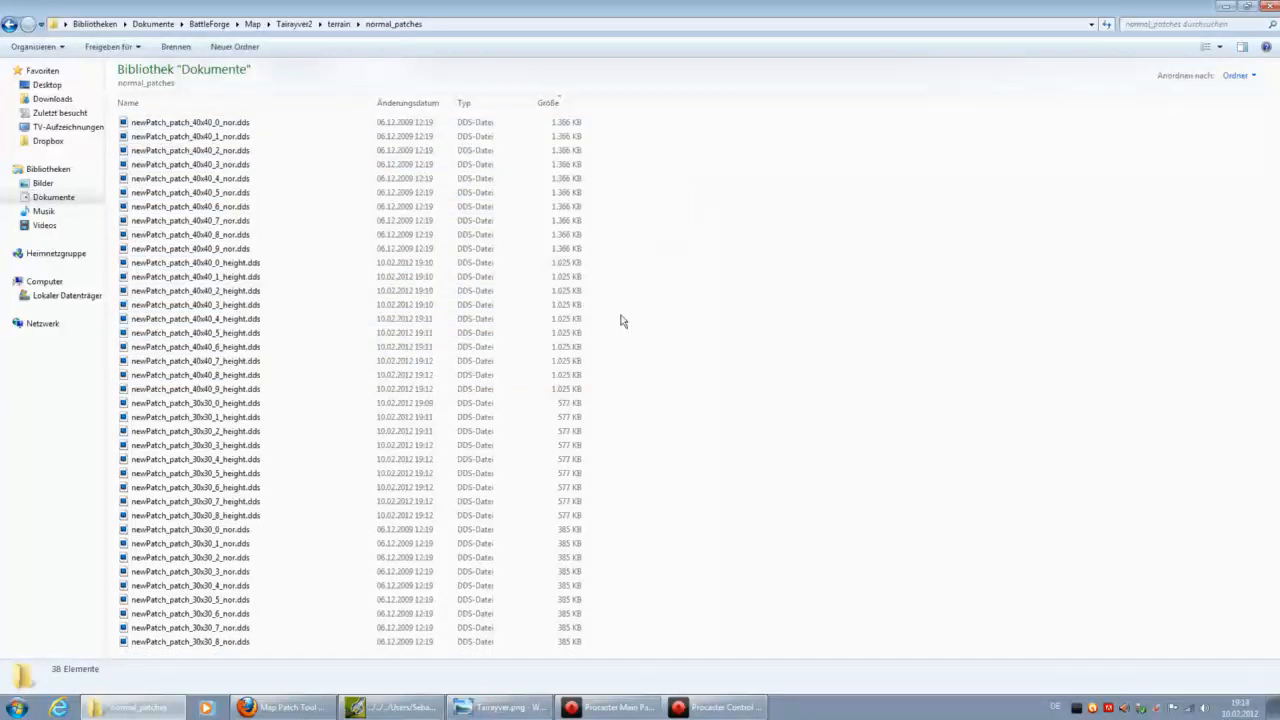
Step: Delete the duplicate normal map files newPatch_patch_40x40_1_nor.dds to newPatch_patch_40x40_9_nor.dds
{"action": "left_click", "coordinate": [222, 140]}
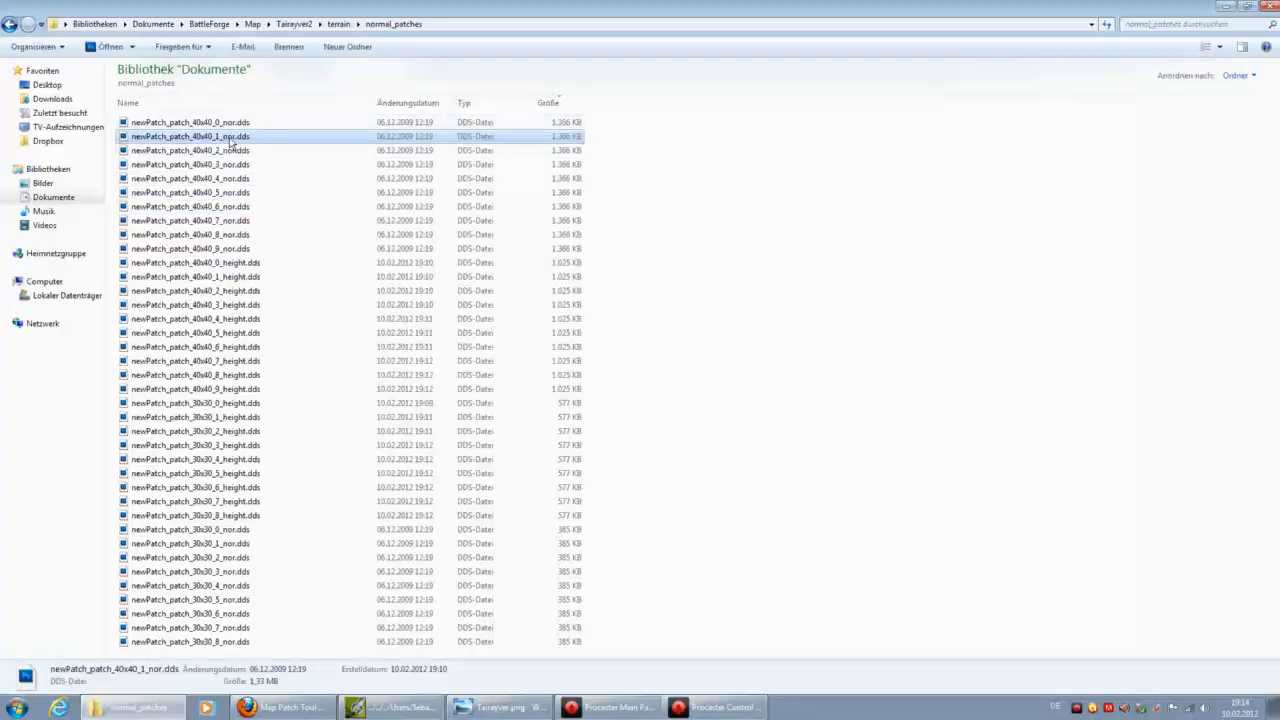
{"action": "left_click_drag", "start_coordinate": [611, 137], "coordinate": [229, 249]}
{"action": "key", "text": "Delete"}
{"action": "key", "text": "Return"}
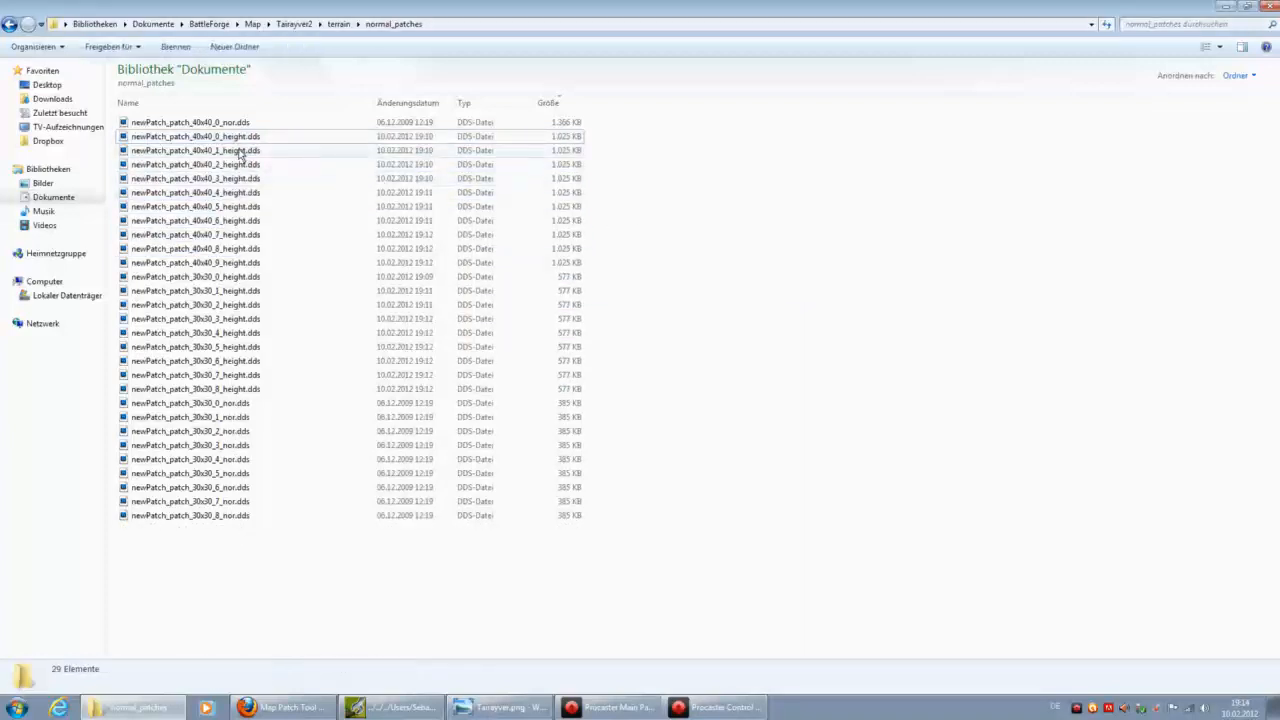
Step: Delete the duplicate height files newPatch_patch_40x40_1_height.dds to newPatch_patch_40x40_9_height.dds
{"action": "left_click", "coordinate": [245, 152]}
{"action": "left_click_drag", "start_coordinate": [600, 146], "coordinate": [257, 263]}
{"action": "key", "text": "Delete"}
{"action": "key", "text": "Escape"}
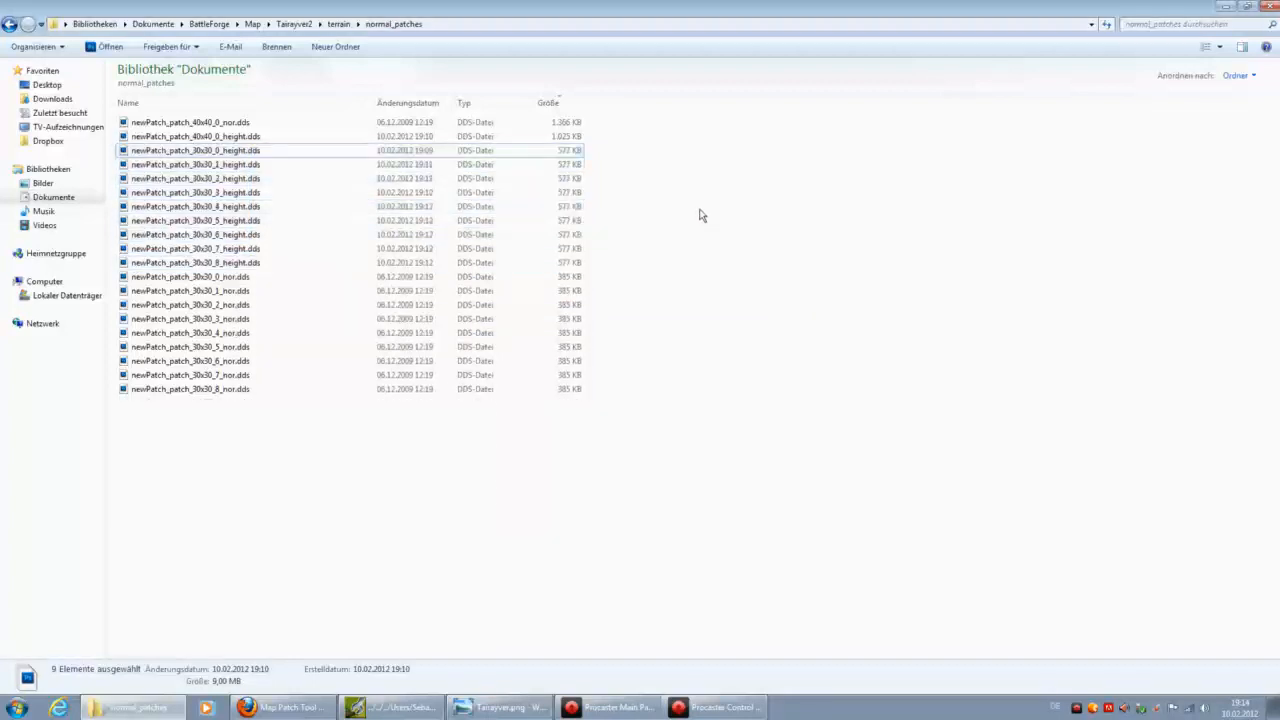
Step: Try to delete the duplicate height files newPatch_patch_30x30_1_height.dds to newPatch_patch_30x30_8_height.dds
{"action": "left_click", "coordinate": [257, 164]}
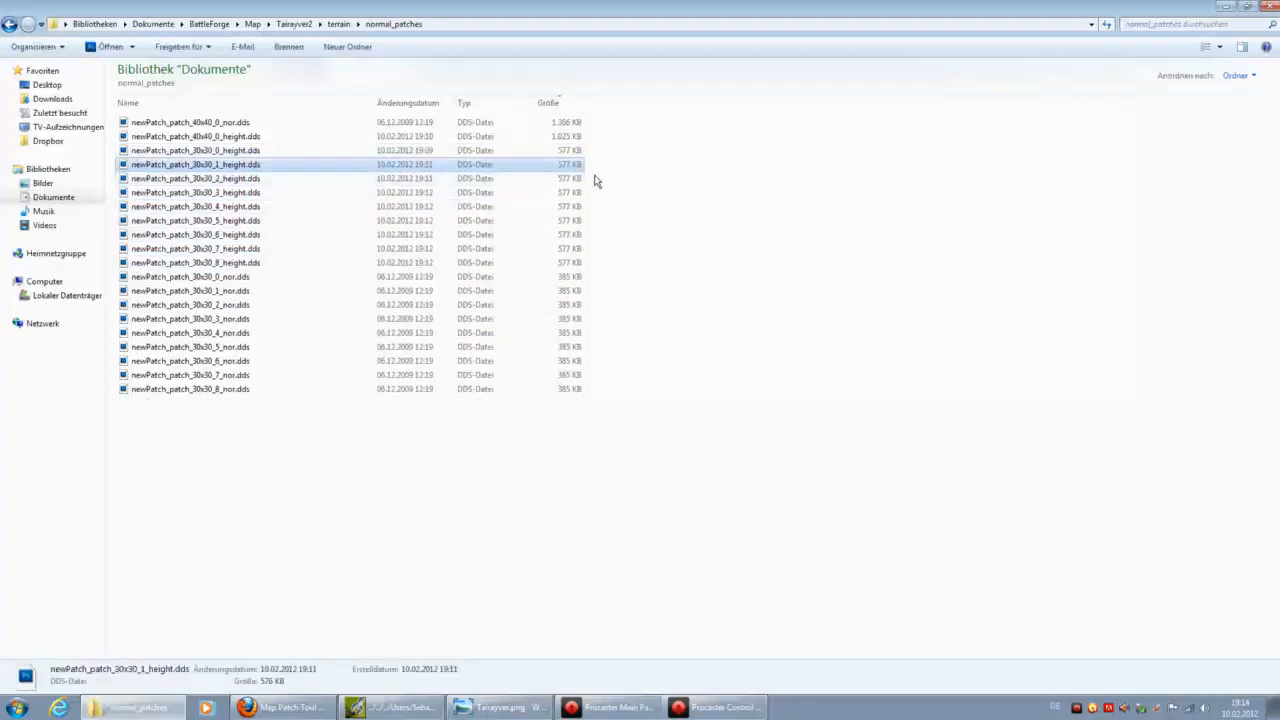
{"action": "left_click_drag", "start_coordinate": [594, 174], "coordinate": [256, 265]}
{"action": "key", "text": "Delete"}
{"action": "key", "text": "Escape"}
{"action": "left_click", "coordinate": [662, 214]}
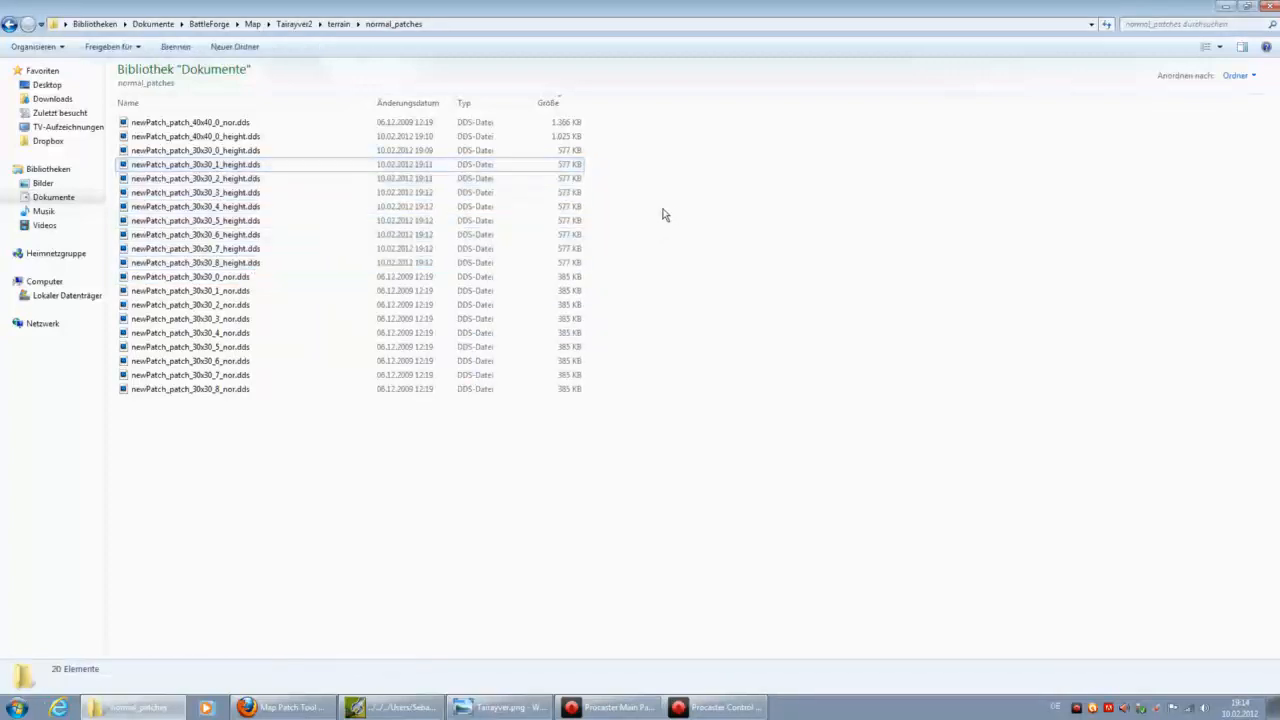
Step: Delete the duplicate 30x30 height files and 30x30 normal map files numbered 1 to 8, keeping only the files numbered 0
{"action": "right_click", "coordinate": [666, 250]}
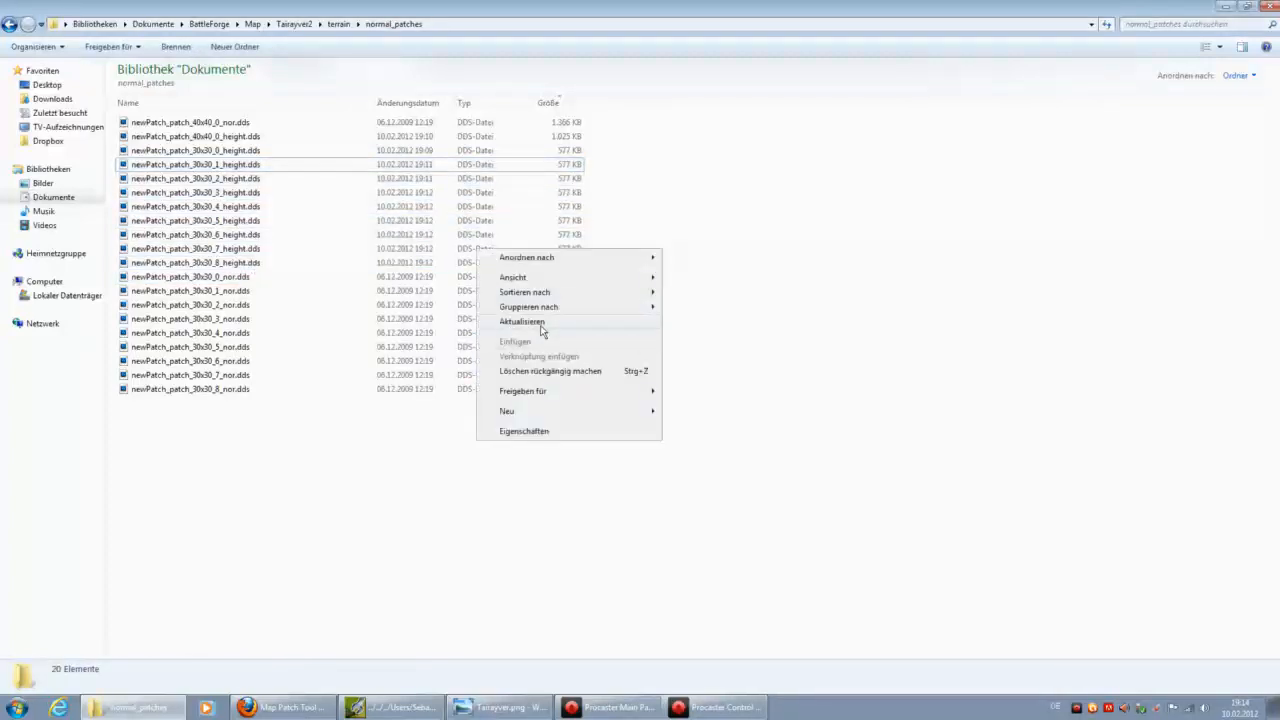
{"action": "left_click", "coordinate": [543, 322]}
{"action": "left_click_drag", "start_coordinate": [603, 178], "coordinate": [243, 323]}
{"action": "key", "text": "Delete"}
{"action": "key", "text": "Escape"}
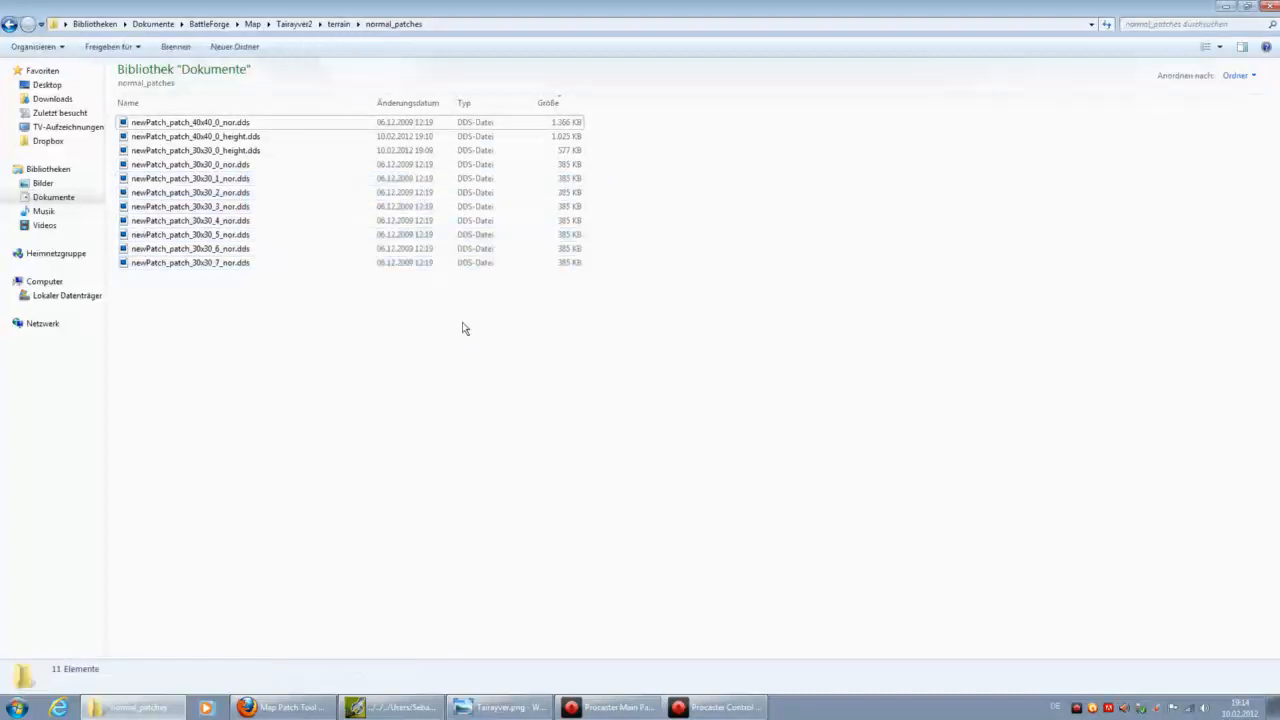
{"action": "right_click", "coordinate": [588, 245]}
{"action": "left_click", "coordinate": [631, 318]}
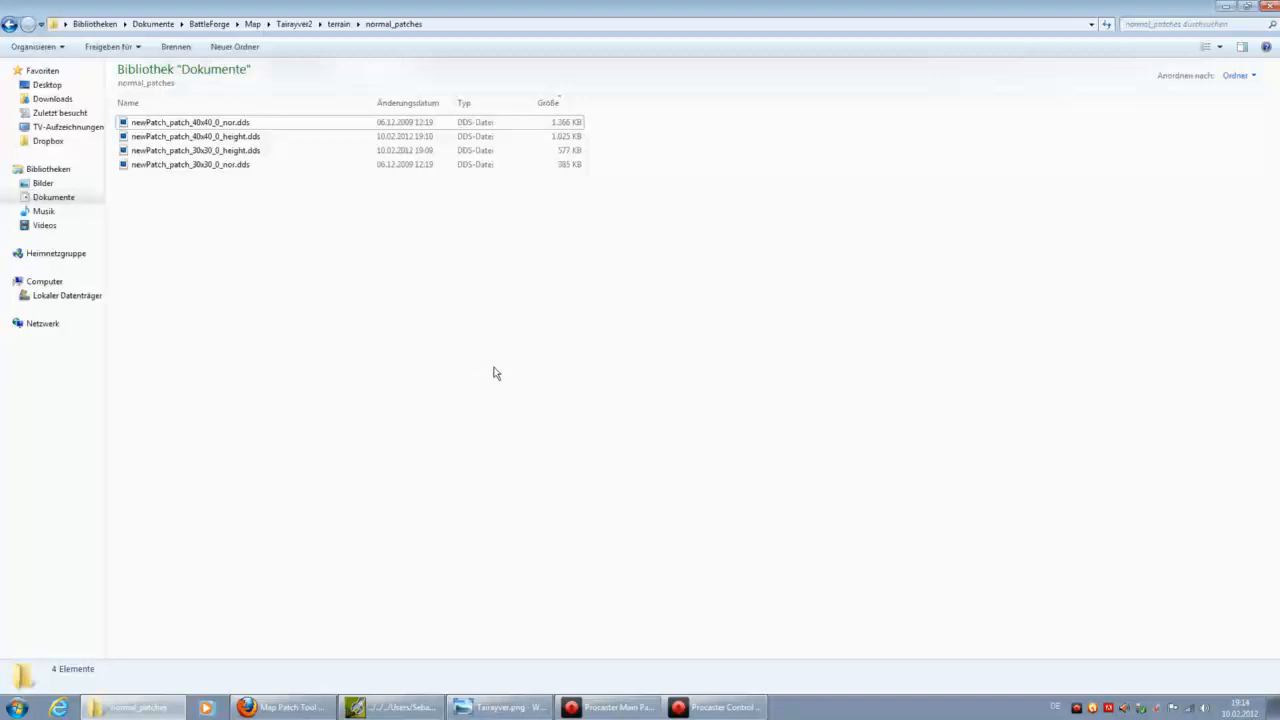
Step: In the map editor's Map Patch Tool, point every 30x30 patch entry to newPatch_patch_30x30_0_nor.dds
{"action": "left_click", "coordinate": [390, 707]}
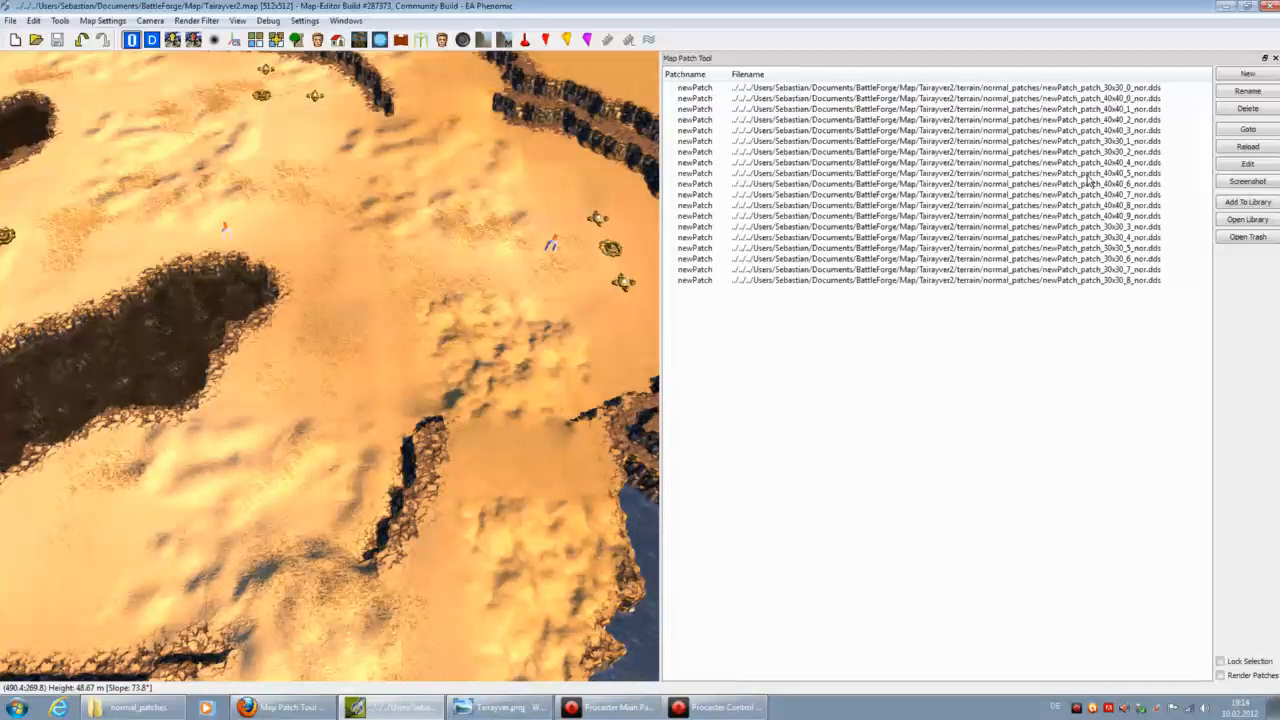
{"action": "left_click", "coordinate": [138, 707]}
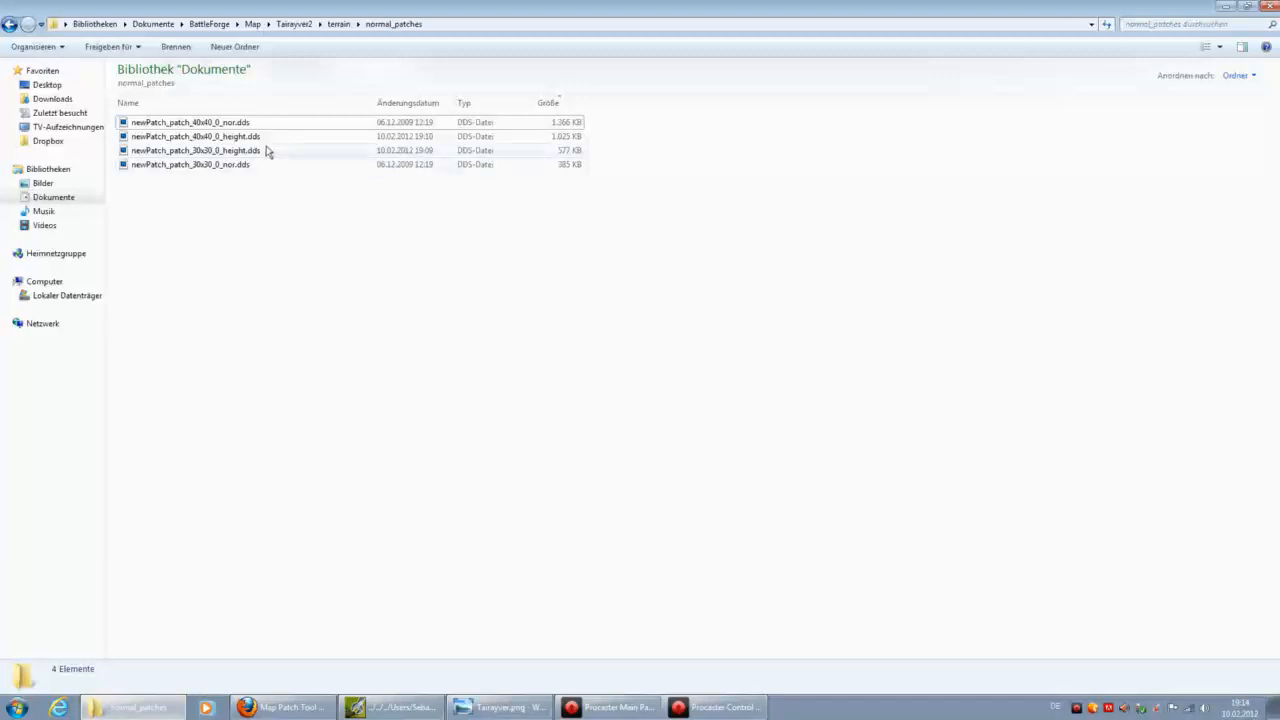
{"action": "left_click", "coordinate": [392, 708]}
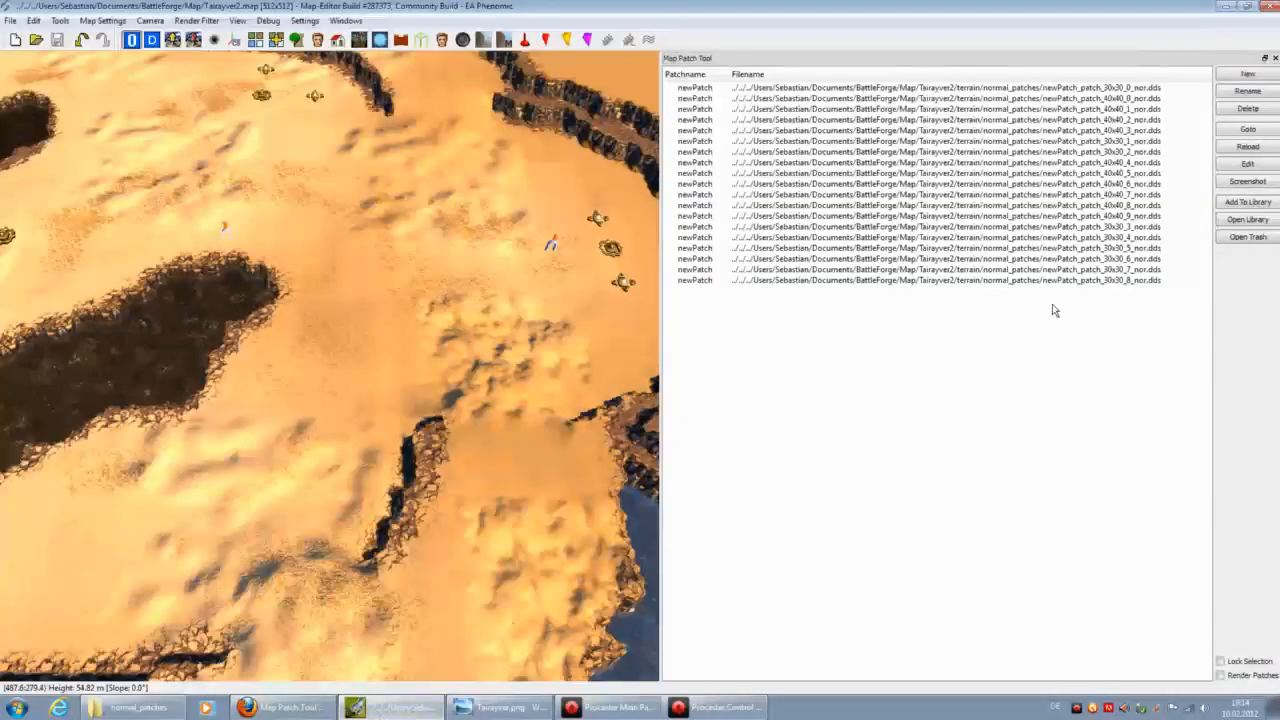
{"action": "left_click", "coordinate": [1130, 88]}
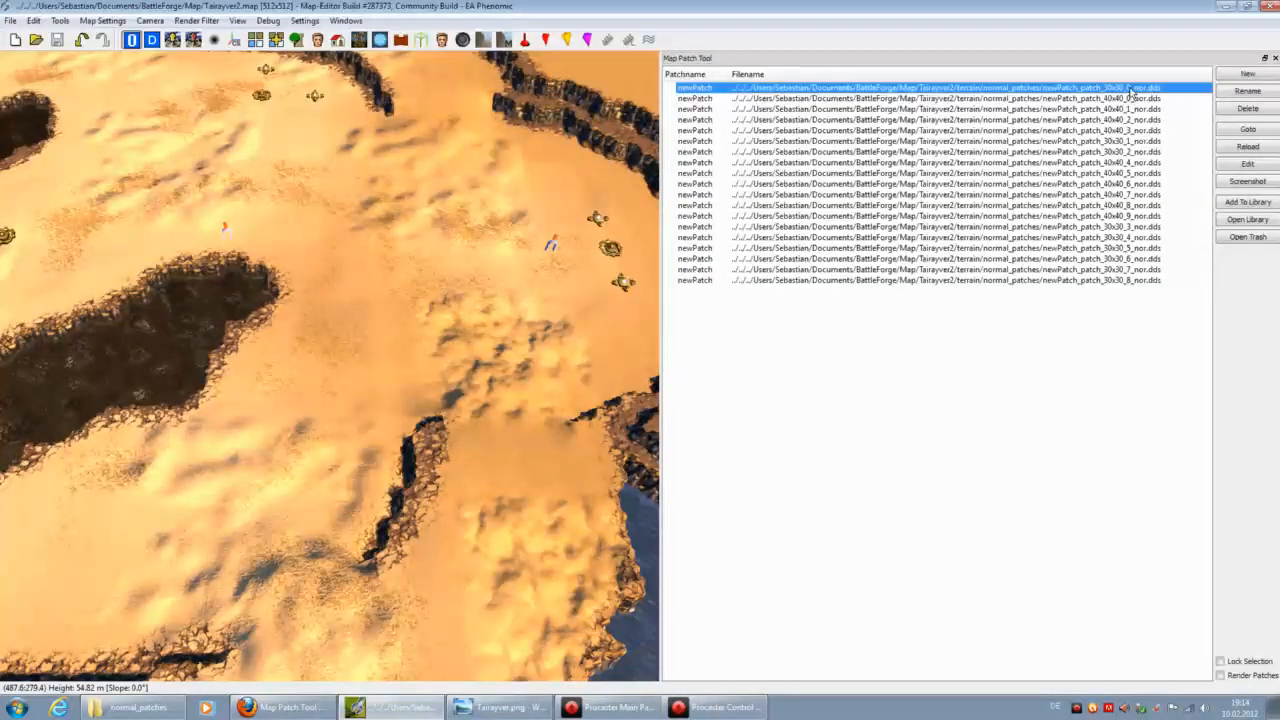
{"action": "left_click", "coordinate": [1121, 142]}
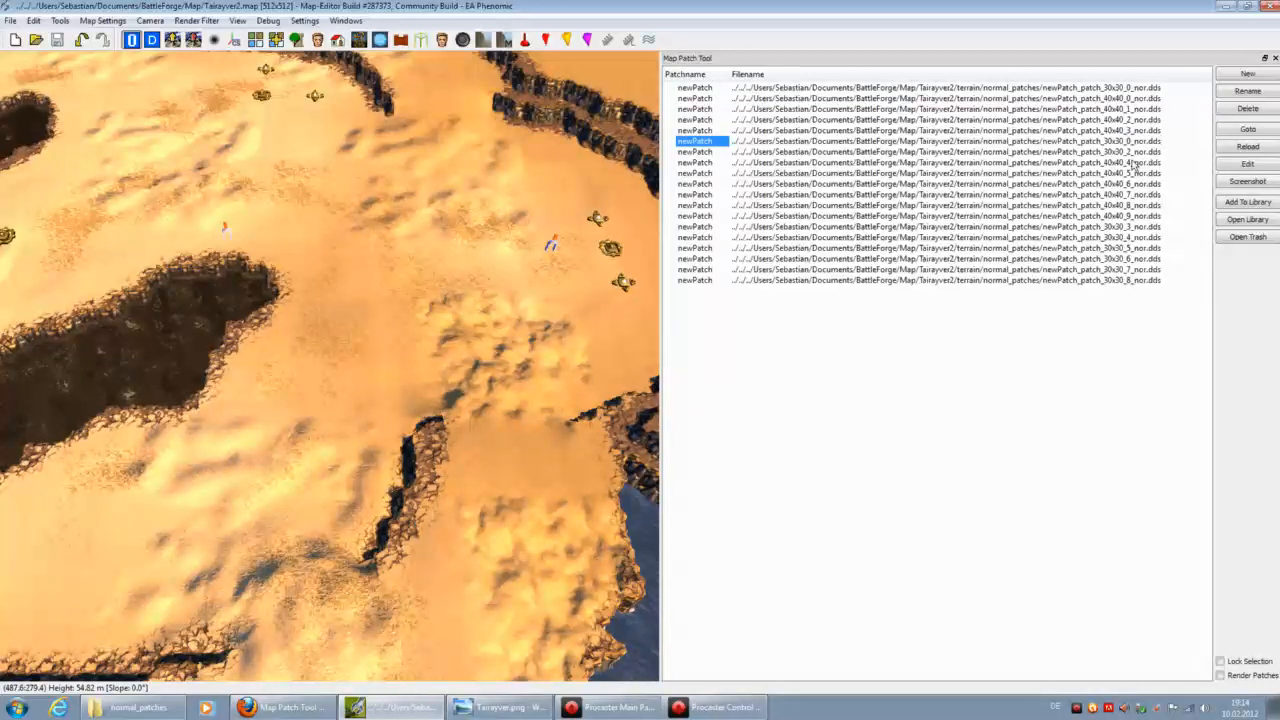
{"action": "left_click", "coordinate": [1130, 153]}
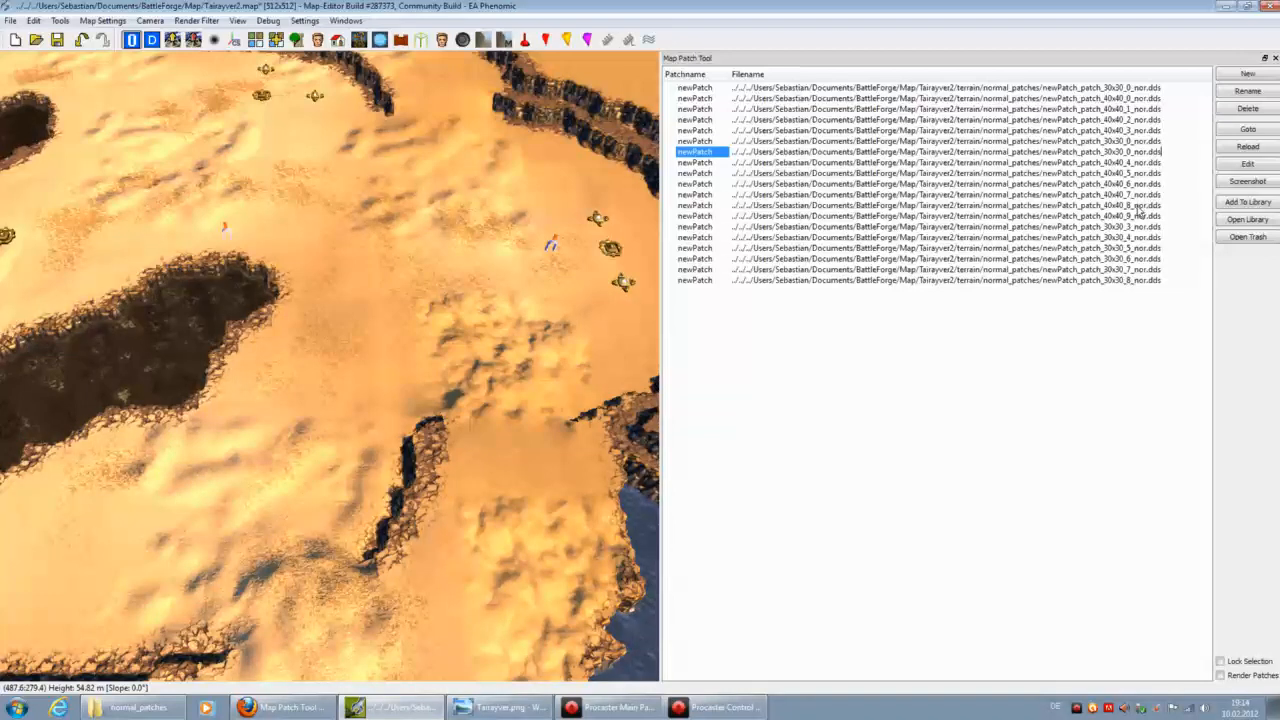
{"action": "left_click", "coordinate": [1140, 236]}
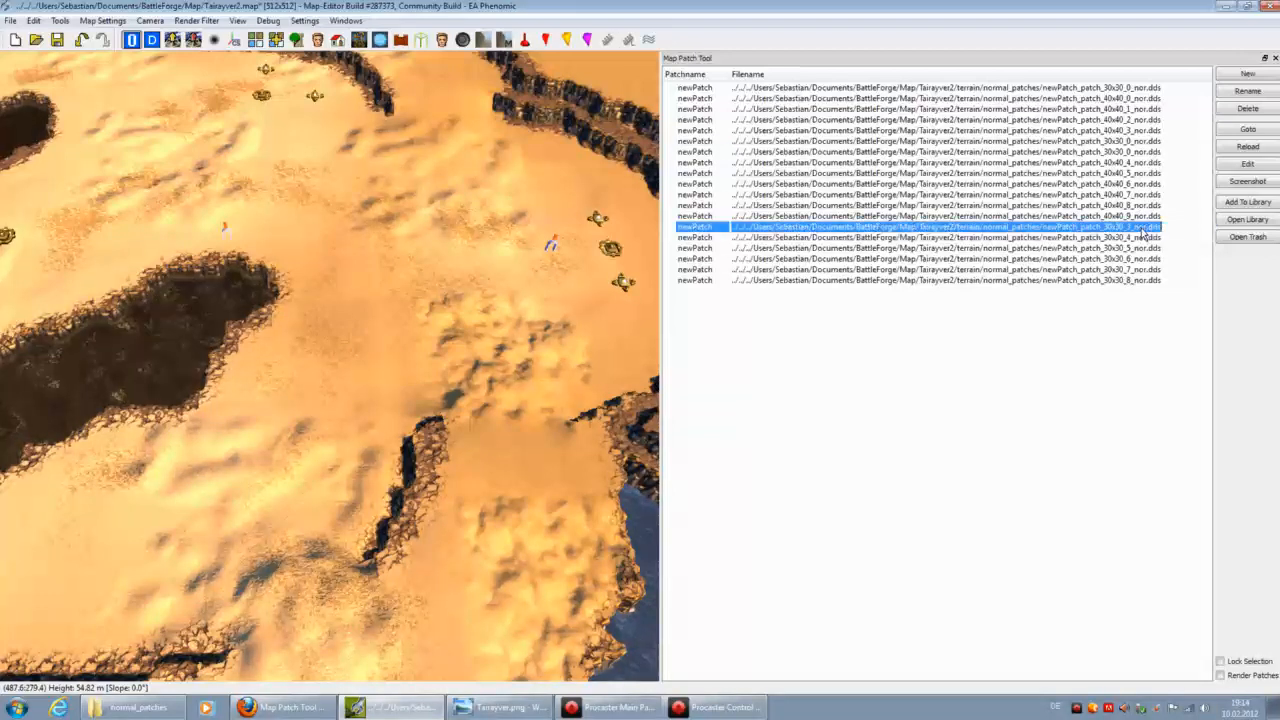
{"action": "left_click", "coordinate": [1138, 248]}
{"action": "left_click", "coordinate": [1136, 259]}
{"action": "left_click", "coordinate": [1136, 269]}
{"action": "left_click", "coordinate": [1136, 281]}
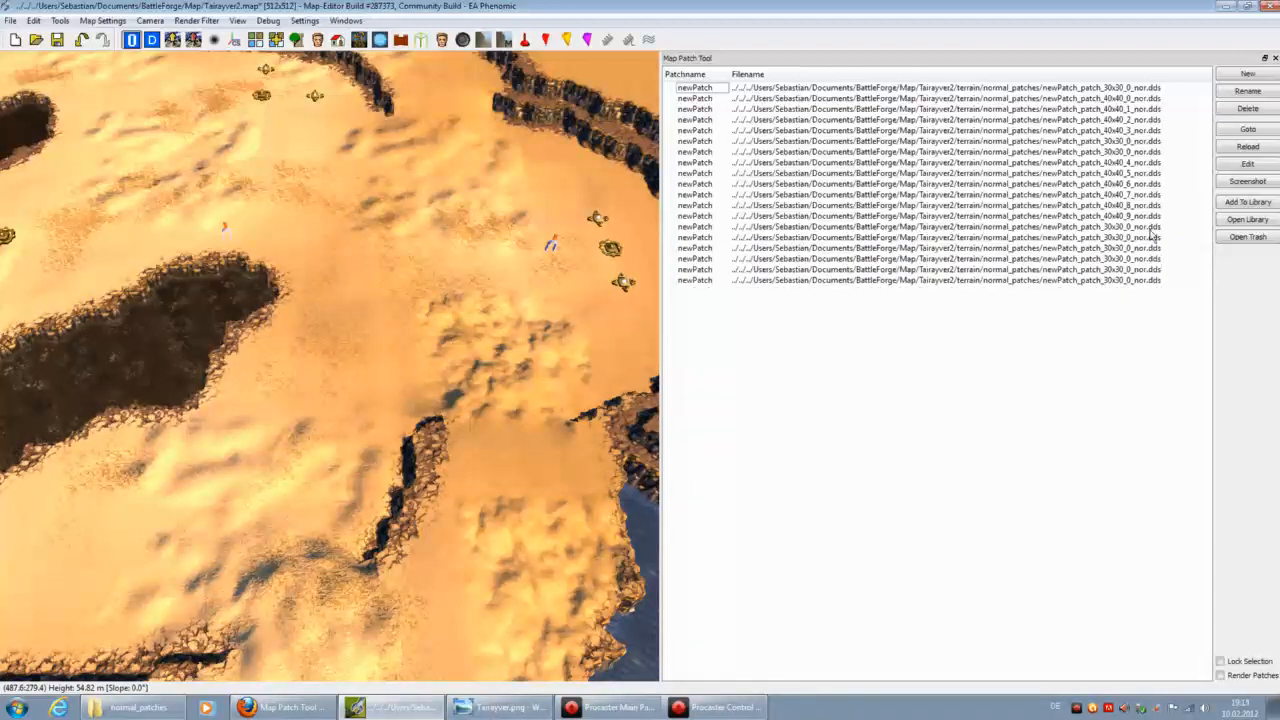
Step: Change the filenames of all the 40x40 patch entries numbered 1 to 9 to newPatch_patch_40x40_0_nor.dds
{"action": "left_click", "coordinate": [1137, 99]}
{"action": "left_click", "coordinate": [1137, 99]}
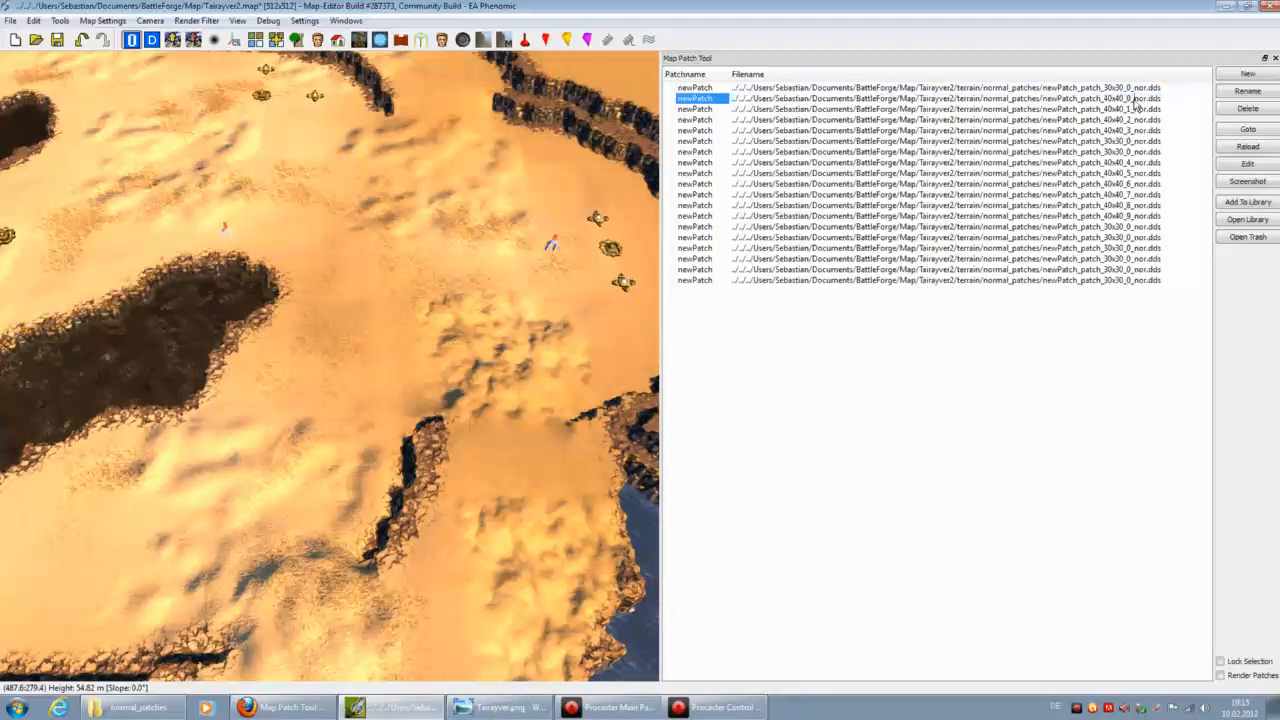
{"action": "key", "text": "Escape"}
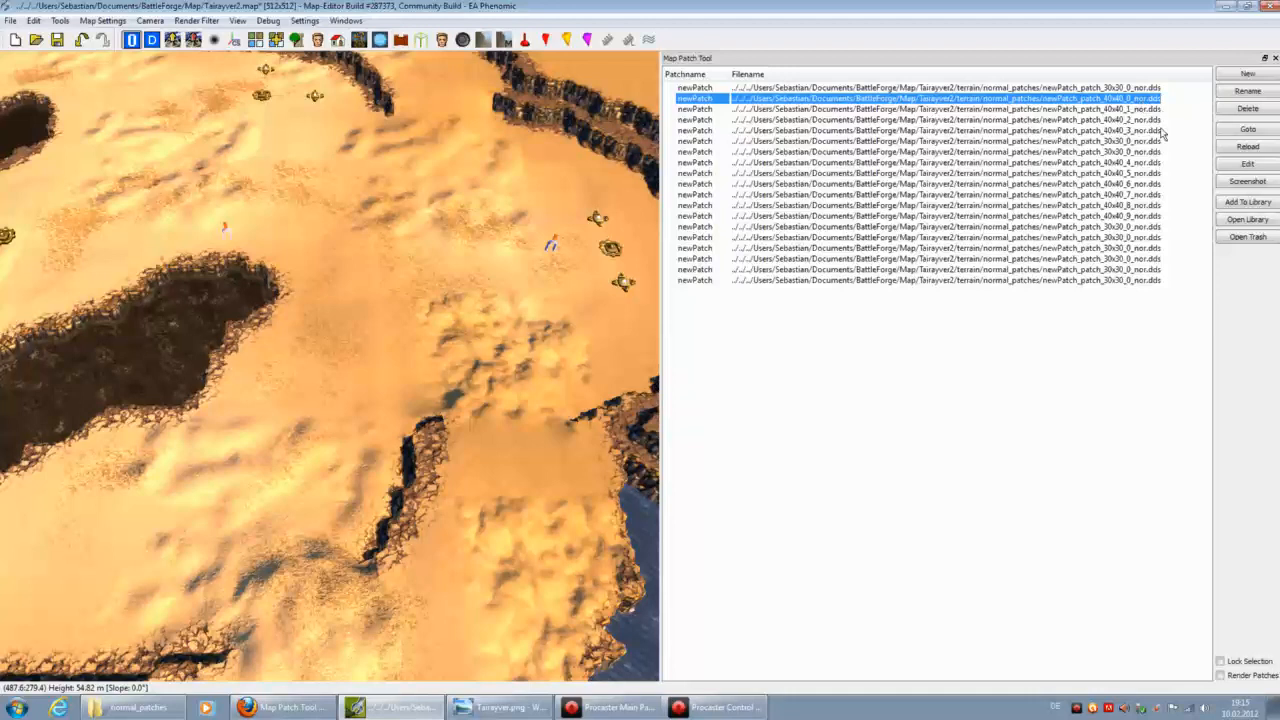
{"action": "left_click", "coordinate": [1147, 109]}
{"action": "left_click", "coordinate": [1147, 119]}
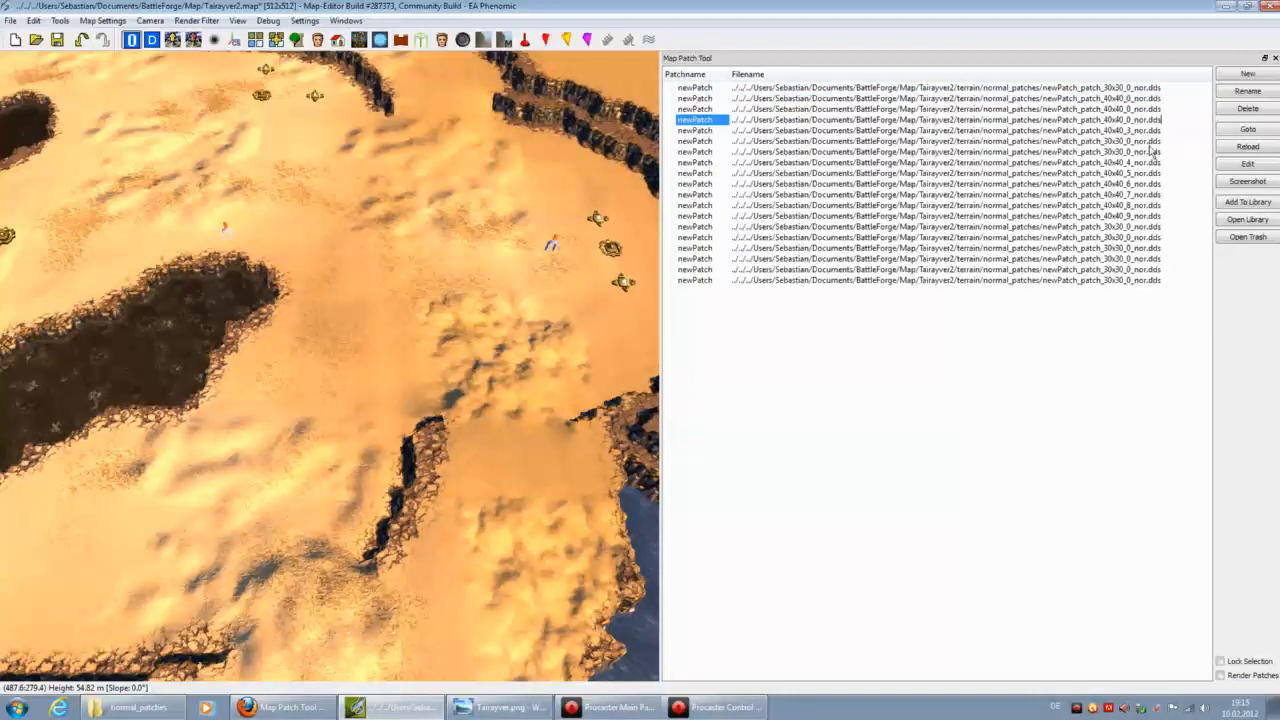
{"action": "left_click", "coordinate": [1141, 131]}
{"action": "left_click", "coordinate": [1136, 162]}
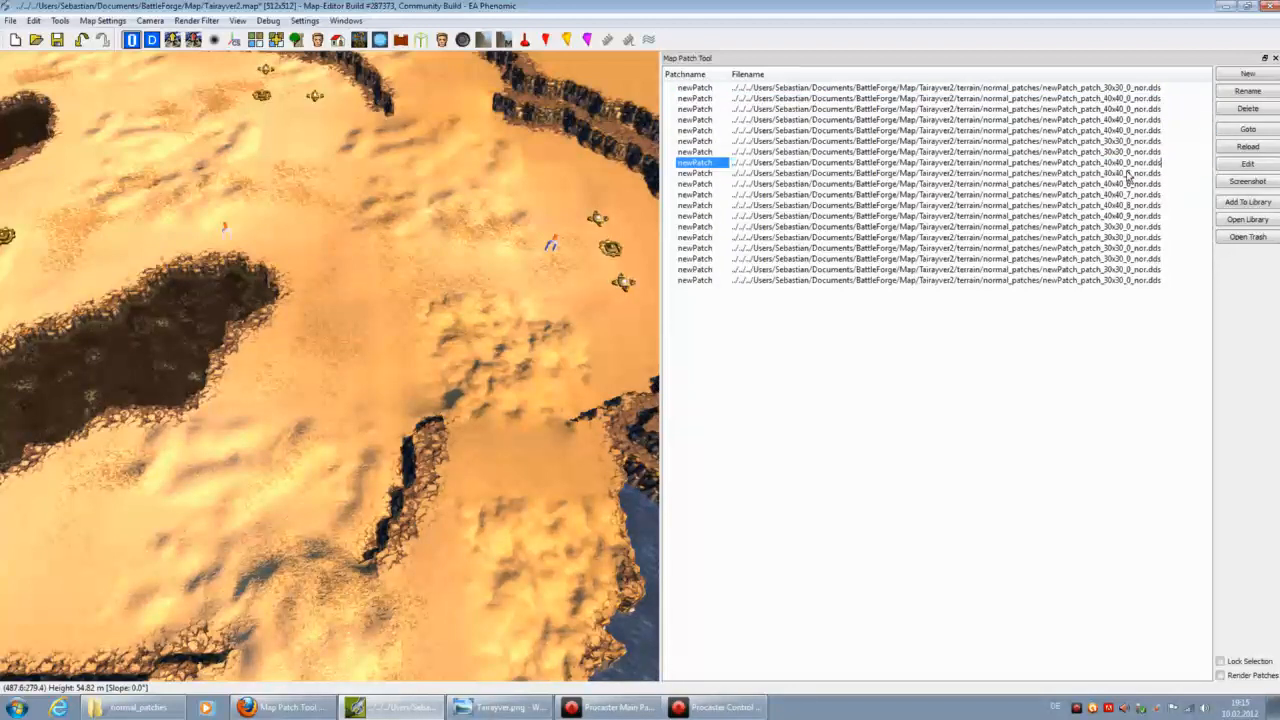
{"action": "left_click", "coordinate": [1132, 173]}
{"action": "left_click", "coordinate": [1137, 184]}
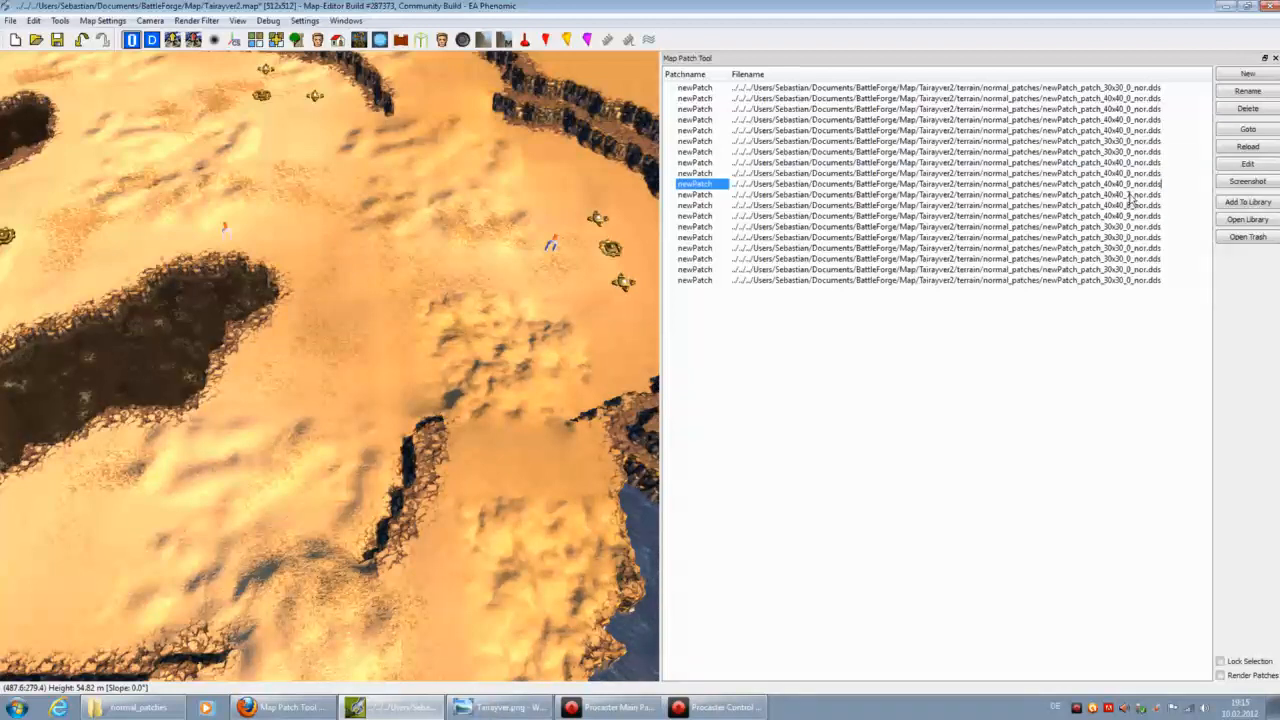
{"action": "left_click", "coordinate": [1138, 195]}
{"action": "left_click", "coordinate": [1140, 206]}
{"action": "left_click", "coordinate": [1137, 216]}
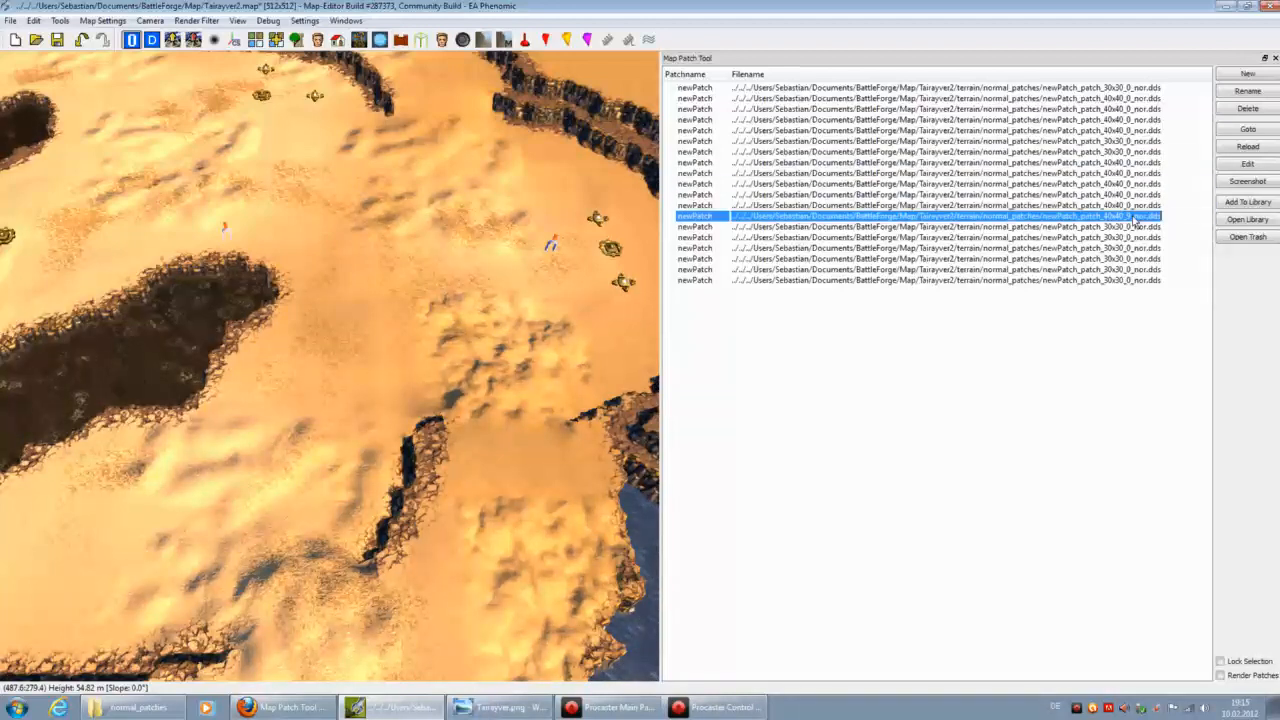
{"action": "left_click", "coordinate": [1098, 334]}
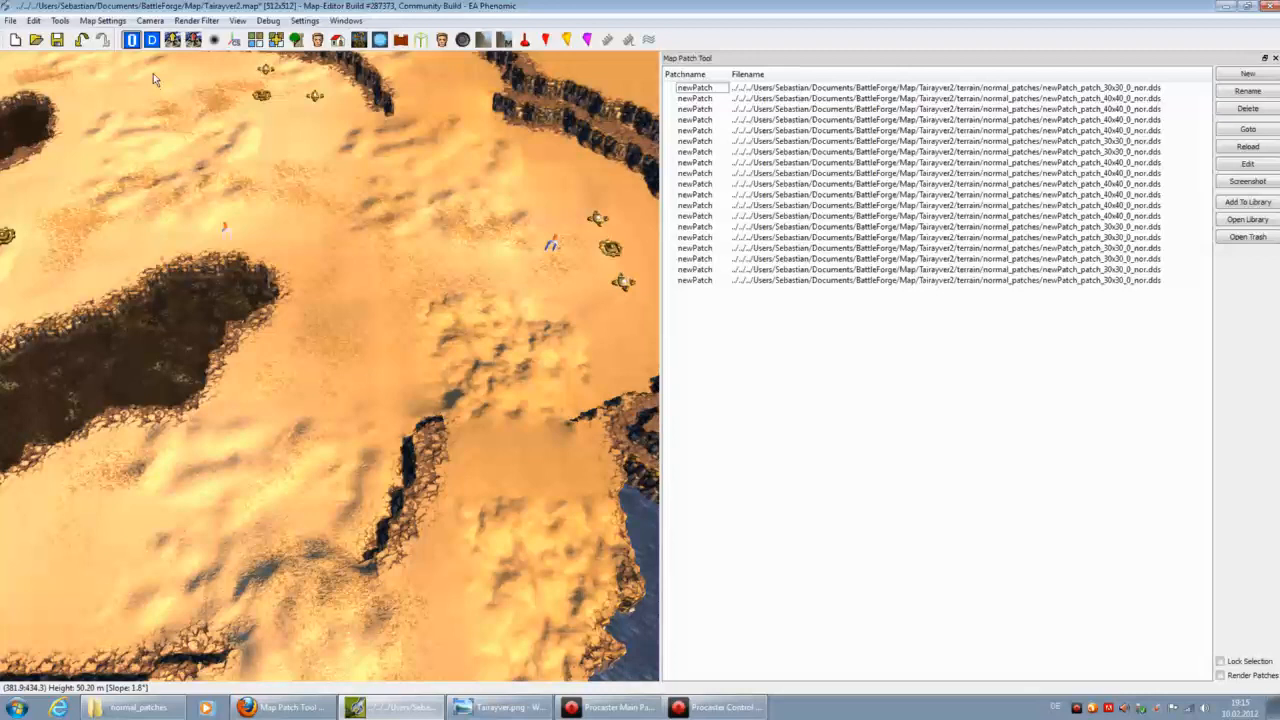
Step: Save the map and close the Map Patch Tool
{"action": "left_click", "coordinate": [57, 39]}
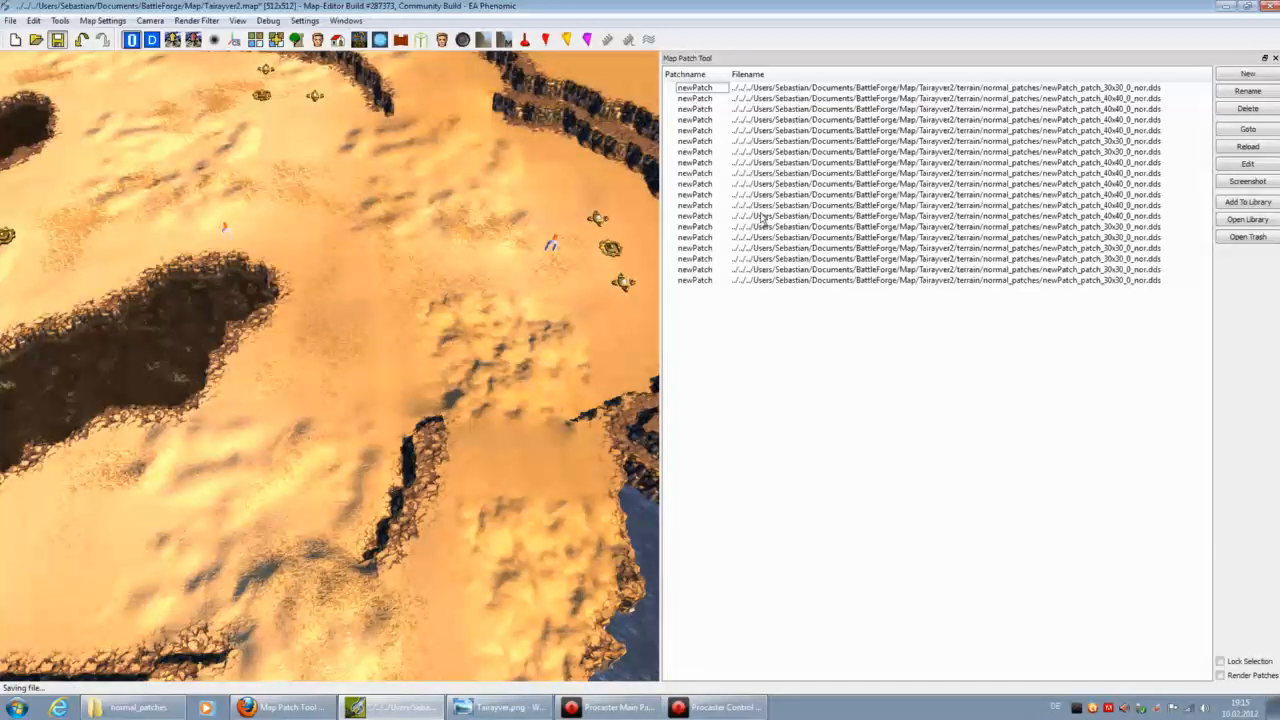
{"action": "left_click", "coordinate": [1274, 58]}
Step: Examine the sandy ground relief across the whole map, from close up and from far away
{"action": "scroll", "coordinate": [750, 567], "scroll_direction": "up", "scroll_amount": 2}
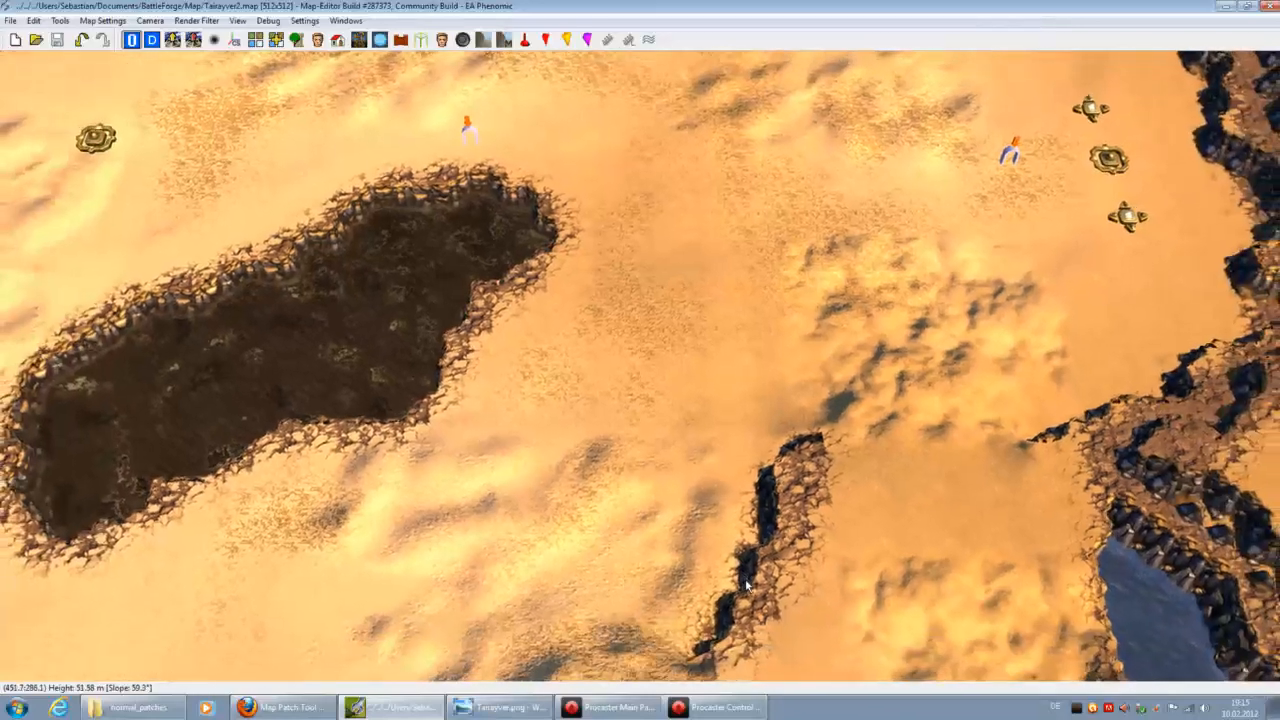
{"action": "scroll", "coordinate": [747, 579], "scroll_direction": "down", "scroll_amount": 3}
{"action": "key", "text": "Down"}
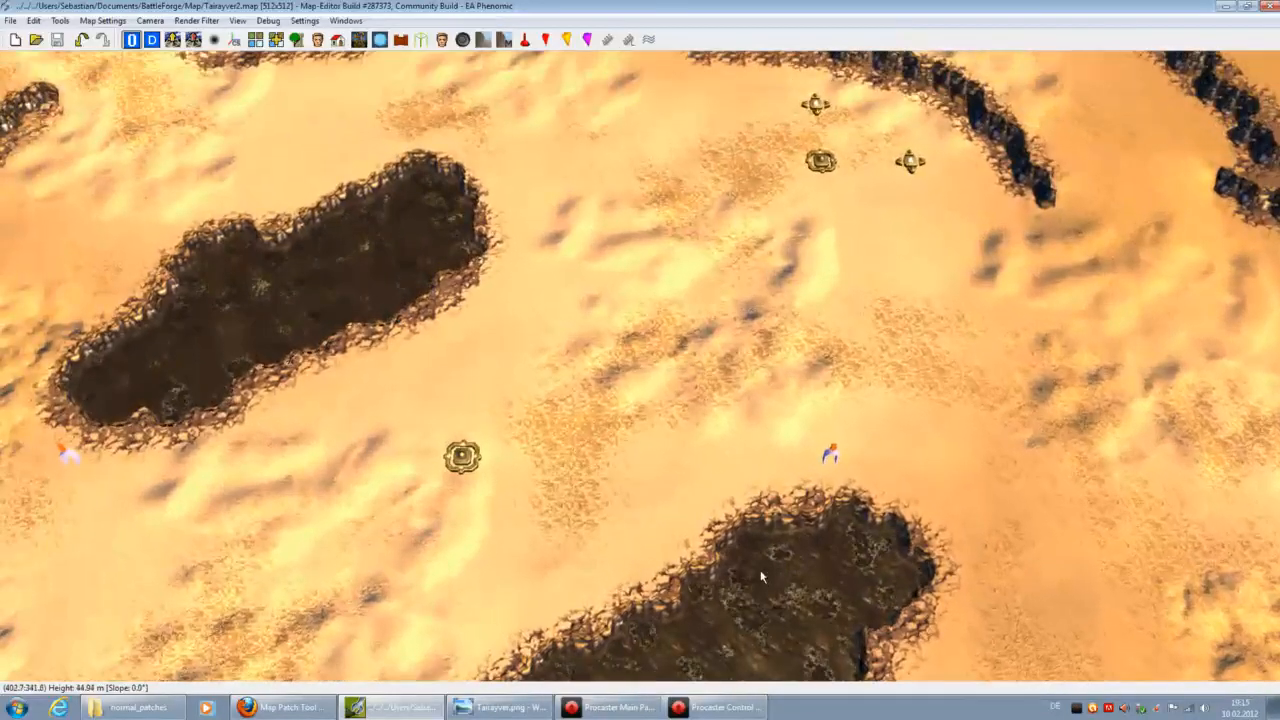
{"action": "scroll", "coordinate": [760, 576], "scroll_direction": "down", "scroll_amount": 2}
{"action": "scroll", "coordinate": [760, 576], "scroll_direction": "down", "scroll_amount": 3}
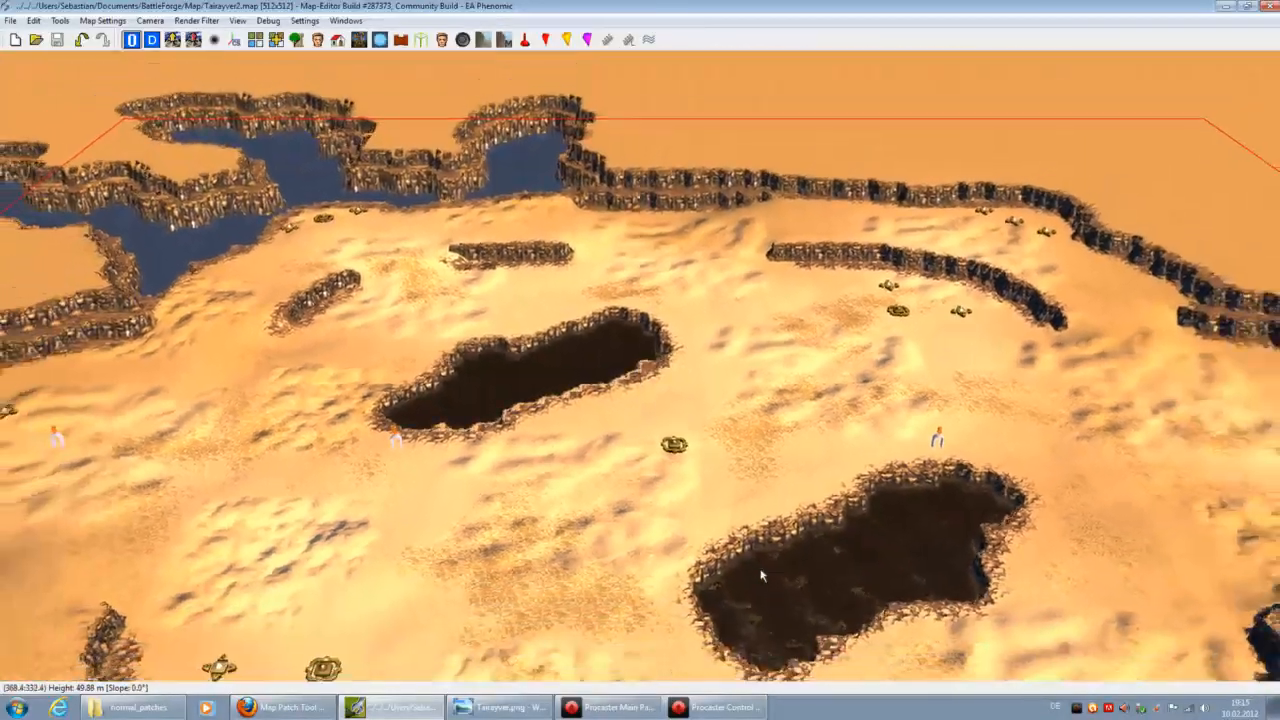
{"action": "scroll", "coordinate": [760, 575], "scroll_direction": "down", "scroll_amount": 3}
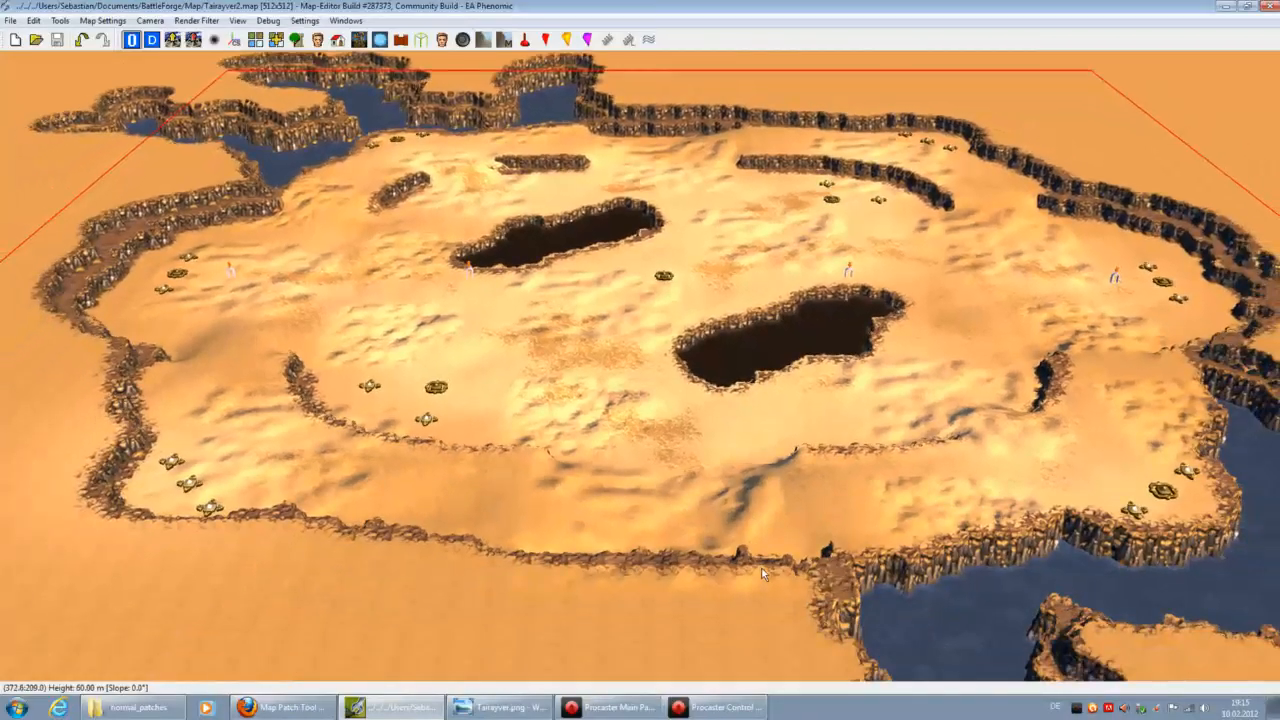
{"action": "scroll", "coordinate": [762, 573], "scroll_direction": "up", "scroll_amount": 2}
{"action": "scroll", "coordinate": [762, 573], "scroll_direction": "down", "scroll_amount": 3}
{"action": "scroll", "coordinate": [762, 573], "scroll_direction": "up", "scroll_amount": 5}
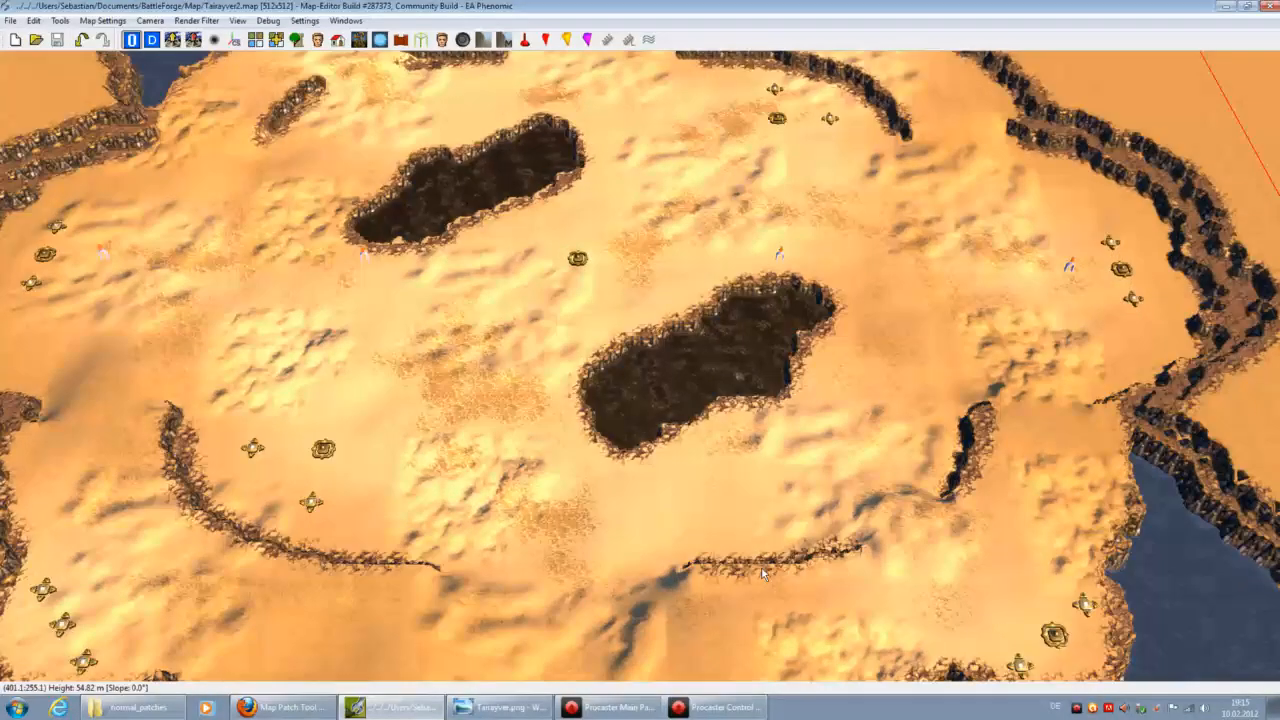
{"action": "scroll", "coordinate": [762, 572], "scroll_direction": "down", "scroll_amount": 3}
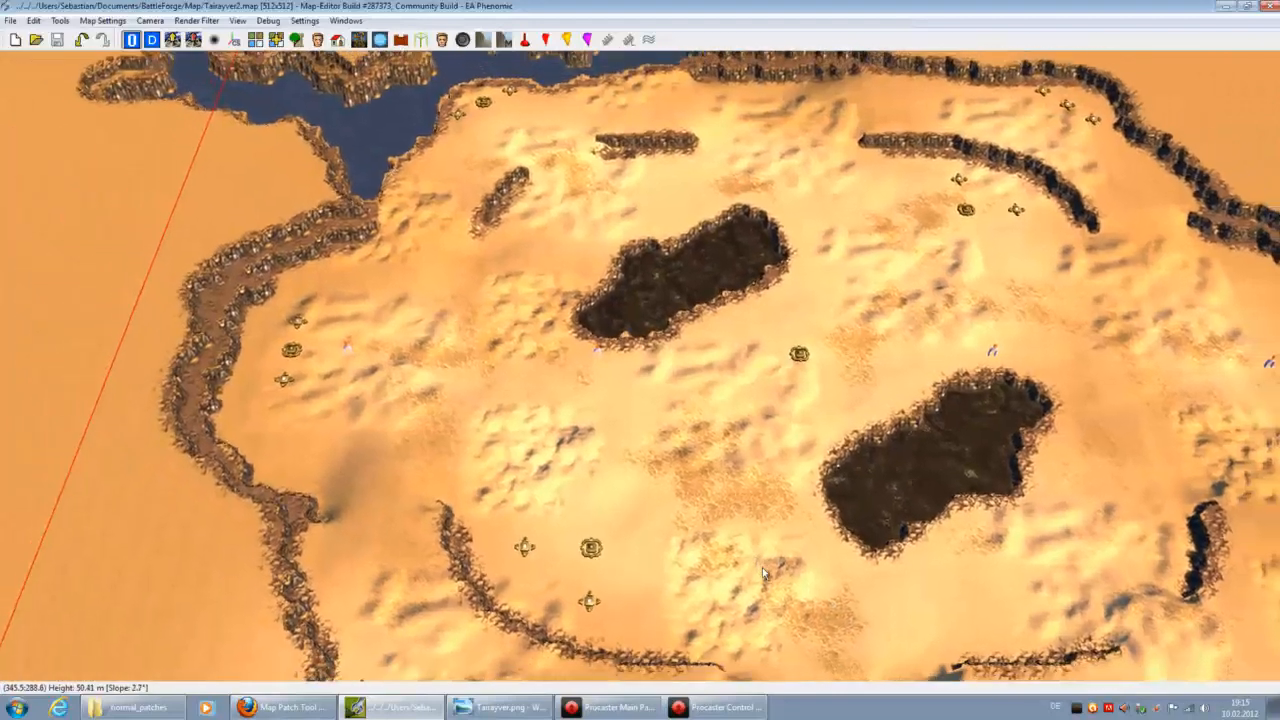
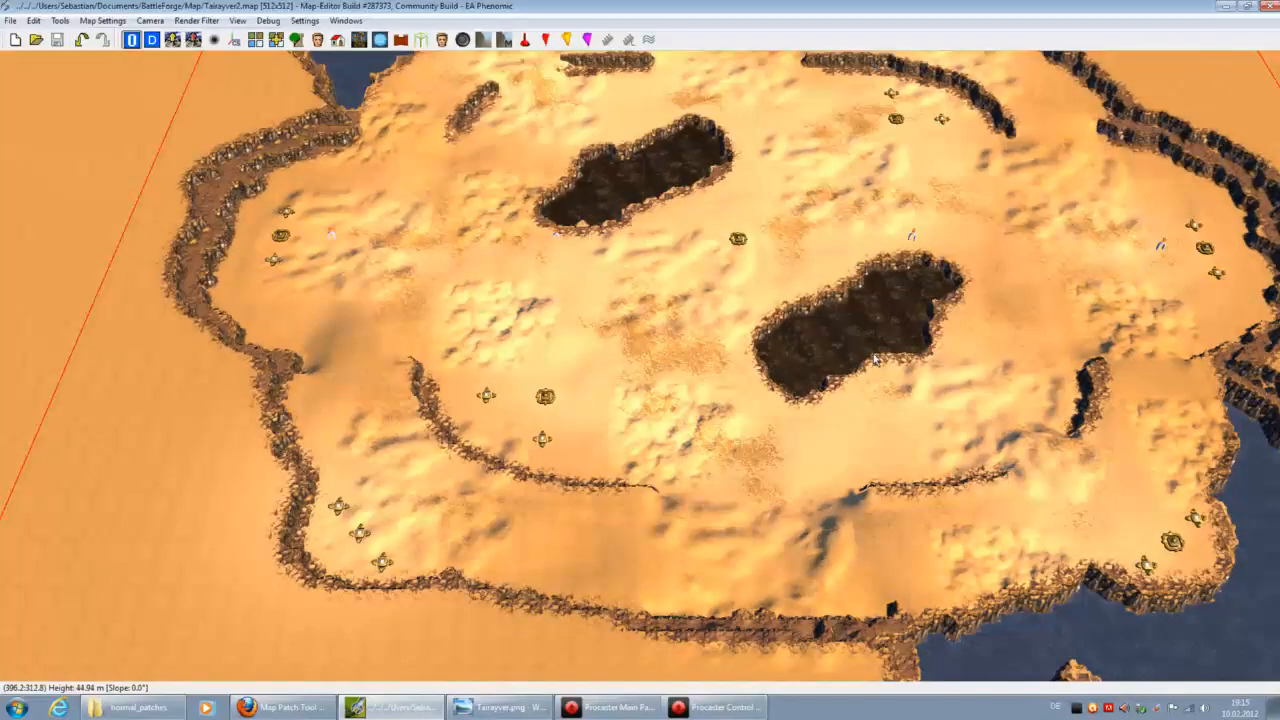
{"action": "left_click", "coordinate": [710, 708]}
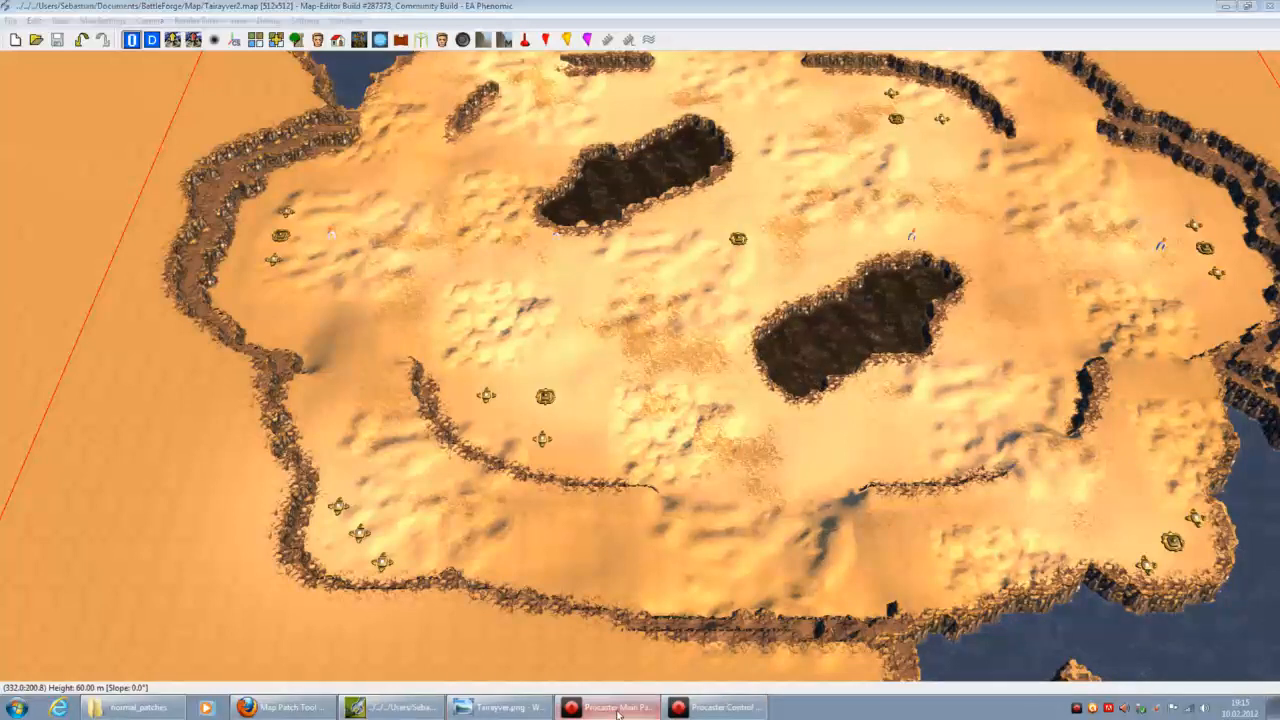
{"action": "left_click", "coordinate": [723, 708]}
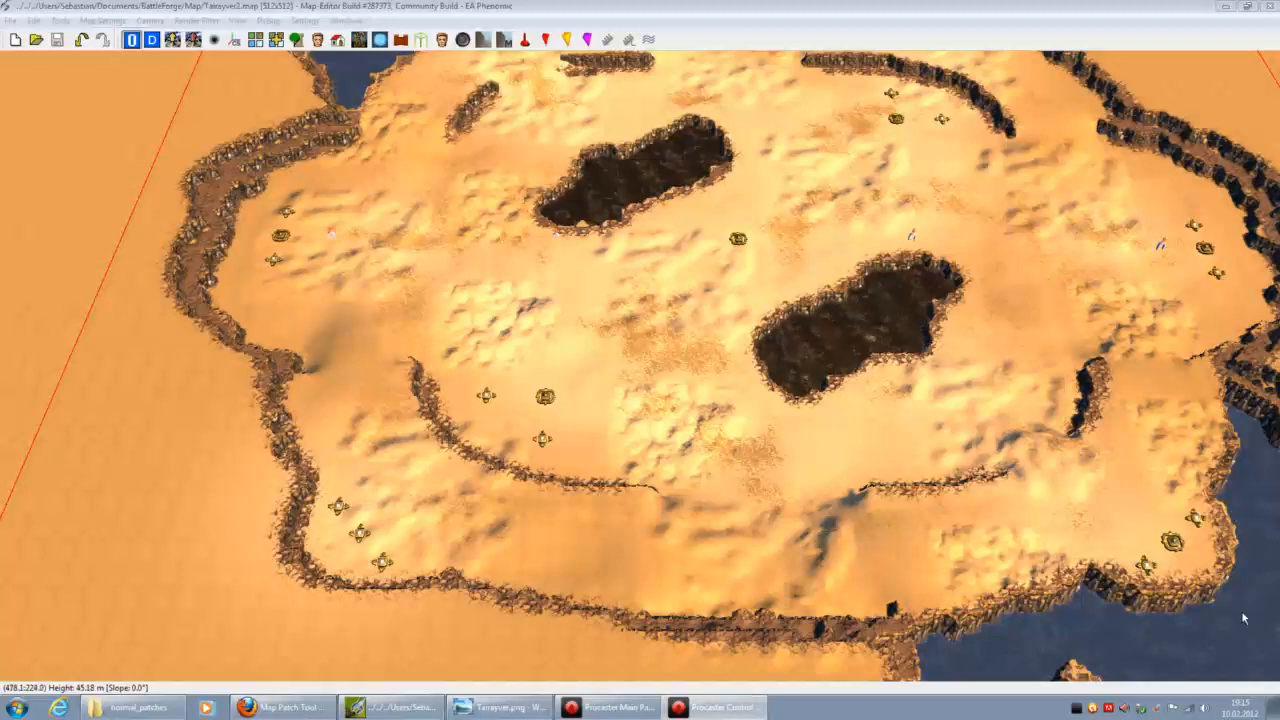
Step: Open the Entity Placement tool and choose the object bush_l_001 from the wasteland bushes
{"action": "right_click", "coordinate": [824, 42]}
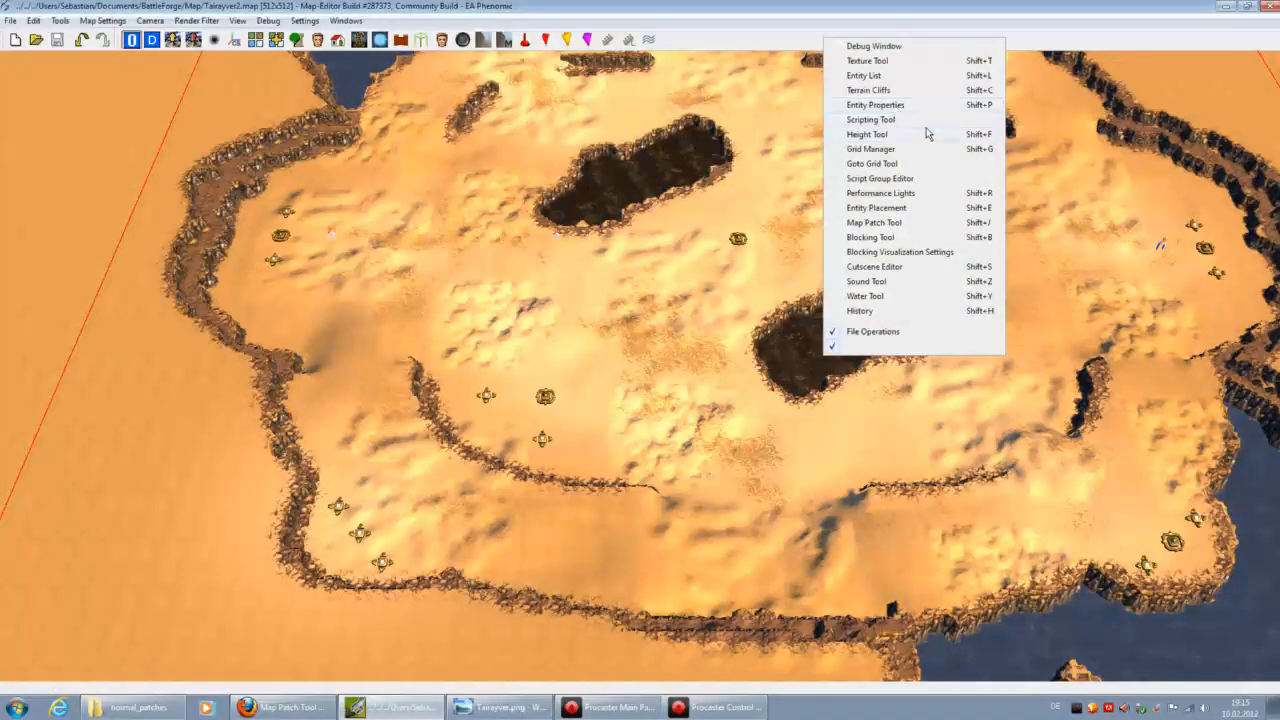
{"action": "left_click", "coordinate": [876, 208]}
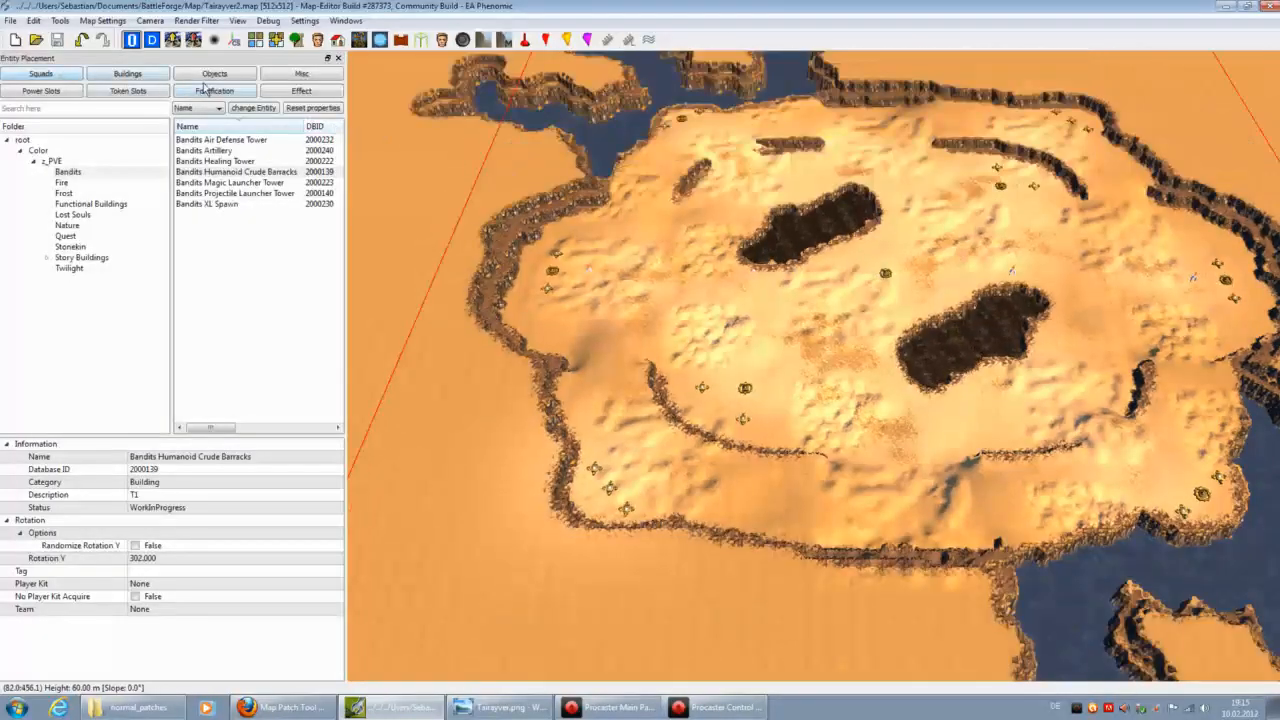
{"action": "left_click", "coordinate": [215, 76]}
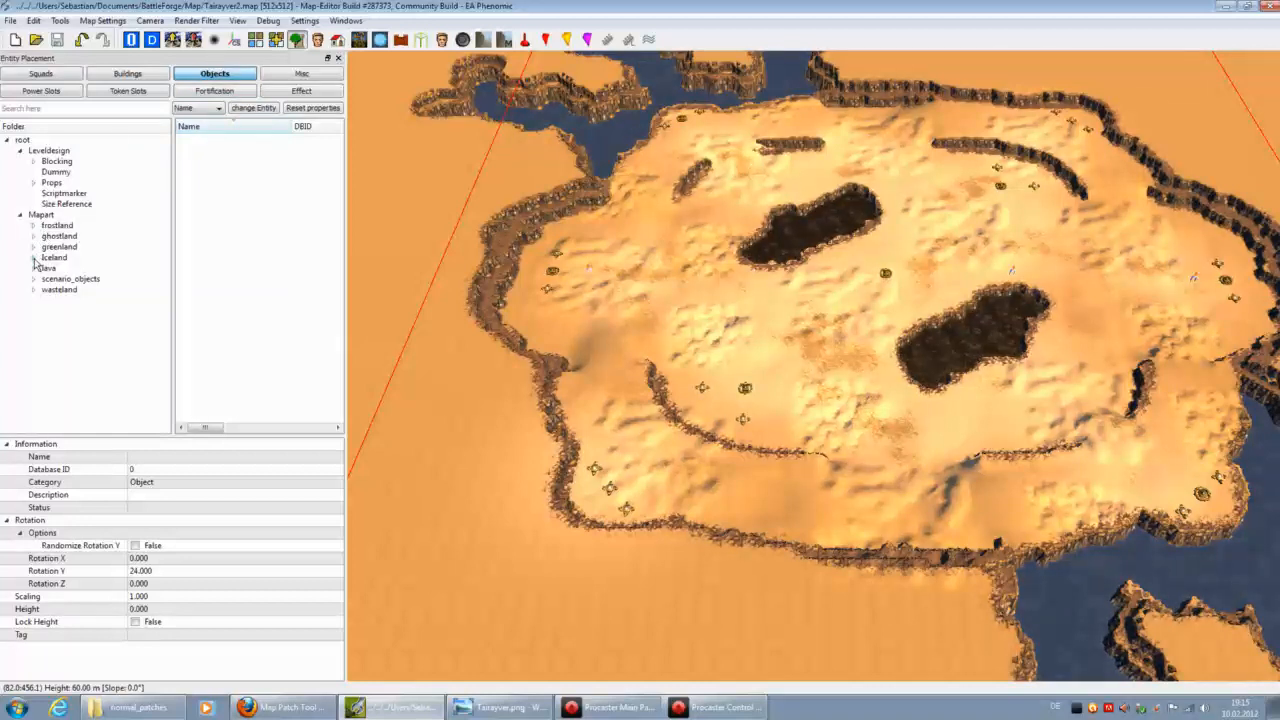
{"action": "left_click", "coordinate": [34, 290]}
{"action": "left_click", "coordinate": [67, 300]}
{"action": "left_click", "coordinate": [196, 139]}
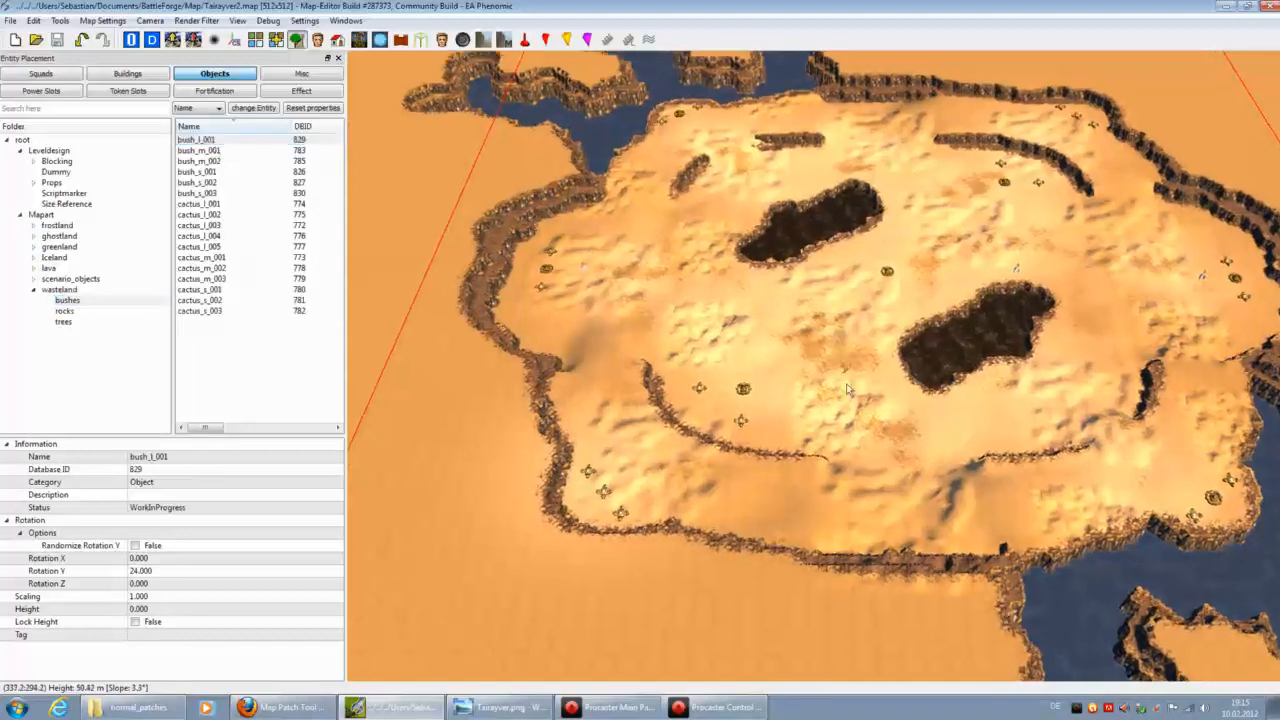
Step: Place a bush_l_001 at the short diagonal rock ridge in the northwest of the map
{"action": "scroll", "coordinate": [847, 390], "scroll_direction": "up", "scroll_amount": 5}
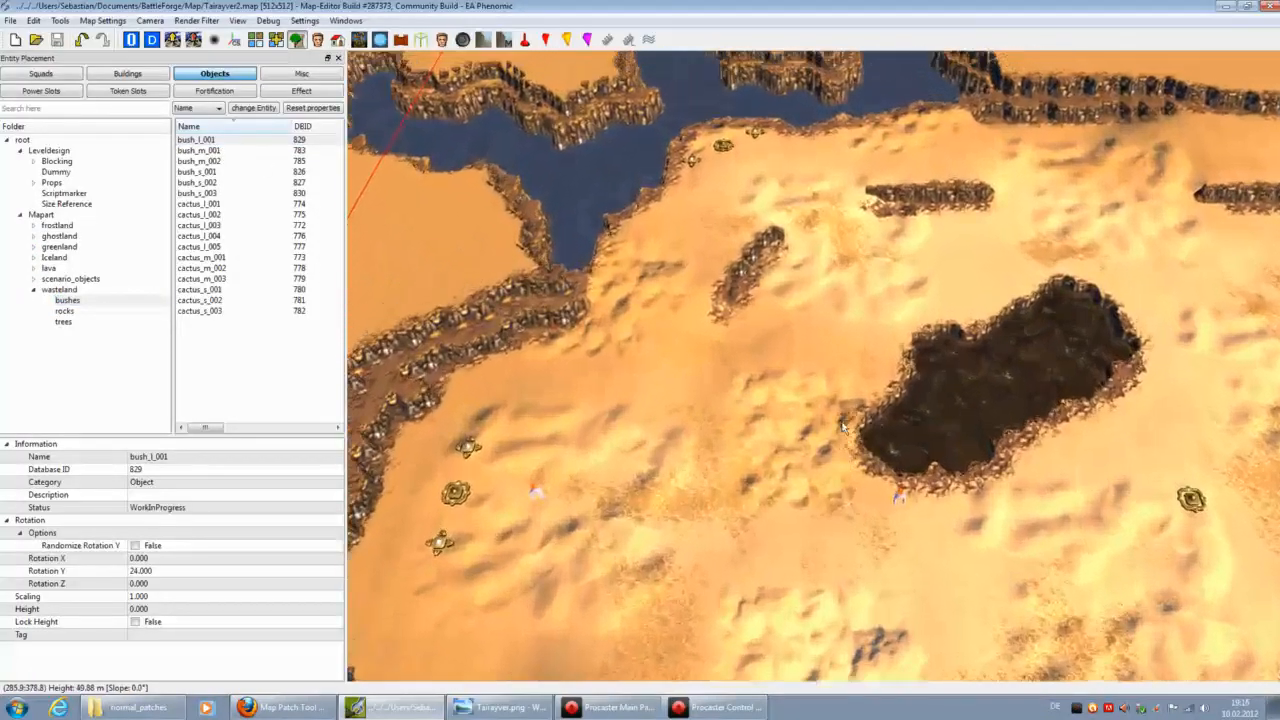
{"action": "scroll", "coordinate": [842, 427], "scroll_direction": "up", "scroll_amount": 4}
{"action": "left_click", "coordinate": [658, 364]}
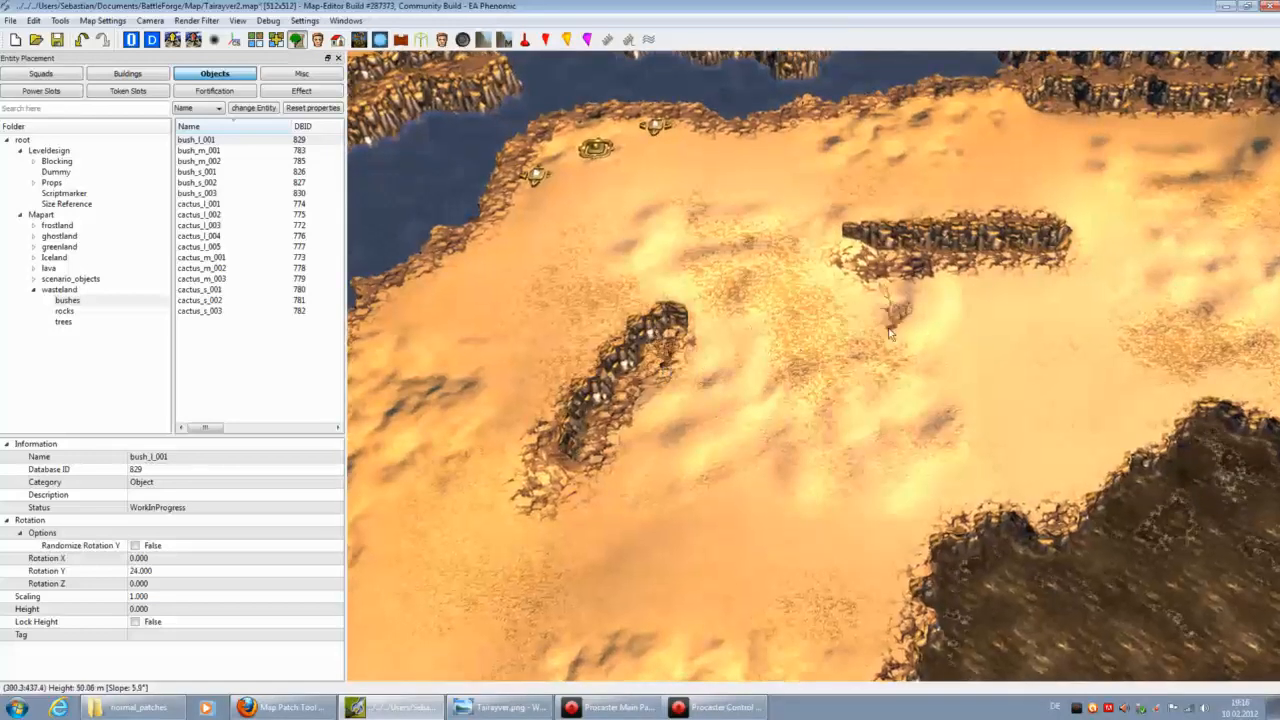
{"action": "scroll", "coordinate": [890, 333], "scroll_direction": "up", "scroll_amount": 5}
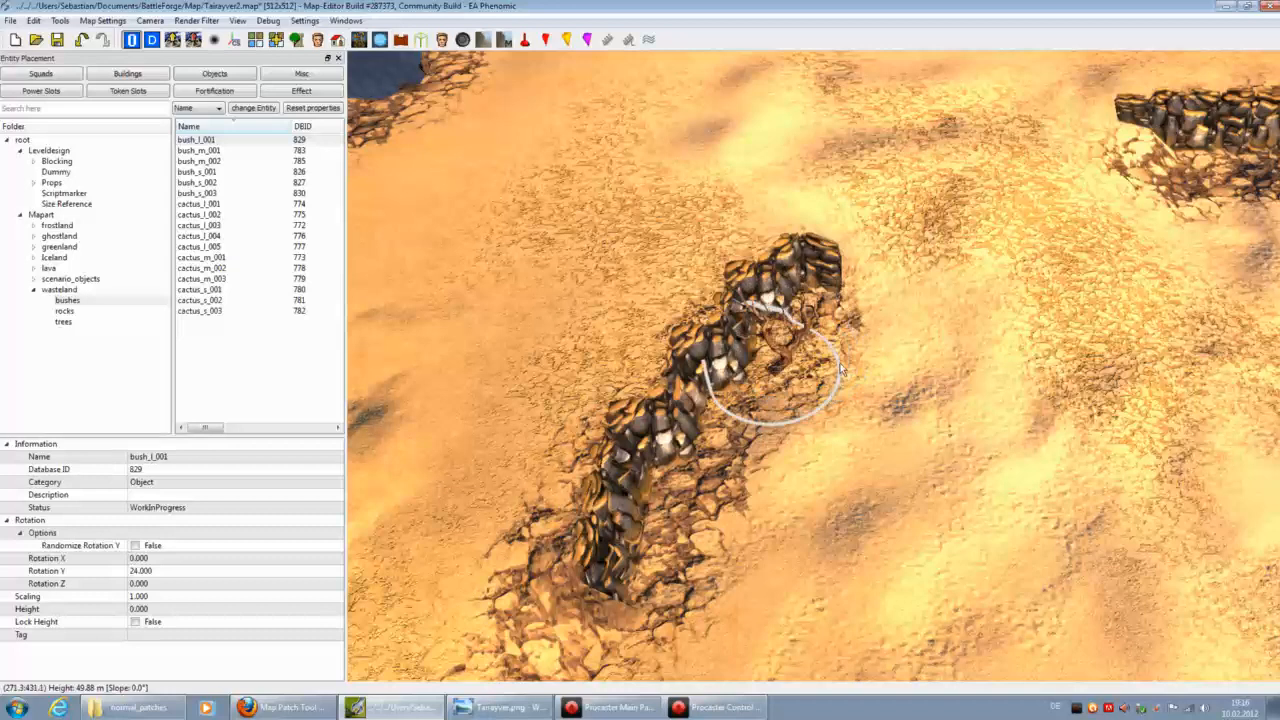
Step: Display the Entity Properties of the placed bush_l_001 and open its Scaling value for editing
{"action": "right_click", "coordinate": [987, 39]}
{"action": "left_click", "coordinate": [1050, 98]}
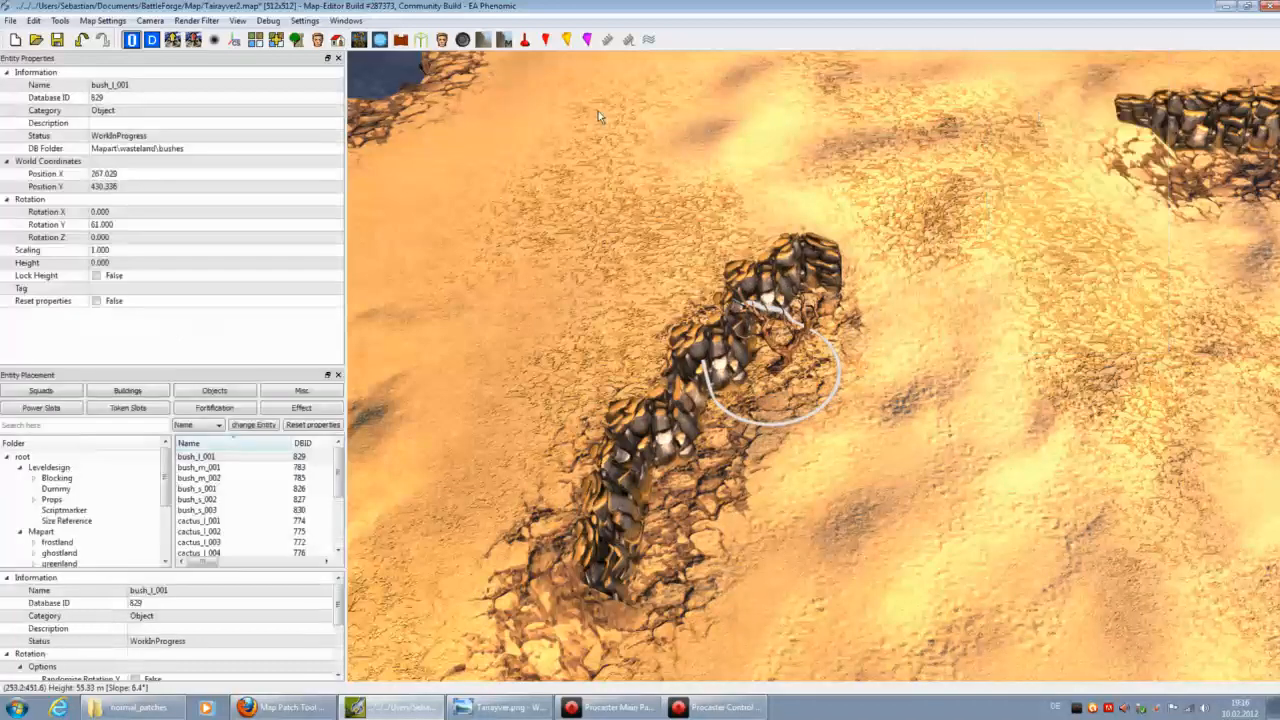
{"action": "left_click", "coordinate": [120, 250]}
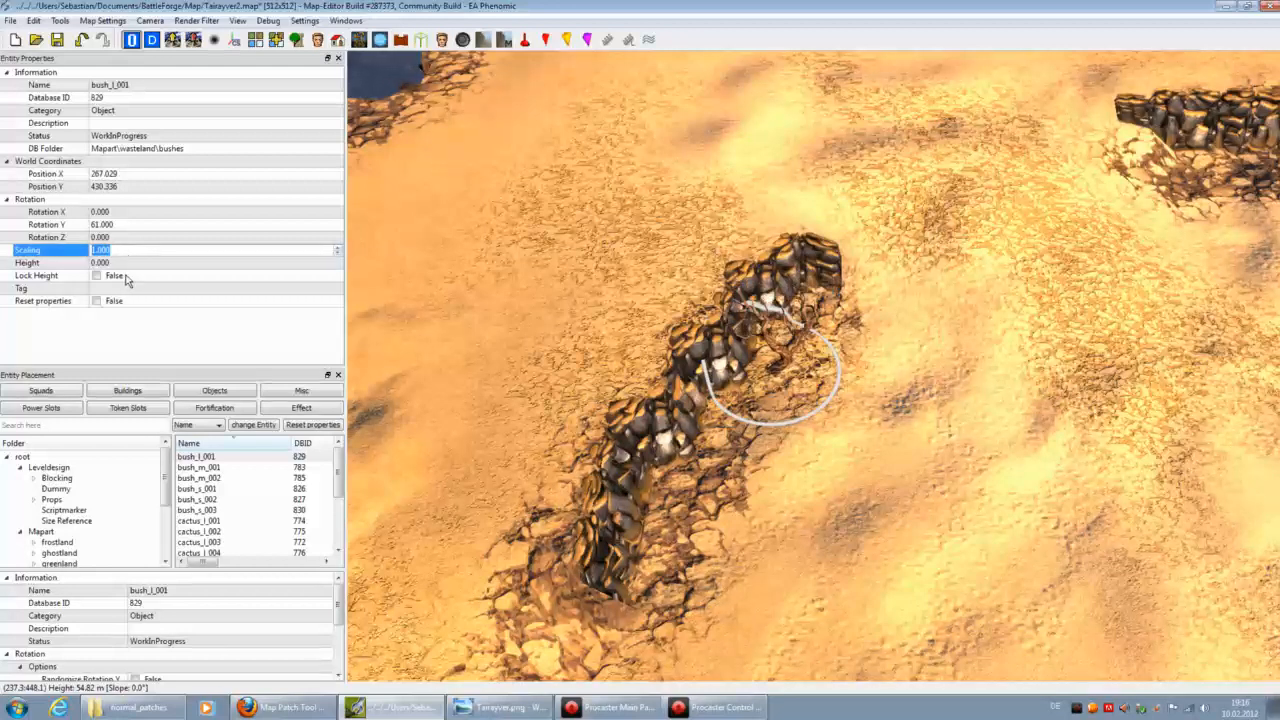
Step: Try a lower height for the bush, reset it to 0, and rotate the bush to X 22, Y 84 and Z 314
{"action": "left_click", "coordinate": [127, 263]}
{"action": "scroll", "coordinate": [129, 267], "scroll_direction": "down", "scroll_amount": 20}
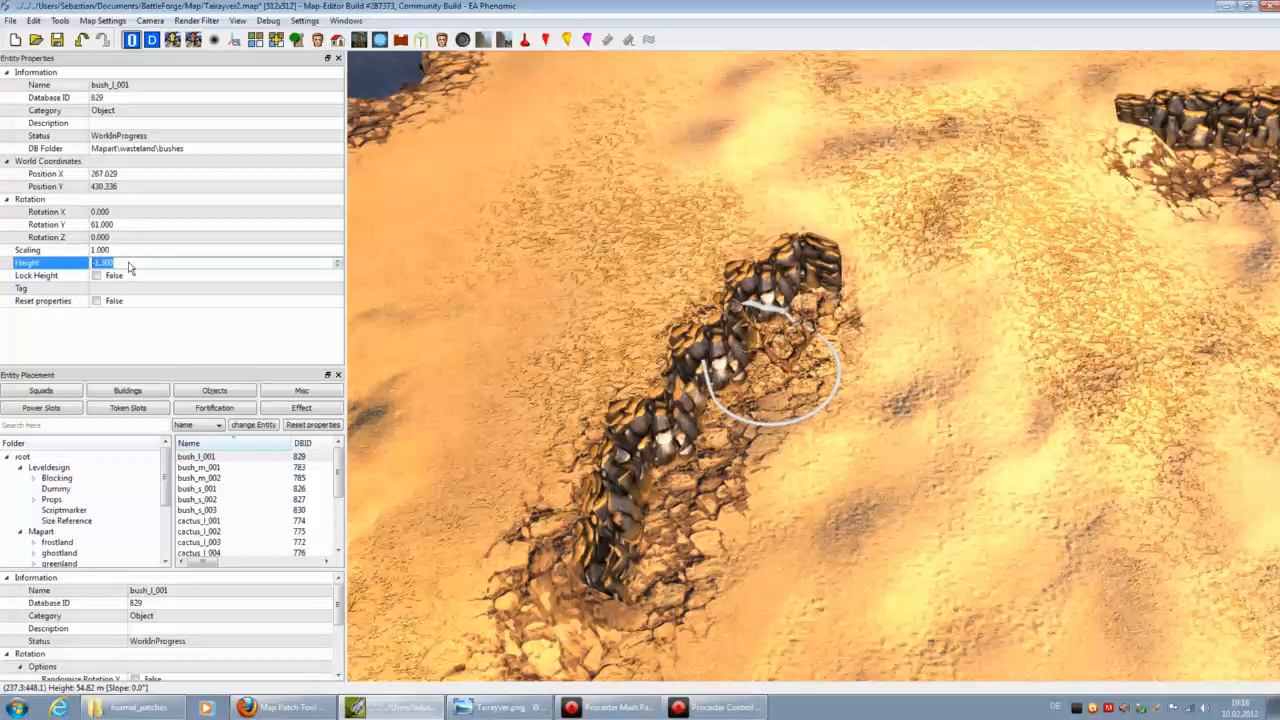
{"action": "key", "text": "Return"}
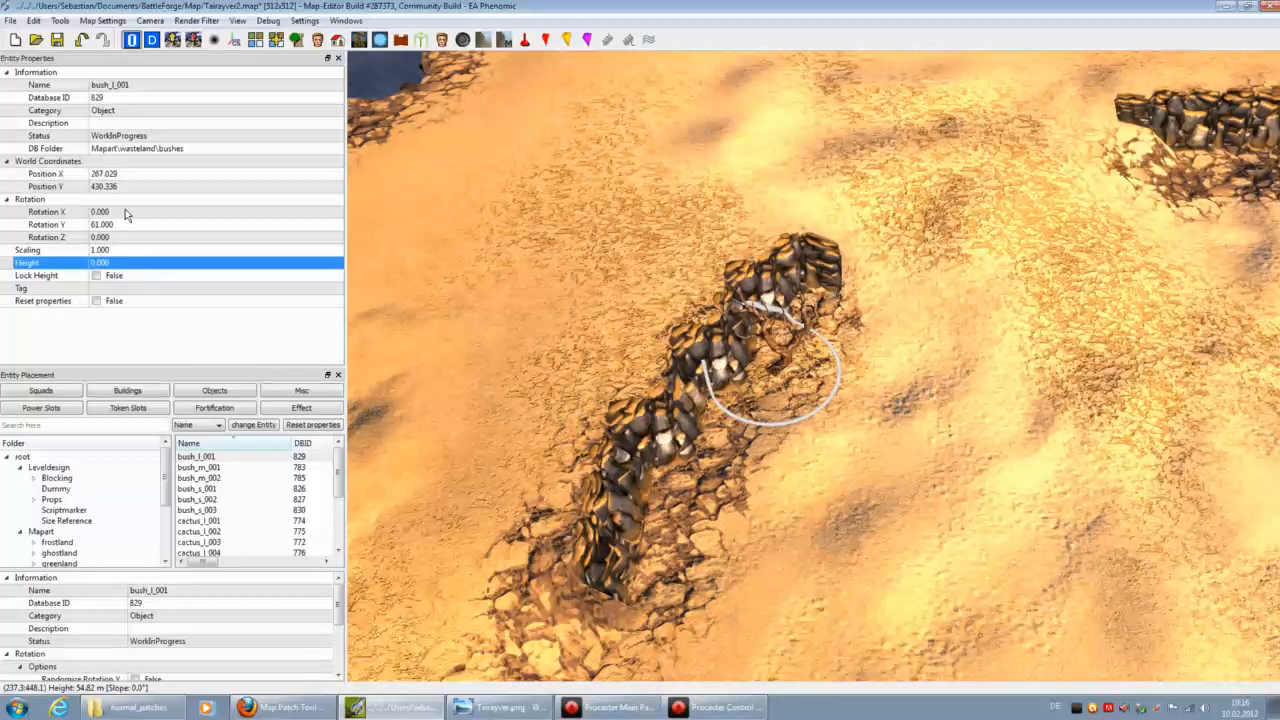
{"action": "left_click", "coordinate": [128, 225]}
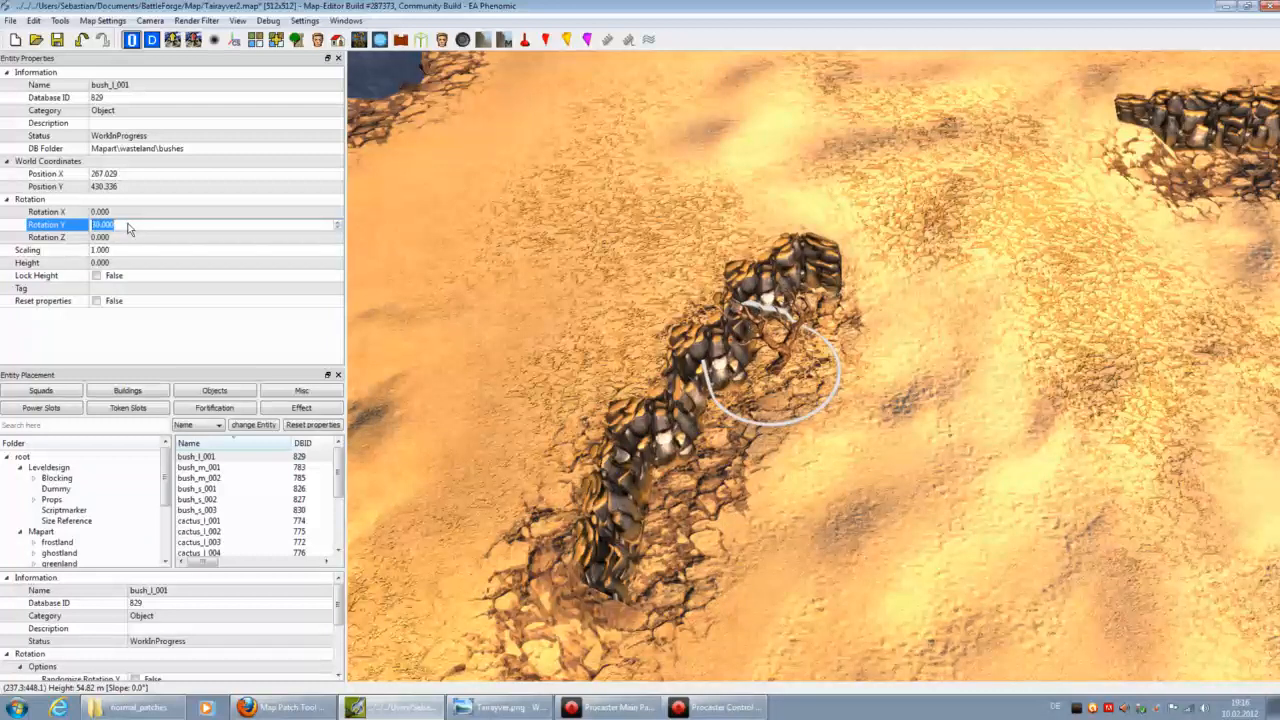
{"action": "left_click", "coordinate": [135, 238]}
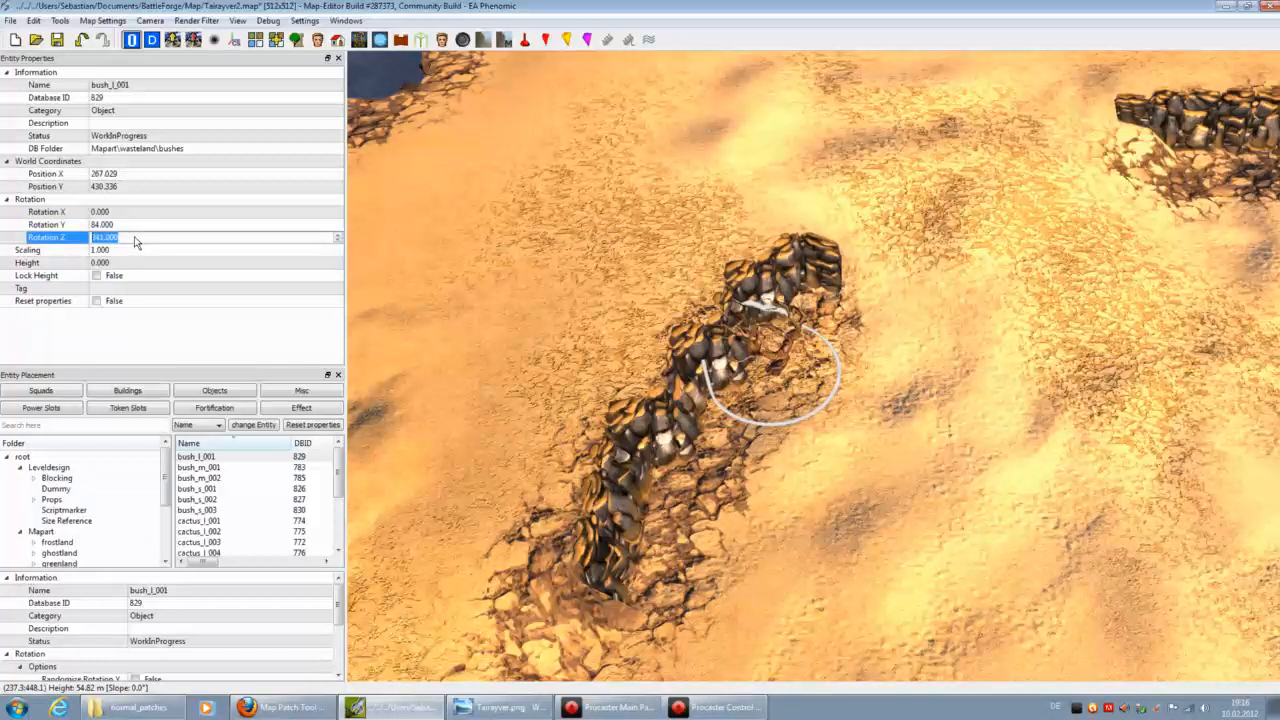
{"action": "left_click", "coordinate": [136, 212]}
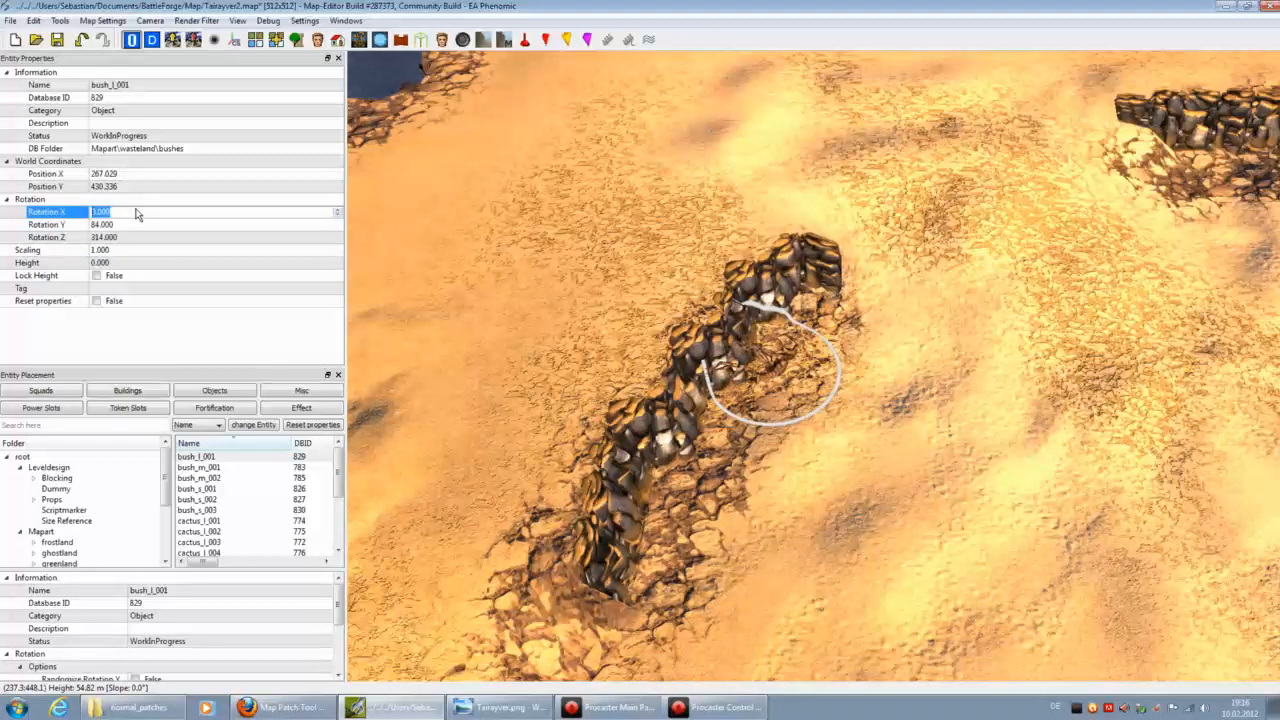
{"action": "scroll", "coordinate": [461, 333], "scroll_direction": "down", "scroll_amount": 2}
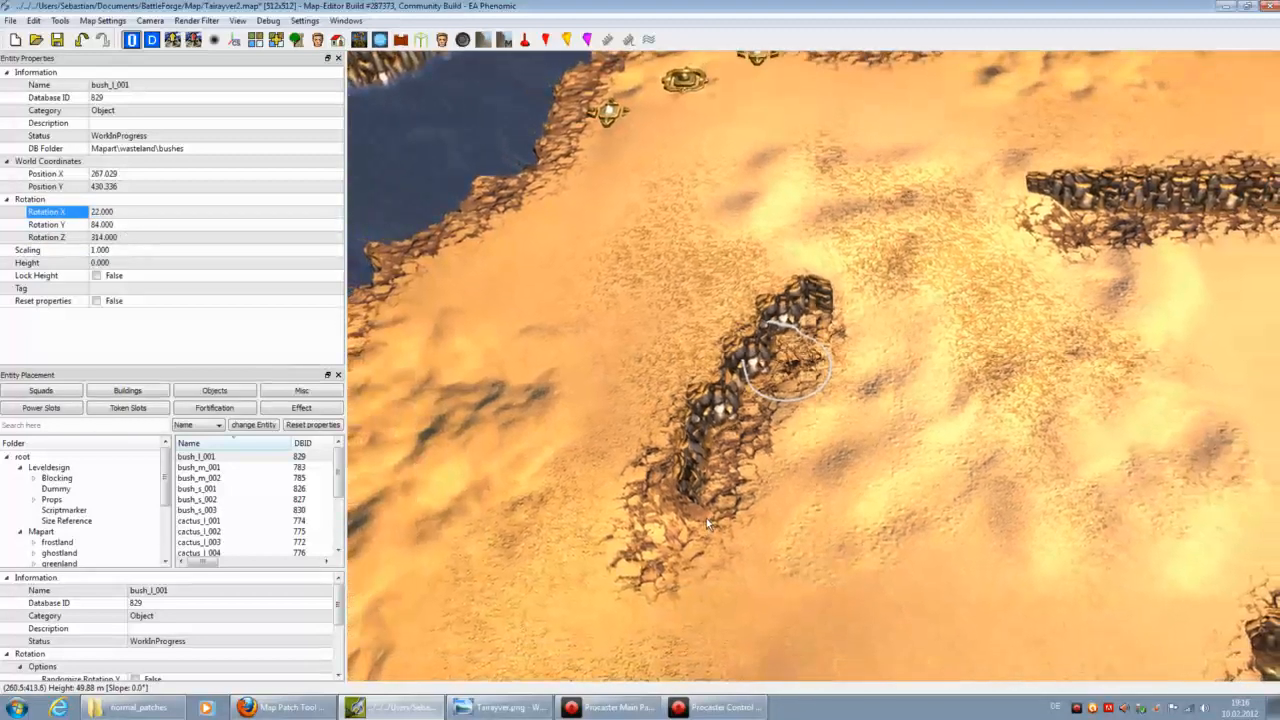
Step: Undo the bush's rotation changes and its placement at the rock ridge
{"action": "scroll", "coordinate": [461, 333], "scroll_direction": "up", "scroll_amount": 1}
{"action": "left_click", "coordinate": [85, 41]}
{"action": "left_click", "coordinate": [85, 41]}
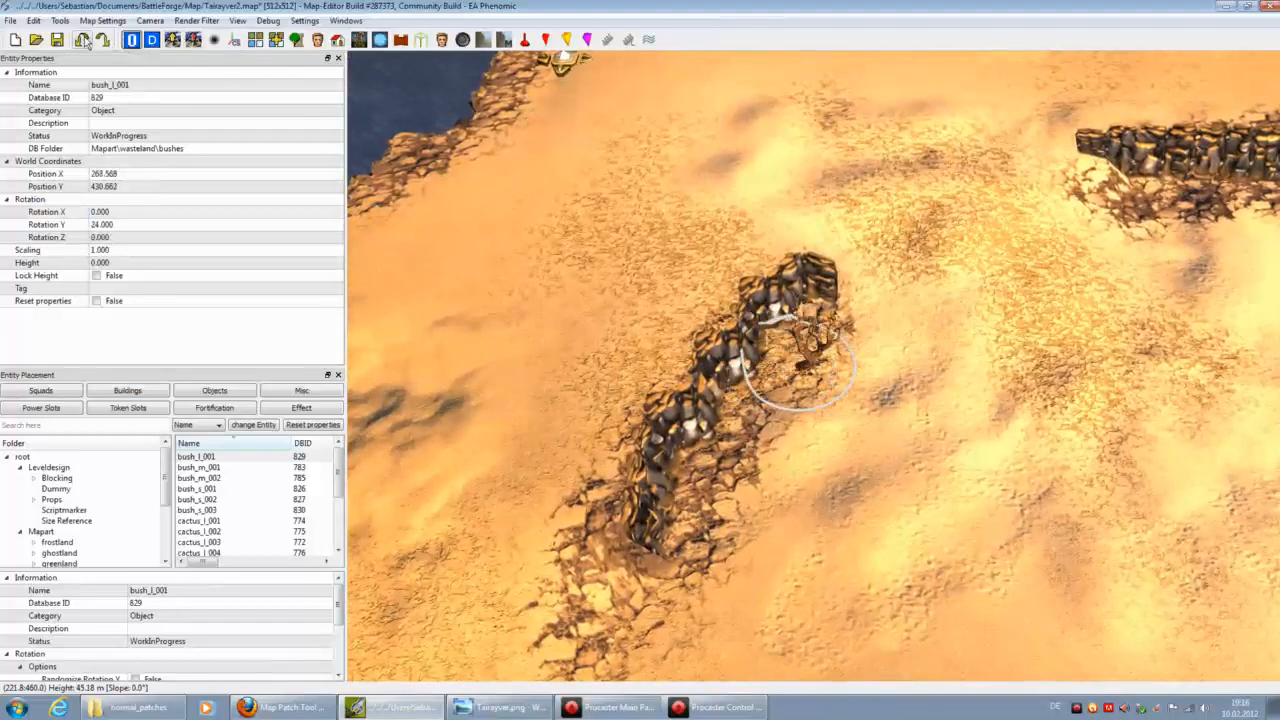
{"action": "left_click", "coordinate": [87, 42]}
Step: Look over the sandy ground, dark pits and rock ridges across the map
{"action": "scroll", "coordinate": [937, 427], "scroll_direction": "down", "scroll_amount": 2}
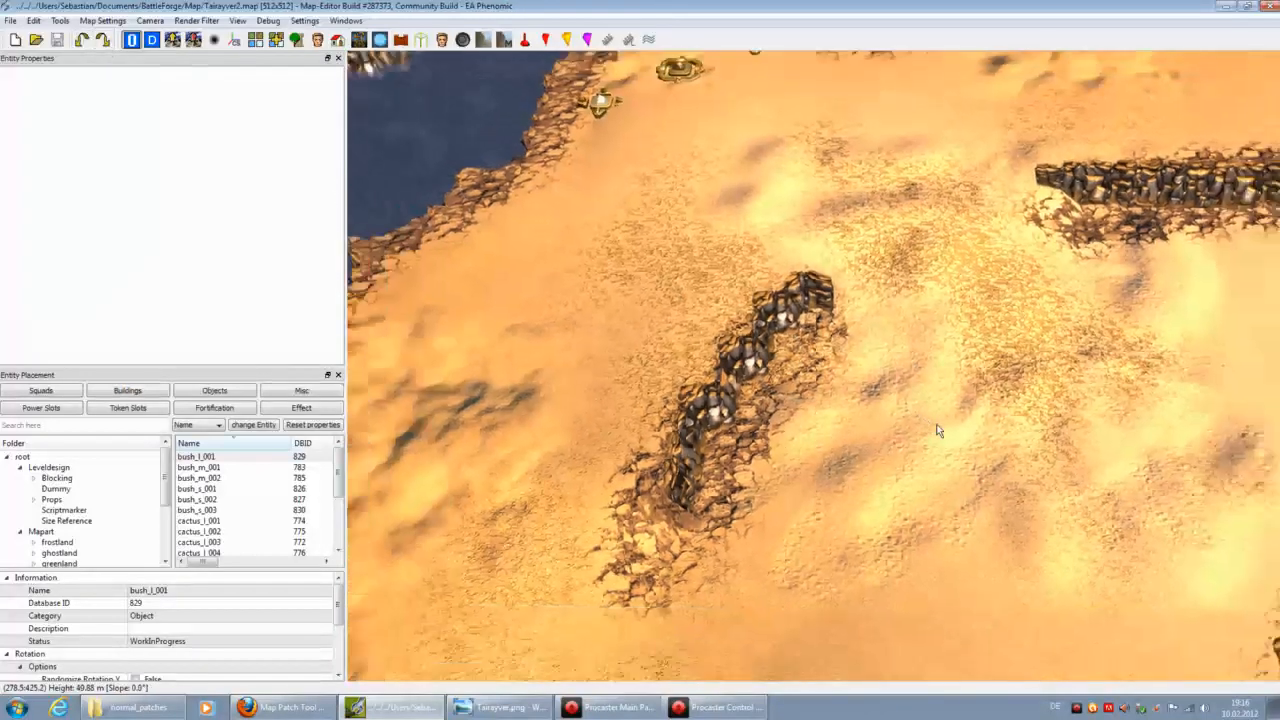
{"action": "key", "text": "Up"}
{"action": "key", "text": "Left"}
{"action": "key", "text": "Right"}
{"action": "key", "text": "Down"}
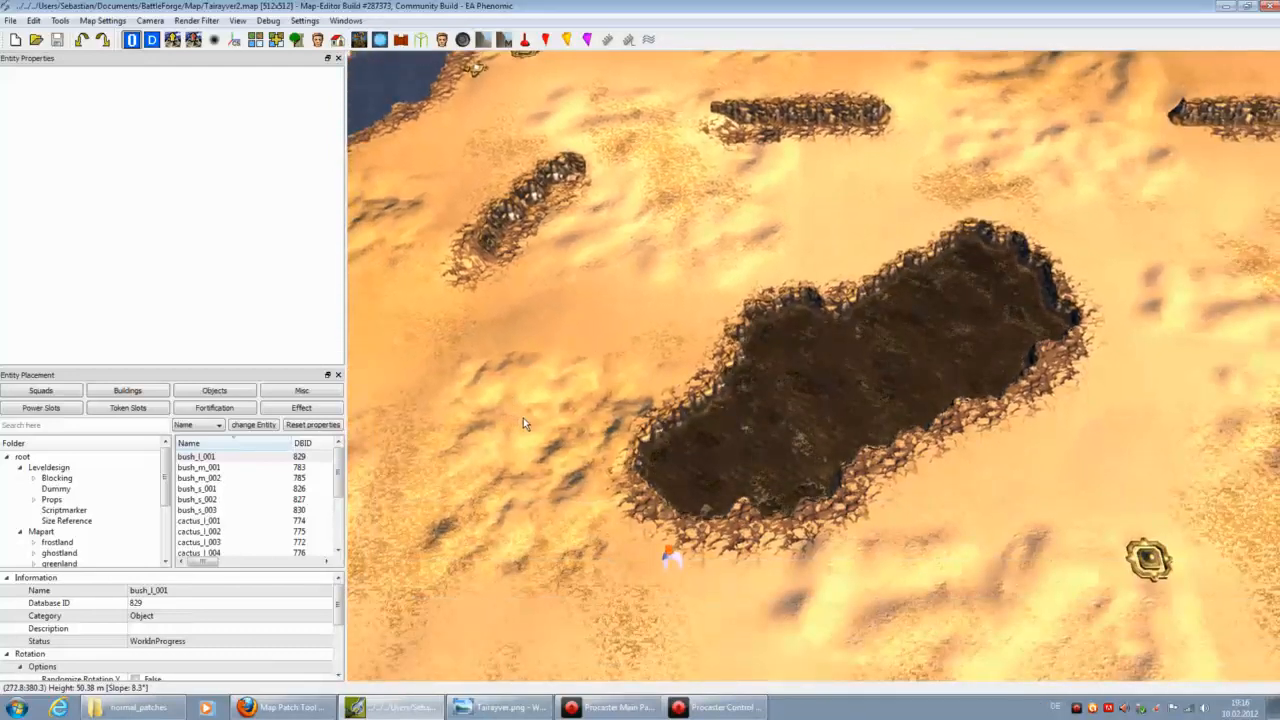
{"action": "key", "text": "Down"}
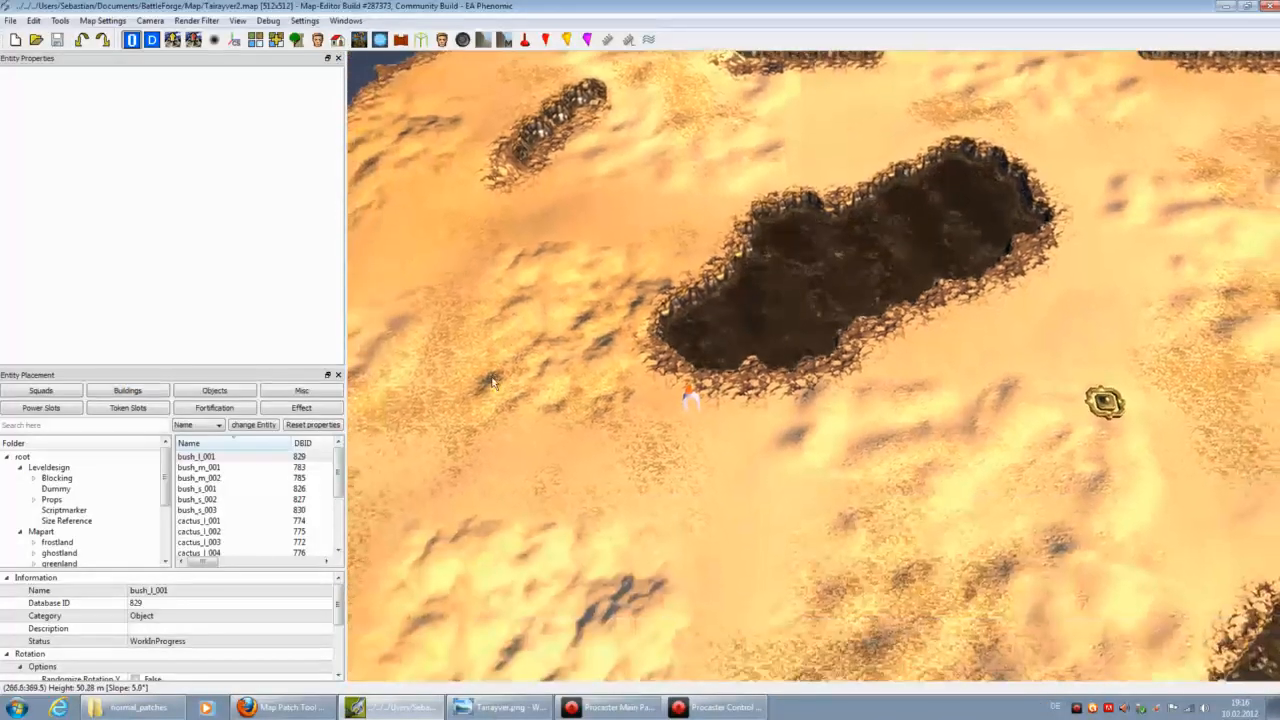
{"action": "key", "text": "Left"}
{"action": "key", "text": "Up"}
{"action": "key", "text": "Left"}
{"action": "key", "text": "Up"}
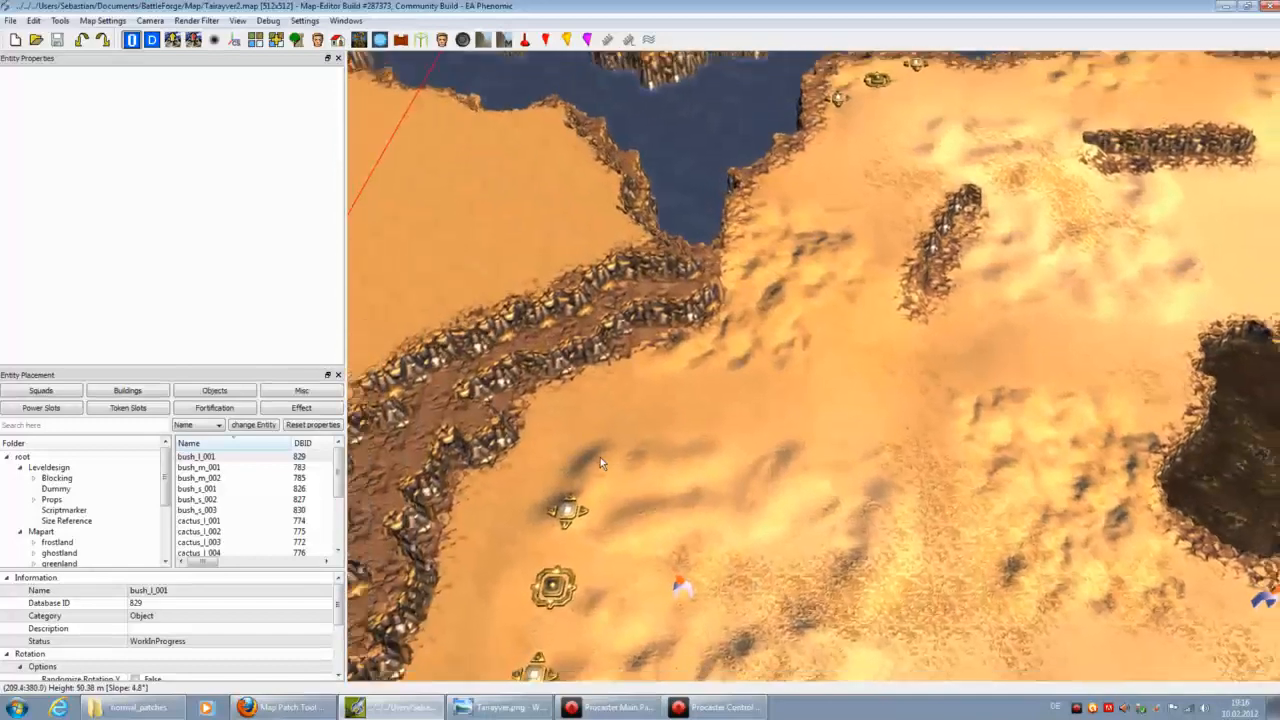
{"action": "scroll", "coordinate": [600, 455], "scroll_direction": "down", "scroll_amount": 2}
{"action": "key", "text": "Down"}
{"action": "key", "text": "Right"}
{"action": "key", "text": "Down"}
{"action": "key", "text": "Right"}
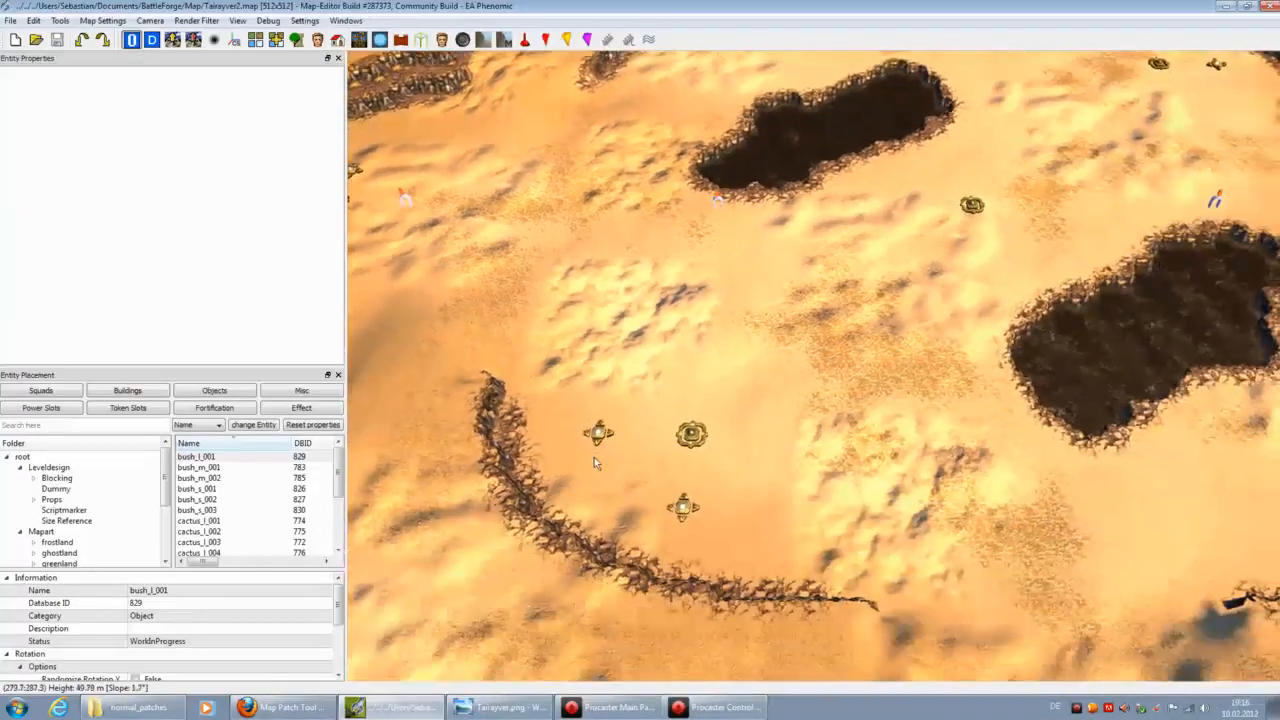
{"action": "key", "text": "Down"}
{"action": "key", "text": "Right"}
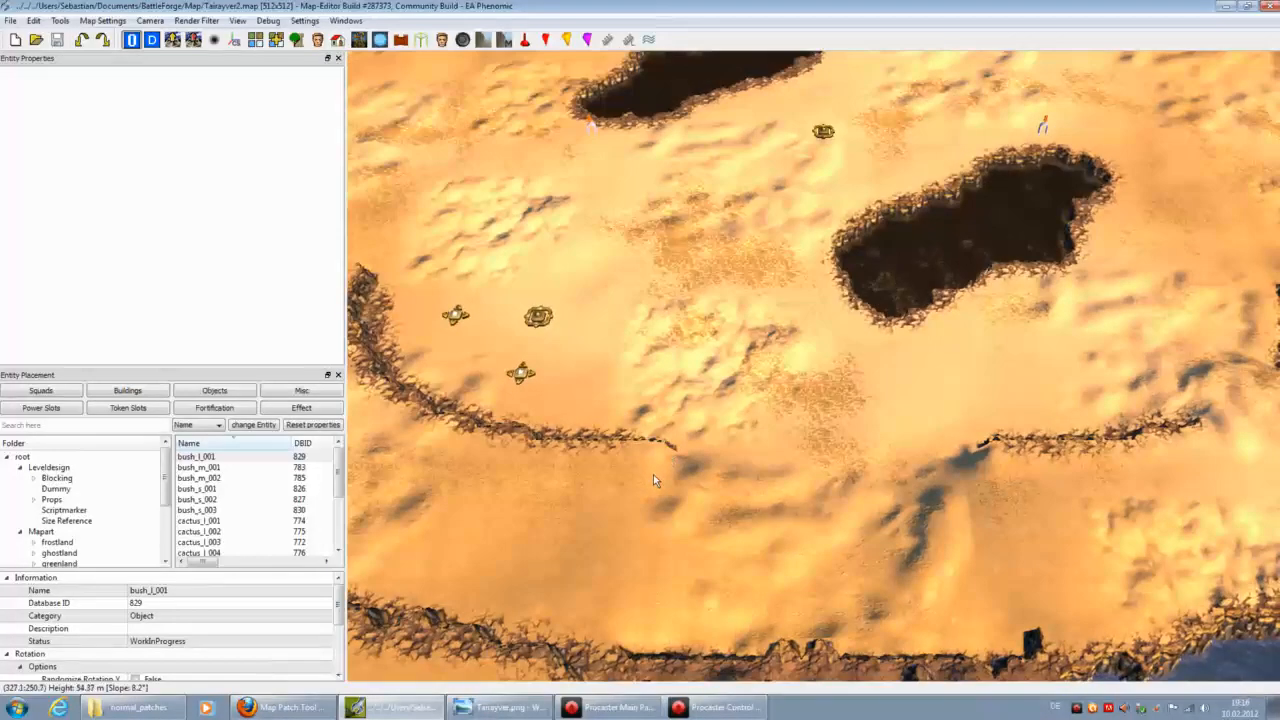
{"action": "key", "text": "Up"}
{"action": "key", "text": "Right"}
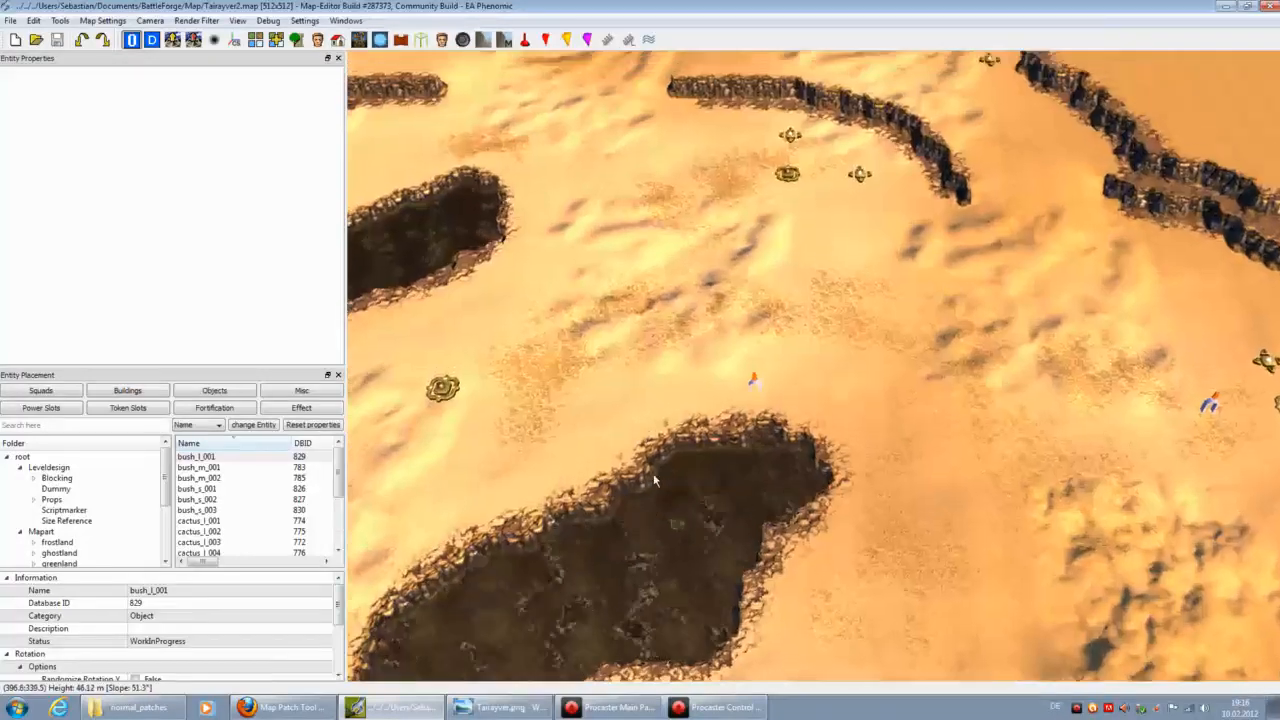
{"action": "key", "text": "Up"}
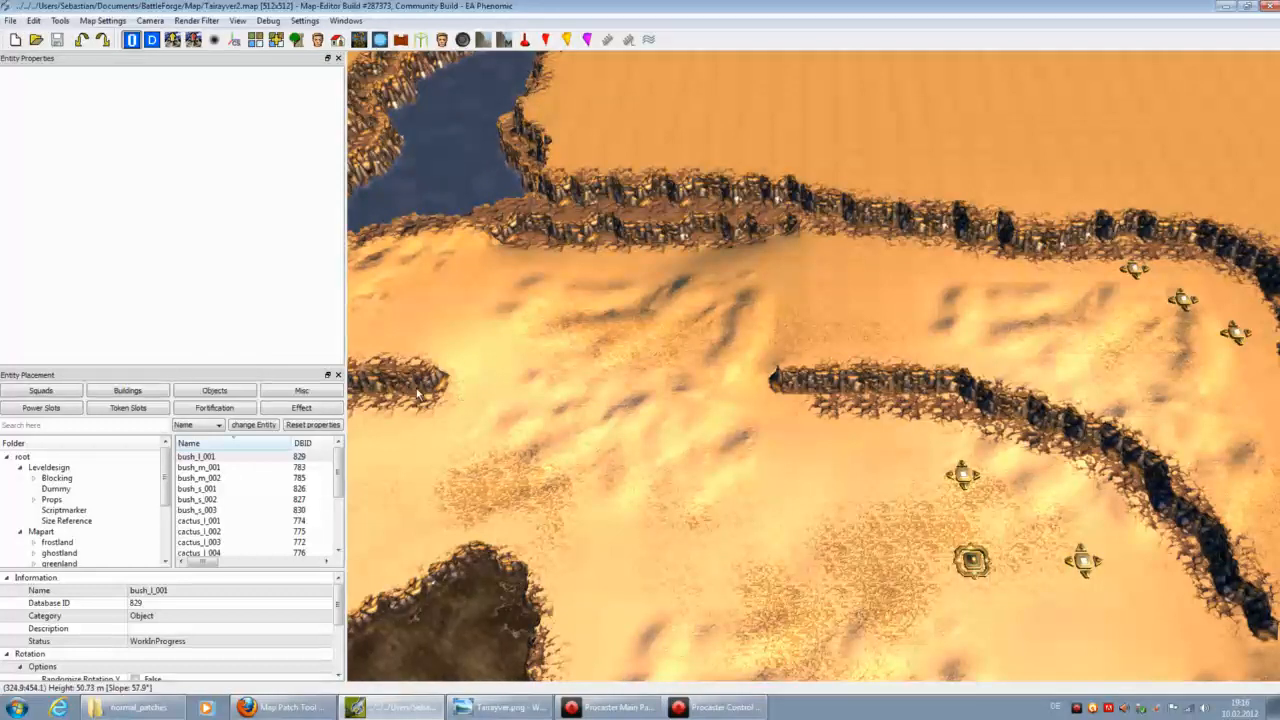
{"action": "key", "text": "Down"}
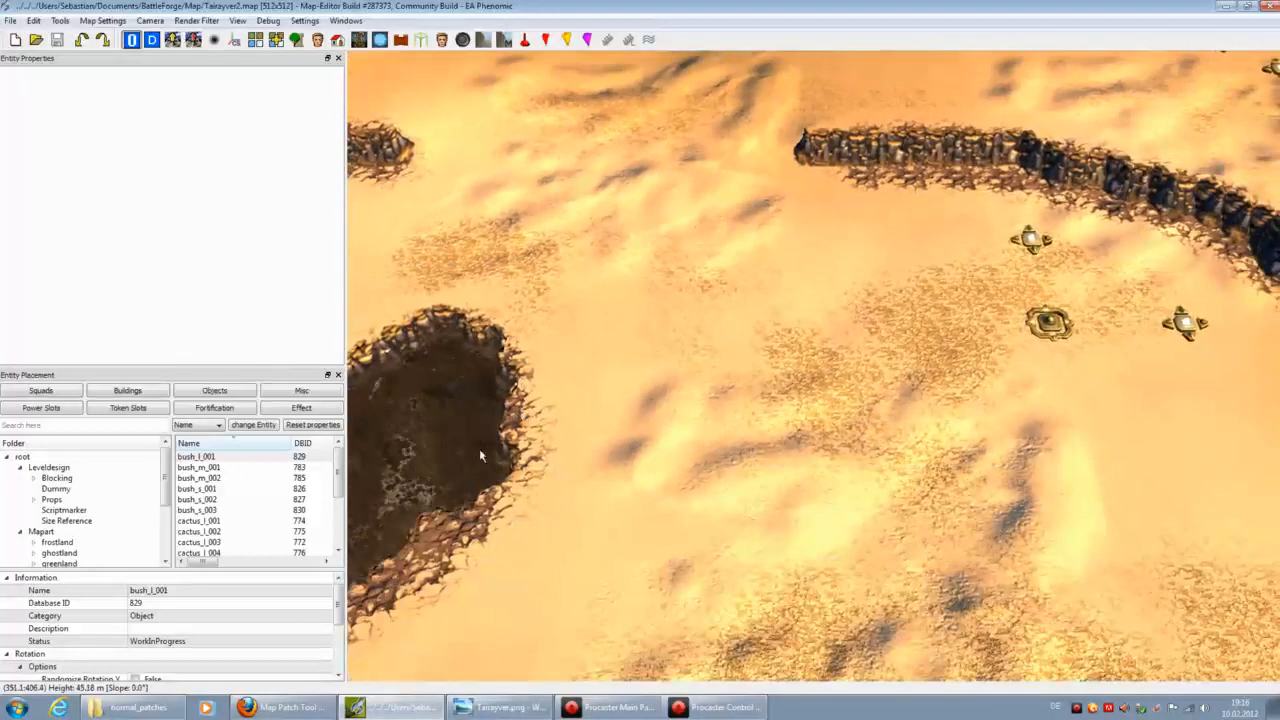
Step: Start an entity import and look for an exported entity file in the BattleForge documents folder and its subfolder 1
{"action": "left_click", "coordinate": [11, 21]}
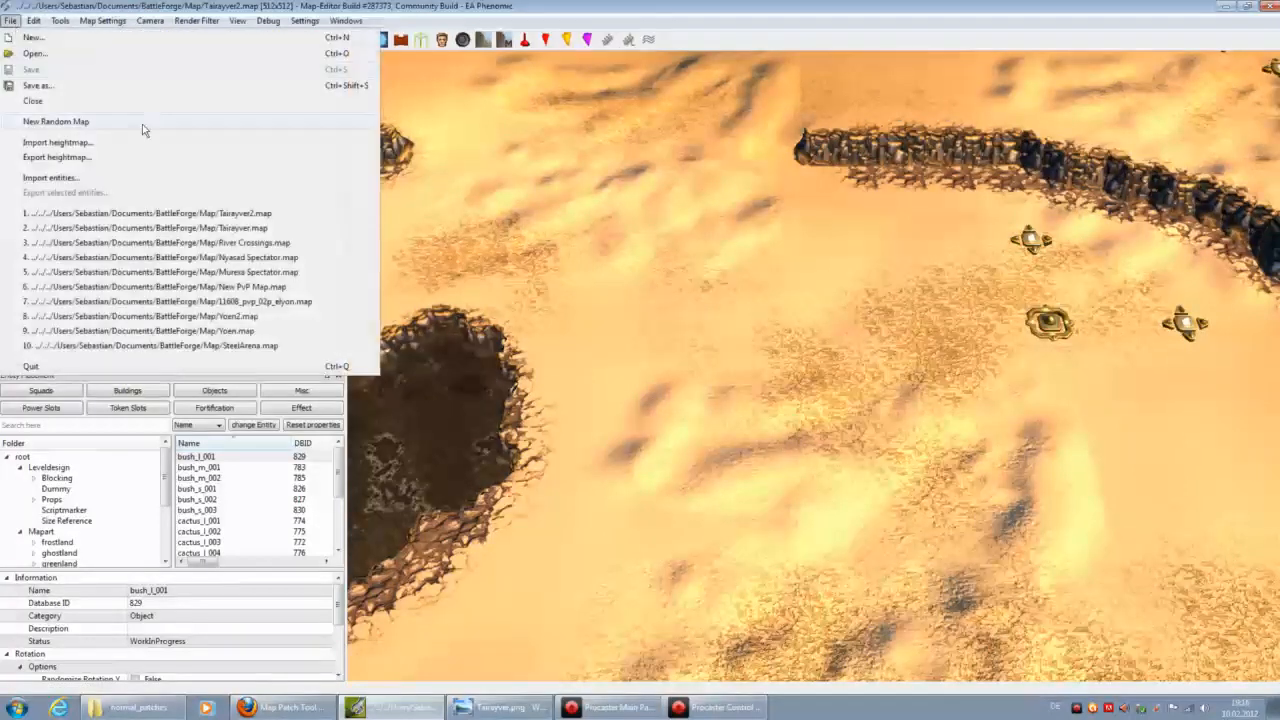
{"action": "left_click", "coordinate": [84, 181]}
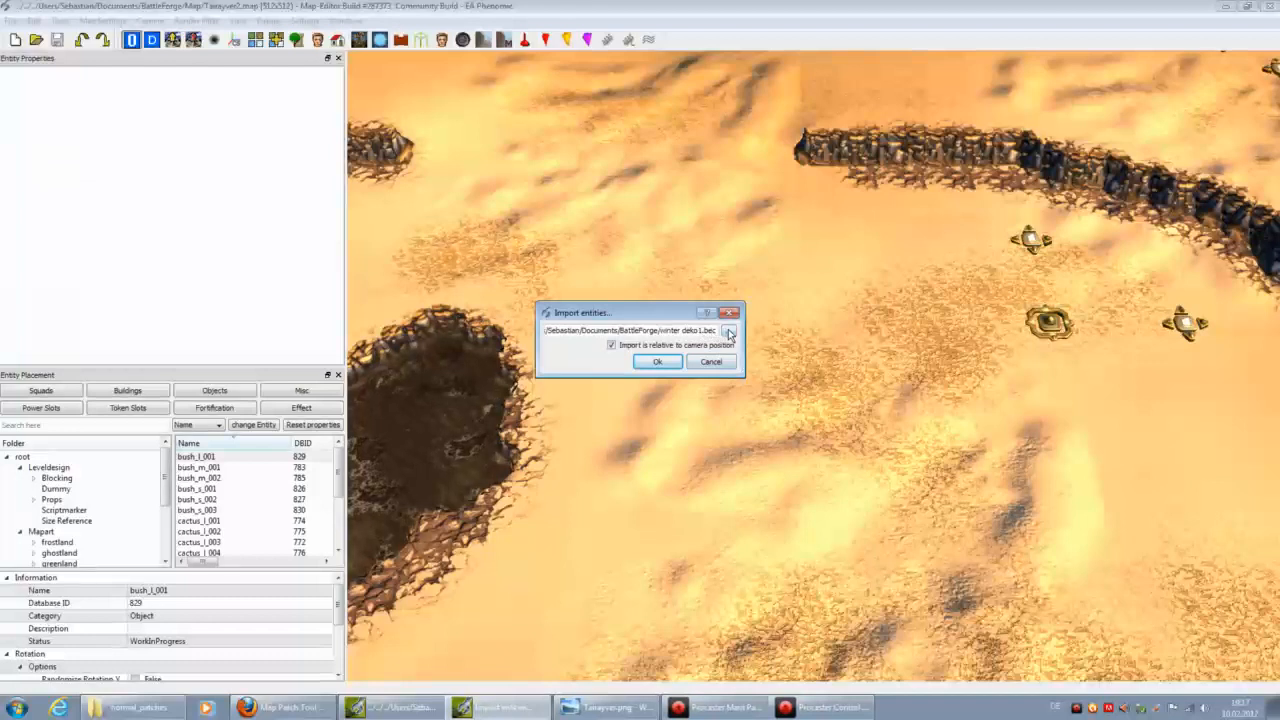
{"action": "left_click", "coordinate": [729, 333]}
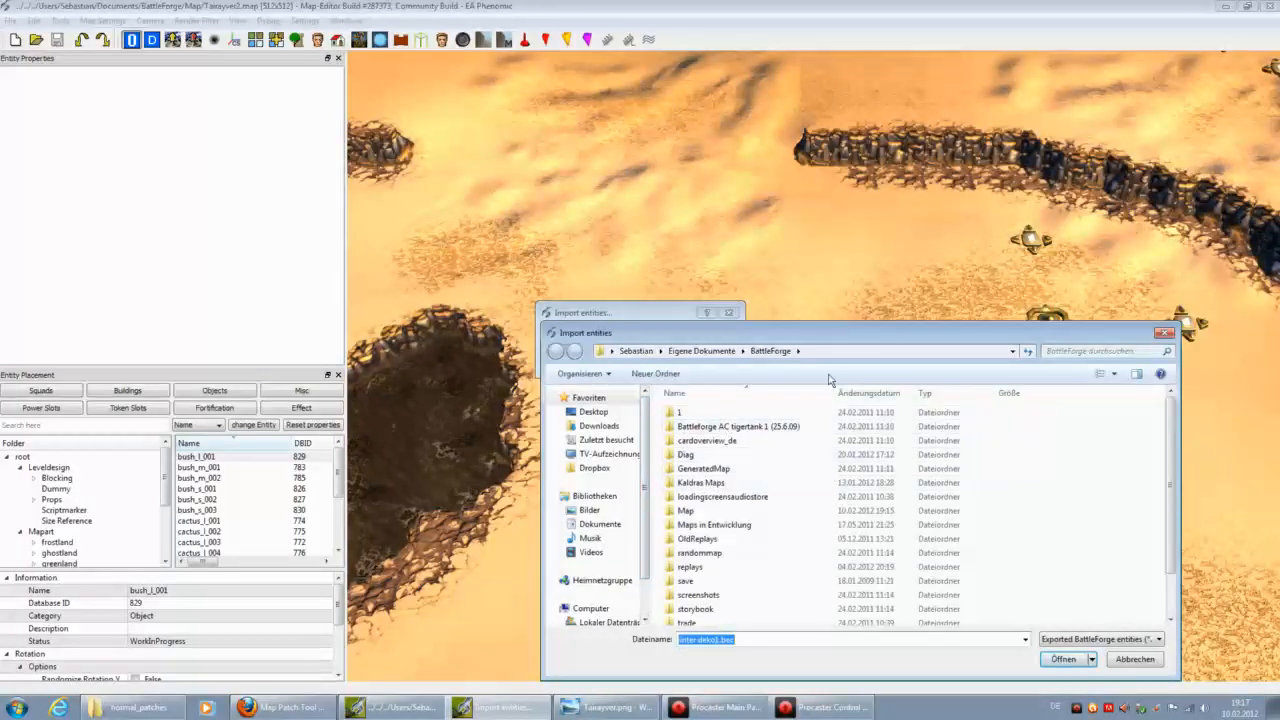
{"action": "left_click_drag", "start_coordinate": [823, 334], "coordinate": [804, 245]}
{"action": "scroll", "coordinate": [1133, 458], "scroll_direction": "down", "scroll_amount": 1}
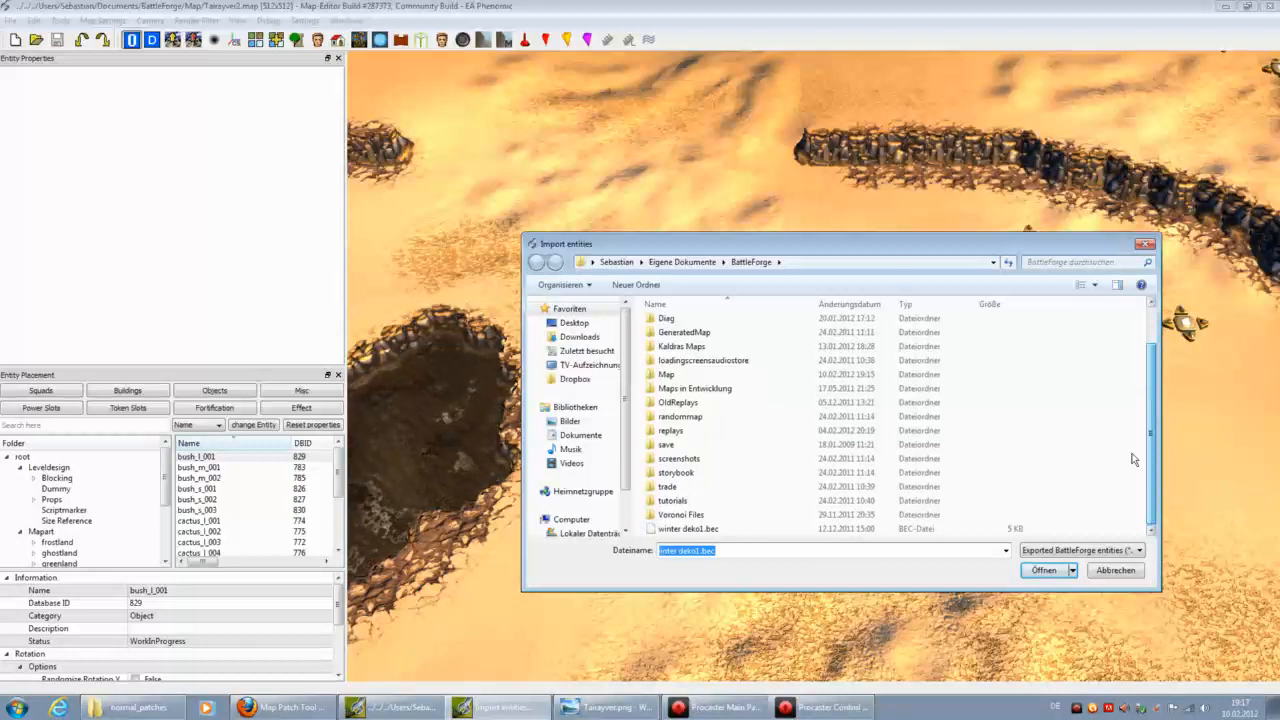
{"action": "scroll", "coordinate": [1133, 458], "scroll_direction": "up", "scroll_amount": 1}
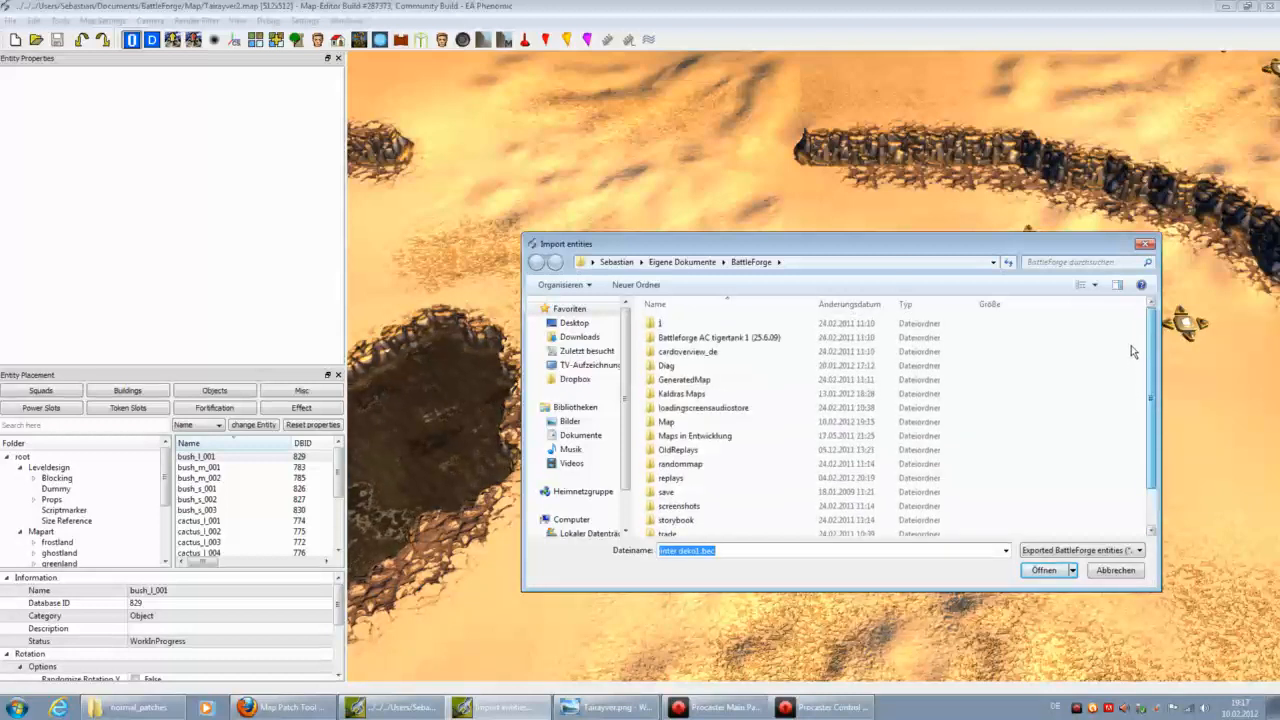
{"action": "double_click", "coordinate": [680, 323]}
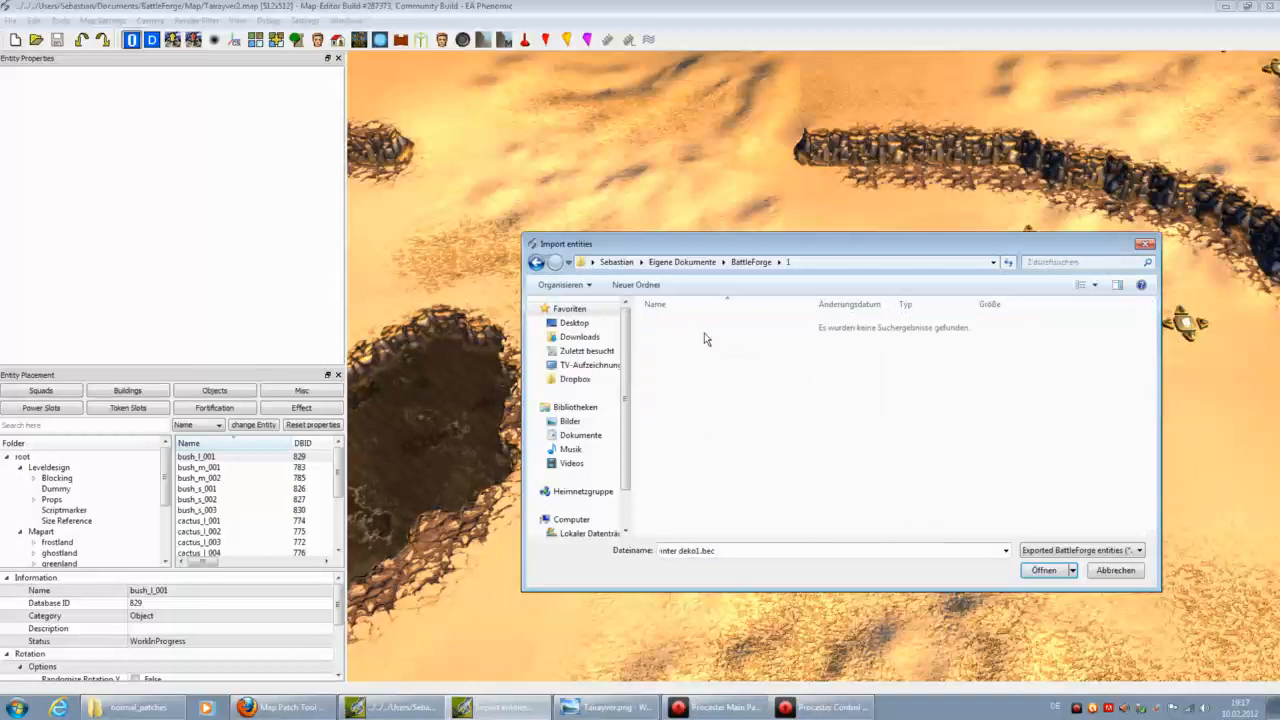
{"action": "left_click", "coordinate": [751, 262]}
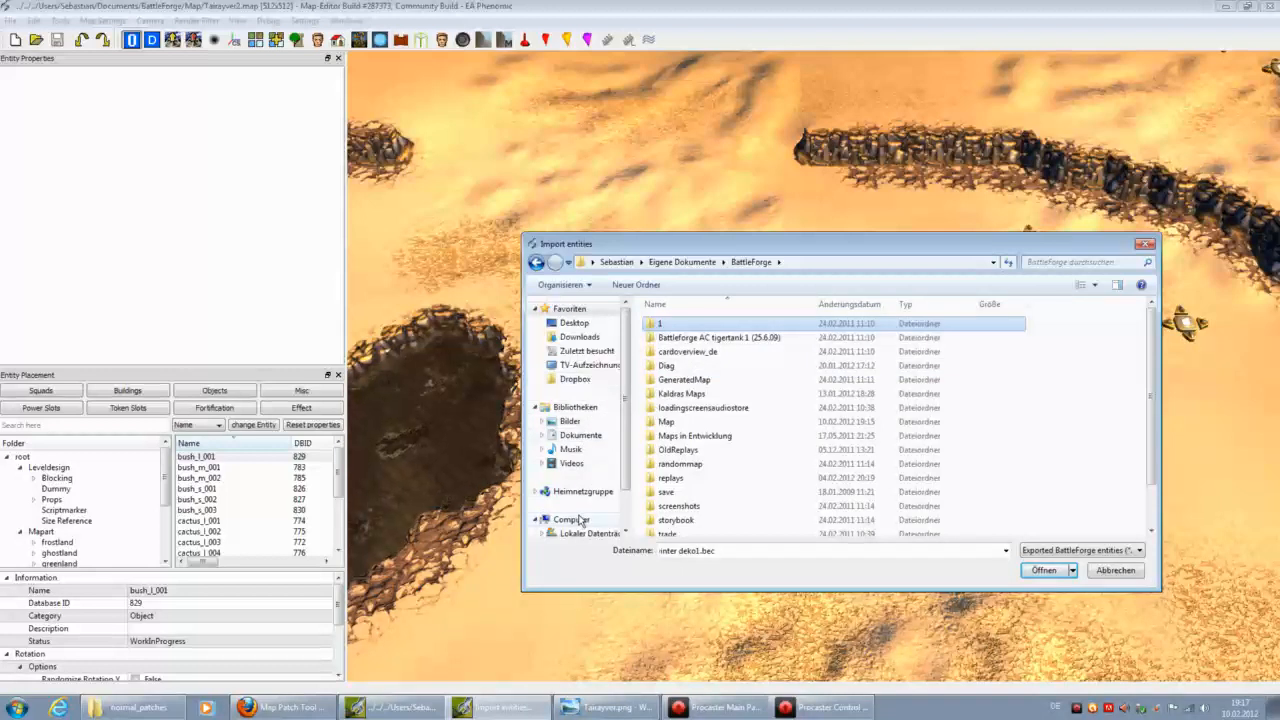
Step: Browse to the folder Programme (x86)\Electronic Arts\BattleForge\bf1\map\prefab on drive C for the entity file to import
{"action": "left_click", "coordinate": [575, 532]}
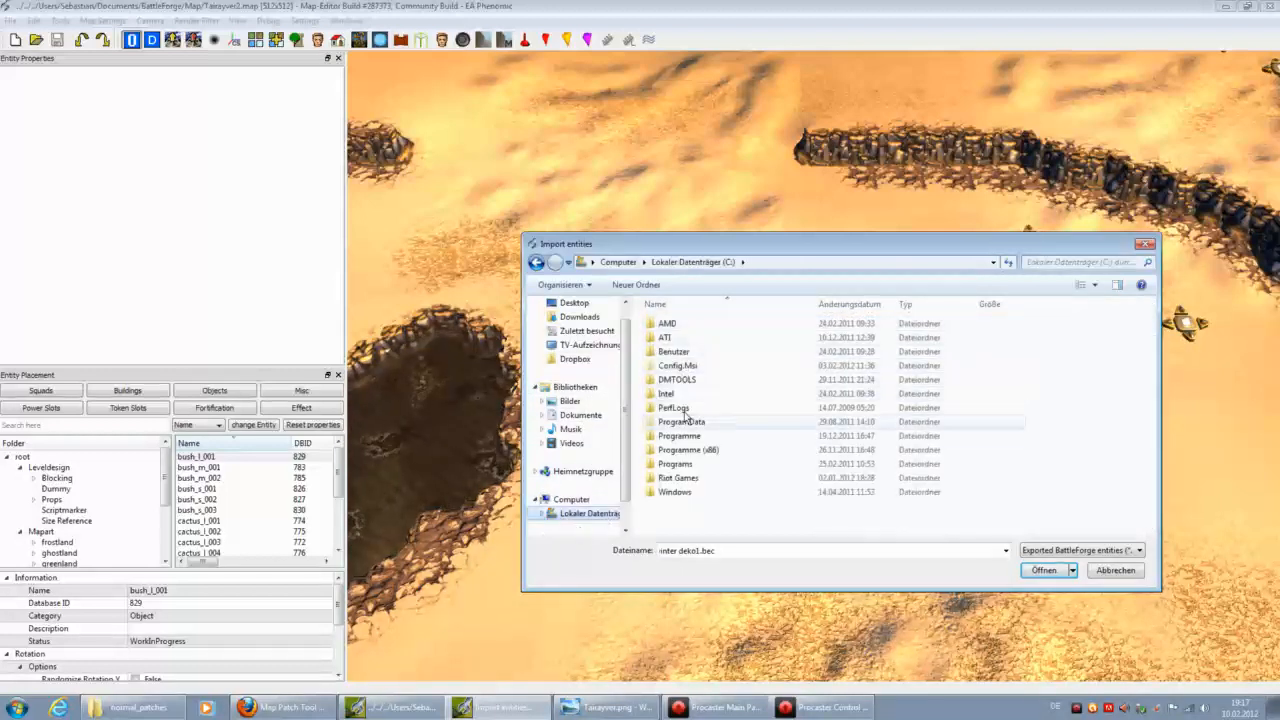
{"action": "double_click", "coordinate": [695, 451]}
{"action": "scroll", "coordinate": [710, 458], "scroll_direction": "down", "scroll_amount": 5}
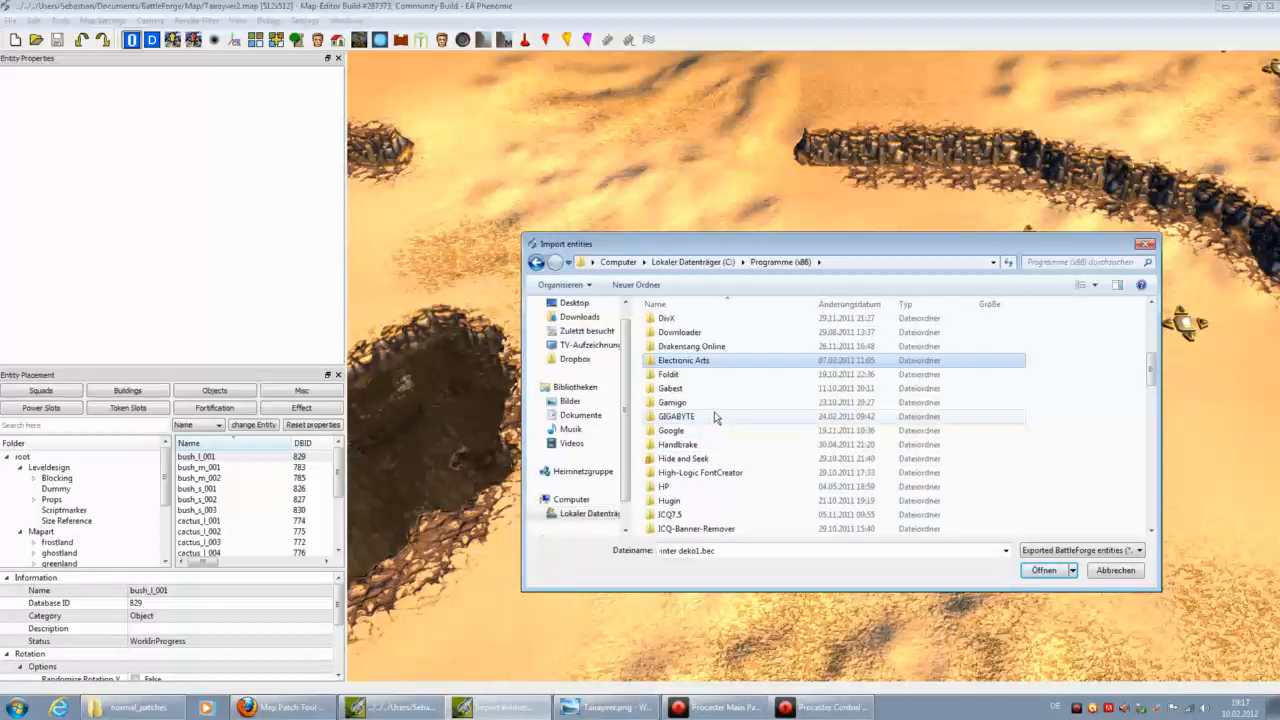
{"action": "double_click", "coordinate": [700, 360]}
{"action": "double_click", "coordinate": [684, 325]}
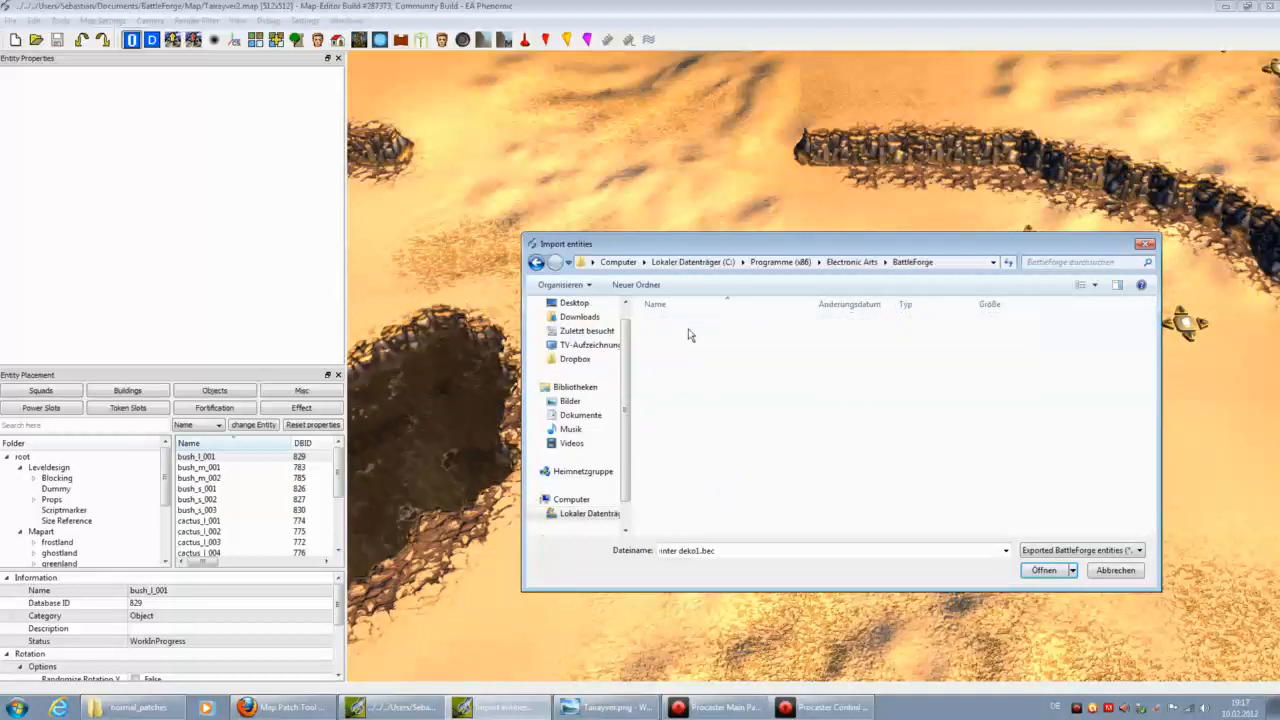
{"action": "double_click", "coordinate": [677, 340]}
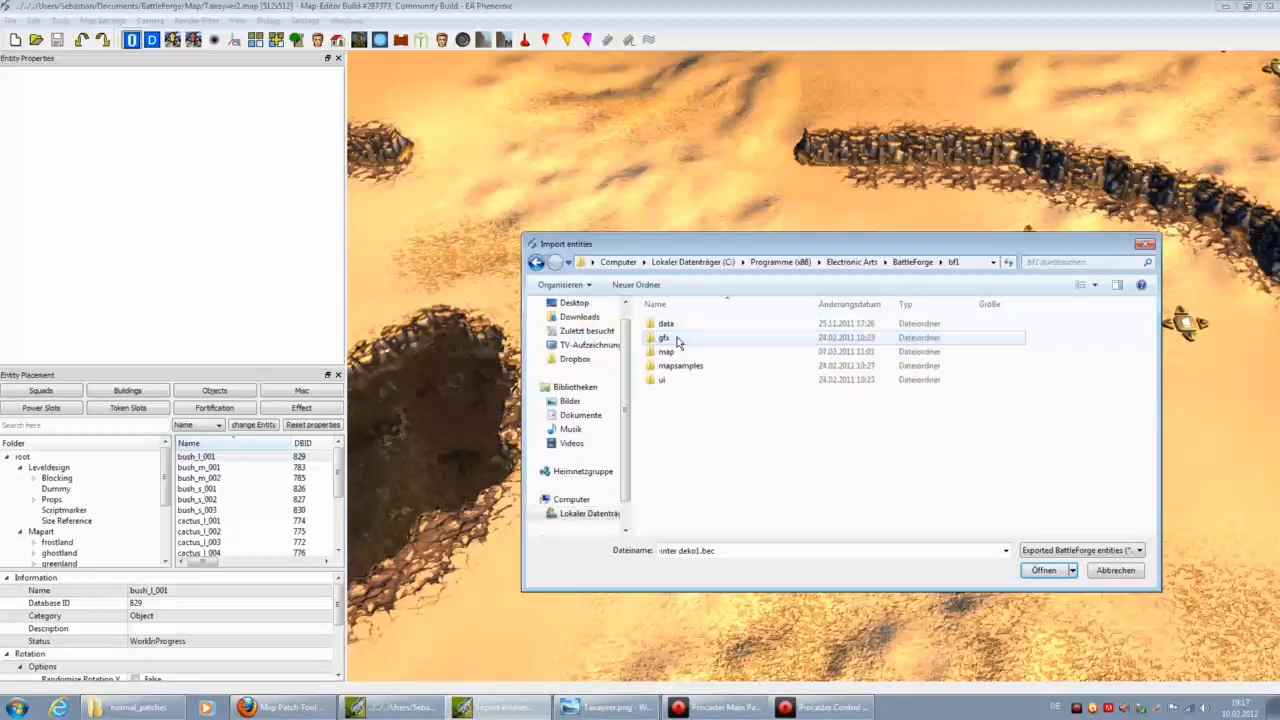
{"action": "double_click", "coordinate": [686, 352]}
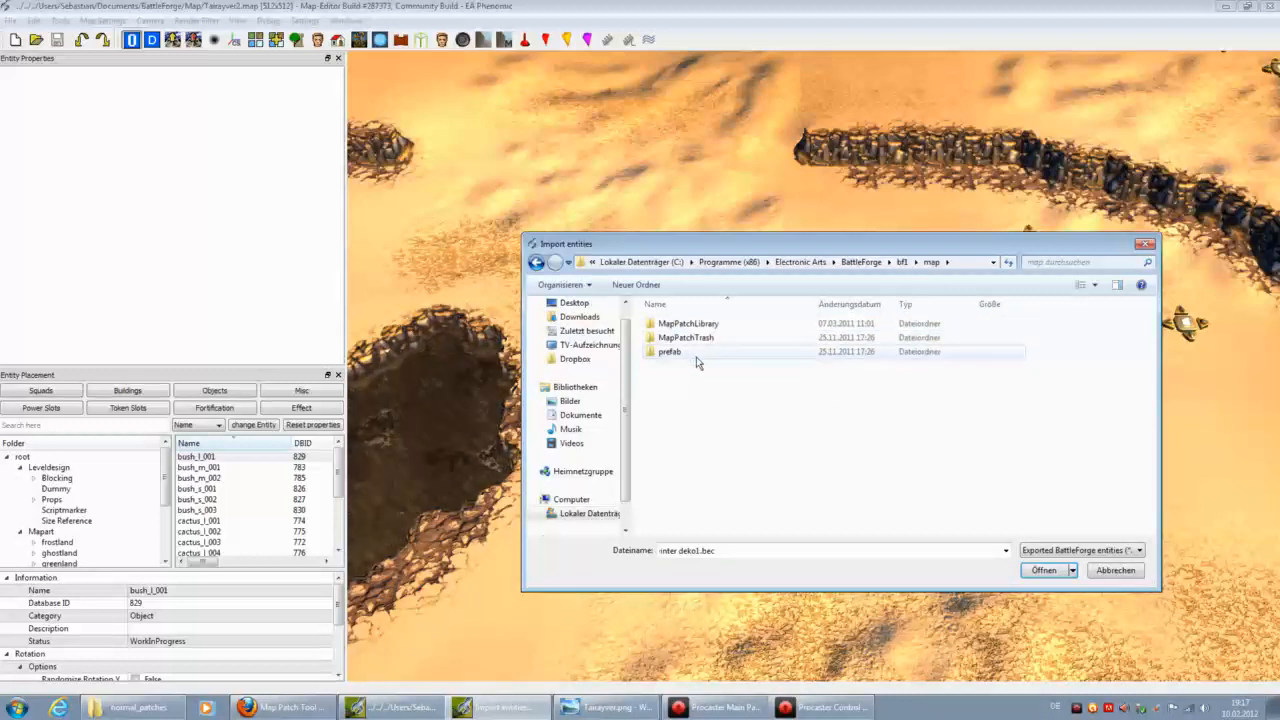
{"action": "double_click", "coordinate": [692, 352]}
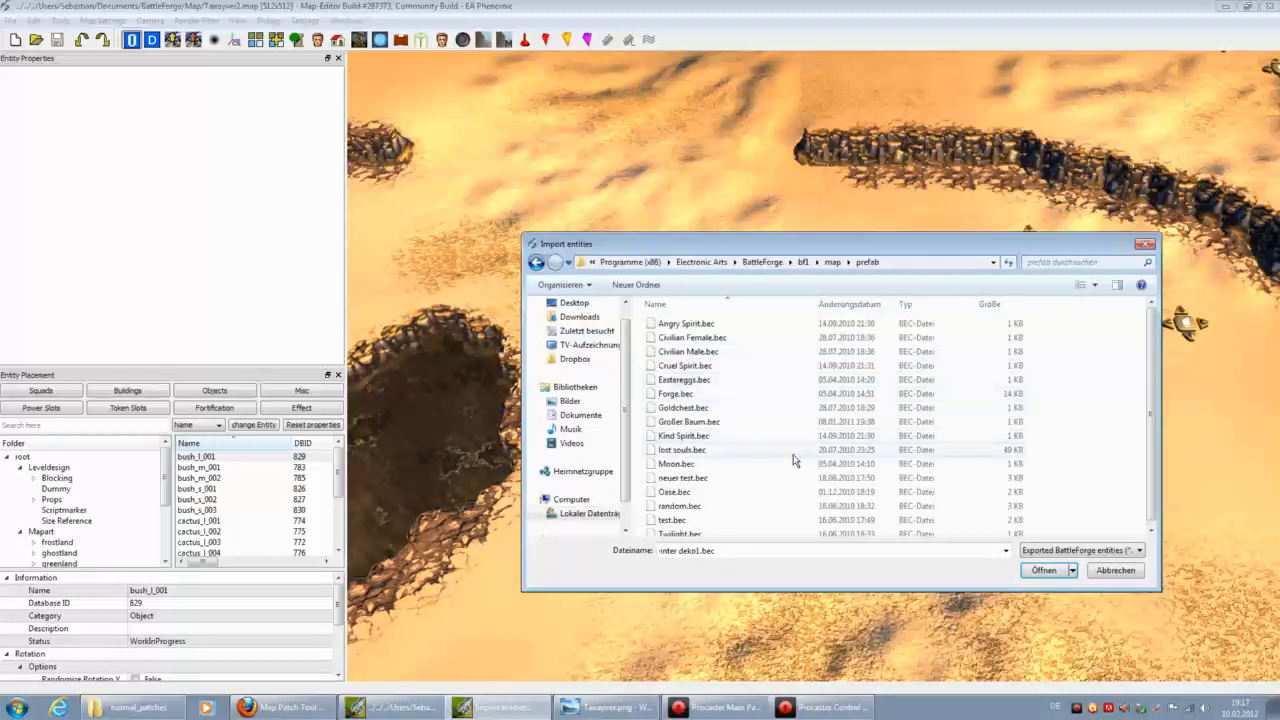
Step: Import the entities from Großer Baum.bec relative to the camera position and move the tree group beside the upper cliff
{"action": "scroll", "coordinate": [795, 460], "scroll_direction": "down", "scroll_amount": 1}
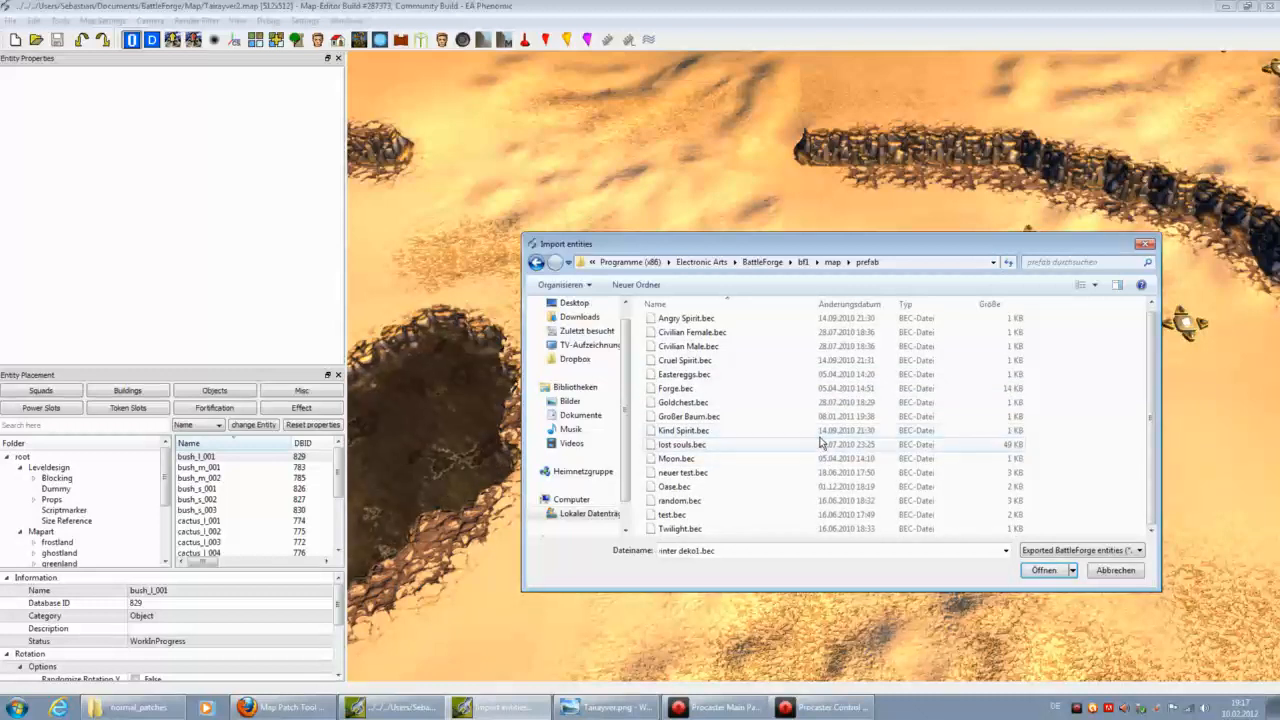
{"action": "left_click", "coordinate": [712, 417]}
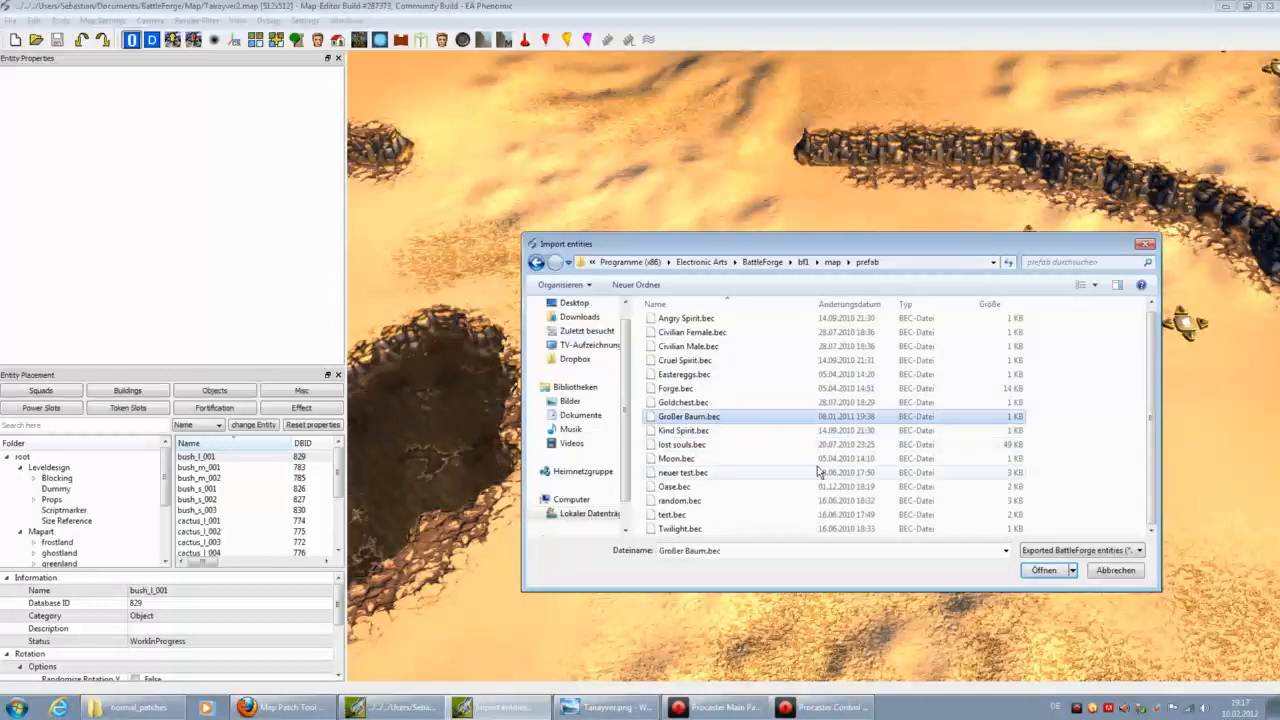
{"action": "left_click", "coordinate": [1044, 571]}
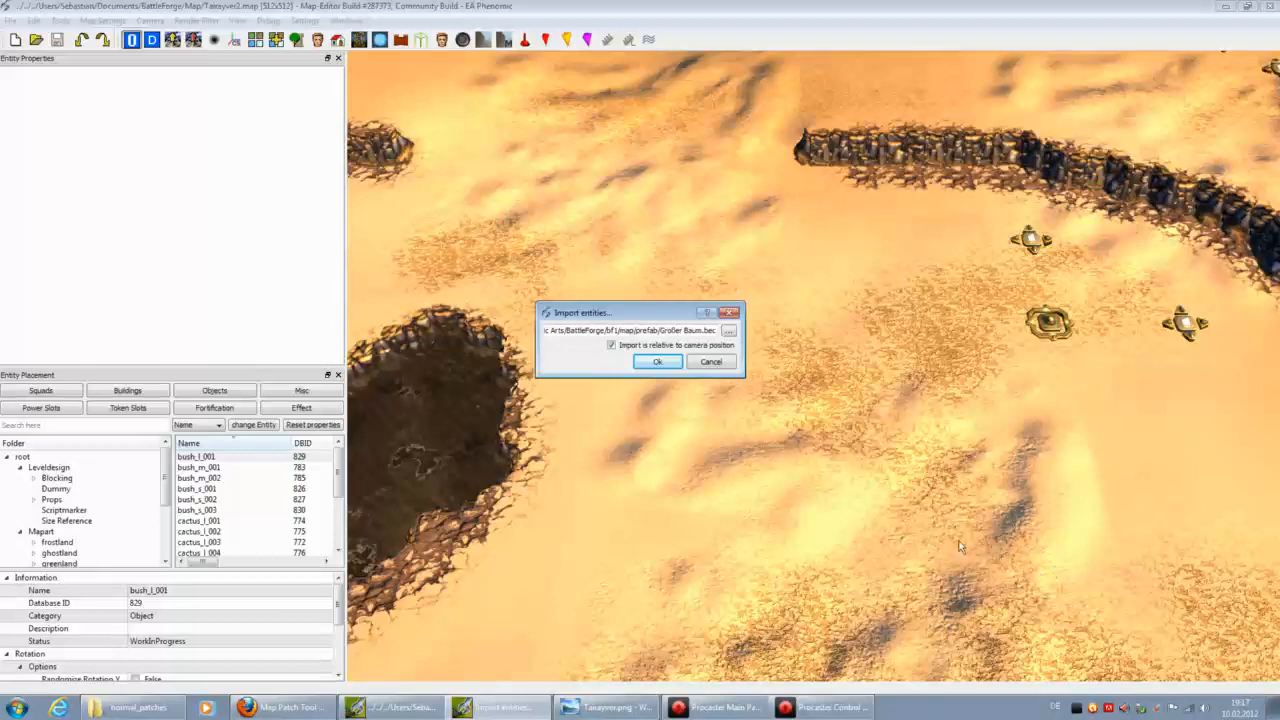
{"action": "left_click", "coordinate": [657, 362]}
{"action": "scroll", "coordinate": [938, 494], "scroll_direction": "up", "scroll_amount": 3}
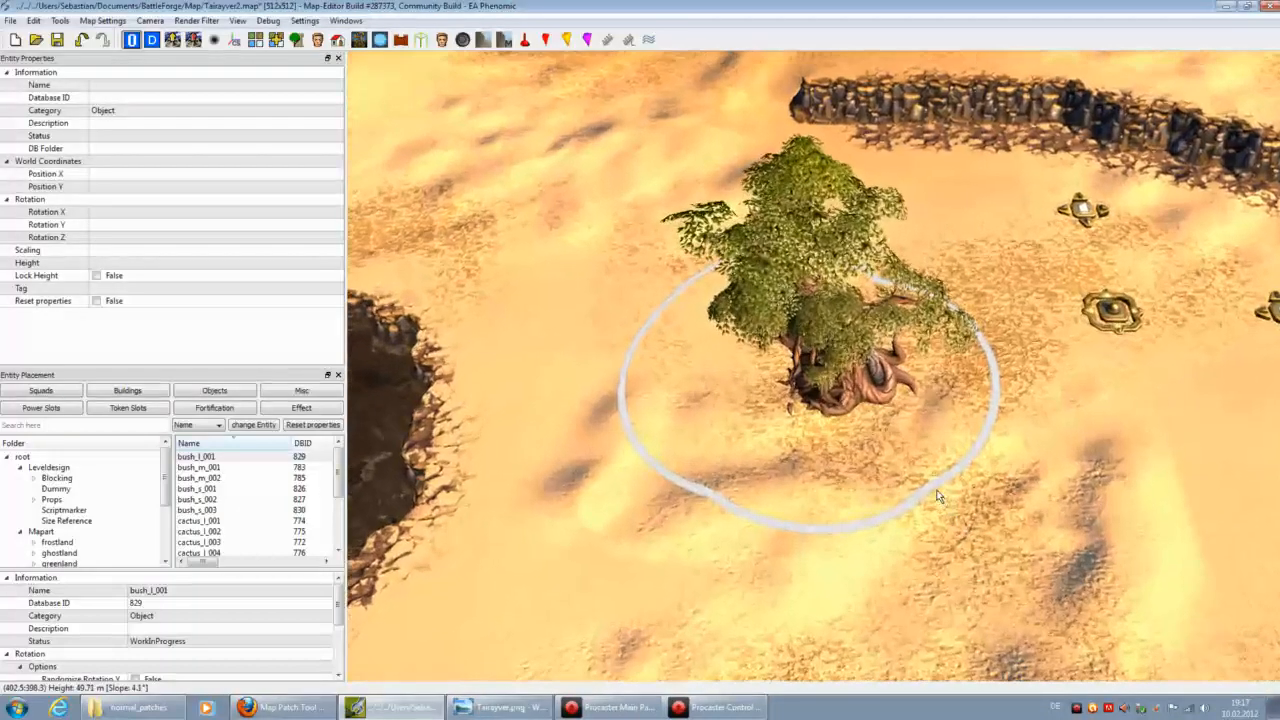
{"action": "middle_click_drag", "start_coordinate": [938, 494], "coordinate": [818, 422]}
{"action": "scroll", "coordinate": [922, 484], "scroll_direction": "down", "scroll_amount": 5}
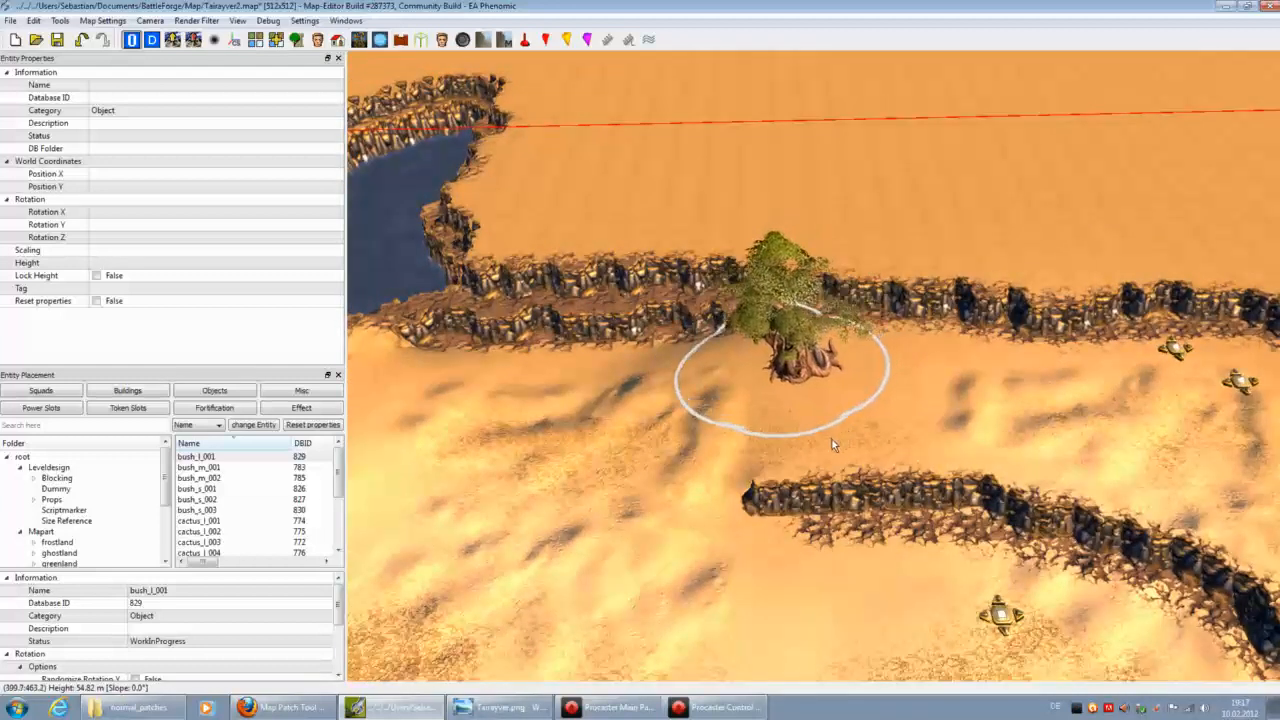
Step: Pull the imported tree apart by moving its stumps, trunks and leaf pieces to separate spots around the cliff
{"action": "left_click", "coordinate": [805, 400]}
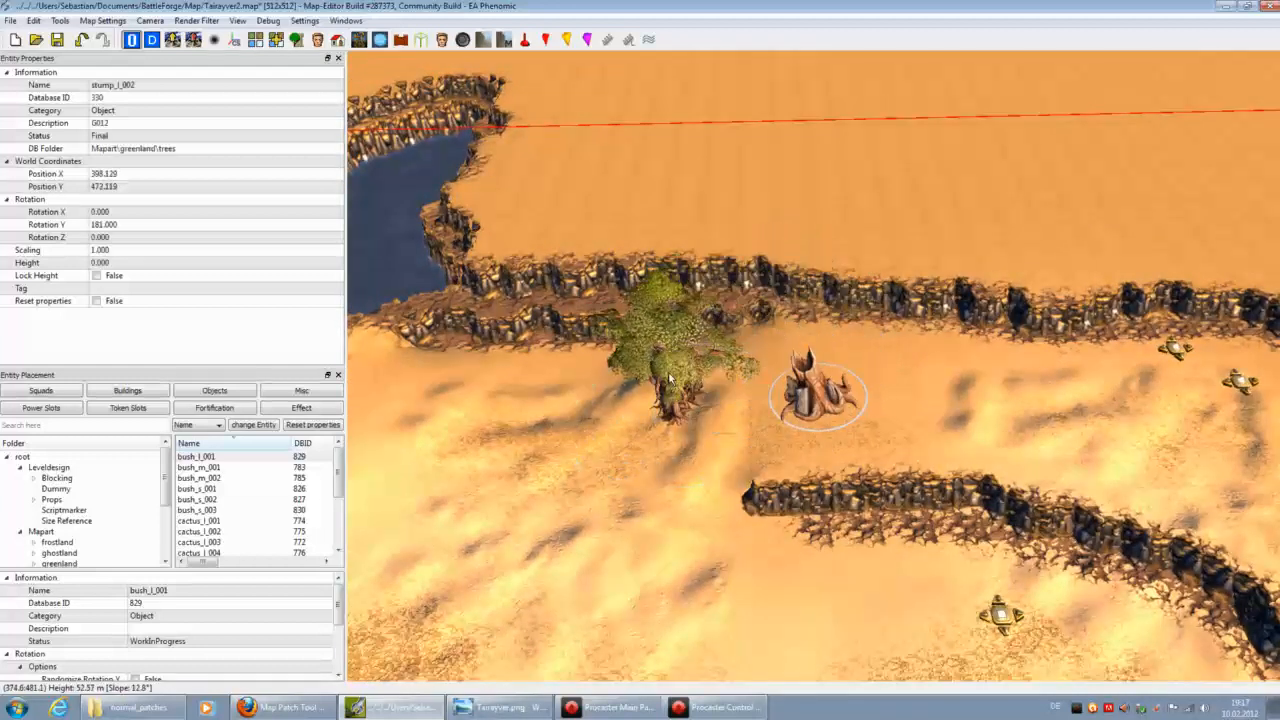
{"action": "left_click", "coordinate": [578, 448]}
{"action": "left_click", "coordinate": [705, 492]}
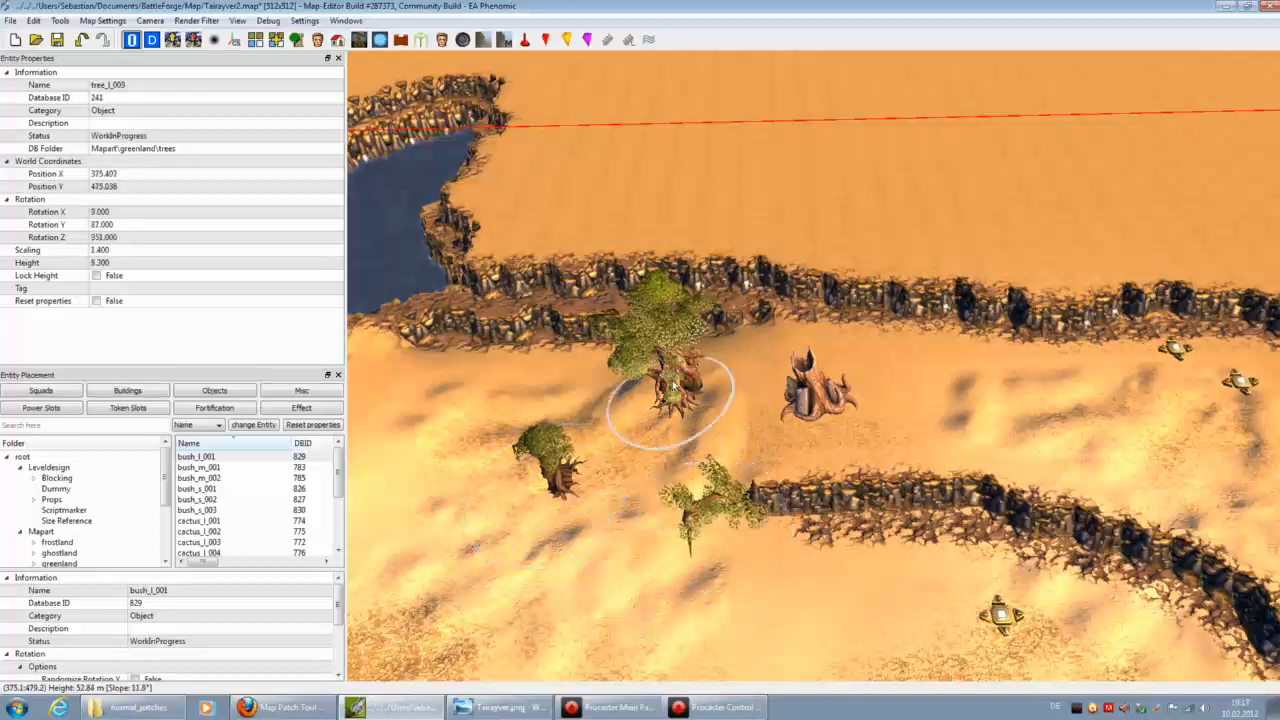
{"action": "left_click", "coordinate": [665, 330]}
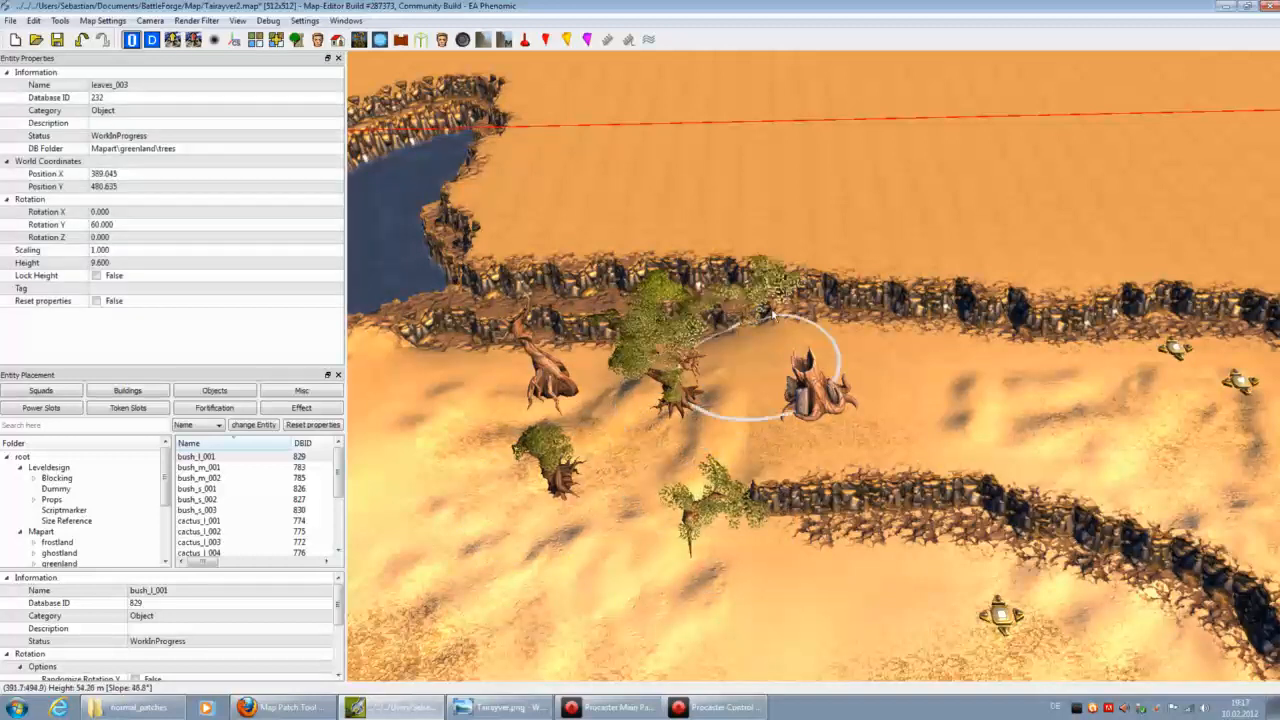
{"action": "left_click", "coordinate": [665, 340]}
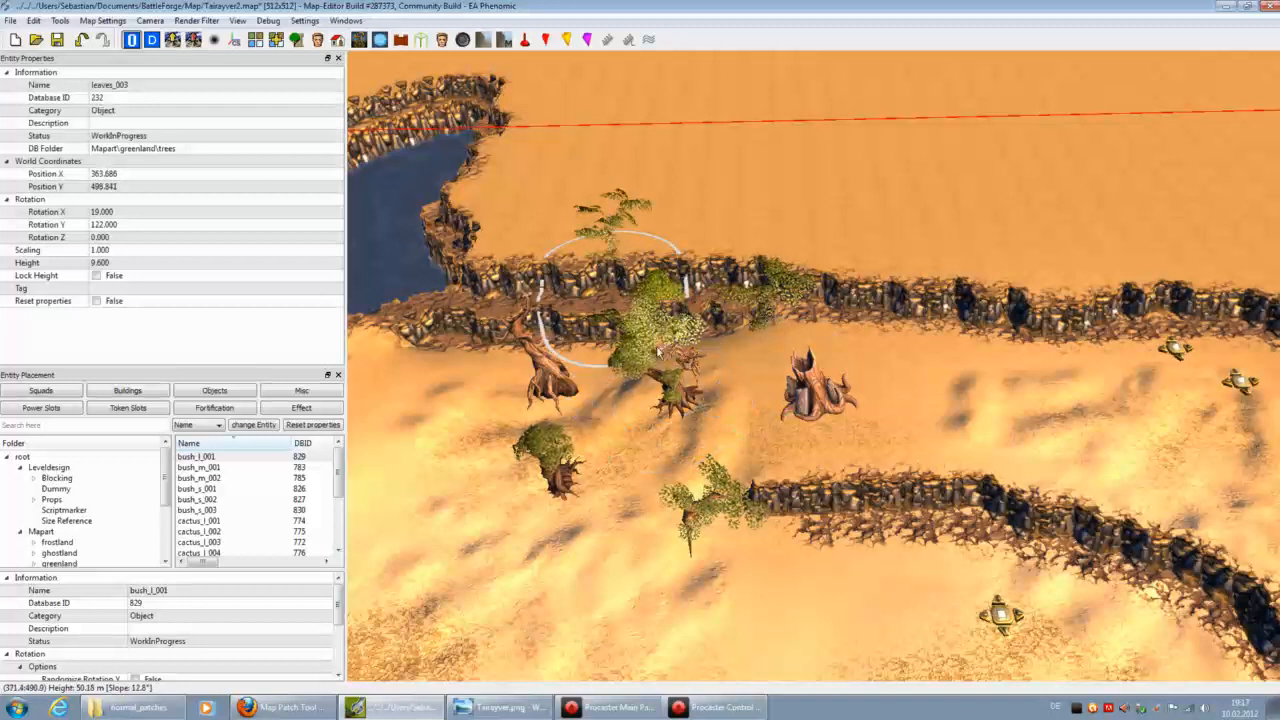
{"action": "left_click", "coordinate": [640, 405]}
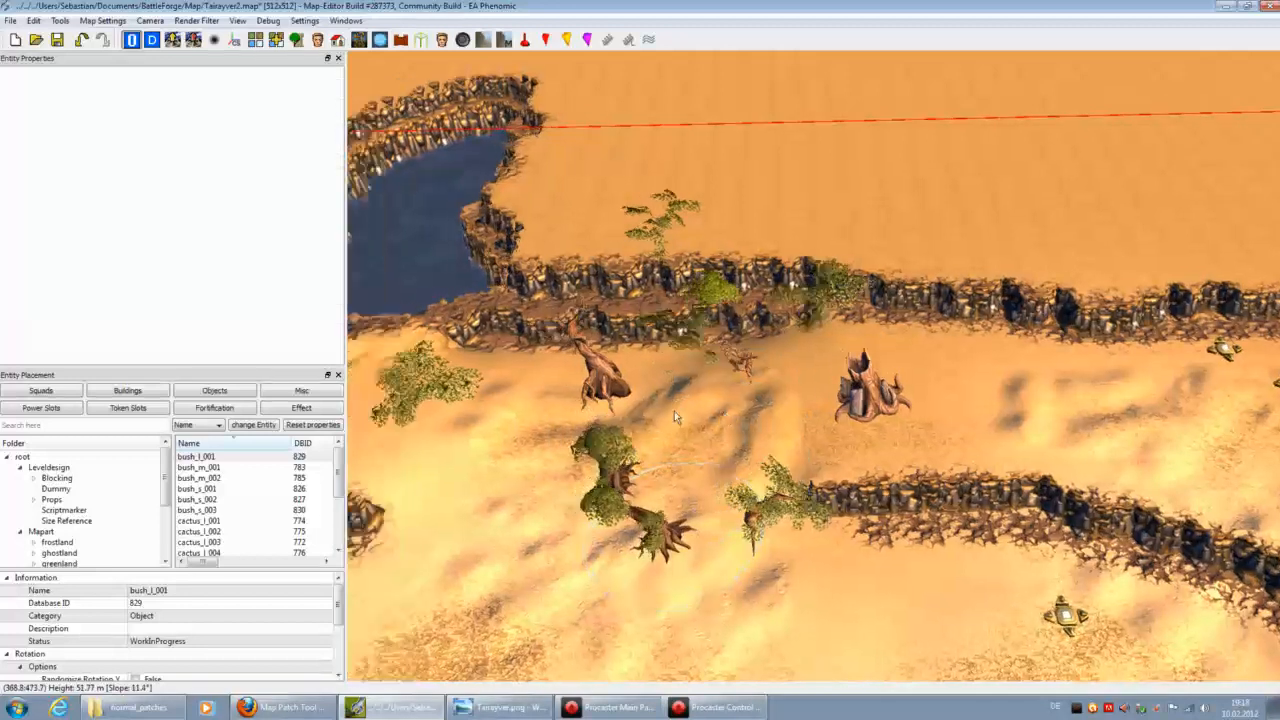
Step: Undo all moves of the tree parts and the import of the tree
{"action": "right_click_drag", "start_coordinate": [687, 450], "coordinate": [674, 411]}
{"action": "left_click", "coordinate": [84, 40]}
{"action": "left_click", "coordinate": [84, 40]}
{"action": "left_click", "coordinate": [84, 40]}
{"action": "left_click", "coordinate": [84, 40]}
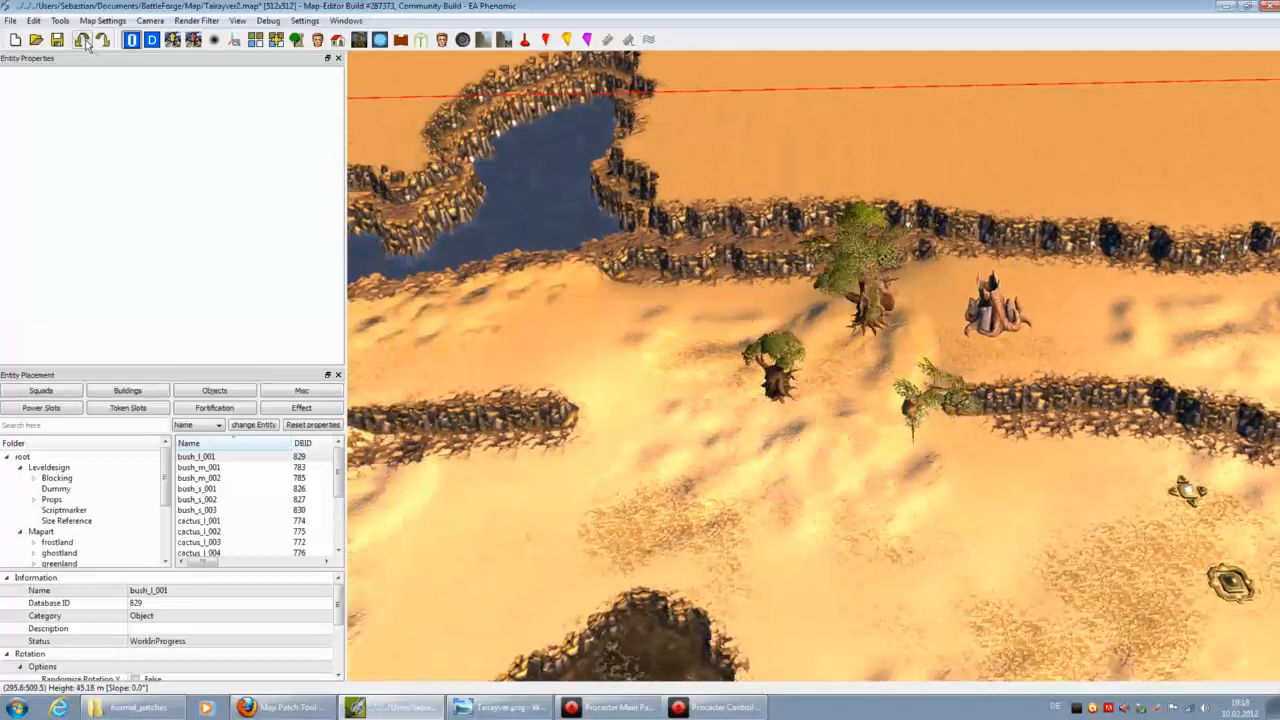
{"action": "left_click", "coordinate": [84, 40]}
{"action": "left_click", "coordinate": [84, 40]}
{"action": "left_click", "coordinate": [84, 40]}
{"action": "left_click", "coordinate": [84, 40]}
{"action": "left_click", "coordinate": [84, 40]}
{"action": "right_click_drag", "start_coordinate": [635, 385], "coordinate": [520, 326]}
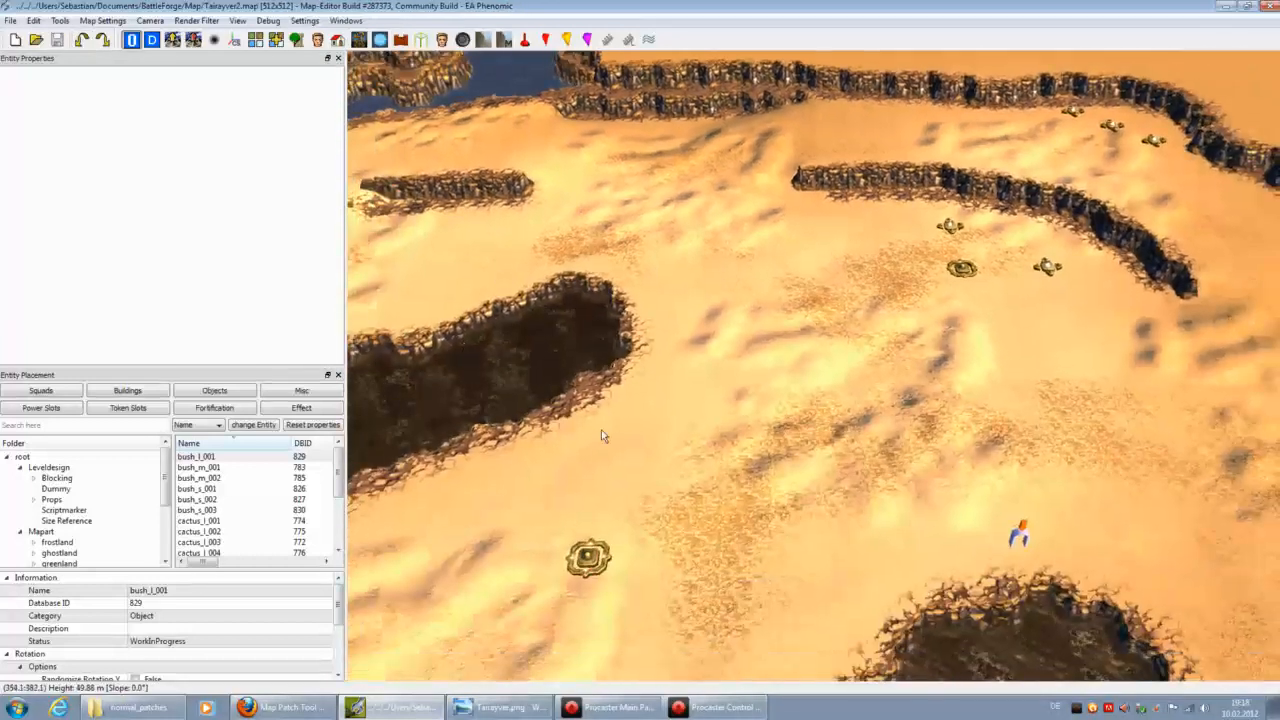
Step: View the entity files available for import in the prefab folder and close the import without loading one
{"action": "left_click", "coordinate": [11, 20]}
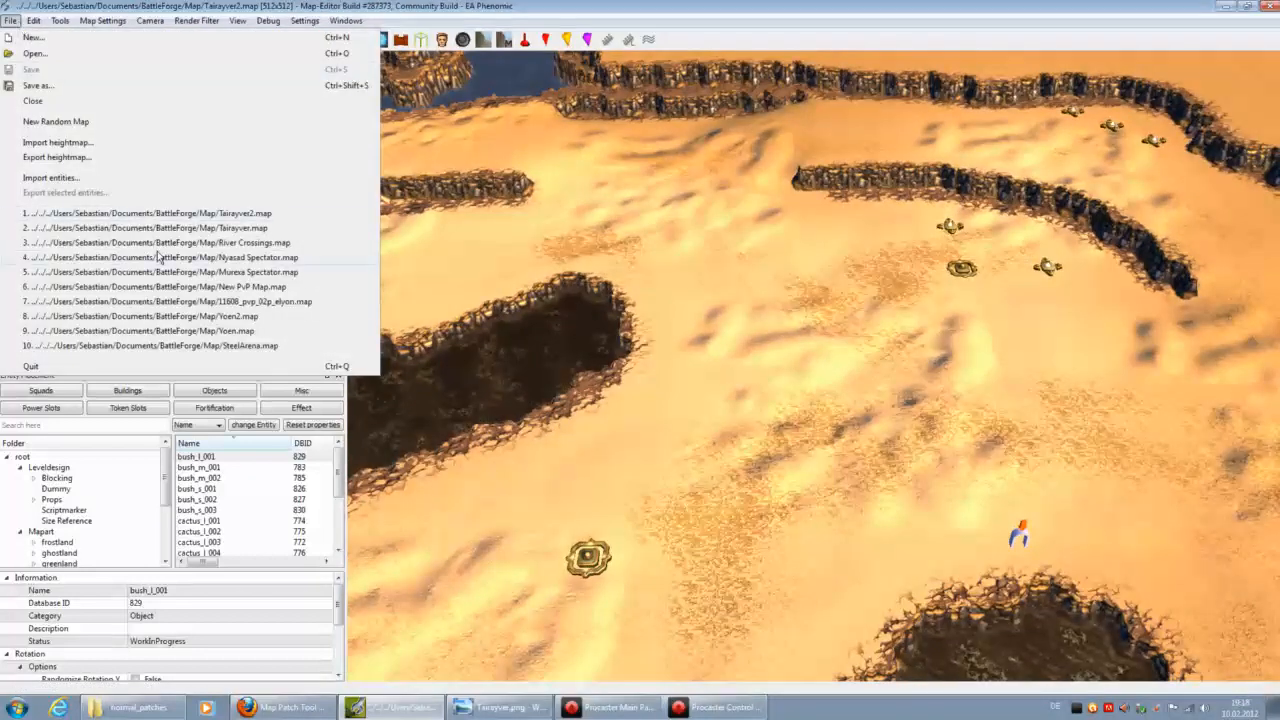
{"action": "left_click", "coordinate": [50, 178]}
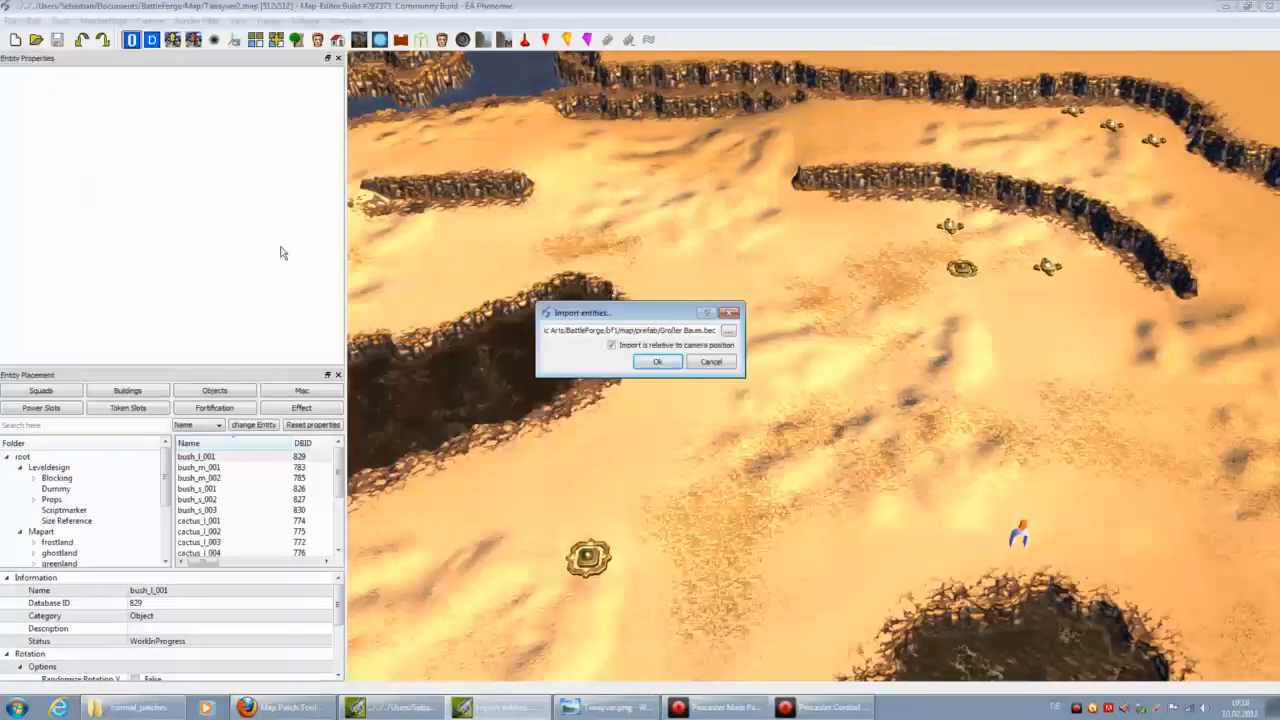
{"action": "left_click", "coordinate": [731, 333]}
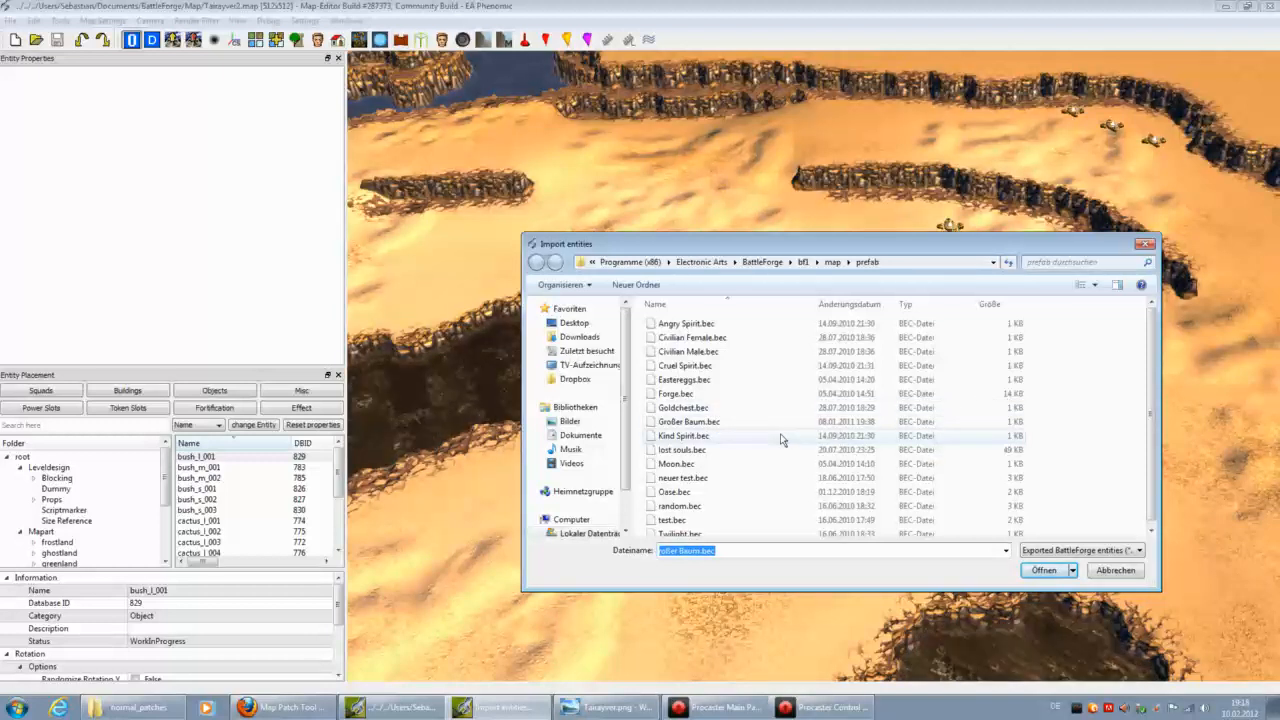
{"action": "left_click", "coordinate": [1131, 571]}
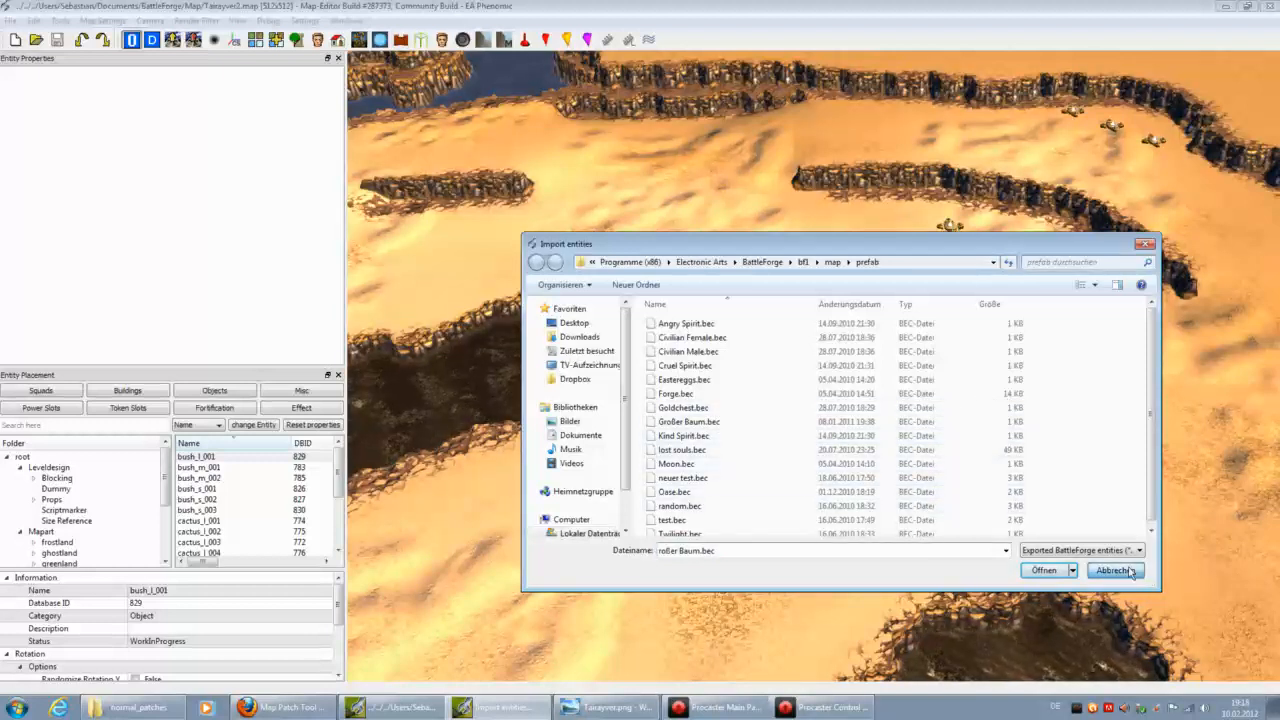
{"action": "left_click", "coordinate": [719, 359]}
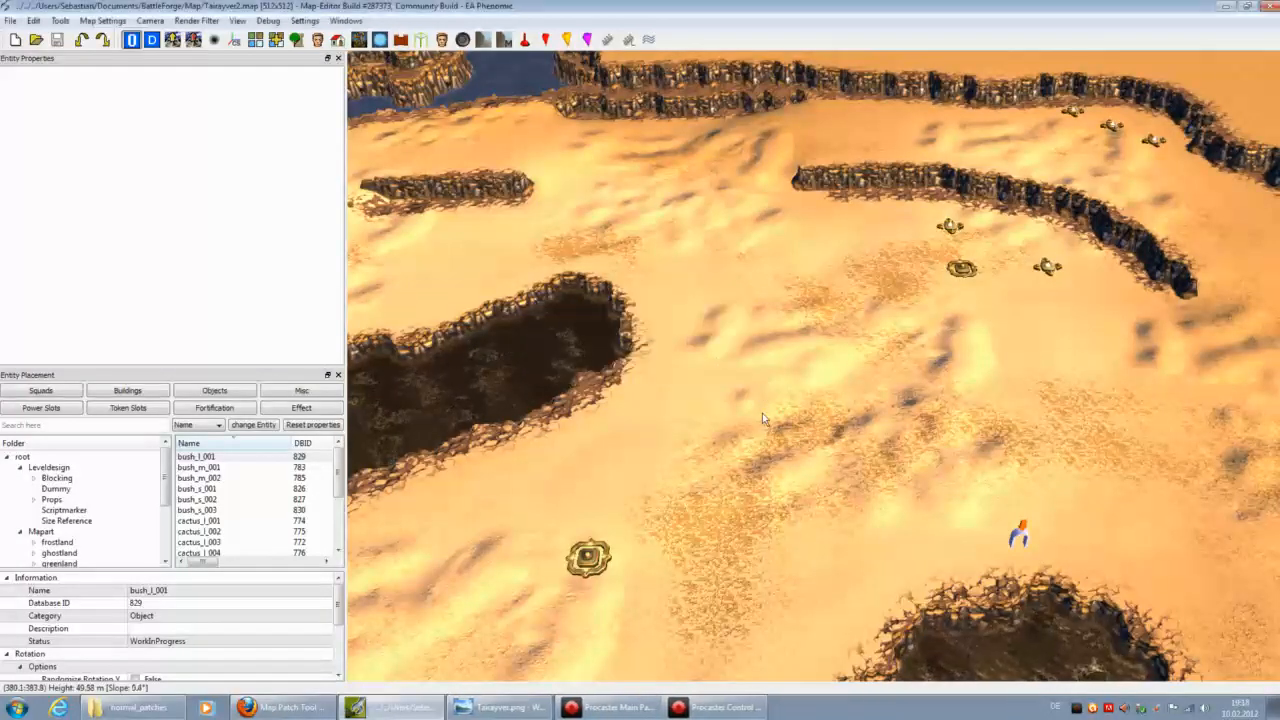
Step: Switch to Windows Explorer and open the BattleForge Map folder in the Dokumente library
{"action": "scroll", "coordinate": [762, 413], "scroll_direction": "down", "scroll_amount": 3}
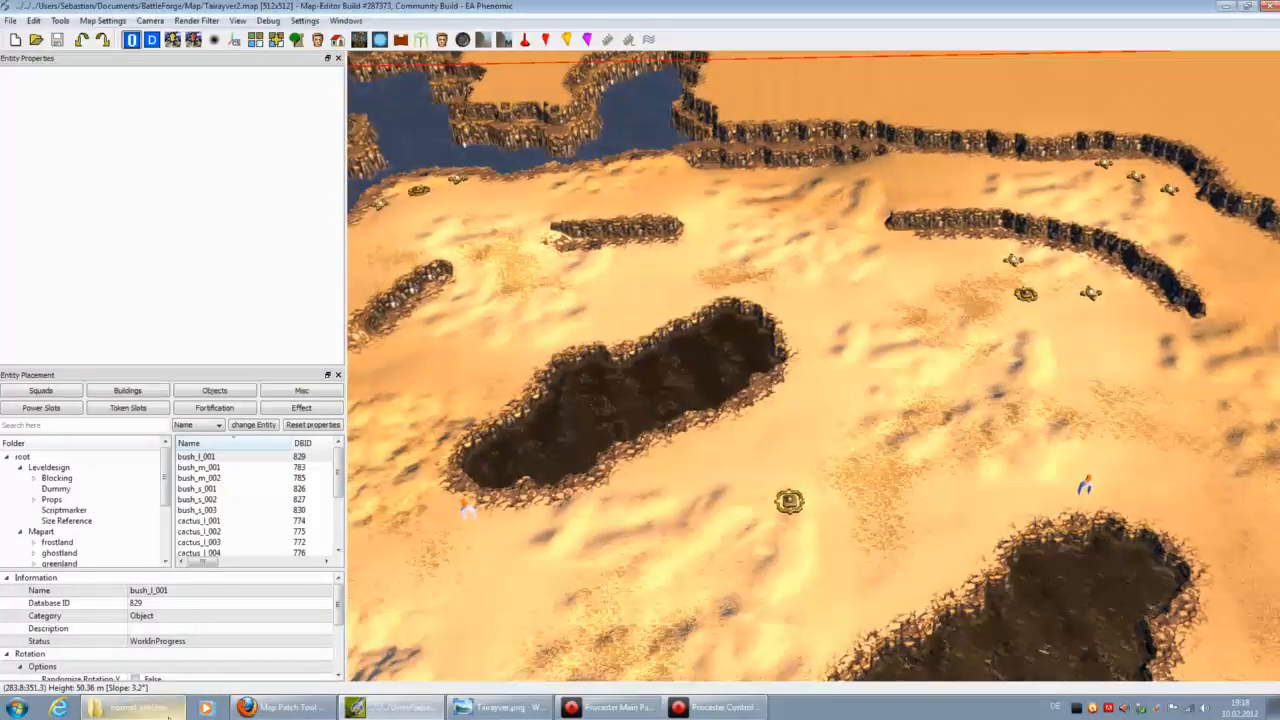
{"action": "left_click", "coordinate": [130, 707]}
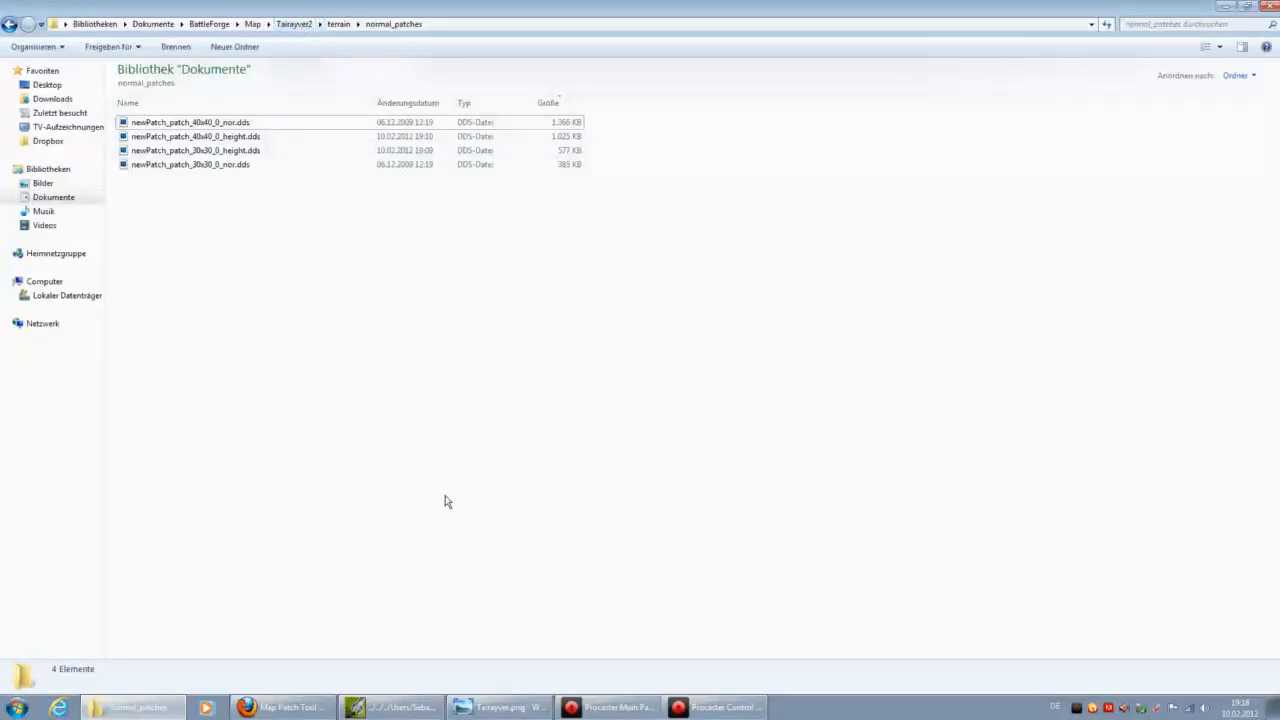
{"action": "left_click", "coordinate": [253, 24]}
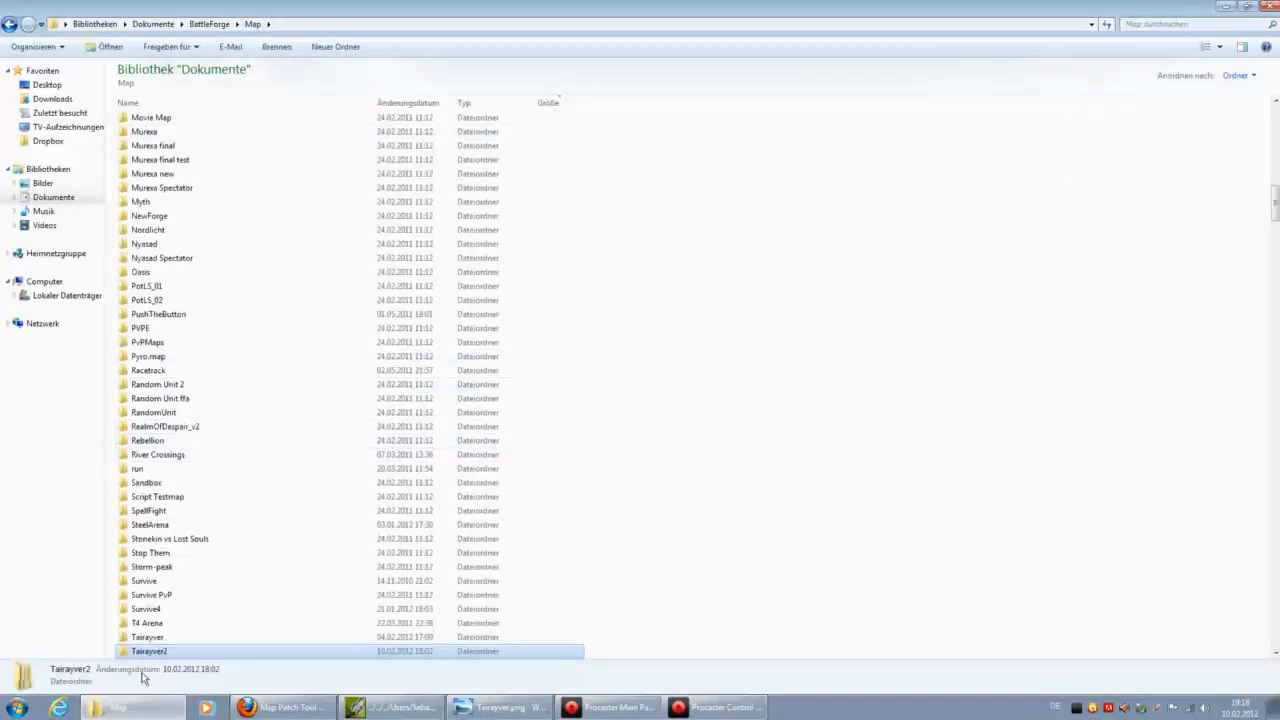
Step: Open the BattleForge installation folder on drive C: under Programme (x86), Electronic Arts
{"action": "left_click", "coordinate": [68, 296]}
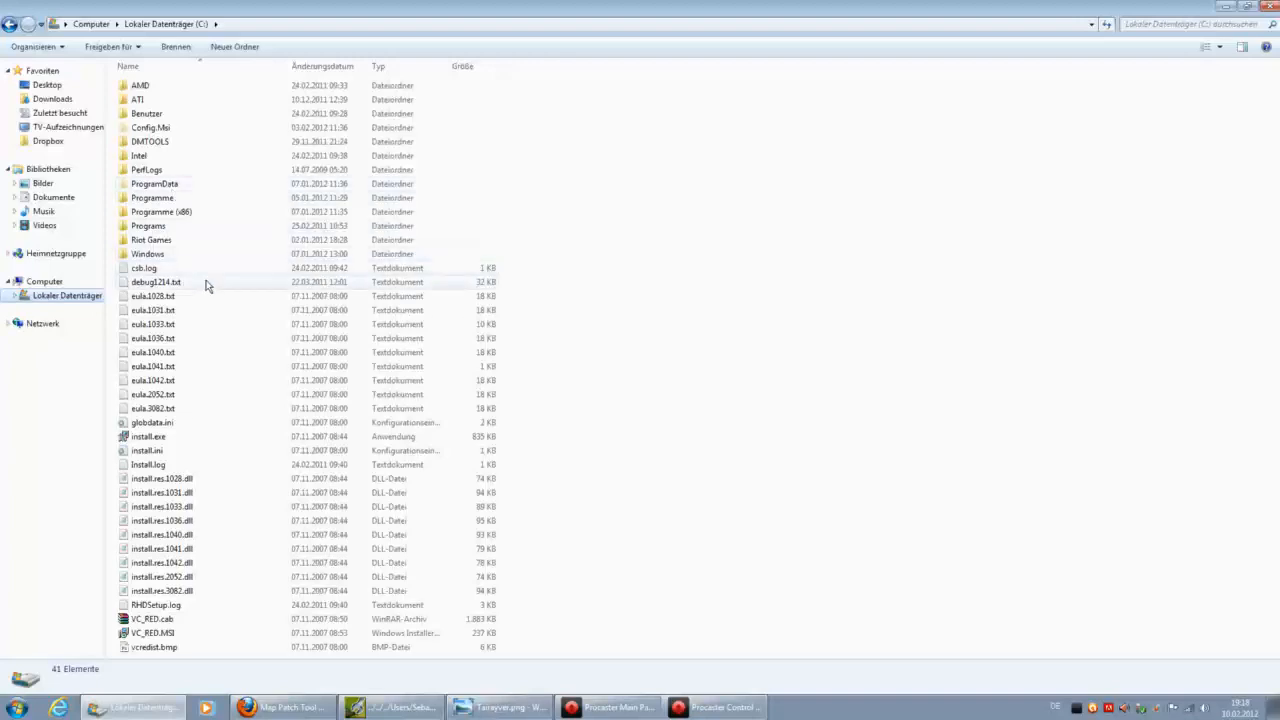
{"action": "double_click", "coordinate": [189, 214]}
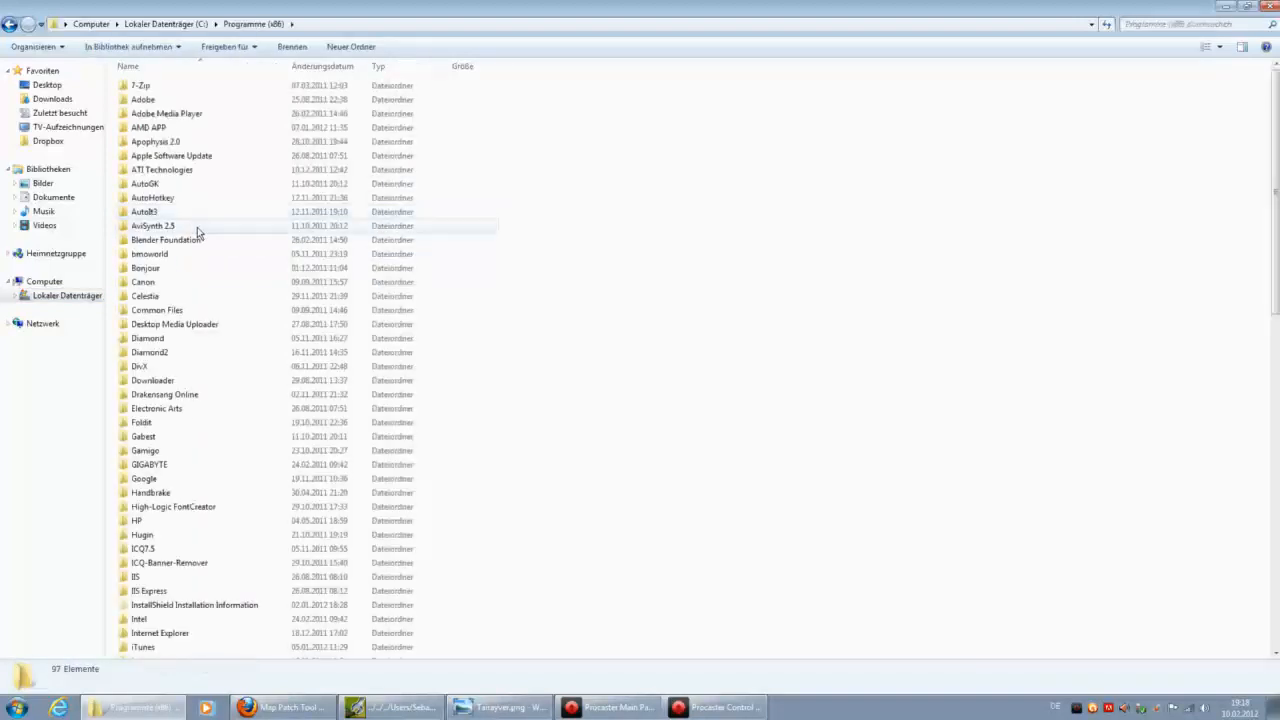
{"action": "key", "text": "e"}
{"action": "double_click", "coordinate": [172, 408]}
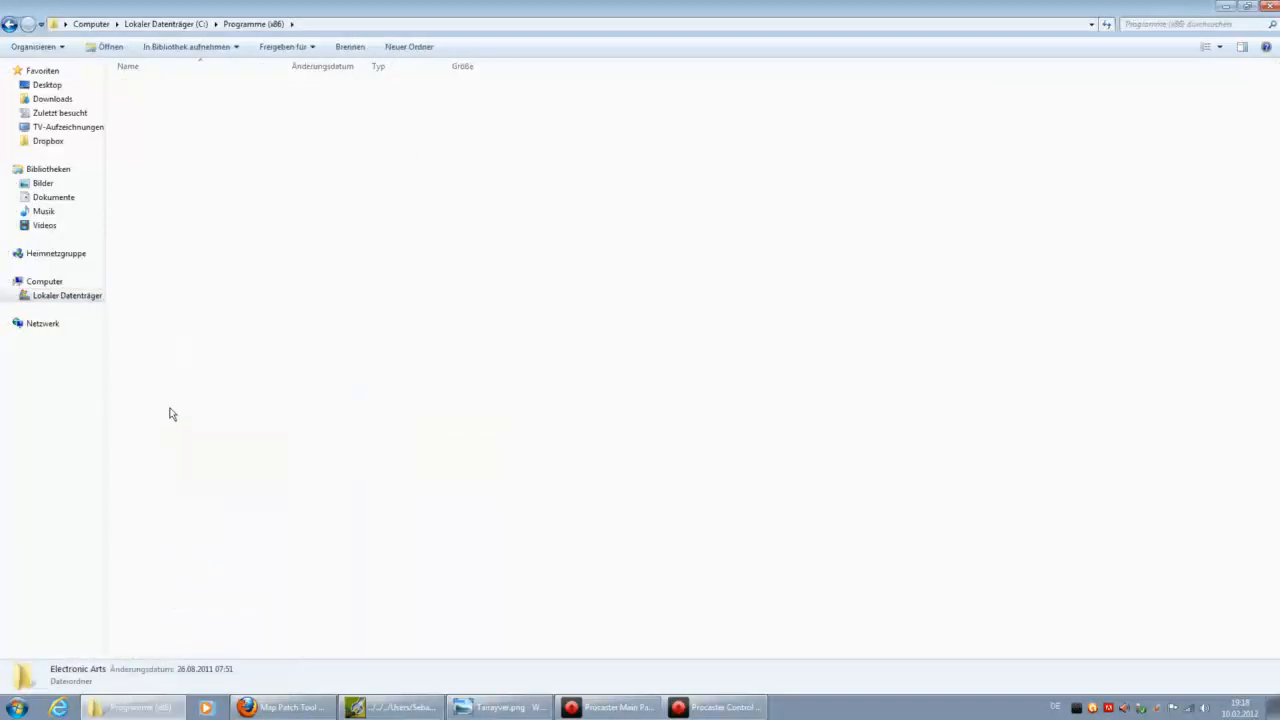
{"action": "key", "text": "b"}
{"action": "key", "text": "Return"}
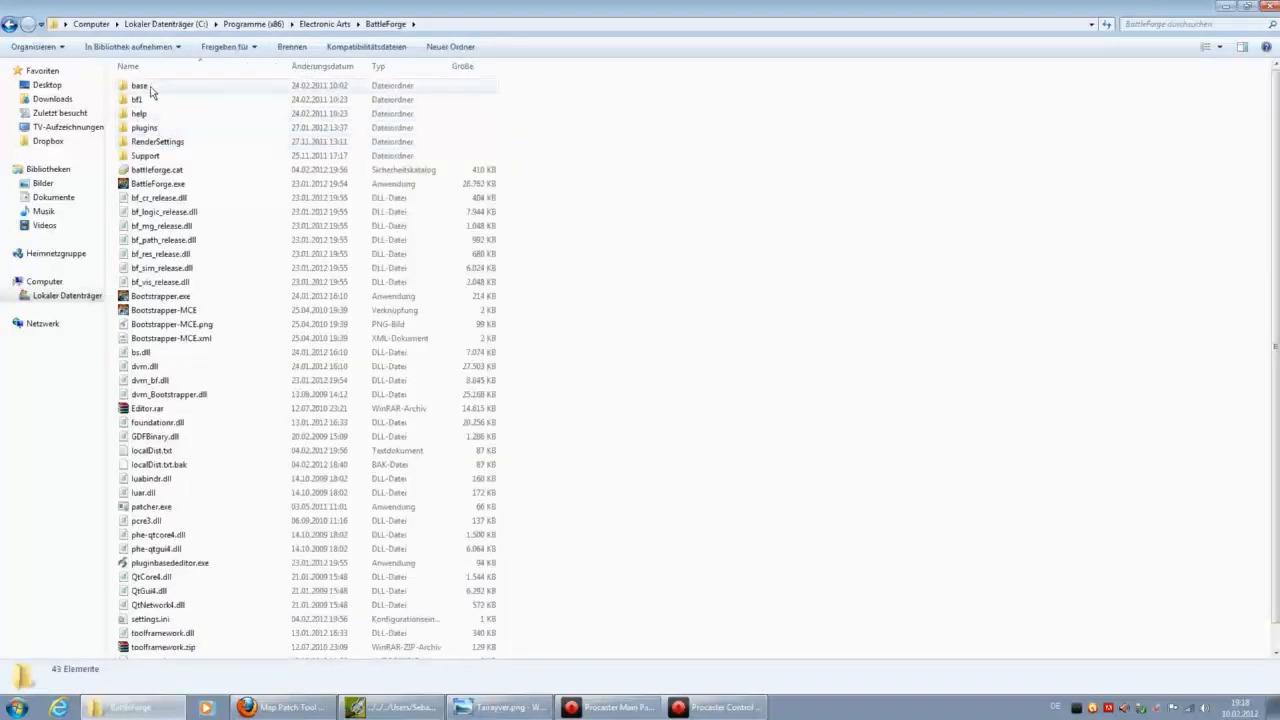
Step: Look into the base and bf1\map folders of the installation and return to the BattleForge folder
{"action": "double_click", "coordinate": [151, 88]}
{"action": "left_click", "coordinate": [17, 25]}
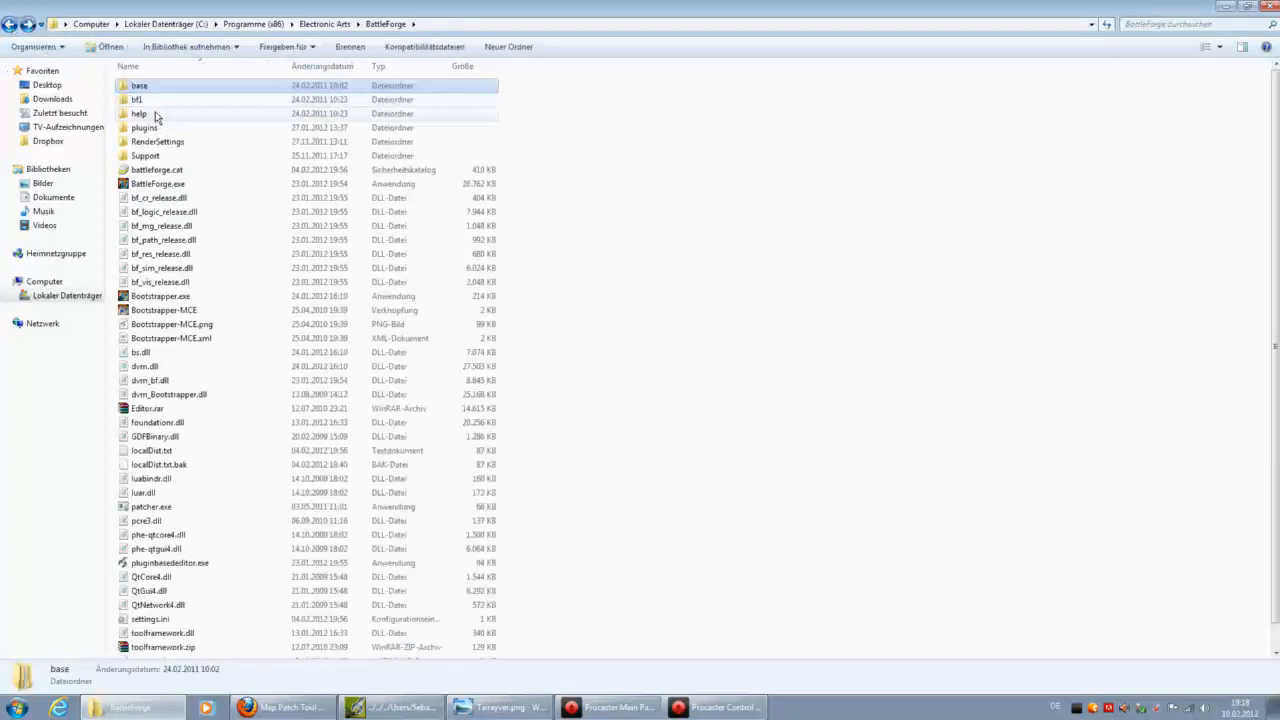
{"action": "double_click", "coordinate": [137, 100]}
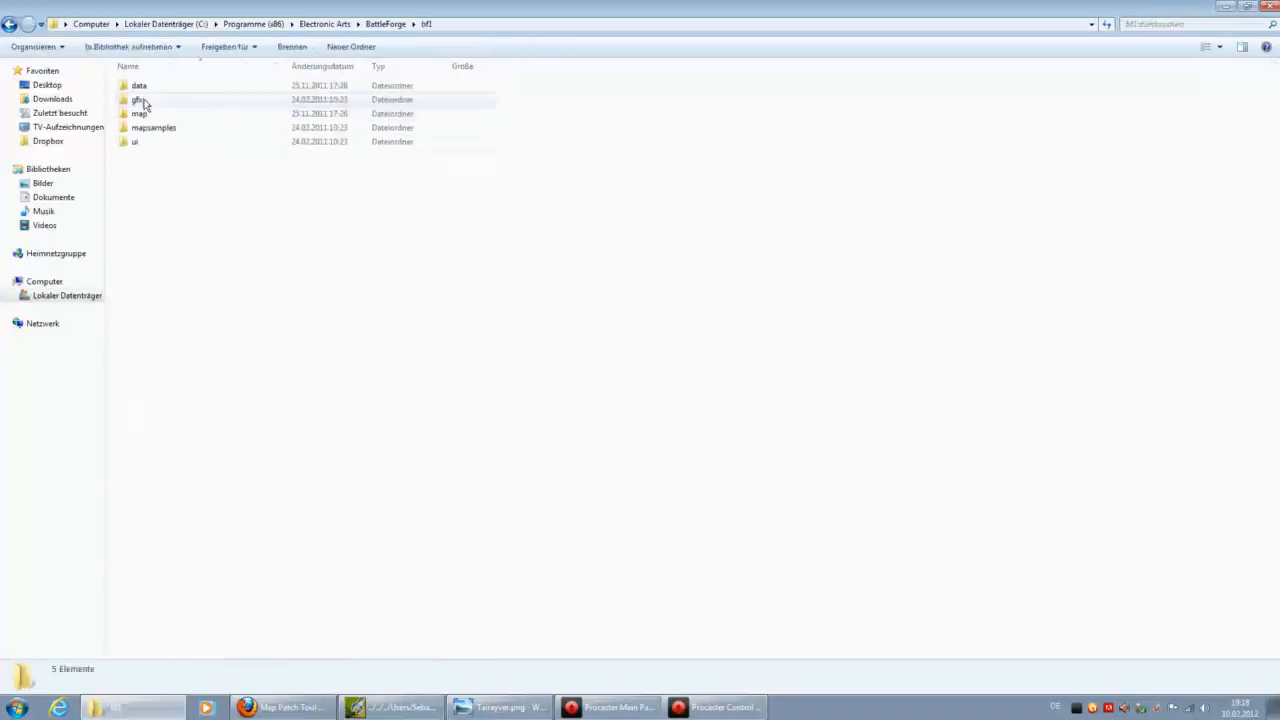
{"action": "double_click", "coordinate": [140, 113]}
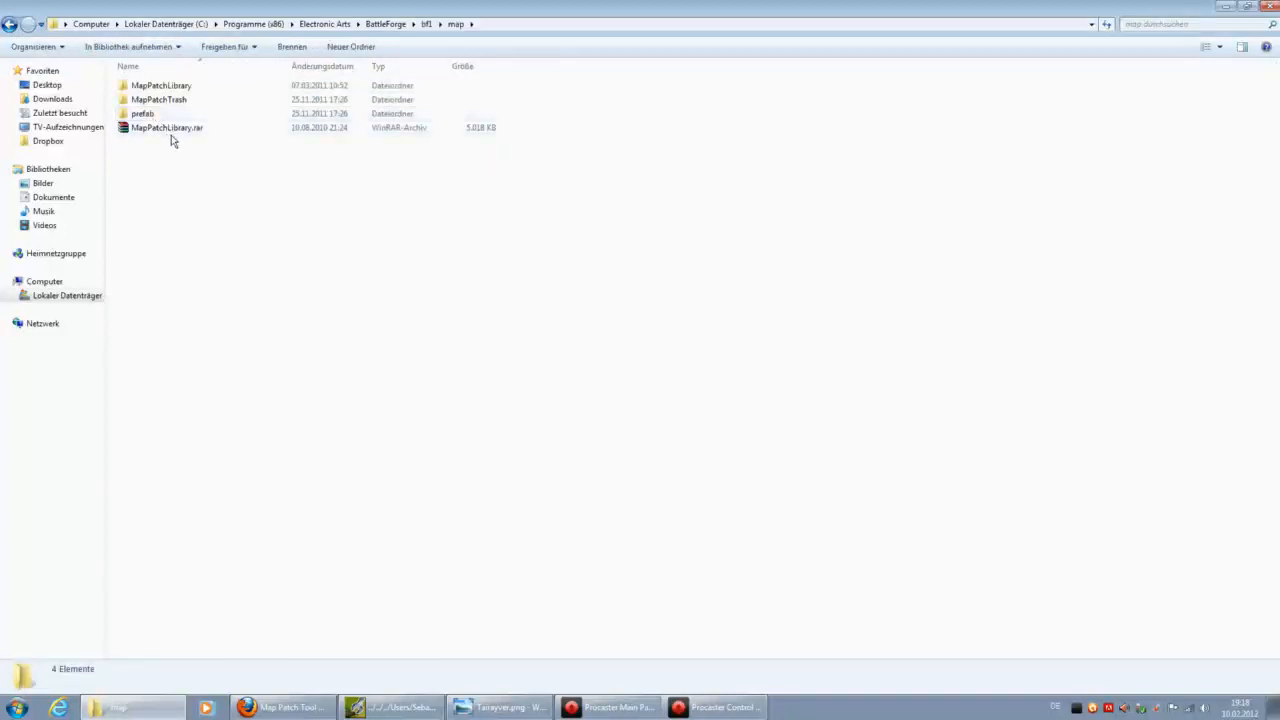
{"action": "double_click", "coordinate": [17, 29]}
Step: Open the base\pak\bf1\map\pve folder containing the PvE map files and map folders
{"action": "double_click", "coordinate": [137, 85]}
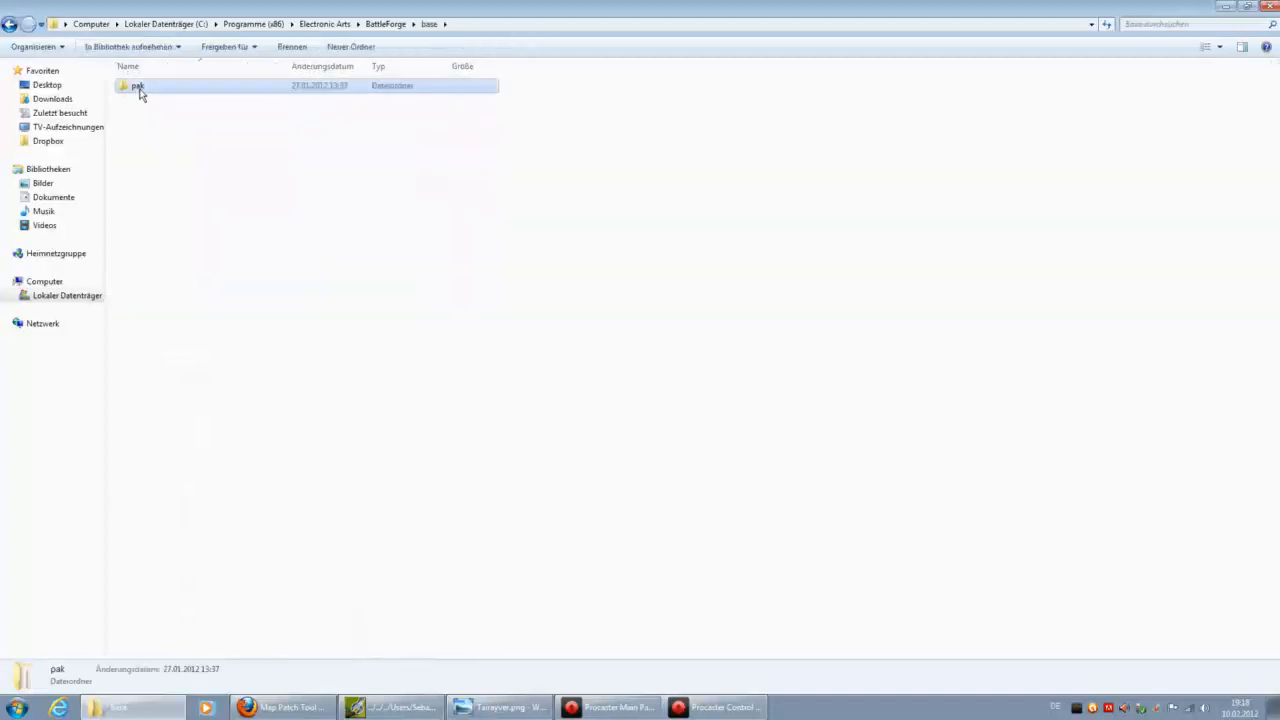
{"action": "double_click", "coordinate": [140, 87]}
{"action": "double_click", "coordinate": [147, 89]}
{"action": "double_click", "coordinate": [146, 114]}
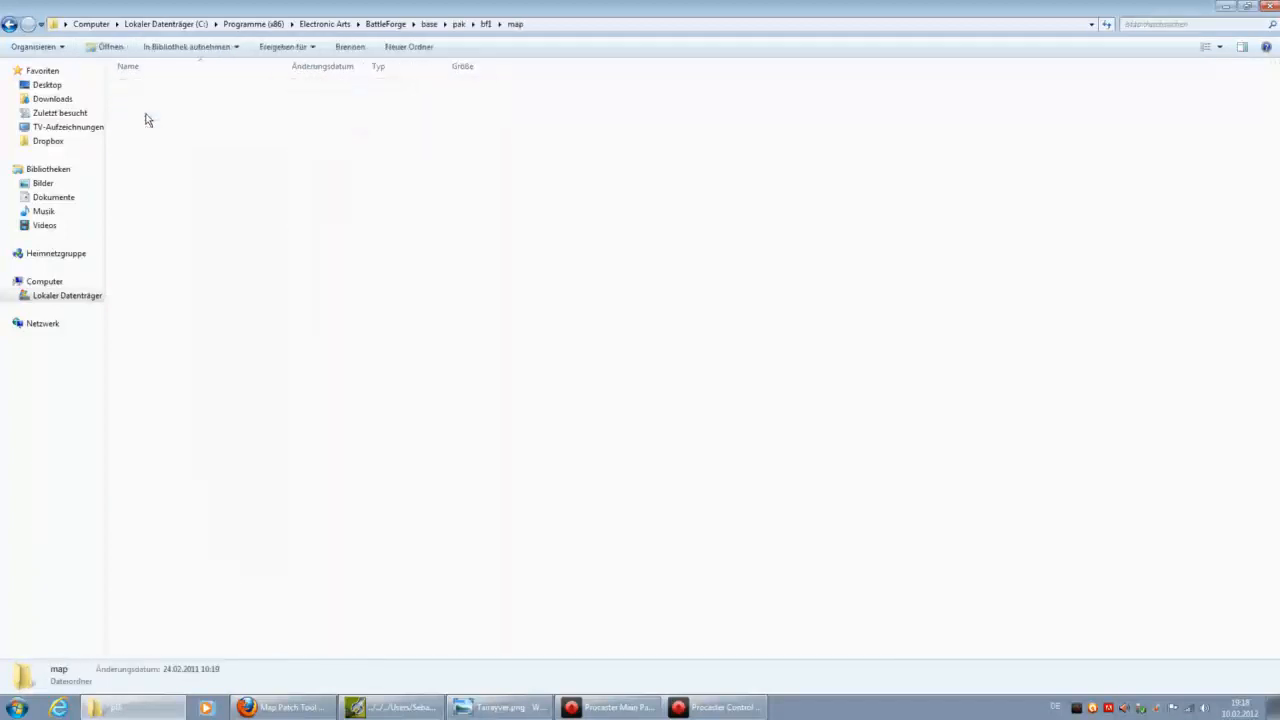
{"action": "double_click", "coordinate": [146, 100]}
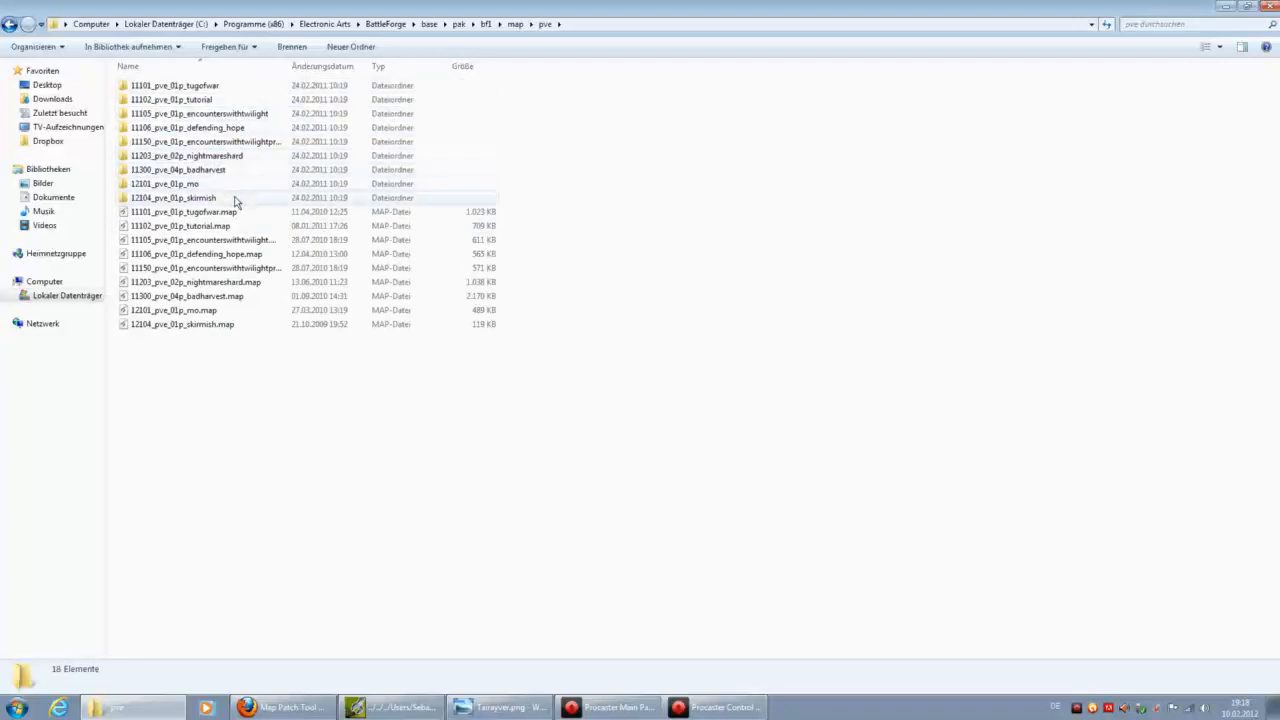
{"action": "left_click", "coordinate": [235, 200]}
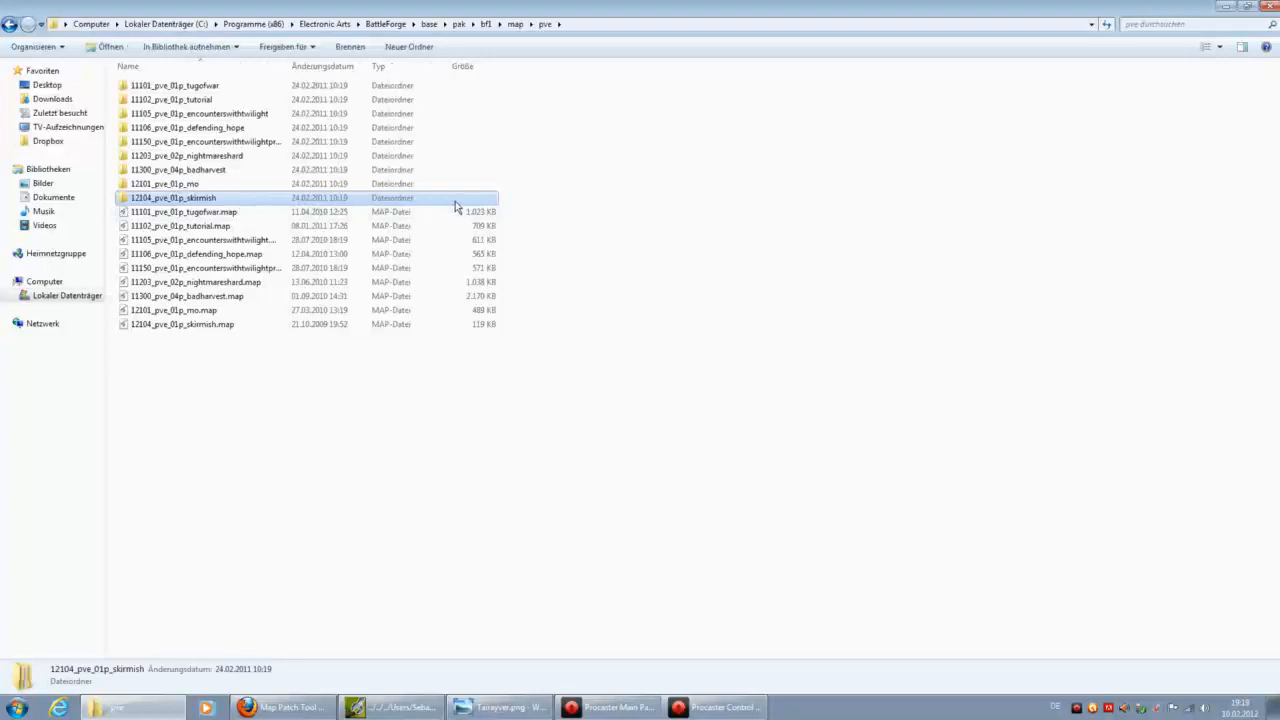
{"action": "left_click", "coordinate": [598, 161]}
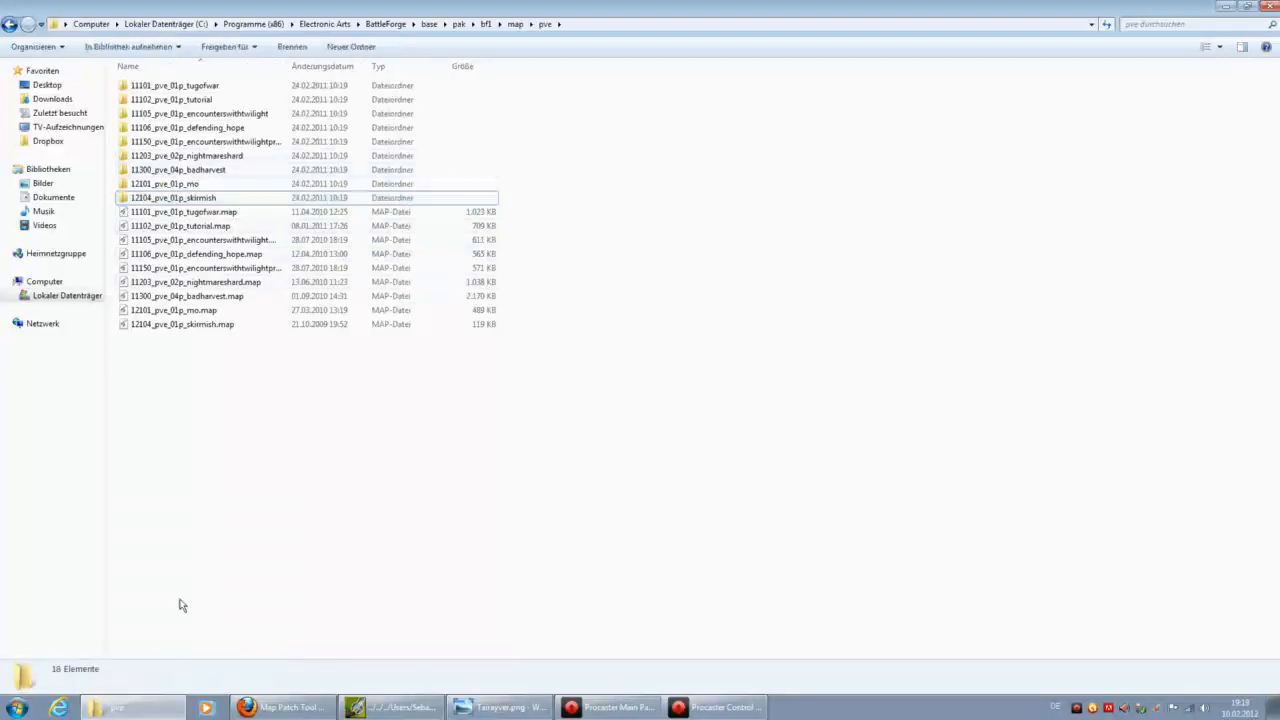
Step: Open the BF folder from the desktop in a new Explorer window
{"action": "key", "text": "super"}
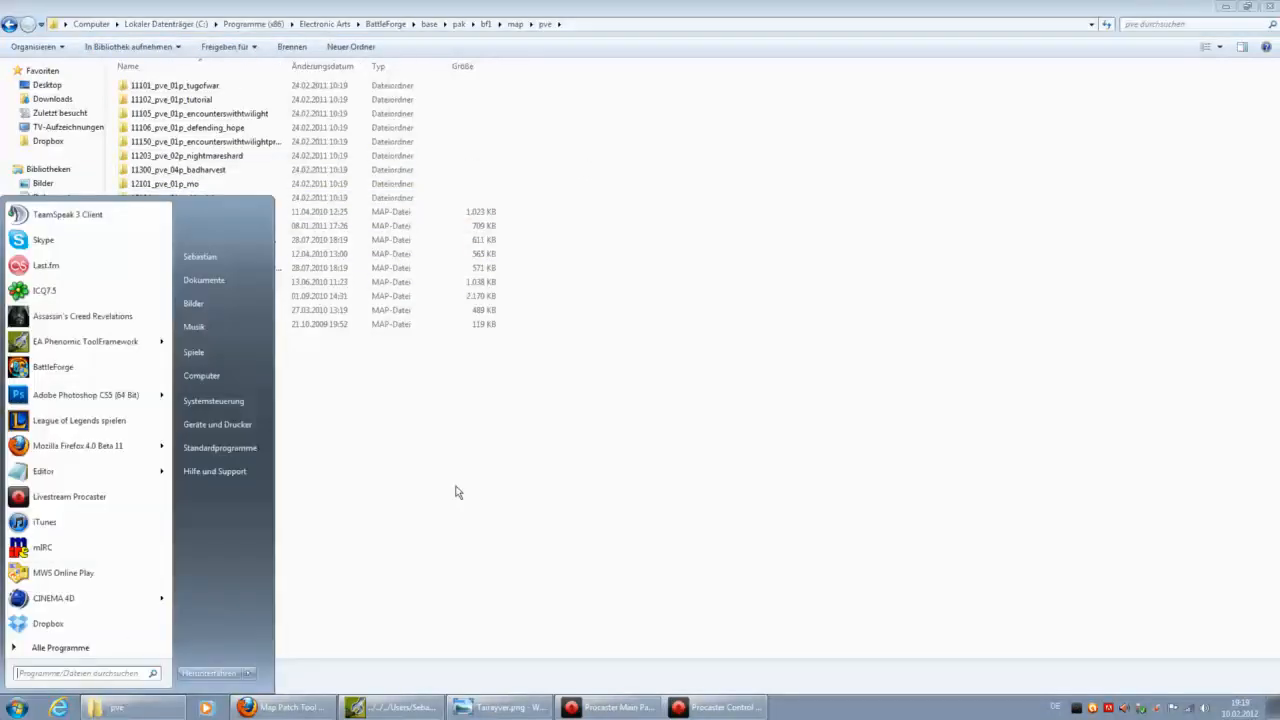
{"action": "left_click", "coordinate": [228, 376]}
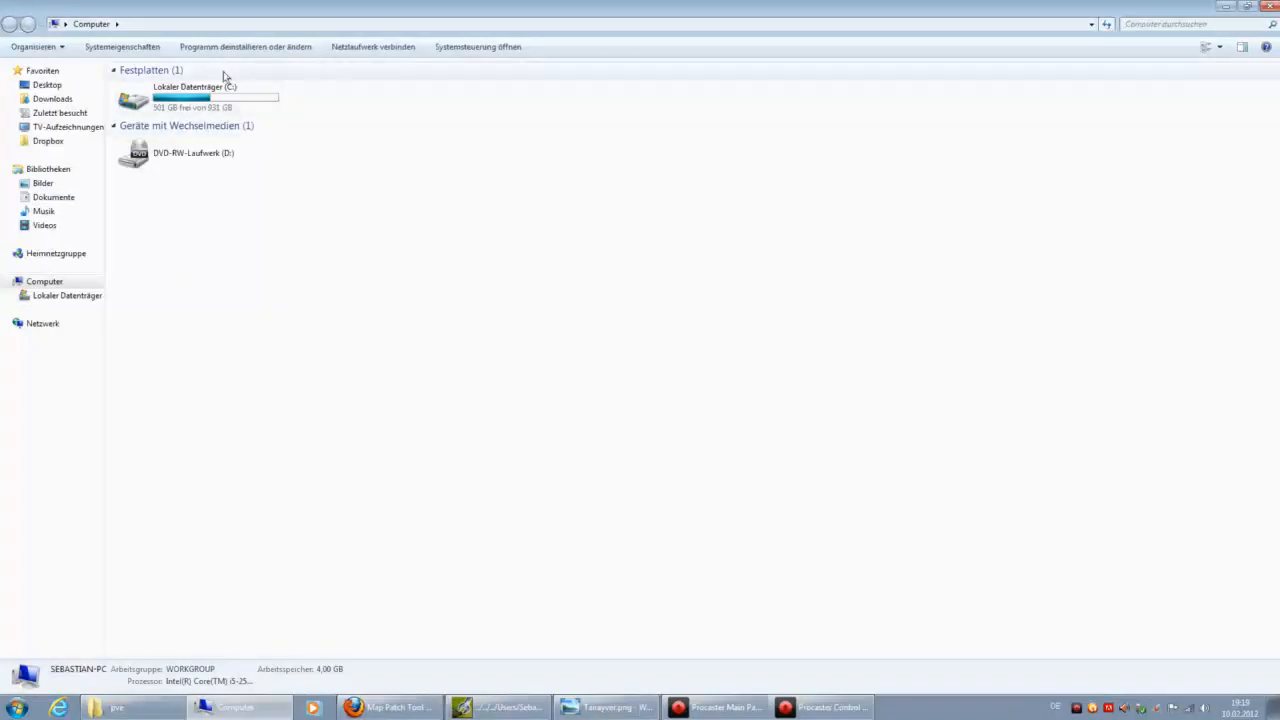
{"action": "double_click", "coordinate": [140, 100]}
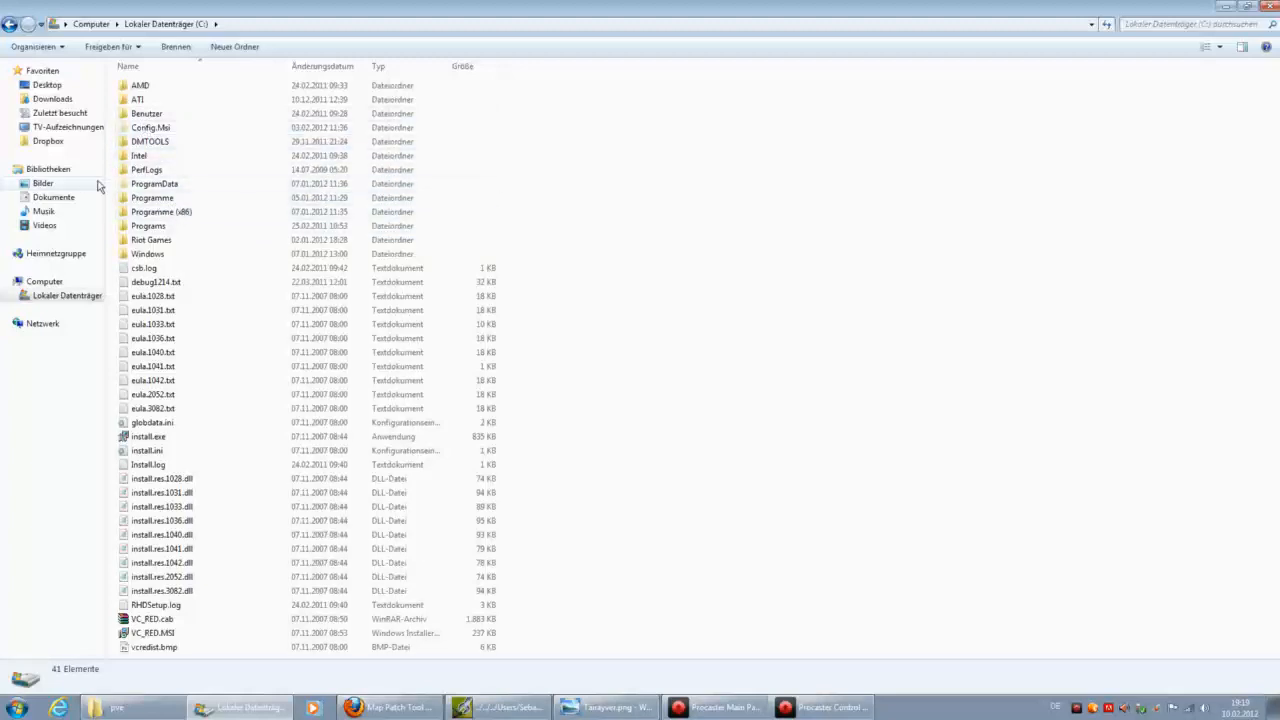
{"action": "left_click", "coordinate": [38, 87]}
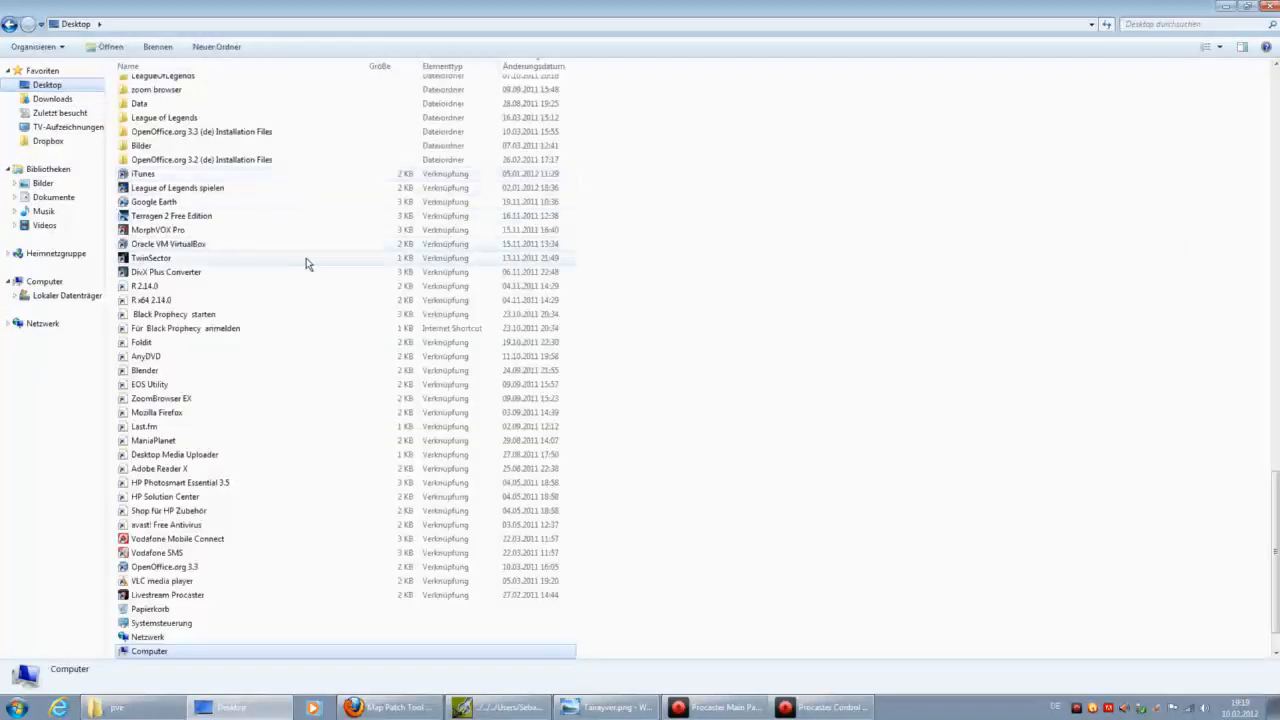
{"action": "scroll", "coordinate": [1150, 480], "scroll_direction": "up", "scroll_amount": 20}
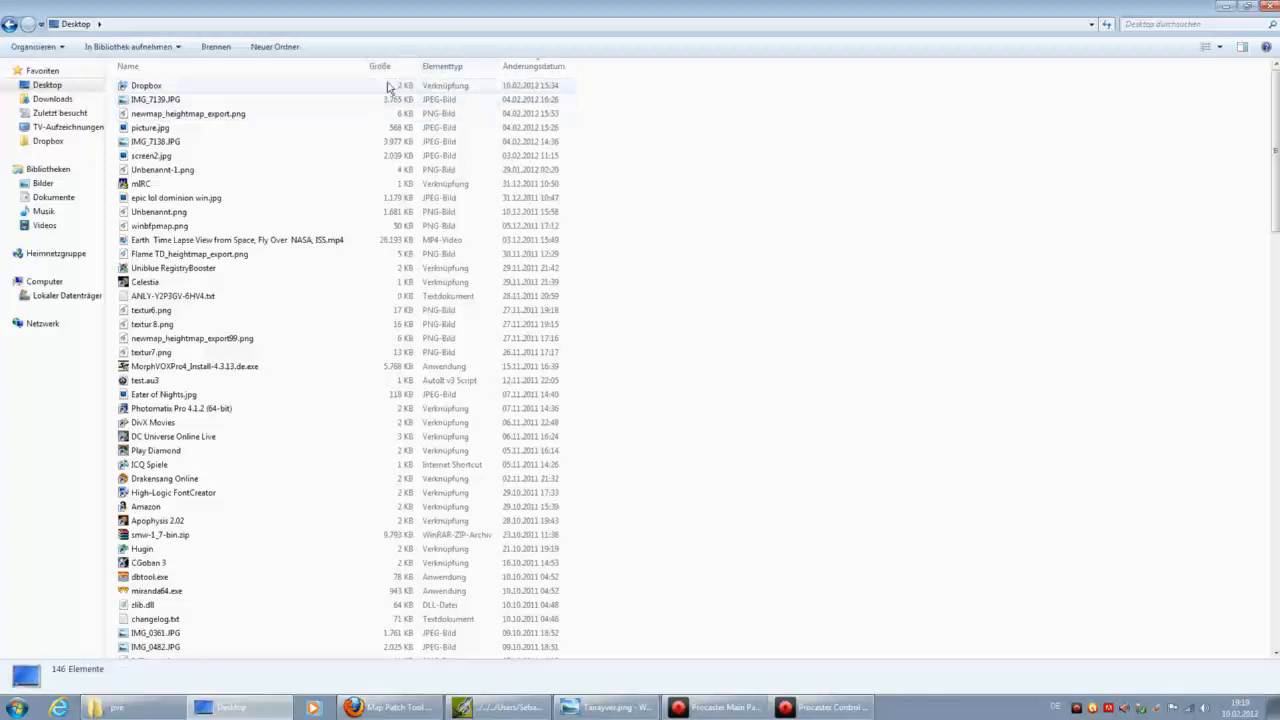
{"action": "scroll", "coordinate": [406, 436], "scroll_direction": "down", "scroll_amount": 4}
{"action": "scroll", "coordinate": [400, 437], "scroll_direction": "down", "scroll_amount": 20}
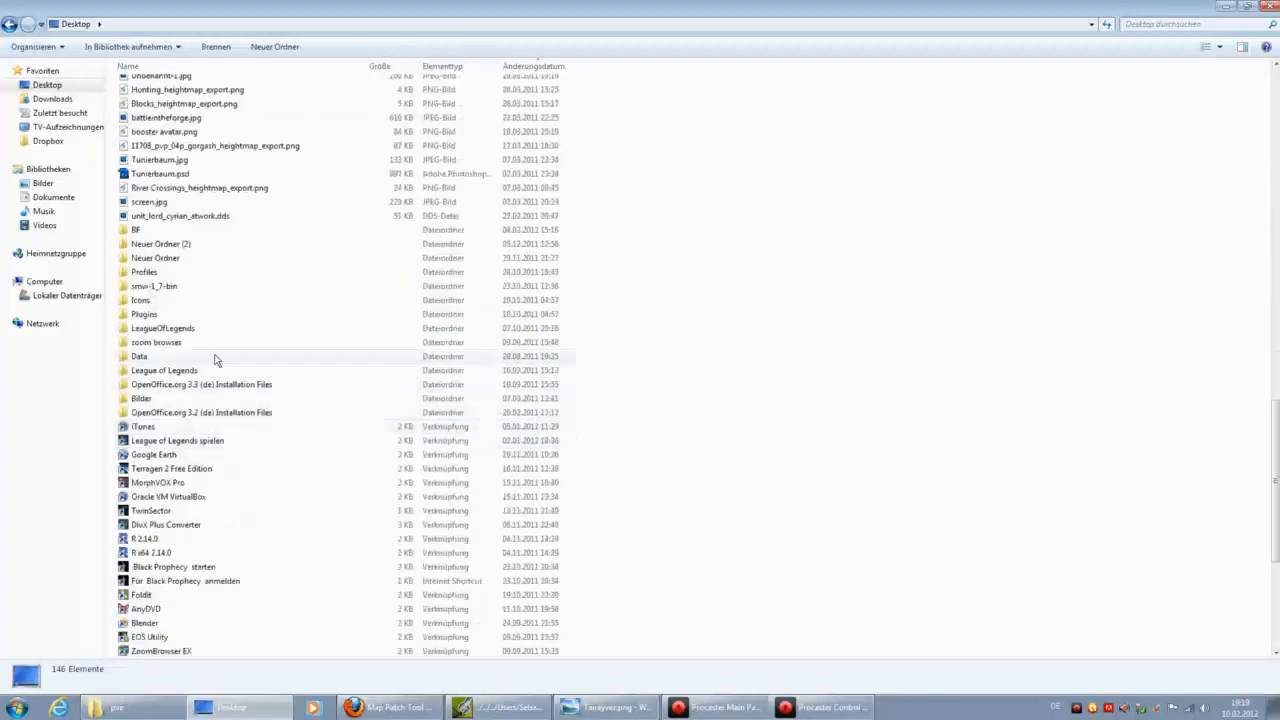
{"action": "double_click", "coordinate": [145, 264]}
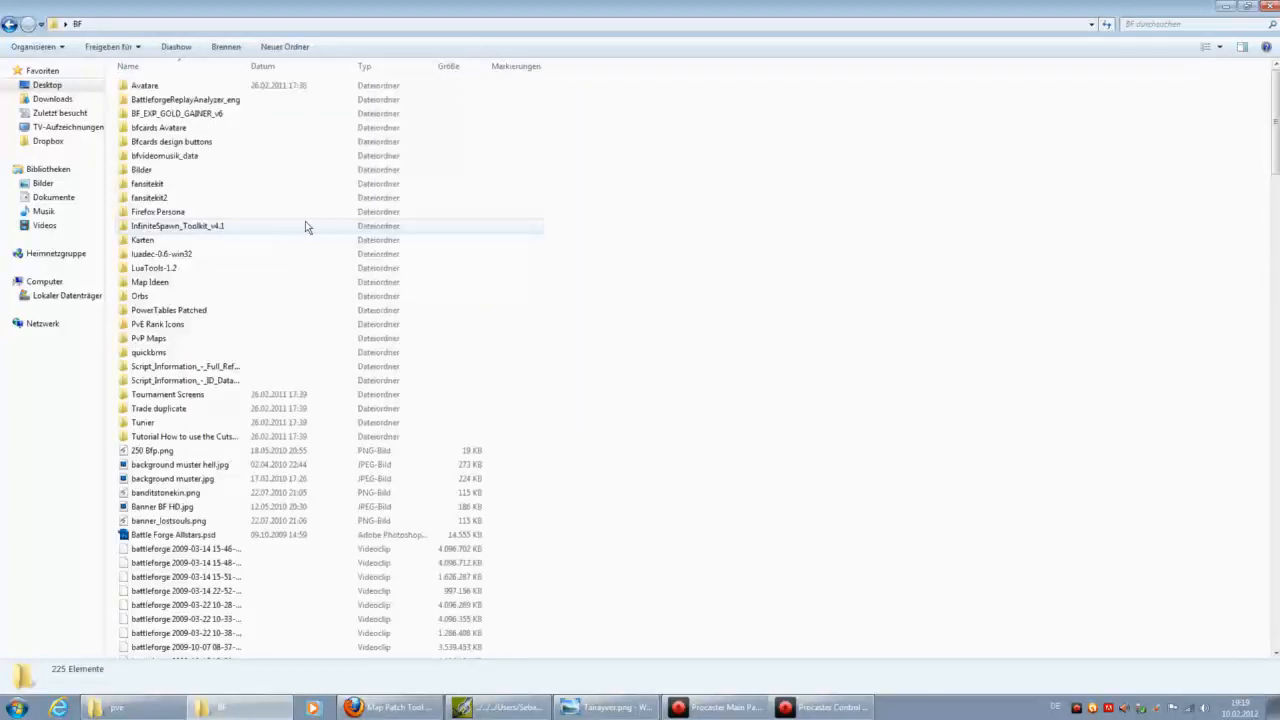
Step: Find the quickbms subfolder inside the BF folder and launch quickbms.exe from it
{"action": "key", "text": "q"}
{"action": "key", "text": "q"}
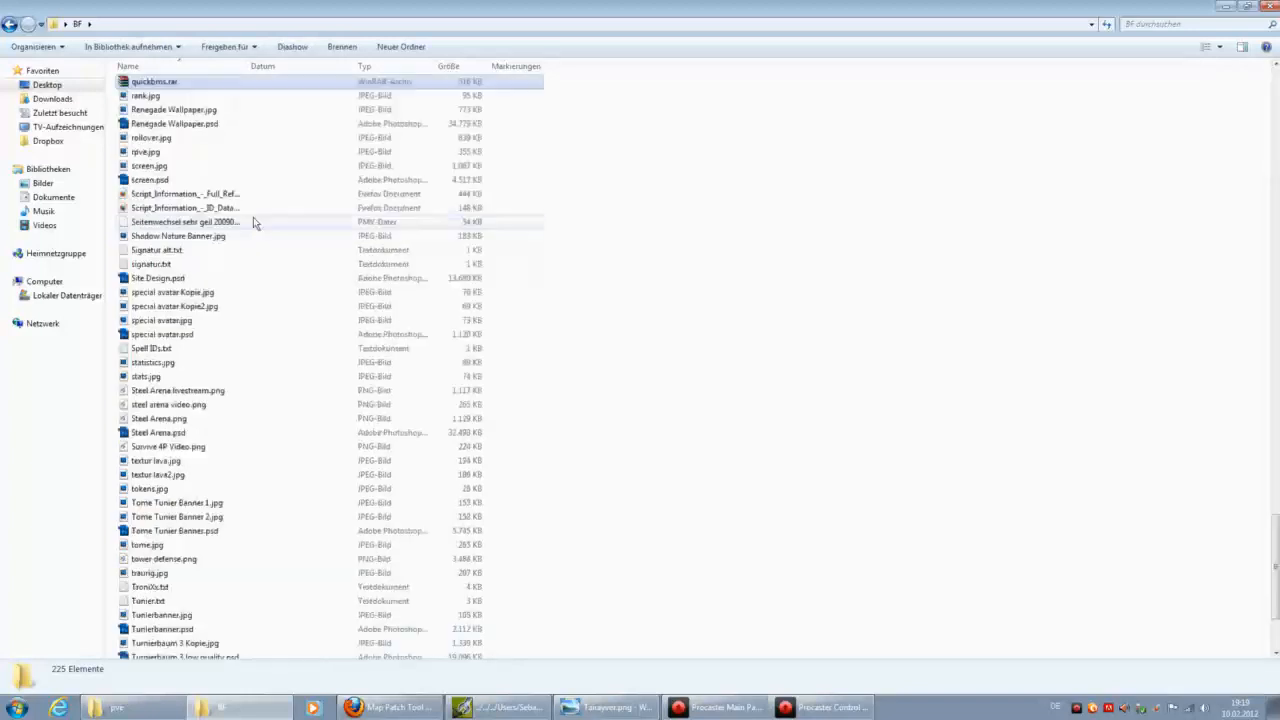
{"action": "scroll", "coordinate": [213, 261], "scroll_direction": "up", "scroll_amount": 5}
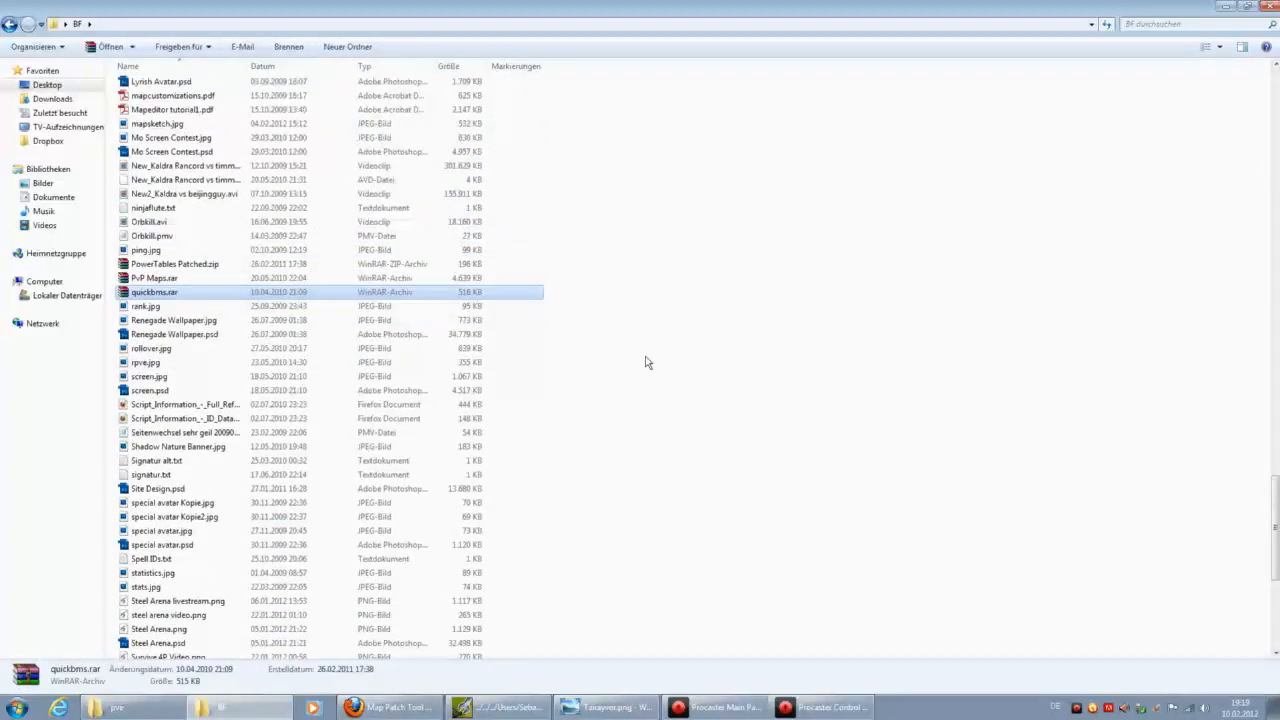
{"action": "key", "text": "Home"}
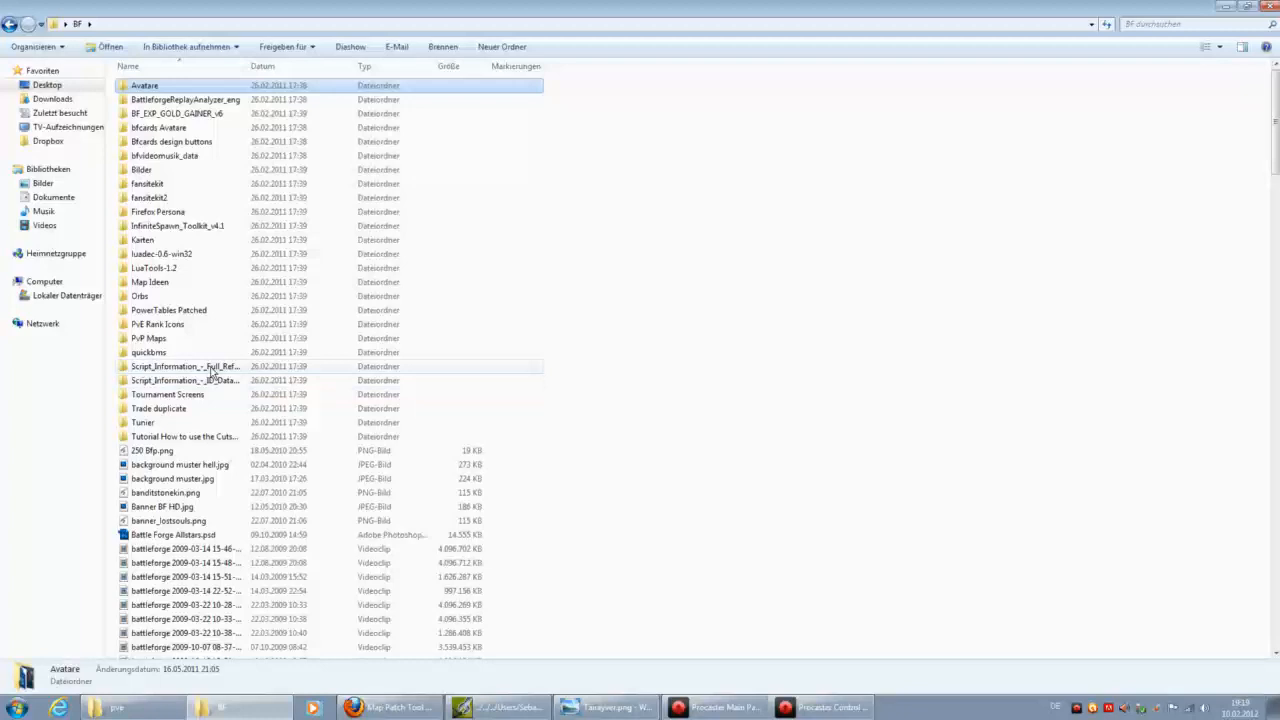
{"action": "double_click", "coordinate": [183, 355]}
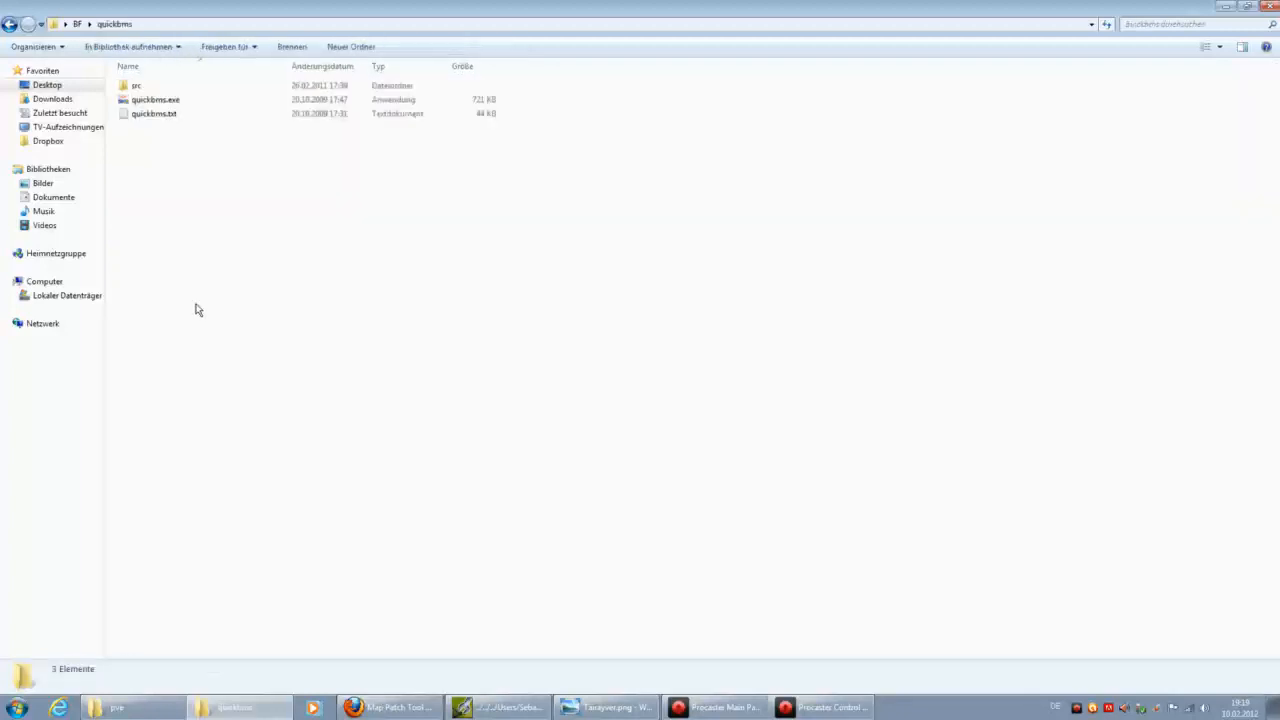
{"action": "left_click", "coordinate": [166, 100]}
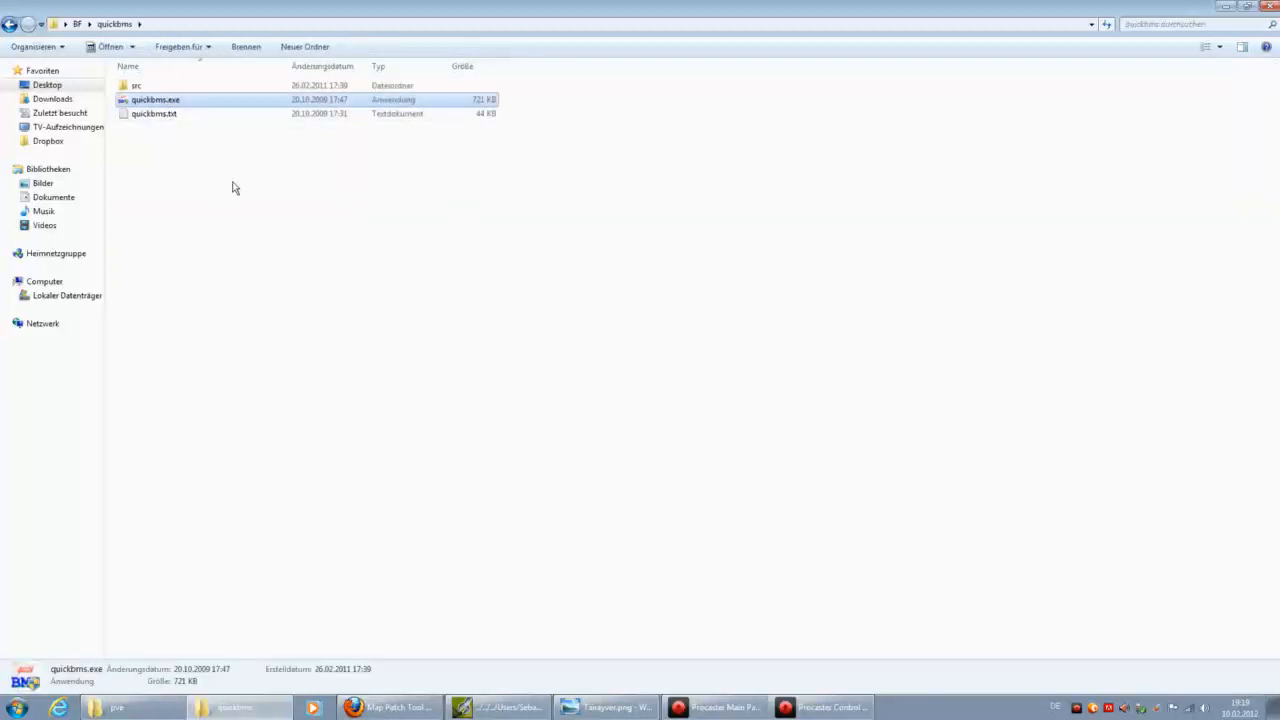
{"action": "left_click", "coordinate": [696, 400]}
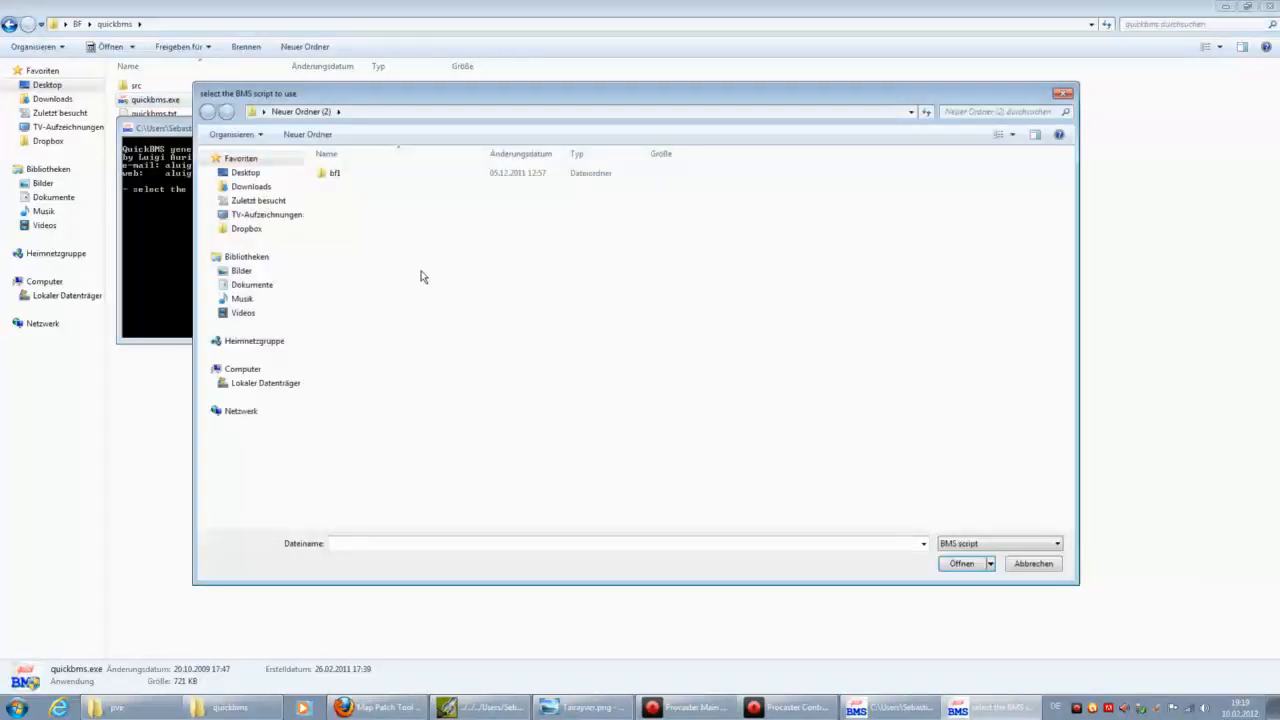
Step: Browse the BMS script selection to the BattleForge folder on drive C: under Programme (x86), Electronic Arts
{"action": "left_click", "coordinate": [264, 112]}
{"action": "left_click", "coordinate": [535, 253]}
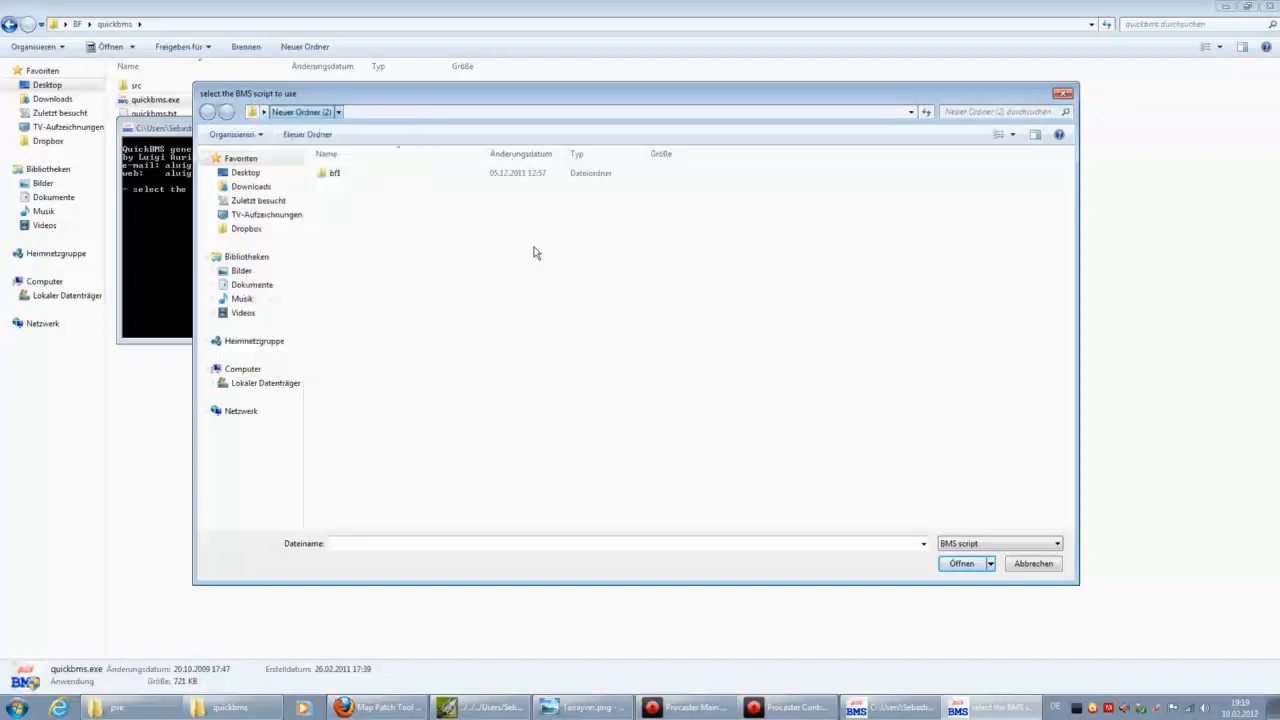
{"action": "left_click", "coordinate": [264, 383]}
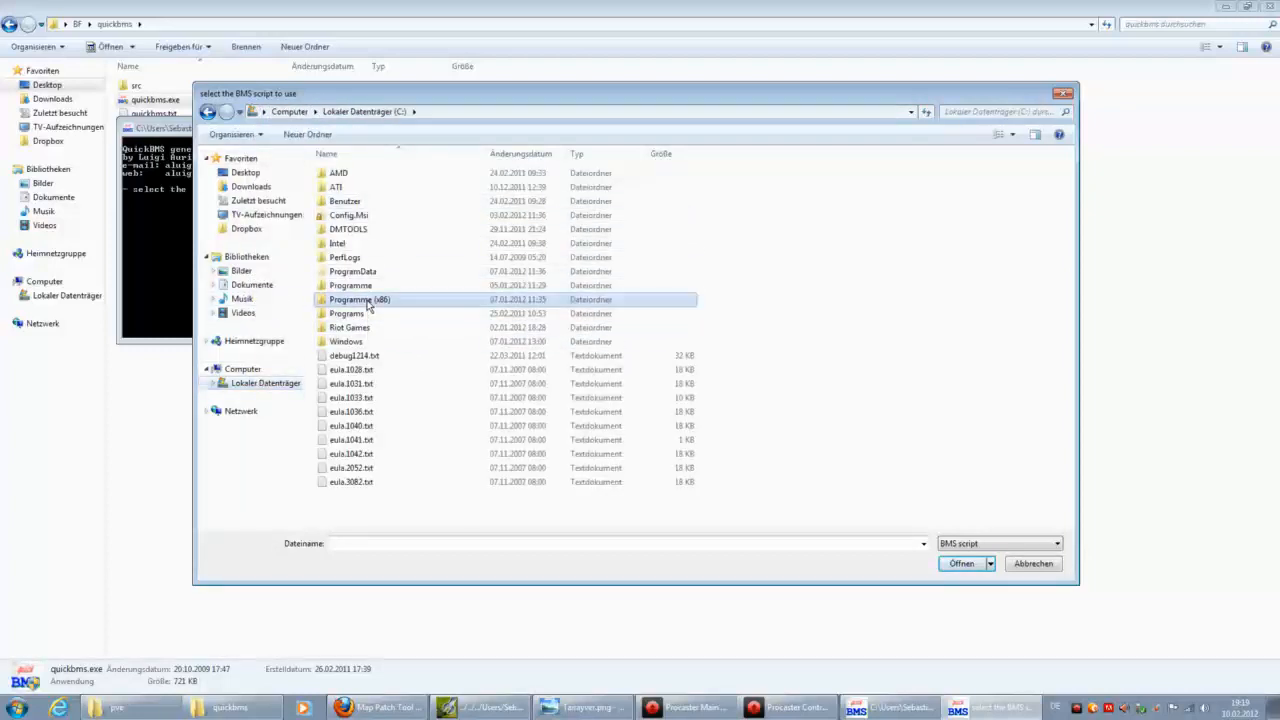
{"action": "double_click", "coordinate": [368, 300]}
{"action": "key", "text": "e"}
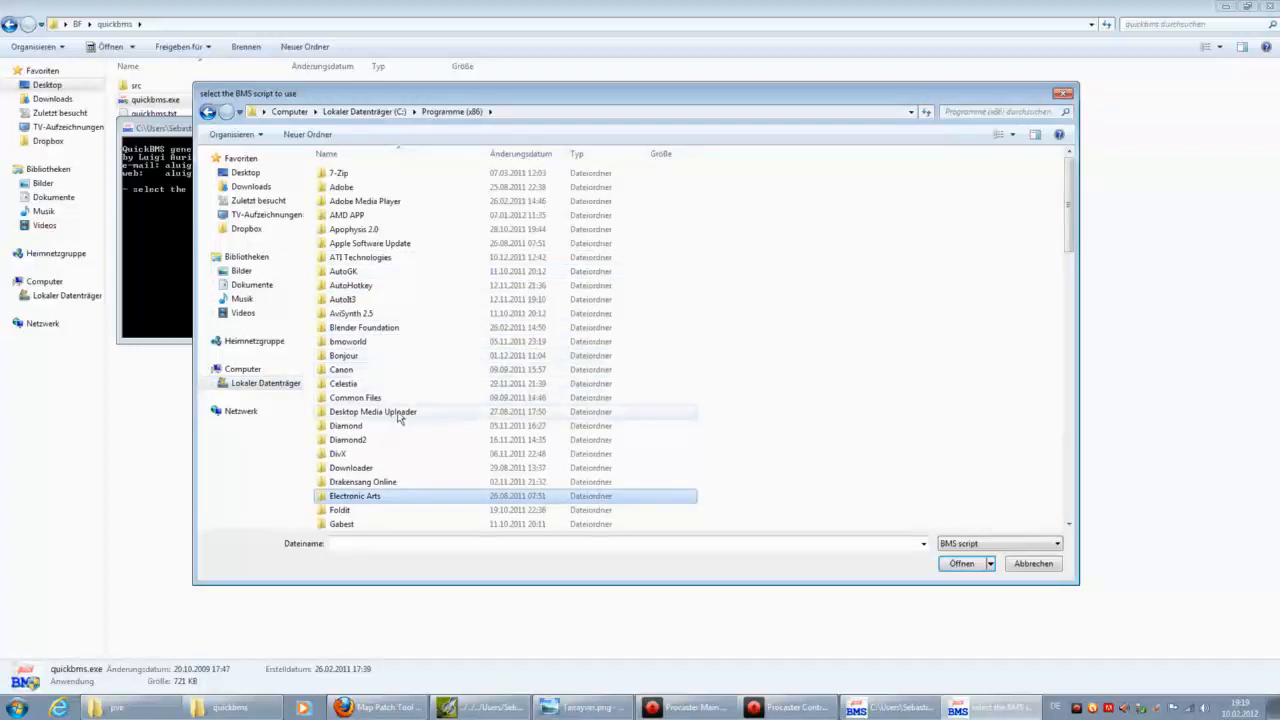
{"action": "scroll", "coordinate": [398, 425], "scroll_direction": "down", "scroll_amount": 1}
{"action": "double_click", "coordinate": [378, 468]}
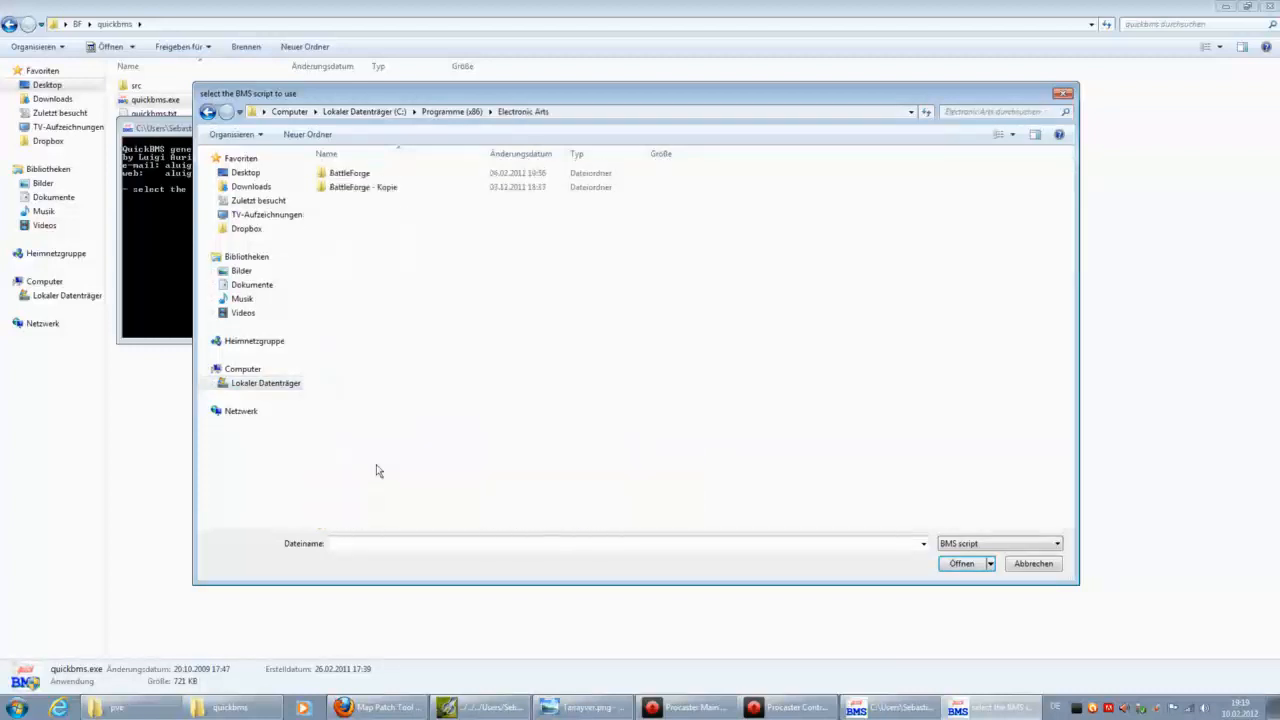
{"action": "double_click", "coordinate": [360, 175]}
Step: Load BFpak.bms from the installation's base\pak folder as the BMS script to use
{"action": "double_click", "coordinate": [357, 189]}
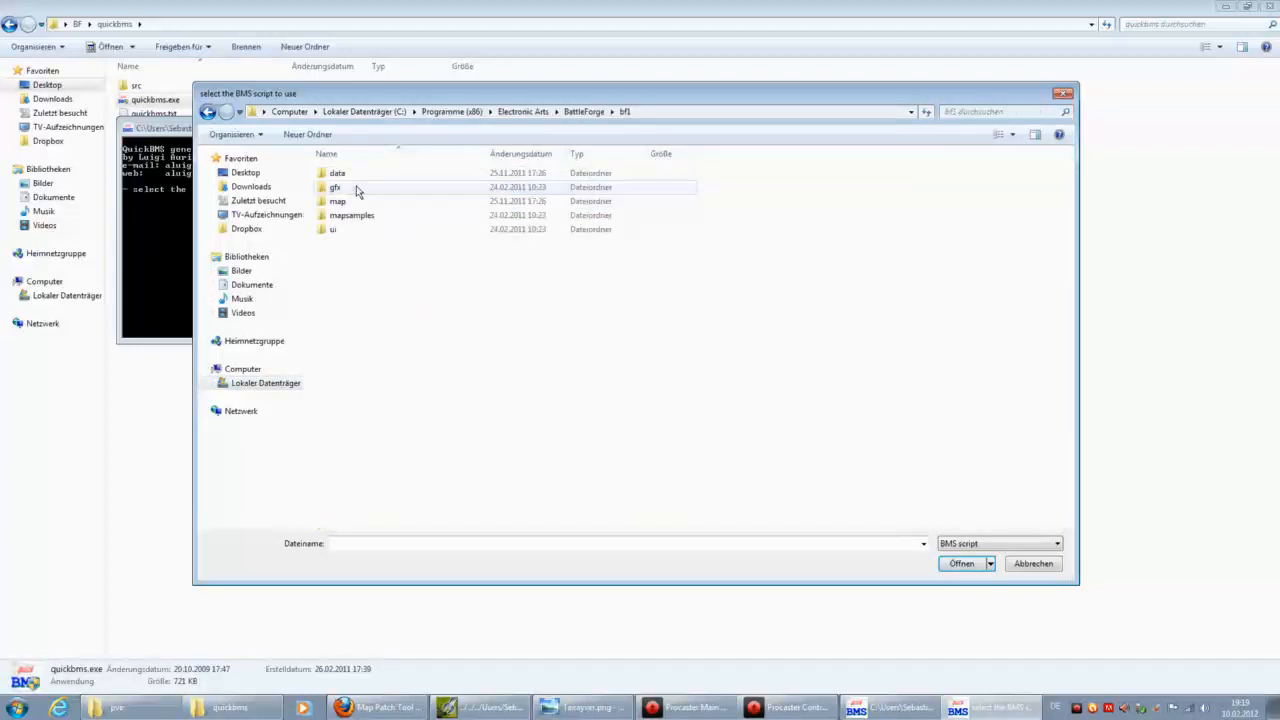
{"action": "left_click", "coordinate": [580, 111]}
{"action": "double_click", "coordinate": [365, 172]}
{"action": "double_click", "coordinate": [364, 178]}
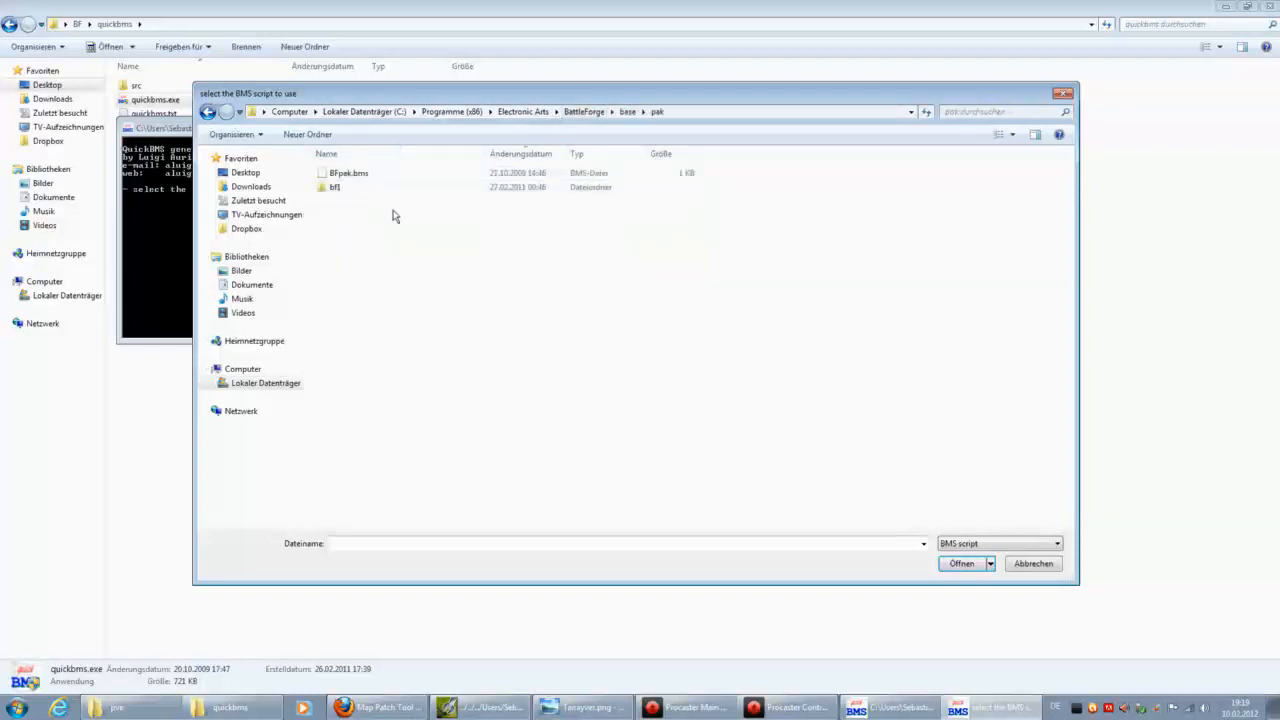
{"action": "left_click", "coordinate": [363, 177]}
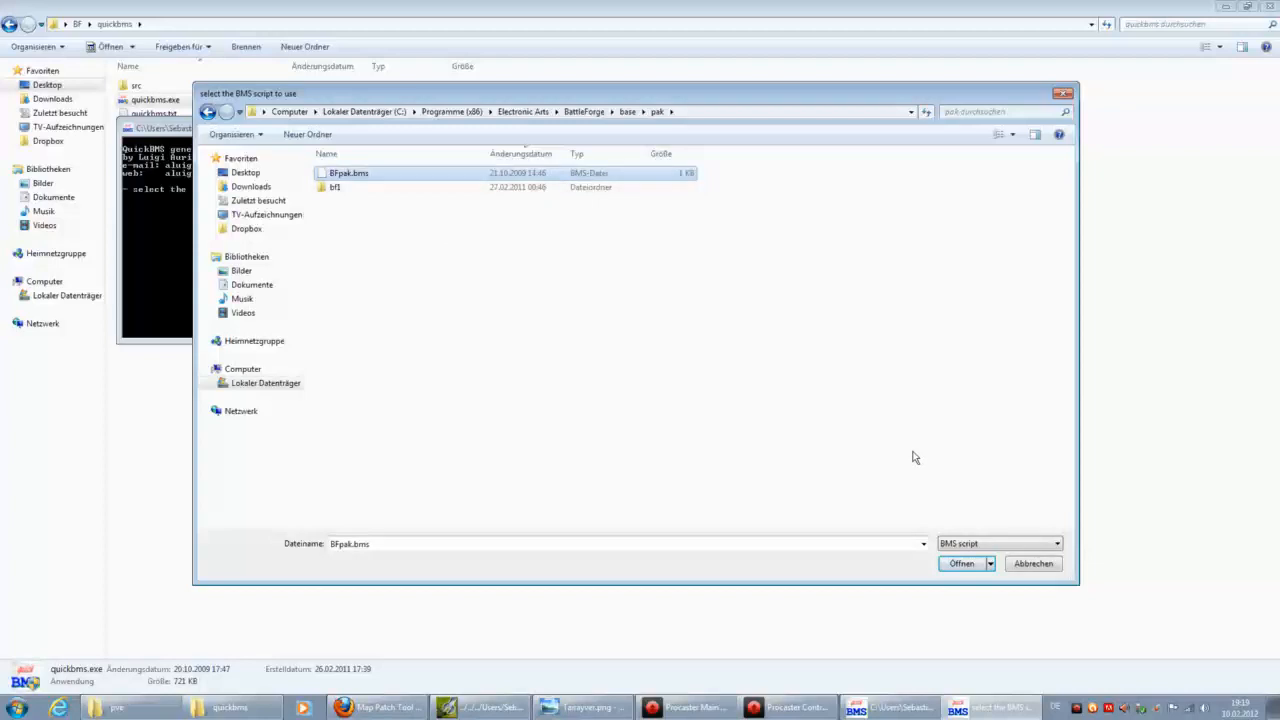
{"action": "left_click", "coordinate": [961, 564]}
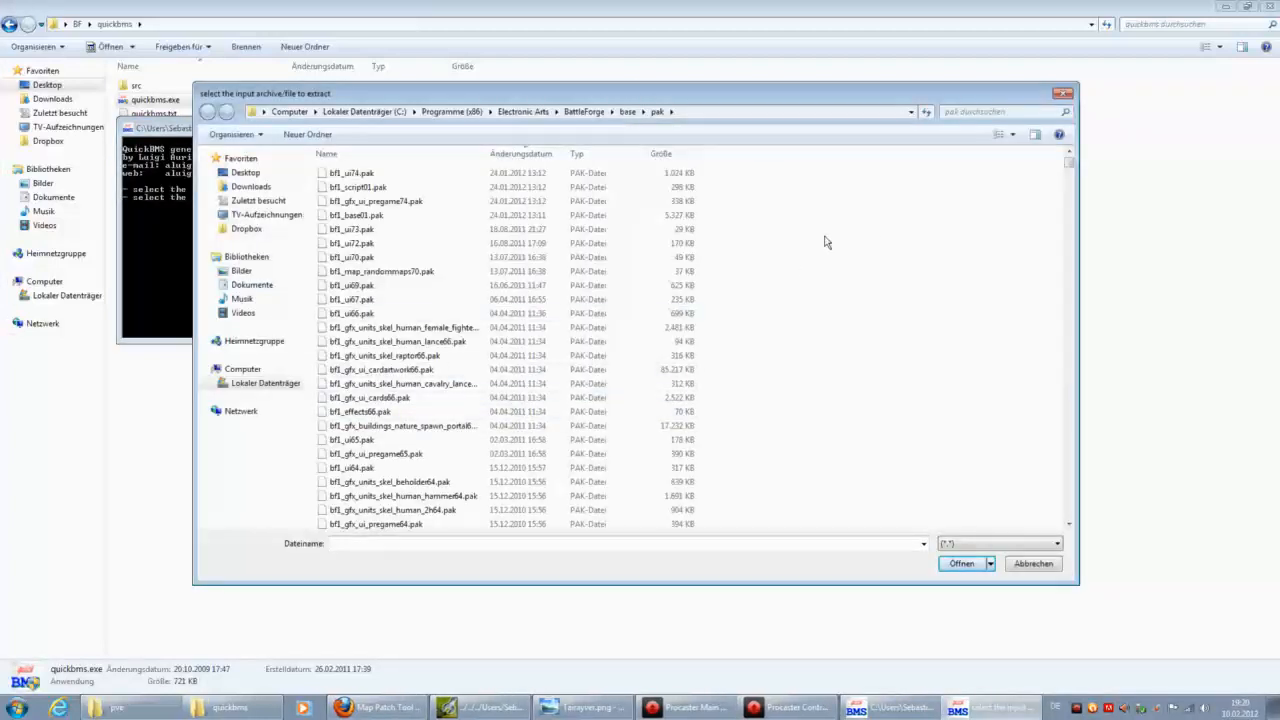
Step: Browse the PAK archives and widen the Name column so the full PvE map archive names can be read
{"action": "left_click_drag", "start_coordinate": [1069, 162], "coordinate": [1069, 426]}
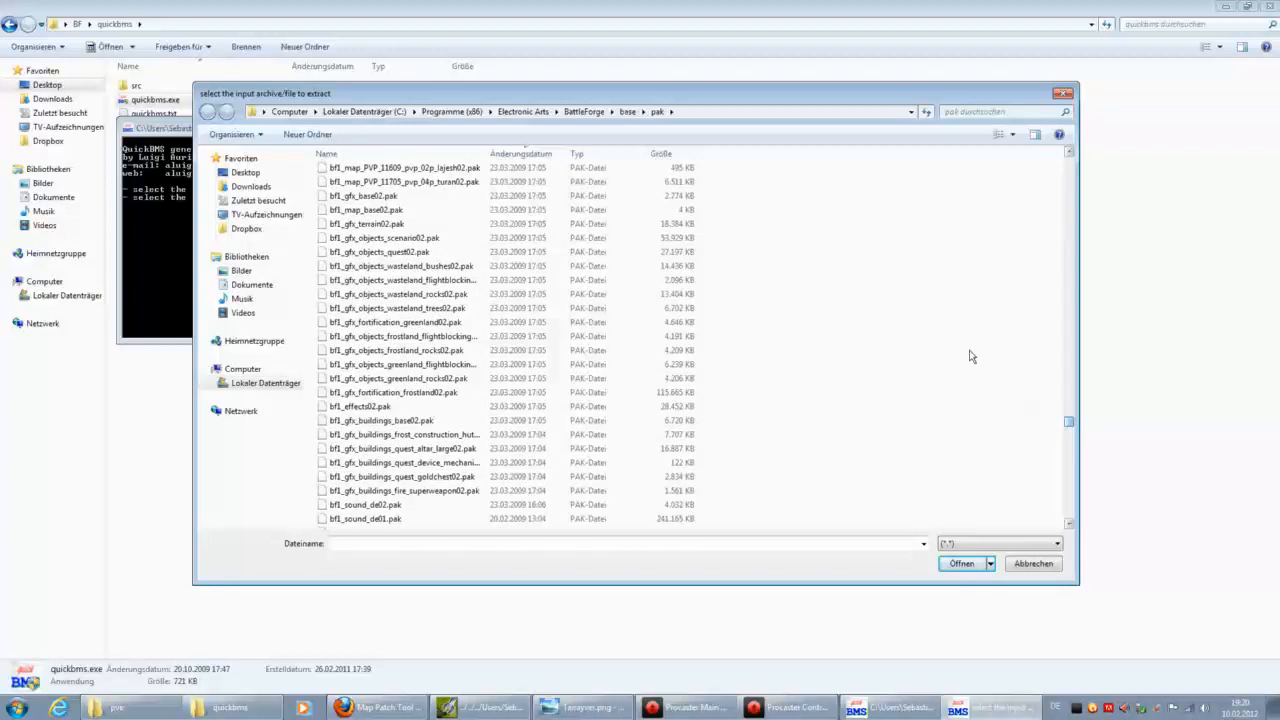
{"action": "scroll", "coordinate": [970, 350], "scroll_direction": "up", "scroll_amount": 10}
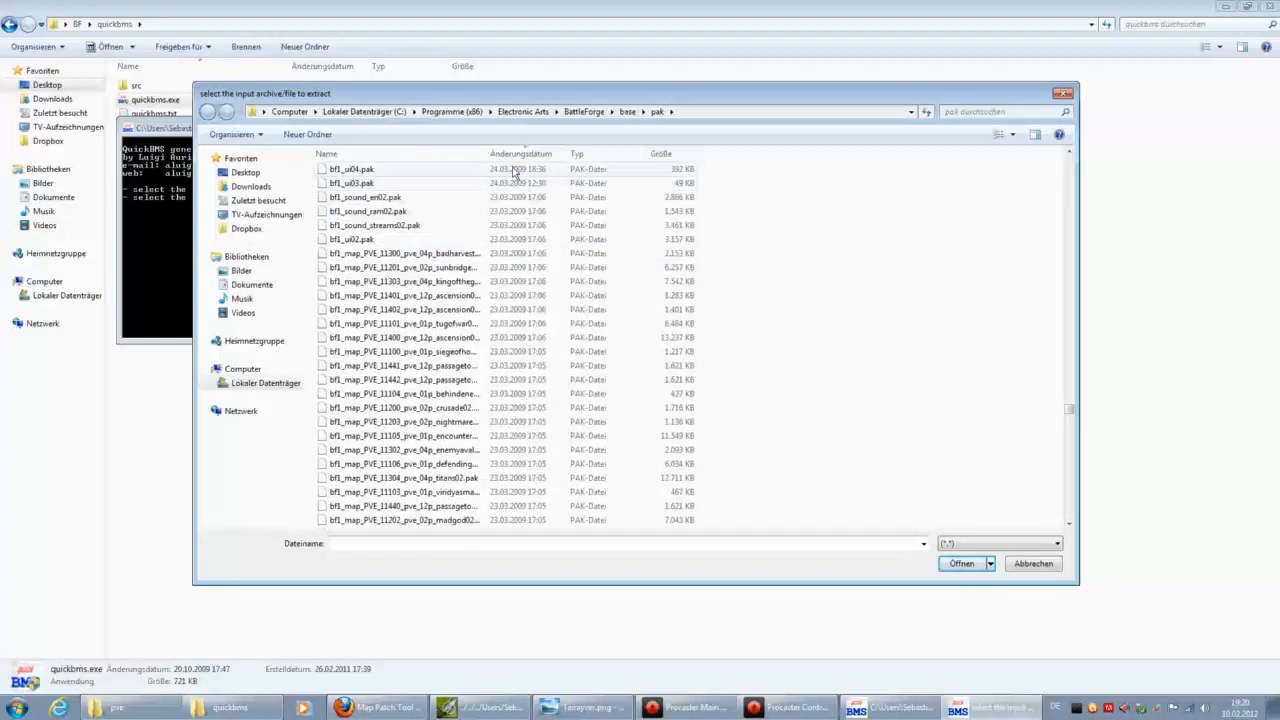
{"action": "left_click_drag", "start_coordinate": [488, 155], "coordinate": [554, 158]}
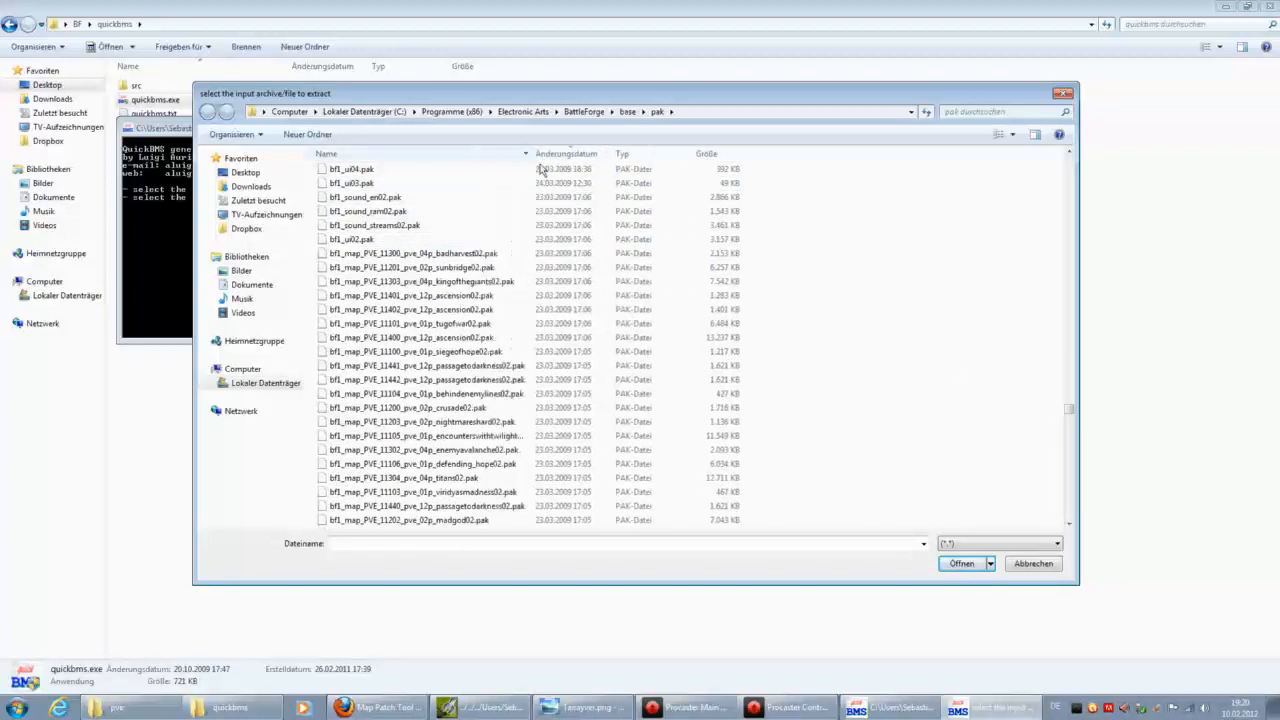
{"action": "scroll", "coordinate": [541, 321], "scroll_direction": "down", "scroll_amount": 4}
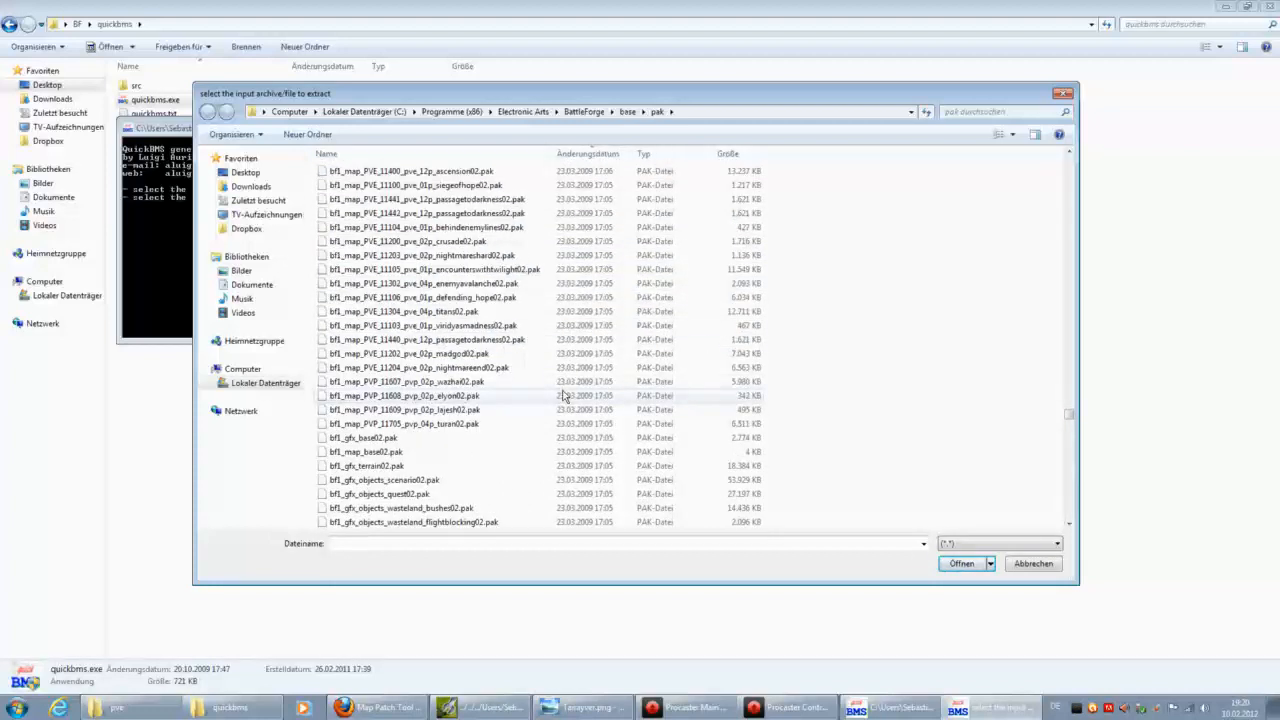
{"action": "scroll", "coordinate": [563, 396], "scroll_direction": "up", "scroll_amount": 4}
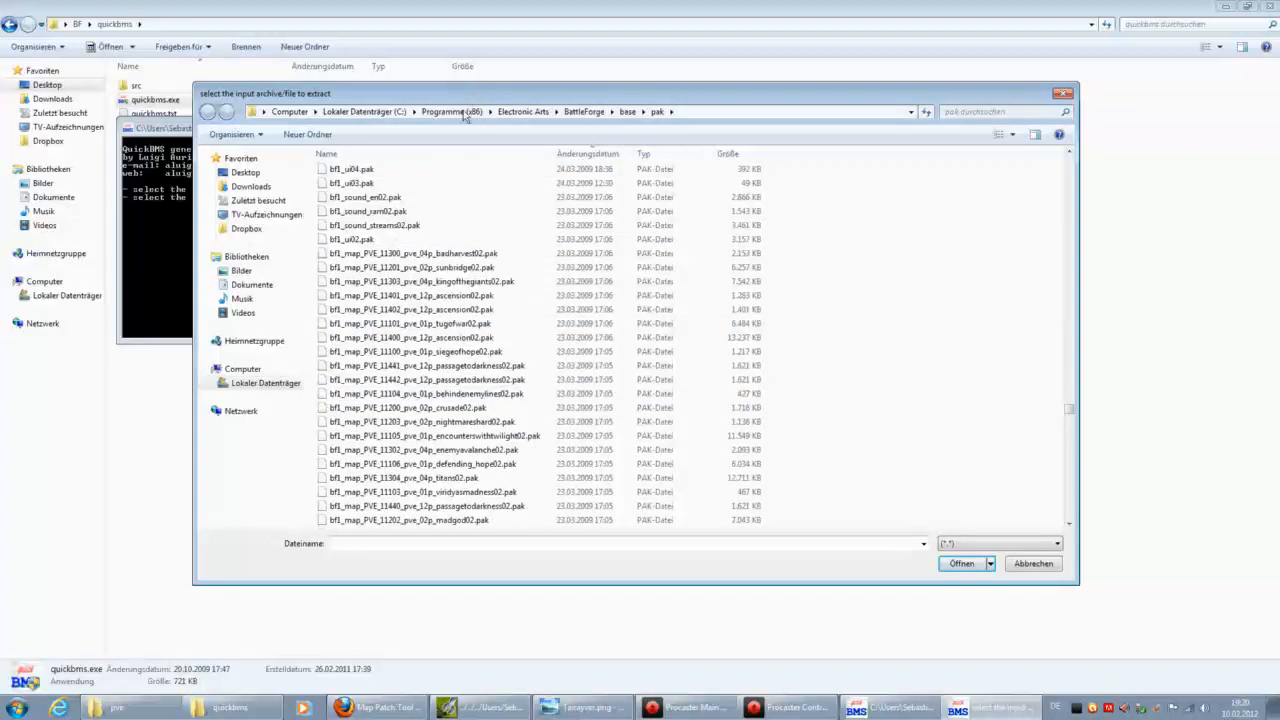
Step: Sort the archives by name and extract bf1_map_PVE_12201_pve_02p_slavemaster10.pak into the base\pak folder, closing QuickBMS when done
{"action": "left_click", "coordinate": [465, 158]}
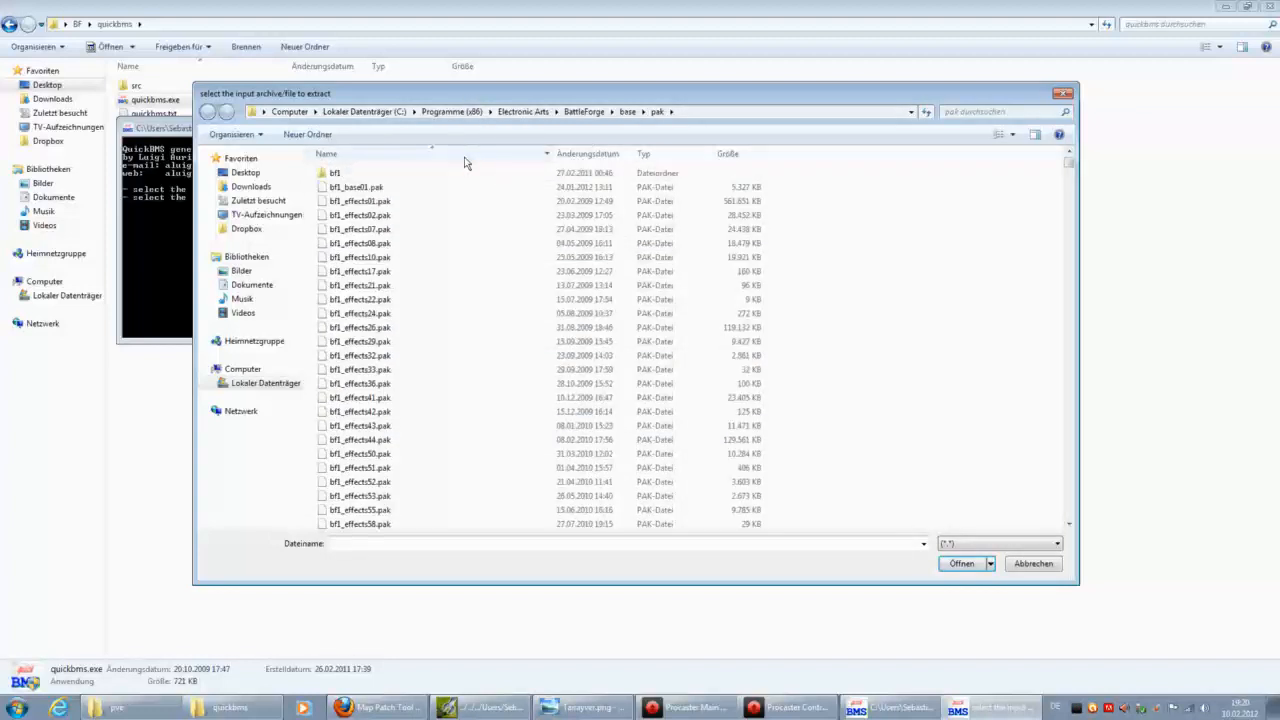
{"action": "left_click_drag", "start_coordinate": [1068, 172], "coordinate": [1026, 425]}
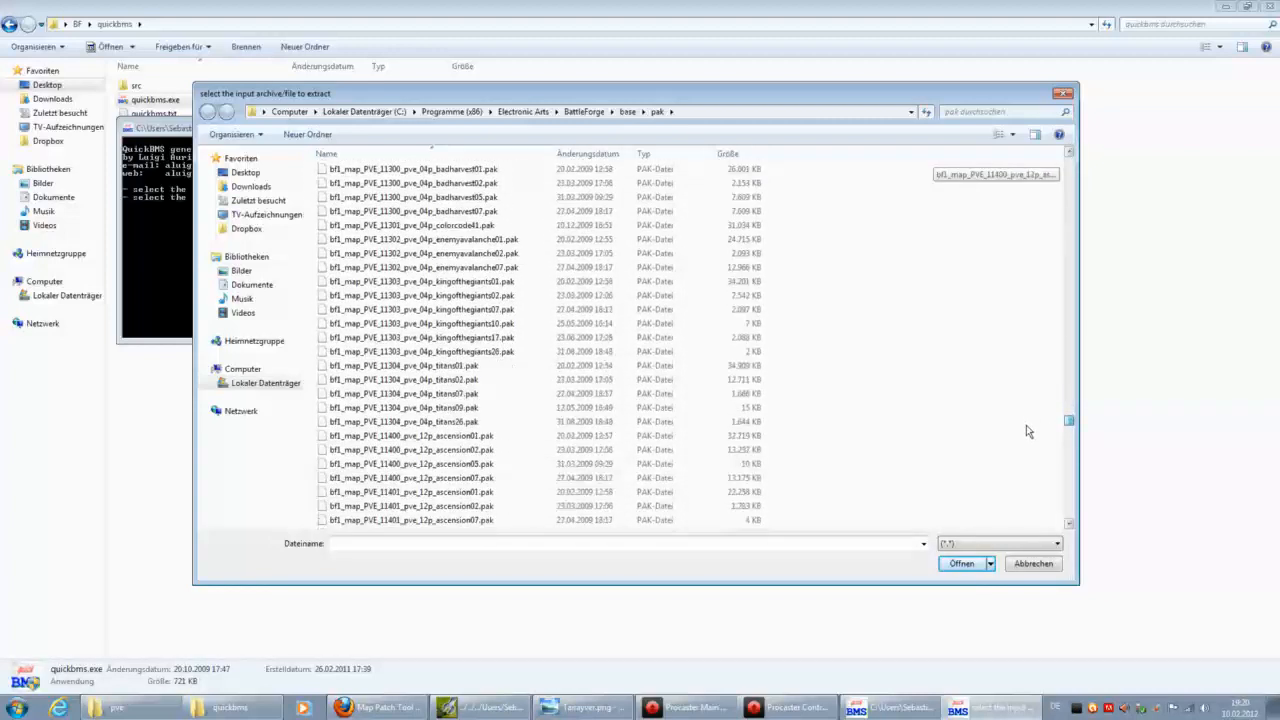
{"action": "scroll", "coordinate": [800, 372], "scroll_direction": "down", "scroll_amount": 15}
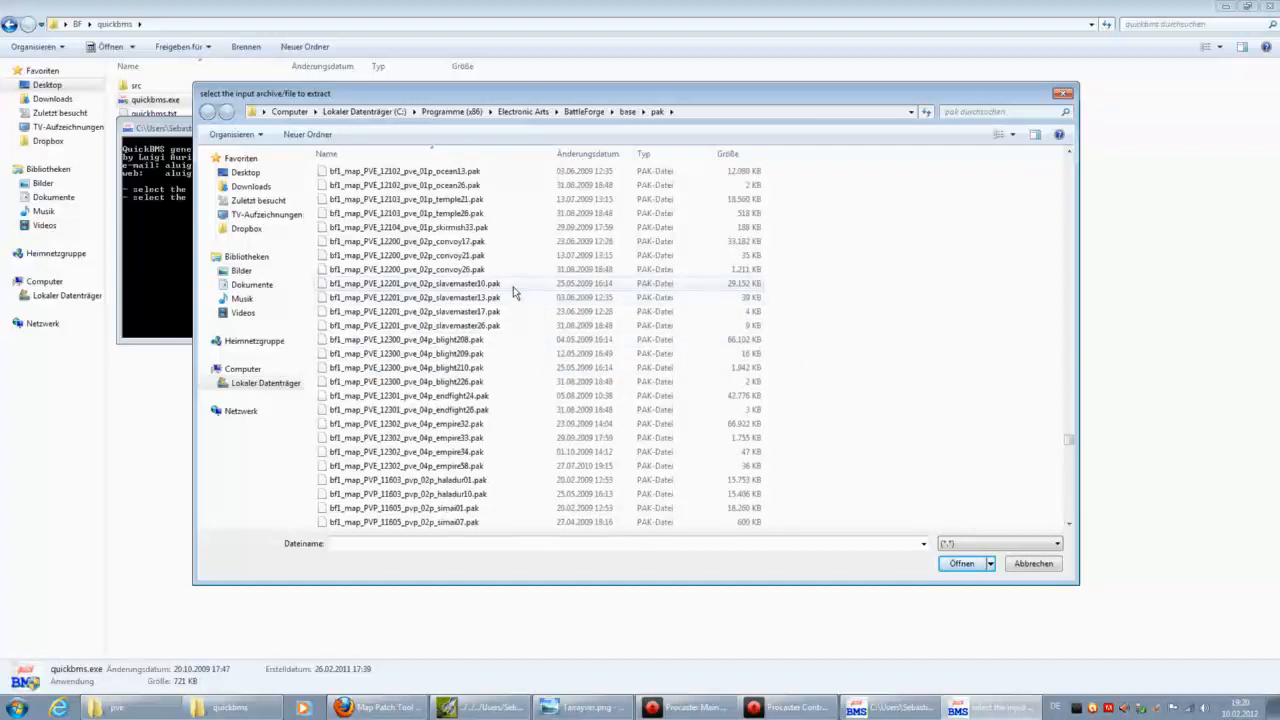
{"action": "left_click", "coordinate": [513, 287]}
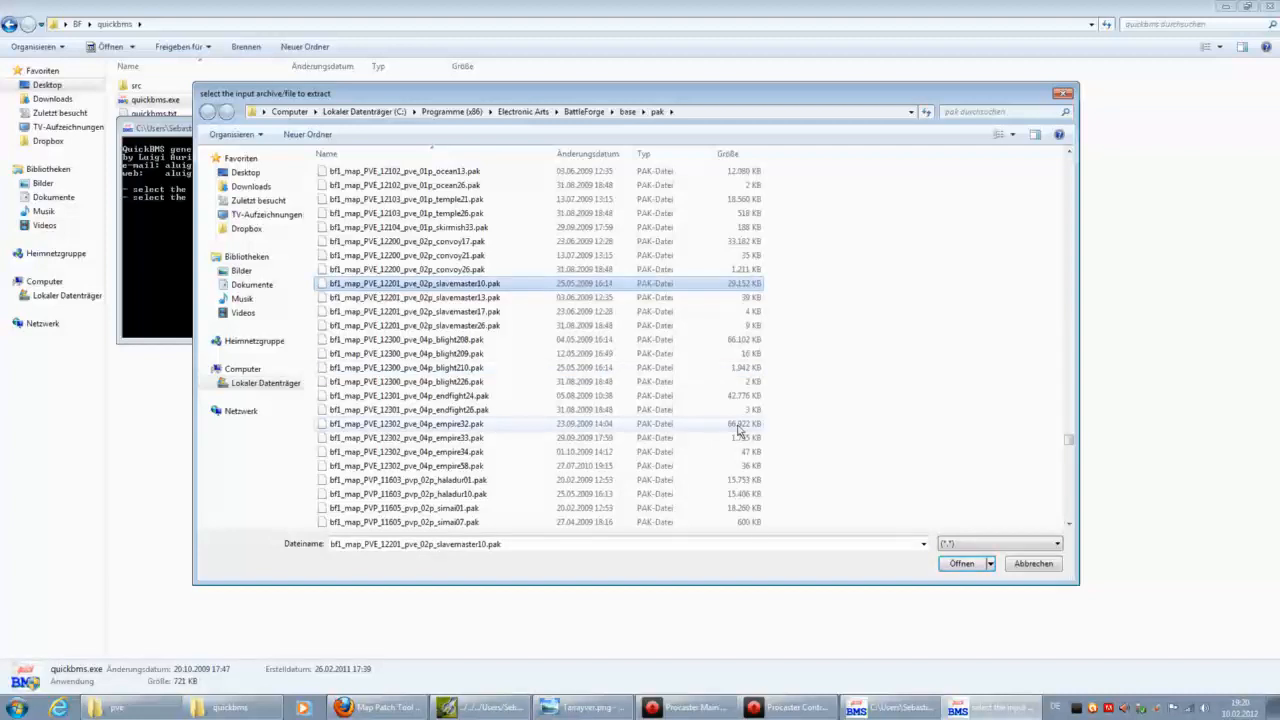
{"action": "left_click", "coordinate": [961, 565]}
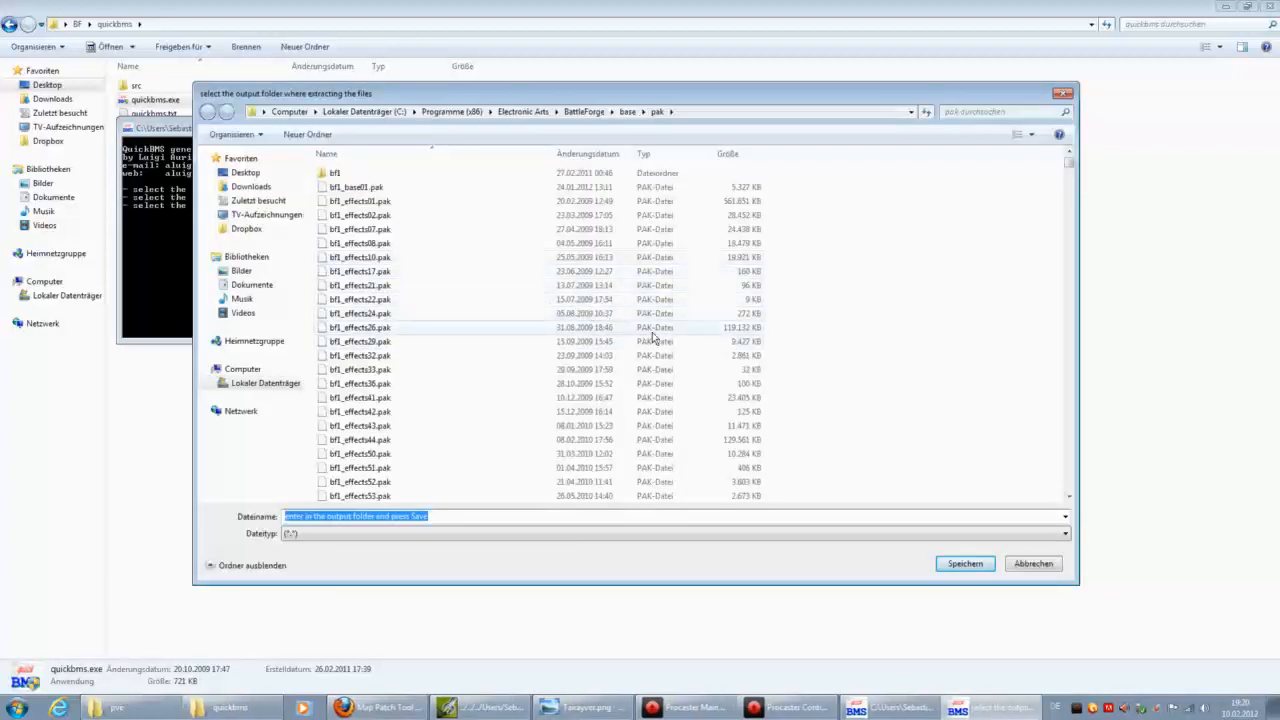
{"action": "left_click", "coordinate": [965, 563]}
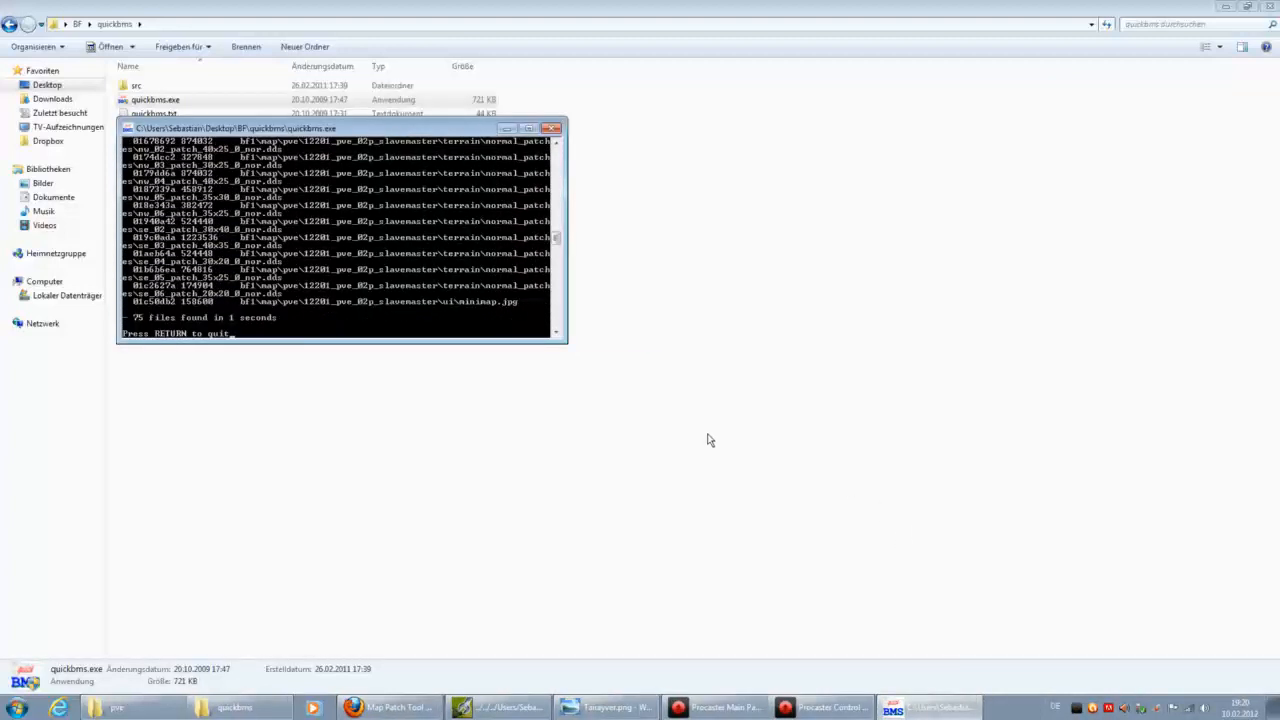
{"action": "key", "text": "Return"}
Step: Open the extracted 12201_pve_02p_slavemaster.map from the pve folder in the map editor
{"action": "left_click", "coordinate": [157, 706]}
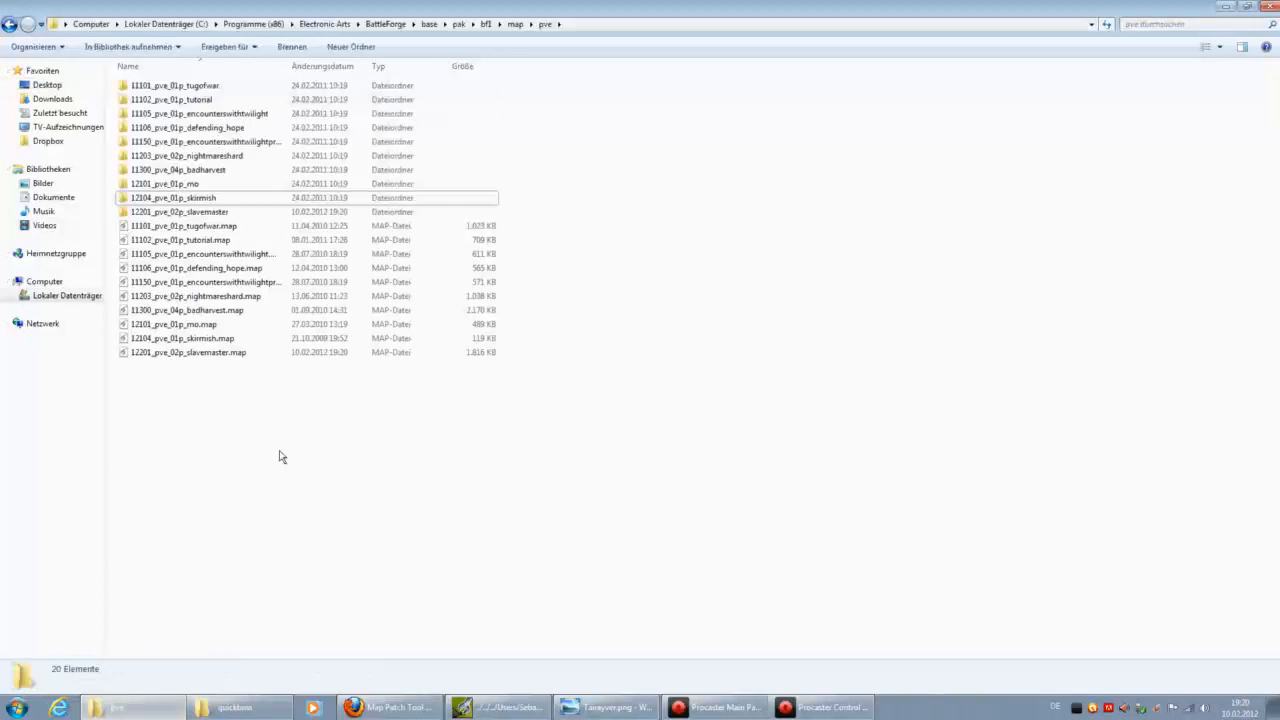
{"action": "left_click", "coordinate": [237, 352]}
{"action": "key", "text": "Return"}
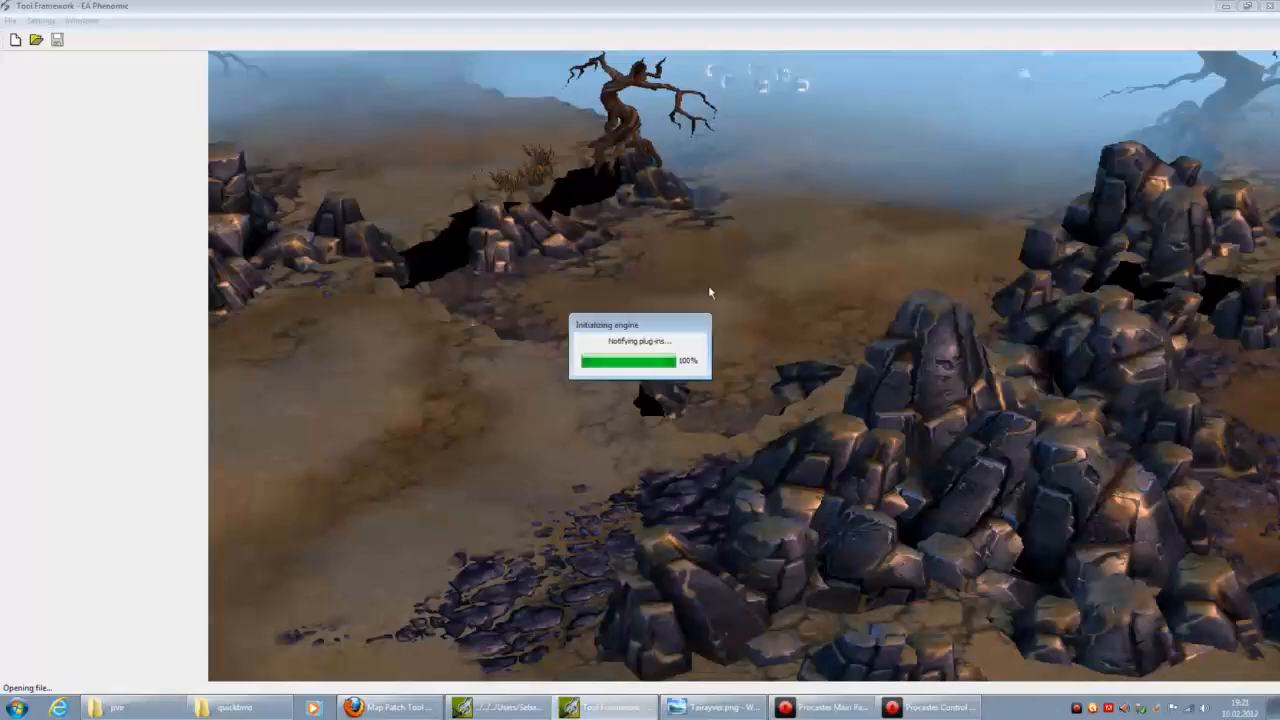
{"action": "scroll", "coordinate": [577, 380], "scroll_direction": "down", "scroll_amount": 5}
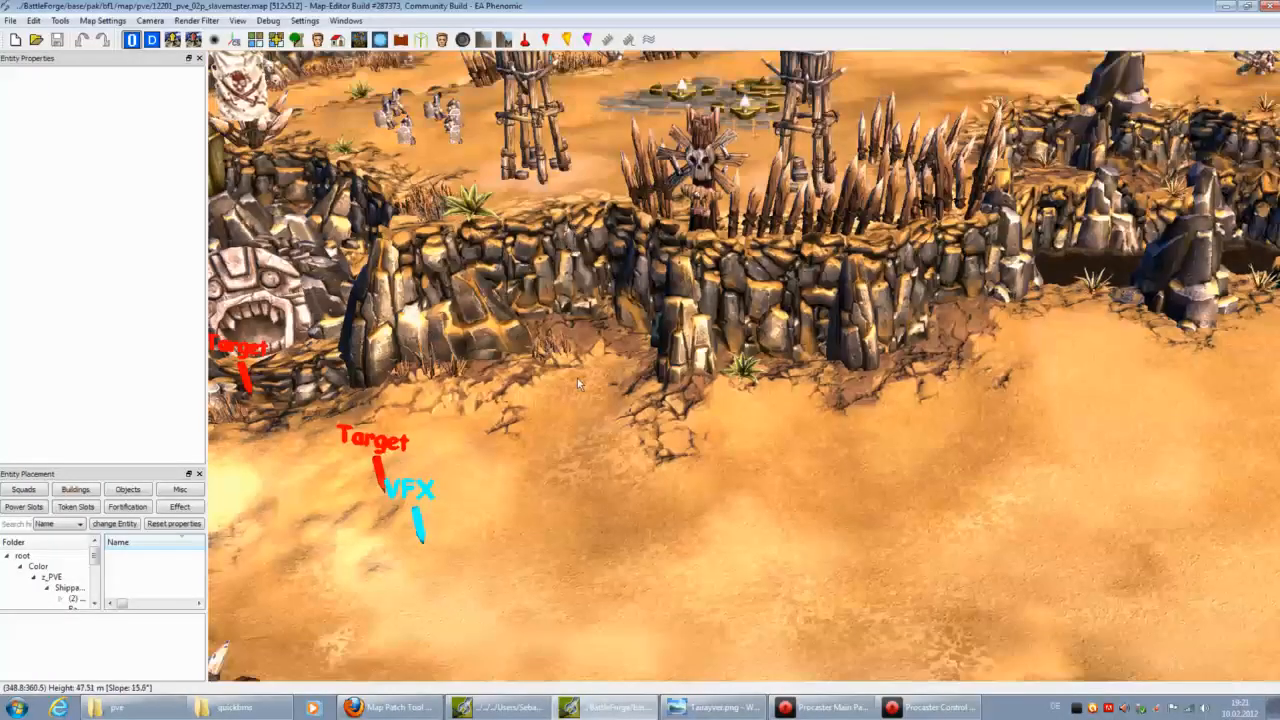
Step: Survey the slavemaster map's terrain, fortress walls, camps and script markers from edge to edge
{"action": "key", "text": "Down"}
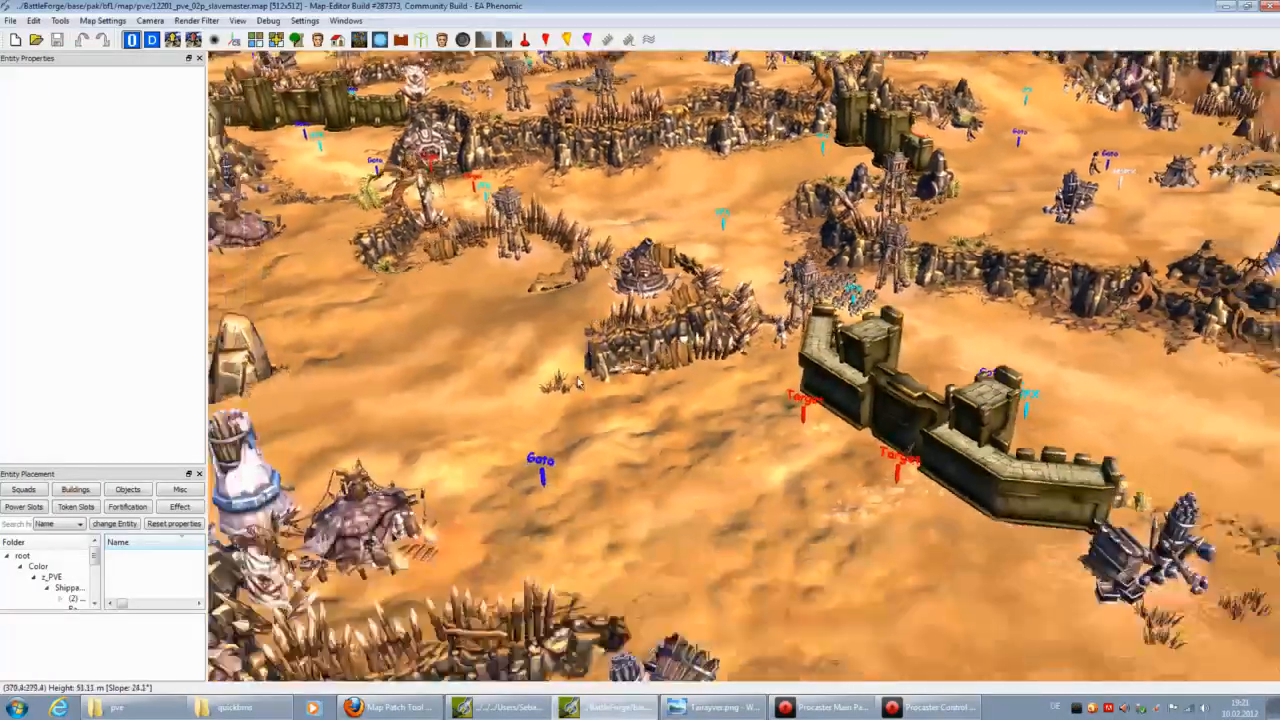
{"action": "key", "text": "Down"}
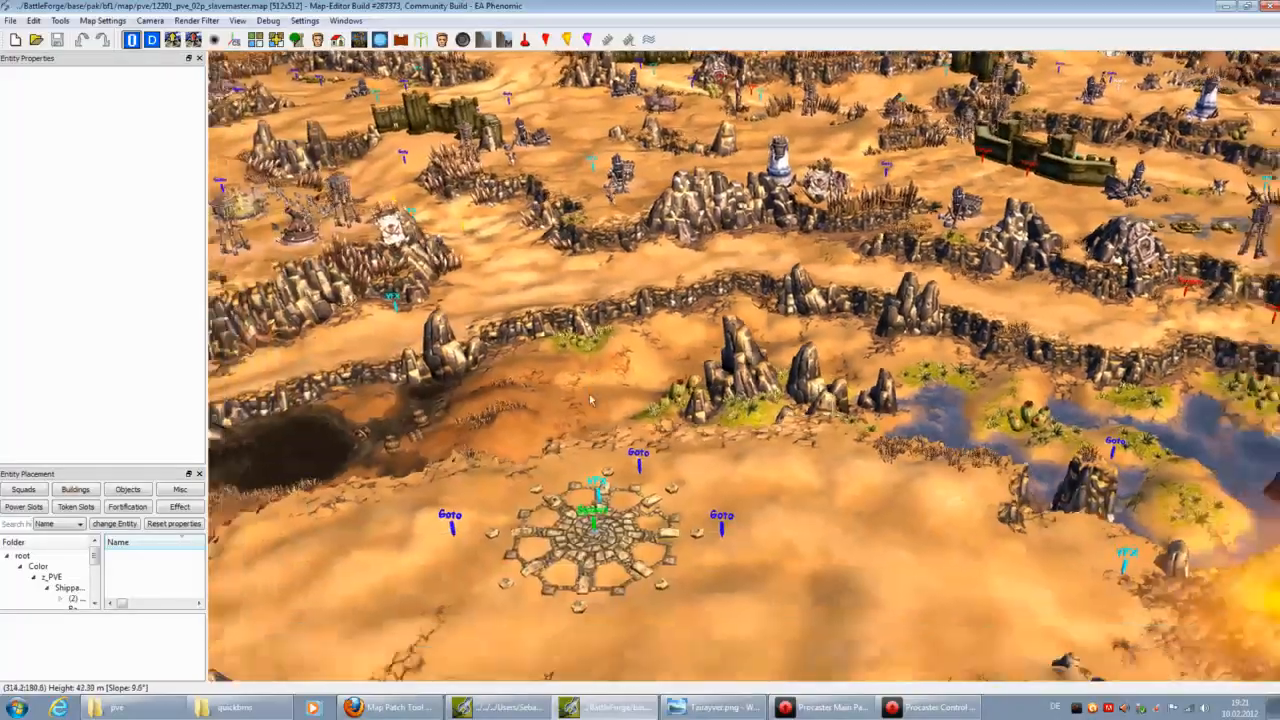
{"action": "scroll", "coordinate": [590, 400], "scroll_direction": "up", "scroll_amount": 5}
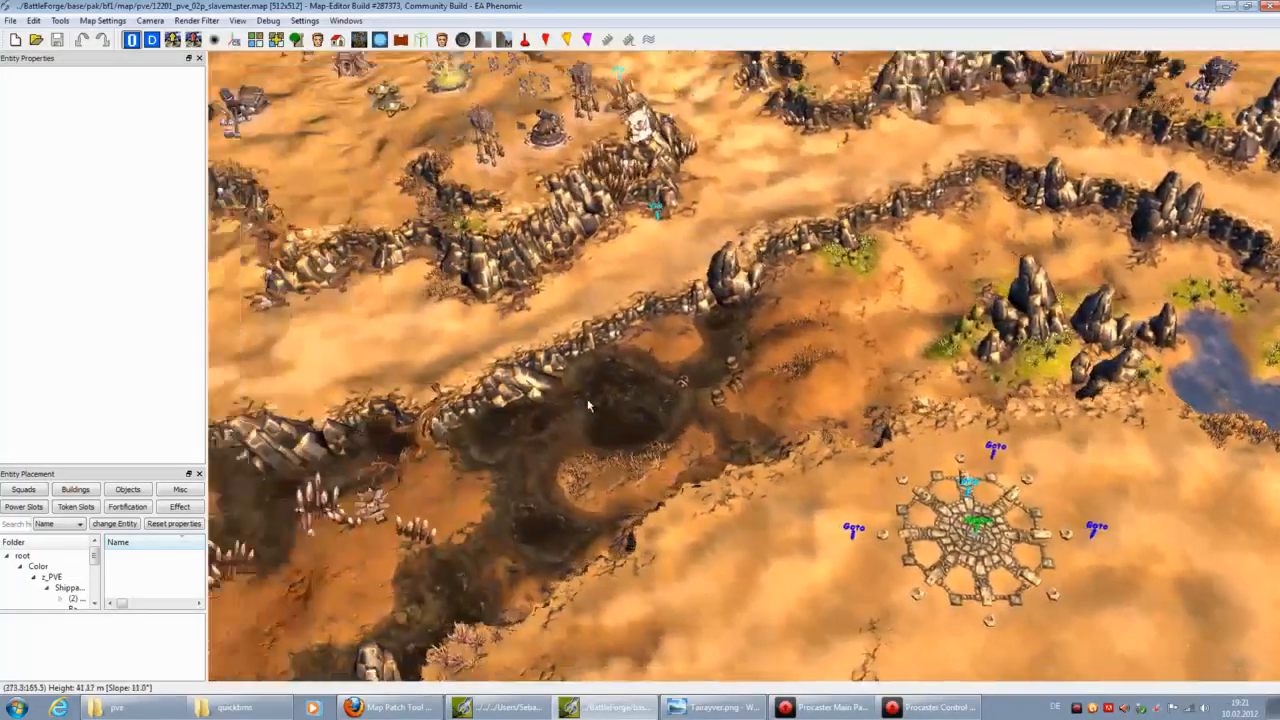
{"action": "key", "text": "Left"}
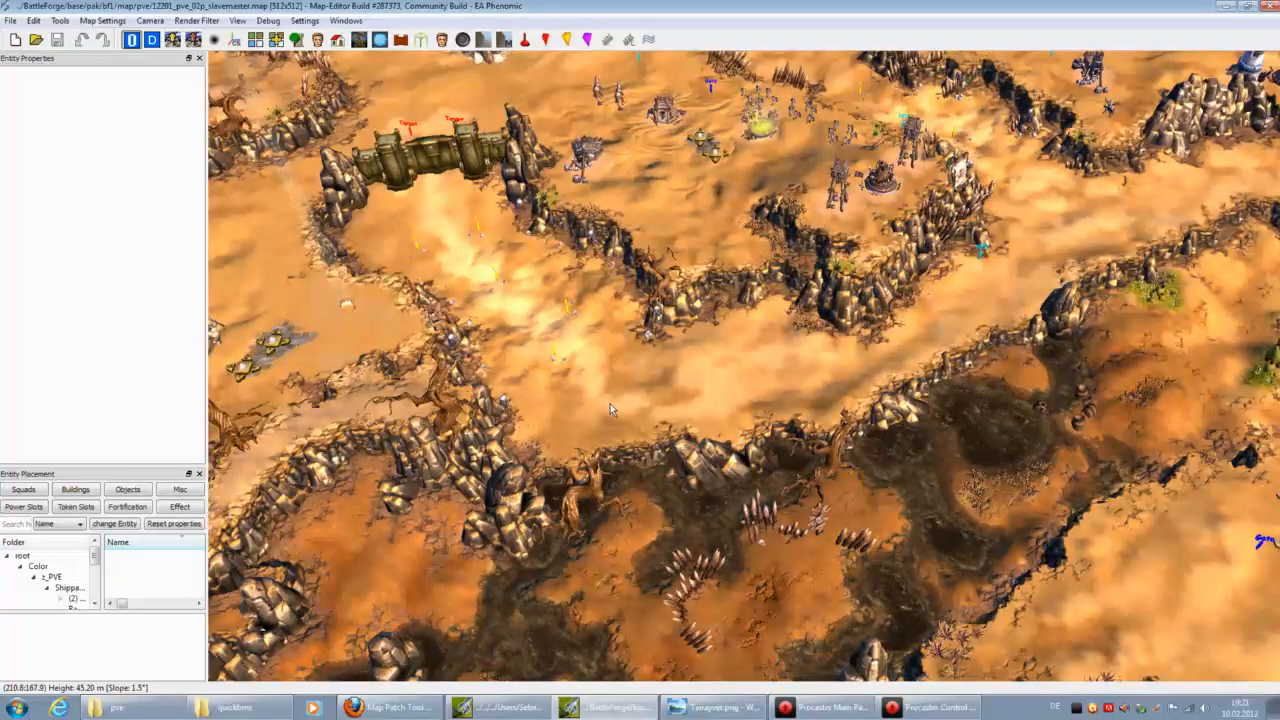
{"action": "key", "text": "Up"}
{"action": "key", "text": "Left"}
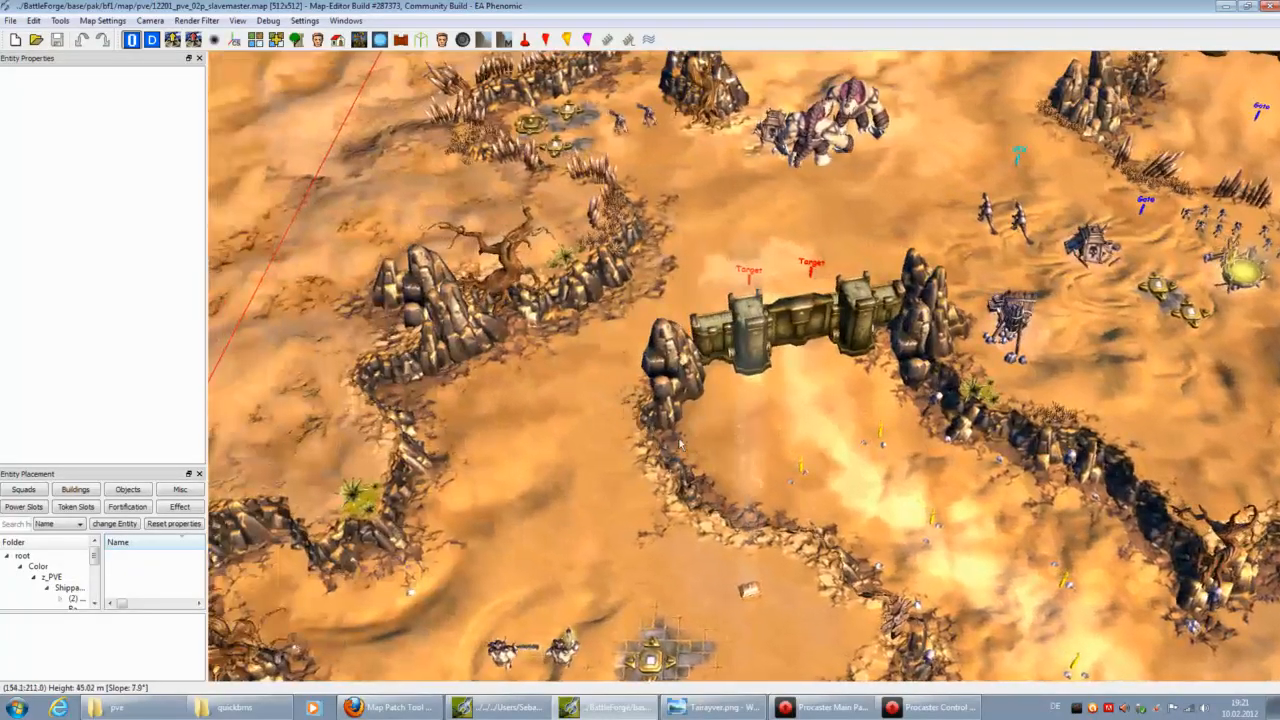
{"action": "key", "text": "Left"}
{"action": "key", "text": "Down"}
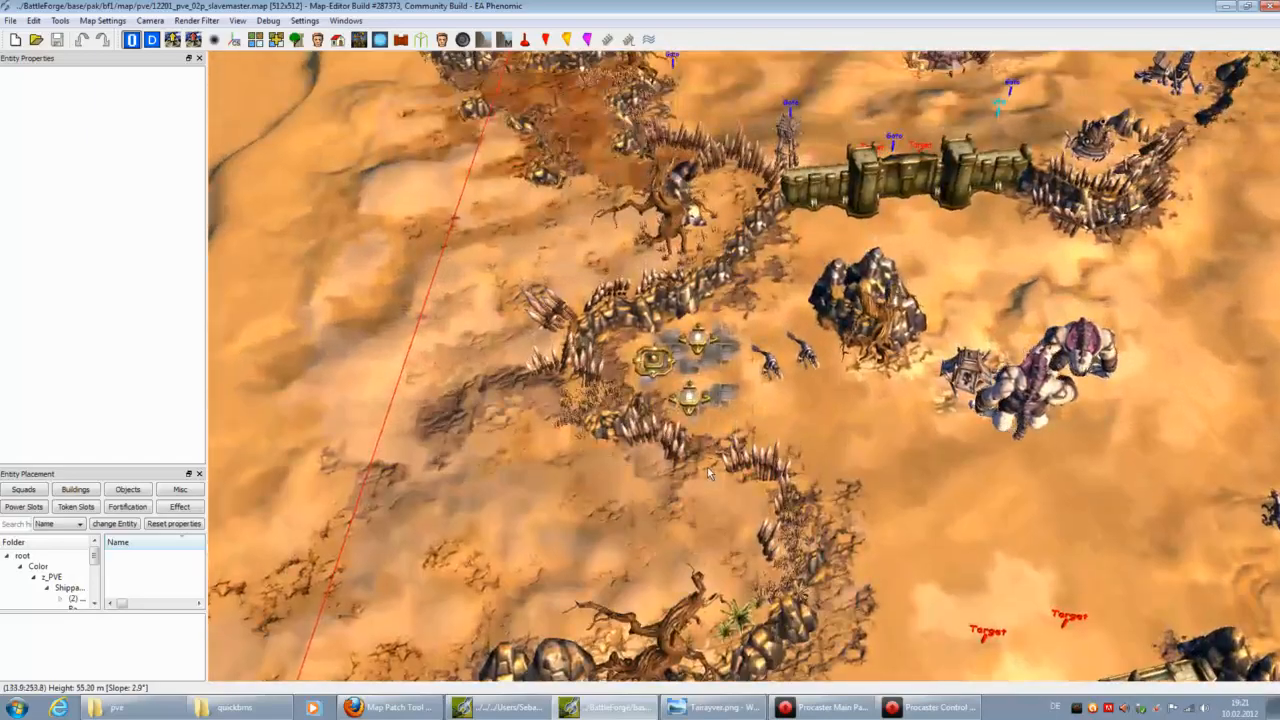
{"action": "key", "text": "Up"}
{"action": "key", "text": "Up"}
{"action": "key", "text": "Left"}
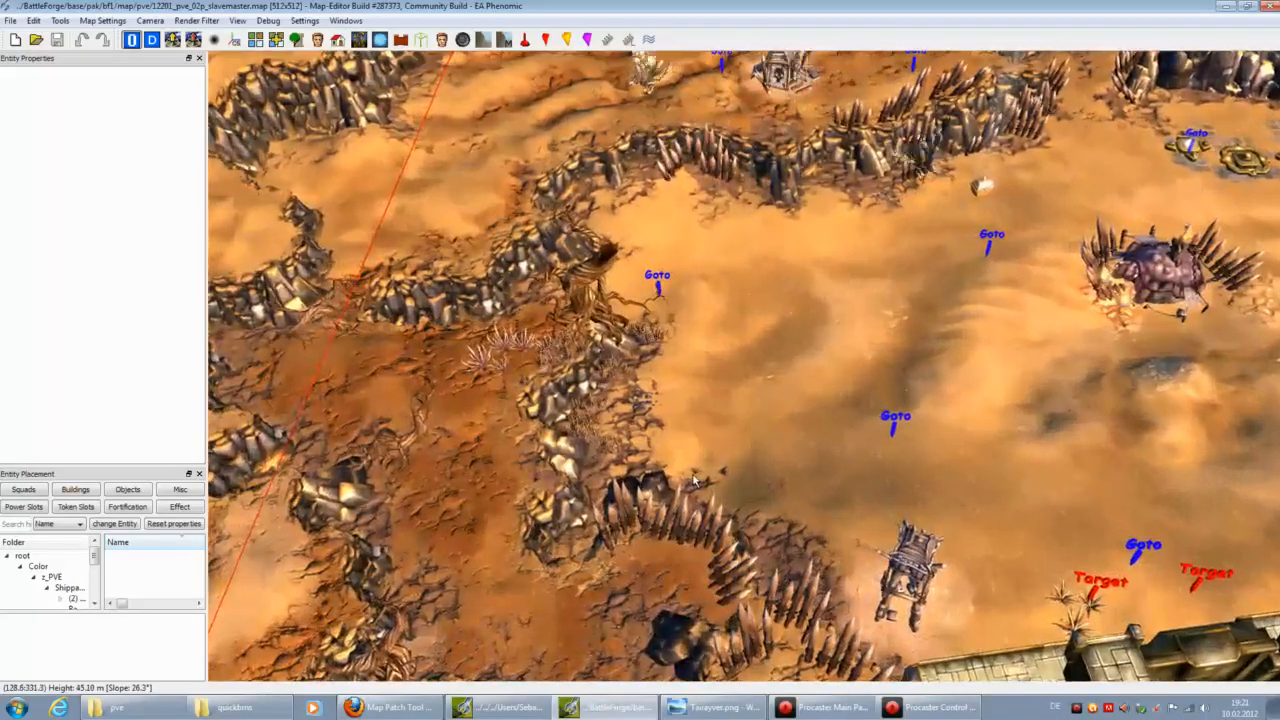
{"action": "scroll", "coordinate": [693, 478], "scroll_direction": "down", "scroll_amount": 3}
{"action": "key", "text": "Up"}
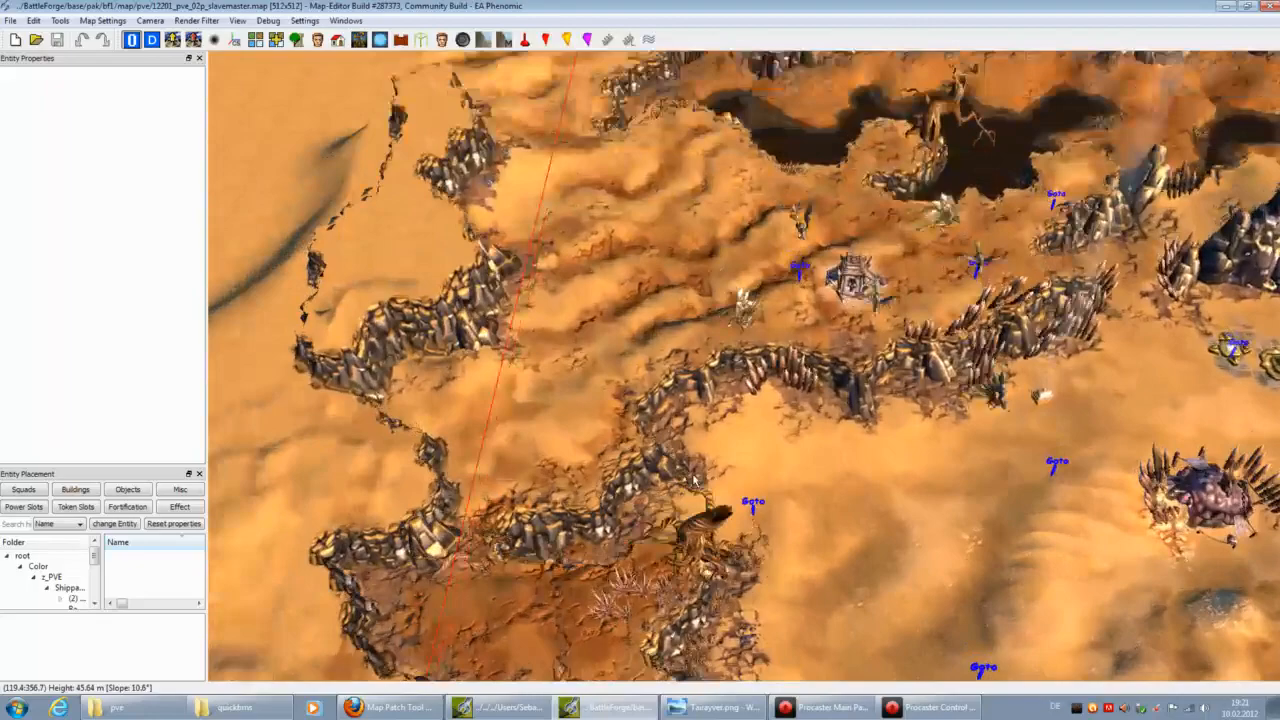
{"action": "scroll", "coordinate": [693, 480], "scroll_direction": "up", "scroll_amount": 3}
{"action": "key", "text": "Up"}
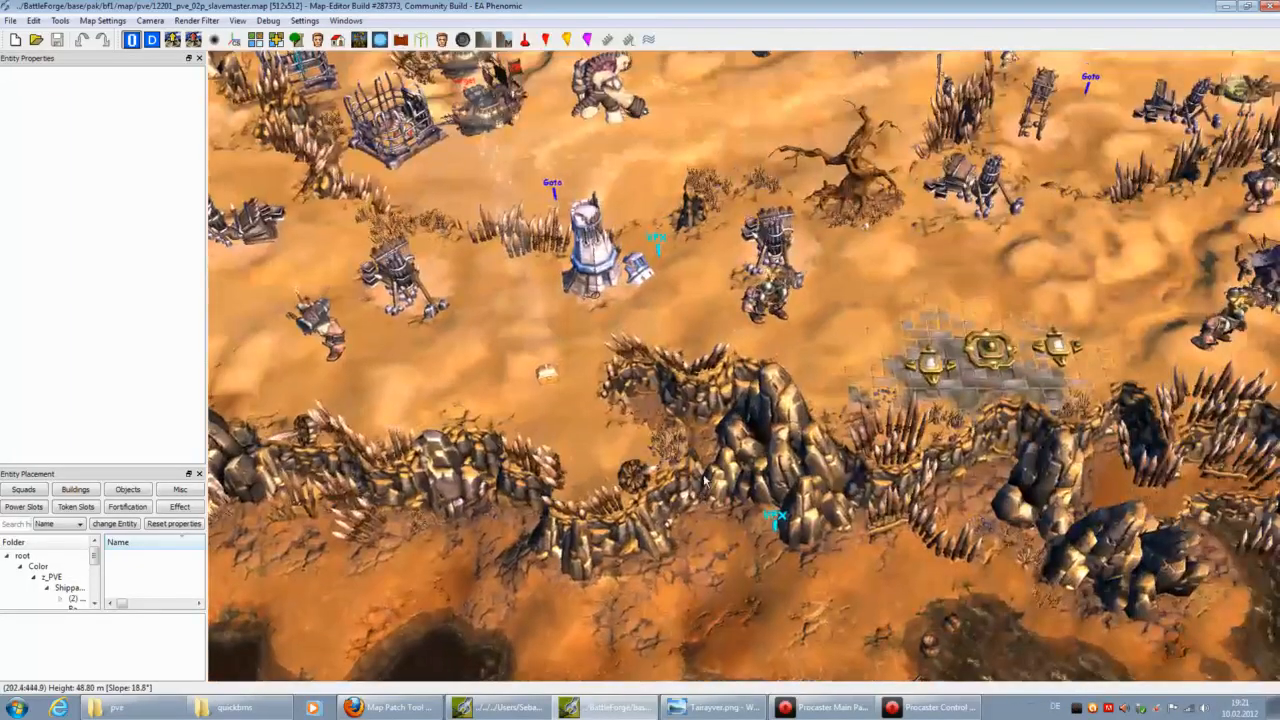
{"action": "key", "text": "Right"}
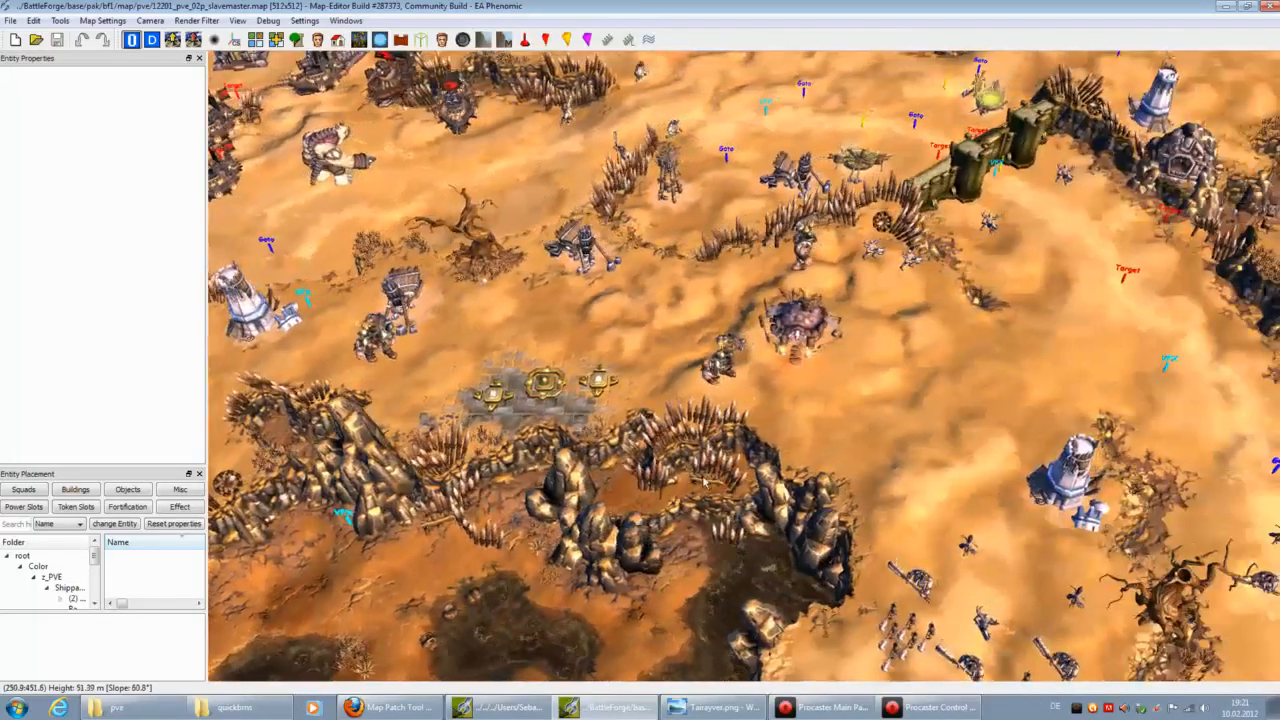
{"action": "key", "text": "Right"}
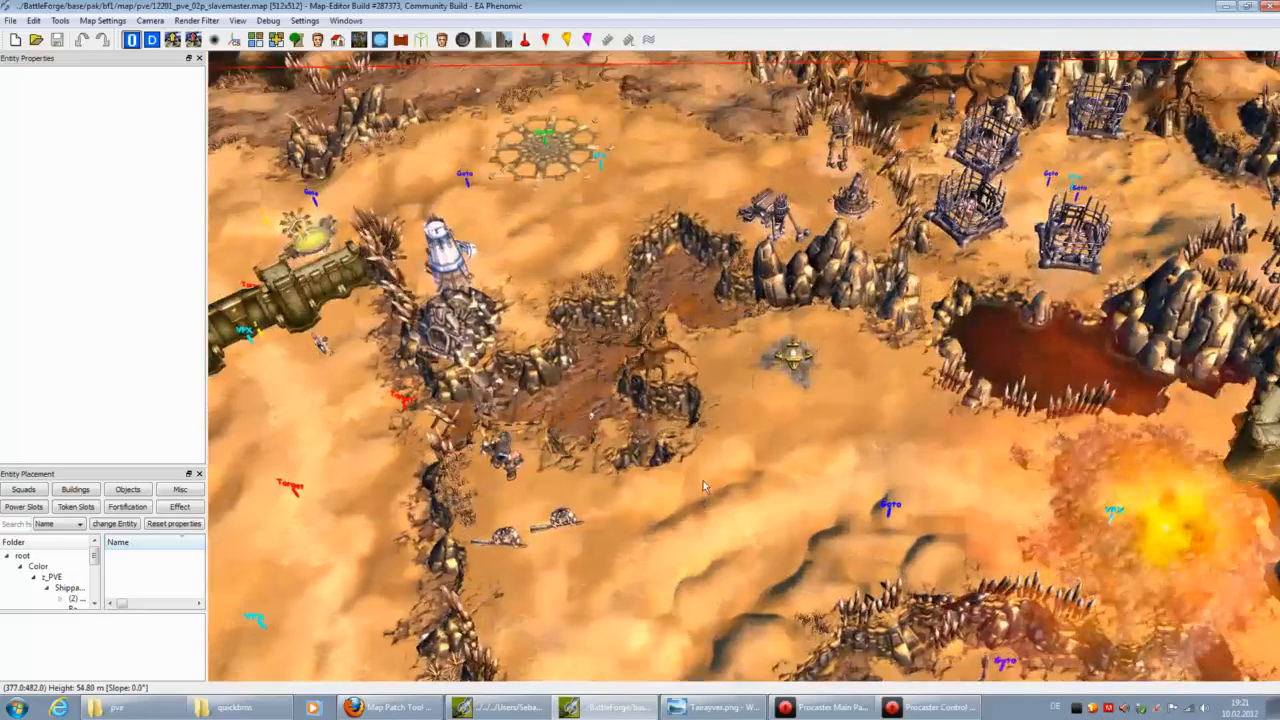
{"action": "key", "text": "Up"}
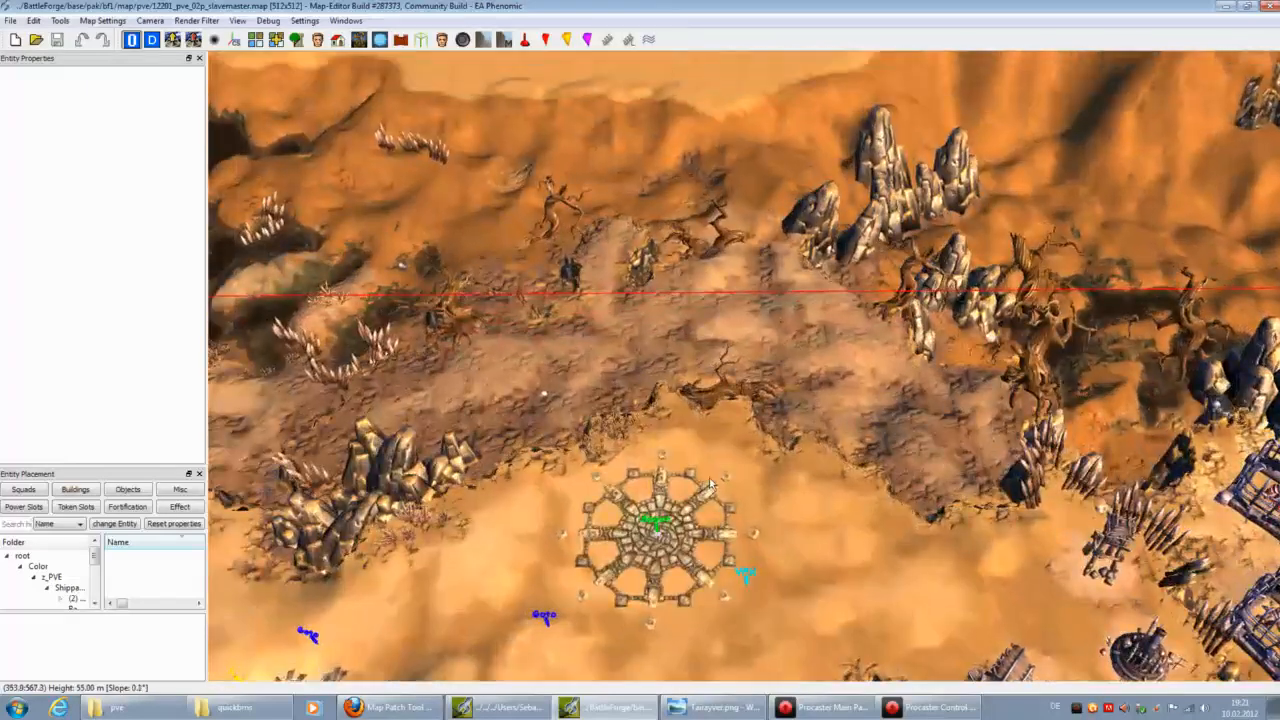
{"action": "key", "text": "Left"}
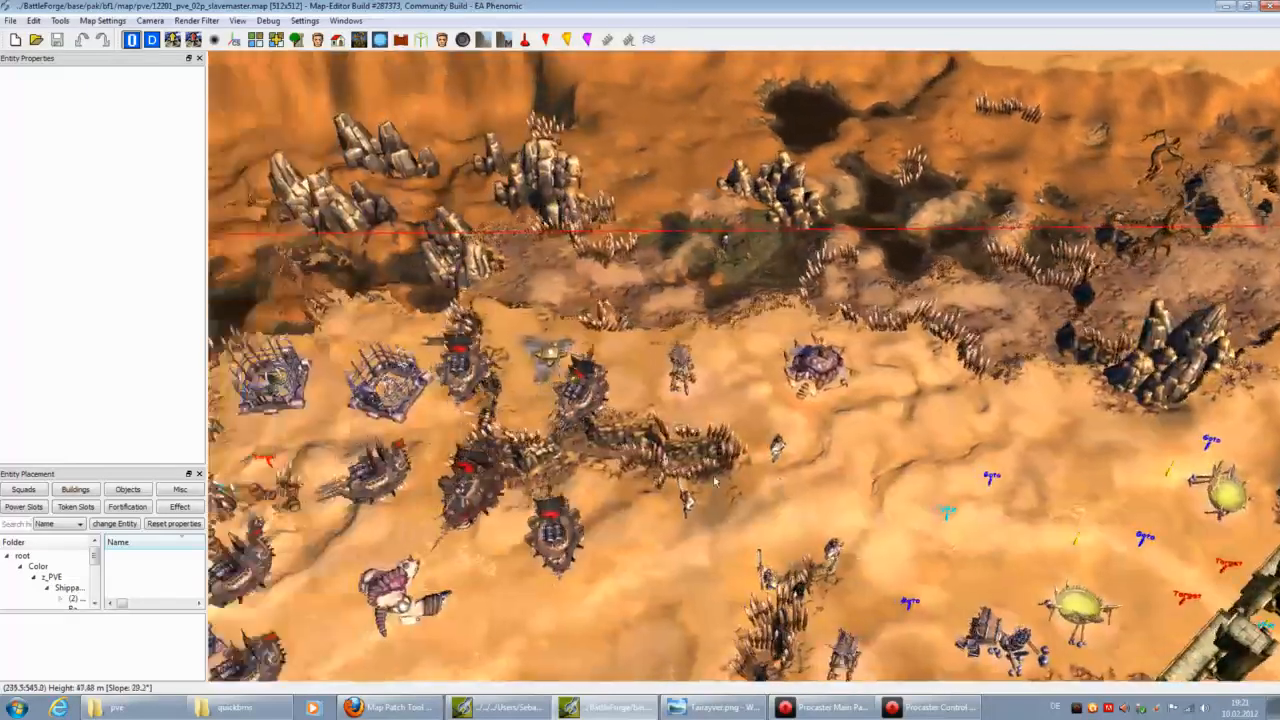
{"action": "key", "text": "Down"}
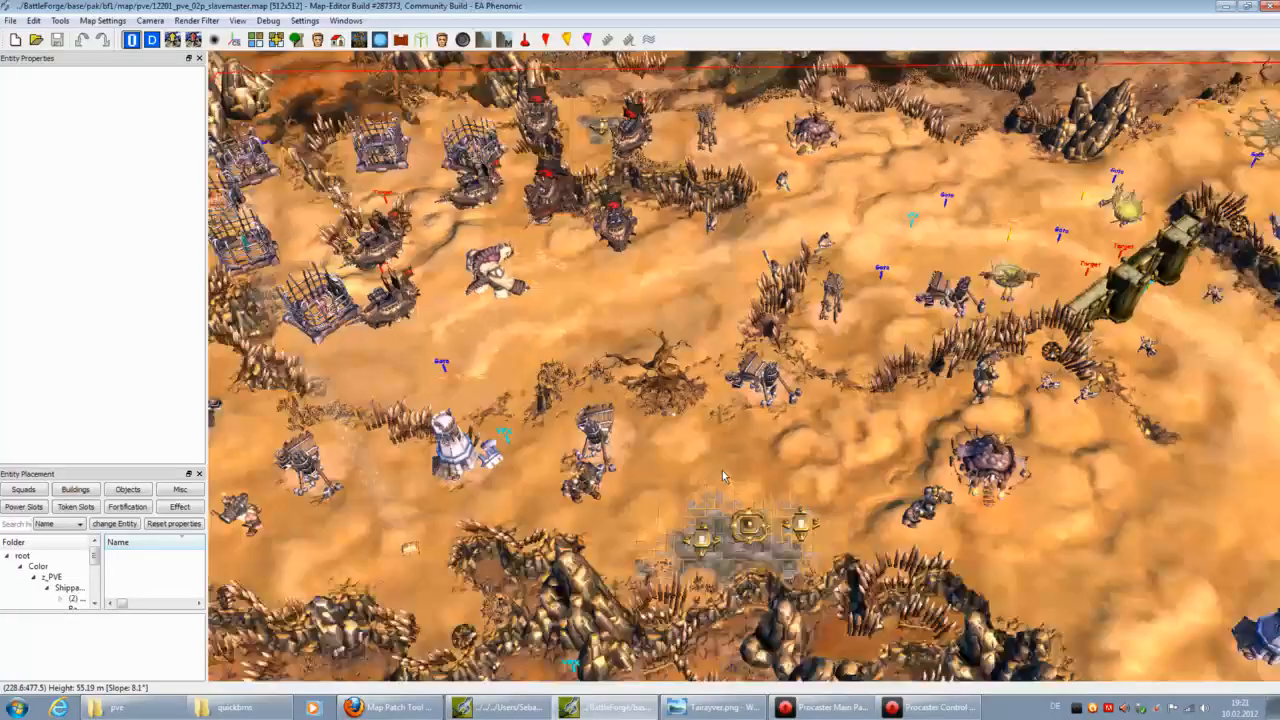
{"action": "key", "text": "Down"}
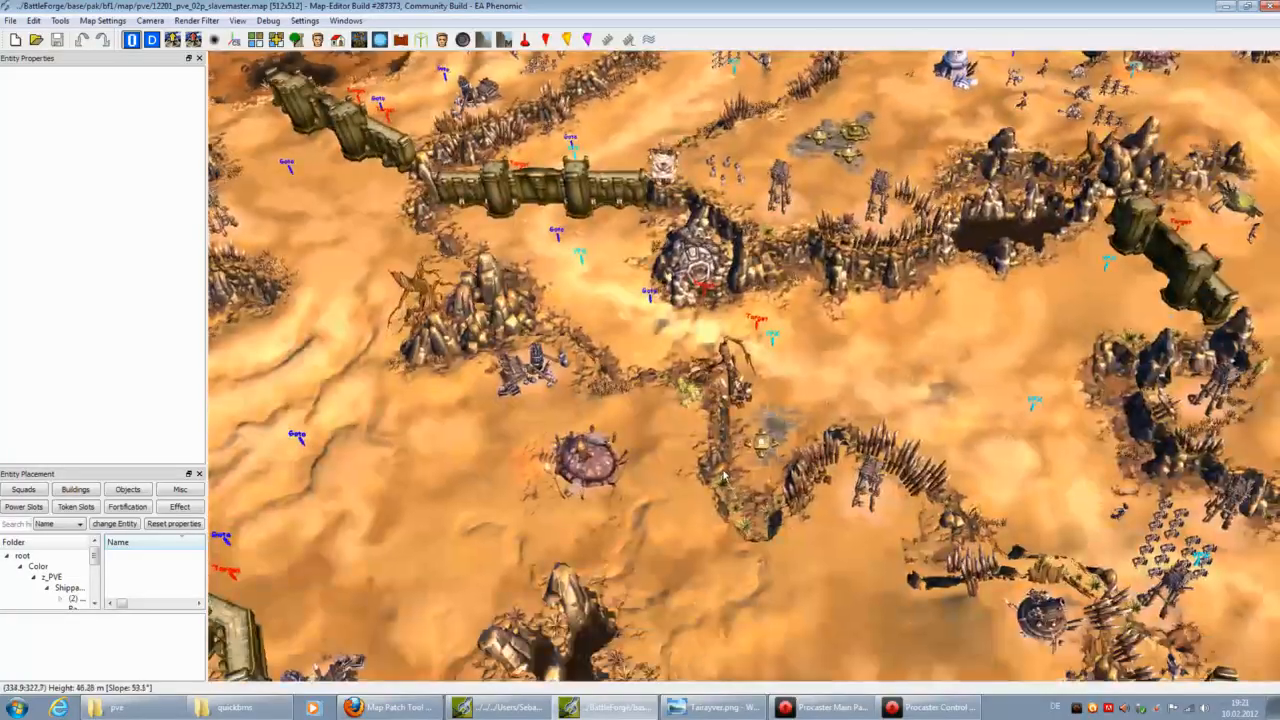
Step: Select the rocks and objects around the dark pit beside the fortress wall and export them as desert1 to the prefab folder
{"action": "scroll", "coordinate": [723, 478], "scroll_direction": "up", "scroll_amount": 5}
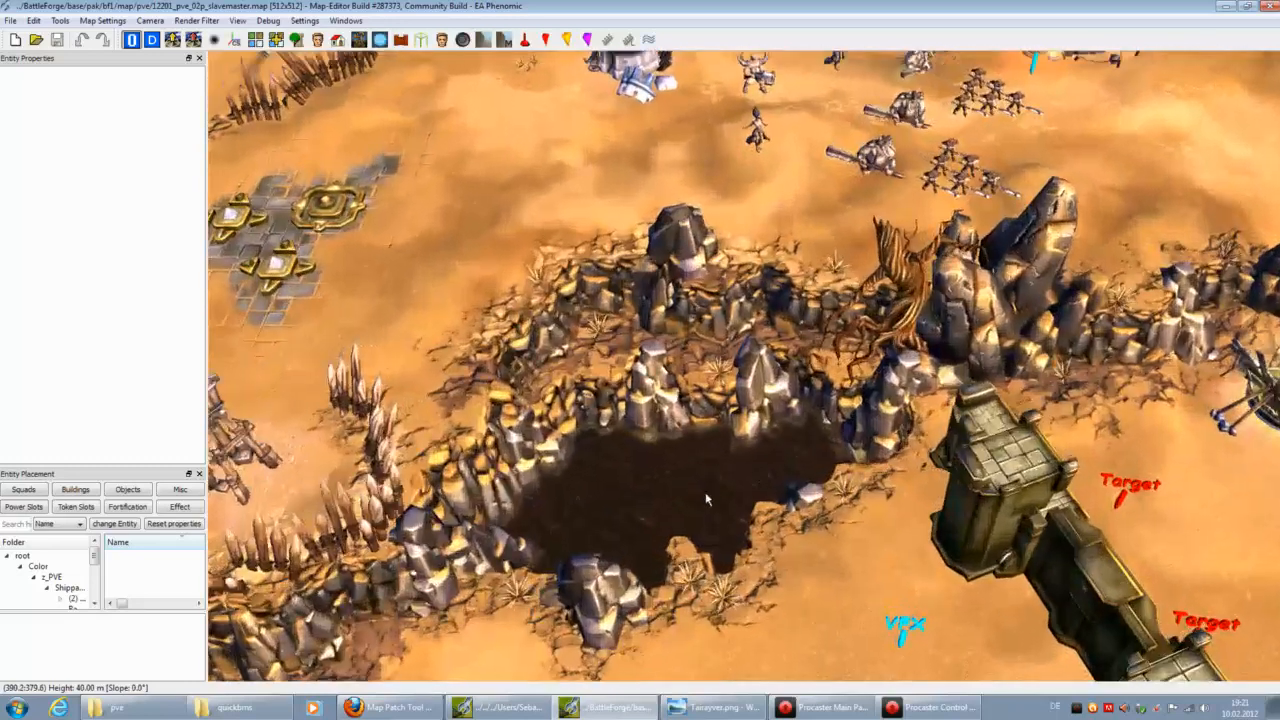
{"action": "left_click_drag", "start_coordinate": [504, 242], "coordinate": [884, 601]}
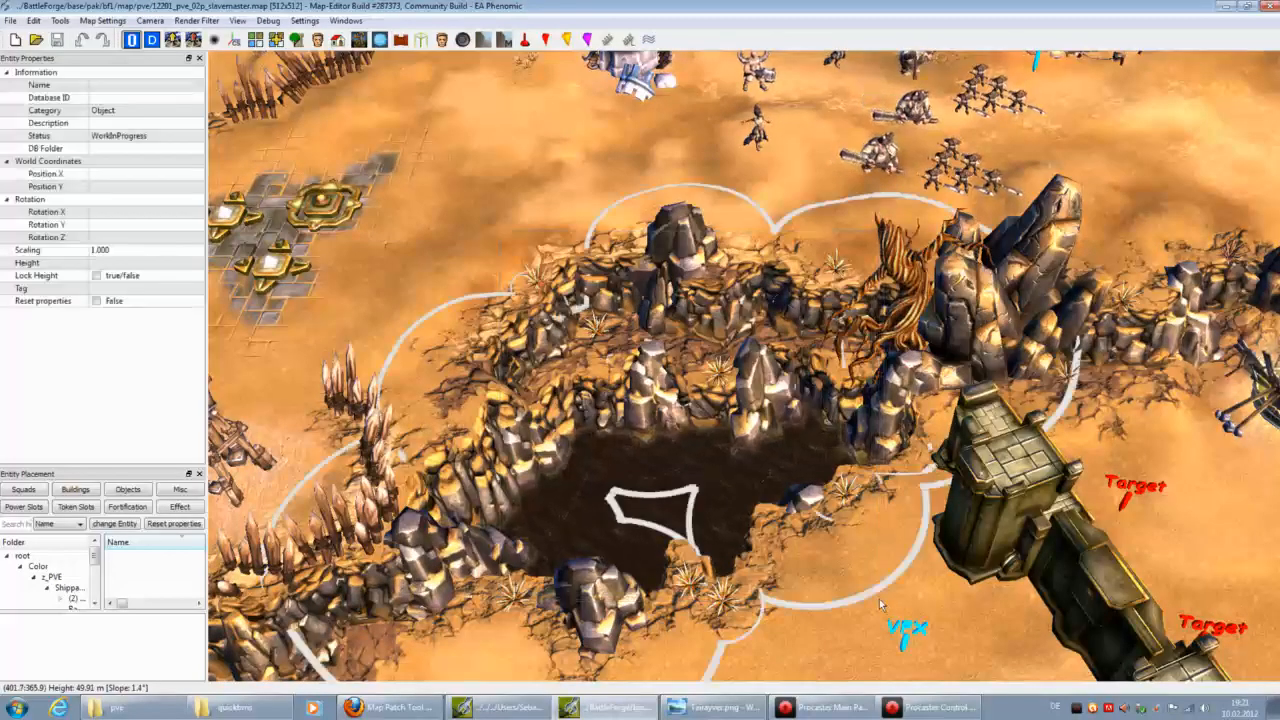
{"action": "left_click", "coordinate": [10, 20]}
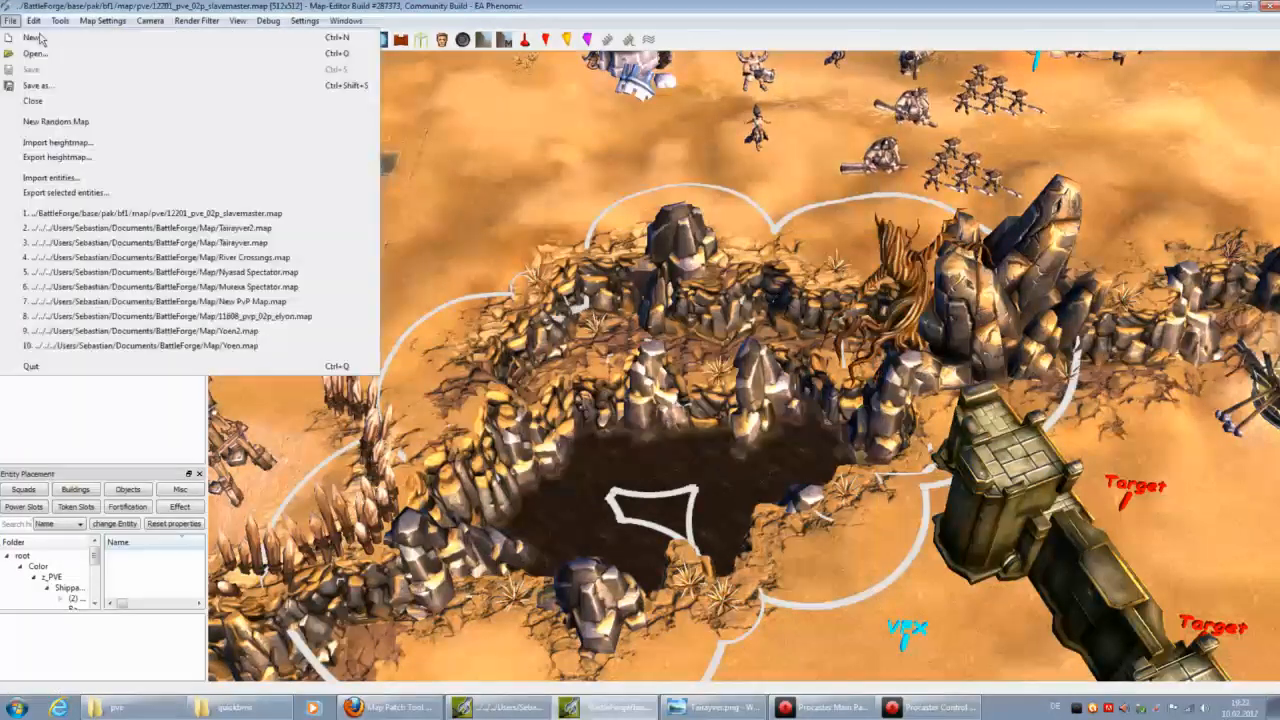
{"action": "left_click", "coordinate": [87, 195]}
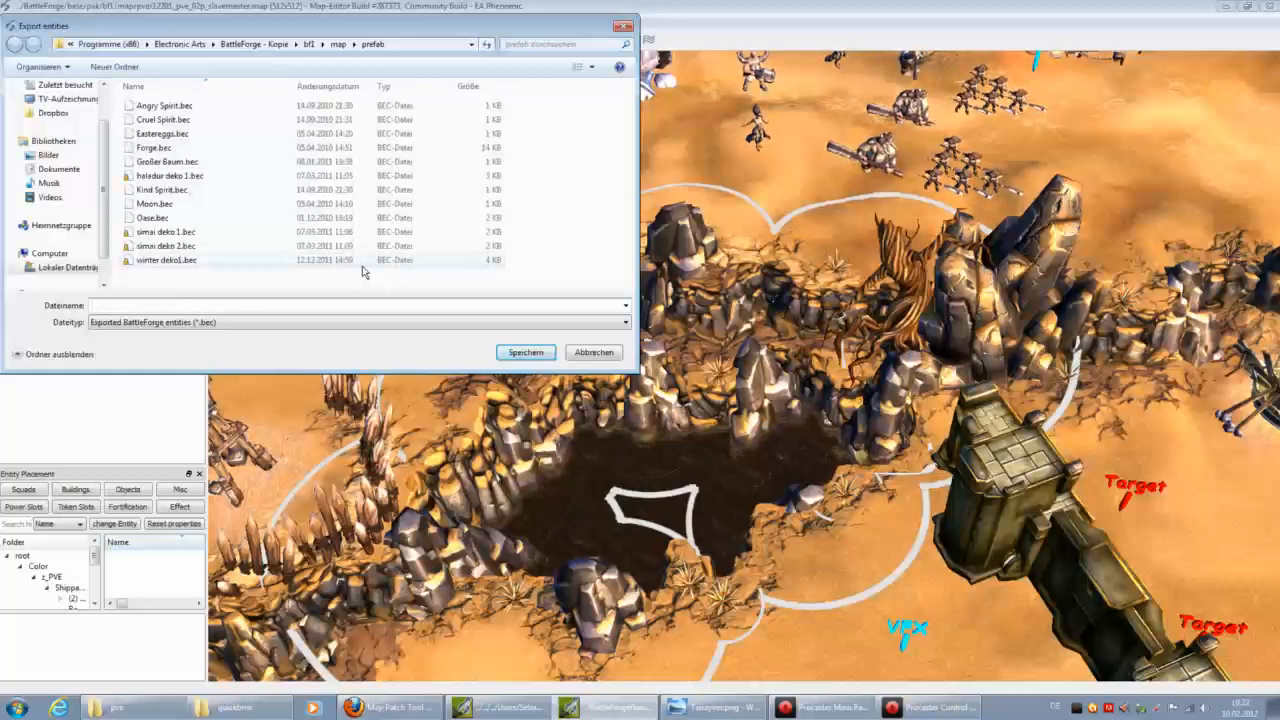
{"action": "type", "text": "sert1"}
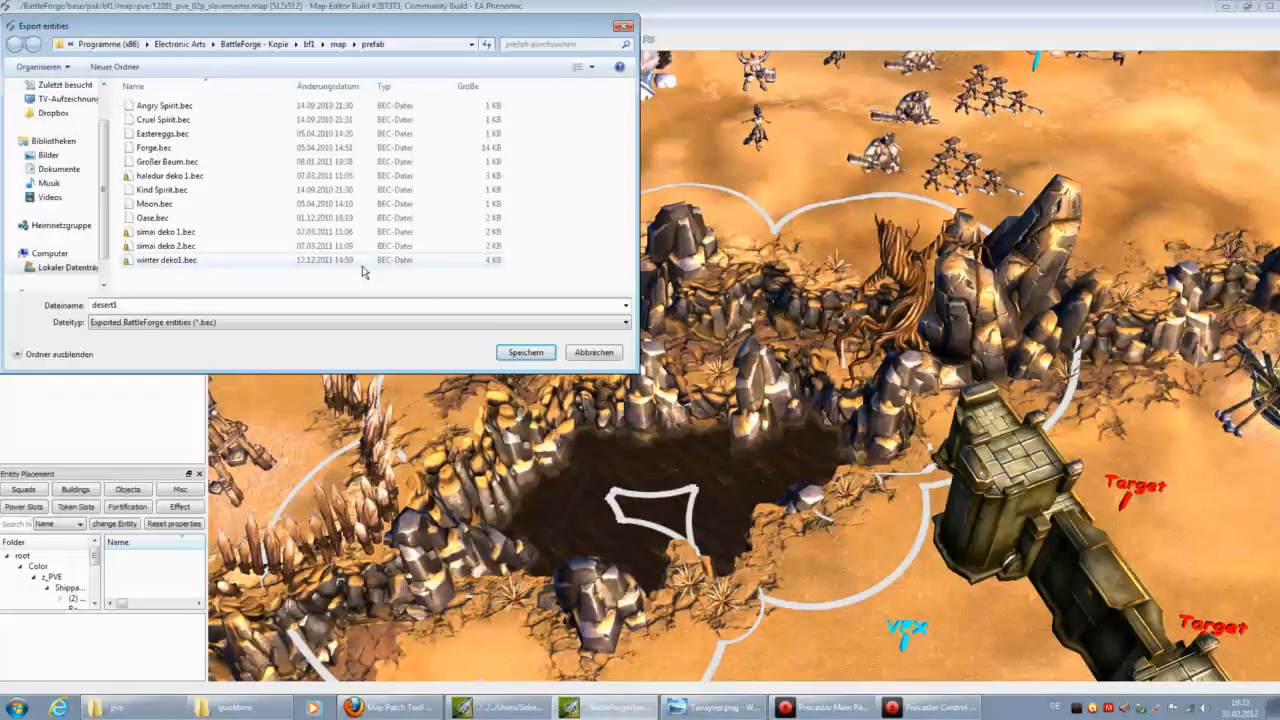
{"action": "key", "text": "Return"}
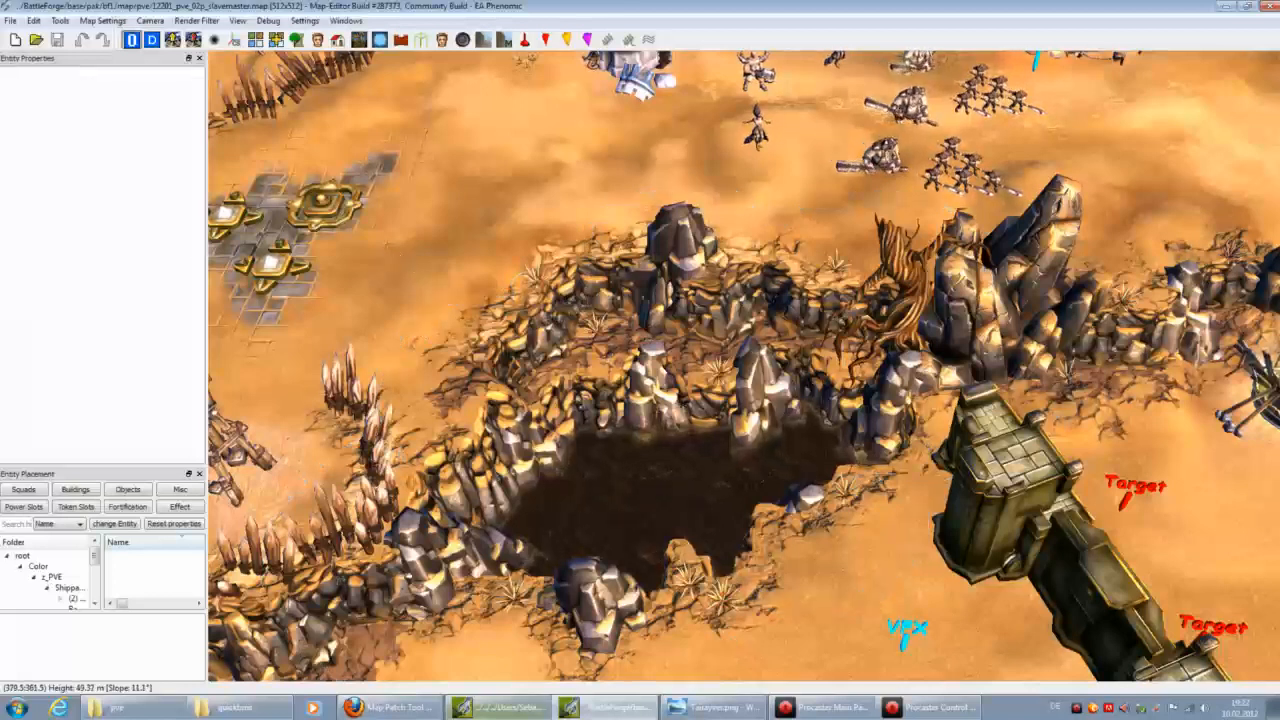
Step: Switch to the Tairayver2 map and look in the prefab folder for the exported desert1 file to import
{"action": "key", "text": "alt+Tab"}
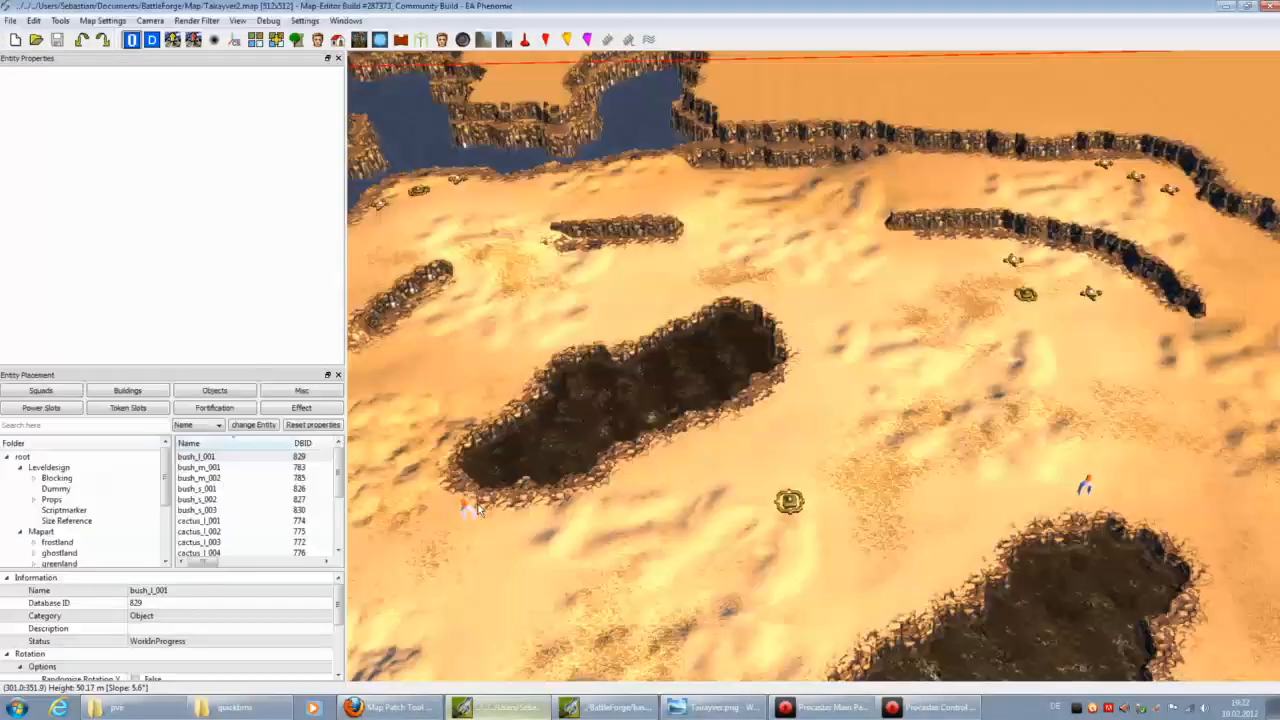
{"action": "left_click", "coordinate": [12, 21]}
{"action": "left_click", "coordinate": [50, 177]}
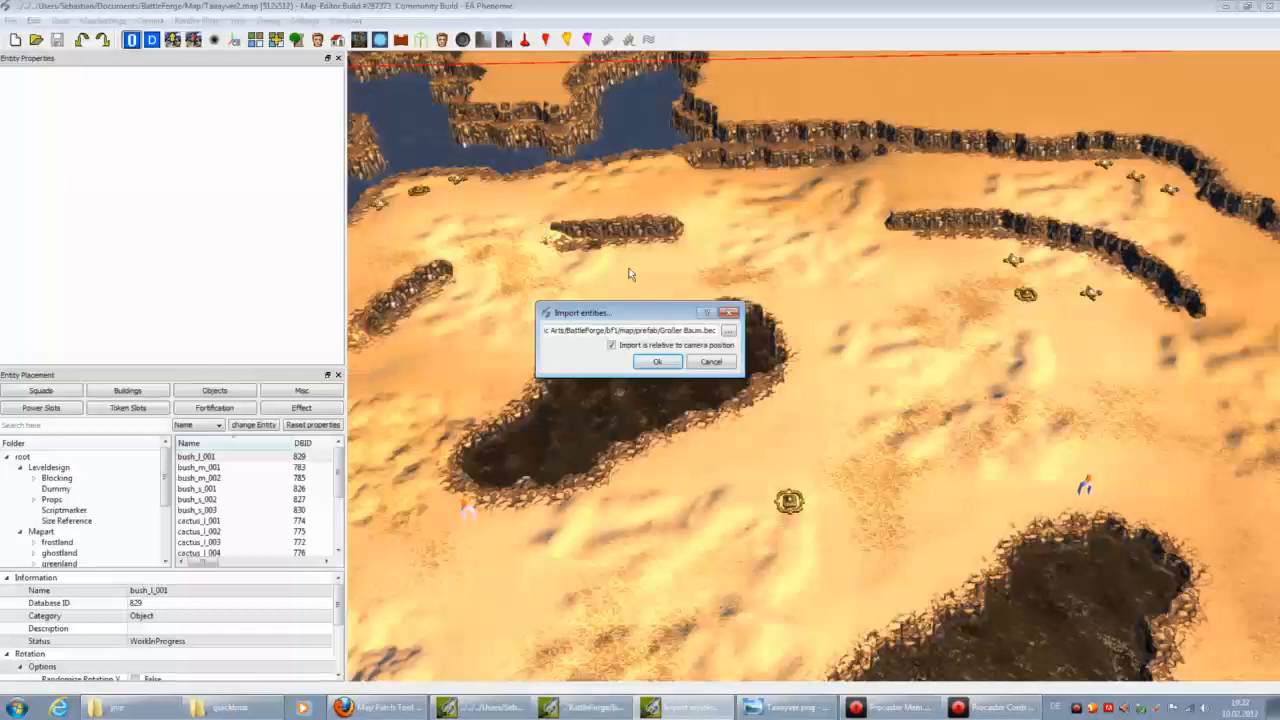
{"action": "left_click", "coordinate": [728, 332]}
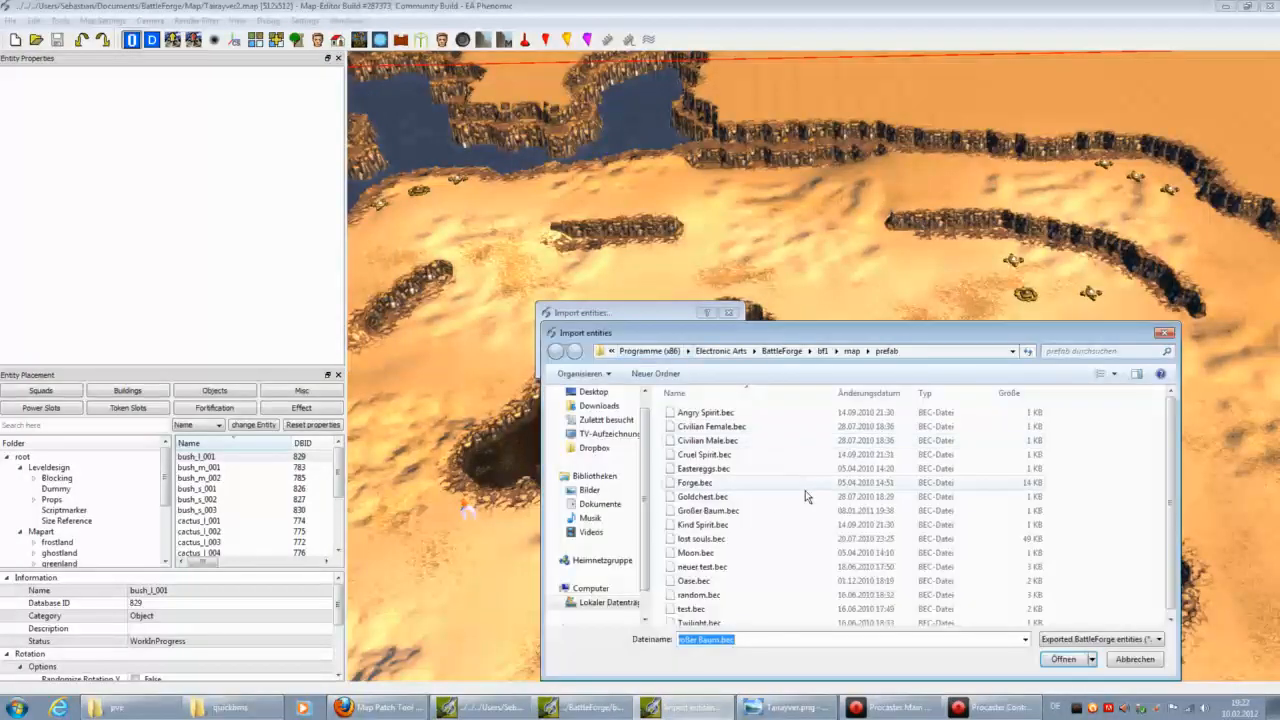
{"action": "left_click", "coordinate": [762, 508]}
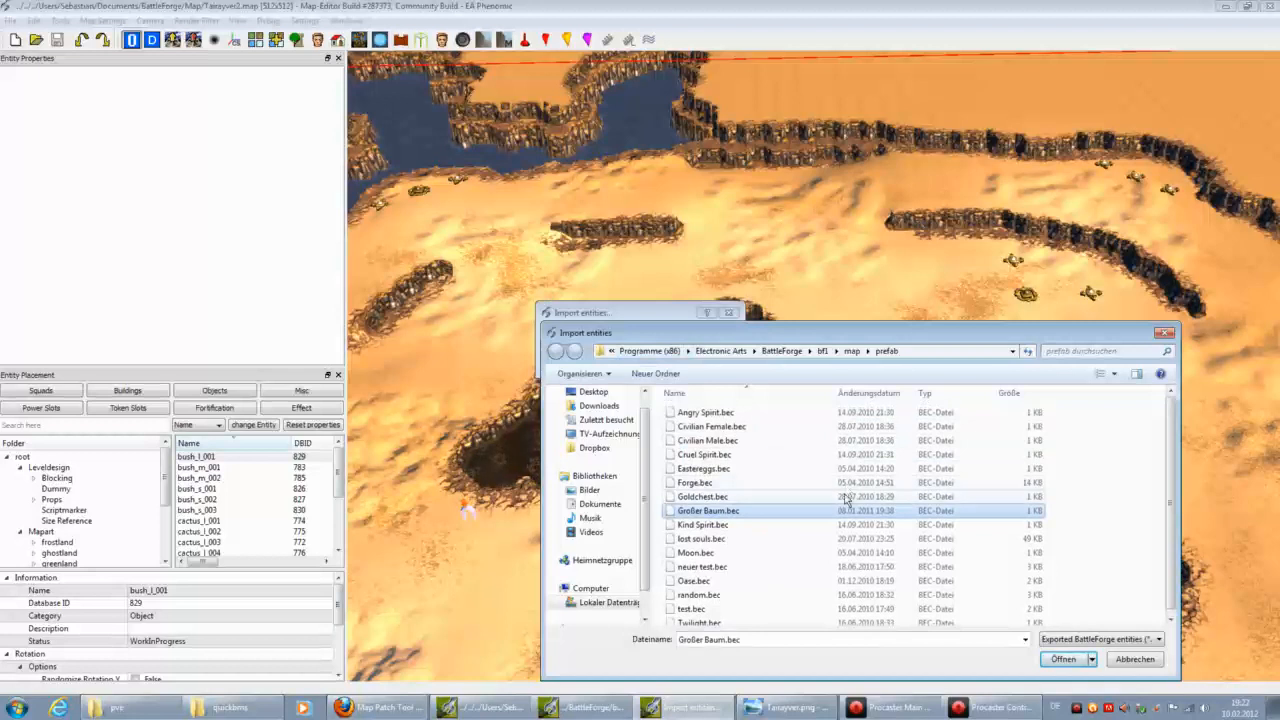
{"action": "scroll", "coordinate": [846, 500], "scroll_direction": "down", "scroll_amount": 1}
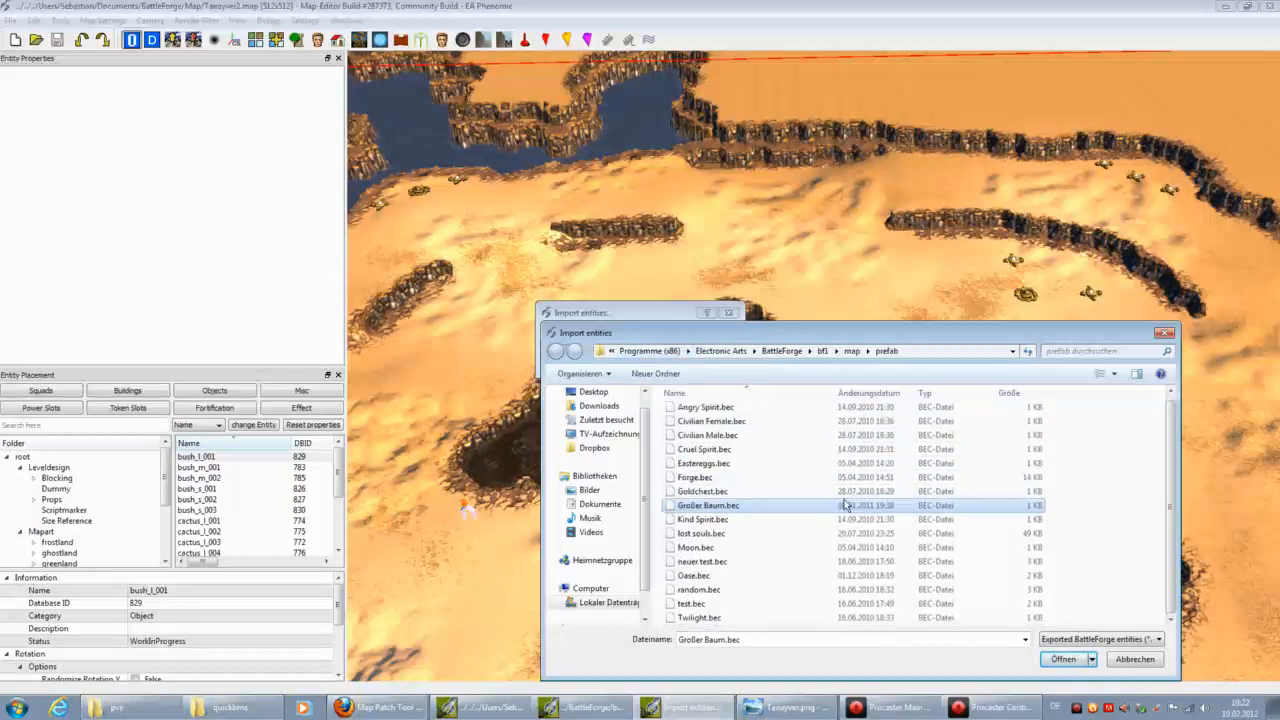
{"action": "scroll", "coordinate": [846, 505], "scroll_direction": "up", "scroll_amount": 1}
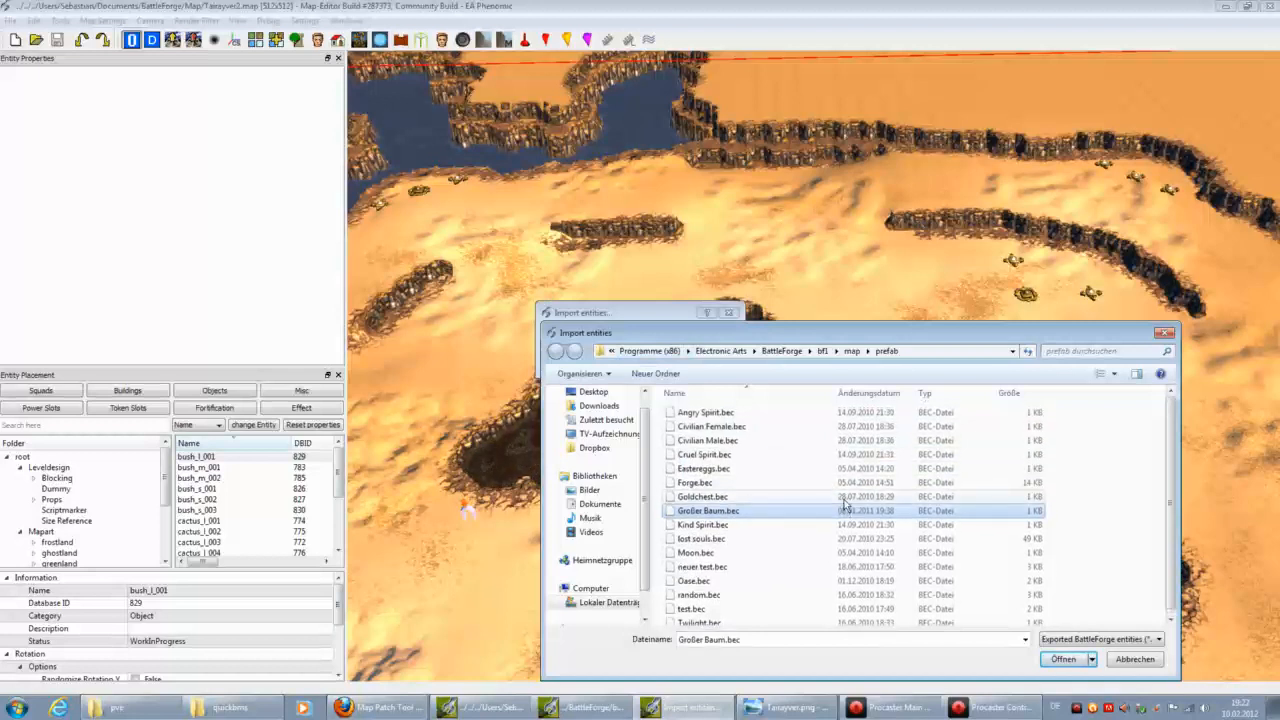
{"action": "left_click", "coordinate": [1165, 333]}
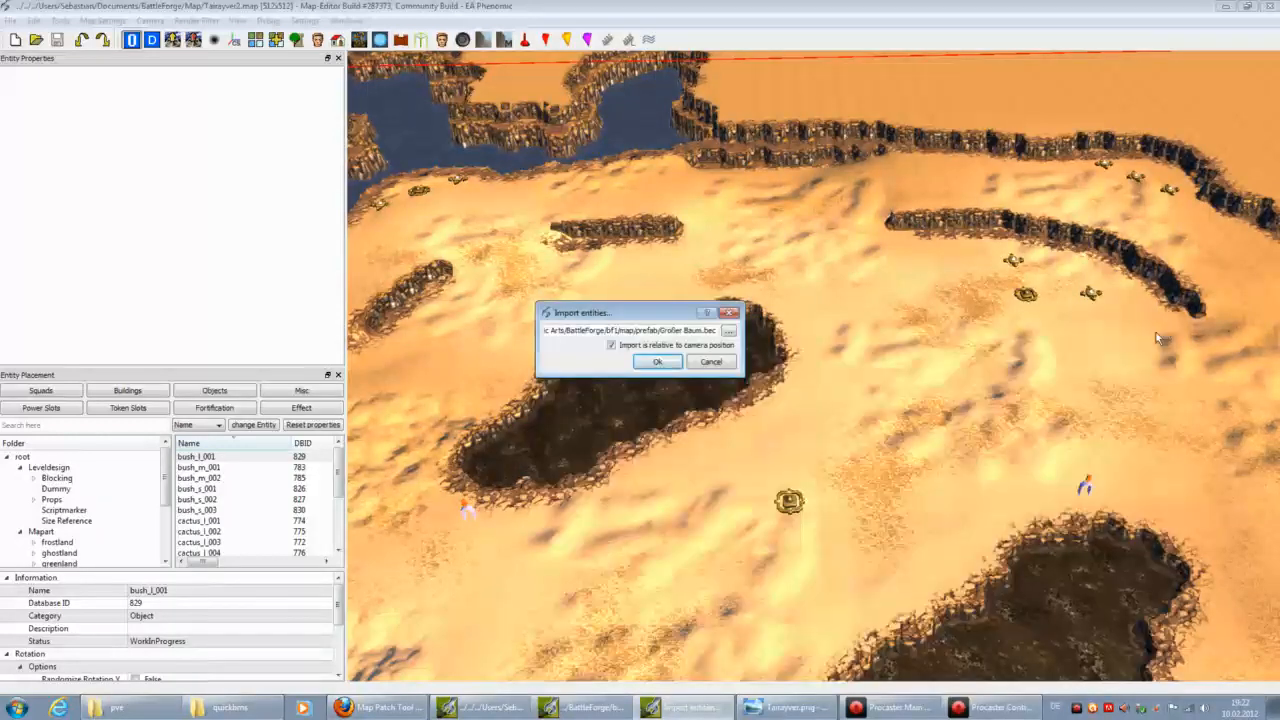
{"action": "left_click", "coordinate": [718, 364]}
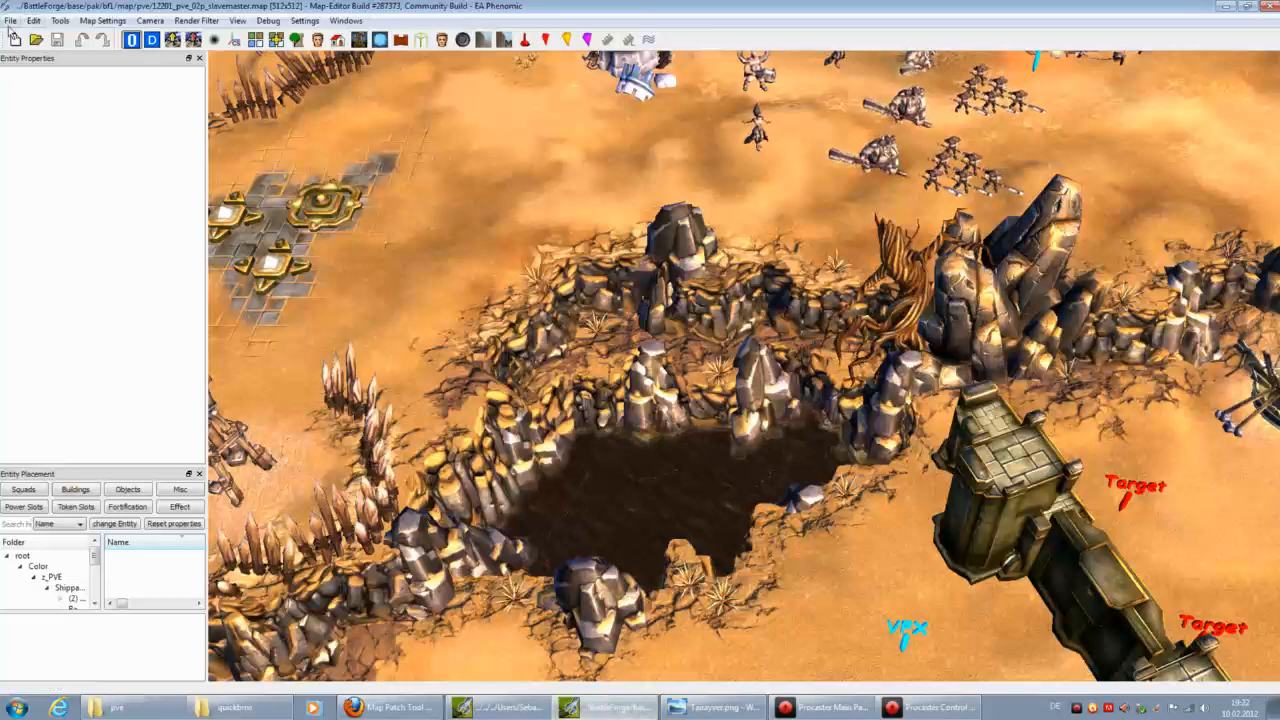
Step: Reselect the rocks and objects around the slavemaster map's dark pit and export the selected entities again
{"action": "left_click", "coordinate": [10, 20]}
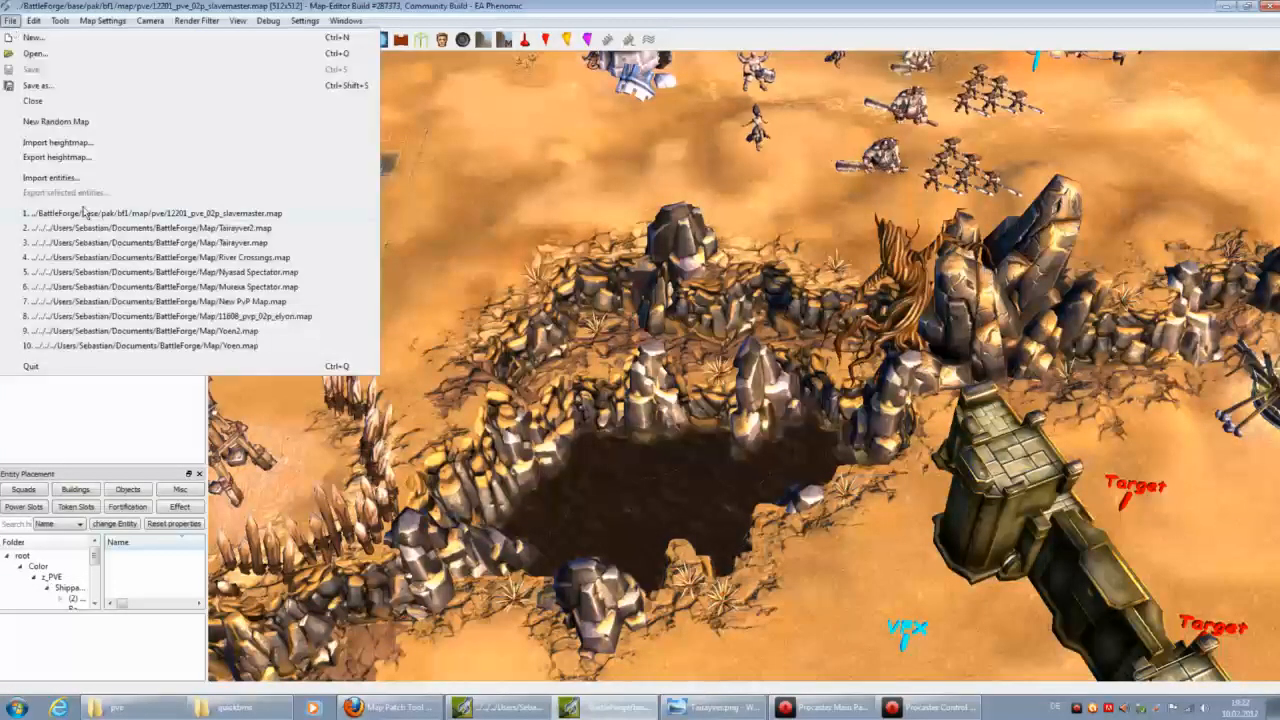
{"action": "left_click", "coordinate": [507, 193]}
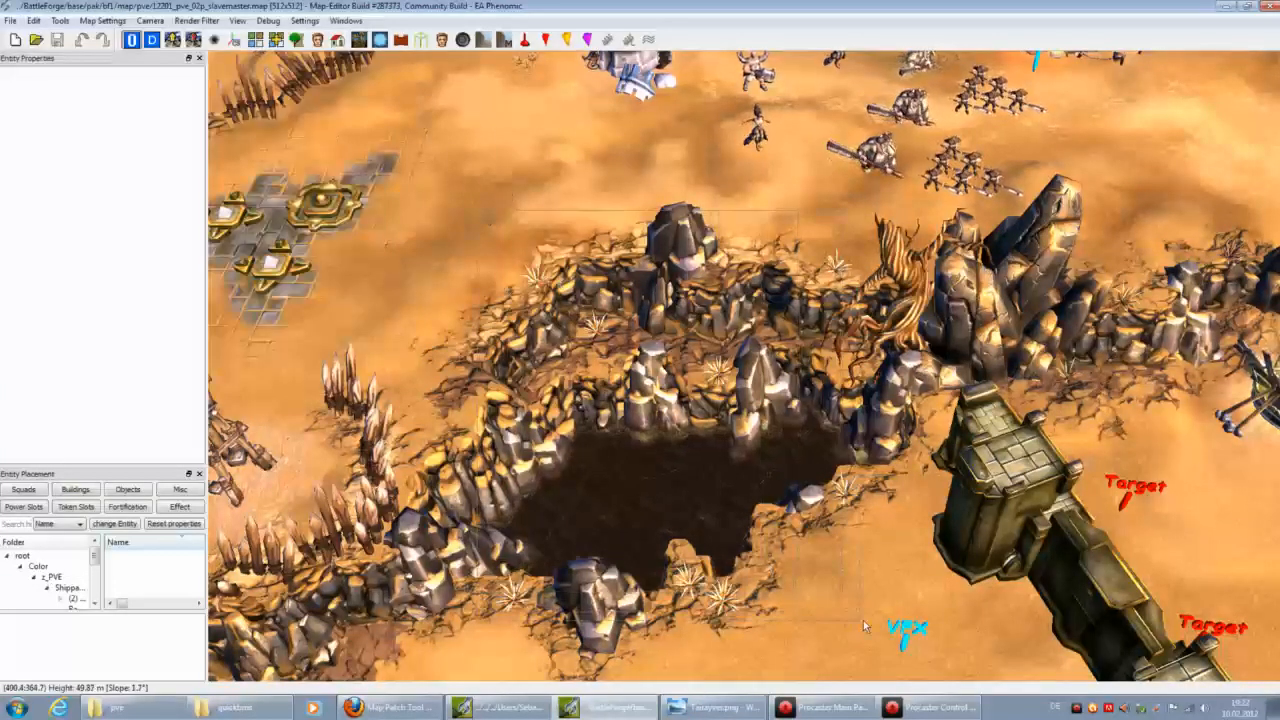
{"action": "left_click", "coordinate": [870, 614]}
{"action": "left_click", "coordinate": [10, 20]}
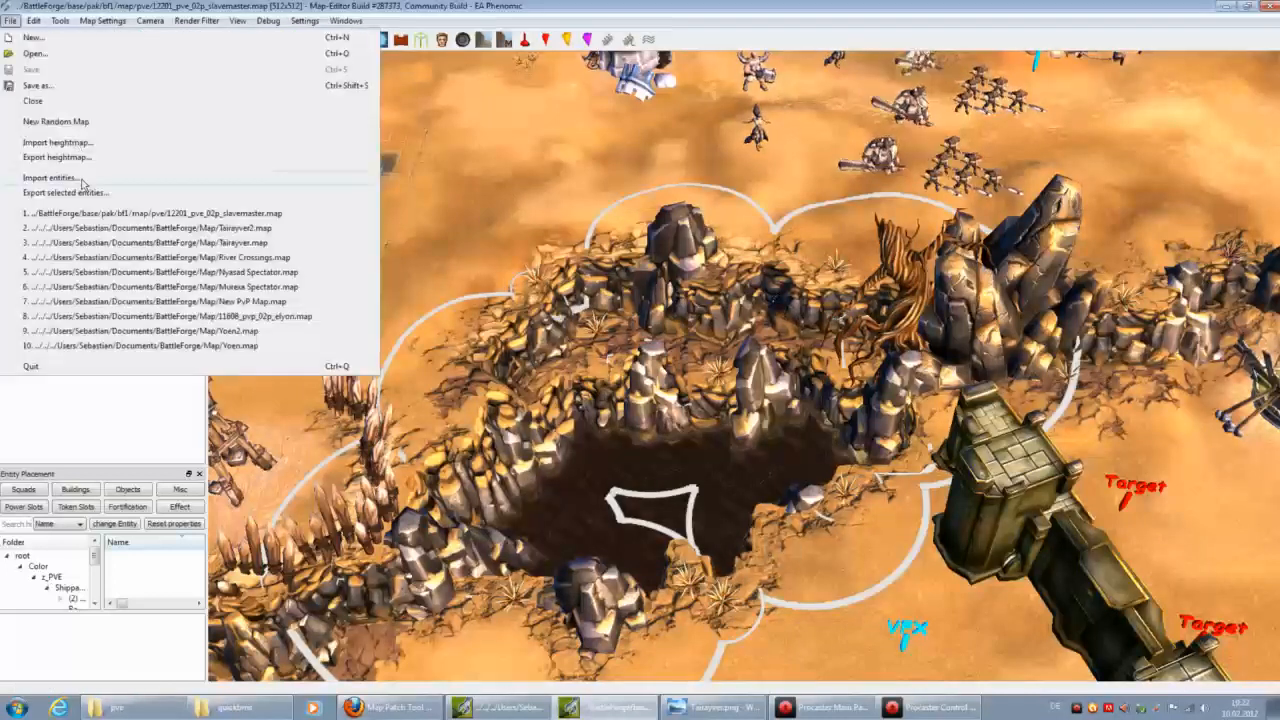
{"action": "left_click", "coordinate": [90, 193]}
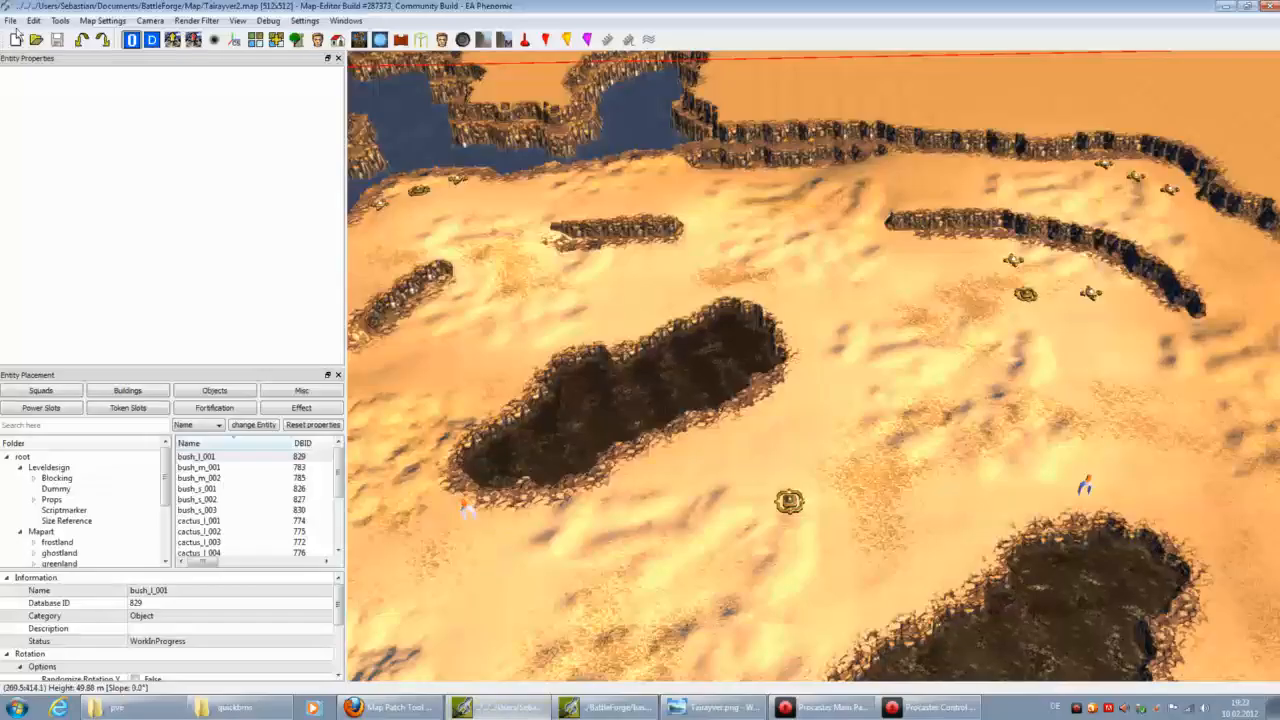
{"action": "left_click", "coordinate": [10, 20]}
{"action": "left_click", "coordinate": [50, 144]}
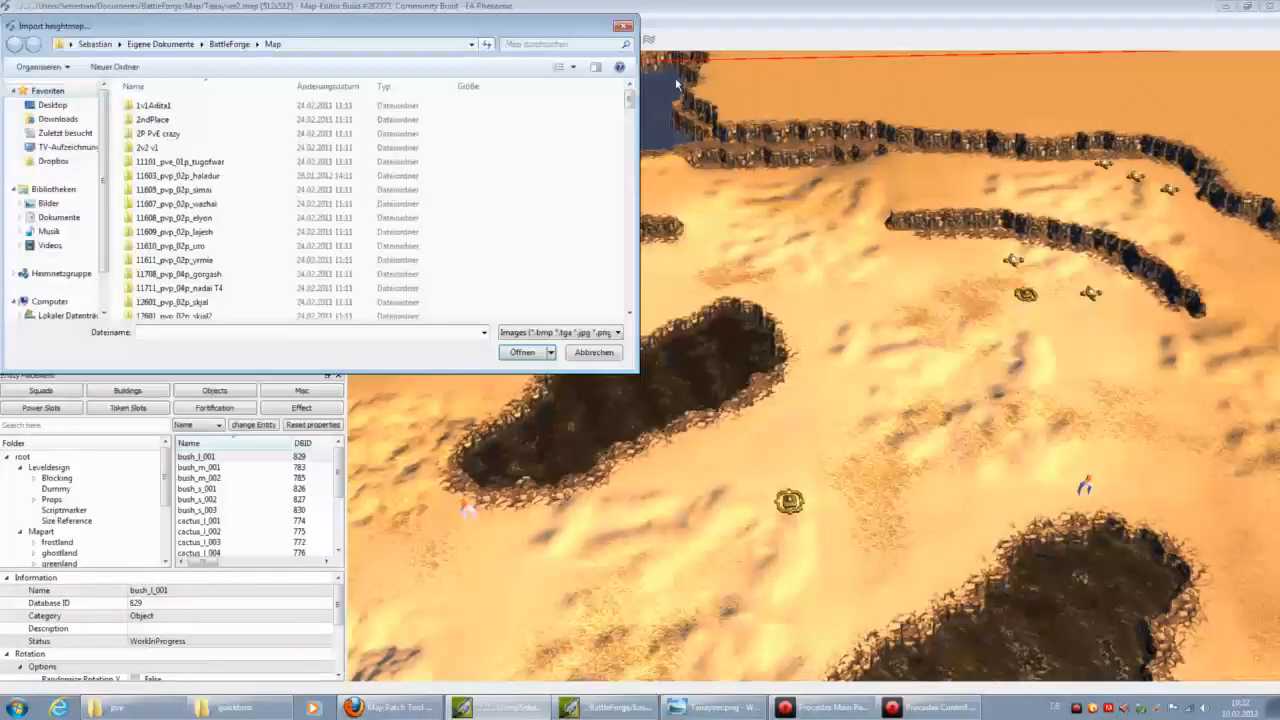
{"action": "left_click", "coordinate": [624, 27]}
Step: Try to import desert1.bec from the prefab folder into the Tairayver2 map
{"action": "left_click", "coordinate": [10, 20]}
{"action": "left_click", "coordinate": [50, 172]}
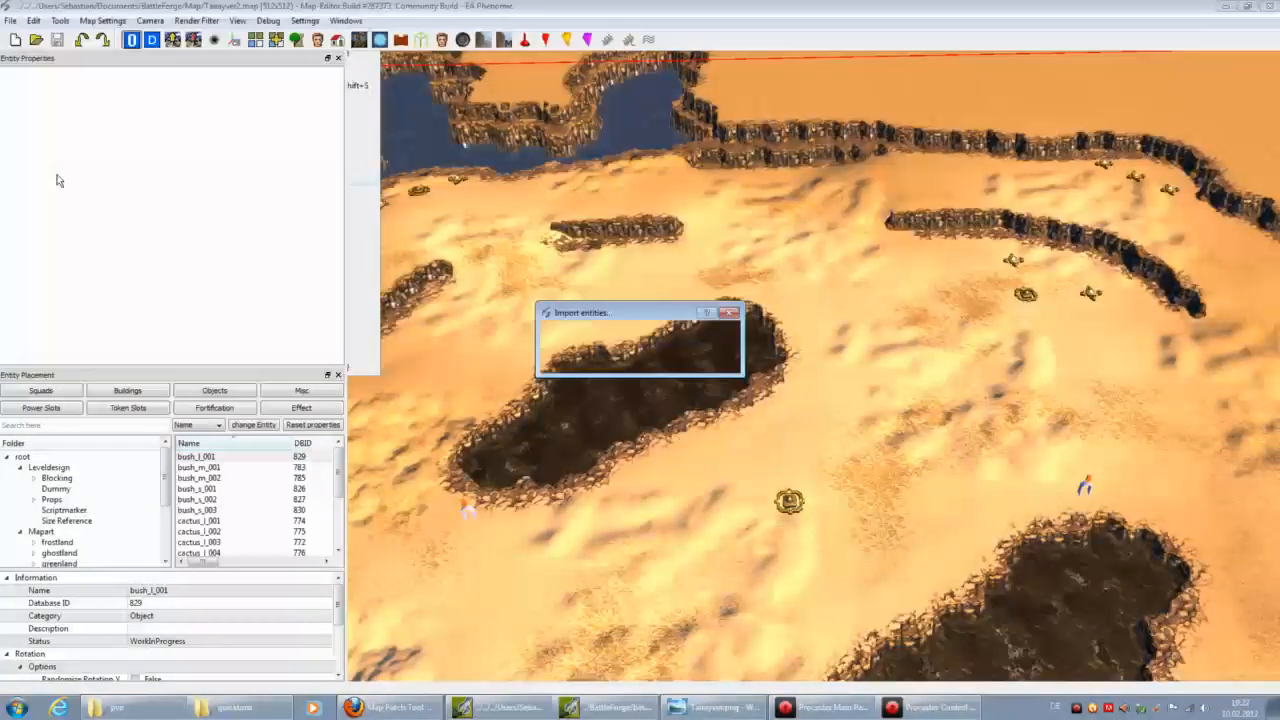
{"action": "left_click", "coordinate": [728, 334]}
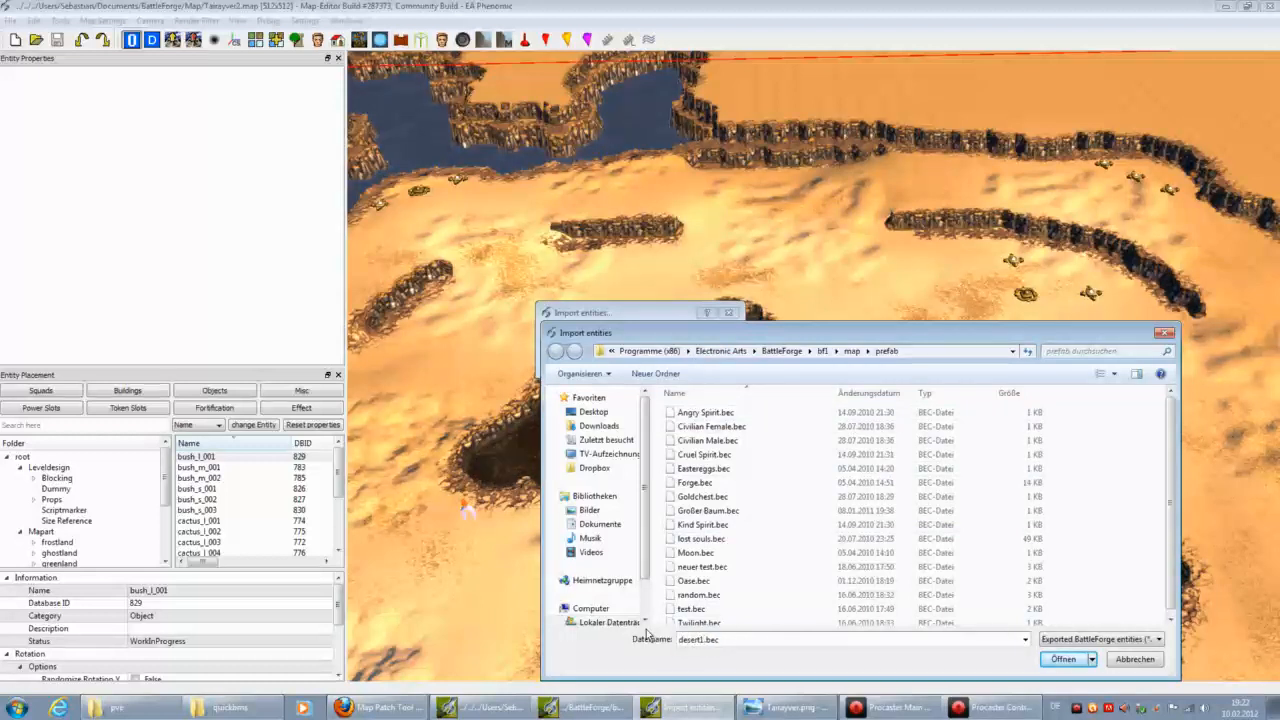
{"action": "key", "text": "Return"}
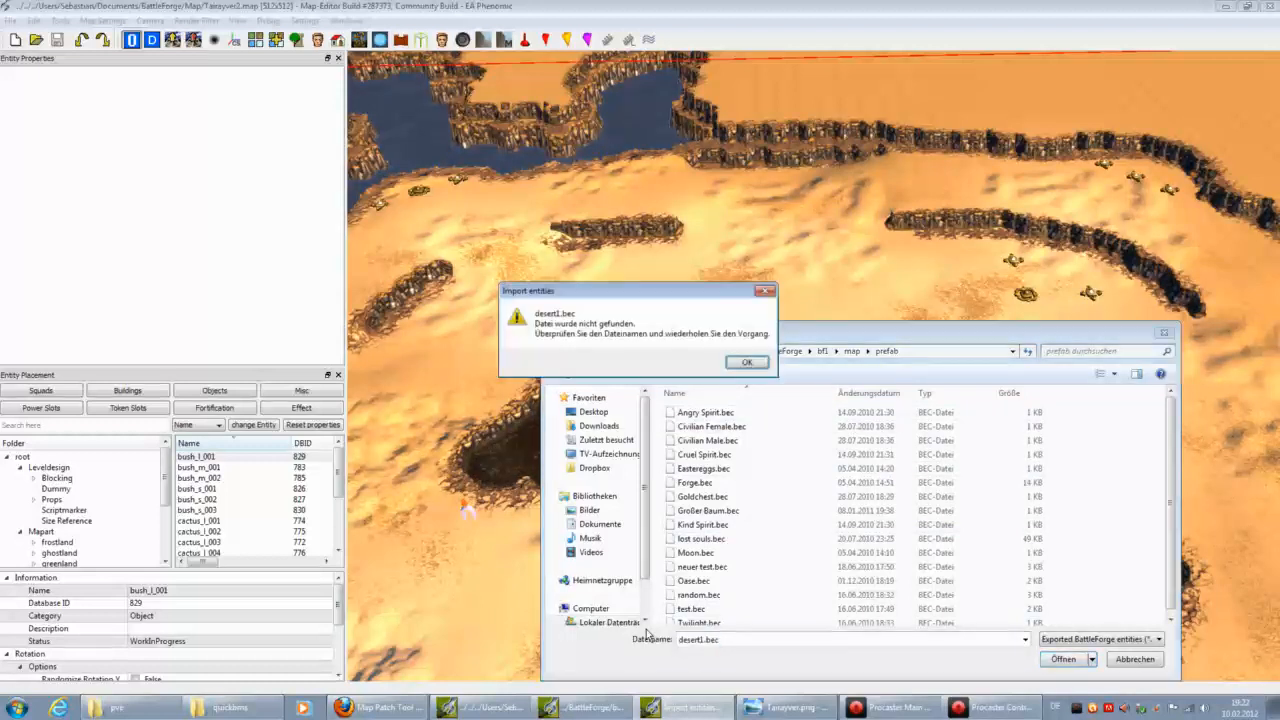
{"action": "left_click", "coordinate": [747, 363]}
{"action": "left_click", "coordinate": [1136, 656]}
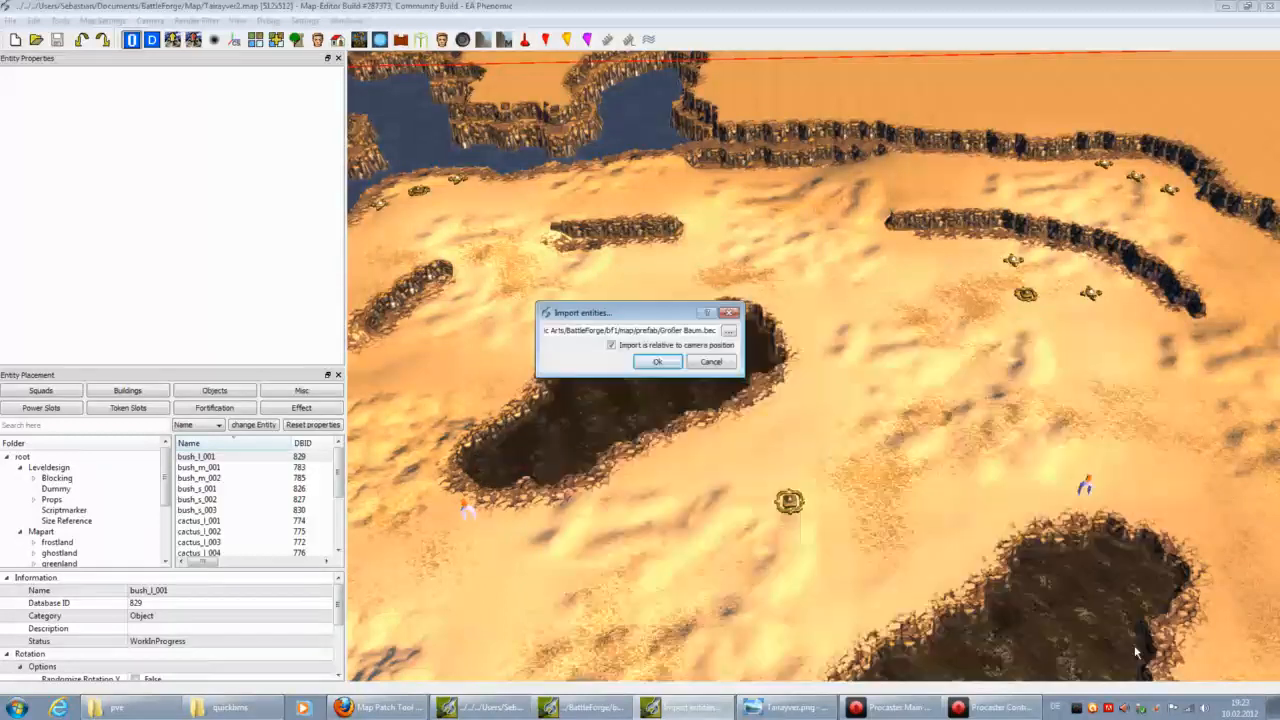
{"action": "left_click", "coordinate": [710, 362]}
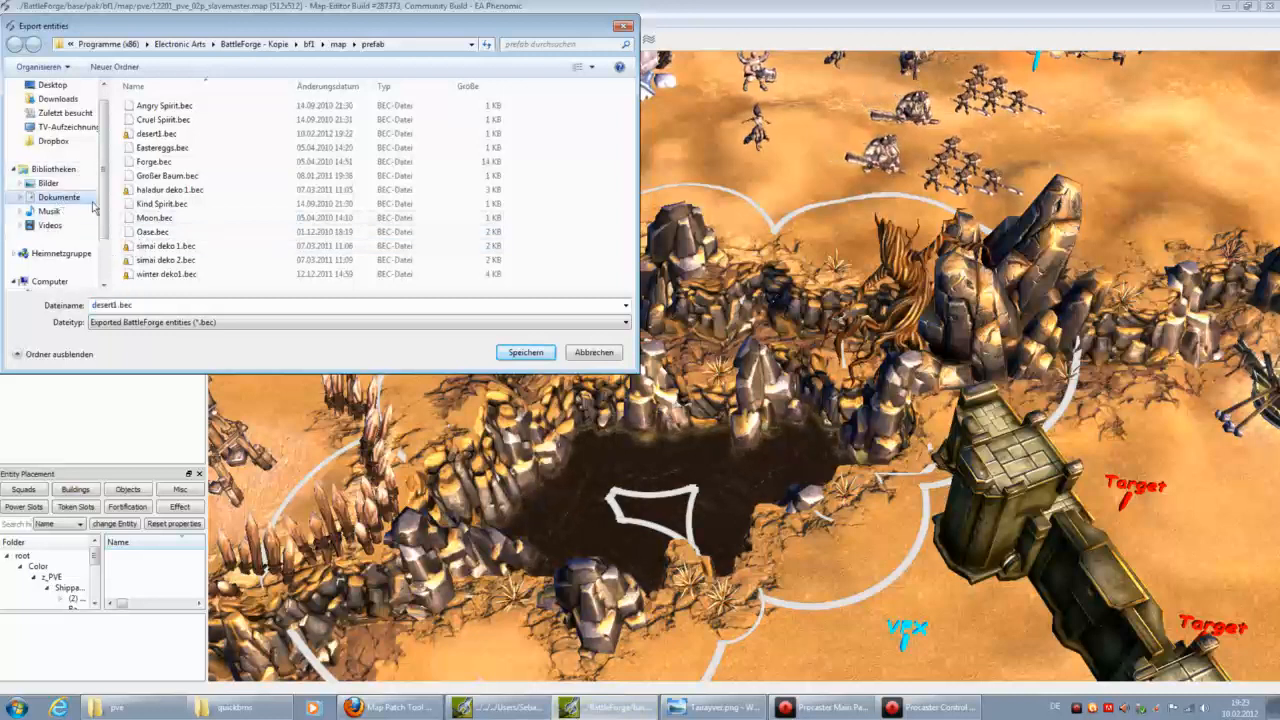
Step: Export the selected slavemaster entities as desert1.bec into the BattleForge folder in Documents
{"action": "left_click", "coordinate": [60, 197]}
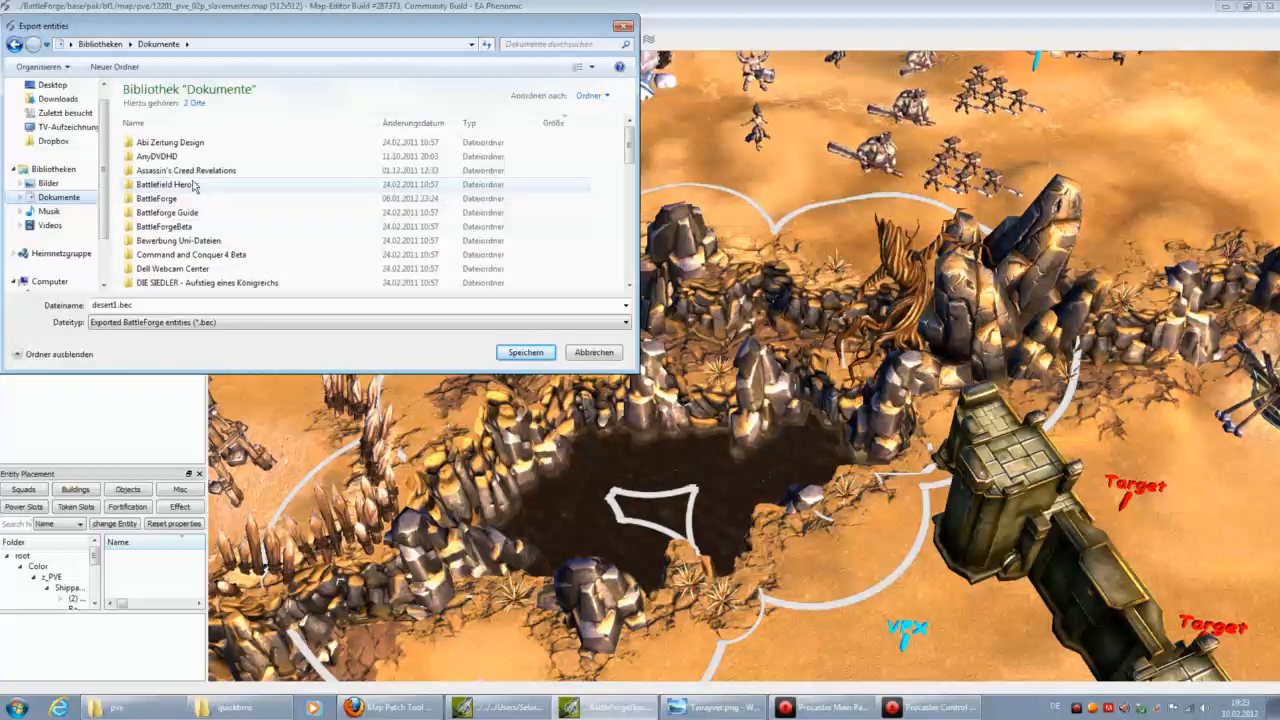
{"action": "double_click", "coordinate": [166, 200]}
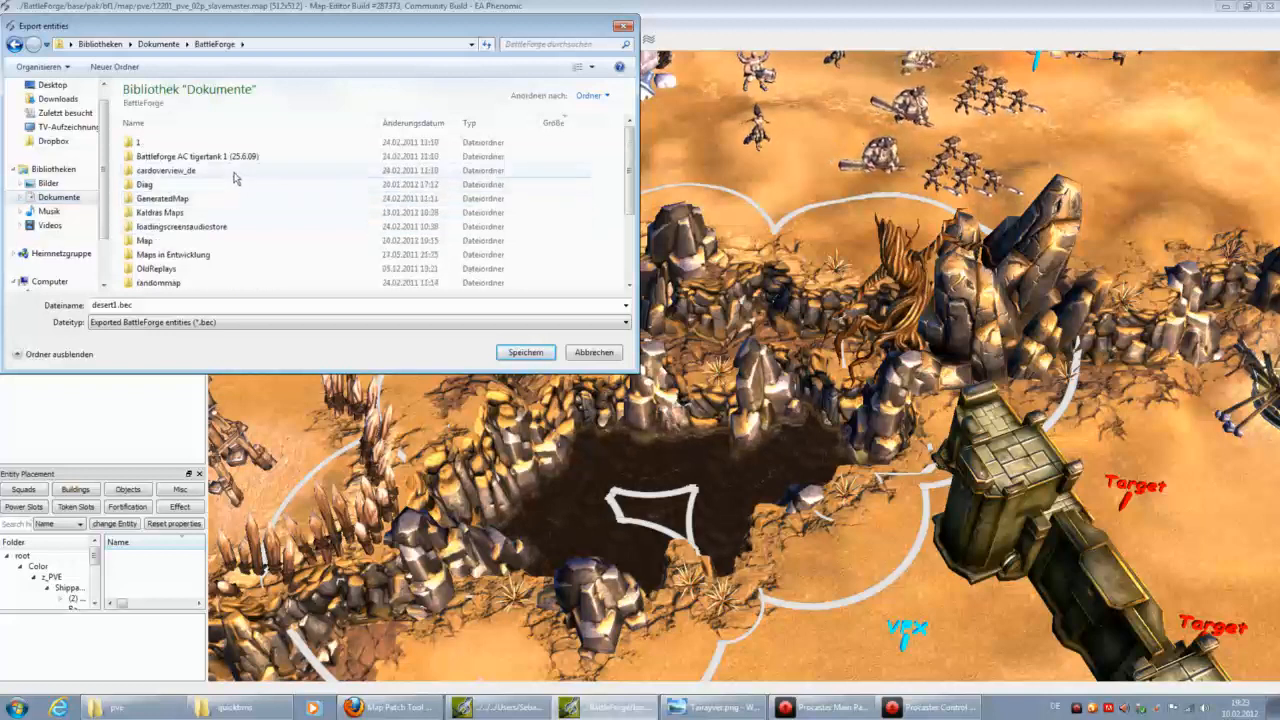
{"action": "left_click", "coordinate": [521, 353]}
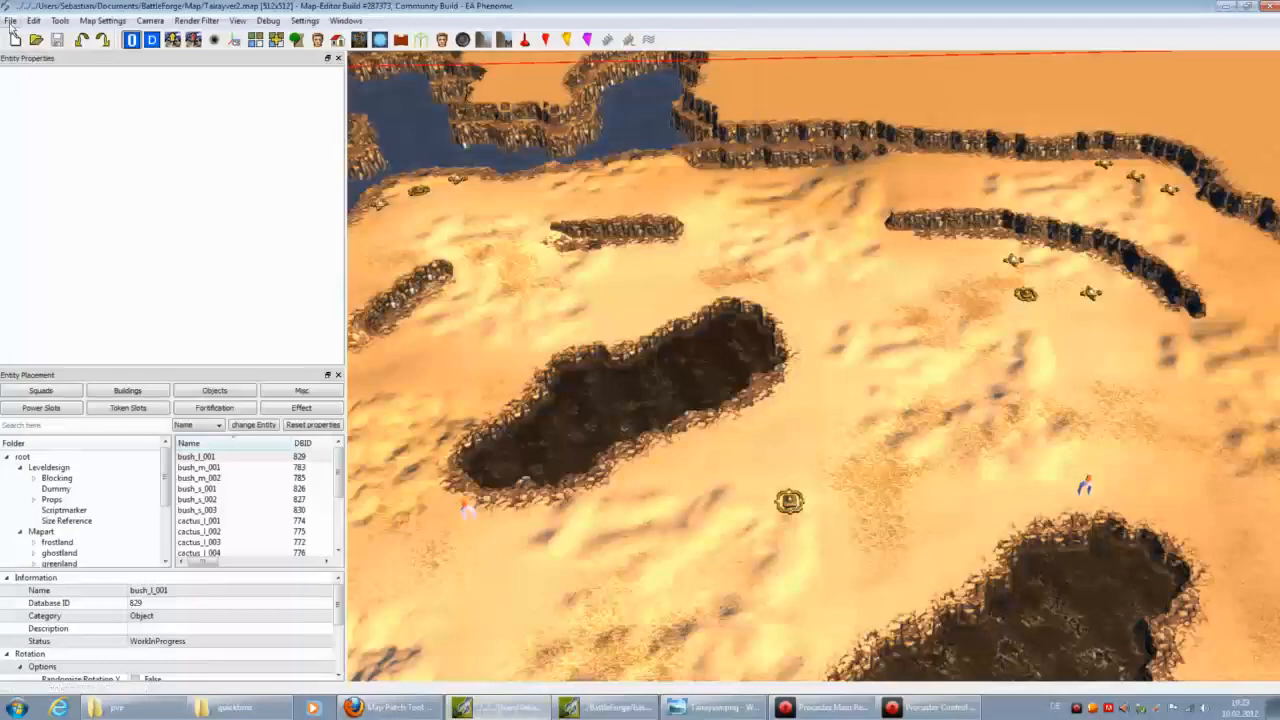
Step: Import desert1.bec from the Documents BattleForge folder into the Tairayver2 map, relative to the camera position
{"action": "left_click", "coordinate": [10, 20]}
{"action": "left_click", "coordinate": [50, 178]}
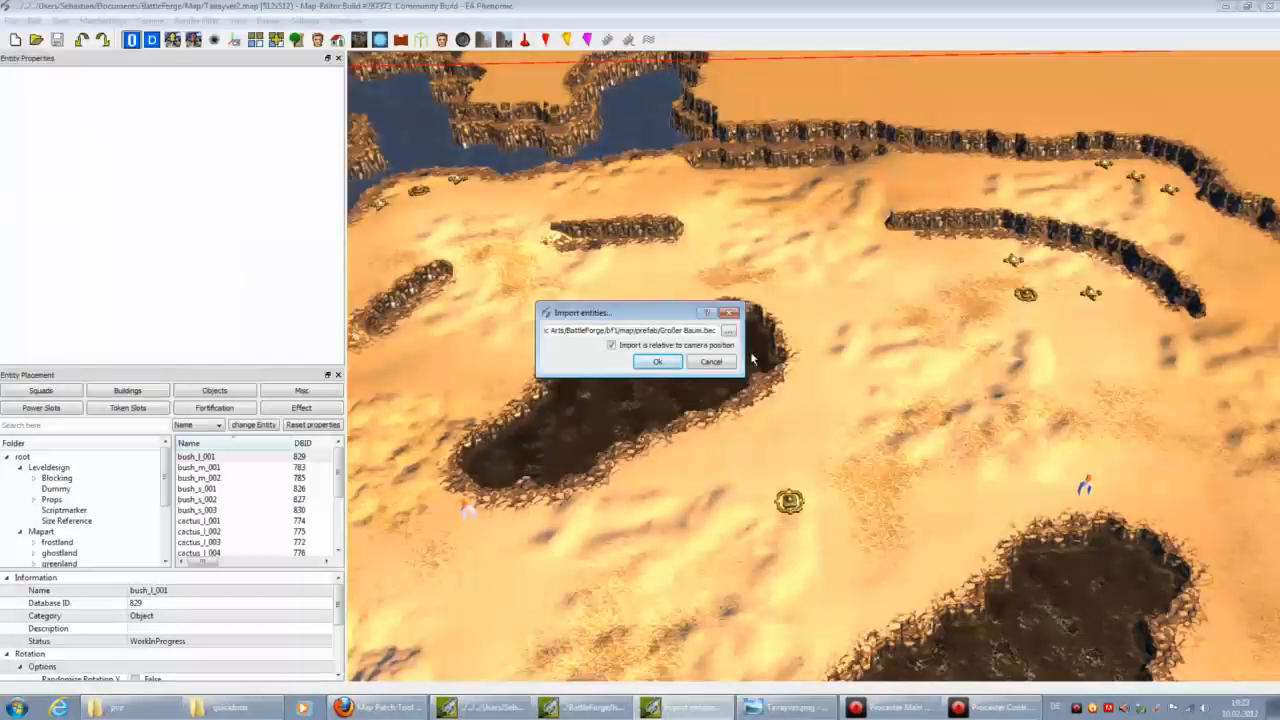
{"action": "left_click", "coordinate": [728, 331]}
{"action": "left_click", "coordinate": [599, 524]}
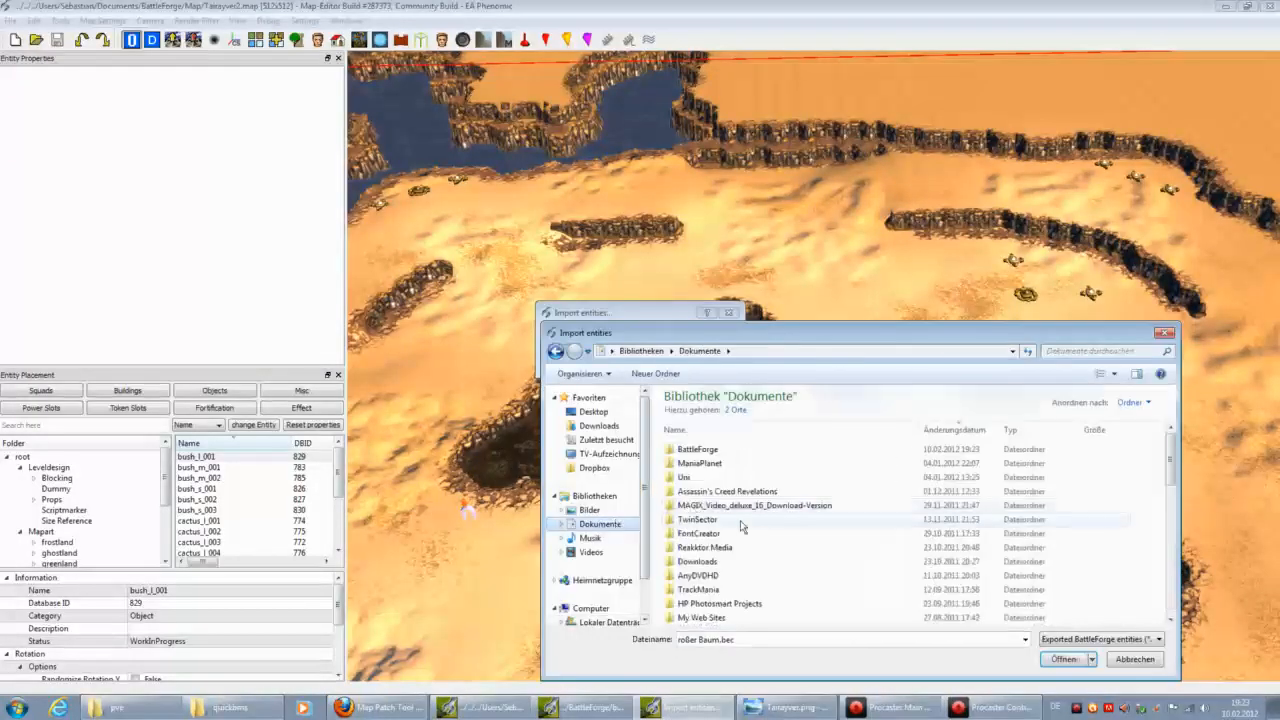
{"action": "double_click", "coordinate": [711, 452]}
{"action": "scroll", "coordinate": [737, 527], "scroll_direction": "down", "scroll_amount": 5}
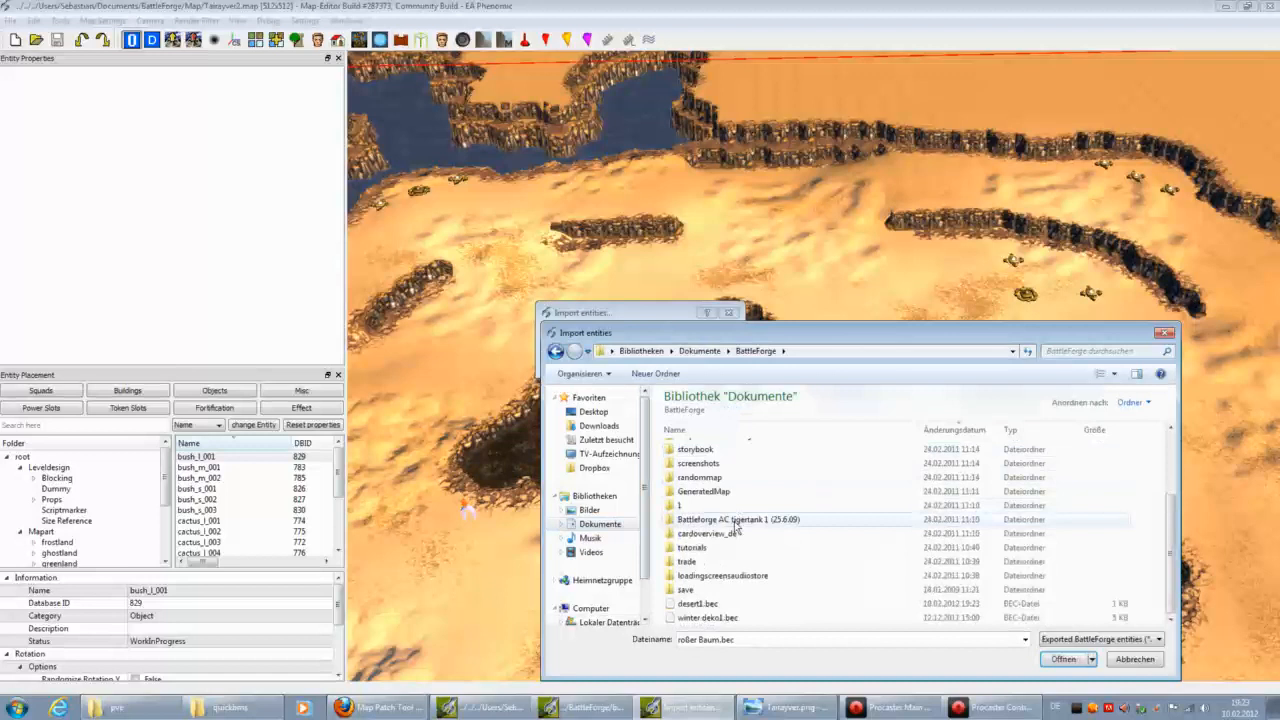
{"action": "left_click", "coordinate": [718, 605]}
{"action": "left_click", "coordinate": [1047, 660]}
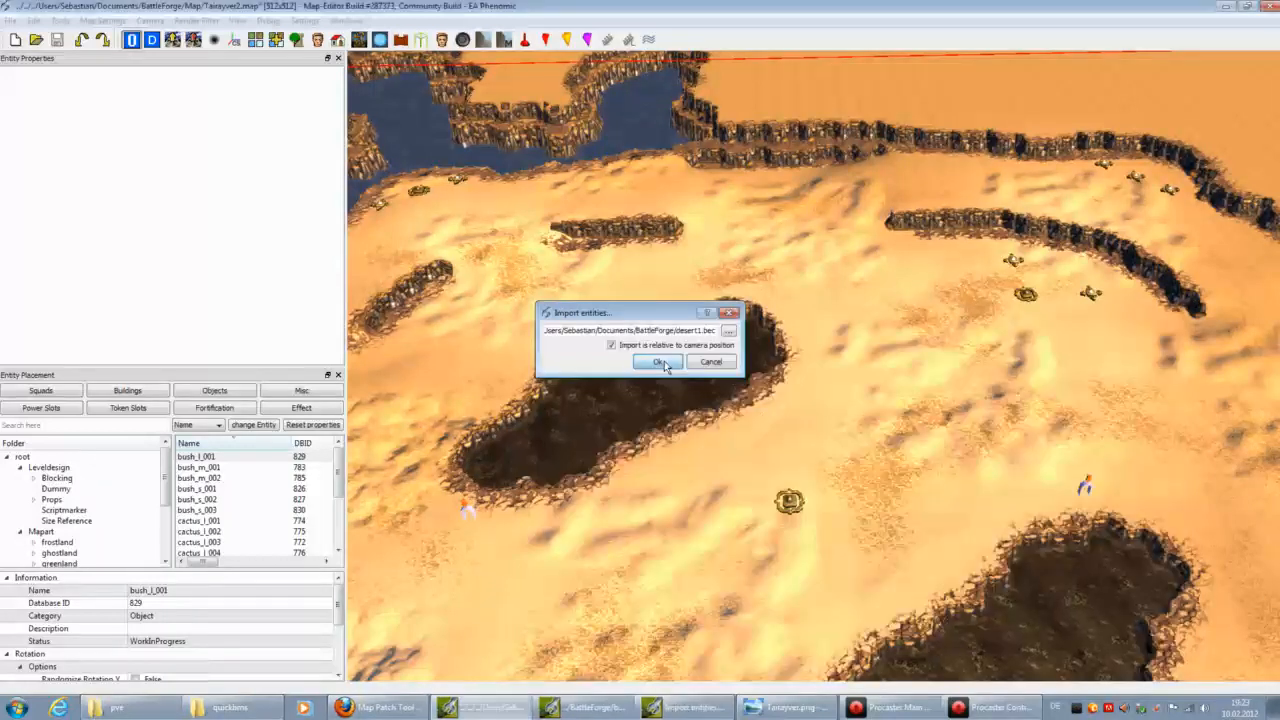
{"action": "left_click", "coordinate": [657, 362]}
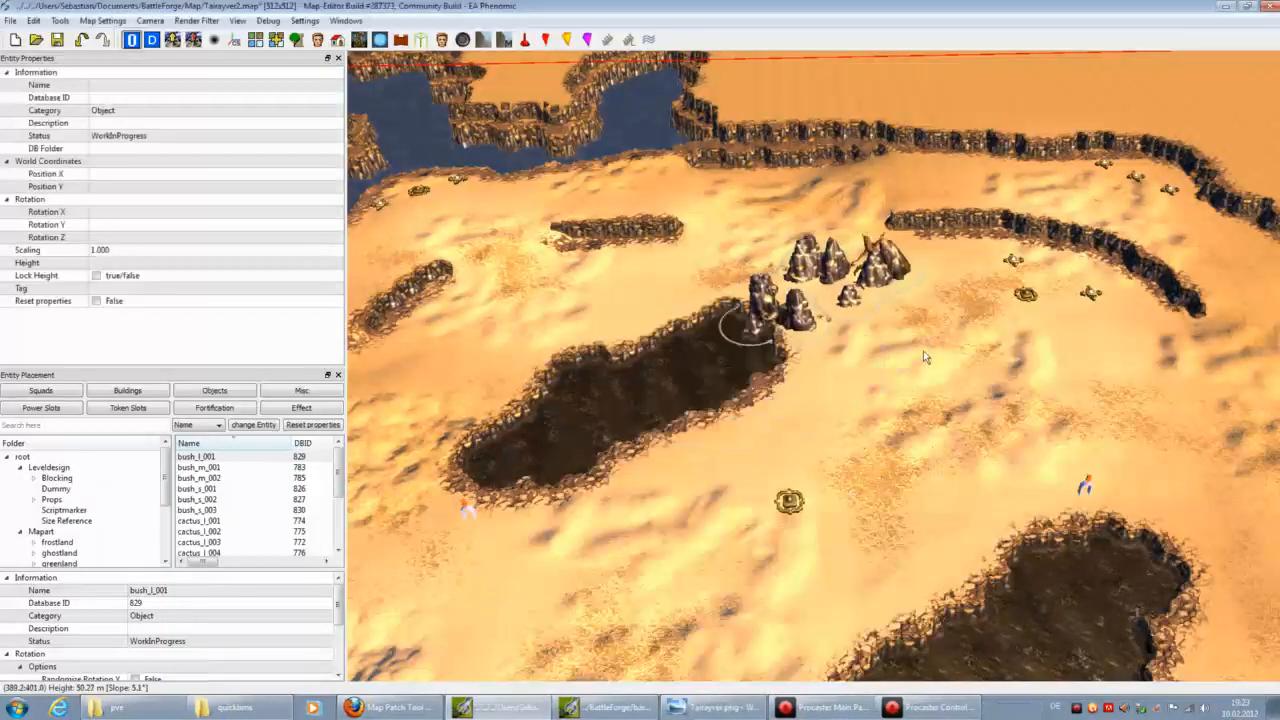
Step: Move the imported rock group across the Tairayver2 map and over the dark pit in the desert
{"action": "scroll", "coordinate": [883, 466], "scroll_direction": "up", "scroll_amount": 3}
{"action": "scroll", "coordinate": [886, 461], "scroll_direction": "up", "scroll_amount": 5}
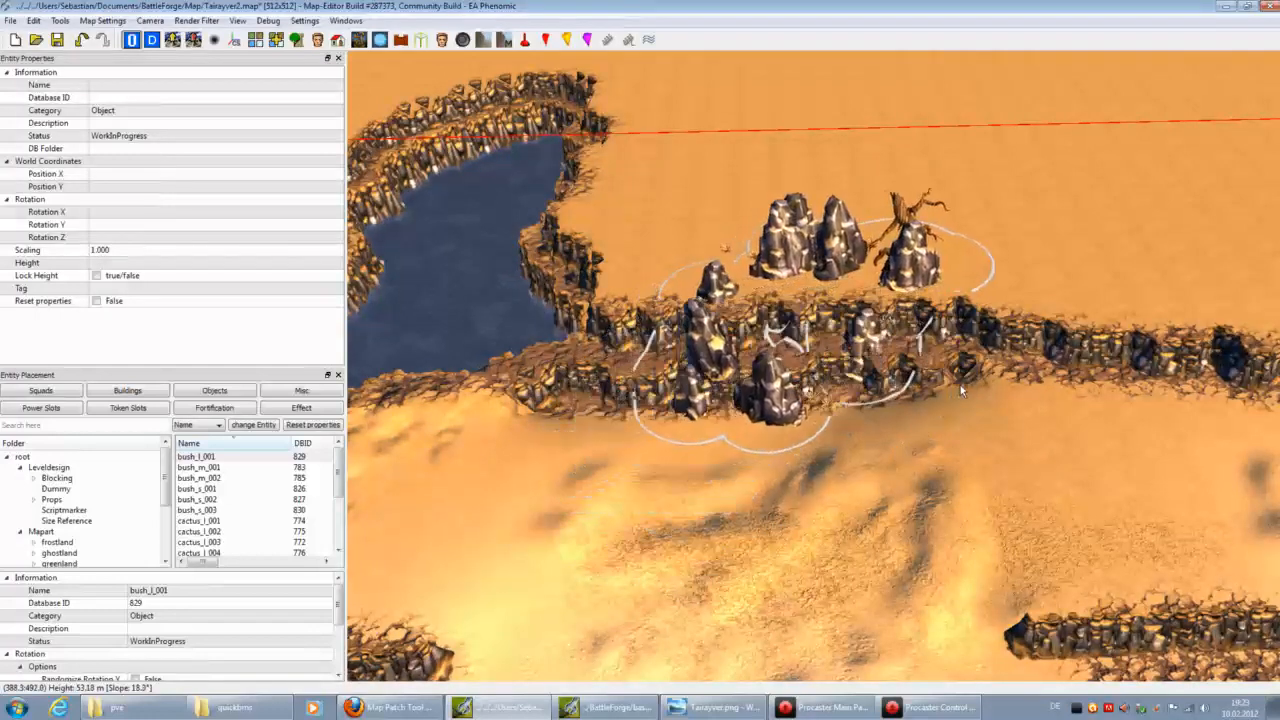
{"action": "middle_click_drag", "start_coordinate": [898, 410], "coordinate": [817, 421]}
{"action": "scroll", "coordinate": [817, 421], "scroll_direction": "up", "scroll_amount": 2}
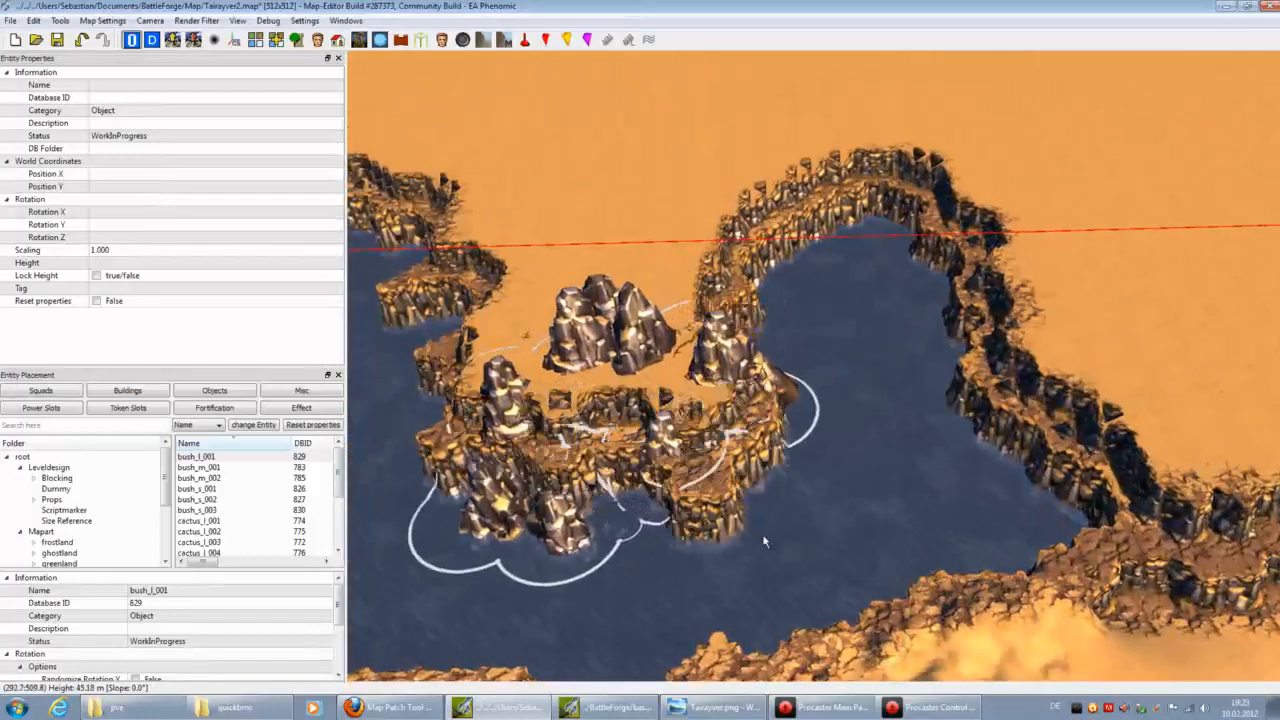
{"action": "key", "text": "Down"}
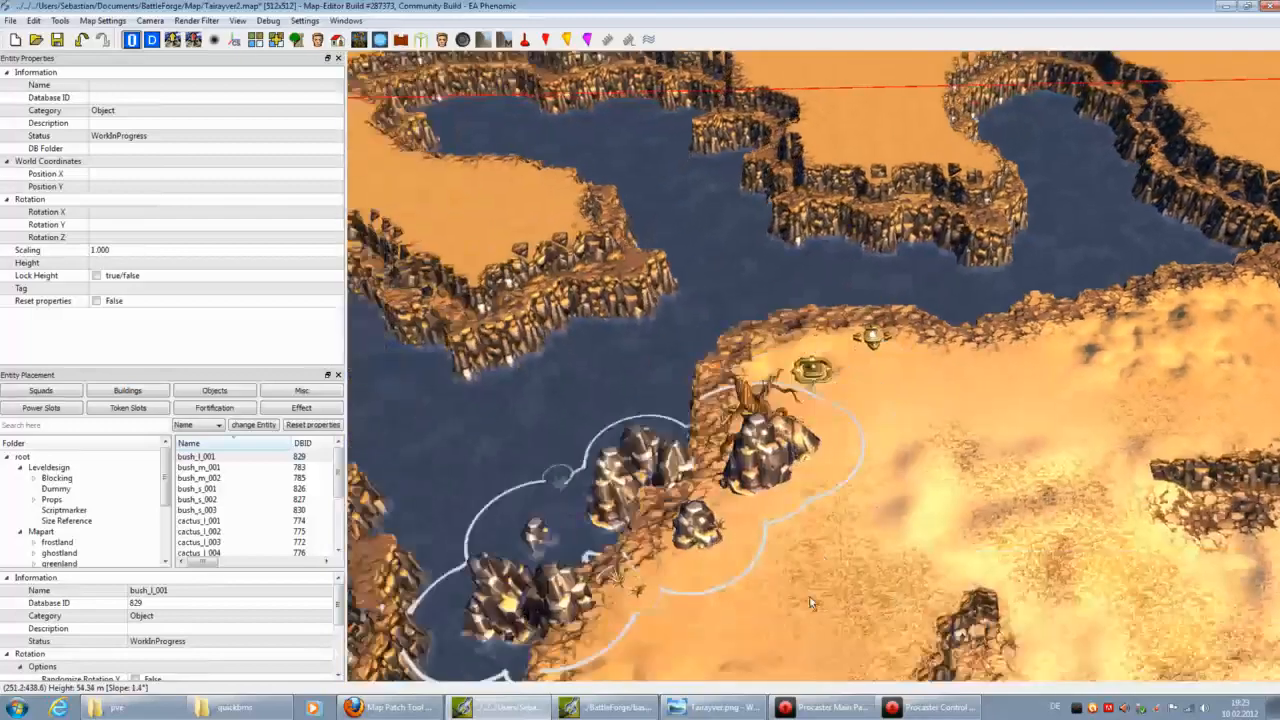
{"action": "key", "text": "Down"}
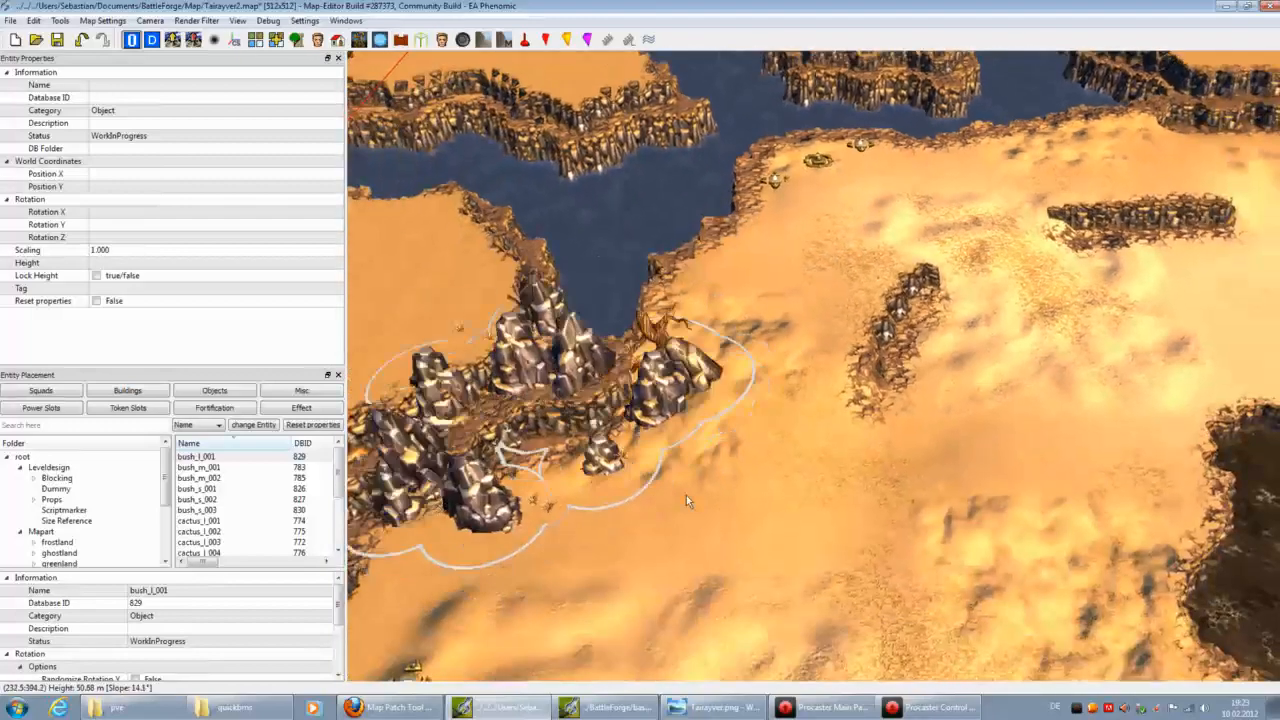
{"action": "key", "text": "Down"}
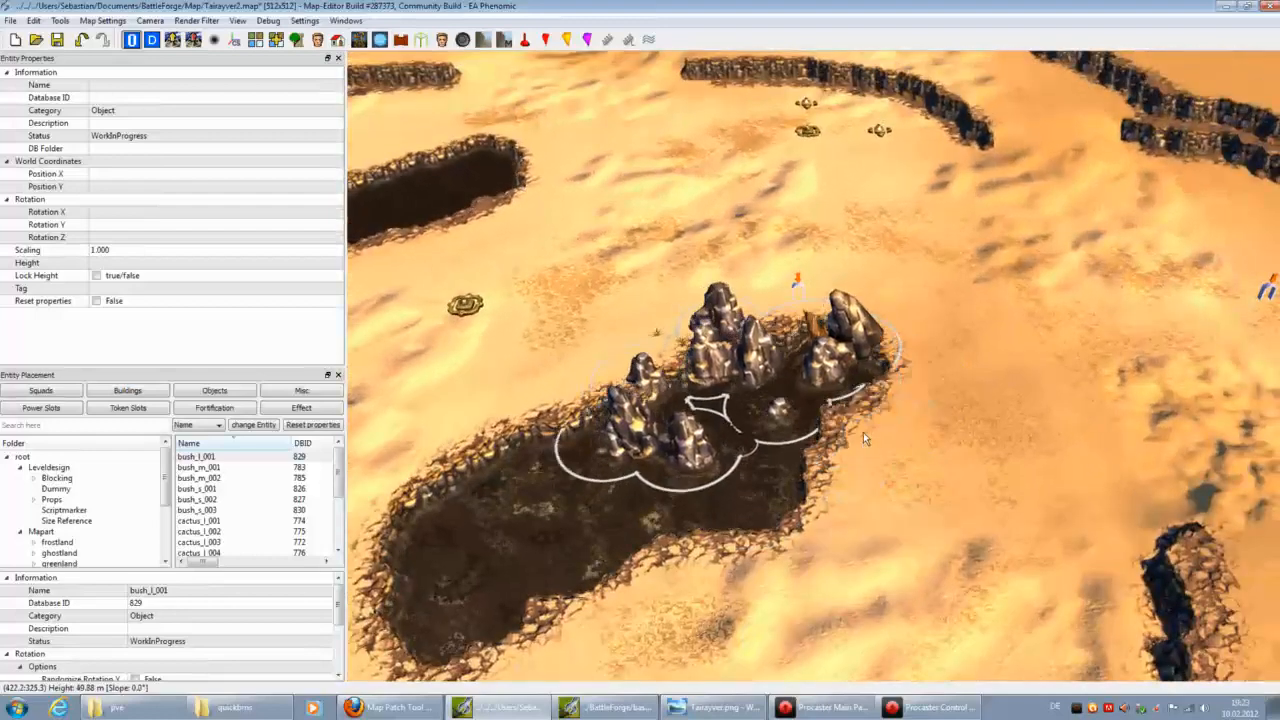
Step: Split the rock group between the pit's far end and near edge, and shift the stone_xl_004 rock to the near rim
{"action": "scroll", "coordinate": [864, 426], "scroll_direction": "up", "scroll_amount": 4}
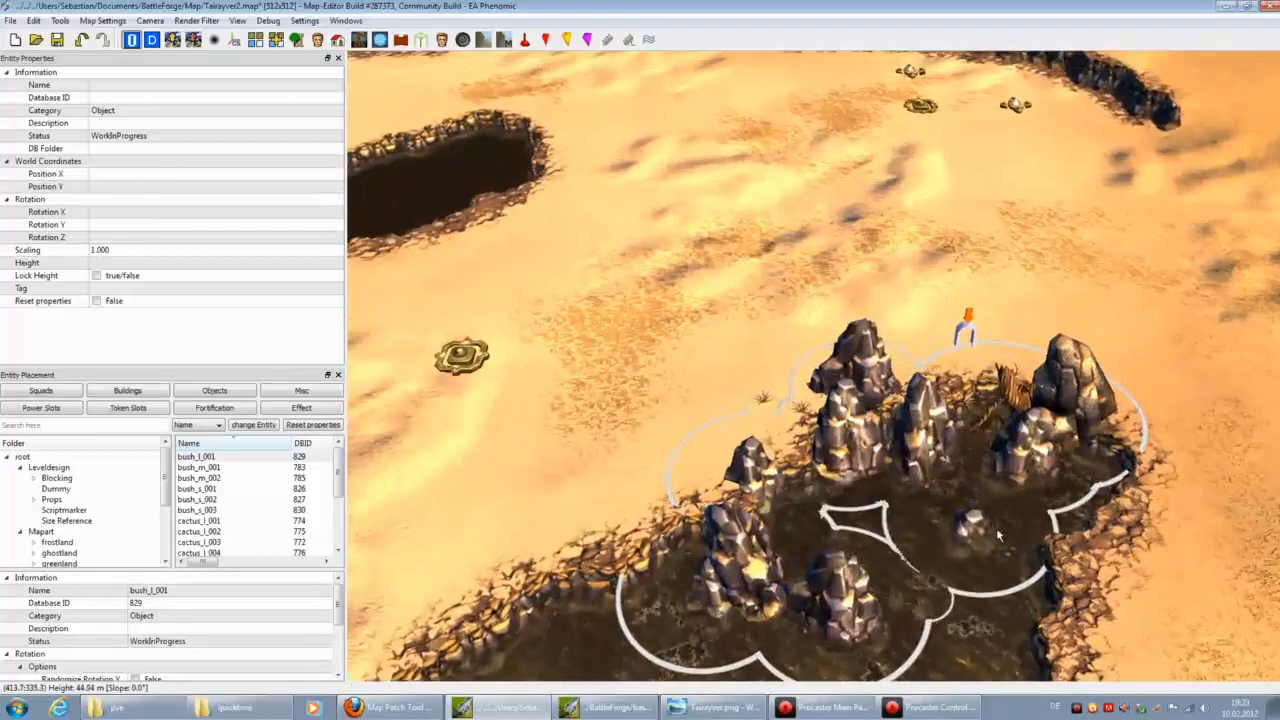
{"action": "scroll", "coordinate": [985, 580], "scroll_direction": "down", "scroll_amount": 3}
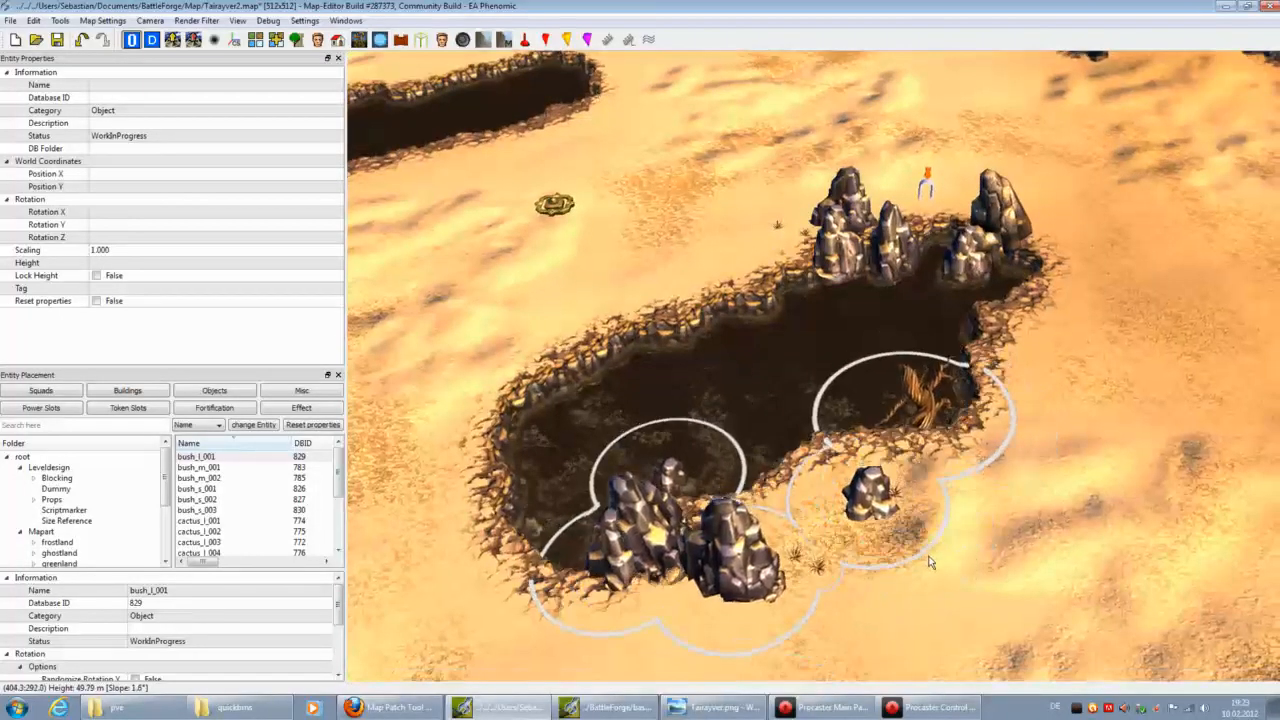
{"action": "left_click", "coordinate": [729, 553]}
{"action": "mouse_move", "coordinate": [760, 518]}
{"action": "left_mouse_down"}
{"action": "mouse_move", "coordinate": [805, 428]}
{"action": "mouse_move", "coordinate": [720, 450]}
{"action": "mouse_move", "coordinate": [760, 501]}
{"action": "left_mouse_up"}
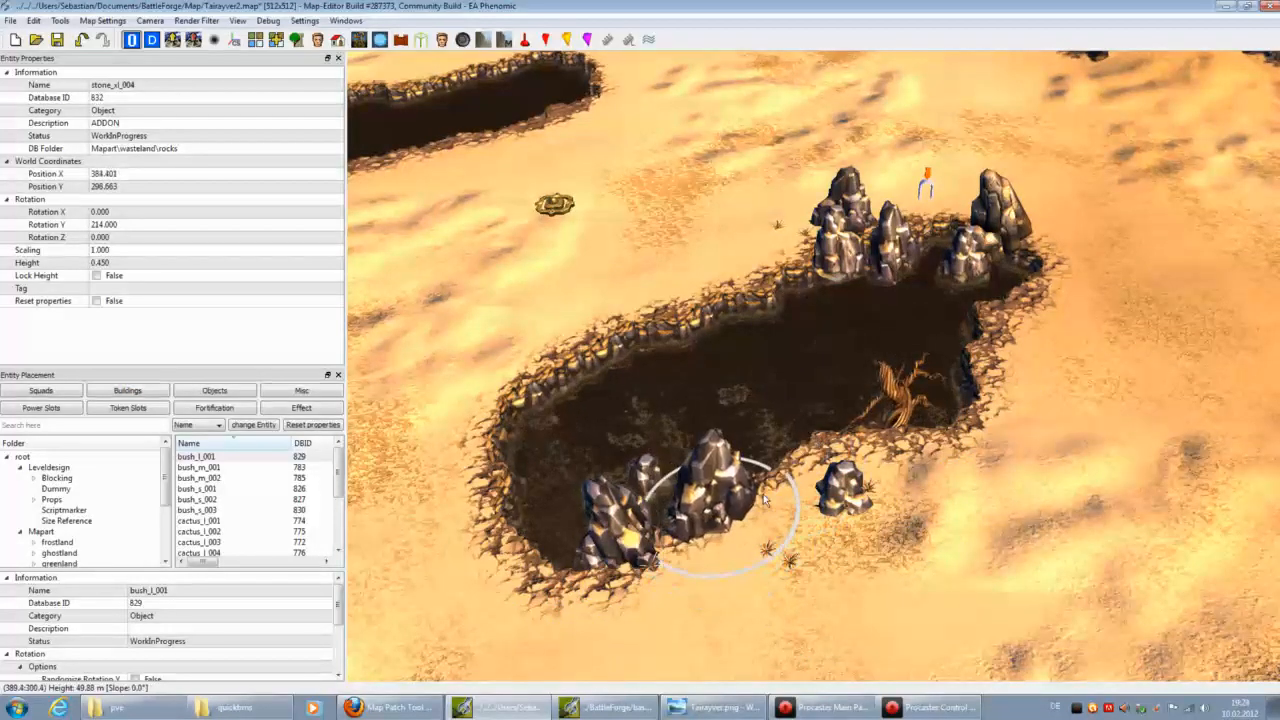
Step: Move the dead tree between the rocks at the pit's far end and spread the neighbouring rocks along the rim
{"action": "left_click_drag", "start_coordinate": [909, 412], "coordinate": [793, 270]}
{"action": "left_click_drag", "start_coordinate": [833, 310], "coordinate": [975, 212]}
{"action": "scroll", "coordinate": [975, 215], "scroll_direction": "up", "scroll_amount": 3}
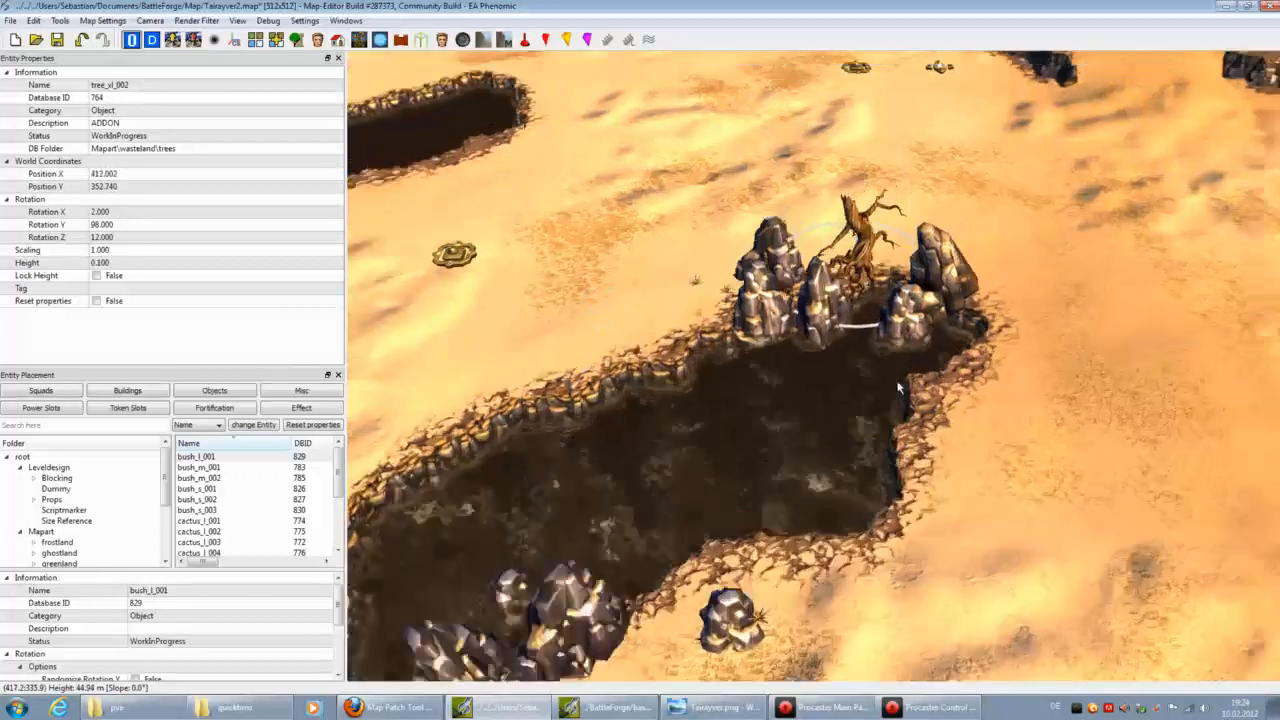
{"action": "left_click_drag", "start_coordinate": [740, 420], "coordinate": [885, 402]}
{"action": "left_click", "coordinate": [1073, 560]}
{"action": "scroll", "coordinate": [1073, 560], "scroll_direction": "down", "scroll_amount": 2}
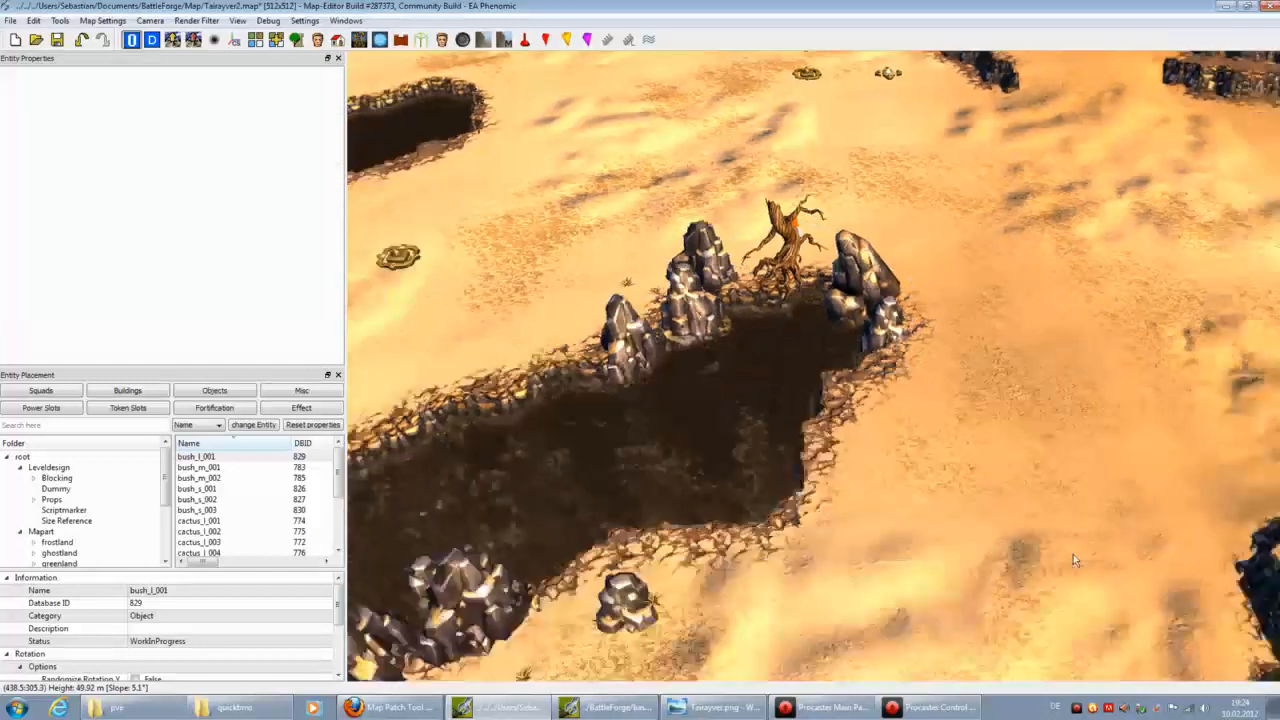
{"action": "scroll", "coordinate": [1073, 554], "scroll_direction": "down", "scroll_amount": 3}
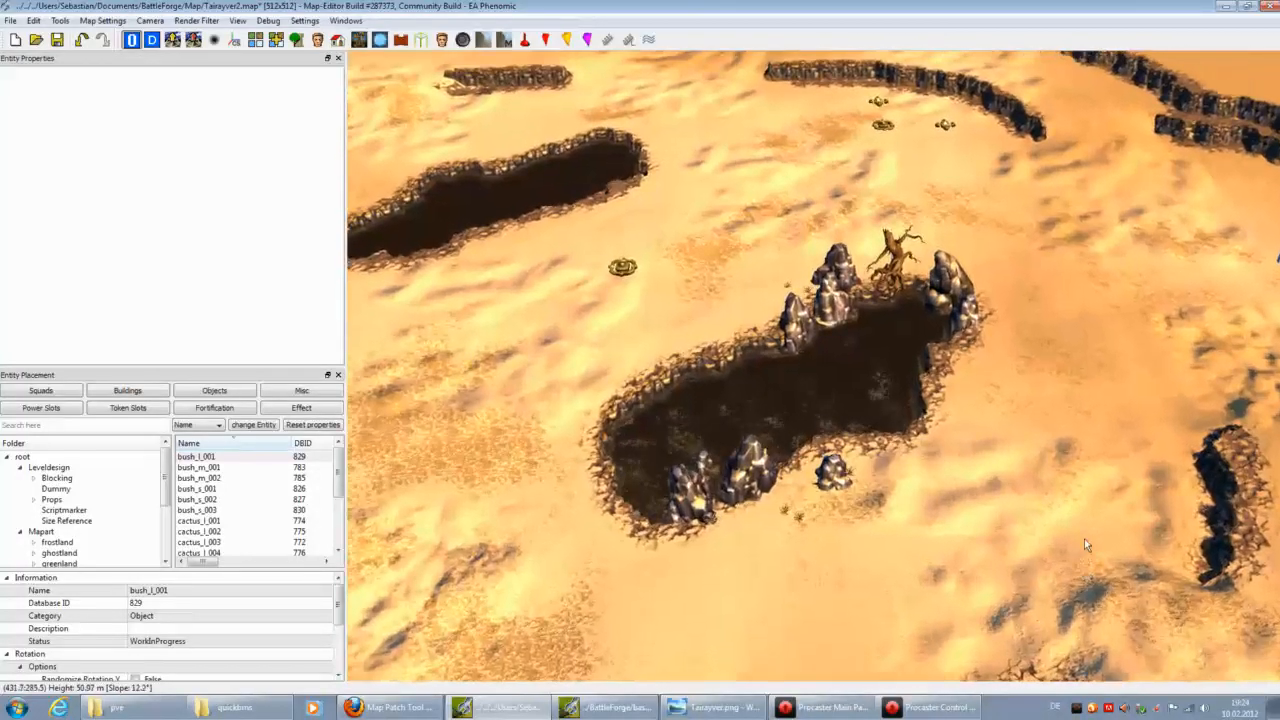
Step: Copy the rocks on the pit's near edge to the near edge of the second dark pit
{"action": "left_click", "coordinate": [705, 524]}
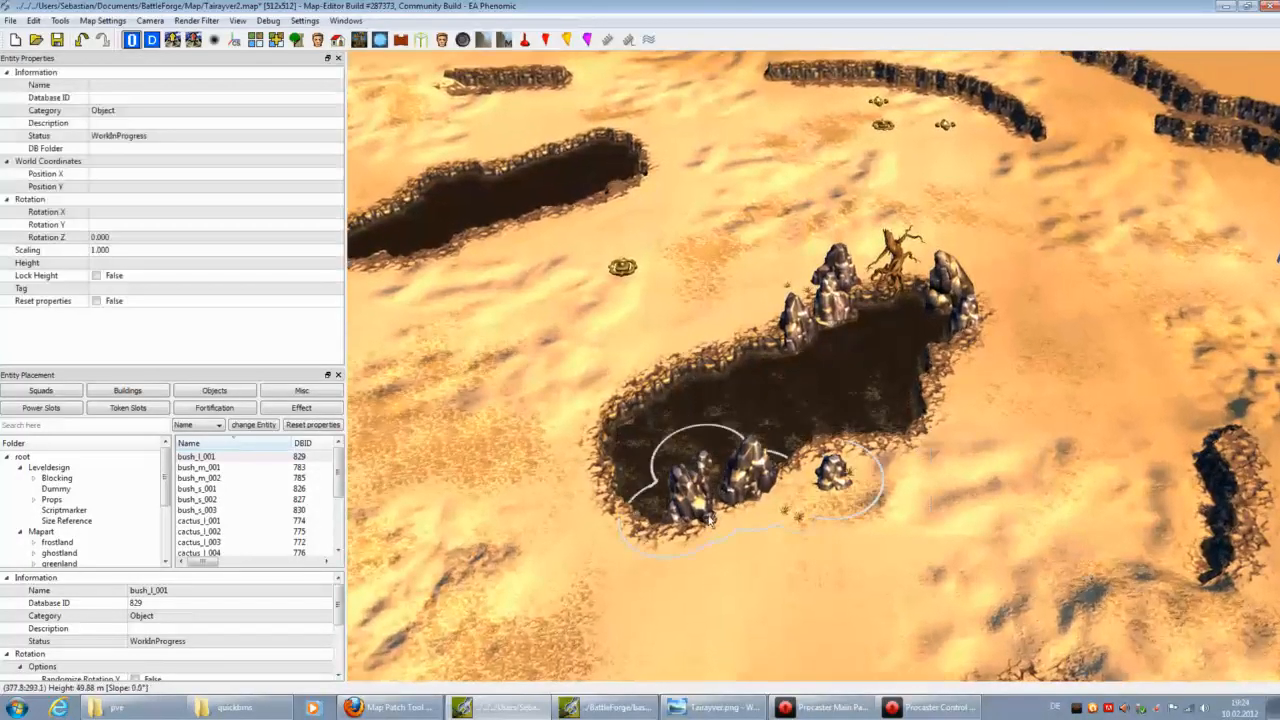
{"action": "left_click_drag", "start_coordinate": [710, 520], "coordinate": [530, 300]}
{"action": "middle_click_drag", "start_coordinate": [560, 336], "coordinate": [900, 530]}
{"action": "left_click_drag", "start_coordinate": [830, 517], "coordinate": [898, 560]}
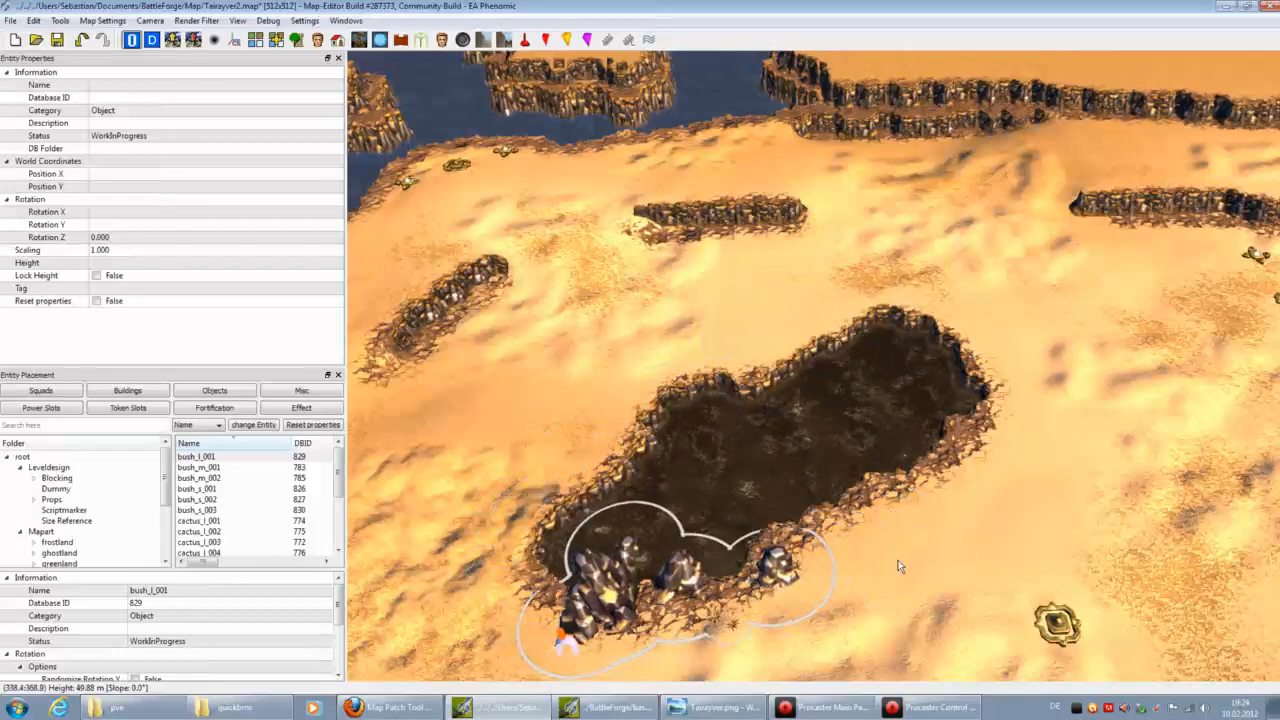
Step: Copy the far-end rocks and dead tree to the far end of the second dark pit
{"action": "middle_click_drag", "start_coordinate": [898, 560], "coordinate": [1129, 341]}
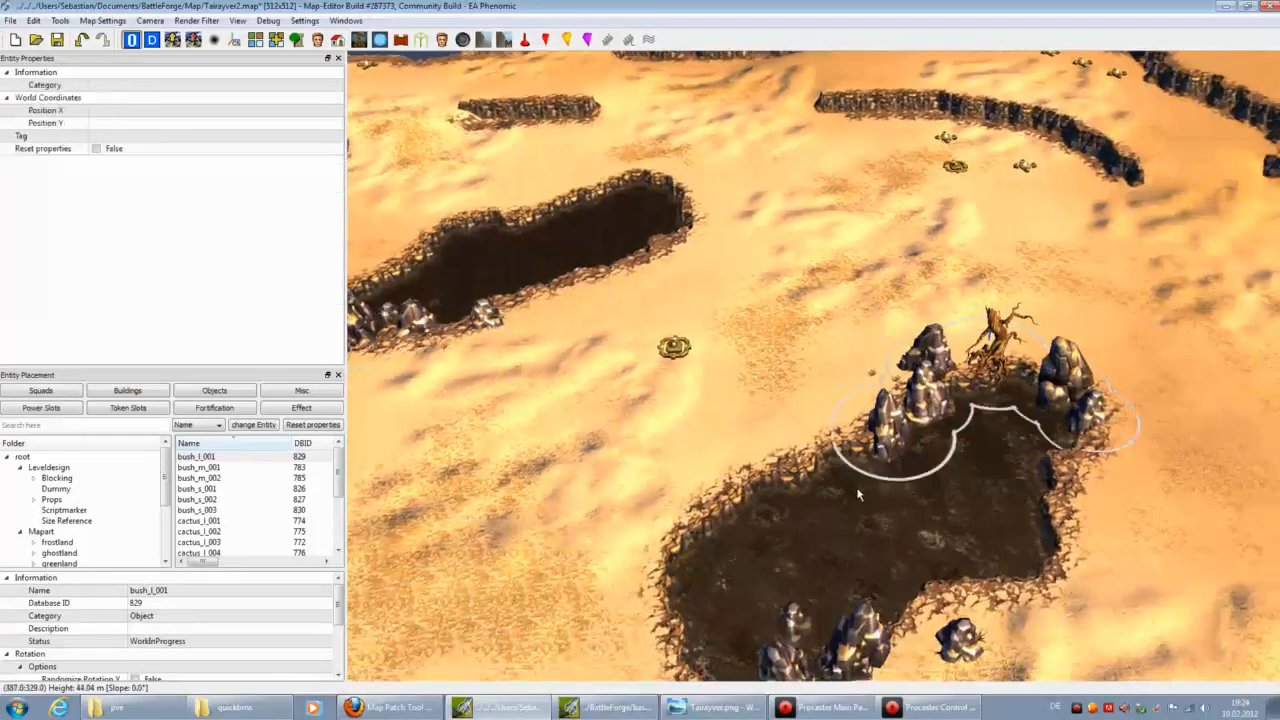
{"action": "middle_click_drag", "start_coordinate": [857, 494], "coordinate": [836, 491]}
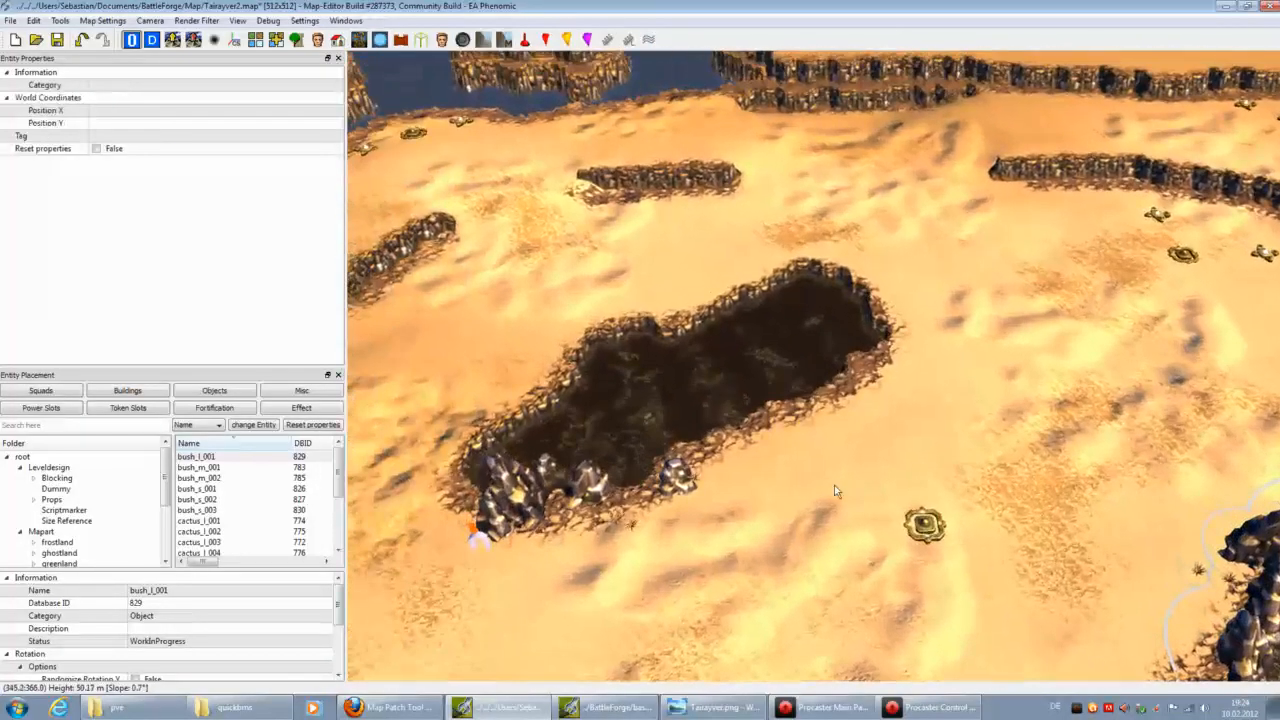
{"action": "key", "text": "ctrl+v"}
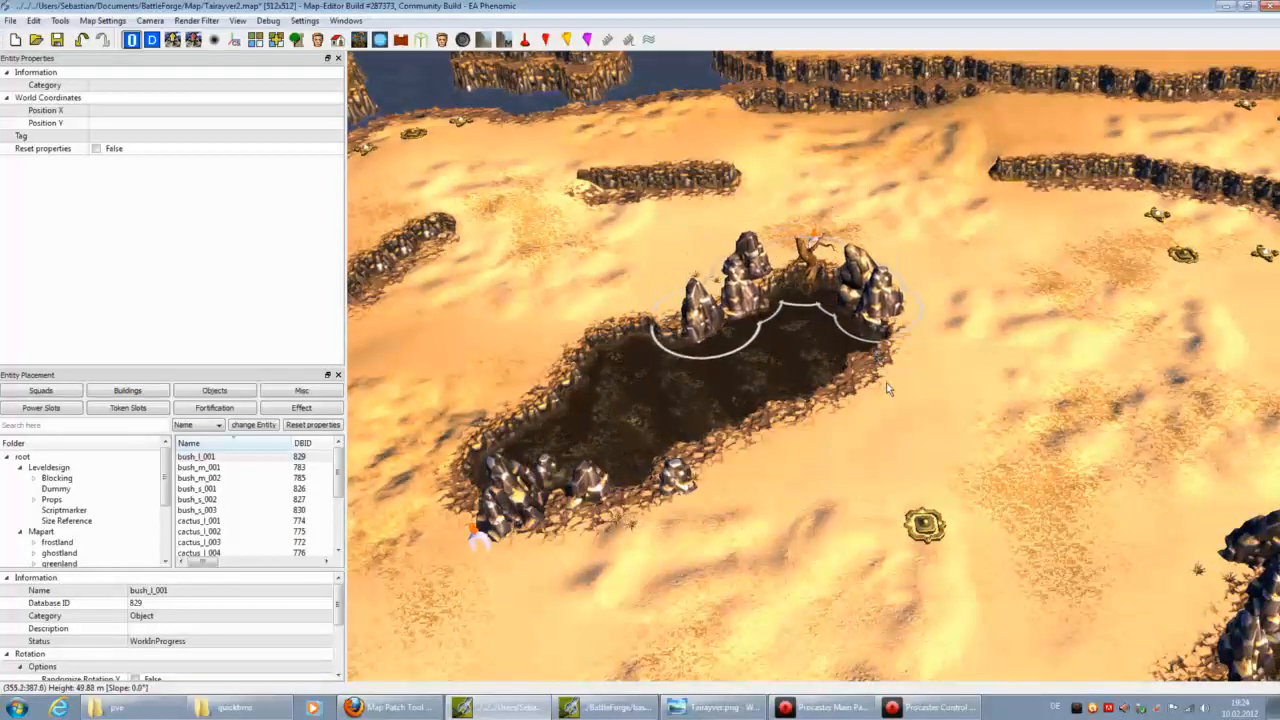
Step: Reposition the dead tree on the second pit's far rim and save the Tairayver2 map
{"action": "scroll", "coordinate": [886, 388], "scroll_direction": "up", "scroll_amount": 3}
{"action": "left_click", "coordinate": [818, 412]}
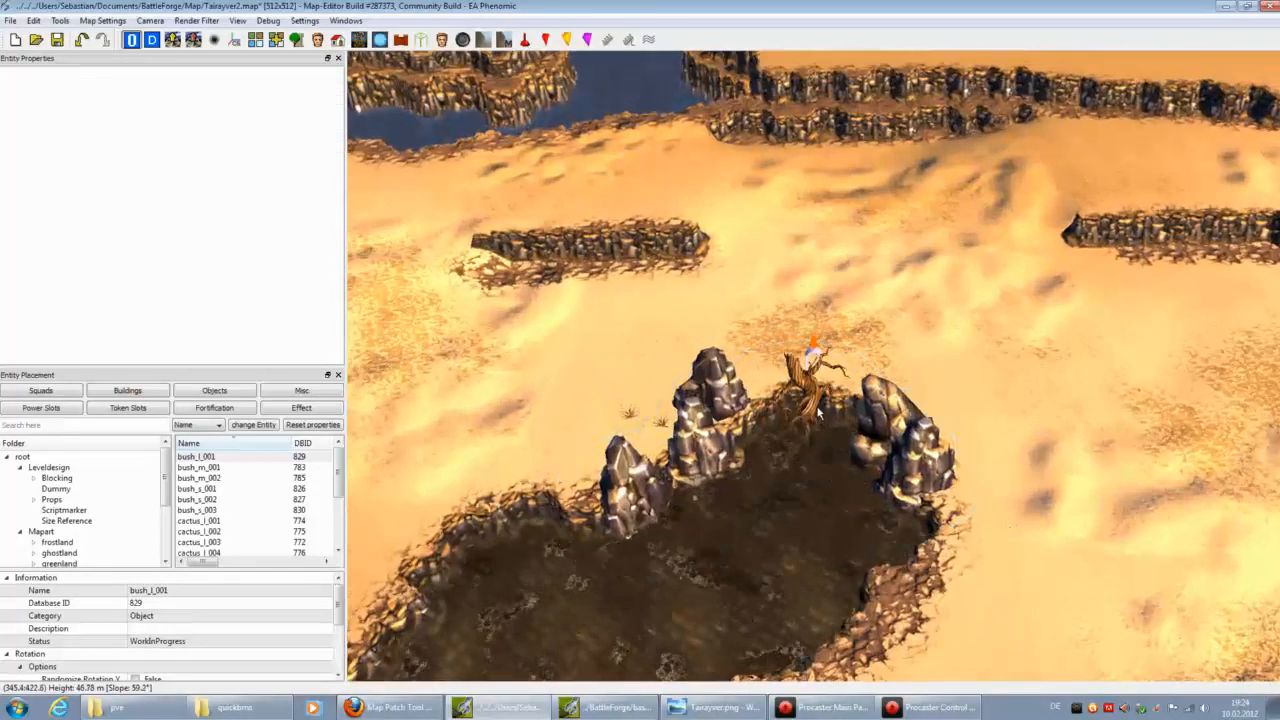
{"action": "left_click", "coordinate": [817, 403]}
{"action": "left_click", "coordinate": [1042, 530]}
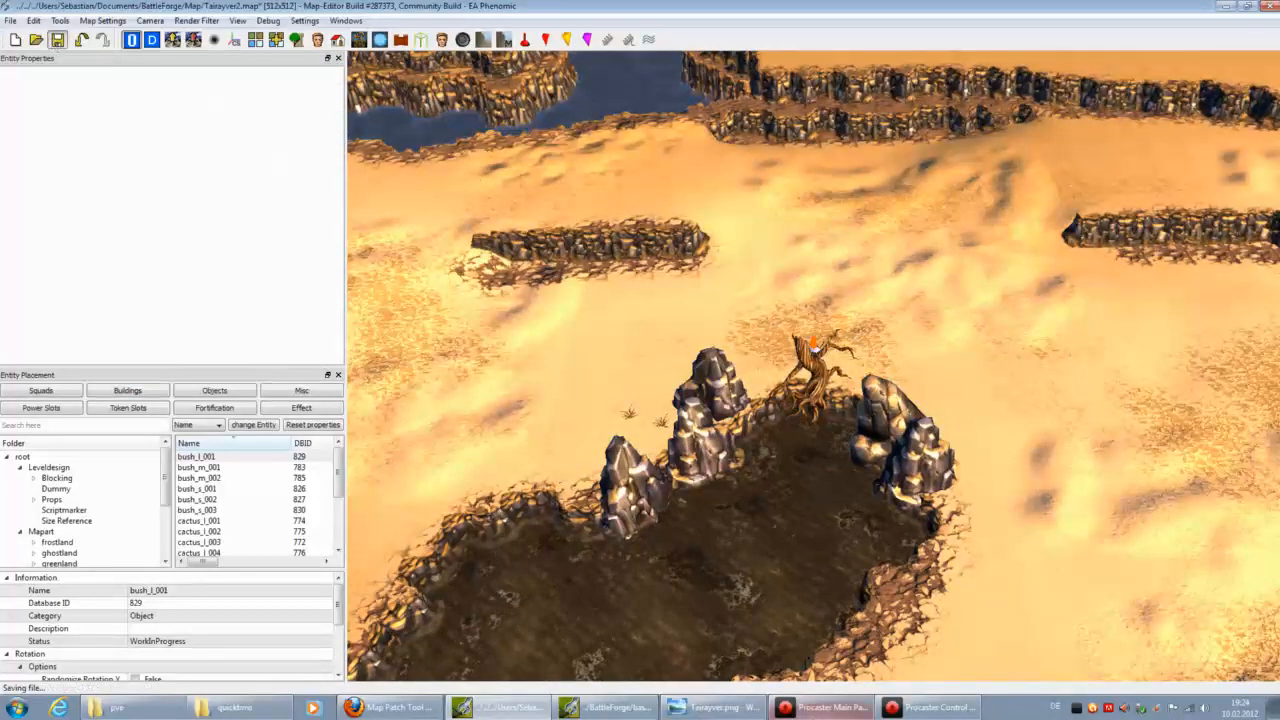
Step: Switch to the 12201_pve_02p_slavemaster map and select the dead tree with the surrounding grass and rock on the ridge below the tower
{"action": "left_click", "coordinate": [612, 707]}
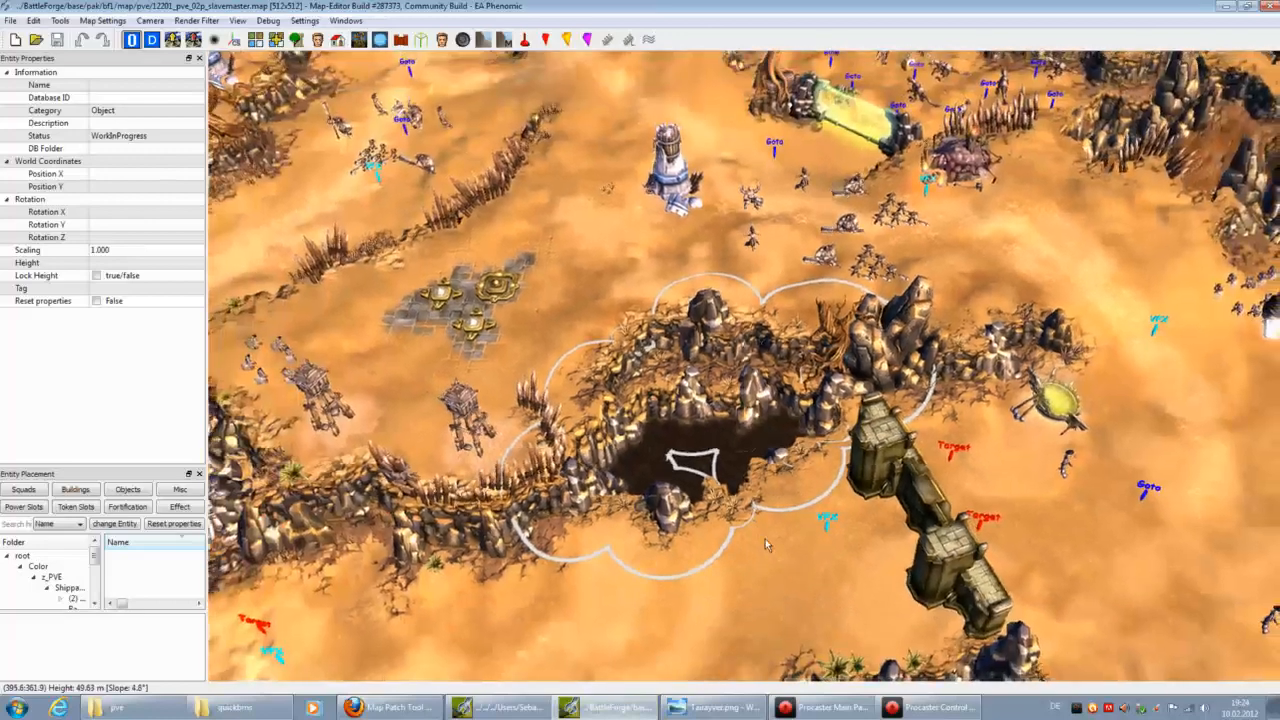
{"action": "key", "text": "Up"}
{"action": "key", "text": "Left"}
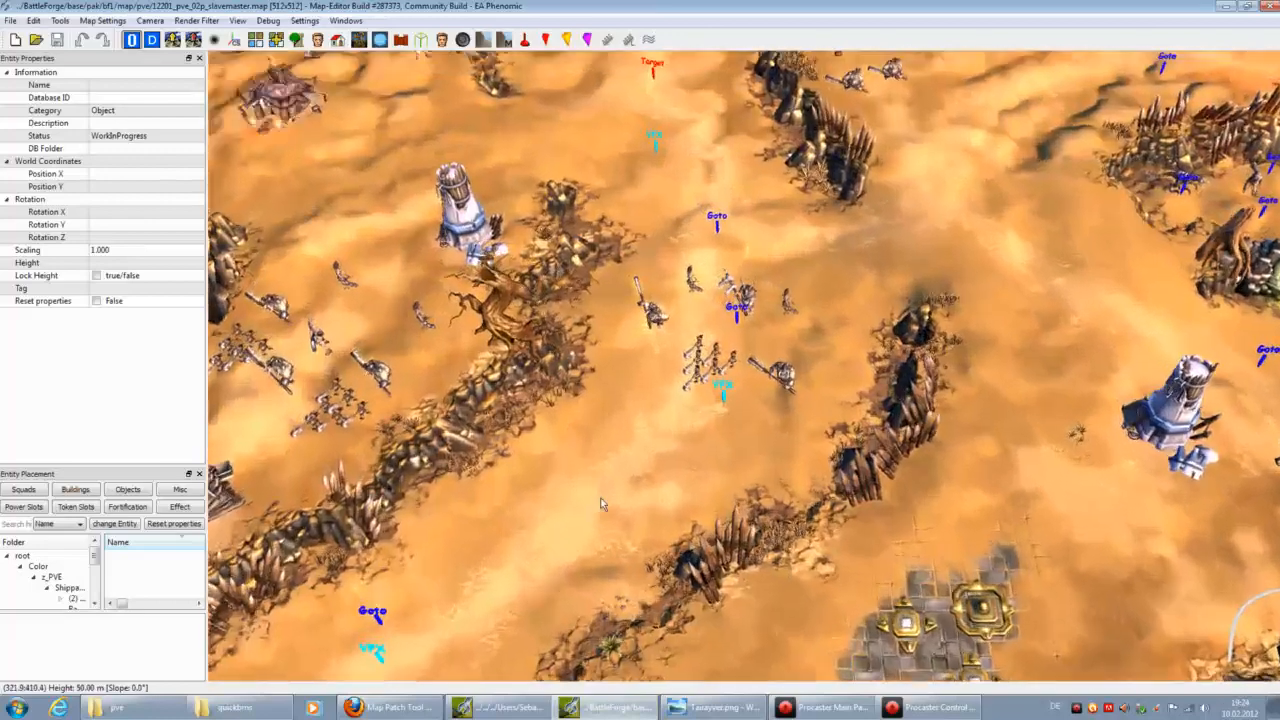
{"action": "scroll", "coordinate": [601, 504], "scroll_direction": "up", "scroll_amount": 5}
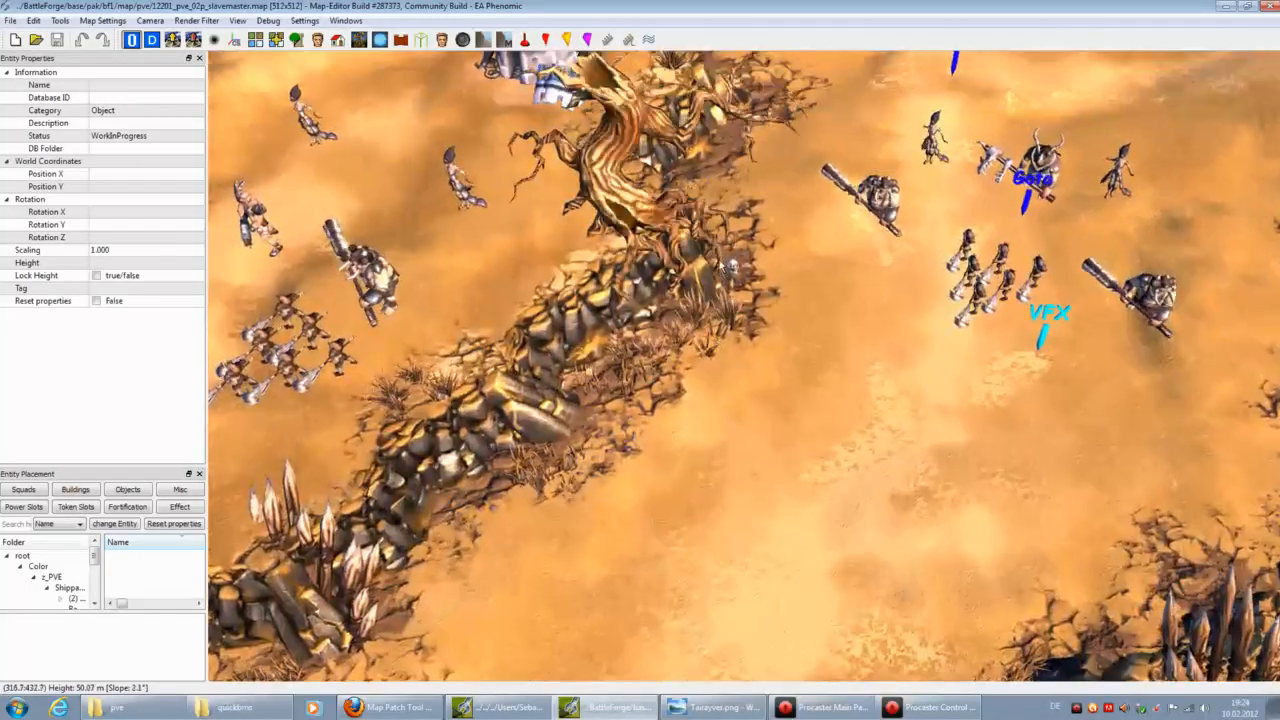
{"action": "left_click", "coordinate": [604, 492]}
{"action": "left_click_drag", "start_coordinate": [758, 268], "coordinate": [453, 484]}
{"action": "scroll", "coordinate": [618, 474], "scroll_direction": "up", "scroll_amount": 2}
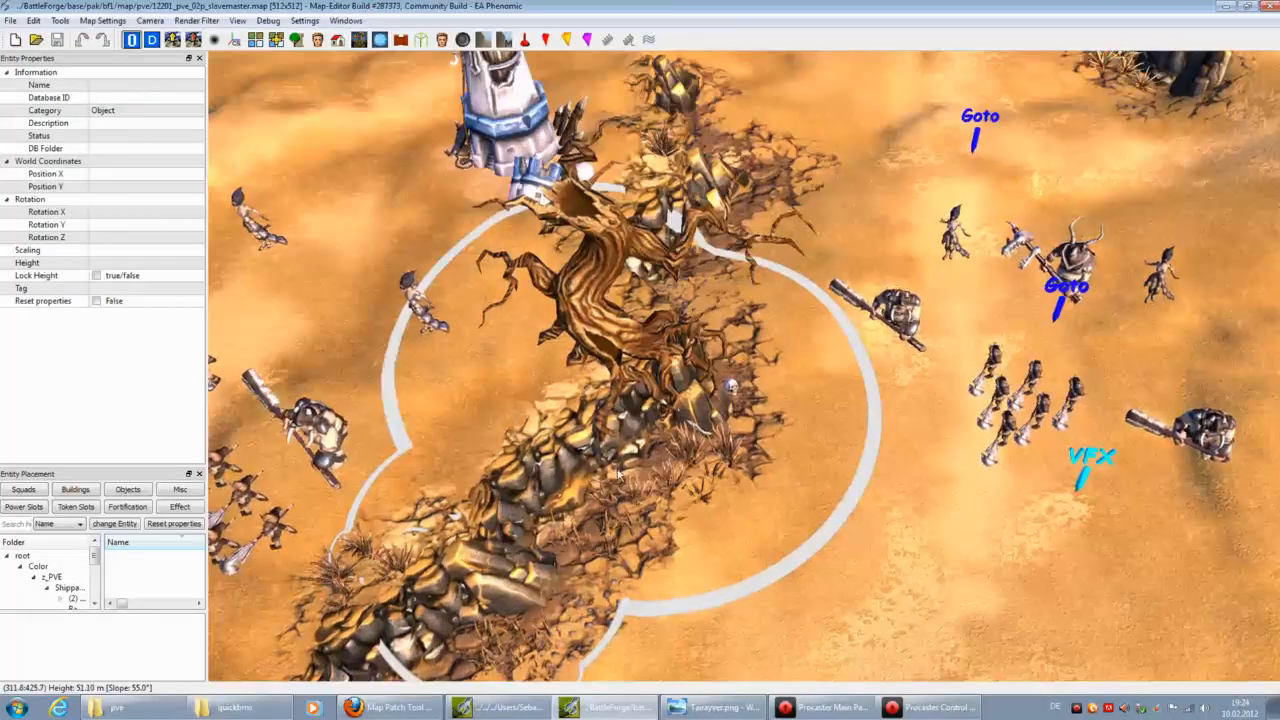
Step: Export the selected tree scenery as desert2.bec in the BattleForge documents folder
{"action": "left_click", "coordinate": [10, 20]}
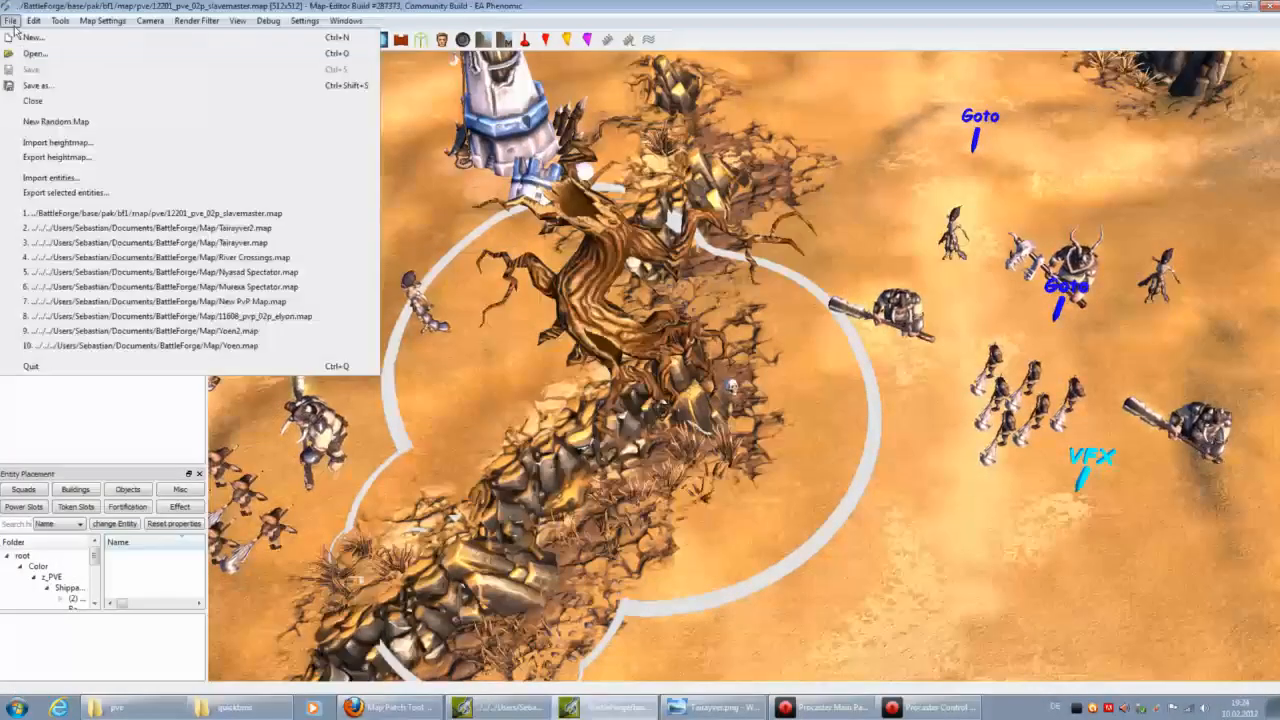
{"action": "left_click", "coordinate": [72, 192]}
{"action": "left_click", "coordinate": [115, 307]}
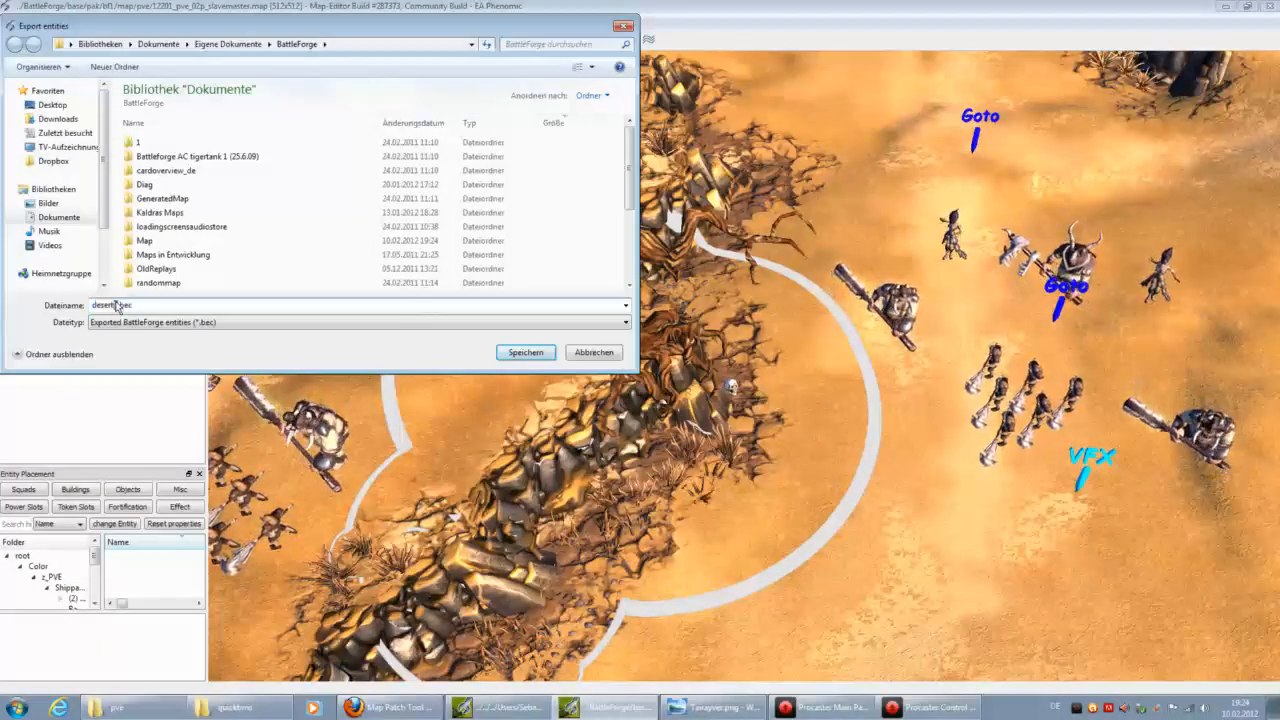
{"action": "left_click", "coordinate": [522, 352]}
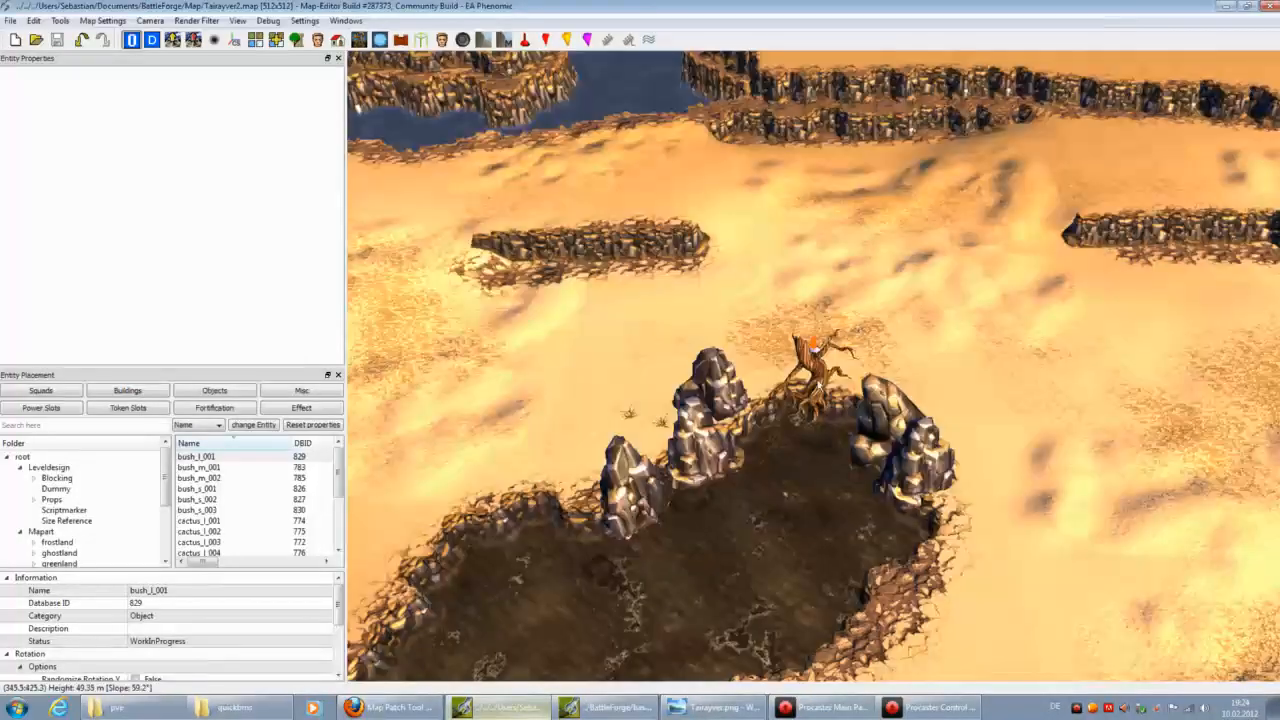
Step: Import the entities from desert2.bec into the Tairayver2 map and place them near the second dark pit
{"action": "left_click", "coordinate": [10, 20]}
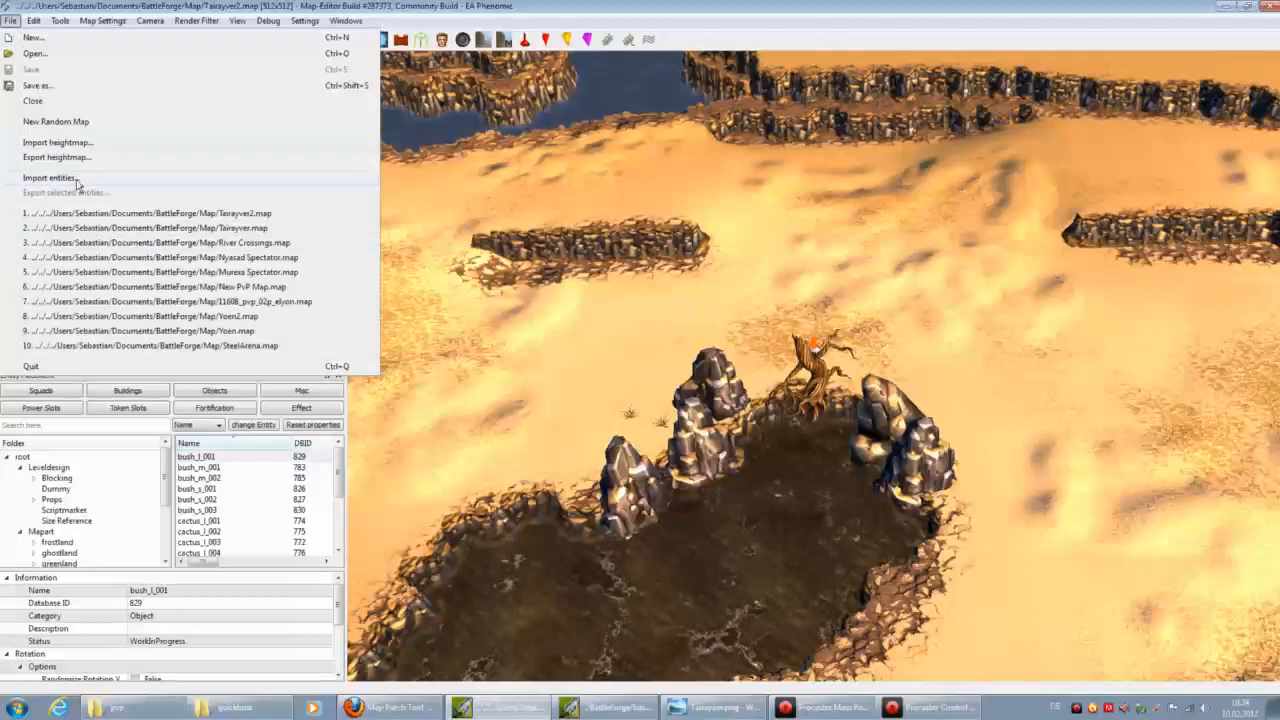
{"action": "left_click", "coordinate": [50, 178]}
{"action": "left_click", "coordinate": [728, 333]}
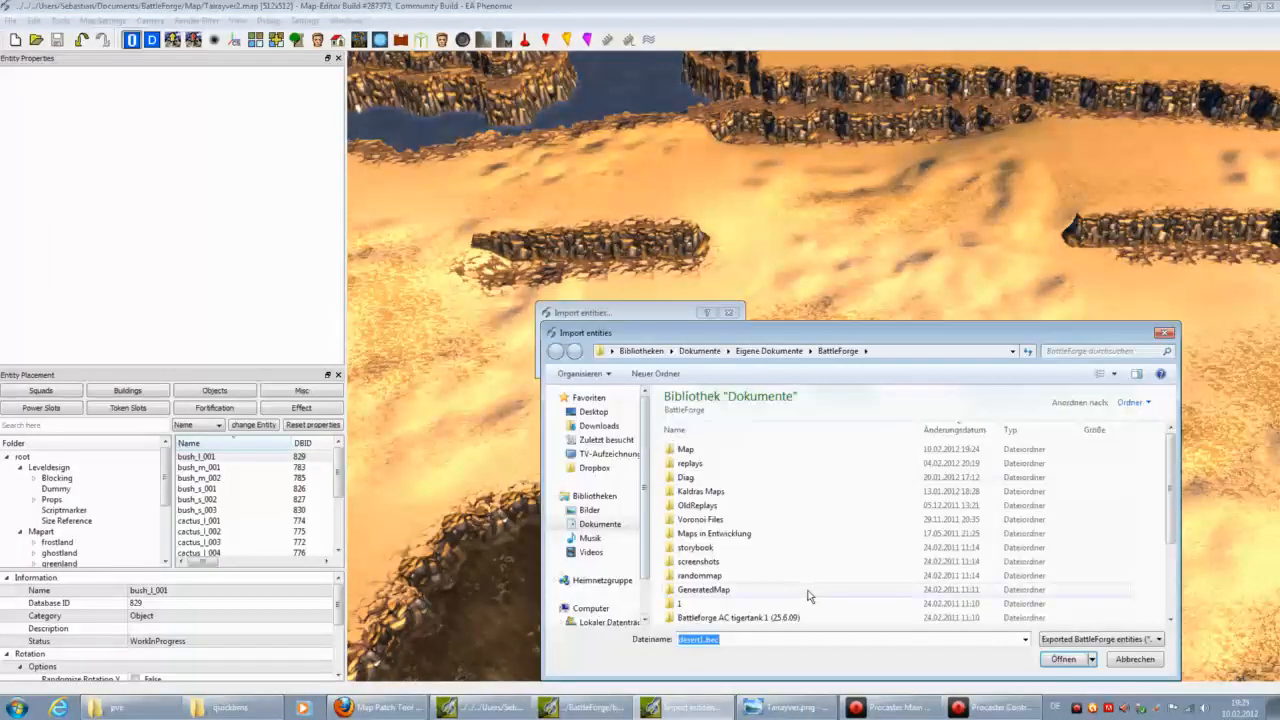
{"action": "scroll", "coordinate": [808, 596], "scroll_direction": "down", "scroll_amount": 3}
{"action": "left_click", "coordinate": [716, 592]}
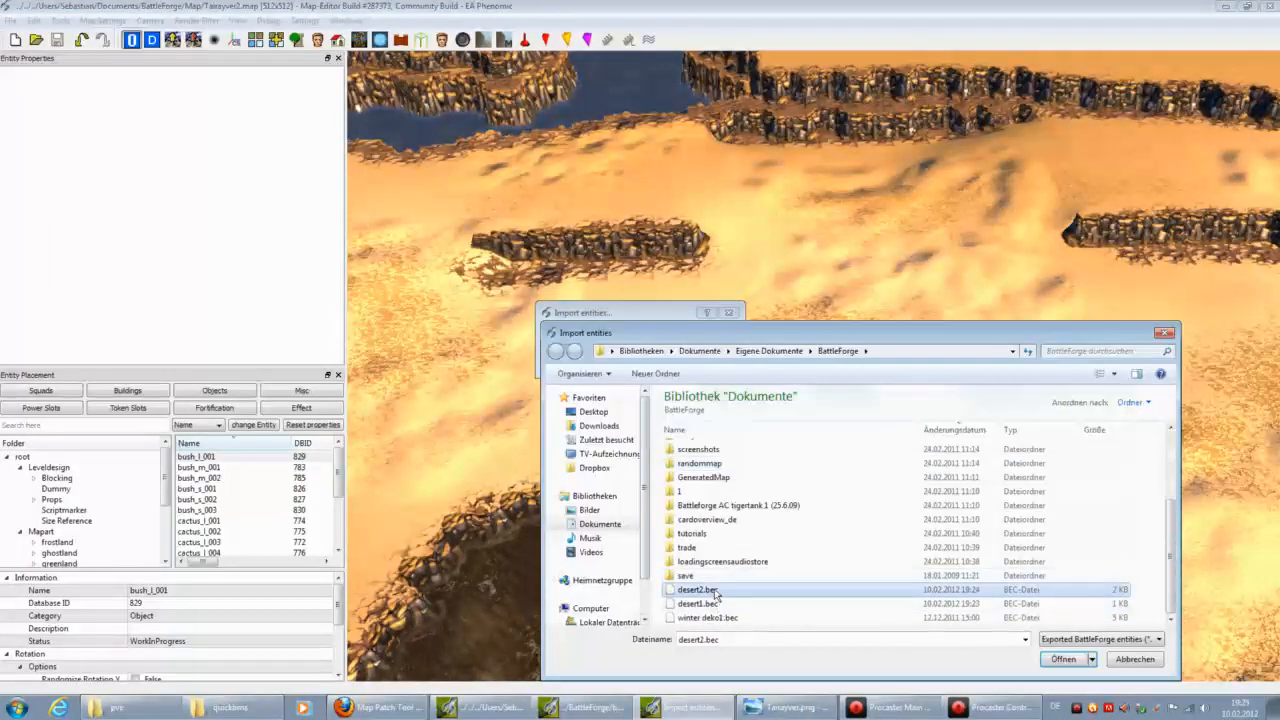
{"action": "left_click", "coordinate": [1056, 663]}
{"action": "left_click", "coordinate": [657, 362]}
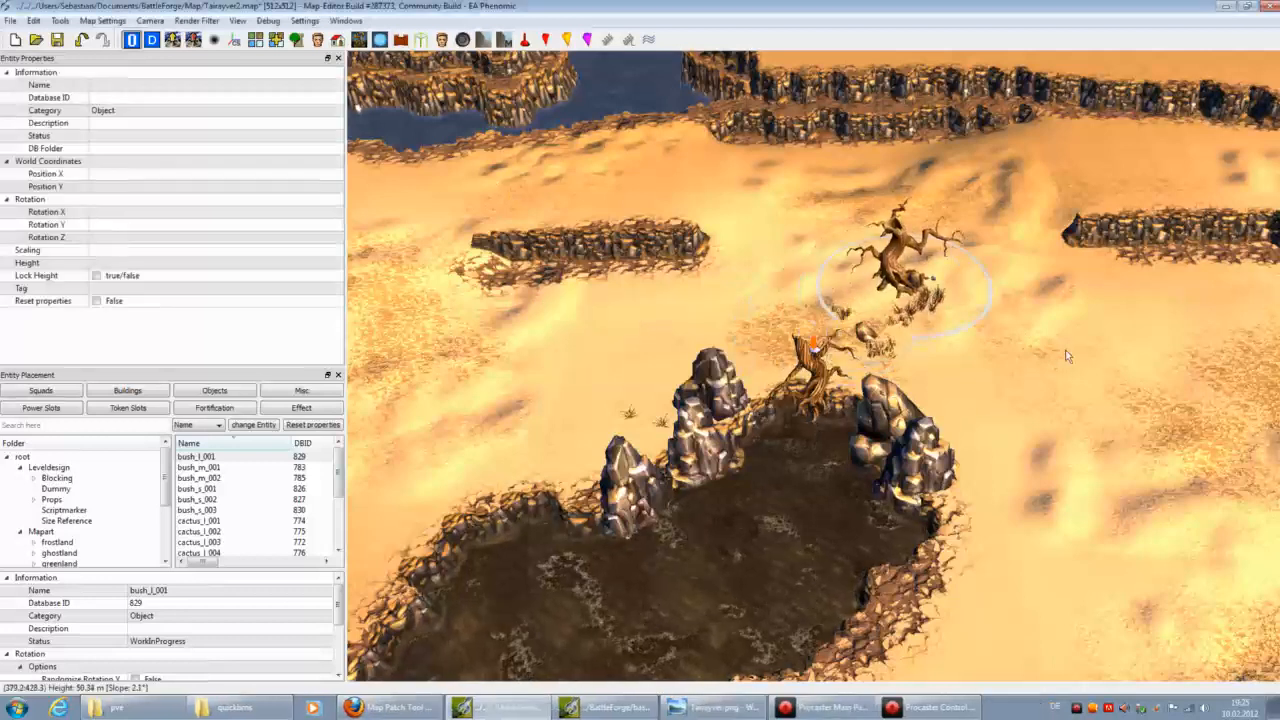
Step: Move the imported dead tree, rock and grass onto the short isolated ridge south of the water
{"action": "left_click_drag", "start_coordinate": [1109, 356], "coordinate": [1127, 577]}
{"action": "left_click_drag", "start_coordinate": [963, 562], "coordinate": [854, 502]}
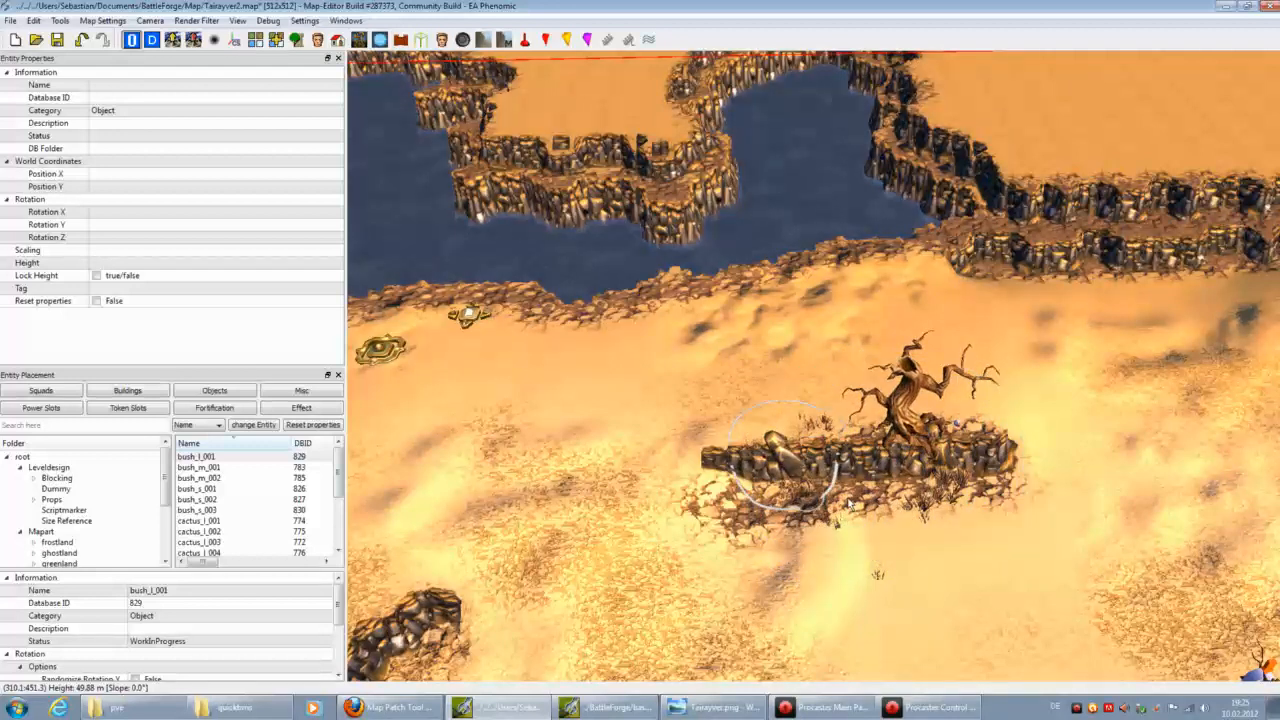
{"action": "left_click", "coordinate": [805, 512]}
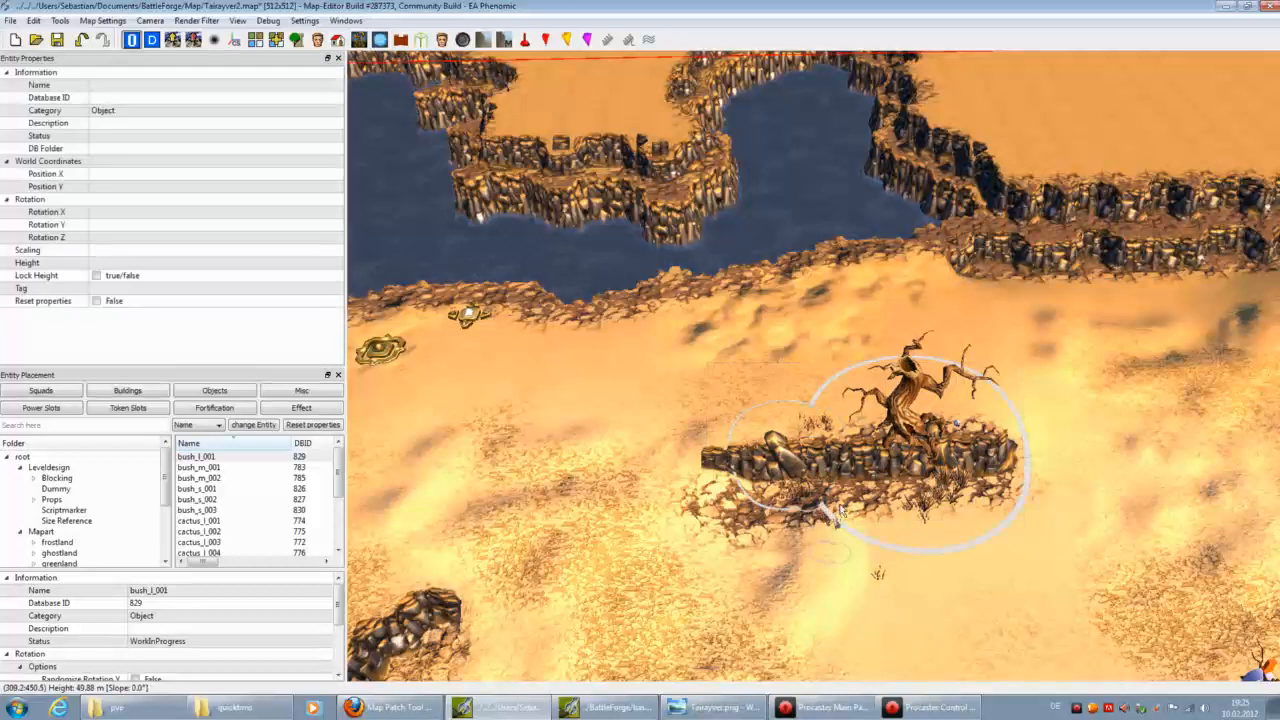
Step: Place copies of the tree group on the neighbouring long ridge and on the end of the curved ridge
{"action": "middle_click_drag", "start_coordinate": [1138, 579], "coordinate": [876, 545]}
{"action": "left_click_drag", "start_coordinate": [876, 545], "coordinate": [772, 486]}
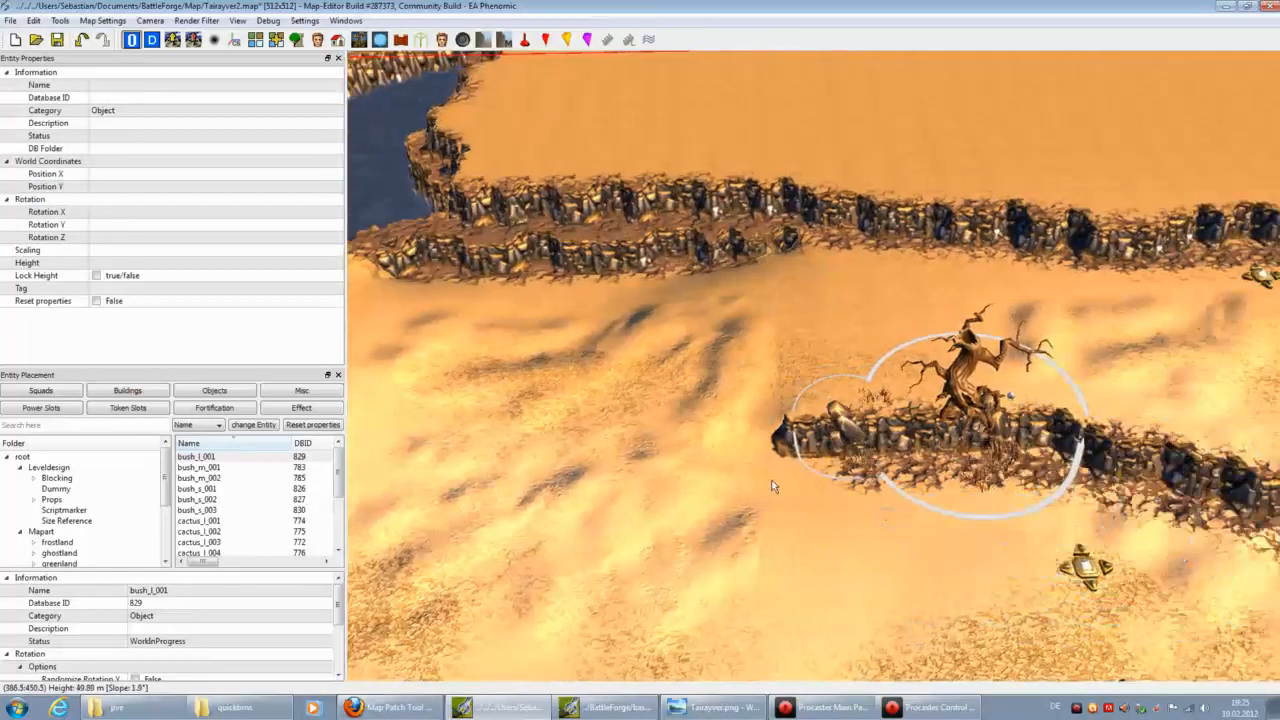
{"action": "middle_click_drag", "start_coordinate": [931, 534], "coordinate": [897, 578]}
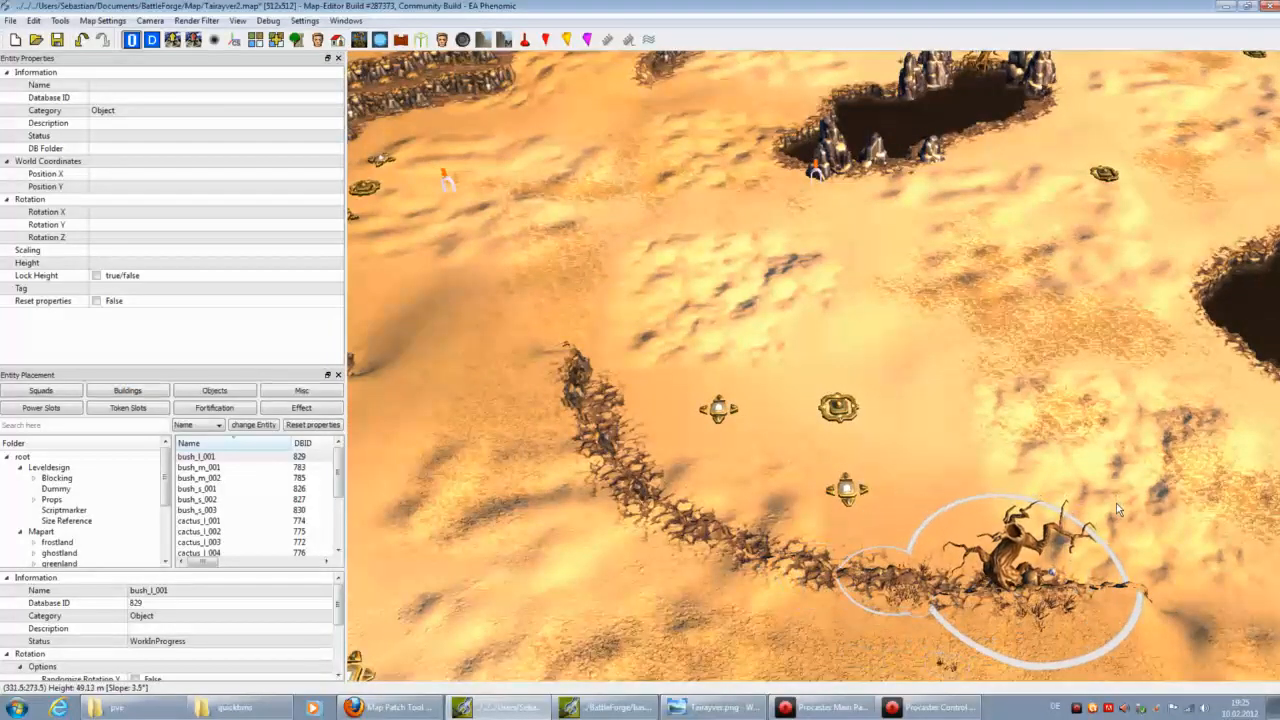
{"action": "left_click", "coordinate": [965, 442]}
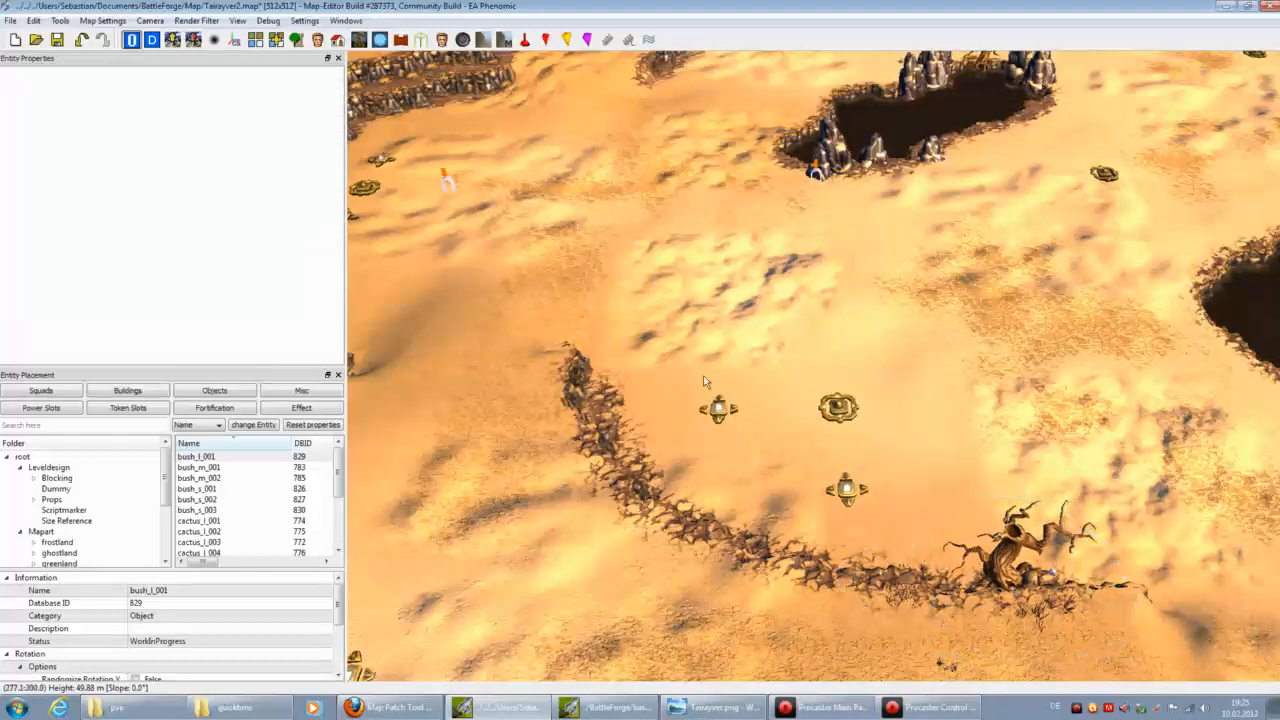
Step: Copy the tree group onto the small diagonal ridge near the water and move its rock and grass beside the ridge's end
{"action": "middle_click_drag", "start_coordinate": [756, 375], "coordinate": [707, 435]}
{"action": "left_click", "coordinate": [943, 400]}
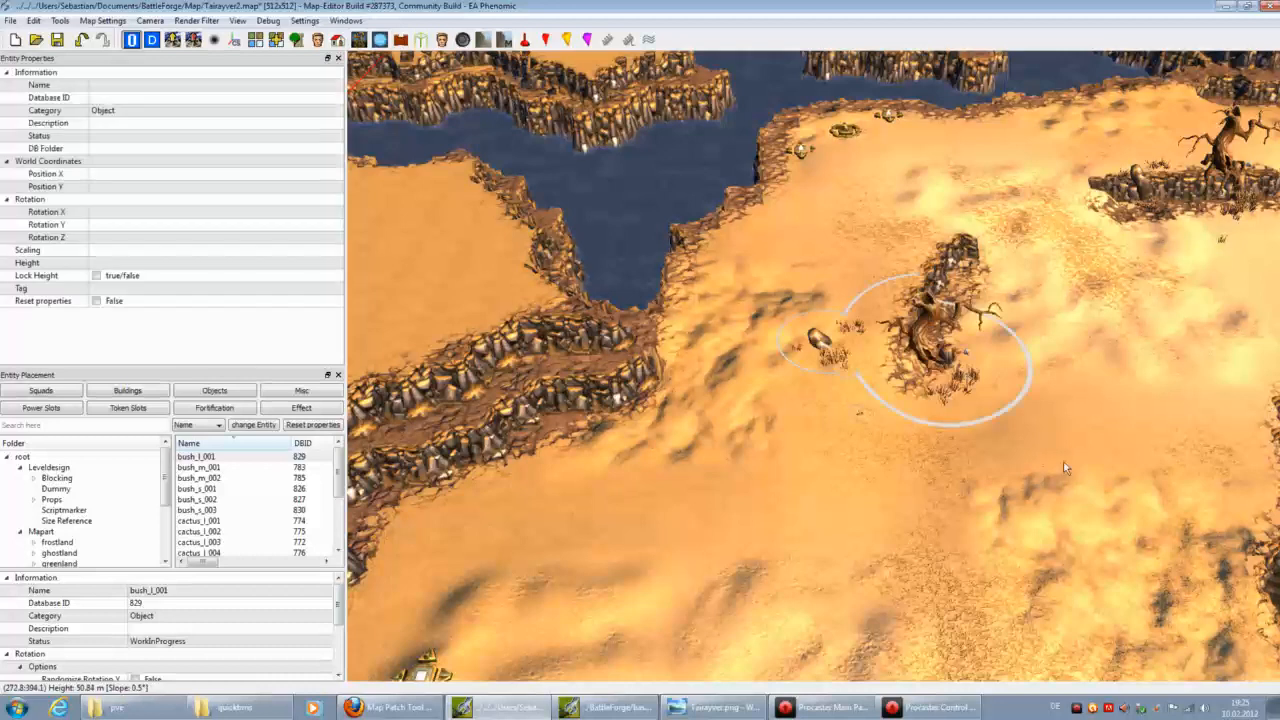
{"action": "middle_click_drag", "start_coordinate": [1061, 444], "coordinate": [840, 408]}
{"action": "mouse_move", "coordinate": [840, 408]}
{"action": "left_mouse_down"}
{"action": "mouse_move", "coordinate": [872, 414]}
{"action": "mouse_move", "coordinate": [621, 401]}
{"action": "mouse_move", "coordinate": [537, 496]}
{"action": "left_mouse_up"}
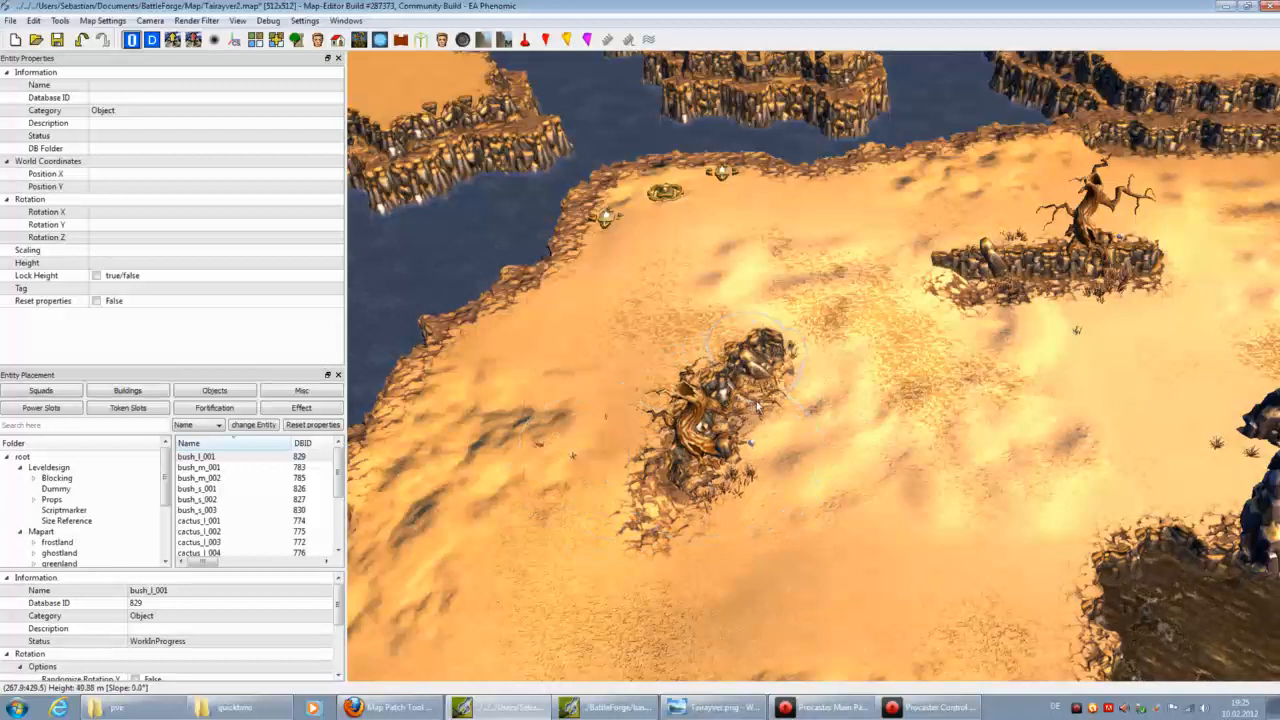
{"action": "left_click_drag", "start_coordinate": [768, 419], "coordinate": [692, 373]}
{"action": "left_click", "coordinate": [518, 478]}
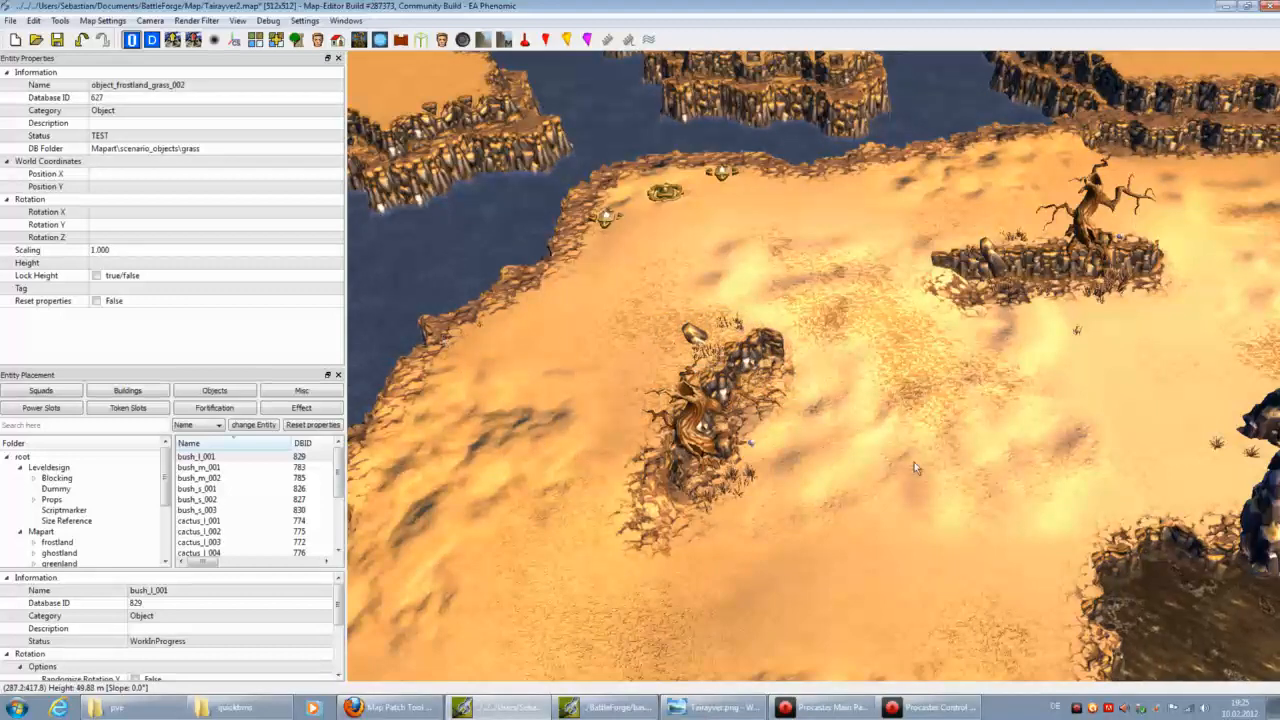
Step: Copy the tree group to the shoreline and move the dead tree along the water's rim, past the group of slots
{"action": "key", "text": "Up"}
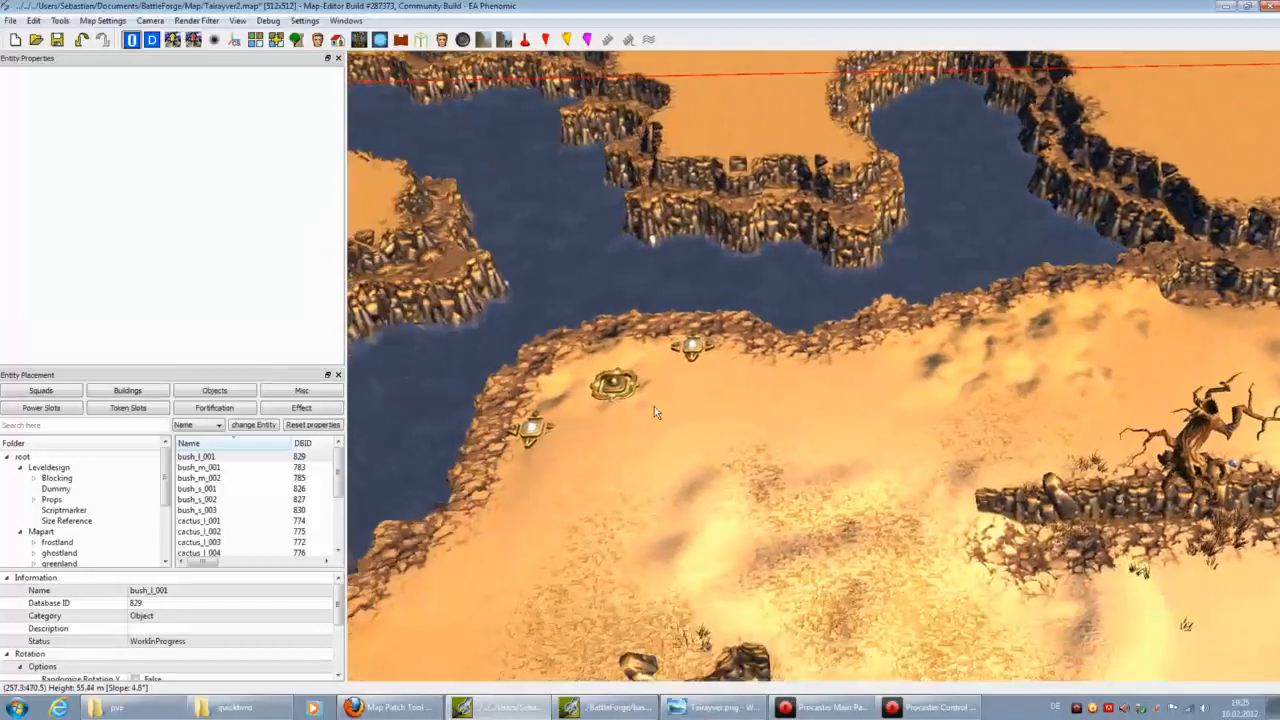
{"action": "left_click", "coordinate": [537, 357]}
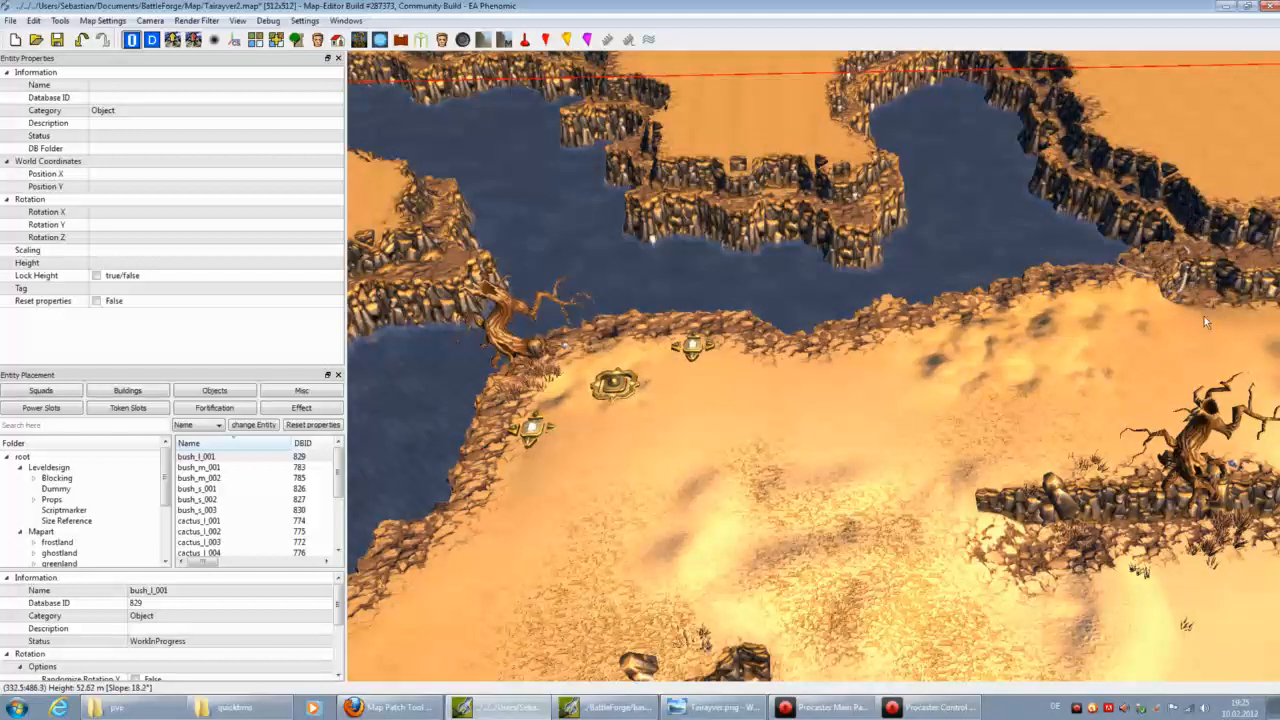
{"action": "scroll", "coordinate": [934, 431], "scroll_direction": "down", "scroll_amount": 2}
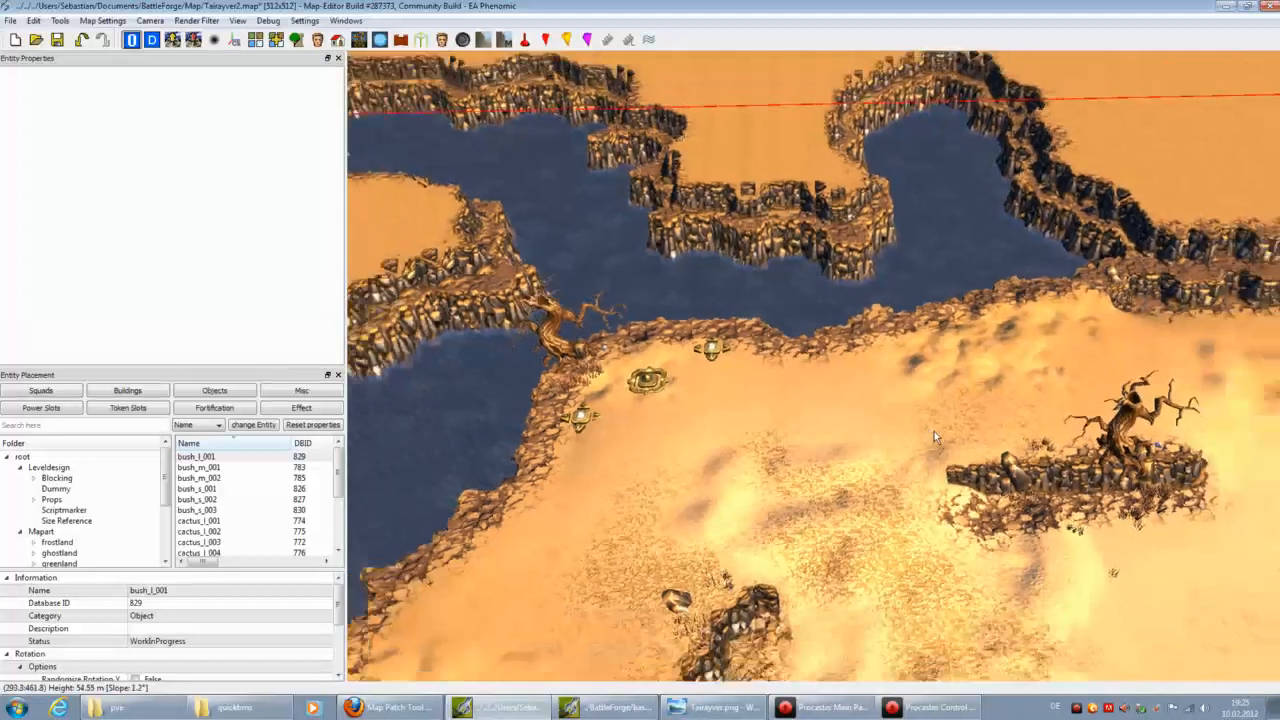
{"action": "scroll", "coordinate": [934, 431], "scroll_direction": "down", "scroll_amount": 2}
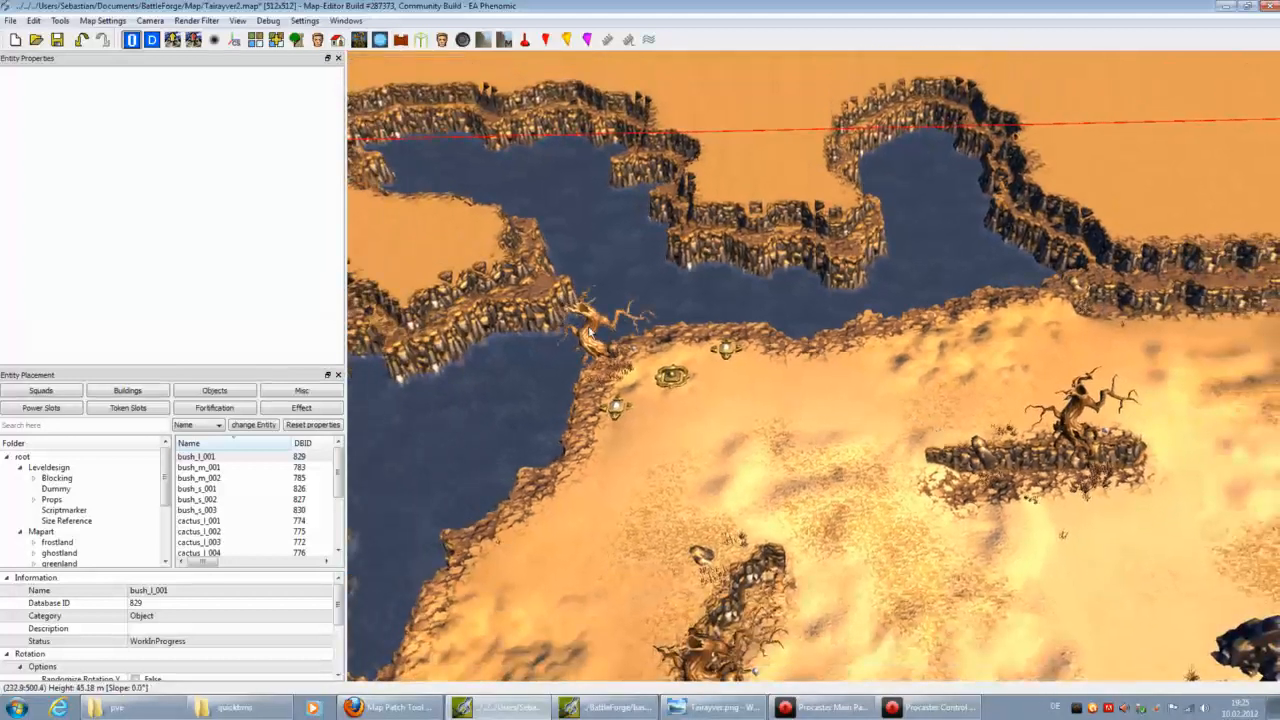
{"action": "left_click_drag", "start_coordinate": [590, 333], "coordinate": [830, 333]}
{"action": "scroll", "coordinate": [830, 333], "scroll_direction": "down", "scroll_amount": 1}
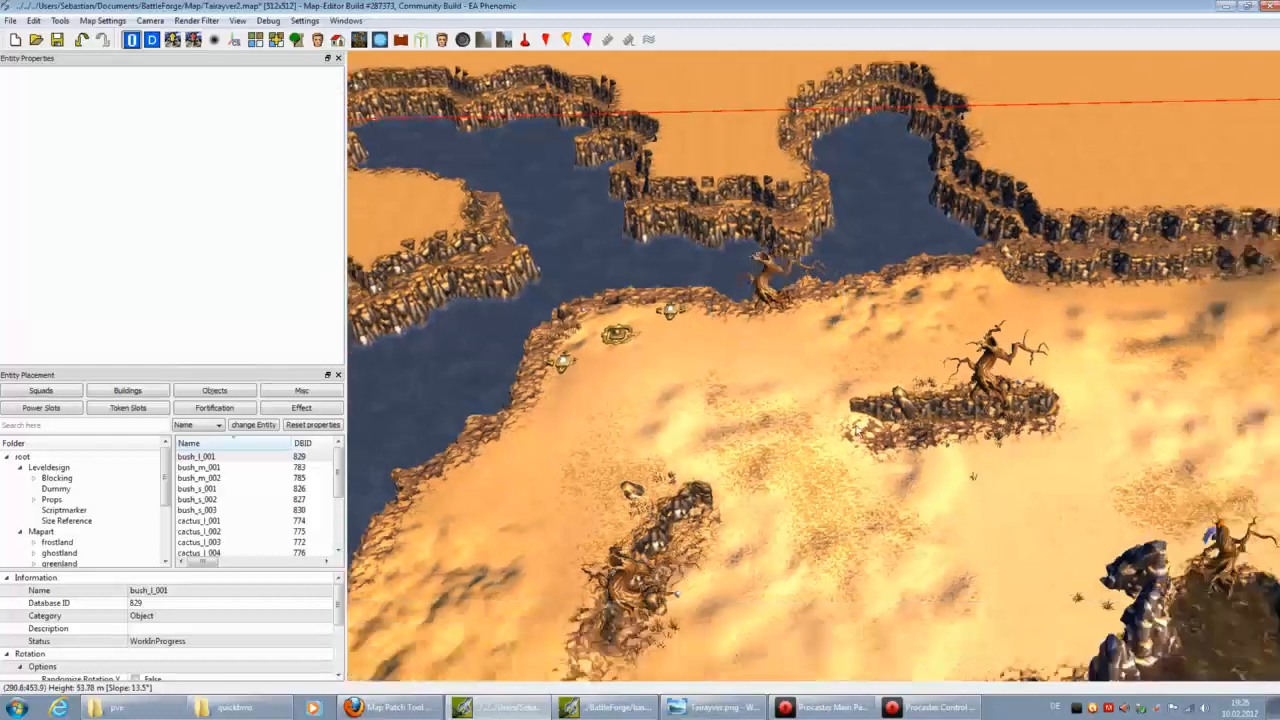
Step: Paste another copy of the tree group and align it with the narrow ridge beyond the dark pits
{"action": "key", "text": "s"}
{"action": "key", "text": "d"}
{"action": "scroll", "coordinate": [854, 446], "scroll_direction": "down", "scroll_amount": 2}
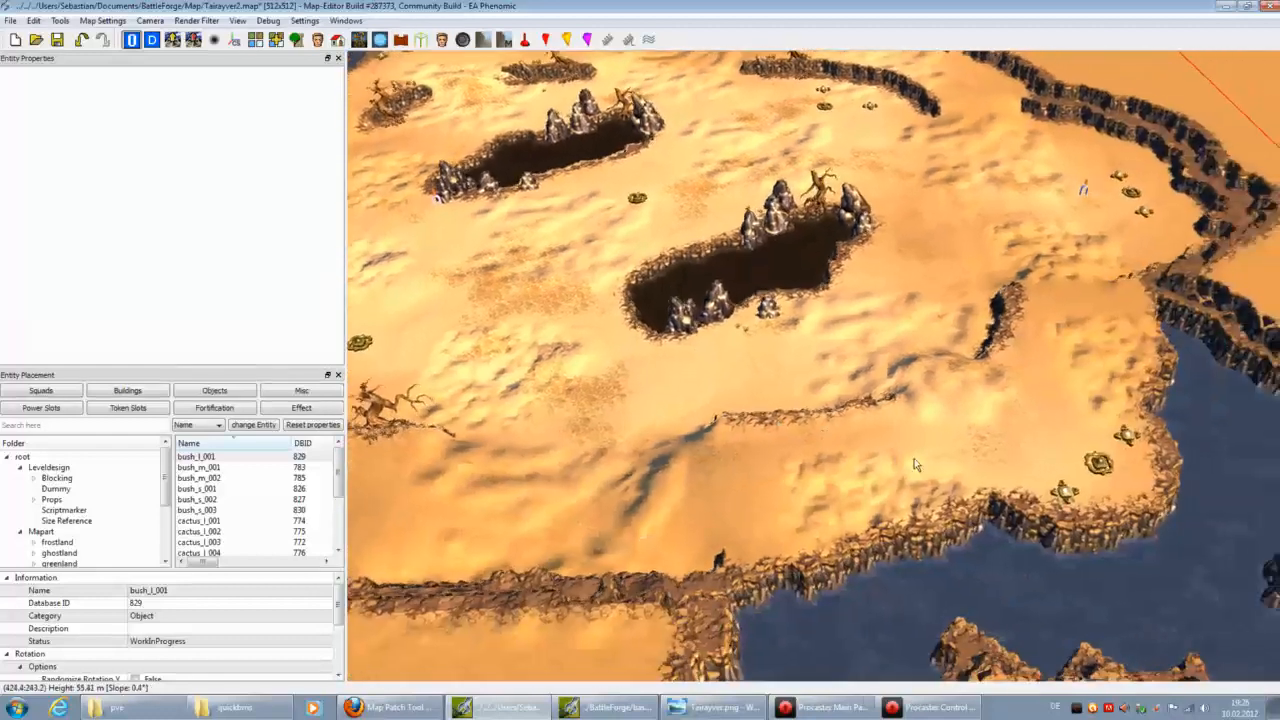
{"action": "key", "text": "ctrl+v"}
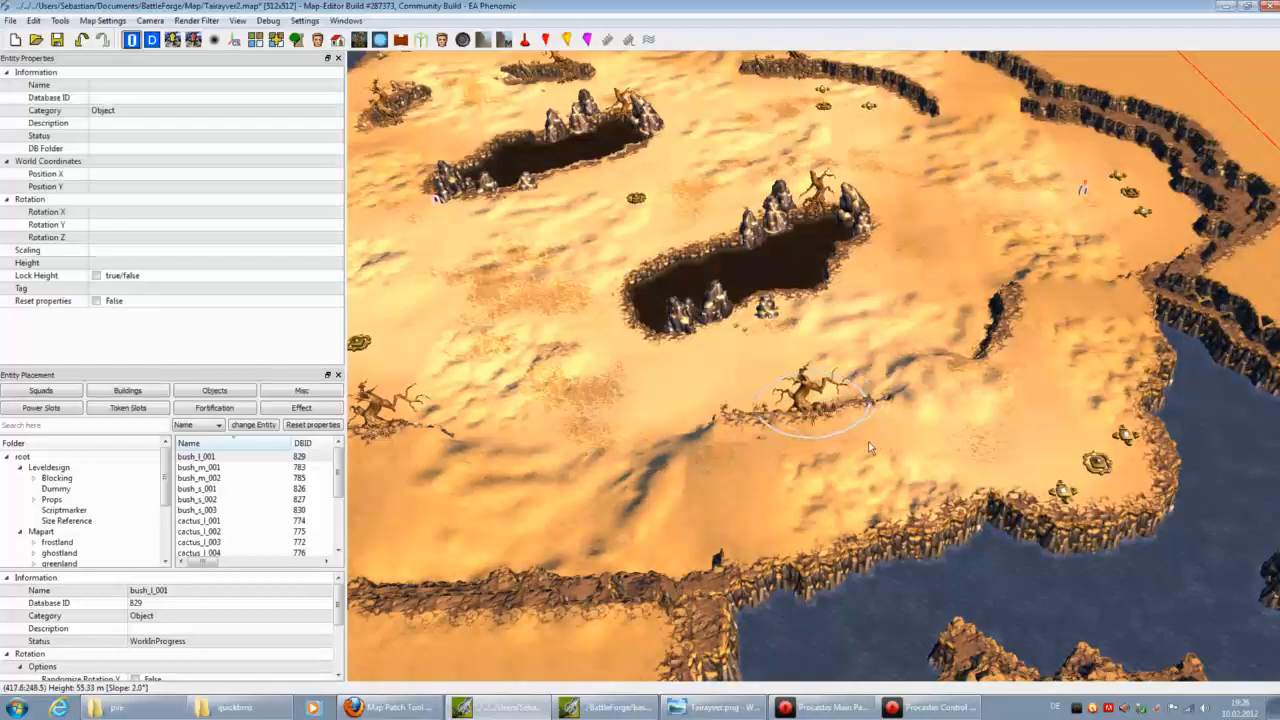
{"action": "mouse_move", "coordinate": [869, 445]}
{"action": "middle_mouse_down"}
{"action": "mouse_move", "coordinate": [890, 470]}
{"action": "mouse_move", "coordinate": [888, 459]}
{"action": "middle_mouse_up"}
{"action": "scroll", "coordinate": [890, 470], "scroll_direction": "up", "scroll_amount": 3}
{"action": "left_click_drag", "start_coordinate": [888, 458], "coordinate": [855, 457]}
Step: Move the skull and the stray grass clump closer to the narrow ridge
{"action": "left_click_drag", "start_coordinate": [855, 328], "coordinate": [856, 337]}
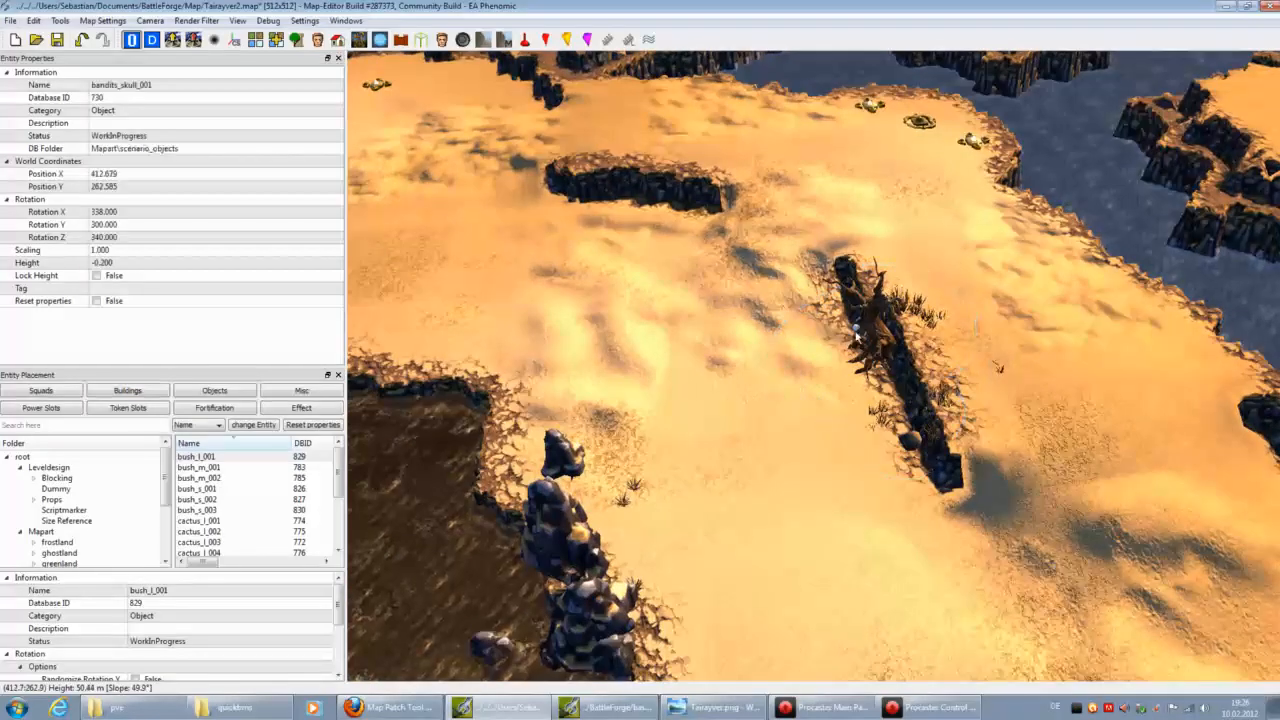
{"action": "mouse_move", "coordinate": [1033, 405]}
{"action": "left_mouse_down"}
{"action": "mouse_move", "coordinate": [1010, 332]}
{"action": "mouse_move", "coordinate": [890, 300]}
{"action": "mouse_move", "coordinate": [900, 305]}
{"action": "left_mouse_up"}
{"action": "left_click", "coordinate": [1001, 374]}
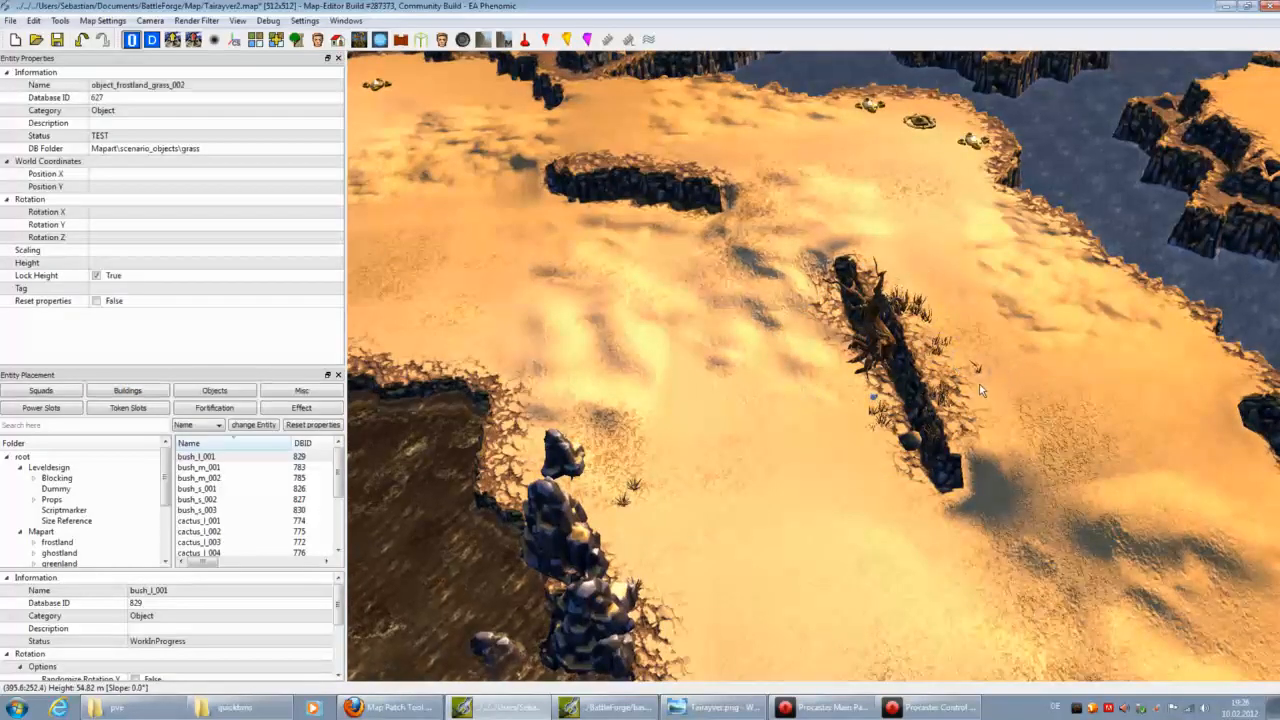
{"action": "left_click", "coordinate": [966, 362]}
Step: Paste a copy of the tree group on the next short ridge and fit its tree, rock and grass along the edge
{"action": "key", "text": "Up"}
{"action": "key", "text": "Left"}
{"action": "key", "text": "ctrl+v"}
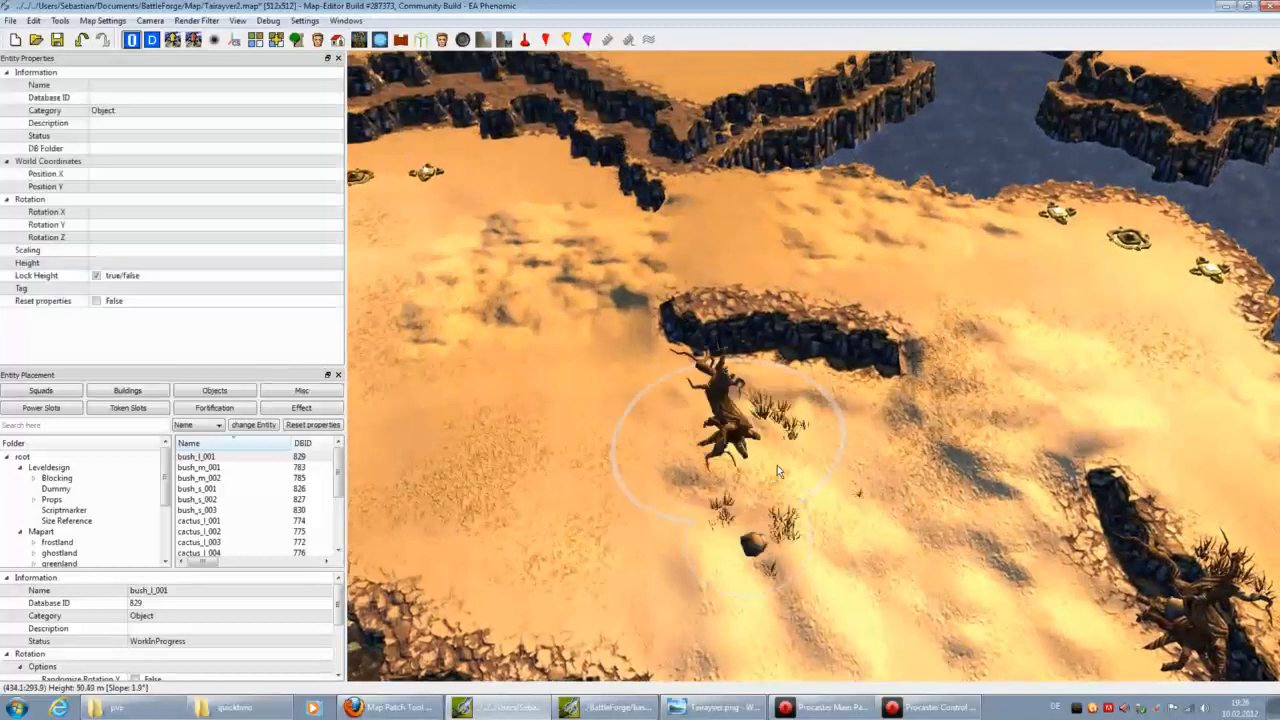
{"action": "left_click_drag", "start_coordinate": [832, 474], "coordinate": [880, 345]}
{"action": "left_click", "coordinate": [901, 396]}
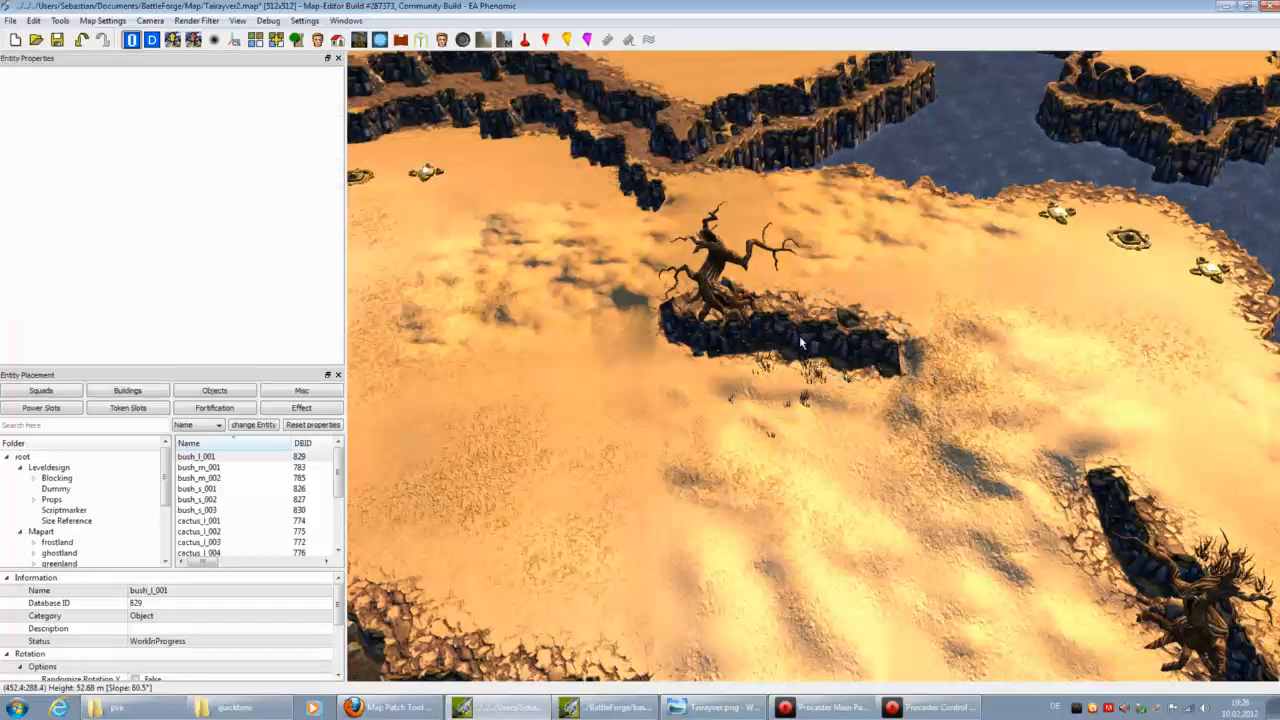
{"action": "left_click", "coordinate": [789, 318]}
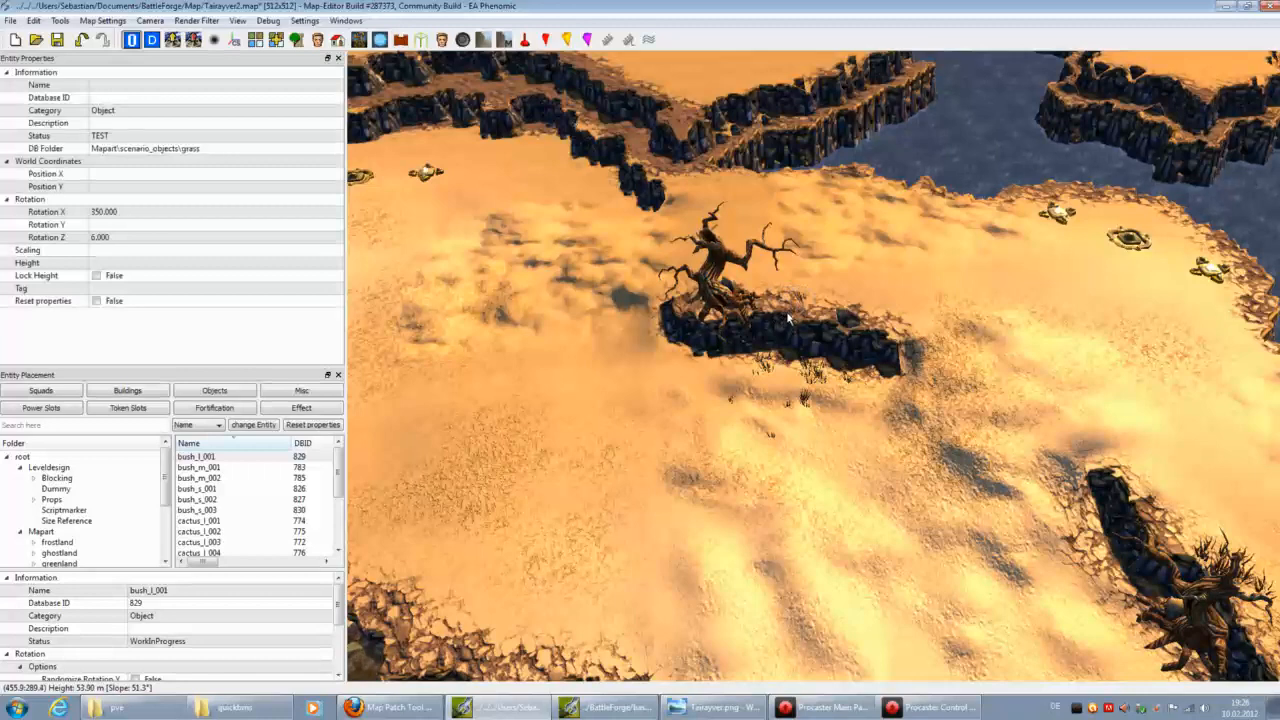
{"action": "left_click", "coordinate": [900, 434]}
{"action": "left_click", "coordinate": [807, 405]}
{"action": "left_click", "coordinate": [854, 469]}
Step: Paste a copy of the tree group on the double cliff behind the slots and fit its rock and grass along the cliff foot
{"action": "key", "text": "Left"}
{"action": "key", "text": "Up"}
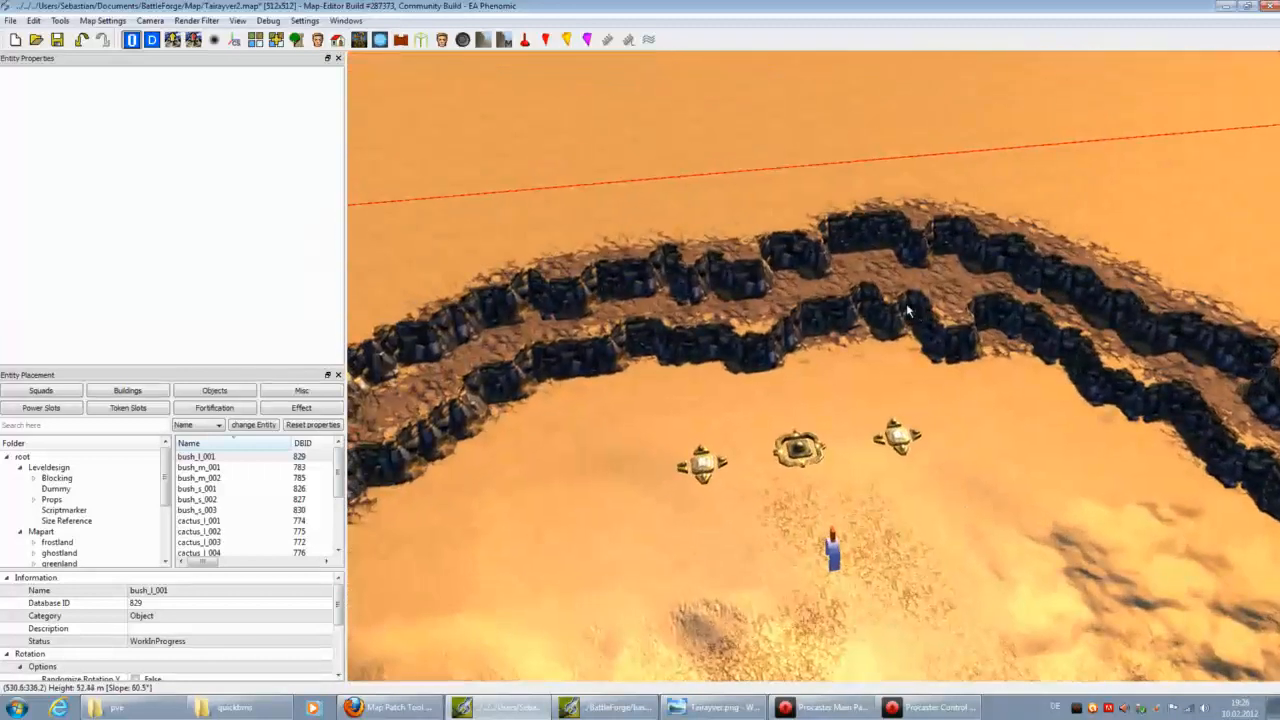
{"action": "key", "text": "ctrl+v"}
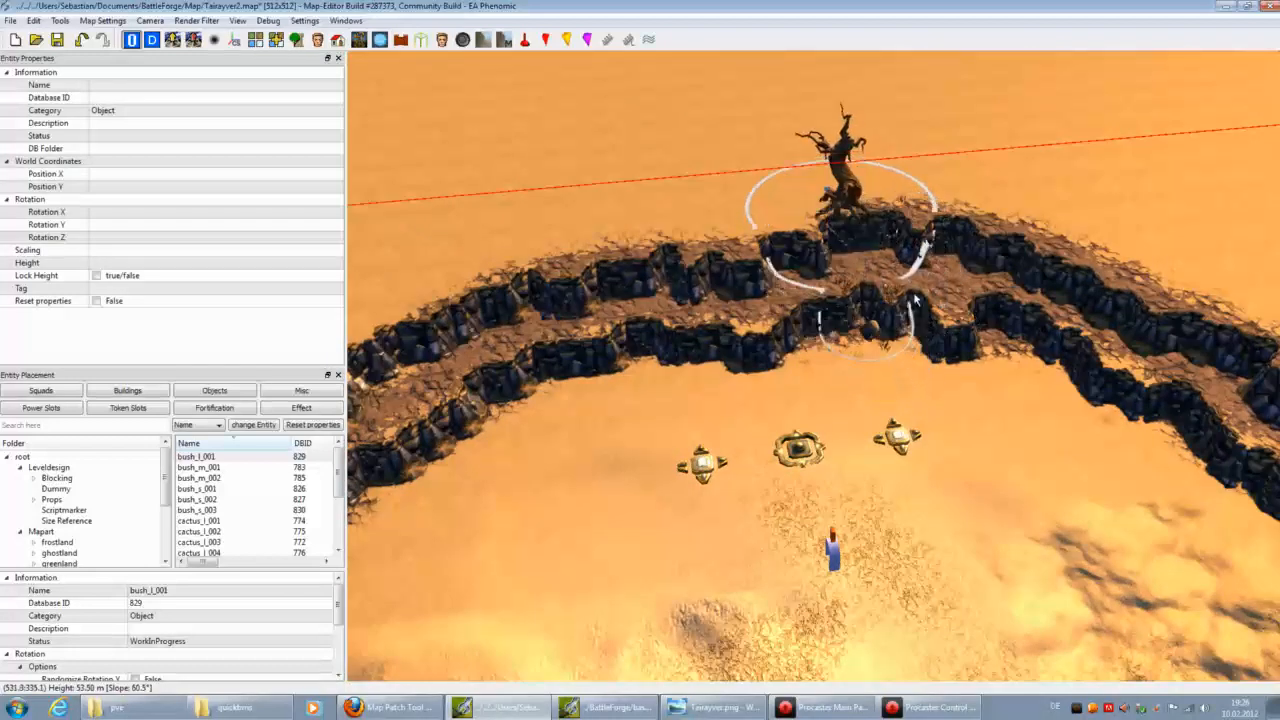
{"action": "left_click", "coordinate": [930, 355]}
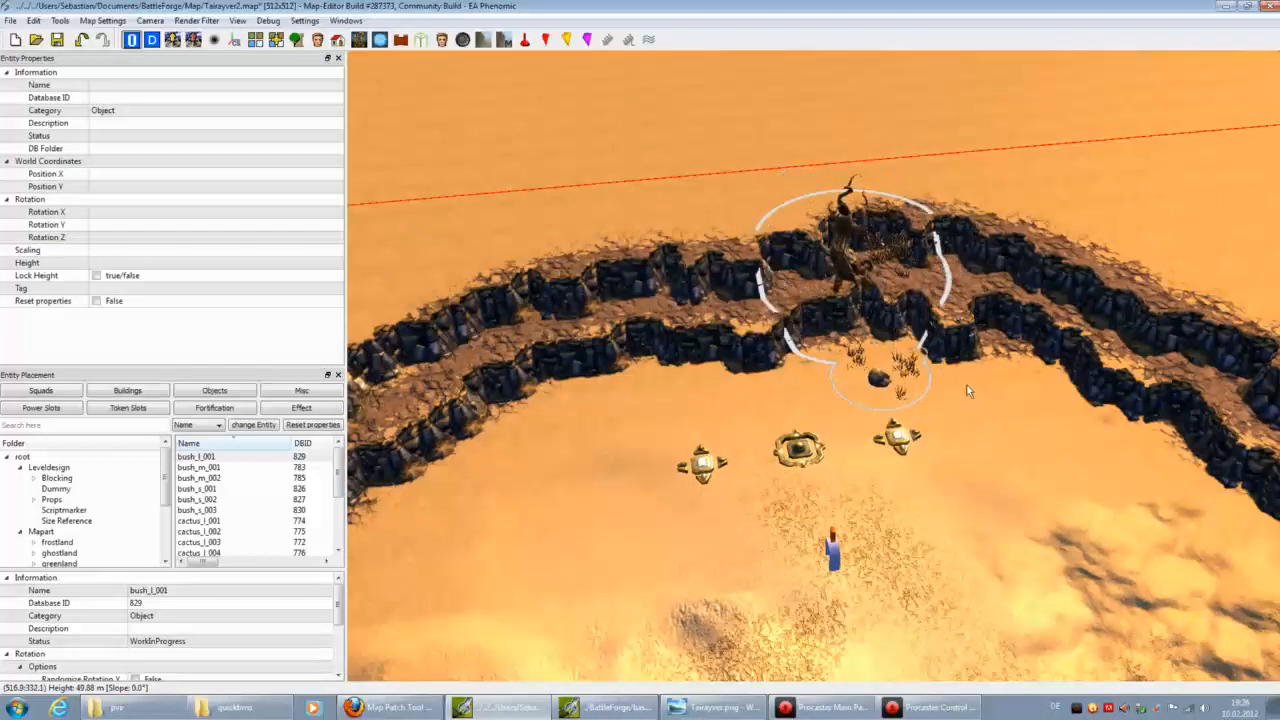
{"action": "left_click", "coordinate": [879, 383]}
{"action": "left_click_drag", "start_coordinate": [924, 372], "coordinate": [938, 376]}
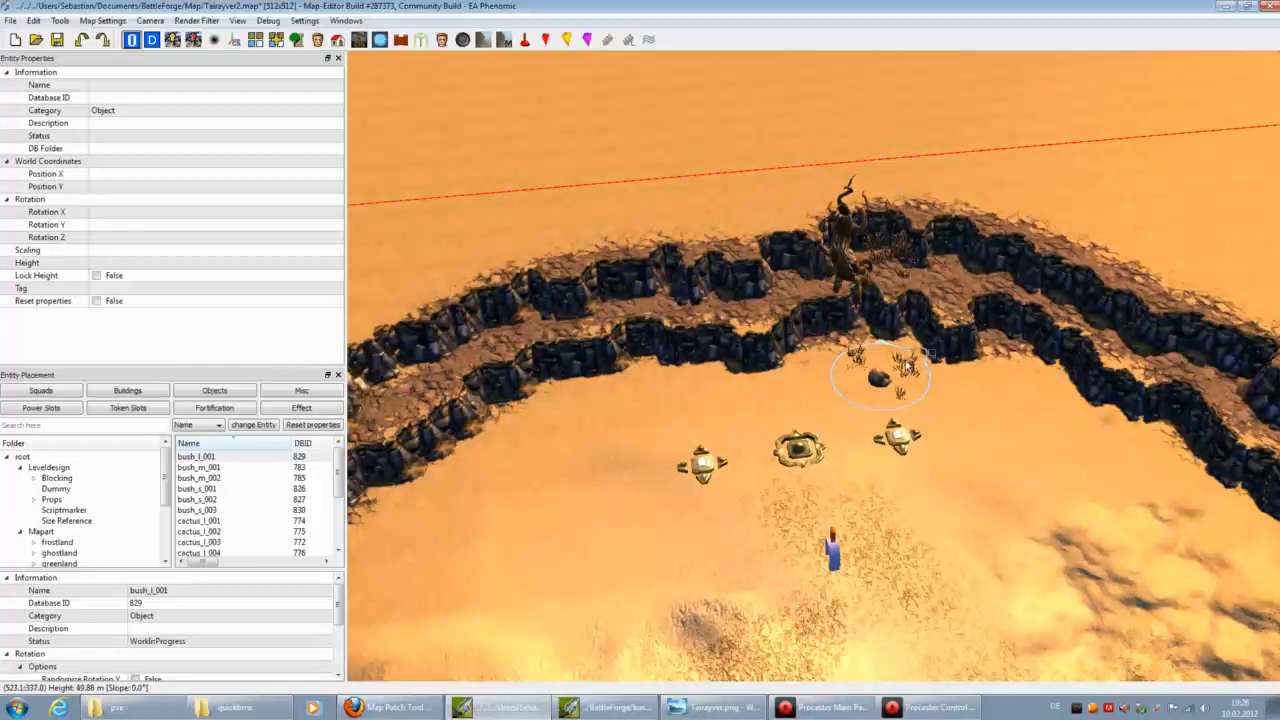
{"action": "key", "text": "ctrl+z"}
{"action": "left_click", "coordinate": [908, 398]}
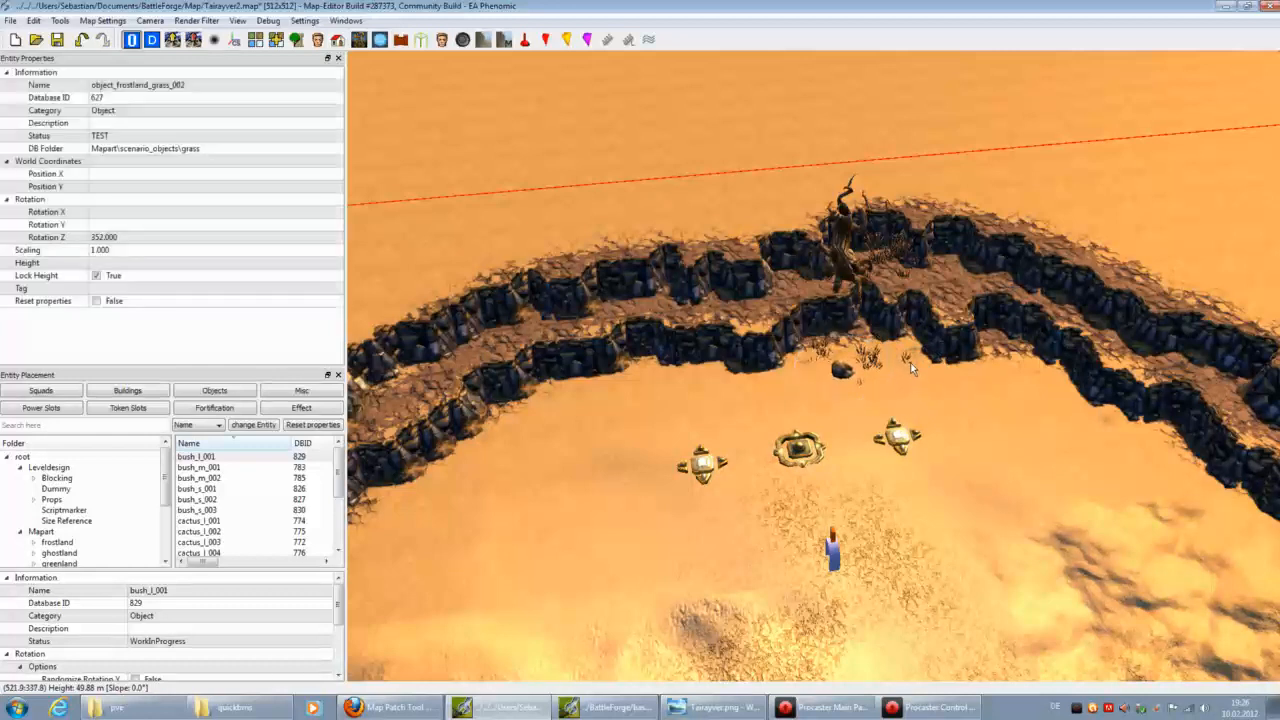
Step: Paste another tree group further along the double cliff and move its rock and grass clumps against the cliff base
{"action": "key", "text": "ctrl+v"}
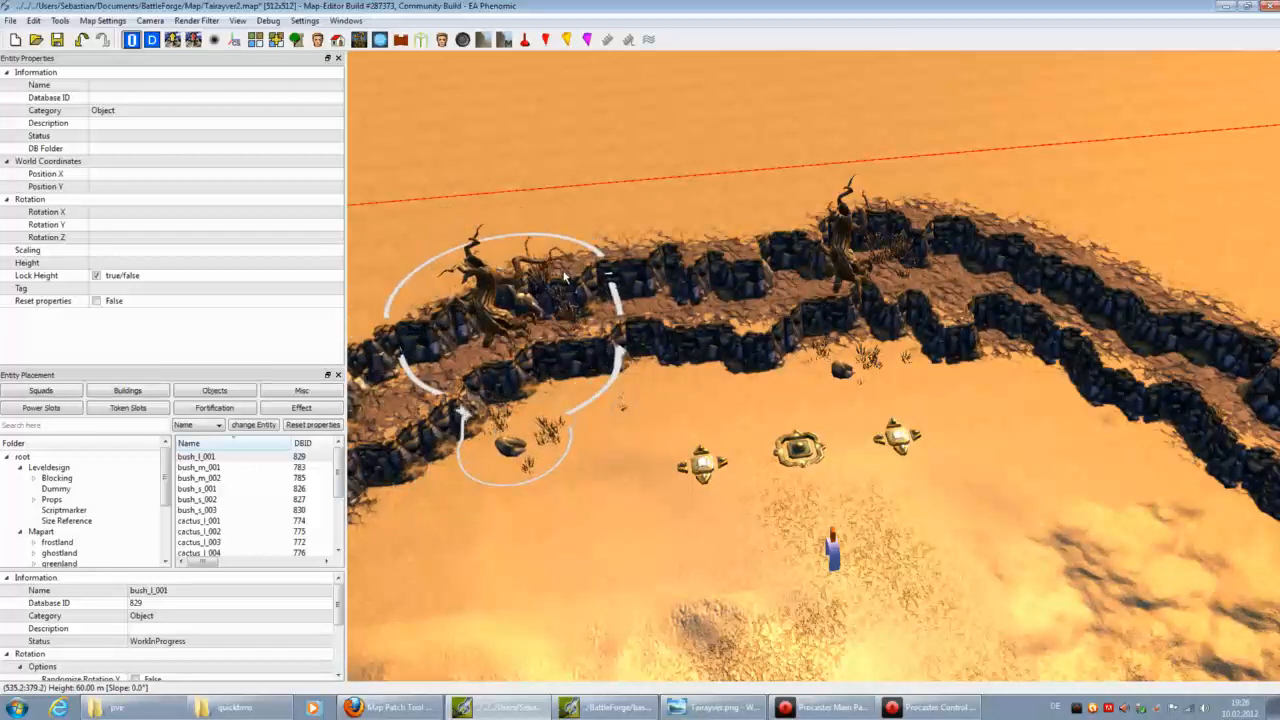
{"action": "left_click", "coordinate": [533, 450]}
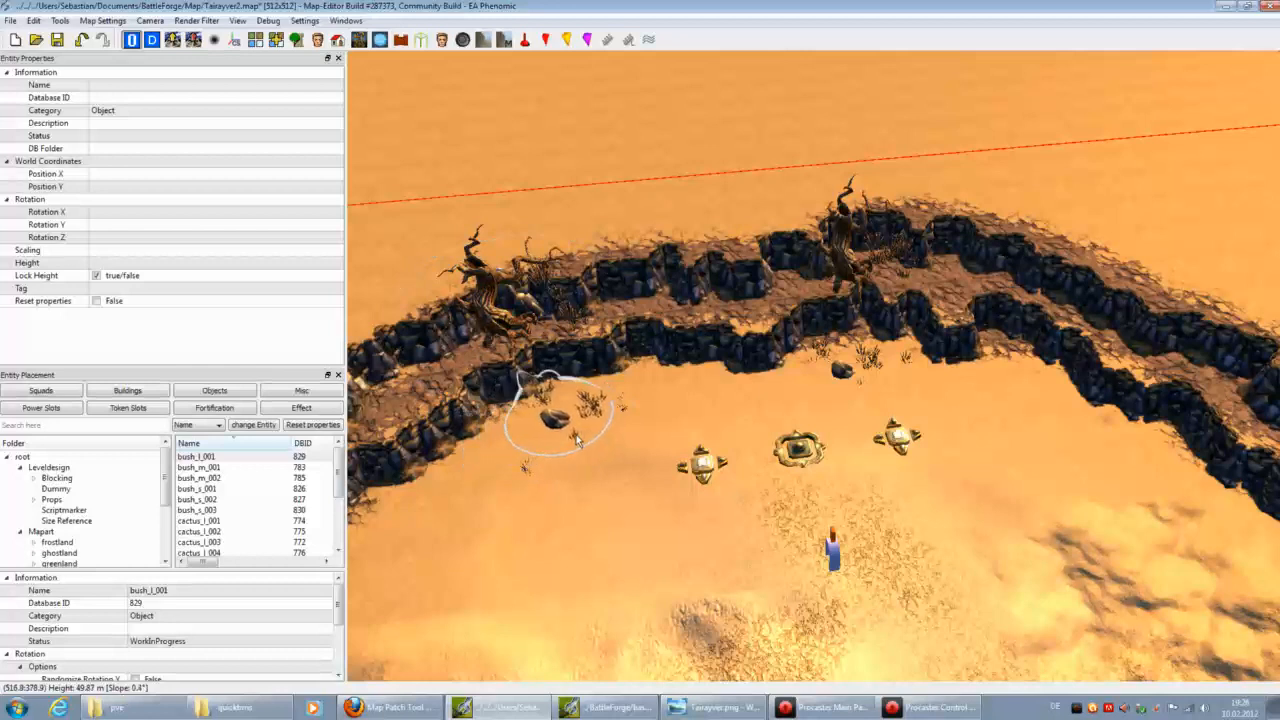
{"action": "left_click_drag", "start_coordinate": [590, 442], "coordinate": [493, 410]}
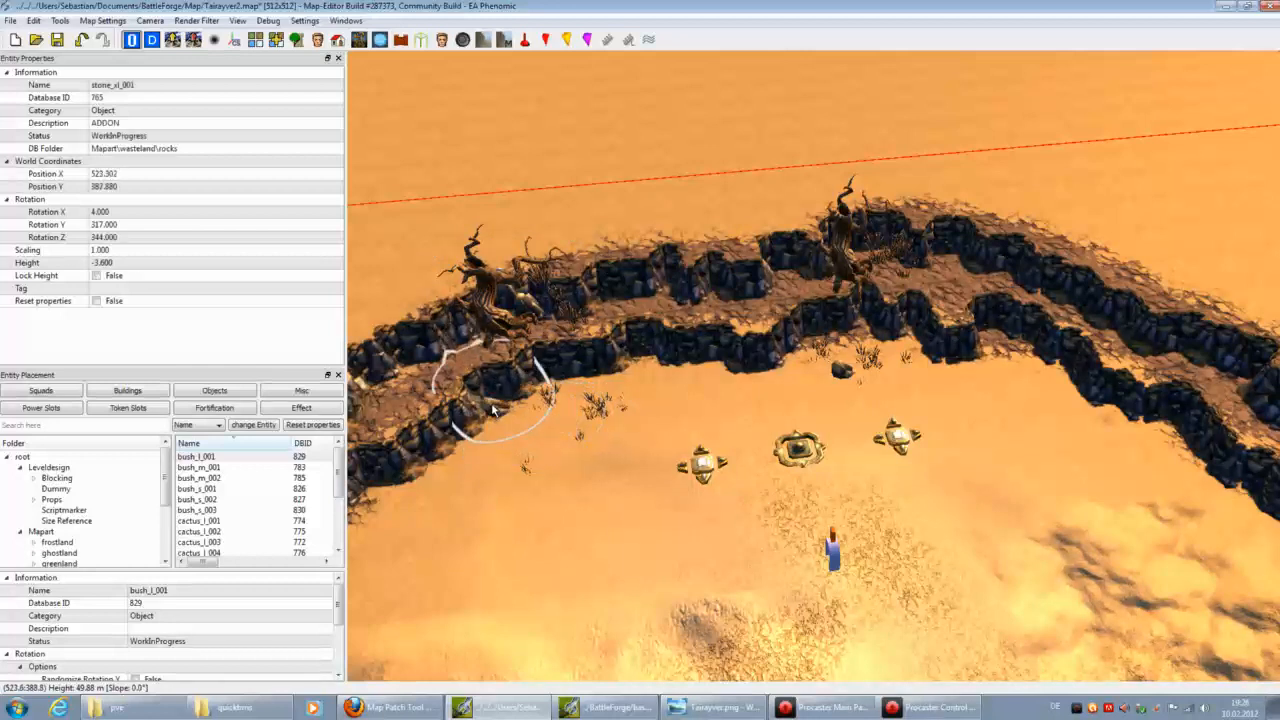
{"action": "left_click", "coordinate": [551, 470]}
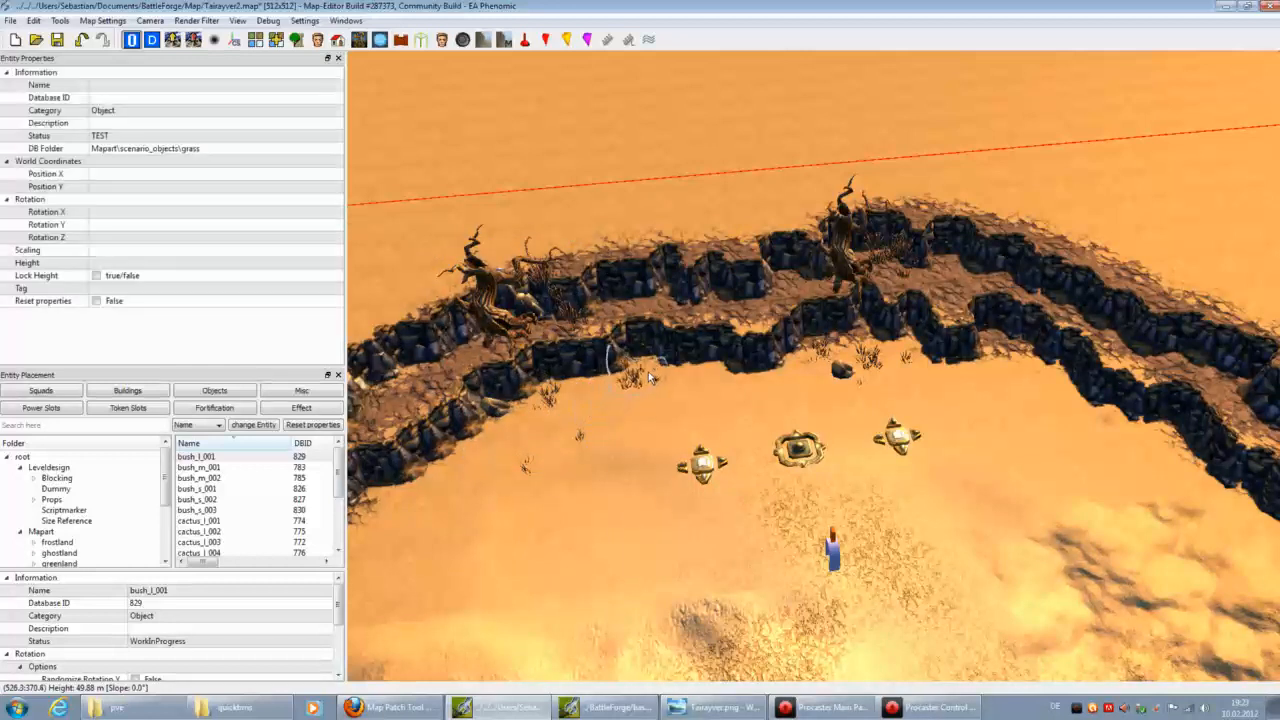
{"action": "left_click", "coordinate": [652, 374]}
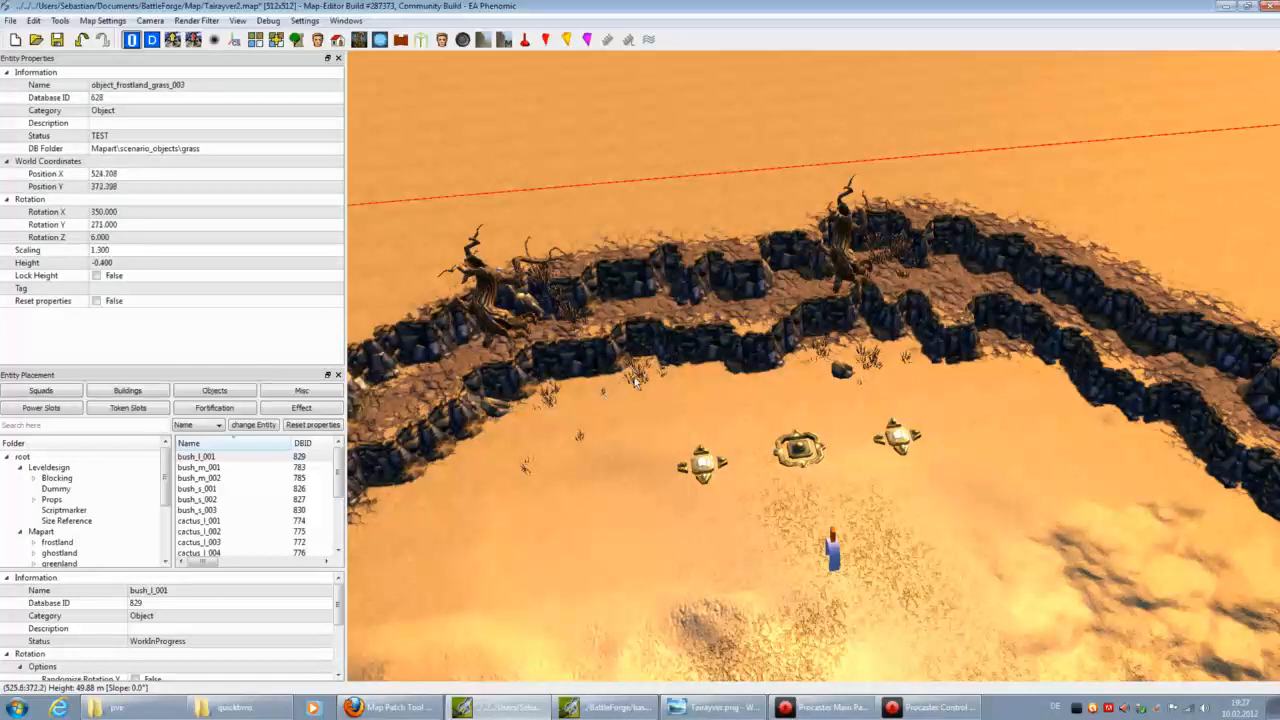
{"action": "left_click", "coordinate": [647, 459]}
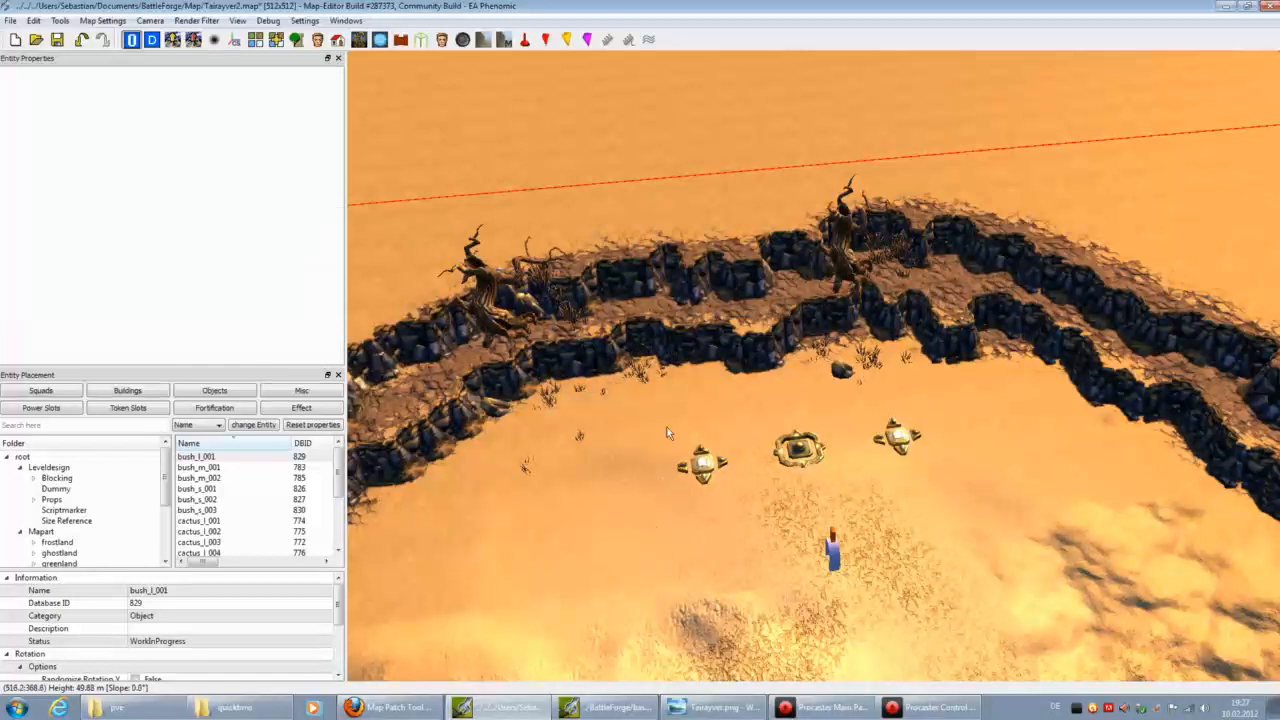
{"action": "left_click", "coordinate": [637, 376]}
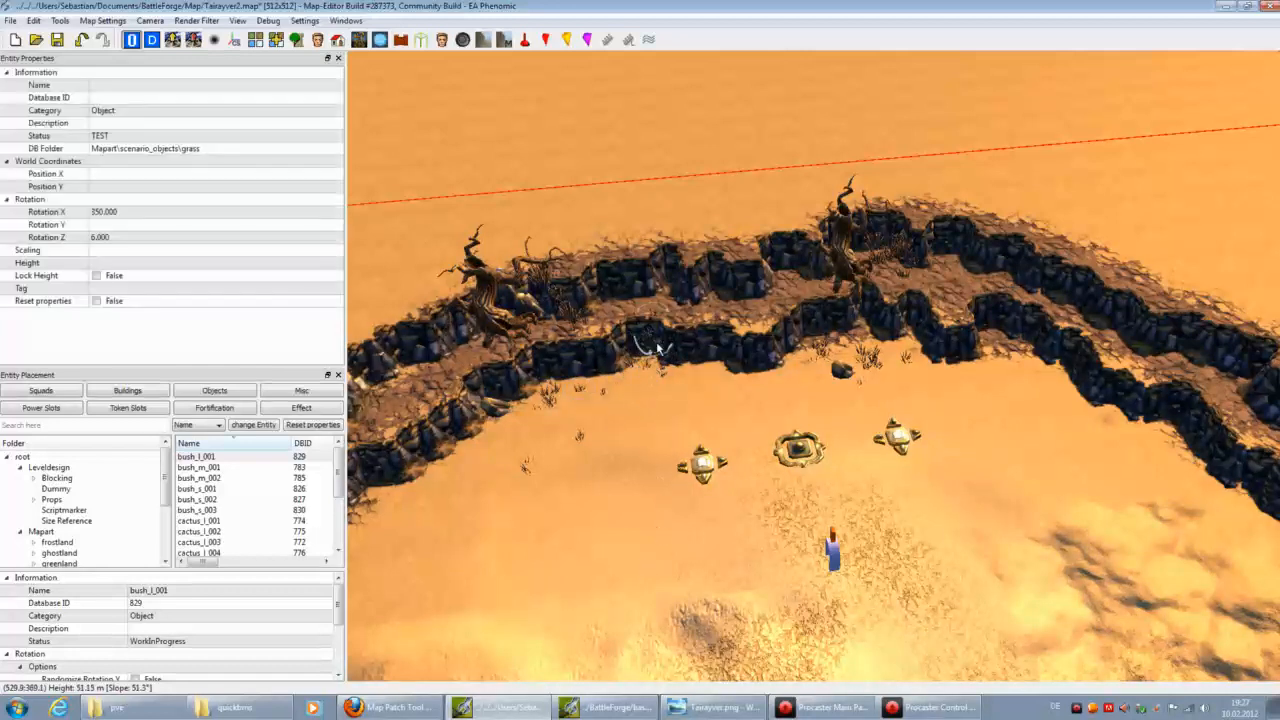
{"action": "left_click", "coordinate": [658, 486]}
Step: Paste a copy of the tree group on the cliff corner beside the row of three slots
{"action": "key", "text": "Down"}
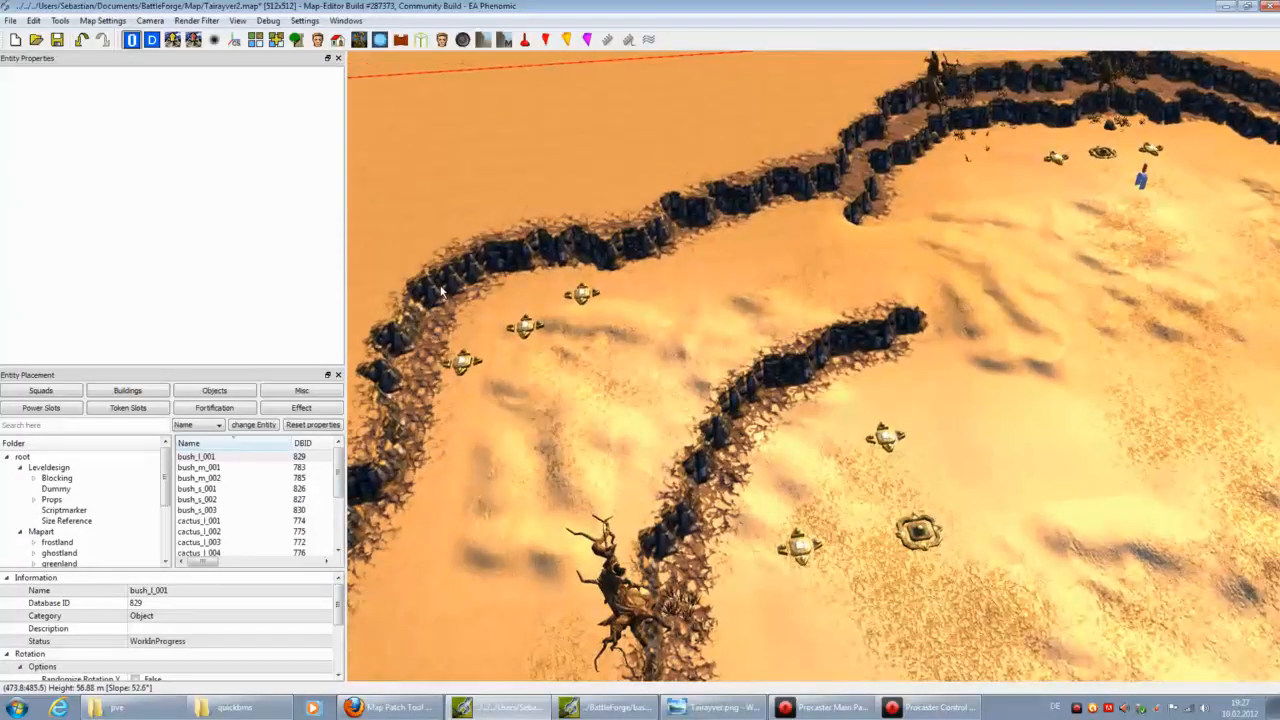
{"action": "left_click", "coordinate": [441, 291]}
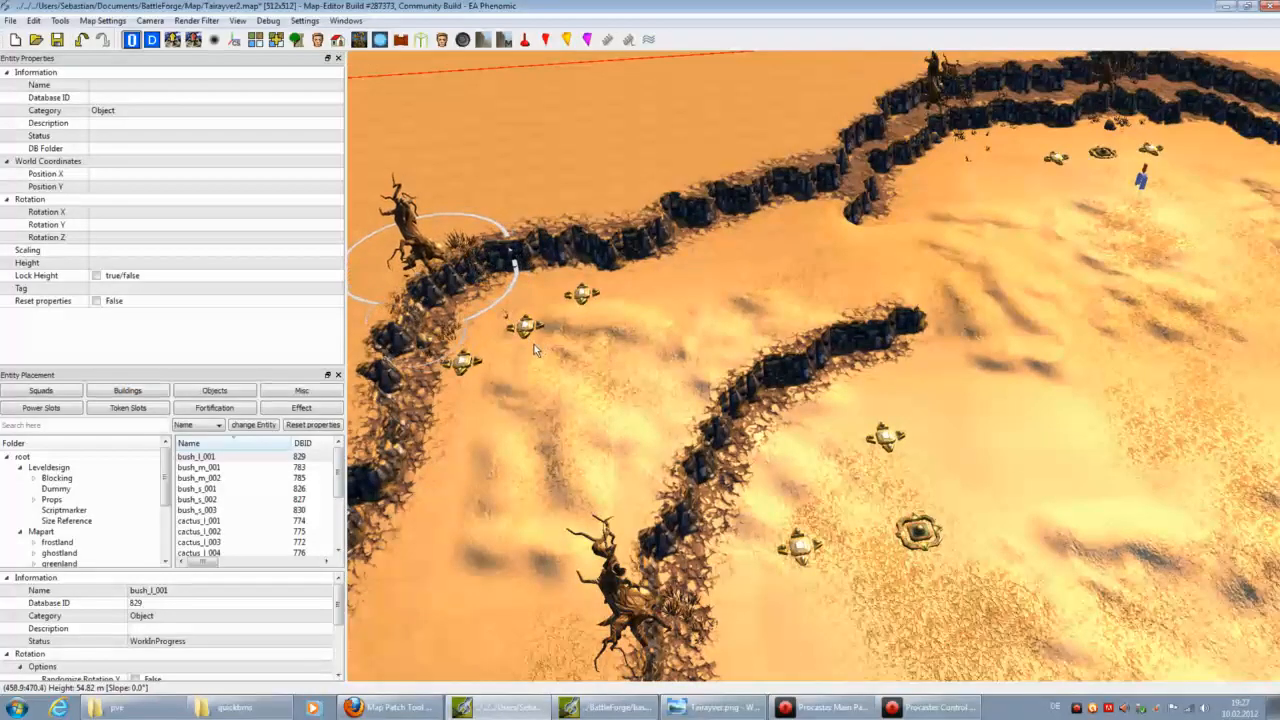
{"action": "left_click", "coordinate": [413, 257]}
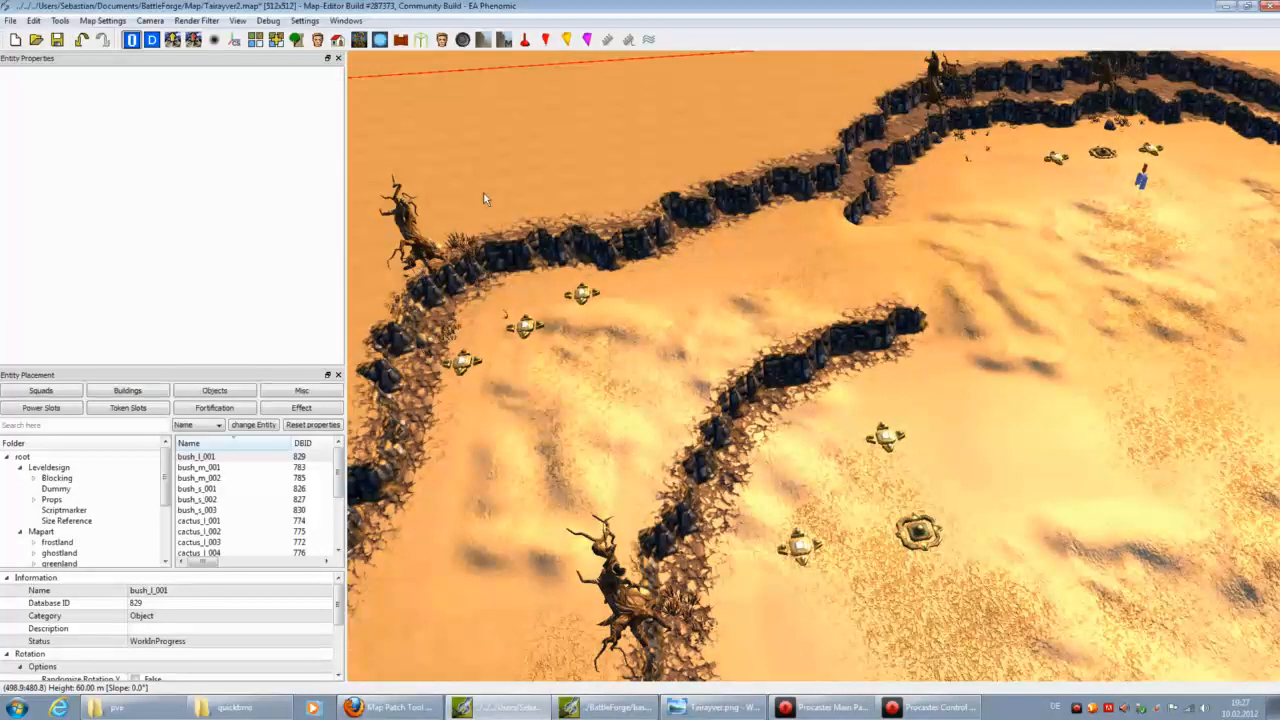
{"action": "left_click", "coordinate": [430, 250]}
Step: Paste another tree group onto the border cliff between the corner tree and the start of the double cliff
{"action": "left_click", "coordinate": [578, 290]}
{"action": "left_click", "coordinate": [620, 232]}
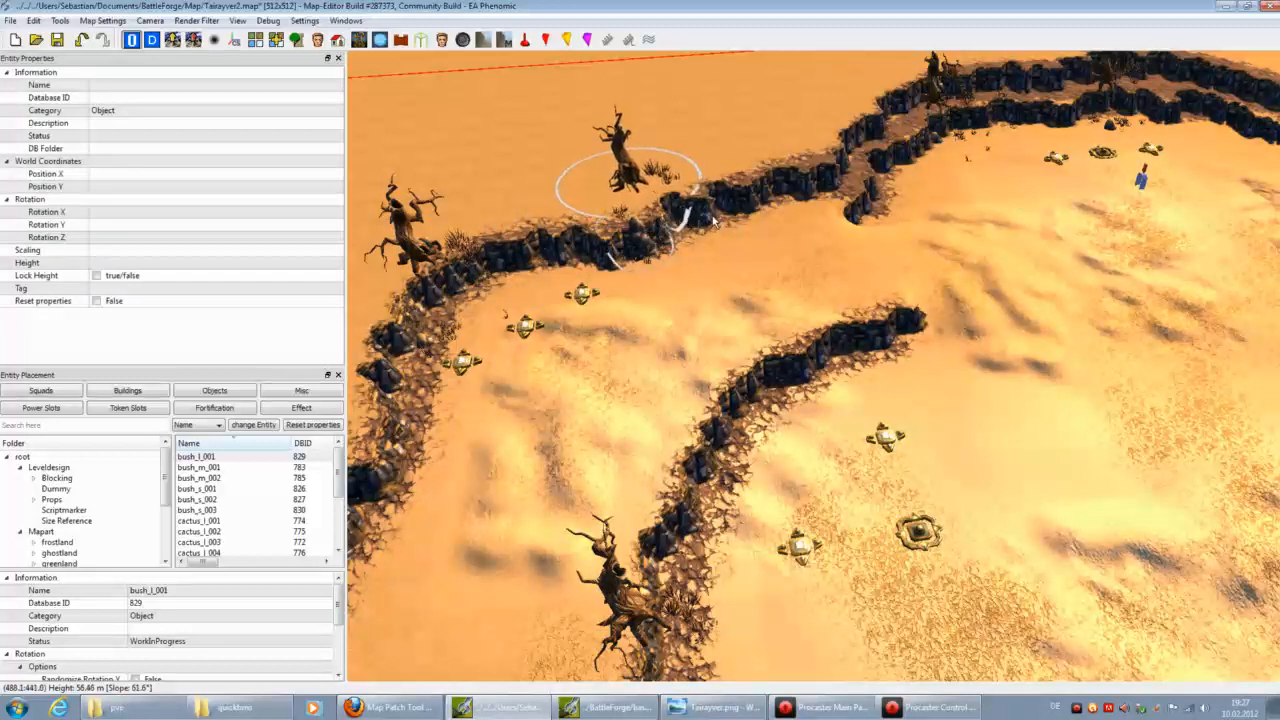
{"action": "left_click", "coordinate": [797, 187]}
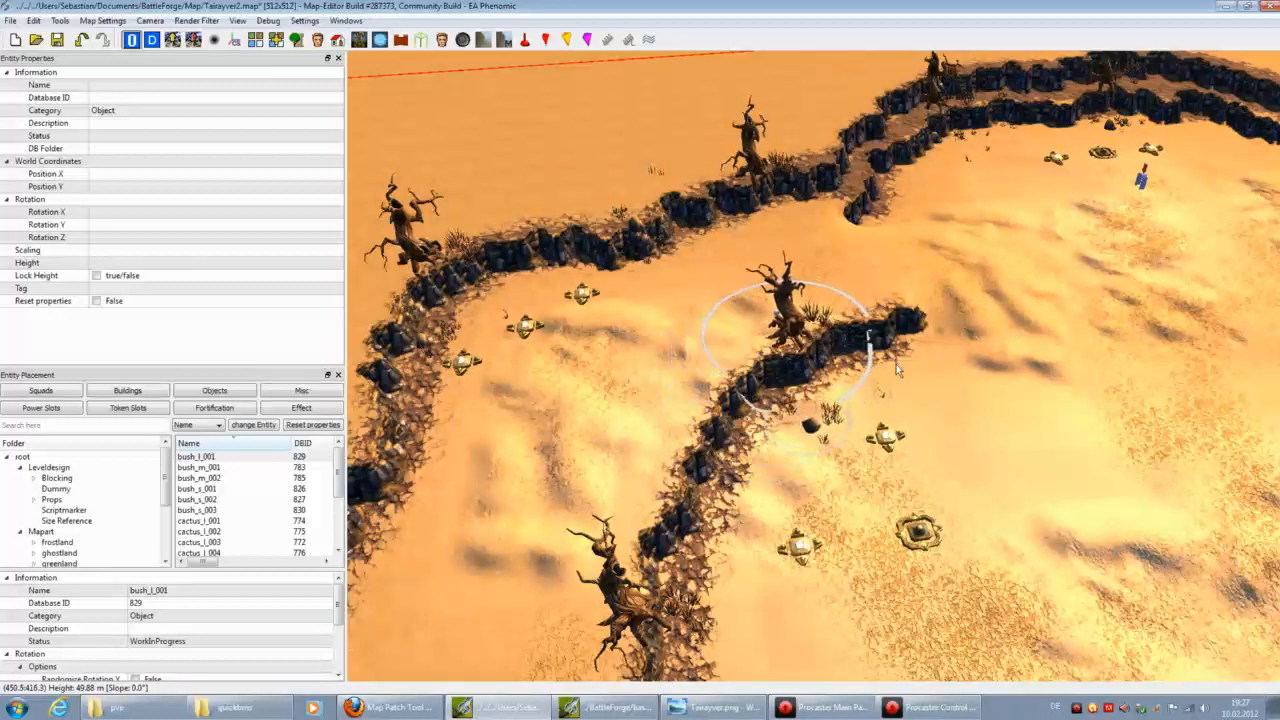
Step: Paste a tree group on the curved ridge, fit its rock and grass along the edge, and save the map
{"action": "left_click", "coordinate": [868, 348]}
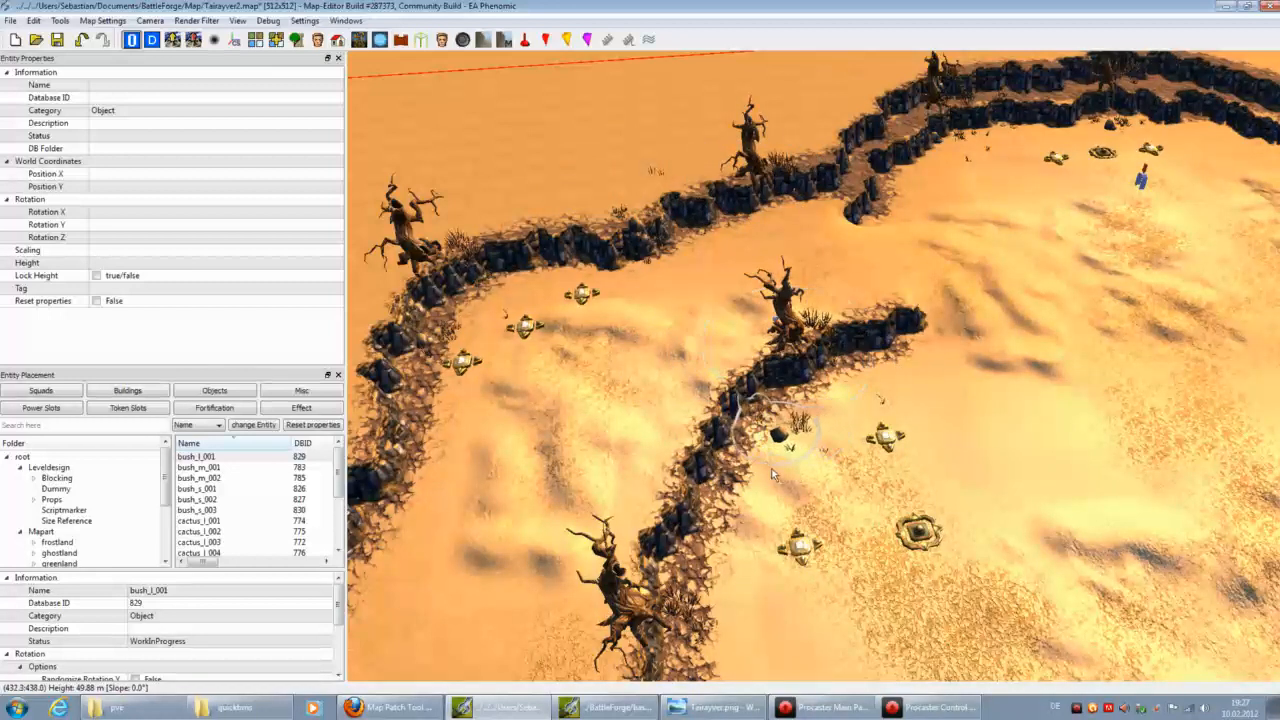
{"action": "left_click", "coordinate": [862, 406]}
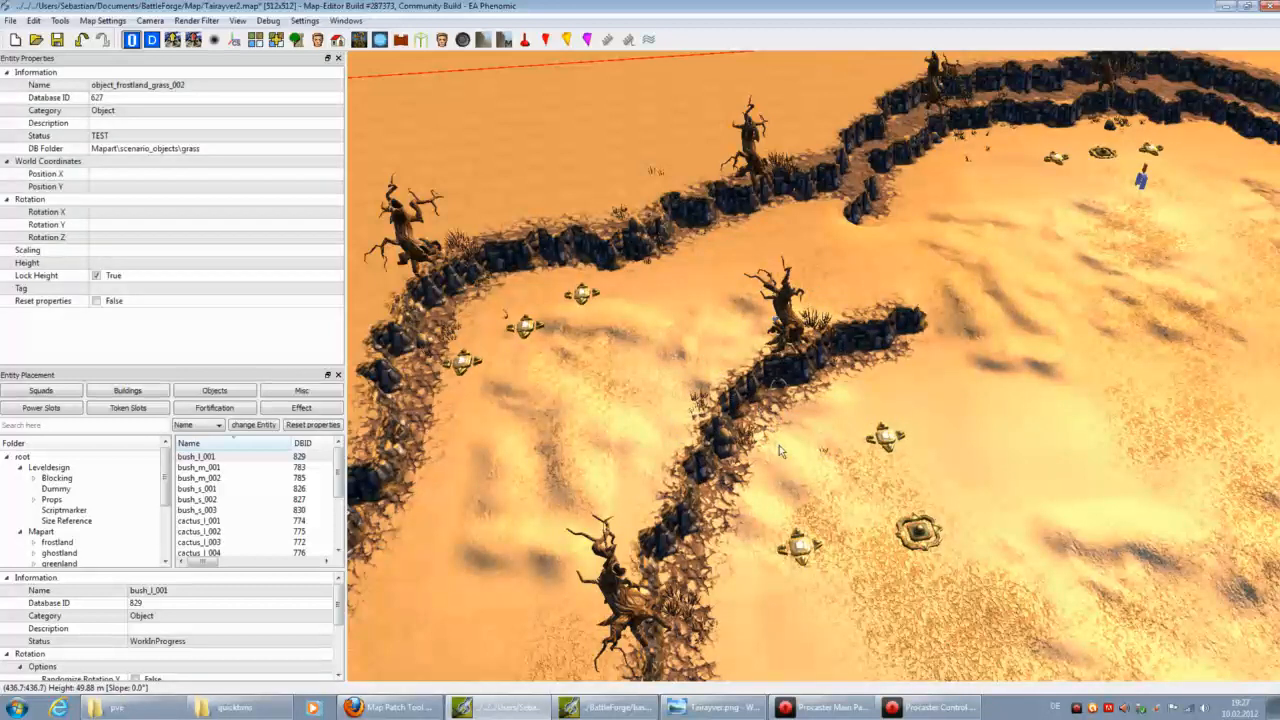
{"action": "key", "text": "Down"}
{"action": "left_click", "coordinate": [57, 39]}
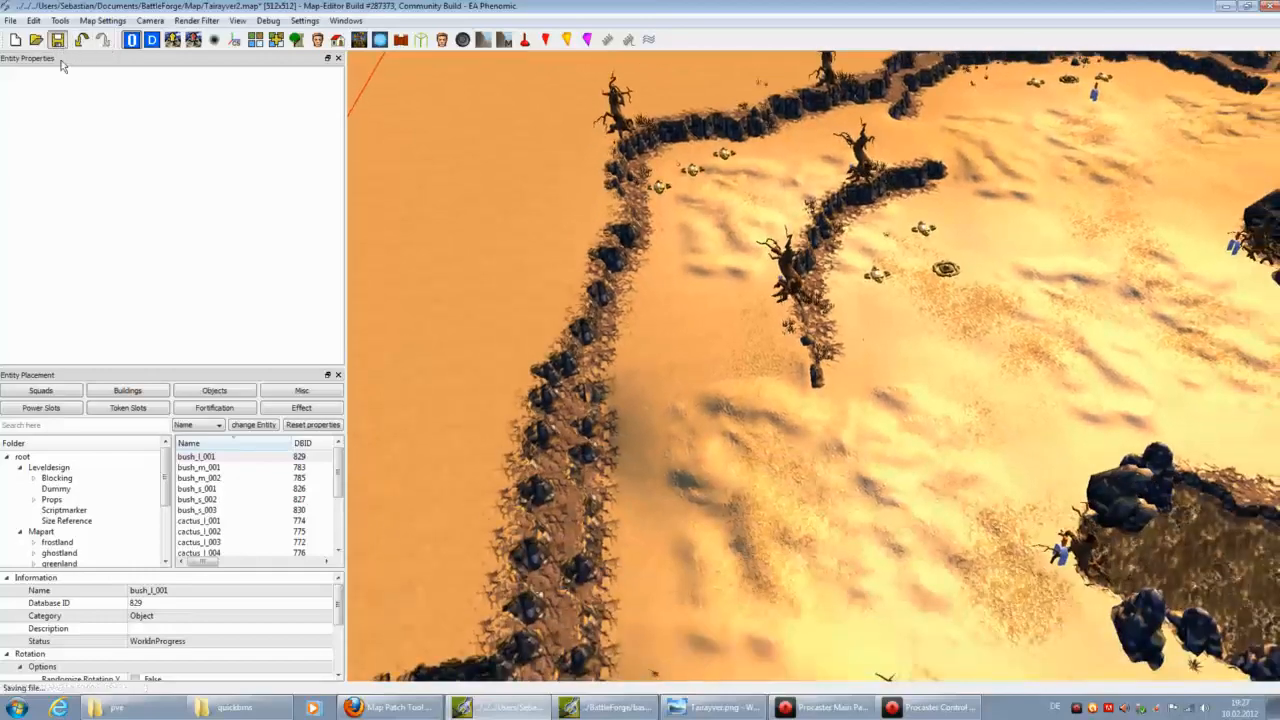
Step: Place a copy of the tree group on the double cliff beside the lake and save the map
{"action": "key", "text": "Down"}
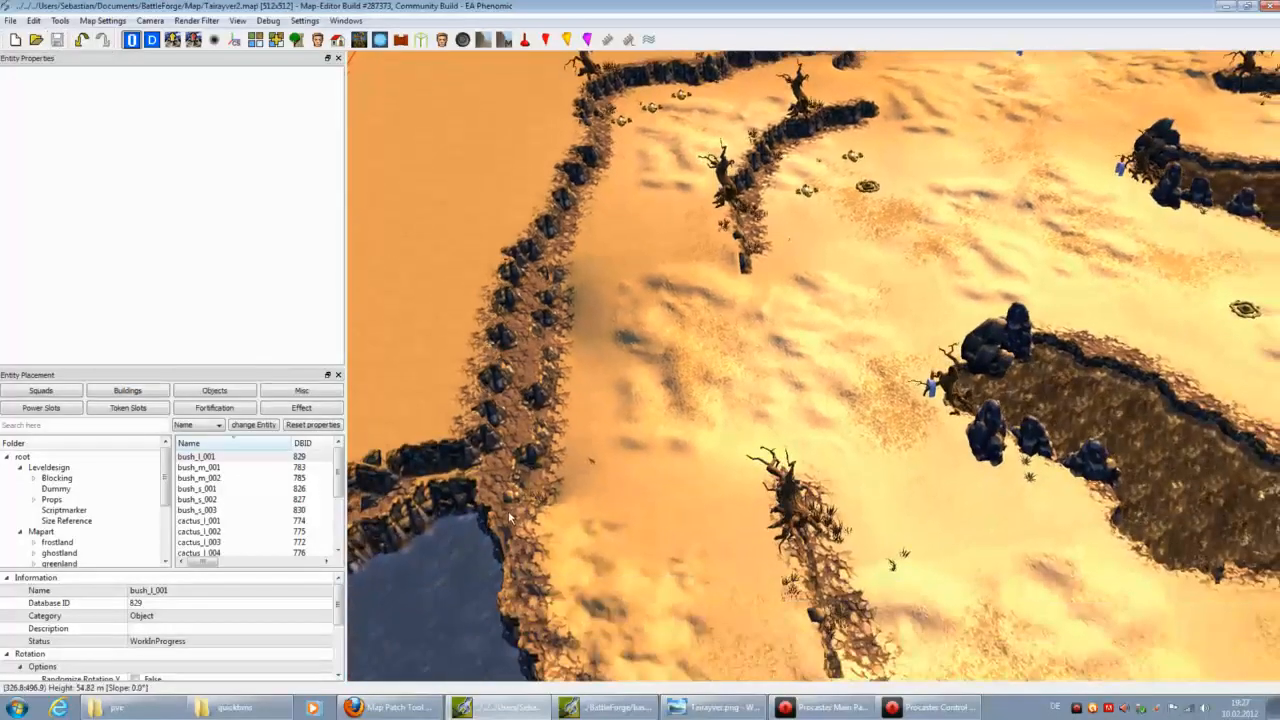
{"action": "key", "text": "Down"}
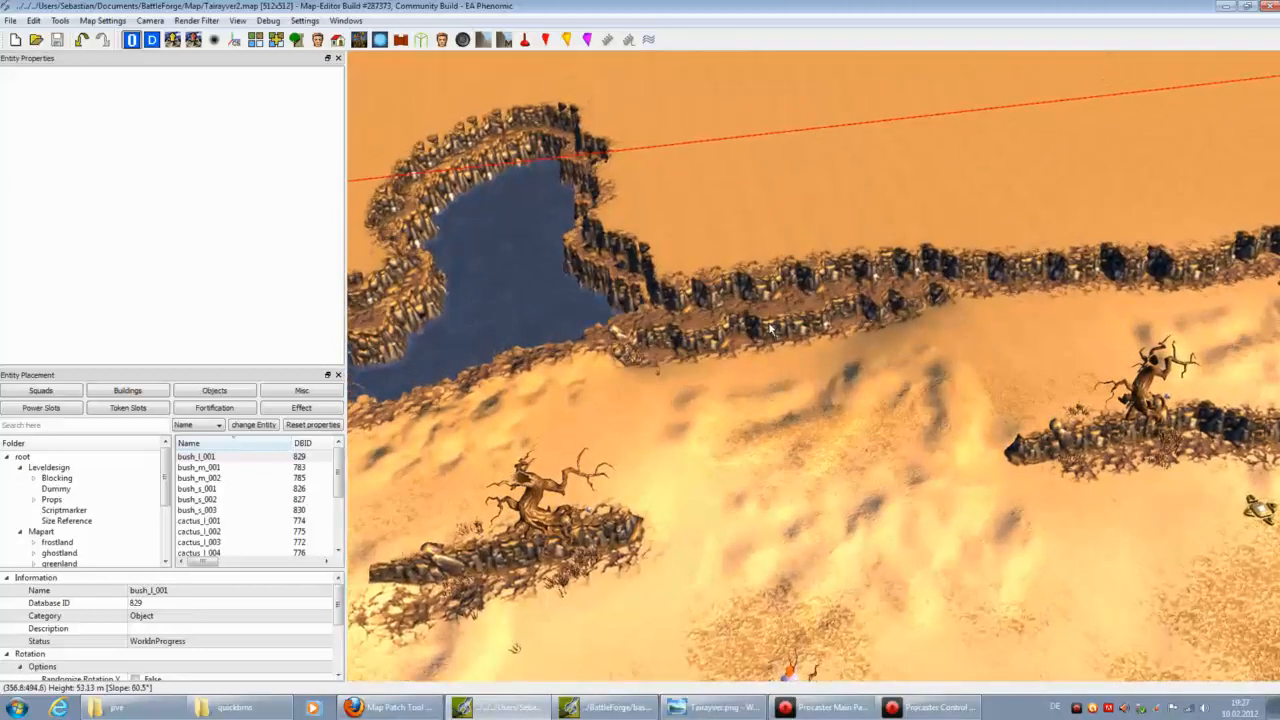
{"action": "left_click", "coordinate": [824, 377]}
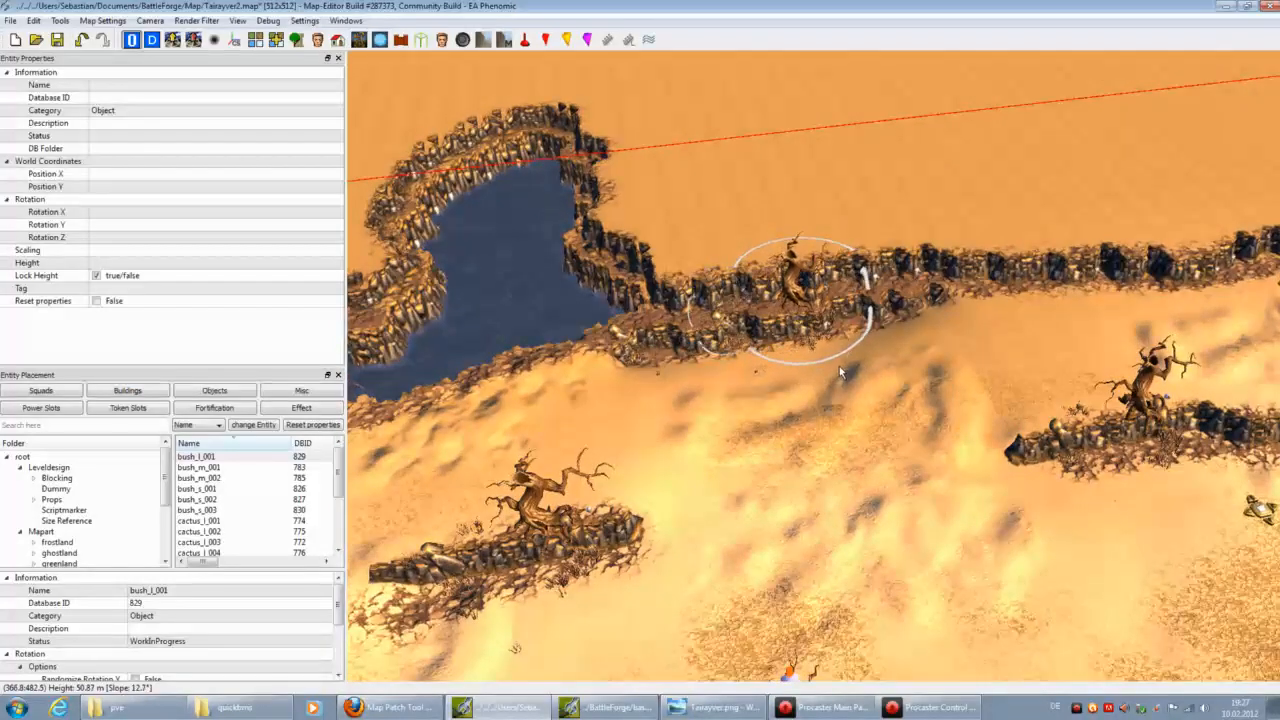
{"action": "left_click", "coordinate": [855, 430]}
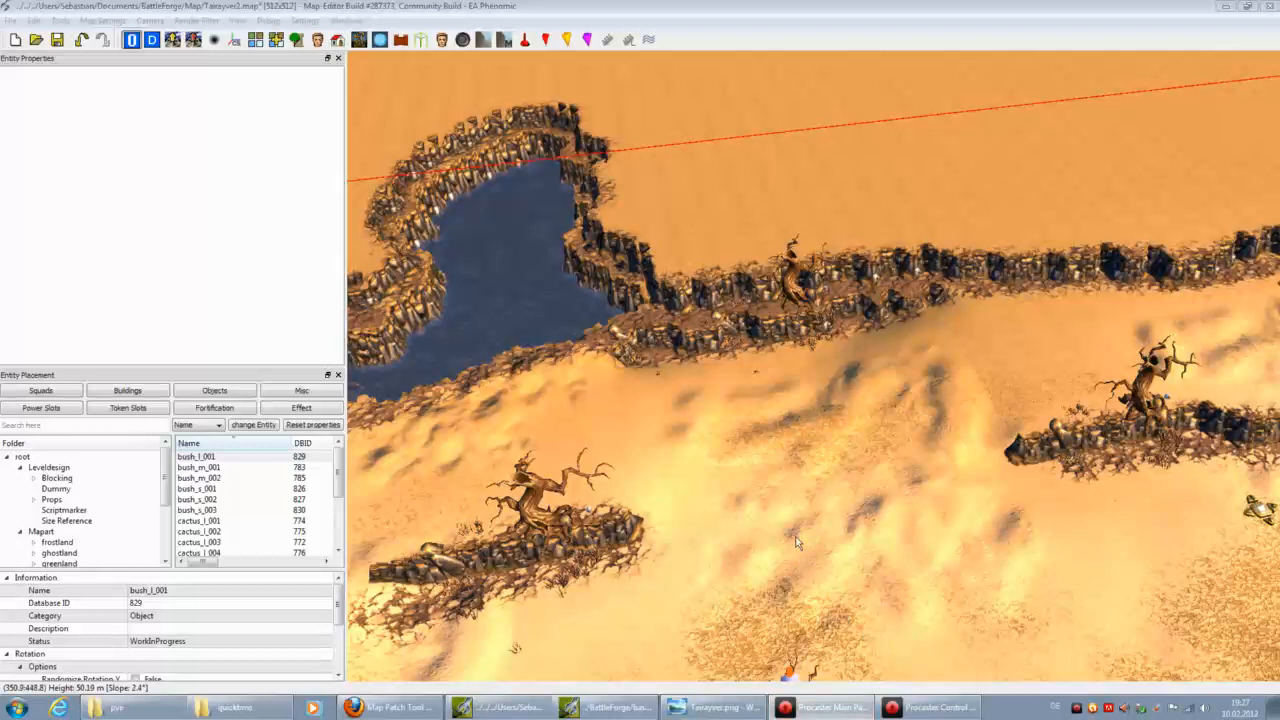
{"action": "key", "text": "ctrl+s"}
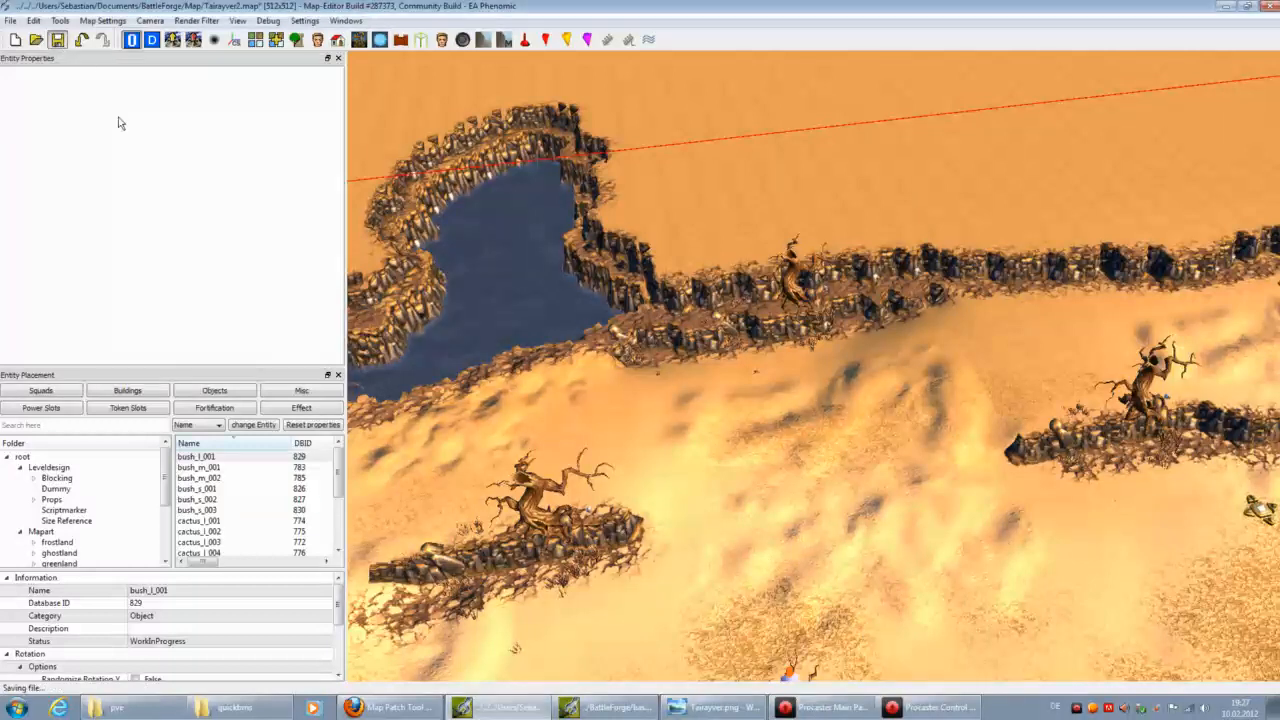
Step: Switch to the 12201_pve_02p_slavemaster map and select only the plant patch on the sandy strip between the dark hollows
{"action": "left_click", "coordinate": [600, 707]}
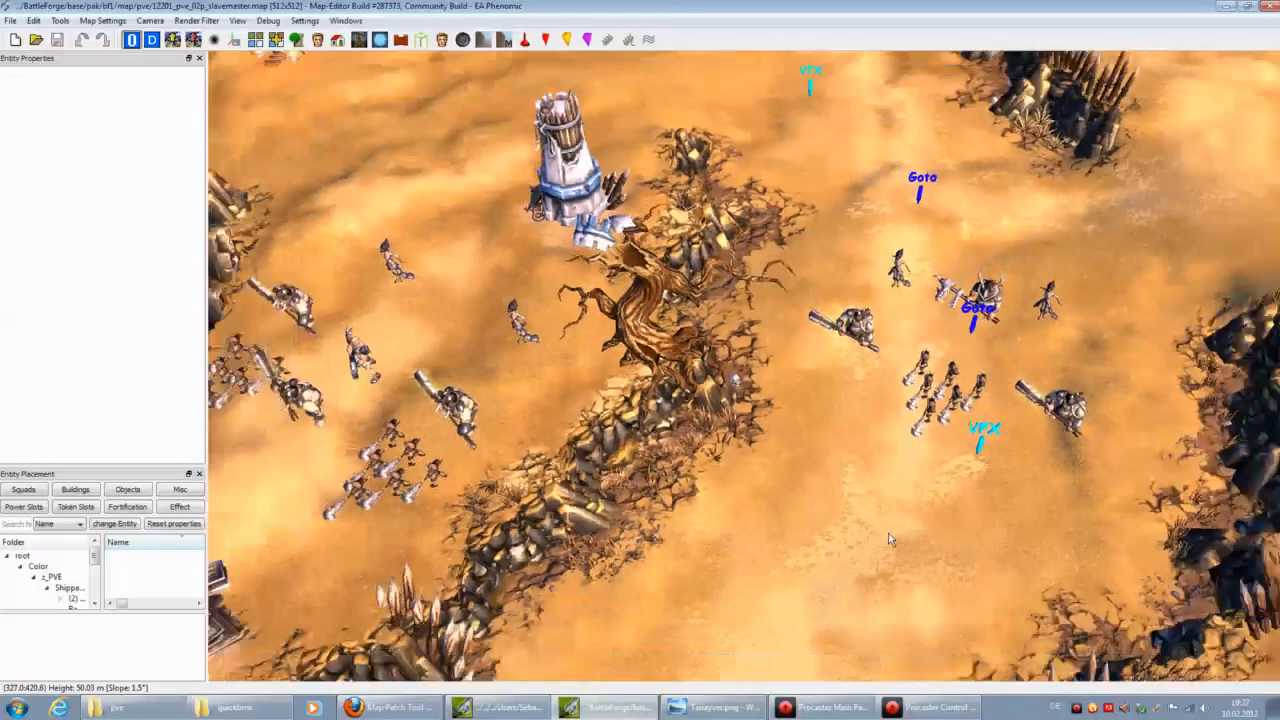
{"action": "key", "text": "Up"}
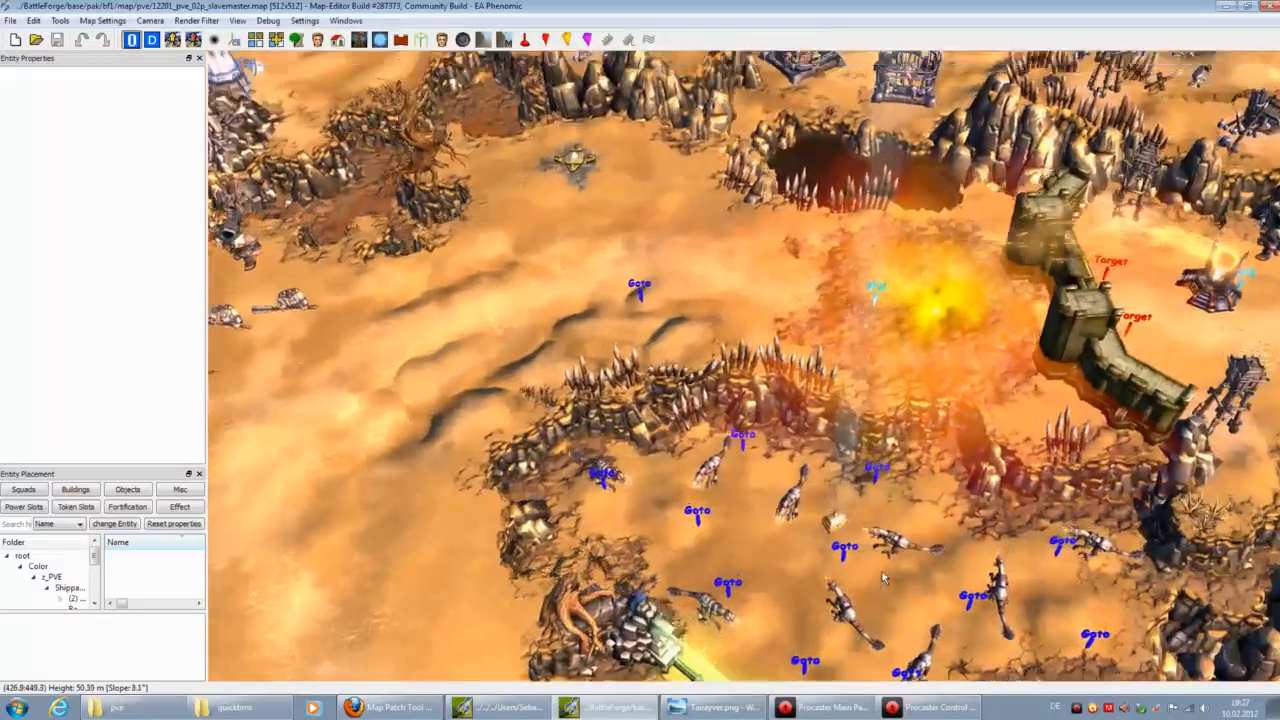
{"action": "key", "text": "Up"}
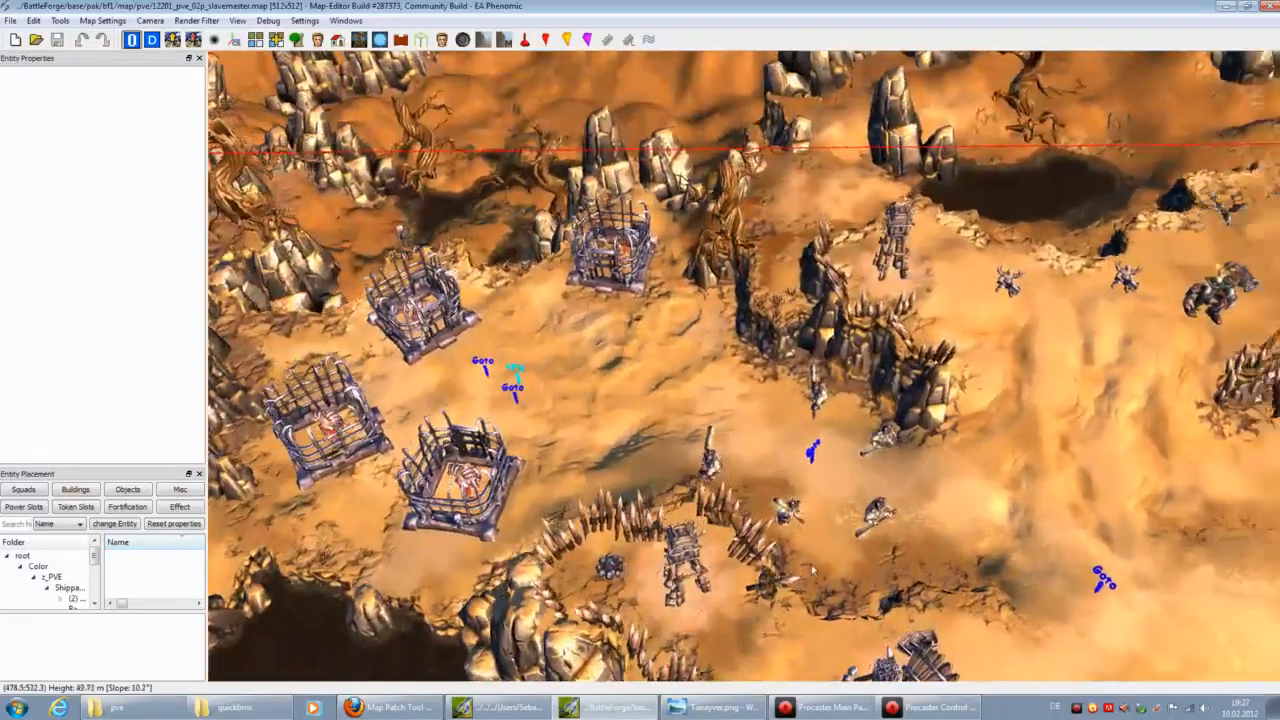
{"action": "key", "text": "Up"}
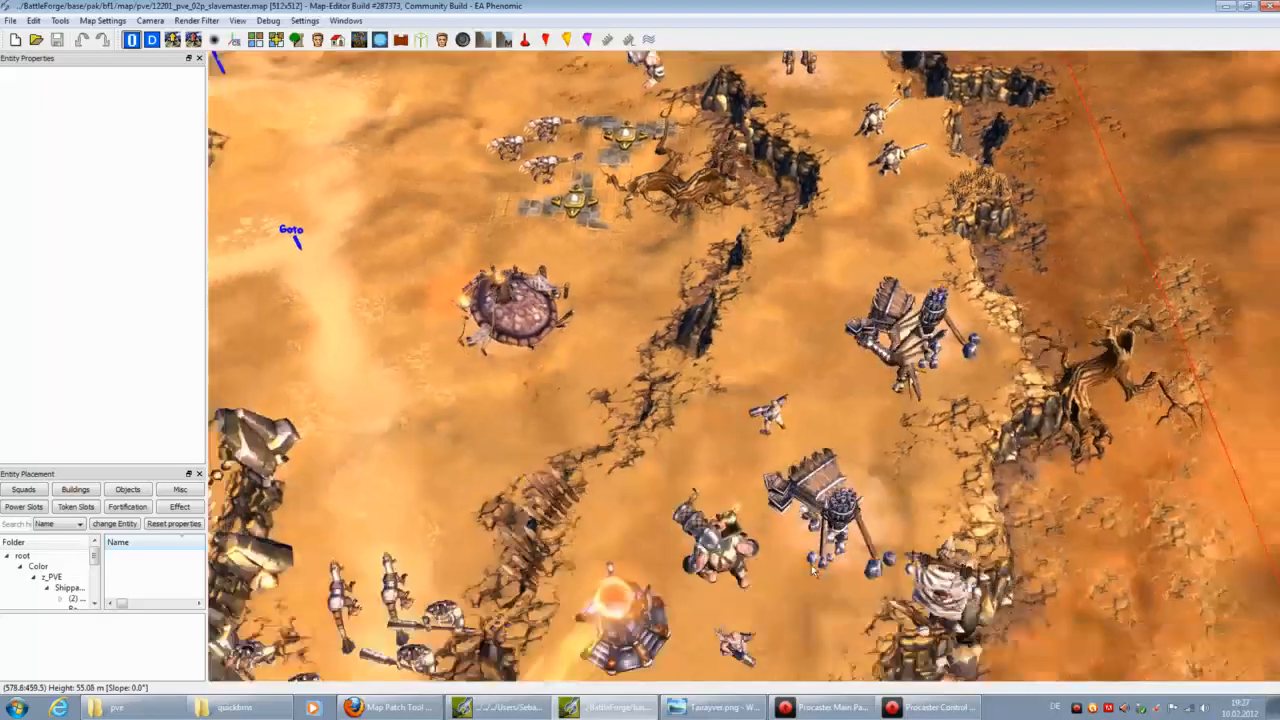
{"action": "key", "text": "Down"}
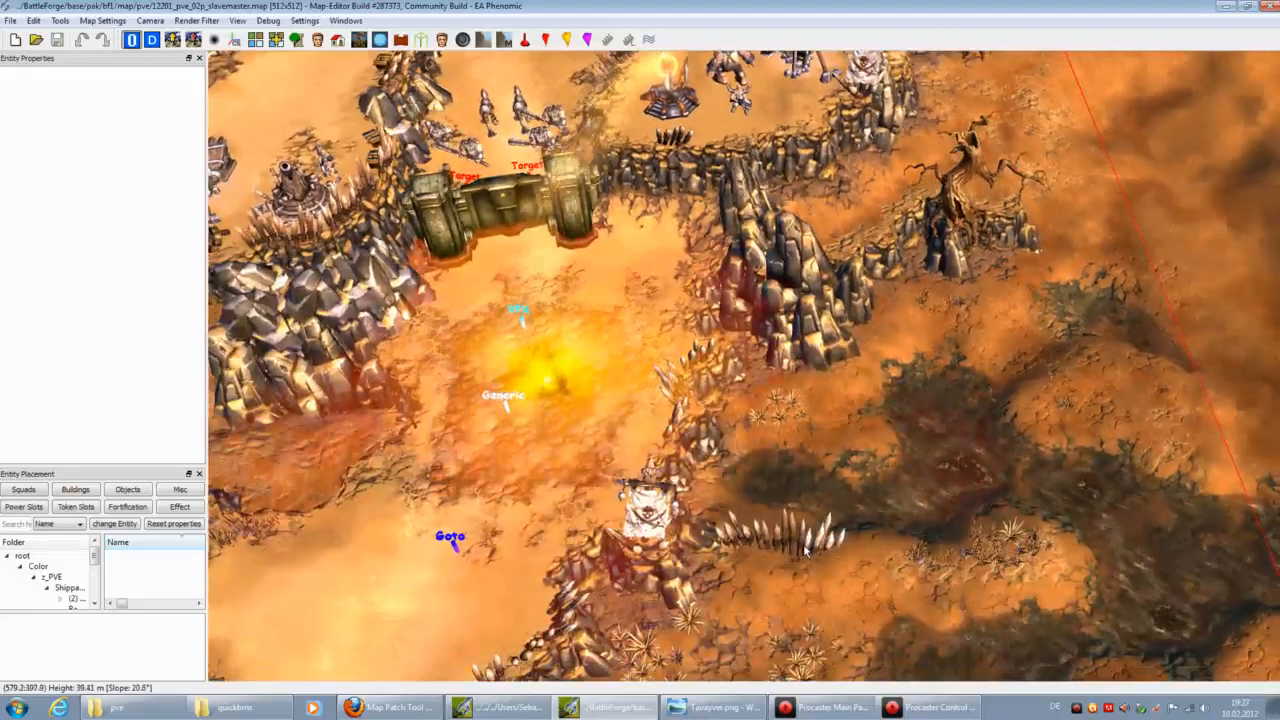
{"action": "key", "text": "Down"}
{"action": "key", "text": "Up"}
{"action": "left_click_drag", "start_coordinate": [883, 172], "coordinate": [657, 408]}
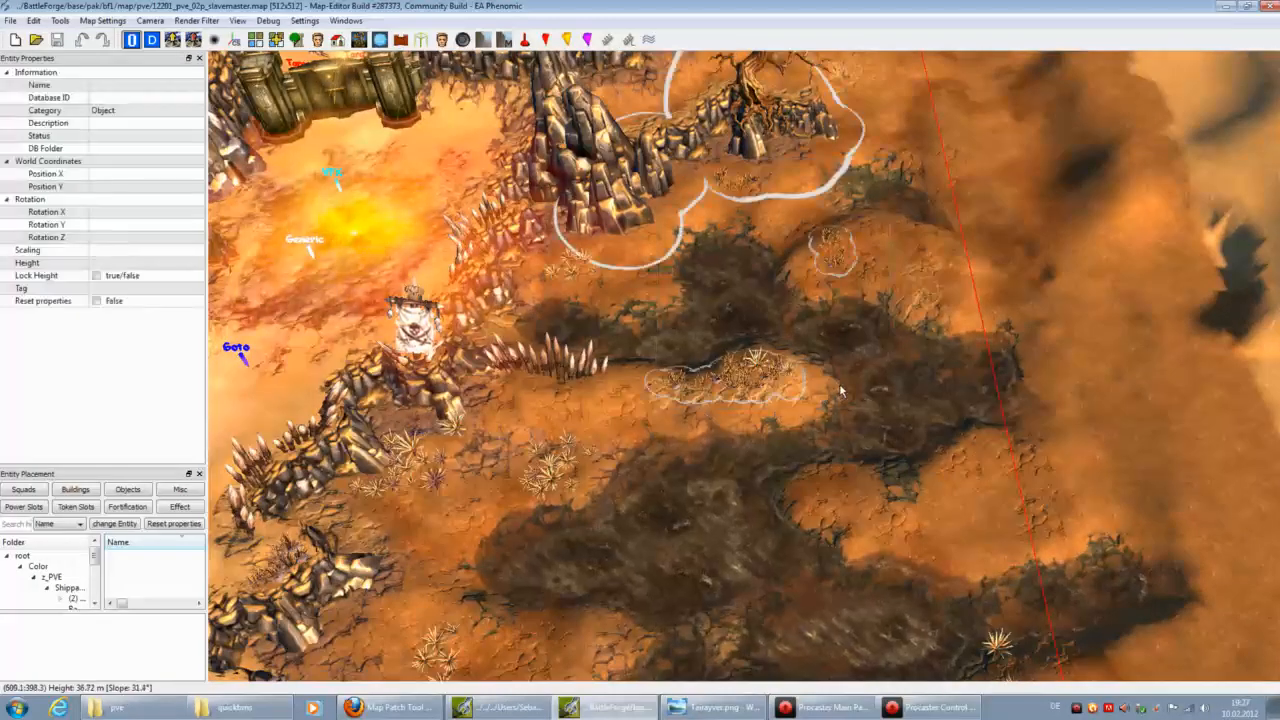
{"action": "left_click", "coordinate": [832, 248]}
{"action": "left_click", "coordinate": [628, 377]}
Step: Export the selected plant patch as a .bec entities file in the BattleForge documents folder
{"action": "left_click", "coordinate": [10, 21]}
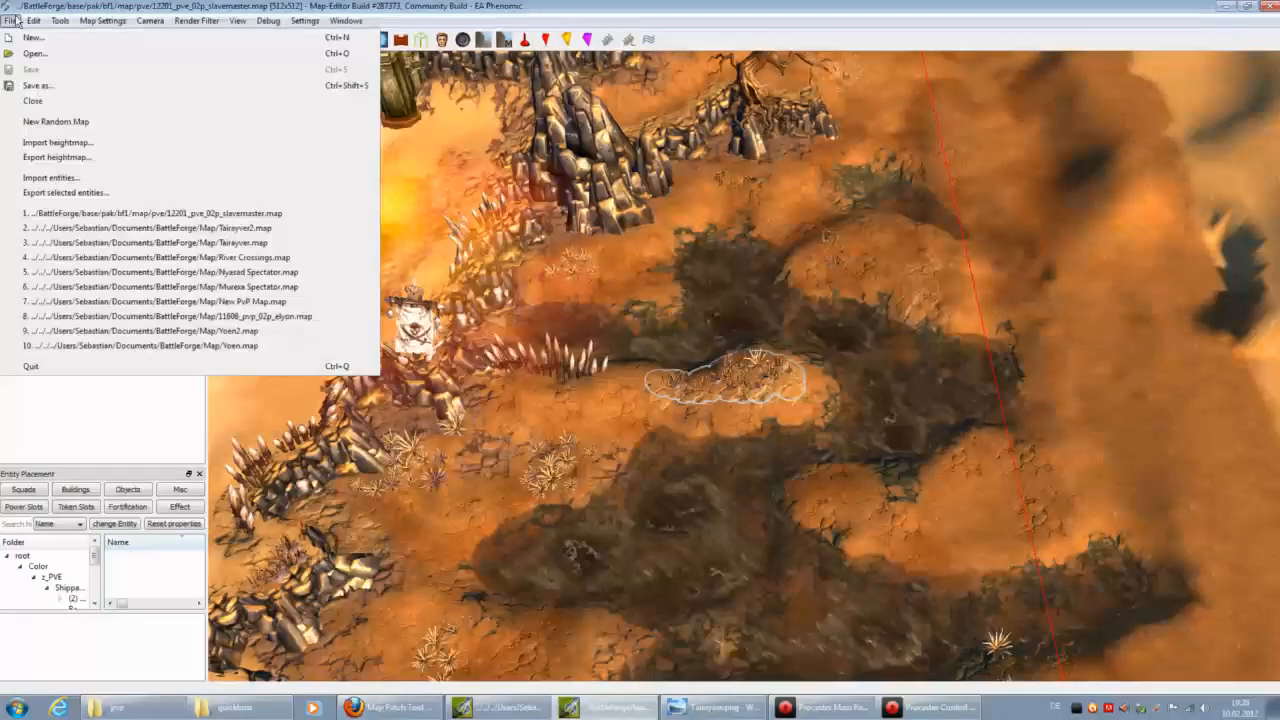
{"action": "left_click", "coordinate": [79, 191]}
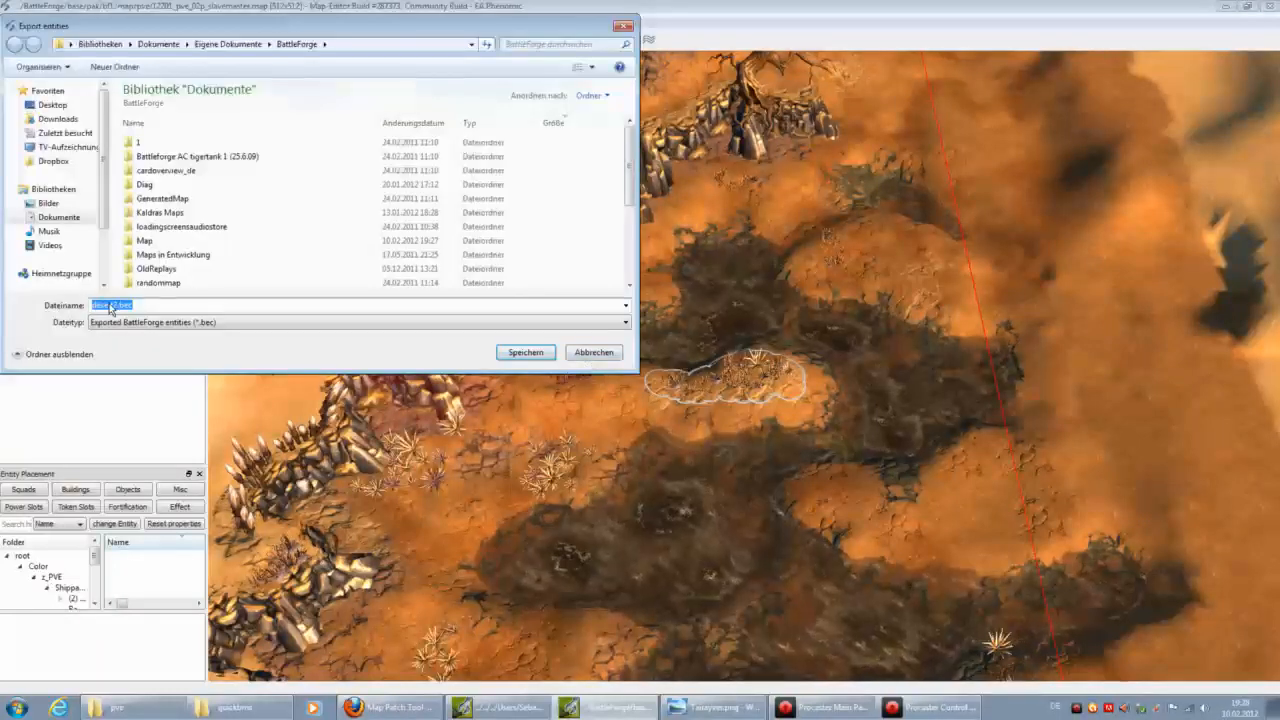
{"action": "left_click", "coordinate": [527, 352]}
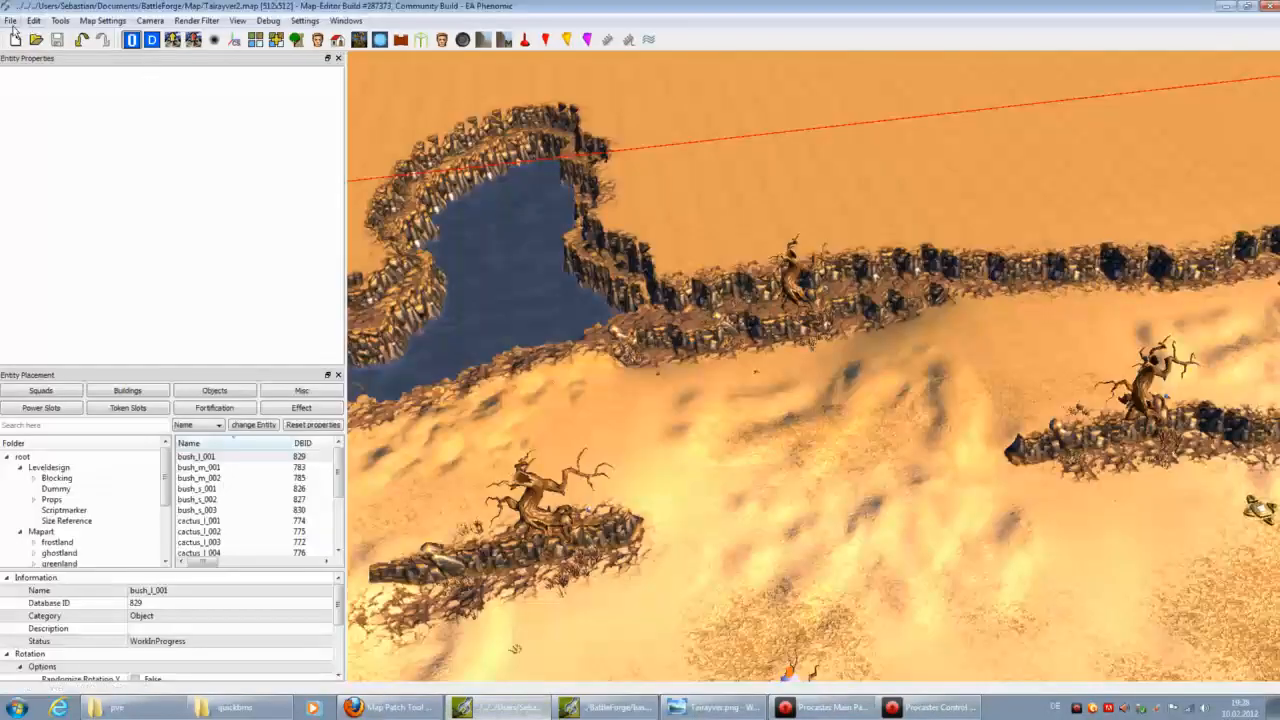
Step: Hide the Entity Properties beside the Tairayver2 map view
{"action": "left_click", "coordinate": [150, 21]}
{"action": "left_click", "coordinate": [385, 33]}
{"action": "left_click", "coordinate": [338, 58]}
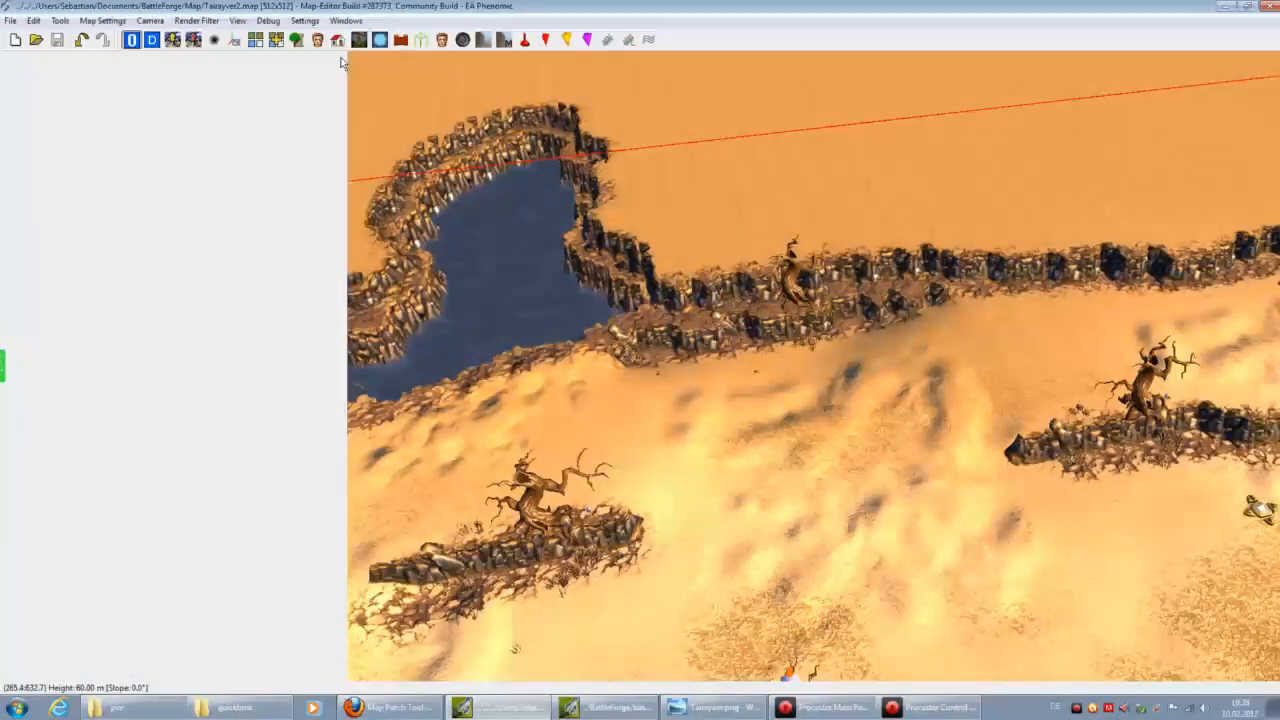
Step: Import the desert3.bec entities relative to the camera position and place copies of the plant patch on the sand below the double cliff
{"action": "left_click", "coordinate": [10, 20]}
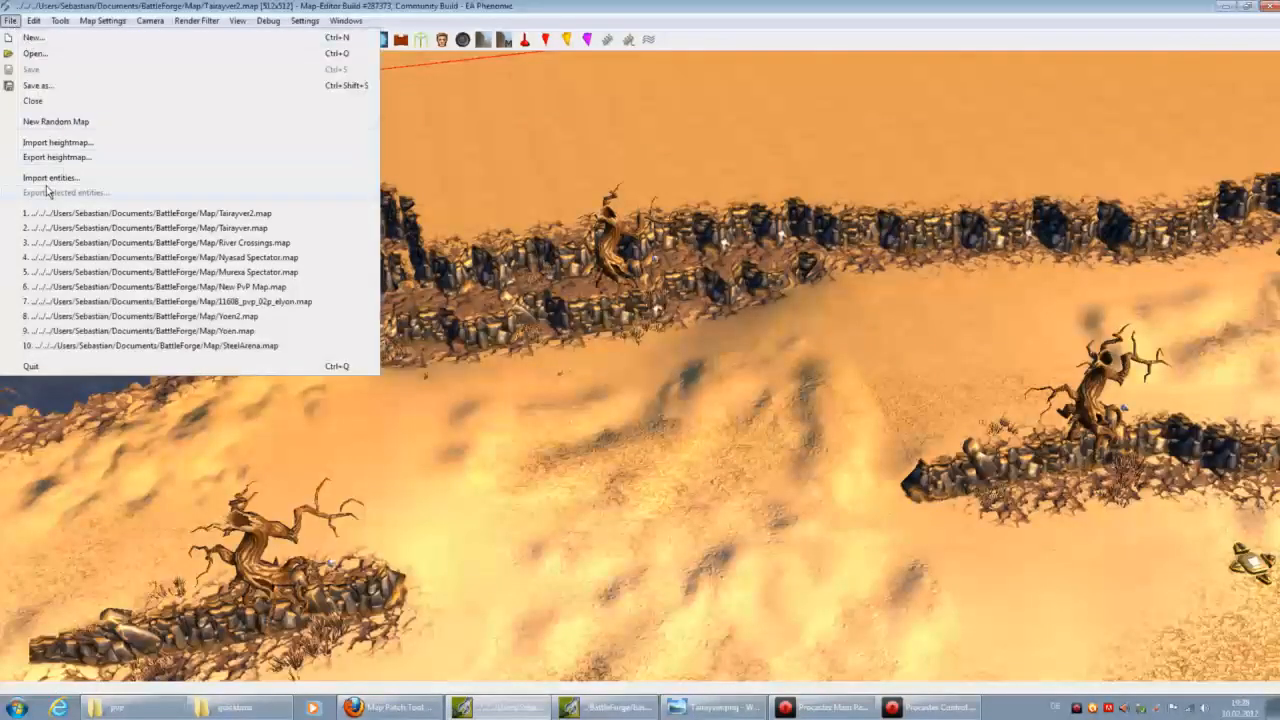
{"action": "left_click", "coordinate": [50, 177]}
{"action": "left_click", "coordinate": [724, 358]}
{"action": "scroll", "coordinate": [755, 498], "scroll_direction": "down", "scroll_amount": 5}
{"action": "double_click", "coordinate": [712, 581]}
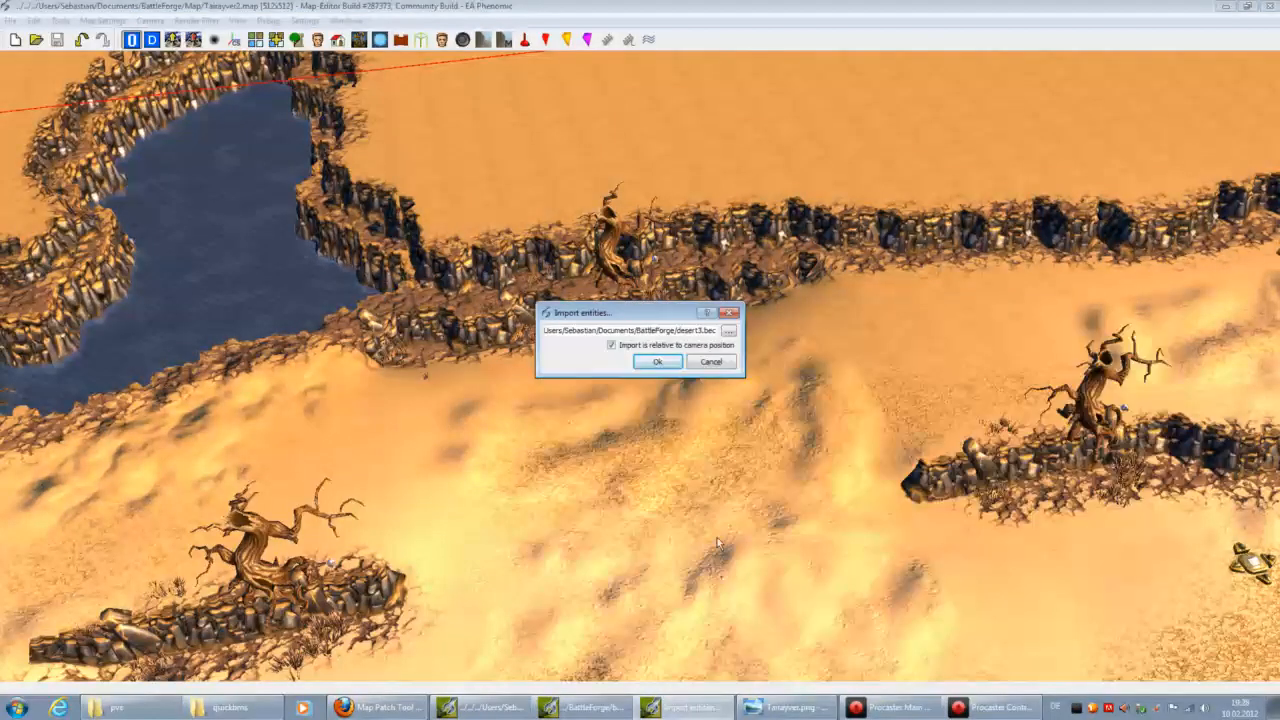
{"action": "left_click", "coordinate": [658, 362]}
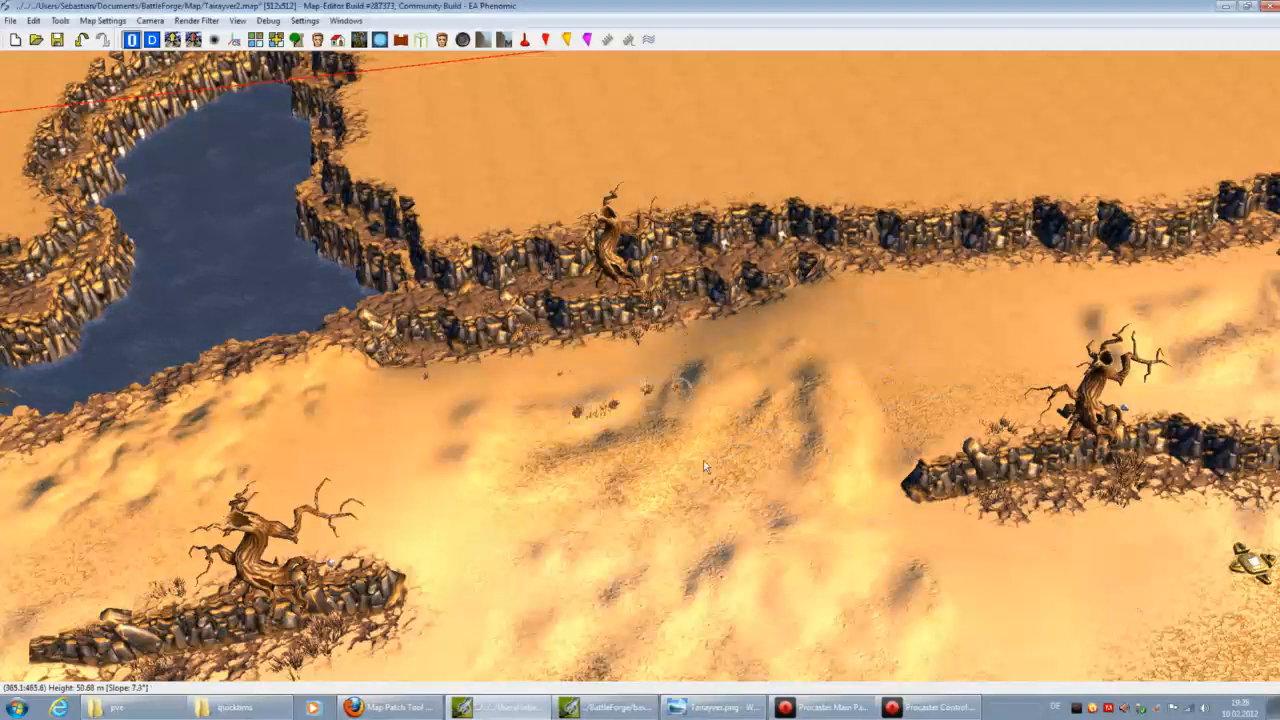
{"action": "left_click", "coordinate": [633, 426]}
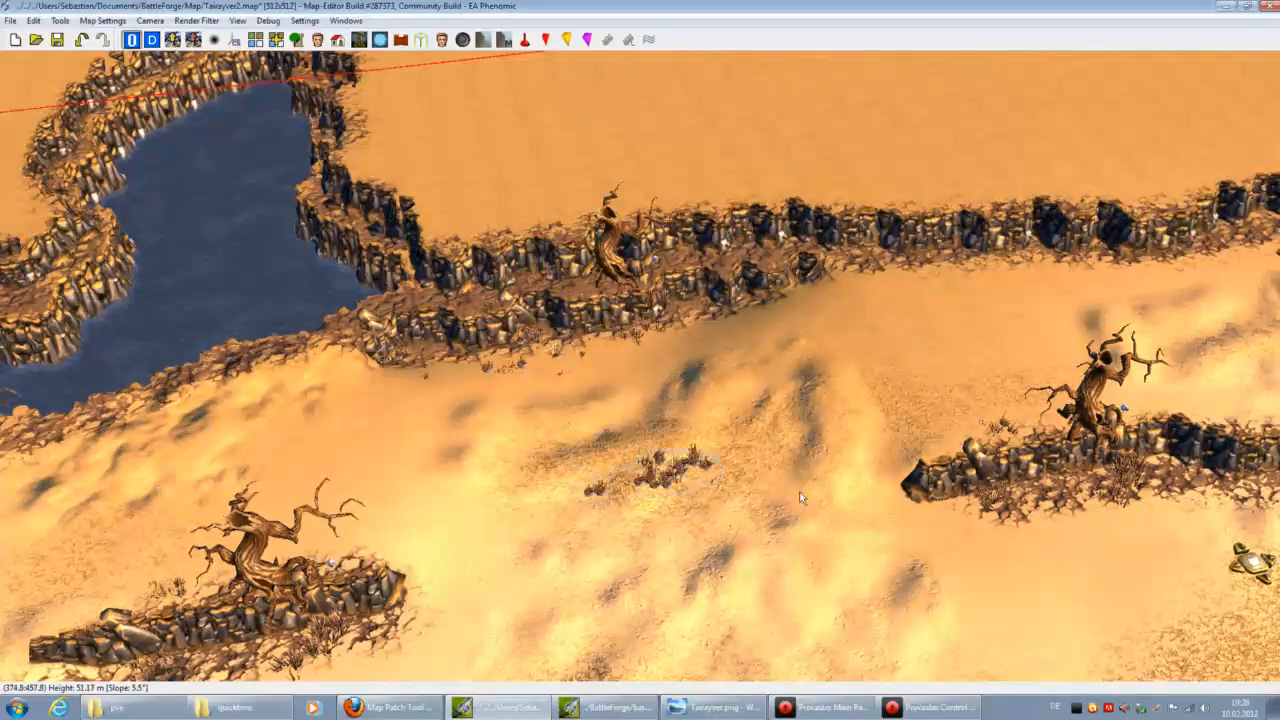
Step: Place copies of the plant patch around the rim of the dark hollow with the rock pillars
{"action": "key", "text": "Down"}
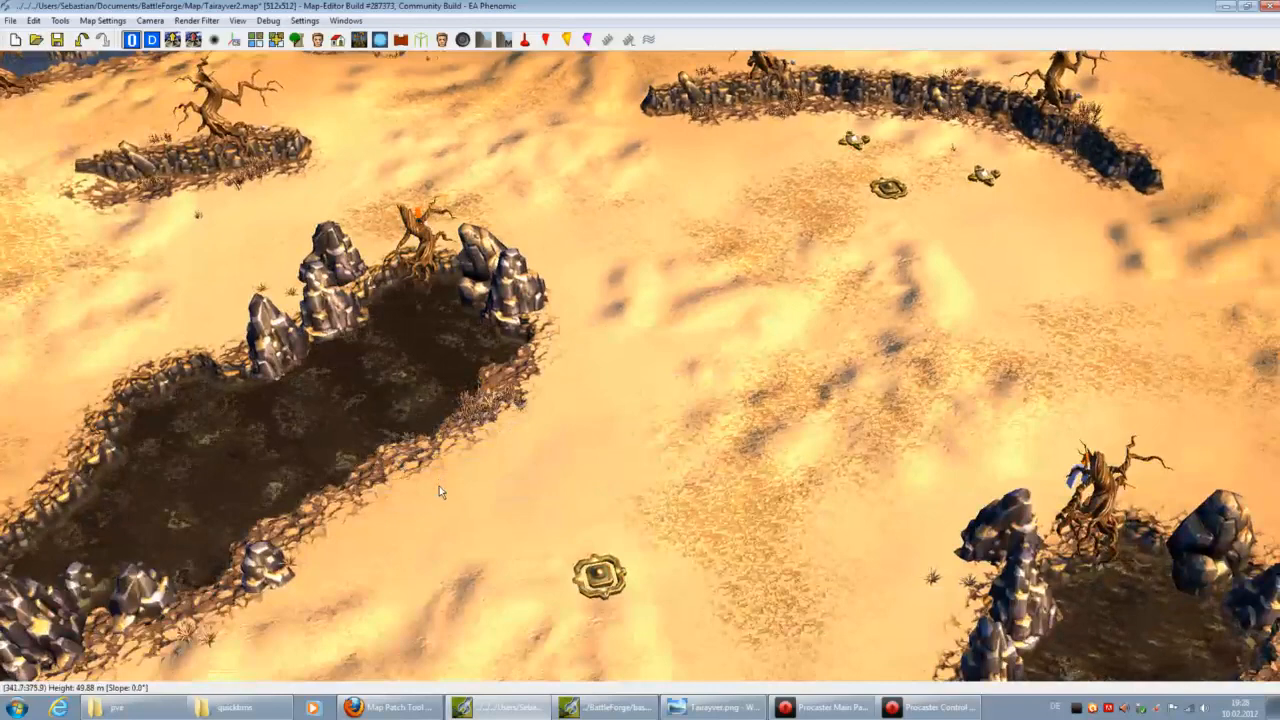
{"action": "key", "text": "Down"}
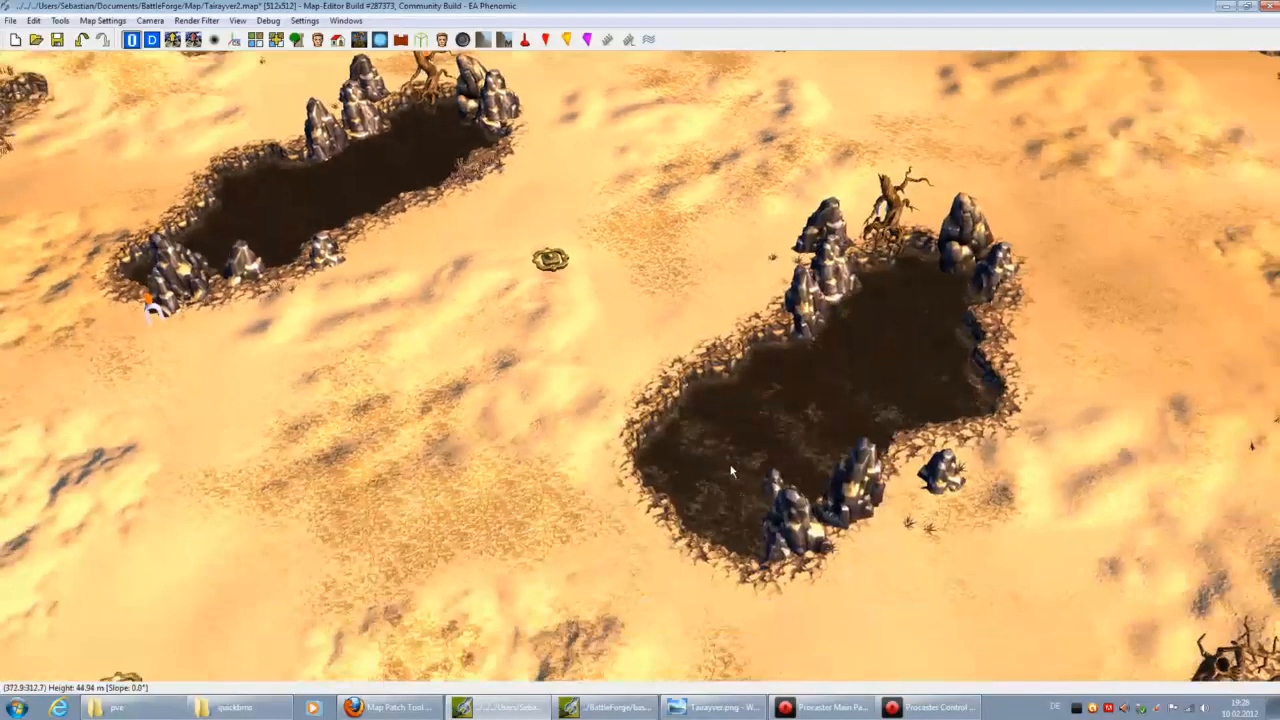
{"action": "mouse_move", "coordinate": [711, 357]}
{"action": "left_mouse_down"}
{"action": "mouse_move", "coordinate": [729, 358]}
{"action": "mouse_move", "coordinate": [655, 362]}
{"action": "mouse_move", "coordinate": [638, 420]}
{"action": "left_mouse_up"}
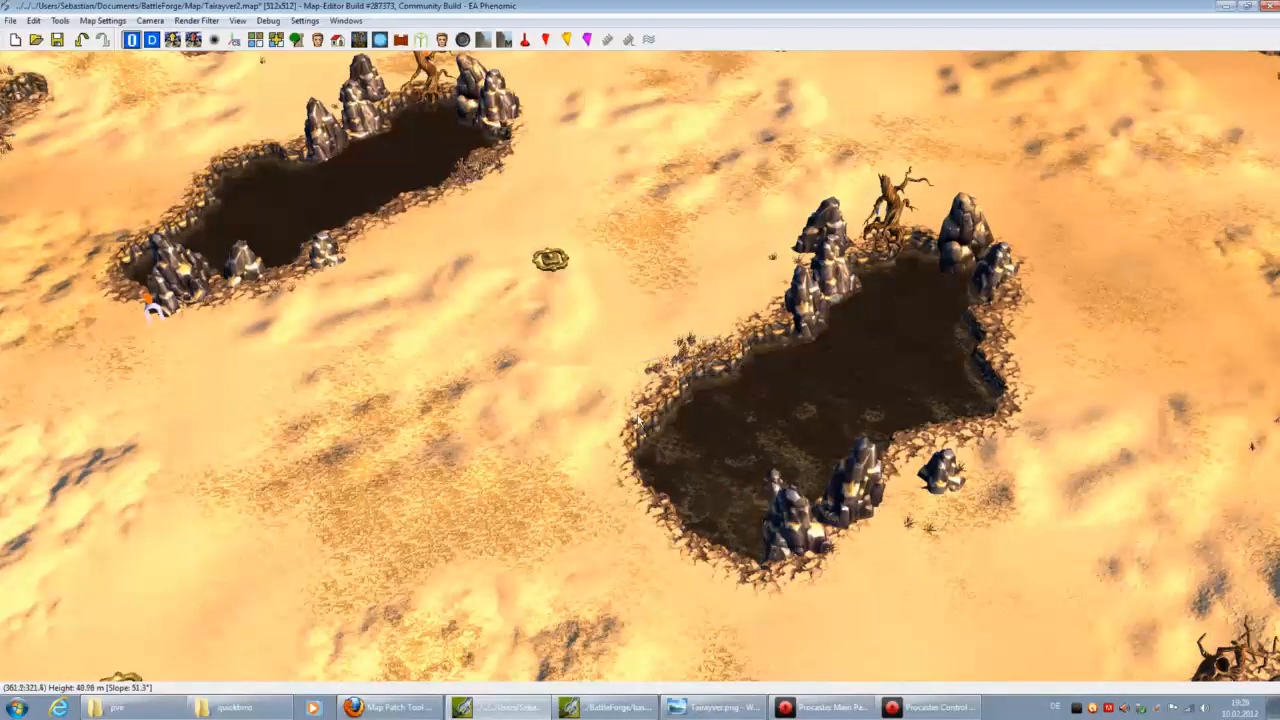
{"action": "left_click_drag", "start_coordinate": [998, 429], "coordinate": [1002, 432]}
{"action": "left_click_drag", "start_coordinate": [1016, 480], "coordinate": [1016, 482]}
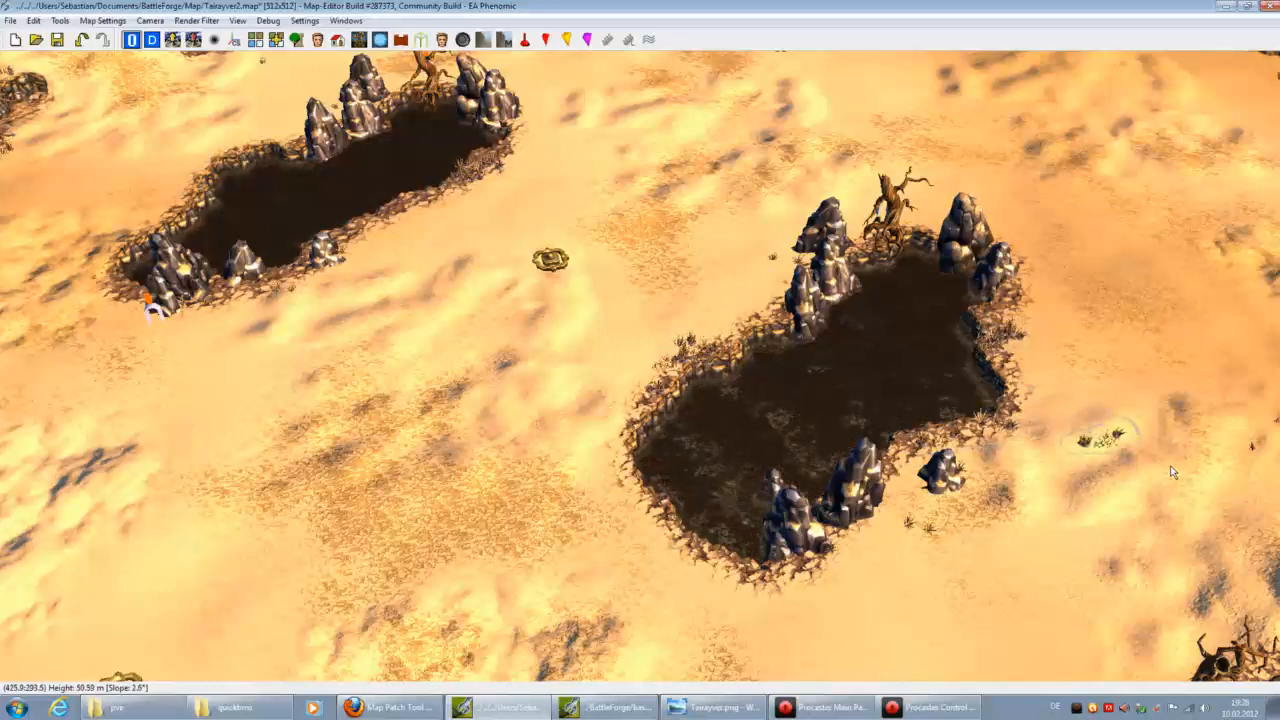
Step: Place copies of the plant patch along the two tree ridges and on the cliff beside the lake
{"action": "middle_click_drag", "start_coordinate": [1171, 473], "coordinate": [860, 418]}
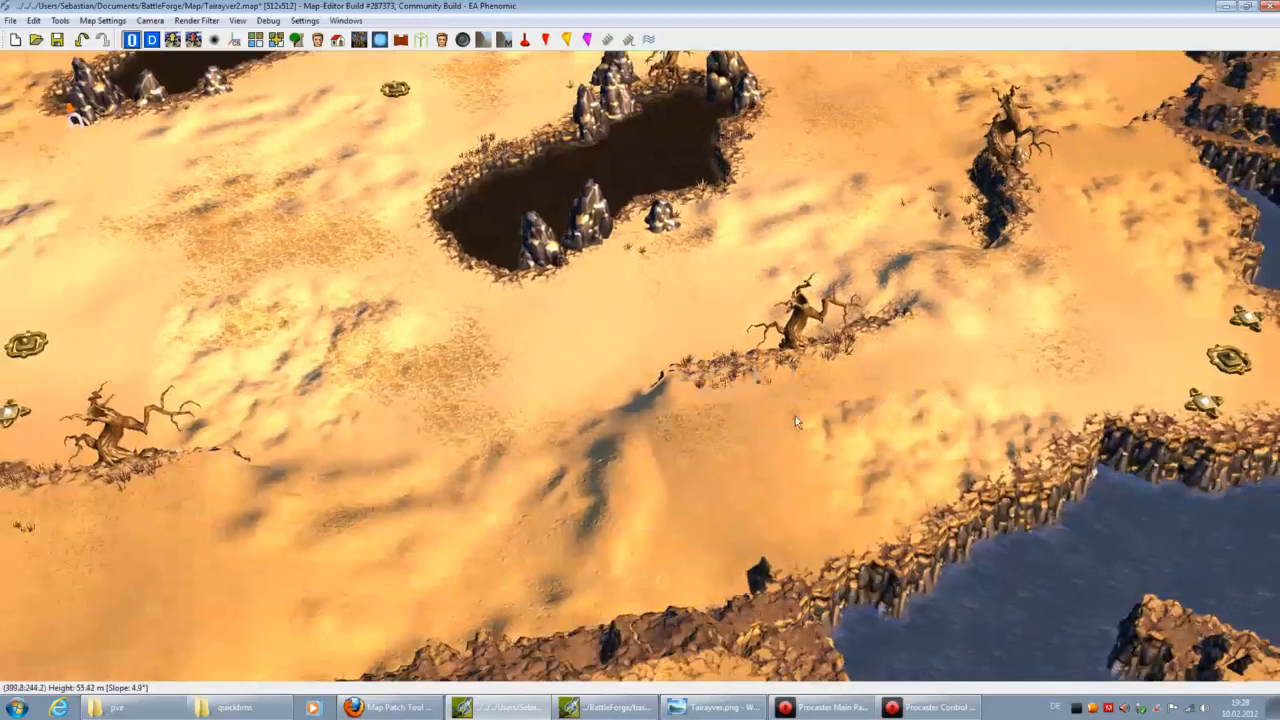
{"action": "middle_click_drag", "start_coordinate": [890, 548], "coordinate": [759, 425]}
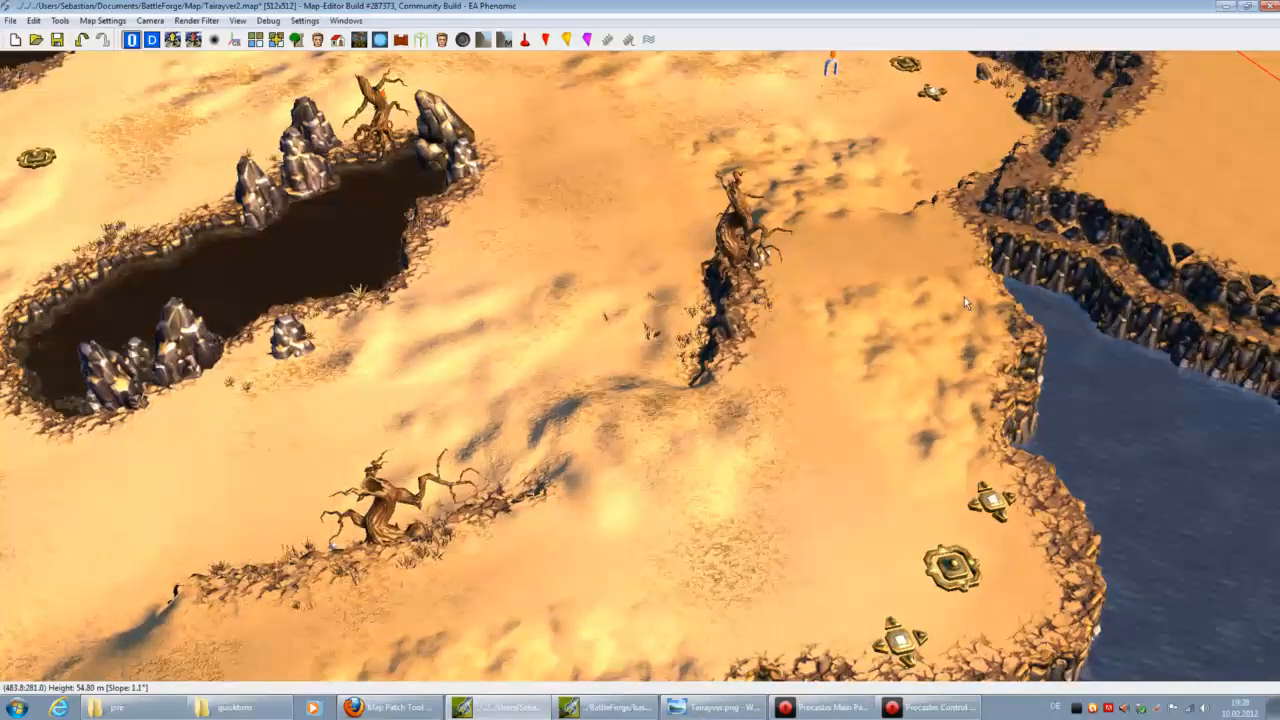
{"action": "left_click_drag", "start_coordinate": [996, 219], "coordinate": [1016, 210]}
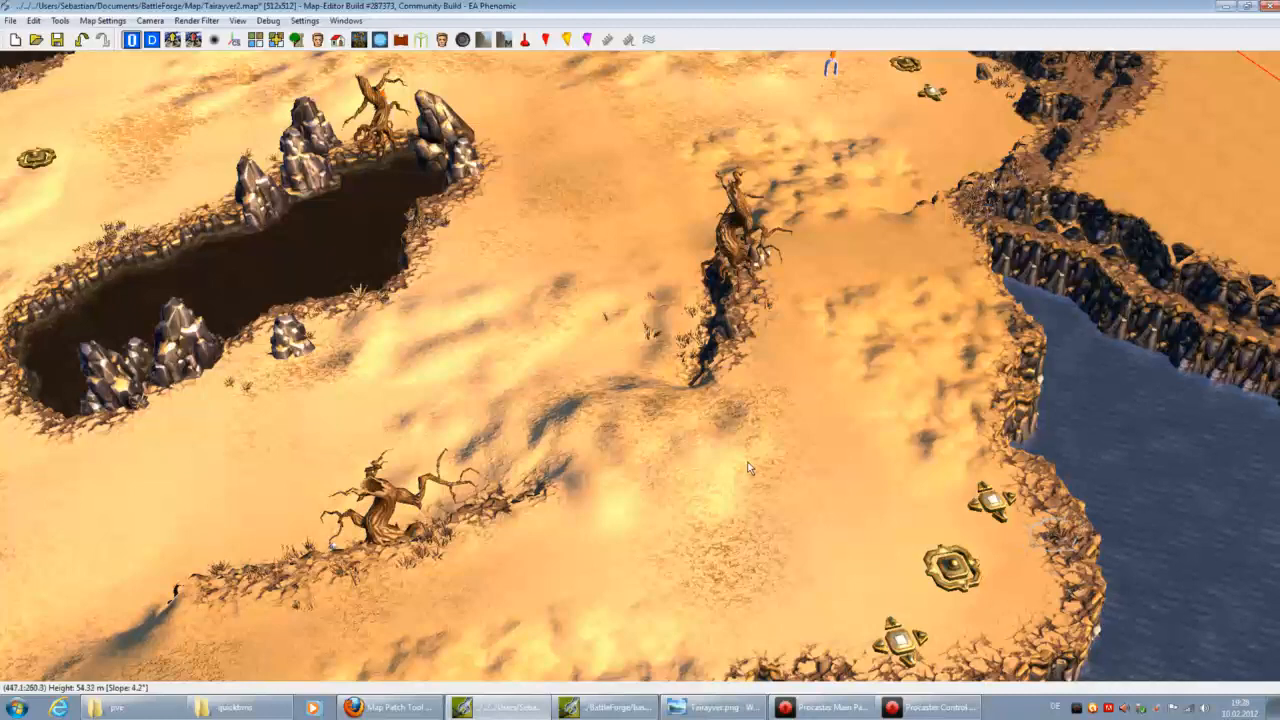
Step: Place copies of the plant patch along the winding double cliff near the red map border
{"action": "key", "text": "Left"}
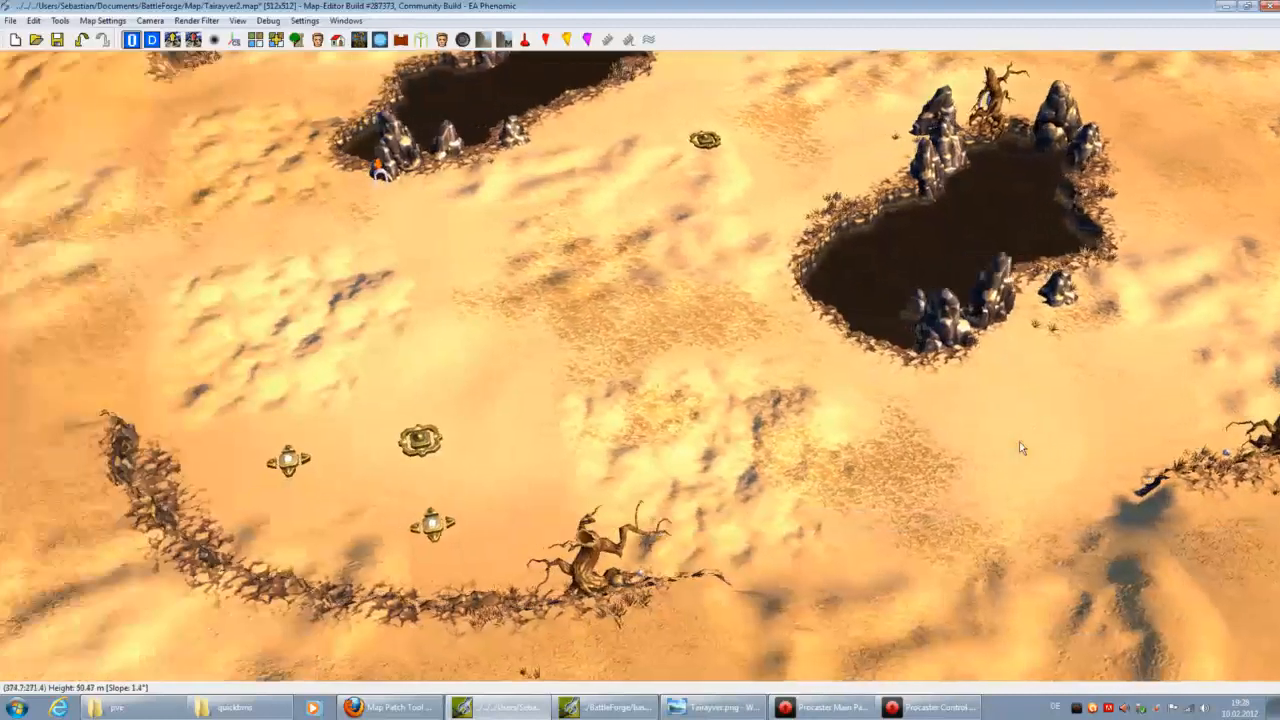
{"action": "key", "text": "Left"}
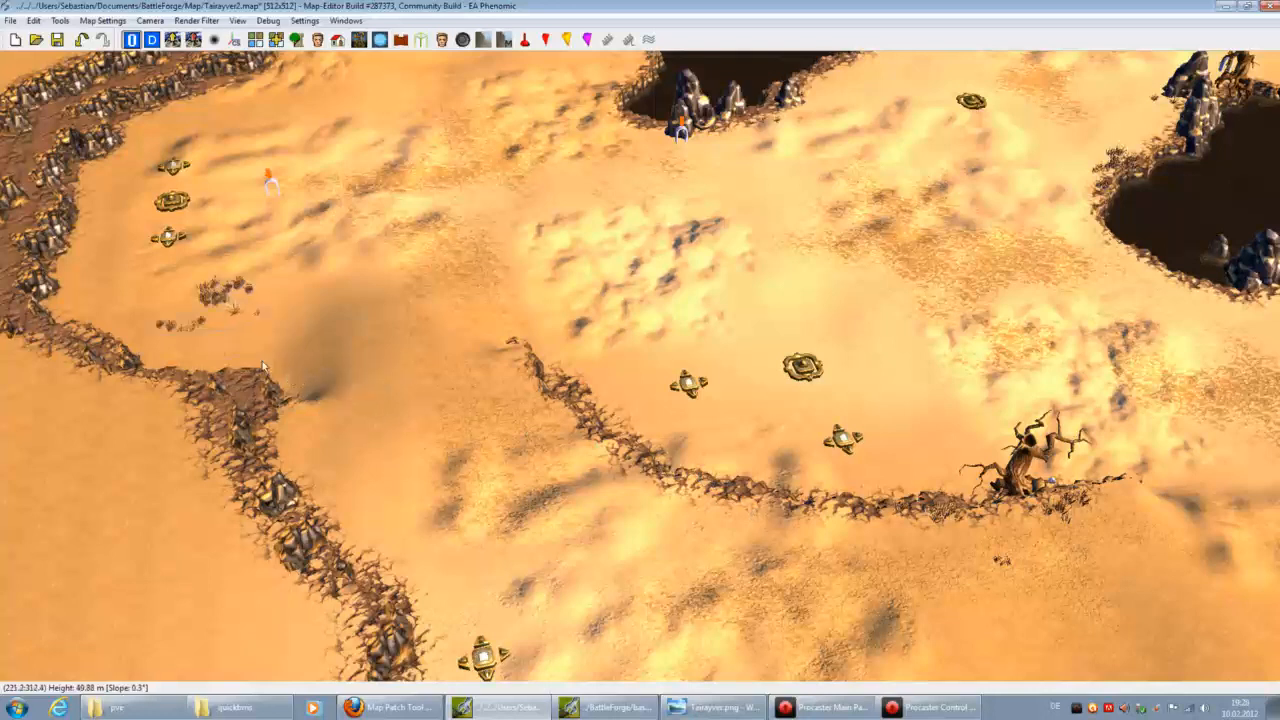
{"action": "key", "text": "Left"}
{"action": "scroll", "coordinate": [461, 440], "scroll_direction": "up", "scroll_amount": 2}
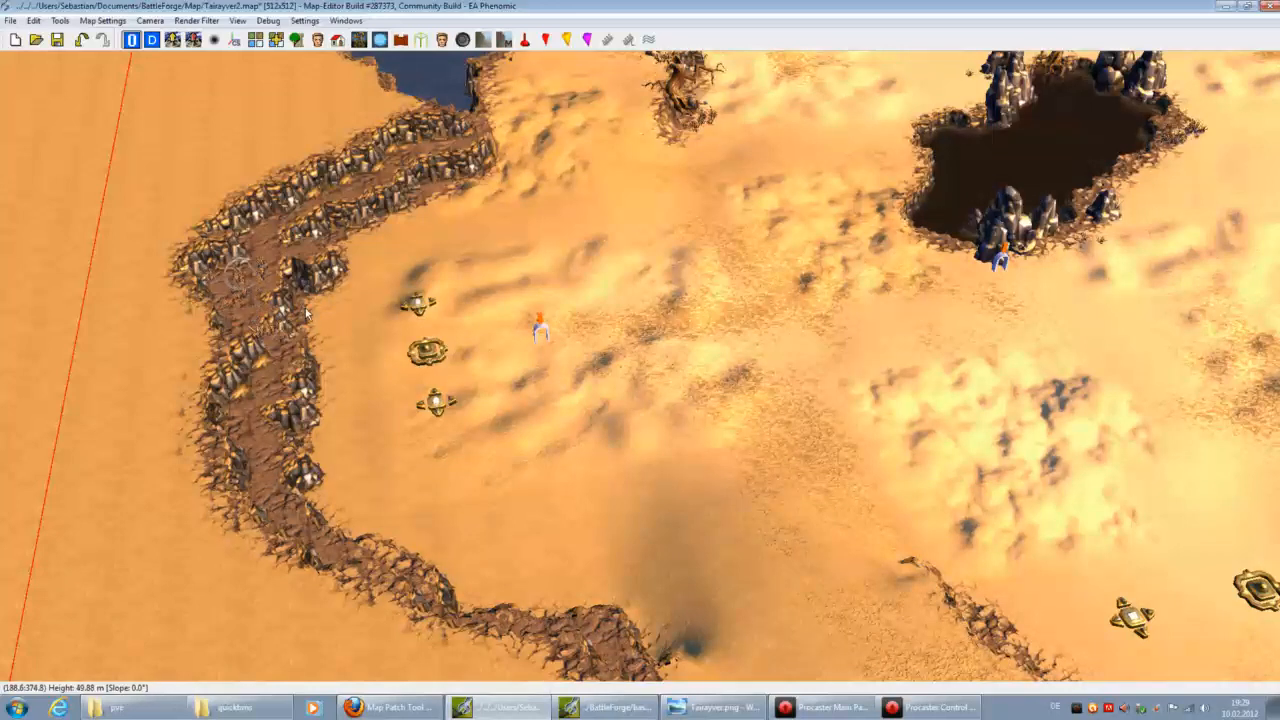
{"action": "mouse_move", "coordinate": [300, 280]}
{"action": "left_mouse_down"}
{"action": "mouse_move", "coordinate": [290, 335]}
{"action": "mouse_move", "coordinate": [295, 385]}
{"action": "mouse_move", "coordinate": [327, 439]}
{"action": "mouse_move", "coordinate": [320, 492]}
{"action": "left_mouse_up"}
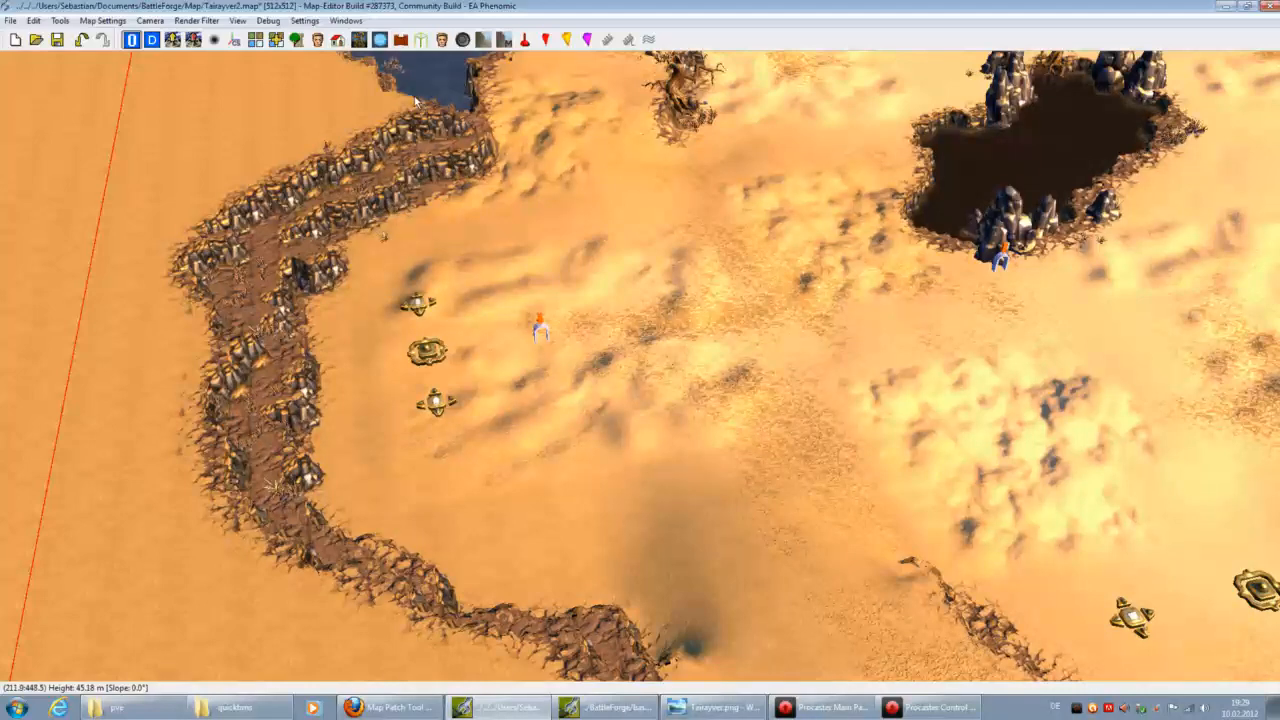
Step: Place plant patches on the end of the double cliff, the short tree ridge and the rocky lake shore
{"action": "scroll", "coordinate": [476, 193], "scroll_direction": "up", "scroll_amount": 5}
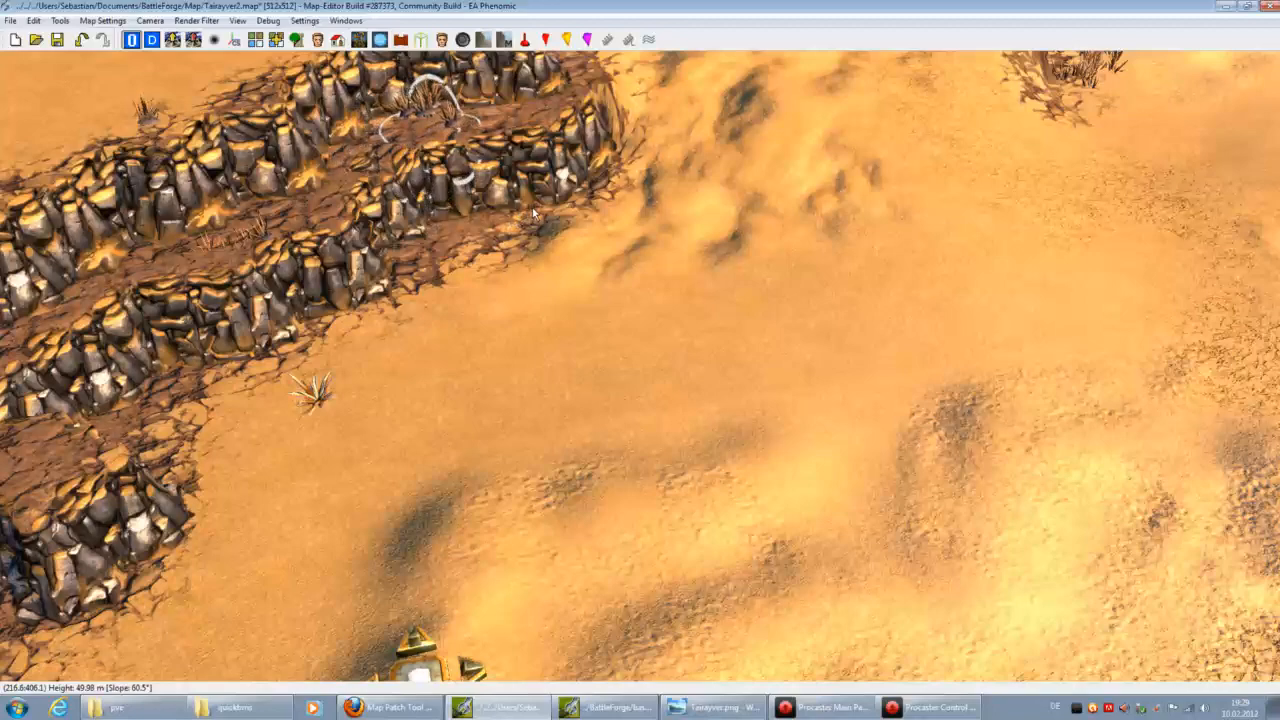
{"action": "scroll", "coordinate": [681, 390], "scroll_direction": "down", "scroll_amount": 5}
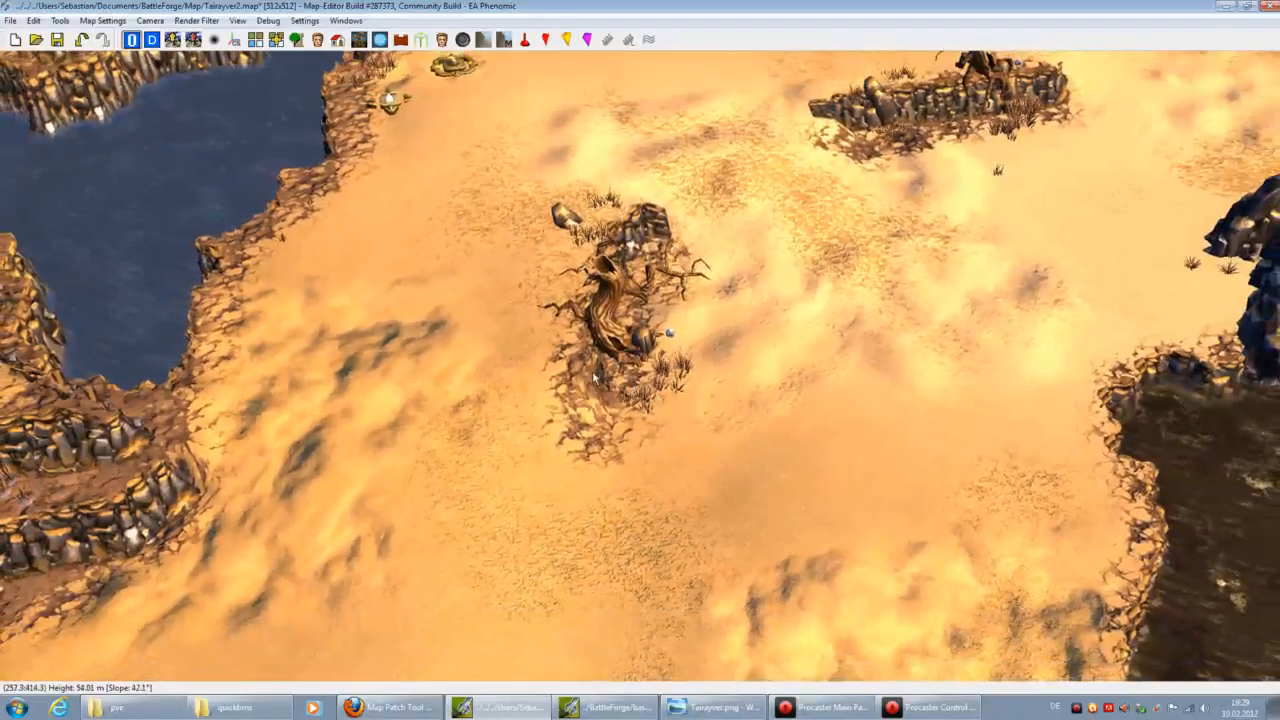
{"action": "scroll", "coordinate": [536, 355], "scroll_direction": "up", "scroll_amount": 3}
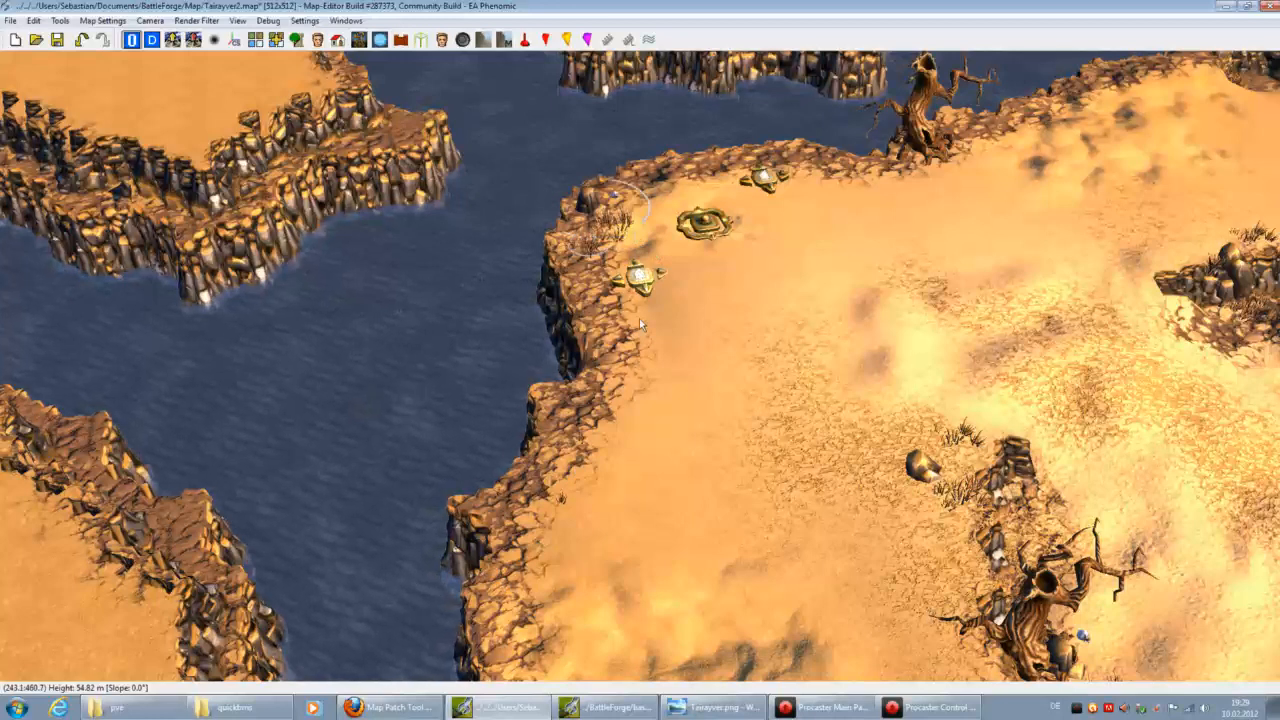
{"action": "left_click", "coordinate": [576, 400]}
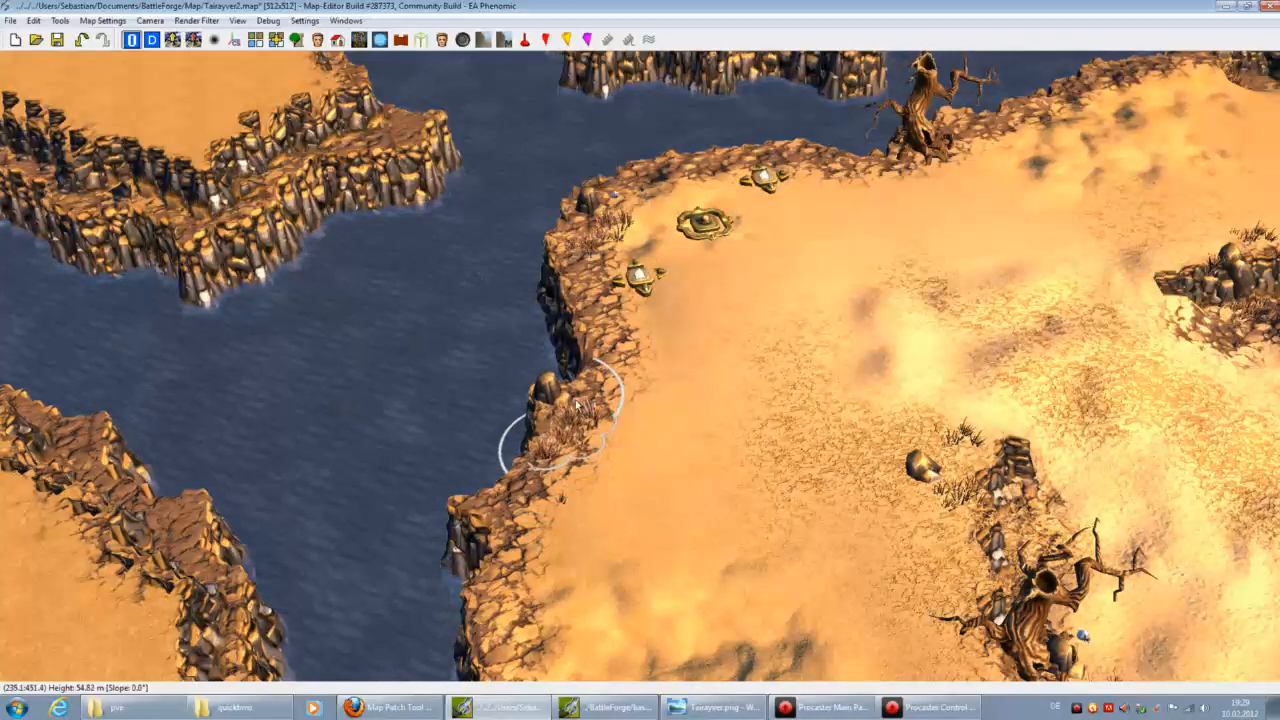
{"action": "key", "text": "ctrl+z"}
Step: Inspect the plant placement around the dark hollows, the tree ridges and the far cliffs
{"action": "mouse_move", "coordinate": [725, 452]}
{"action": "right_mouse_down"}
{"action": "mouse_move", "coordinate": [737, 460]}
{"action": "mouse_move", "coordinate": [724, 518]}
{"action": "mouse_move", "coordinate": [713, 435]}
{"action": "right_mouse_up"}
{"action": "middle_click_drag", "start_coordinate": [713, 435], "coordinate": [703, 455]}
{"action": "scroll", "coordinate": [703, 455], "scroll_direction": "up", "scroll_amount": 1}
{"action": "right_click_drag", "start_coordinate": [1080, 486], "coordinate": [1030, 546]}
{"action": "left_click_drag", "start_coordinate": [955, 433], "coordinate": [1200, 680]}
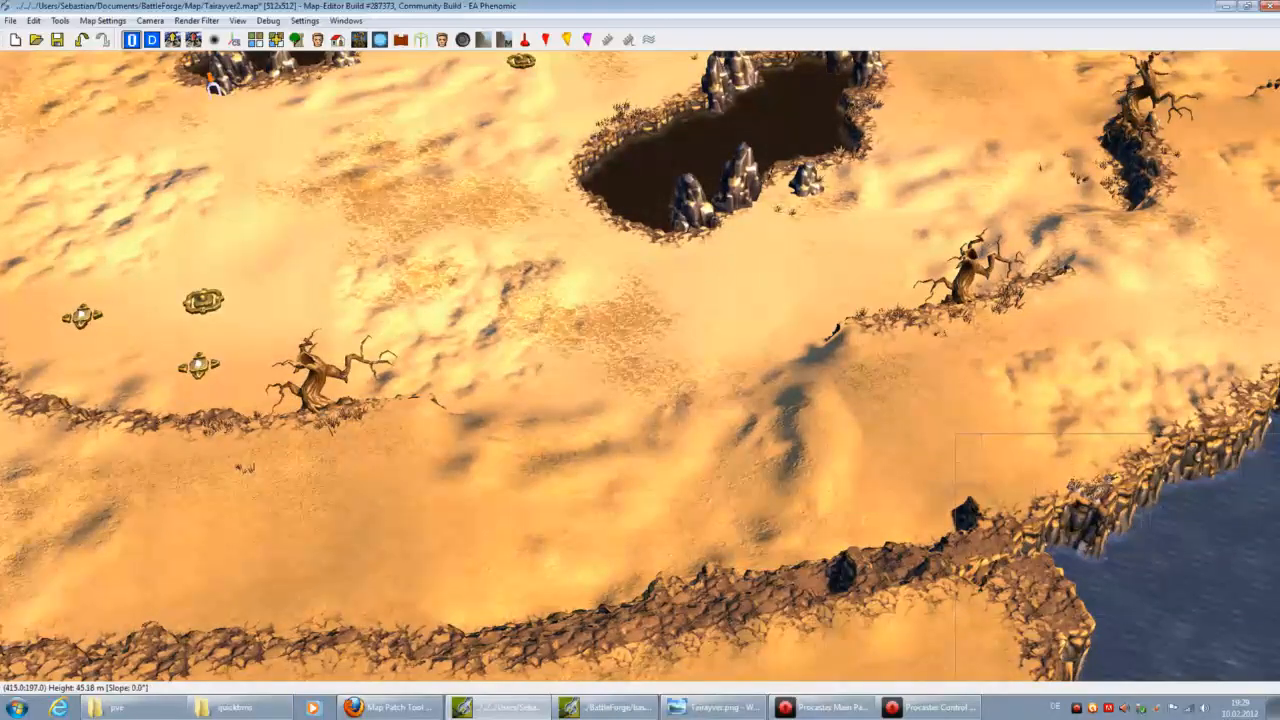
{"action": "key", "text": "Up"}
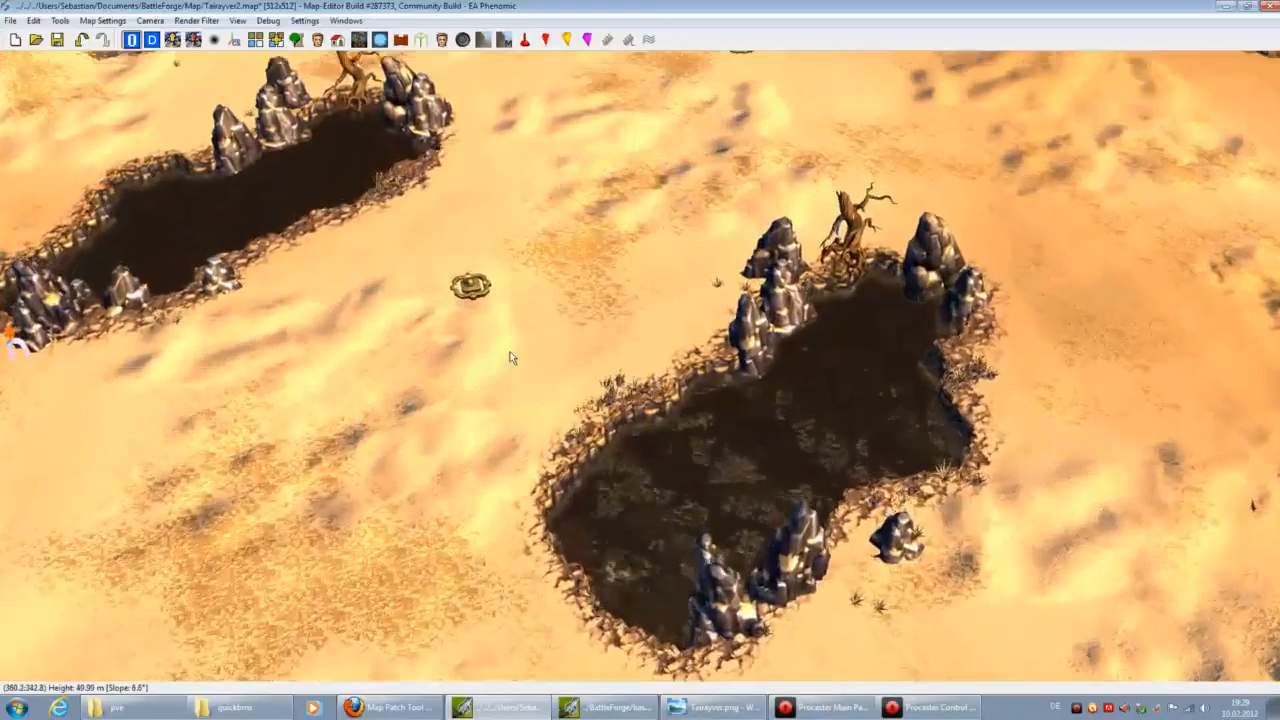
{"action": "key", "text": "Left"}
{"action": "key", "text": "Up"}
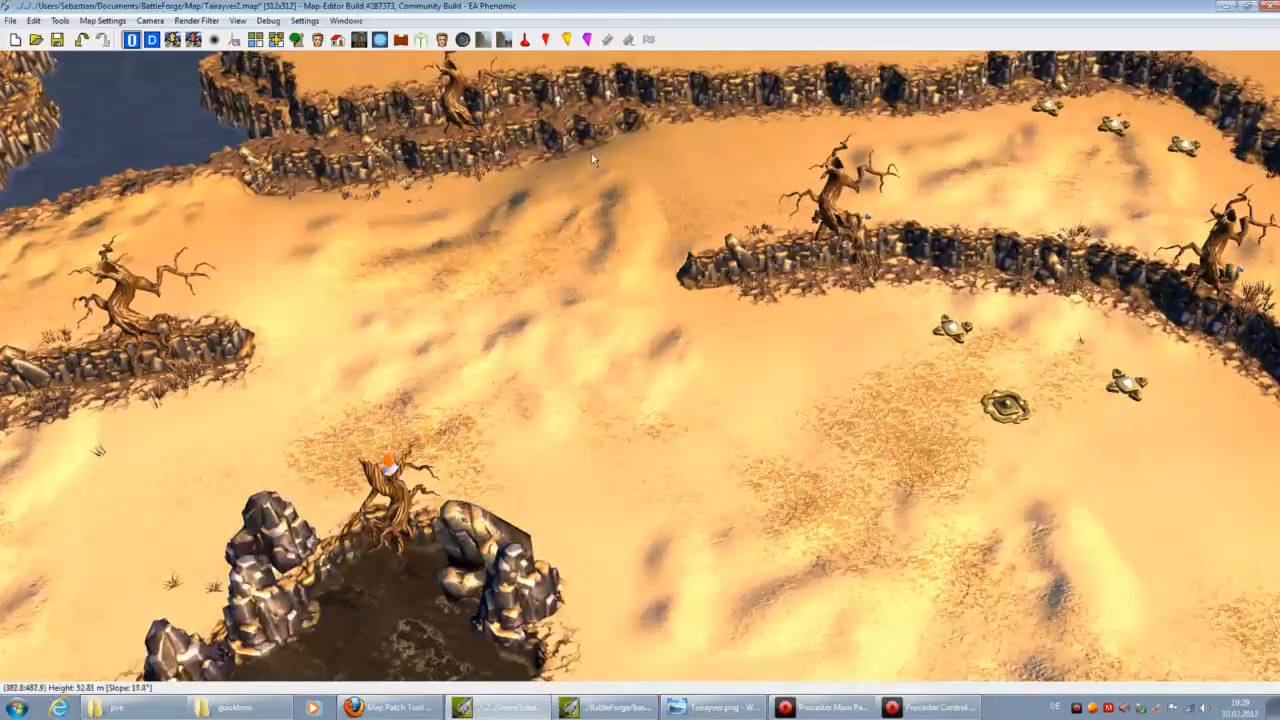
{"action": "key", "text": "Up"}
{"action": "left_click_drag", "start_coordinate": [351, 350], "coordinate": [238, 345]}
Step: Place copies of the plant patch along the curved ridge beside the power and token slots and save the map
{"action": "key", "text": "Down"}
{"action": "key", "text": "Left"}
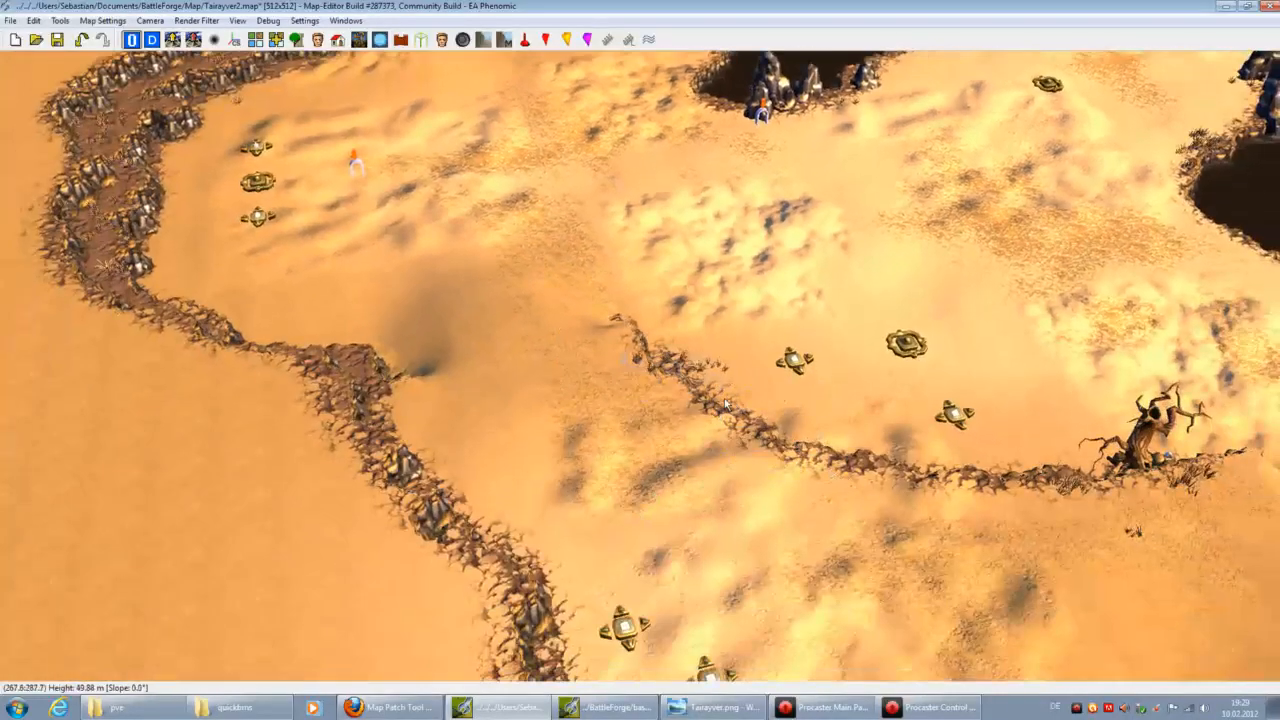
{"action": "scroll", "coordinate": [726, 420], "scroll_direction": "up", "scroll_amount": 4}
{"action": "key", "text": "Right"}
{"action": "key", "text": "Up"}
{"action": "key", "text": "Down"}
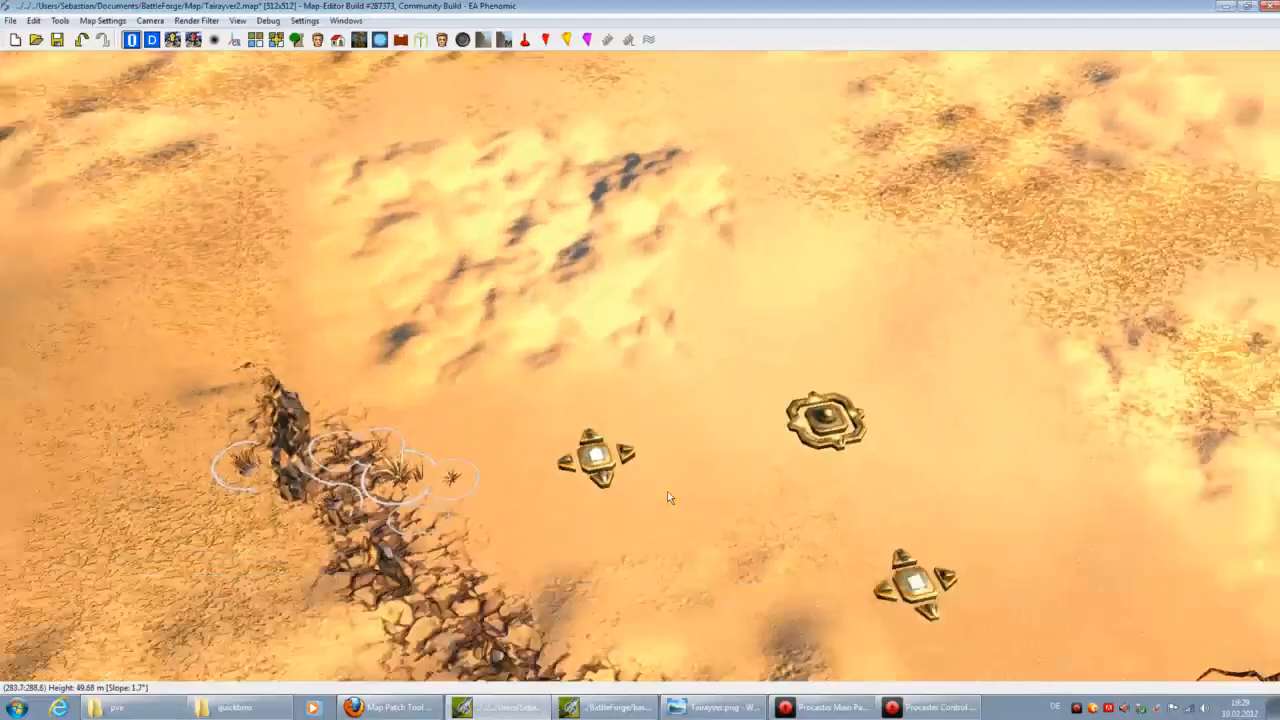
{"action": "scroll", "coordinate": [668, 492], "scroll_direction": "down", "scroll_amount": 2}
{"action": "key", "text": "Down"}
{"action": "key", "text": "Right"}
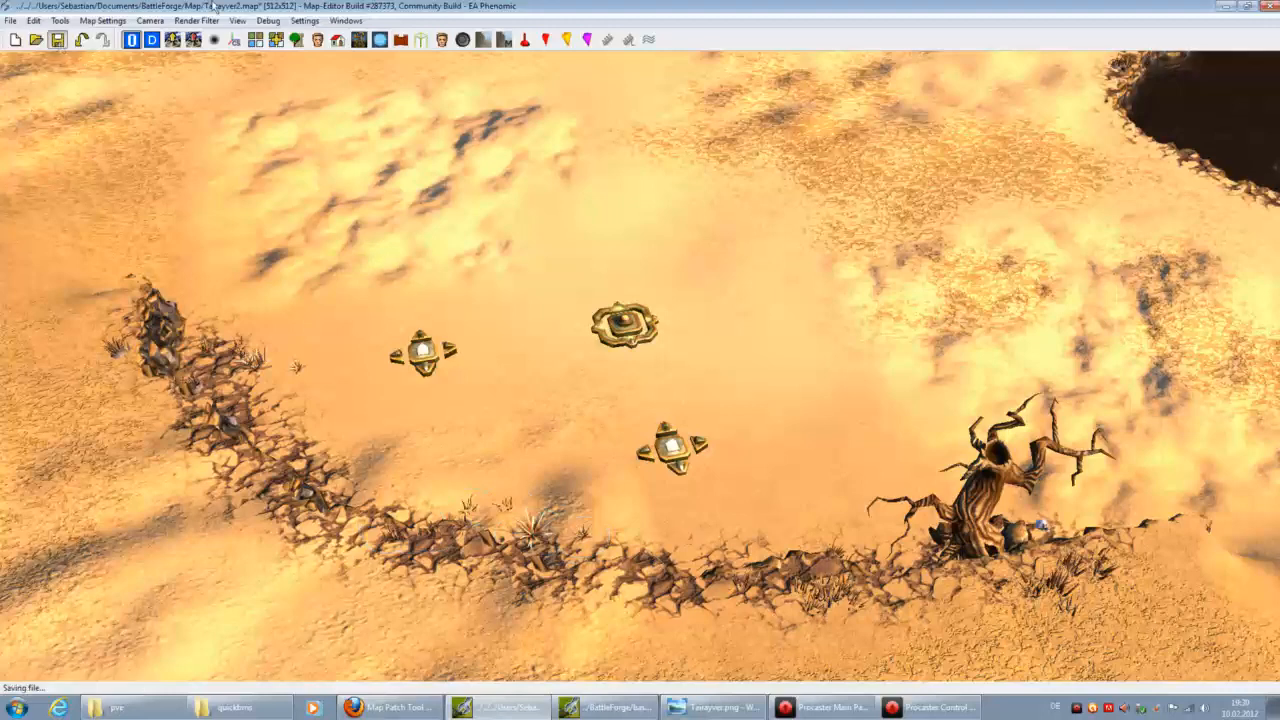
Step: Survey the scenery of the 12201_pve_02p_slavemaster map and close its editor window
{"action": "key", "text": "alt+Tab"}
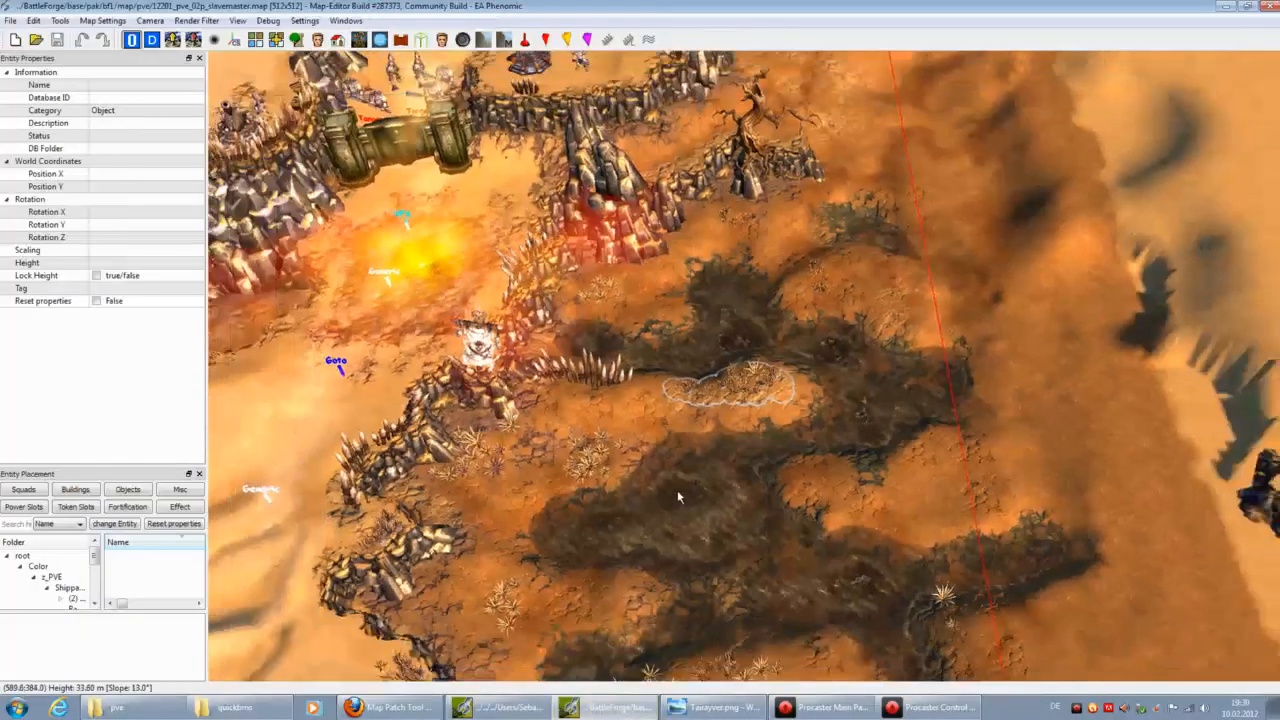
{"action": "key", "text": "Down"}
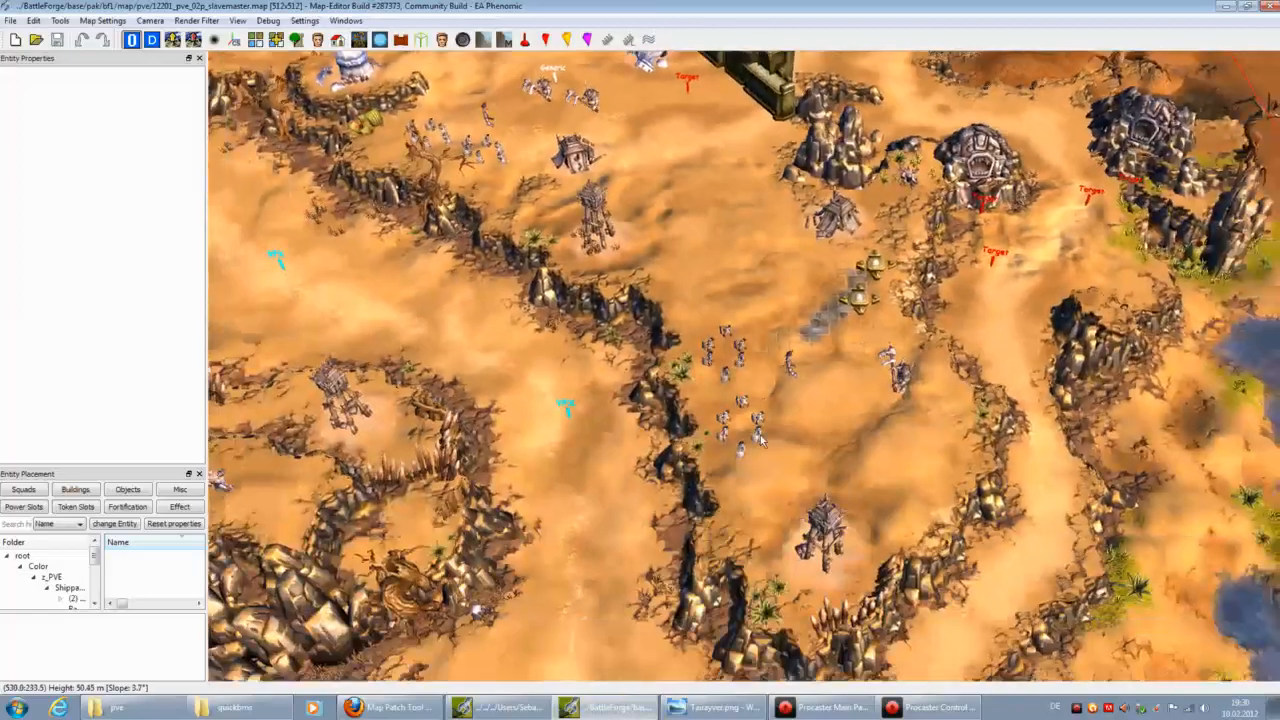
{"action": "scroll", "coordinate": [760, 440], "scroll_direction": "up", "scroll_amount": 5}
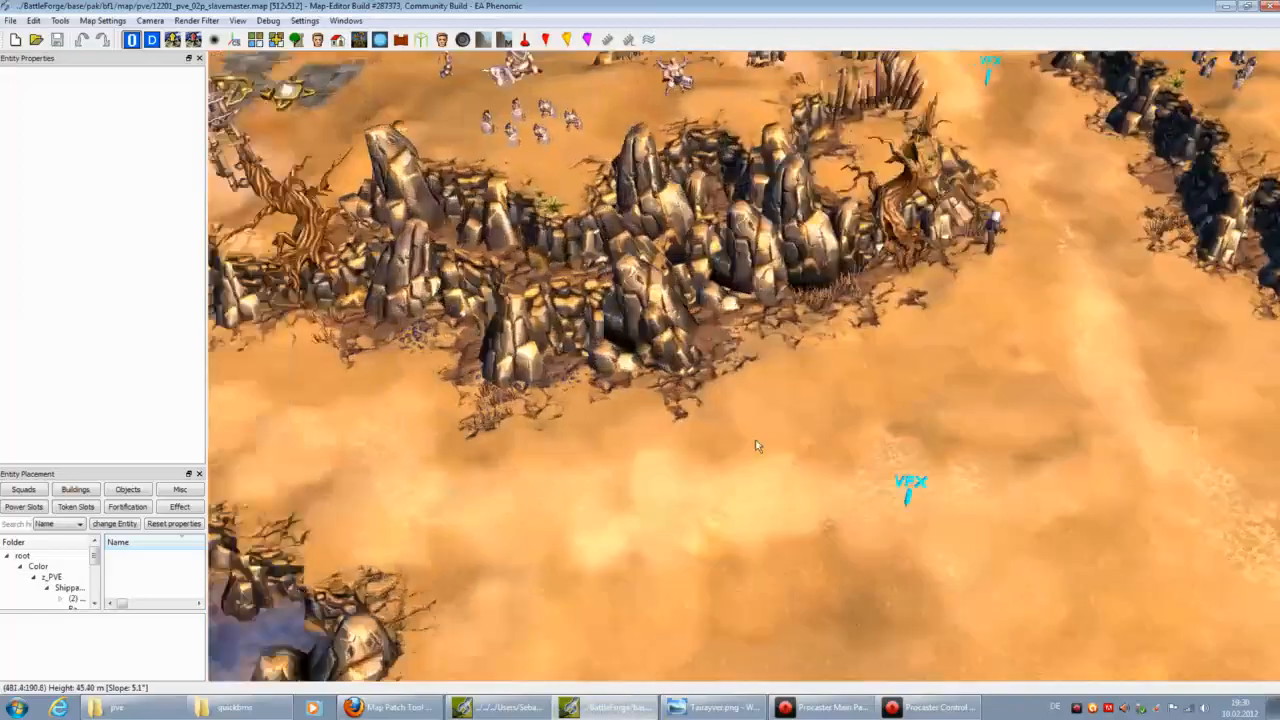
{"action": "scroll", "coordinate": [753, 456], "scroll_direction": "down", "scroll_amount": 5}
{"action": "key", "text": "Down"}
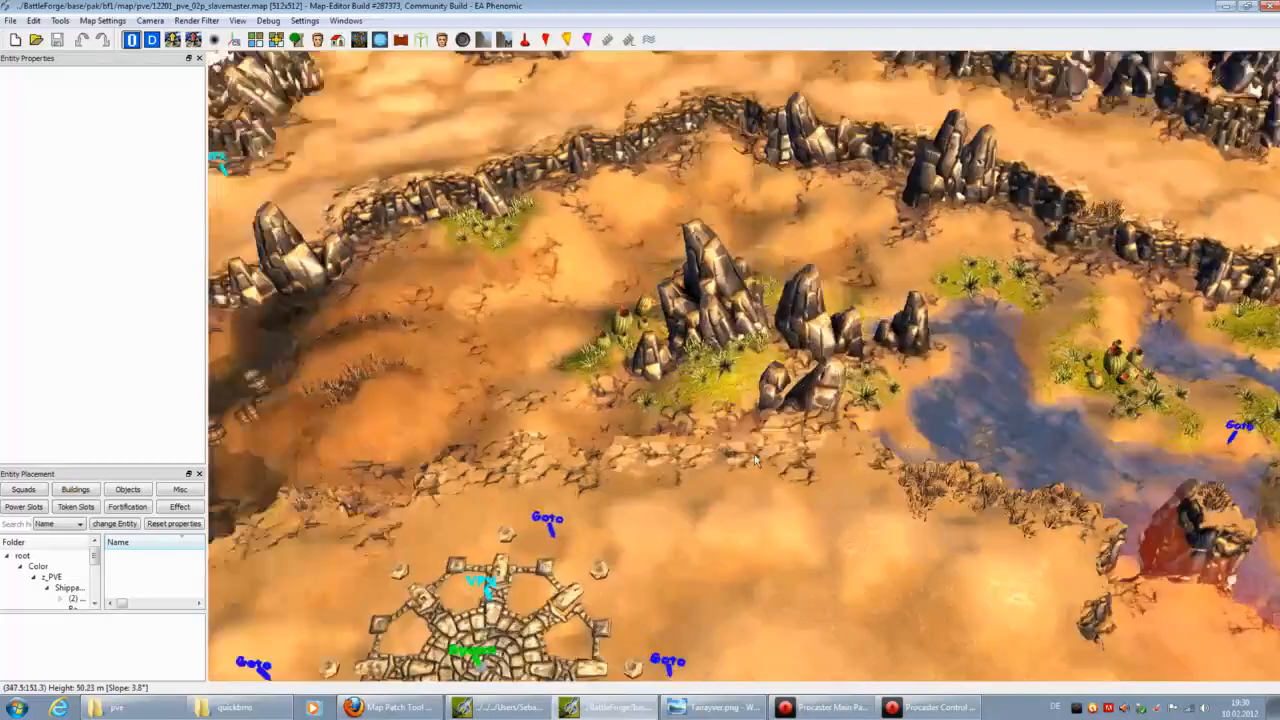
{"action": "key", "text": "Left"}
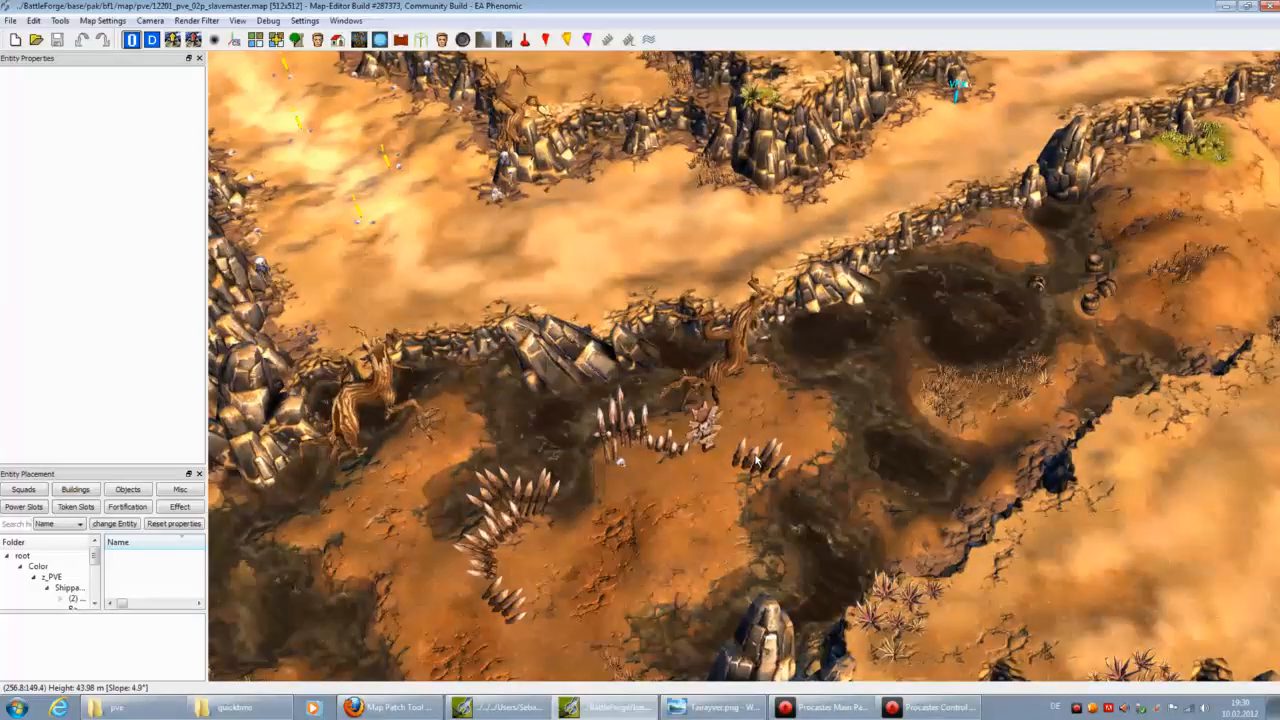
{"action": "left_click", "coordinate": [1270, 12]}
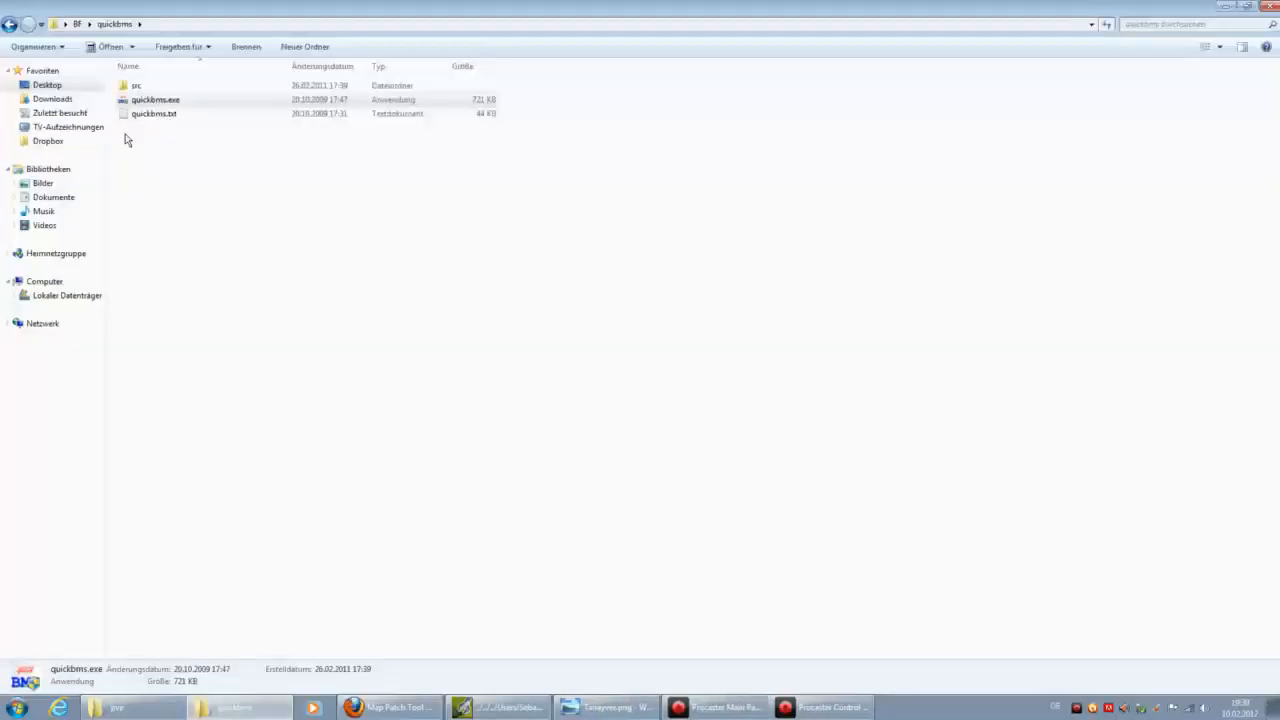
Step: Launch quickbms.exe again and load BFpak.bms as the extraction script
{"action": "left_click", "coordinate": [155, 102]}
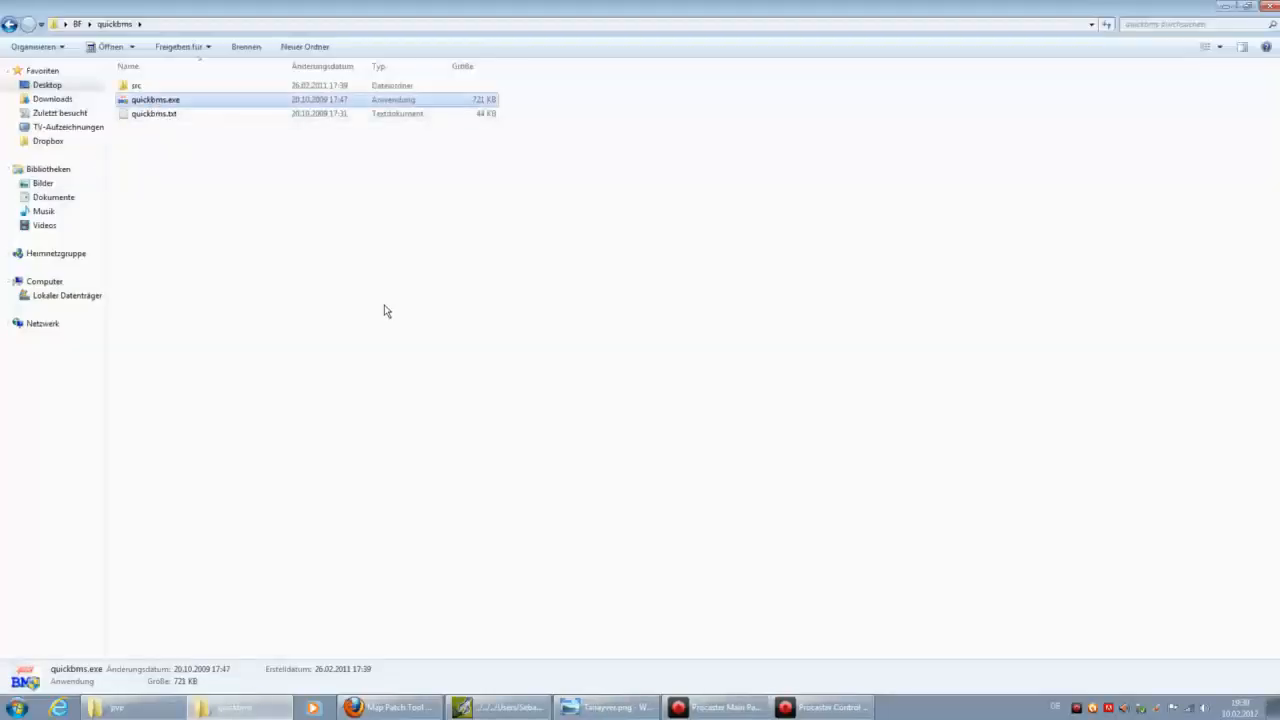
{"action": "left_click", "coordinate": [712, 400]}
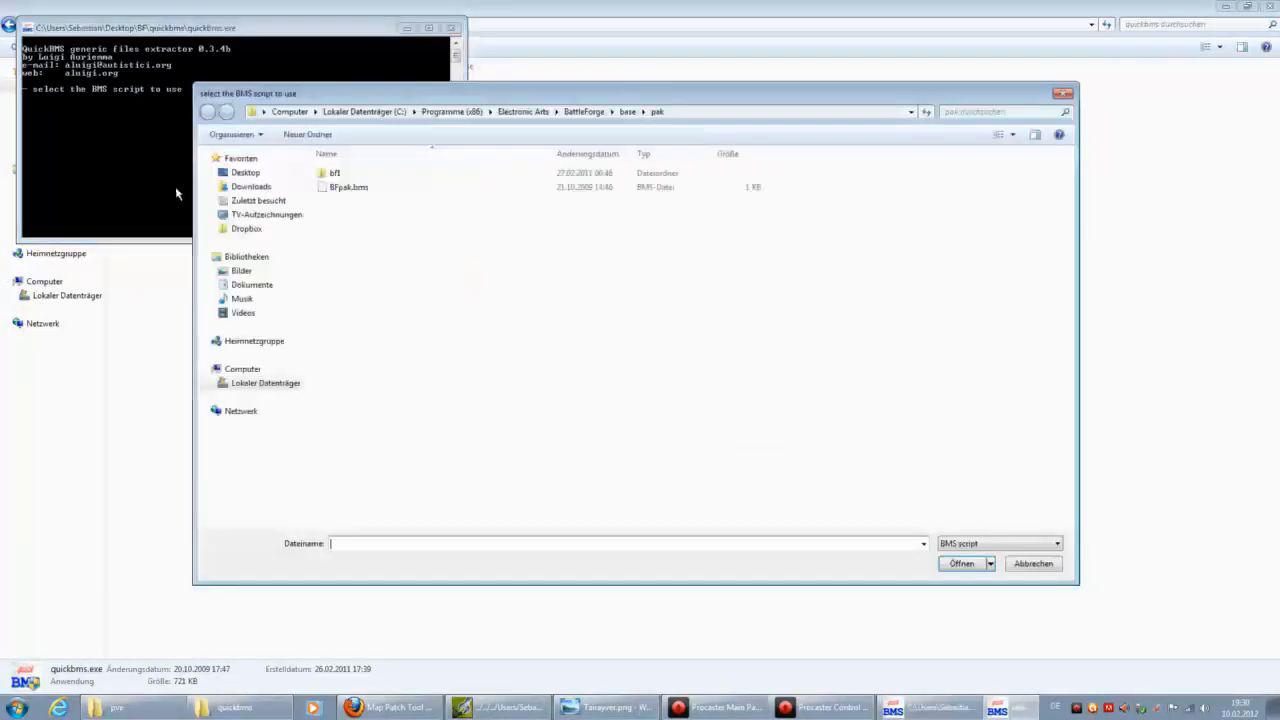
{"action": "left_click", "coordinate": [332, 190]}
{"action": "double_click", "coordinate": [331, 189]}
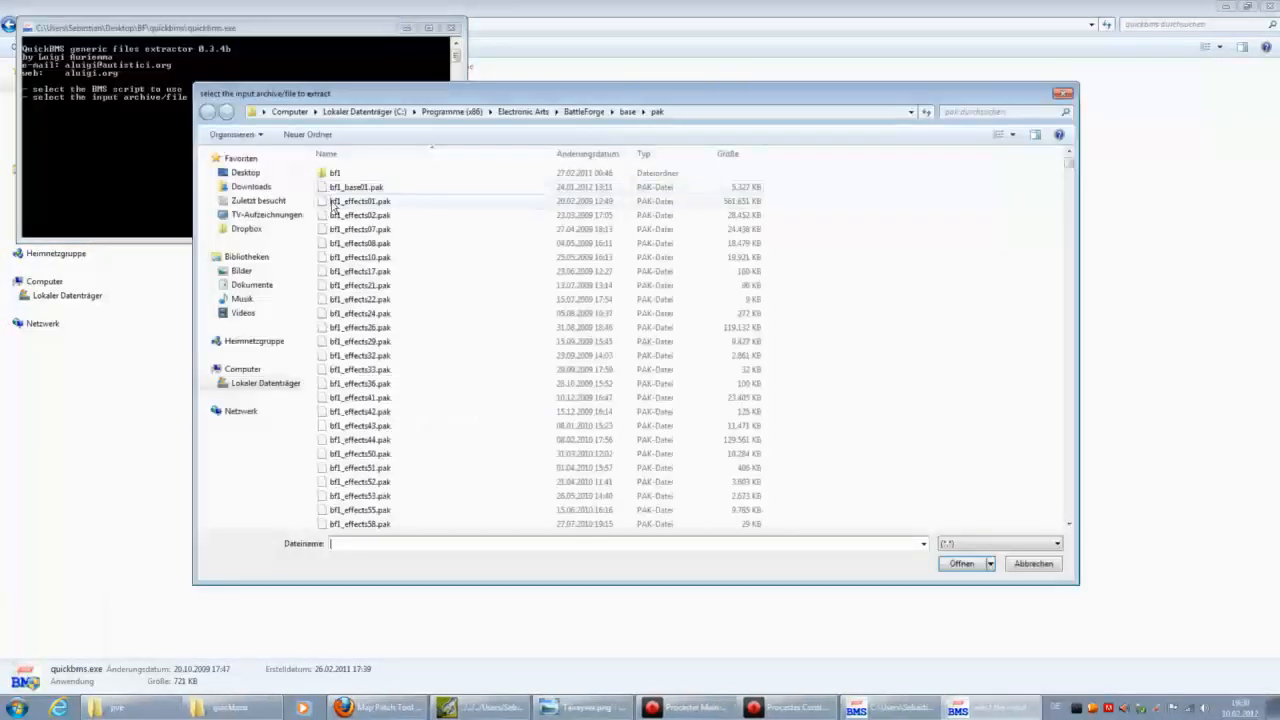
Step: Extract the 12300_pve_04p_blight2 map archive into BattleForge's pak folder and close the QuickBMS console
{"action": "left_click", "coordinate": [398, 257]}
{"action": "left_click", "coordinate": [400, 355]}
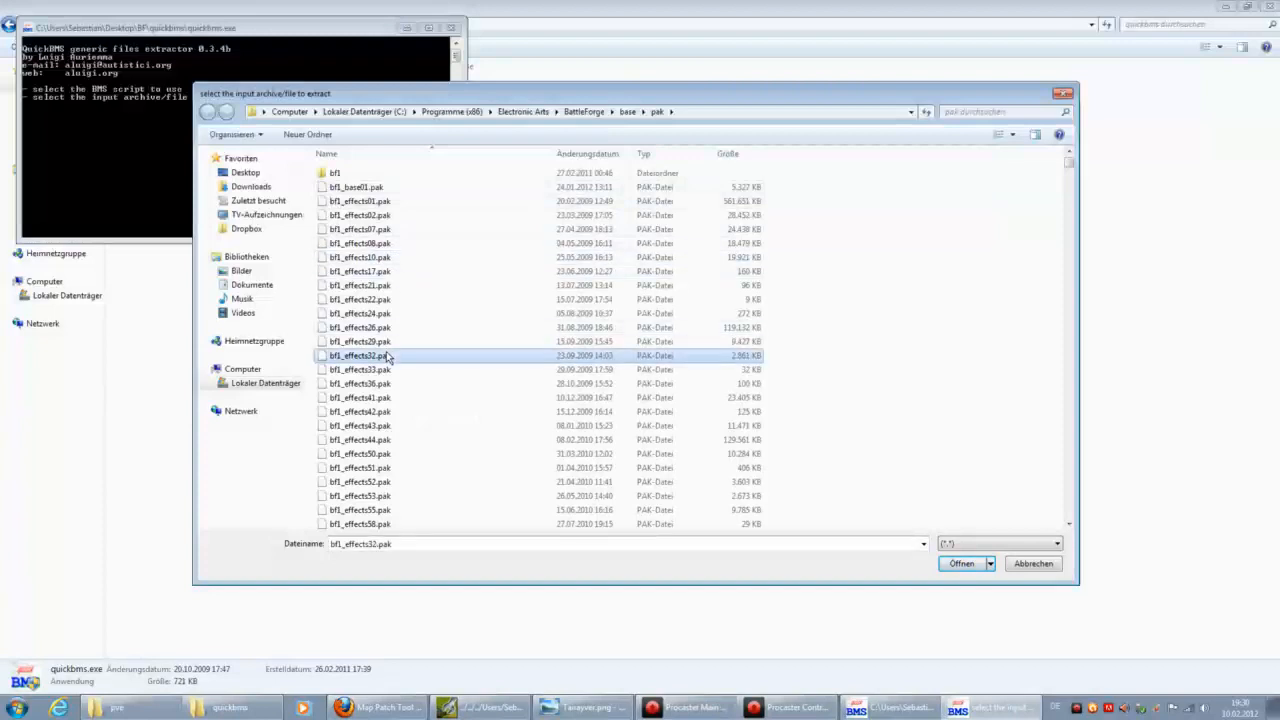
{"action": "scroll", "coordinate": [410, 480], "scroll_direction": "down", "scroll_amount": 10}
{"action": "left_click_drag", "start_coordinate": [1069, 174], "coordinate": [1066, 466]}
{"action": "scroll", "coordinate": [625, 370], "scroll_direction": "up", "scroll_amount": 8}
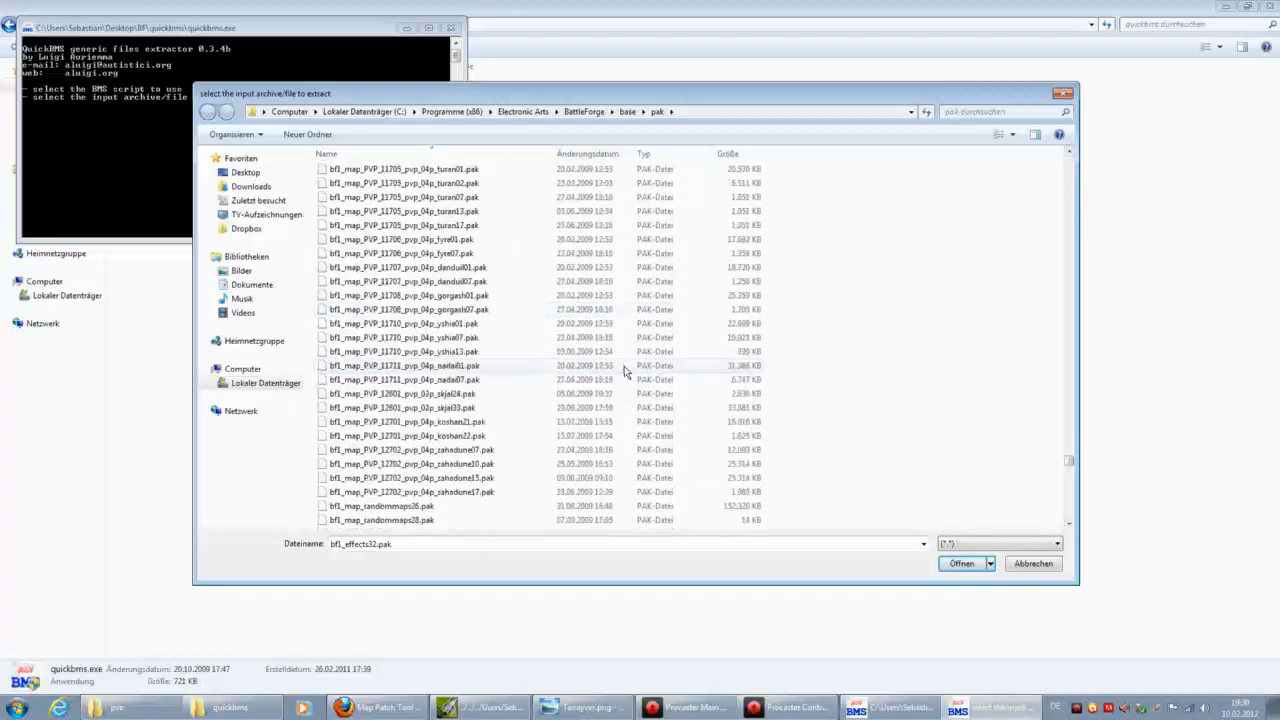
{"action": "scroll", "coordinate": [630, 377], "scroll_direction": "up", "scroll_amount": 10}
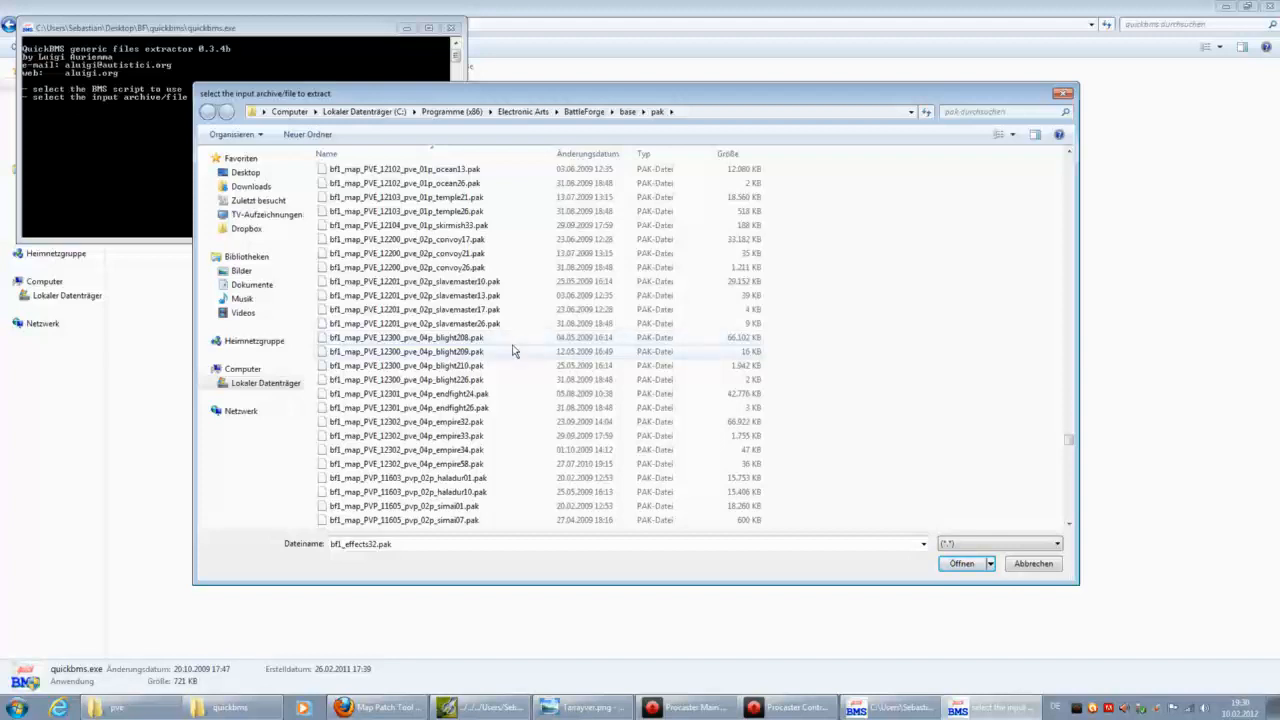
{"action": "left_click", "coordinate": [513, 351]}
{"action": "left_click", "coordinate": [962, 563]}
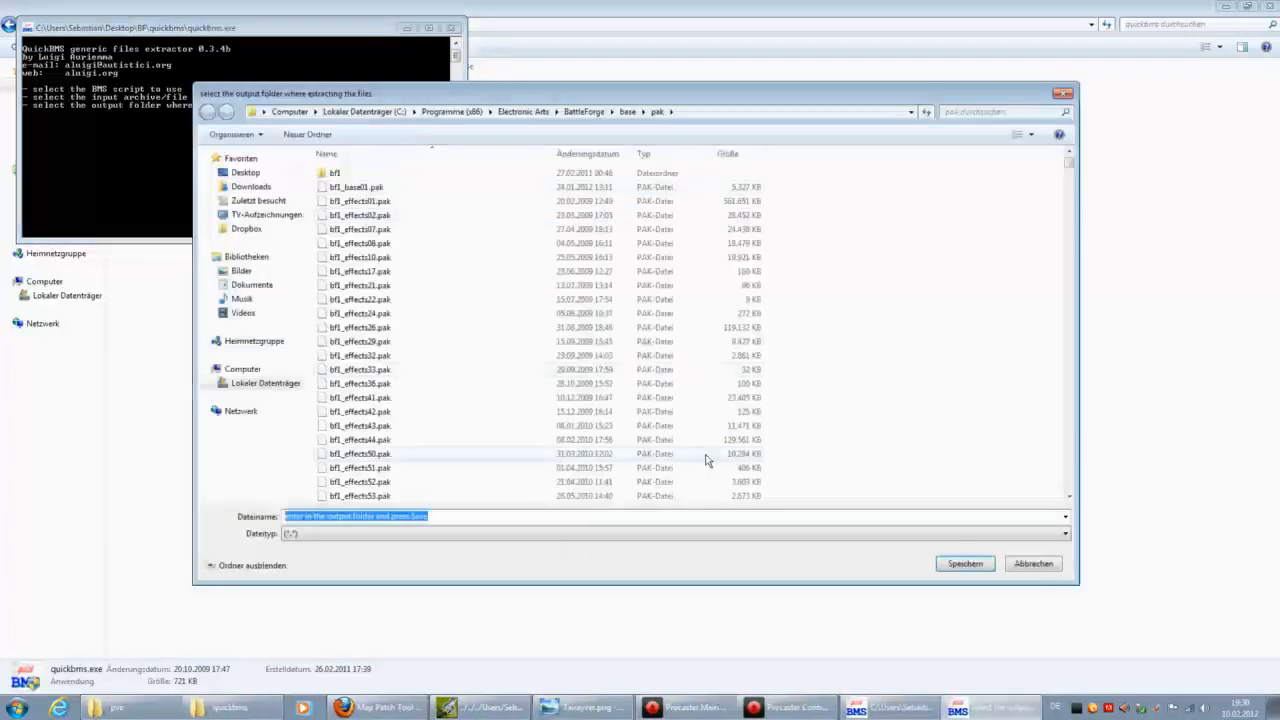
{"action": "left_click", "coordinate": [962, 563]}
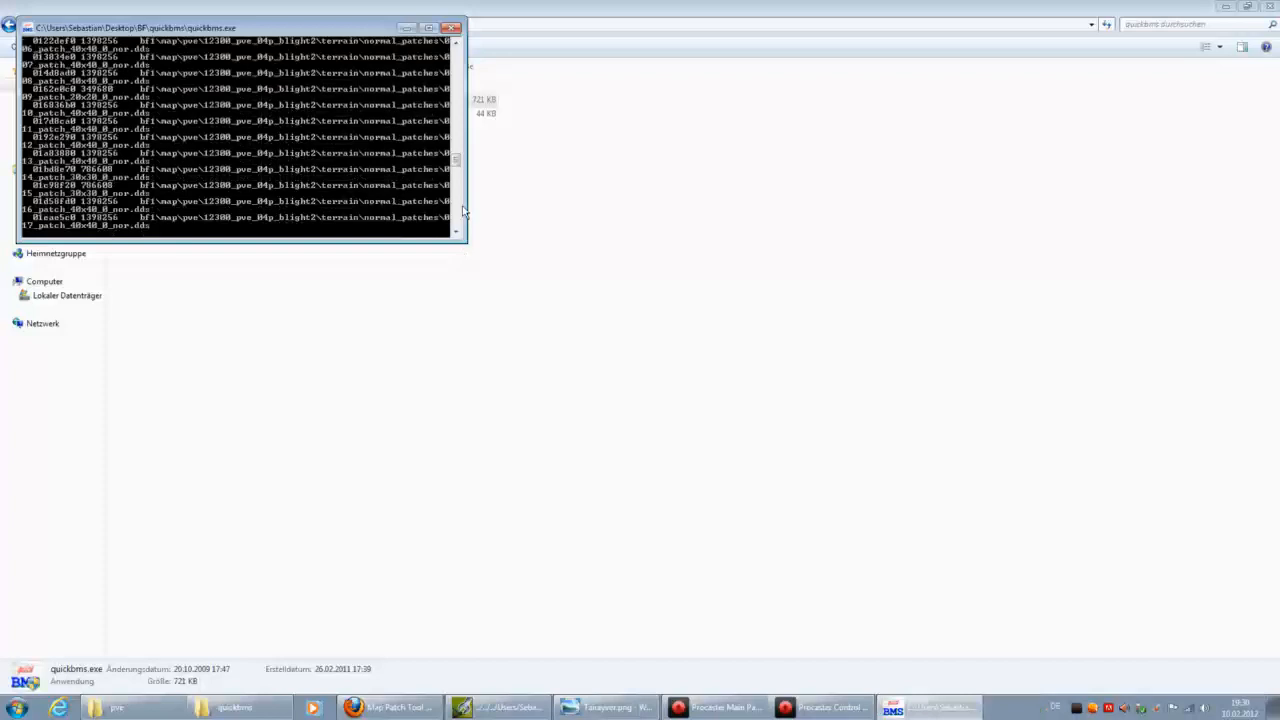
{"action": "left_click", "coordinate": [446, 25]}
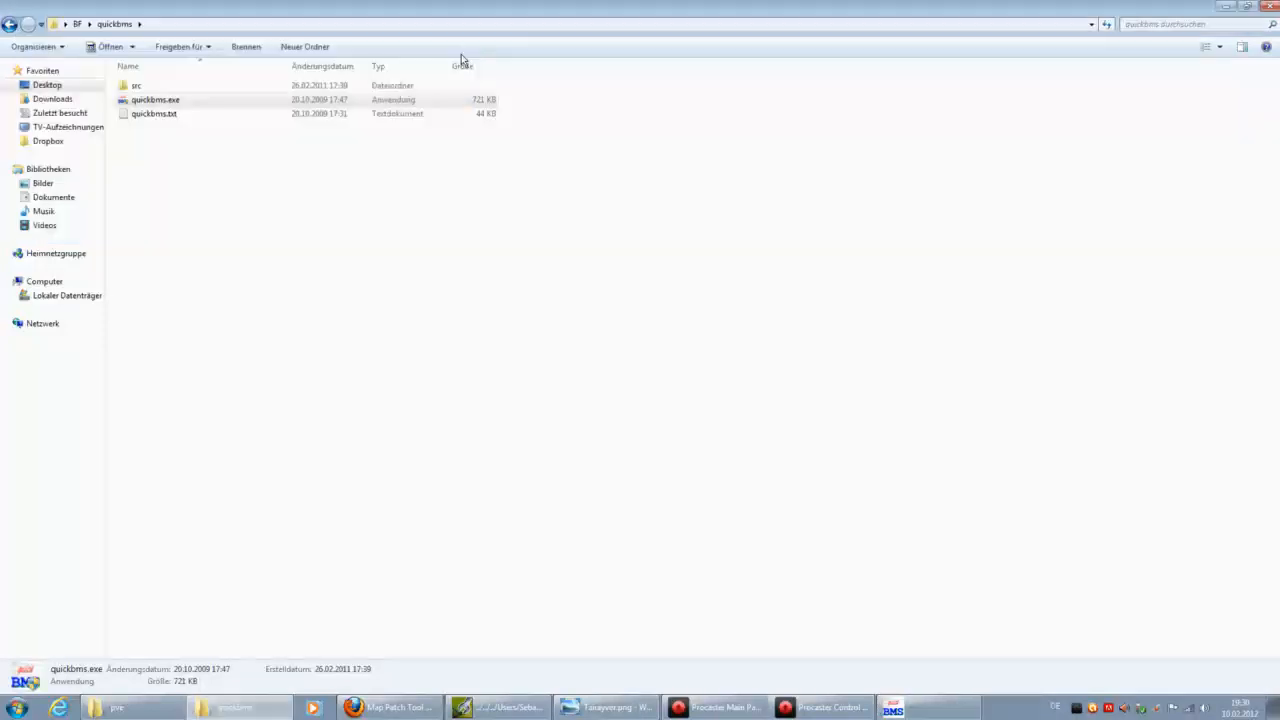
Step: Open the extracted 12300_pve_04p_blight2.map from the pve folder in the map editor
{"action": "left_click", "coordinate": [110, 707]}
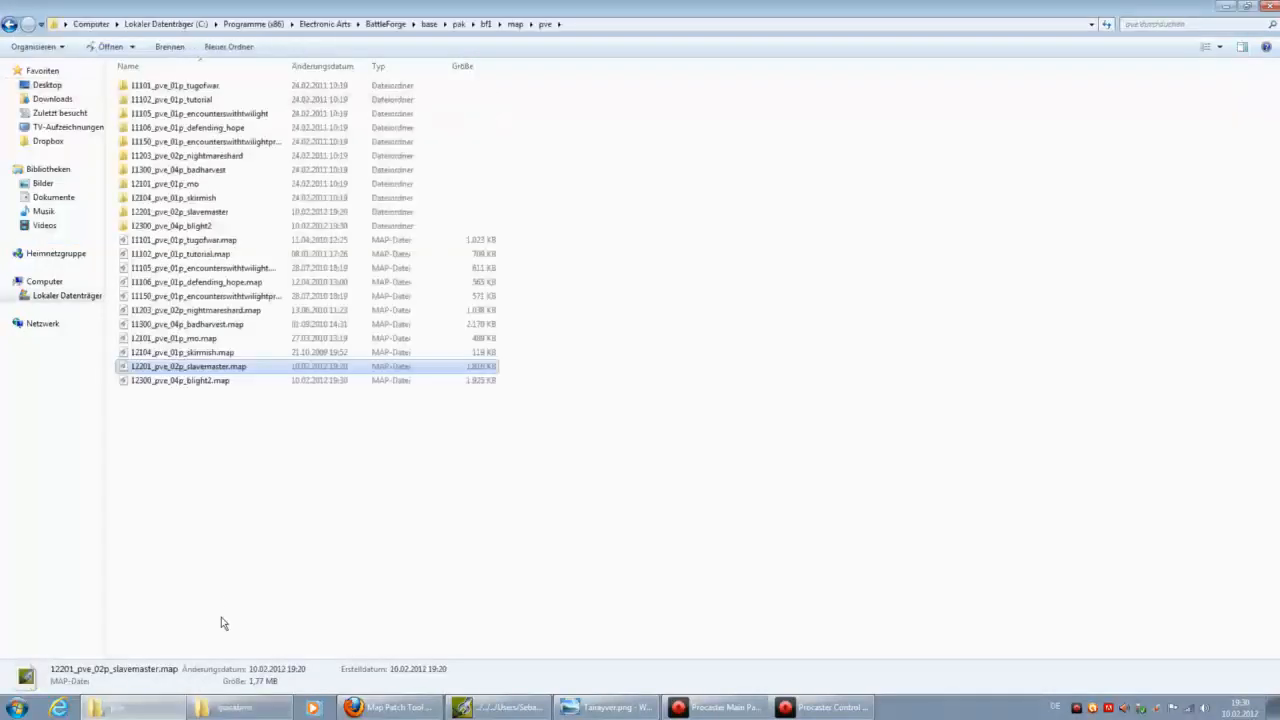
{"action": "left_click", "coordinate": [205, 384]}
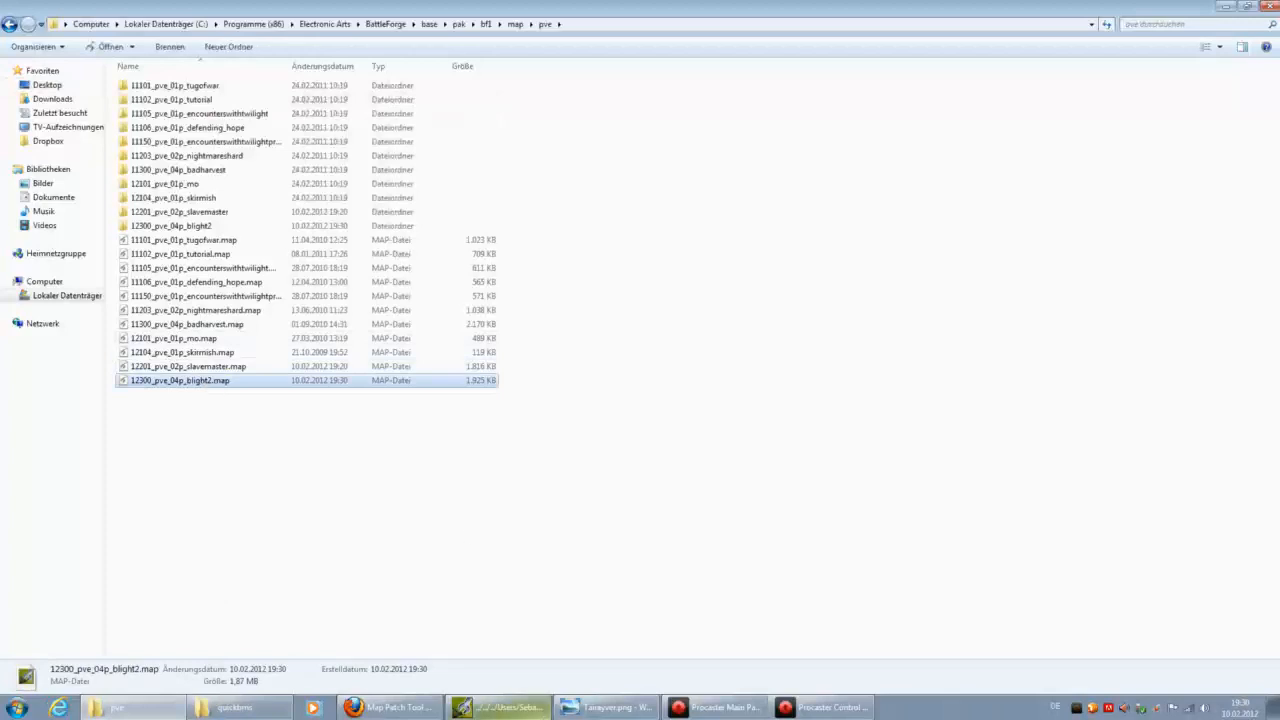
{"action": "key", "text": "Return"}
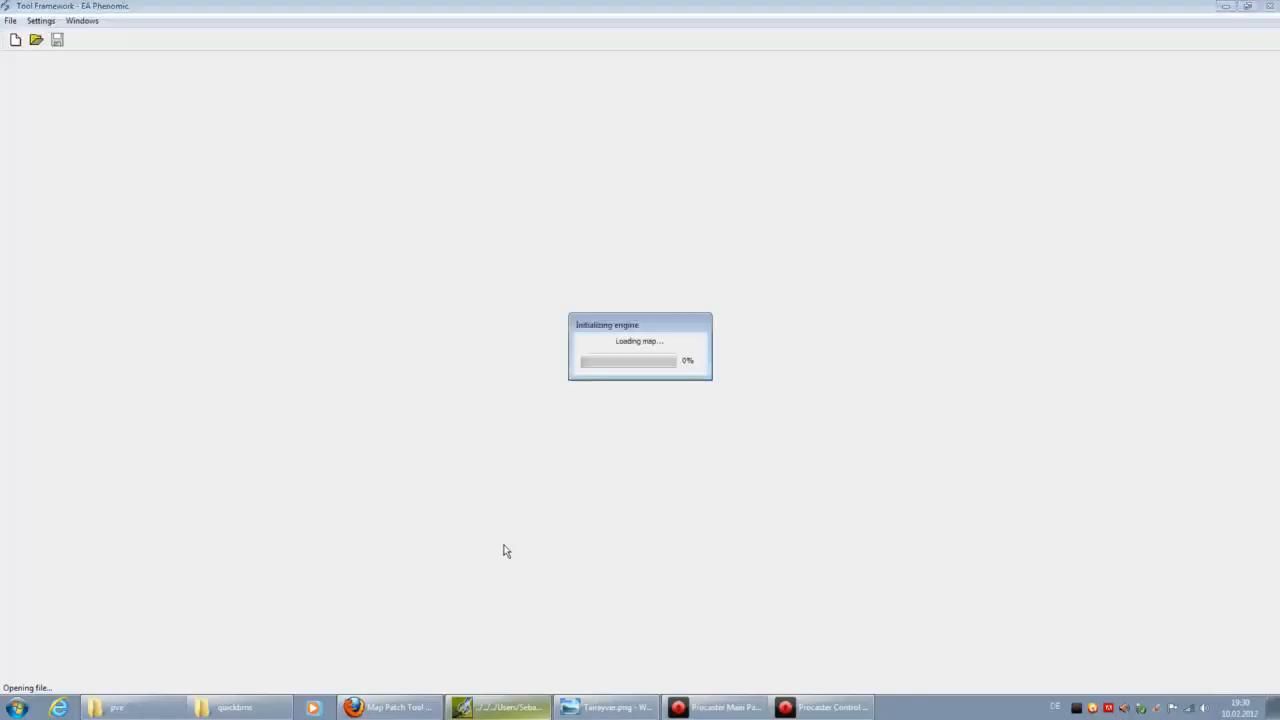
{"action": "left_click", "coordinate": [724, 708]}
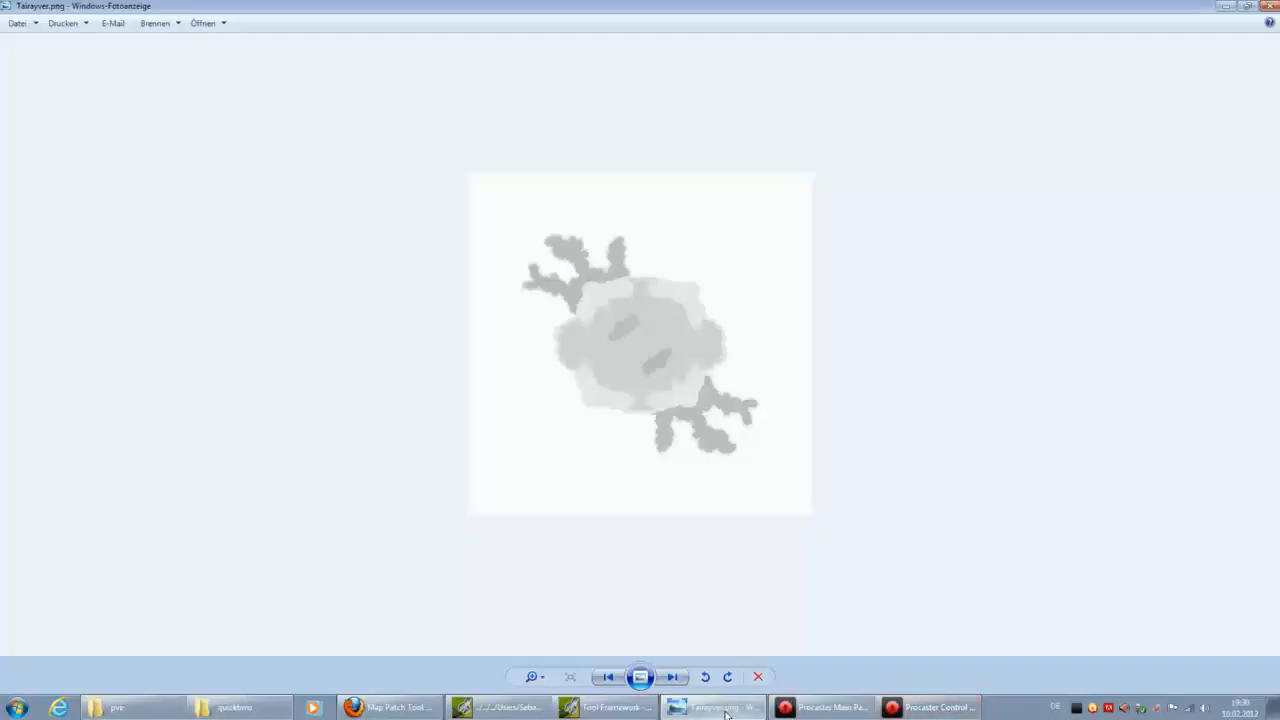
{"action": "left_click", "coordinate": [730, 710]}
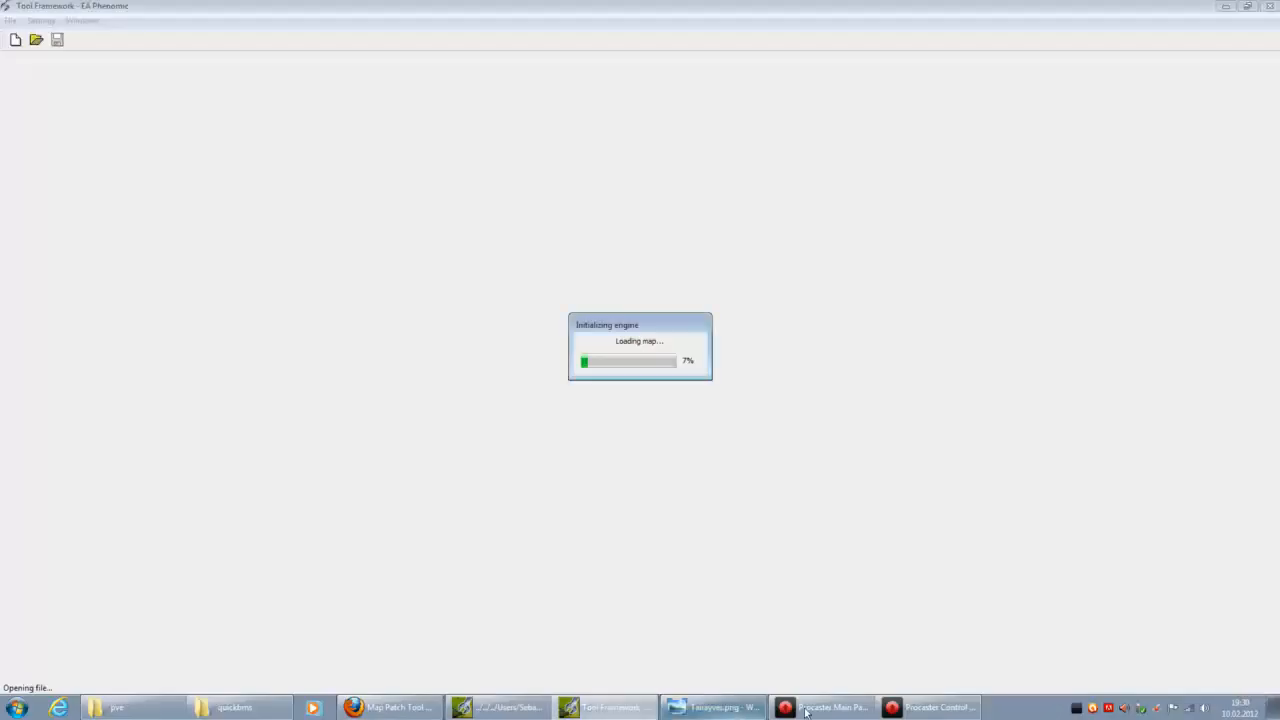
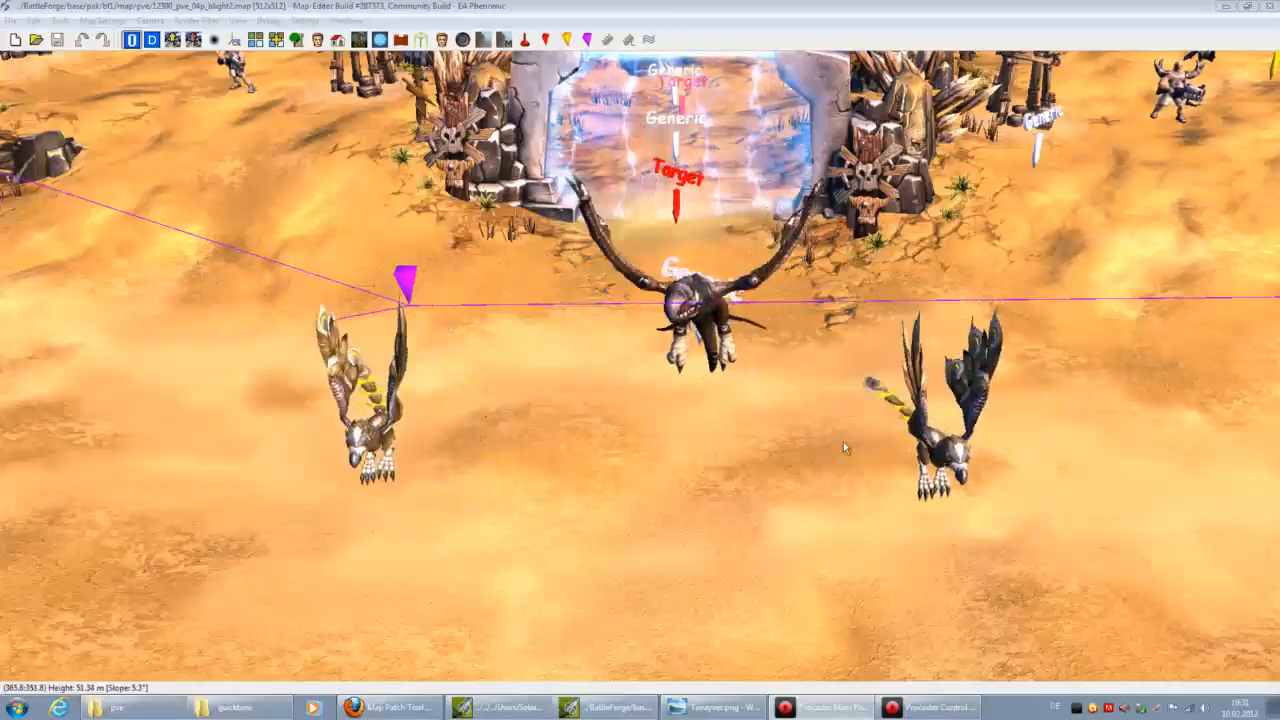
Step: Survey the lakes, forested cliffs and desert camps of the 12300_pve_04p_blight2 map for reusable scenery
{"action": "scroll", "coordinate": [605, 483], "scroll_direction": "down", "scroll_amount": 5}
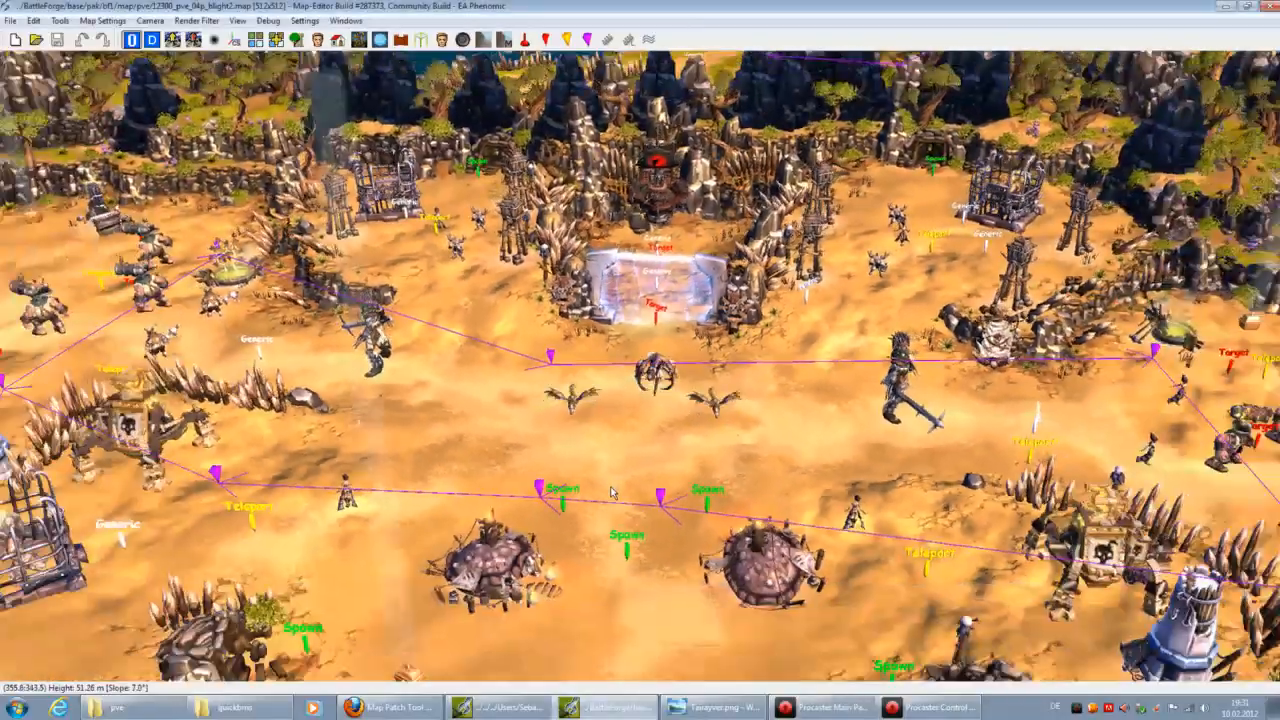
{"action": "key", "text": "Up"}
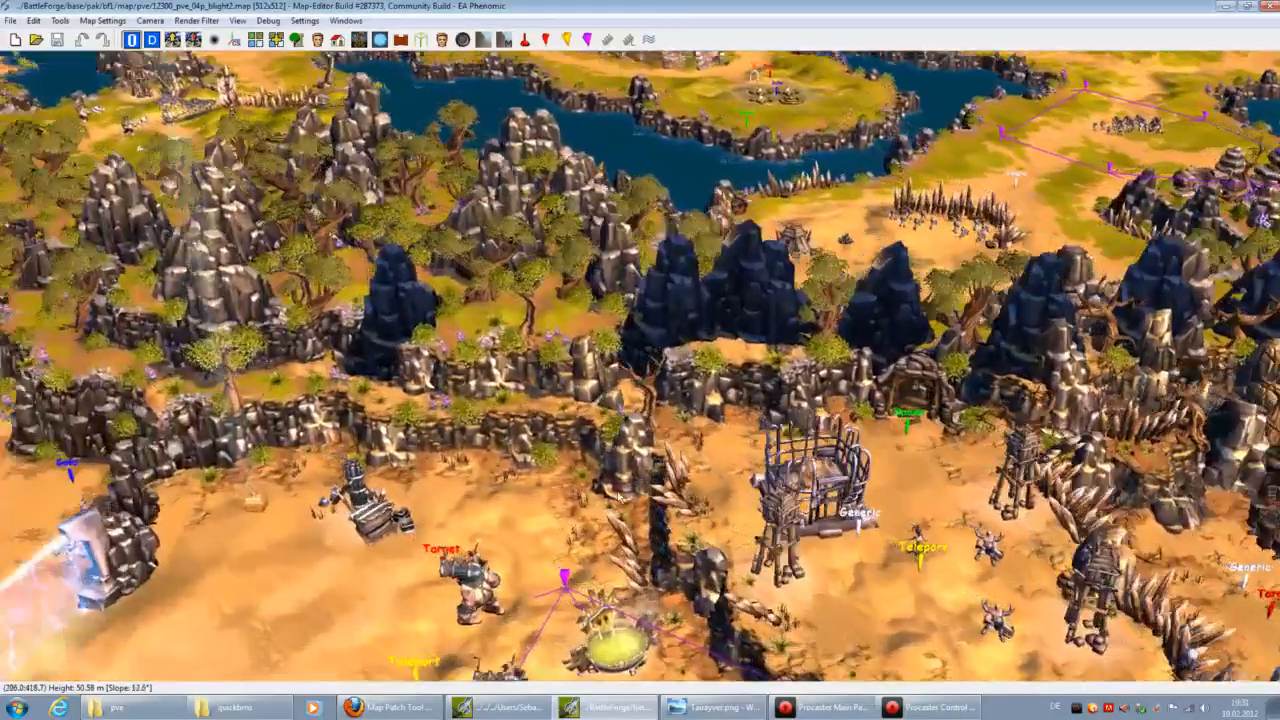
{"action": "key", "text": "Down"}
{"action": "key", "text": "Down"}
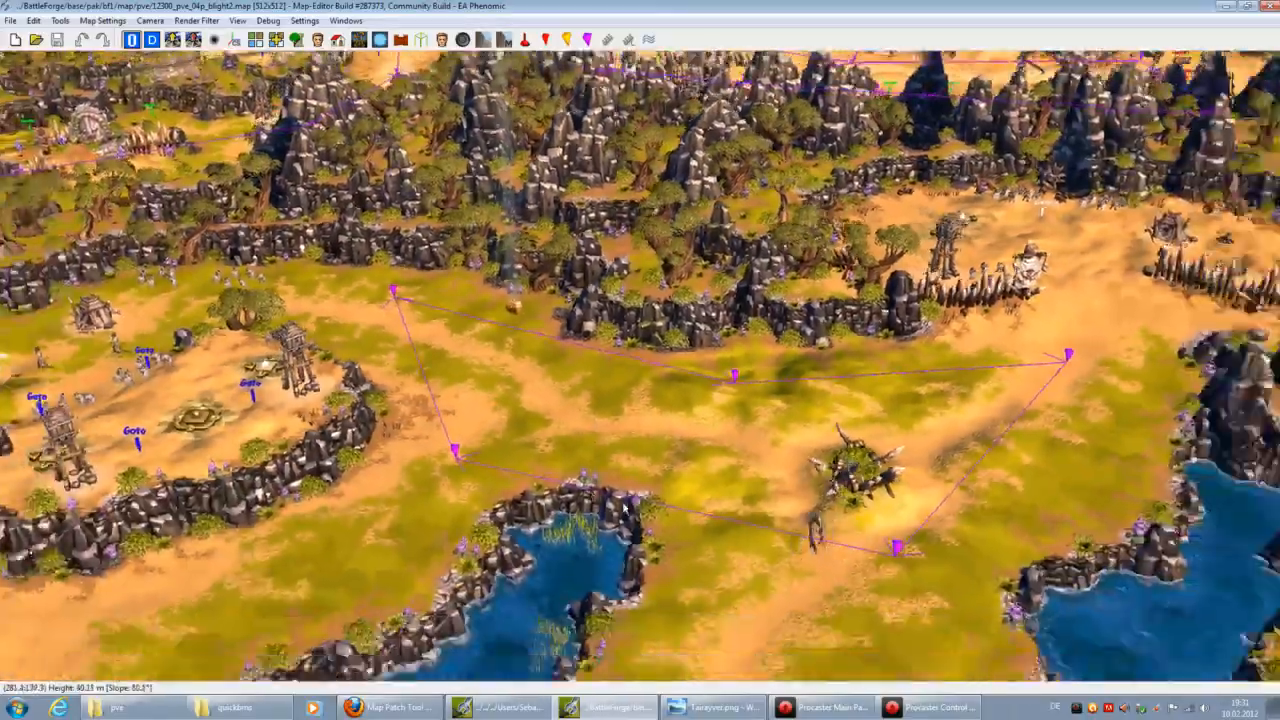
{"action": "scroll", "coordinate": [625, 509], "scroll_direction": "down", "scroll_amount": 5}
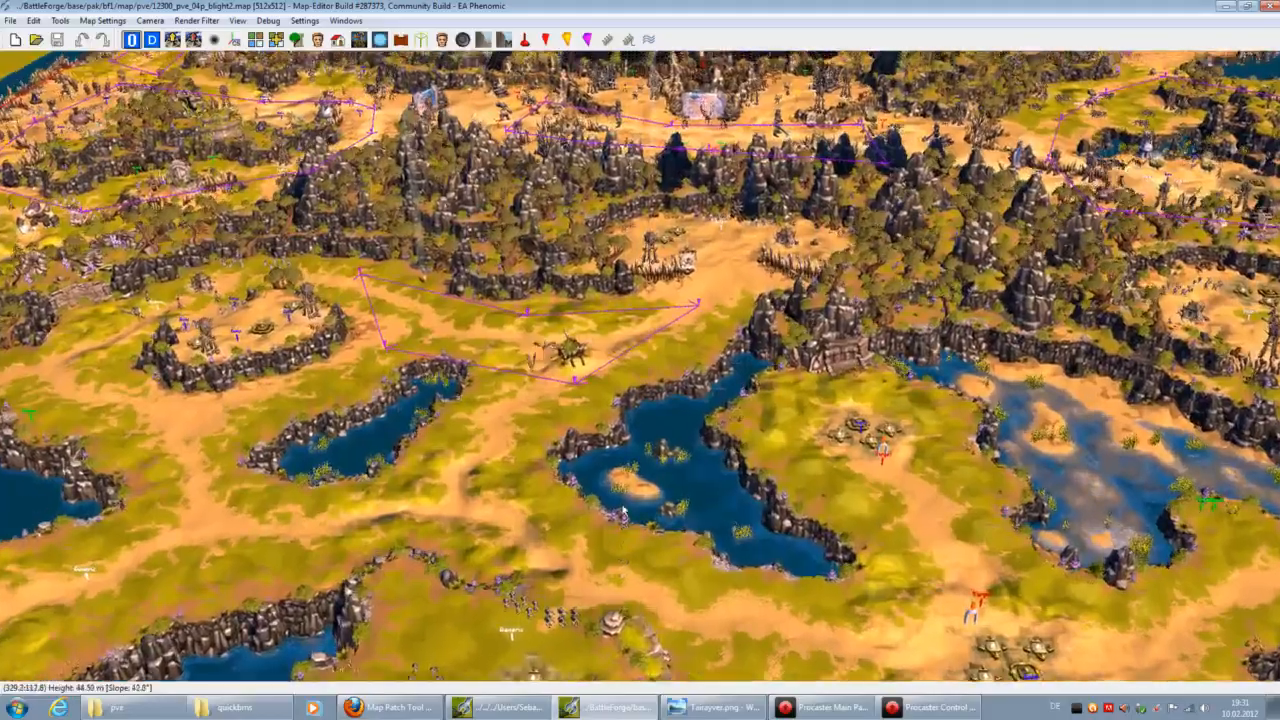
{"action": "key", "text": "Up"}
{"action": "scroll", "coordinate": [625, 511], "scroll_direction": "up", "scroll_amount": 3}
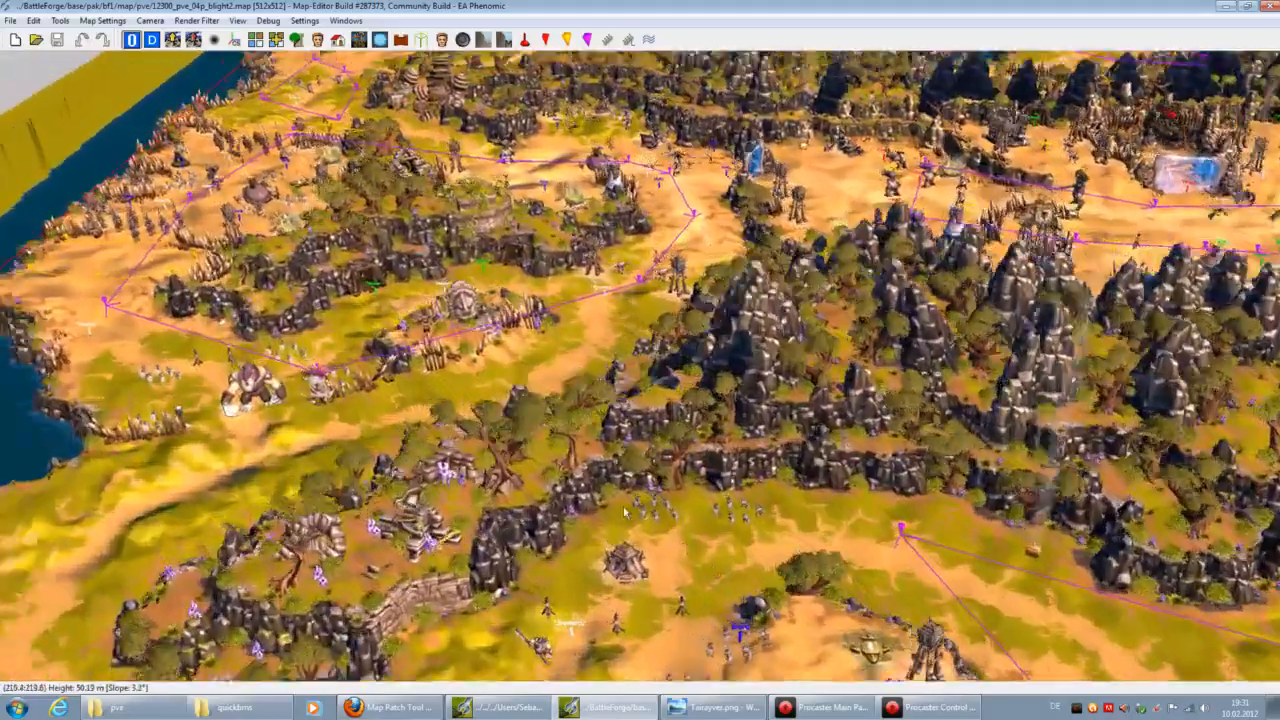
{"action": "key", "text": "Up"}
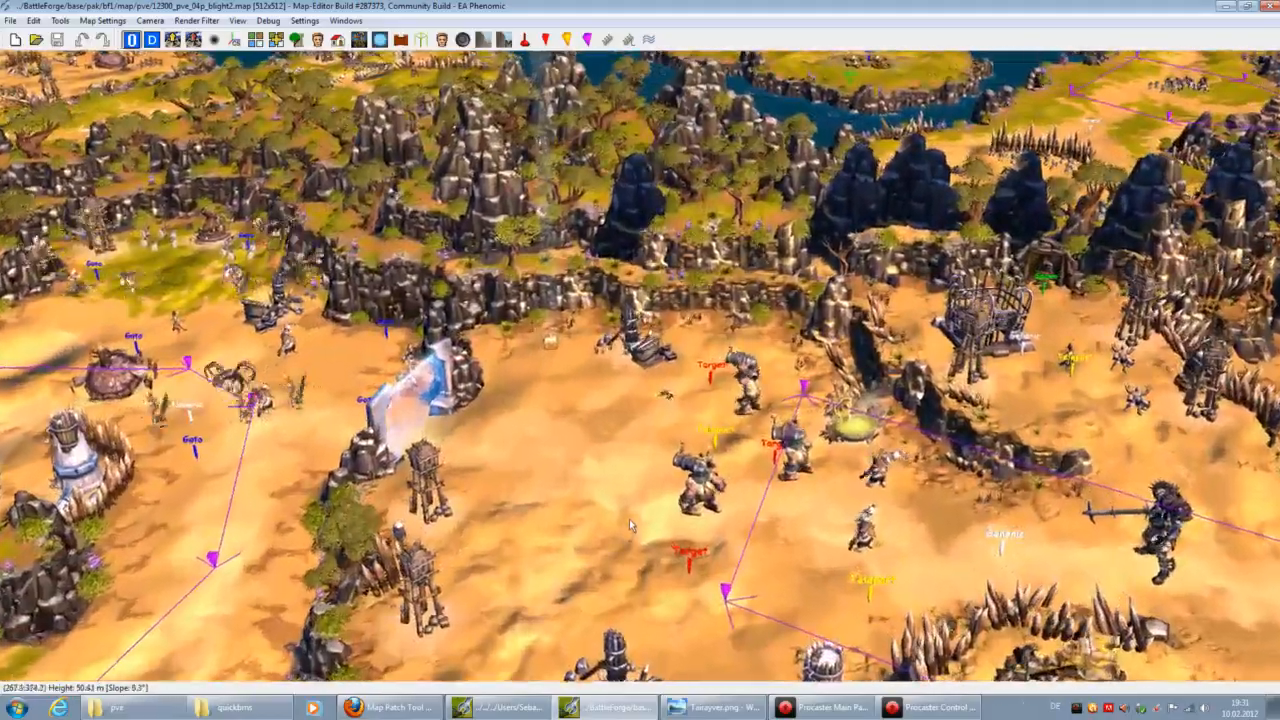
Step: Inspect the desert camp around the portal, watchtowers, cage and scattered barrels at close range
{"action": "scroll", "coordinate": [629, 519], "scroll_direction": "up", "scroll_amount": 4}
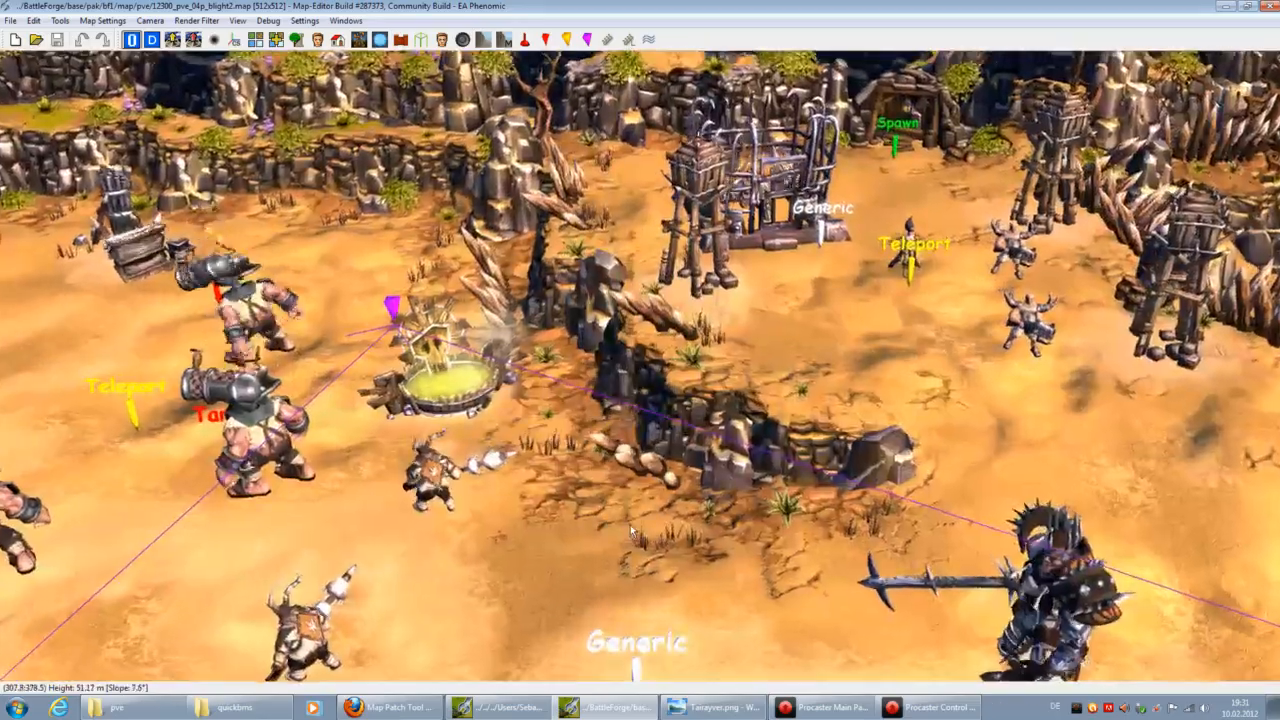
{"action": "scroll", "coordinate": [630, 524], "scroll_direction": "down", "scroll_amount": 2}
{"action": "key", "text": "Right"}
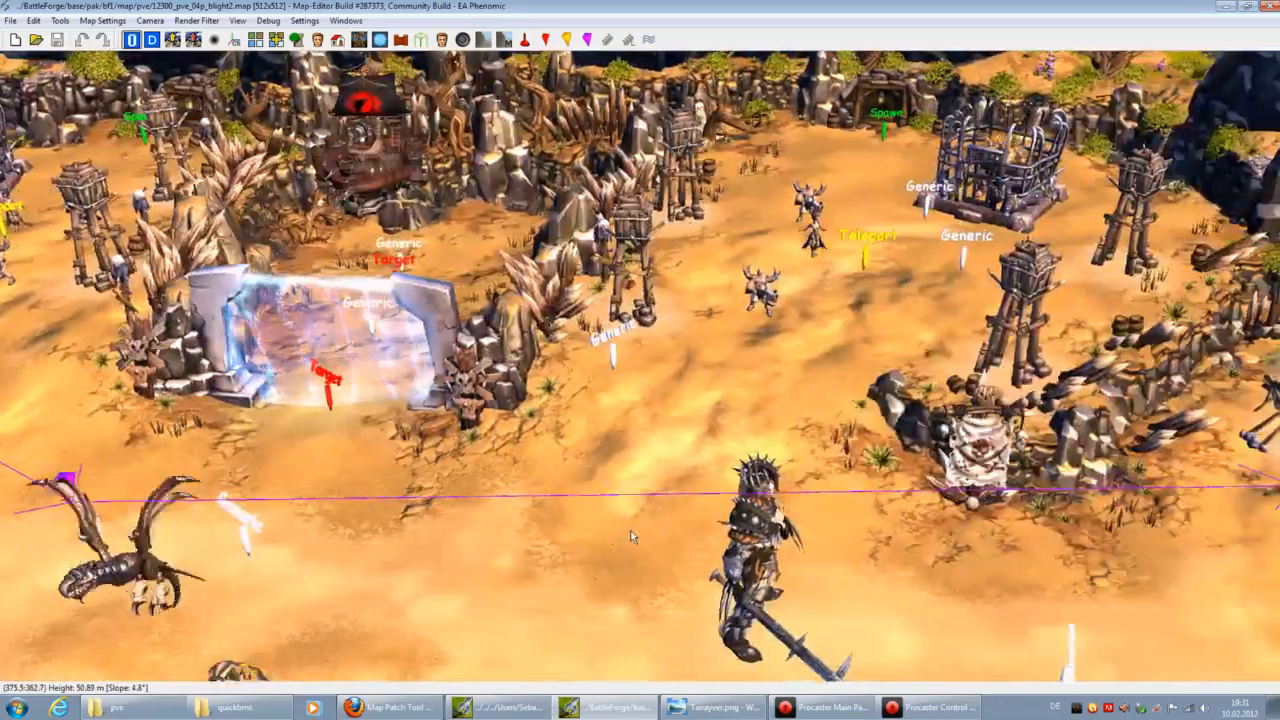
{"action": "scroll", "coordinate": [630, 537], "scroll_direction": "down", "scroll_amount": 2}
{"action": "key", "text": "Down"}
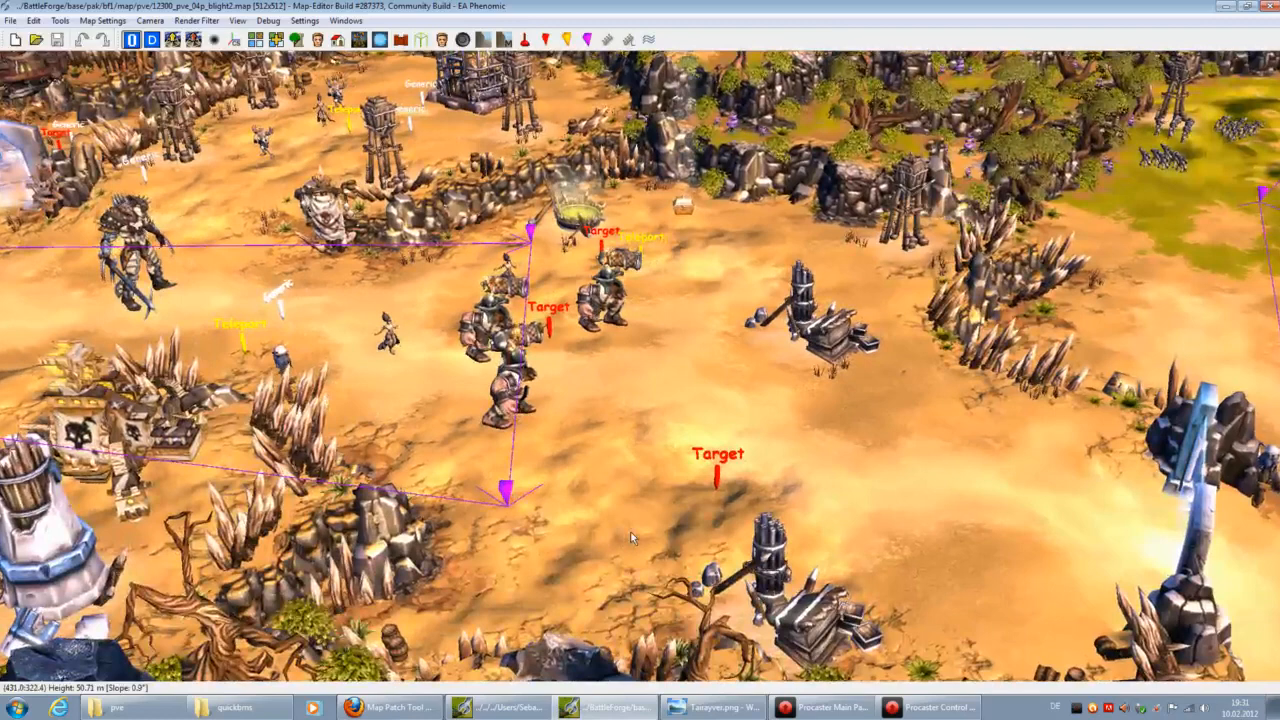
{"action": "key", "text": "Left"}
{"action": "key", "text": "Up"}
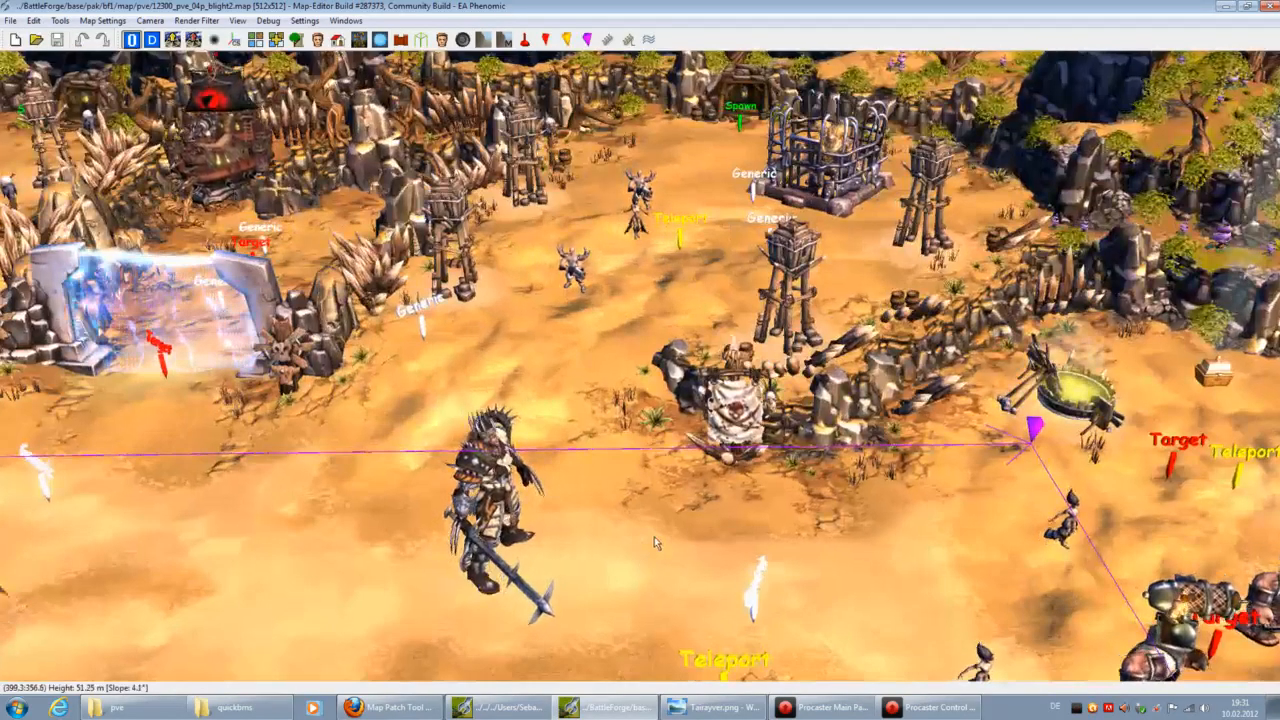
{"action": "key", "text": "Right"}
{"action": "key", "text": "Up"}
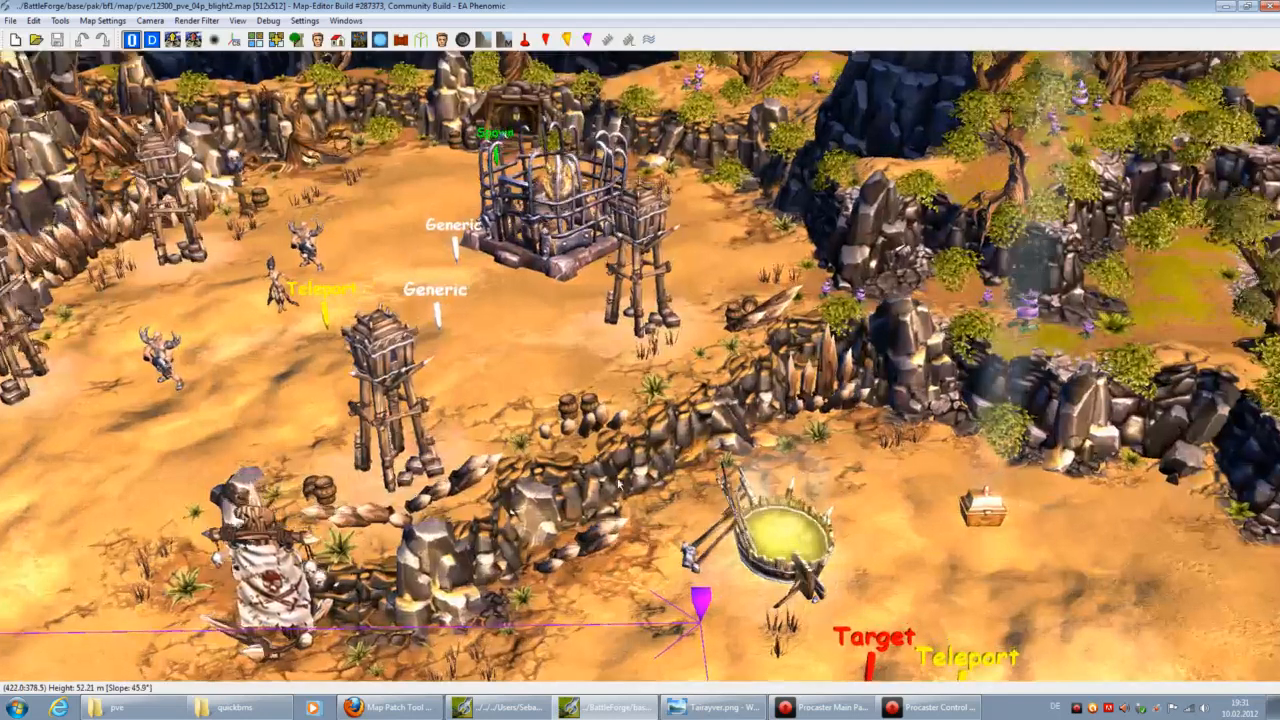
{"action": "key", "text": "Up"}
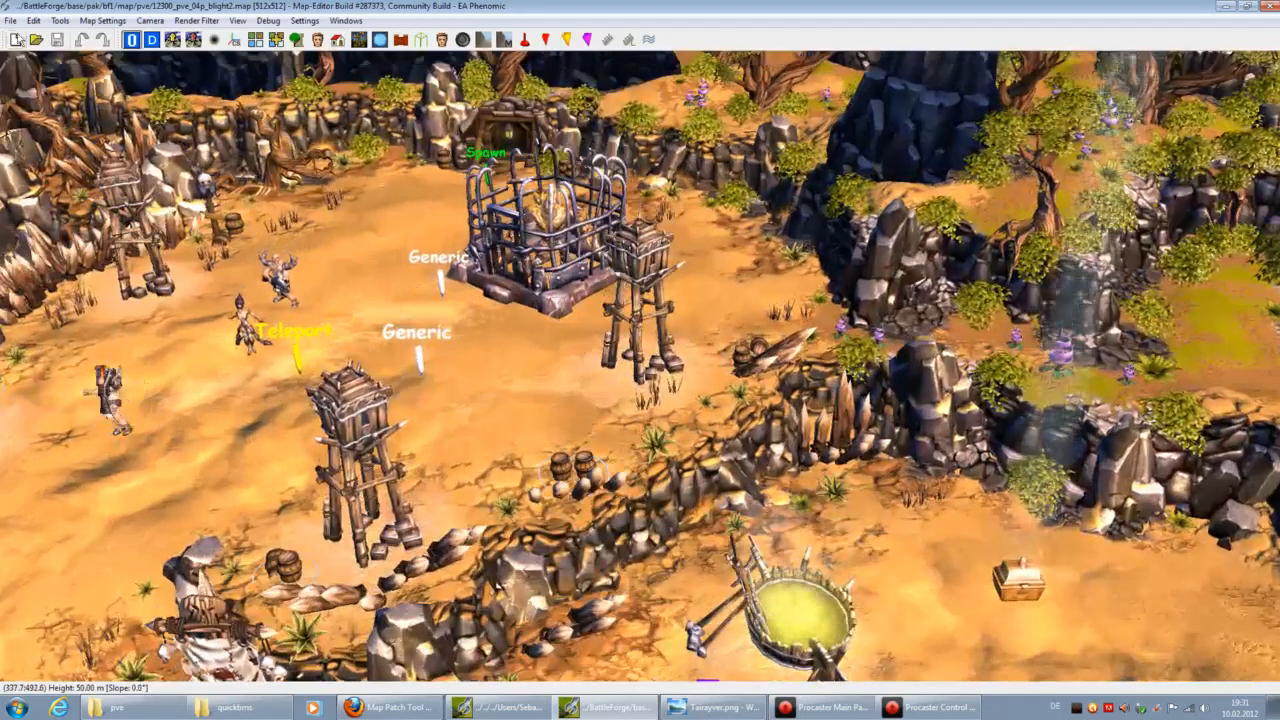
Step: Export the selected barrels as desert4.bec to the BattleForge folder in Documents
{"action": "left_click", "coordinate": [10, 20]}
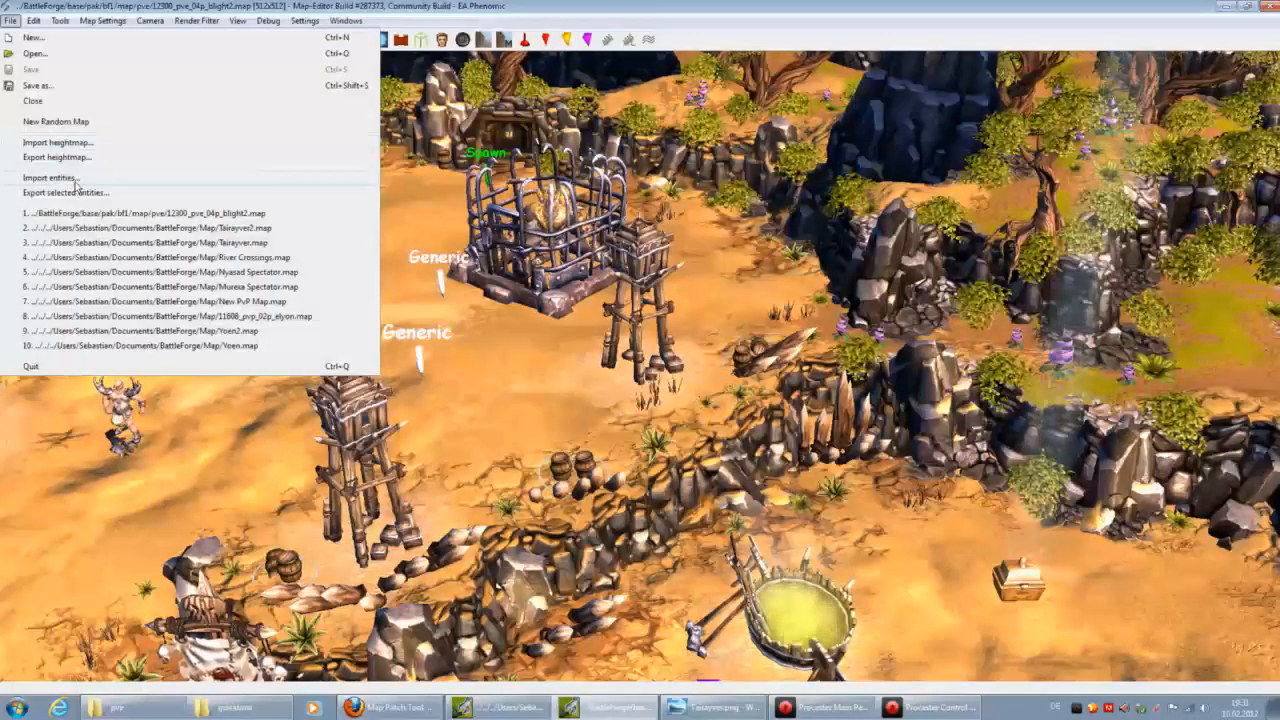
{"action": "left_click", "coordinate": [80, 193]}
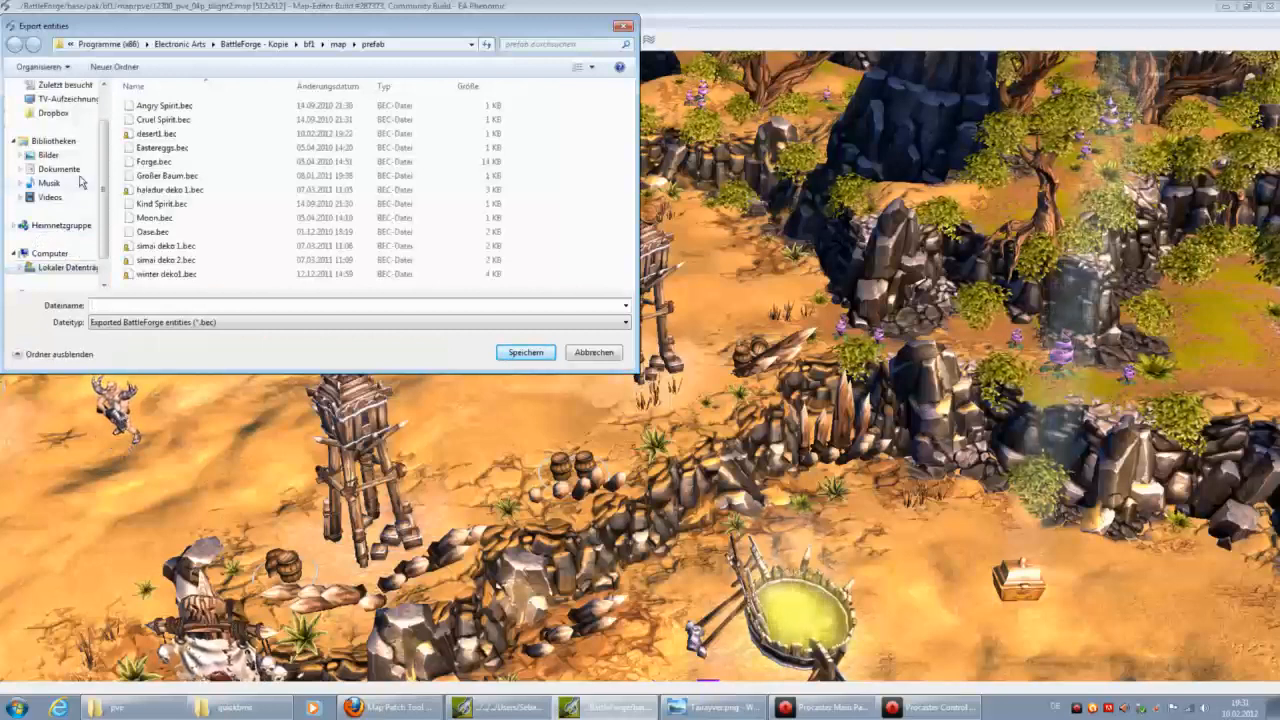
{"action": "left_click", "coordinate": [60, 169]}
{"action": "double_click", "coordinate": [206, 199]}
{"action": "scroll", "coordinate": [172, 250], "scroll_direction": "down", "scroll_amount": 4}
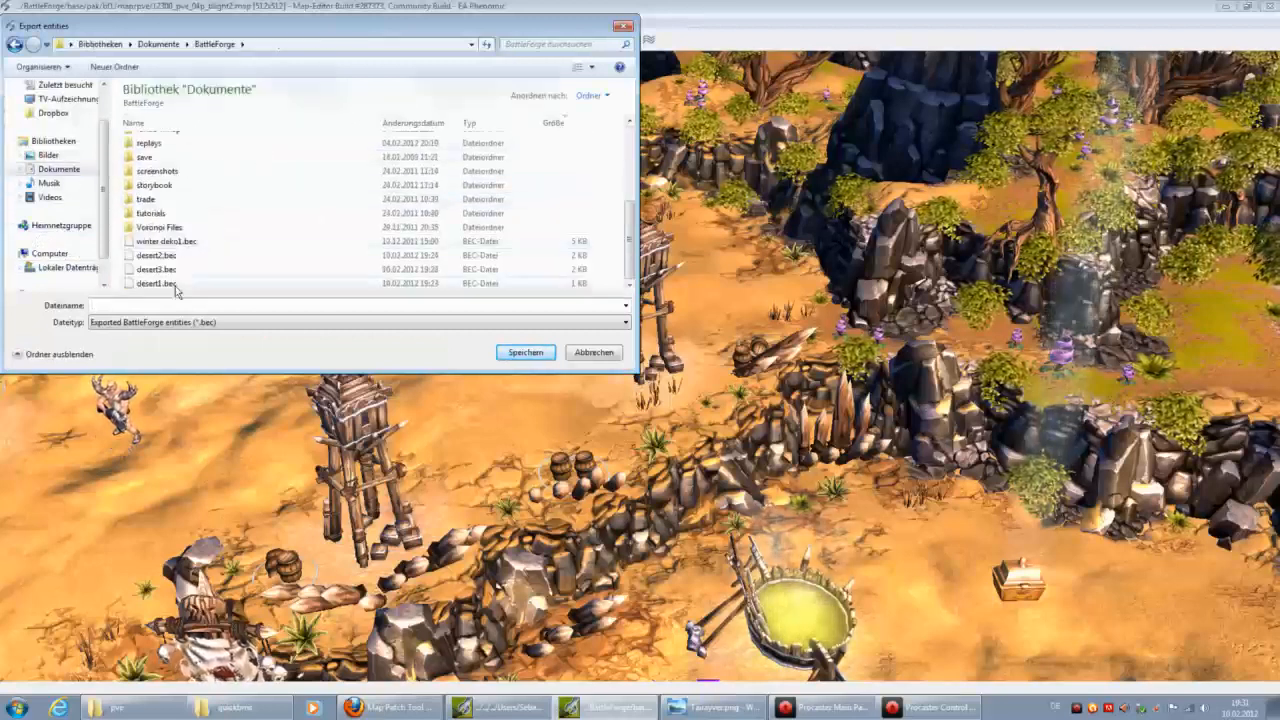
{"action": "type", "text": "dese"}
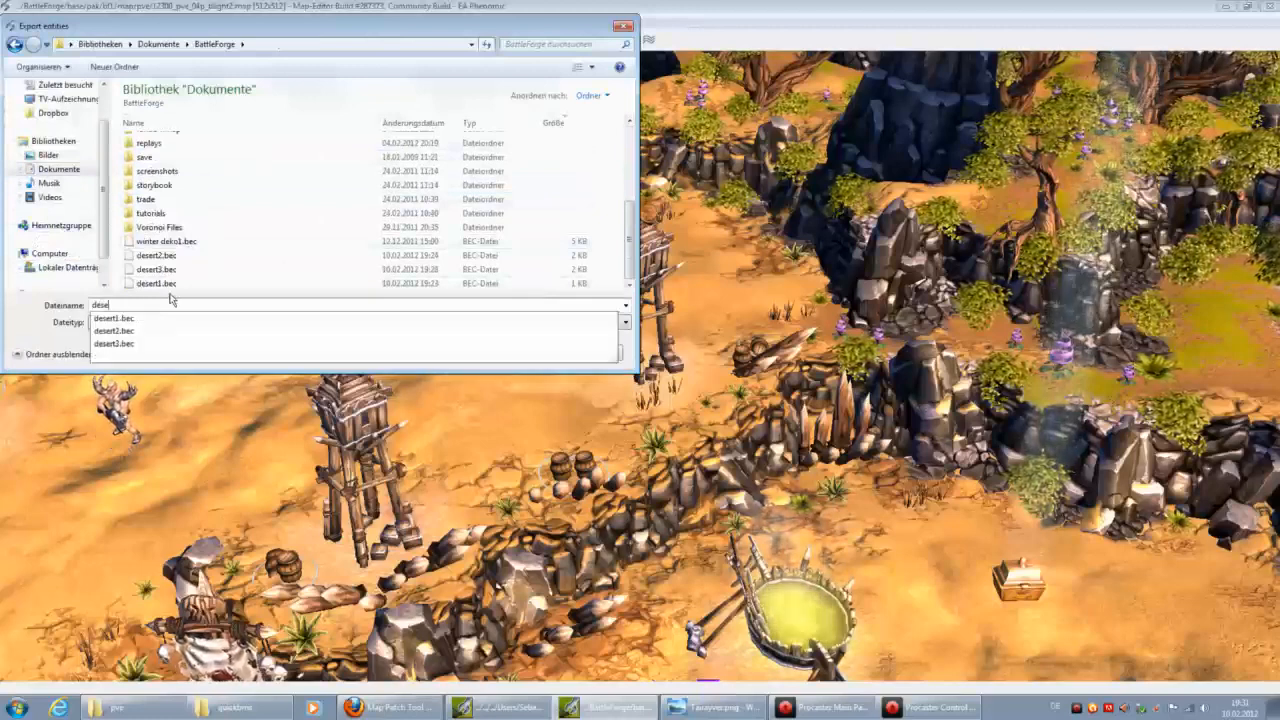
{"action": "type", "text": "rt"}
{"action": "key", "text": "Return"}
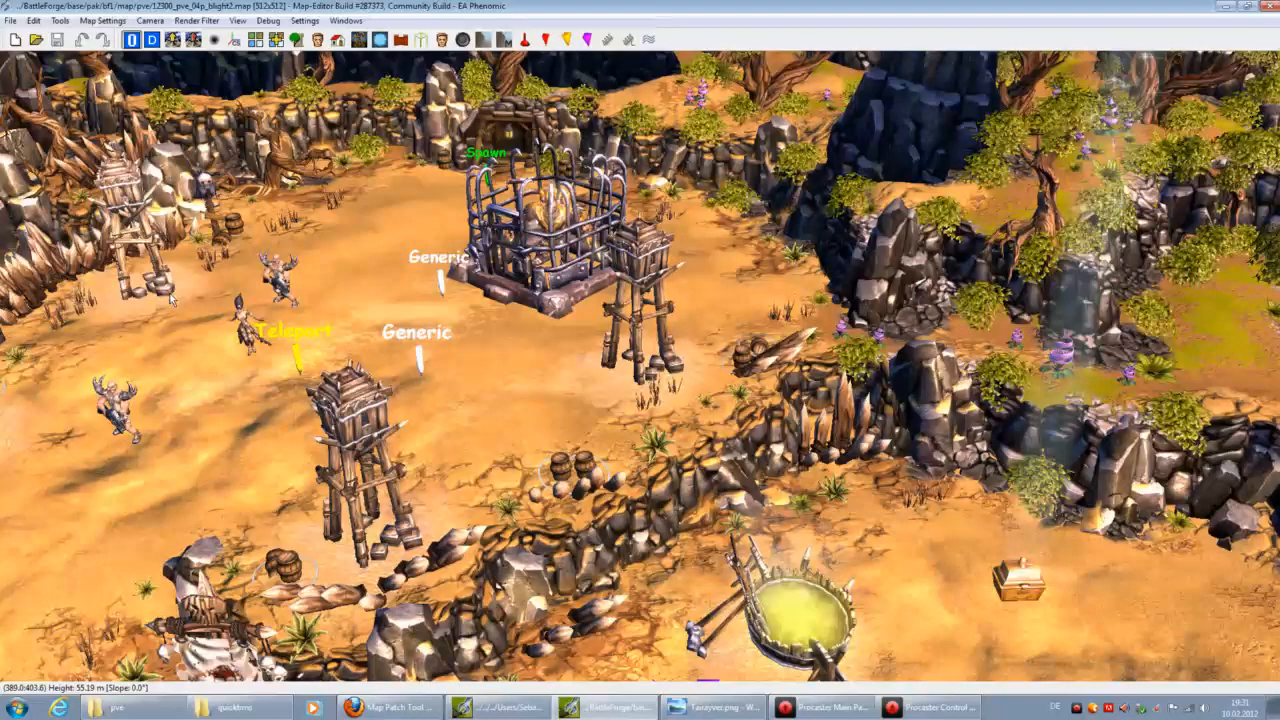
Step: Switch to the Tairayver2 map and import desert4.bec relative to the camera position
{"action": "left_click", "coordinate": [498, 707]}
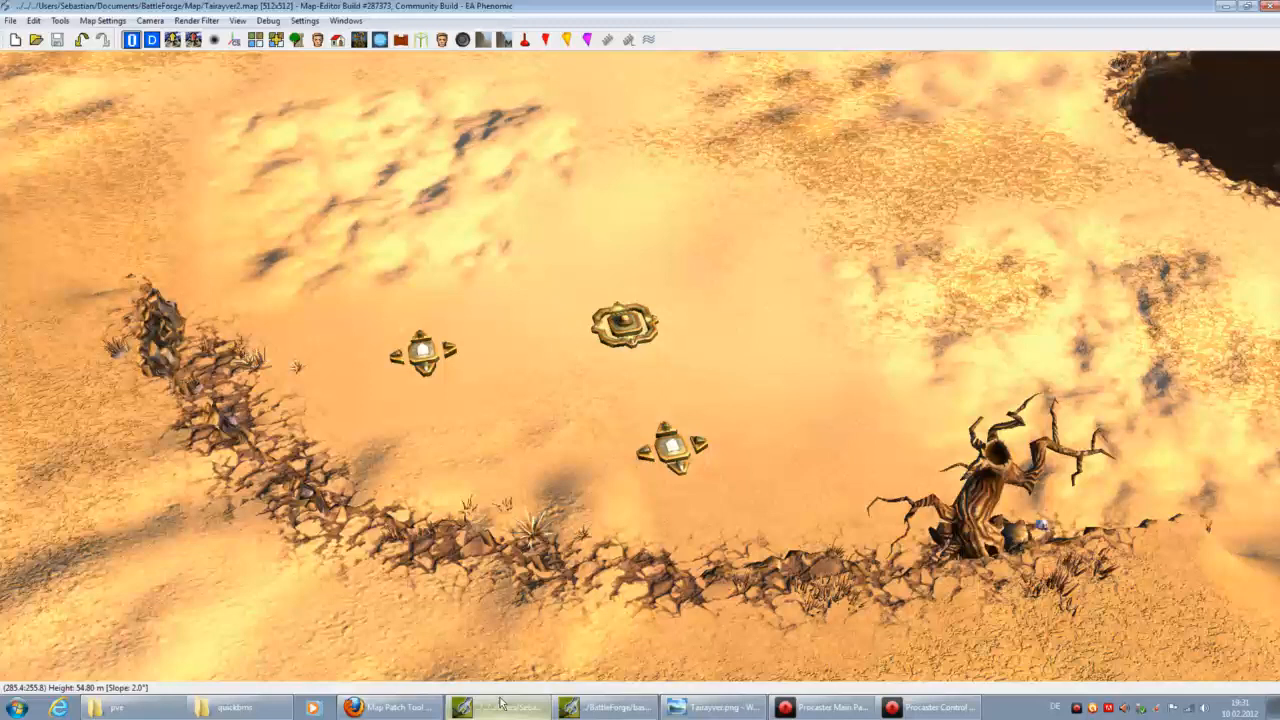
{"action": "left_click", "coordinate": [10, 20]}
{"action": "left_click", "coordinate": [58, 179]}
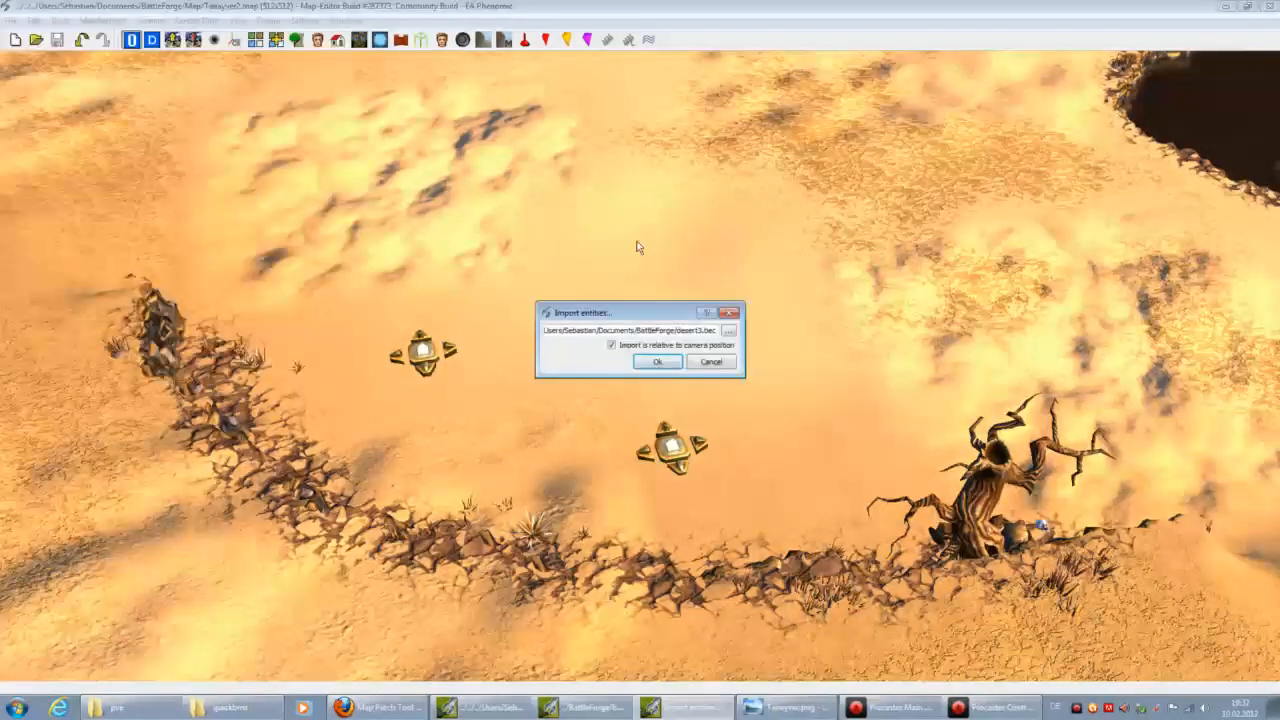
{"action": "left_click", "coordinate": [728, 331]}
{"action": "scroll", "coordinate": [794, 490], "scroll_direction": "down", "scroll_amount": 5}
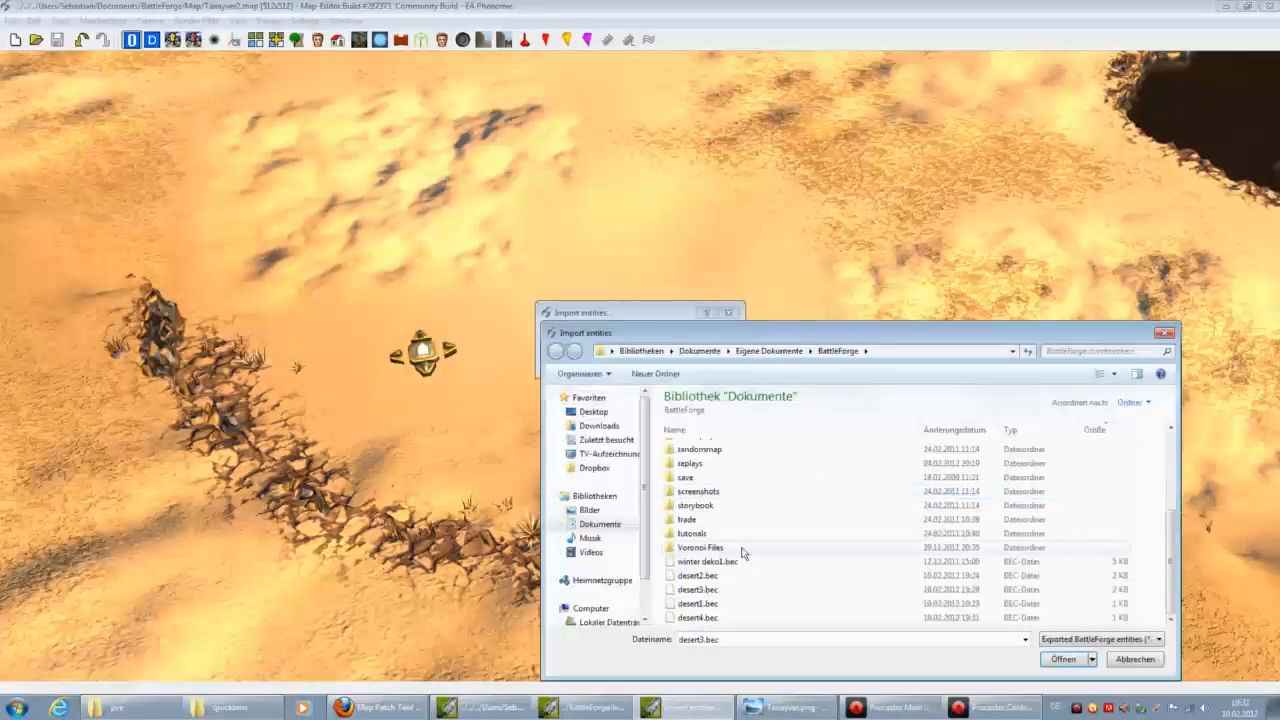
{"action": "double_click", "coordinate": [699, 617]}
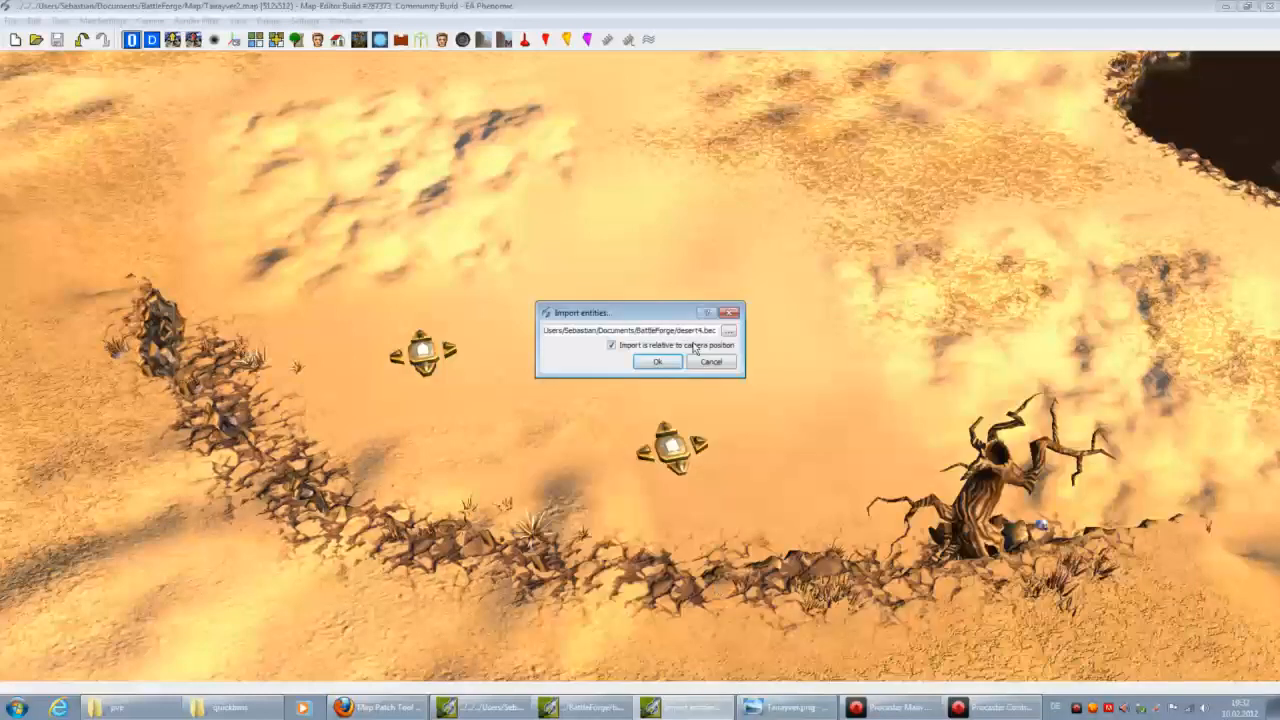
{"action": "left_click", "coordinate": [664, 360]}
Step: Move the imported barrels to the sandy ground around the golden slot between the two dark hollows
{"action": "scroll", "coordinate": [817, 223], "scroll_direction": "down", "scroll_amount": 5}
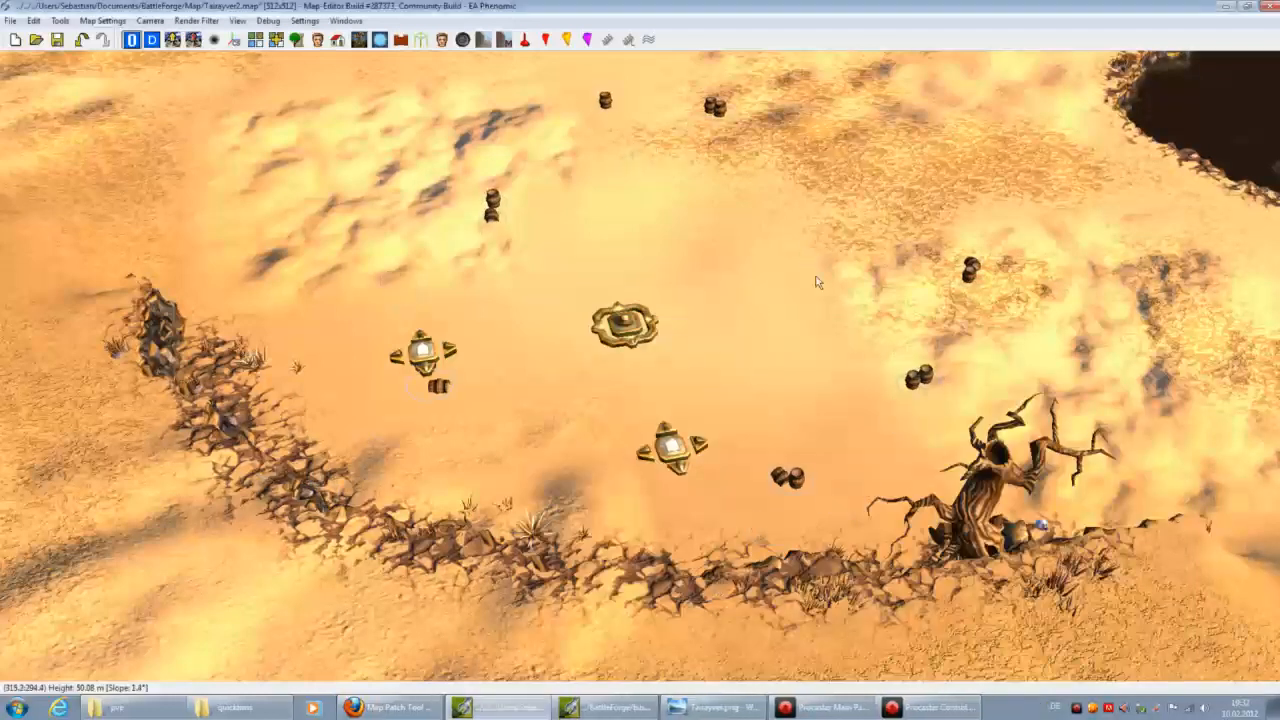
{"action": "key", "text": "Down"}
{"action": "key", "text": "Down"}
{"action": "key", "text": "Down"}
{"action": "scroll", "coordinate": [815, 266], "scroll_direction": "up", "scroll_amount": 5}
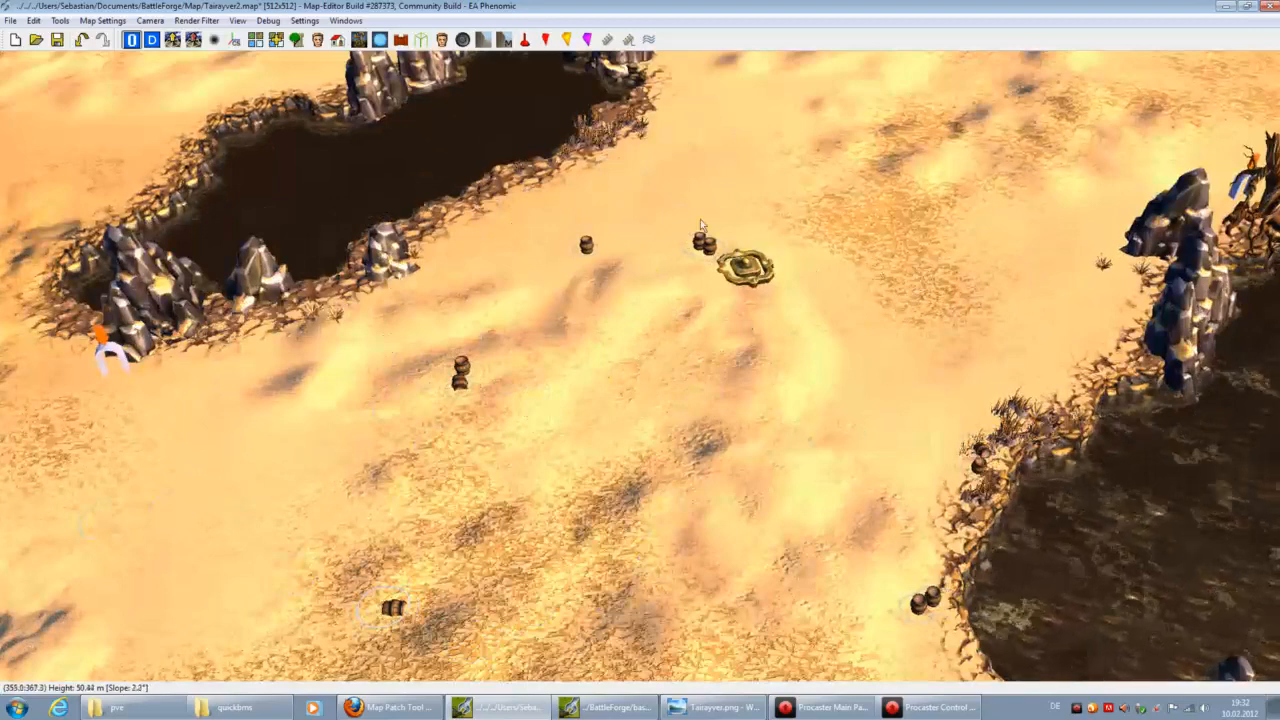
{"action": "scroll", "coordinate": [623, 320], "scroll_direction": "up", "scroll_amount": 3}
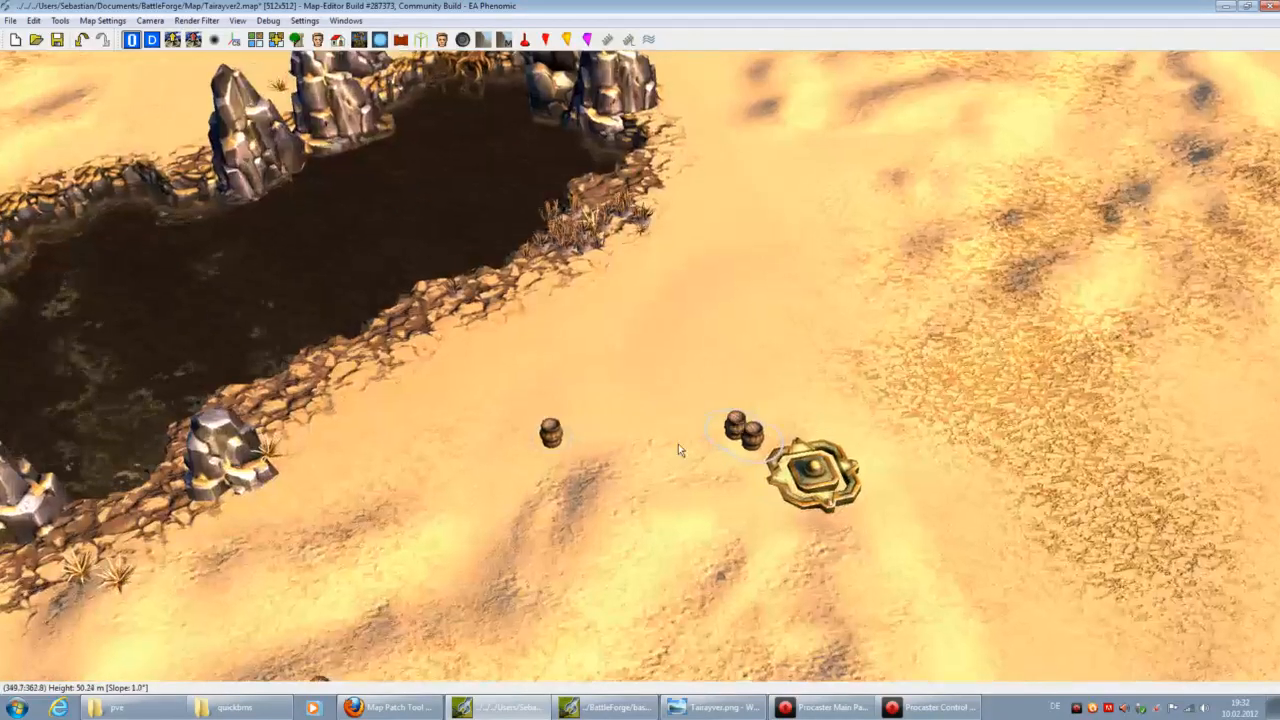
Step: Spread the barrels across the open sand and along the shores of the dark pools
{"action": "middle_click_drag", "start_coordinate": [678, 444], "coordinate": [571, 246]}
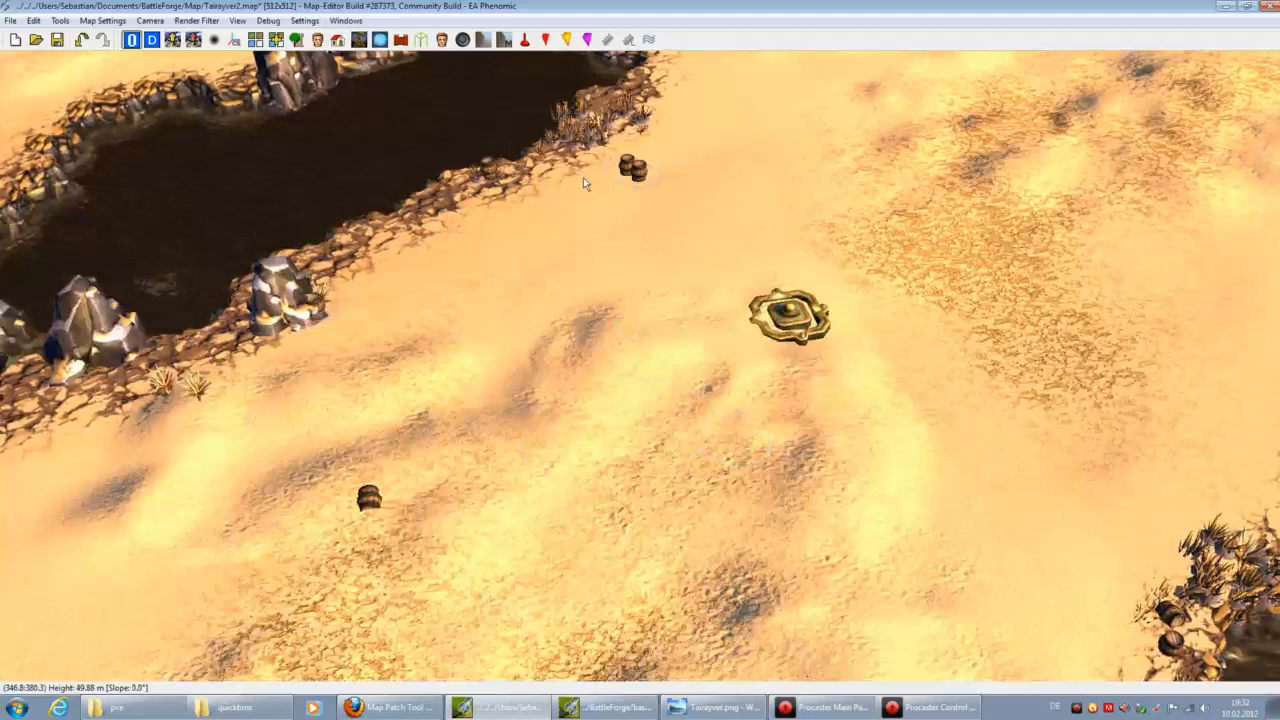
{"action": "middle_click_drag", "start_coordinate": [571, 189], "coordinate": [490, 300]}
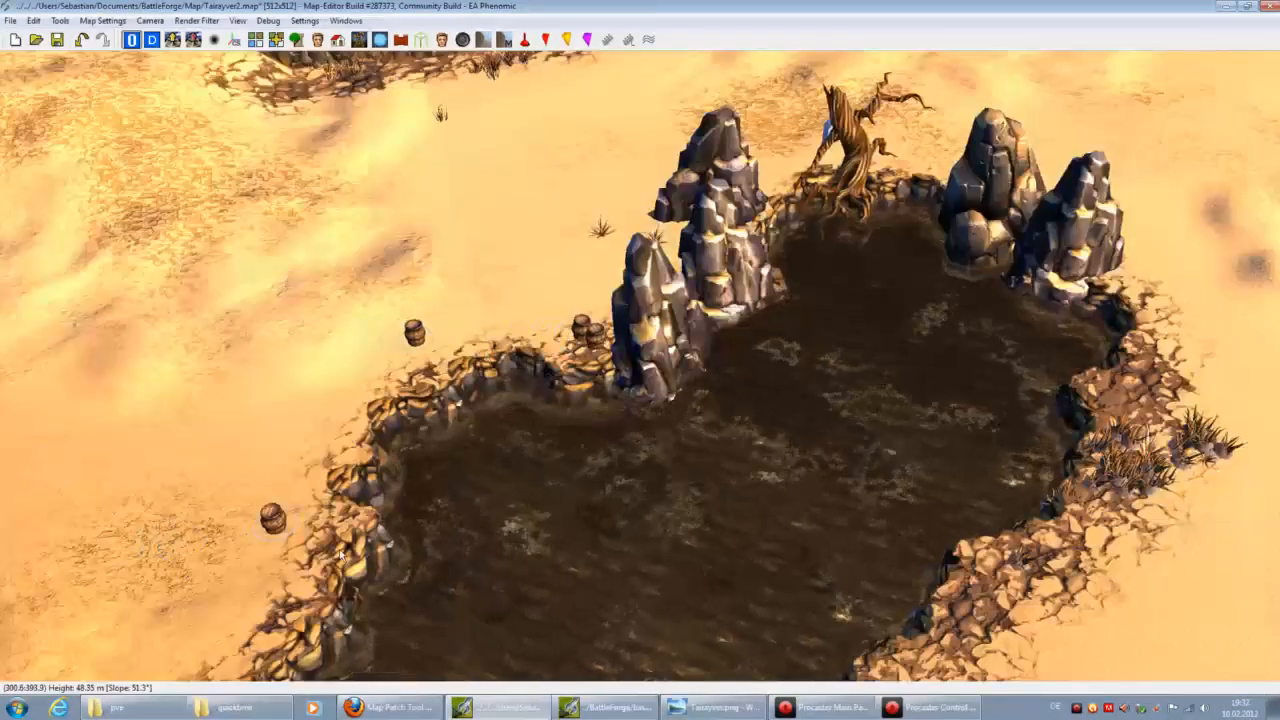
{"action": "middle_click_drag", "start_coordinate": [385, 557], "coordinate": [599, 388]}
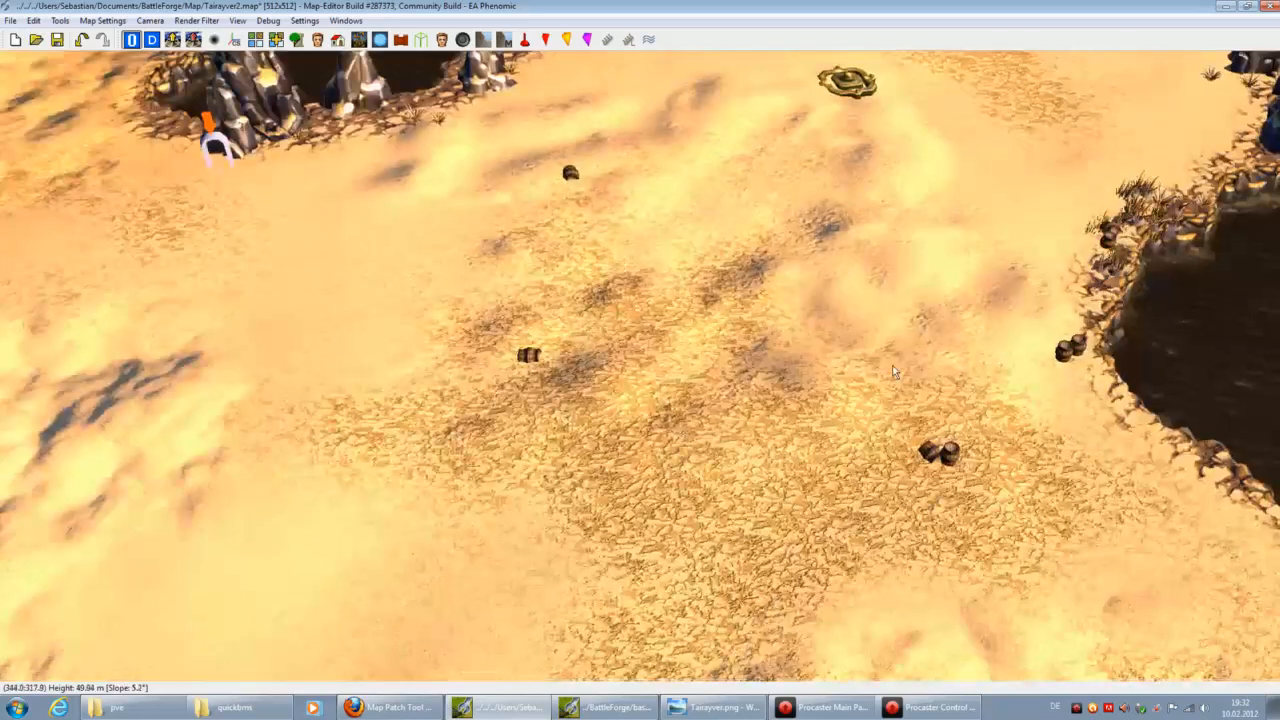
{"action": "middle_click_drag", "start_coordinate": [955, 502], "coordinate": [1003, 297]}
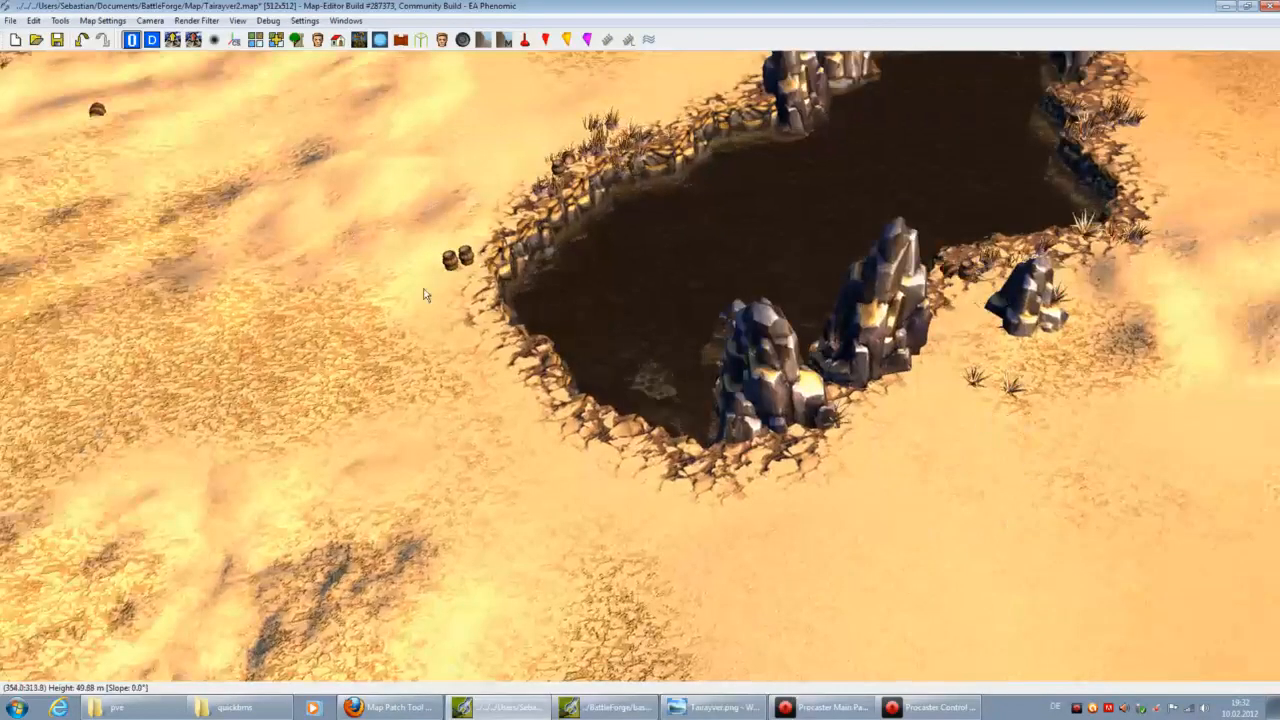
{"action": "middle_click_drag", "start_coordinate": [611, 469], "coordinate": [510, 175]}
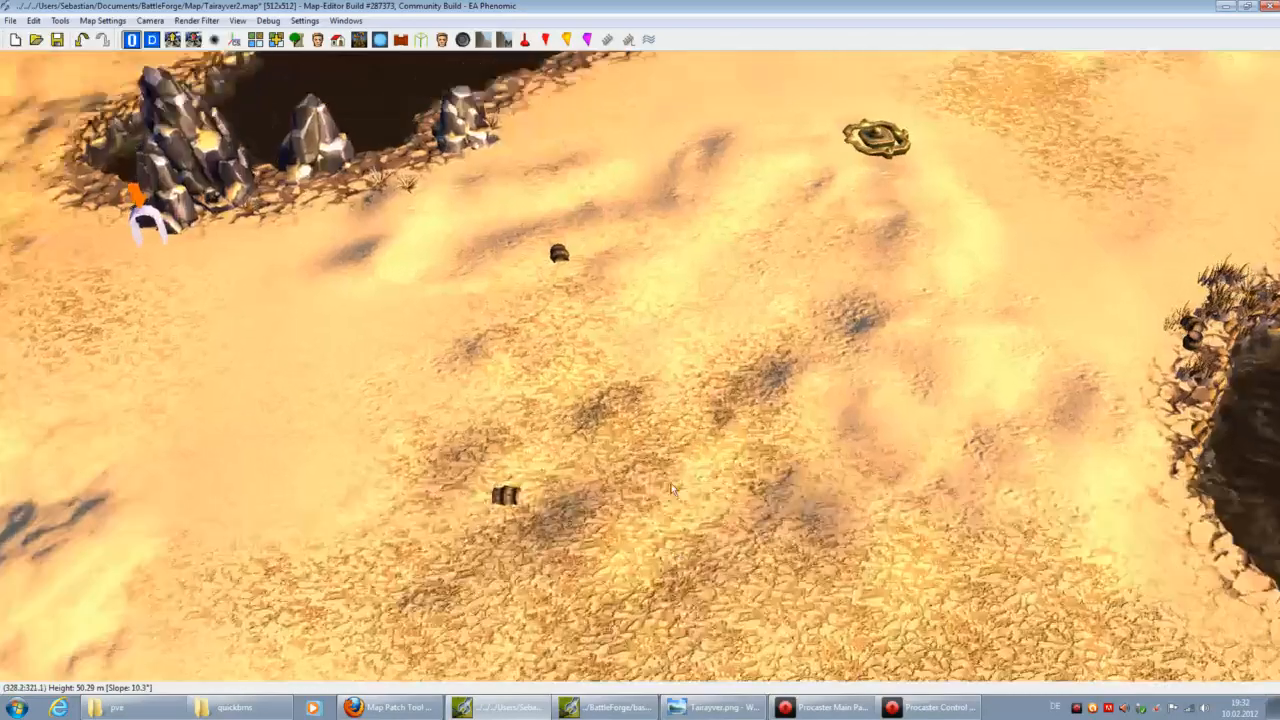
Step: Save the map and import the entities from desert4.bec relative to the camera position
{"action": "scroll", "coordinate": [644, 431], "scroll_direction": "down", "scroll_amount": 5}
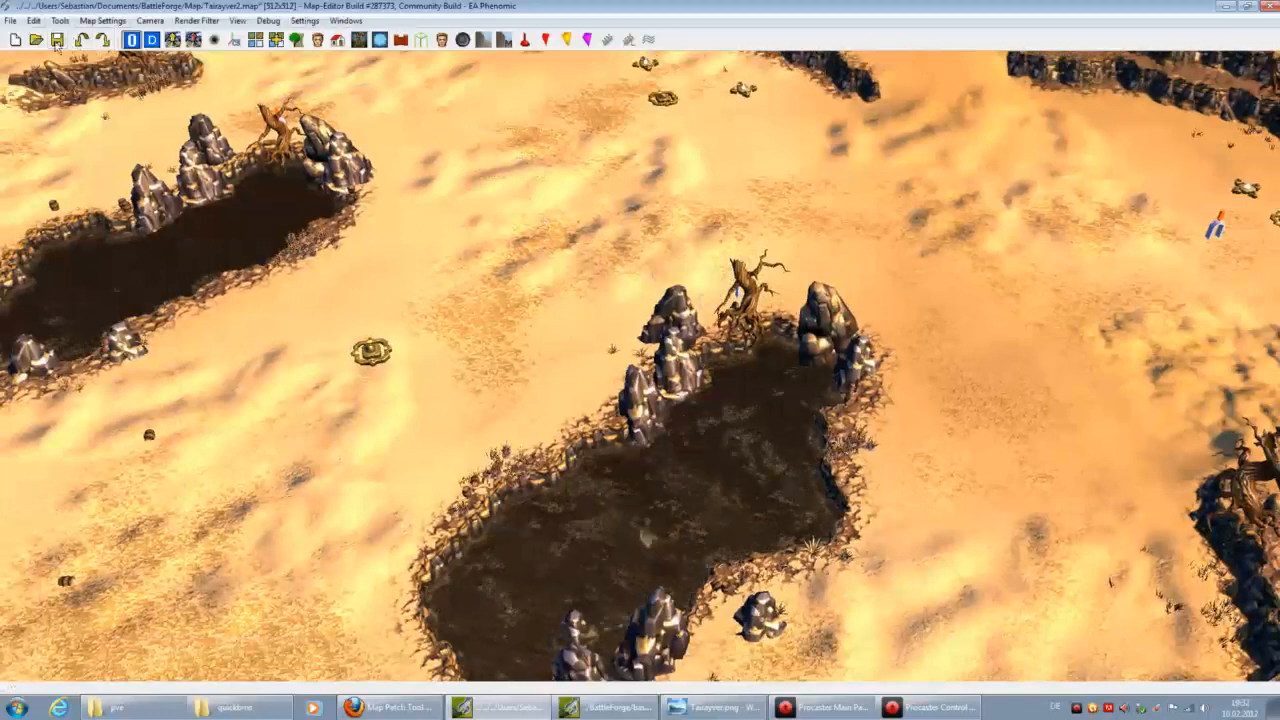
{"action": "left_click", "coordinate": [11, 21]}
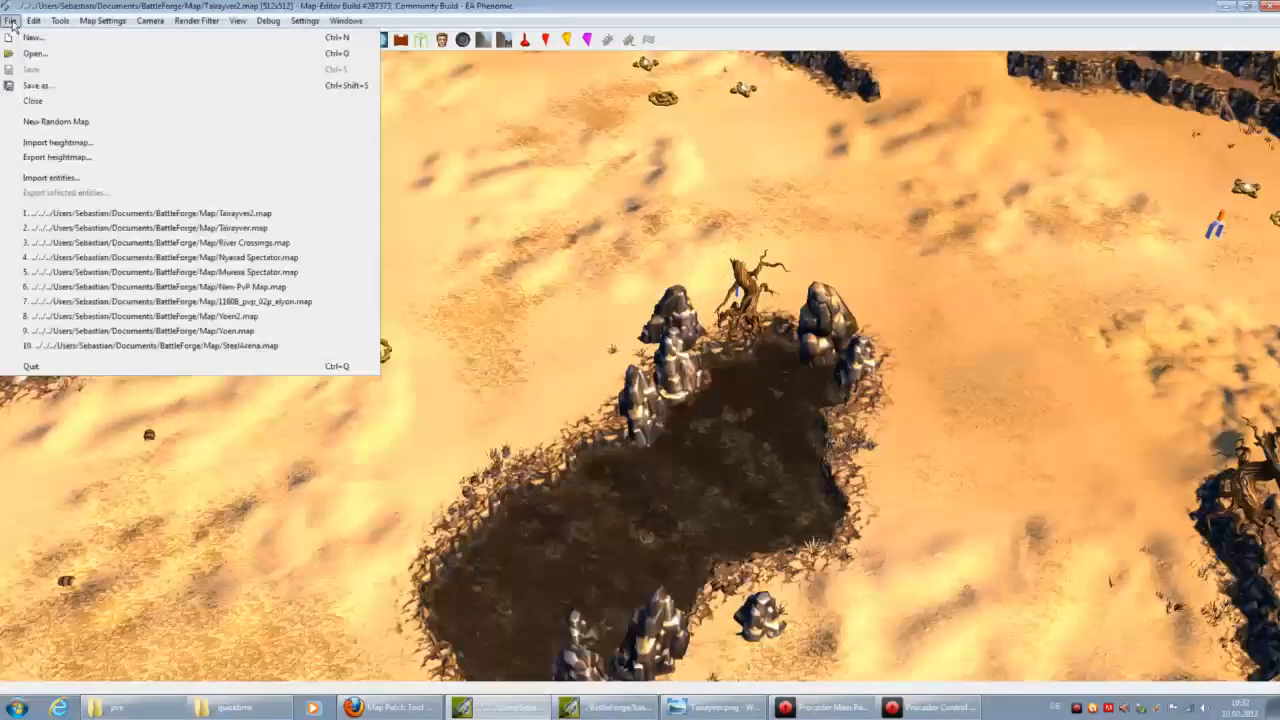
{"action": "left_click", "coordinate": [86, 178]}
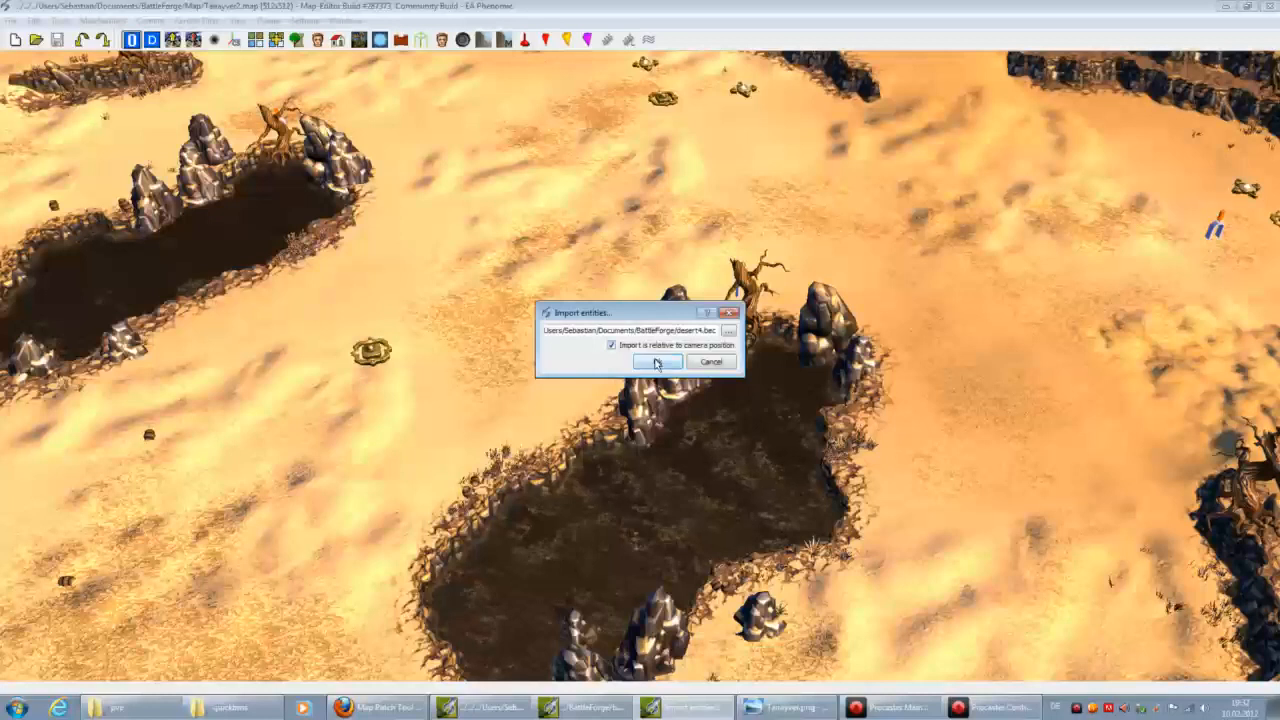
{"action": "left_click", "coordinate": [656, 362]}
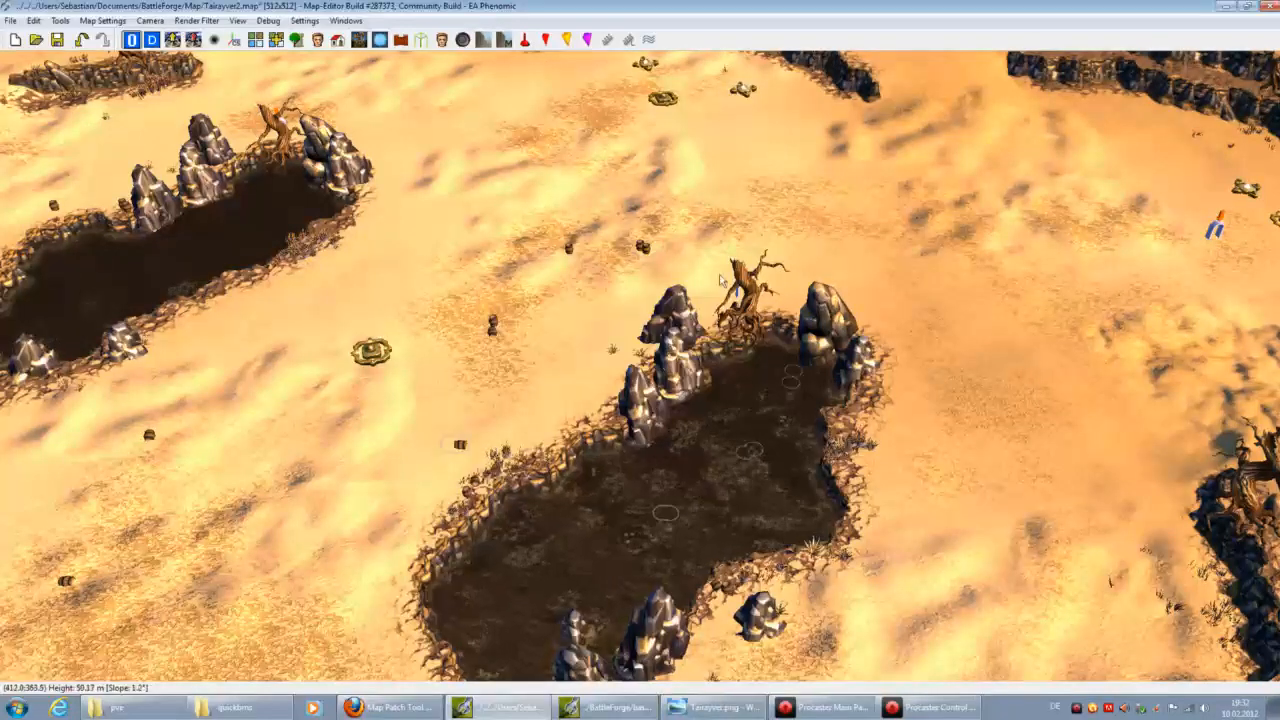
Step: Distribute the imported barrels over the sand between the dark pools and the token slots below the northern cliff
{"action": "middle_click_drag", "start_coordinate": [663, 160], "coordinate": [759, 278]}
{"action": "left_click_drag", "start_coordinate": [759, 278], "coordinate": [785, 196]}
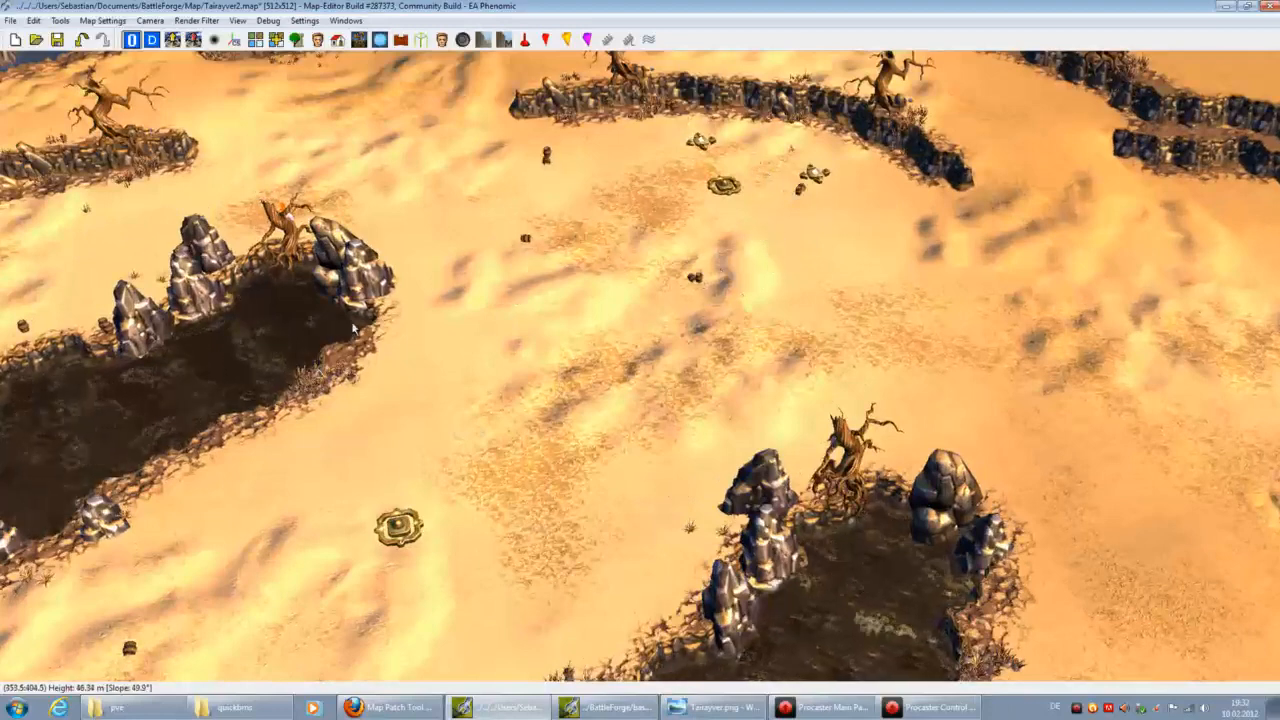
{"action": "middle_click_drag", "start_coordinate": [400, 210], "coordinate": [157, 390]}
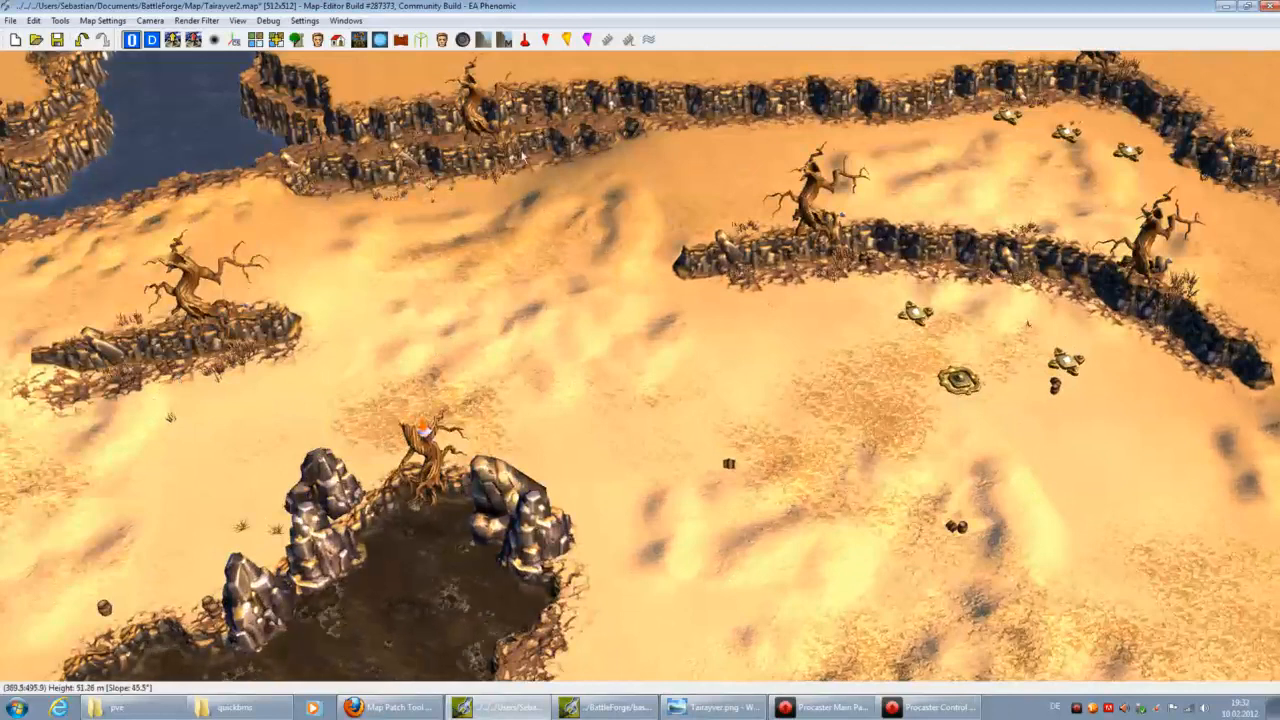
{"action": "left_click_drag", "start_coordinate": [729, 463], "coordinate": [702, 441]}
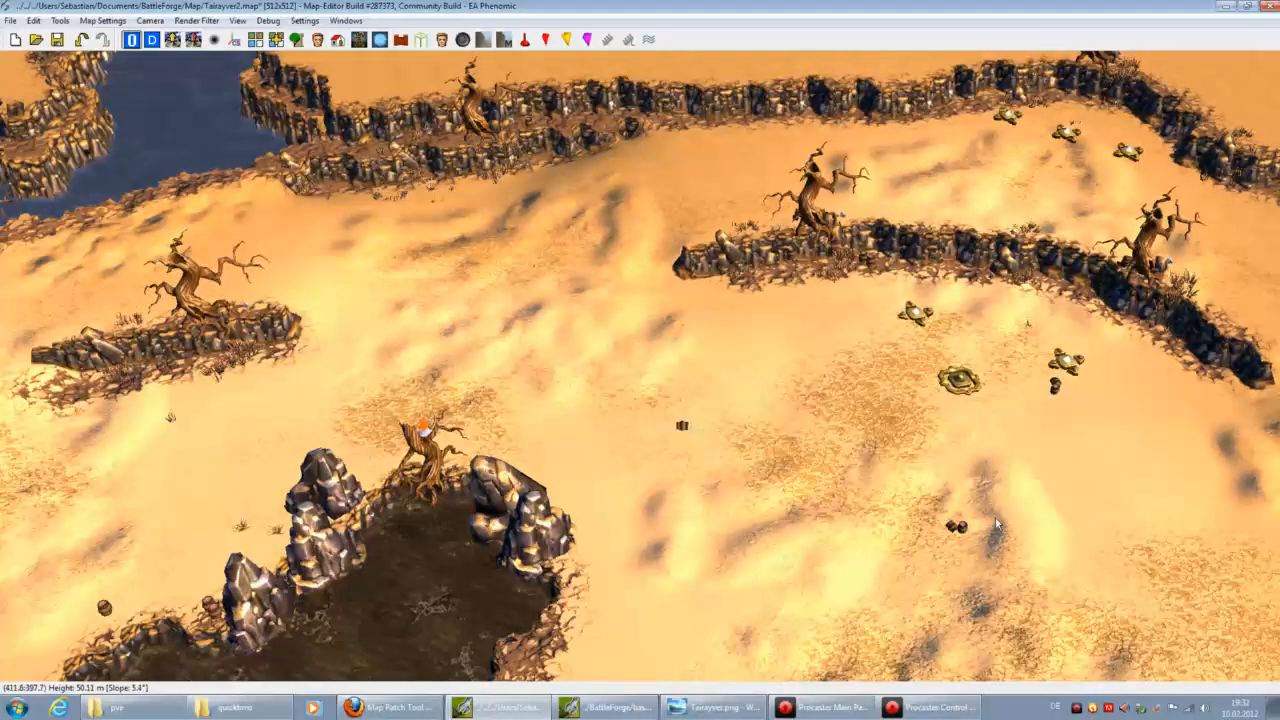
{"action": "key", "text": "Right"}
{"action": "key", "text": "Down"}
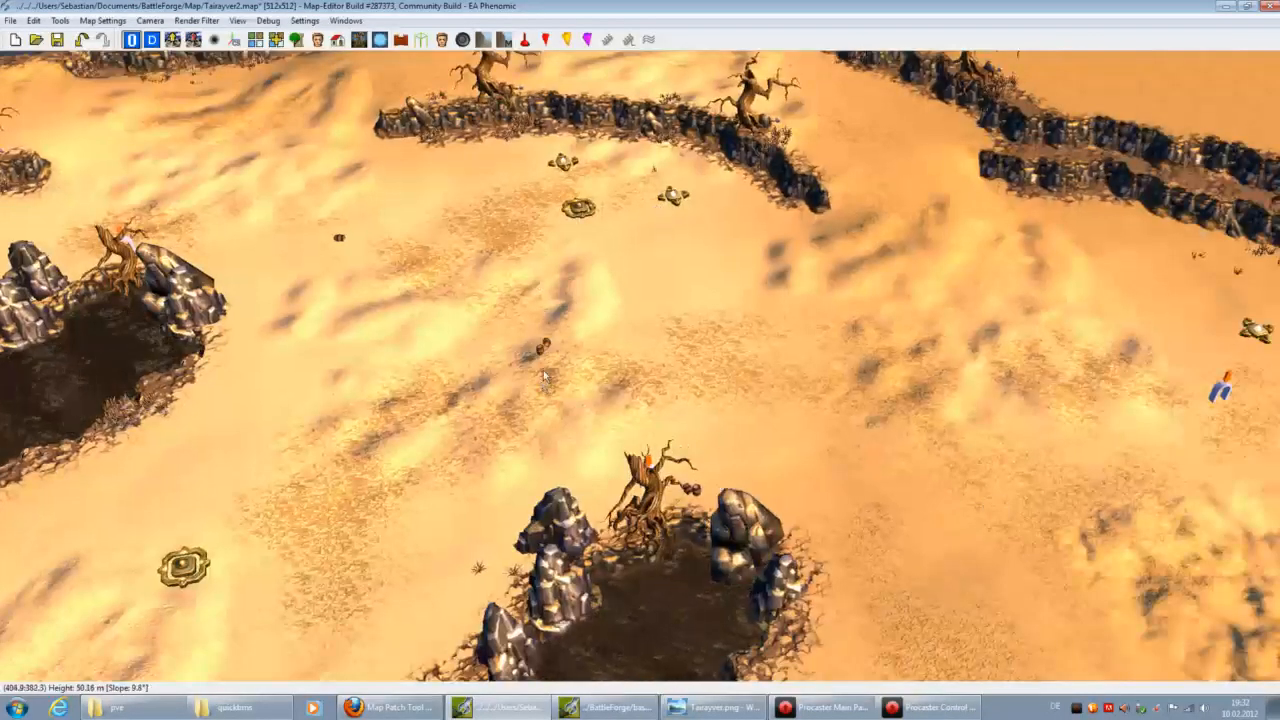
{"action": "key", "text": "Right"}
{"action": "key", "text": "Down"}
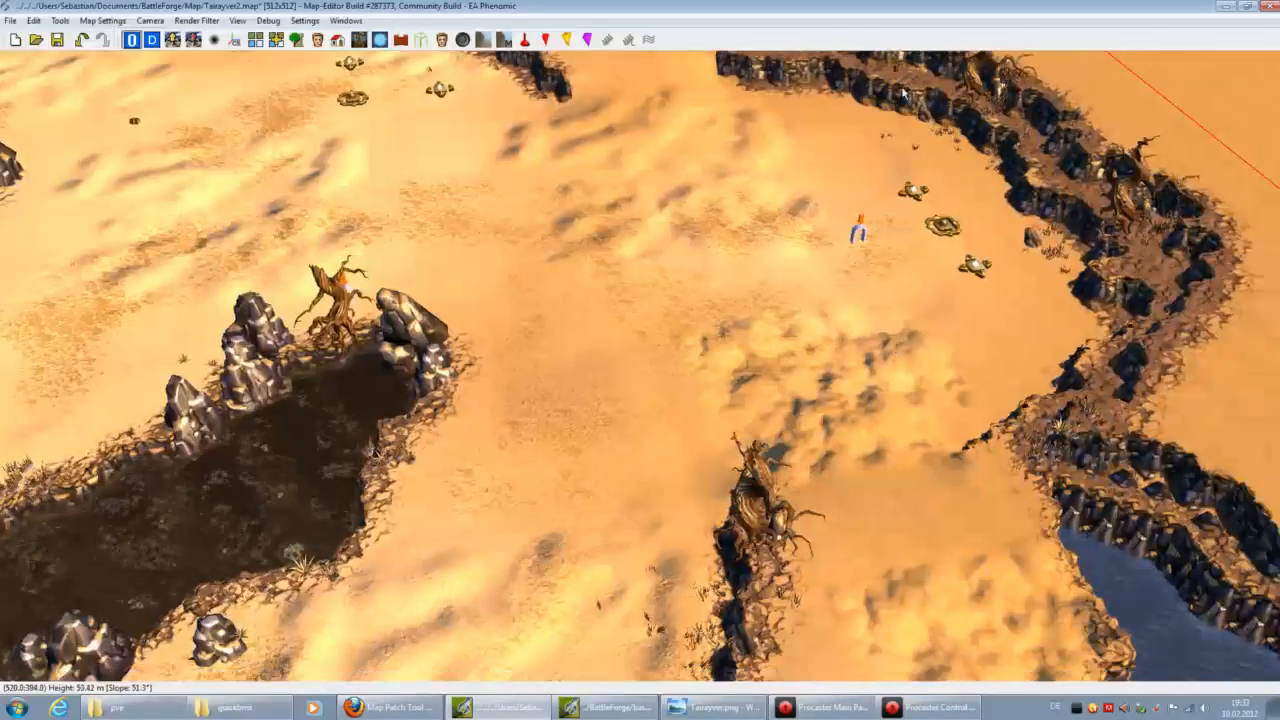
Step: Place barrels beside the ridge with the dead tree and on the sand near the power slot by the river
{"action": "key", "text": "Up"}
{"action": "key", "text": "Left"}
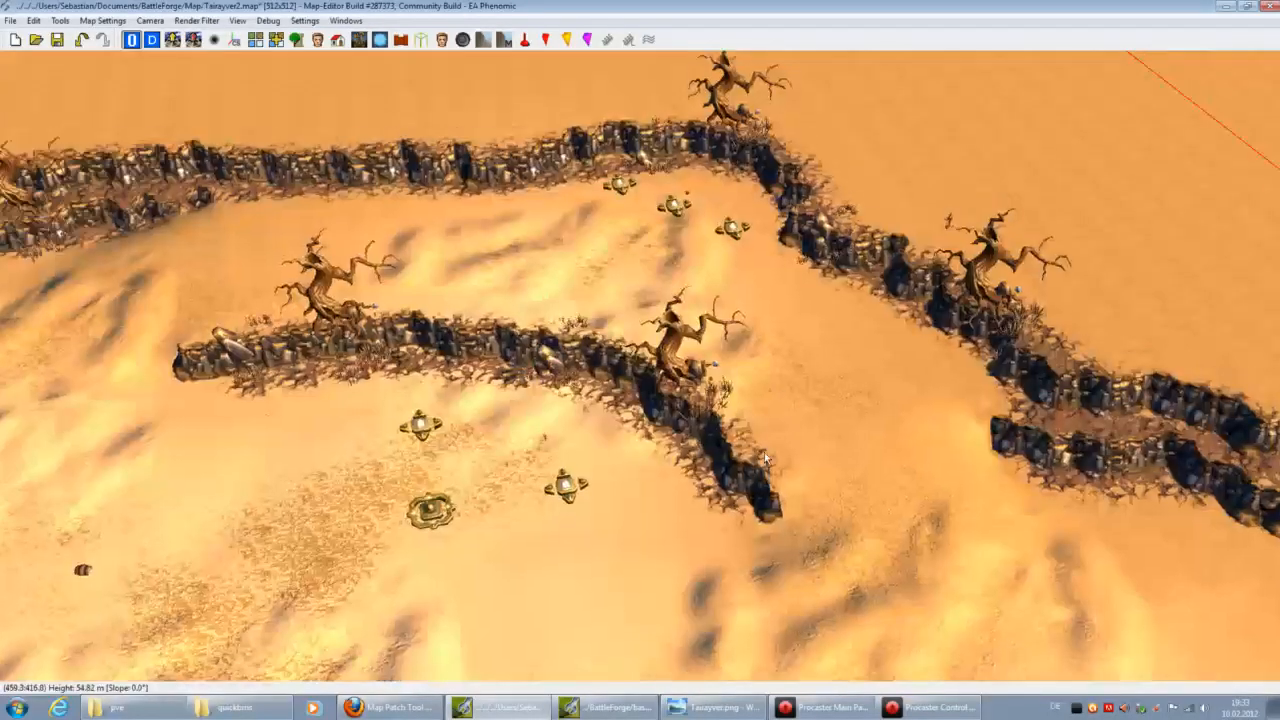
{"action": "key", "text": "Right"}
{"action": "key", "text": "Down"}
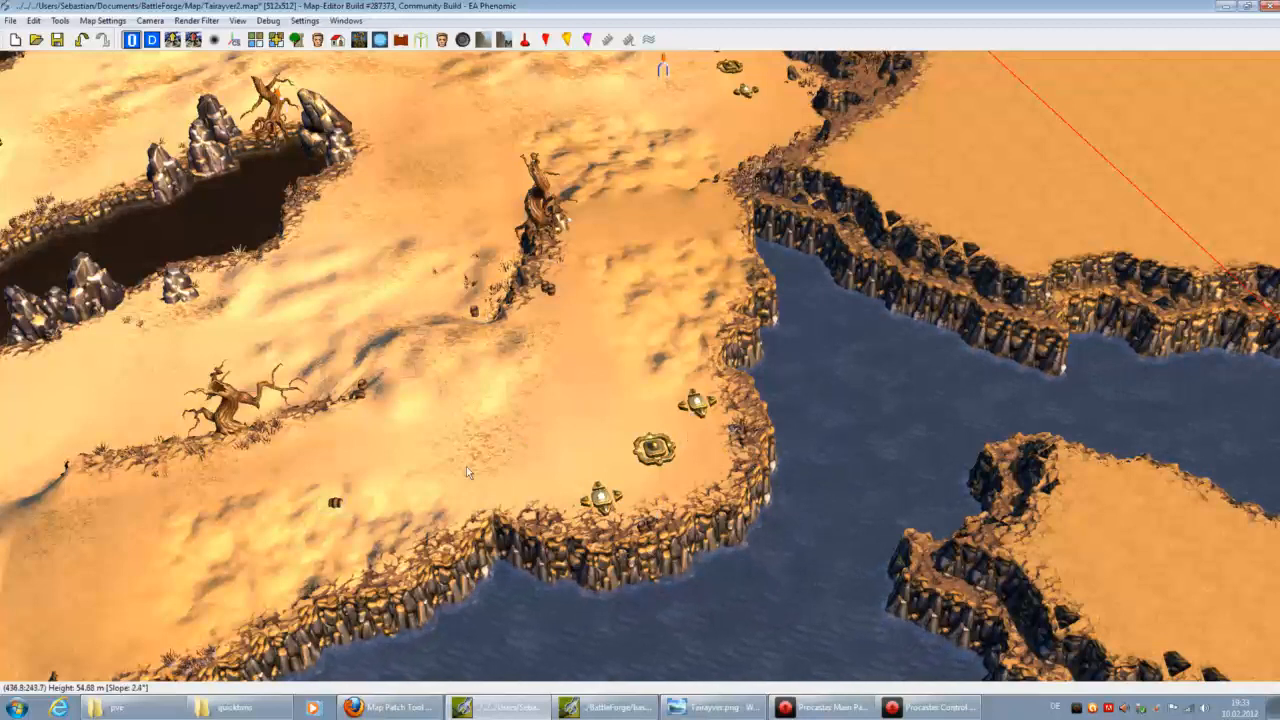
Step: Try arranging a group of barrels around the three token slots in the map's southwestern corner
{"action": "key", "text": "Left"}
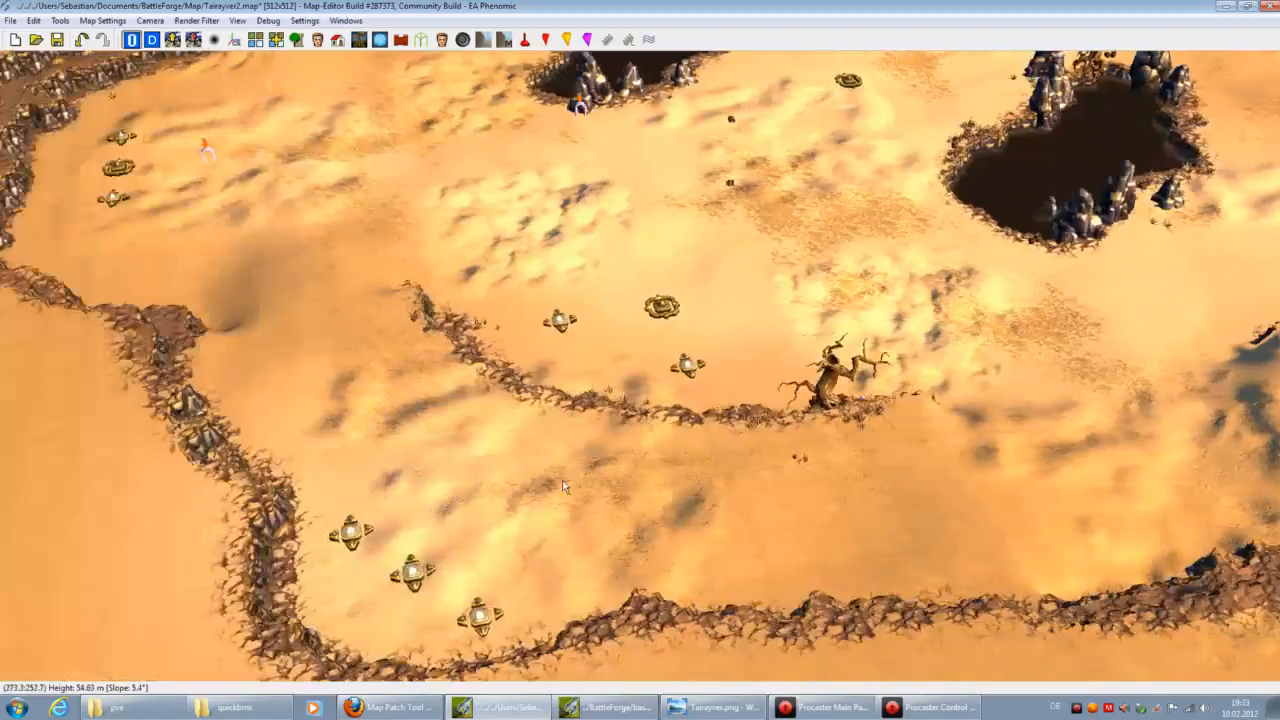
{"action": "scroll", "coordinate": [522, 460], "scroll_direction": "down", "scroll_amount": 1}
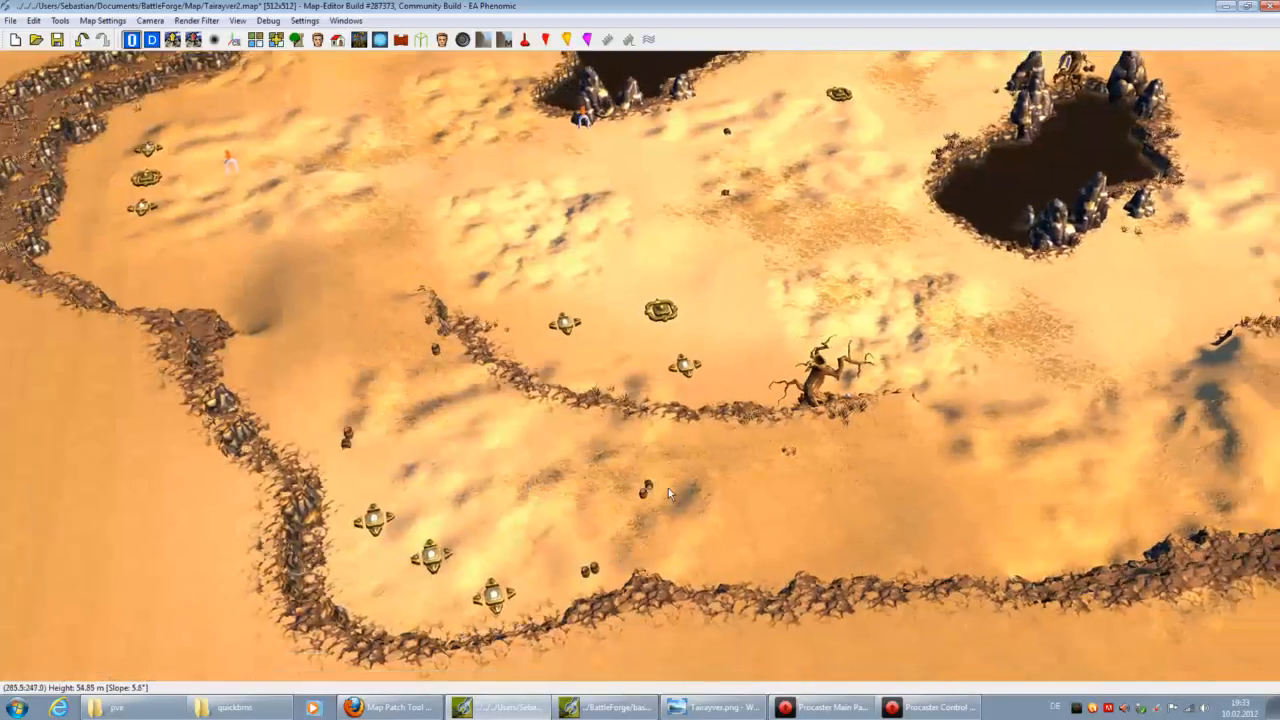
{"action": "left_click_drag", "start_coordinate": [382, 402], "coordinate": [352, 443]}
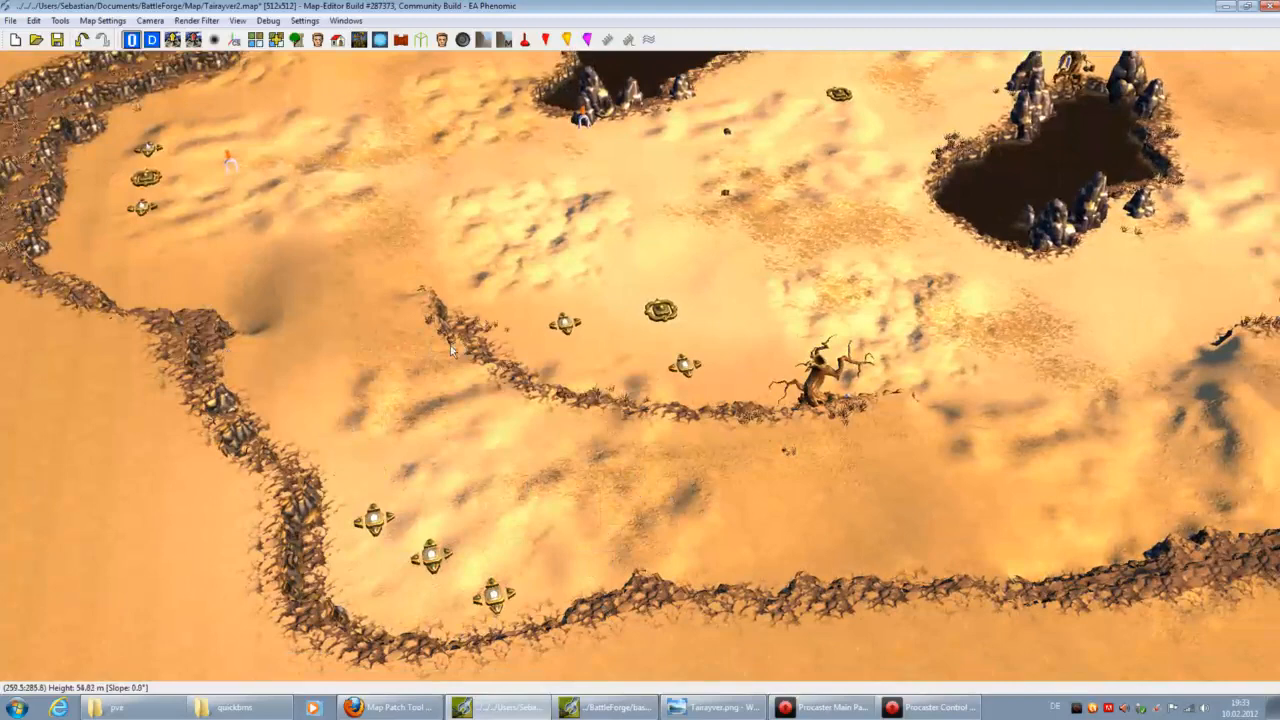
Step: Save the map with its barrel decoration
{"action": "scroll", "coordinate": [485, 435], "scroll_direction": "up", "scroll_amount": 2}
{"action": "scroll", "coordinate": [491, 455], "scroll_direction": "down", "scroll_amount": 2}
{"action": "key", "text": "Left"}
{"action": "key", "text": "Up"}
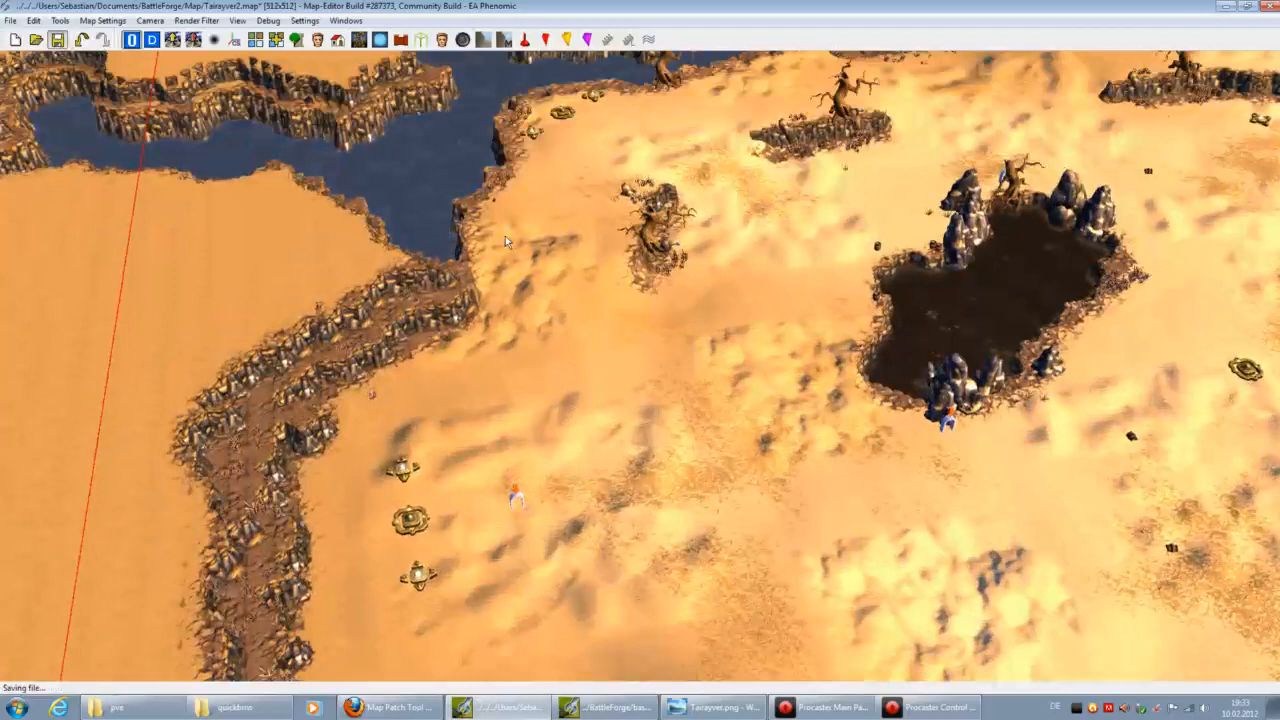
Step: Open Entity Placement and choose the object stump_l_001 from the wasteland trees
{"action": "right_click", "coordinate": [817, 34]}
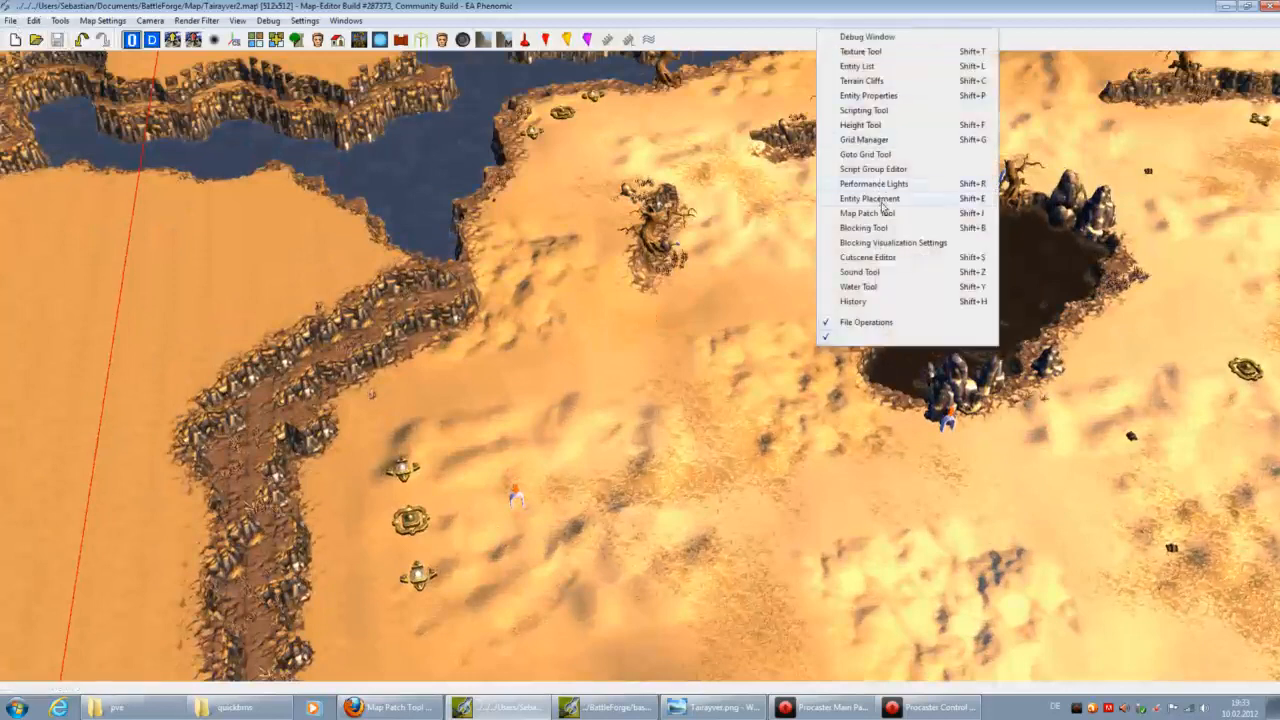
{"action": "left_click", "coordinate": [869, 198]}
{"action": "left_click", "coordinate": [210, 268]}
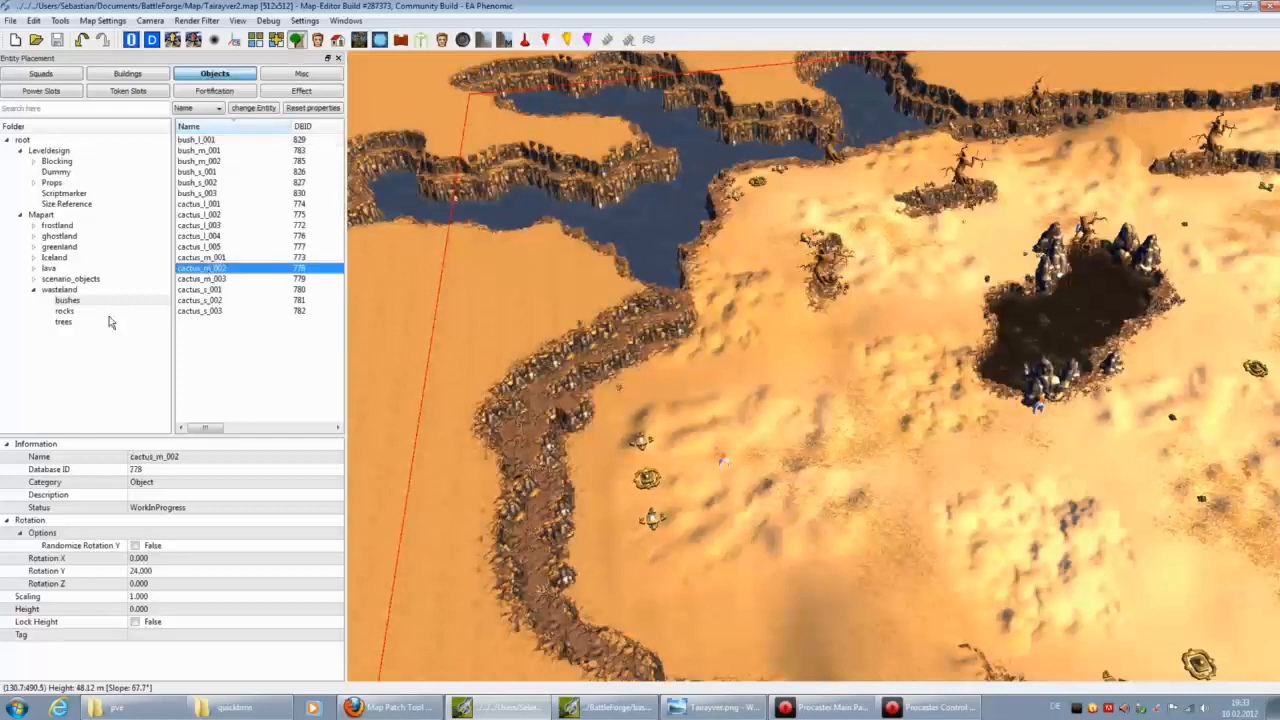
{"action": "left_click", "coordinate": [67, 300]}
{"action": "left_click", "coordinate": [64, 311]}
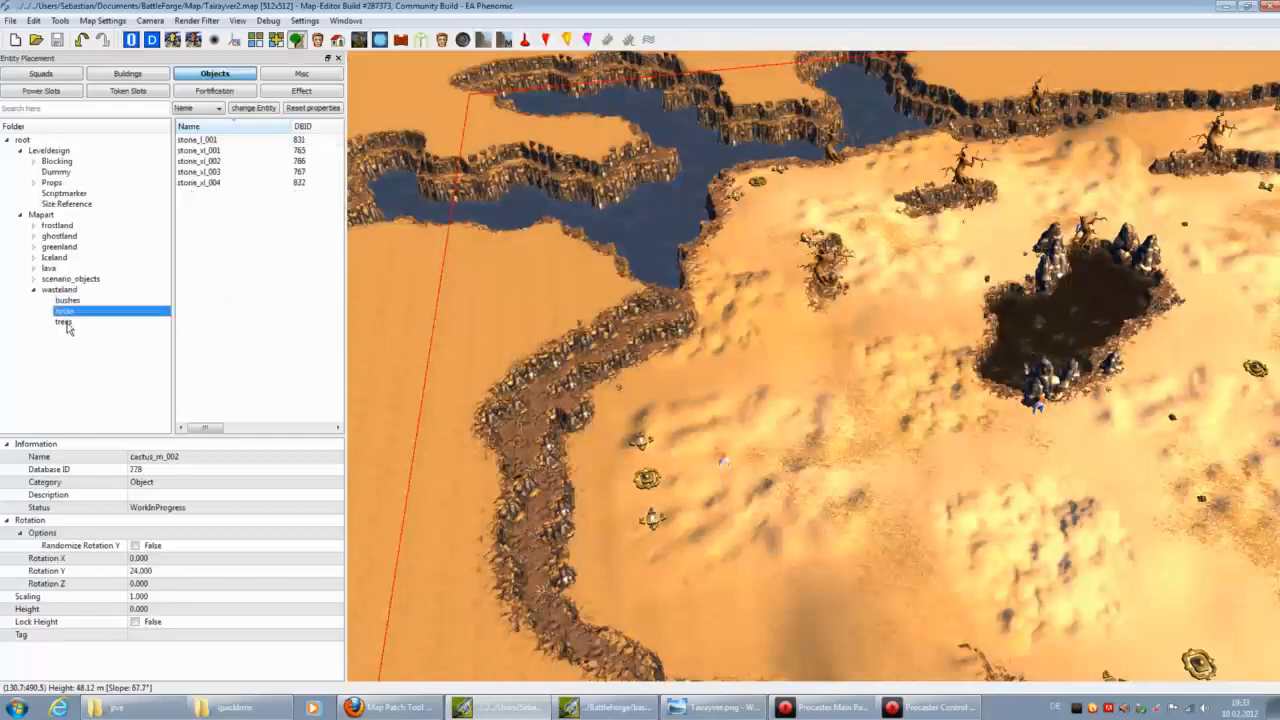
{"action": "left_click", "coordinate": [64, 322]}
{"action": "left_click", "coordinate": [214, 141]}
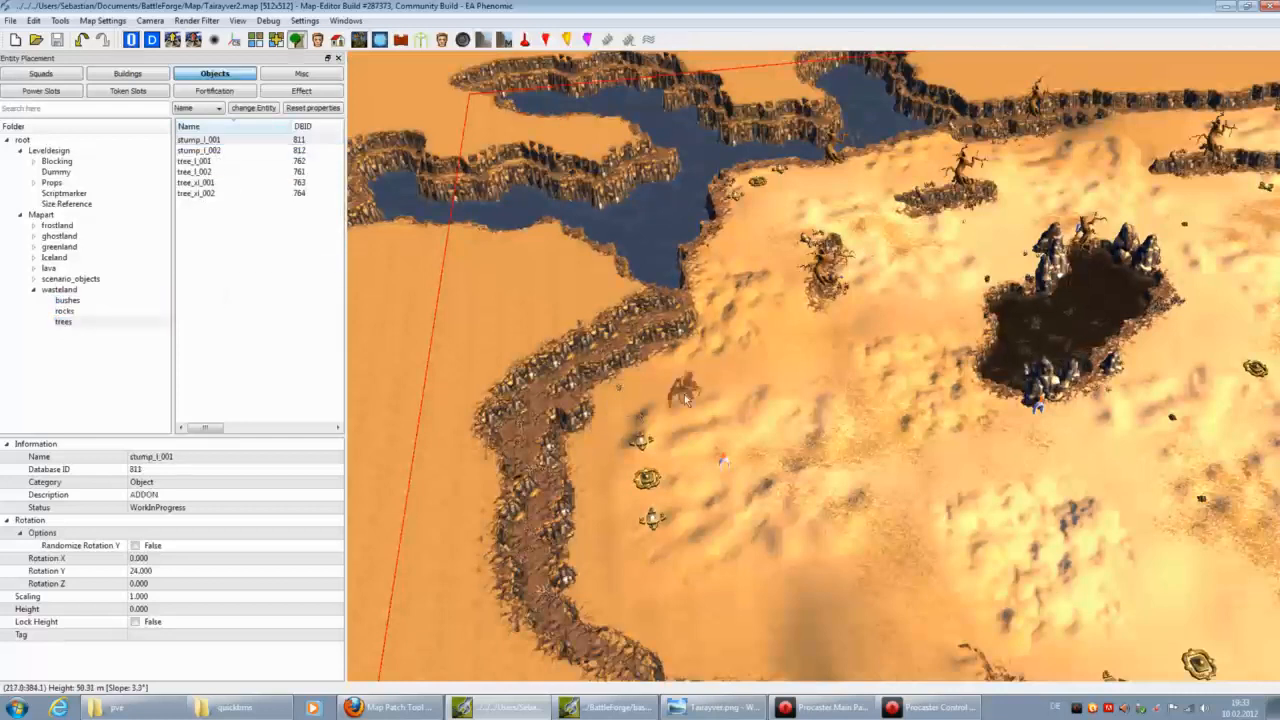
Step: Place a stump on the cliff ledge beside the northwestern river inlet and undo the last entity creation
{"action": "scroll", "coordinate": [690, 388], "scroll_direction": "up", "scroll_amount": 5}
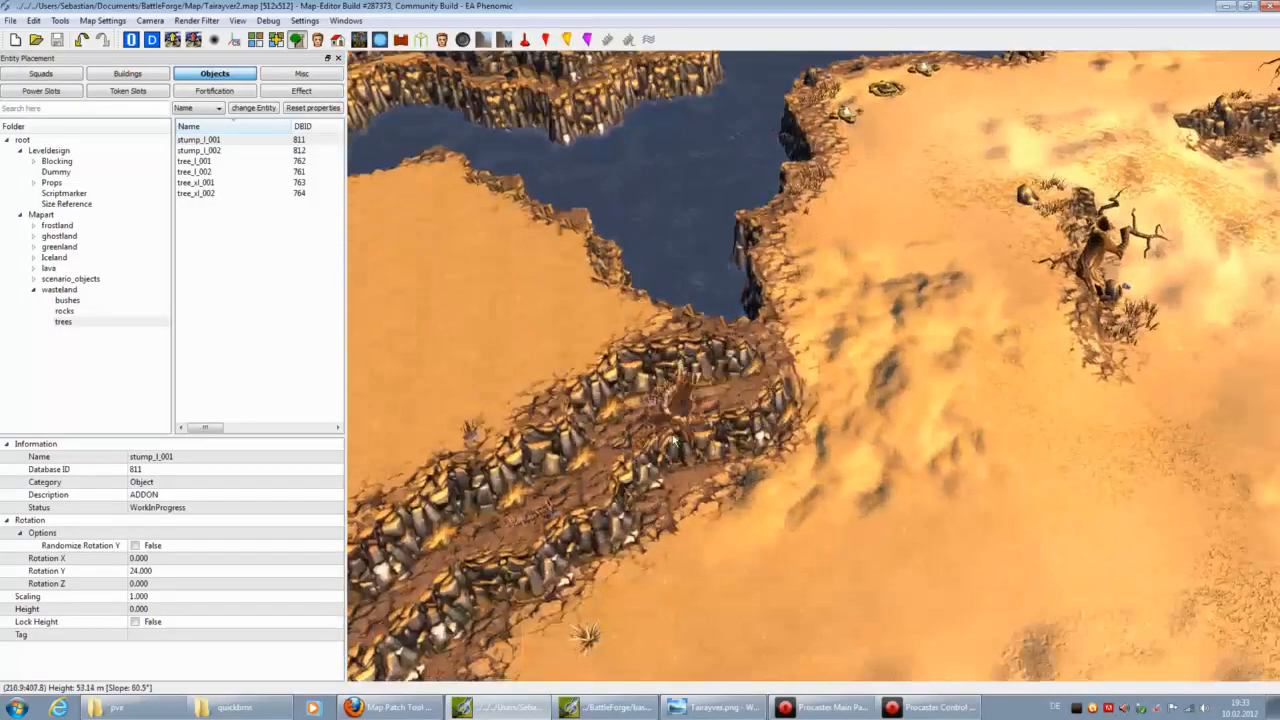
{"action": "left_click", "coordinate": [655, 402]}
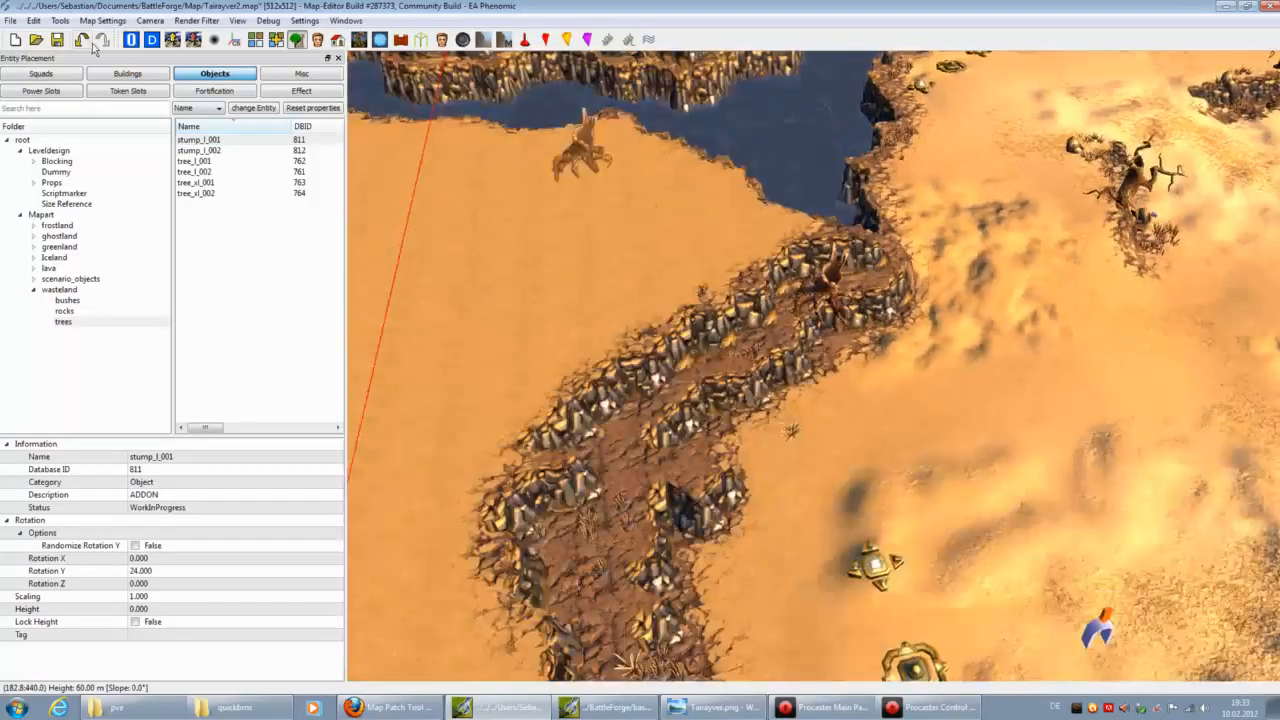
{"action": "left_click", "coordinate": [84, 42]}
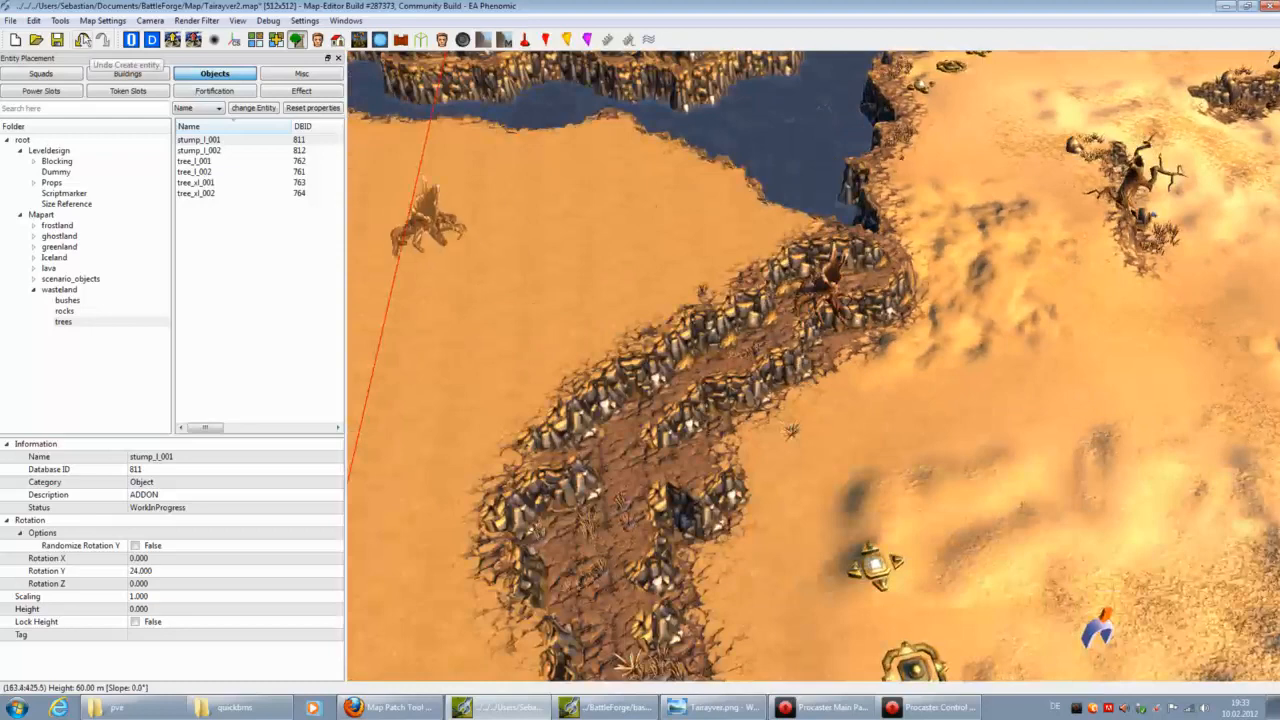
Step: Place stumps along the western and southern border cliffs, varying Rotation Y to 121 and 185
{"action": "key", "text": "Down"}
{"action": "key", "text": "Right"}
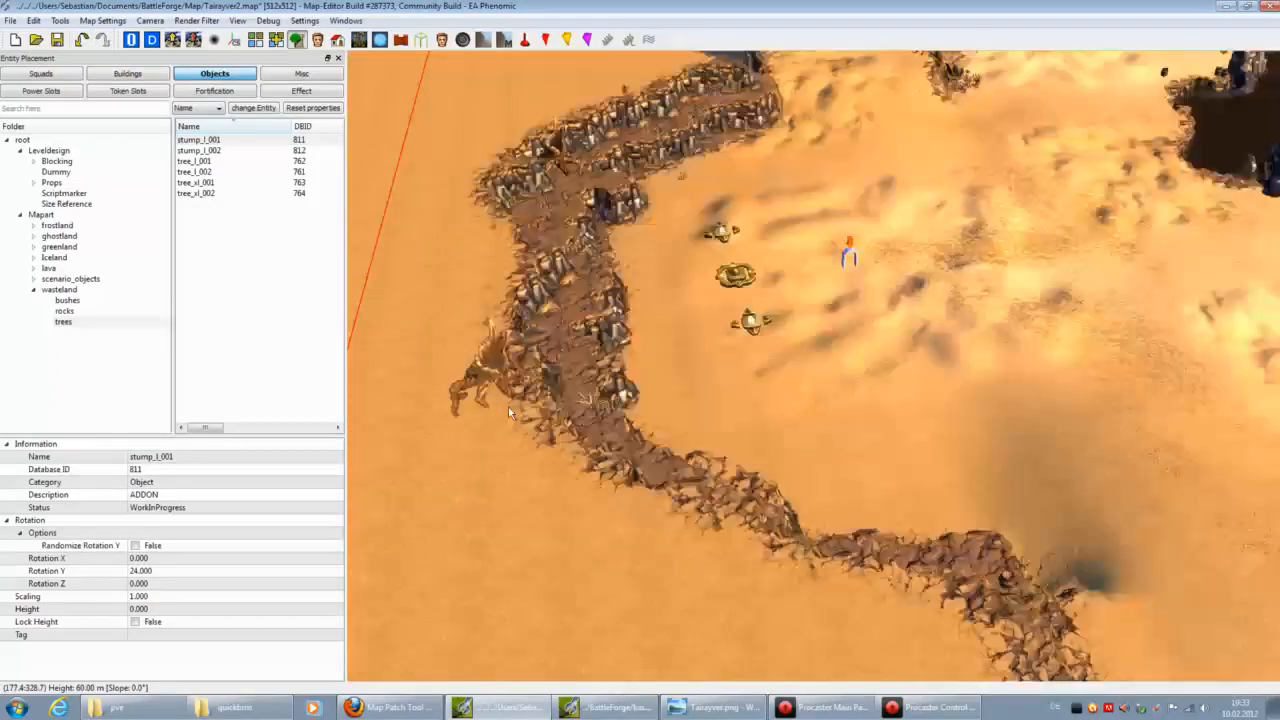
{"action": "key", "text": "Right"}
{"action": "key", "text": "Up"}
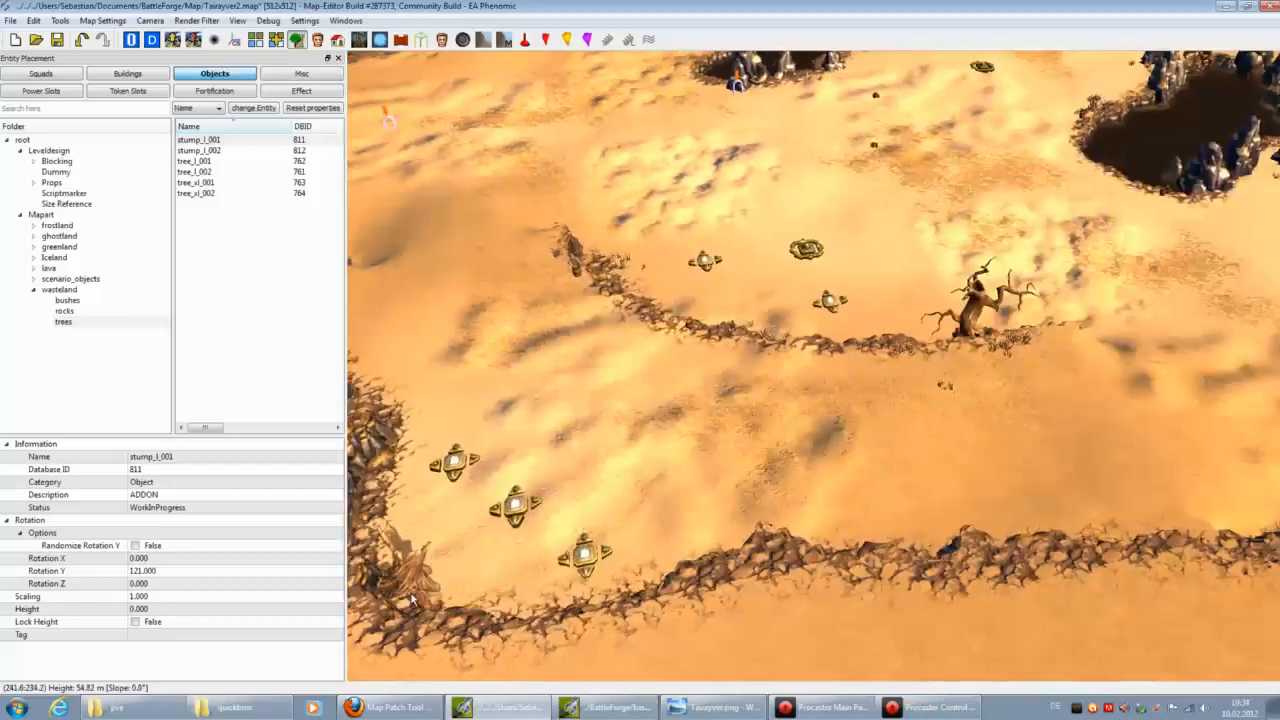
{"action": "key", "text": "Down"}
{"action": "key", "text": "Right"}
{"action": "scroll", "coordinate": [907, 424], "scroll_direction": "up", "scroll_amount": 2}
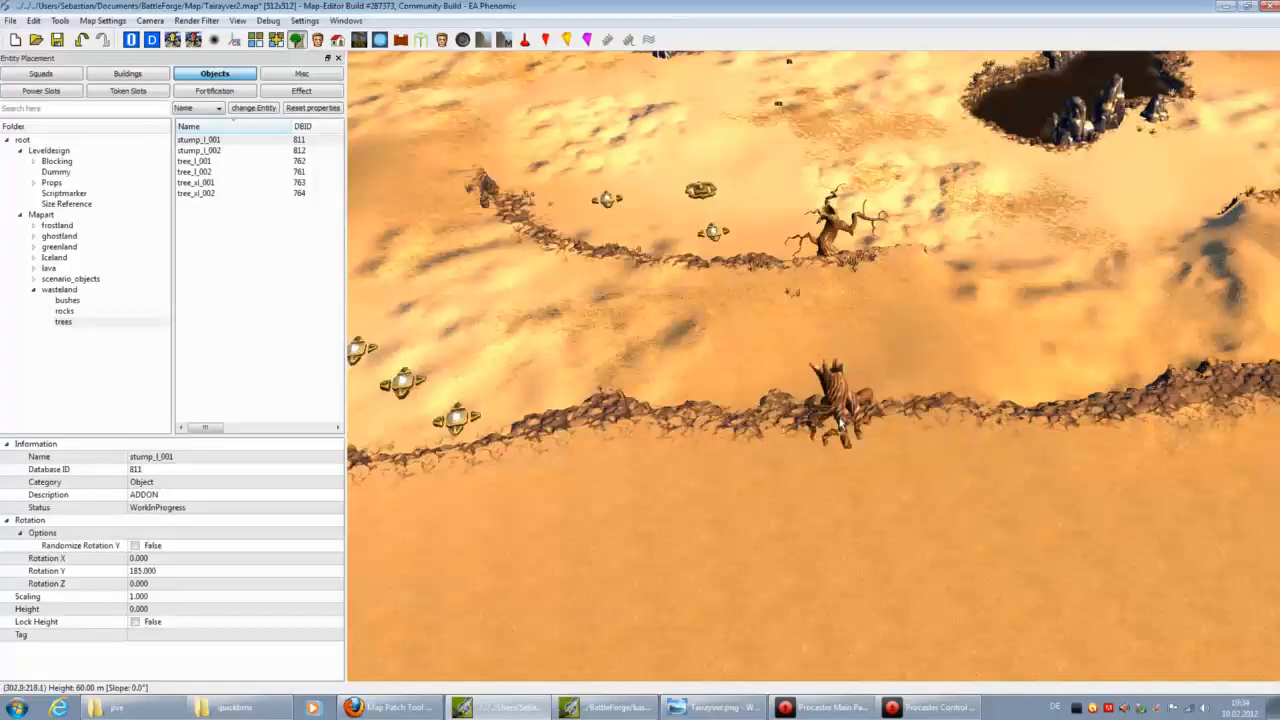
Step: Place stumps on the southeastern and eastern cliffs around the river, using Rotation Y values of 228 and 294
{"action": "key", "text": "Right"}
{"action": "key", "text": "Up"}
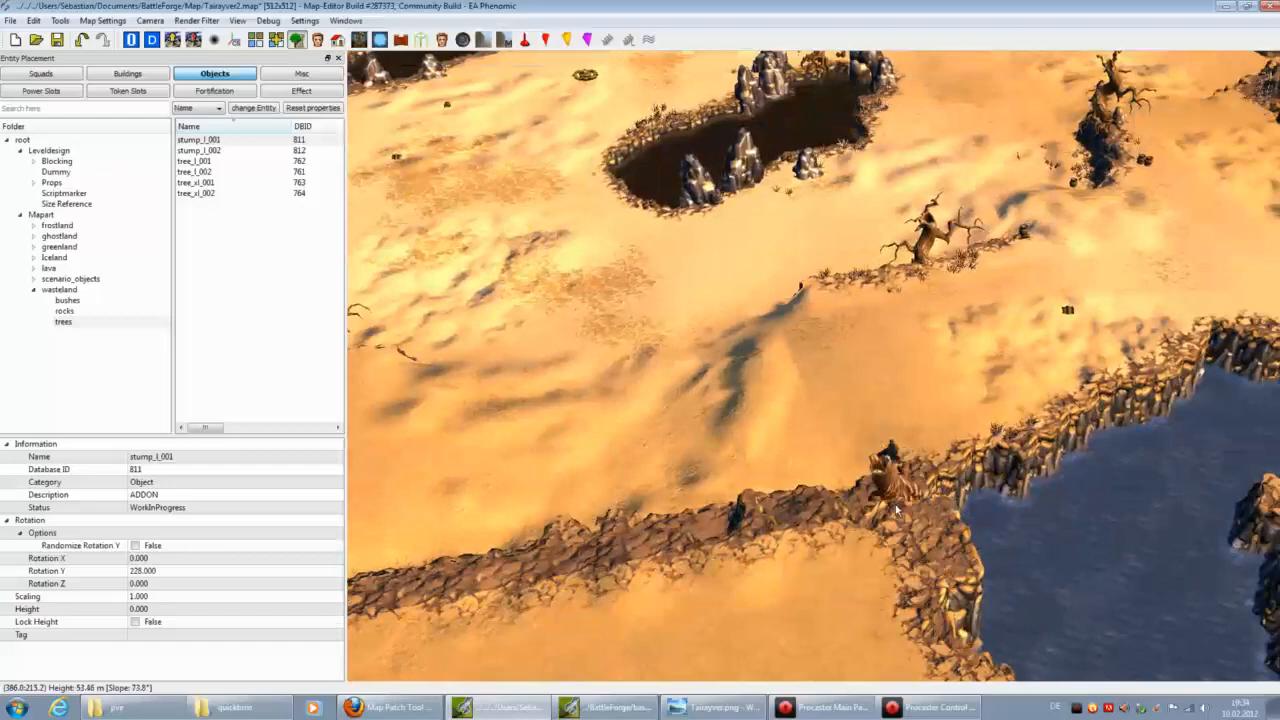
{"action": "key", "text": "Right"}
{"action": "key", "text": "Up"}
{"action": "scroll", "coordinate": [1113, 243], "scroll_direction": "up", "scroll_amount": 2}
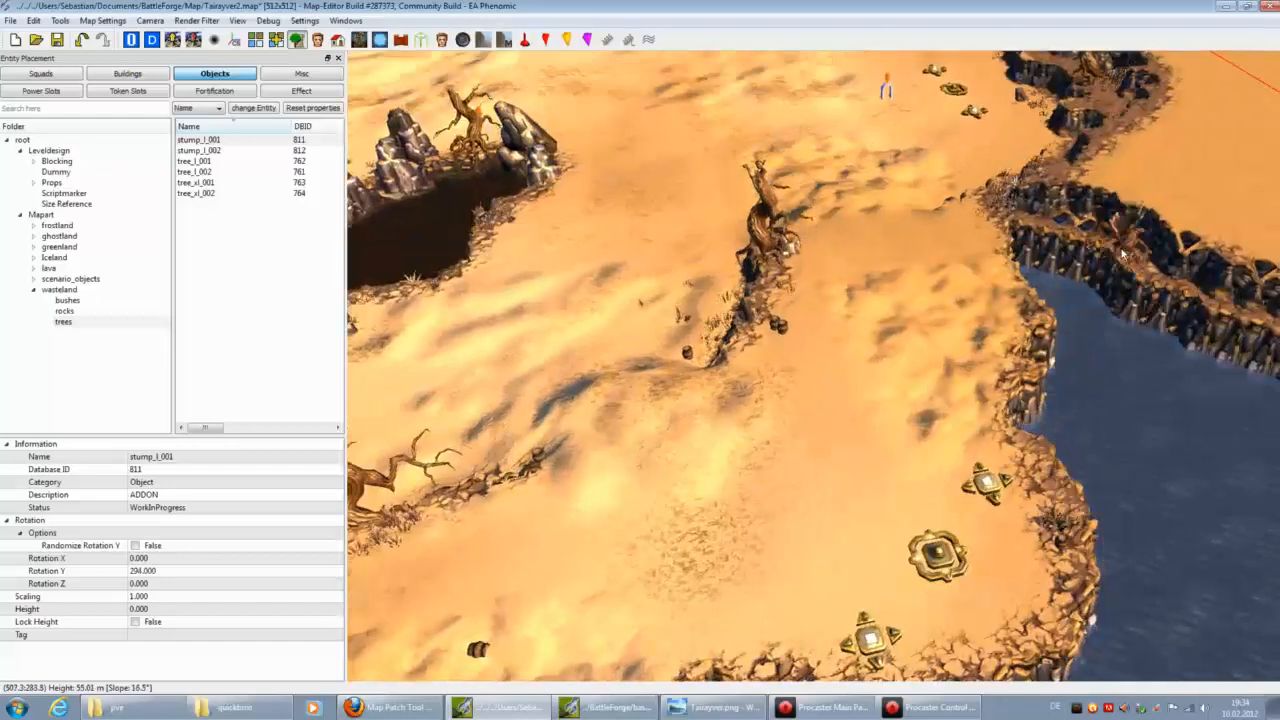
{"action": "key", "text": "Down"}
{"action": "key", "text": "Right"}
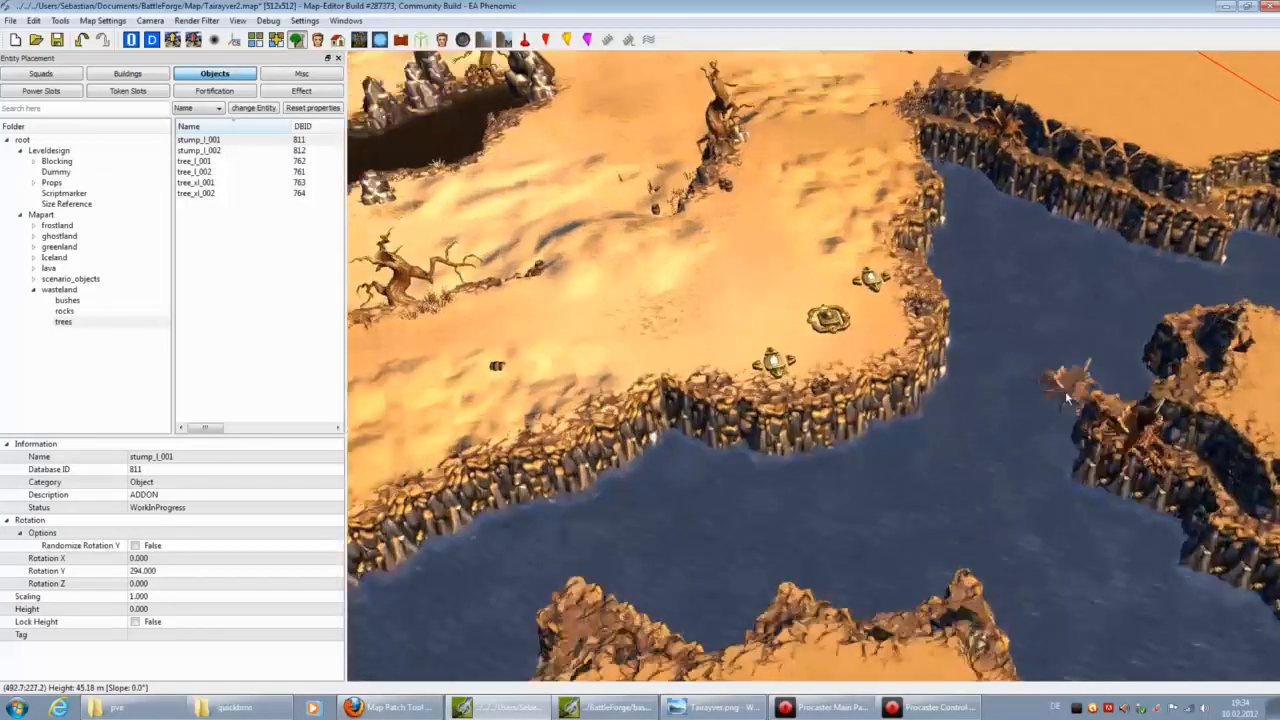
Step: Place stump_l_001 stumps on the cliffs along the eastern and northern map borders, varying their rotation
{"action": "key", "text": "Up"}
{"action": "key", "text": "Left"}
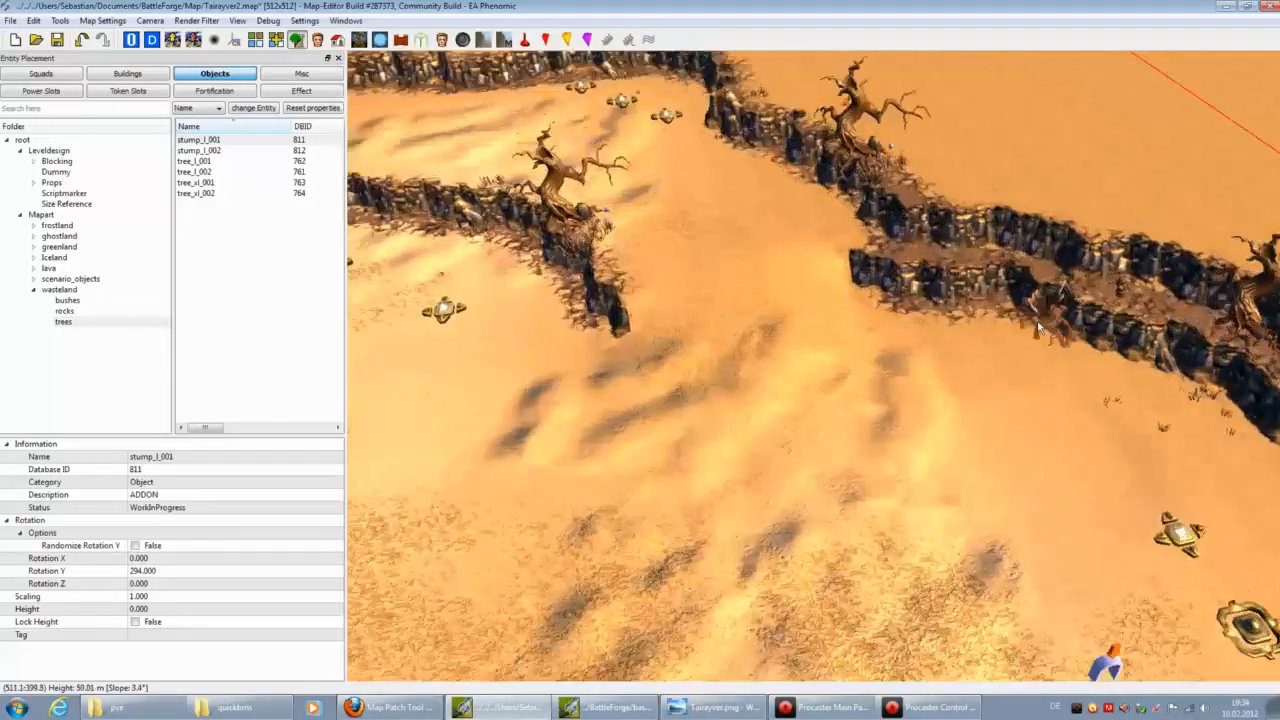
{"action": "key", "text": "Left"}
{"action": "key", "text": "Up"}
{"action": "scroll", "coordinate": [827, 315], "scroll_direction": "up", "scroll_amount": 2}
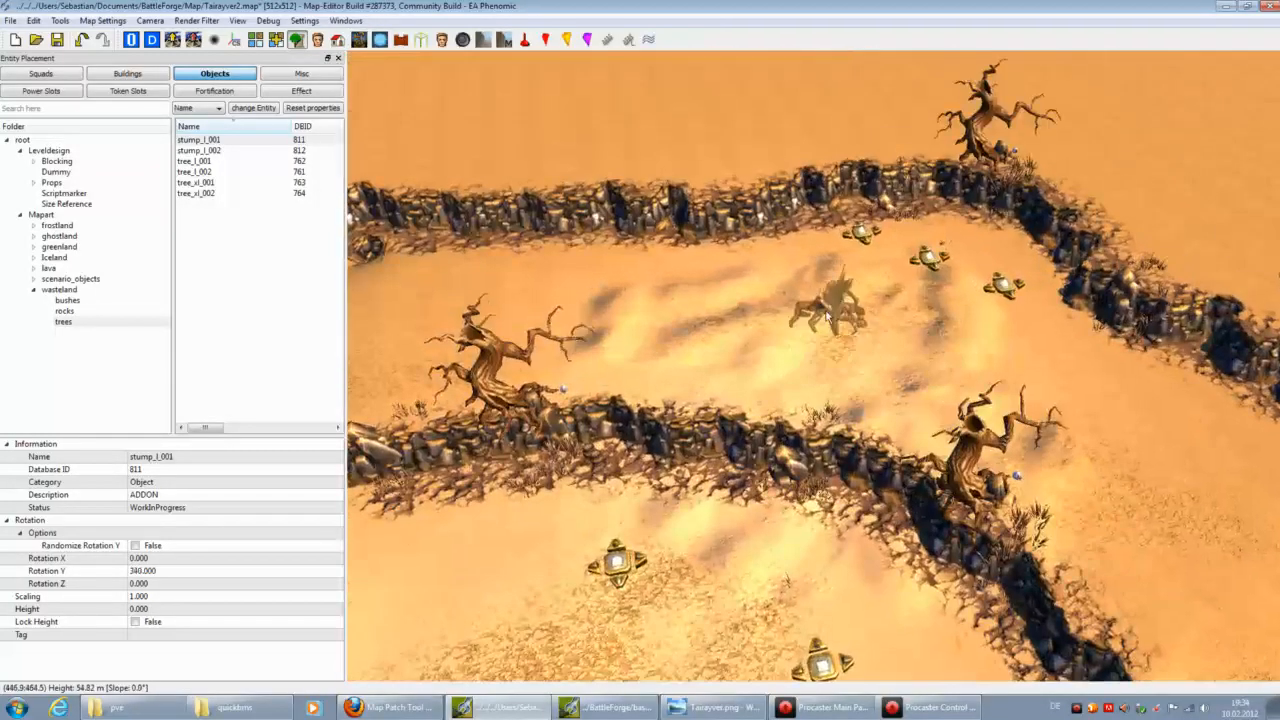
{"action": "key", "text": "Up"}
{"action": "scroll", "coordinate": [882, 262], "scroll_direction": "up", "scroll_amount": 1}
Step: Place stumps on the northwestern river cliffs and at the river's inner end, using Rotation Y values of 58 and 63
{"action": "key", "text": "Up"}
{"action": "key", "text": "Left"}
{"action": "key", "text": "Down"}
{"action": "scroll", "coordinate": [605, 290], "scroll_direction": "up", "scroll_amount": 2}
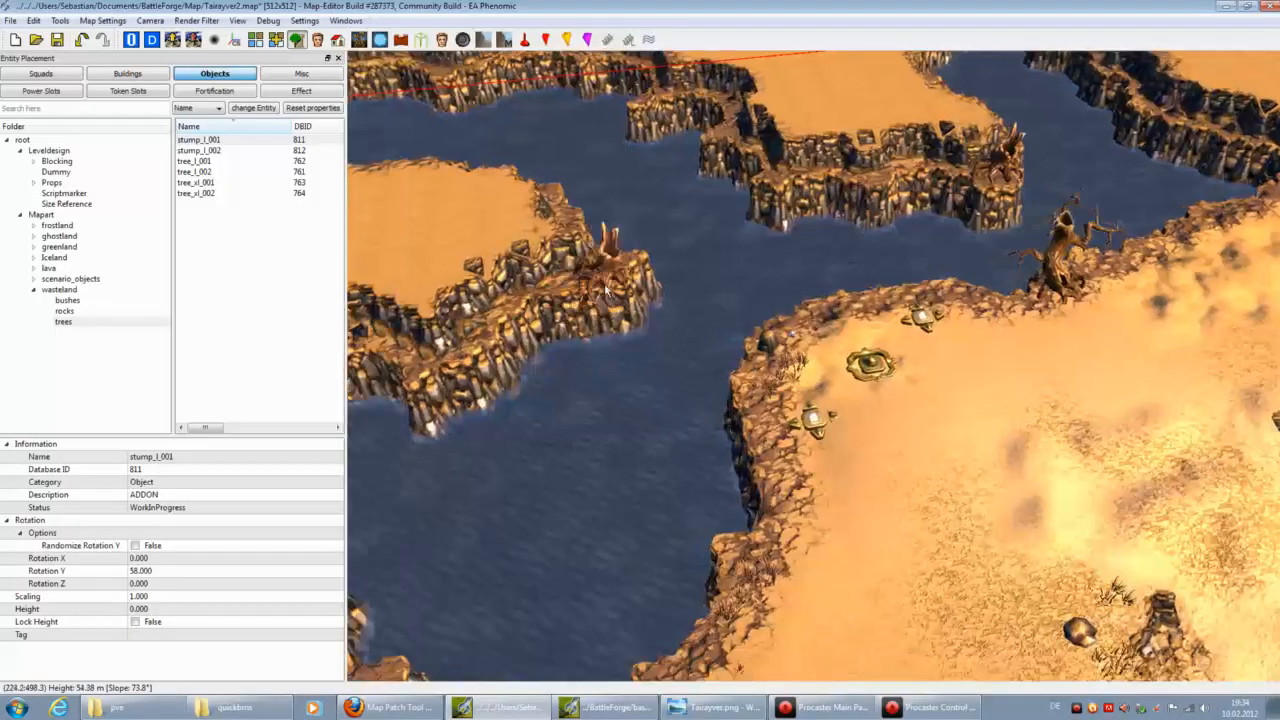
{"action": "scroll", "coordinate": [605, 290], "scroll_direction": "down", "scroll_amount": 1}
{"action": "key", "text": "Up"}
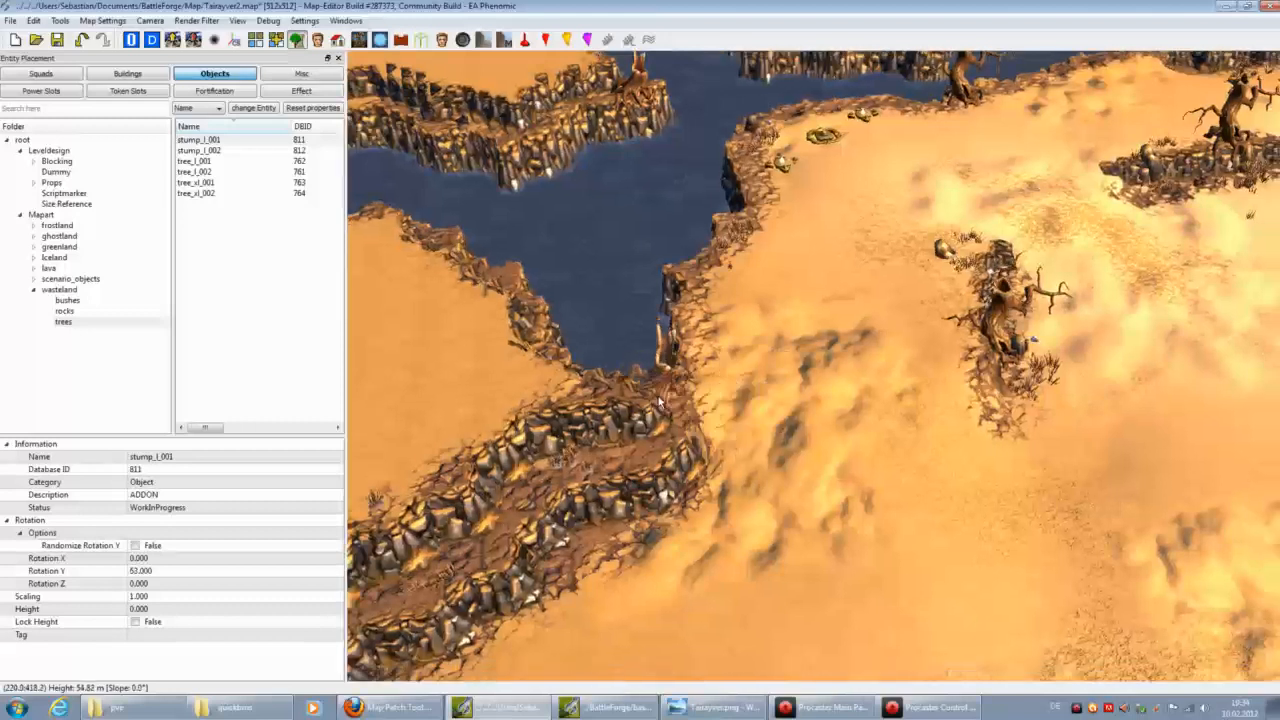
Step: Compare the wasteland tree objects on the map and choose tree_xl_002 for placement
{"action": "key", "text": "Down"}
{"action": "key", "text": "Down"}
{"action": "key", "text": "Down"}
{"action": "key", "text": "Down"}
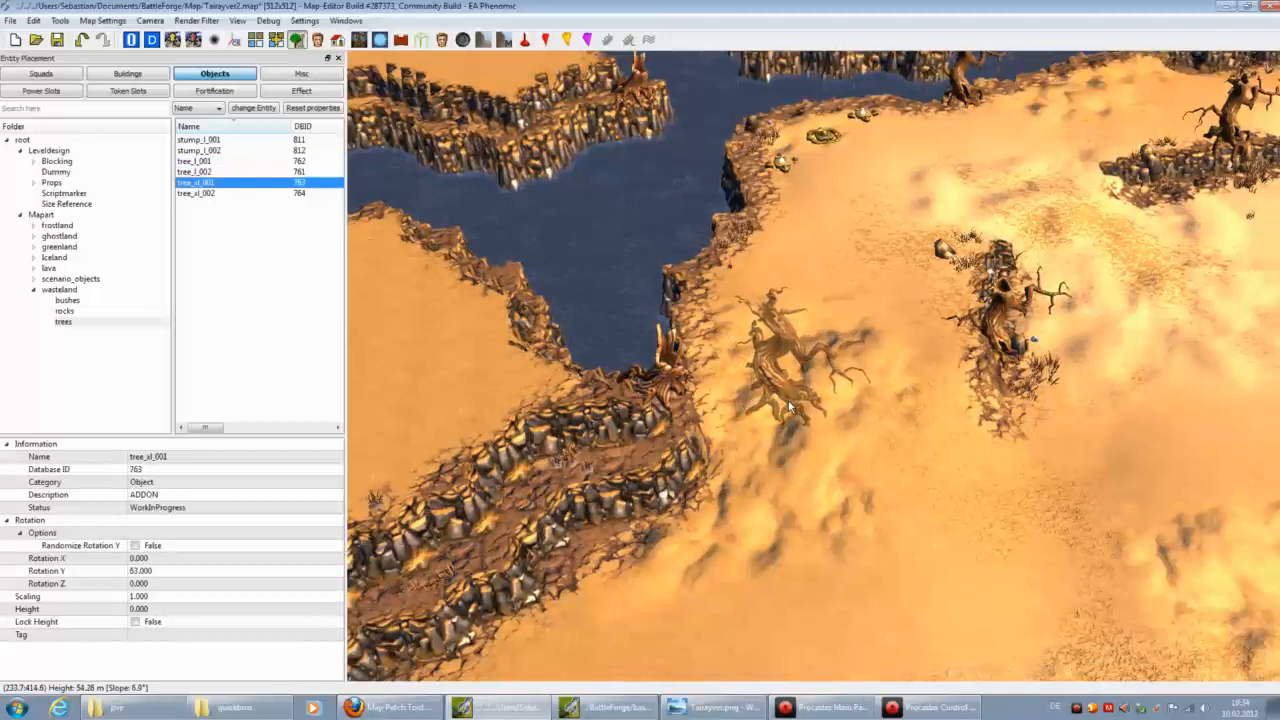
{"action": "scroll", "coordinate": [1005, 358], "scroll_direction": "up", "scroll_amount": 2}
{"action": "key", "text": "Down"}
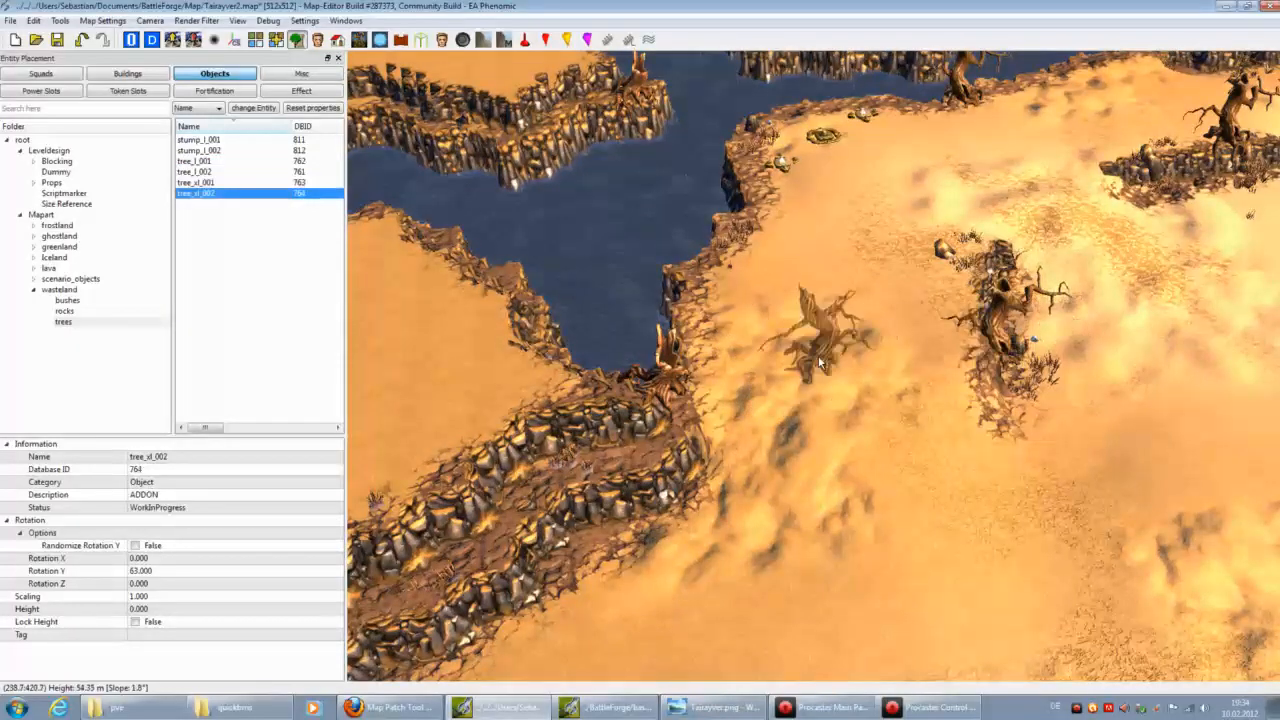
{"action": "key", "text": "Up"}
{"action": "key", "text": "Up"}
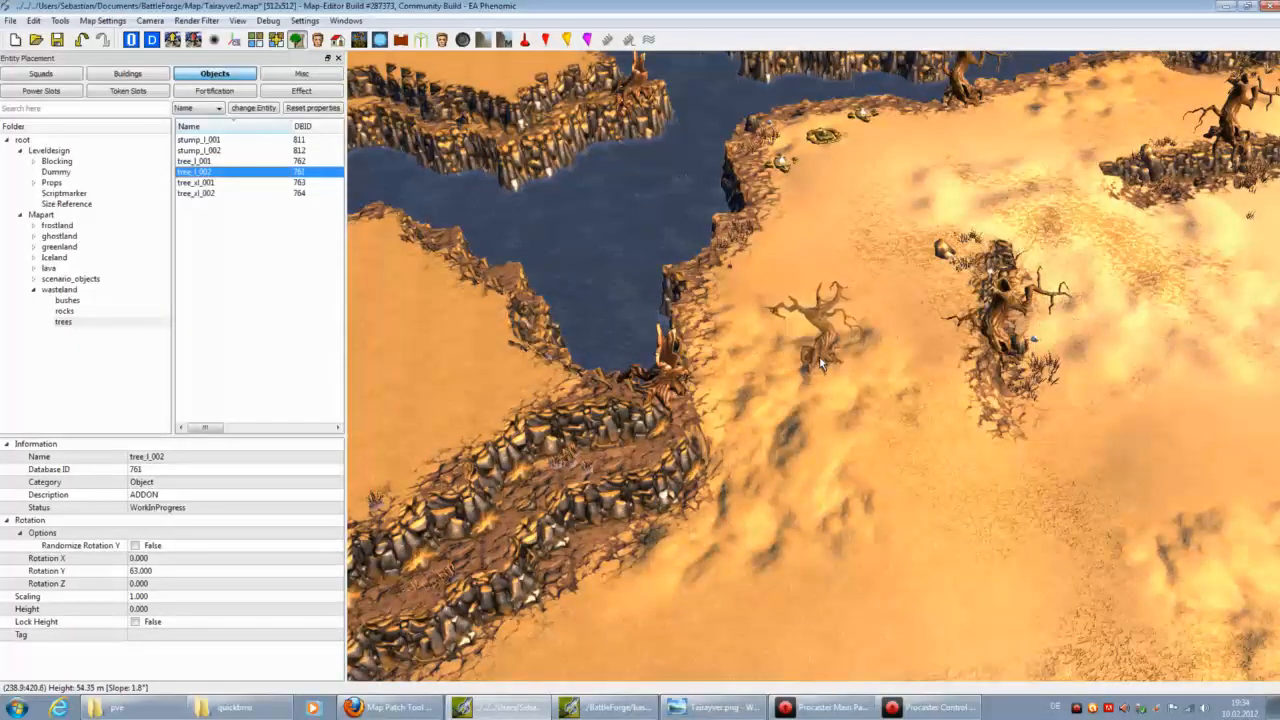
{"action": "key", "text": "Down"}
{"action": "key", "text": "Down"}
Step: Place tree_xl_002 trees on the northwestern river cliffs and the northern border cliffs, using Rotation Y values of 235 and 109
{"action": "left_click_drag", "start_coordinate": [826, 366], "coordinate": [828, 314]}
{"action": "middle_click_drag", "start_coordinate": [828, 314], "coordinate": [715, 222]}
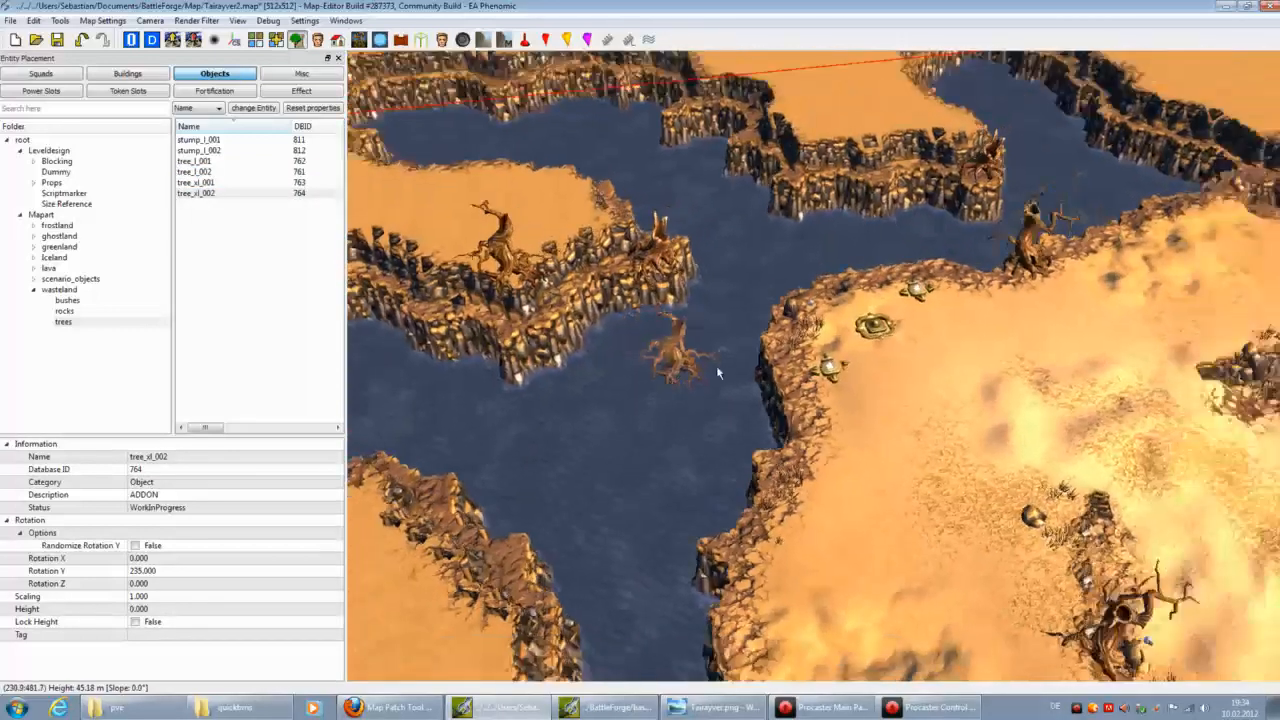
{"action": "middle_click_drag", "start_coordinate": [730, 290], "coordinate": [915, 210]}
{"action": "left_click_drag", "start_coordinate": [915, 210], "coordinate": [915, 240]}
{"action": "middle_click_drag", "start_coordinate": [915, 240], "coordinate": [858, 520]}
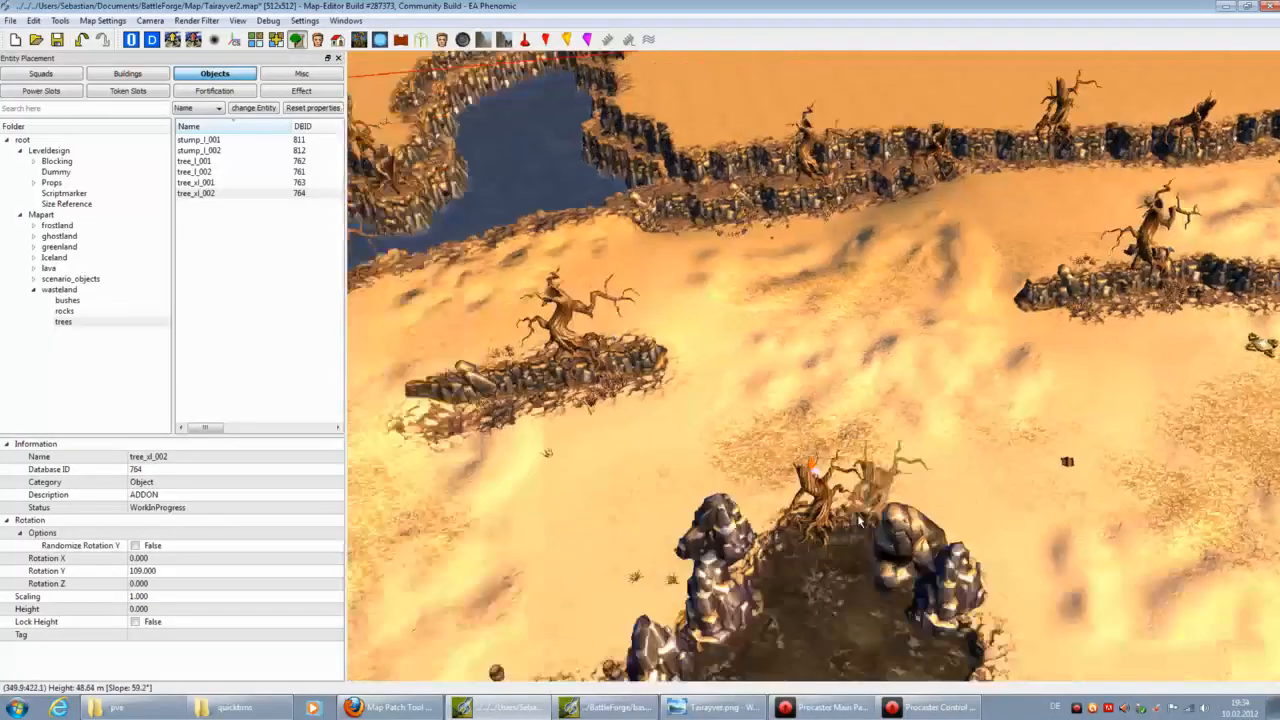
Step: Place tree_xl_002 trees along the western, southern and eastern border cliffs, varying Rotation Y to 335, 43 and 77
{"action": "scroll", "coordinate": [859, 516], "scroll_direction": "down", "scroll_amount": 5}
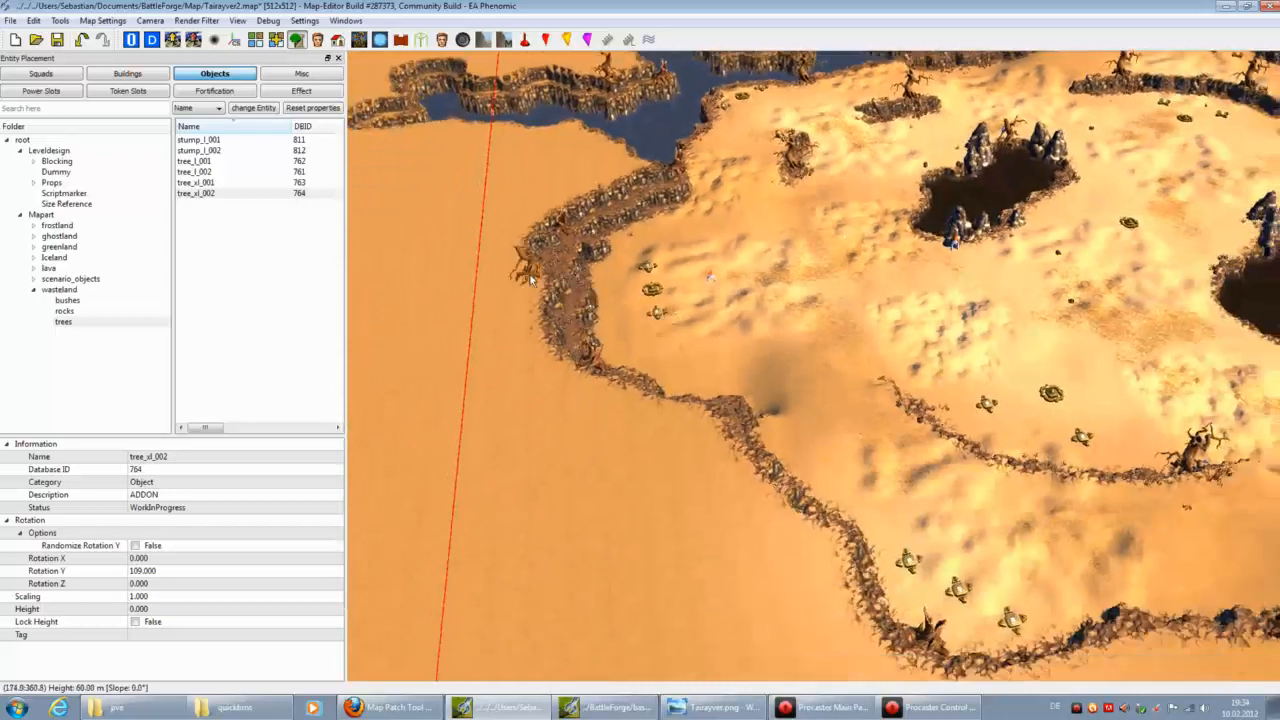
{"action": "middle_click_drag", "start_coordinate": [890, 560], "coordinate": [870, 531]}
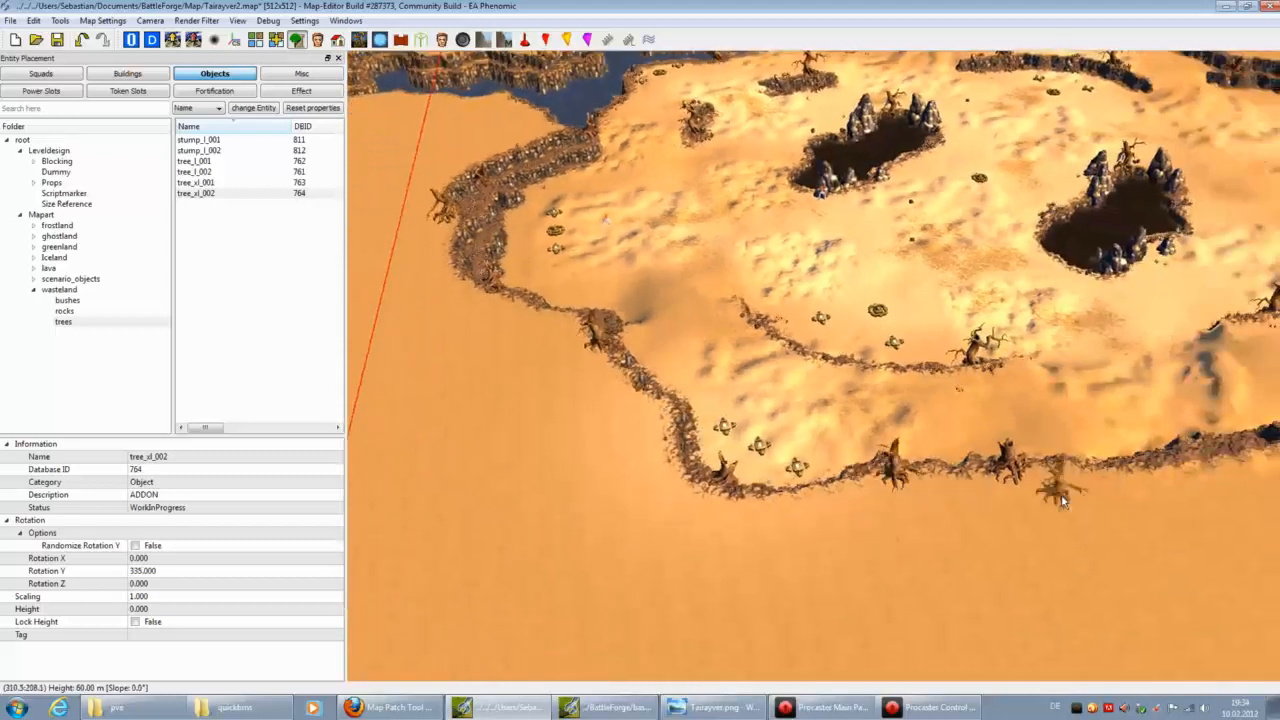
{"action": "middle_click_drag", "start_coordinate": [1063, 502], "coordinate": [1080, 495]}
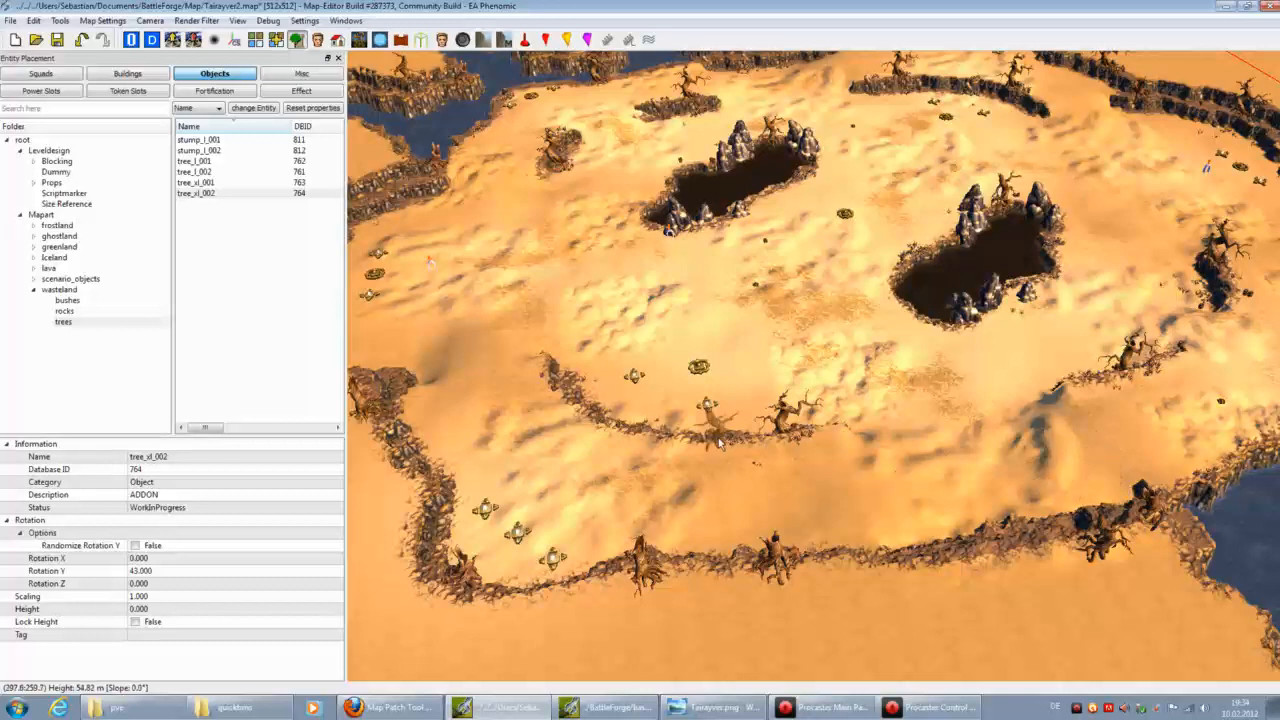
{"action": "middle_click_drag", "start_coordinate": [703, 440], "coordinate": [1160, 307]}
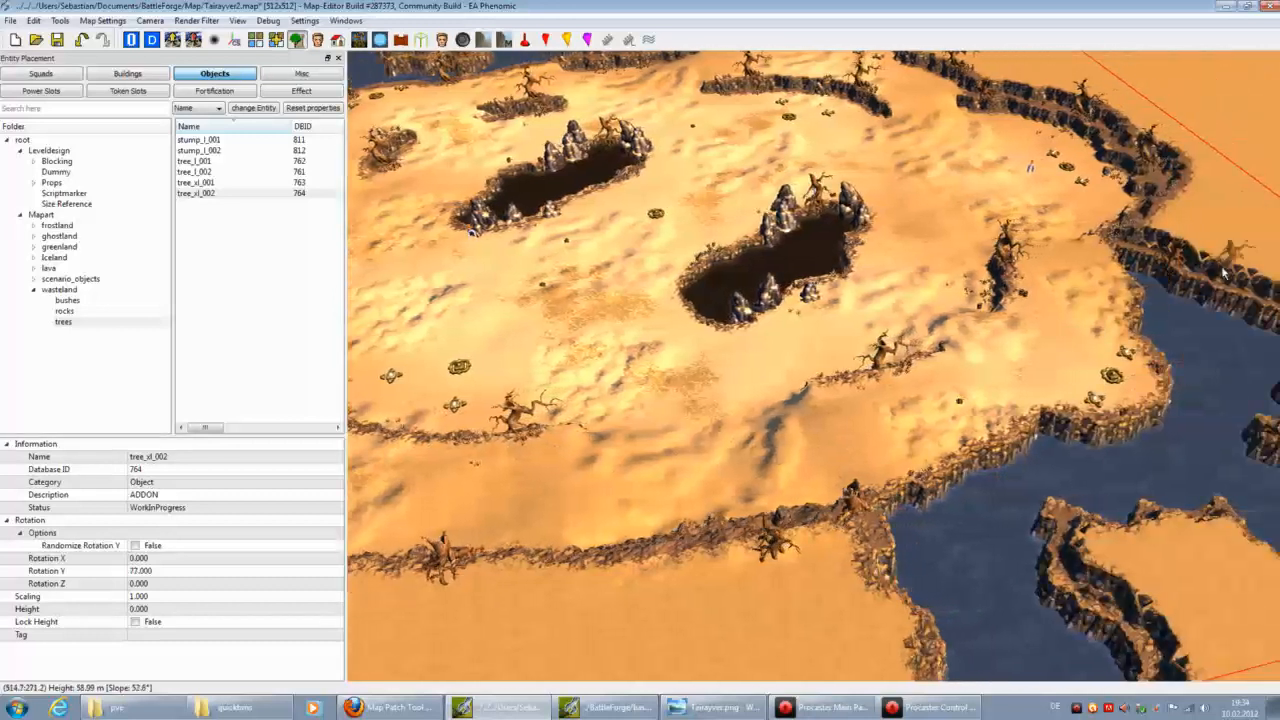
{"action": "middle_click_drag", "start_coordinate": [1095, 540], "coordinate": [1043, 187]}
Step: Choose the object stone_xl_003 from the wasteland rocks
{"action": "left_click", "coordinate": [64, 311]}
{"action": "left_click", "coordinate": [200, 161]}
{"action": "key", "text": "Down"}
{"action": "key", "text": "Down"}
{"action": "key", "text": "Up"}
{"action": "key", "text": "Up"}
{"action": "key", "text": "Down"}
Step: Place stone_xl_003 rocks along the western and southwestern border cliffs, setting Rotation Y to 284
{"action": "middle_click_drag", "start_coordinate": [632, 482], "coordinate": [538, 345]}
{"action": "scroll", "coordinate": [440, 450], "scroll_direction": "down", "scroll_amount": 2}
{"action": "middle_click_drag", "start_coordinate": [433, 450], "coordinate": [706, 508]}
{"action": "scroll", "coordinate": [666, 509], "scroll_direction": "up", "scroll_amount": 4}
{"action": "scroll", "coordinate": [706, 508], "scroll_direction": "up", "scroll_amount": 4}
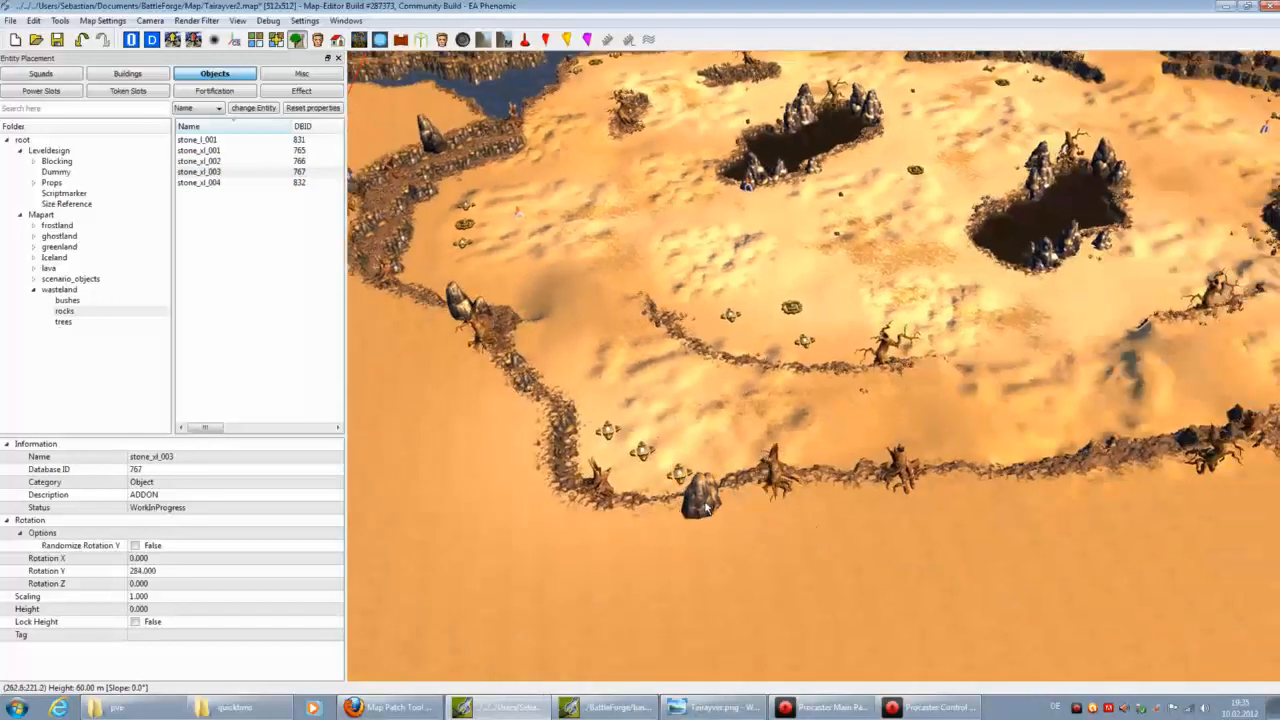
Step: Place stone_xl_003 rocks along the southern border and the eastern river cliffs, varying Rotation Y to 328 and 62
{"action": "scroll", "coordinate": [1063, 466], "scroll_direction": "down", "scroll_amount": 2}
{"action": "middle_click_drag", "start_coordinate": [1063, 466], "coordinate": [810, 480]}
{"action": "scroll", "coordinate": [1073, 418], "scroll_direction": "down", "scroll_amount": 2}
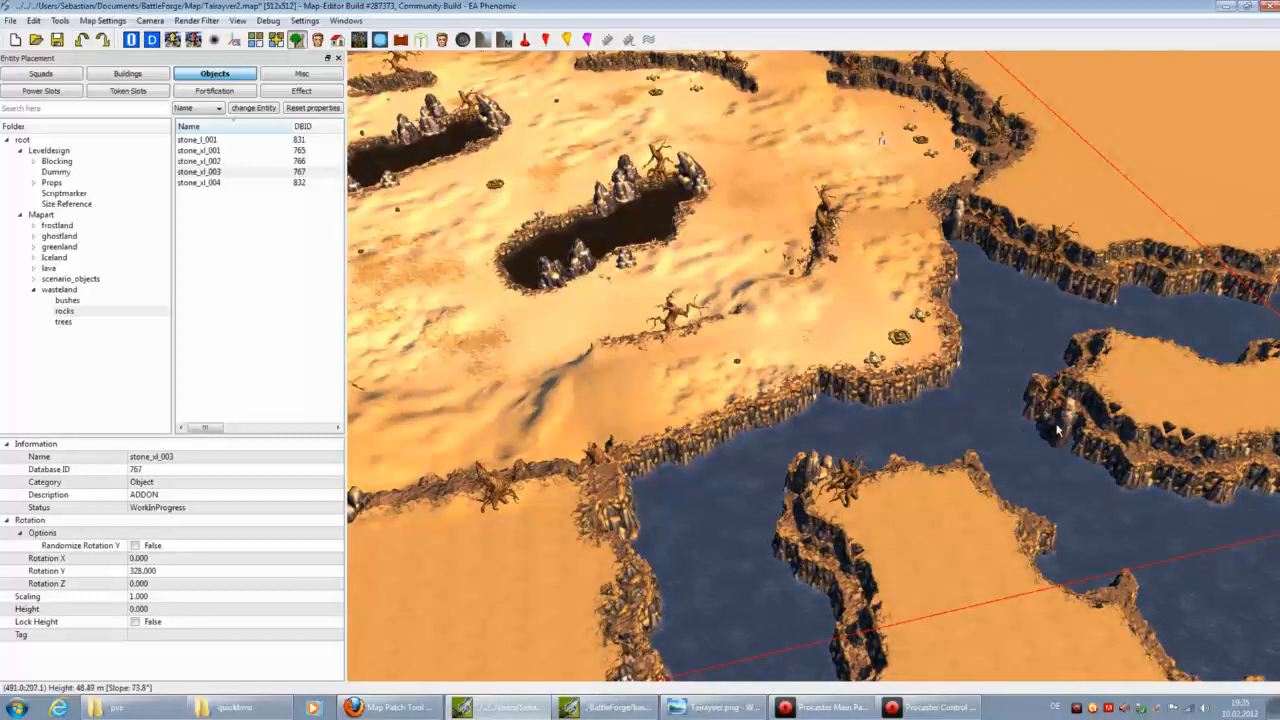
{"action": "key", "text": "Up"}
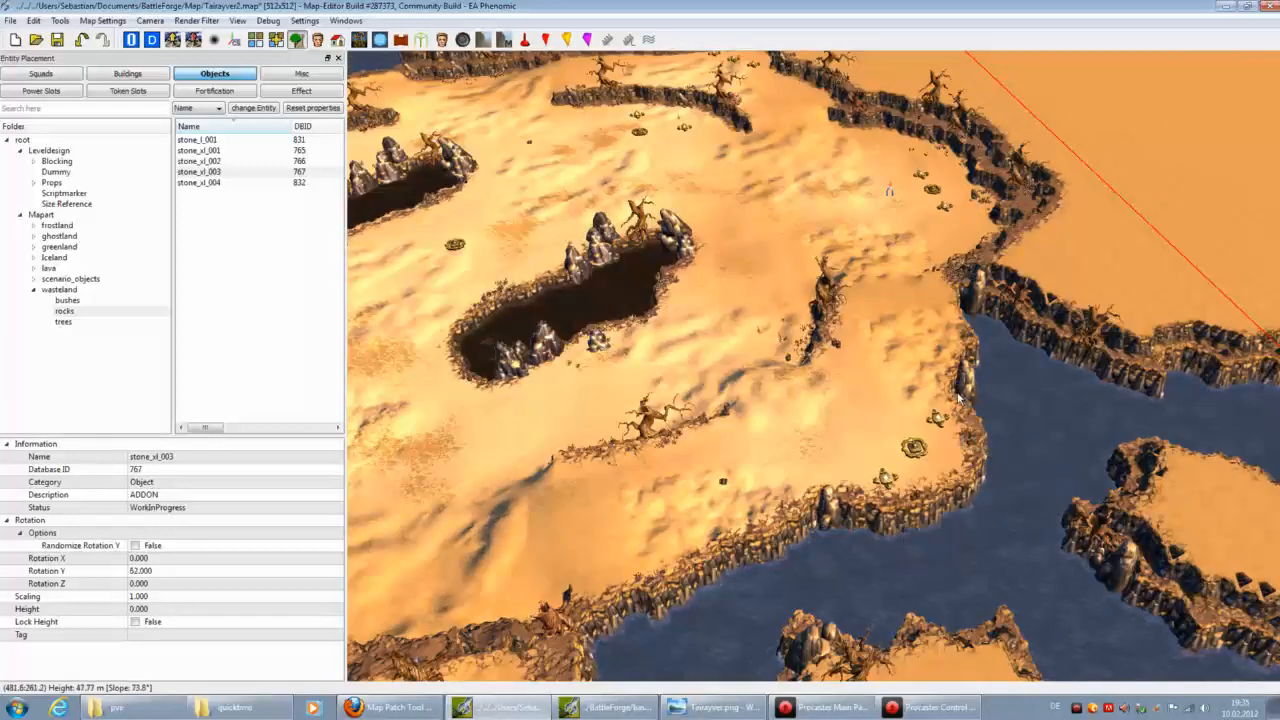
{"action": "key", "text": "Up"}
Step: Choose stone_xl_004 and place rocks around the edges of the two dark pits, using Rotation Y values of 62 and 40
{"action": "left_click", "coordinate": [210, 183]}
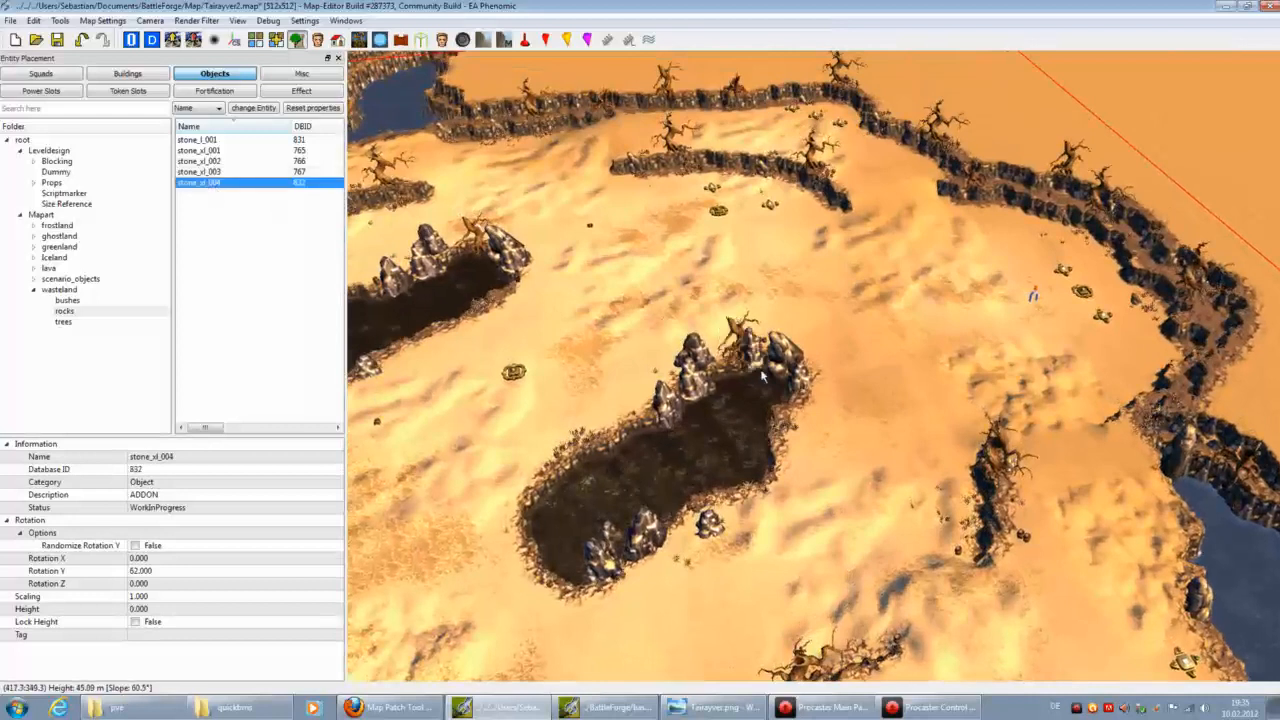
{"action": "left_click", "coordinate": [618, 468]}
{"action": "key", "text": "Up"}
{"action": "key", "text": "Left"}
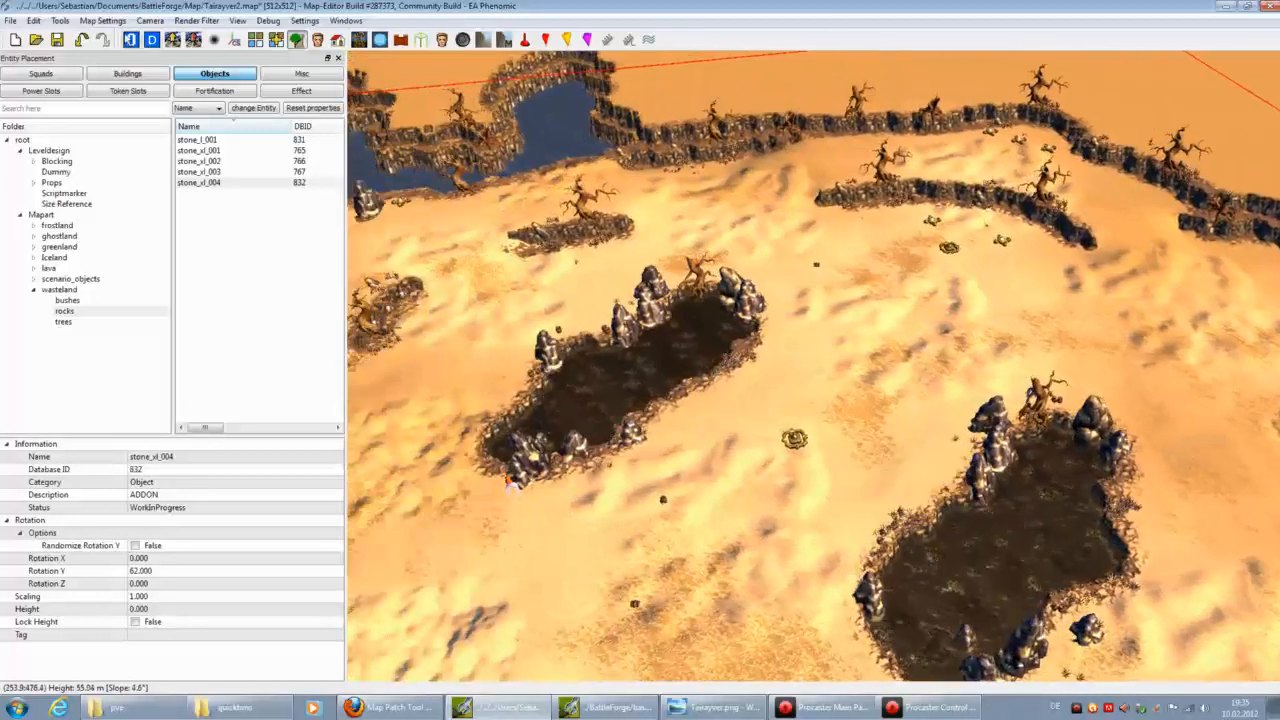
{"action": "scroll", "coordinate": [560, 350], "scroll_direction": "down", "scroll_amount": 2}
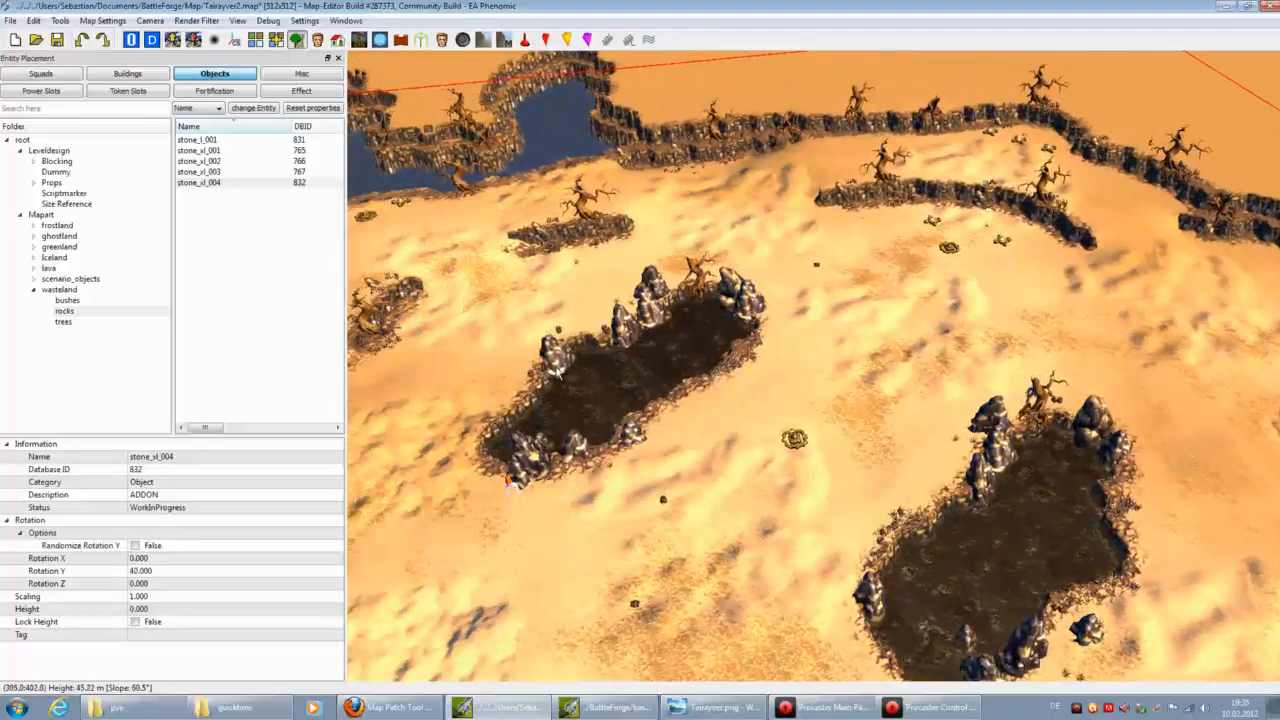
Step: Place stone_xl_004 rocks along the northwestern river cliffs, varying Rotation Y to 4, 335 and 126
{"action": "key", "text": "Up"}
{"action": "key", "text": "Left"}
{"action": "left_click", "coordinate": [548, 230]}
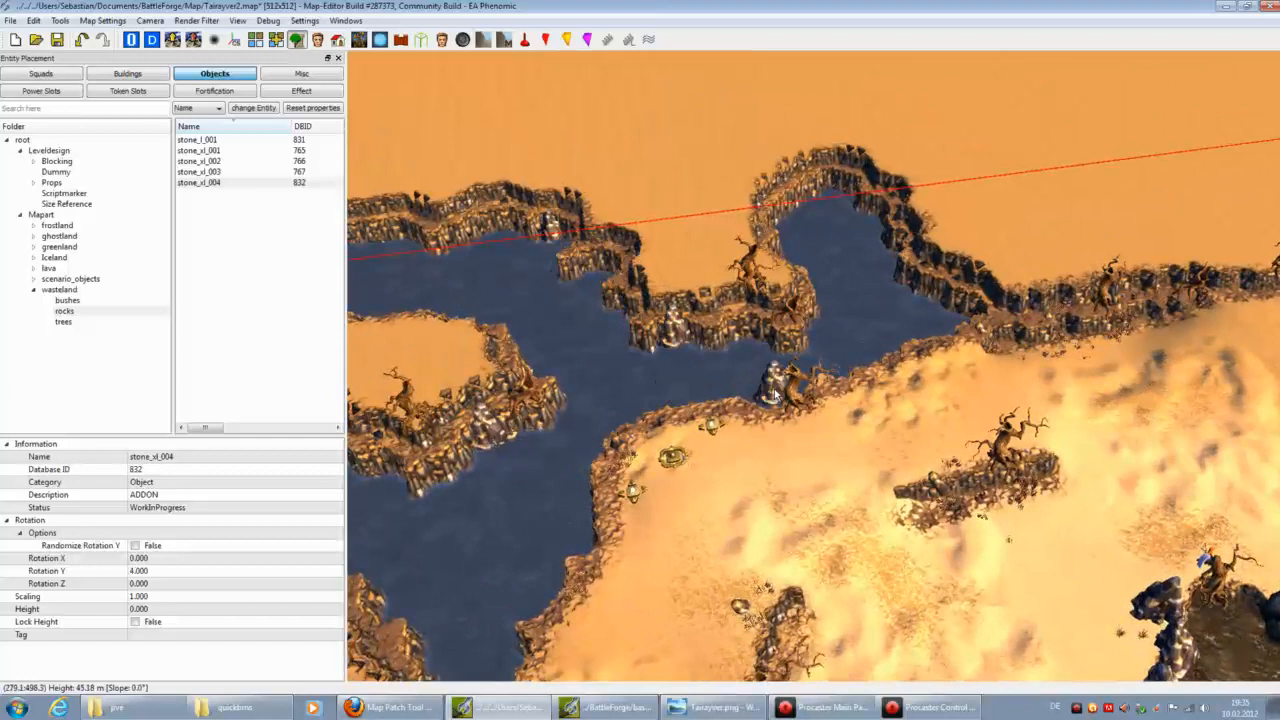
{"action": "scroll", "coordinate": [935, 316], "scroll_direction": "up", "scroll_amount": 3}
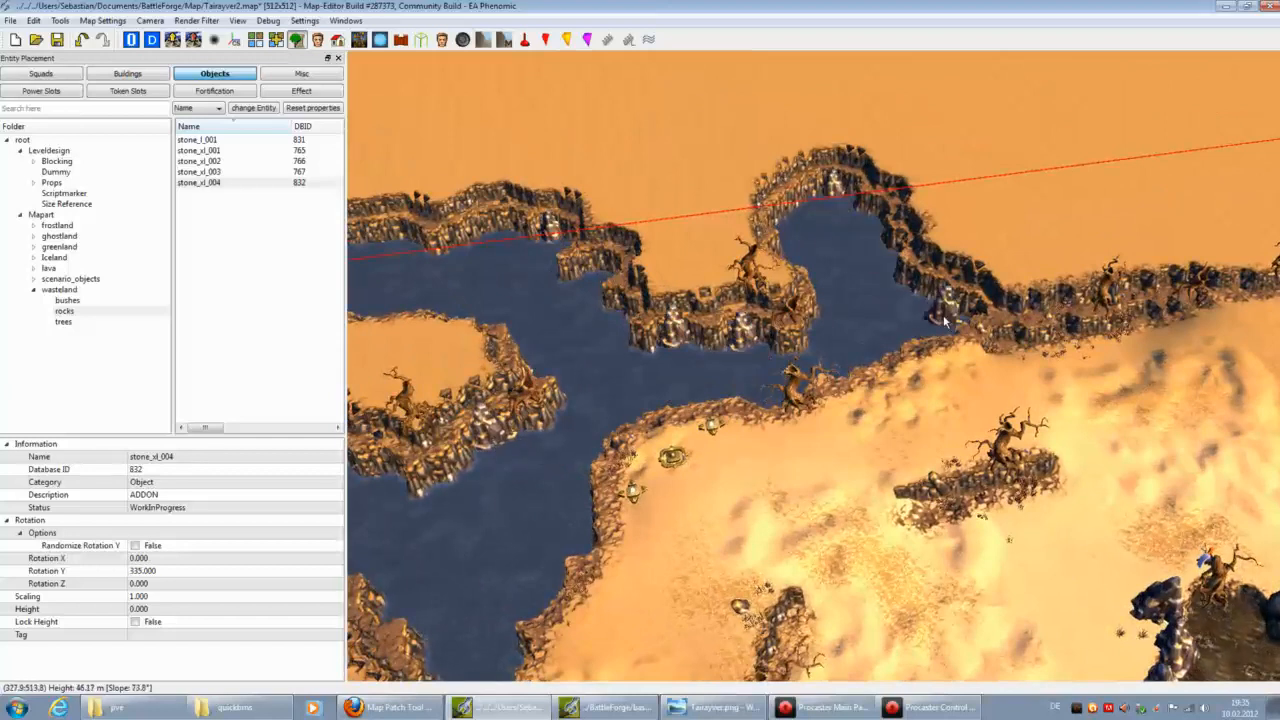
{"action": "middle_click_drag", "start_coordinate": [935, 316], "coordinate": [662, 480]}
{"action": "scroll", "coordinate": [540, 460], "scroll_direction": "up", "scroll_amount": 8}
{"action": "left_click", "coordinate": [522, 452]}
{"action": "left_click", "coordinate": [505, 588]}
Step: Choose the object stone_xl_001 from the wasteland rocks and set Rotation Y to 120
{"action": "key", "text": "Up"}
{"action": "key", "text": "Up"}
{"action": "key", "text": "Up"}
{"action": "key", "text": "Up"}
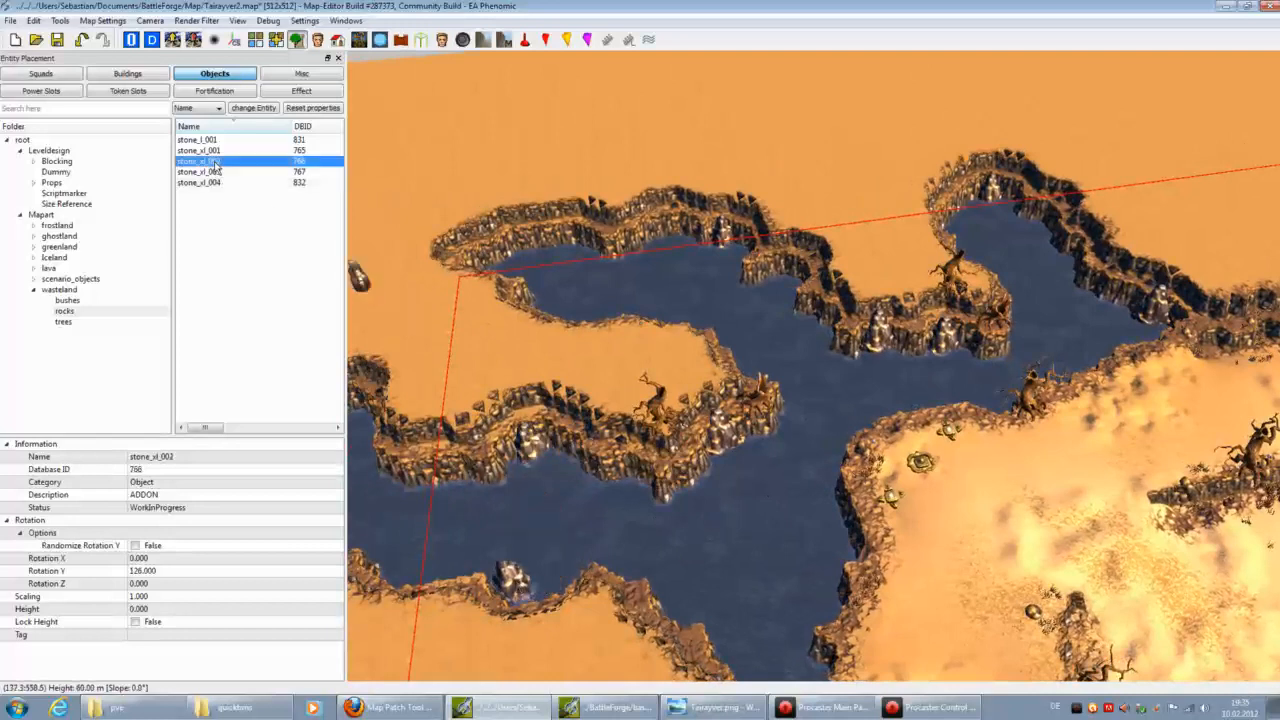
{"action": "key", "text": "Down"}
{"action": "key", "text": "Down"}
{"action": "key", "text": "Up"}
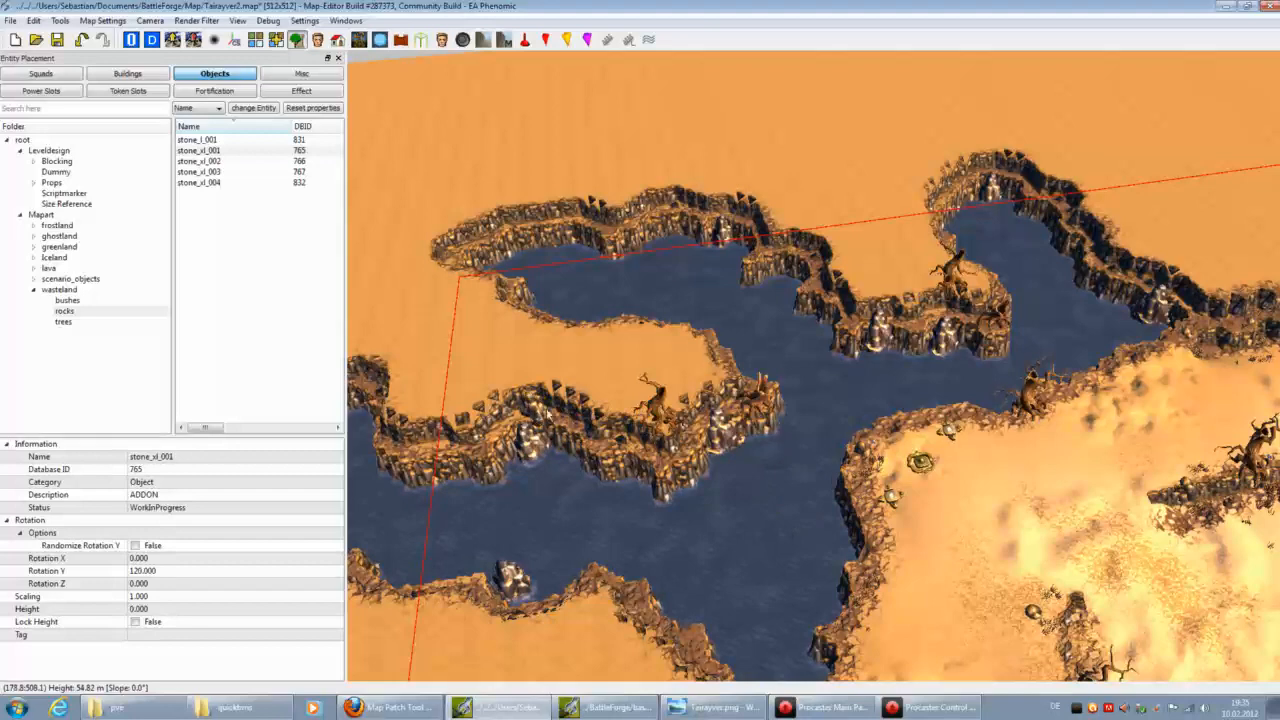
Step: Place stone_xl_001 rocks along the western and southern cliffs and the southeastern riverbank, using Rotation Y values of 120 and 137
{"action": "key", "text": "Down"}
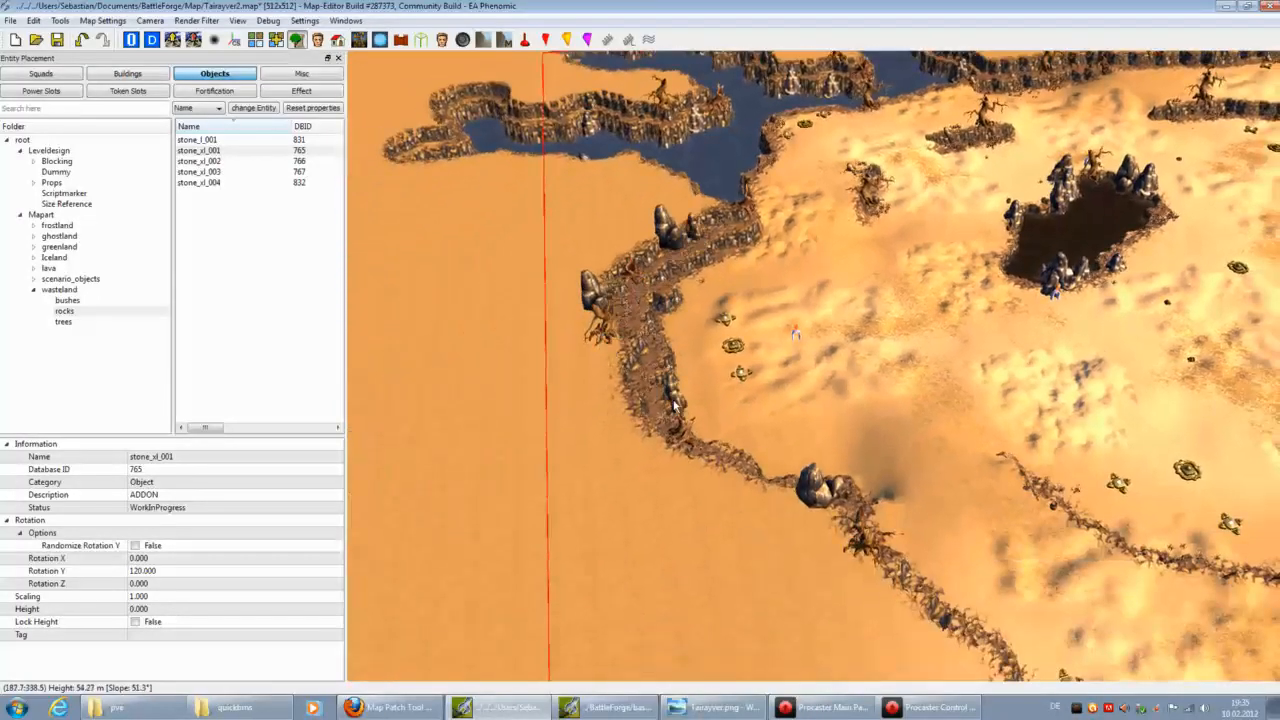
{"action": "key", "text": "Down"}
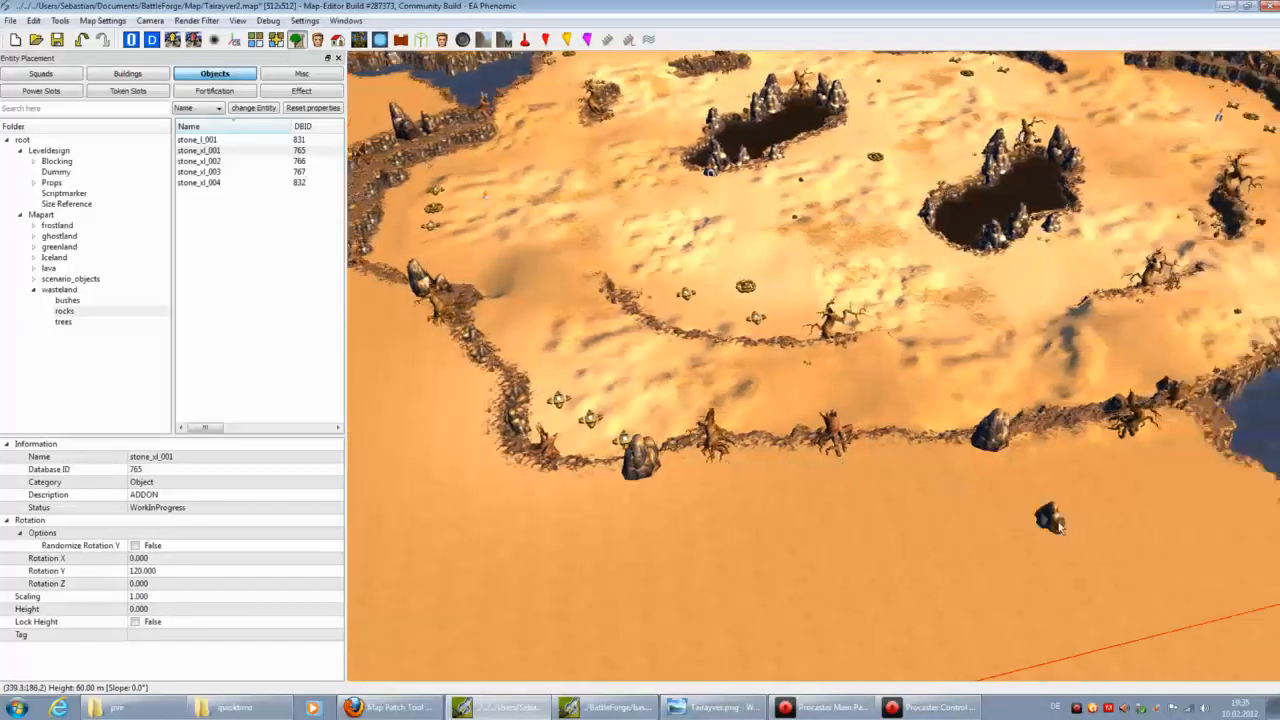
{"action": "middle_click_drag", "start_coordinate": [1060, 528], "coordinate": [873, 585]}
{"action": "middle_click_drag", "start_coordinate": [1234, 580], "coordinate": [965, 518]}
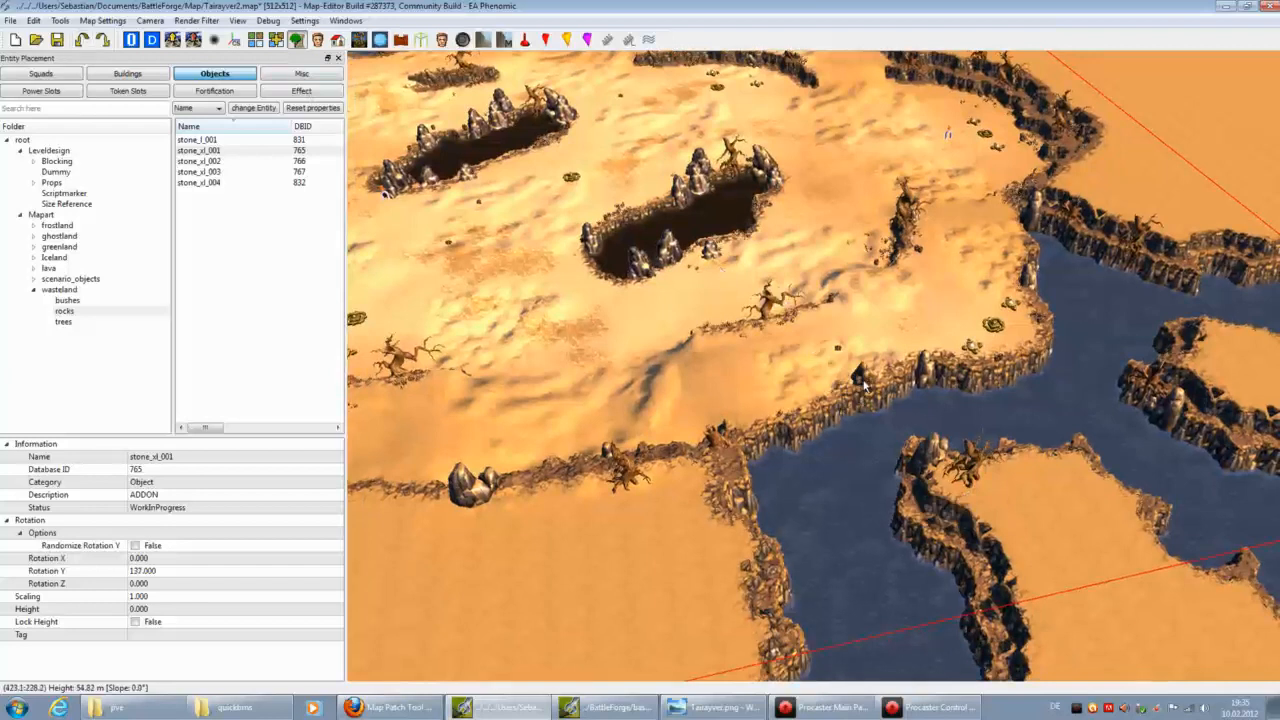
{"action": "middle_click_drag", "start_coordinate": [1240, 450], "coordinate": [1075, 433]}
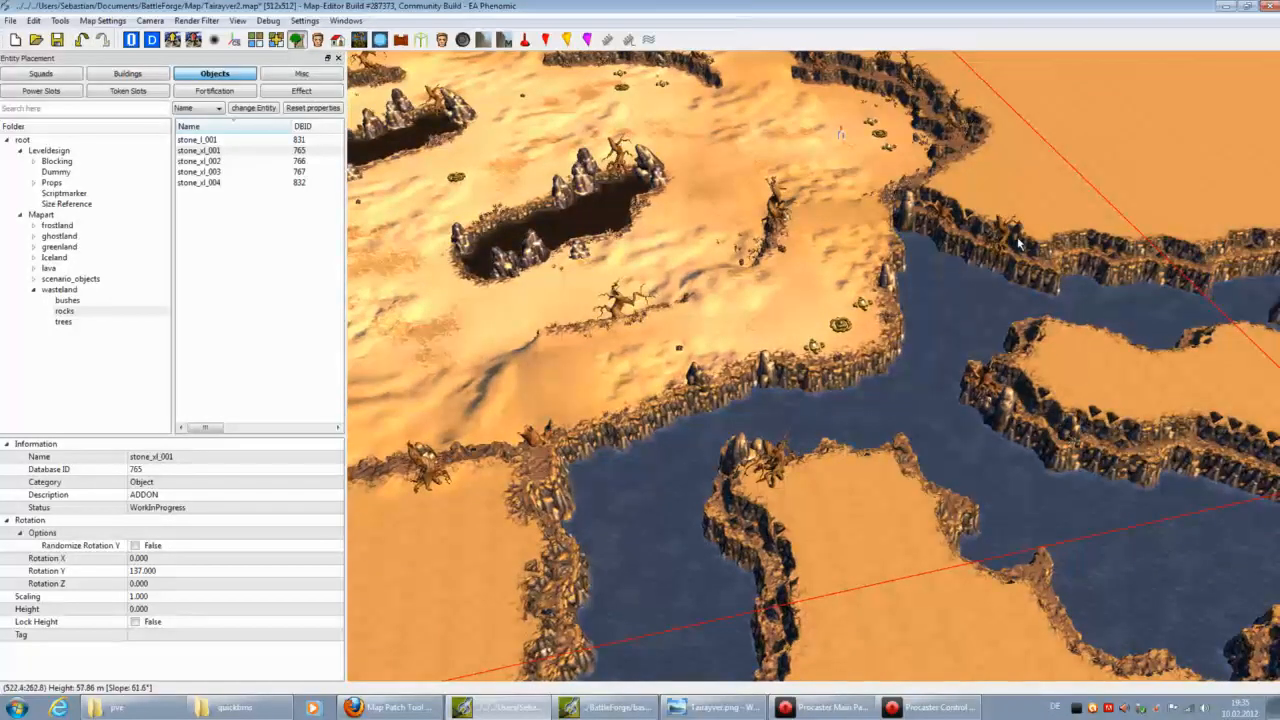
Step: Scatter stone_xl_001 and stone_xl_003 rocks in the water of the southeastern river
{"action": "left_click", "coordinate": [938, 327]}
{"action": "left_click", "coordinate": [932, 398]}
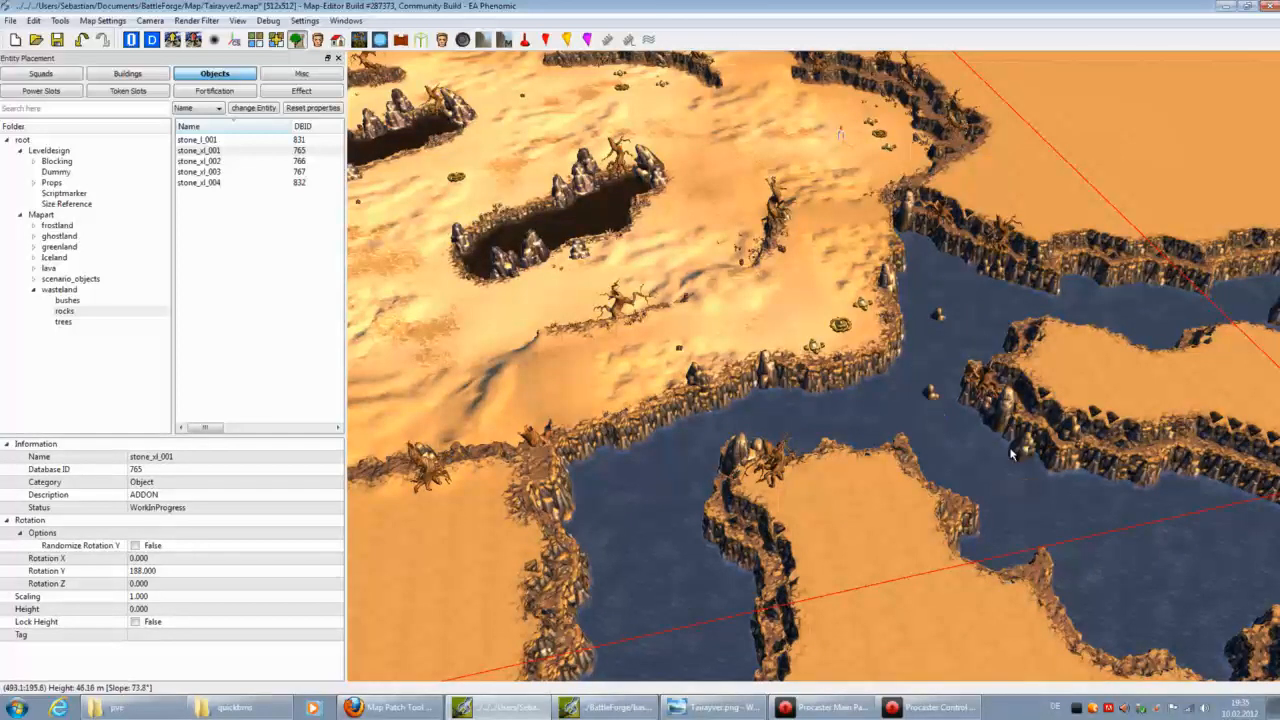
{"action": "left_click", "coordinate": [210, 172]}
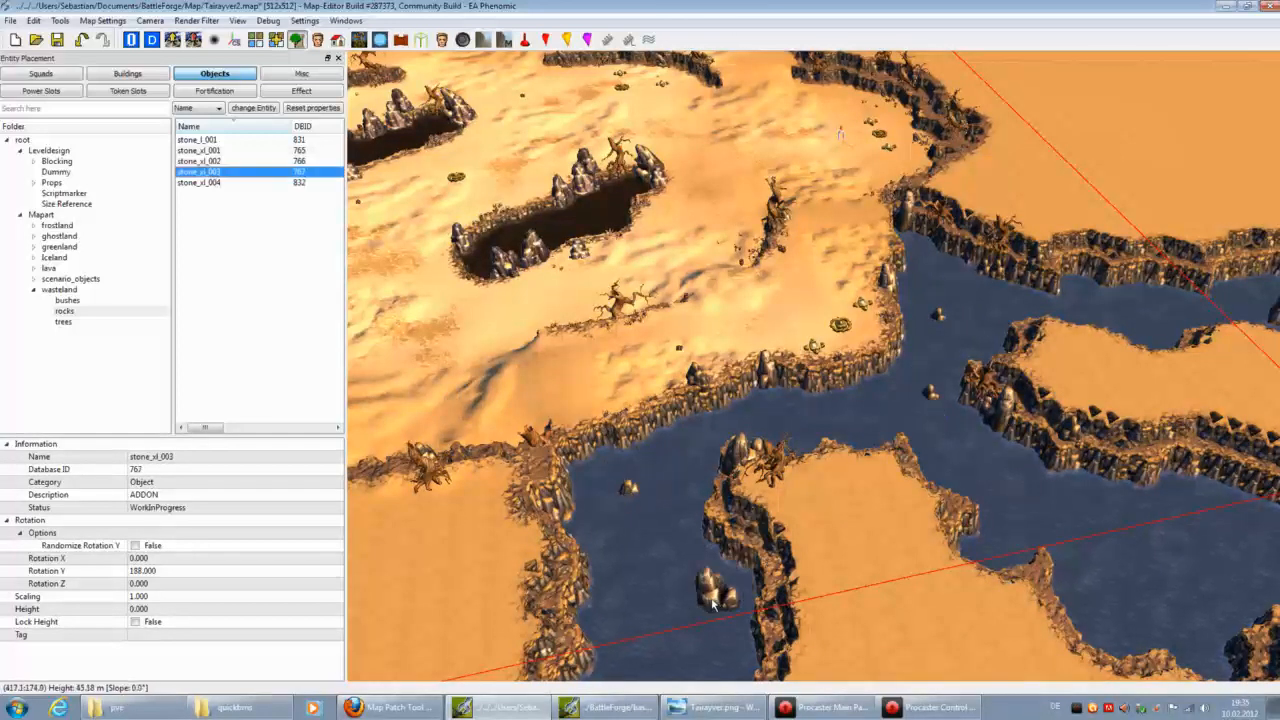
{"action": "left_click", "coordinate": [655, 588]}
{"action": "key", "text": "Up"}
{"action": "key", "text": "Left"}
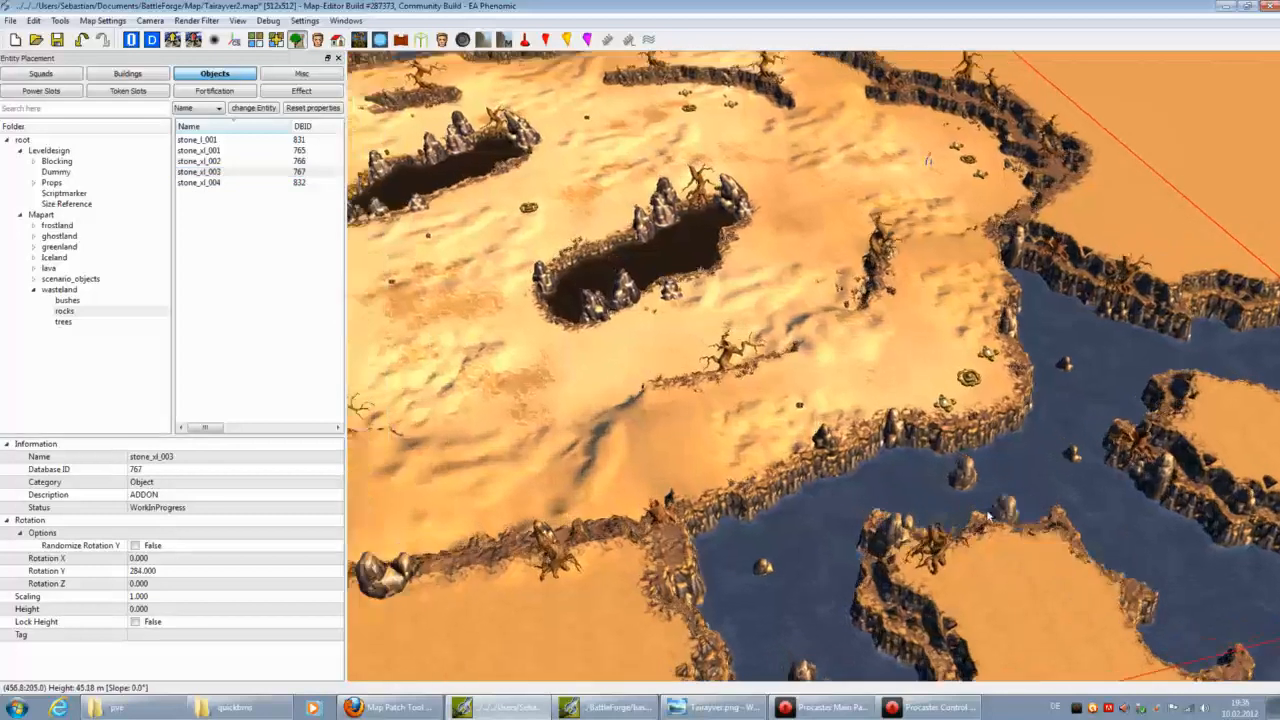
Step: Place a stone_xl_003 rock and several stone_xl_004 rocks in the water of the northwestern river and save the map
{"action": "key", "text": "Up"}
{"action": "key", "text": "Left"}
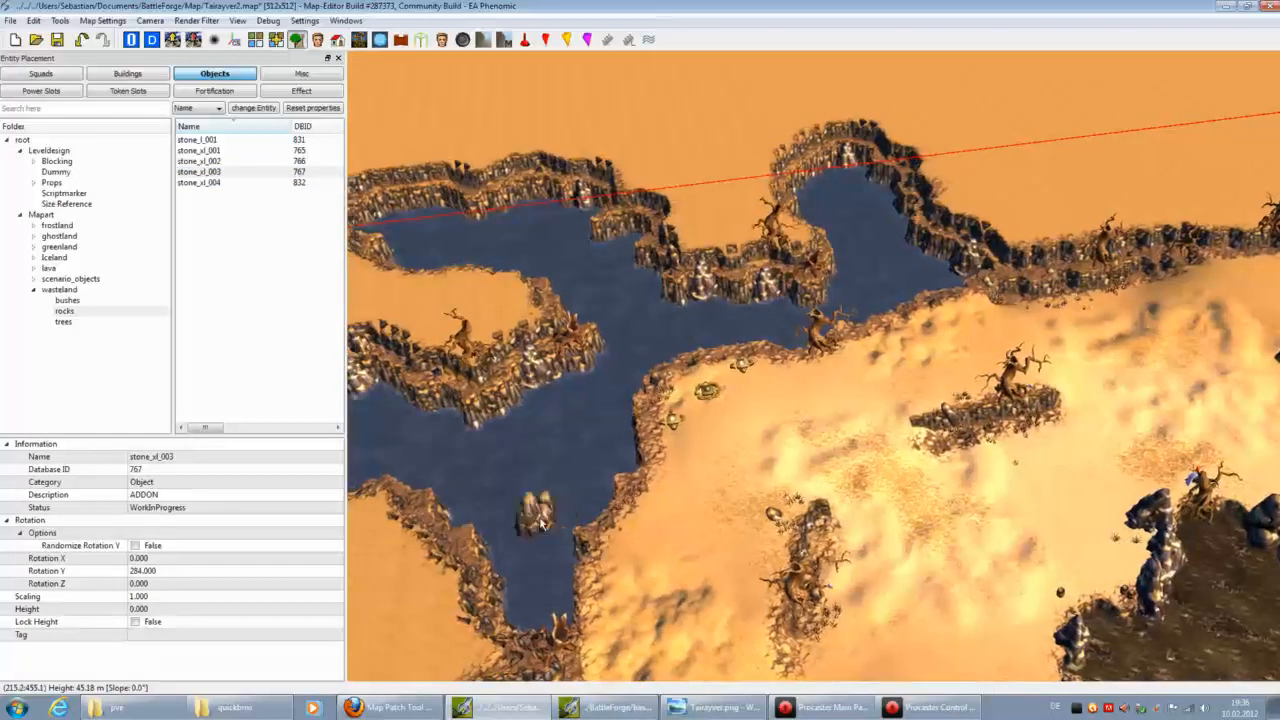
{"action": "left_click", "coordinate": [526, 478]}
{"action": "left_click", "coordinate": [252, 183]}
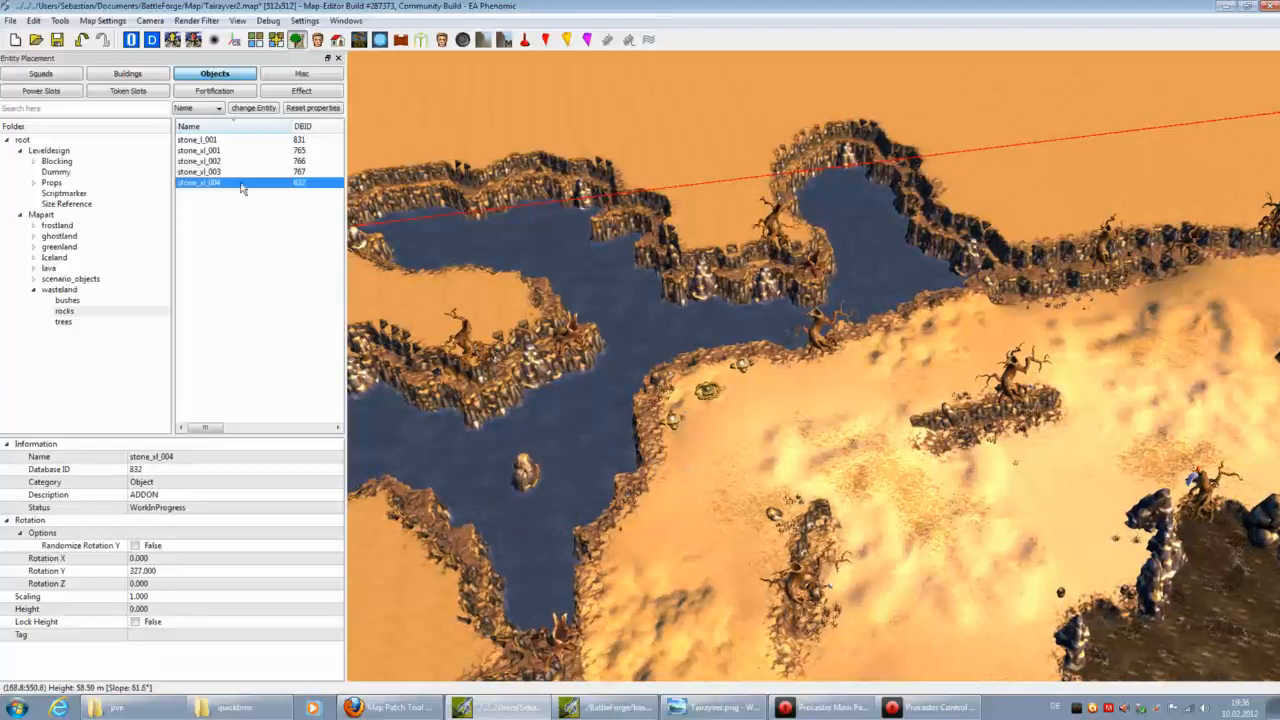
{"action": "left_click", "coordinate": [568, 414]}
{"action": "left_click", "coordinate": [866, 212]}
{"action": "left_click", "coordinate": [546, 256]}
{"action": "key", "text": "Left"}
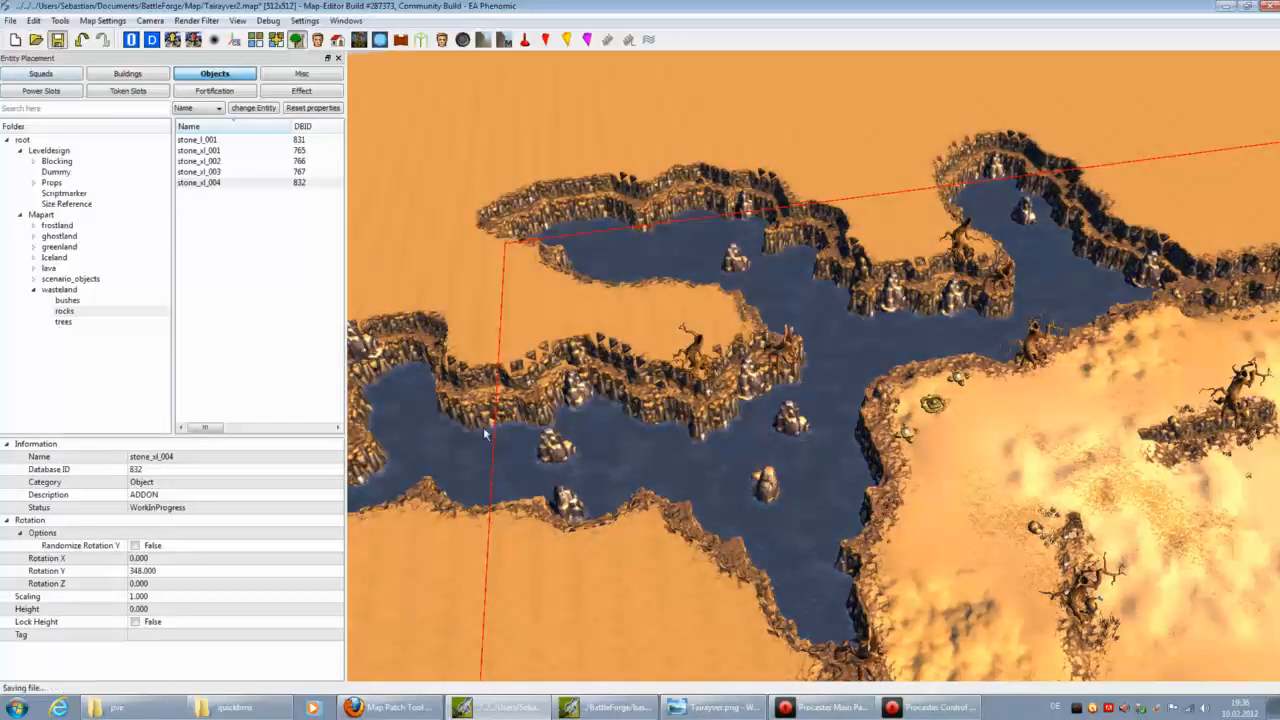
Step: Choose the object bush_s_002 from the wasteland bushes for the sand beside the northwestern river
{"action": "left_click", "coordinate": [70, 302]}
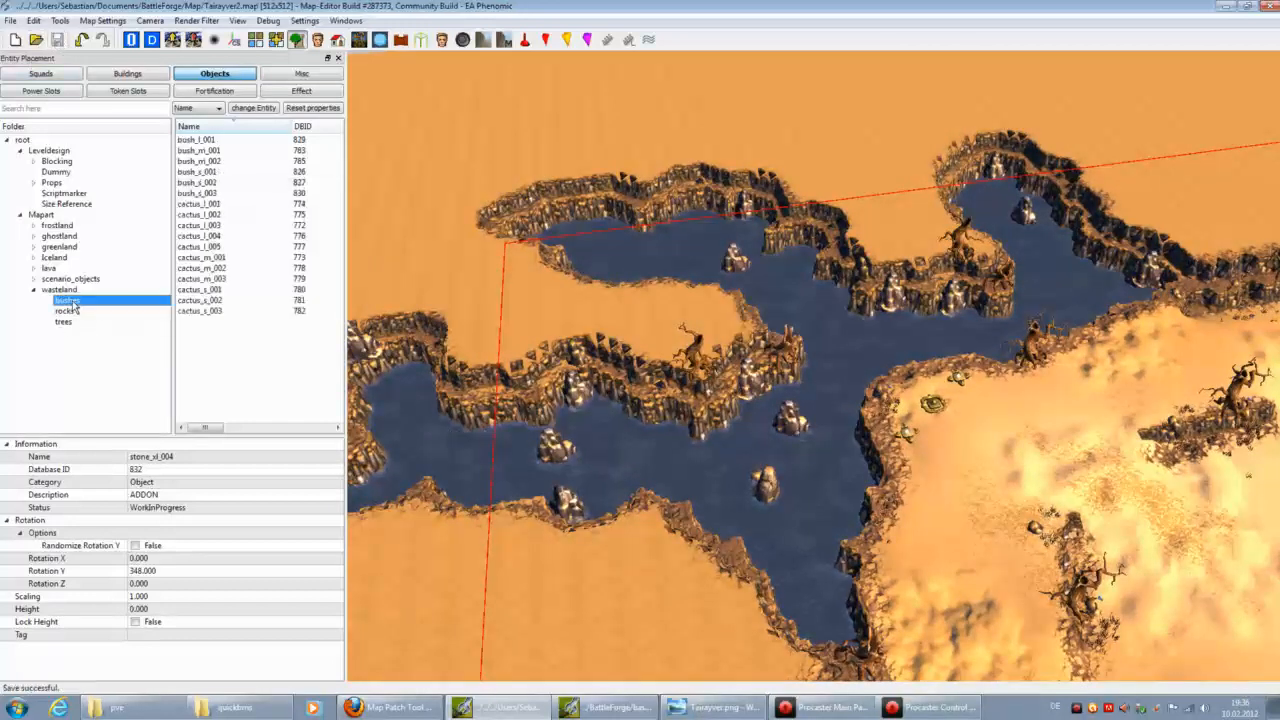
{"action": "left_click", "coordinate": [199, 151]}
{"action": "key", "text": "Down"}
{"action": "key", "text": "Down"}
{"action": "key", "text": "Down"}
{"action": "scroll", "coordinate": [697, 564], "scroll_direction": "up", "scroll_amount": 2}
{"action": "key", "text": "Right"}
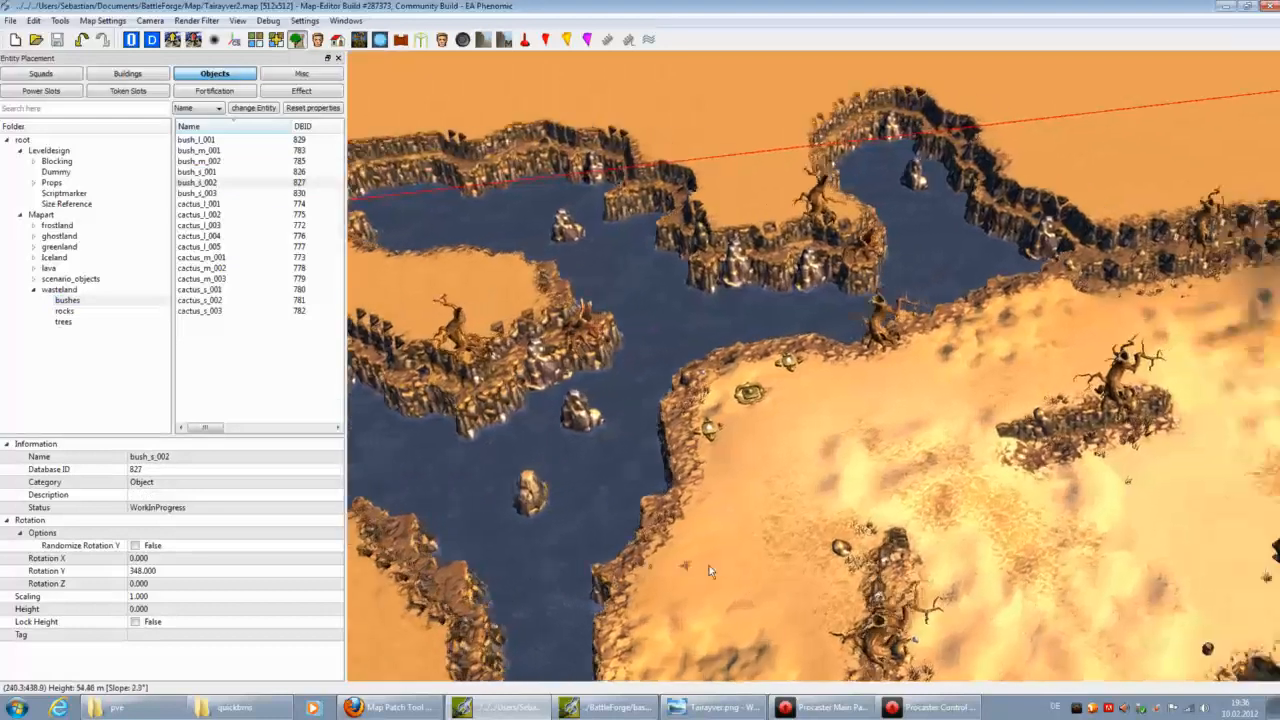
Step: Choose cactus_l_001 from the wasteland bushes and place one on the northwestern cliff
{"action": "key", "text": "Right"}
{"action": "key", "text": "Down"}
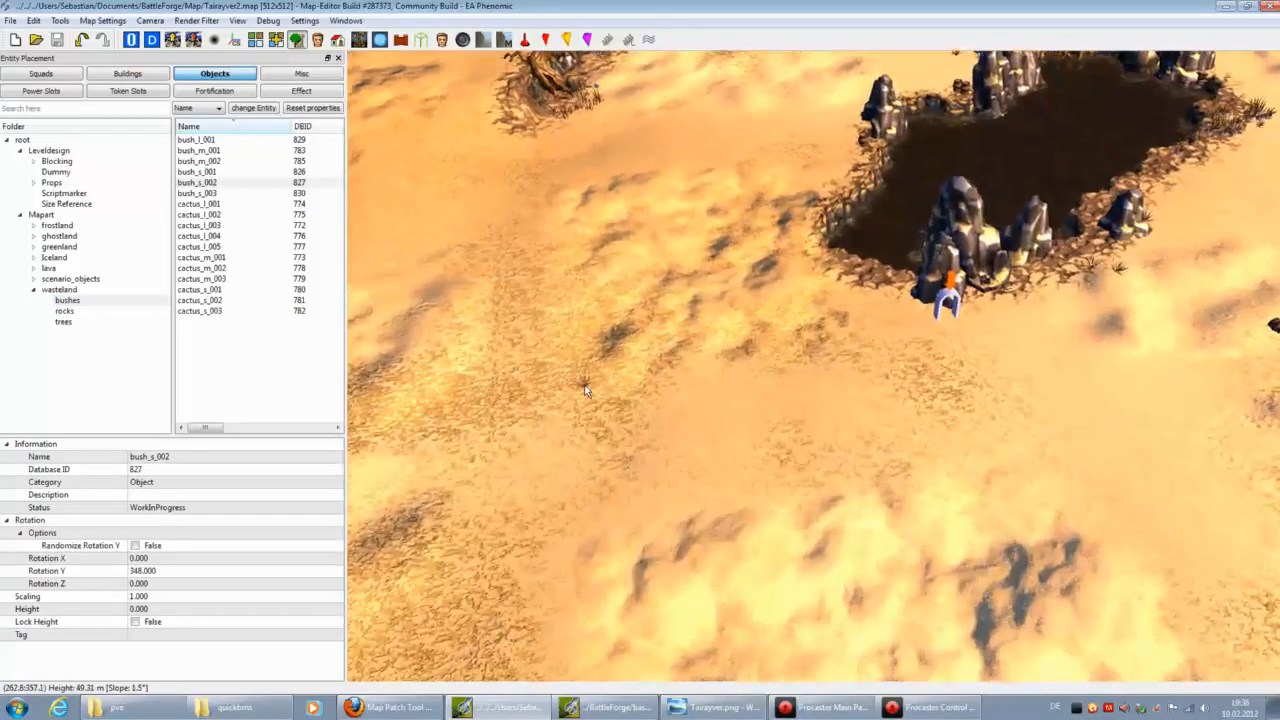
{"action": "key", "text": "Down"}
{"action": "left_click", "coordinate": [236, 140]}
{"action": "key", "text": "Down"}
{"action": "key", "text": "Down"}
{"action": "key", "text": "Down"}
{"action": "key", "text": "Down"}
{"action": "key", "text": "Down"}
{"action": "key", "text": "Down"}
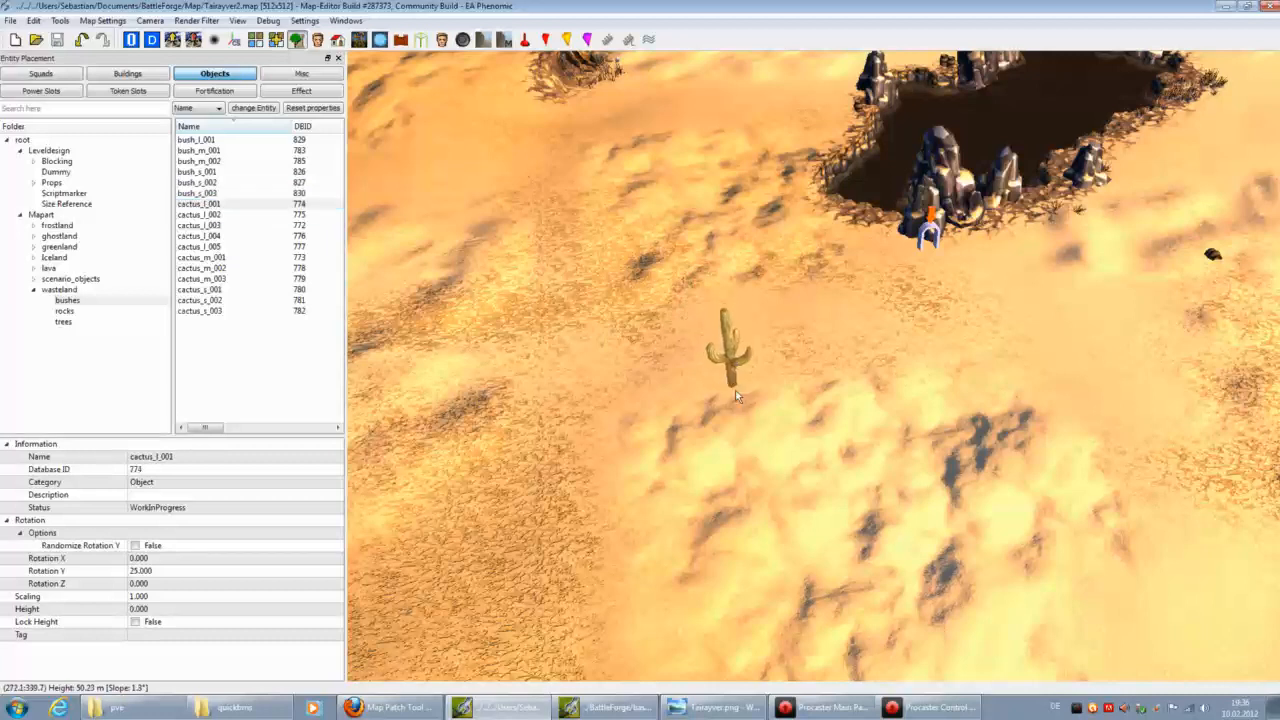
{"action": "scroll", "coordinate": [736, 396], "scroll_direction": "down", "scroll_amount": 4}
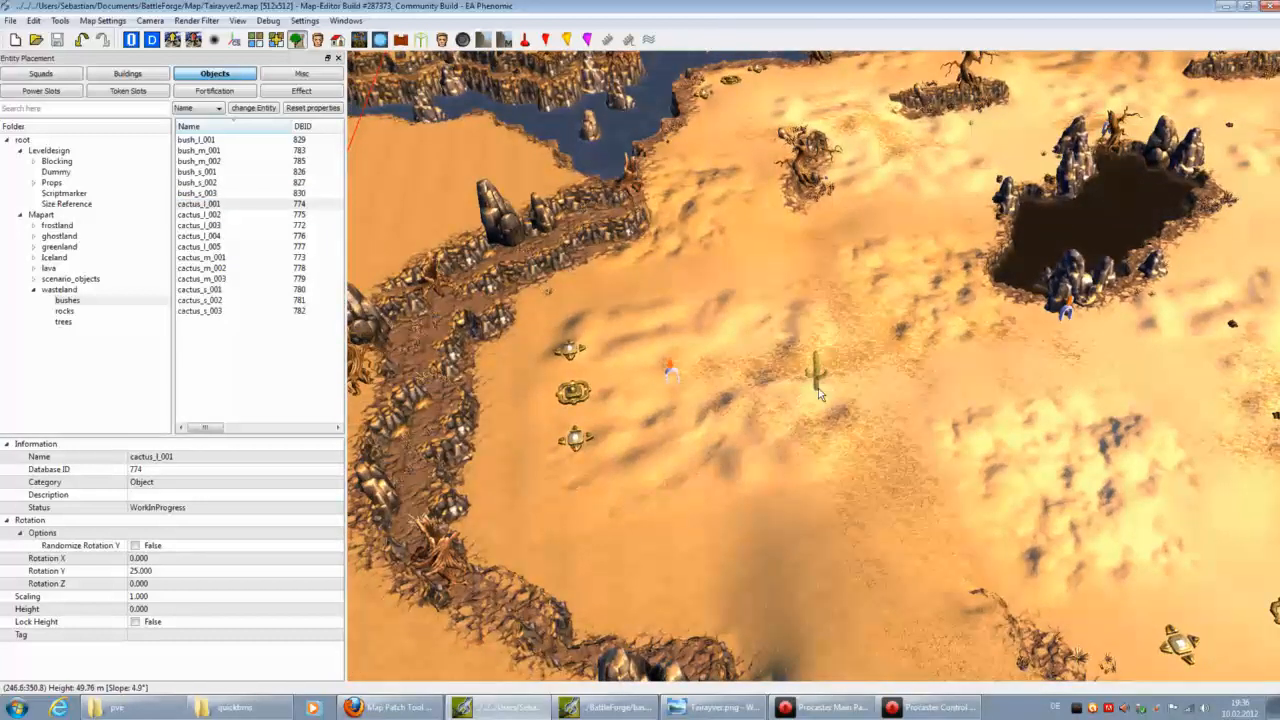
{"action": "left_click", "coordinate": [605, 257]}
{"action": "scroll", "coordinate": [828, 298], "scroll_direction": "down", "scroll_amount": 2}
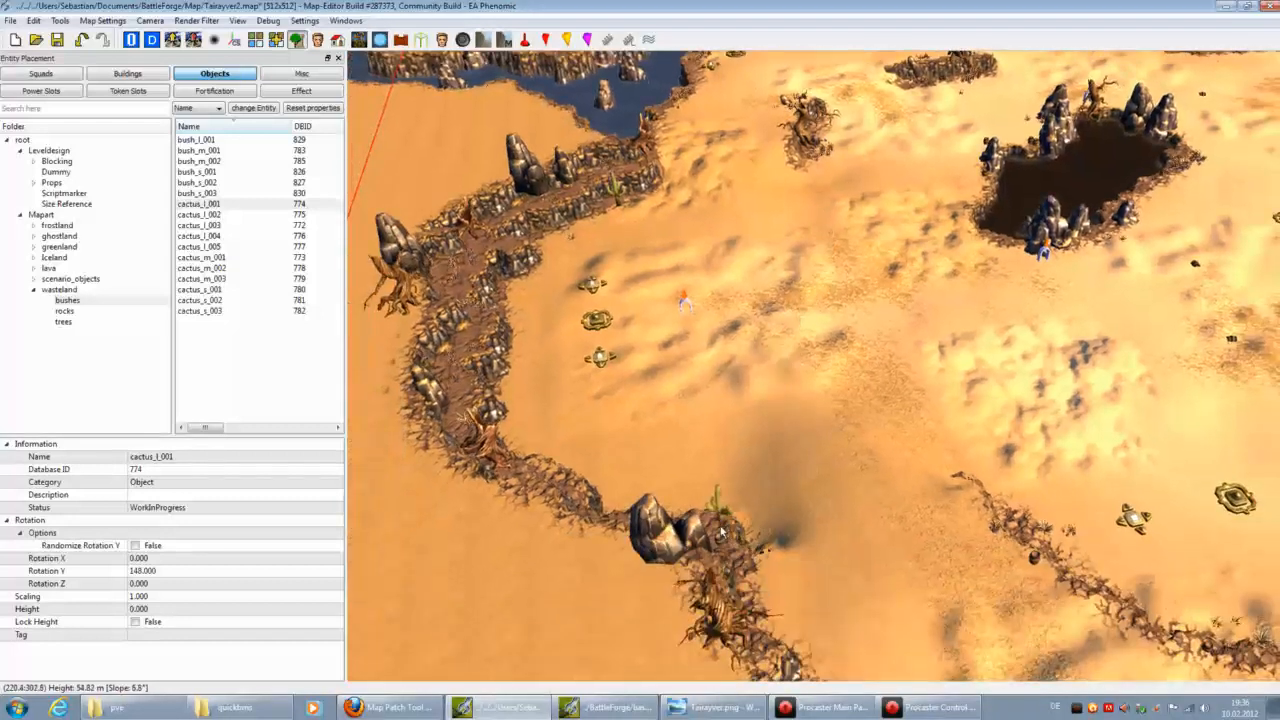
Step: Place cactus_l_001 beside the southwestern cliff boulder and on the curved southern ridge, using Rotation Y values of 148 and 181
{"action": "key", "text": "Right"}
{"action": "key", "text": "Down"}
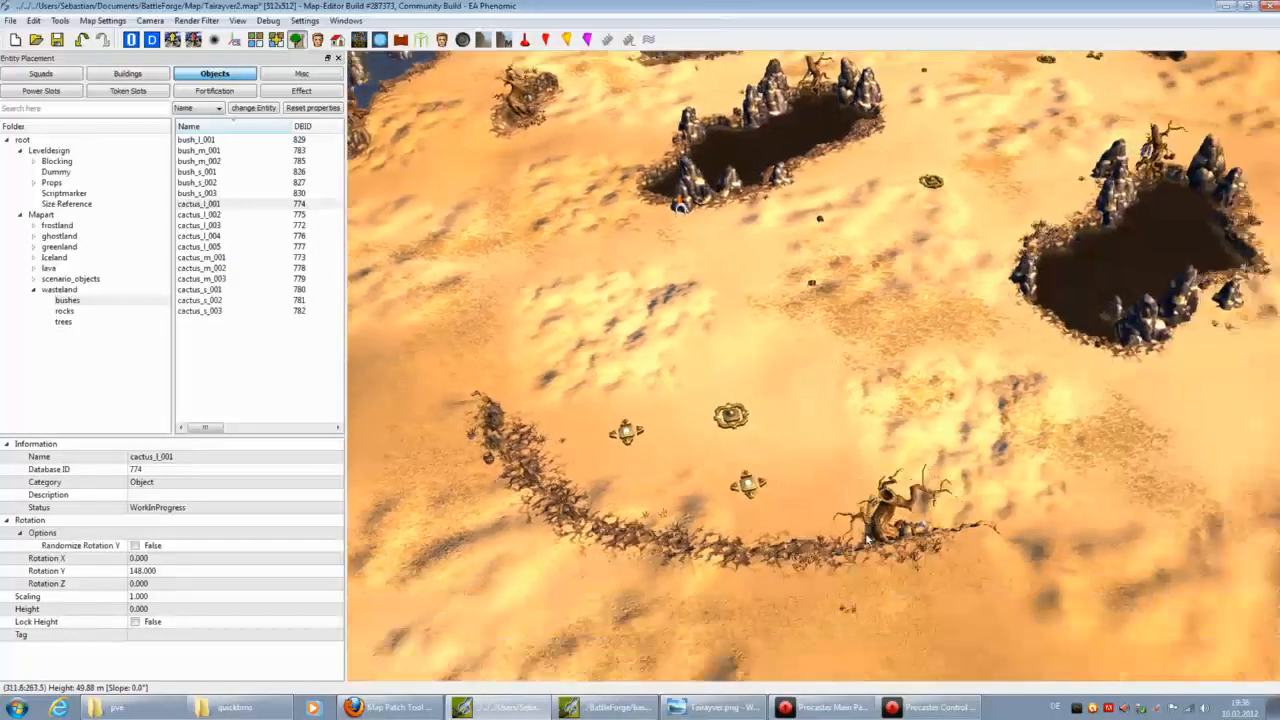
{"action": "key", "text": "Down"}
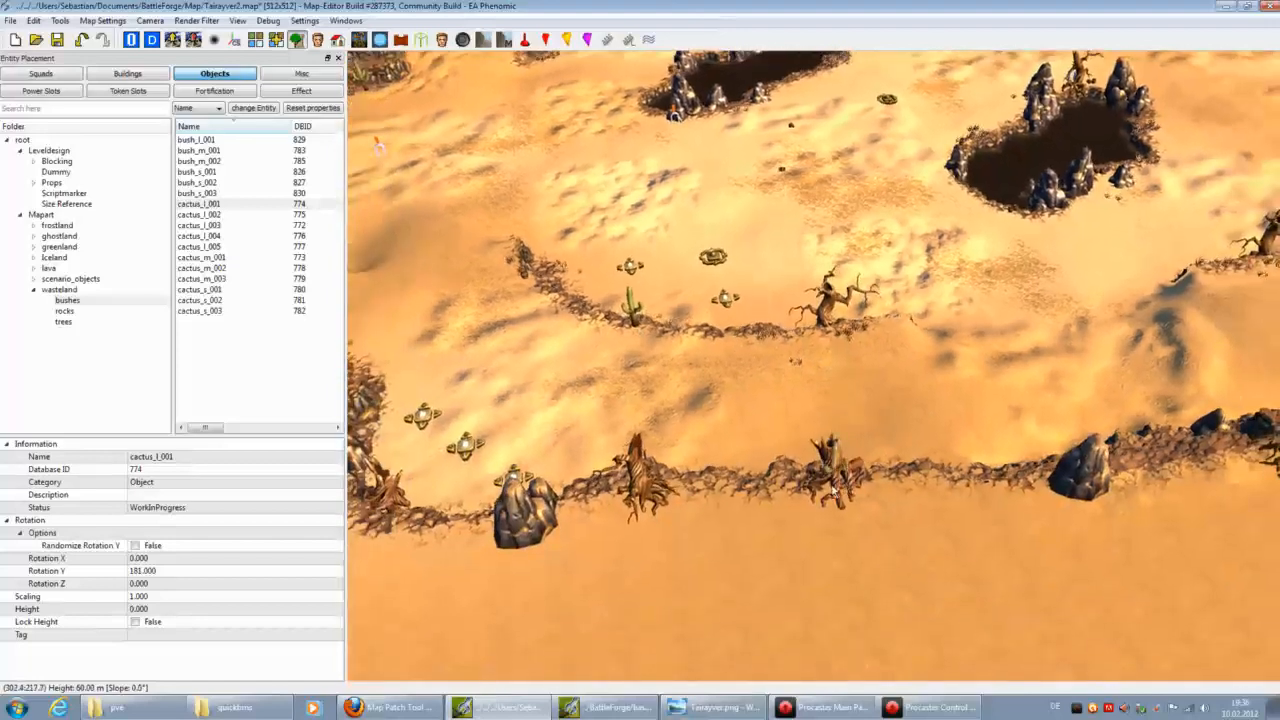
Step: Place cactus_l_001 on the southeastern riverbank, beside the eastern ridge's tree and on the northwestern pit's rim, using Rotation Y values of 233, 305 and 334
{"action": "key", "text": "Right"}
{"action": "key", "text": "Up"}
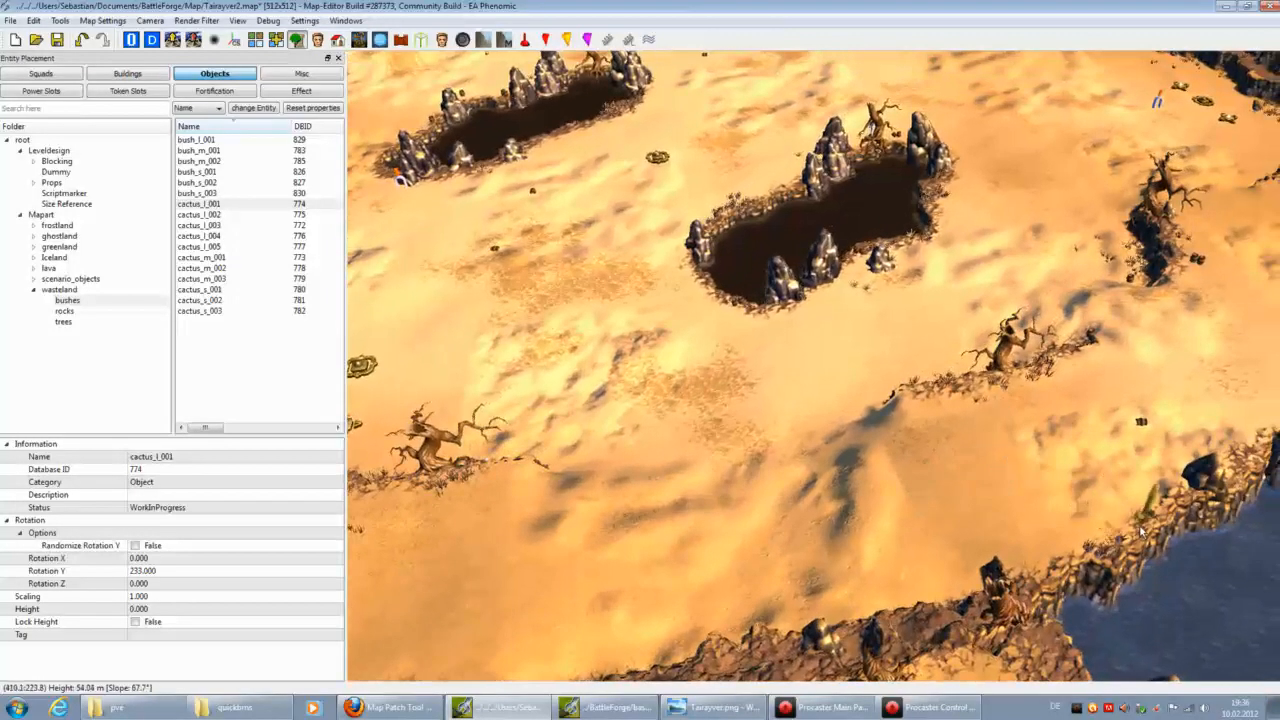
{"action": "key", "text": "Up"}
{"action": "key", "text": "Right"}
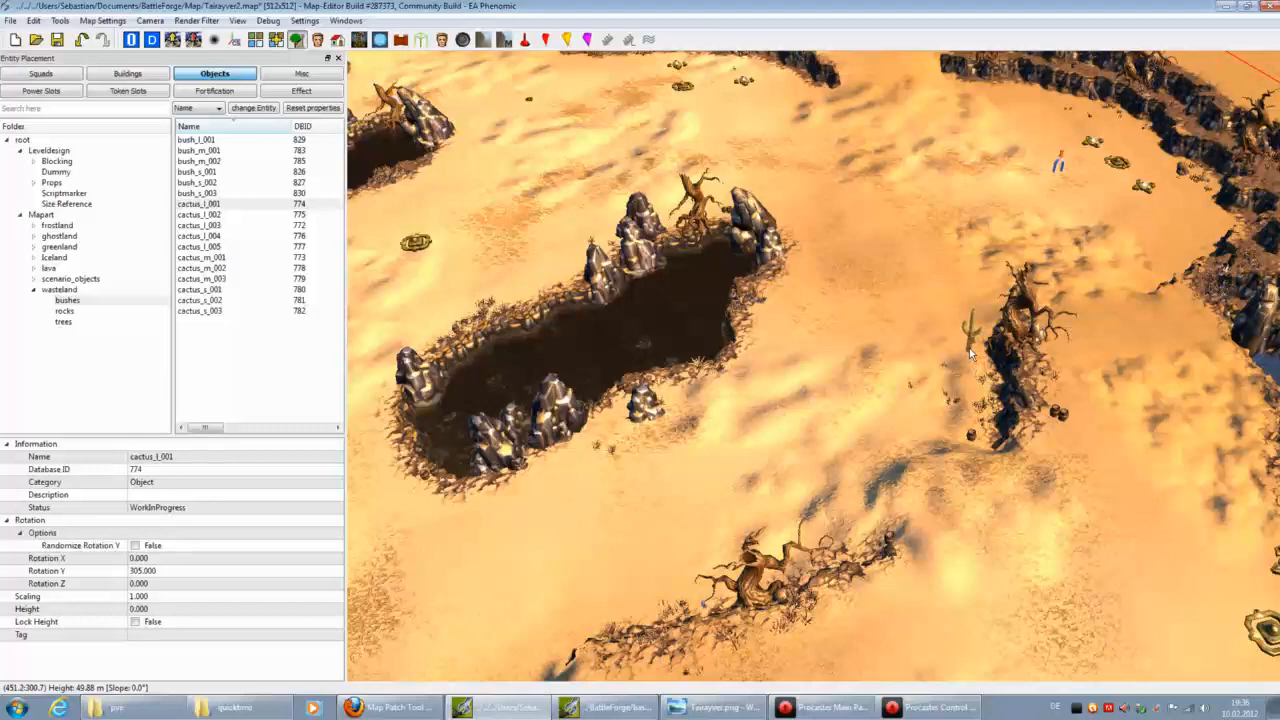
{"action": "key", "text": "Up"}
{"action": "key", "text": "Left"}
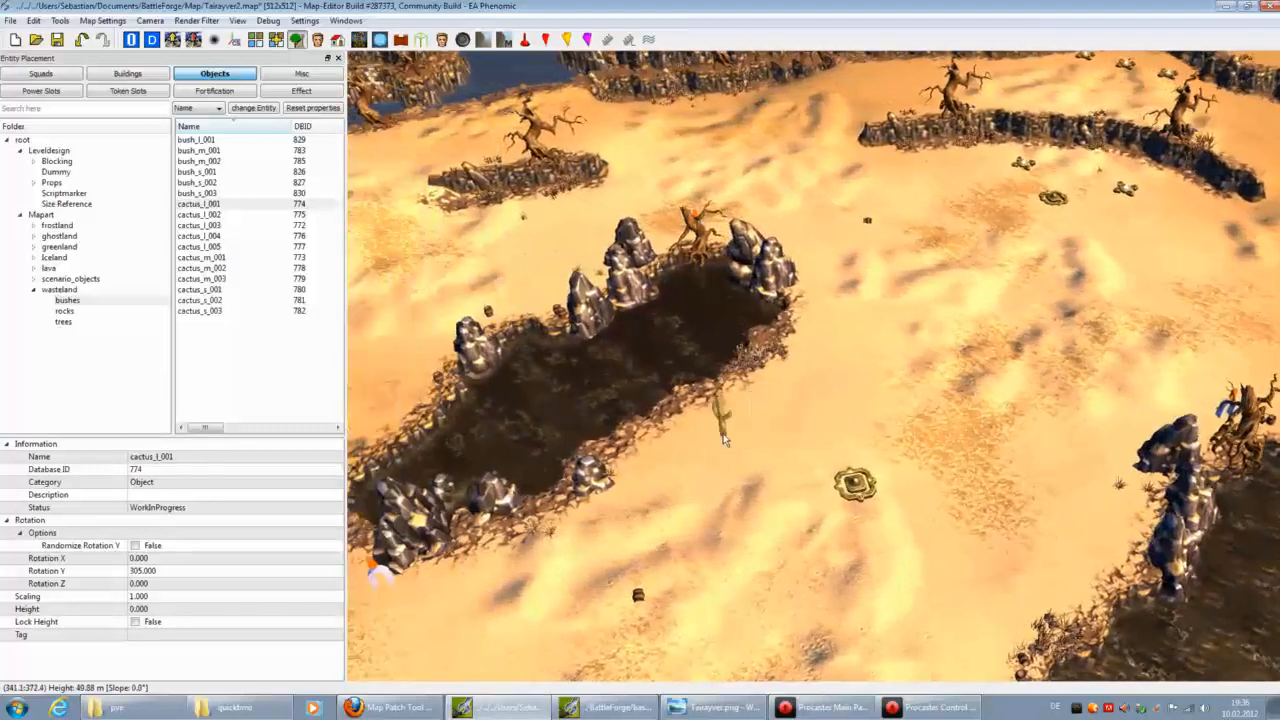
{"action": "left_click", "coordinate": [708, 397]}
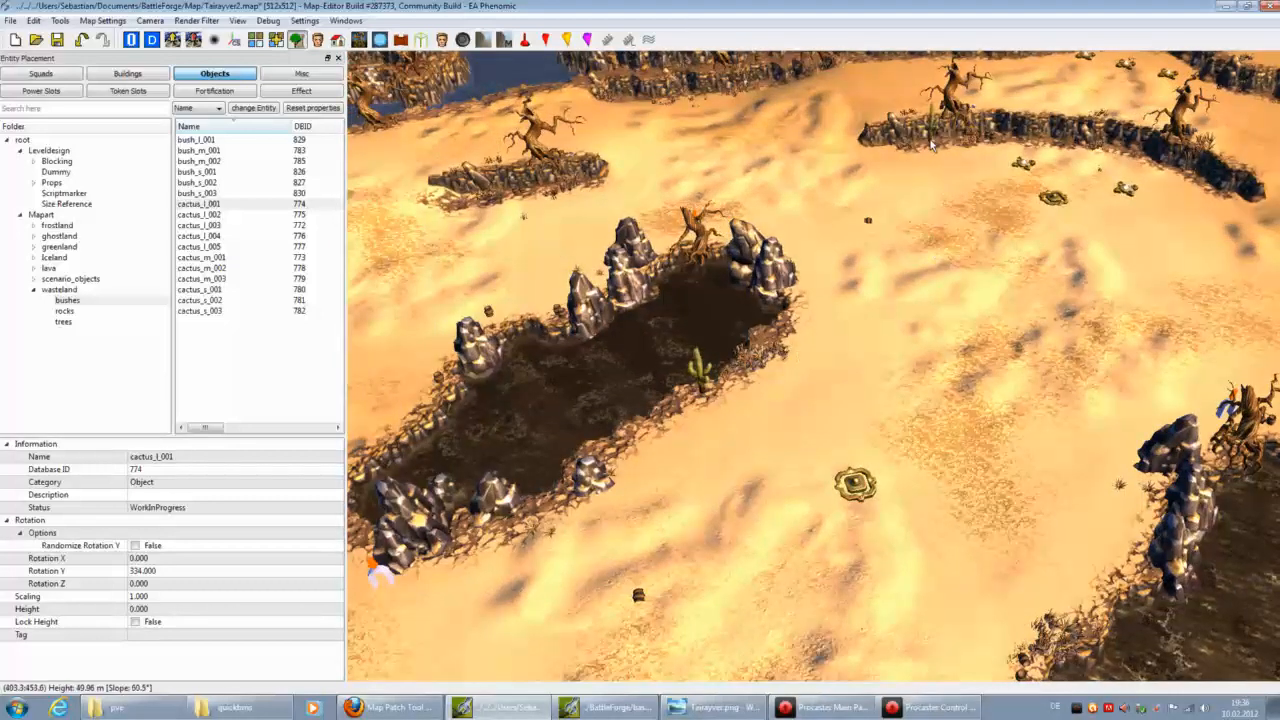
Step: Place cactus_l_001 with Rotation Y 334 on the northern ridges, the northern cliff and the start of the eastern cliff
{"action": "key", "text": "Up"}
{"action": "key", "text": "Up"}
{"action": "key", "text": "Left"}
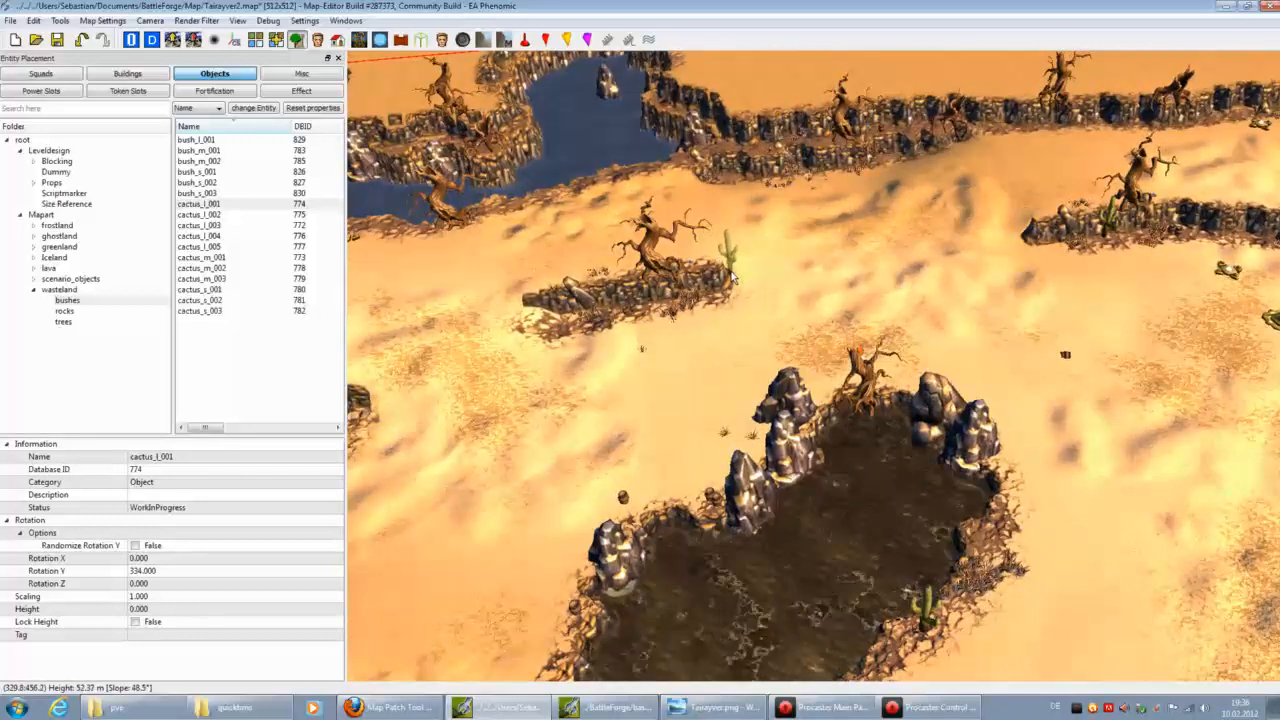
{"action": "key", "text": "Right"}
{"action": "key", "text": "Up"}
{"action": "key", "text": "Right"}
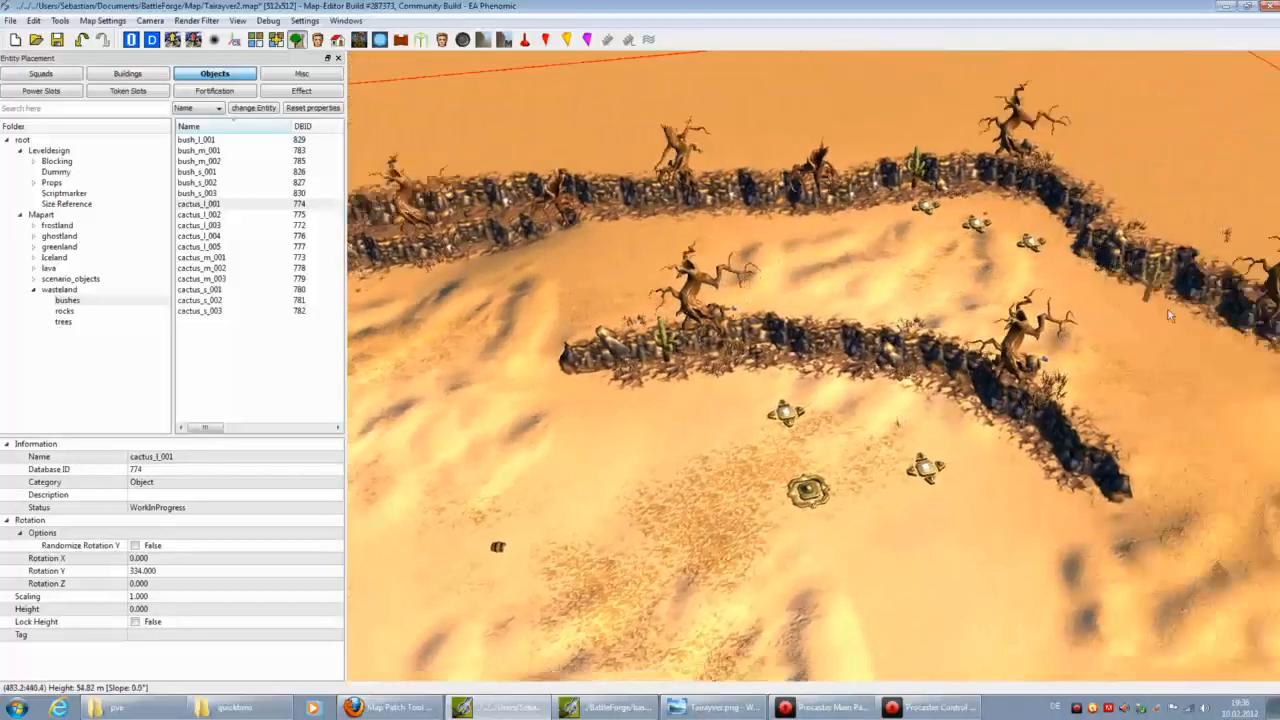
{"action": "key", "text": "Down"}
{"action": "key", "text": "Right"}
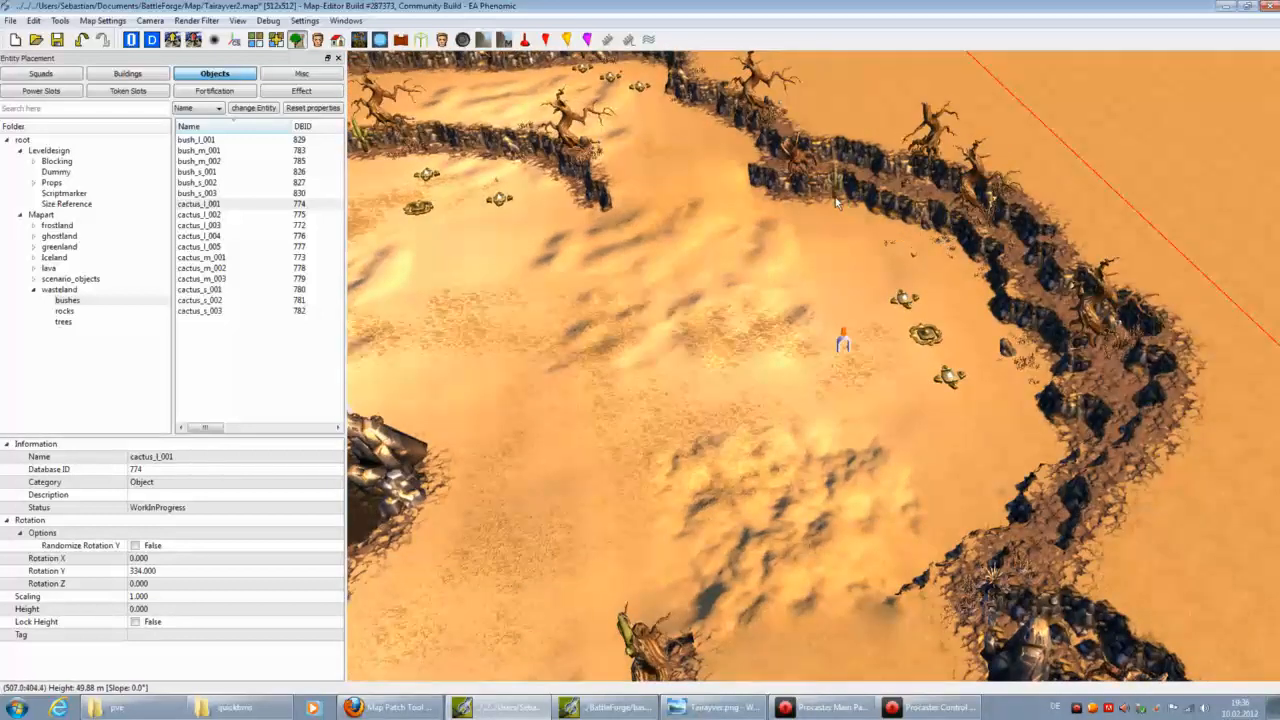
Step: Choose cactus_l_002 and place it on the eastern cliff and at the eastern end of the curved northern ridge
{"action": "left_click", "coordinate": [212, 214]}
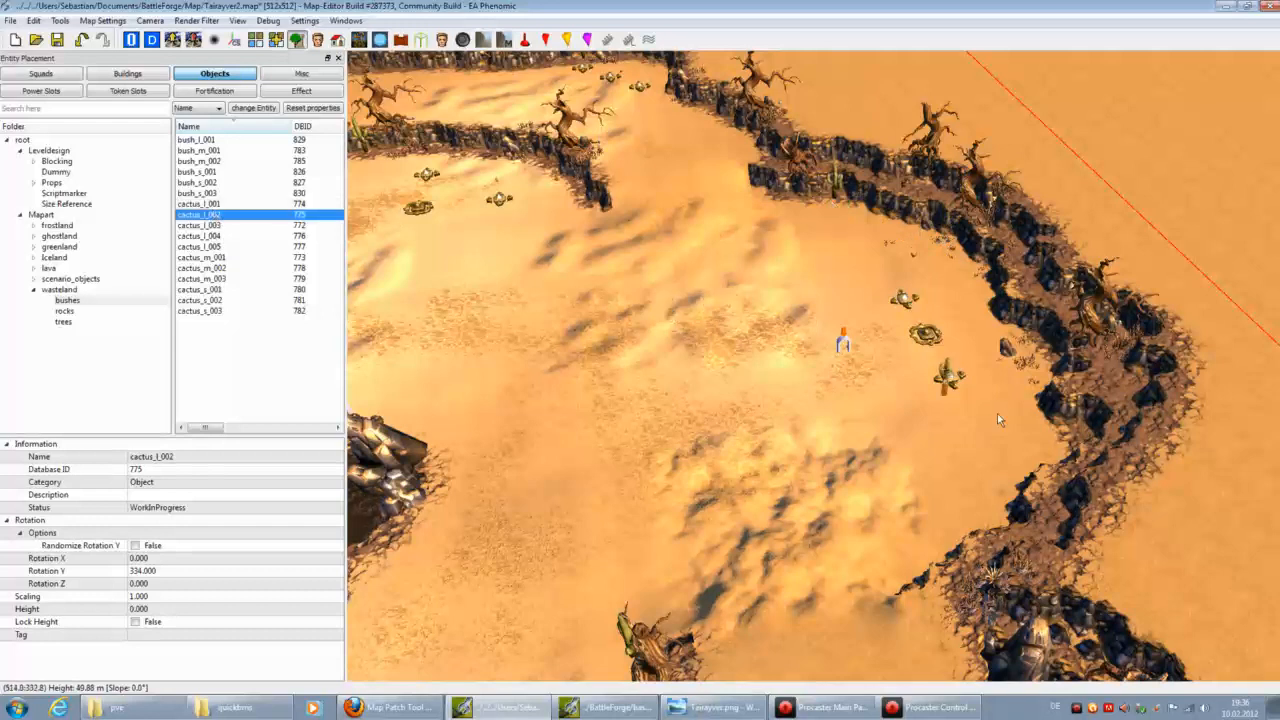
{"action": "key", "text": "Down"}
{"action": "key", "text": "Left"}
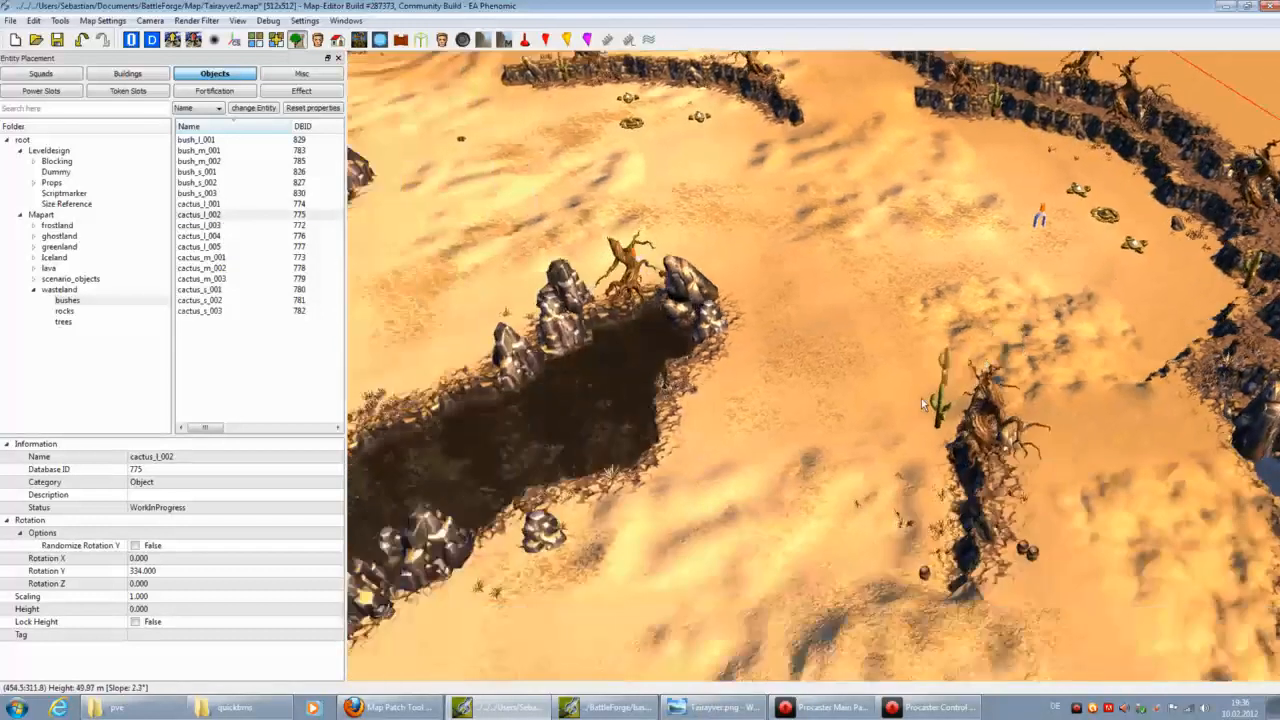
{"action": "key", "text": "Up"}
{"action": "key", "text": "Left"}
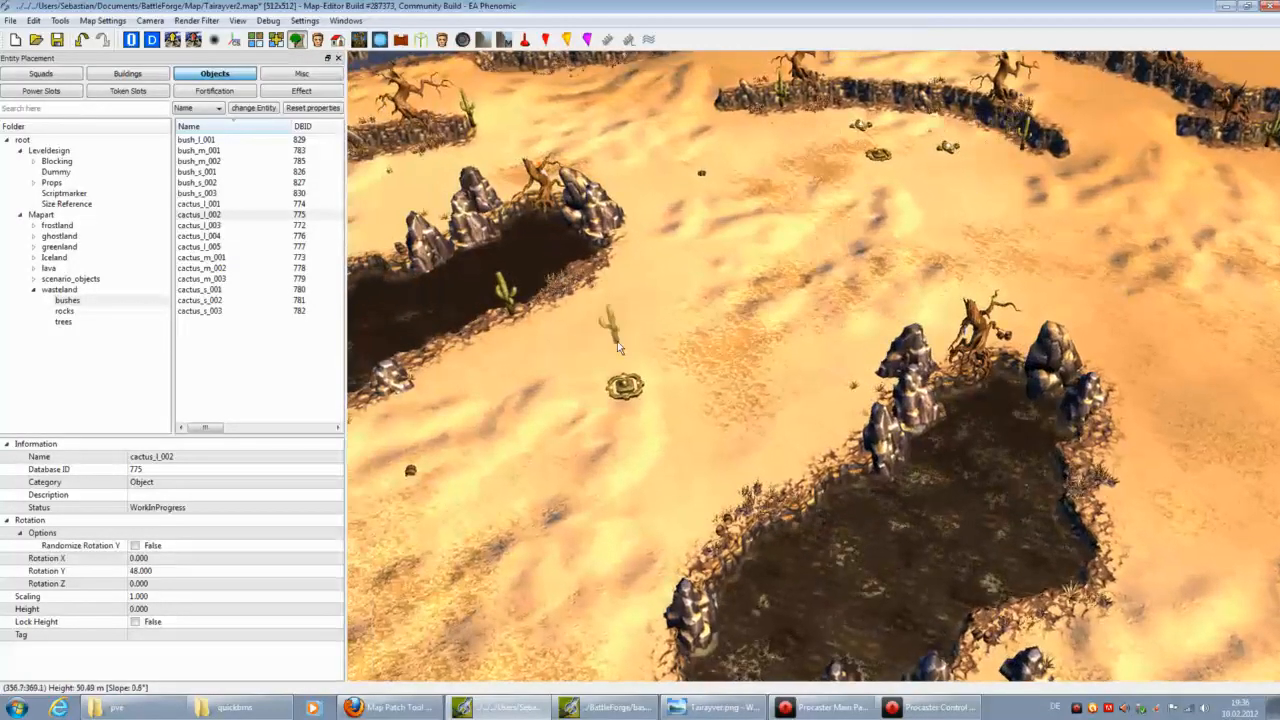
Step: Place cactus_l_002 on the western cliff and on the northwestern riverbank near the monuments, using Rotation Y 24
{"action": "key", "text": "Down"}
{"action": "key", "text": "Left"}
{"action": "key", "text": "Down"}
{"action": "key", "text": "Left"}
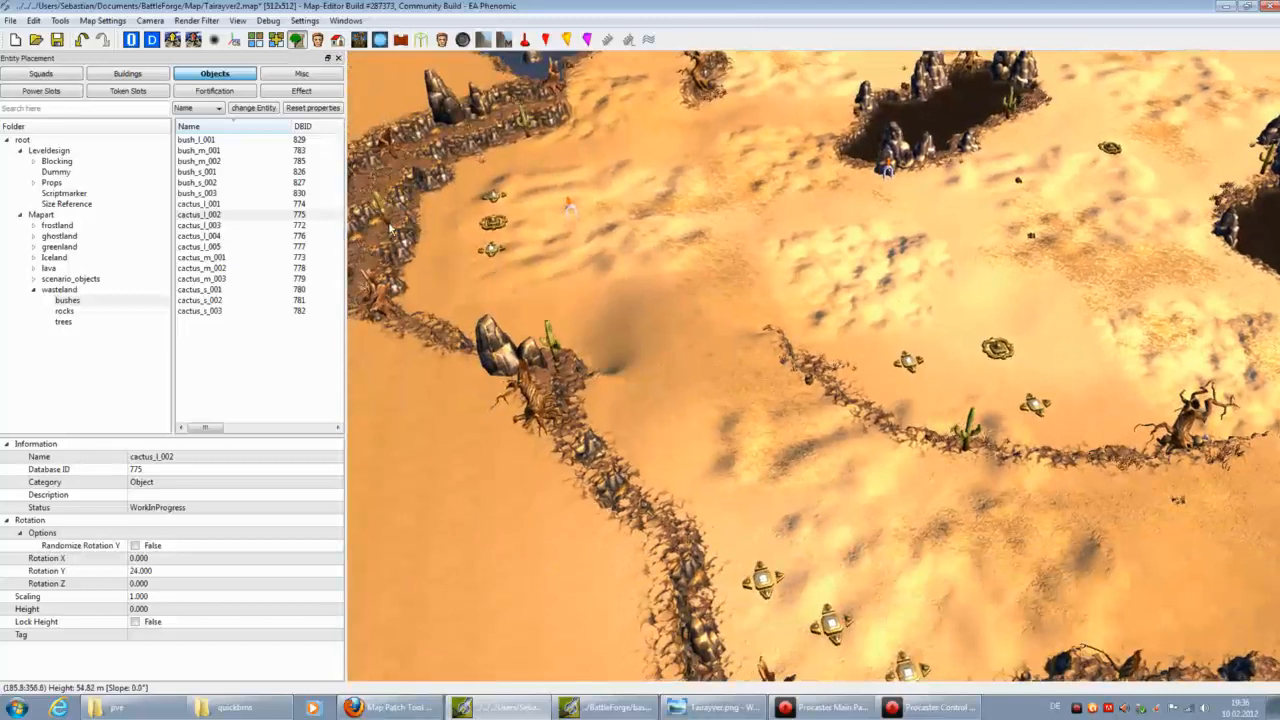
{"action": "key", "text": "Up"}
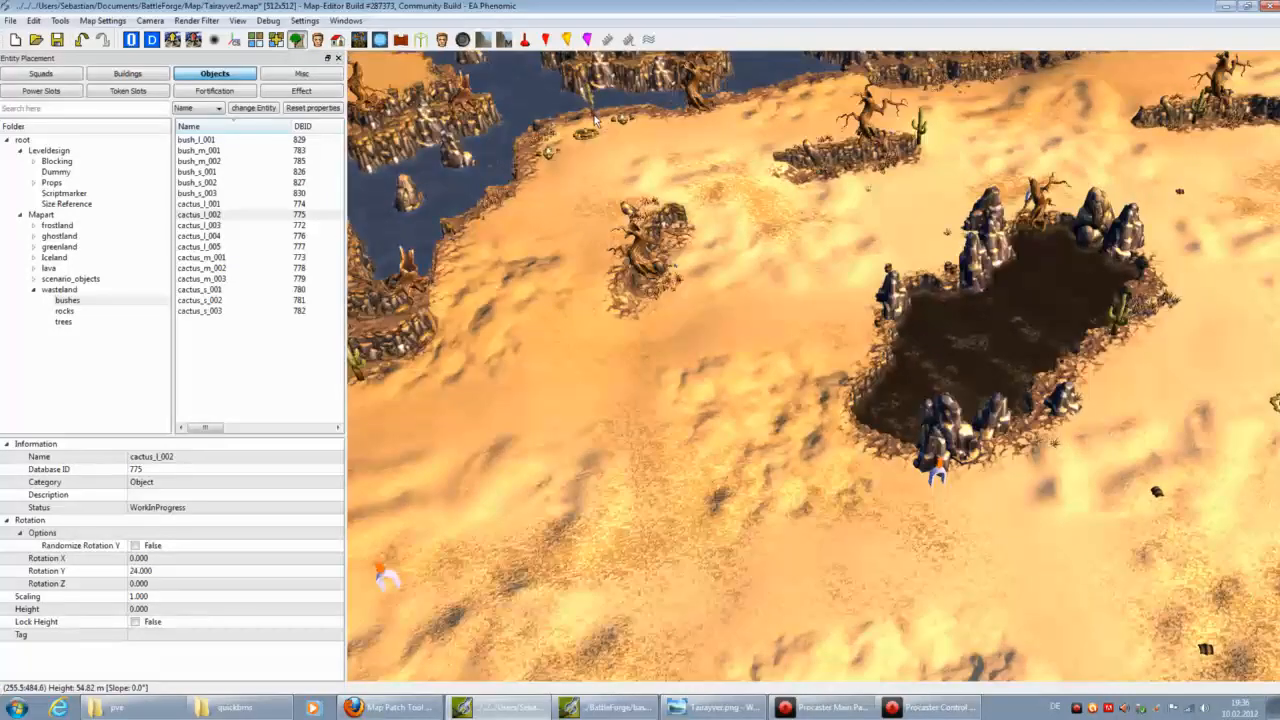
Step: Choose cactus_l_003 and place it on the northern ridge, beside the central pit and along the southeastern riverbank, with Rotation Y values including 35 and 136
{"action": "left_click", "coordinate": [268, 226]}
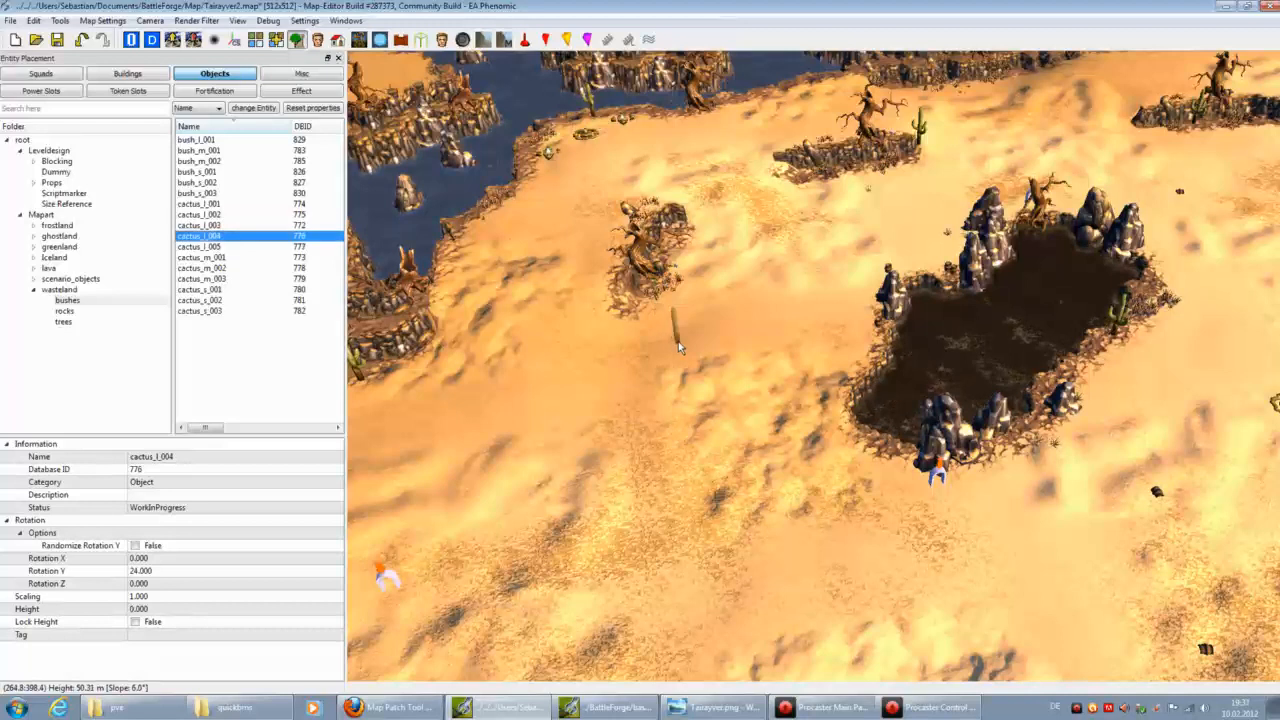
{"action": "left_click", "coordinate": [443, 265]}
{"action": "scroll", "coordinate": [806, 185], "scroll_direction": "up", "scroll_amount": 3}
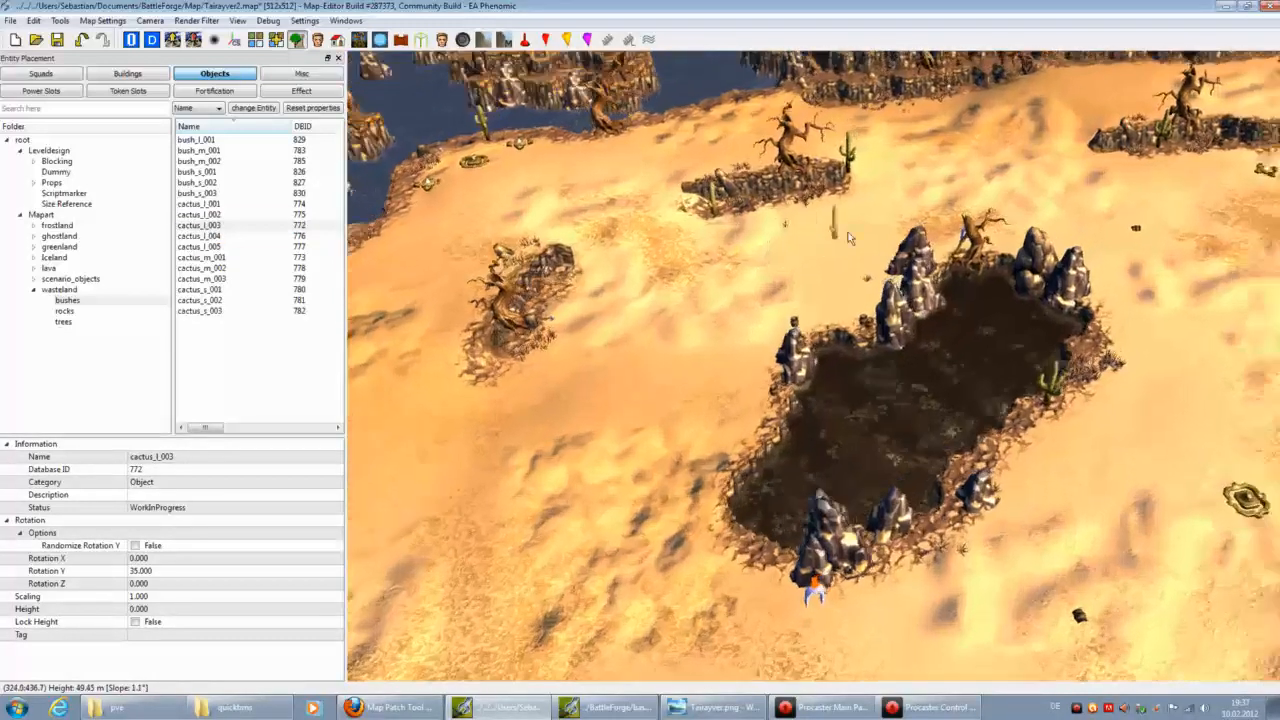
{"action": "middle_click_drag", "start_coordinate": [767, 120], "coordinate": [976, 310]}
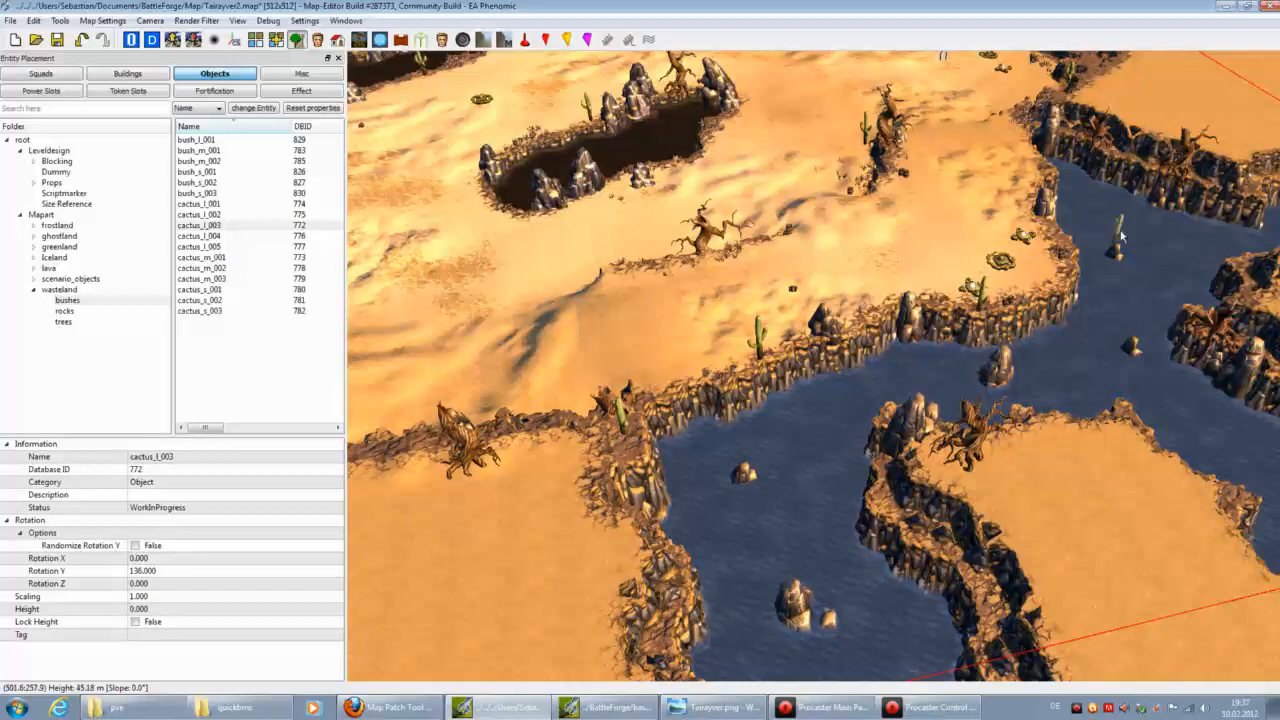
{"action": "middle_click_drag", "start_coordinate": [643, 263], "coordinate": [1250, 370]}
Step: Choose cactus_l_005 and place one on the southwestern cliff
{"action": "left_click", "coordinate": [200, 246]}
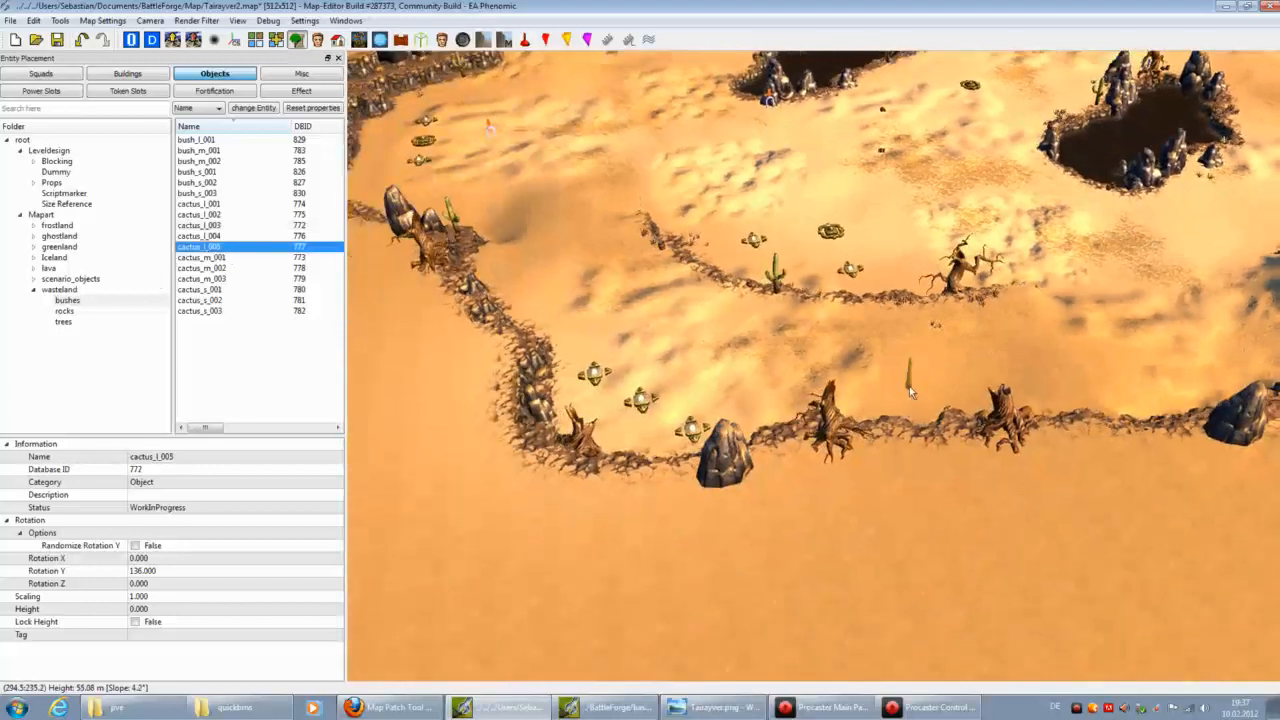
{"action": "key", "text": "Down"}
{"action": "middle_click_drag", "start_coordinate": [585, 405], "coordinate": [532, 432]}
Step: Place cactus_m_001 on the northwestern riverbank and along the eastern cliffs, using Rotation Y values of 152 and 170
{"action": "middle_click_drag", "start_coordinate": [475, 307], "coordinate": [740, 313]}
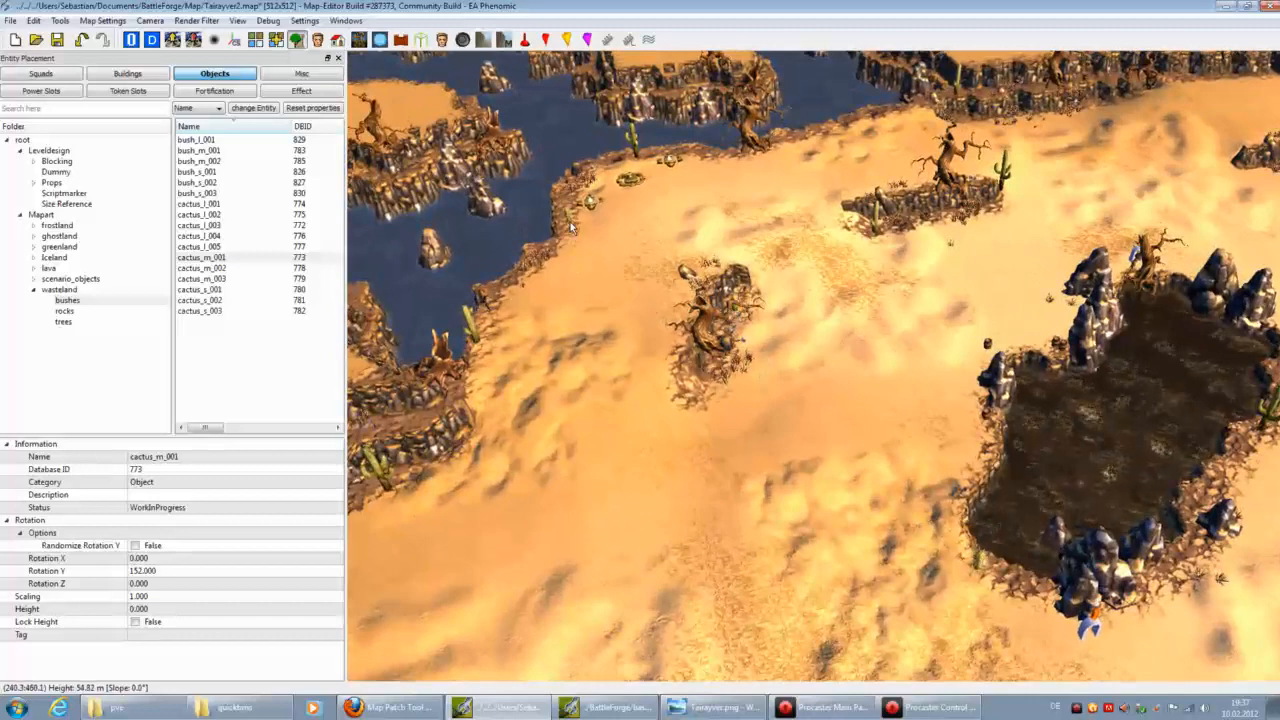
{"action": "middle_click_drag", "start_coordinate": [885, 213], "coordinate": [968, 231]}
{"action": "middle_click_drag", "start_coordinate": [922, 178], "coordinate": [940, 210]}
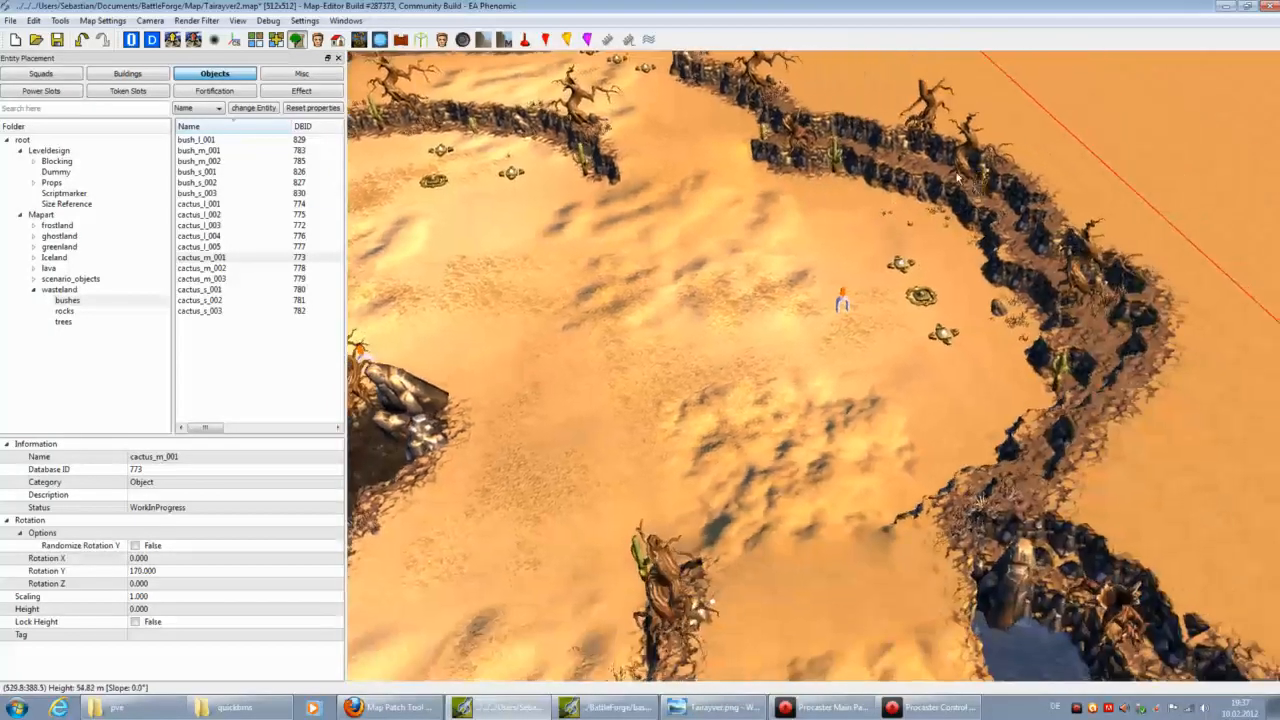
{"action": "left_click", "coordinate": [974, 262]}
{"action": "middle_click_drag", "start_coordinate": [1057, 407], "coordinate": [767, 328]}
{"action": "middle_click_drag", "start_coordinate": [735, 403], "coordinate": [755, 293]}
Step: Choose cactus_m_002 and place it beside the southern ridge's tree, around the pit rims and on the northwestern riverbank
{"action": "left_click", "coordinate": [212, 268]}
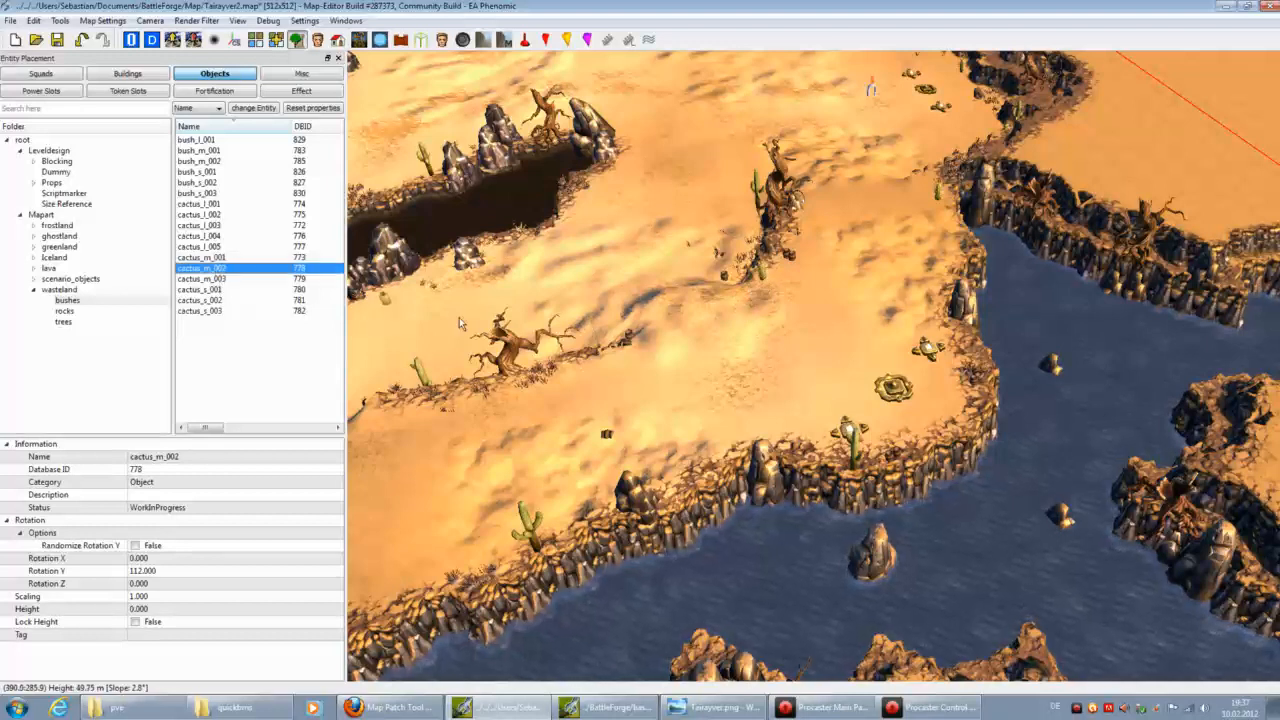
{"action": "left_click", "coordinate": [573, 373]}
{"action": "middle_click_drag", "start_coordinate": [715, 420], "coordinate": [741, 383]}
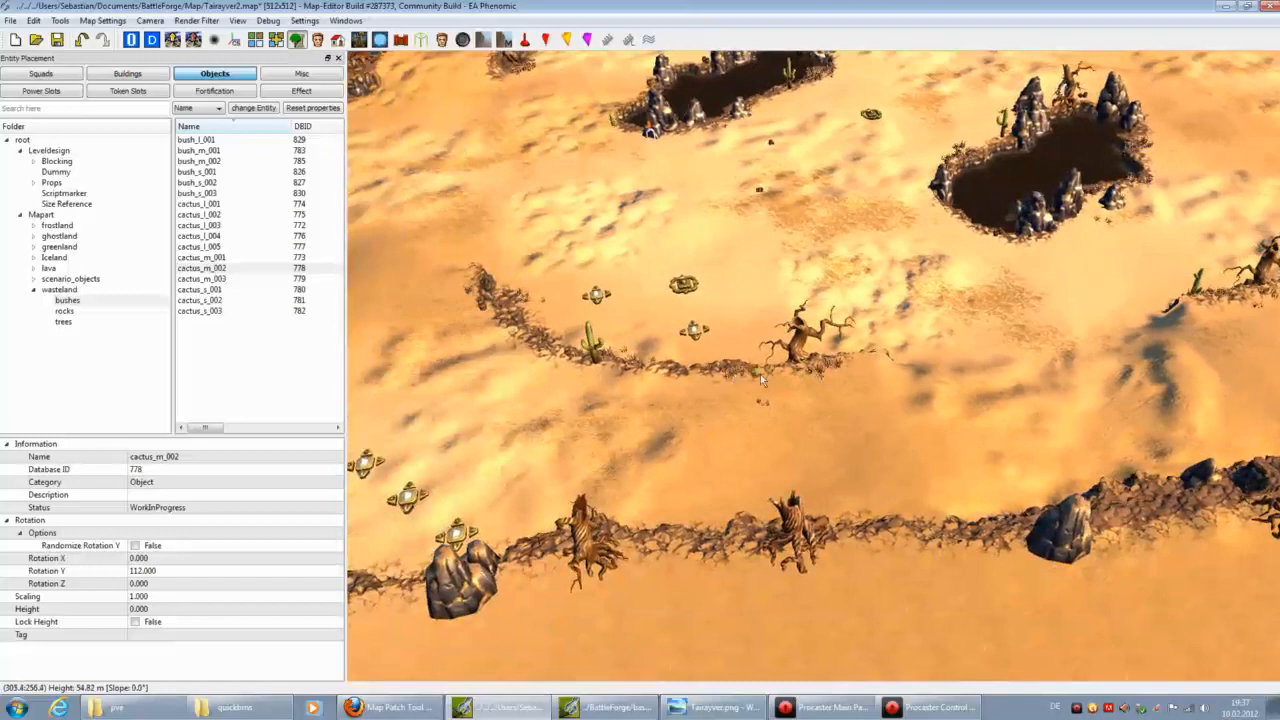
{"action": "scroll", "coordinate": [974, 237], "scroll_direction": "down", "scroll_amount": 1}
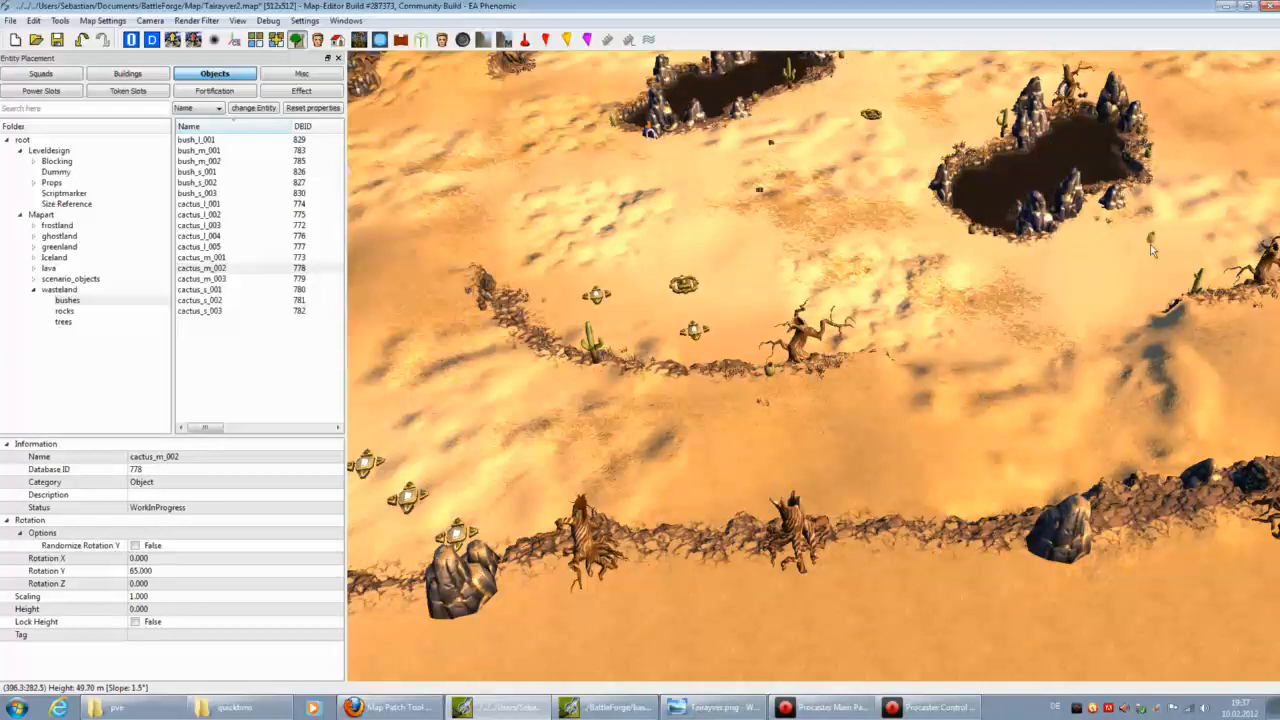
{"action": "middle_click_drag", "start_coordinate": [679, 373], "coordinate": [541, 376]}
{"action": "middle_click_drag", "start_coordinate": [535, 325], "coordinate": [667, 232]}
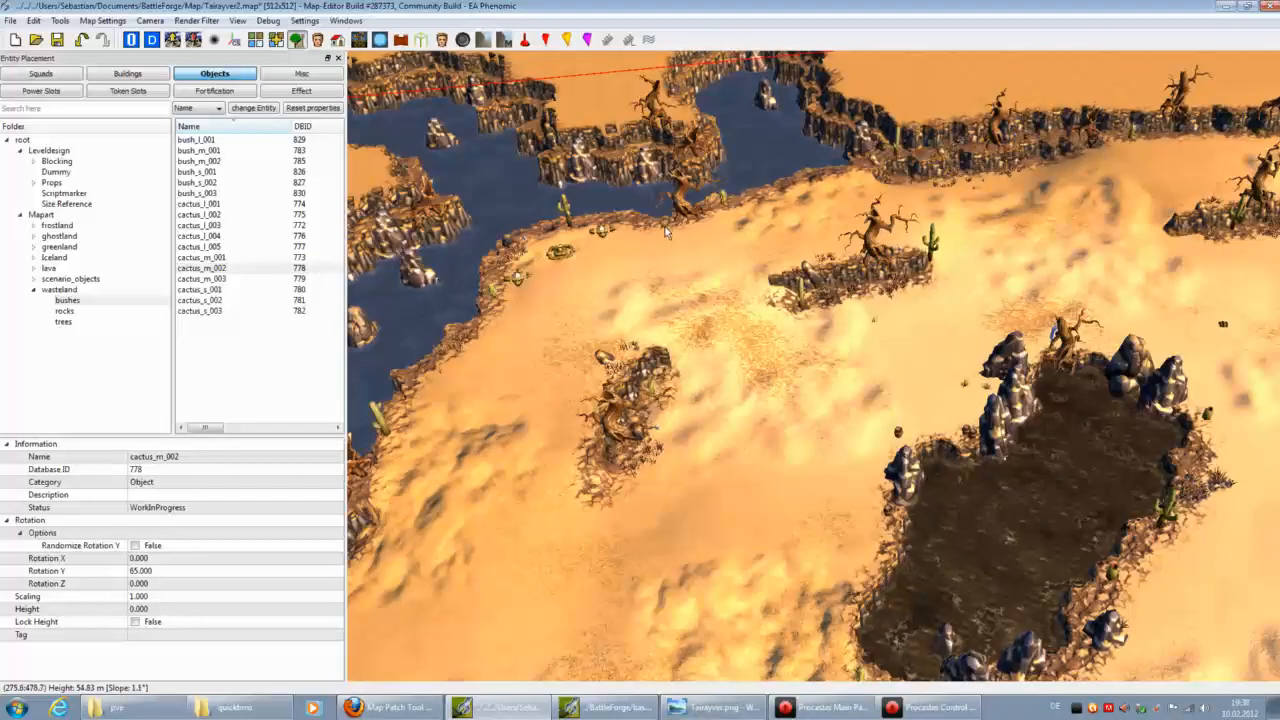
{"action": "middle_click_drag", "start_coordinate": [898, 182], "coordinate": [905, 330]}
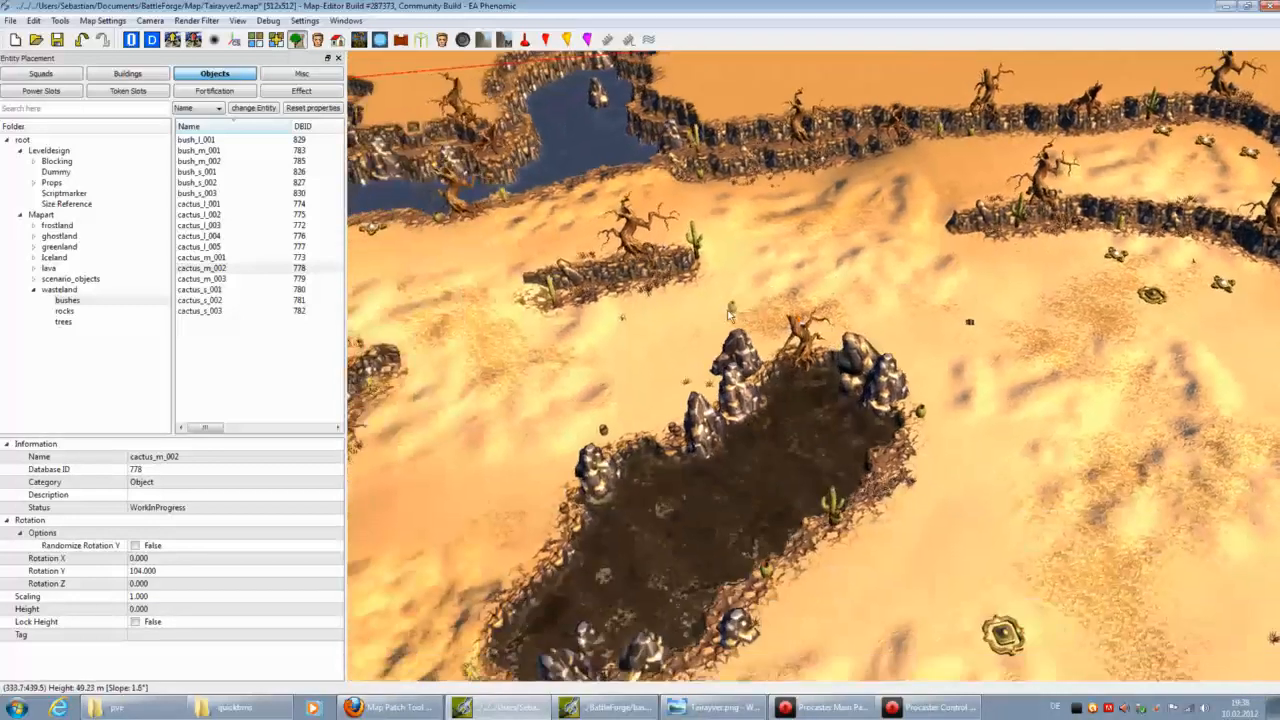
Step: Choose cactus_m_003 and scatter it with Rotation Y 73 along the northern ridges, the western cliff and the southeastern riverbank
{"action": "left_click", "coordinate": [320, 278]}
{"action": "middle_click_drag", "start_coordinate": [585, 367], "coordinate": [990, 308]}
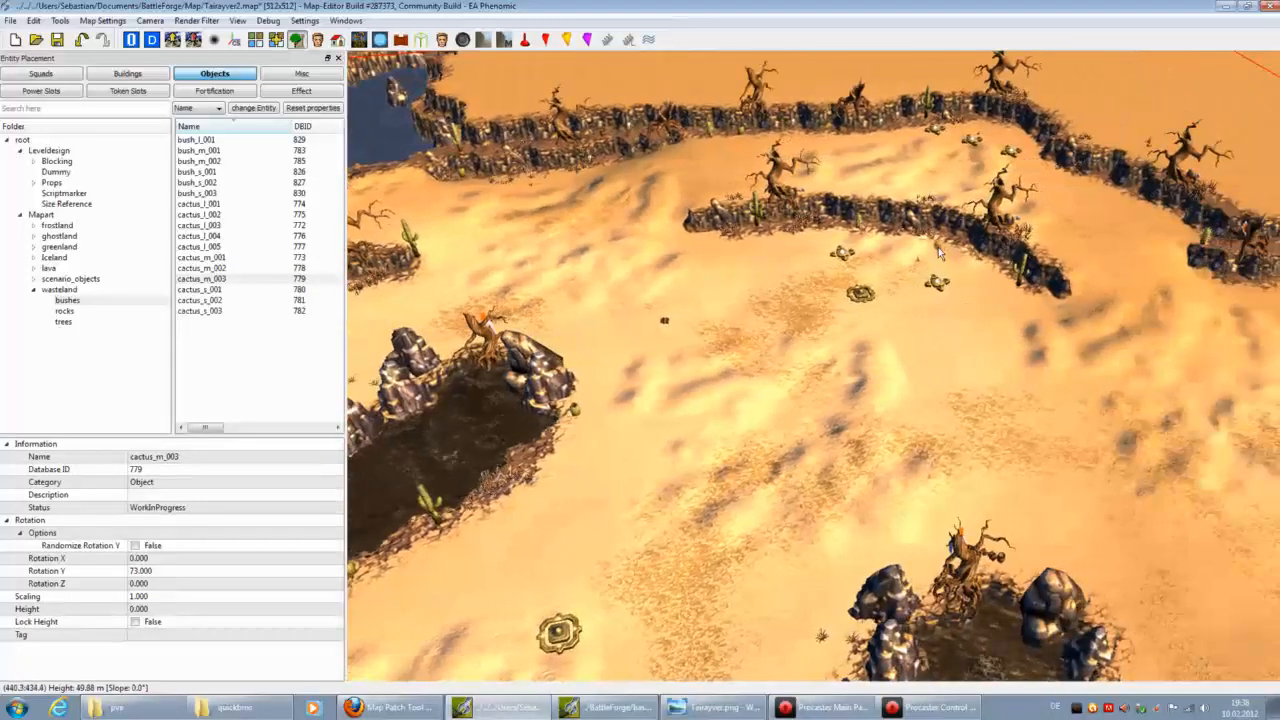
{"action": "middle_click_drag", "start_coordinate": [895, 126], "coordinate": [1045, 225]}
{"action": "middle_click_drag", "start_coordinate": [1130, 232], "coordinate": [657, 330]}
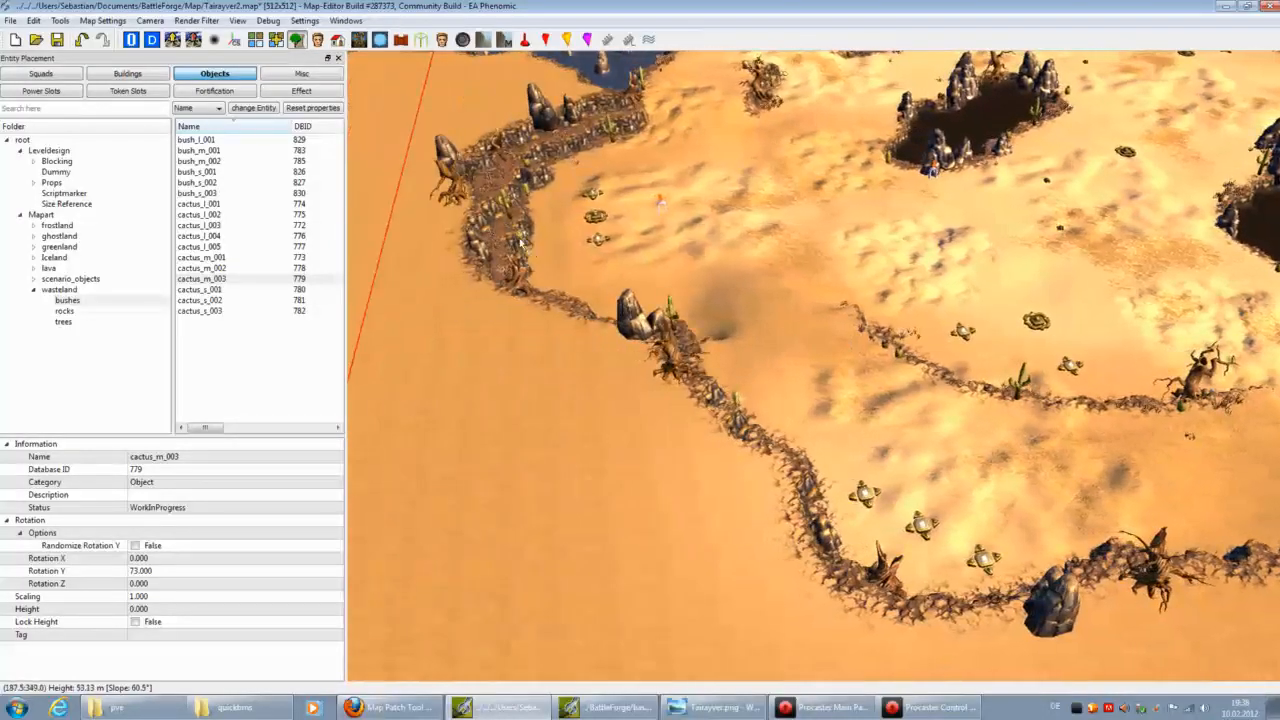
{"action": "middle_click_drag", "start_coordinate": [554, 274], "coordinate": [1172, 400]}
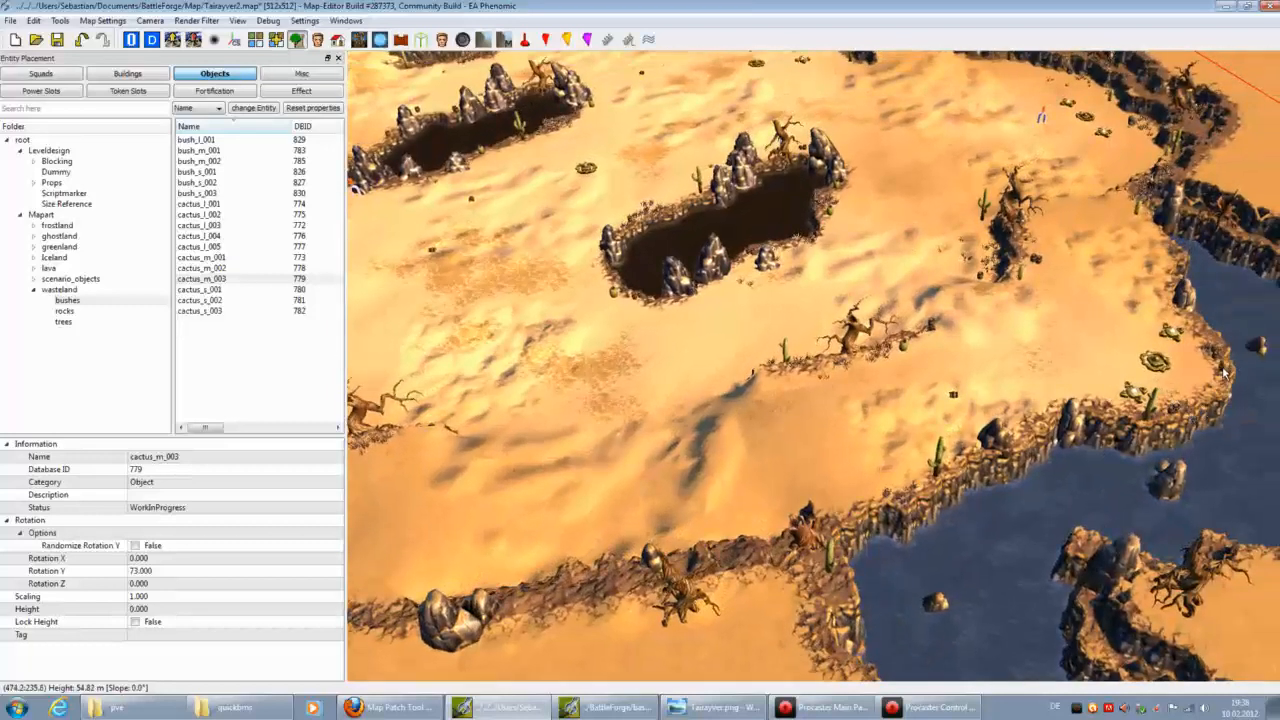
Step: Choose cactus_s_003 and place one with Rotation Y 73 at the southern rim of the eastern pit
{"action": "left_click", "coordinate": [201, 290]}
{"action": "key", "text": "Down"}
{"action": "key", "text": "Down"}
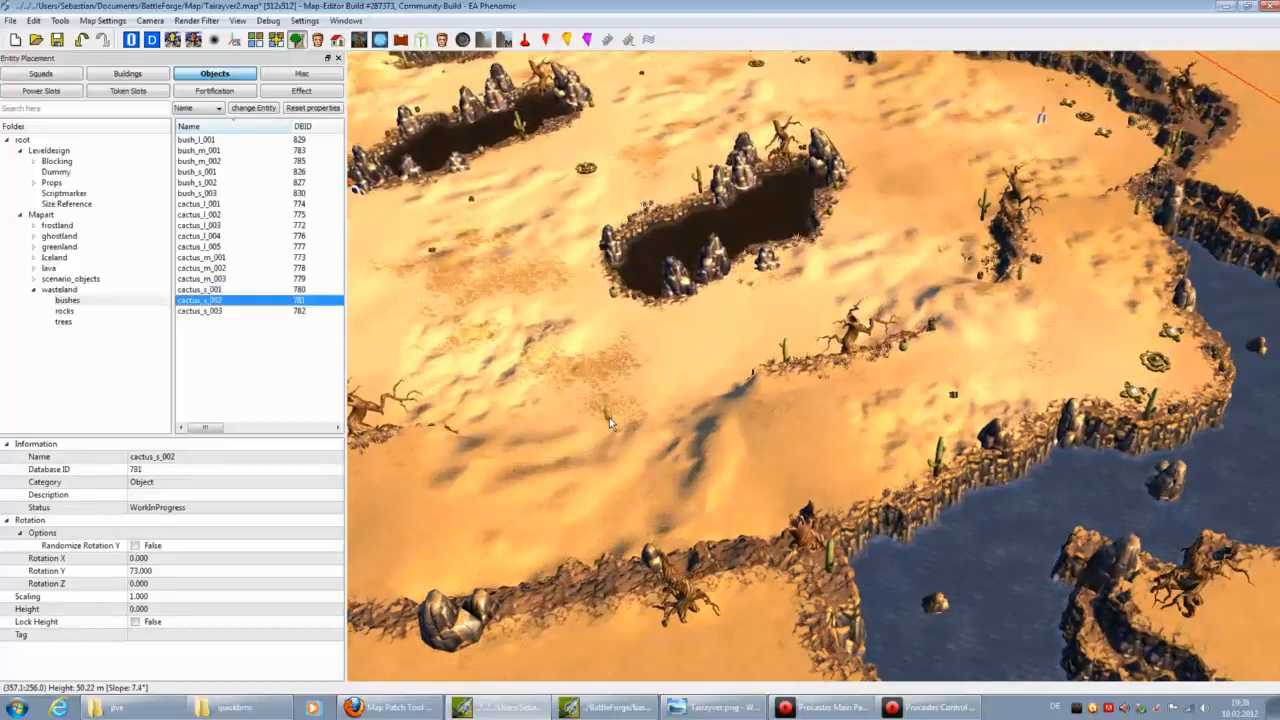
{"action": "scroll", "coordinate": [613, 430], "scroll_direction": "up", "scroll_amount": 3}
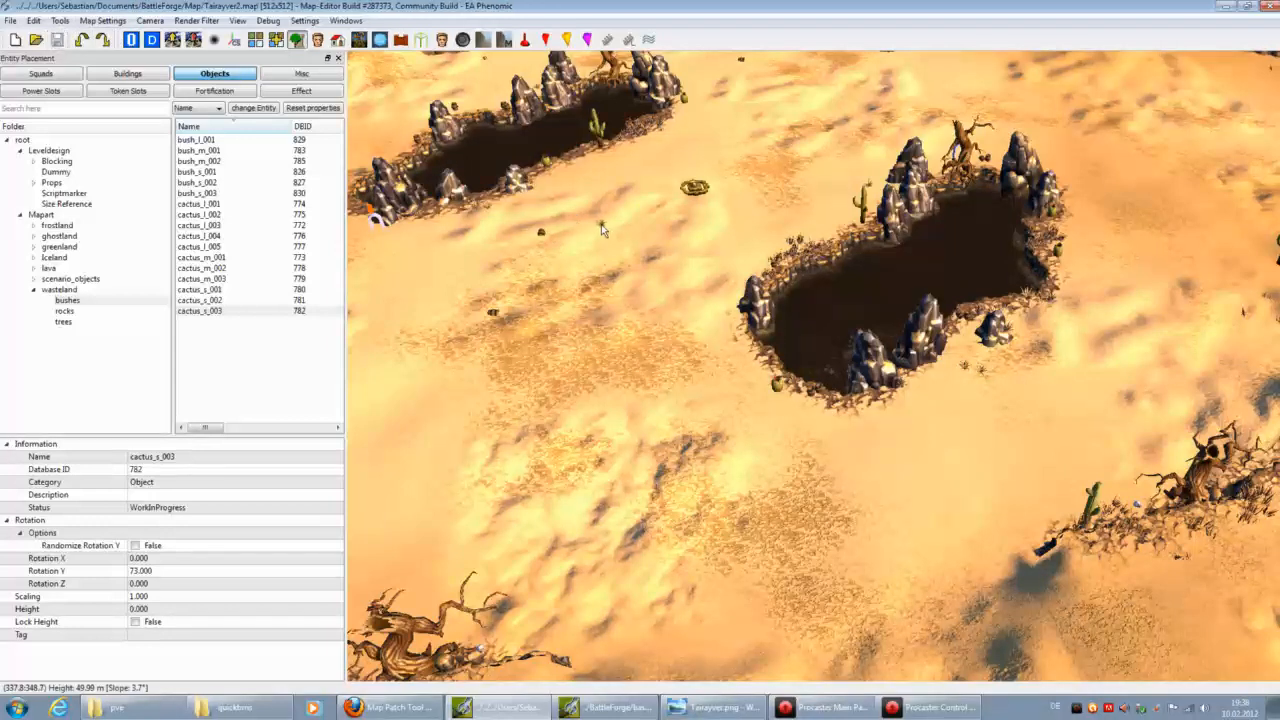
{"action": "left_click", "coordinate": [845, 413]}
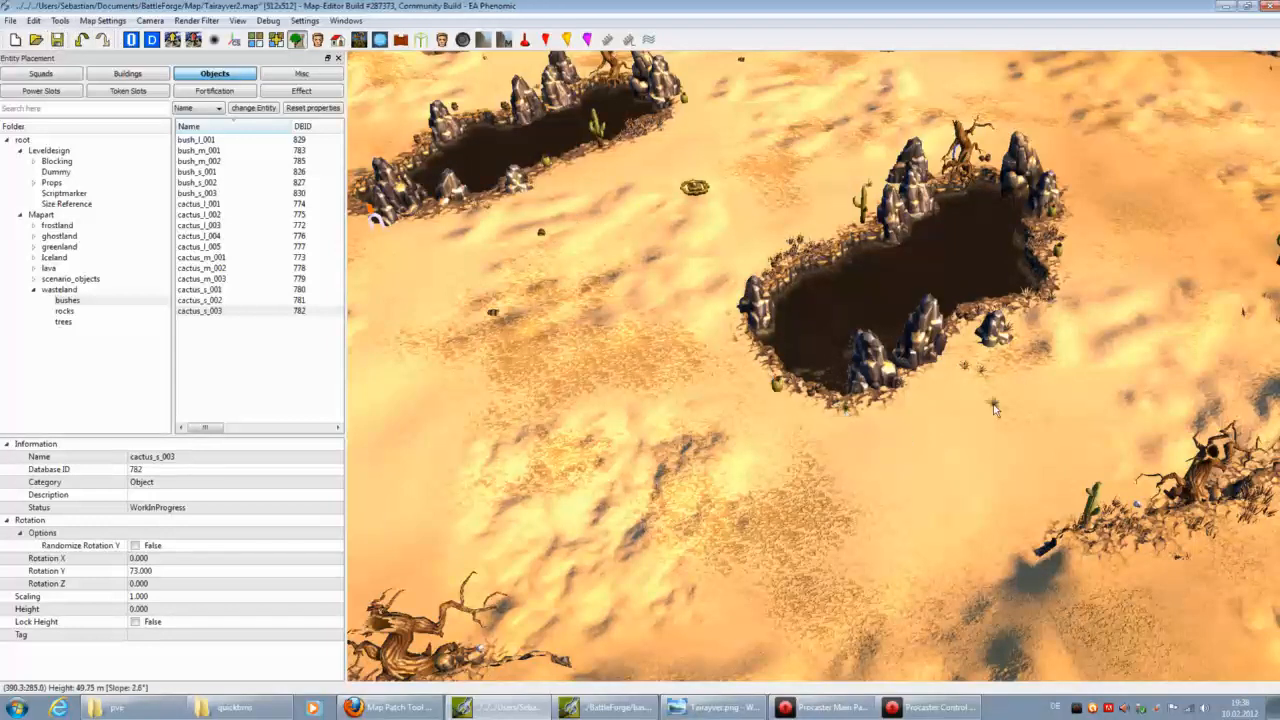
Step: Place cactus_s_003 with Rotation Y 149 around the central pit's rim and on the northern river cliffs
{"action": "scroll", "coordinate": [760, 330], "scroll_direction": "up", "scroll_amount": 2}
{"action": "middle_click_drag", "start_coordinate": [810, 318], "coordinate": [843, 290]}
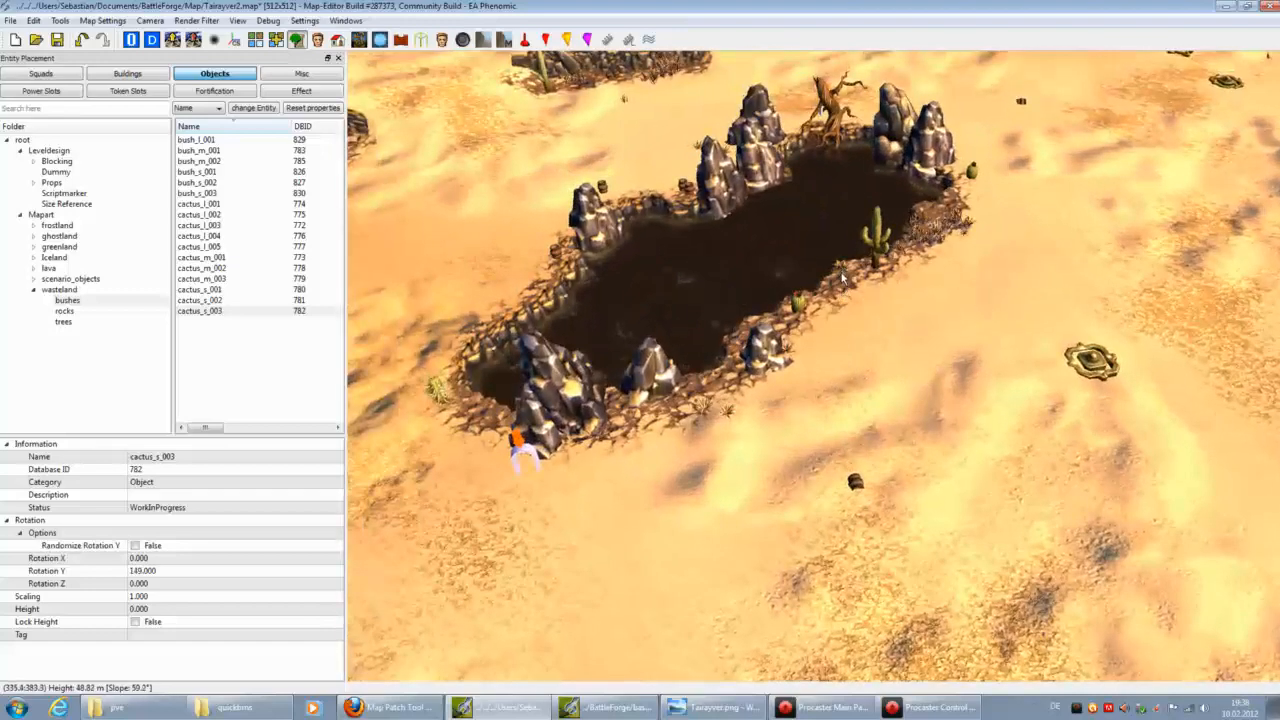
{"action": "middle_click_drag", "start_coordinate": [518, 108], "coordinate": [711, 418]}
{"action": "middle_click_drag", "start_coordinate": [688, 294], "coordinate": [614, 303]}
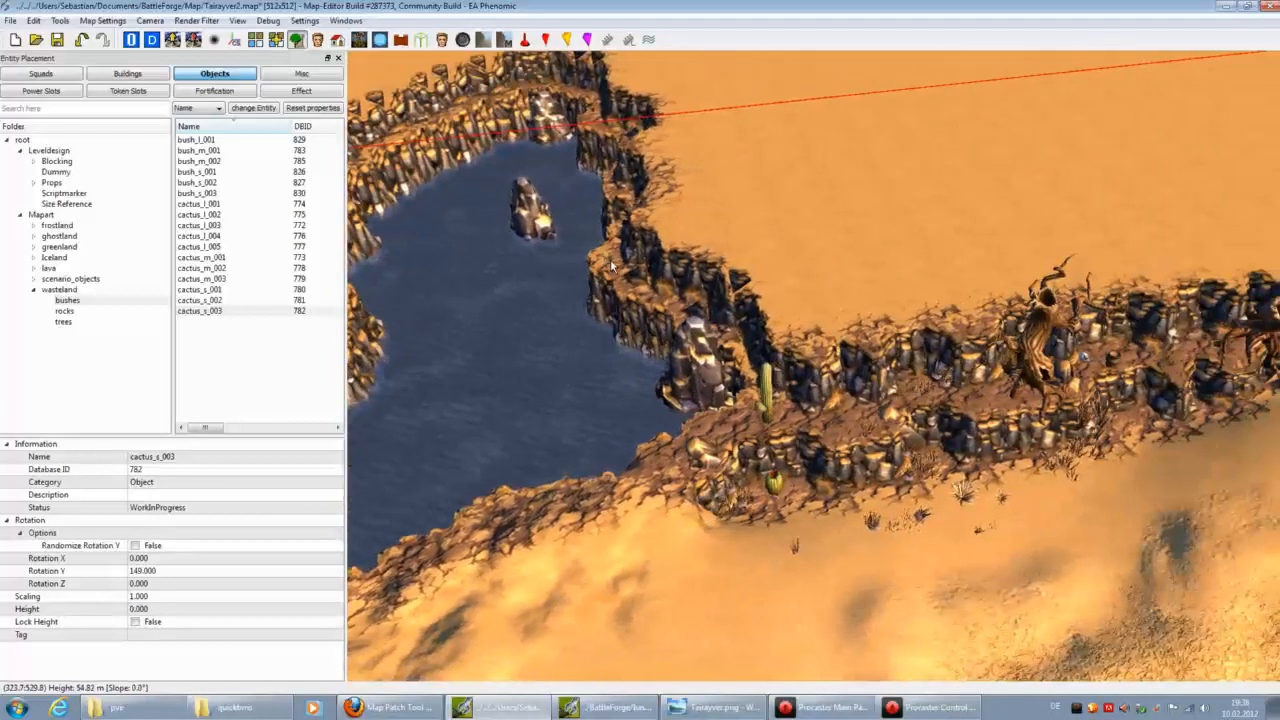
Step: Scatter cactus_s_003 along the northern, eastern and western cliffs with Rotation Y values of 124, 96 and 85, and save the map
{"action": "key", "text": "Right"}
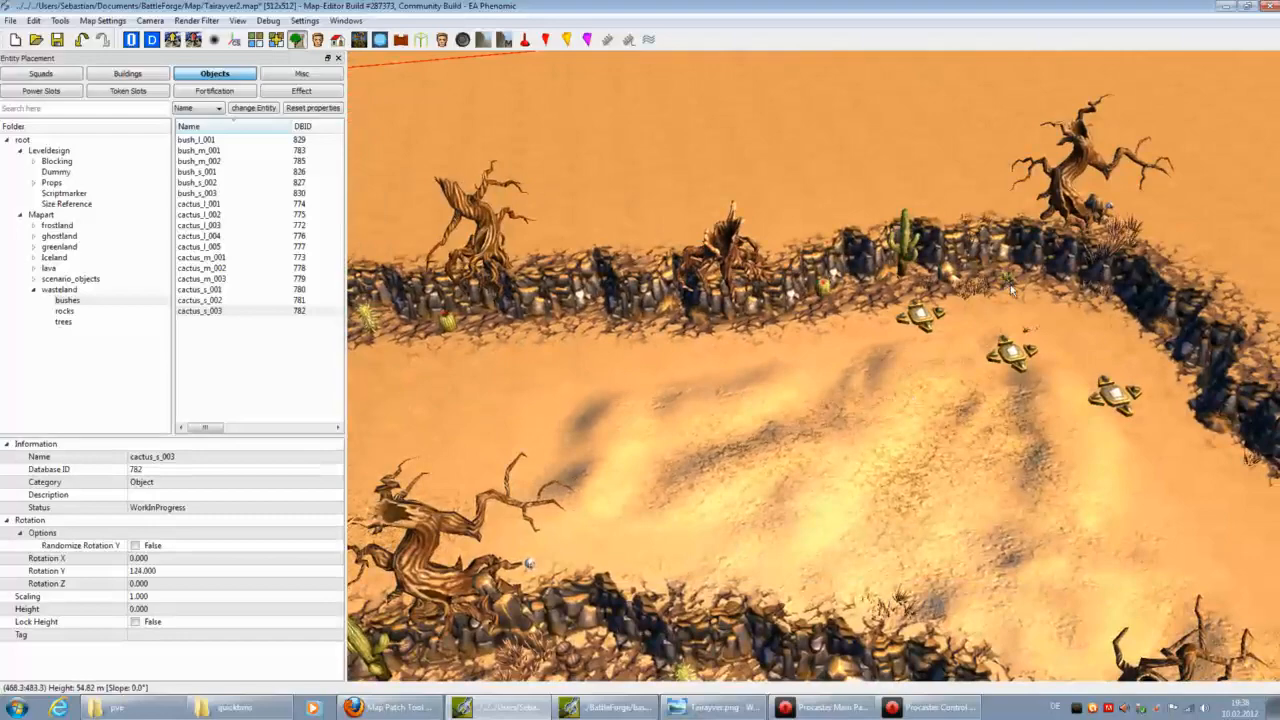
{"action": "key", "text": "Right"}
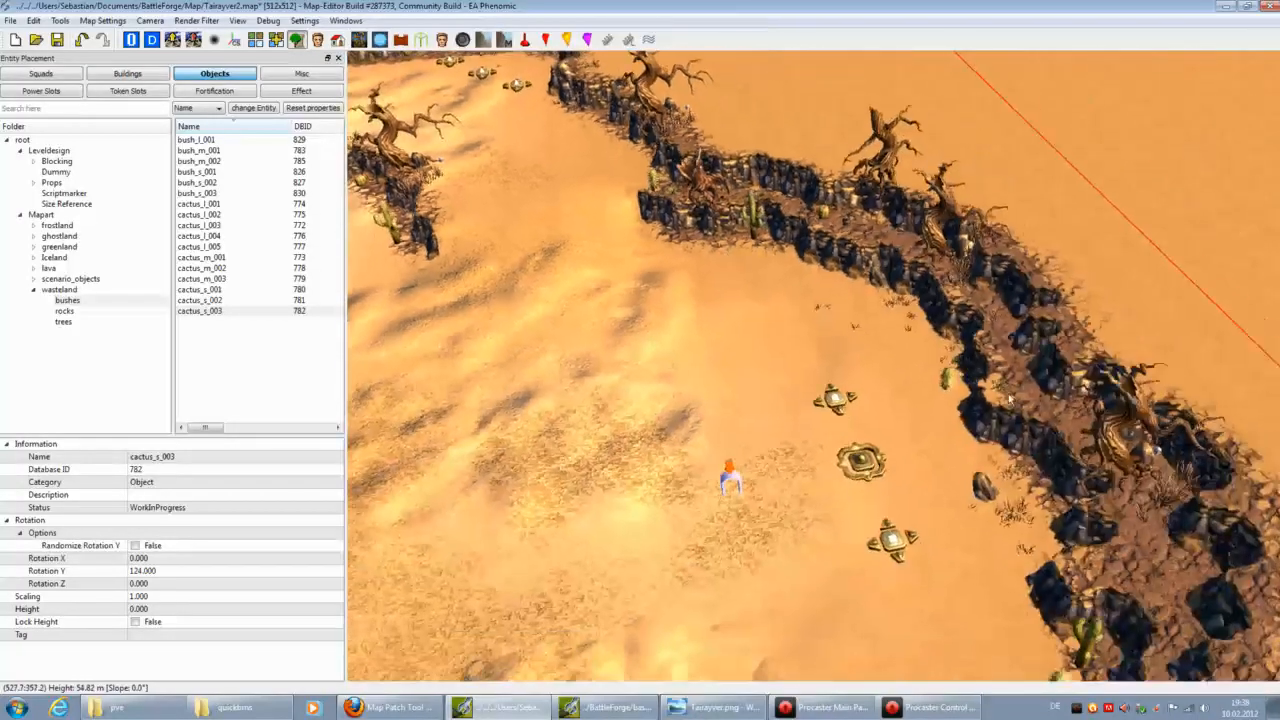
{"action": "scroll", "coordinate": [748, 255], "scroll_direction": "down", "scroll_amount": 1}
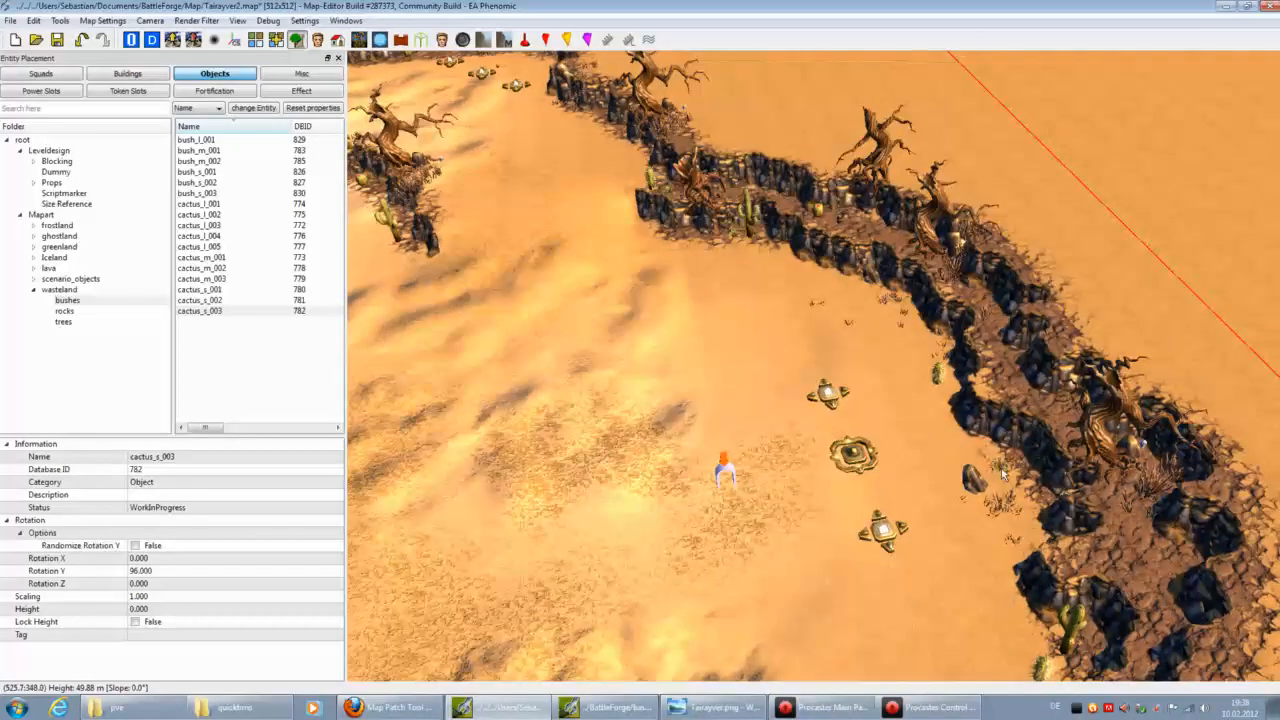
{"action": "middle_click_drag", "start_coordinate": [988, 457], "coordinate": [480, 533]}
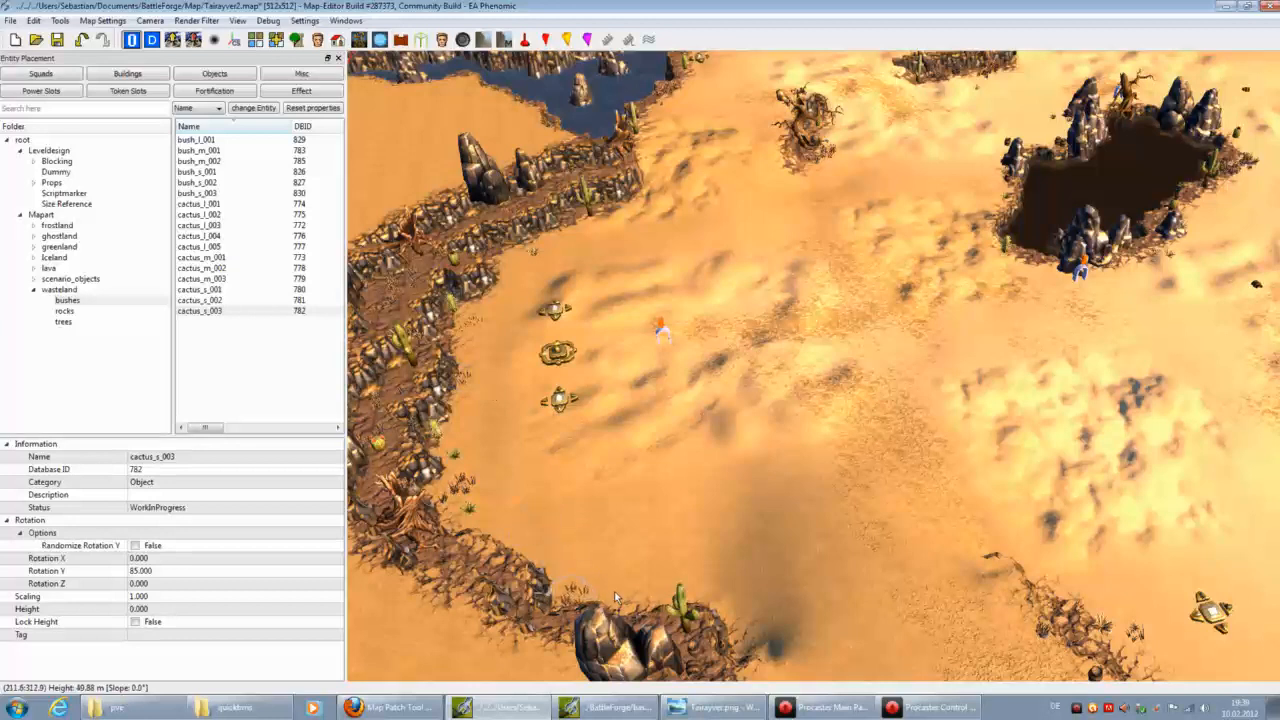
{"action": "scroll", "coordinate": [714, 485], "scroll_direction": "down", "scroll_amount": 2}
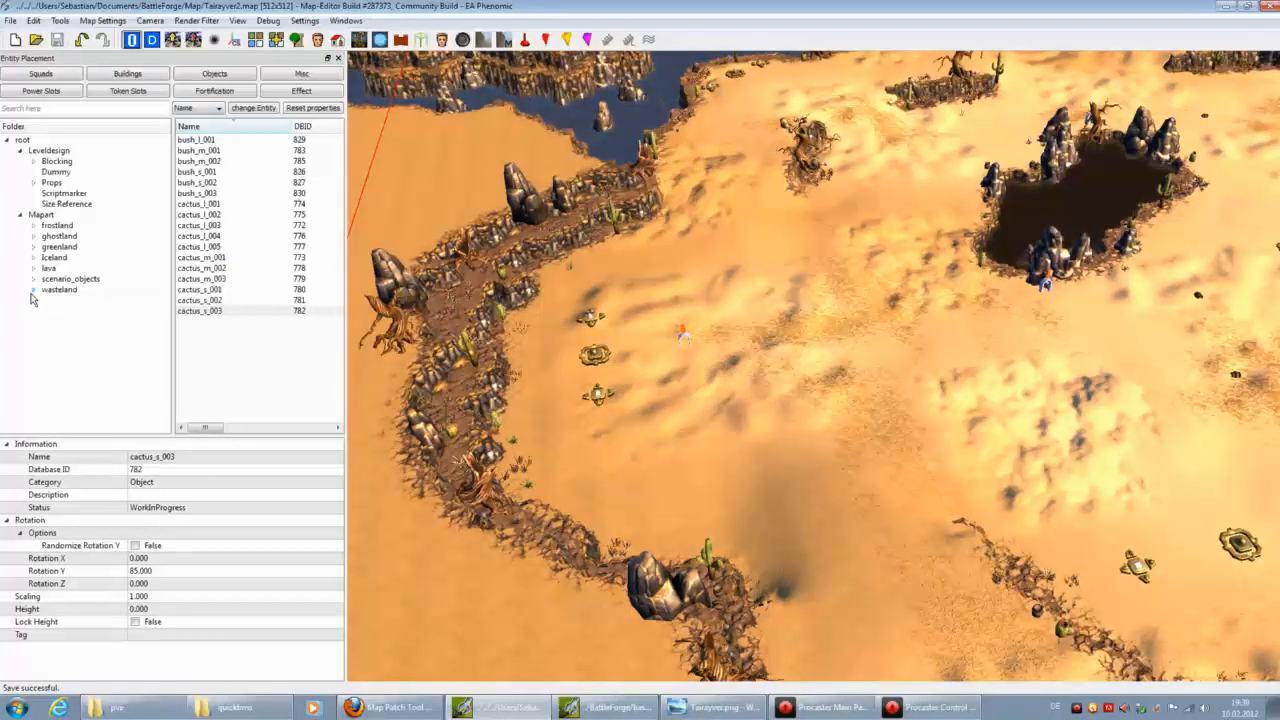
Step: Open the scenario_objects folder and preview its bandit objects on the map, from the banner and gates through the palisades to the shipwrecks
{"action": "left_click", "coordinate": [77, 280]}
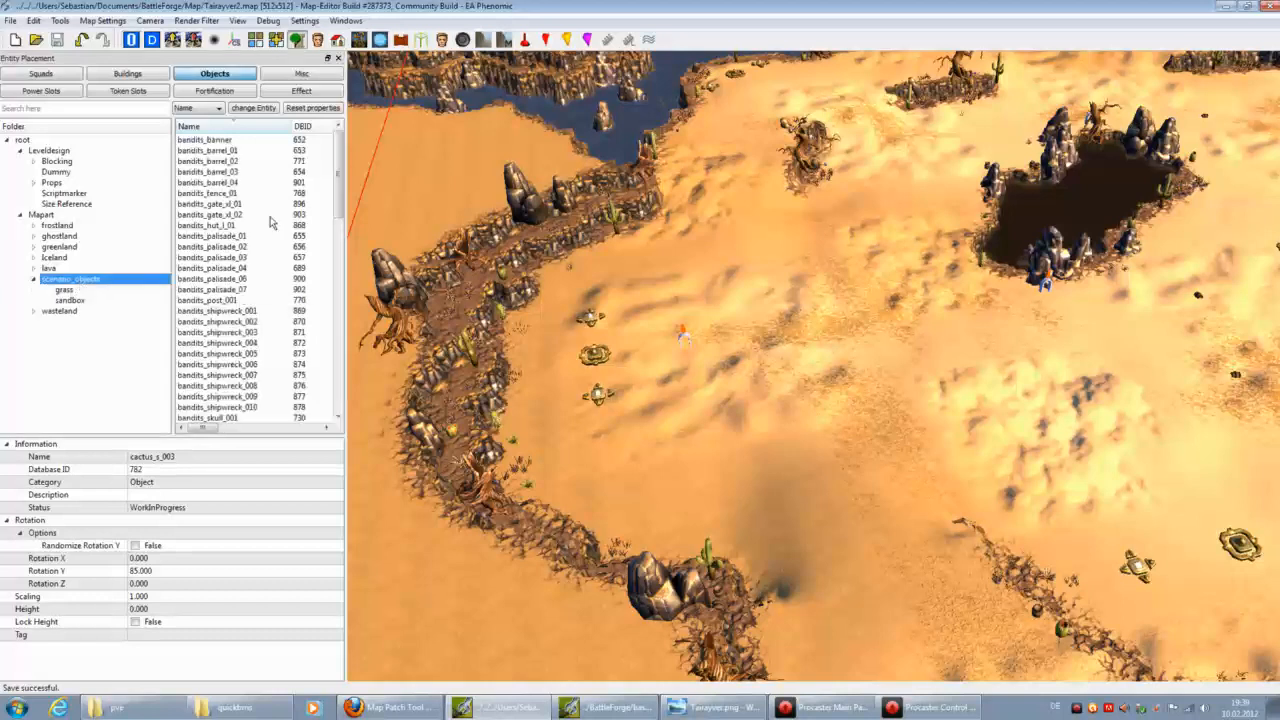
{"action": "left_click", "coordinate": [238, 150]}
{"action": "scroll", "coordinate": [767, 366], "scroll_direction": "up", "scroll_amount": 5}
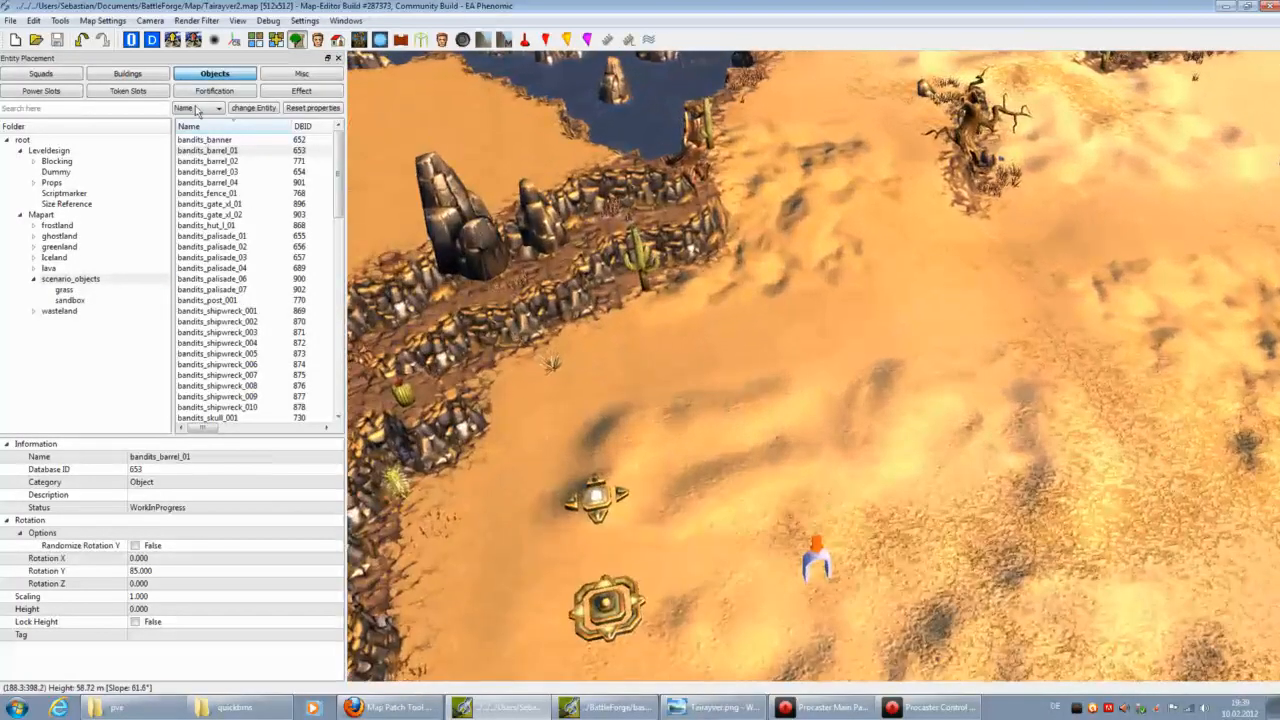
{"action": "left_click", "coordinate": [215, 141]}
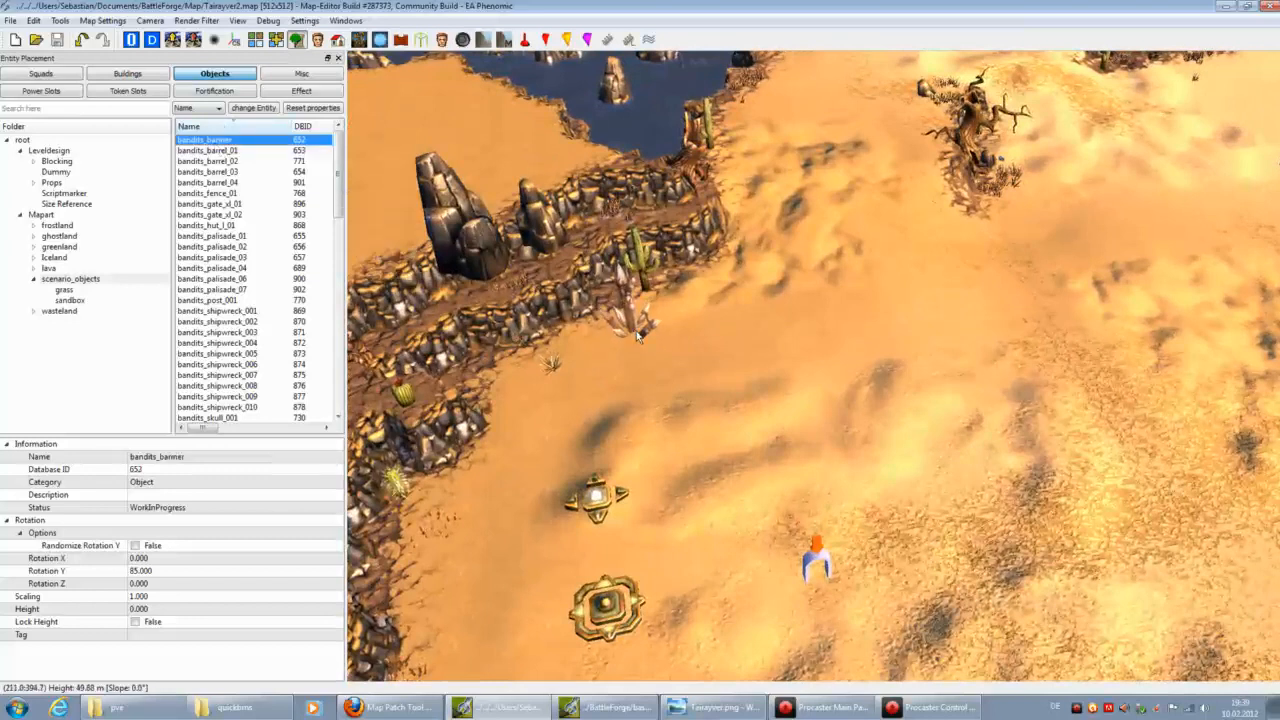
{"action": "key", "text": "Down"}
{"action": "key", "text": "Down"}
{"action": "key", "text": "Down"}
{"action": "key", "text": "Down"}
{"action": "key", "text": "Down"}
{"action": "key", "text": "Down"}
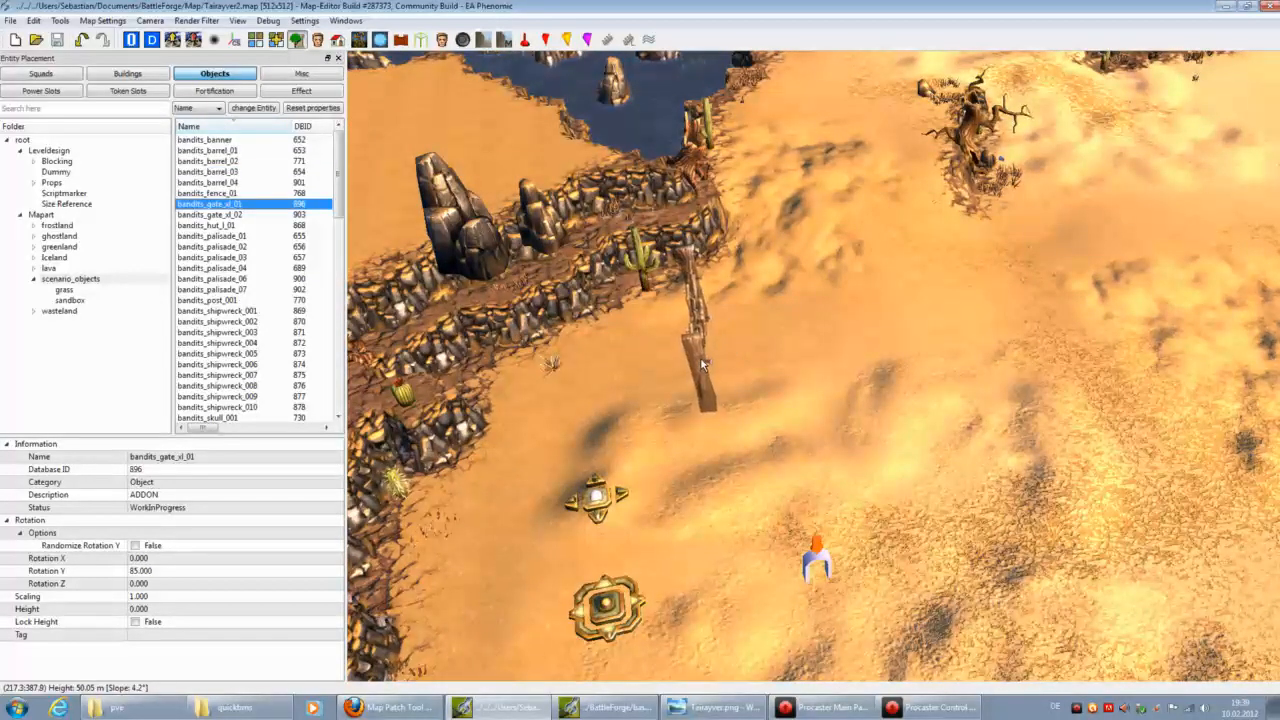
{"action": "key", "text": "Down"}
{"action": "key", "text": "Down"}
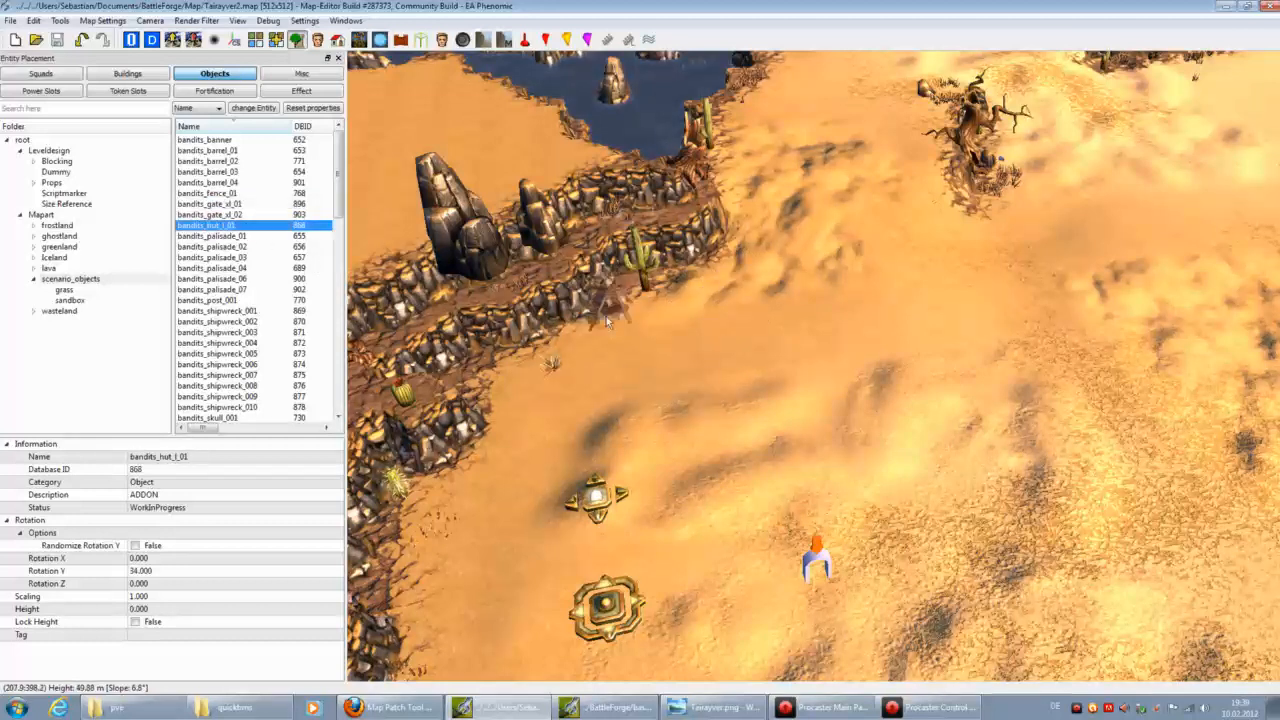
{"action": "key", "text": "Down"}
{"action": "key", "text": "Down"}
{"action": "key", "text": "Down"}
{"action": "key", "text": "Down"}
{"action": "key", "text": "Down"}
{"action": "key", "text": "Down"}
{"action": "key", "text": "Down"}
{"action": "key", "text": "Down"}
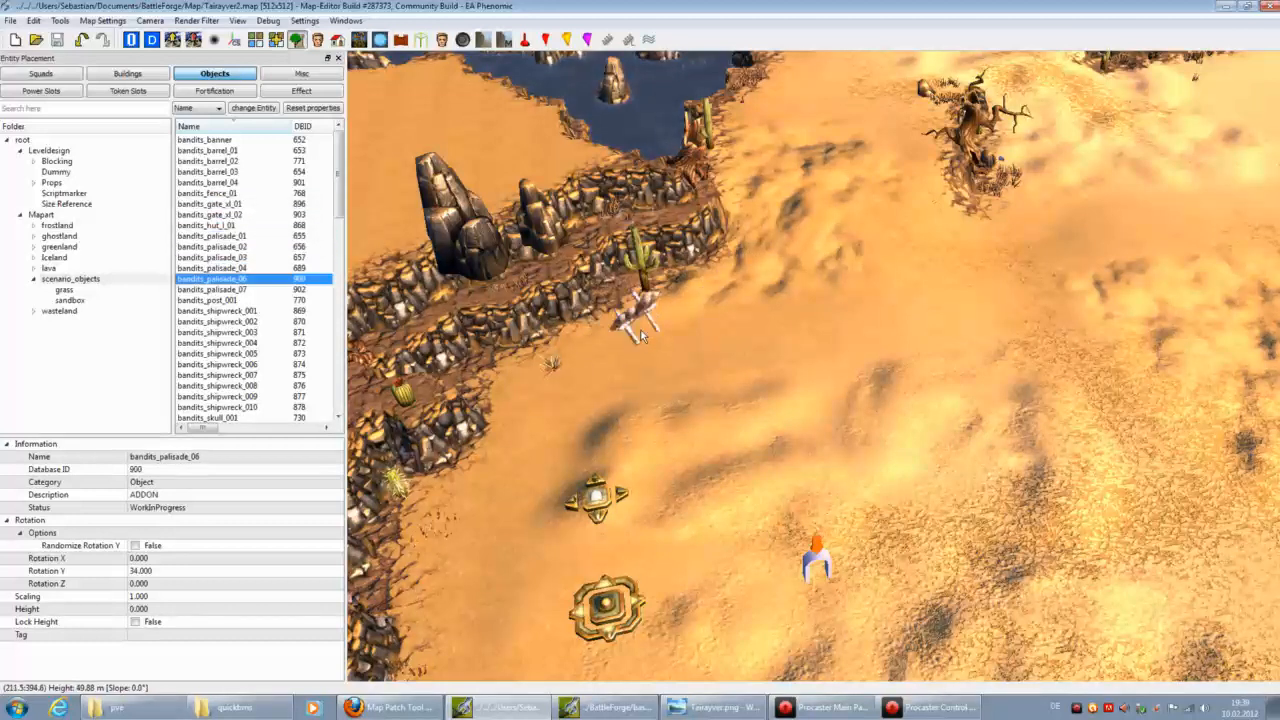
{"action": "key", "text": "Down"}
{"action": "key", "text": "Down"}
{"action": "key", "text": "Down"}
{"action": "key", "text": "Down"}
{"action": "key", "text": "Down"}
{"action": "key", "text": "Down"}
{"action": "key", "text": "Down"}
{"action": "key", "text": "Down"}
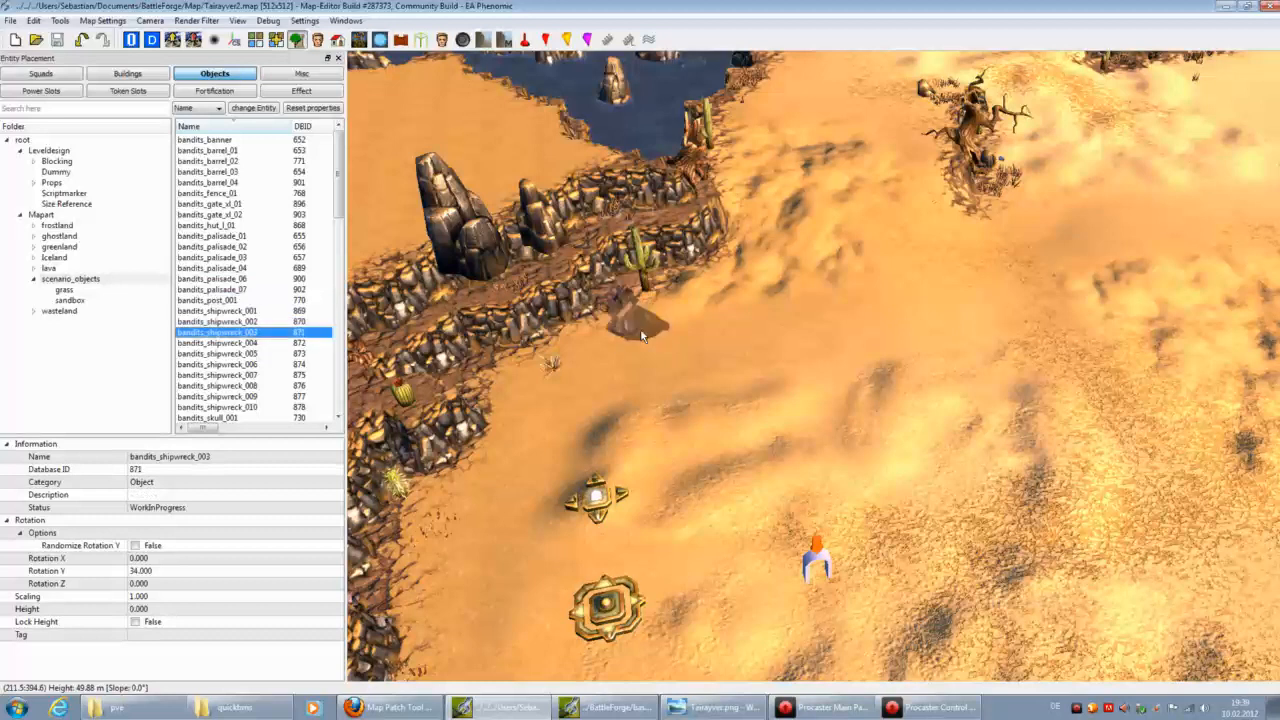
Step: Choose bandits_skull_001, rotate it to Rotation Y 336 and place it on the sand below the northwestern cliff
{"action": "key", "text": "Down"}
{"action": "key", "text": "Down"}
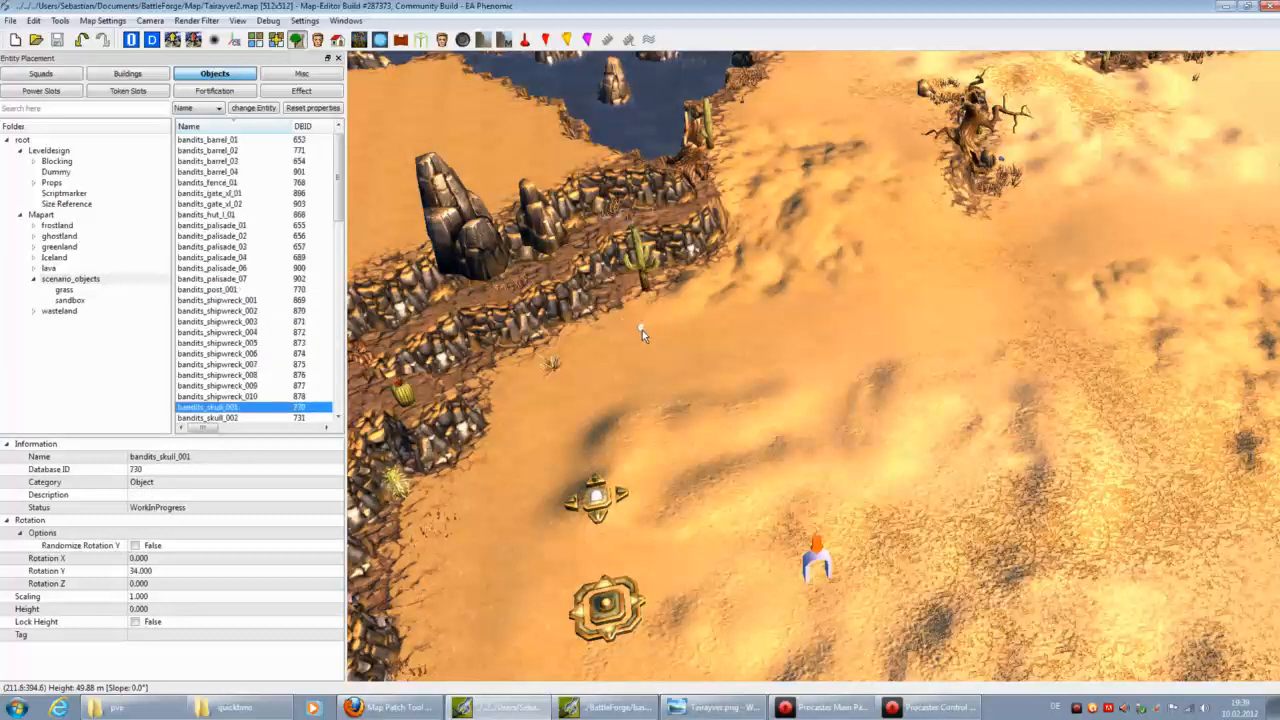
{"action": "right_click_drag", "start_coordinate": [655, 344], "coordinate": [646, 374]}
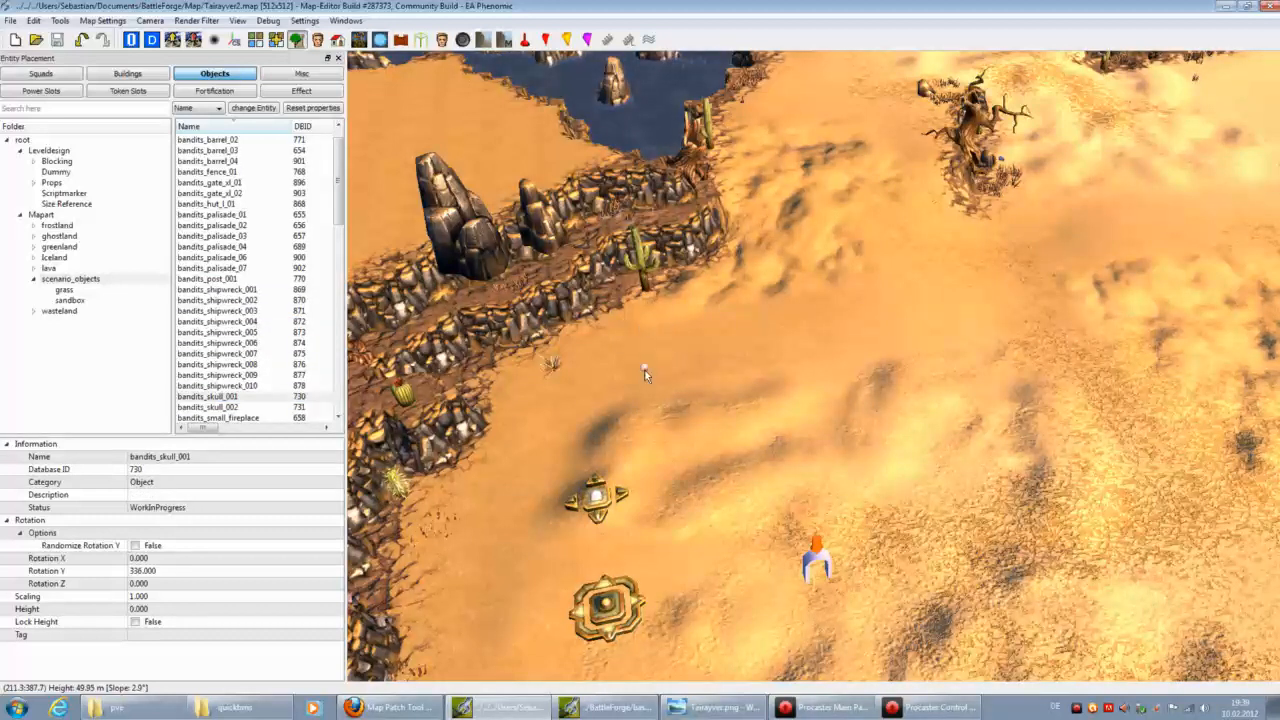
{"action": "scroll", "coordinate": [651, 333], "scroll_direction": "up", "scroll_amount": 3}
{"action": "left_click", "coordinate": [639, 311]}
Step: Place bandits_skull_001 with Rotation Y 291 beside the twisted tree's outcrop, the small rock ridge and the northern cliffs
{"action": "key", "text": "d"}
{"action": "key", "text": "w"}
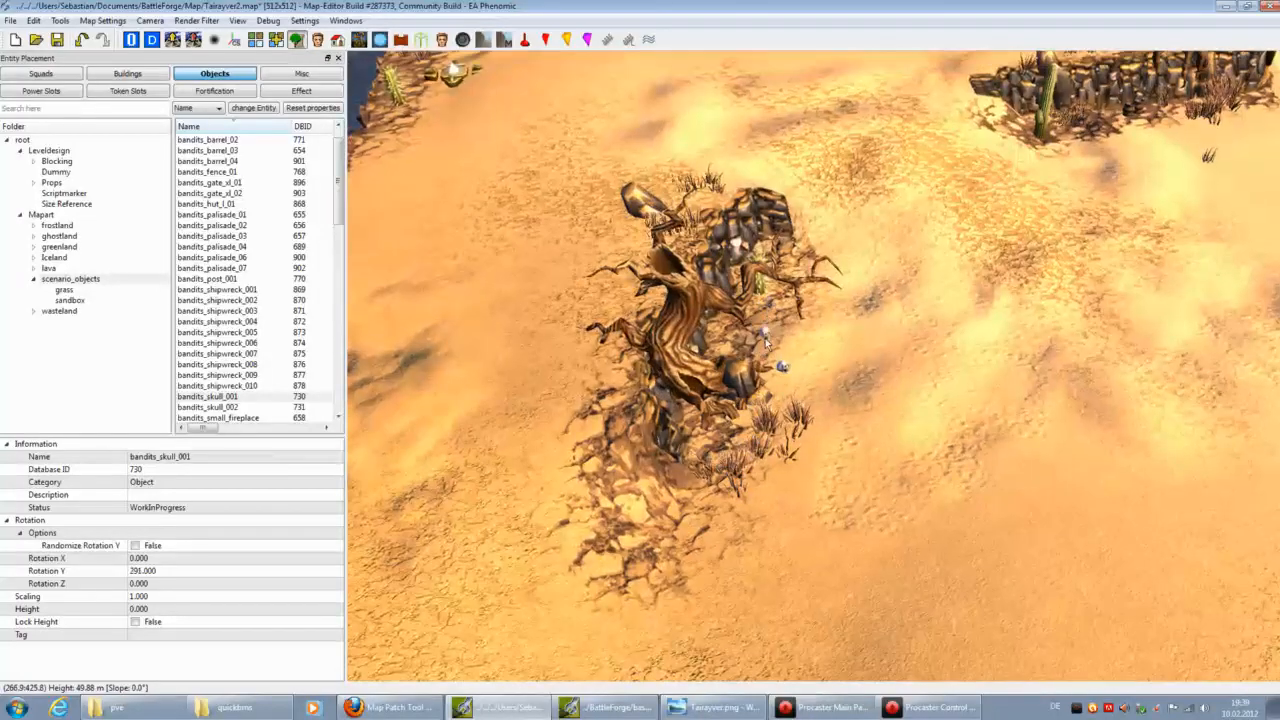
{"action": "key", "text": "d"}
{"action": "key", "text": "w"}
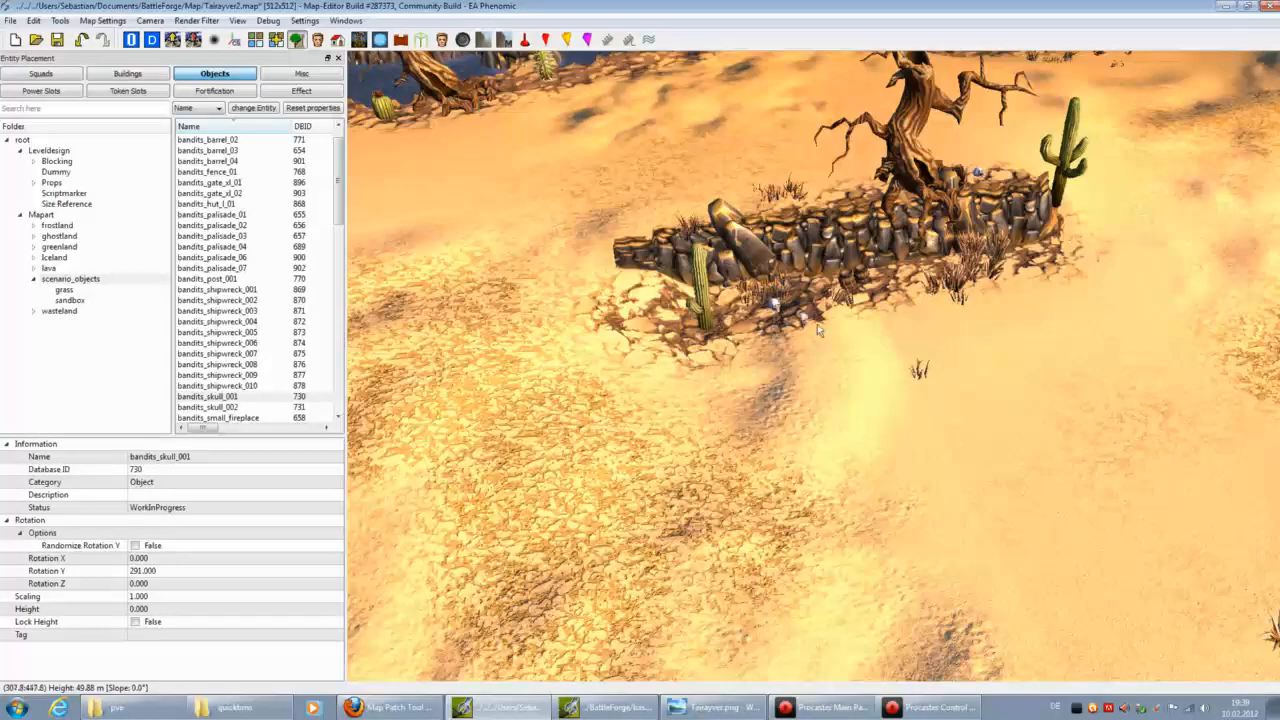
{"action": "key", "text": "a"}
{"action": "key", "text": "w"}
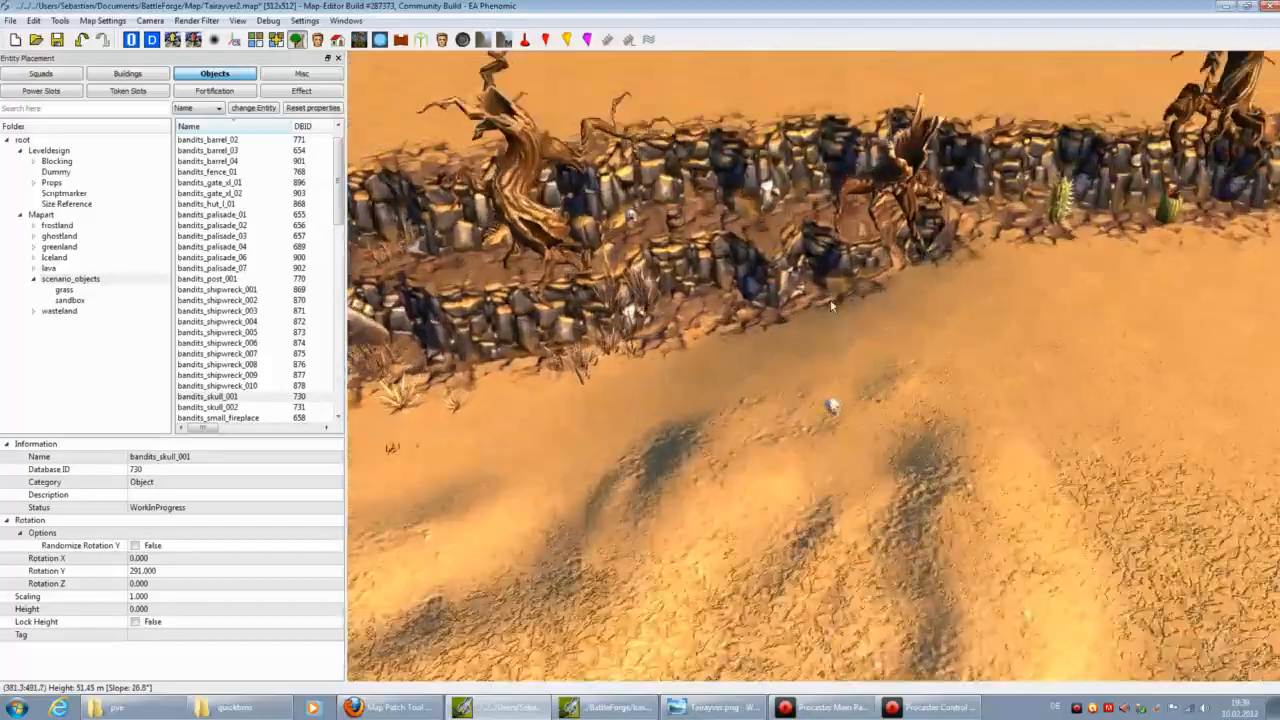
Step: Turn bandits_skull_001 to Rotation Y 225 and place it at the northern ridge and the foot of the northeastern cliff
{"action": "right_click_drag", "start_coordinate": [831, 403], "coordinate": [709, 385]}
{"action": "key", "text": "d"}
{"action": "key", "text": "s"}
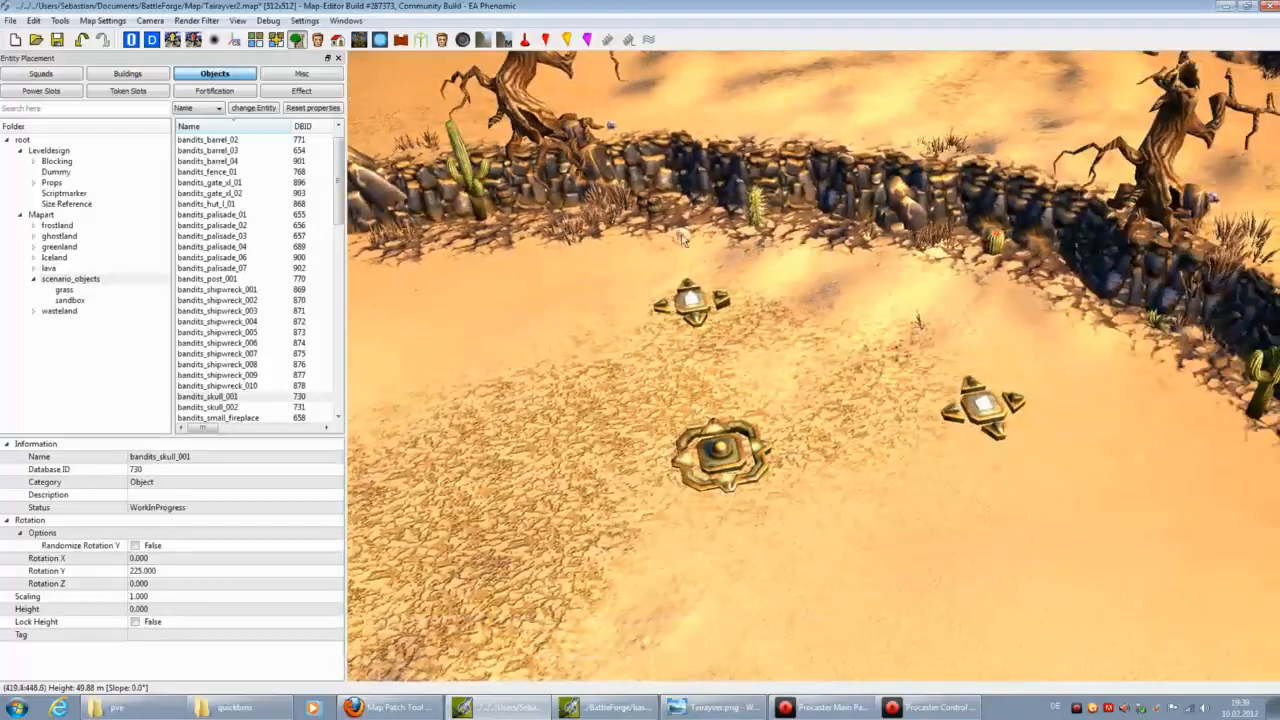
{"action": "key", "text": "d"}
{"action": "key", "text": "s"}
{"action": "key", "text": "w"}
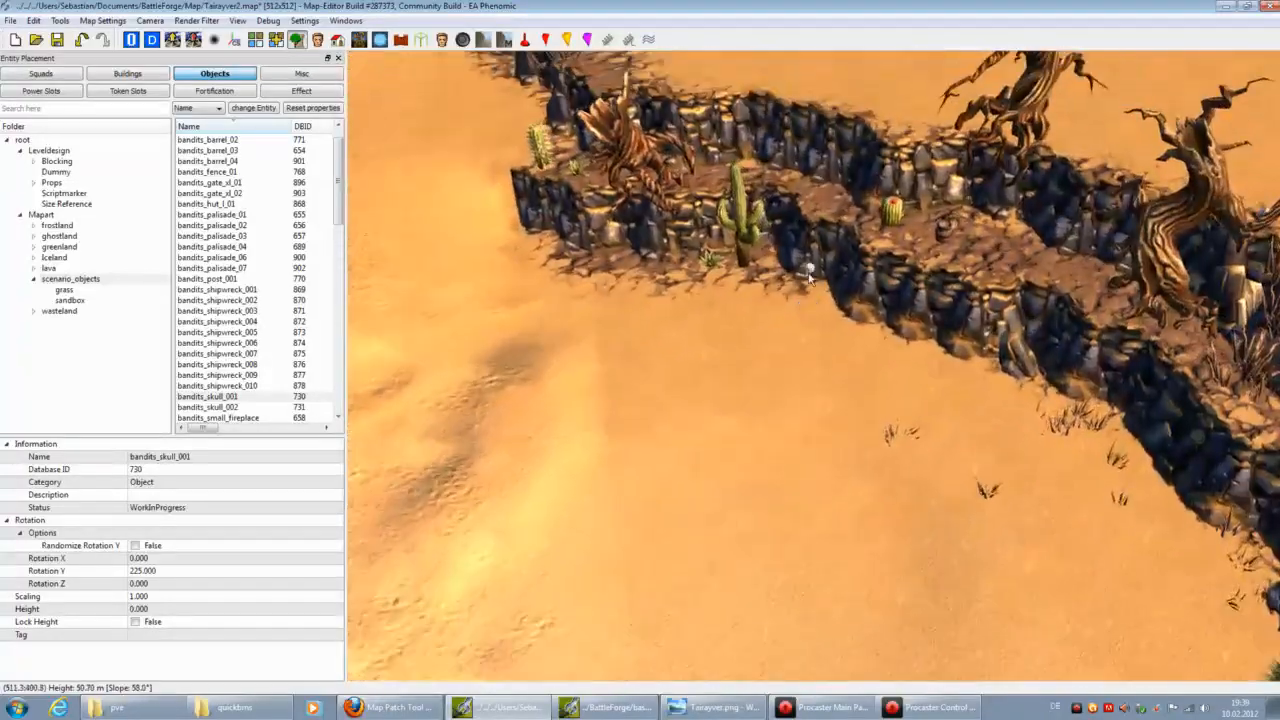
{"action": "left_click", "coordinate": [770, 275]}
Step: Place bandits_skull_001 with Rotation Y 112 below the eastern cliff and on the sand toward the southeastern river
{"action": "key", "text": "s"}
{"action": "key", "text": "d"}
{"action": "key", "text": "a"}
{"action": "right_click_drag", "start_coordinate": [770, 275], "coordinate": [785, 348]}
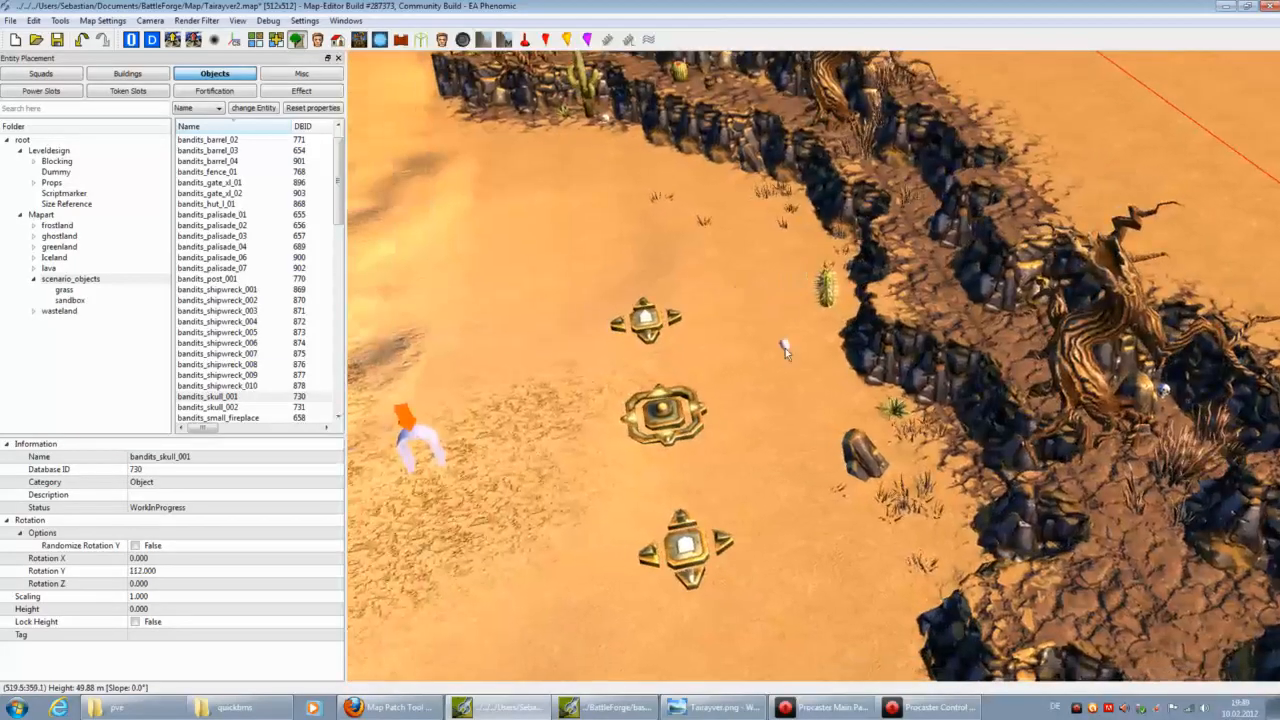
{"action": "key", "text": "s"}
{"action": "key", "text": "a"}
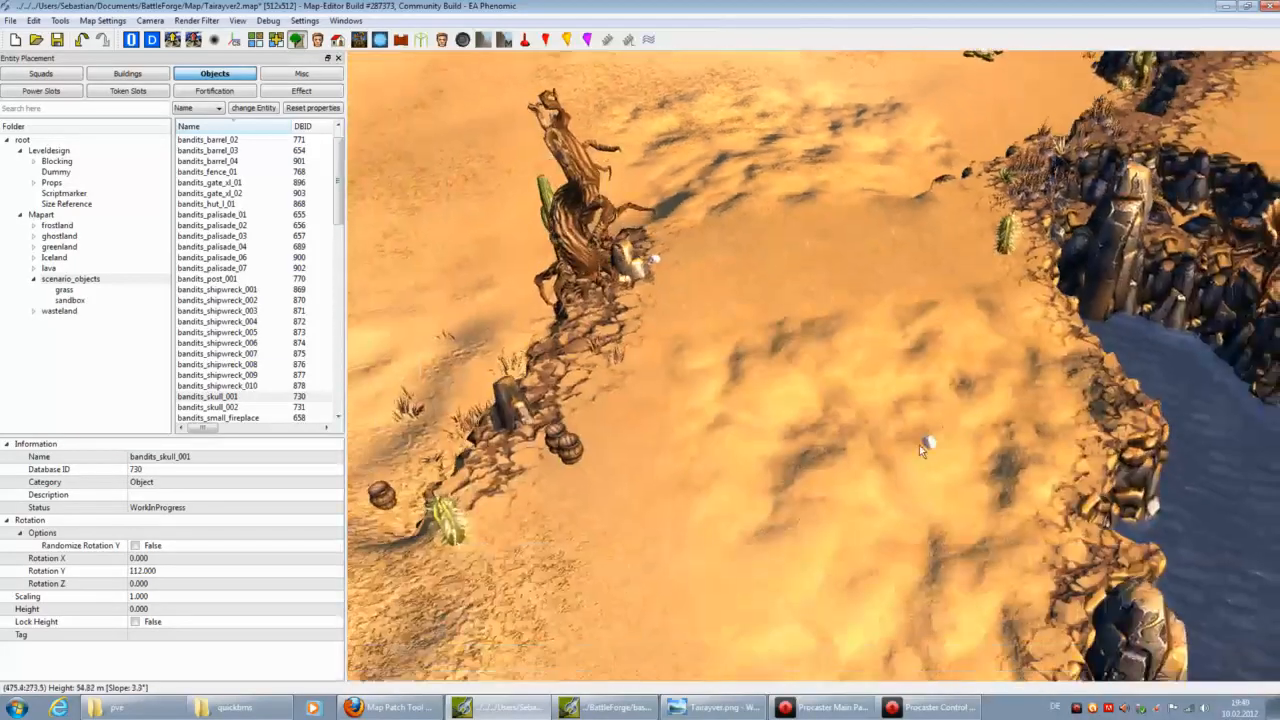
Step: Scatter bandits_skull_001 on the southeastern riverbank and at the eastern pit's rim, using Rotation Y values of 182 and 224
{"action": "right_click_drag", "start_coordinate": [930, 466], "coordinate": [931, 428]}
{"action": "key", "text": "s"}
{"action": "key", "text": "a"}
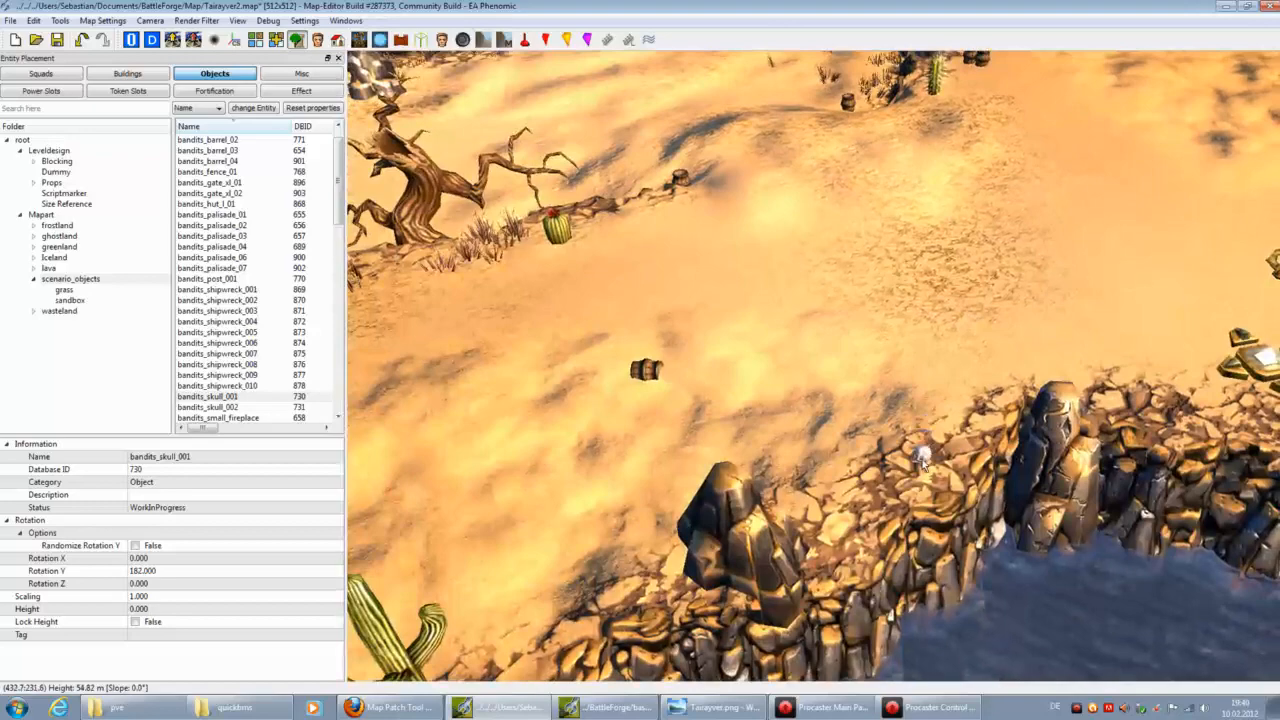
{"action": "key", "text": "w"}
{"action": "scroll", "coordinate": [899, 450], "scroll_direction": "up", "scroll_amount": 2}
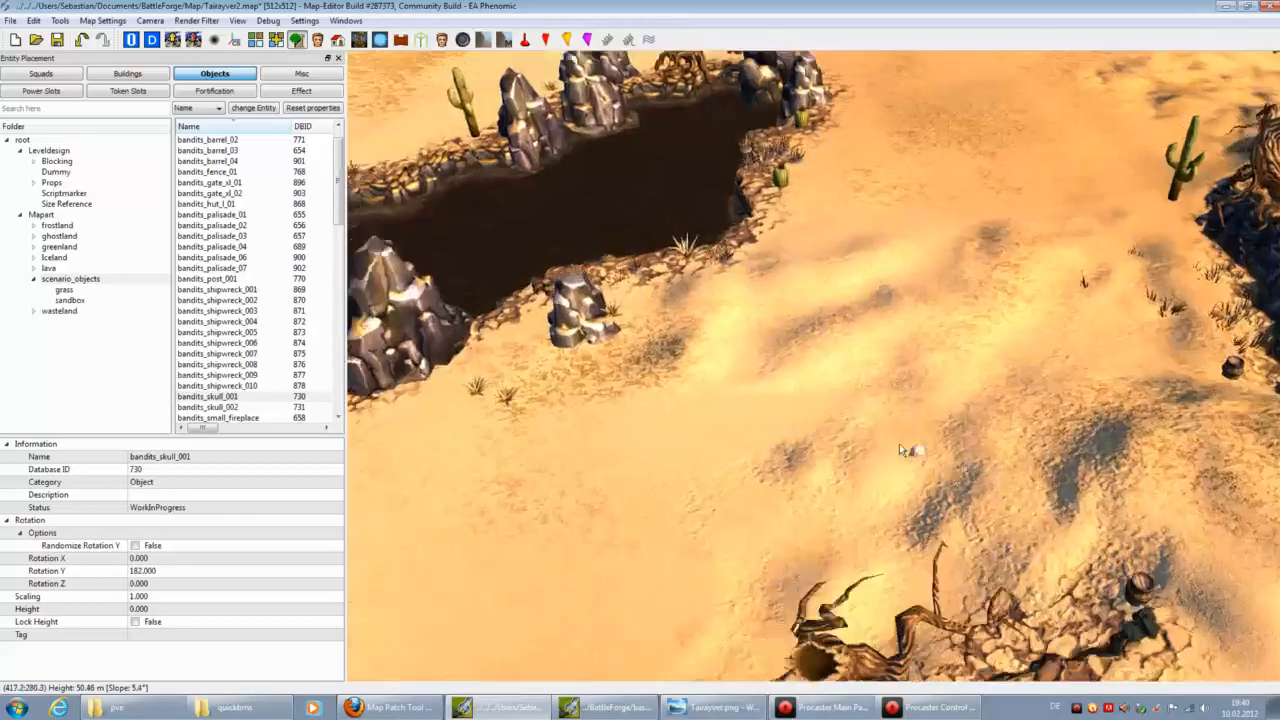
{"action": "key", "text": "w"}
{"action": "key", "text": "a"}
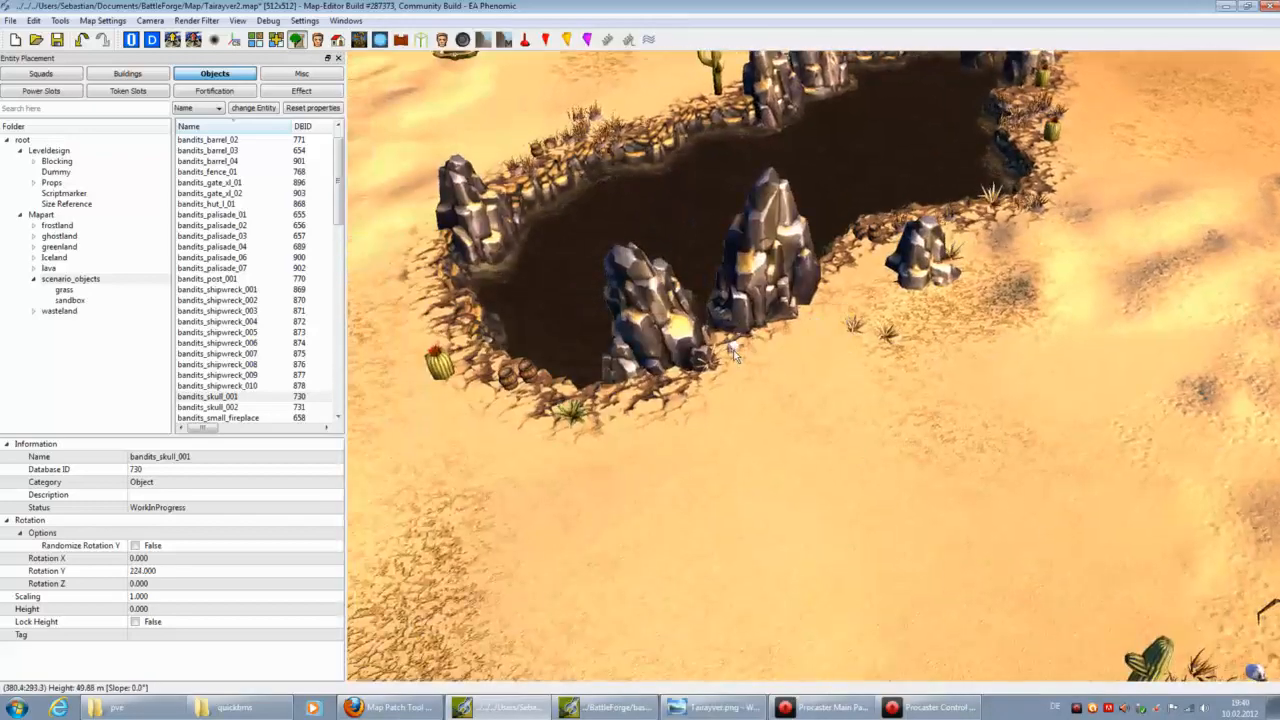
Step: Choose bandits_skull_002 and place it near the eastern pit and along the southwestern ridge, using Rotation Y values of 224 and 337
{"action": "scroll", "coordinate": [253, 388], "scroll_direction": "down", "scroll_amount": 2}
{"action": "left_click", "coordinate": [215, 342]}
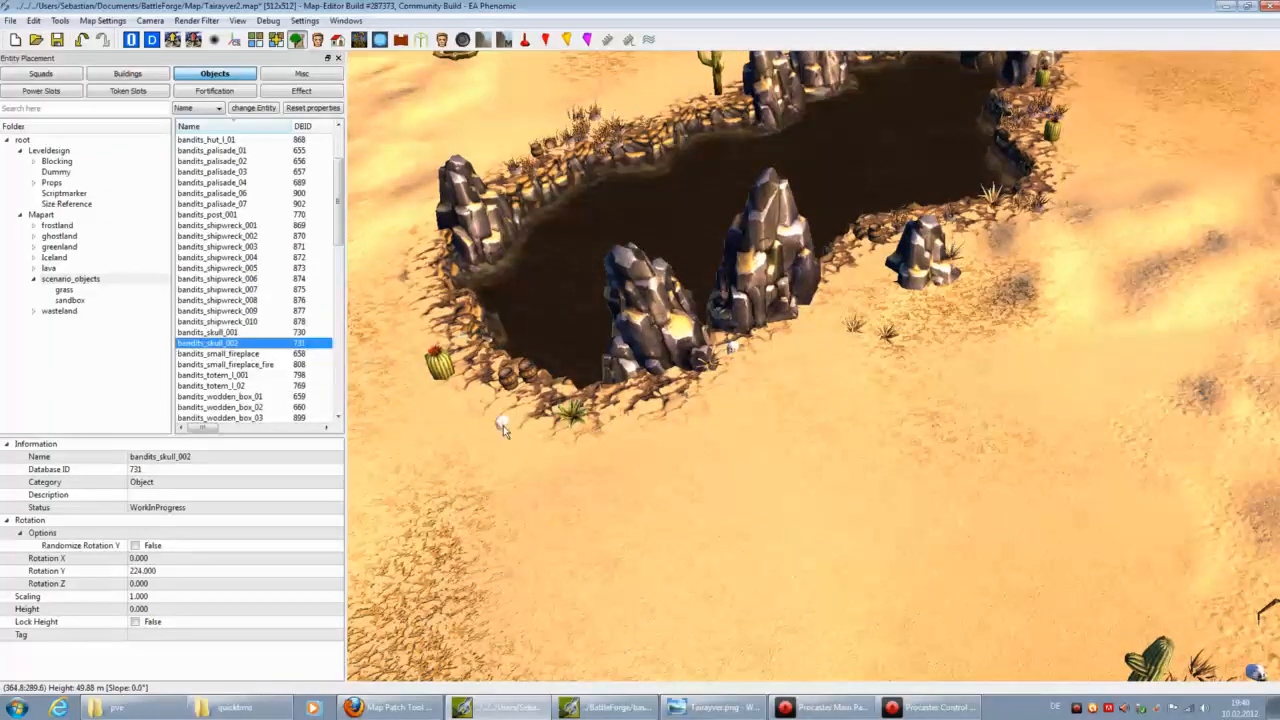
{"action": "key", "text": "a"}
{"action": "key", "text": "a"}
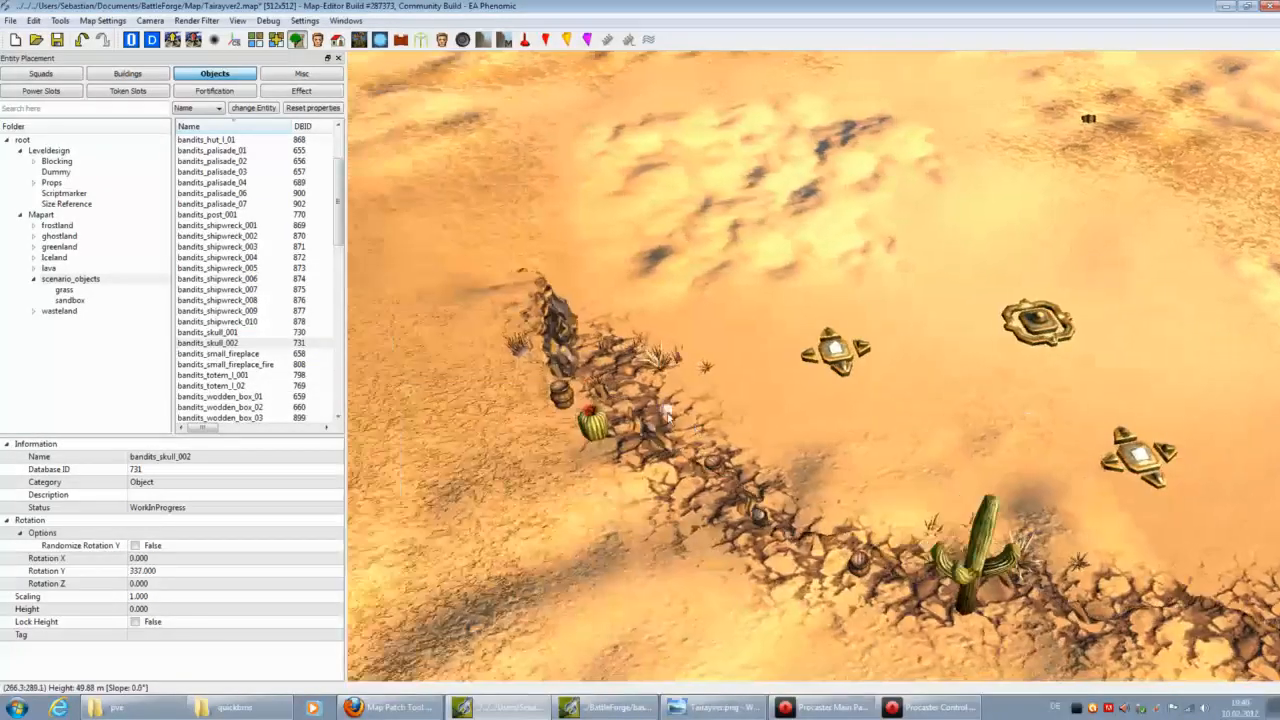
{"action": "key", "text": "q"}
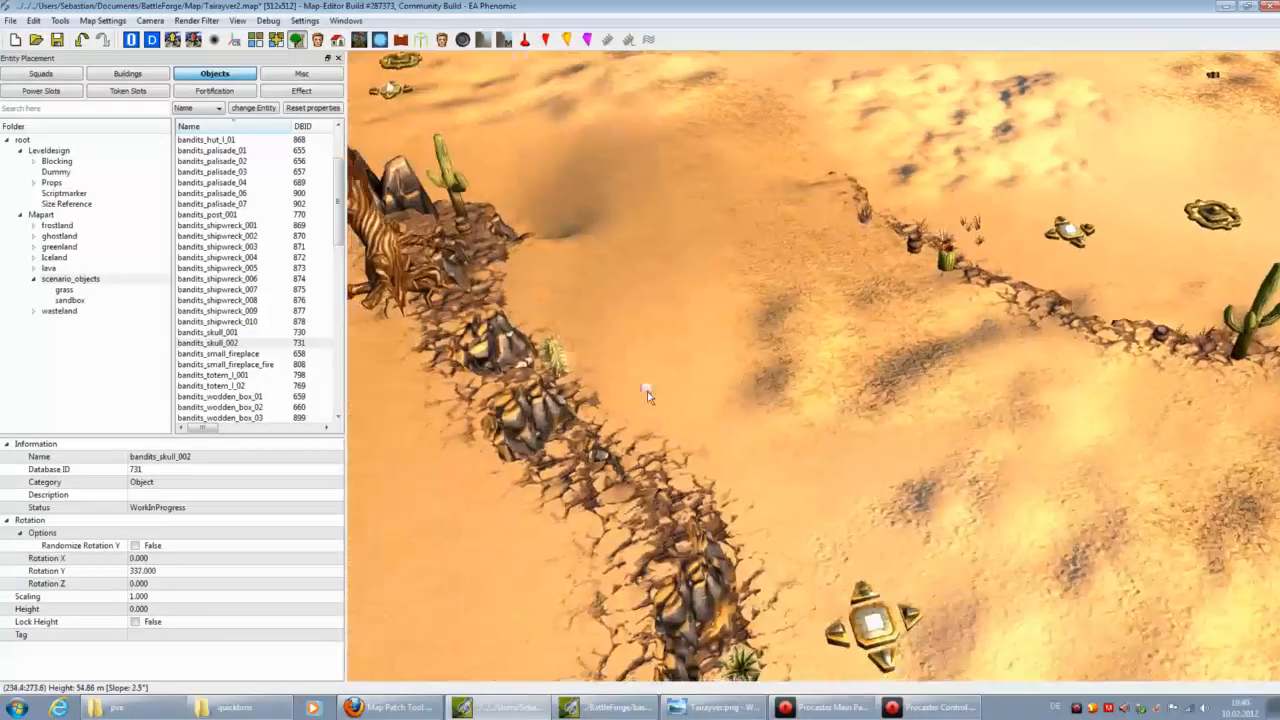
Step: Scatter bandits_skull_002 along the southern cliff, dunes and ridge tree with Rotation Y values of 294, 250 and 226
{"action": "key", "text": "w"}
{"action": "key", "text": "q"}
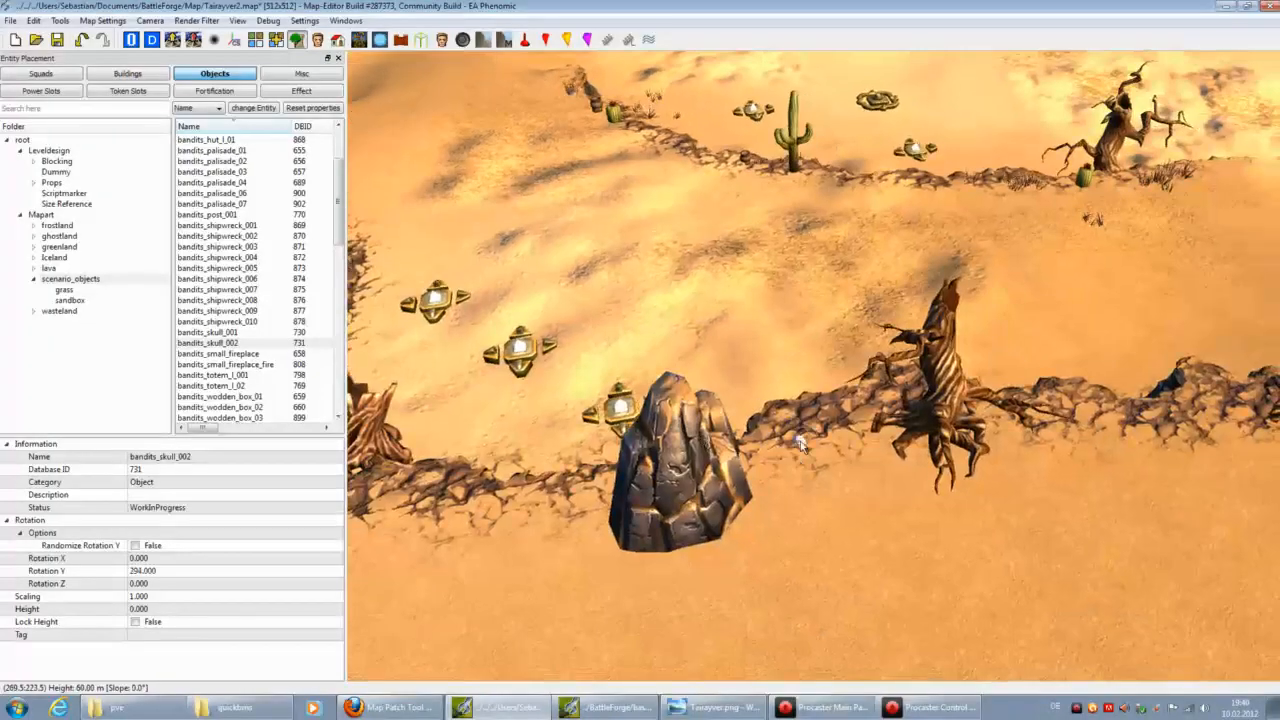
{"action": "key", "text": "q"}
{"action": "key", "text": "w"}
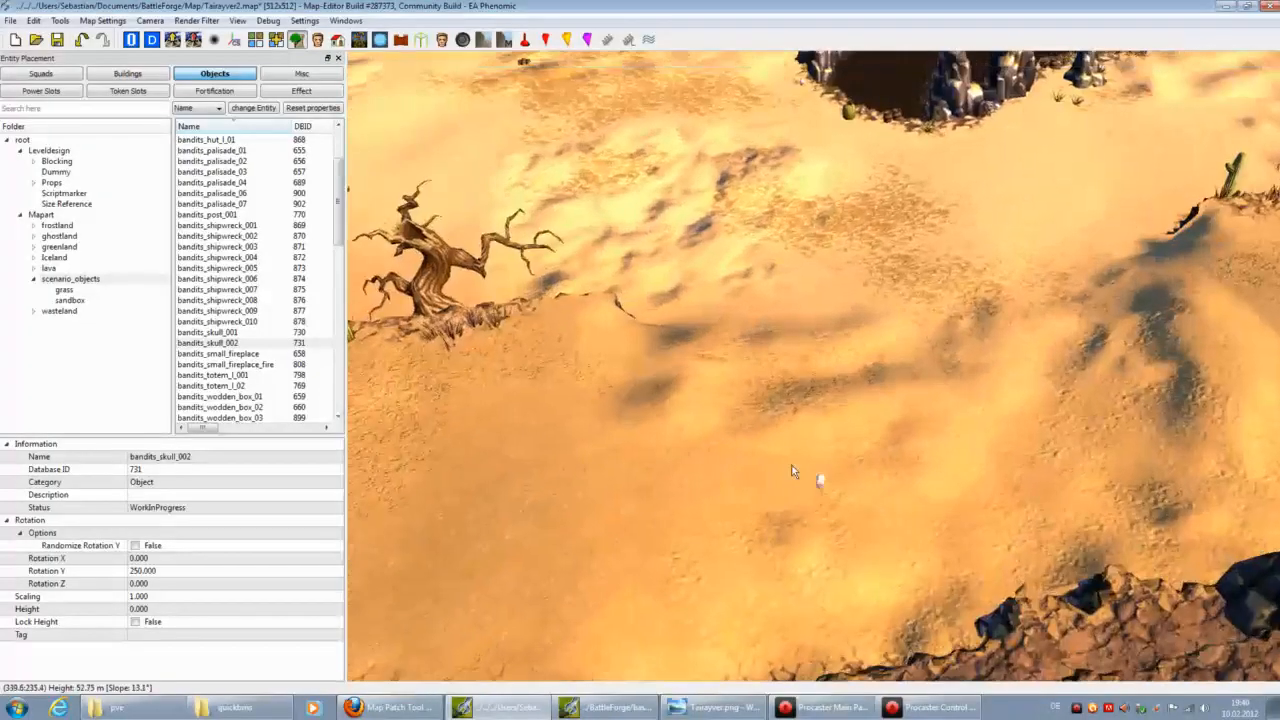
{"action": "key", "text": "q"}
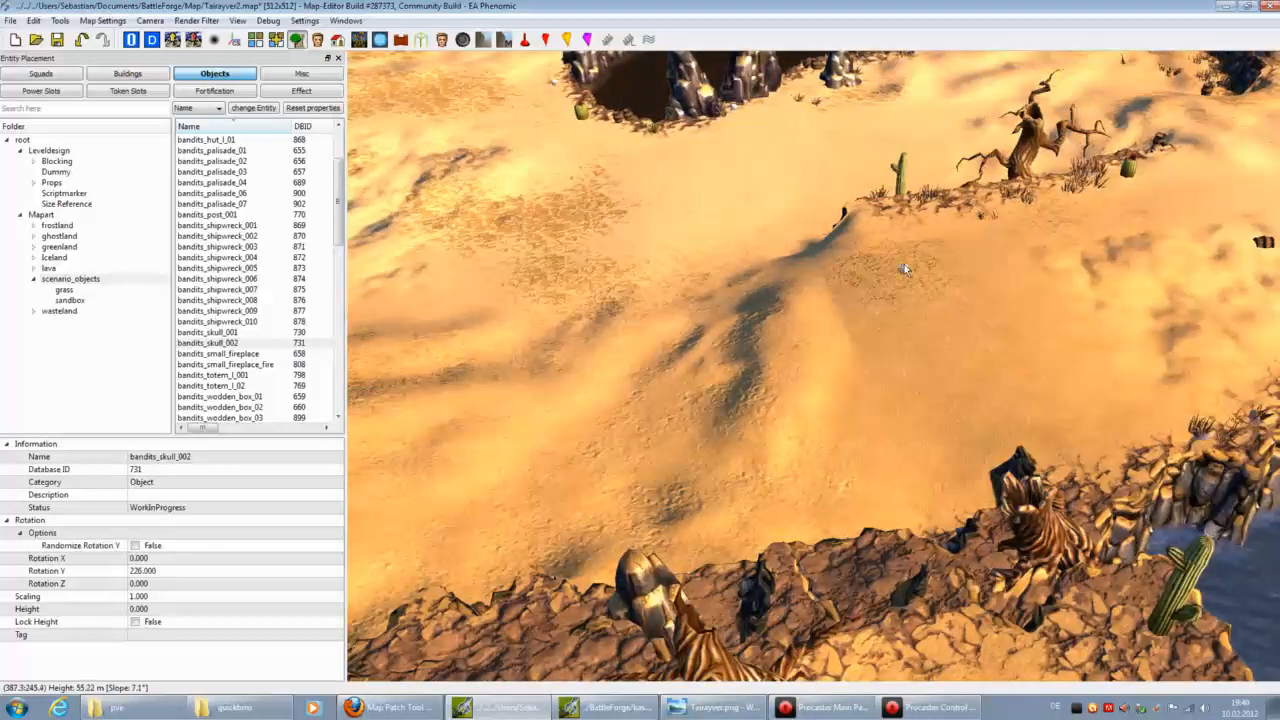
{"action": "key", "text": "w"}
Step: Choose bandits_small_fireplace_fire and place it with Rotation Y 226 on the open sand in the west of the map
{"action": "left_click", "coordinate": [697, 402]}
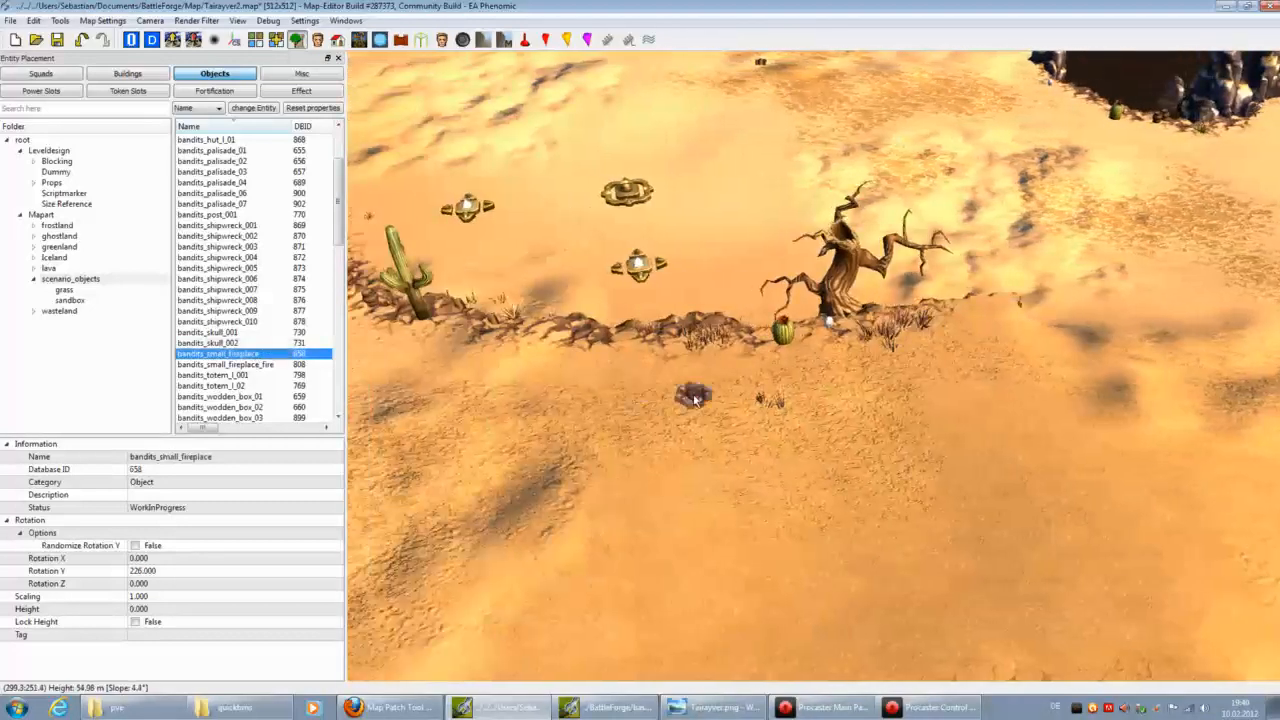
{"action": "key", "text": "Down"}
{"action": "key", "text": "Up"}
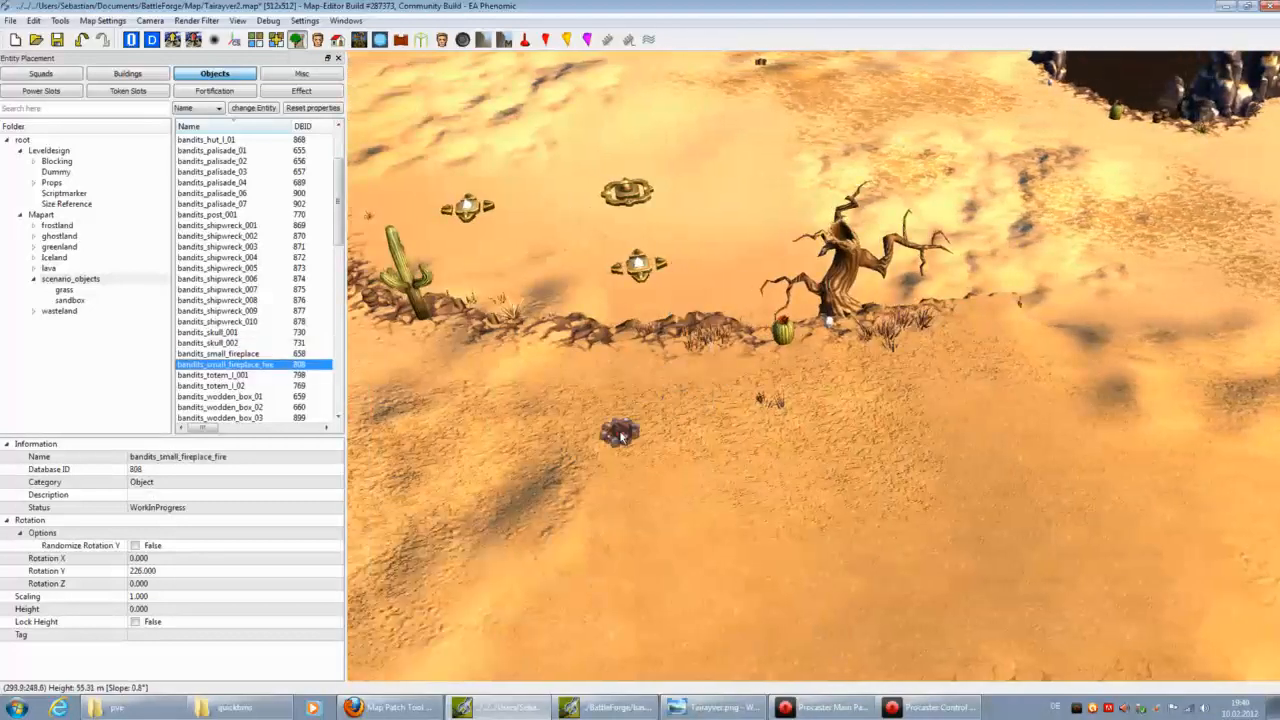
{"action": "left_click", "coordinate": [620, 433]}
{"action": "key", "text": "q"}
{"action": "left_click", "coordinate": [681, 446]}
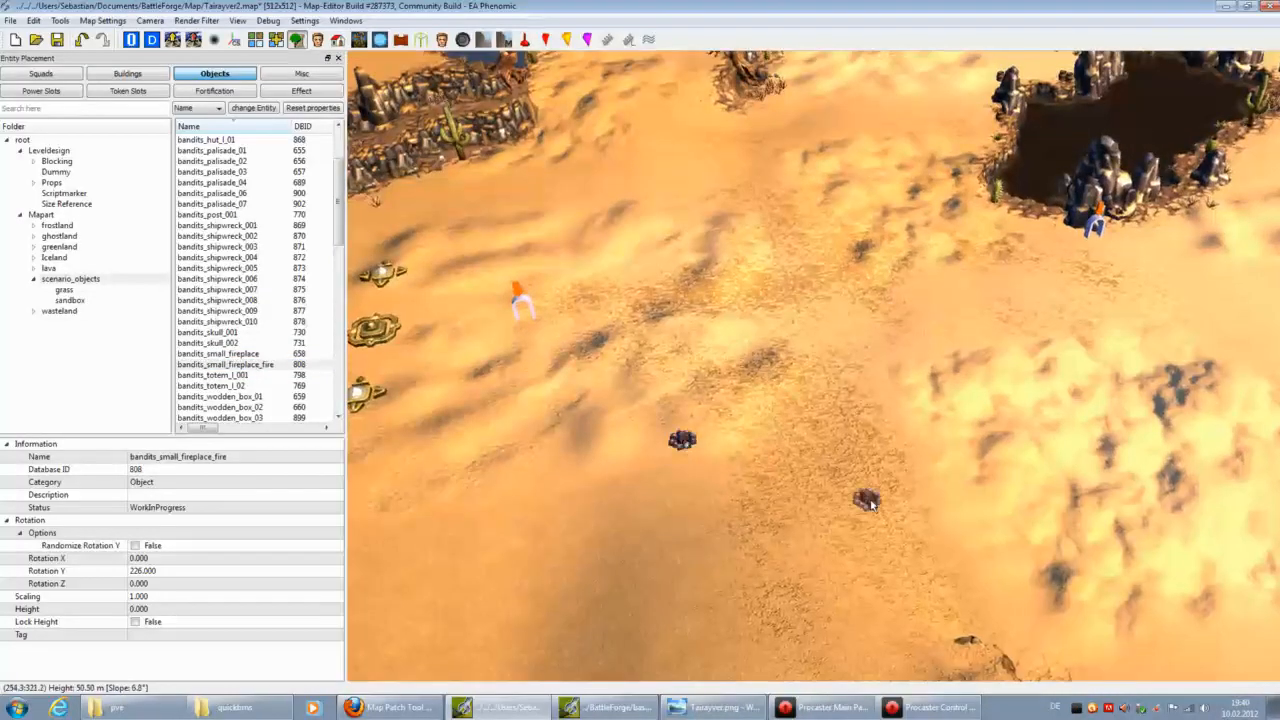
Step: Place a bandits_small_fireplace with Rotation Y 226 beside the burning fireplace in the western sand, and undo the fireplace placements
{"action": "key", "text": "w"}
{"action": "left_click", "coordinate": [218, 353]}
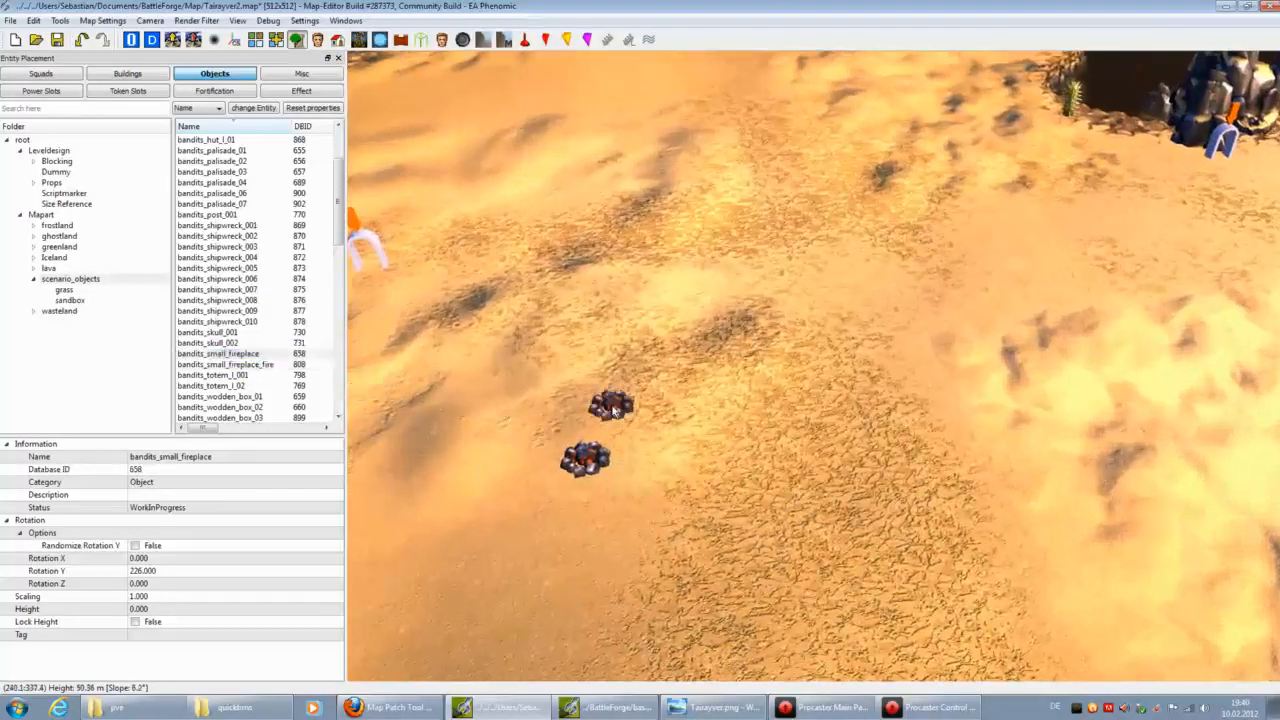
{"action": "left_click", "coordinate": [611, 404]}
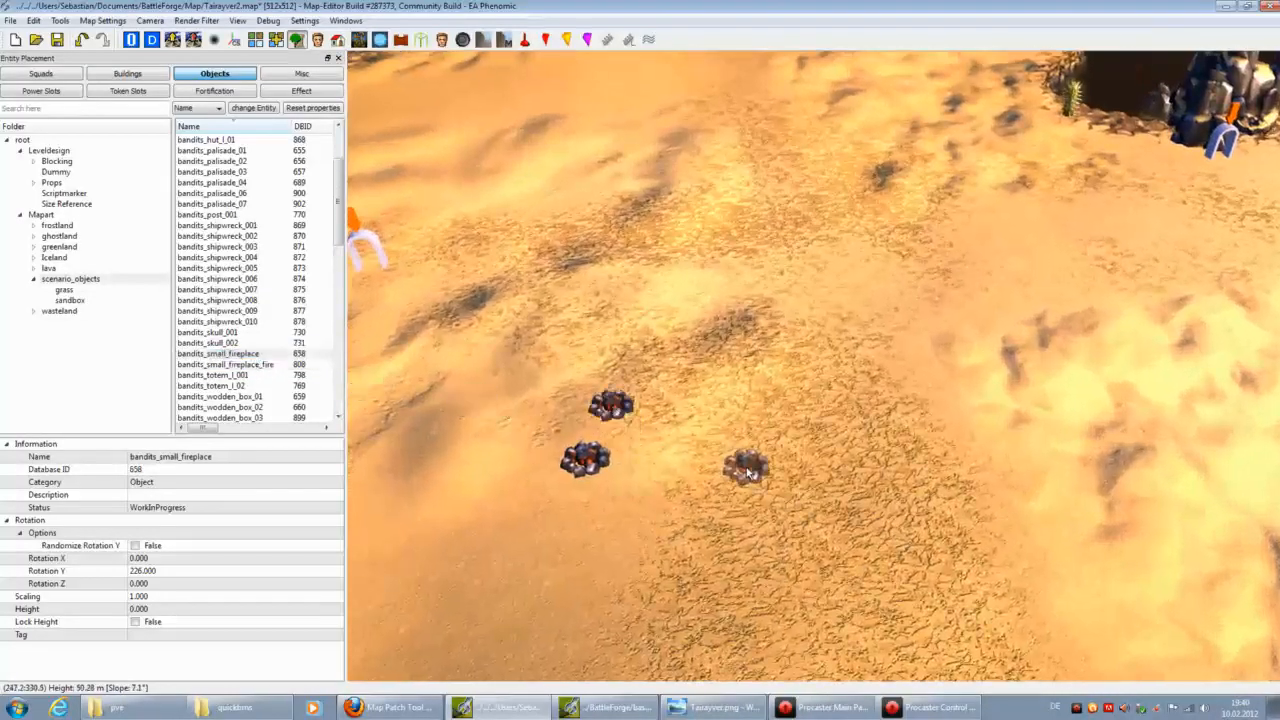
{"action": "left_click", "coordinate": [84, 39]}
Step: Preview the remaining scenario_objects entities from the bandit totems to the twilight objects, and check the grass and sandbox folders for usable decorations
{"action": "left_click", "coordinate": [240, 385]}
{"action": "key", "text": "Down"}
{"action": "key", "text": "Down"}
{"action": "key", "text": "Down"}
{"action": "key", "text": "Down"}
{"action": "key", "text": "Down"}
{"action": "key", "text": "Down"}
{"action": "key", "text": "Down"}
{"action": "key", "text": "Down"}
{"action": "key", "text": "Down"}
{"action": "key", "text": "Down"}
{"action": "key", "text": "Down"}
{"action": "key", "text": "Down"}
{"action": "key", "text": "Down"}
{"action": "key", "text": "Down"}
{"action": "key", "text": "Down"}
{"action": "key", "text": "Down"}
{"action": "key", "text": "Down"}
{"action": "key", "text": "Down"}
{"action": "key", "text": "Down"}
{"action": "key", "text": "Down"}
{"action": "key", "text": "Down"}
{"action": "key", "text": "Down"}
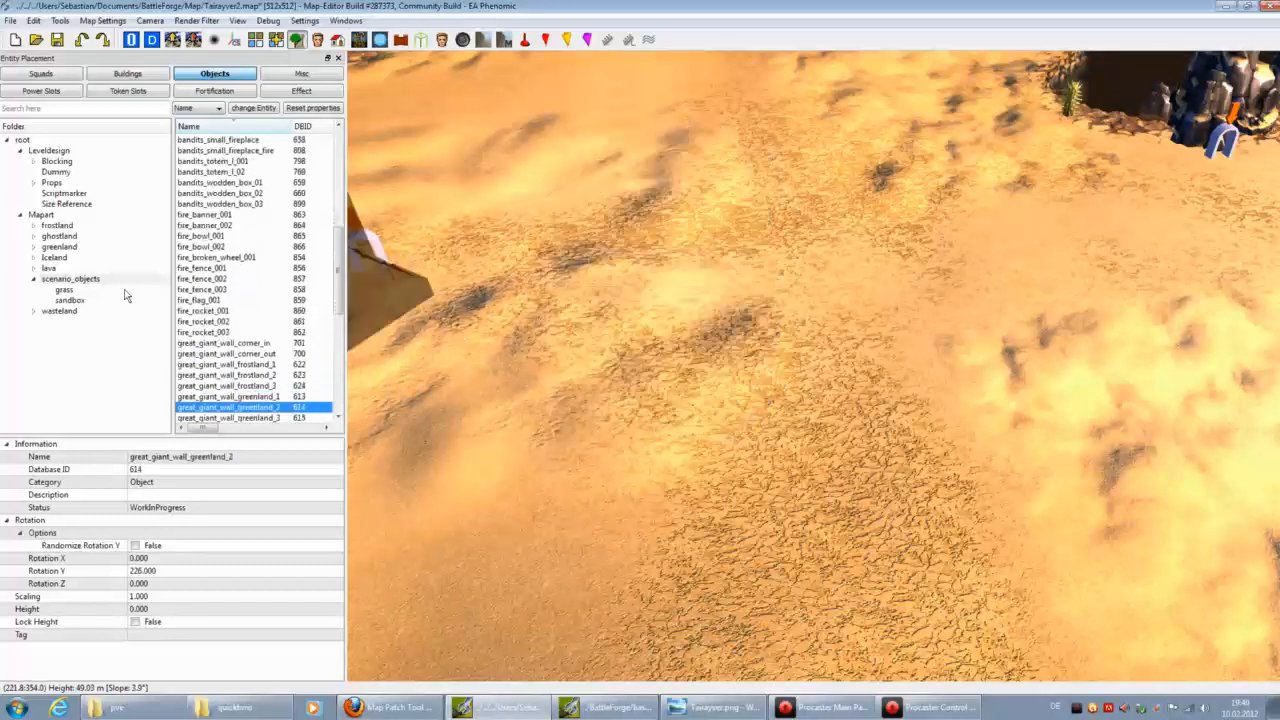
{"action": "key", "text": "Down"}
{"action": "key", "text": "Down"}
{"action": "key", "text": "Down"}
{"action": "key", "text": "Down"}
{"action": "key", "text": "Down"}
{"action": "key", "text": "Down"}
{"action": "key", "text": "Down"}
{"action": "key", "text": "Down"}
{"action": "key", "text": "Down"}
{"action": "key", "text": "Down"}
{"action": "key", "text": "Down"}
{"action": "key", "text": "Down"}
{"action": "scroll", "coordinate": [233, 333], "scroll_direction": "down", "scroll_amount": 5}
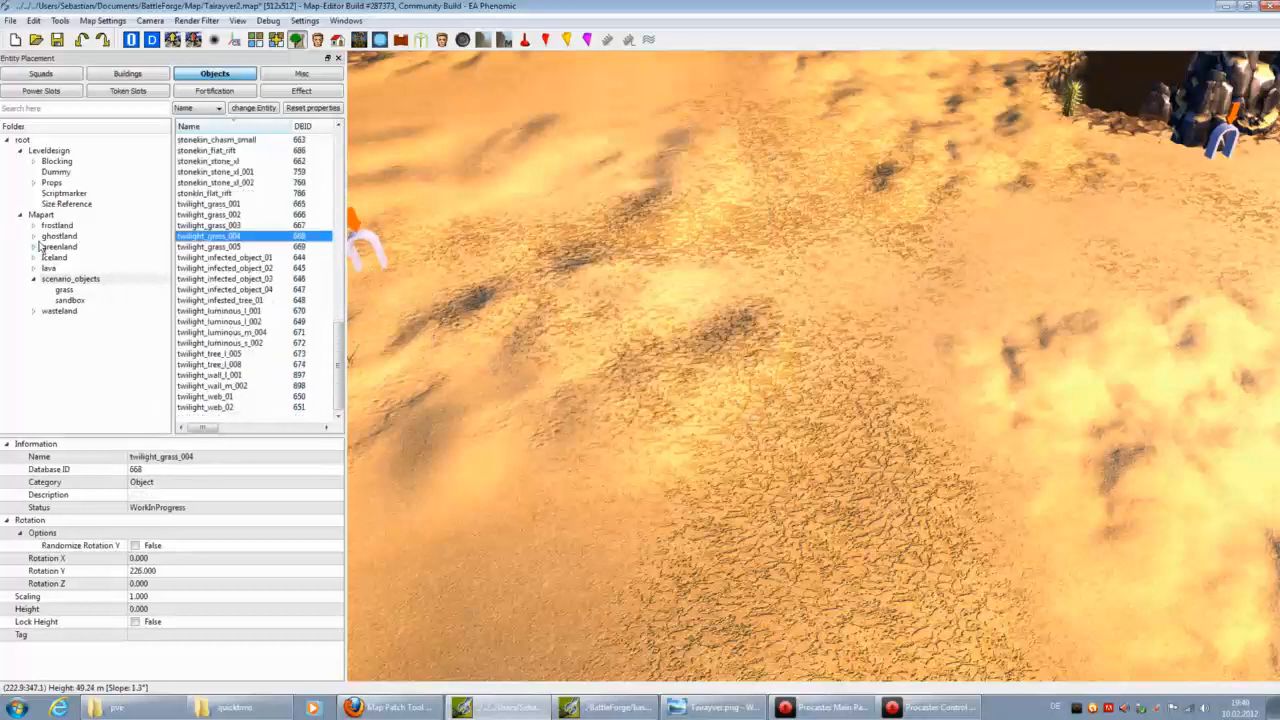
{"action": "left_click", "coordinate": [64, 290]}
{"action": "left_click", "coordinate": [68, 300]}
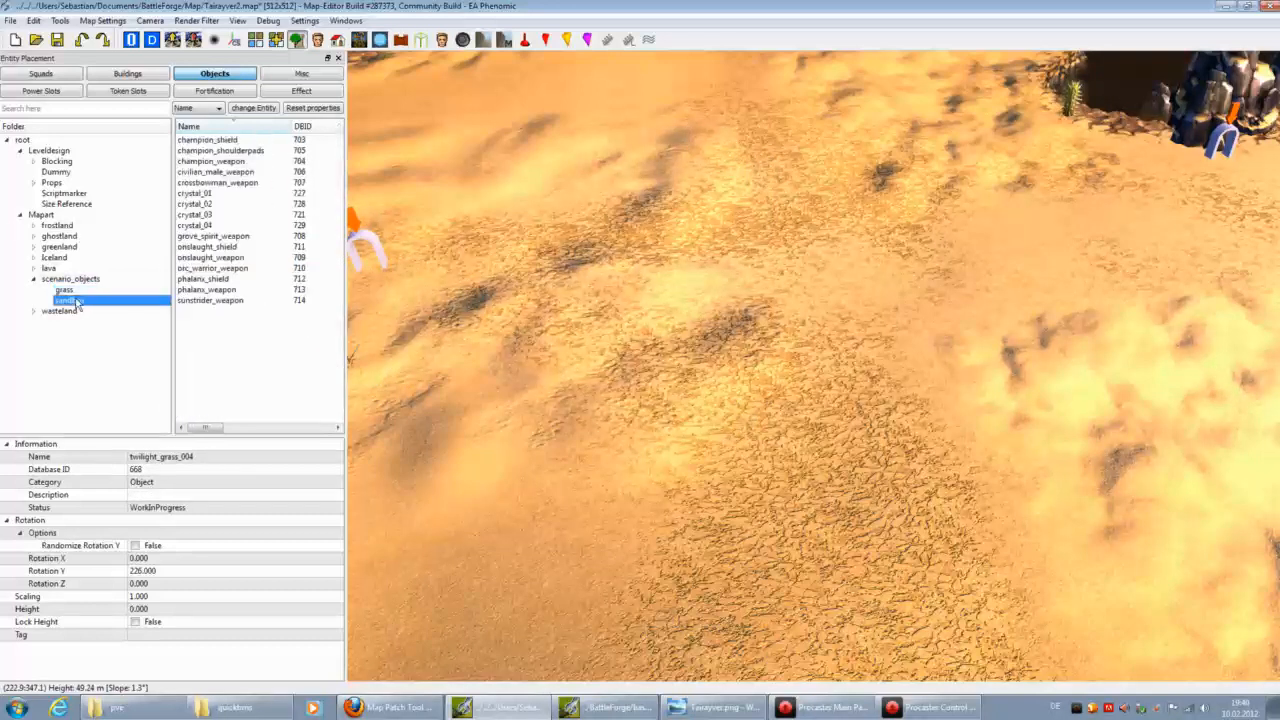
Step: Save the map and list the wasteland ambient effects for placement
{"action": "key", "text": "ctrl+s"}
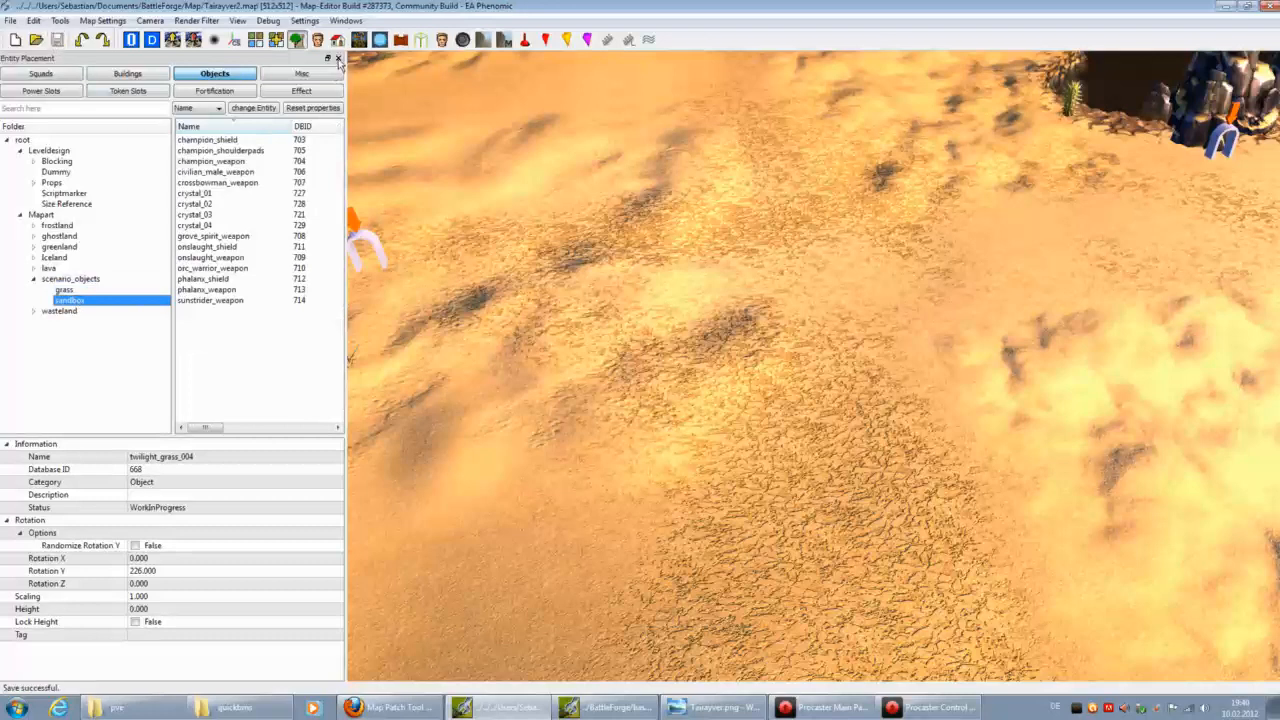
{"action": "scroll", "coordinate": [584, 455], "scroll_direction": "down", "scroll_amount": 6}
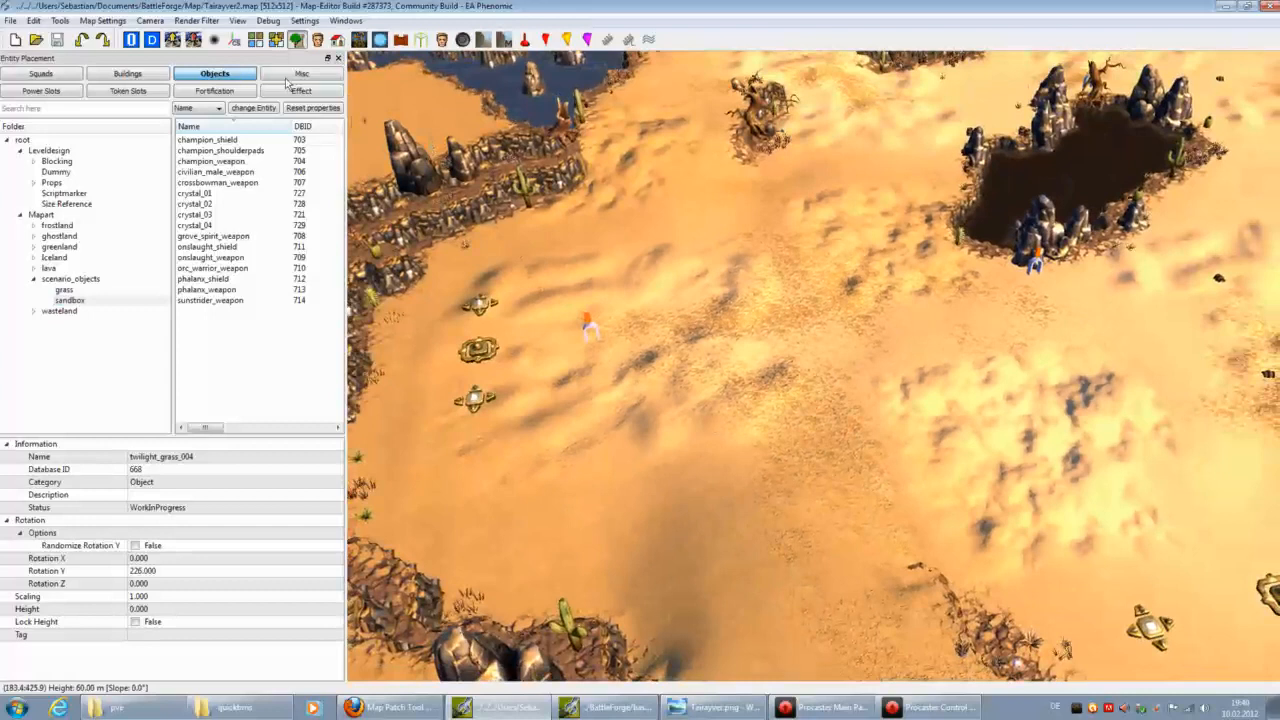
{"action": "left_click", "coordinate": [300, 91]}
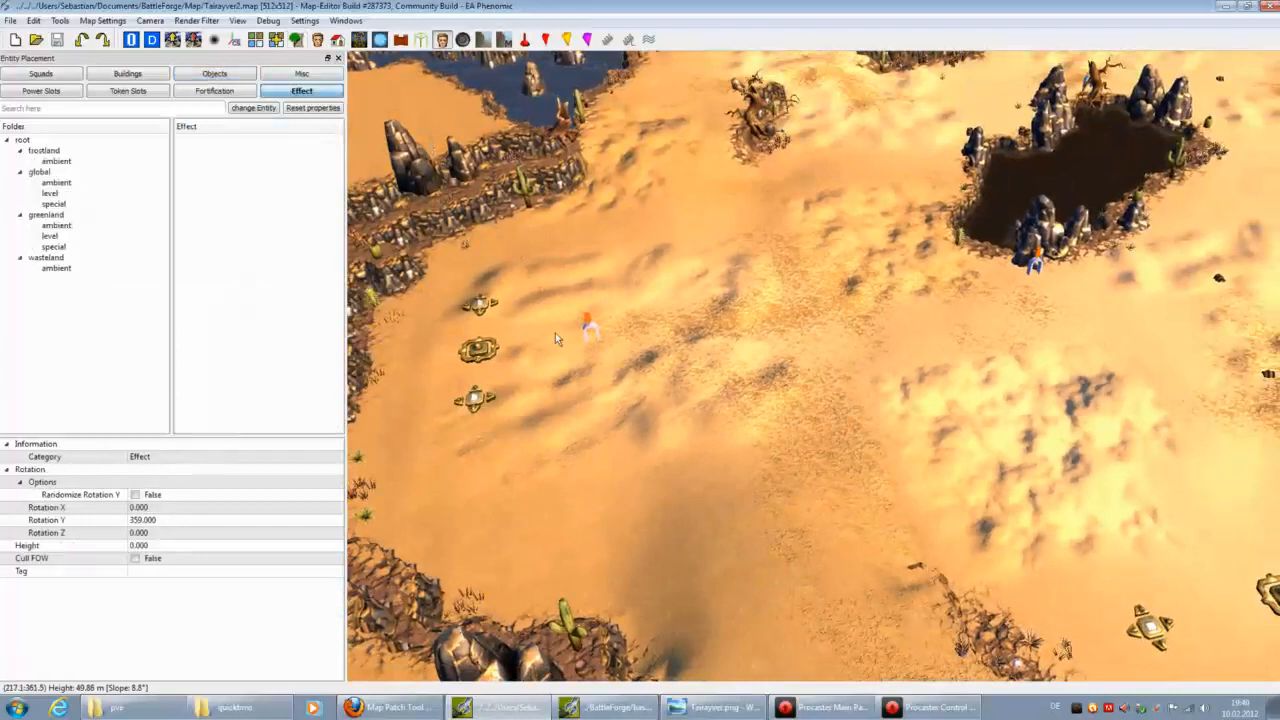
{"action": "left_click", "coordinate": [82, 269]}
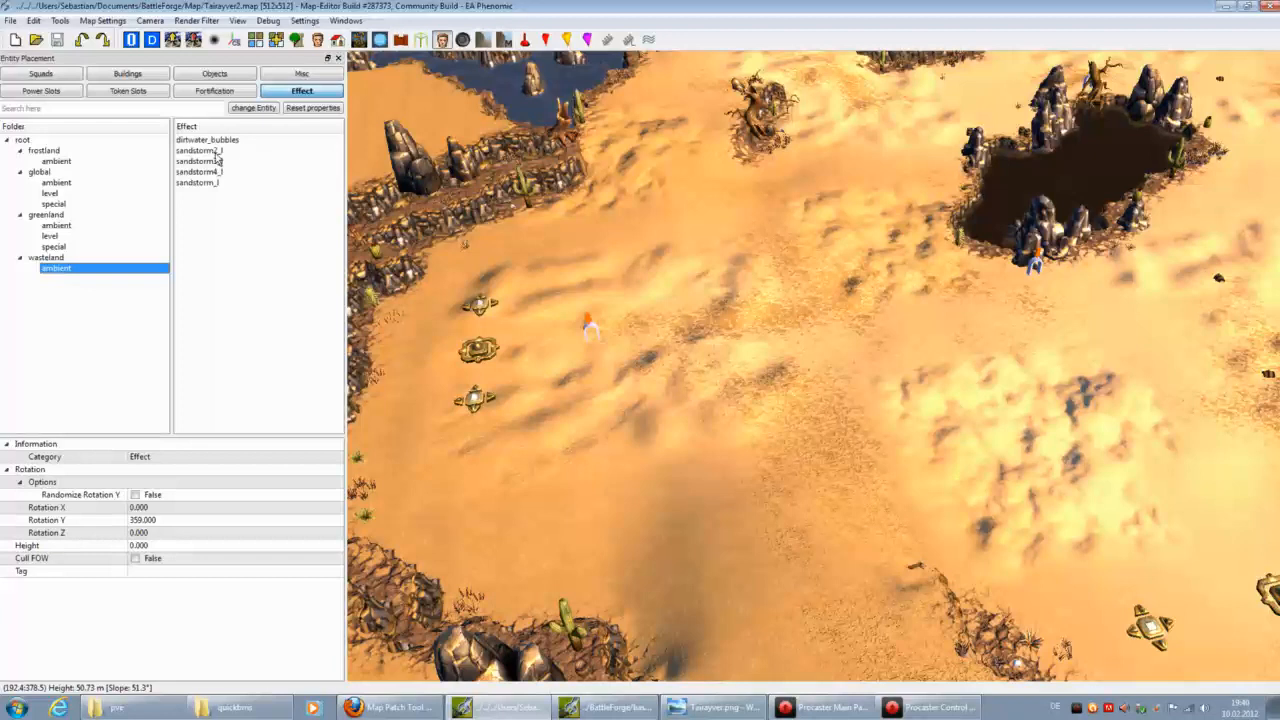
Step: Choose the sandstorm2_l effect and place it at several spots on the open sand in the west of the map
{"action": "left_click", "coordinate": [215, 150]}
{"action": "middle_click_drag", "start_coordinate": [620, 360], "coordinate": [647, 410]}
{"action": "key", "text": "Right"}
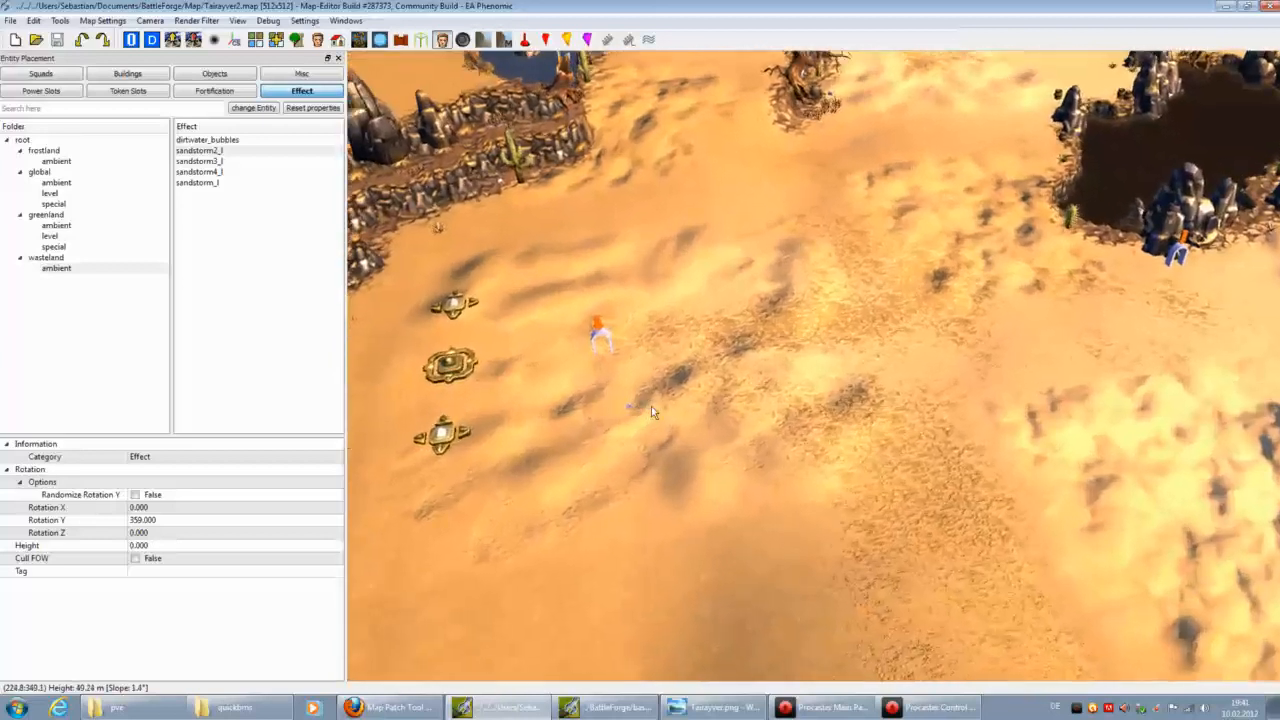
{"action": "key", "text": "Right"}
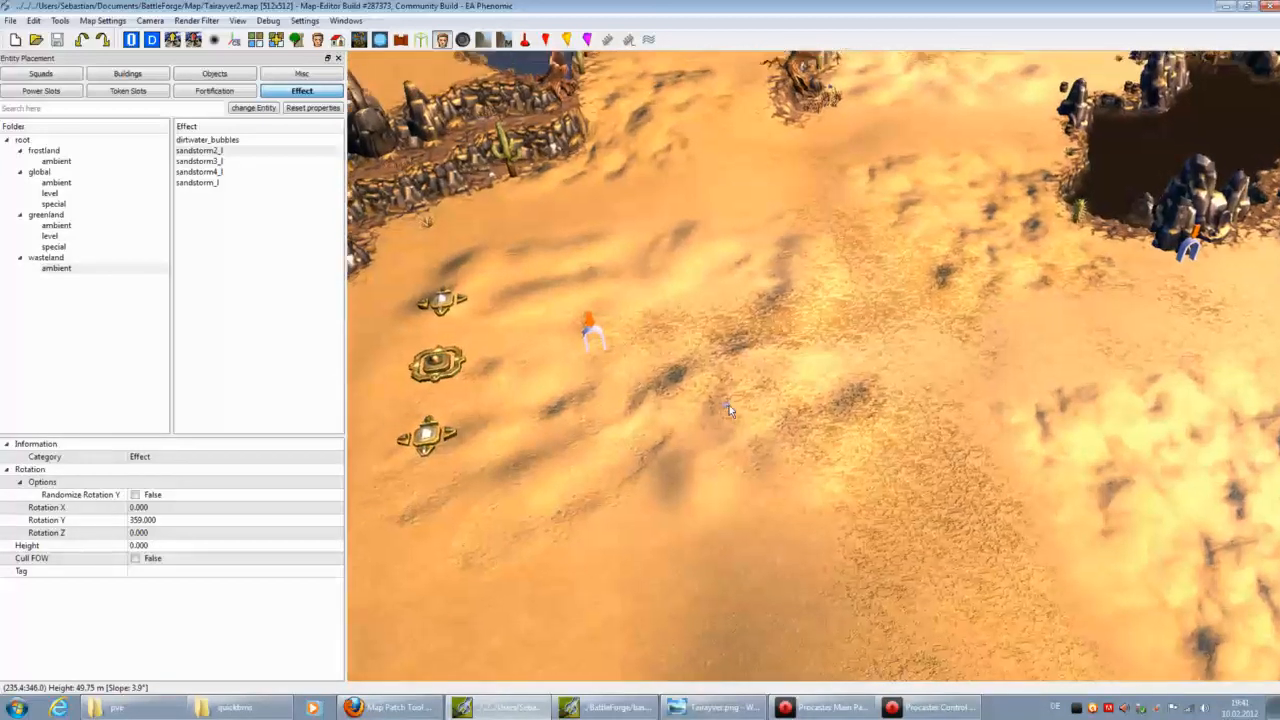
{"action": "left_click", "coordinate": [757, 342]}
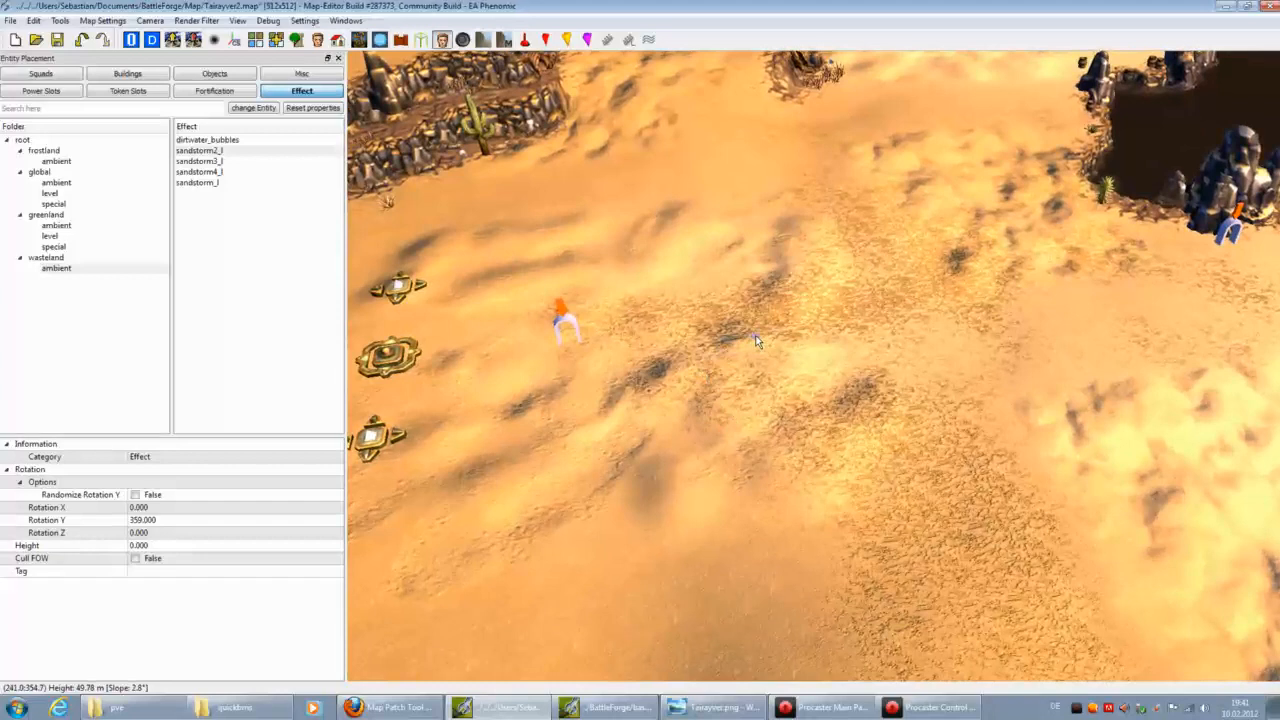
{"action": "key", "text": "Right"}
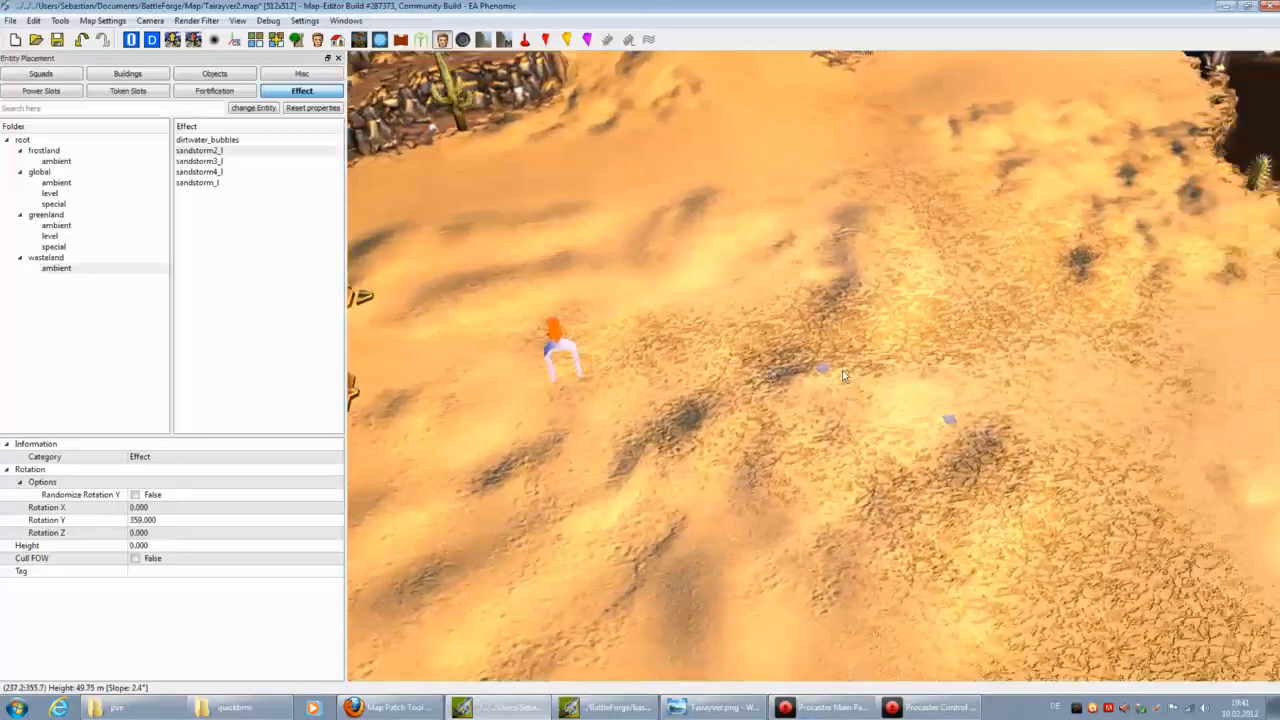
{"action": "scroll", "coordinate": [871, 398], "scroll_direction": "down", "scroll_amount": 2}
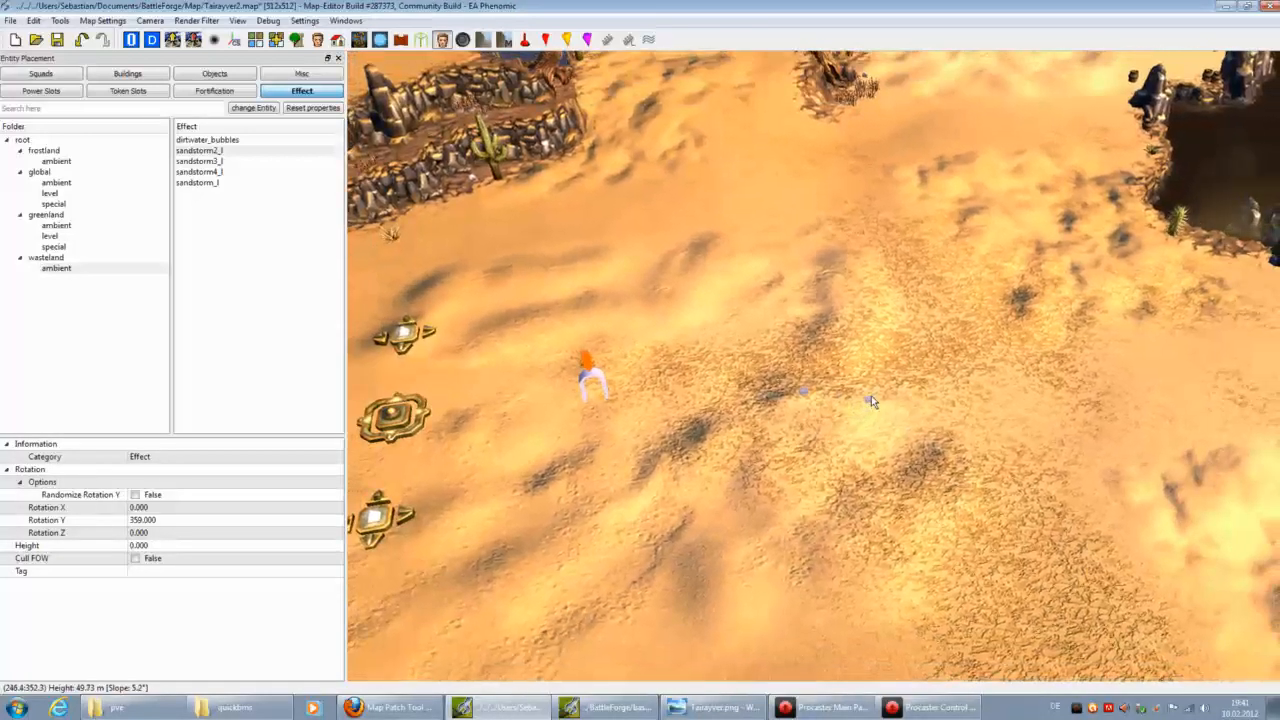
{"action": "key", "text": "Right"}
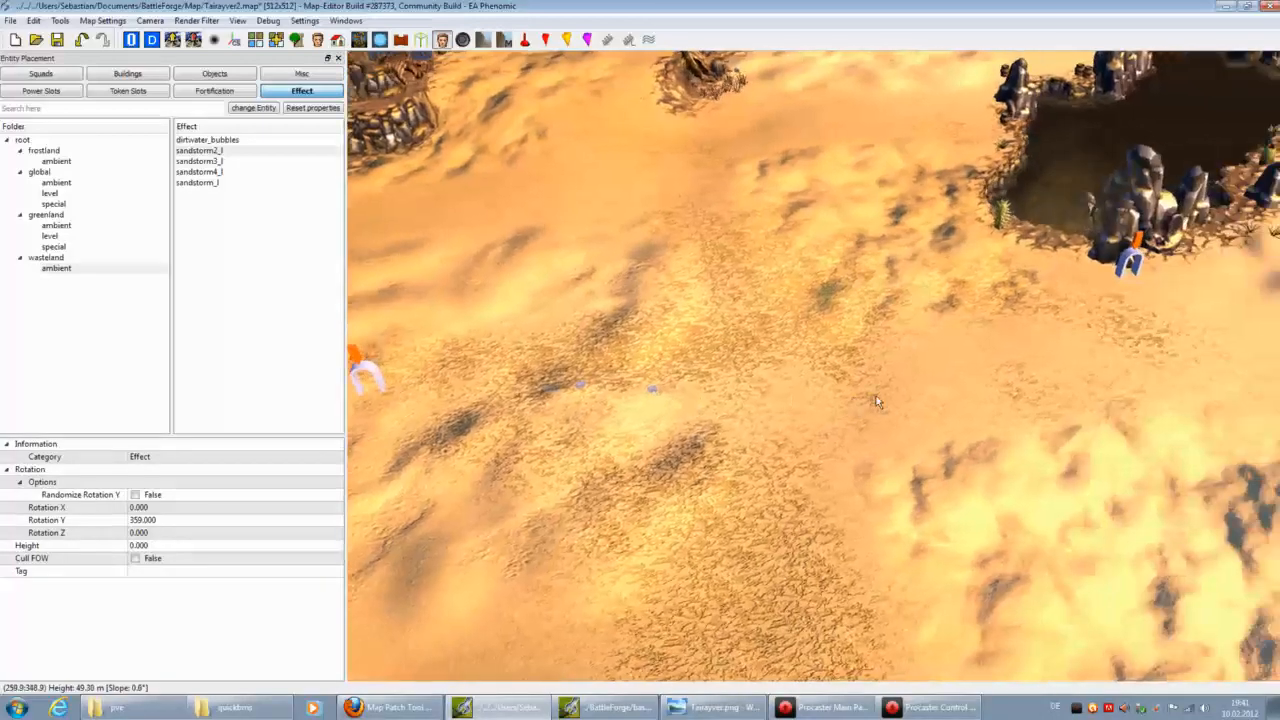
Step: Scatter more sandstorm2_l effects over the southern dunes and the eastern part of the map
{"action": "scroll", "coordinate": [877, 401], "scroll_direction": "down", "scroll_amount": 2}
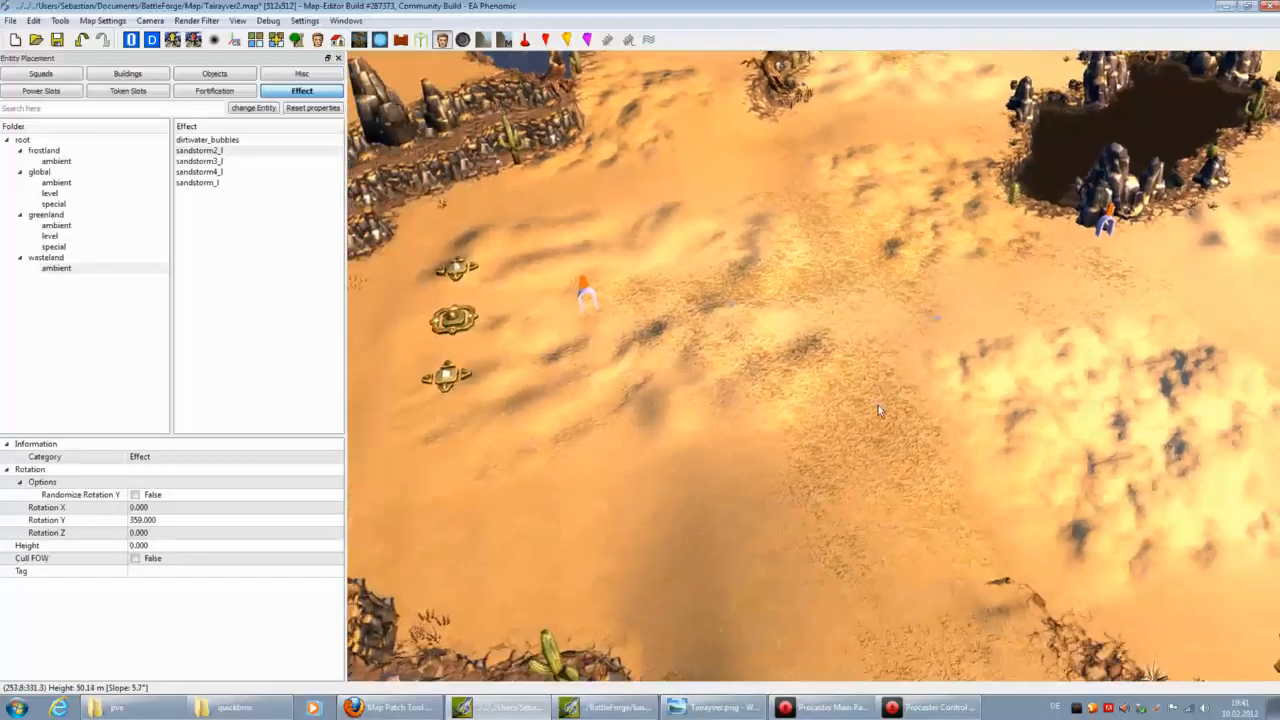
{"action": "scroll", "coordinate": [878, 405], "scroll_direction": "down", "scroll_amount": 3}
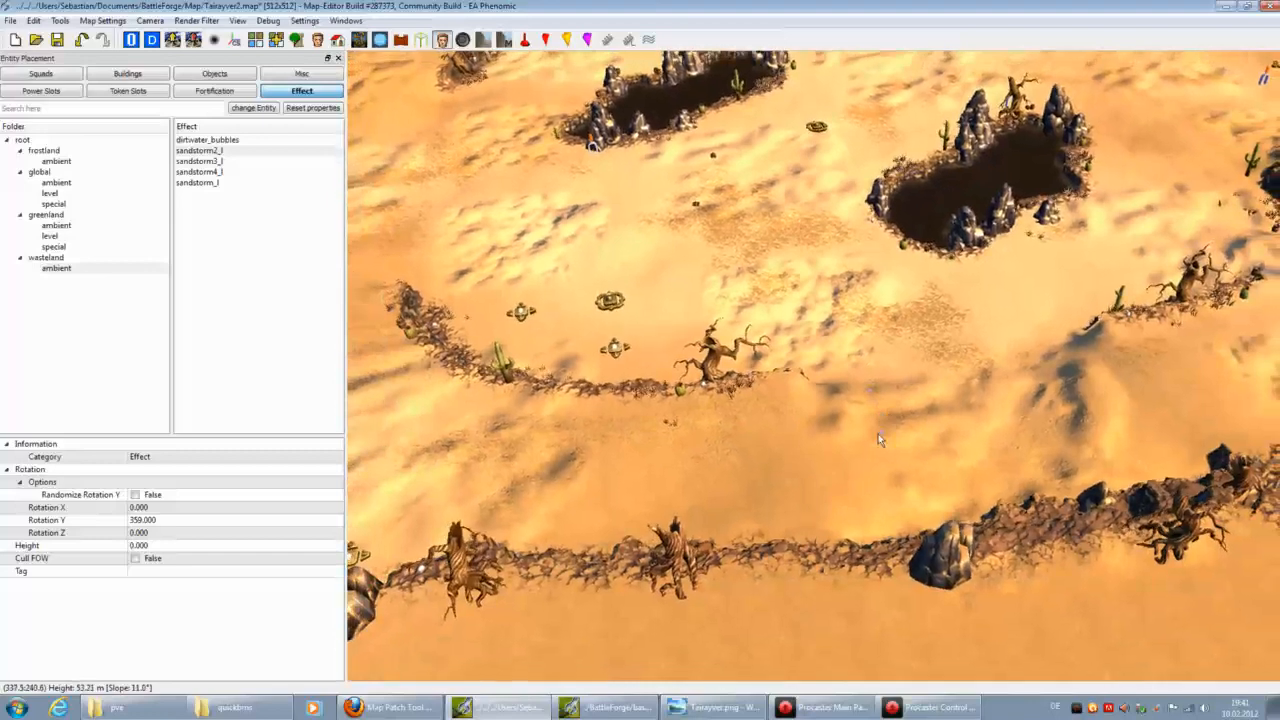
{"action": "key", "text": "Right"}
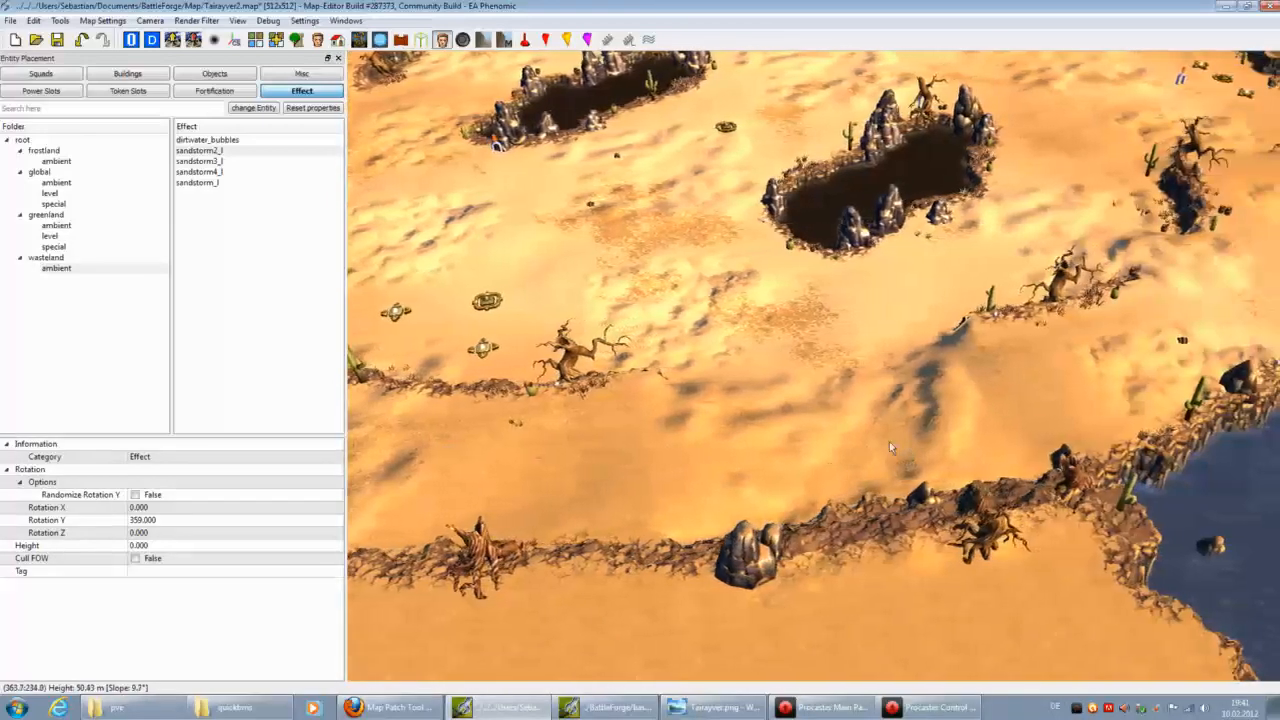
{"action": "middle_click_drag", "start_coordinate": [834, 376], "coordinate": [1100, 556]}
{"action": "key", "text": "Up"}
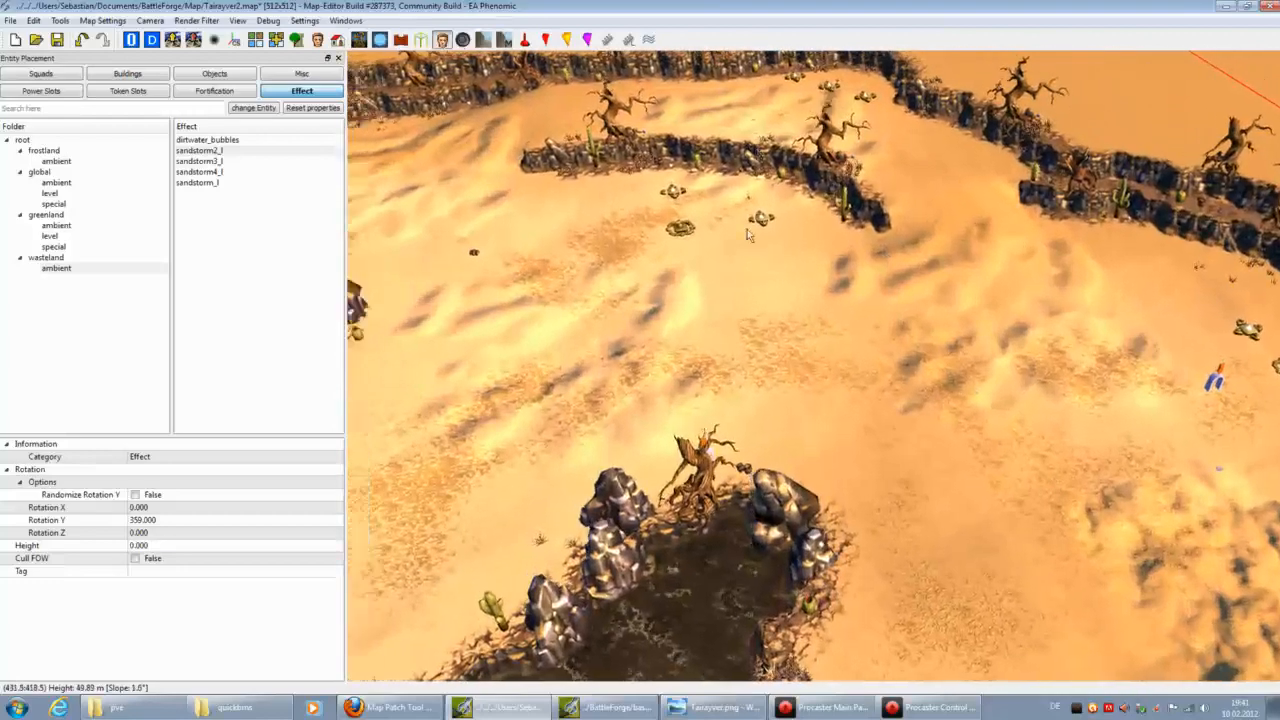
Step: Distribute the sandstorm3_l and sandstorm4_l effects over the northern sand and the area around the pits
{"action": "middle_click_drag", "start_coordinate": [747, 229], "coordinate": [575, 279]}
{"action": "left_click", "coordinate": [205, 163]}
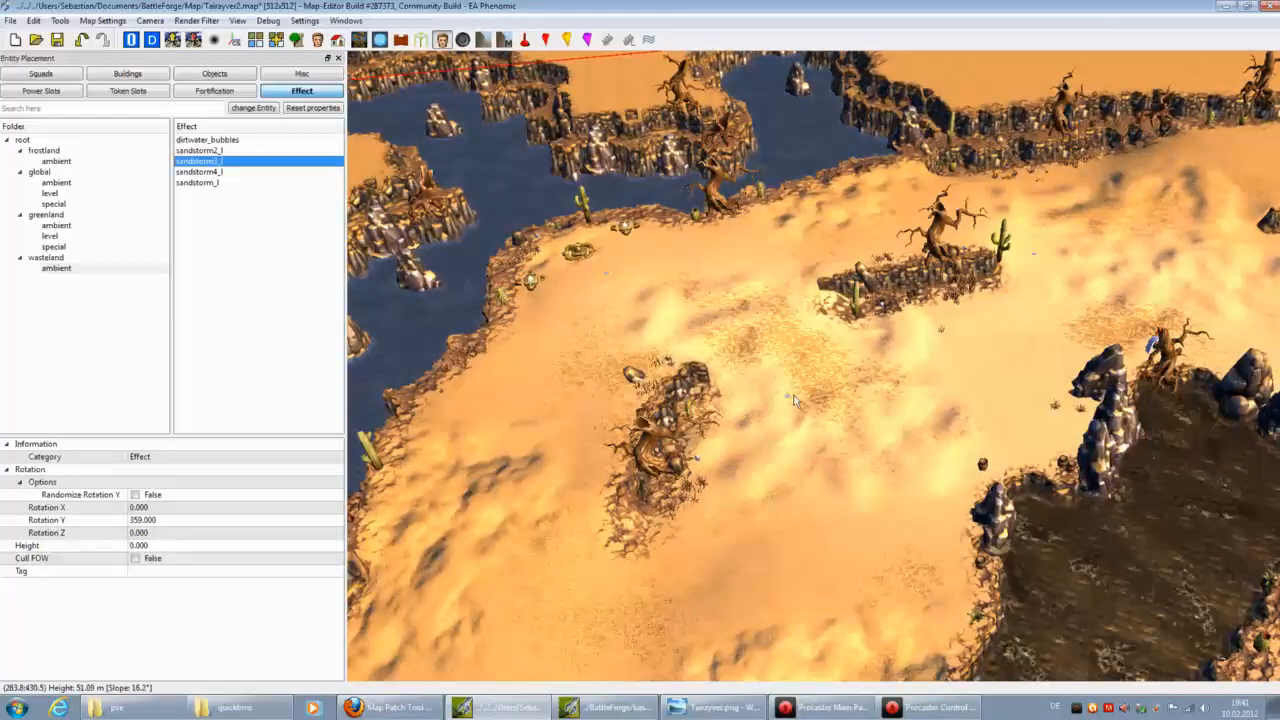
{"action": "middle_click_drag", "start_coordinate": [838, 402], "coordinate": [460, 255]}
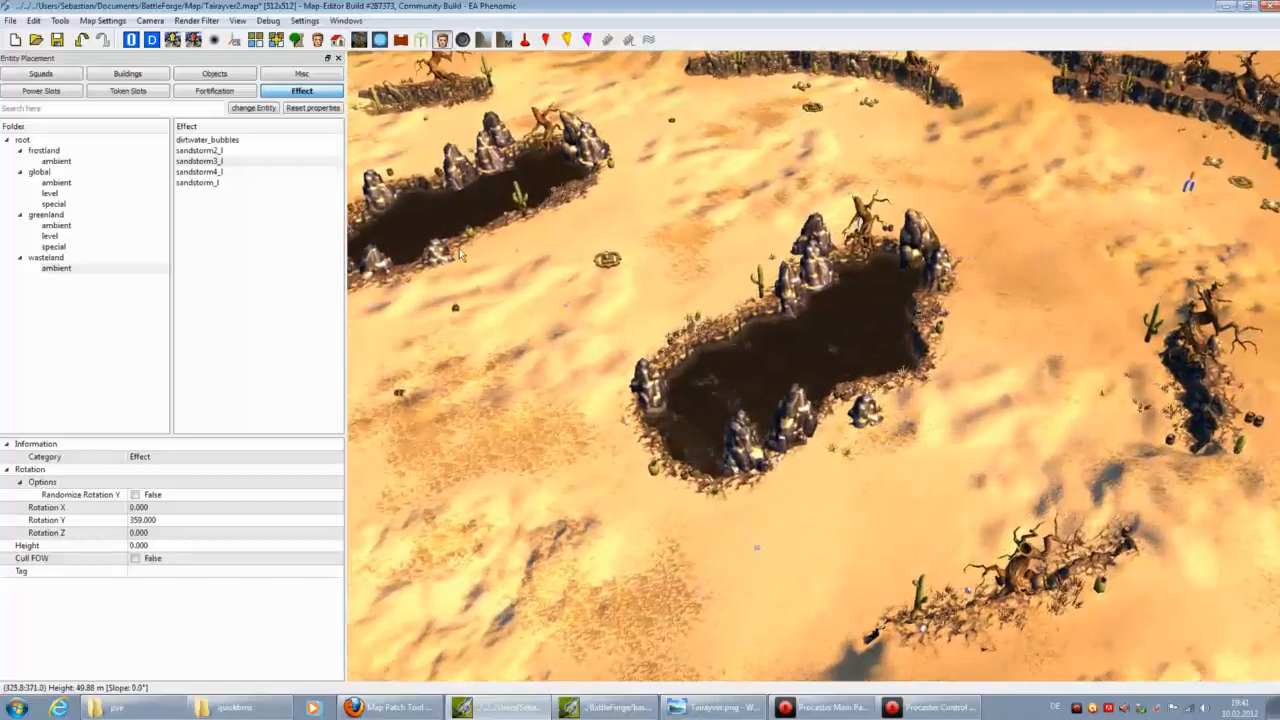
{"action": "left_click", "coordinate": [200, 172]}
{"action": "middle_click_drag", "start_coordinate": [725, 118], "coordinate": [746, 223]}
Step: Try to place the sandstorm_l effect on the sand below the northwestern cliffs, and cancel loading its data
{"action": "left_click", "coordinate": [210, 182]}
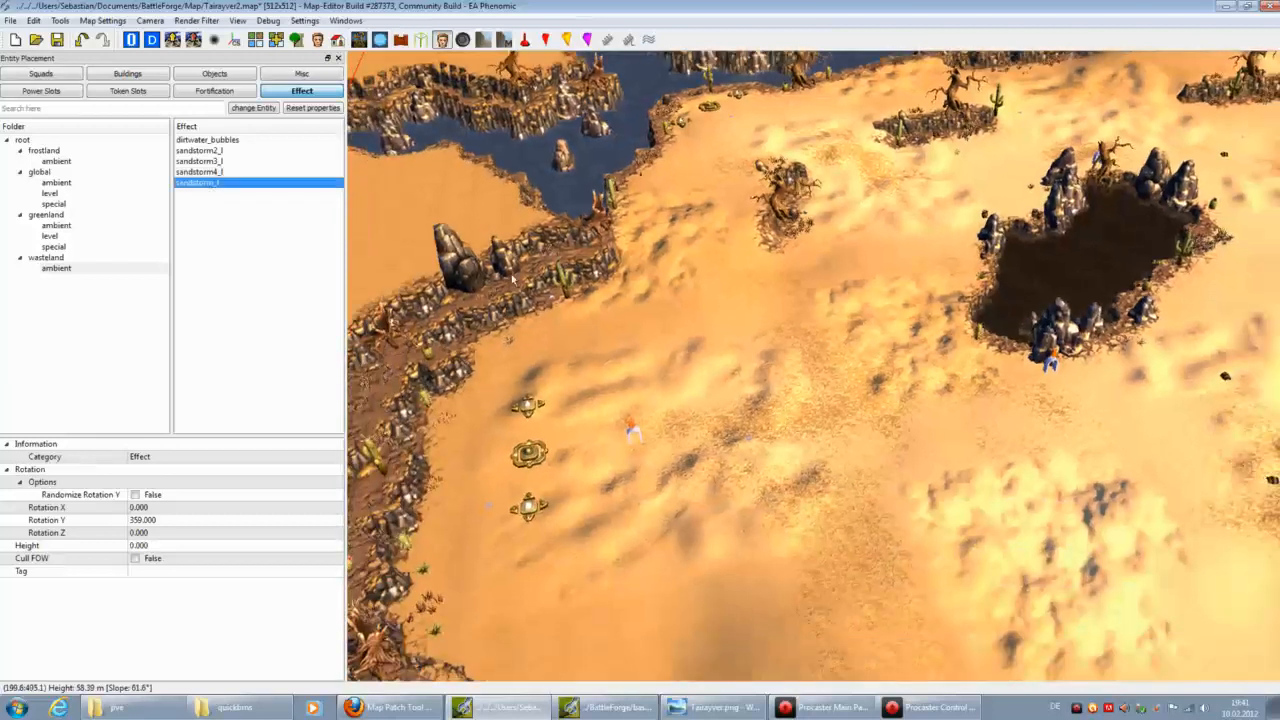
{"action": "left_click", "coordinate": [588, 320]}
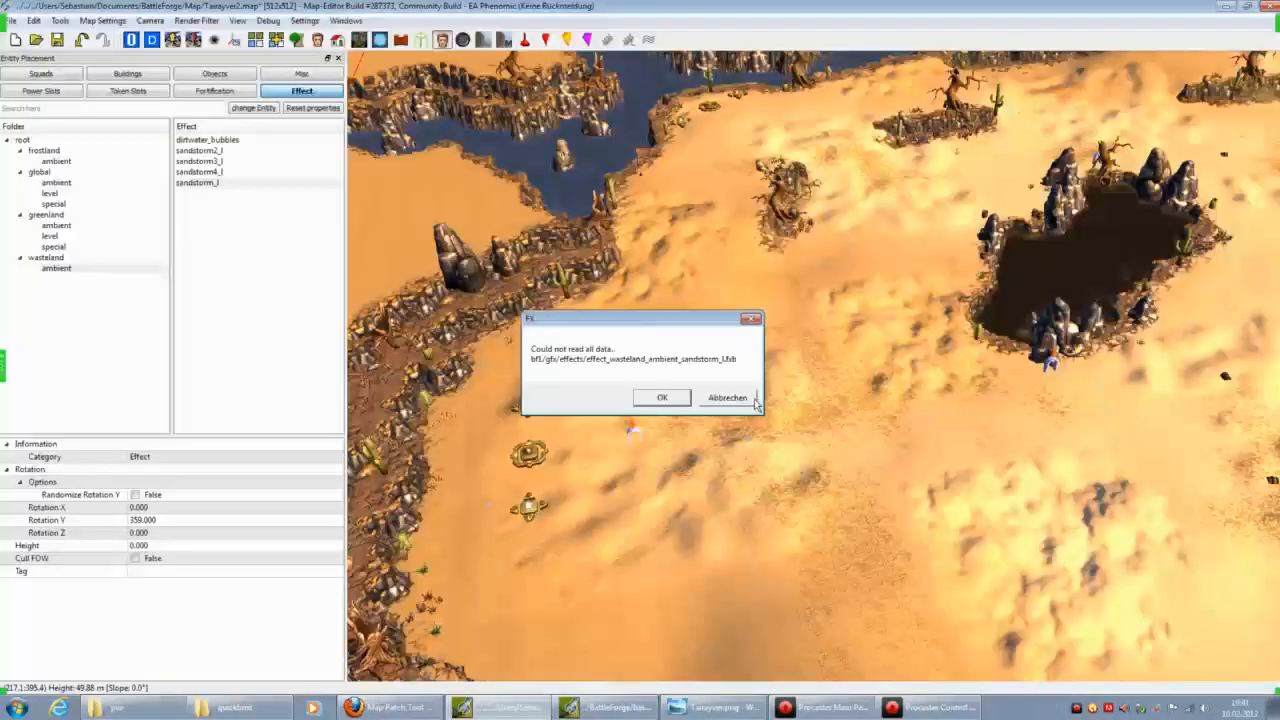
{"action": "left_click", "coordinate": [755, 398]}
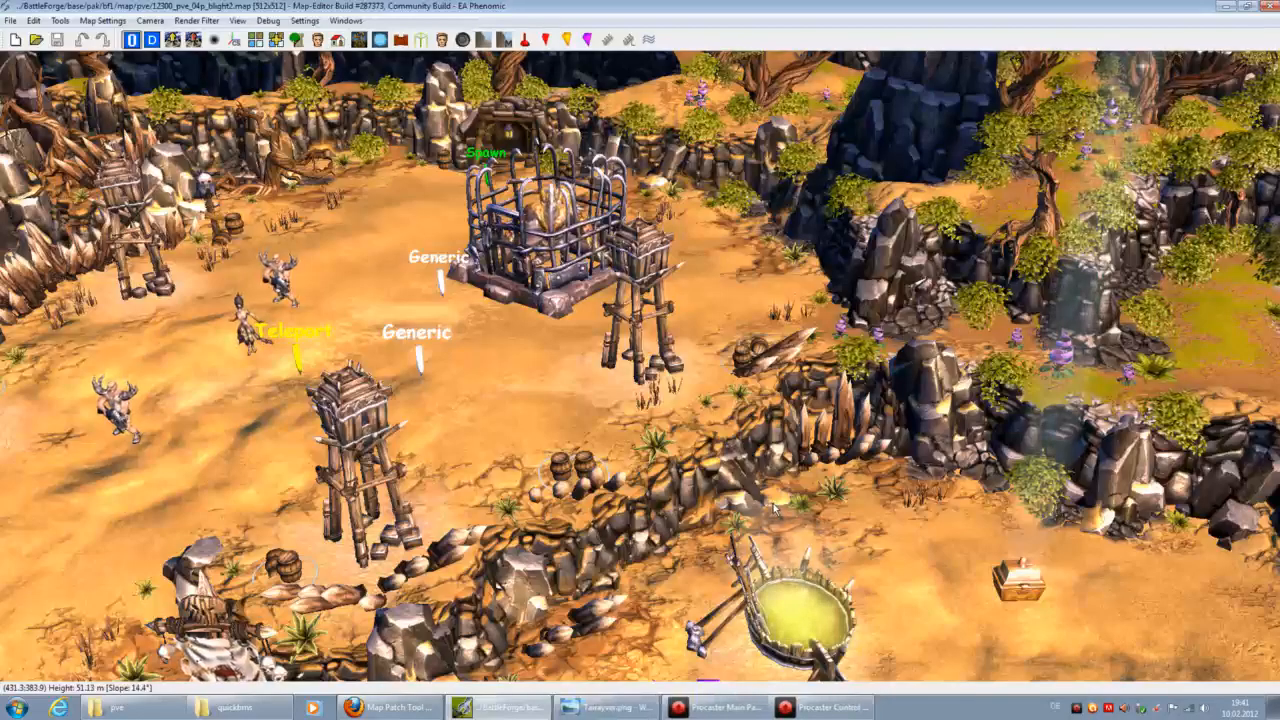
Step: Take a last look at the 12300_pve_04p_blight2 reference map and close its editor
{"action": "scroll", "coordinate": [775, 510], "scroll_direction": "down", "scroll_amount": 3}
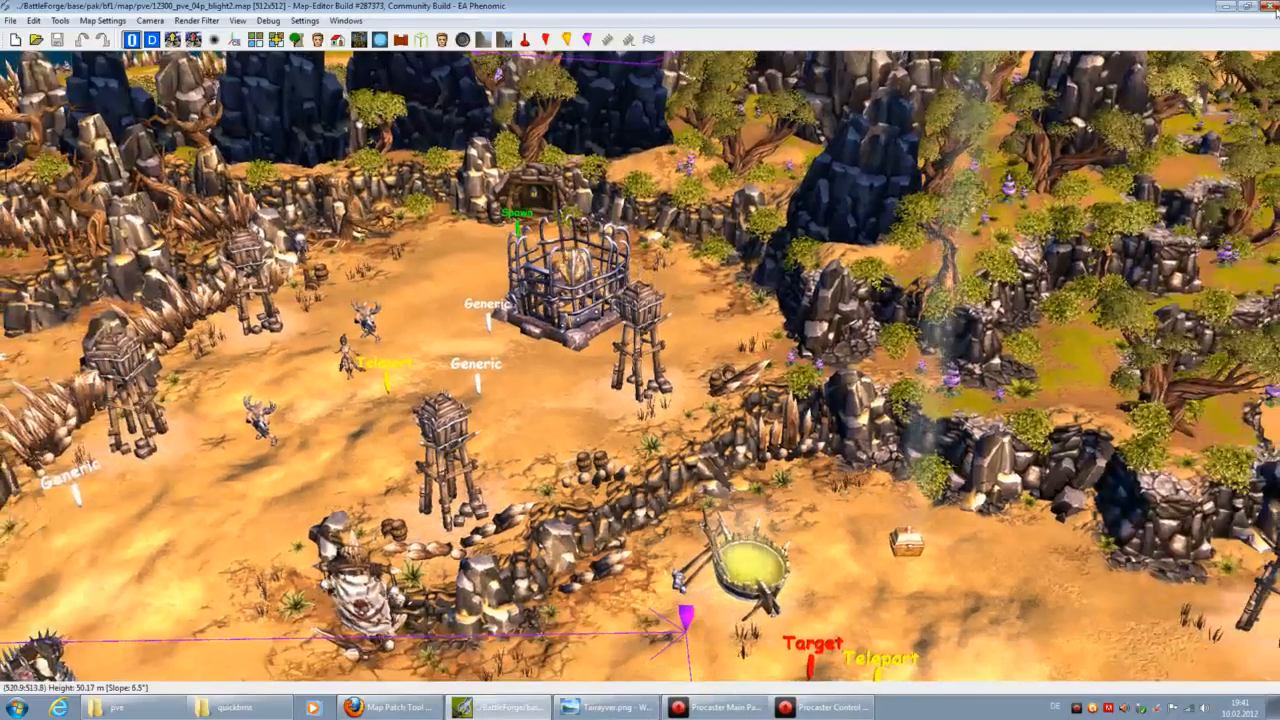
{"action": "key", "text": "ctrl+w"}
{"action": "key", "text": "alt+F4"}
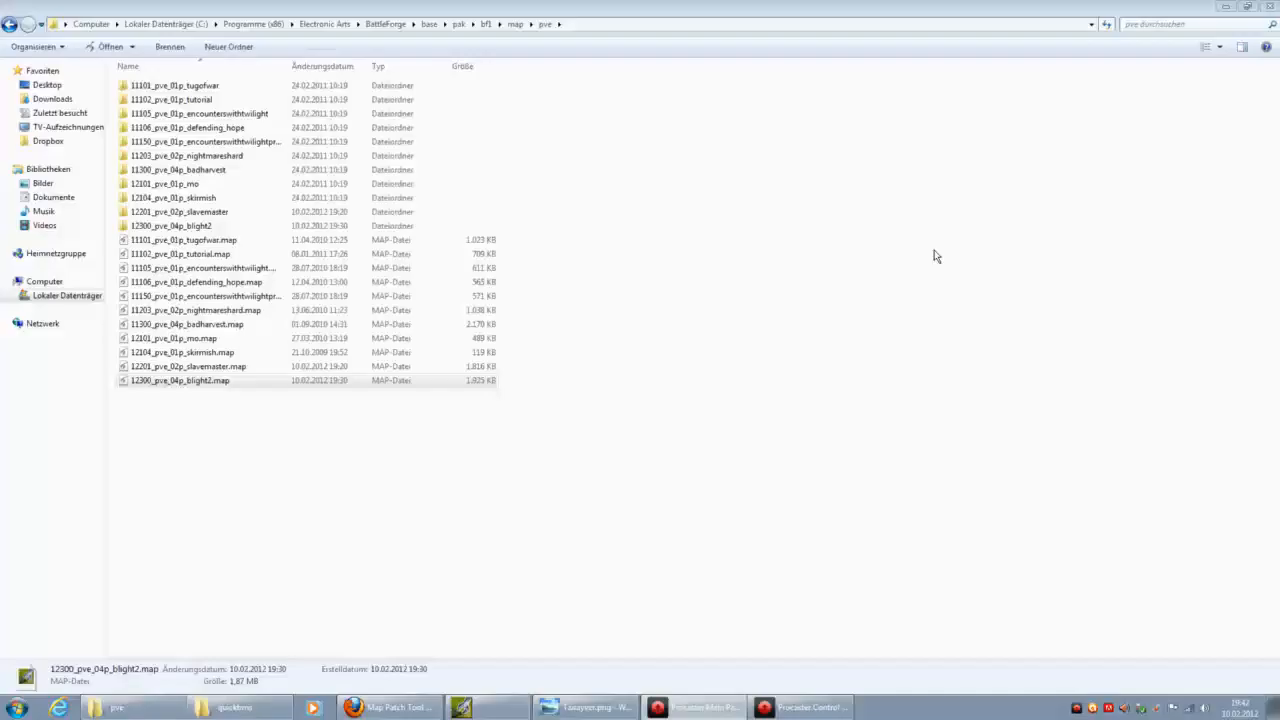
Step: Restart the EA Phenomic ToolFramework and reopen the recent map Tairayver2.map
{"action": "key", "text": "super"}
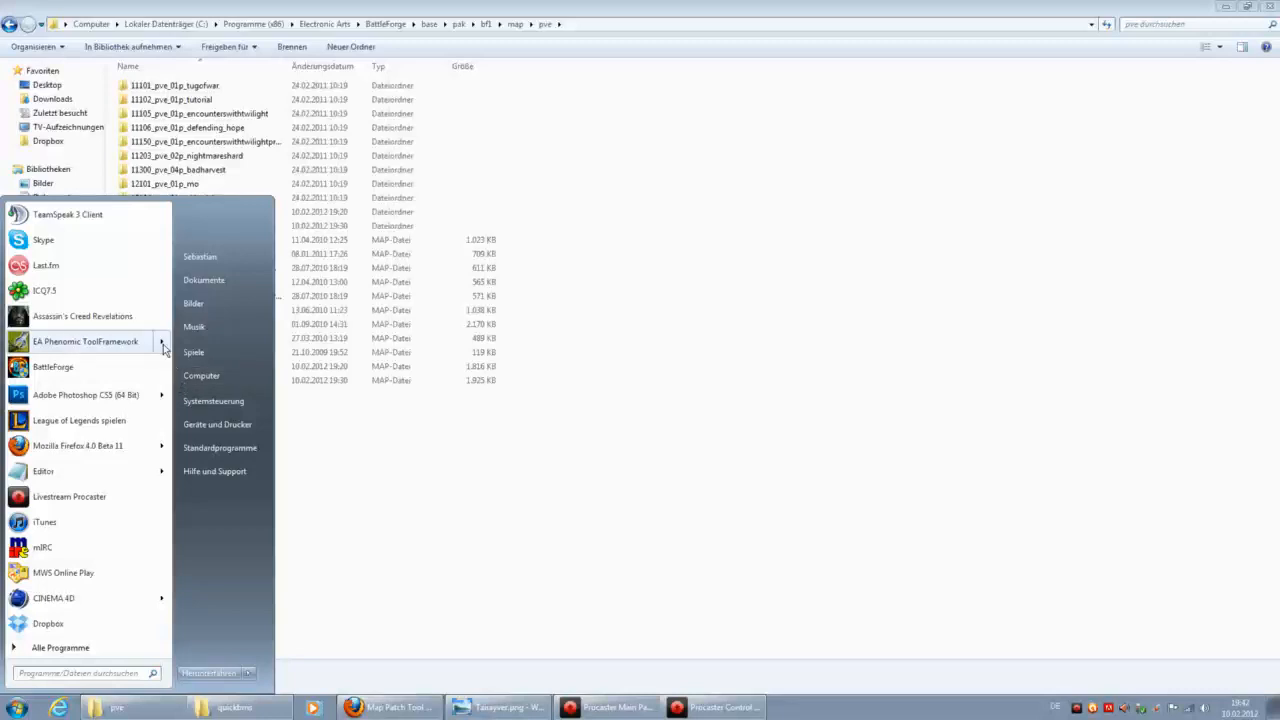
{"action": "mouse_move", "coordinate": [90, 341]}
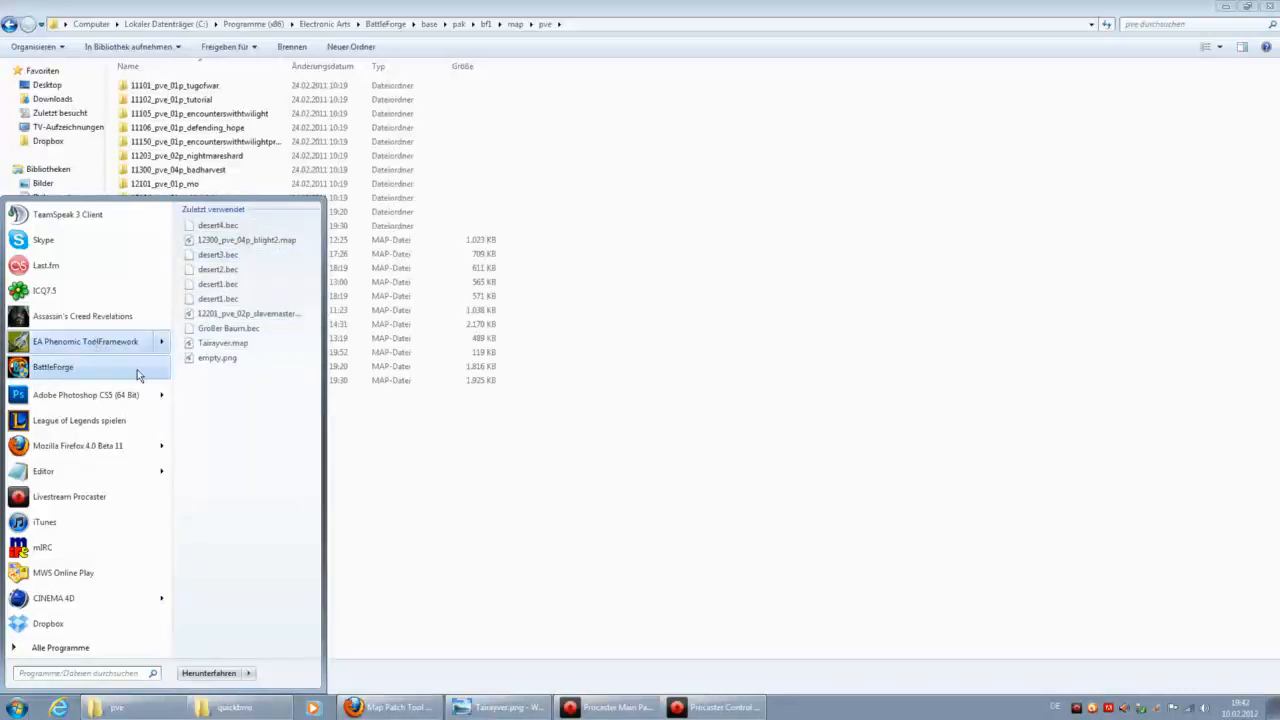
{"action": "left_click", "coordinate": [677, 708]}
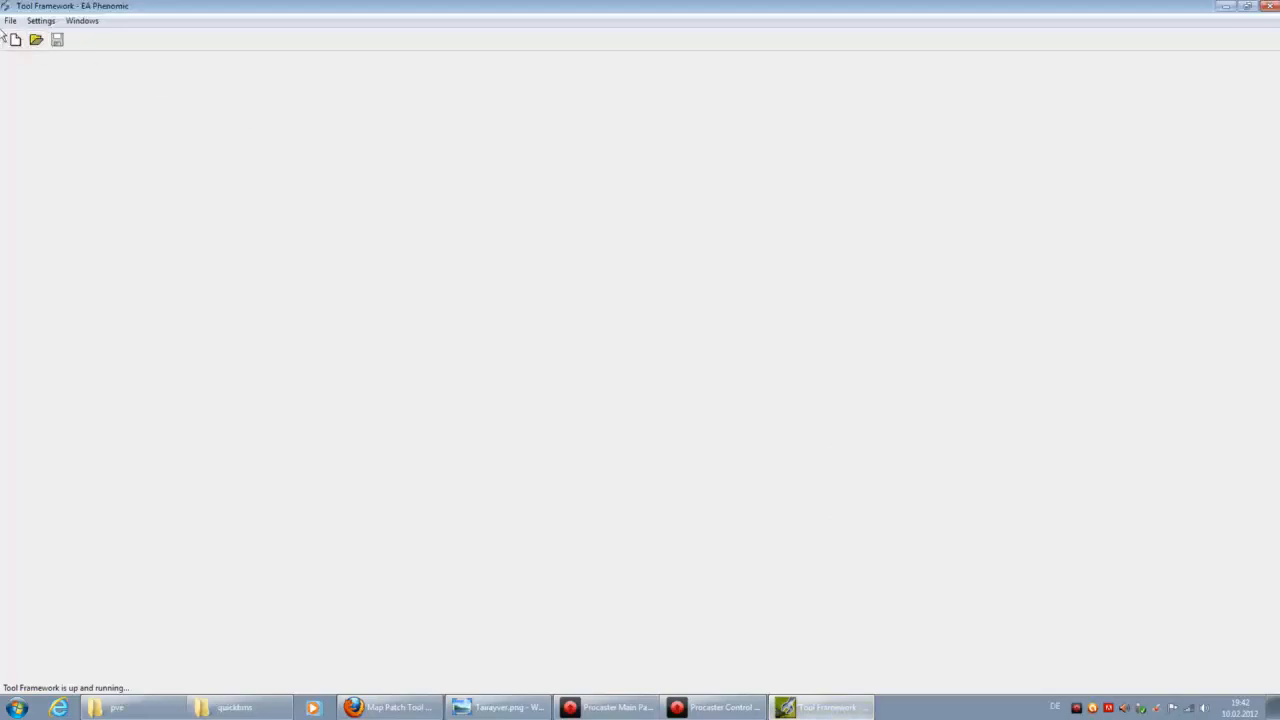
{"action": "left_click", "coordinate": [10, 20]}
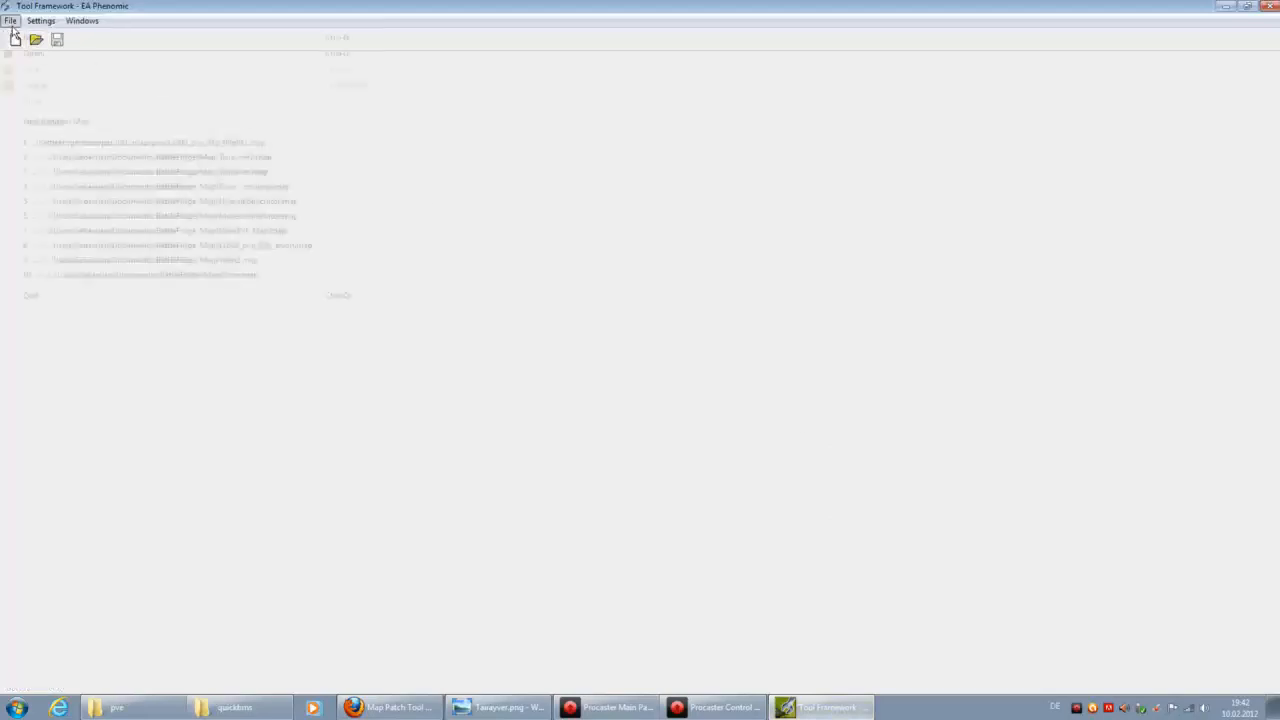
{"action": "left_click", "coordinate": [309, 160]}
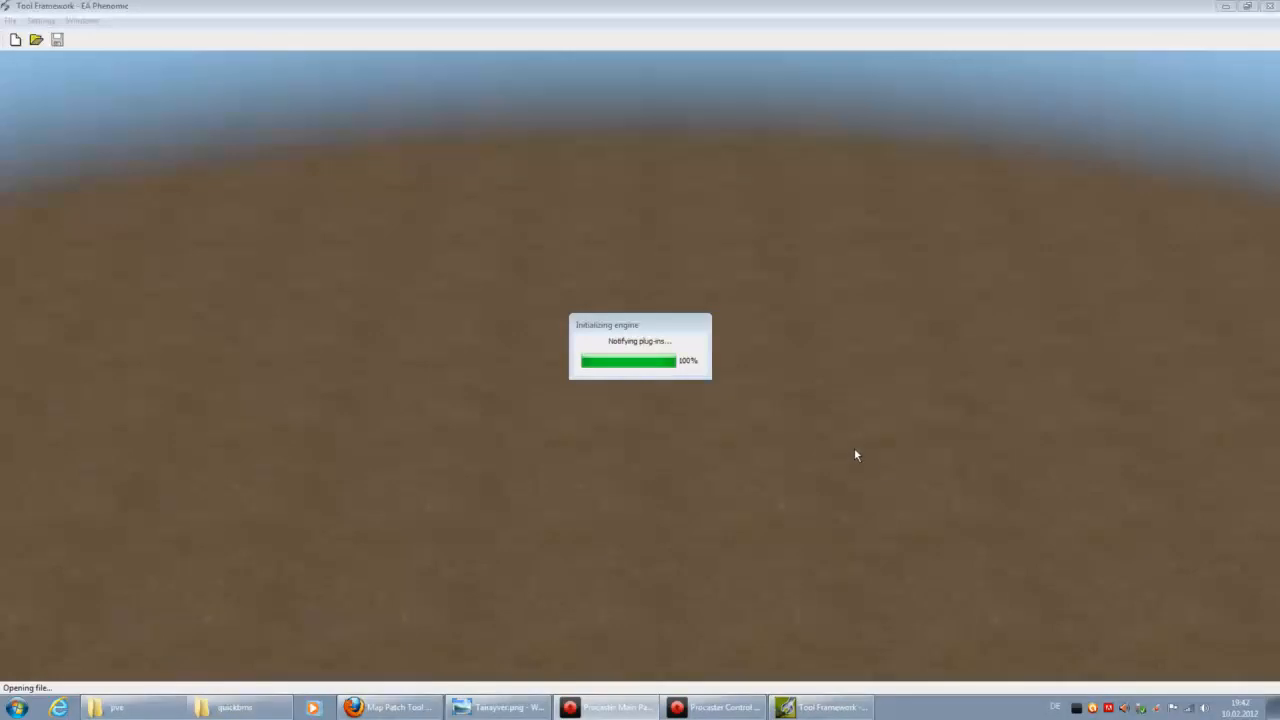
Step: Look over the reloaded desert map and open the Entity Placement tool above its western area
{"action": "scroll", "coordinate": [642, 446], "scroll_direction": "down", "scroll_amount": 2}
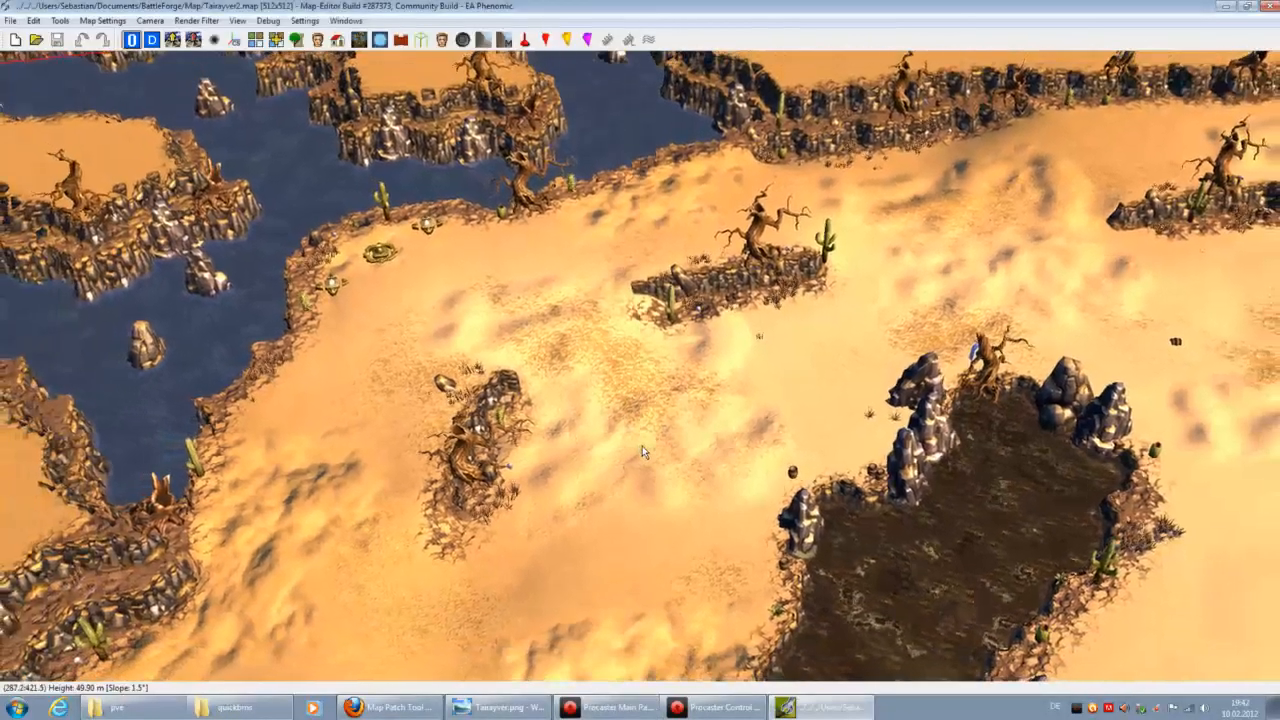
{"action": "key", "text": "Down"}
{"action": "key", "text": "Right"}
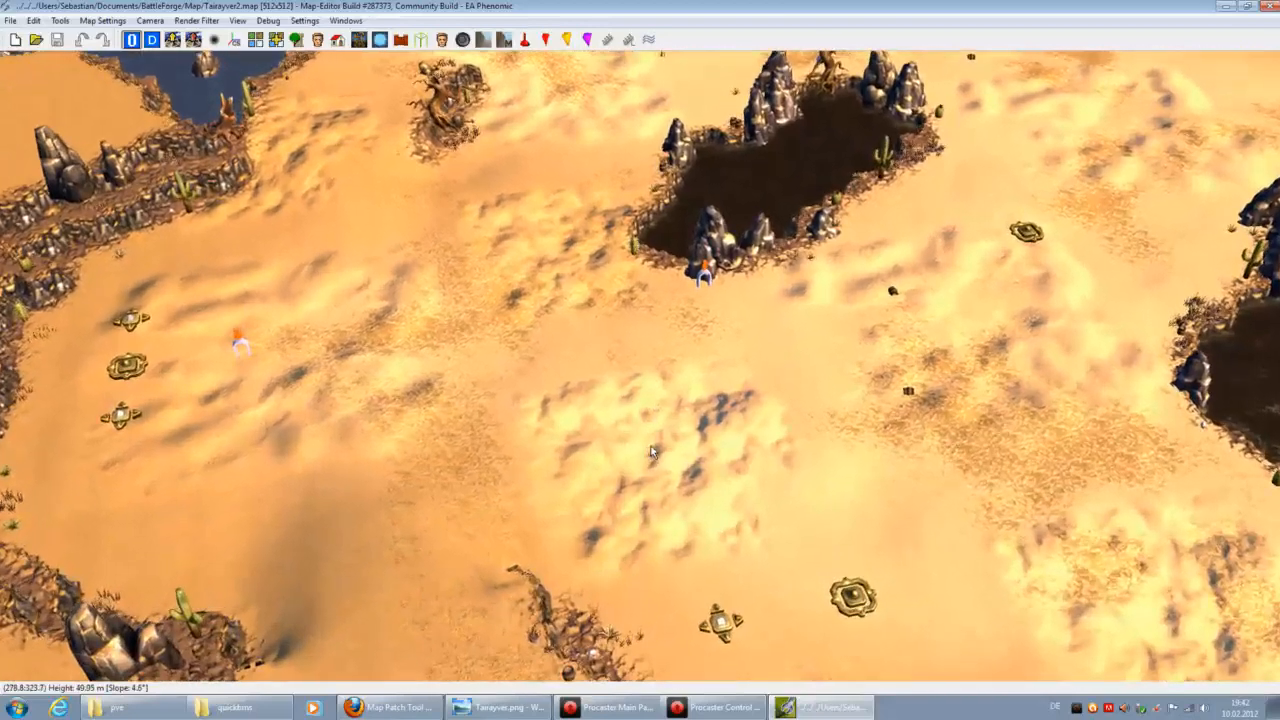
{"action": "key", "text": "Left"}
{"action": "key", "text": "Down"}
{"action": "right_click", "coordinate": [923, 36]}
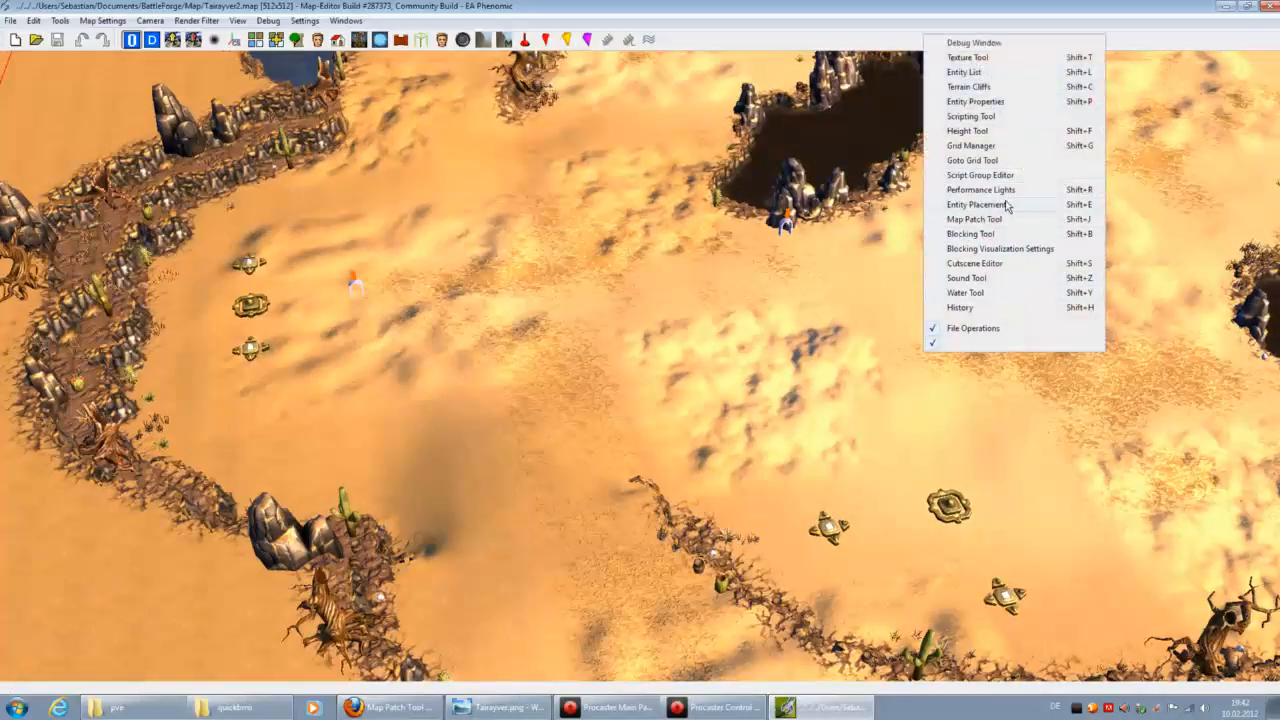
{"action": "left_click", "coordinate": [1007, 206]}
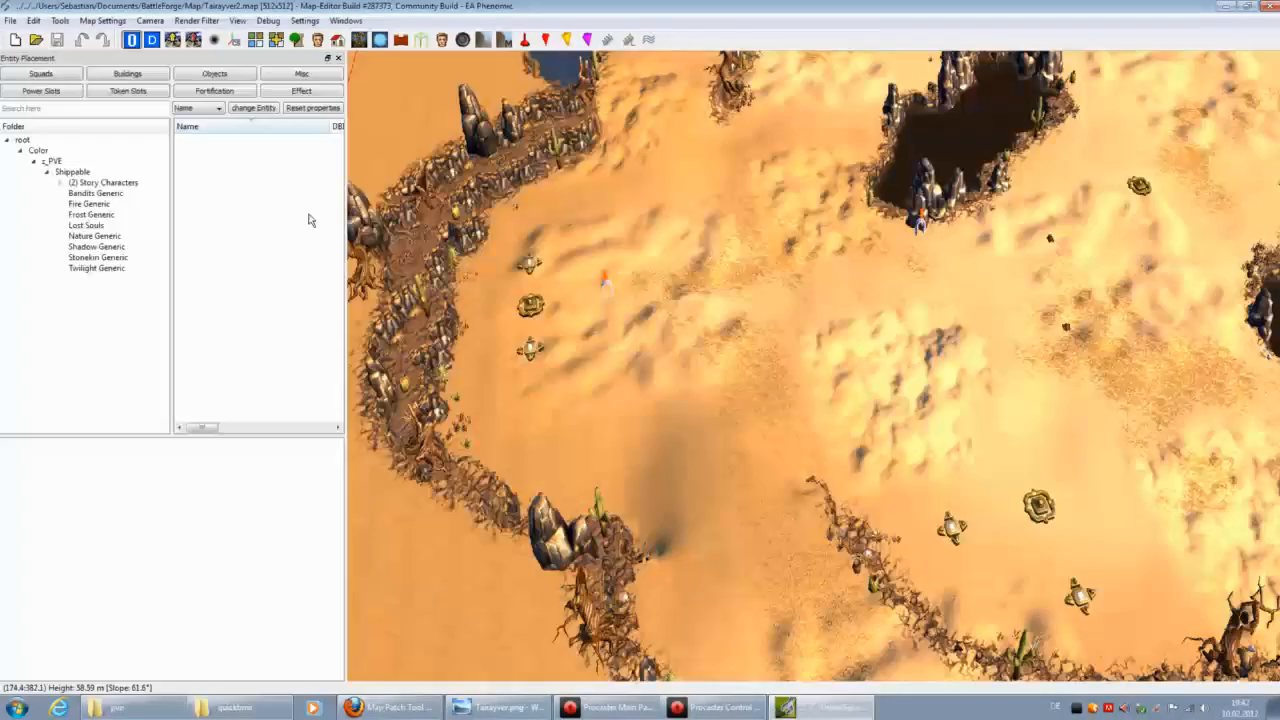
Step: Place the wasteland ambient effect sandstorm2_l on the sand of the western area, east of the three monuments
{"action": "left_click", "coordinate": [302, 91]}
{"action": "key", "text": "Up"}
{"action": "left_click", "coordinate": [52, 268]}
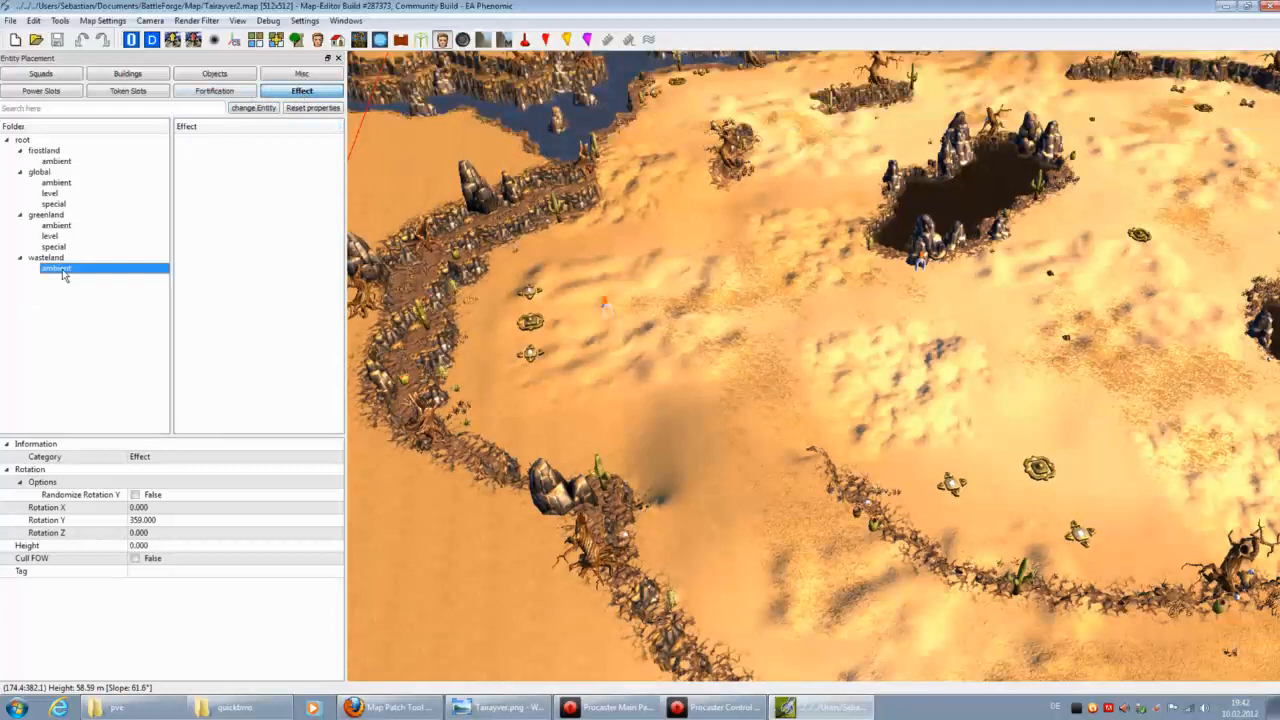
{"action": "left_click", "coordinate": [212, 150]}
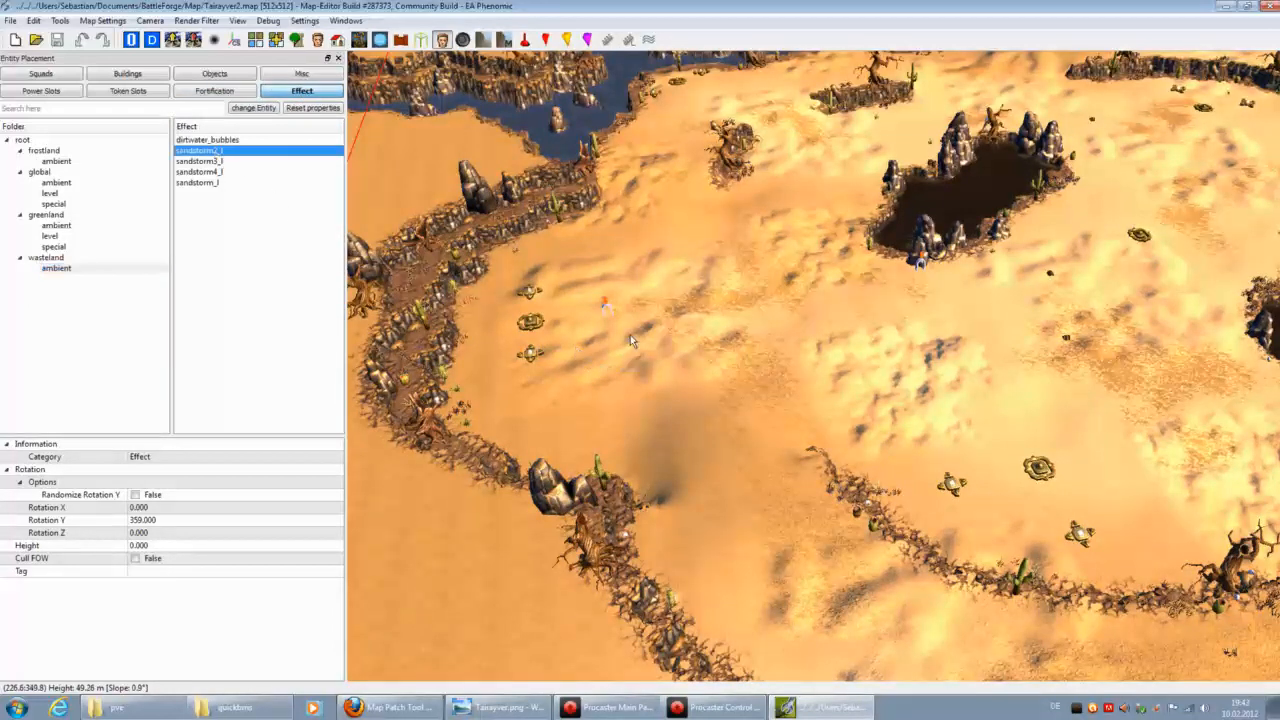
{"action": "left_click", "coordinate": [630, 335]}
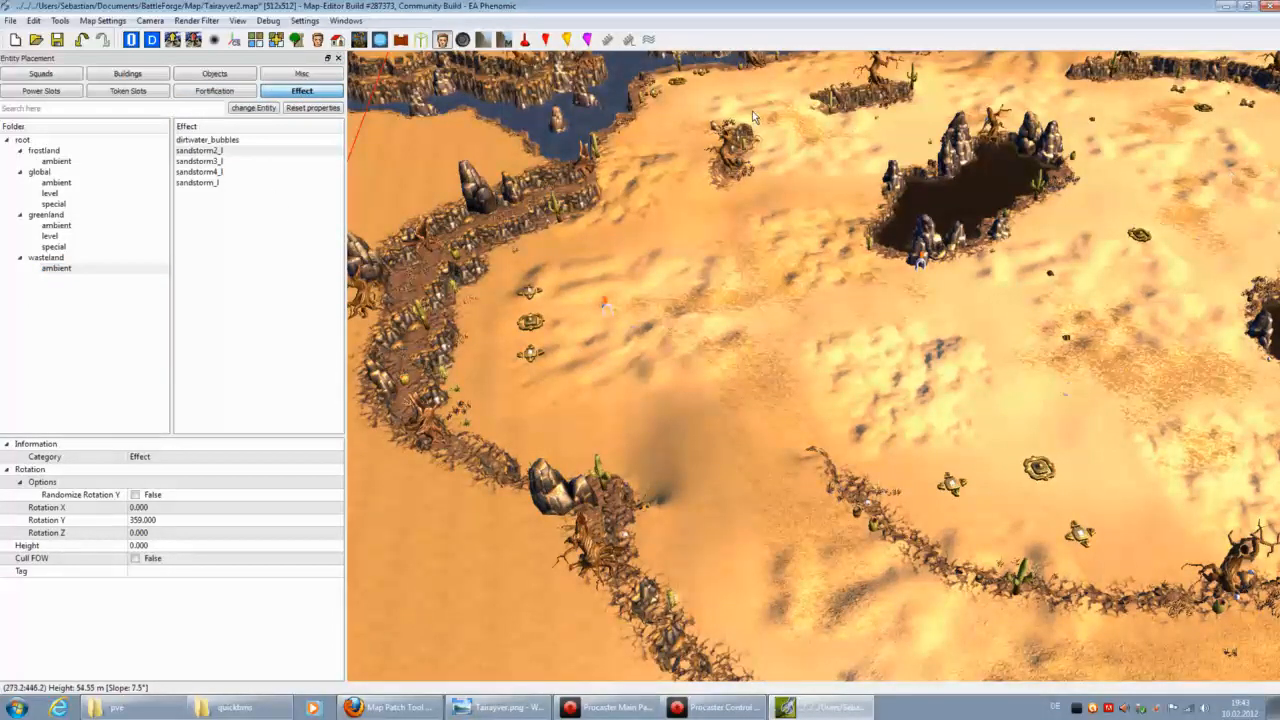
Step: Place the sandstorm3_l effect on the open sand between the two dark pools
{"action": "key", "text": "Down"}
{"action": "key", "text": "Right"}
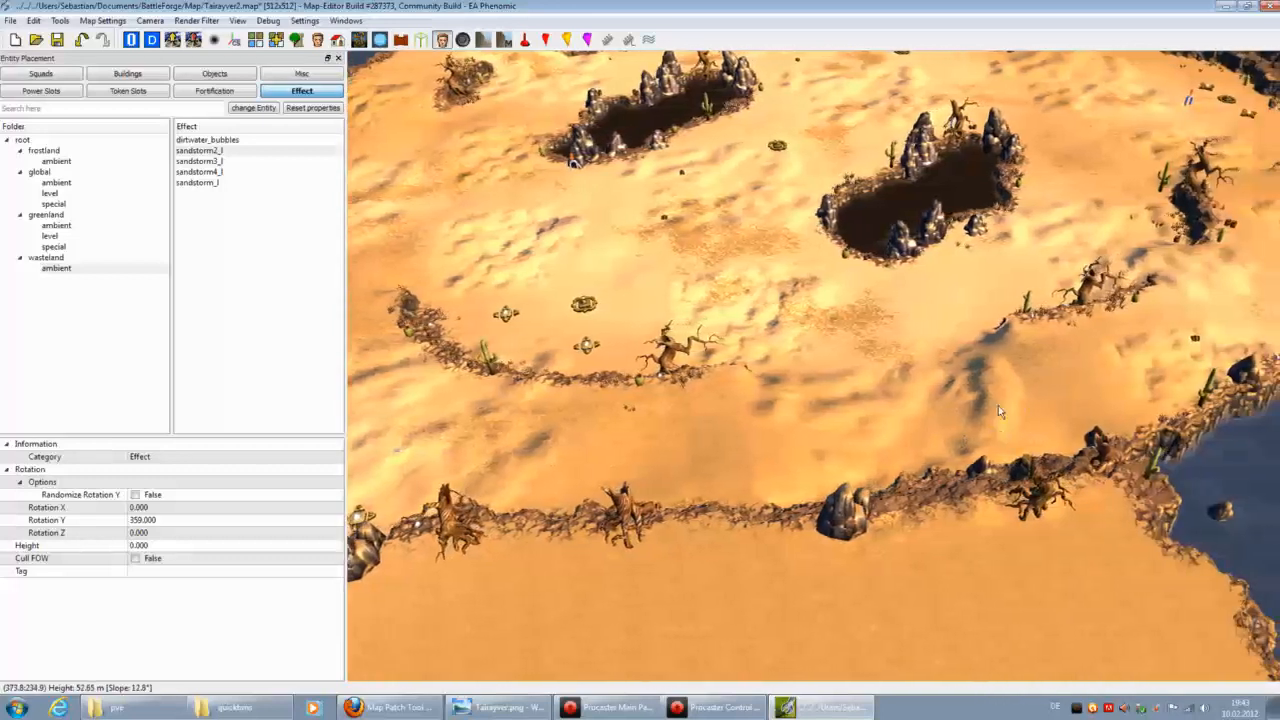
{"action": "key", "text": "Right"}
{"action": "key", "text": "Up"}
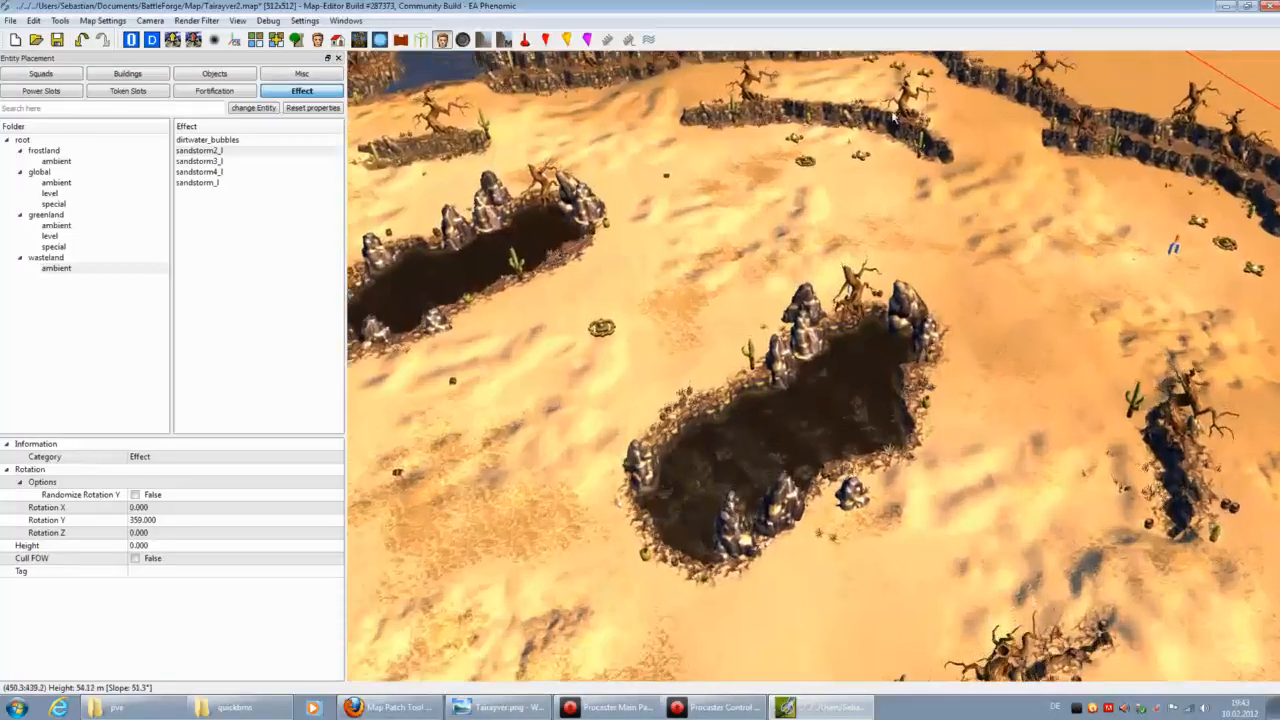
{"action": "key", "text": "Up"}
{"action": "left_click", "coordinate": [198, 161]}
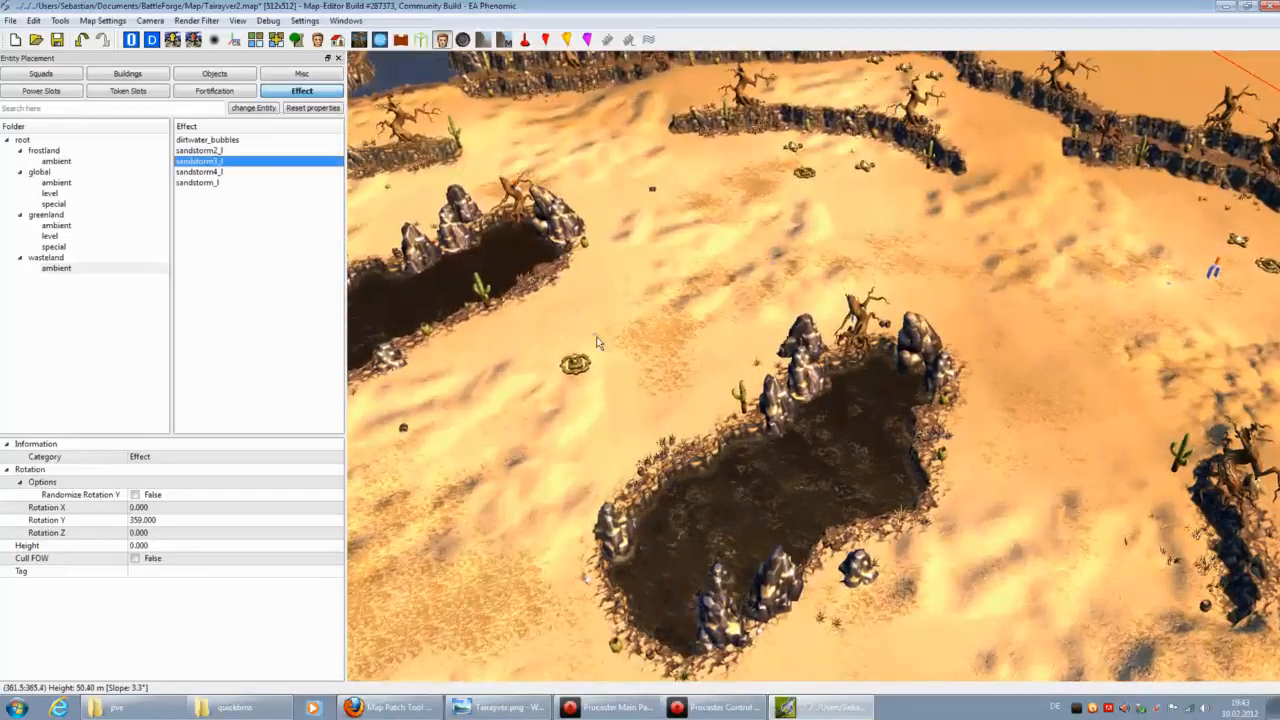
{"action": "left_click", "coordinate": [724, 290]}
Step: Look over the western, southern and eastern parts of the map and save it
{"action": "key", "text": "Left"}
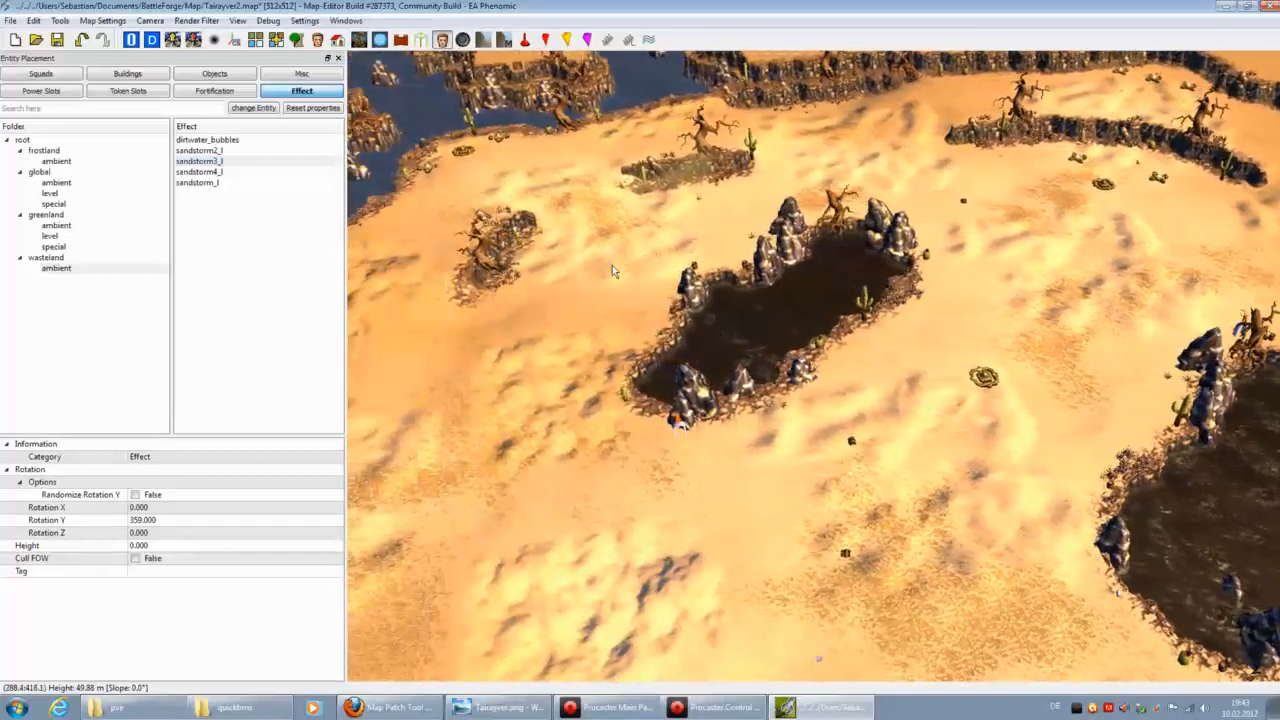
{"action": "key", "text": "Left"}
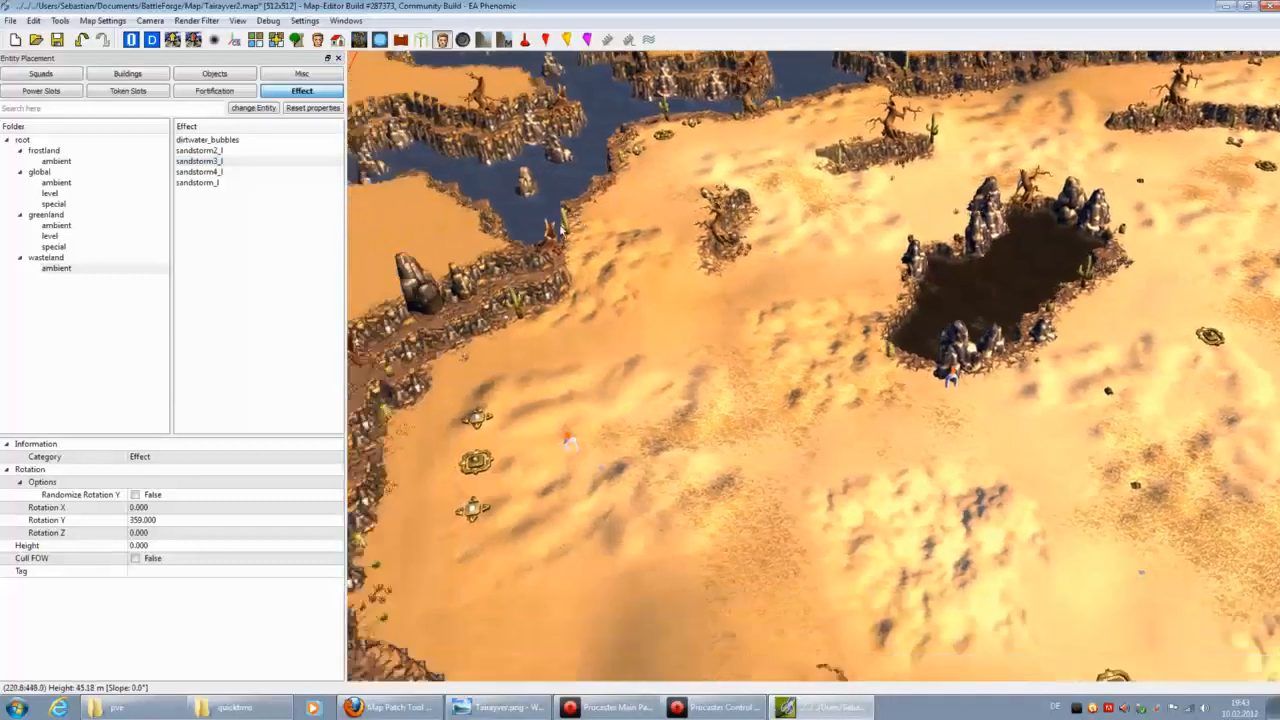
{"action": "key", "text": "Left"}
{"action": "key", "text": "Down"}
{"action": "key", "text": "Down"}
{"action": "key", "text": "Right"}
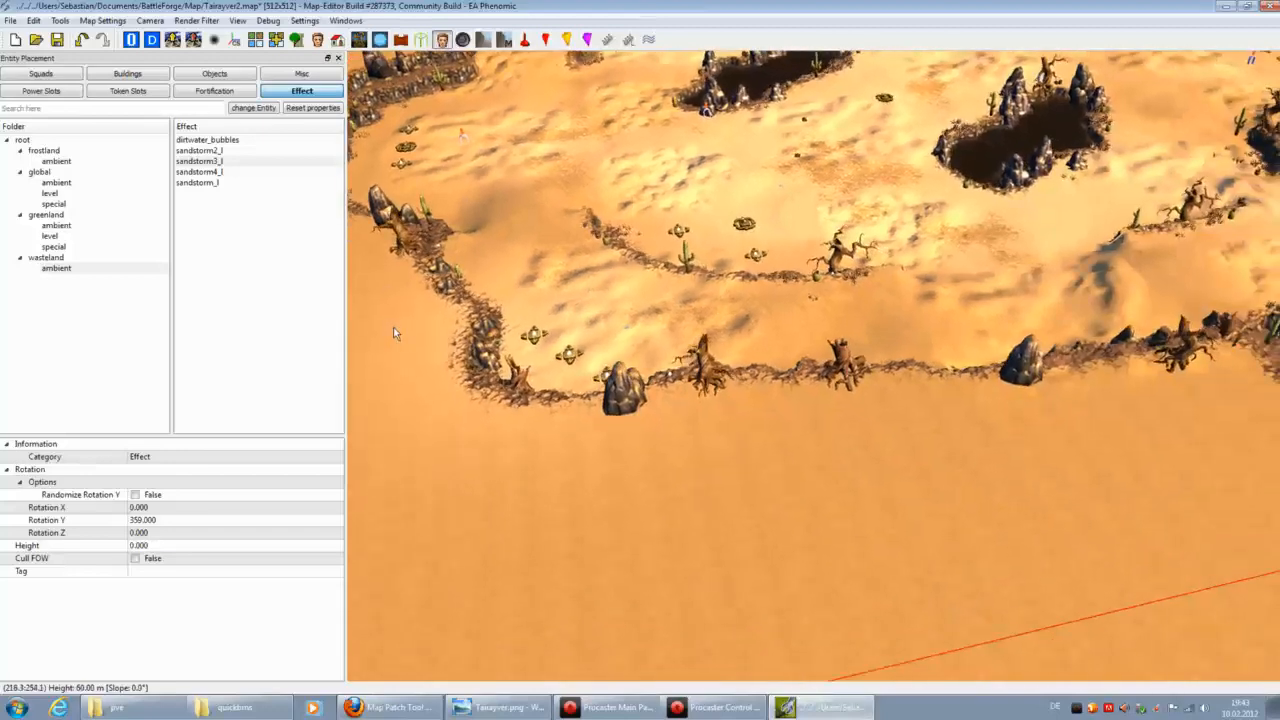
{"action": "key", "text": "Right"}
{"action": "key", "text": "Up"}
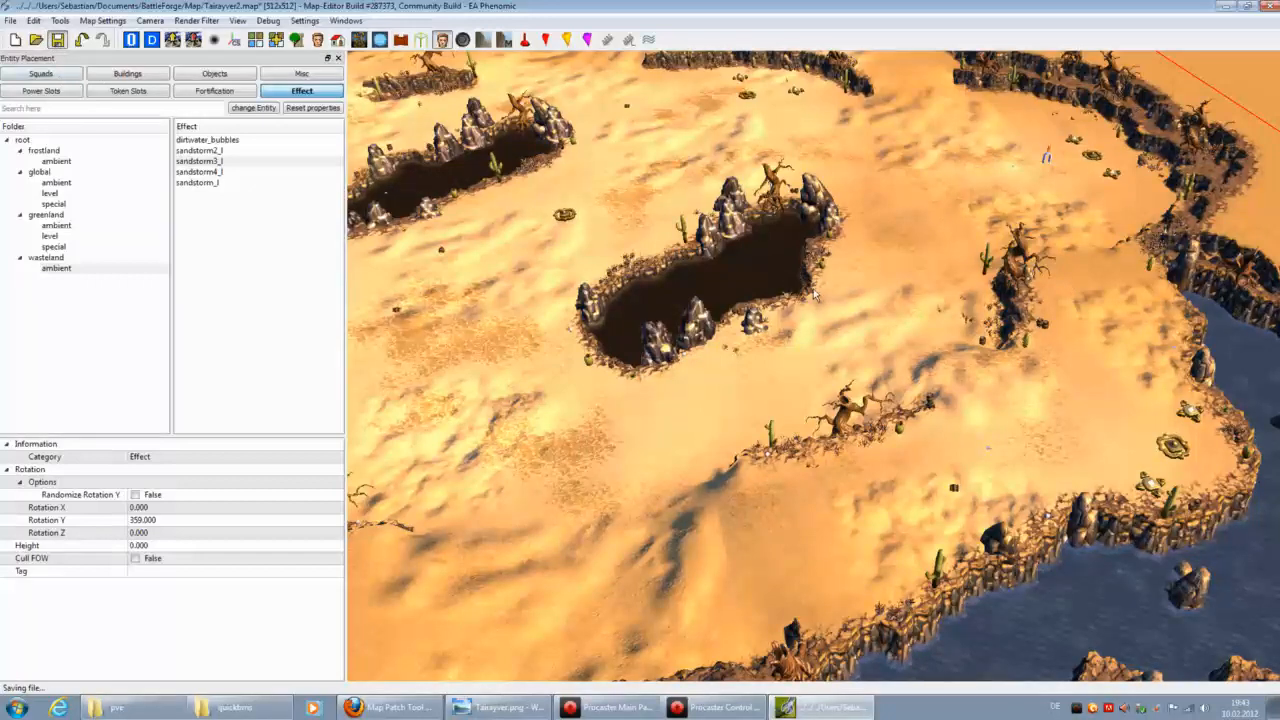
Step: Place the sandstorm4_l effect on the northern sand between the dark pool and the cliff ridges
{"action": "key", "text": "Up"}
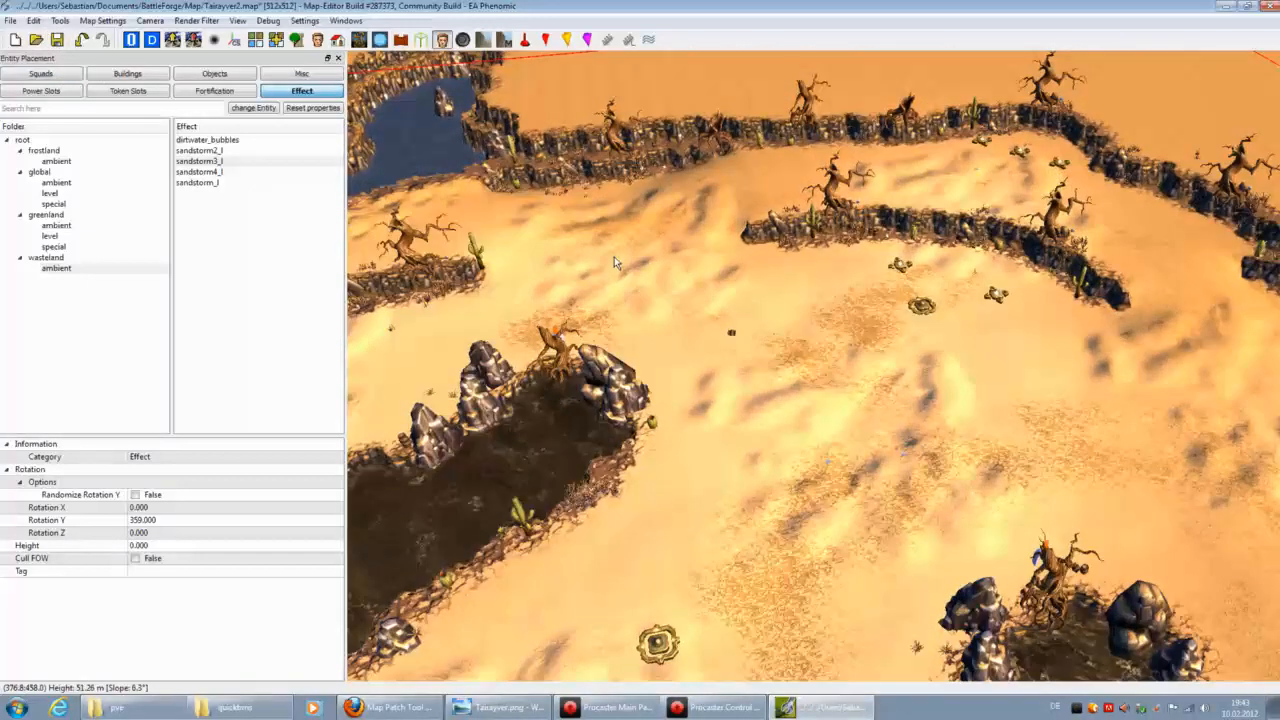
{"action": "left_click", "coordinate": [203, 172]}
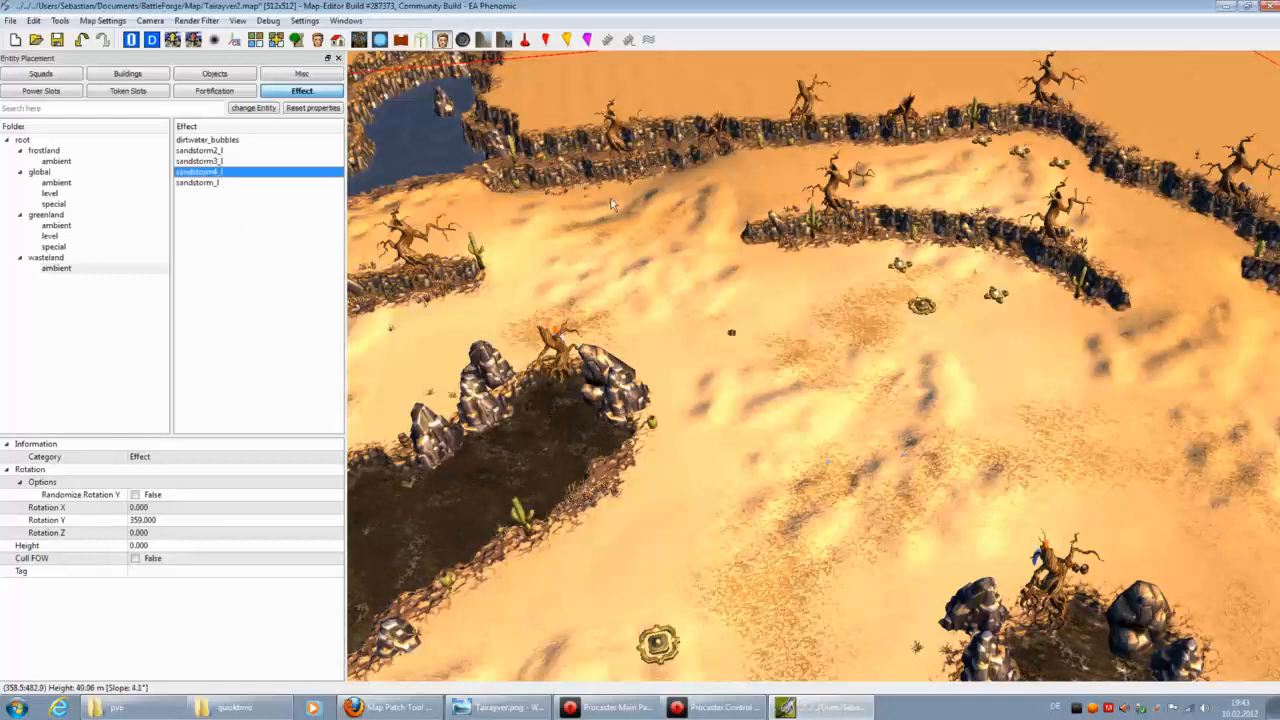
{"action": "left_click", "coordinate": [680, 273]}
Step: Check the western, central and eastern sand areas and save the map
{"action": "key", "text": "Left"}
{"action": "key", "text": "Down"}
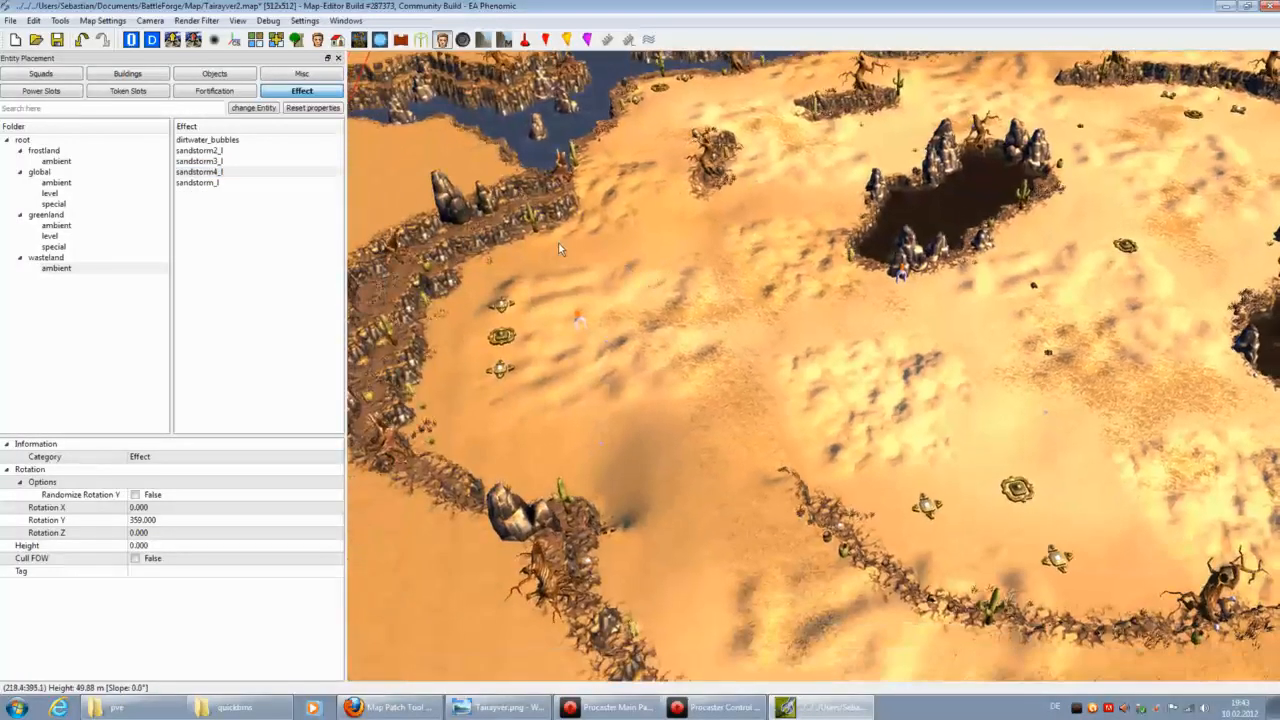
{"action": "key", "text": "Down"}
{"action": "key", "text": "Right"}
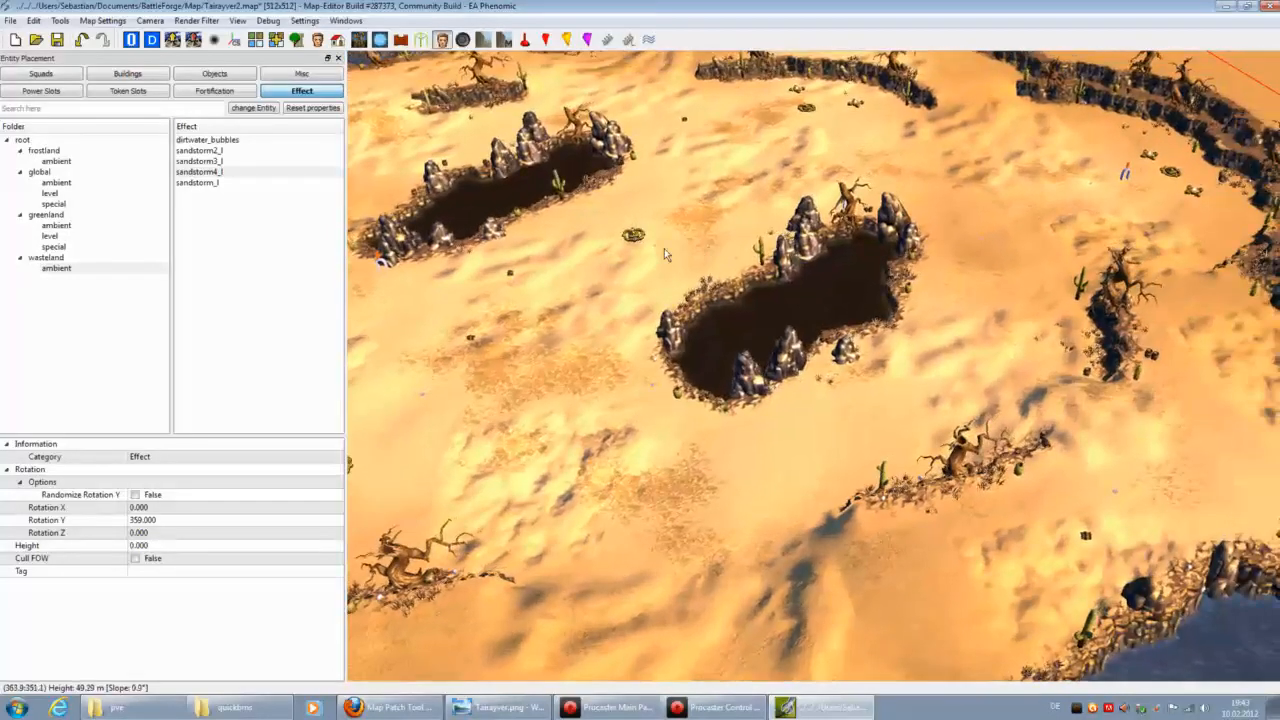
{"action": "key", "text": "Right"}
{"action": "key", "text": "Down"}
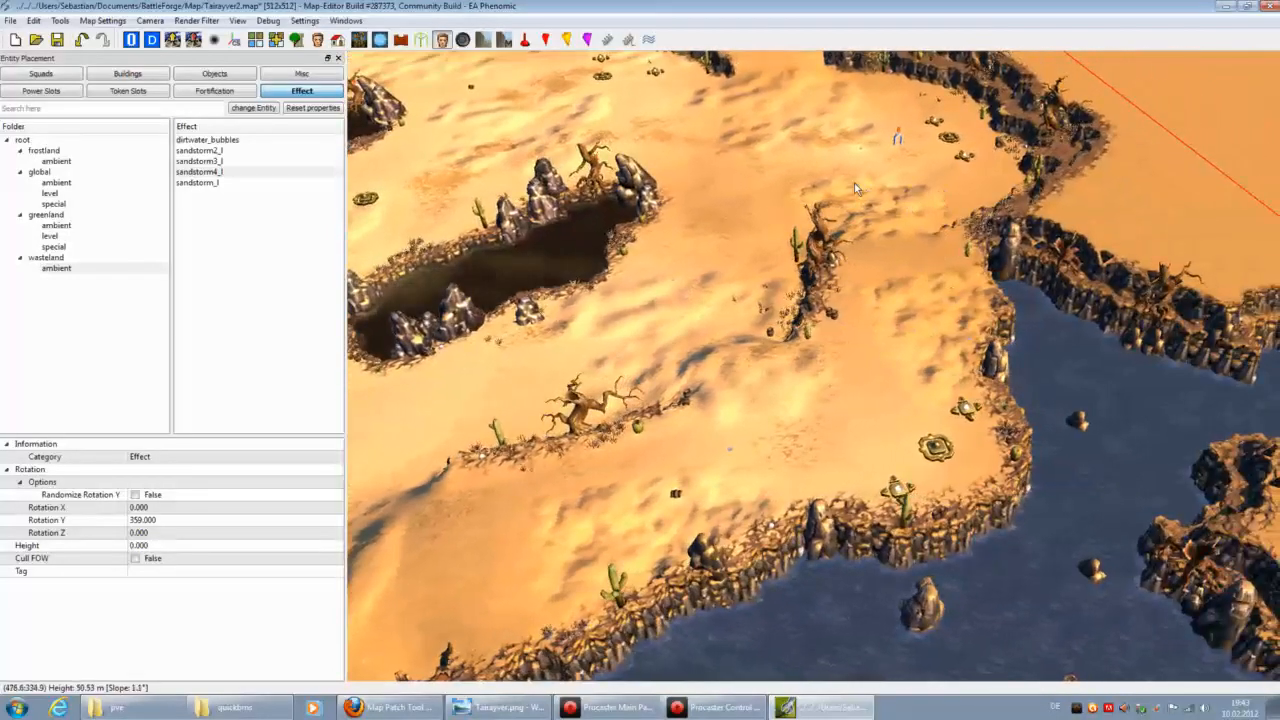
{"action": "key", "text": "Up"}
{"action": "key", "text": "Left"}
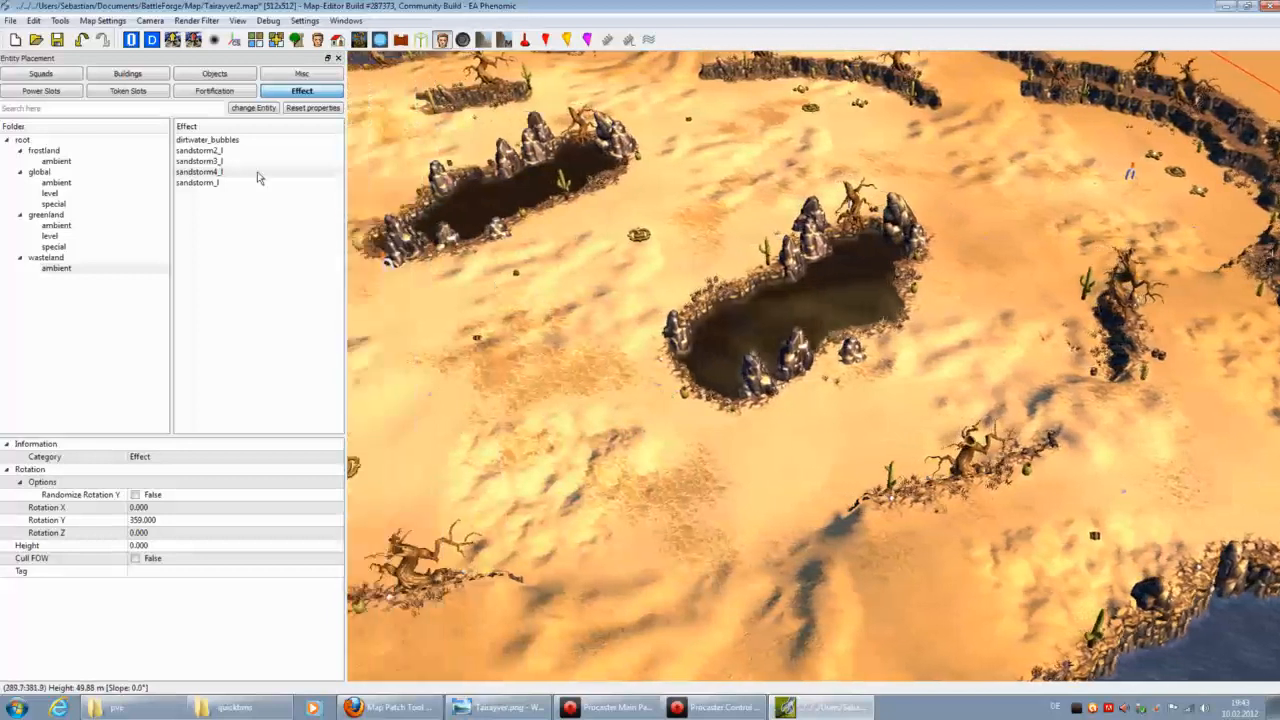
{"action": "key", "text": "Left"}
{"action": "key", "text": "ctrl+s"}
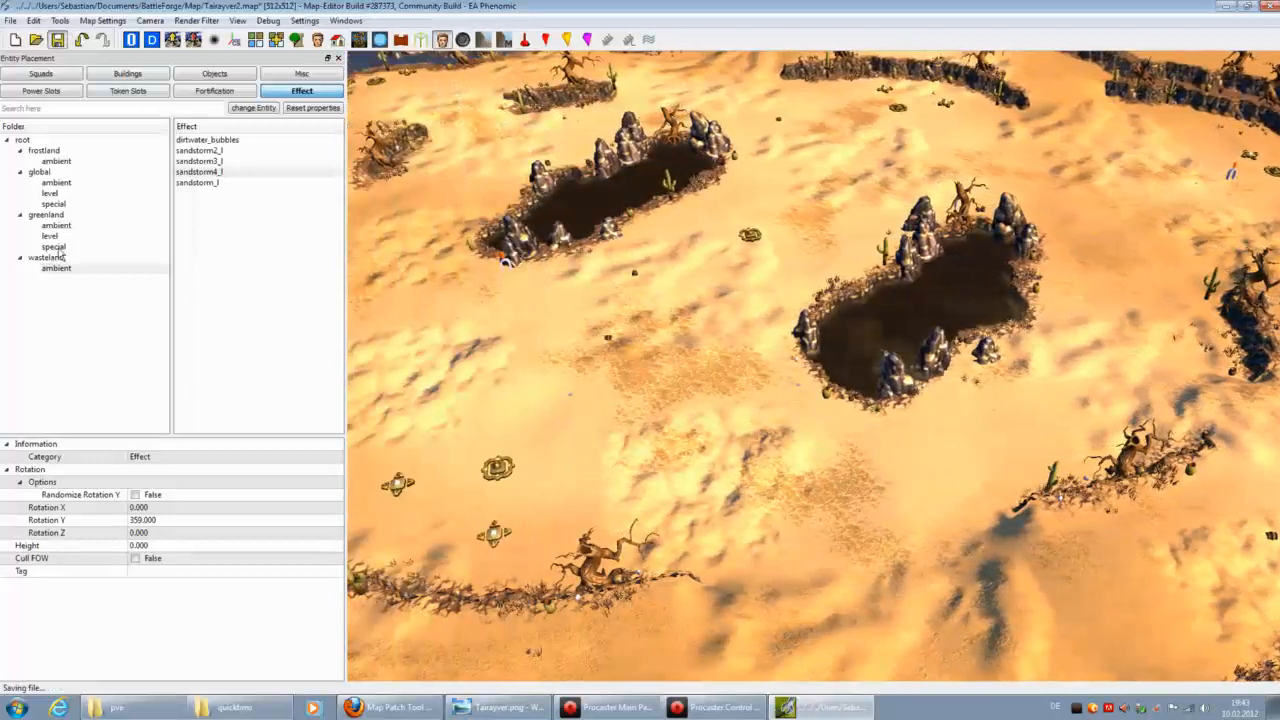
Step: Try the wasteland dirtwater_bubbles effect on the sand and in the dark pool, and undo the placements
{"action": "left_click", "coordinate": [56, 182]}
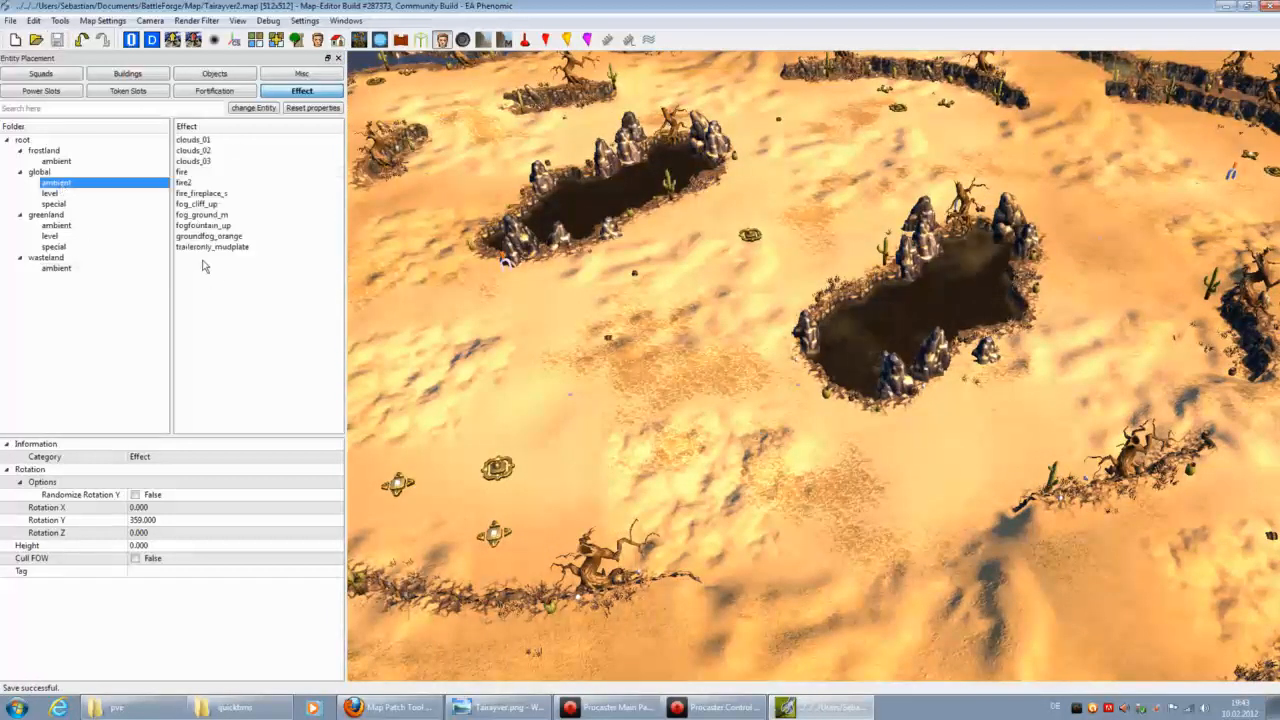
{"action": "left_click", "coordinate": [56, 268]}
{"action": "left_click", "coordinate": [224, 142]}
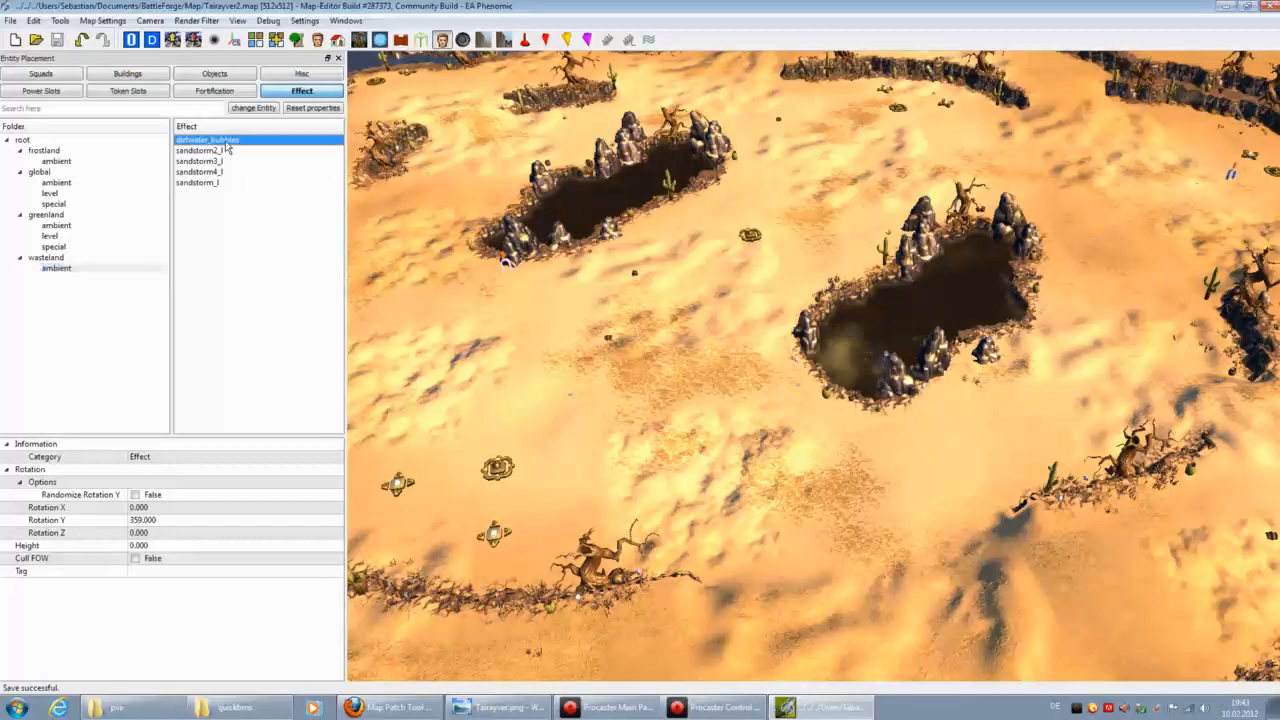
{"action": "scroll", "coordinate": [555, 359], "scroll_direction": "up", "scroll_amount": 5}
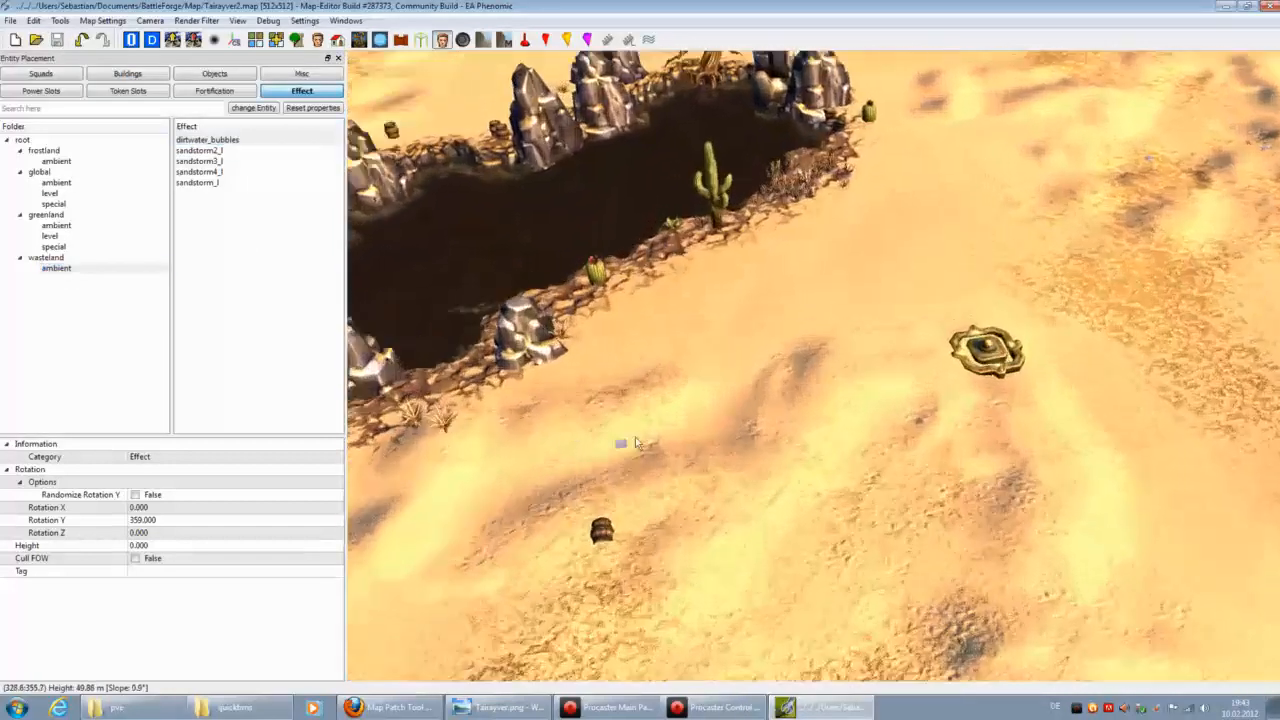
{"action": "scroll", "coordinate": [665, 430], "scroll_direction": "up", "scroll_amount": 2}
{"action": "left_click", "coordinate": [713, 456]}
{"action": "scroll", "coordinate": [755, 522], "scroll_direction": "up", "scroll_amount": 3}
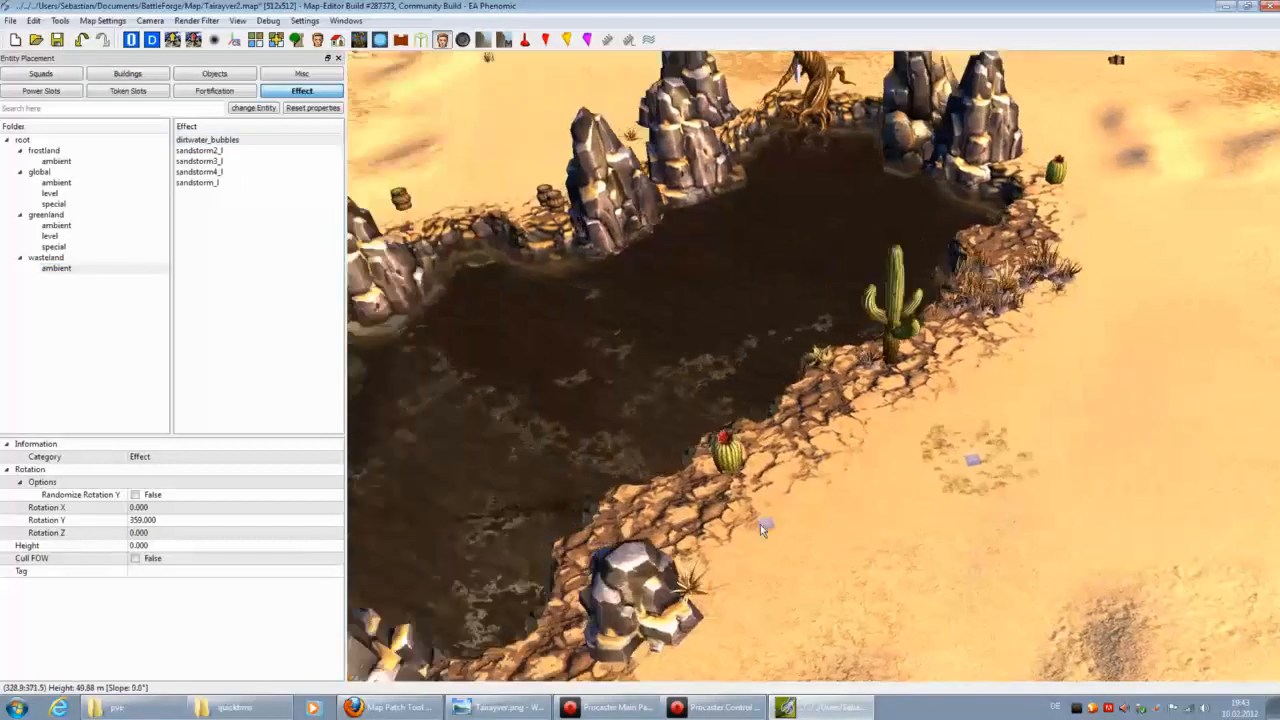
{"action": "left_click", "coordinate": [570, 395]}
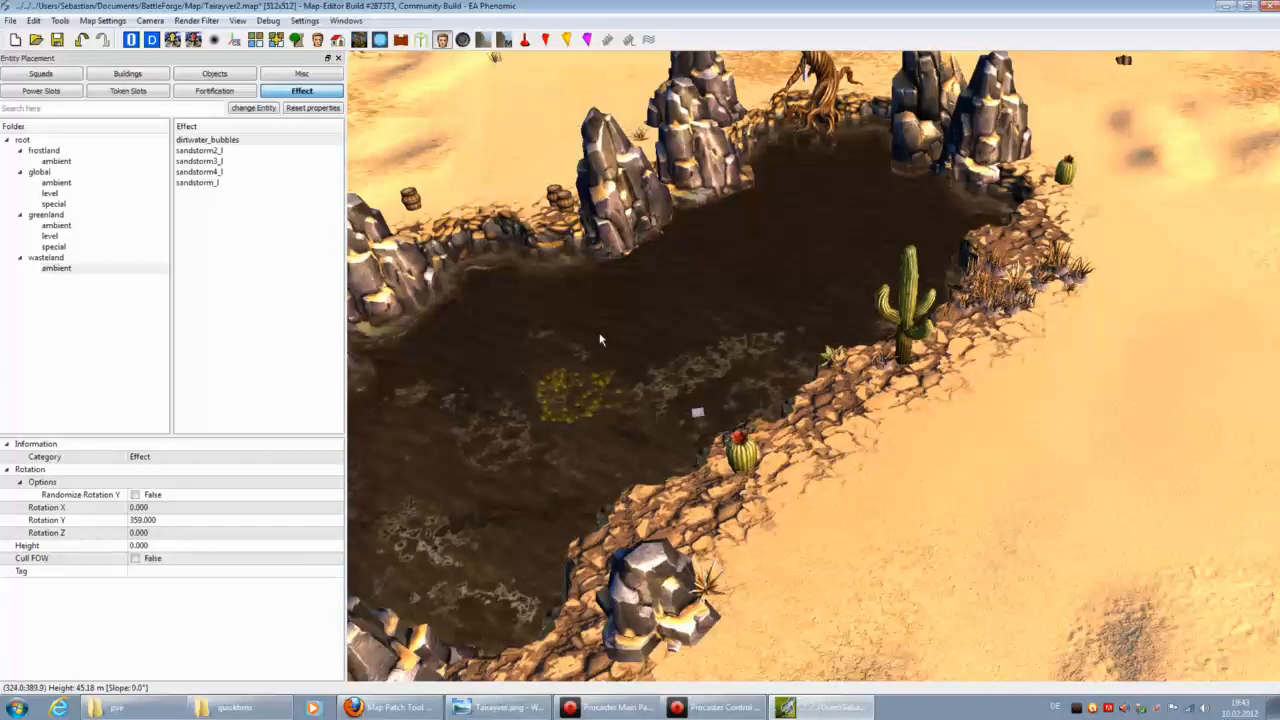
{"action": "left_click", "coordinate": [82, 39]}
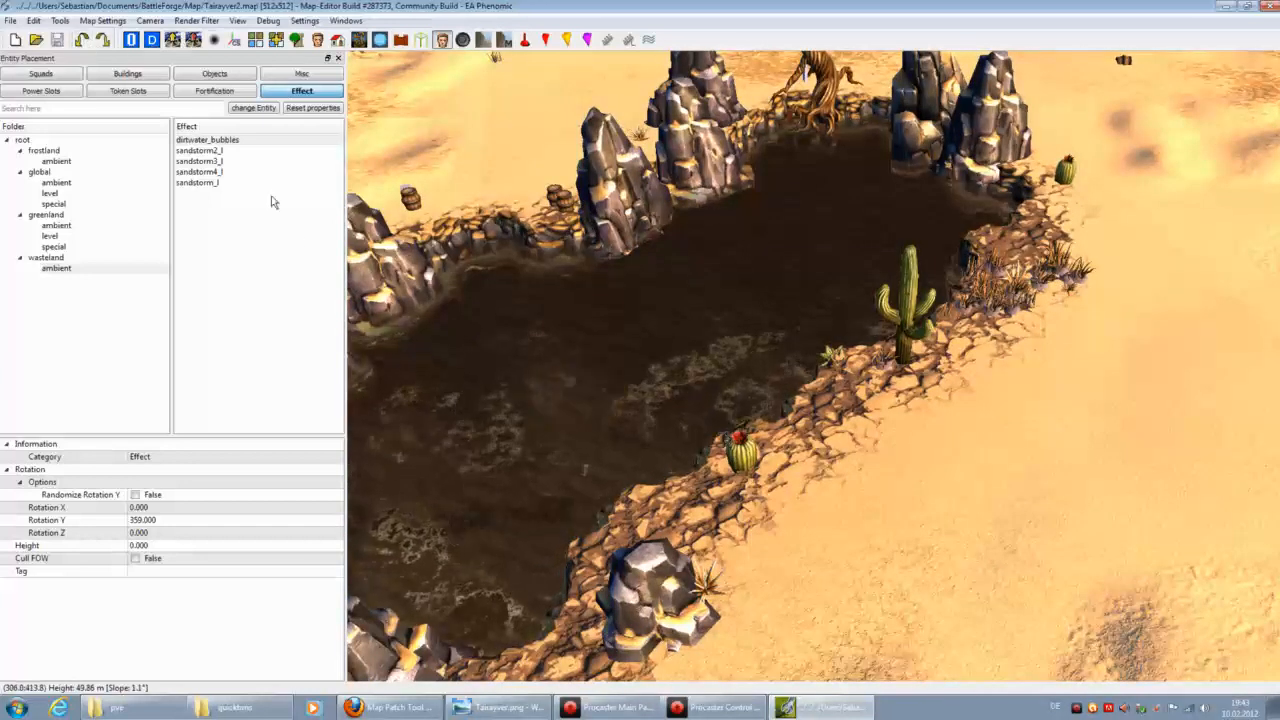
Step: Try the greenland ambient effect blinkingeyes1 on the sand beside the dark pool
{"action": "left_click", "coordinate": [56, 226]}
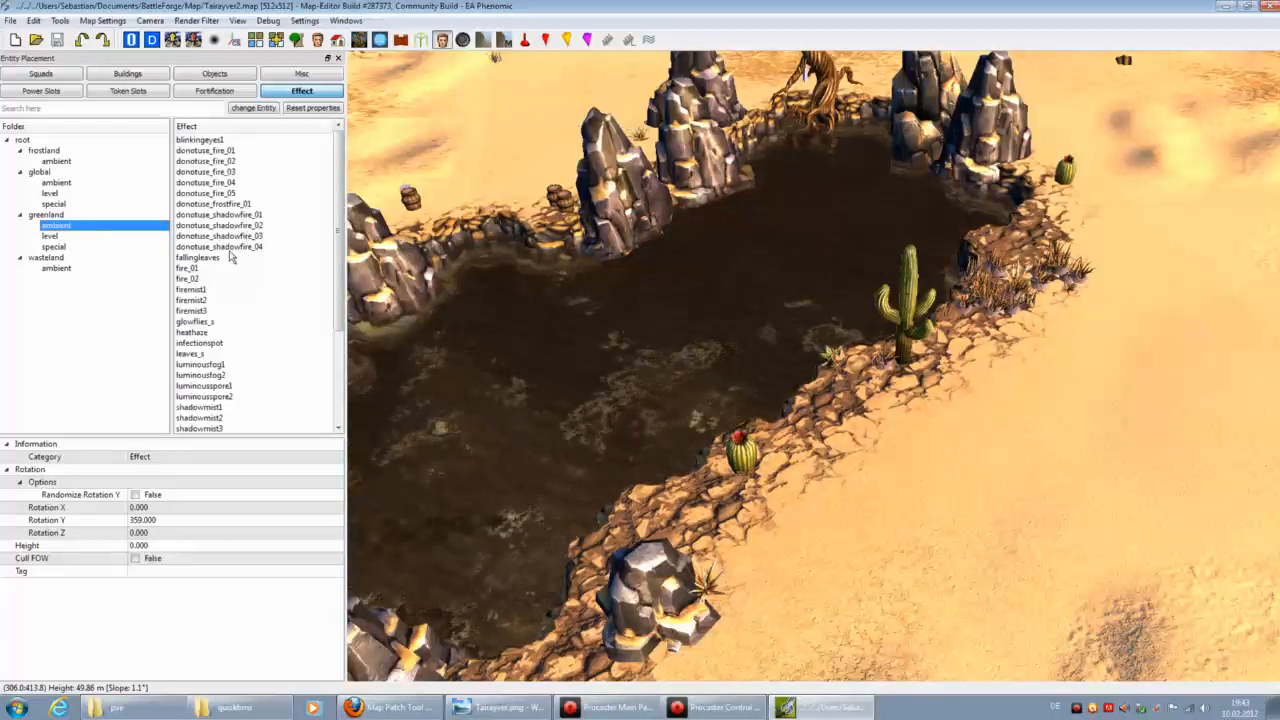
{"action": "left_click", "coordinate": [200, 141]}
{"action": "key", "text": "Right"}
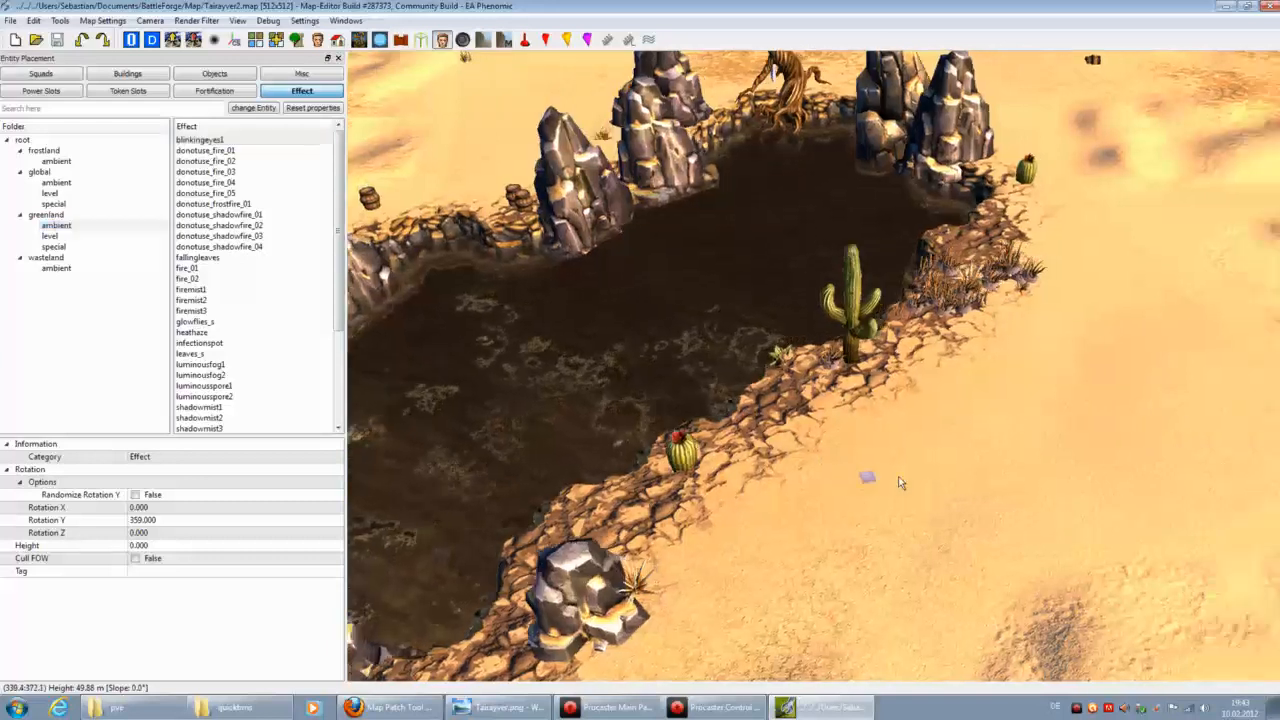
{"action": "scroll", "coordinate": [898, 483], "scroll_direction": "down", "scroll_amount": 3}
{"action": "scroll", "coordinate": [766, 489], "scroll_direction": "up", "scroll_amount": 4}
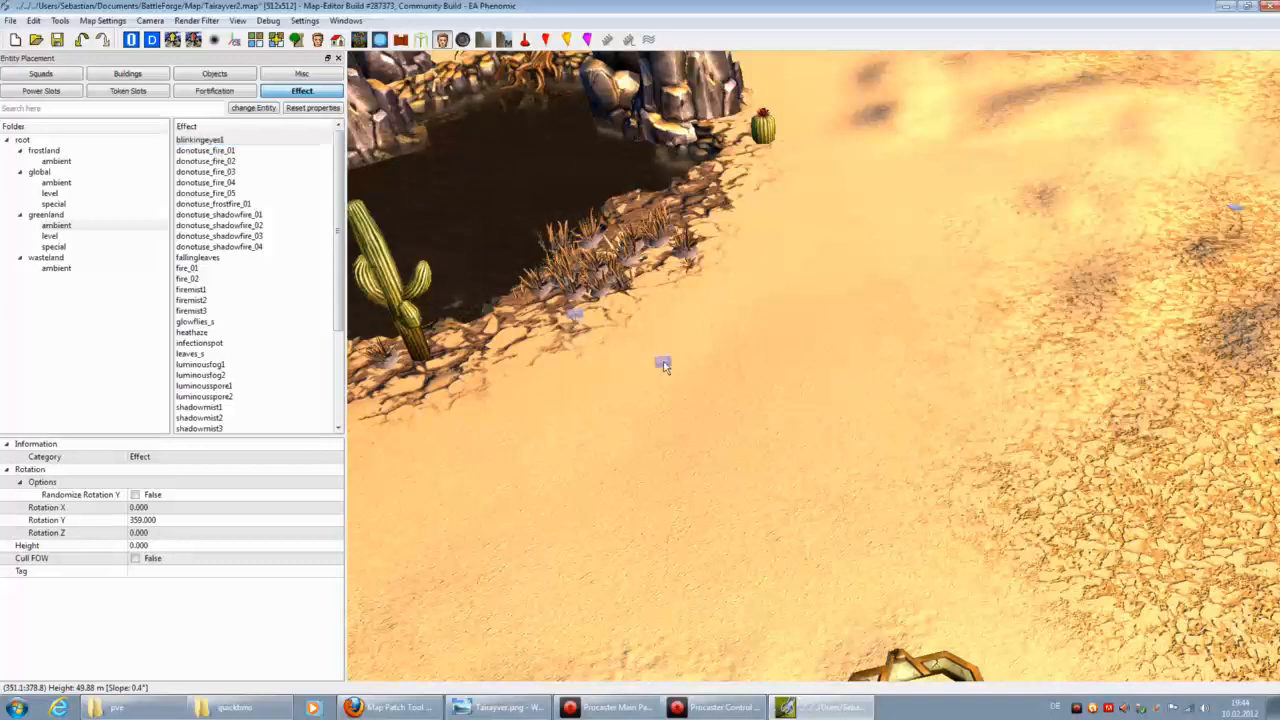
{"action": "scroll", "coordinate": [663, 361], "scroll_direction": "up", "scroll_amount": 3}
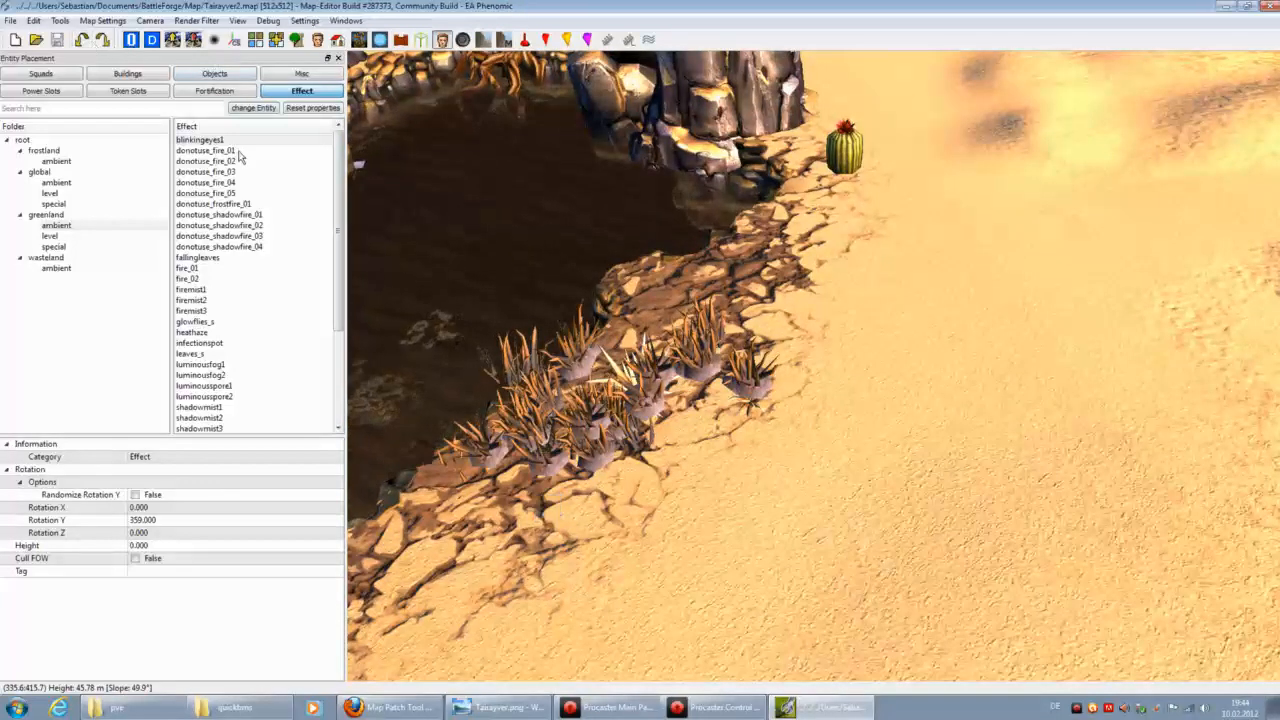
Step: Try out greenland effects including donotuse_fire_01, donotuse_frostfire_01, fallingleaves, fire_01 and firemist1 around the dark pool
{"action": "left_click", "coordinate": [272, 150]}
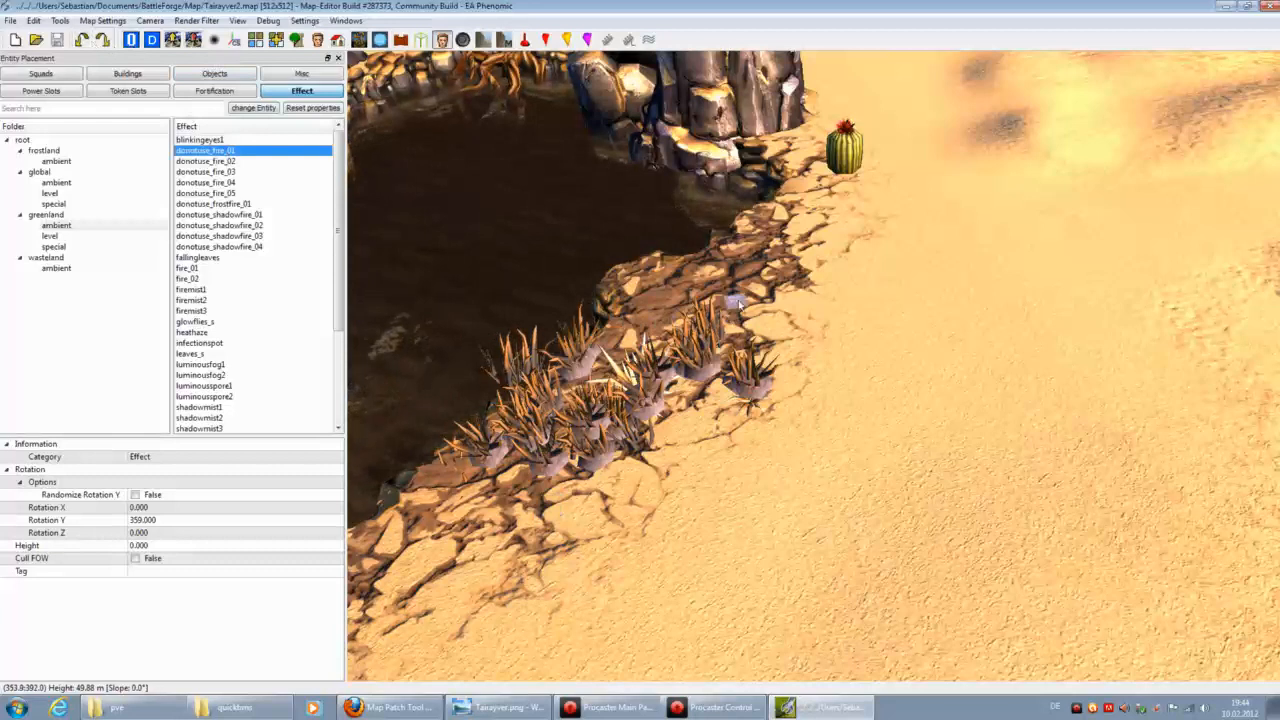
{"action": "scroll", "coordinate": [800, 405], "scroll_direction": "down", "scroll_amount": 3}
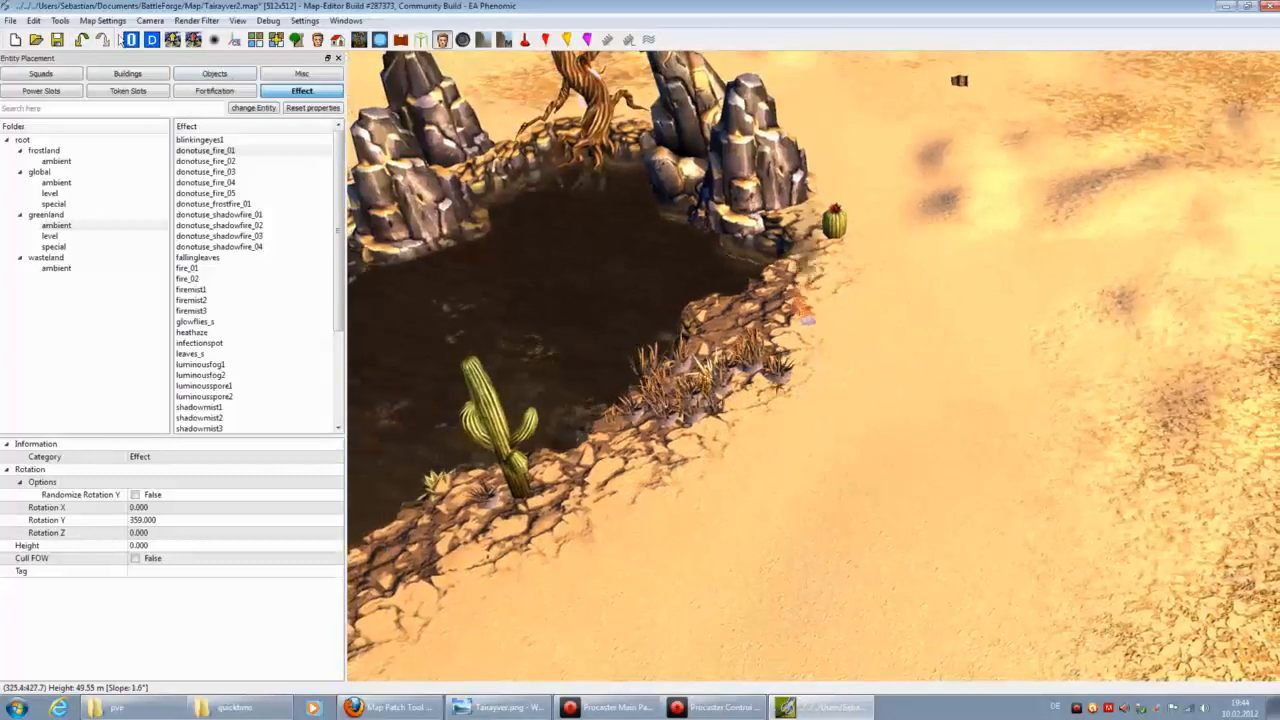
{"action": "left_click", "coordinate": [249, 205]}
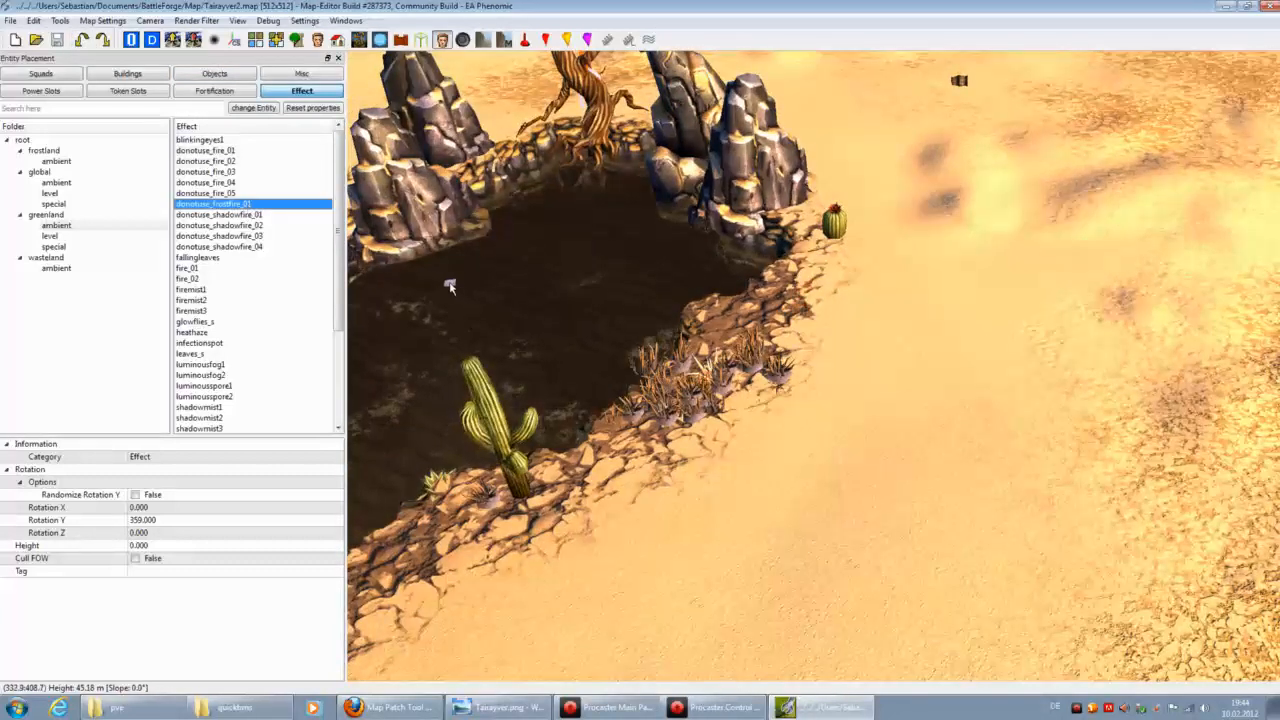
{"action": "left_click", "coordinate": [251, 257]}
{"action": "left_click", "coordinate": [215, 268]}
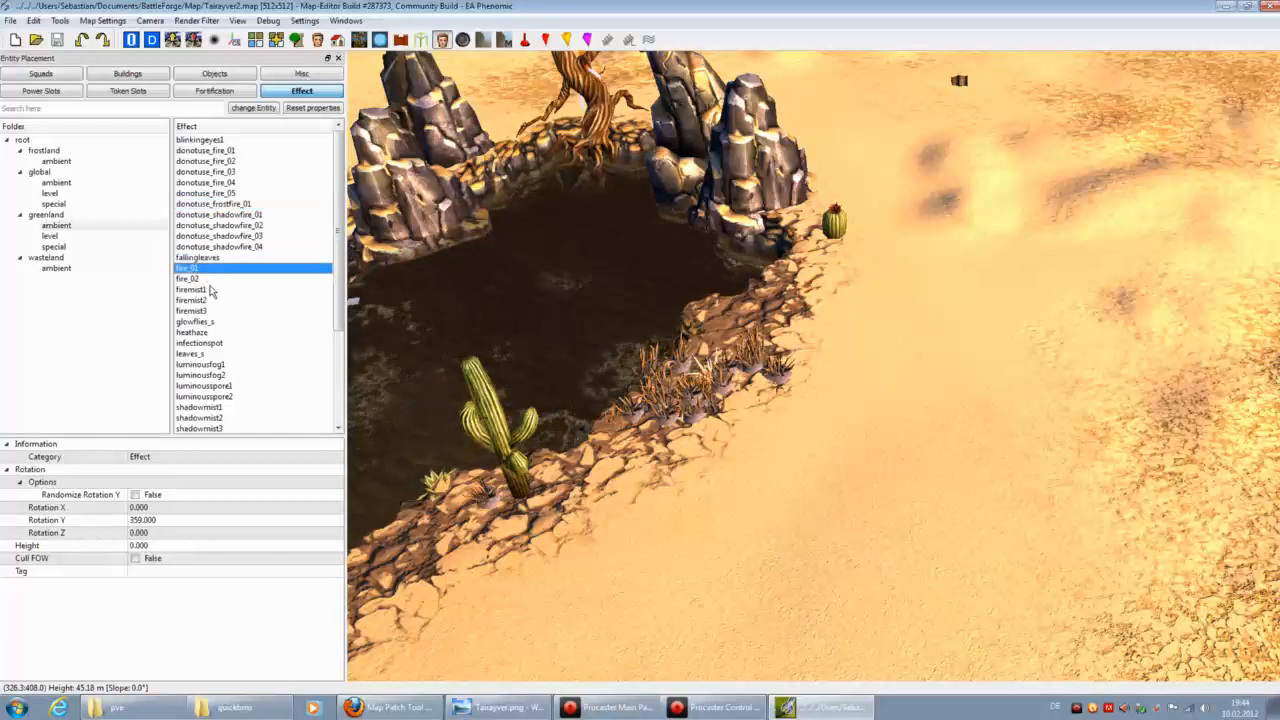
{"action": "left_click", "coordinate": [211, 290]}
{"action": "scroll", "coordinate": [885, 423], "scroll_direction": "up", "scroll_amount": 1}
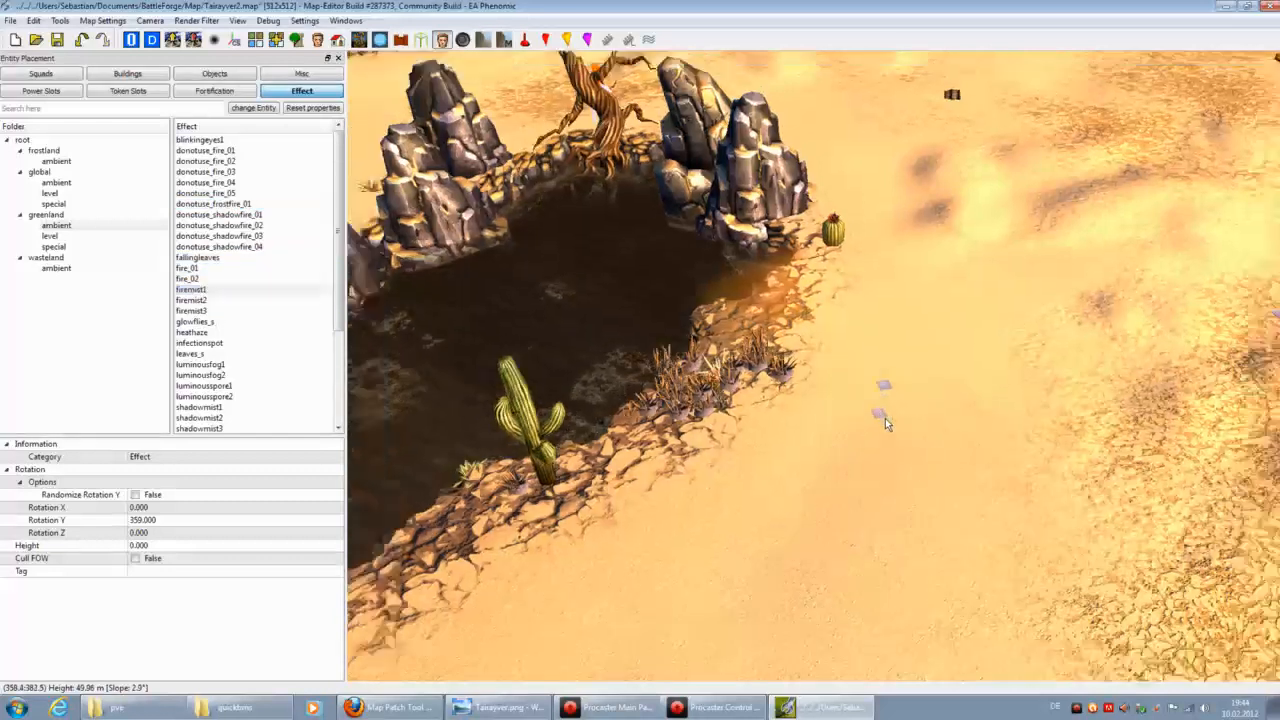
{"action": "scroll", "coordinate": [885, 423], "scroll_direction": "down", "scroll_amount": 1}
Step: Try the glowflies_s effect on the sand beside the dry grass and undo its placement
{"action": "left_click", "coordinate": [203, 321]}
{"action": "left_click", "coordinate": [823, 375]}
{"action": "scroll", "coordinate": [857, 425], "scroll_direction": "up", "scroll_amount": 2}
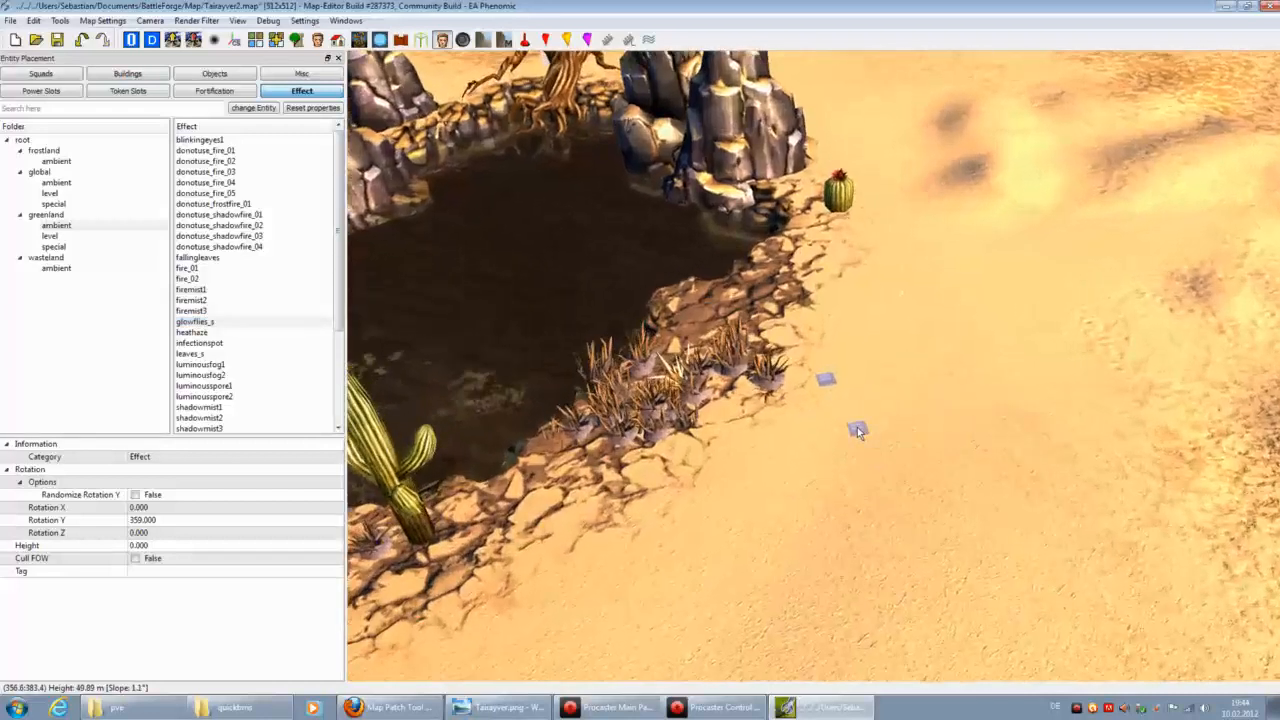
{"action": "left_click", "coordinate": [86, 40]}
Step: Place the heathaze effect on the rocky bank of the dark pool, between the cactus and the dry grass
{"action": "left_click", "coordinate": [224, 334]}
{"action": "left_click", "coordinate": [597, 465]}
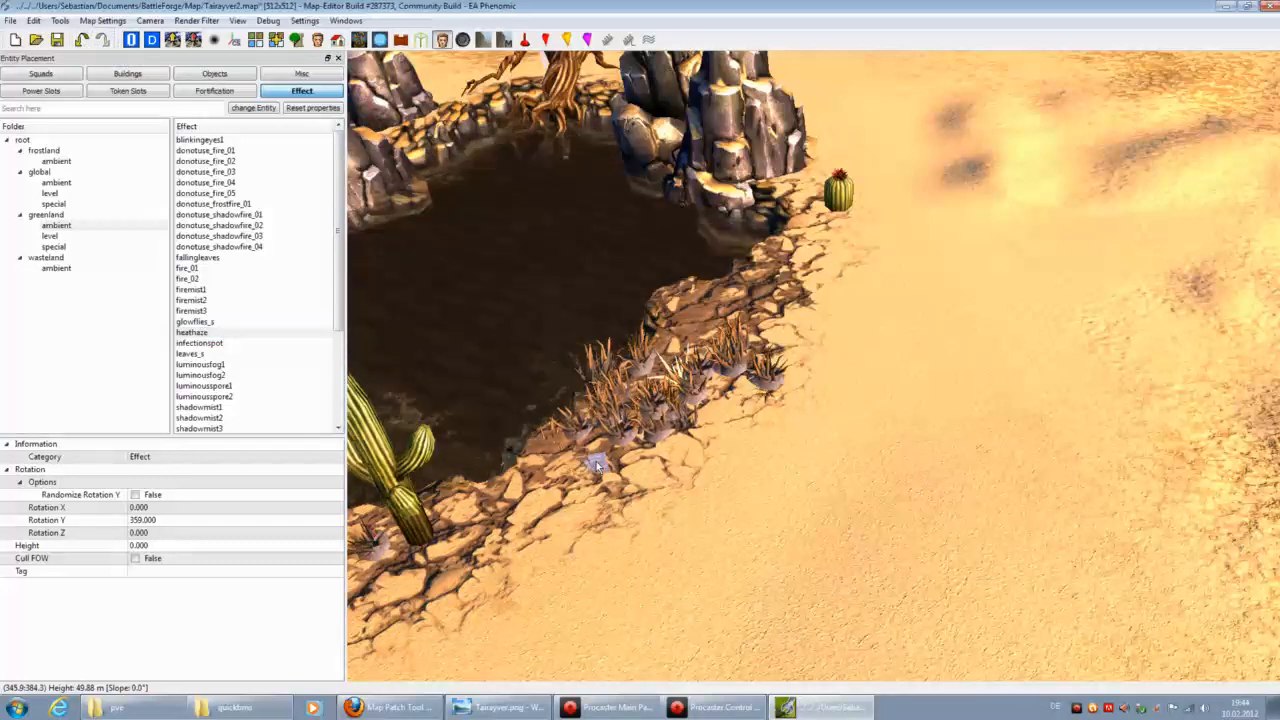
{"action": "scroll", "coordinate": [688, 503], "scroll_direction": "down", "scroll_amount": 5}
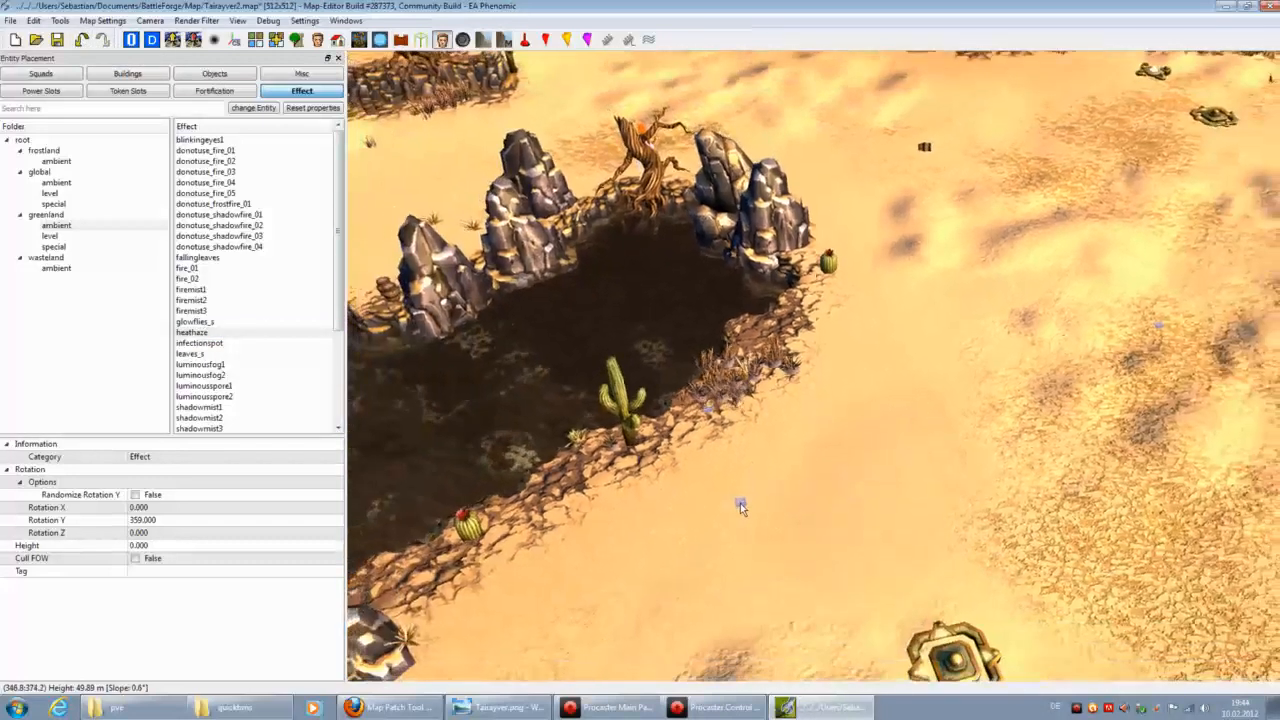
Step: Survey the rock walls, cliffs, dead trees and dark pools across the decorated map and save the map
{"action": "middle_click_drag", "start_coordinate": [759, 492], "coordinate": [727, 289]}
{"action": "scroll", "coordinate": [797, 356], "scroll_direction": "up", "scroll_amount": 2}
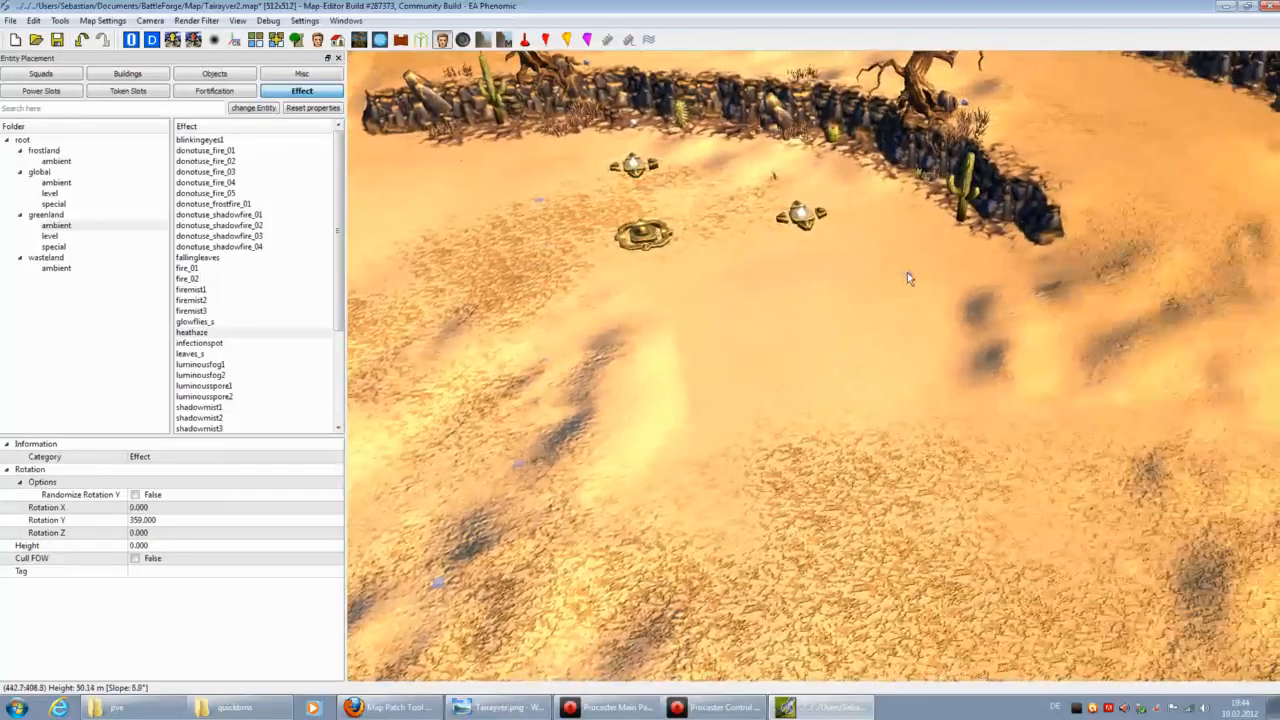
{"action": "middle_click_drag", "start_coordinate": [914, 366], "coordinate": [804, 300]}
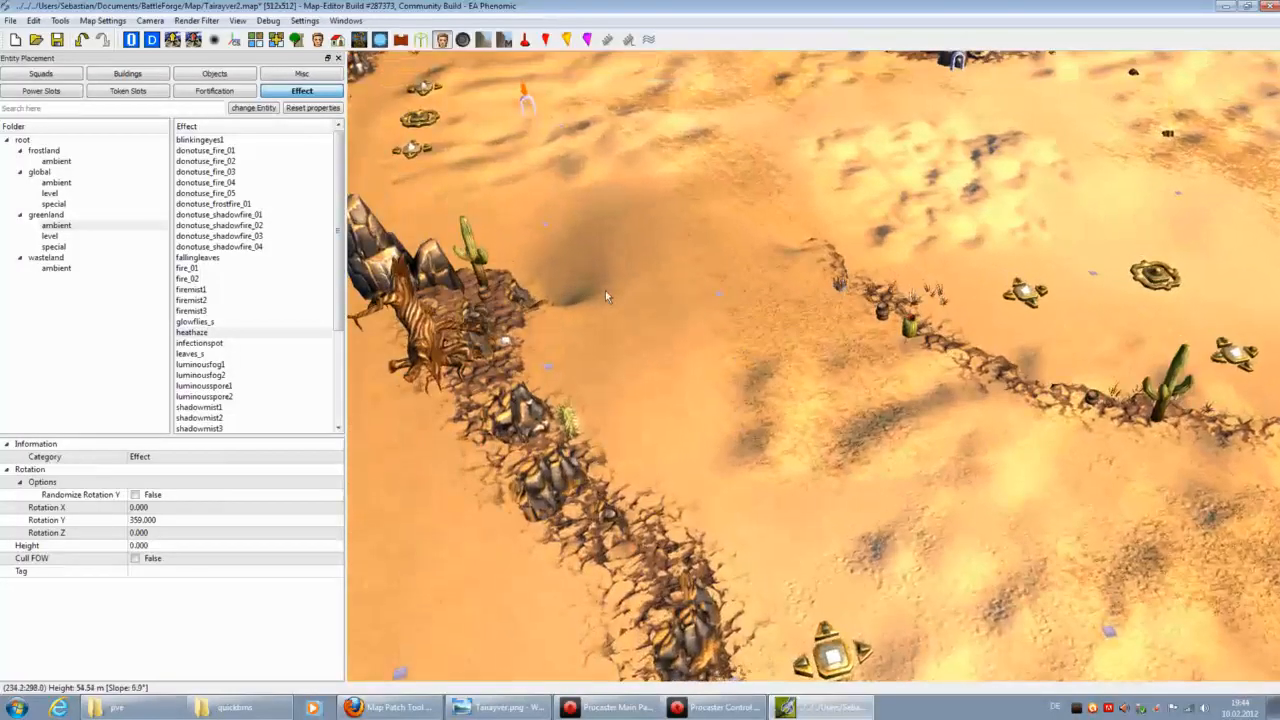
{"action": "middle_click_drag", "start_coordinate": [605, 296], "coordinate": [425, 167]}
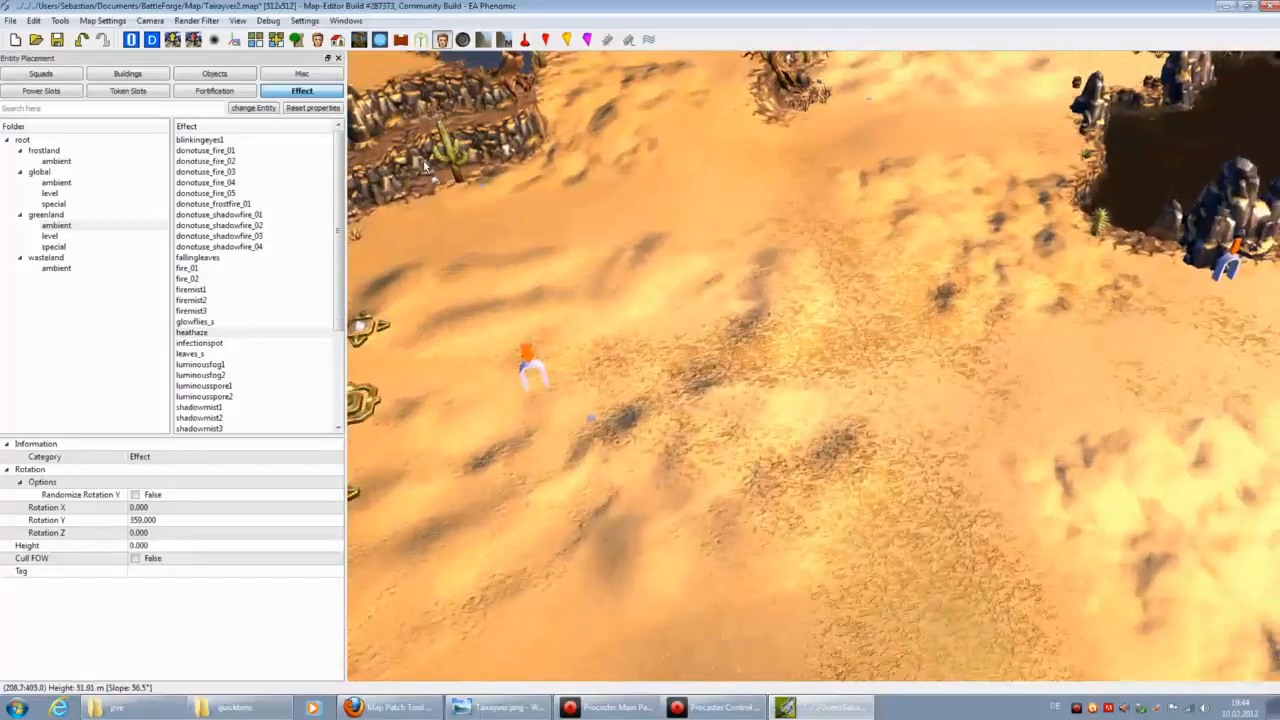
{"action": "middle_click_drag", "start_coordinate": [1098, 257], "coordinate": [497, 258]}
{"action": "middle_click_drag", "start_coordinate": [766, 197], "coordinate": [719, 138]}
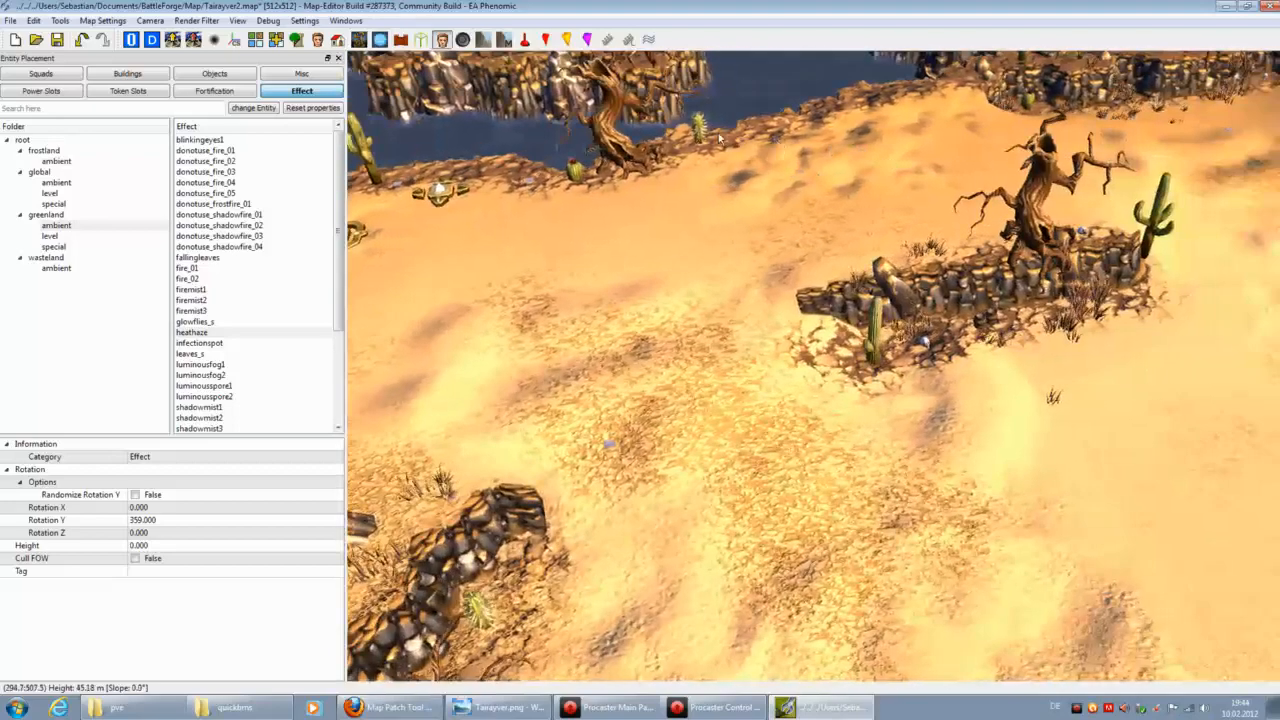
{"action": "middle_click_drag", "start_coordinate": [1030, 322], "coordinate": [577, 352]}
{"action": "middle_click_drag", "start_coordinate": [1022, 305], "coordinate": [1000, 330]}
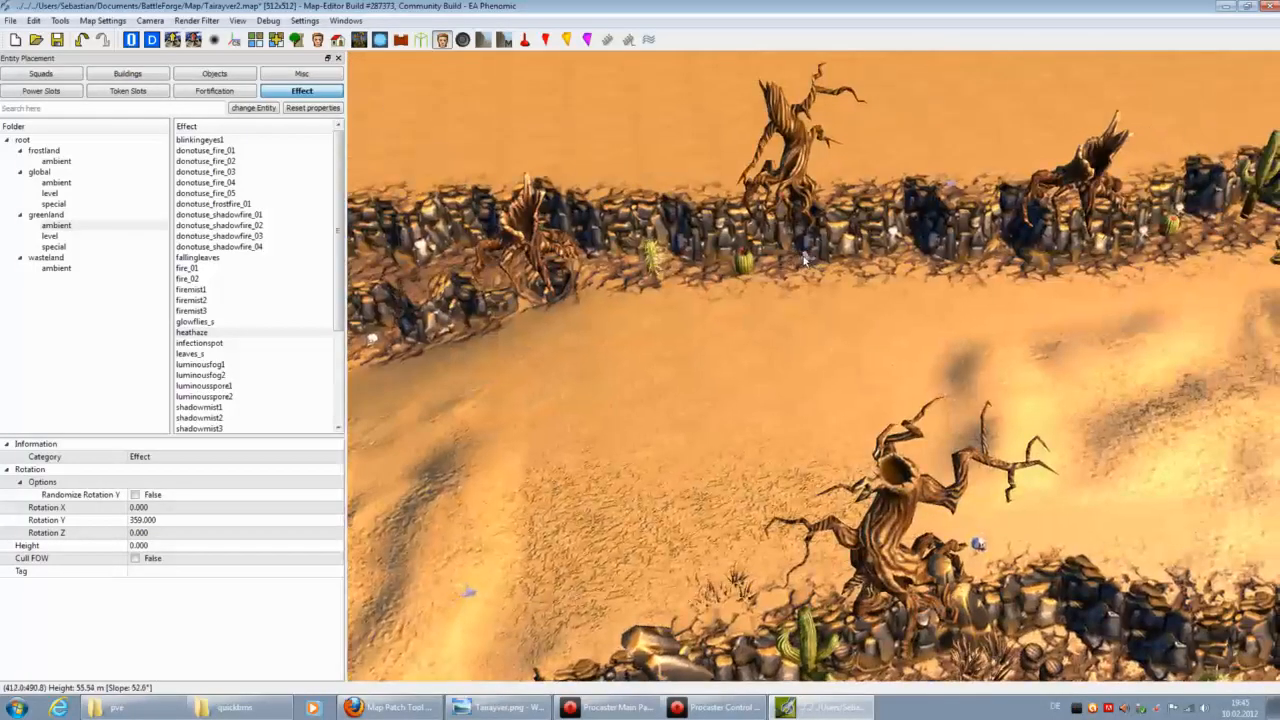
{"action": "middle_click_drag", "start_coordinate": [691, 400], "coordinate": [1042, 140]}
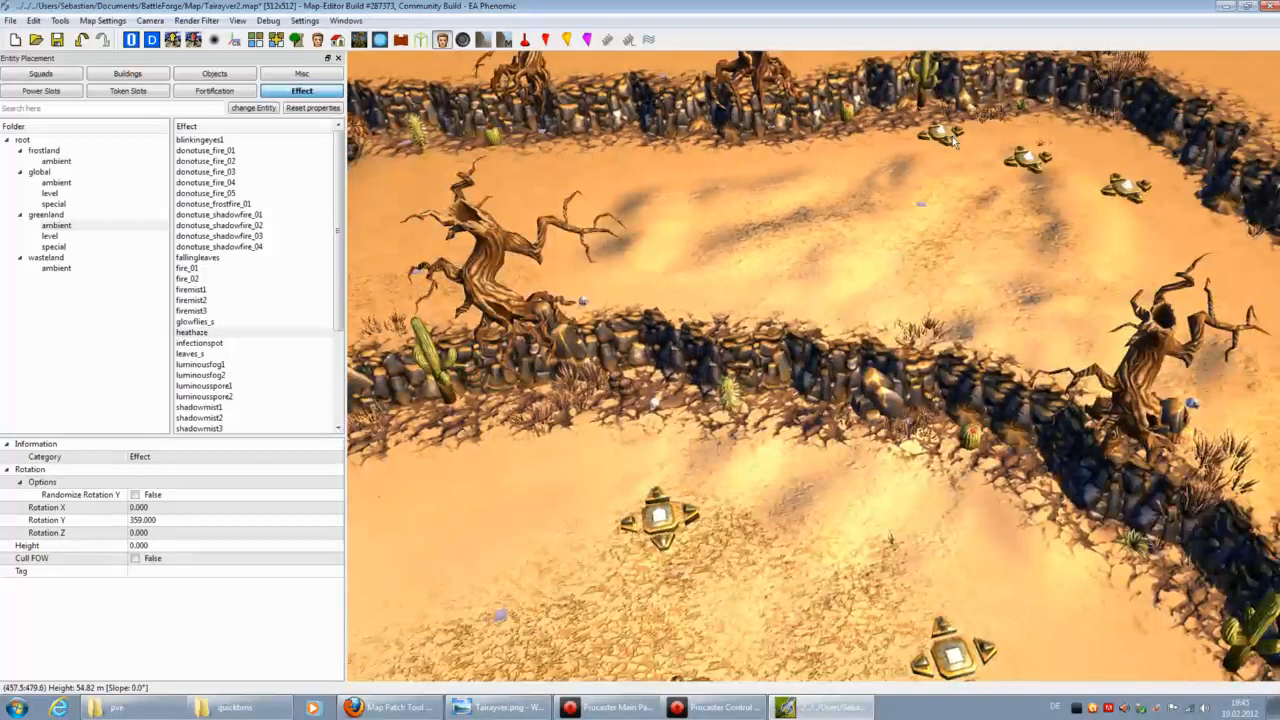
{"action": "middle_click_drag", "start_coordinate": [1120, 118], "coordinate": [727, 153]}
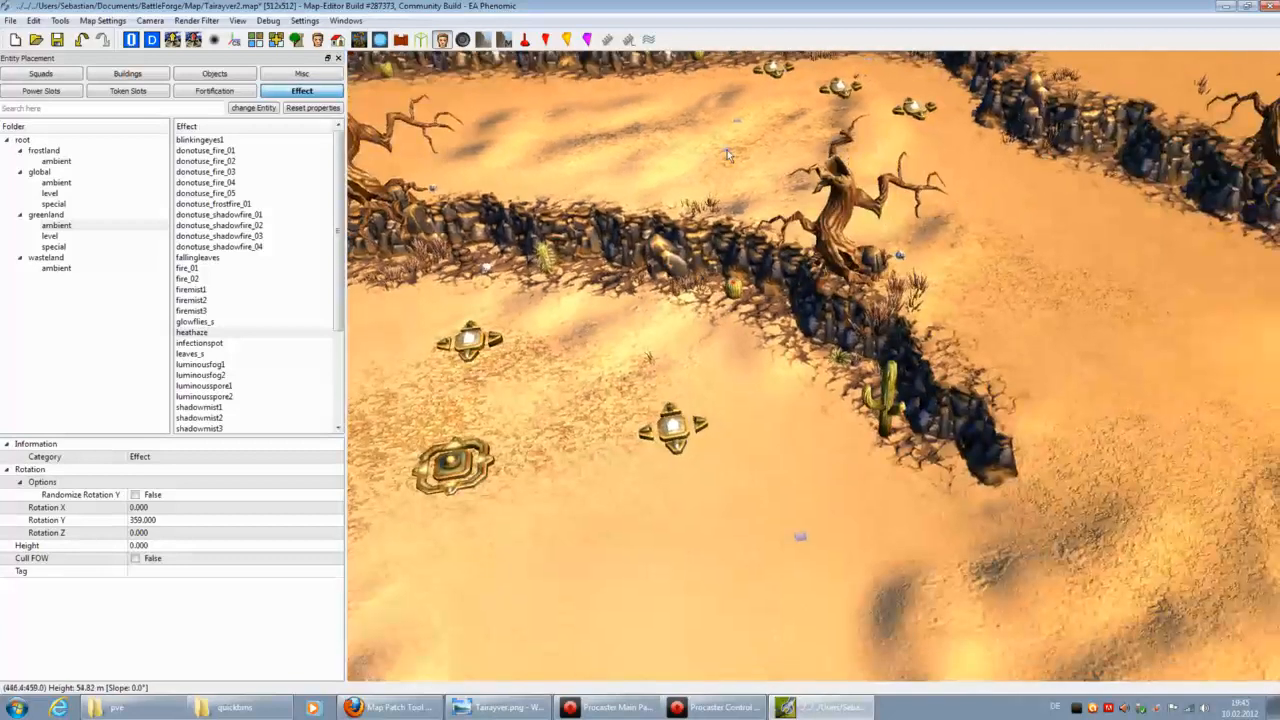
{"action": "middle_click_drag", "start_coordinate": [1145, 265], "coordinate": [633, 258]}
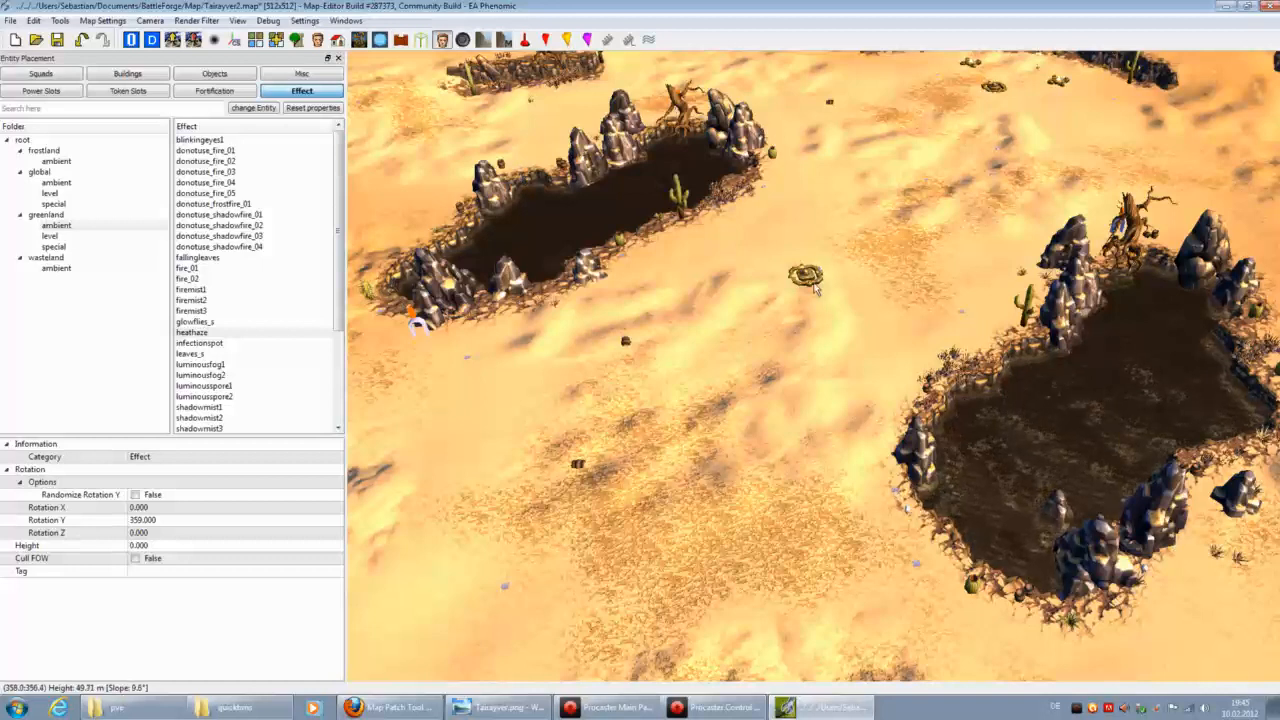
{"action": "middle_click_drag", "start_coordinate": [415, 320], "coordinate": [555, 510]}
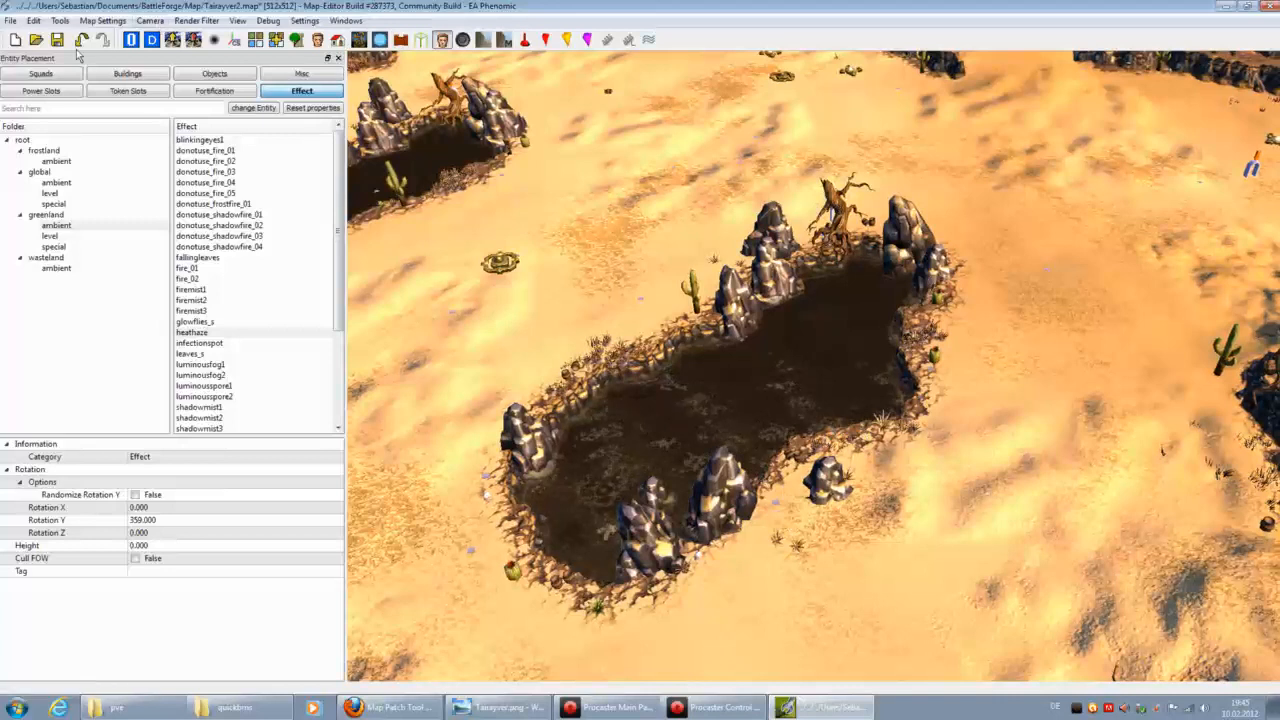
Step: Try the greenland ambient effects smoke and smoke2 on the sand beside the dark pool and undo each placement
{"action": "left_click", "coordinate": [228, 364]}
{"action": "scroll", "coordinate": [236, 372], "scroll_direction": "down", "scroll_amount": 4}
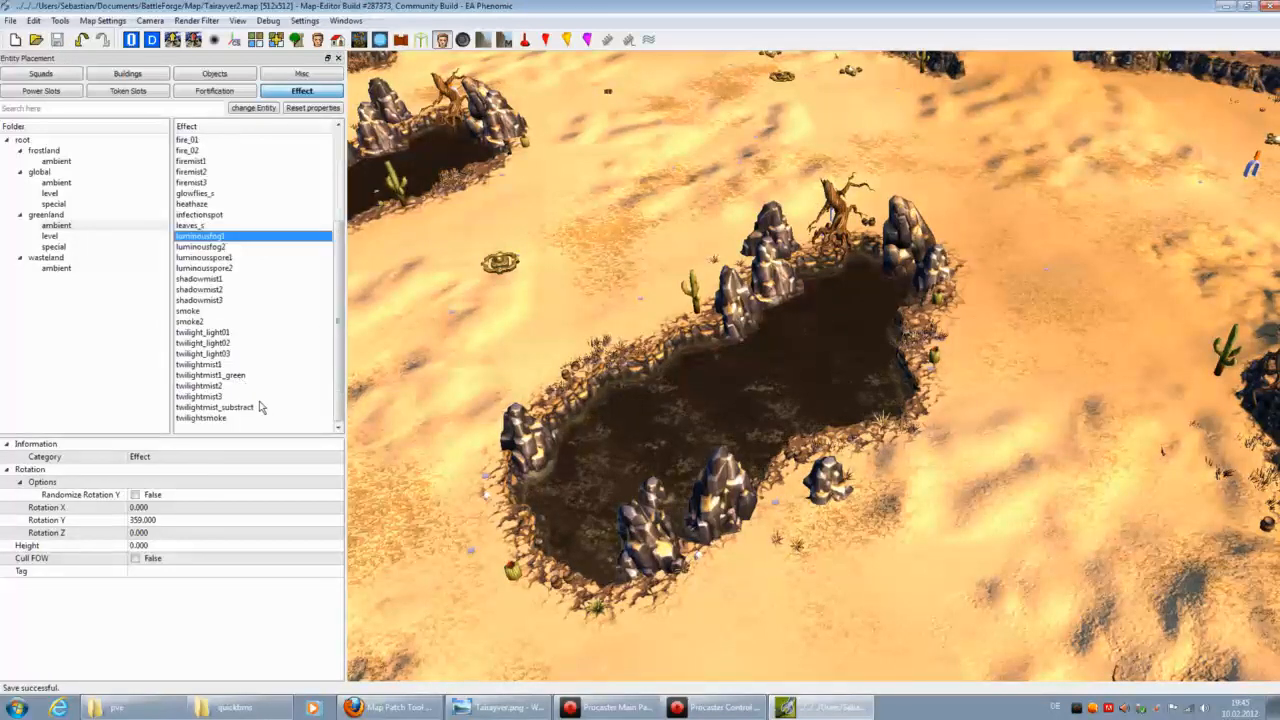
{"action": "left_click", "coordinate": [200, 311]}
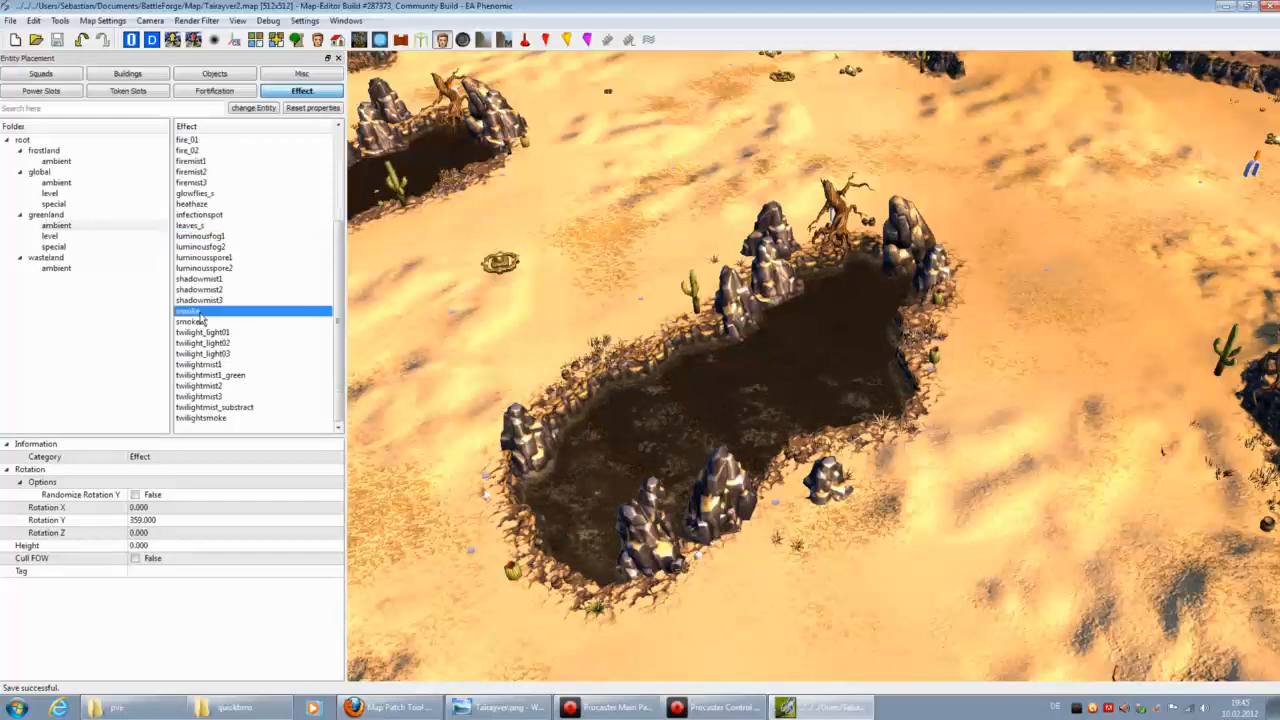
{"action": "scroll", "coordinate": [465, 389], "scroll_direction": "up", "scroll_amount": 5}
{"action": "left_click", "coordinate": [713, 373]}
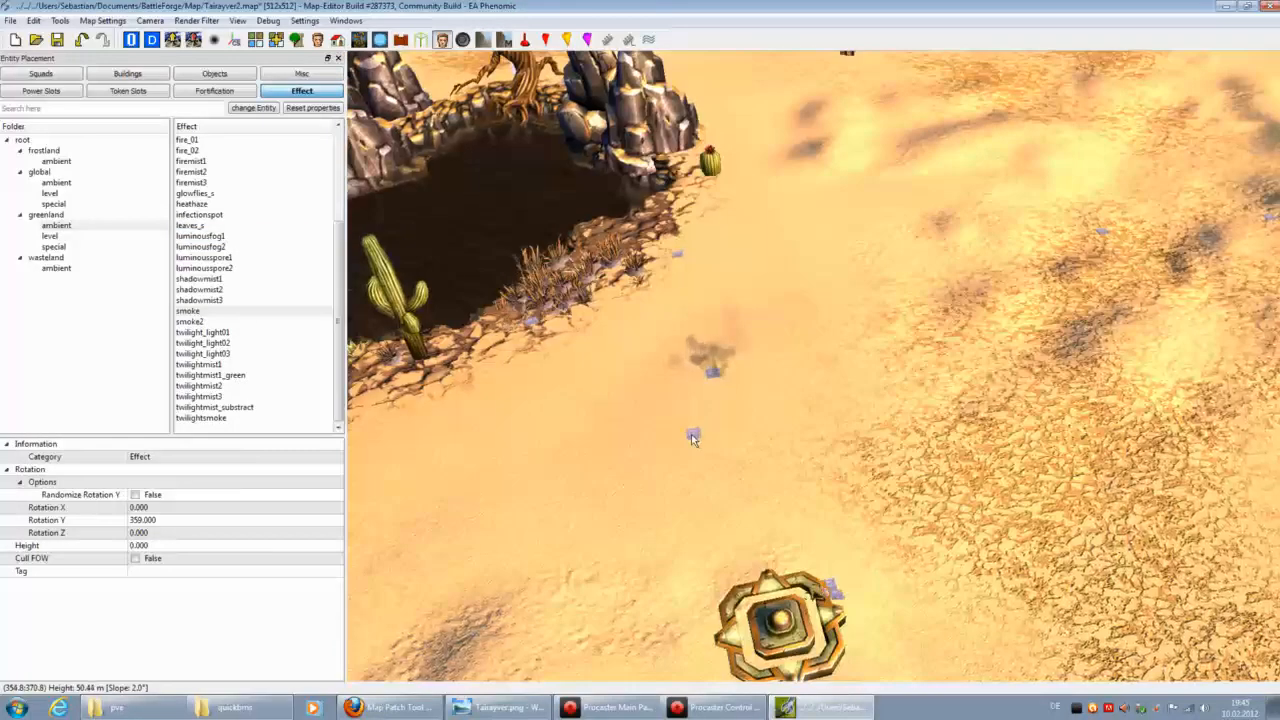
{"action": "key", "text": "ctrl+z"}
{"action": "left_click", "coordinate": [201, 322]}
{"action": "left_click", "coordinate": [679, 422]}
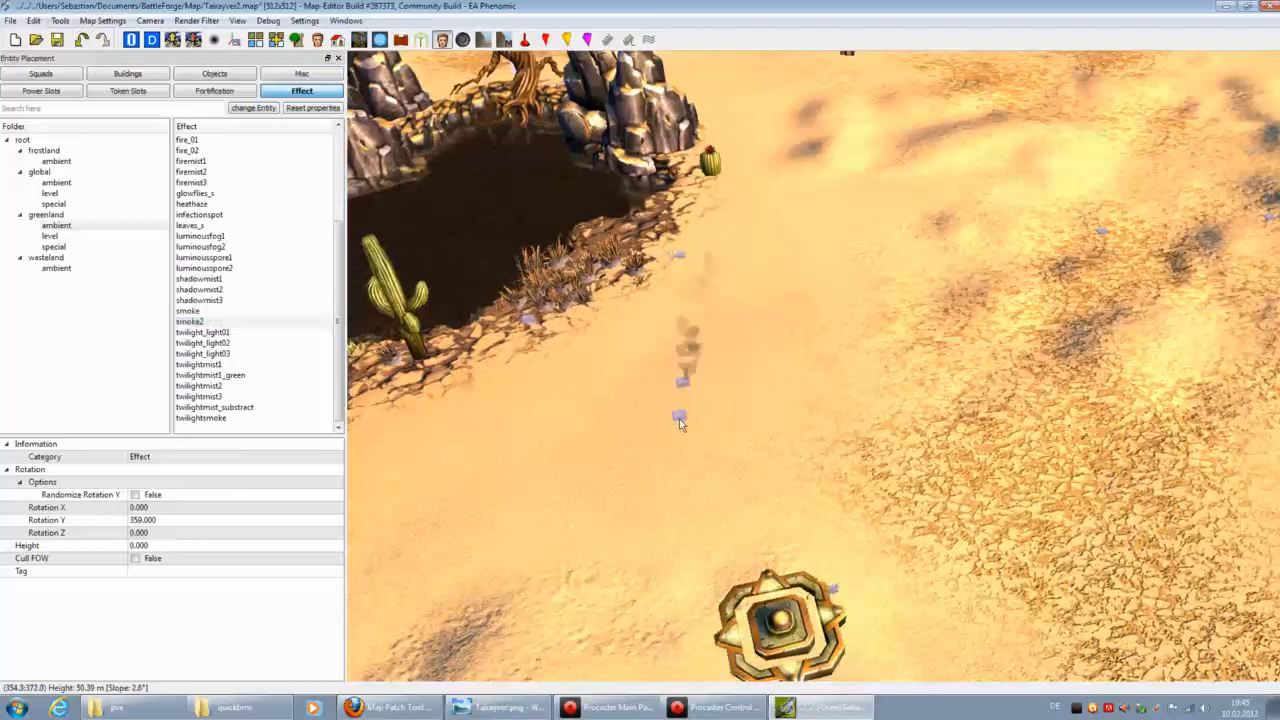
{"action": "key", "text": "ctrl+z"}
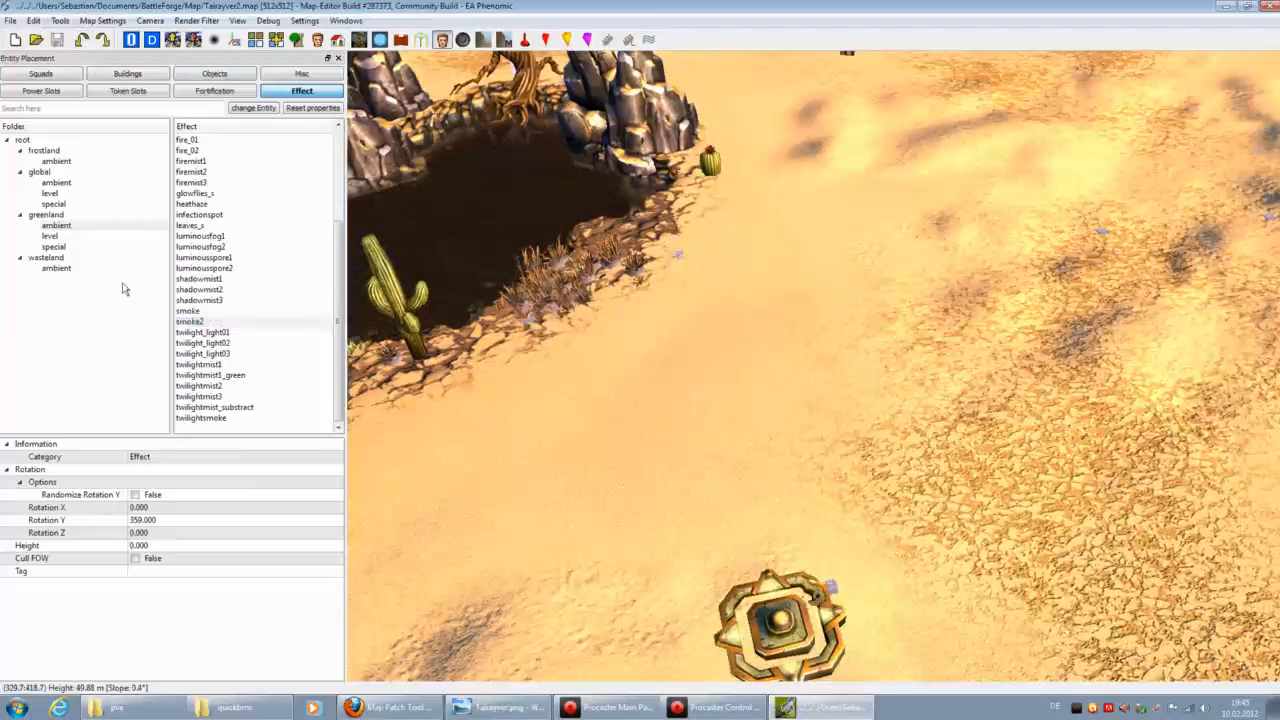
Step: Try the global ambient effects fire, fire_fireplace_s and fog_ground_m beside the dark pool, undoing their placements
{"action": "left_click", "coordinate": [50, 236]}
{"action": "left_click", "coordinate": [68, 248]}
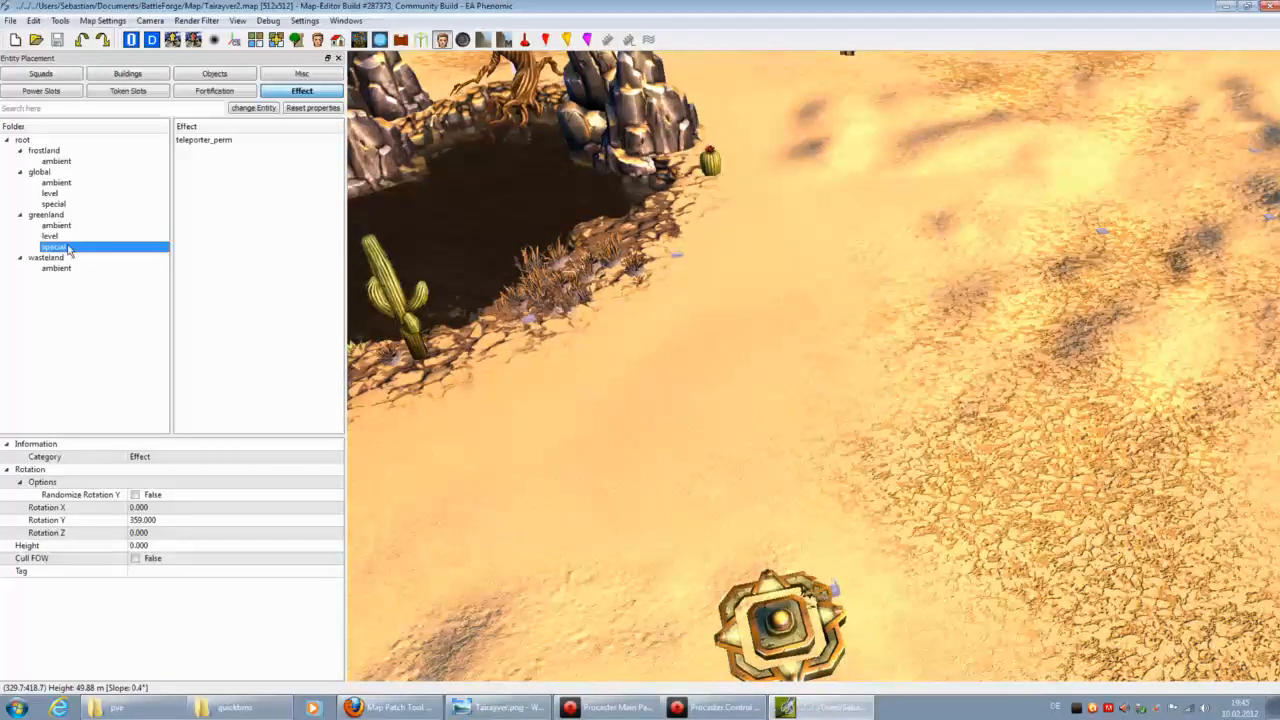
{"action": "left_click", "coordinate": [69, 205]}
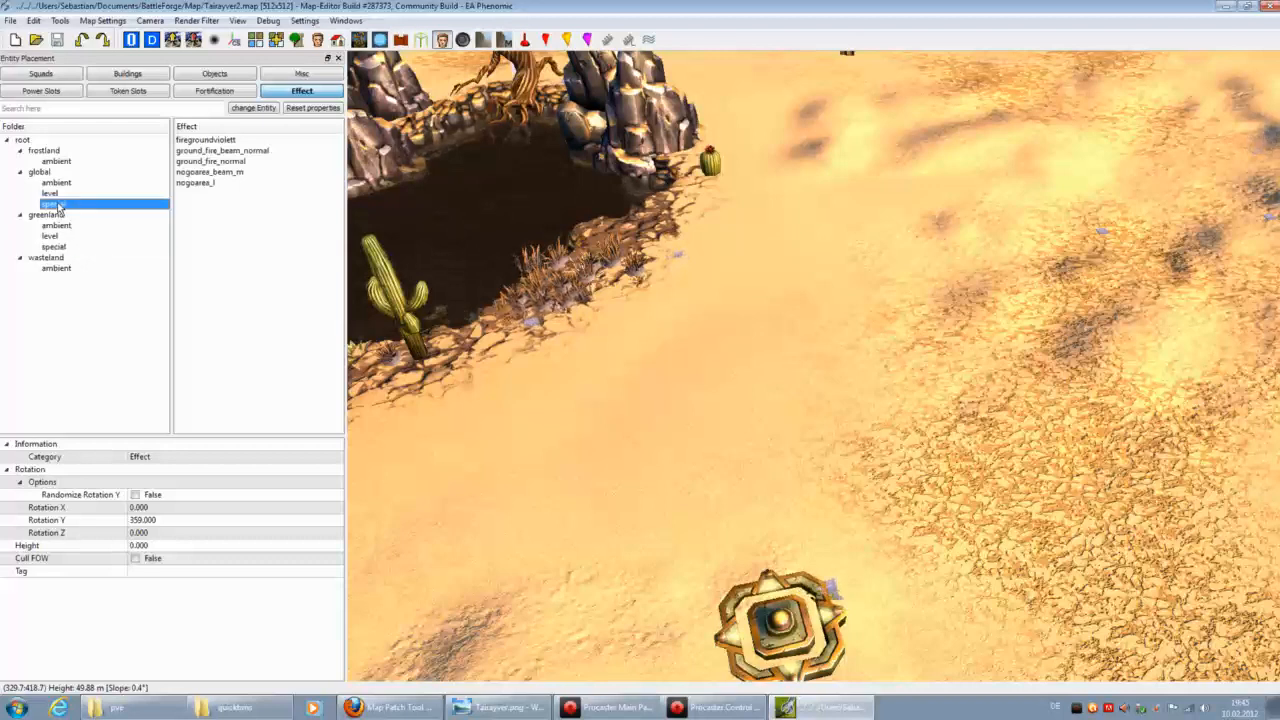
{"action": "left_click", "coordinate": [57, 183]}
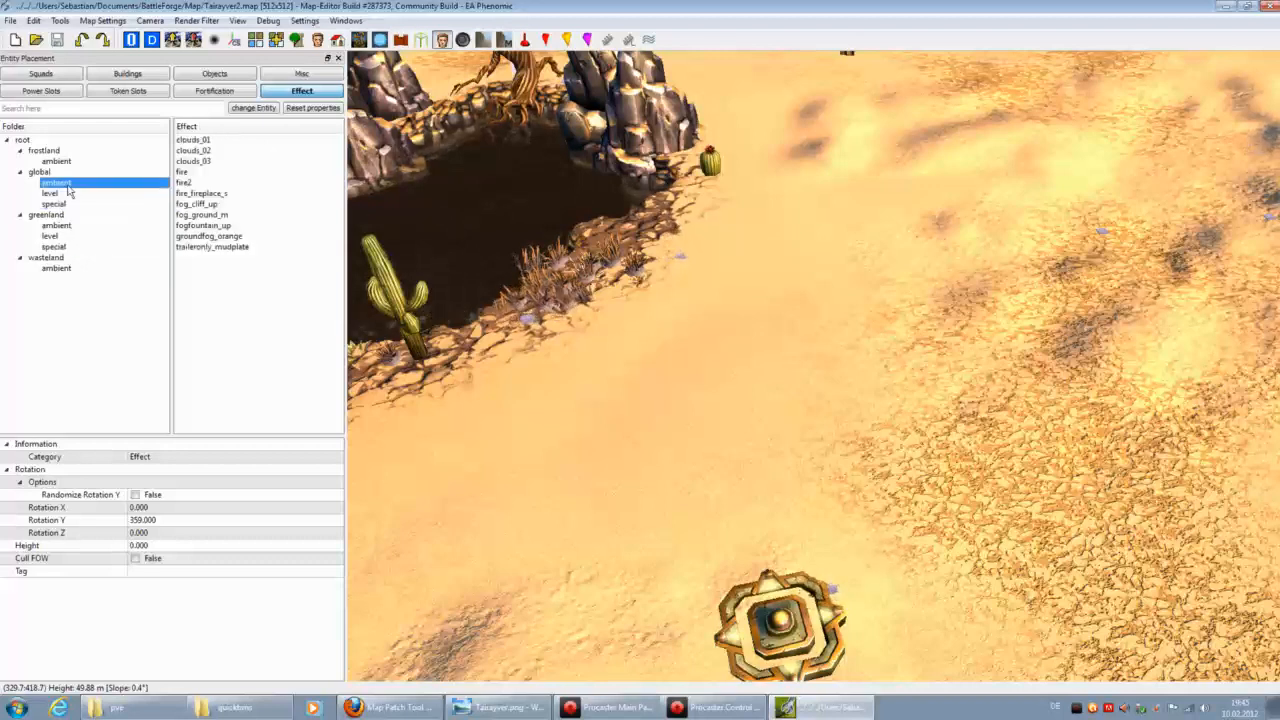
{"action": "left_click", "coordinate": [200, 172]}
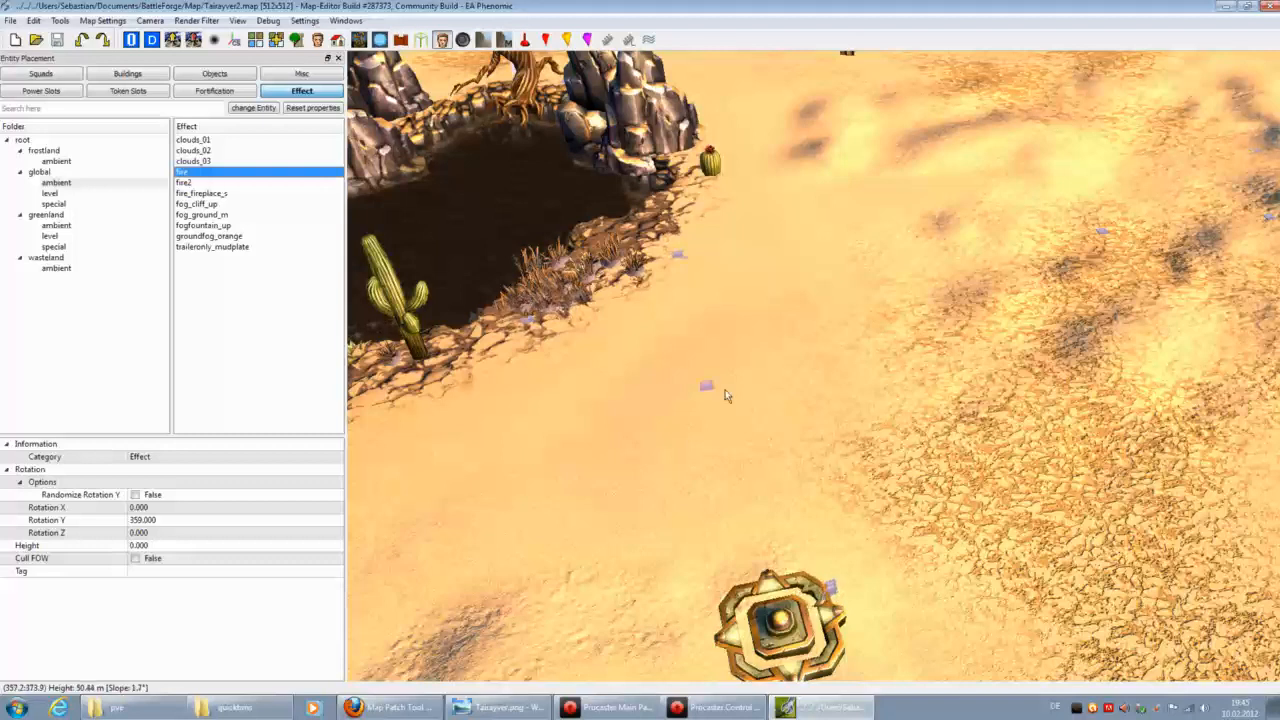
{"action": "left_click", "coordinate": [222, 194]}
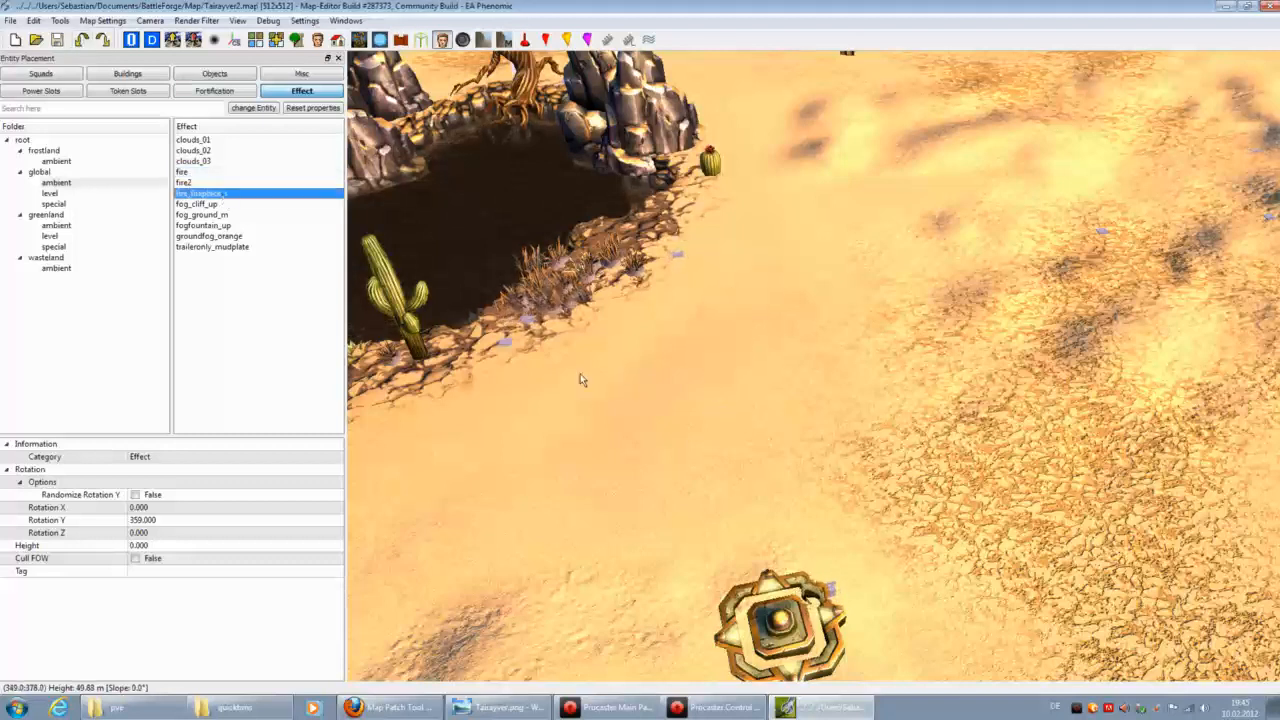
{"action": "left_click", "coordinate": [84, 44]}
{"action": "left_click", "coordinate": [202, 214]}
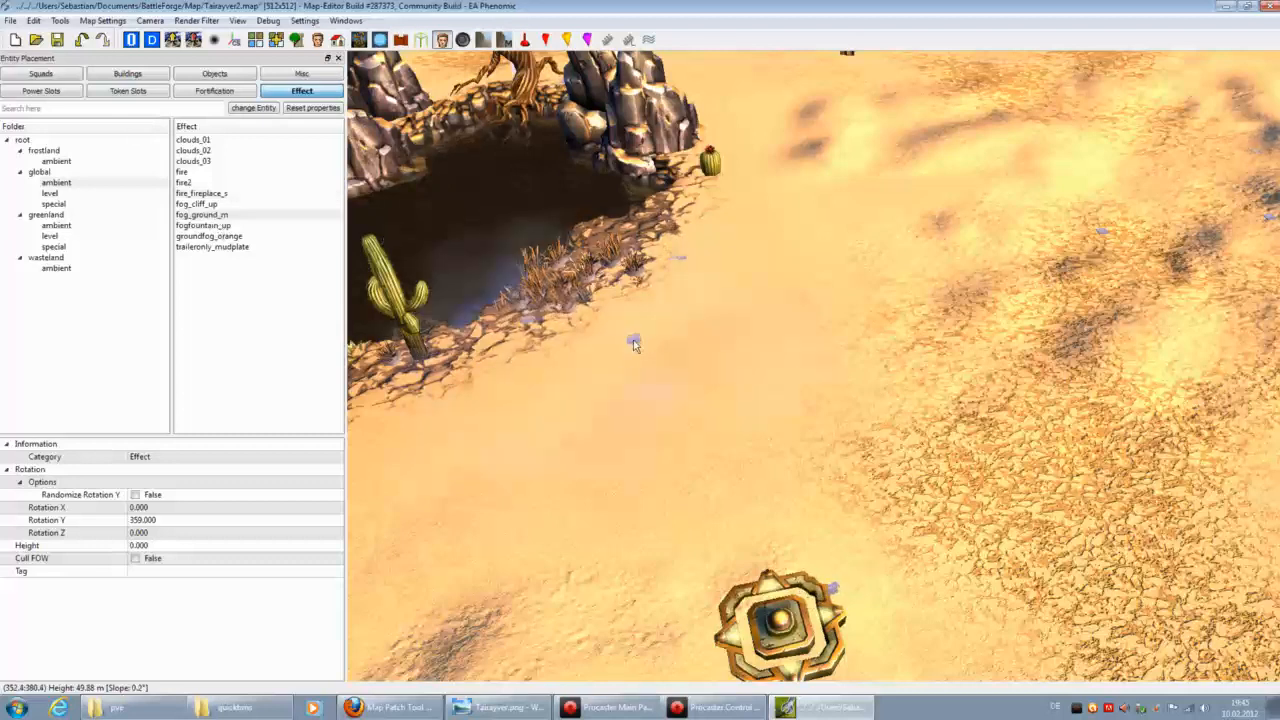
{"action": "left_click", "coordinate": [81, 43]}
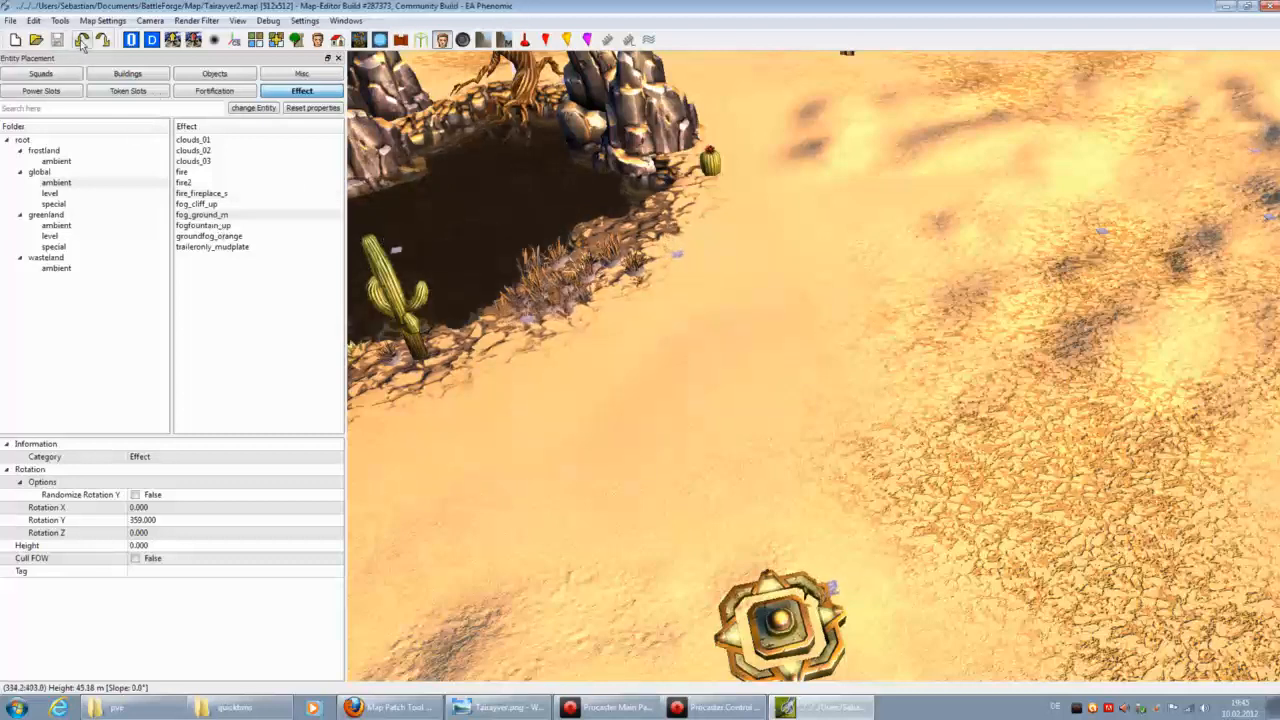
Step: Try the traileronly_mudplate effect on the sand beside the dry grass and undo its placement
{"action": "left_click", "coordinate": [230, 247]}
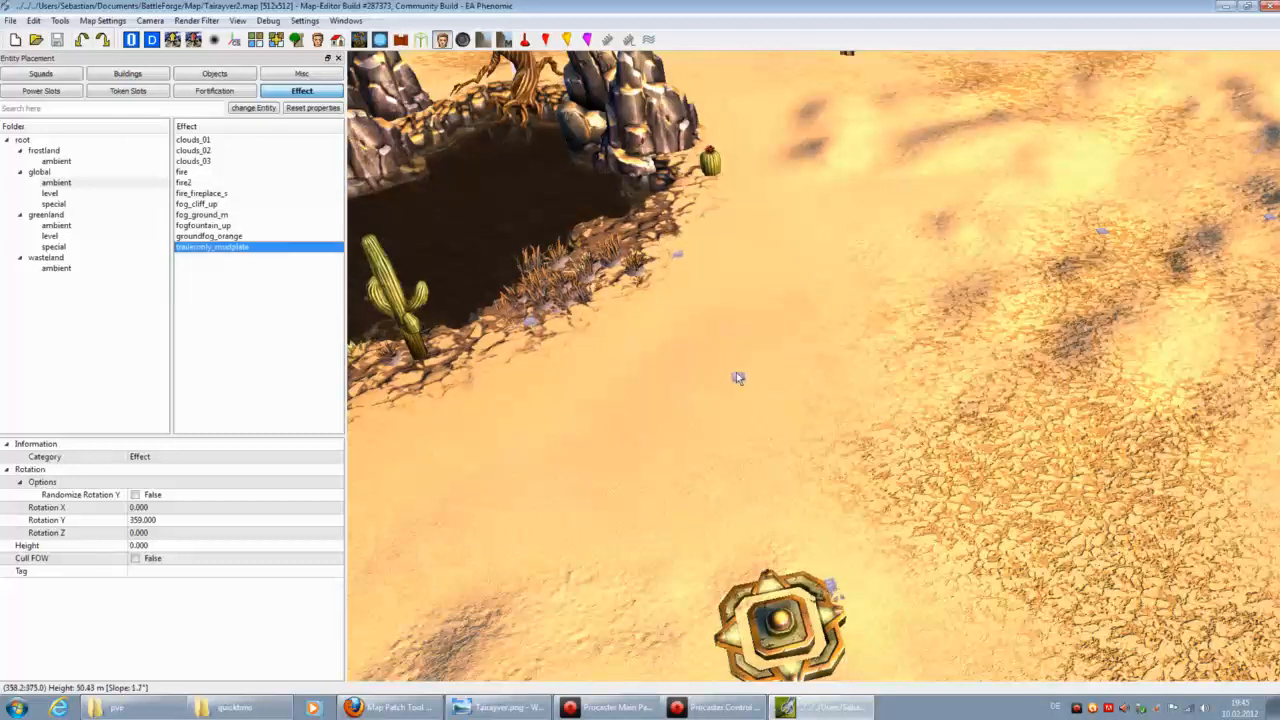
{"action": "left_click", "coordinate": [665, 320]}
{"action": "scroll", "coordinate": [717, 383], "scroll_direction": "up", "scroll_amount": 2}
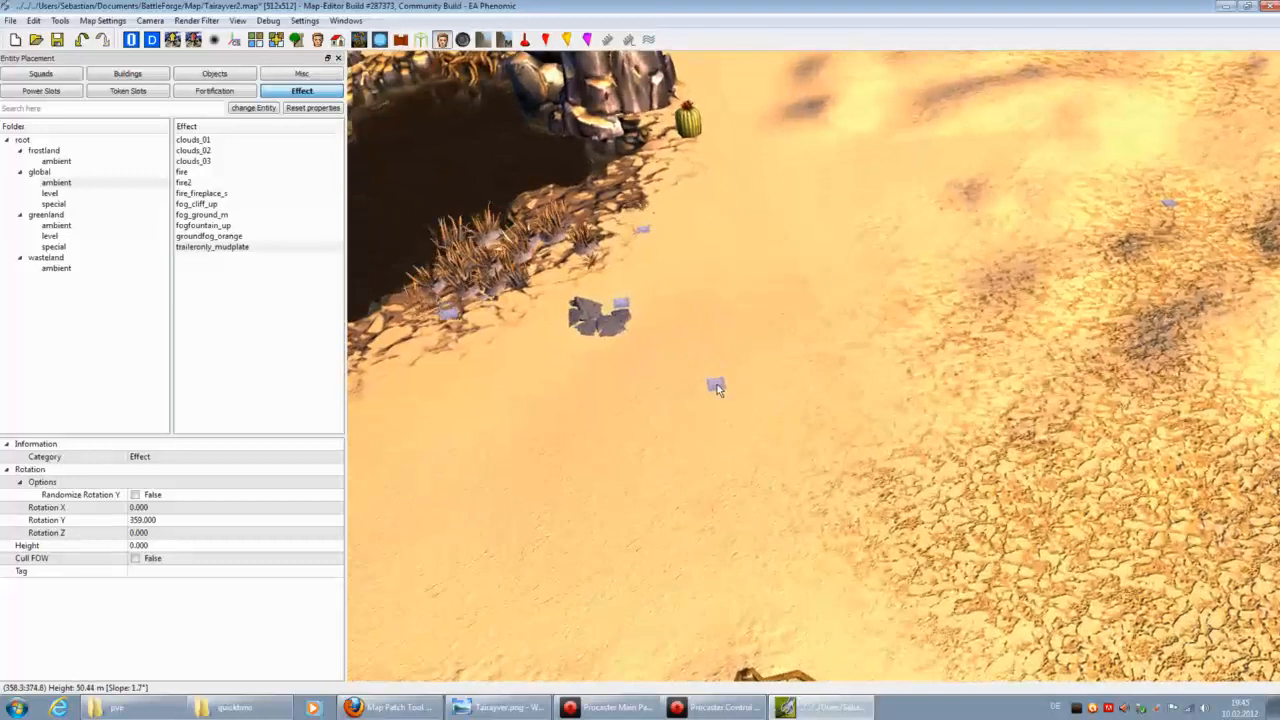
{"action": "left_click", "coordinate": [81, 42]}
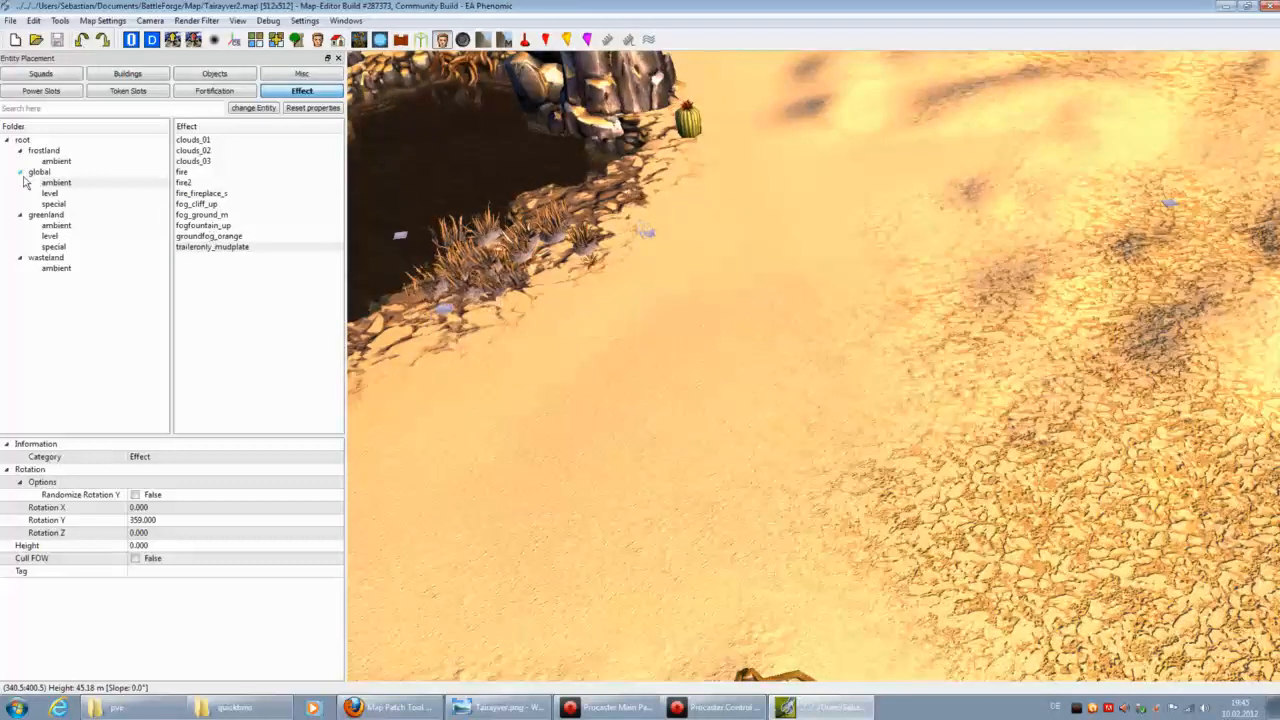
Step: Try the global level effects altarlarge_perm and banditsgate_glow near the dark pool and undo the placement
{"action": "left_click", "coordinate": [145, 195]}
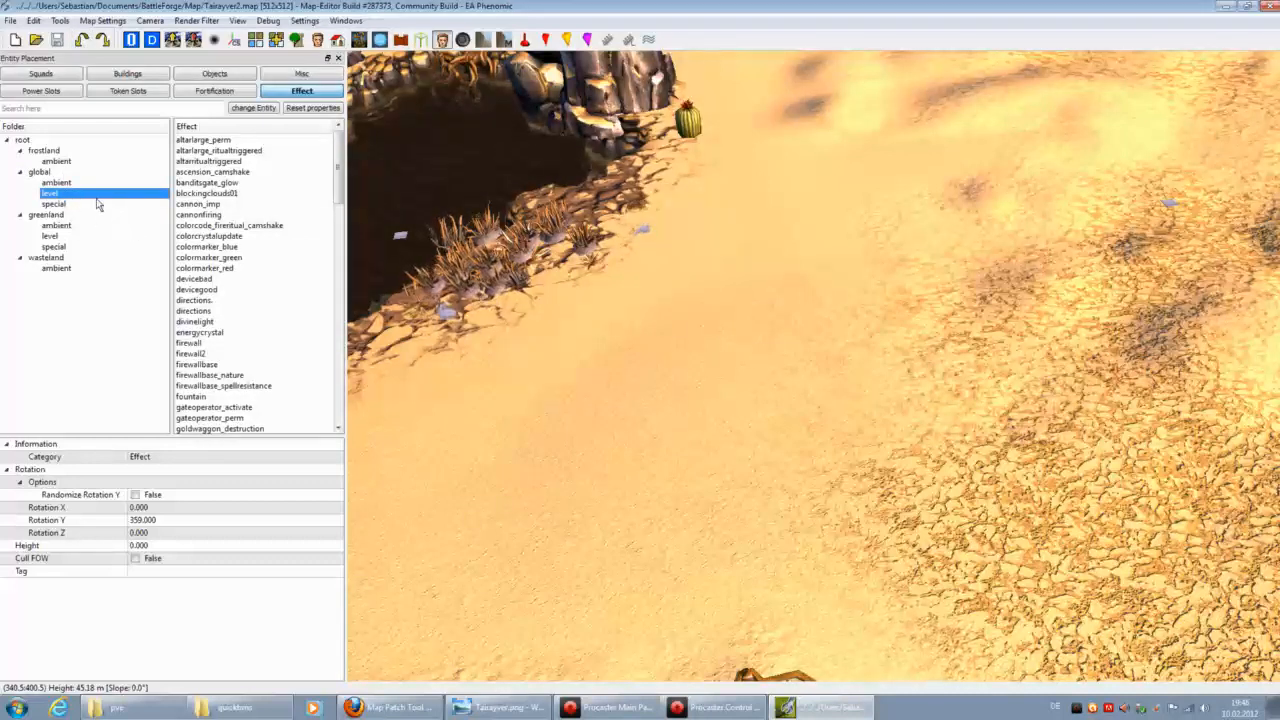
{"action": "left_click", "coordinate": [224, 141]}
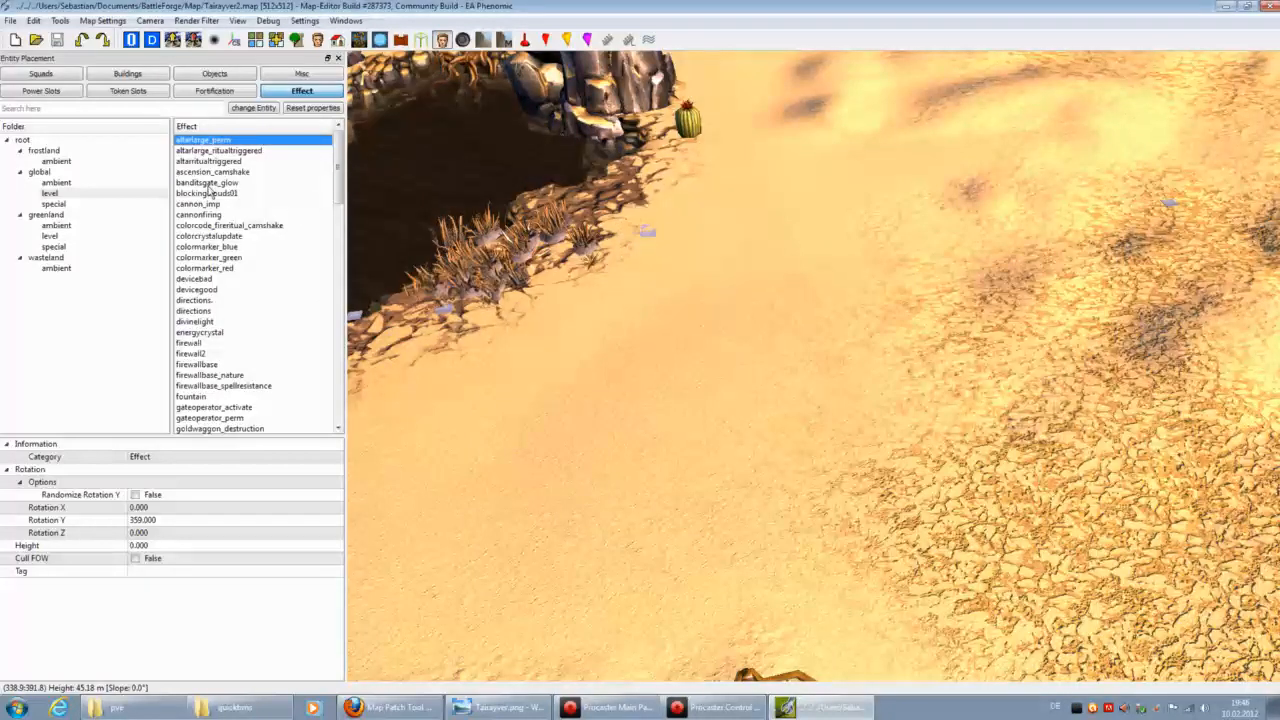
{"action": "scroll", "coordinate": [674, 345], "scroll_direction": "down", "scroll_amount": 3}
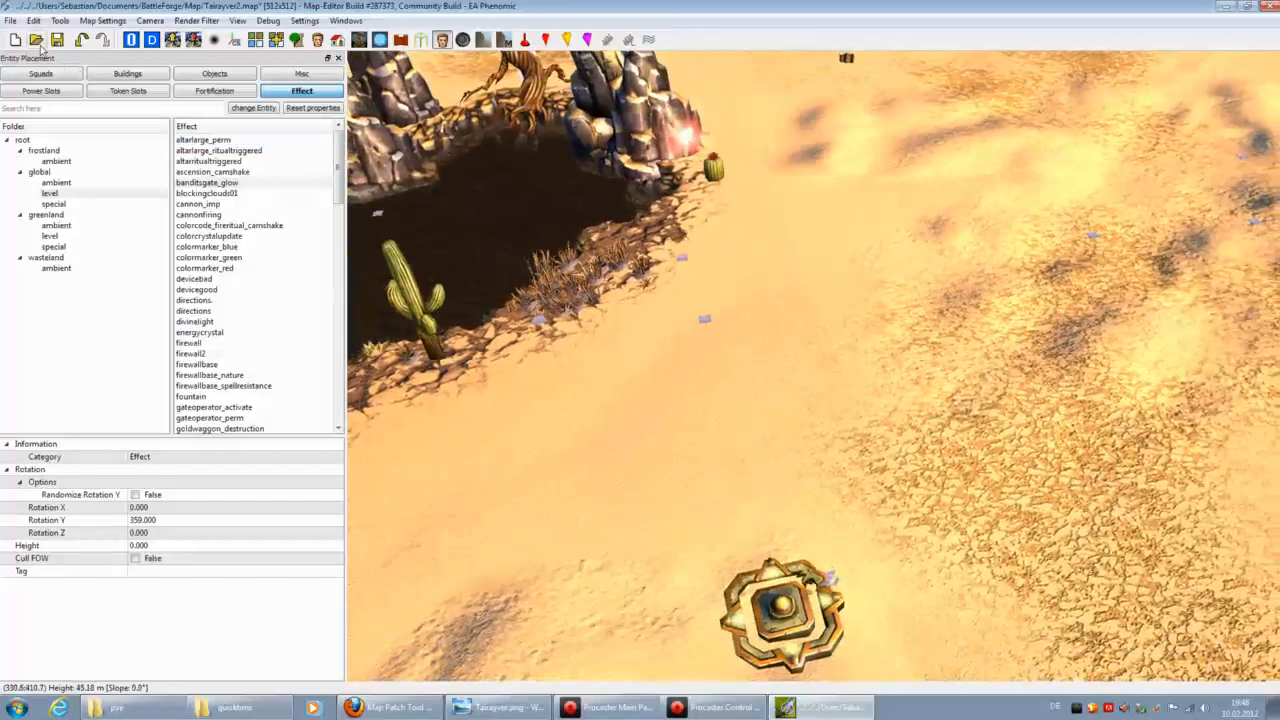
Step: Try the cannon_imp and cannonfiring level effects on the open sand beside the dark pool, undoing each placement
{"action": "left_click", "coordinate": [203, 204]}
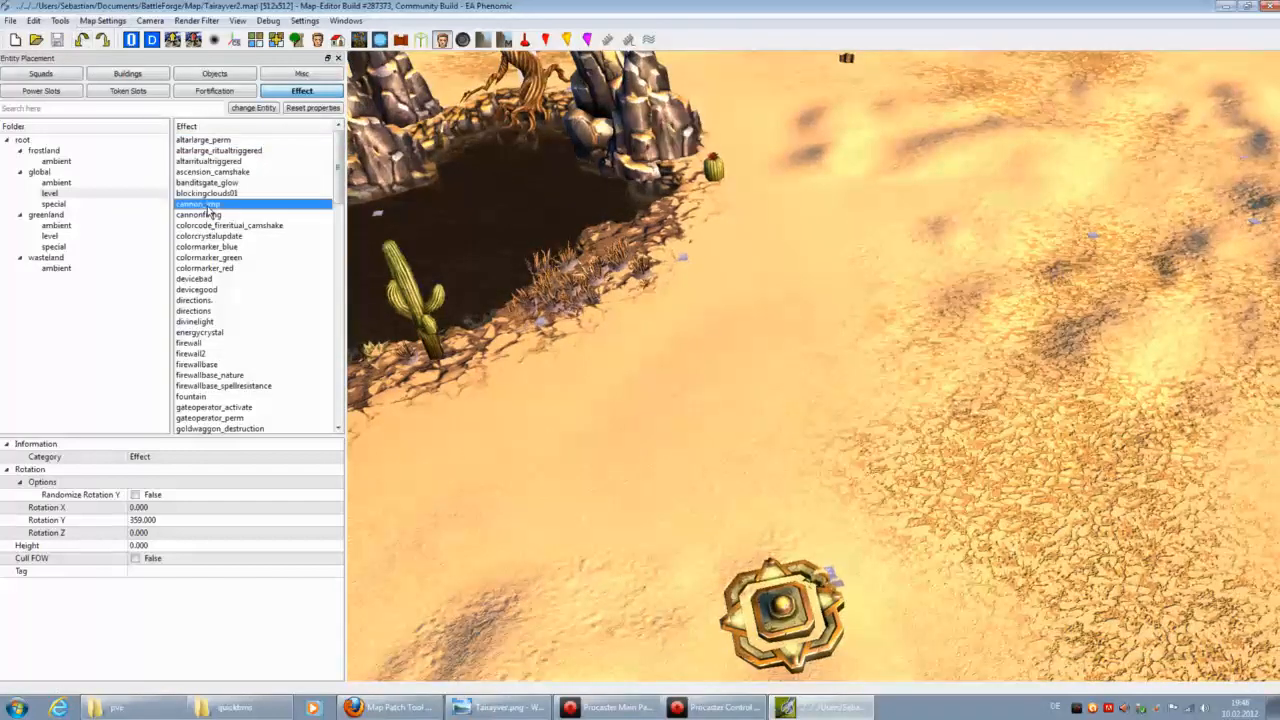
{"action": "left_click", "coordinate": [811, 408]}
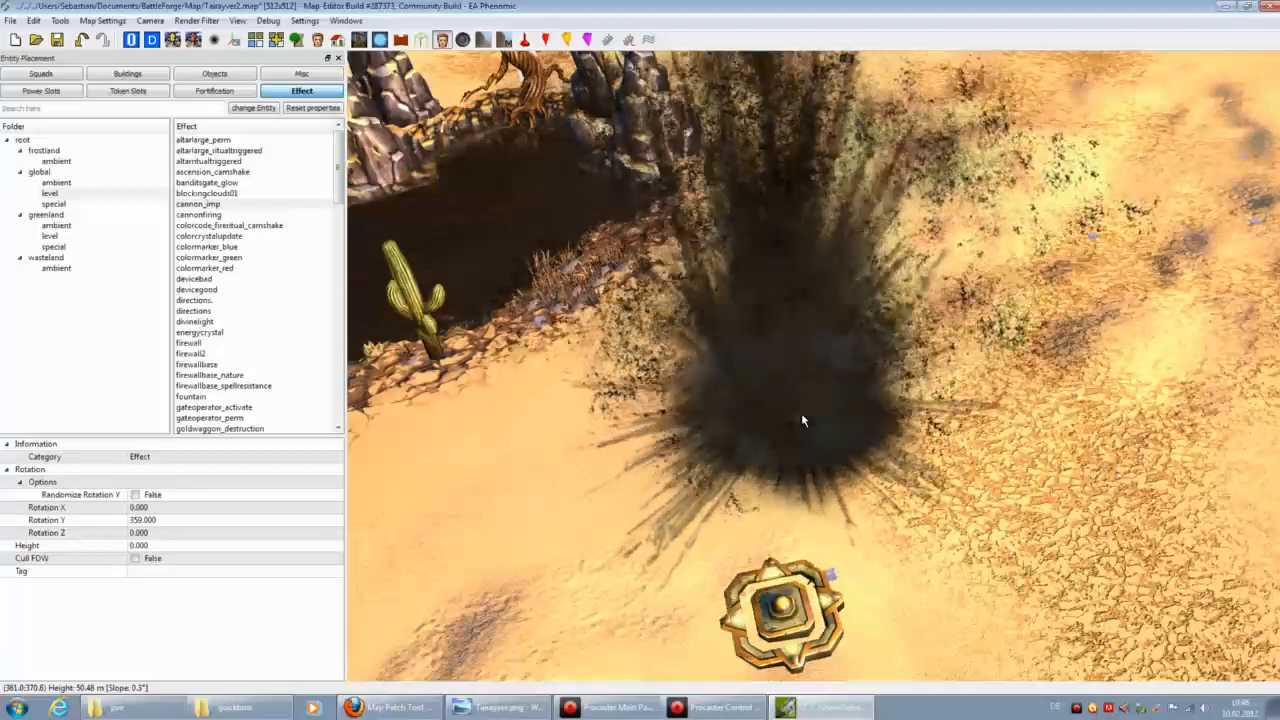
{"action": "scroll", "coordinate": [801, 413], "scroll_direction": "down", "scroll_amount": 3}
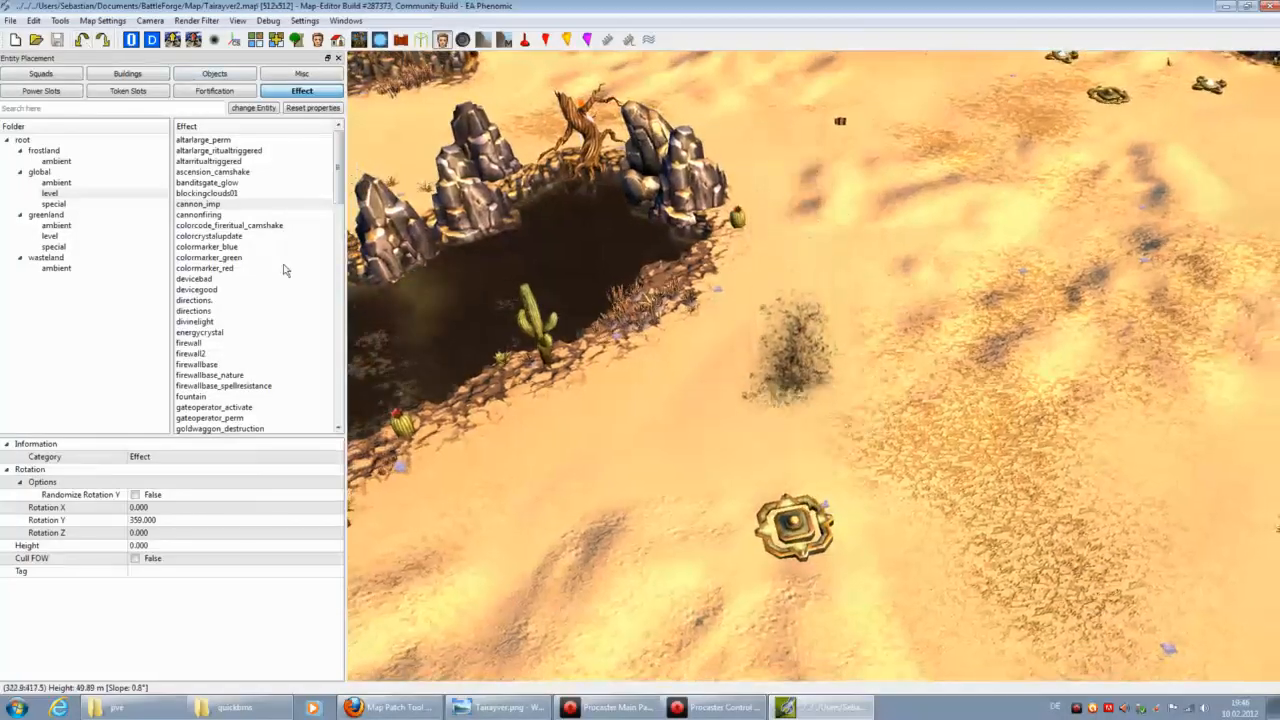
{"action": "left_click", "coordinate": [199, 214]}
{"action": "left_click", "coordinate": [838, 421]}
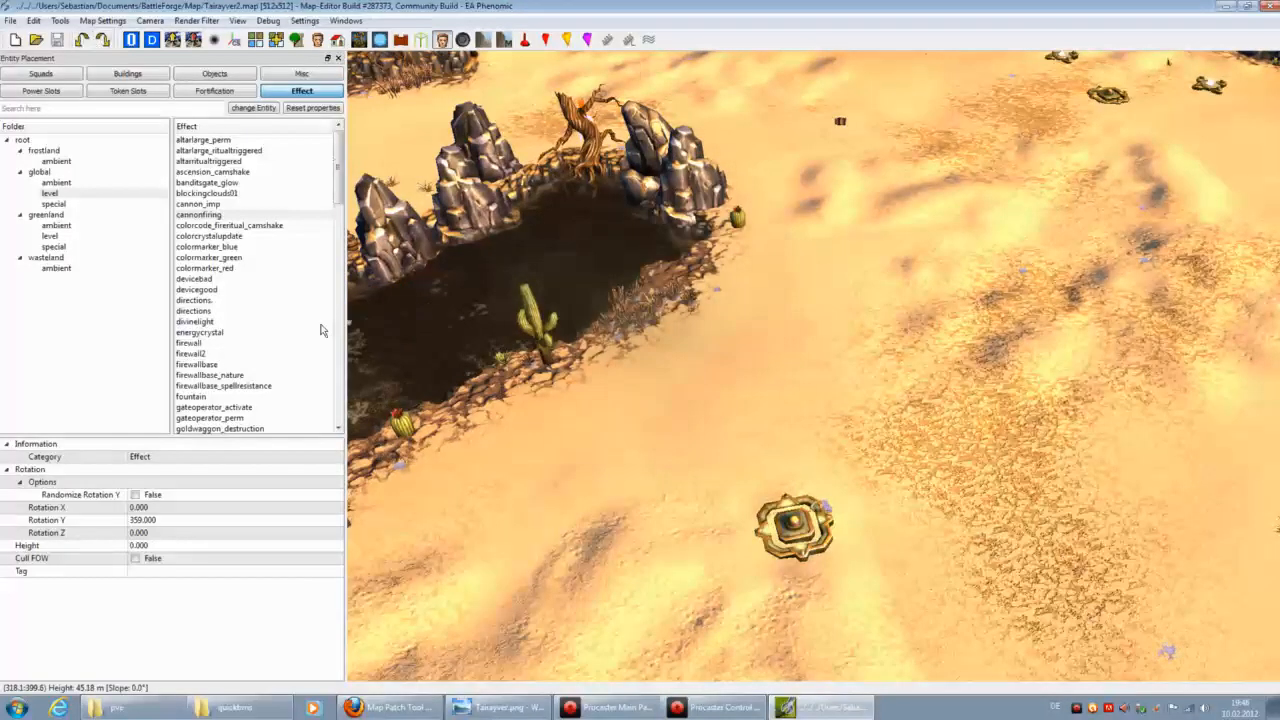
Step: Try the devicebad and firewall level effects on the sand between the pool and the round monument, undoing the placement
{"action": "scroll", "coordinate": [285, 317], "scroll_direction": "down", "scroll_amount": 1}
{"action": "left_click", "coordinate": [226, 247]}
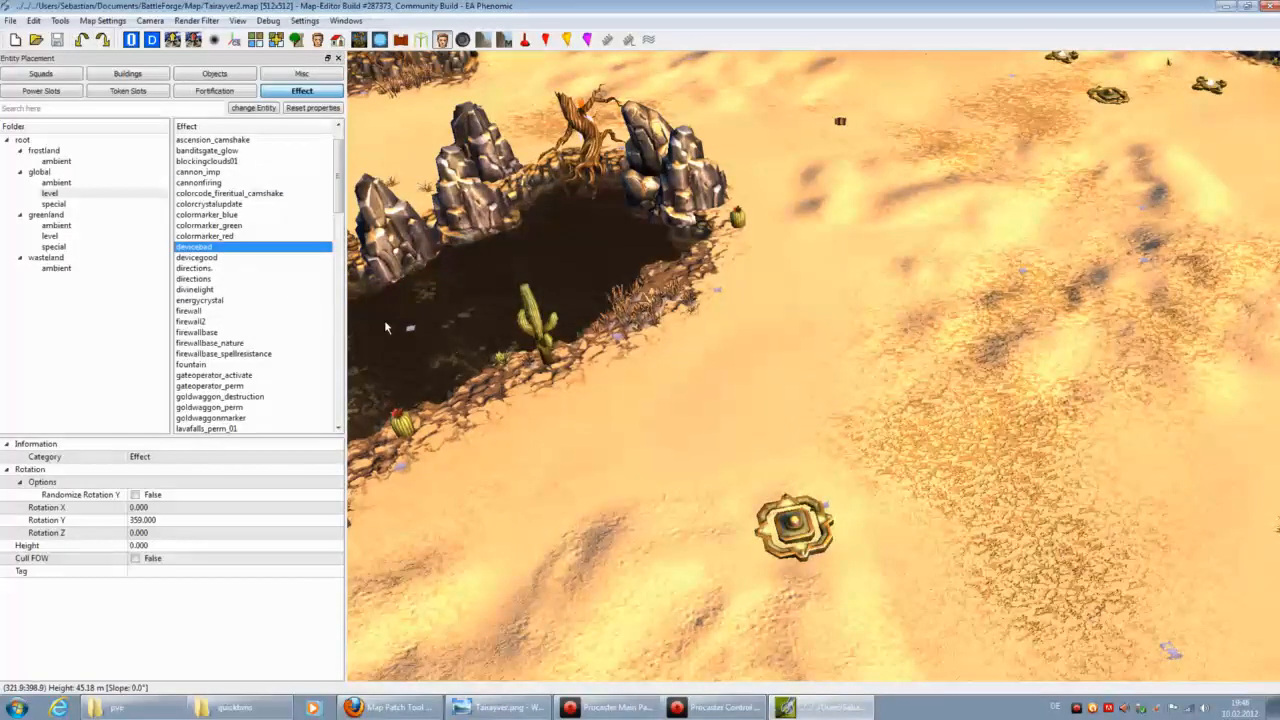
{"action": "left_click", "coordinate": [195, 322]}
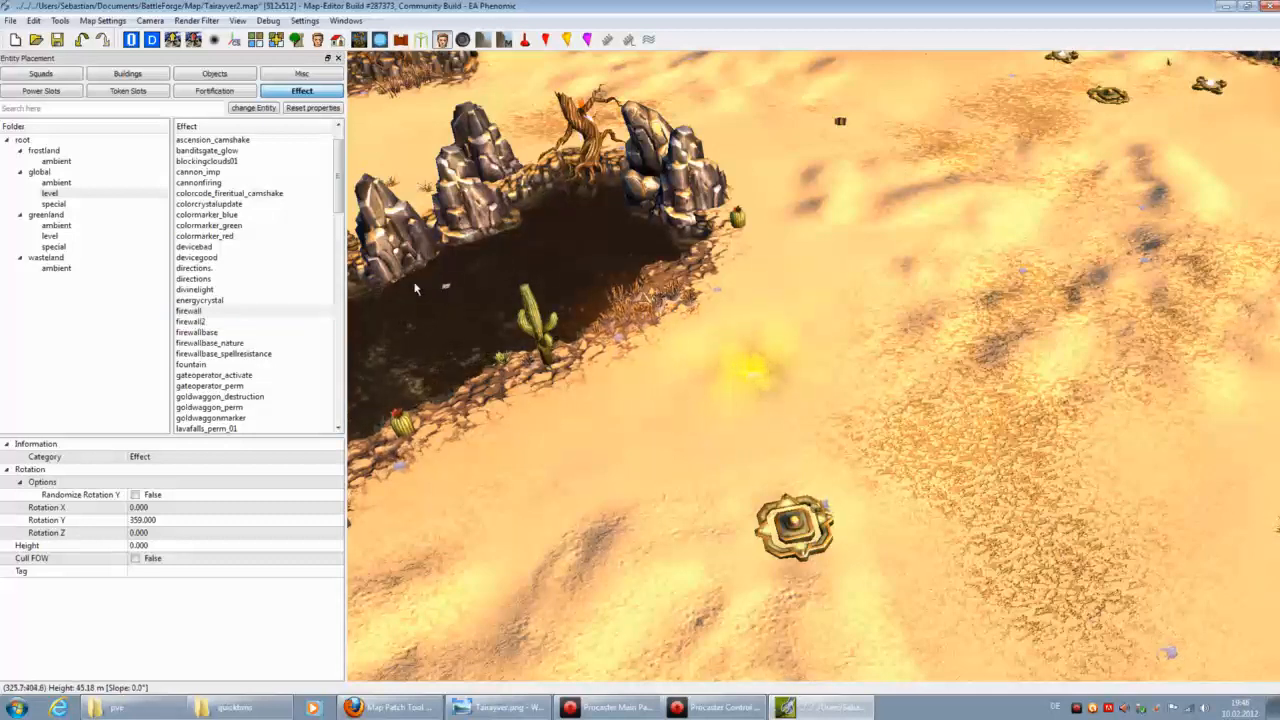
{"action": "left_click", "coordinate": [83, 44]}
Step: Try the altarlarge_perm and banditsgate_glow level effects over the dark pool again and undo the placement
{"action": "scroll", "coordinate": [238, 273], "scroll_direction": "up", "scroll_amount": 1}
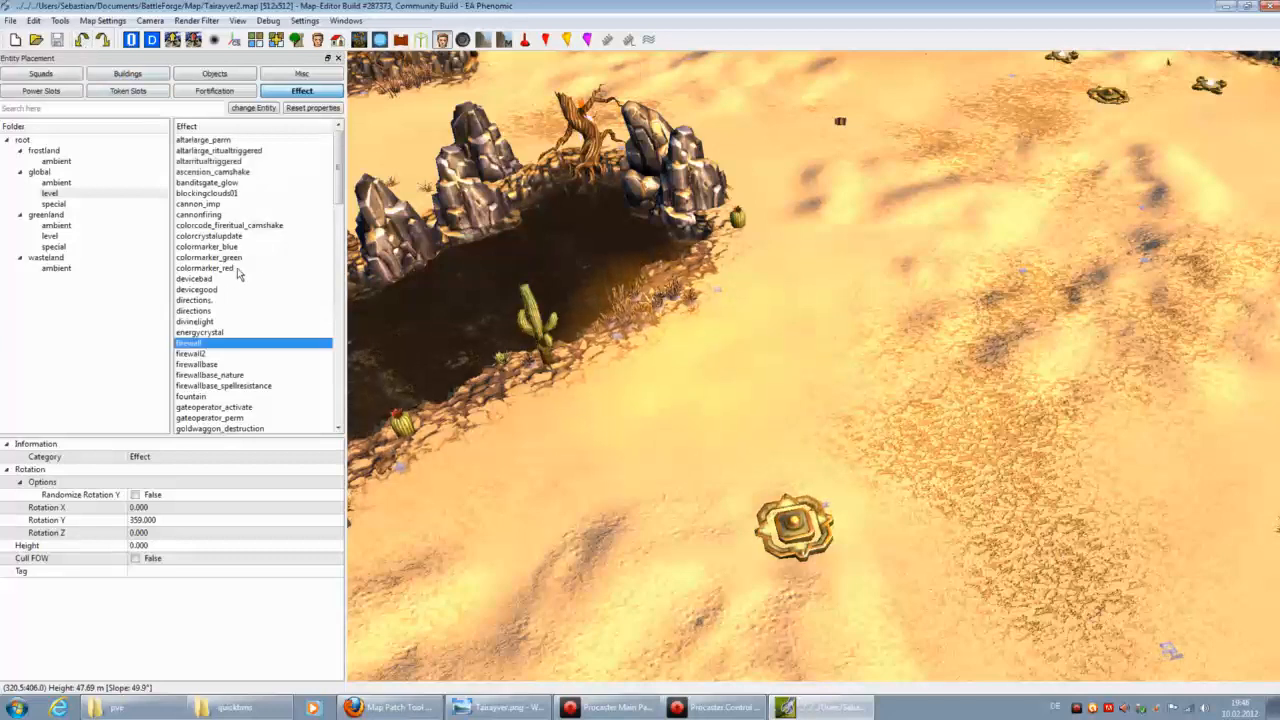
{"action": "left_click", "coordinate": [213, 141]}
{"action": "left_click", "coordinate": [255, 183]}
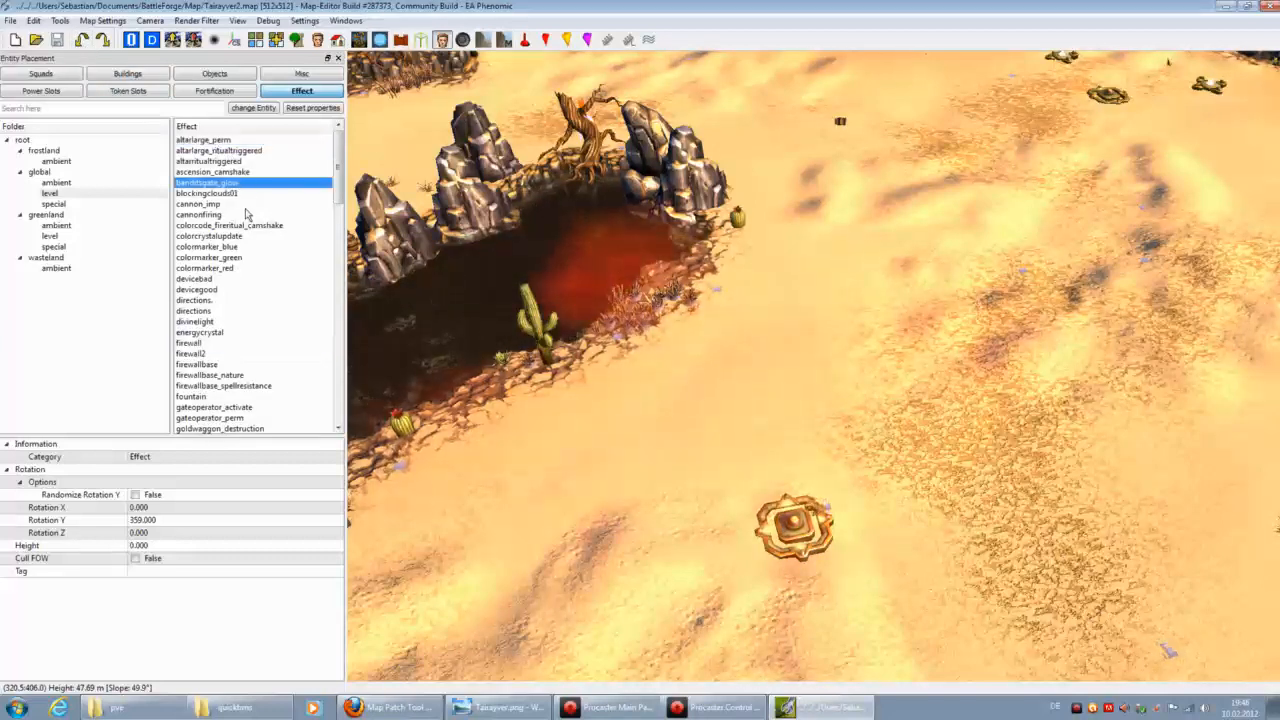
Step: Try the fountain and lavafalls_perm_01 level effects at the edge of the dark pool, undoing the placement
{"action": "scroll", "coordinate": [247, 316], "scroll_direction": "down", "scroll_amount": 2}
{"action": "scroll", "coordinate": [253, 330], "scroll_direction": "down", "scroll_amount": 2}
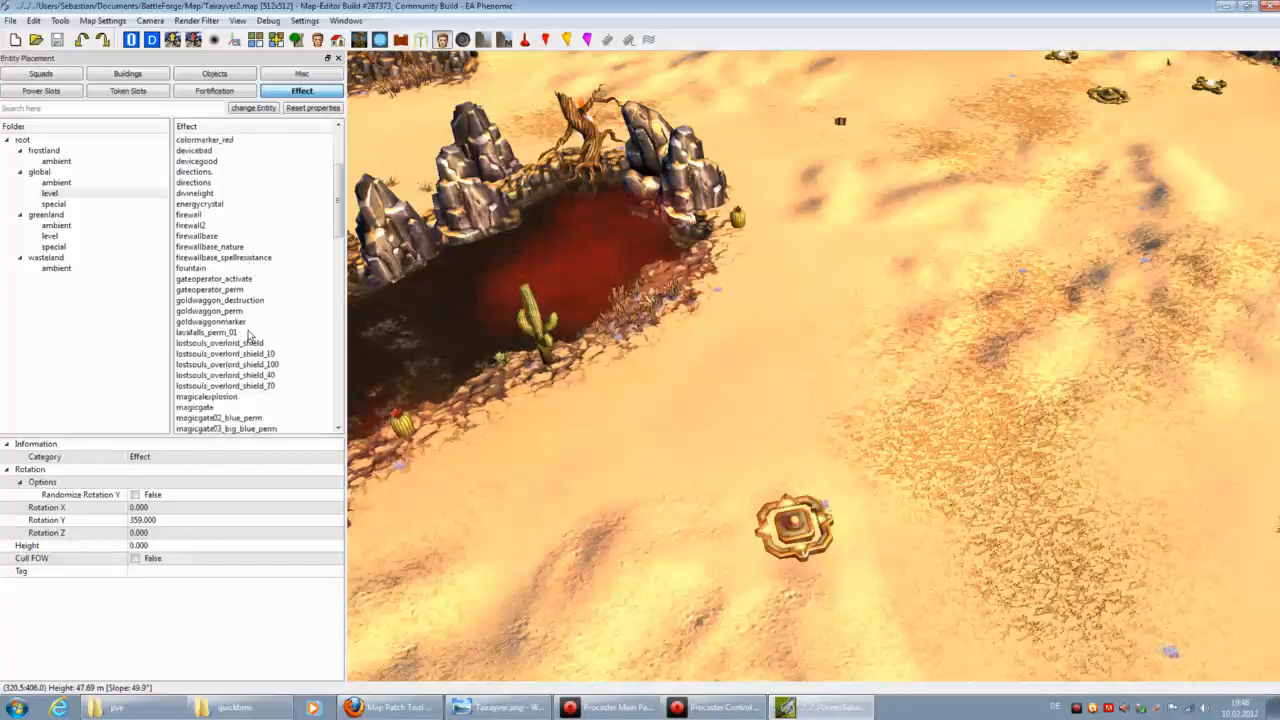
{"action": "left_click", "coordinate": [218, 278]}
{"action": "left_click", "coordinate": [204, 269]}
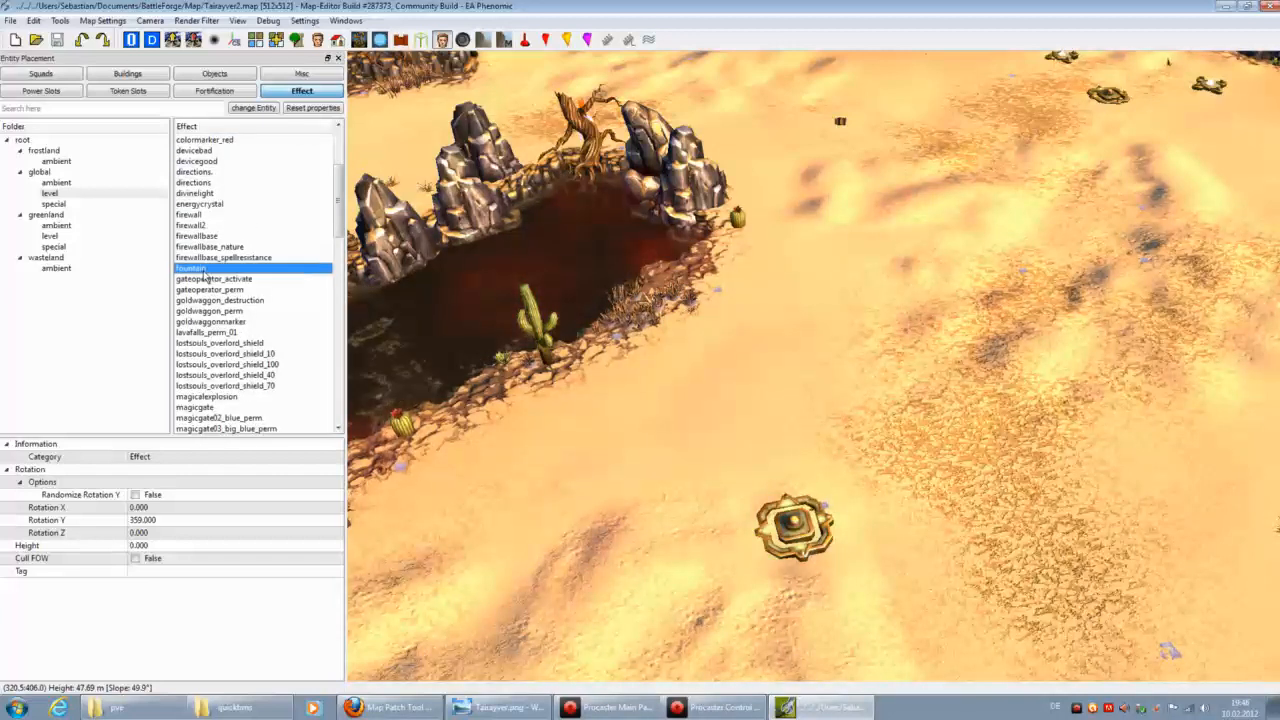
{"action": "left_click", "coordinate": [224, 332]}
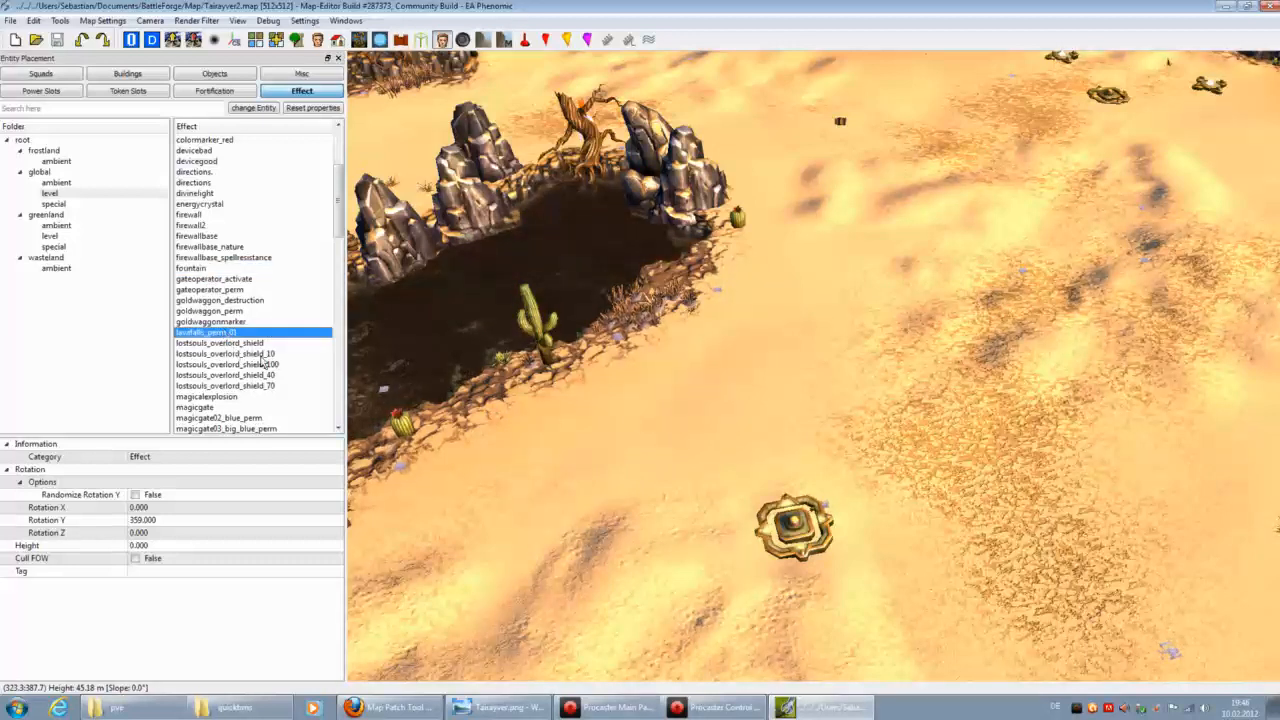
{"action": "scroll", "coordinate": [690, 462], "scroll_direction": "up", "scroll_amount": 2}
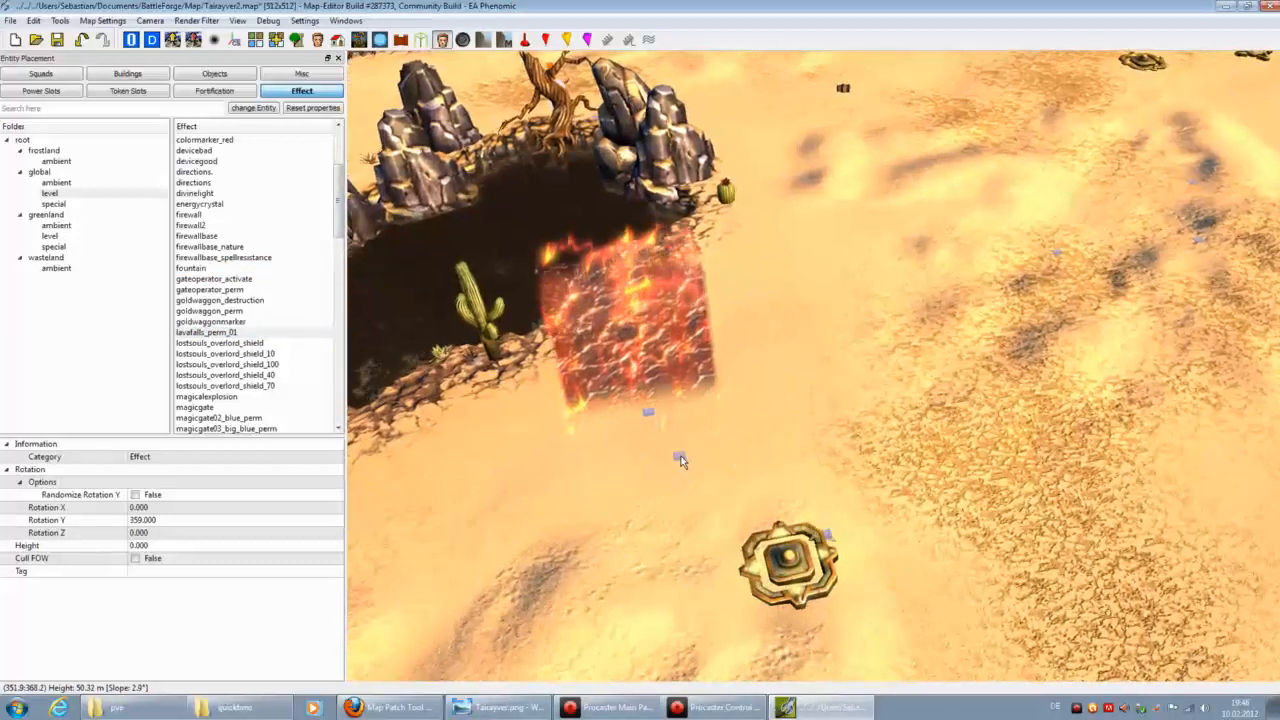
{"action": "left_click", "coordinate": [82, 40]}
Step: Try the renegade_ovt_01 level effect on the open sand beside the dark pool and undo its placement
{"action": "left_click", "coordinate": [230, 354]}
{"action": "scroll", "coordinate": [237, 408], "scroll_direction": "down", "scroll_amount": 2}
{"action": "scroll", "coordinate": [237, 408], "scroll_direction": "down", "scroll_amount": 8}
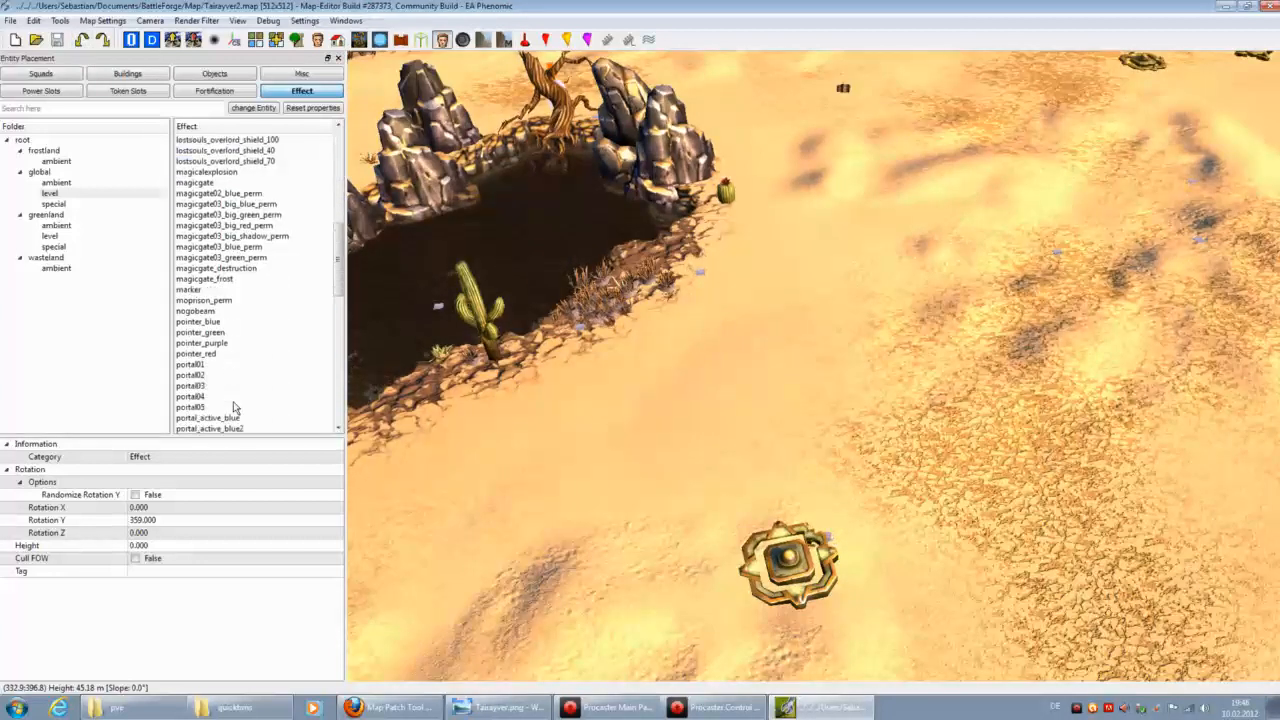
{"action": "scroll", "coordinate": [236, 402], "scroll_direction": "down", "scroll_amount": 4}
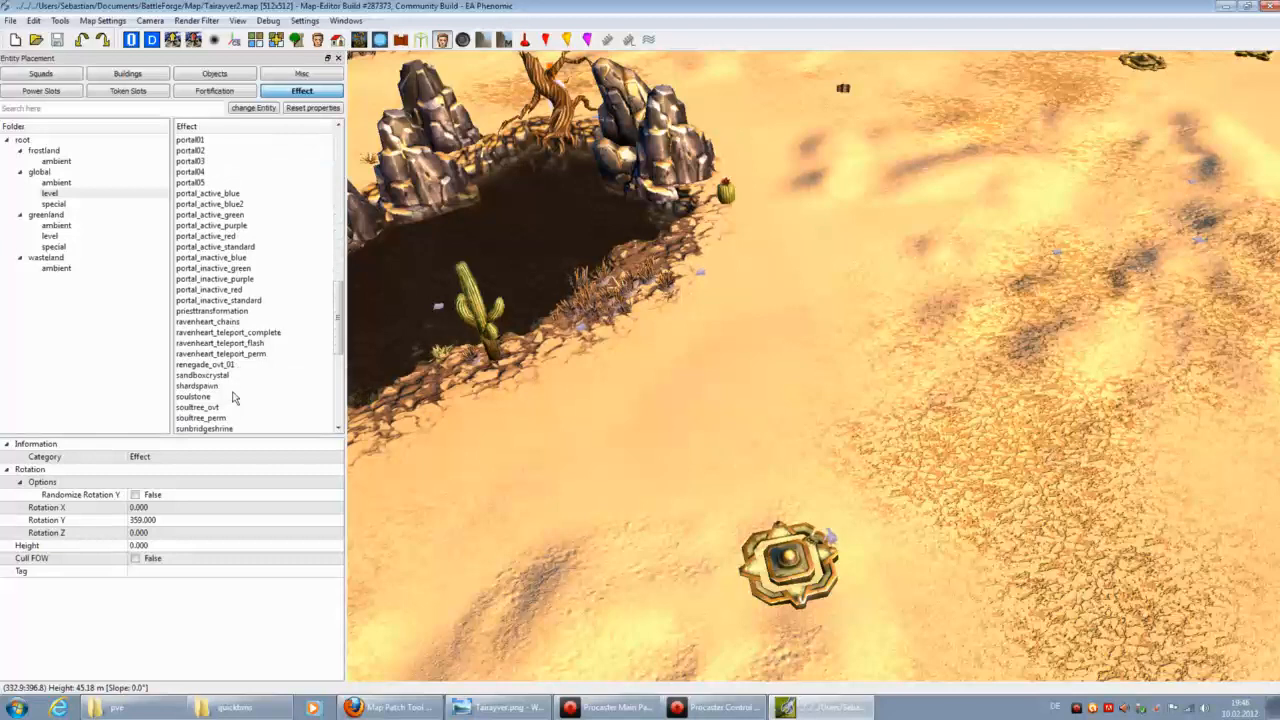
{"action": "left_click", "coordinate": [215, 364]}
{"action": "left_click", "coordinate": [765, 385]}
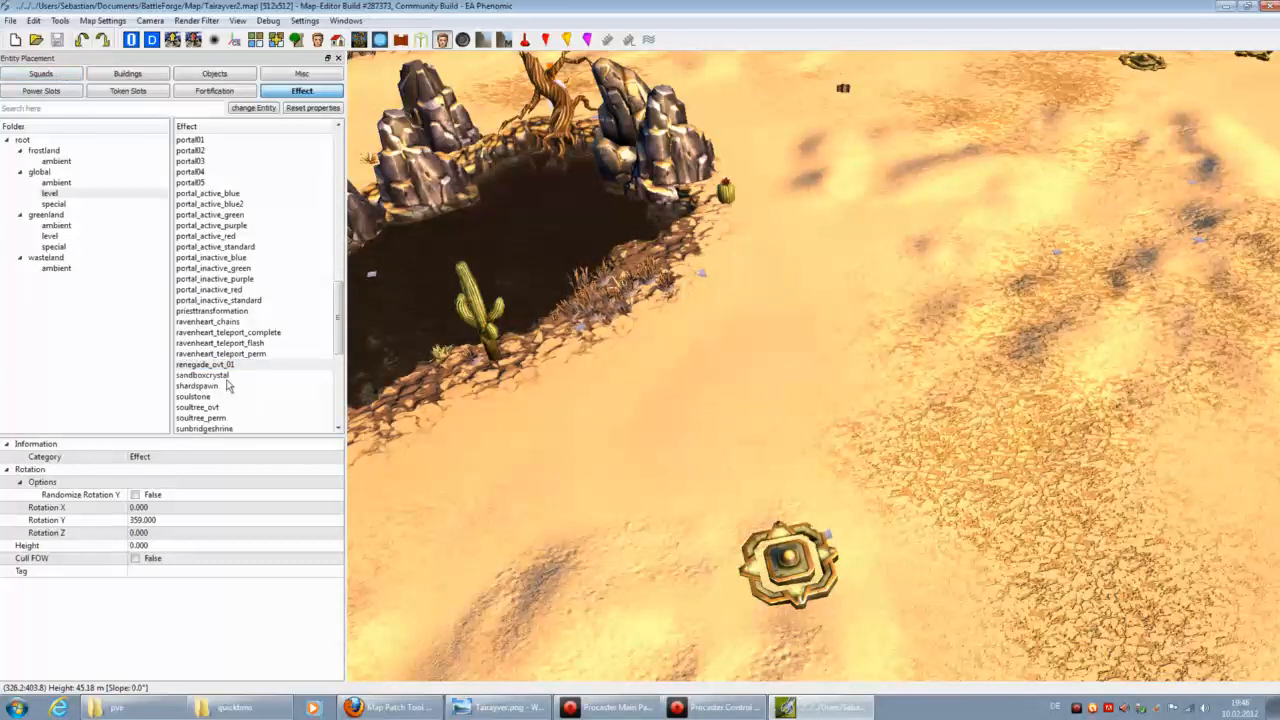
Step: Try the ravenheart_teleport_perm and ravenheart_teleport_complete level effects on the sand near the pool, undoing each placement
{"action": "left_click", "coordinate": [232, 354]}
{"action": "left_click", "coordinate": [755, 368]}
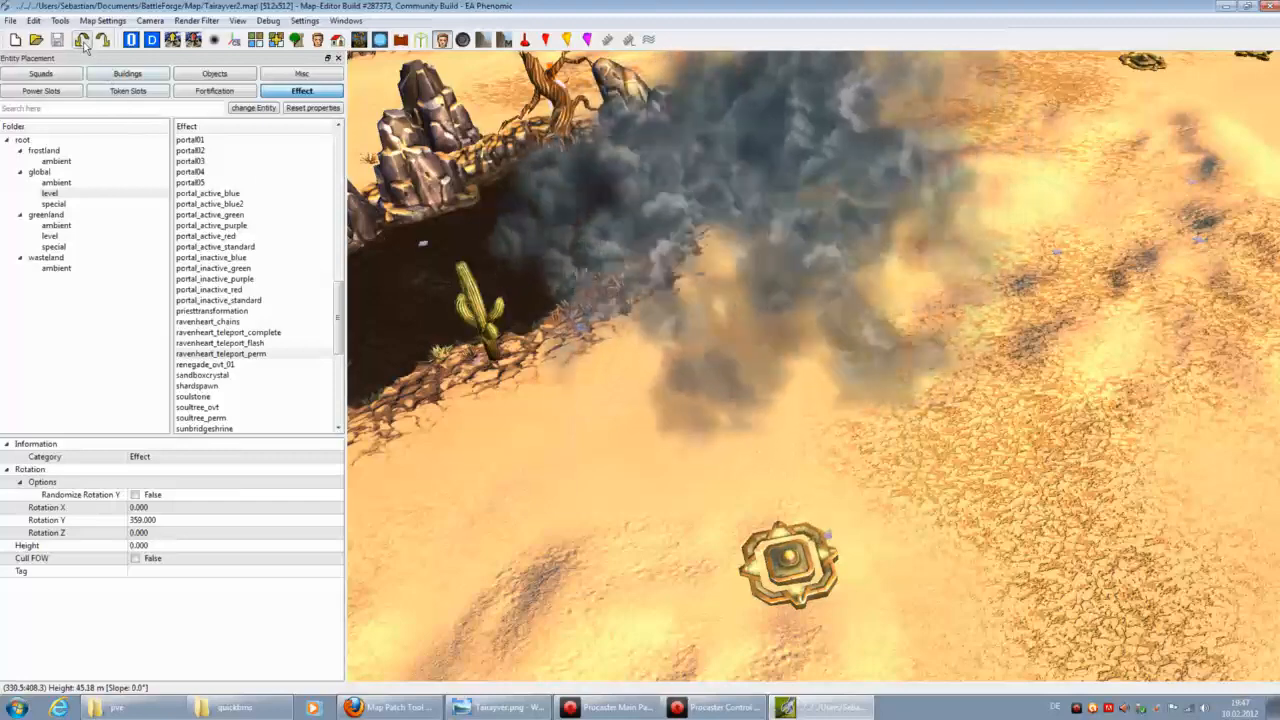
{"action": "left_click", "coordinate": [290, 332]}
{"action": "left_click", "coordinate": [640, 395]}
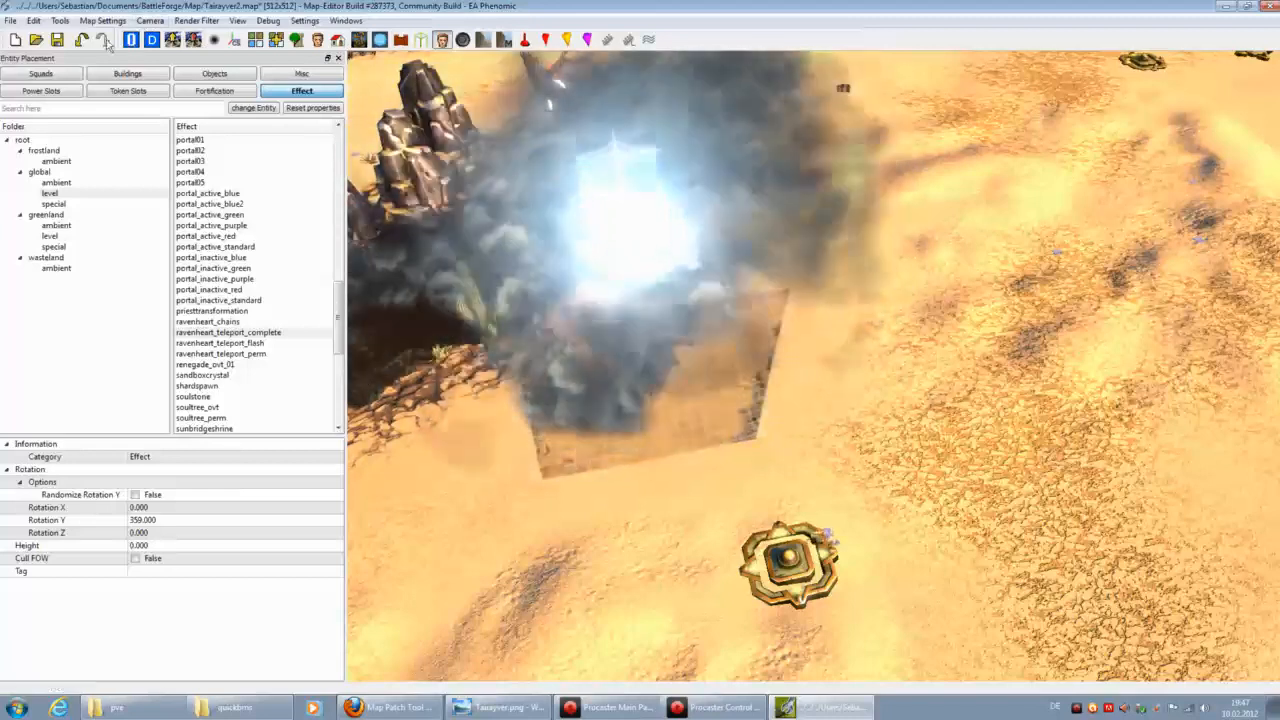
Step: Look through the soulstone, targetarea and teleporter effects among the global level effects
{"action": "left_click", "coordinate": [200, 397]}
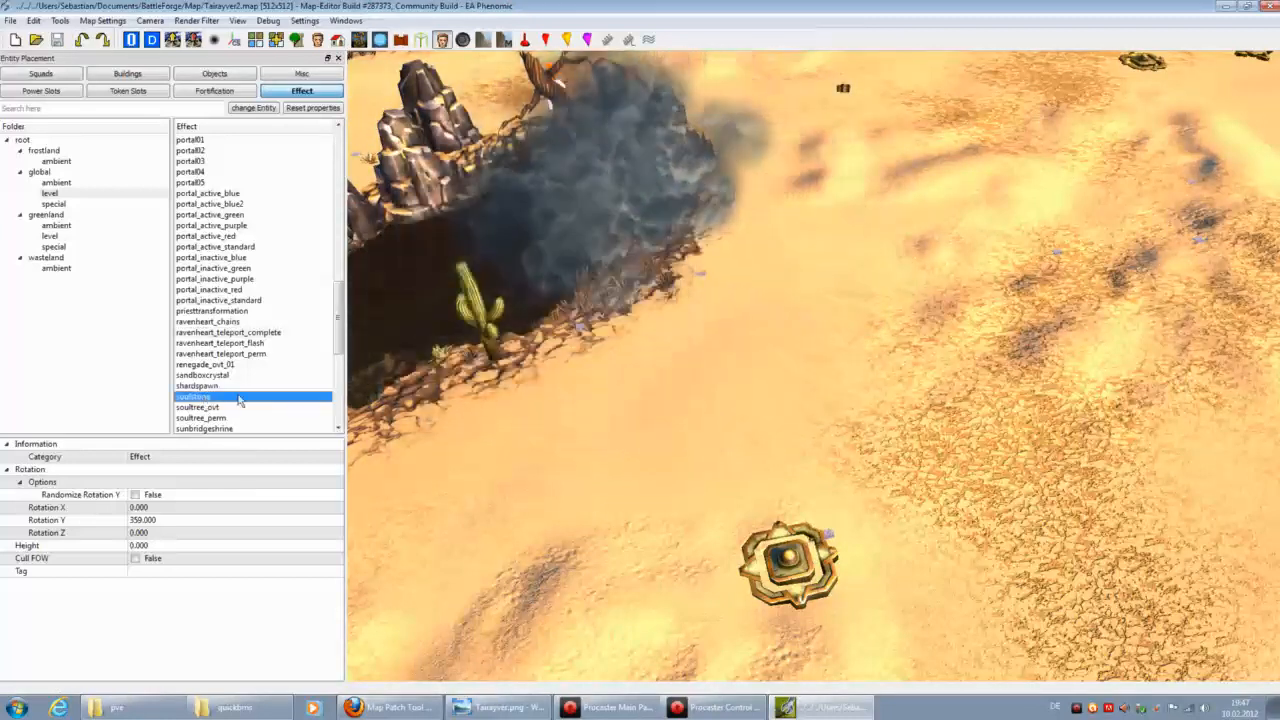
{"action": "scroll", "coordinate": [210, 380], "scroll_direction": "down", "scroll_amount": 2}
{"action": "left_click", "coordinate": [232, 375]}
{"action": "left_click", "coordinate": [275, 397]}
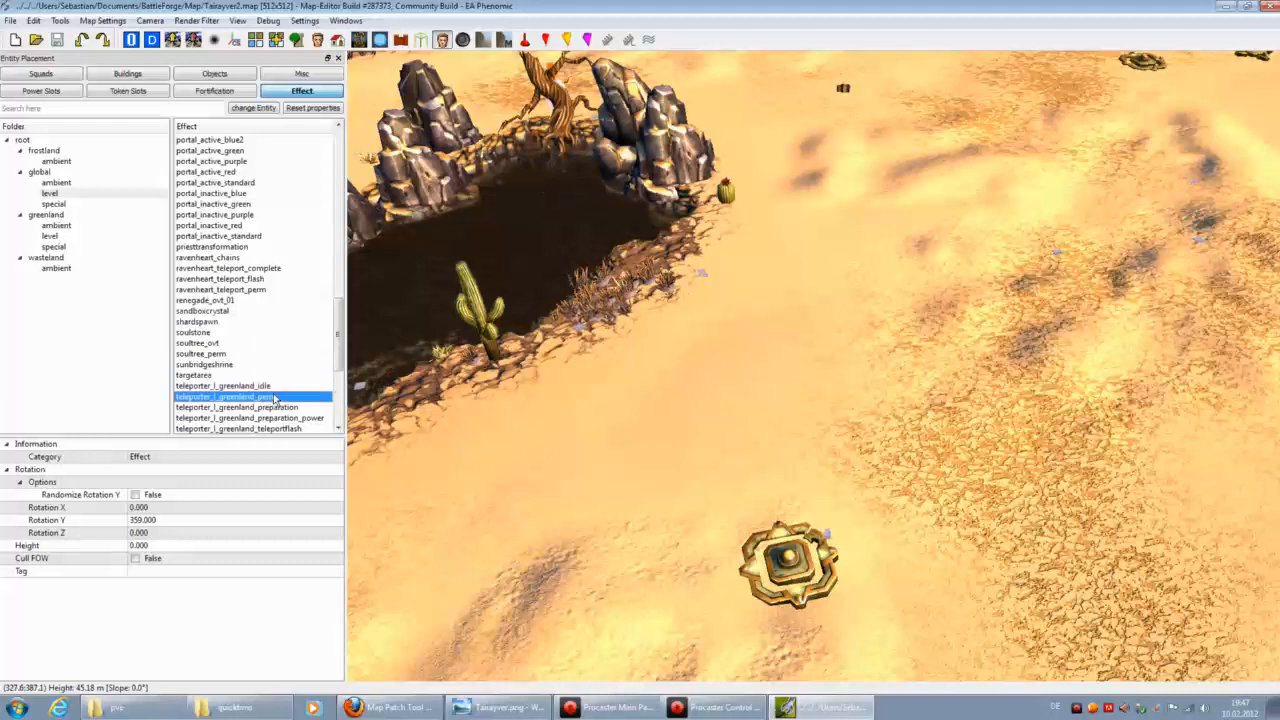
{"action": "scroll", "coordinate": [262, 390], "scroll_direction": "down", "scroll_amount": 4}
{"action": "left_click", "coordinate": [234, 321]}
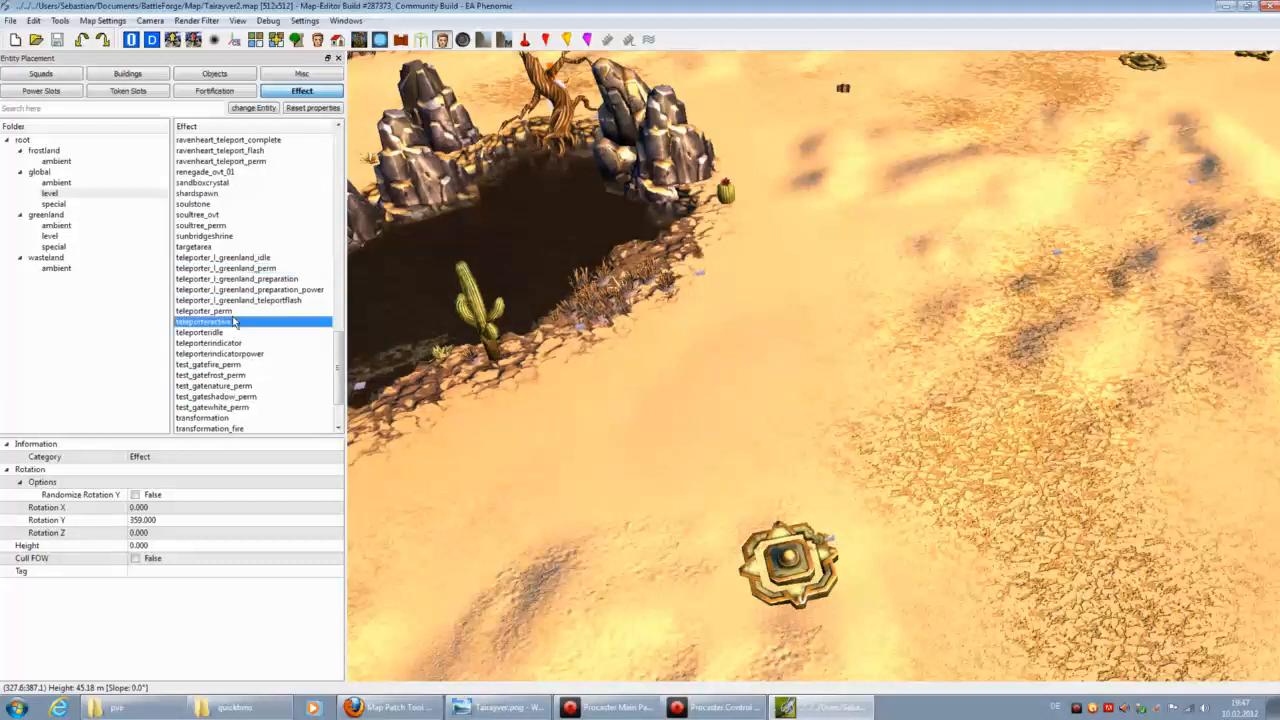
{"action": "left_click", "coordinate": [236, 354]}
{"action": "left_click", "coordinate": [234, 344]}
{"action": "scroll", "coordinate": [241, 377], "scroll_direction": "down", "scroll_amount": 2}
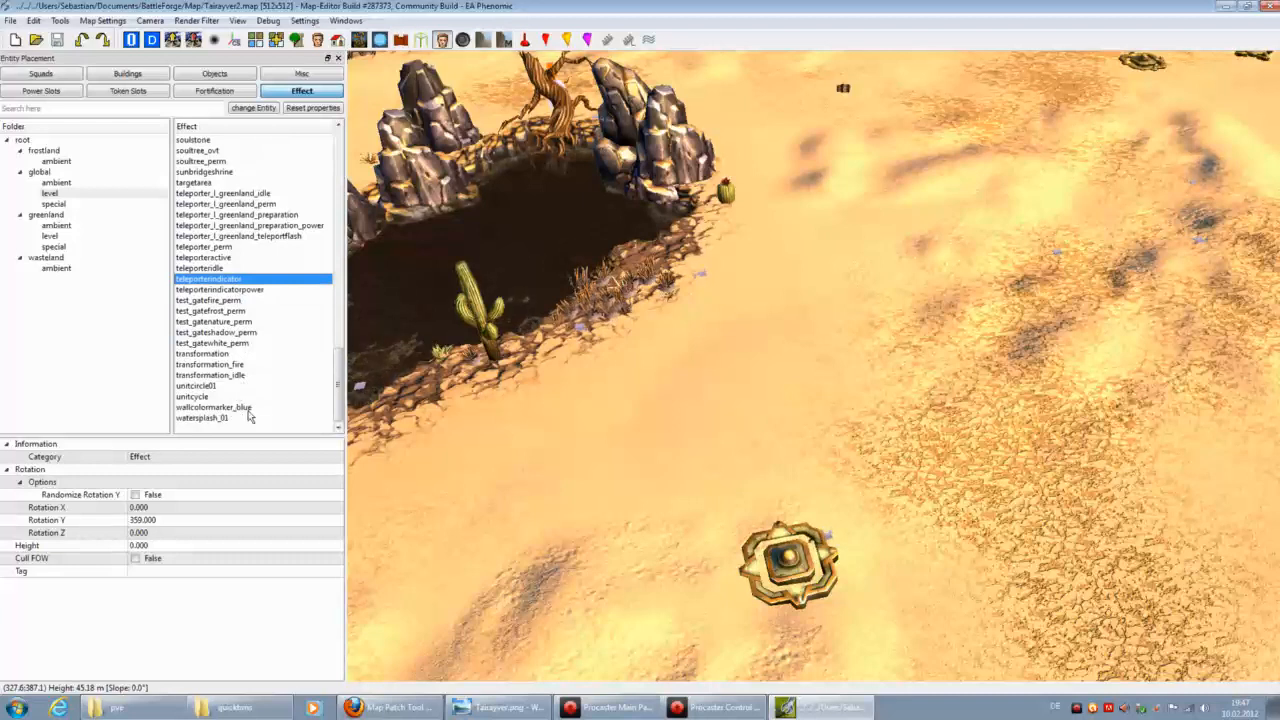
Step: Try the wallcolormarker_blue and watersplash_01 level effects on the sand below the cactus, undoing each placement
{"action": "left_click", "coordinate": [241, 409]}
{"action": "left_click", "coordinate": [694, 423]}
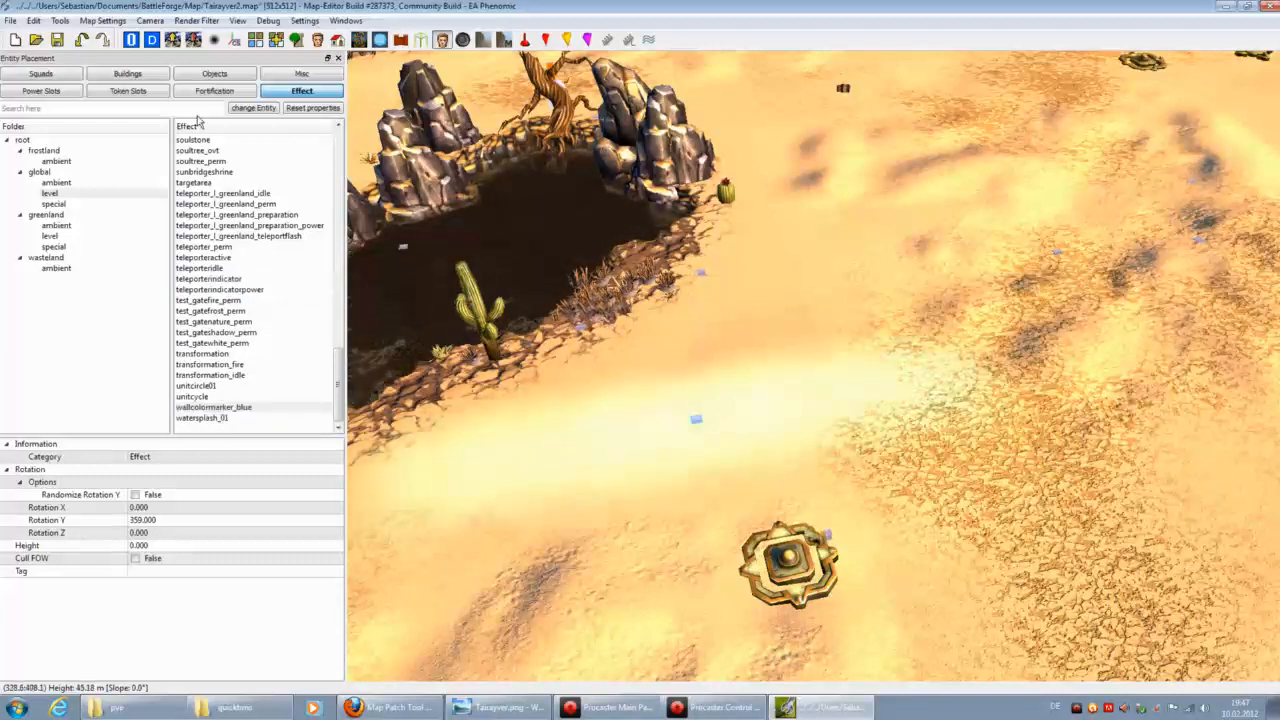
{"action": "left_click", "coordinate": [230, 418]}
{"action": "left_click", "coordinate": [591, 424]}
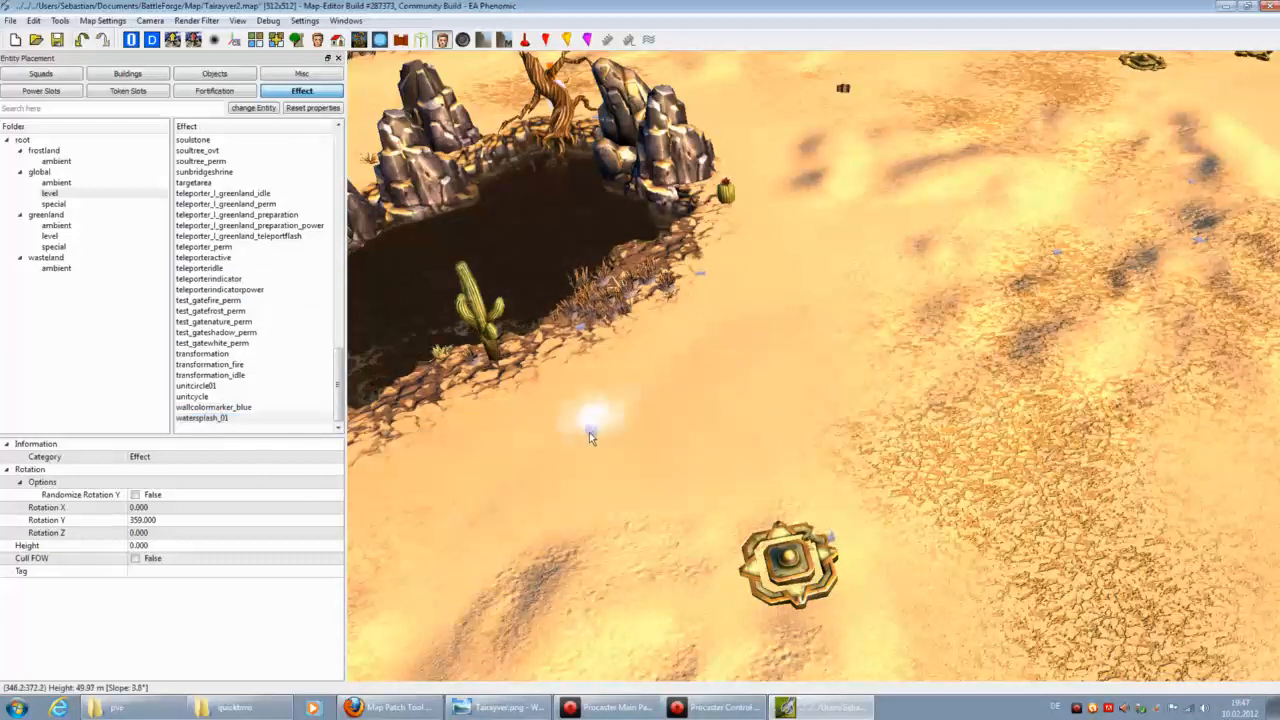
{"action": "left_click", "coordinate": [82, 40]}
Step: Try the frostland ambient effects lava1 and lava2 on the sand beside the dark pool and undo both placements
{"action": "left_click", "coordinate": [58, 162]}
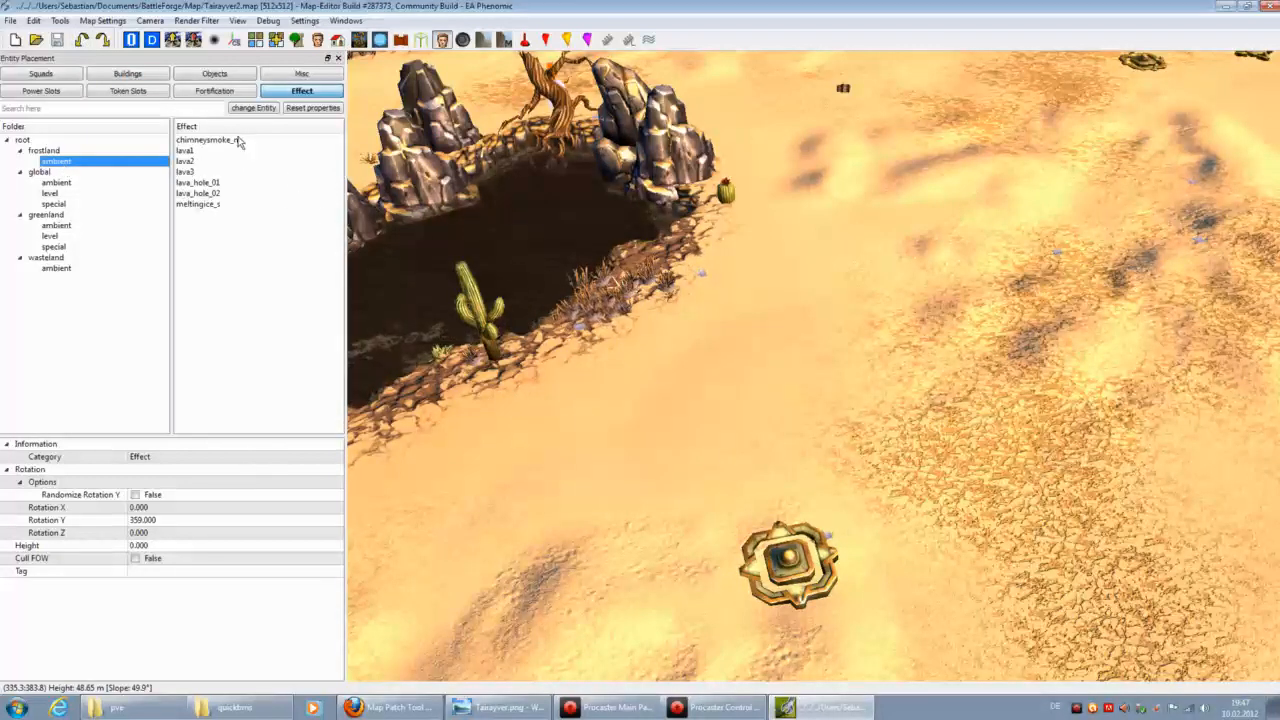
{"action": "left_click", "coordinate": [199, 151]}
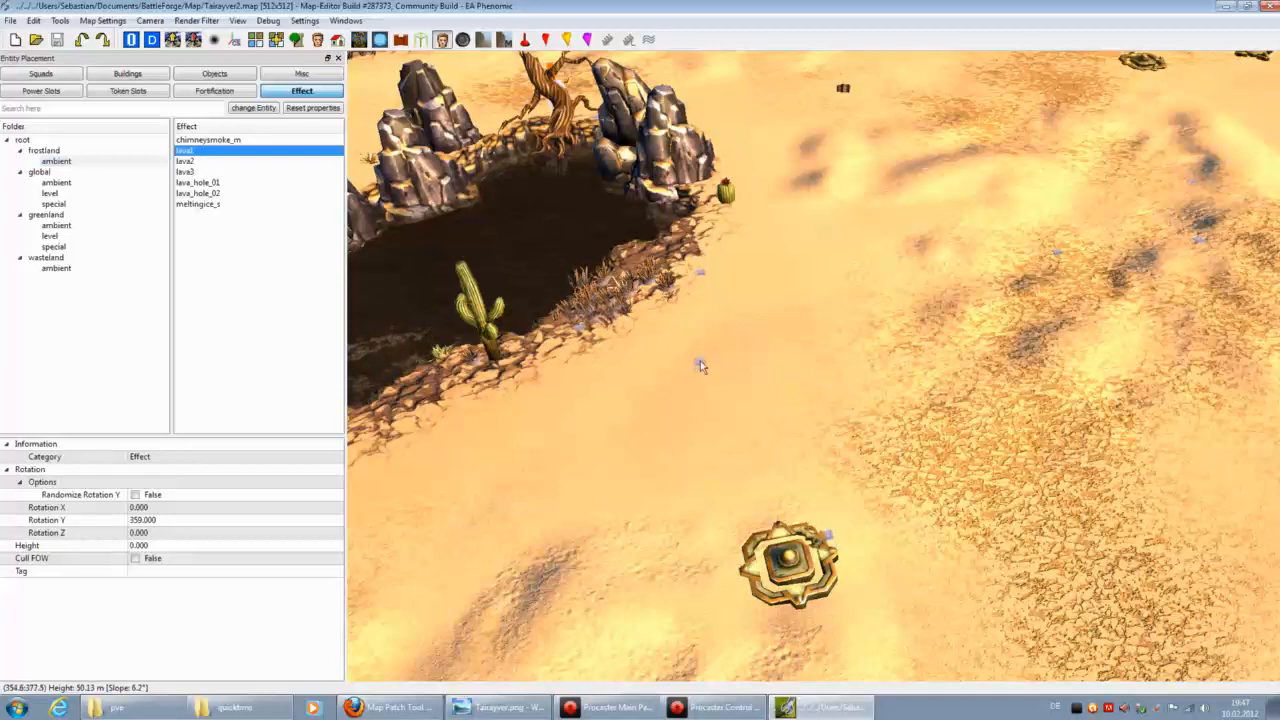
{"action": "left_click", "coordinate": [700, 365]}
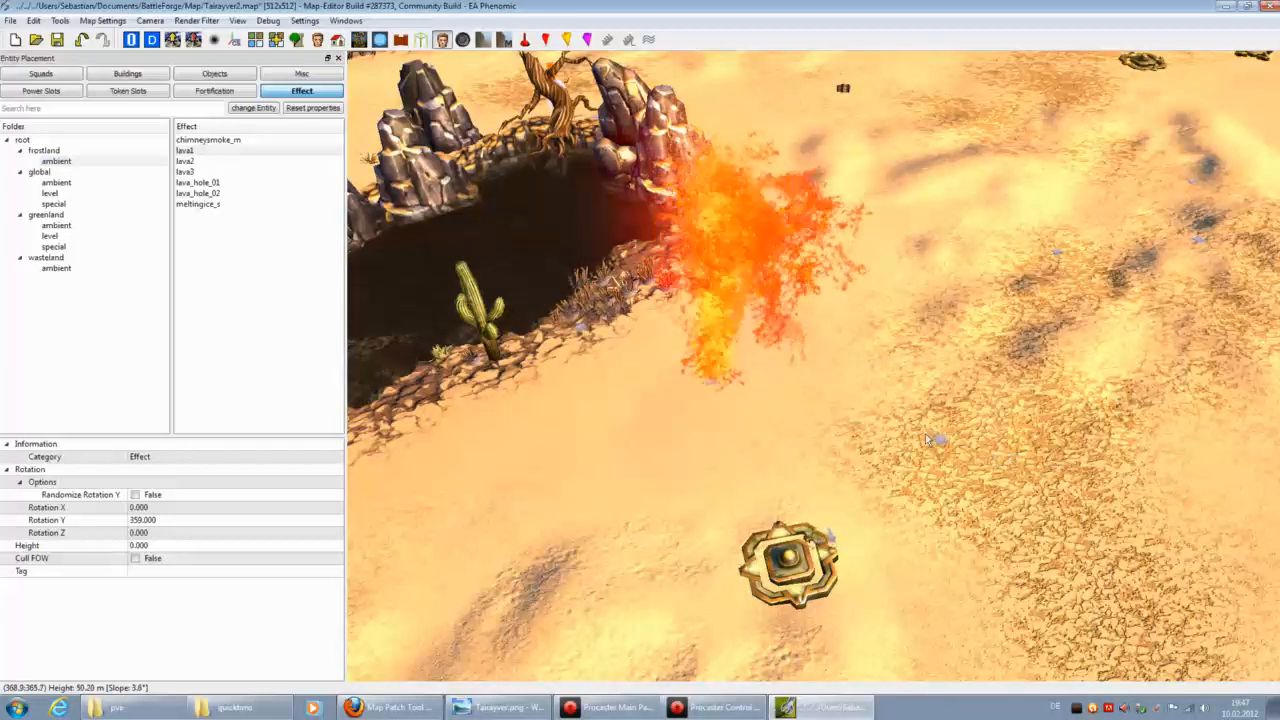
{"action": "left_click", "coordinate": [185, 161]}
{"action": "left_click", "coordinate": [874, 383]}
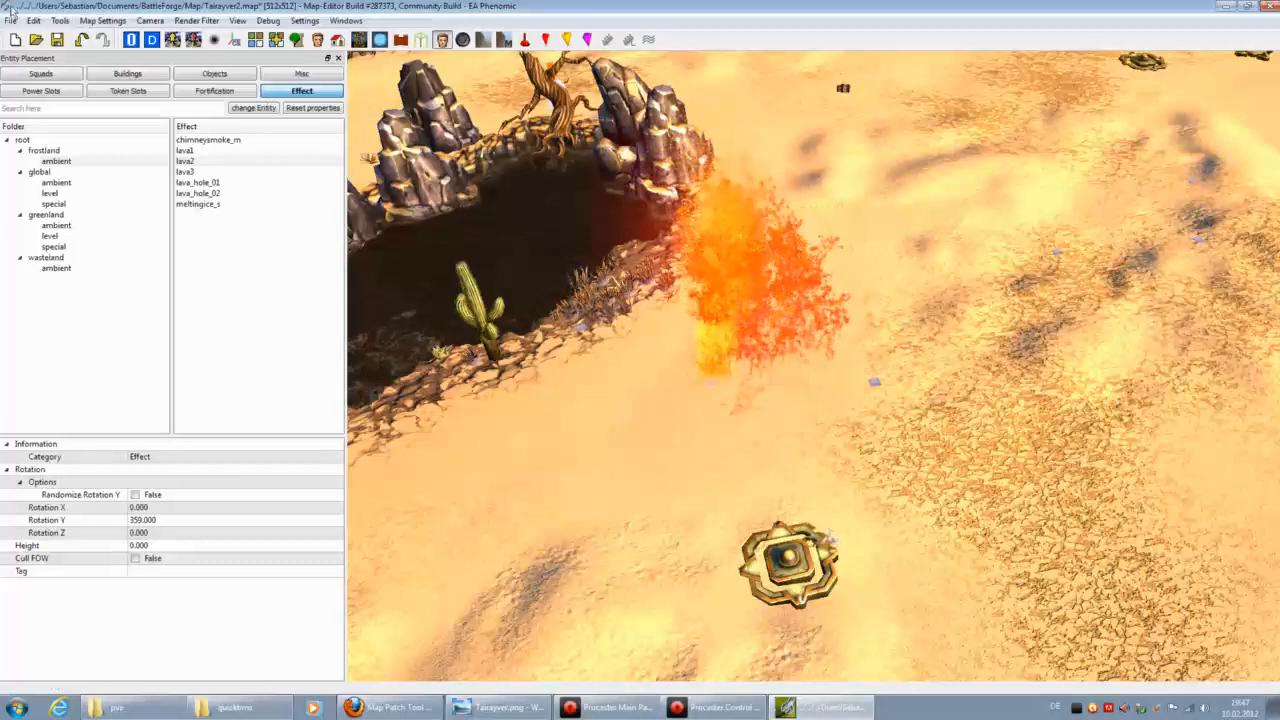
{"action": "left_click", "coordinate": [84, 41]}
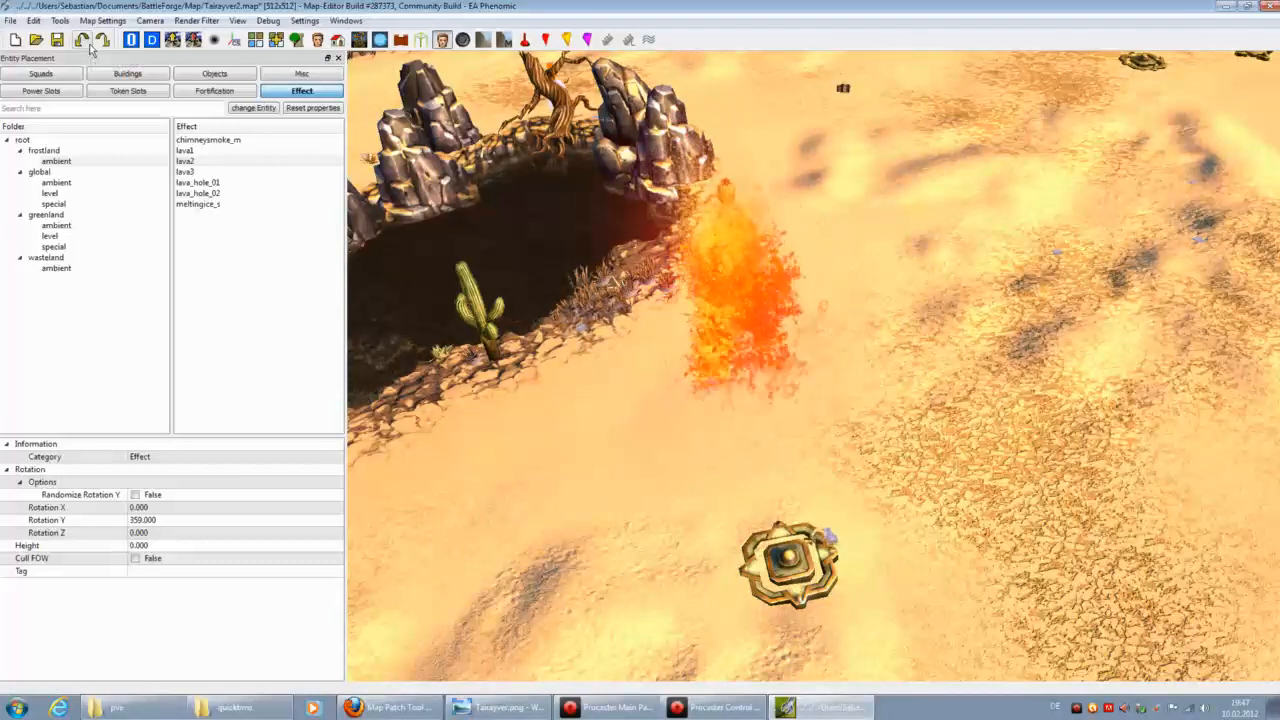
Step: Try the frostland ambient effect chimneysmoke_m on the sand beside the pool and undo its placement
{"action": "left_click", "coordinate": [62, 183]}
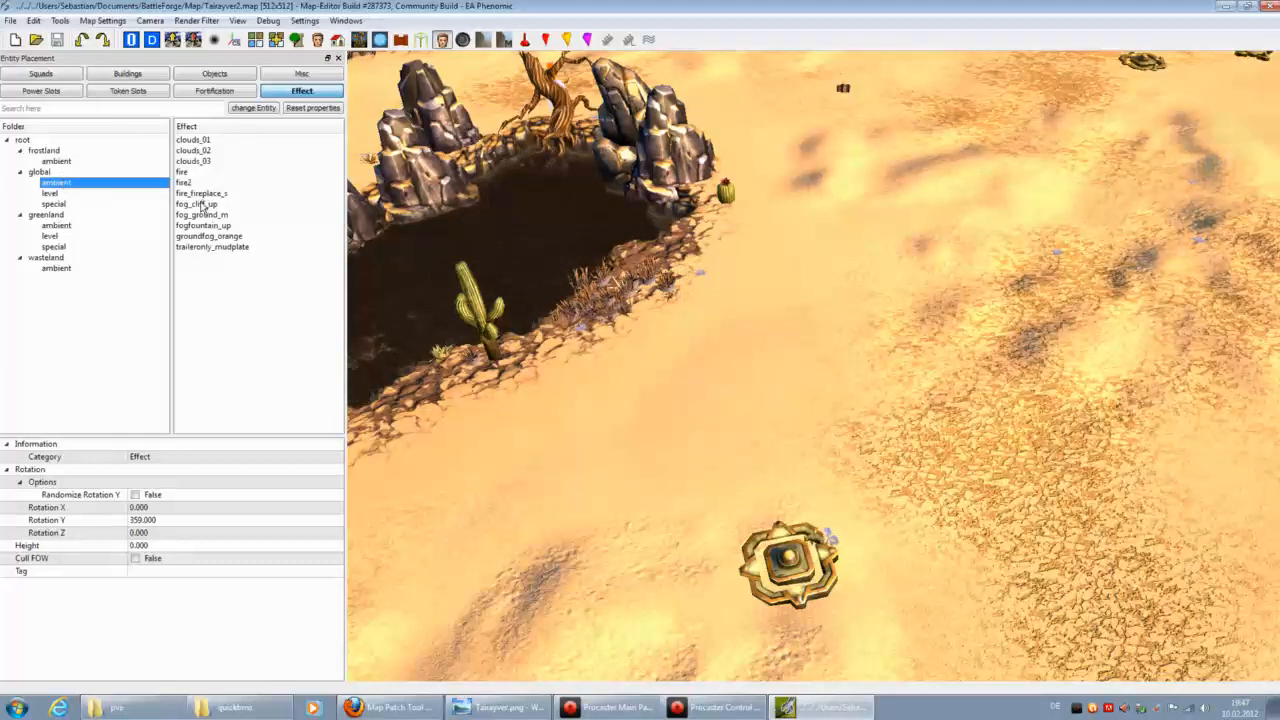
{"action": "left_click", "coordinate": [56, 161]}
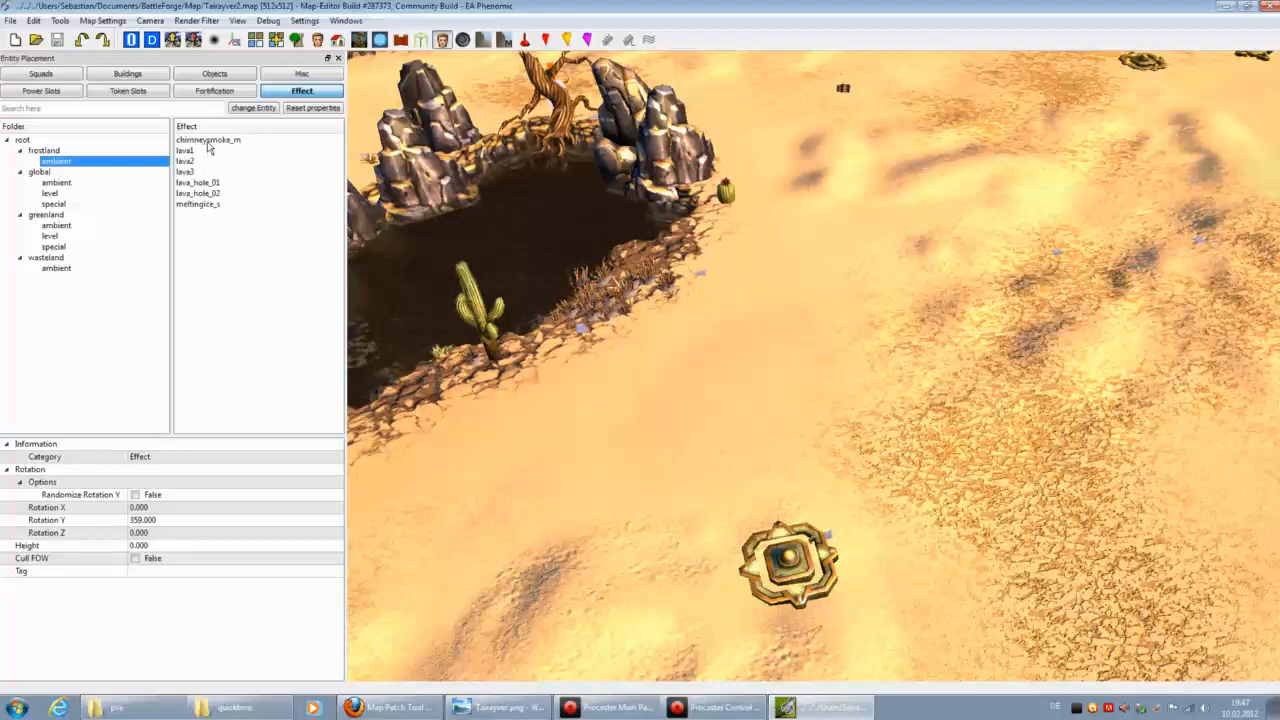
{"action": "left_click", "coordinate": [723, 343]}
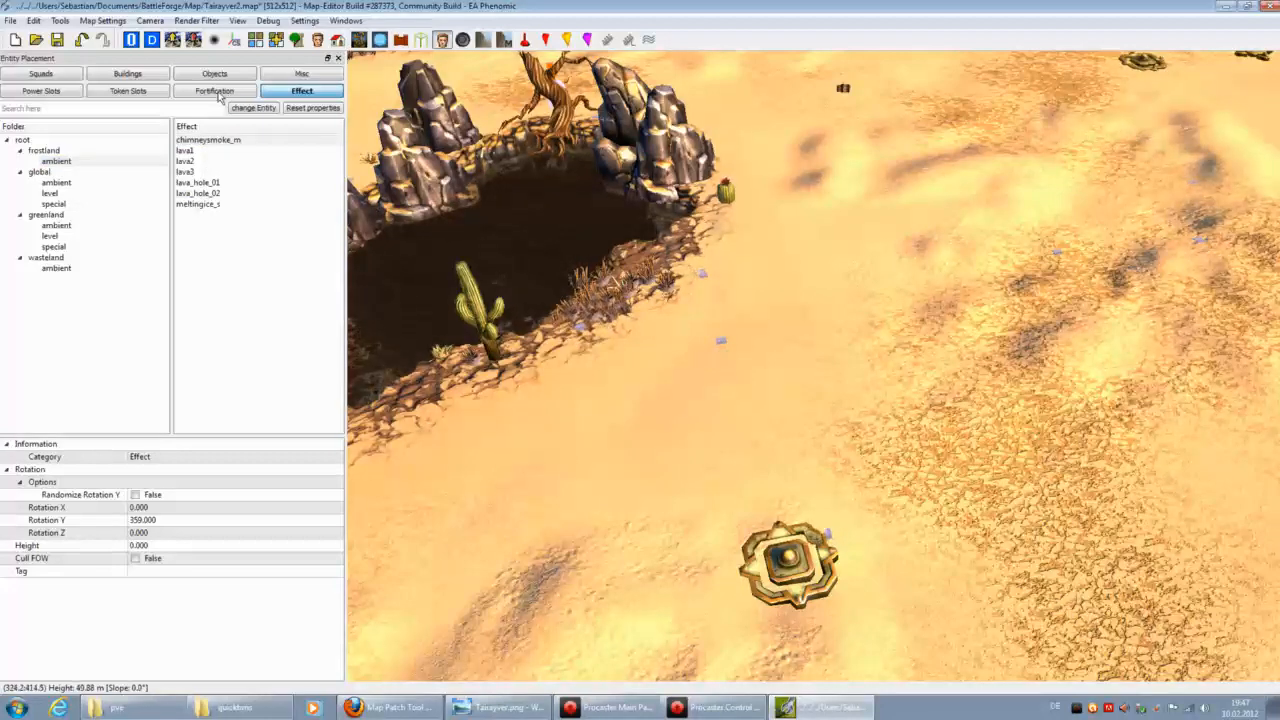
Step: Look over the whole desert plateau with its two dark pools and surrounding cliffs
{"action": "scroll", "coordinate": [976, 428], "scroll_direction": "down", "scroll_amount": 5}
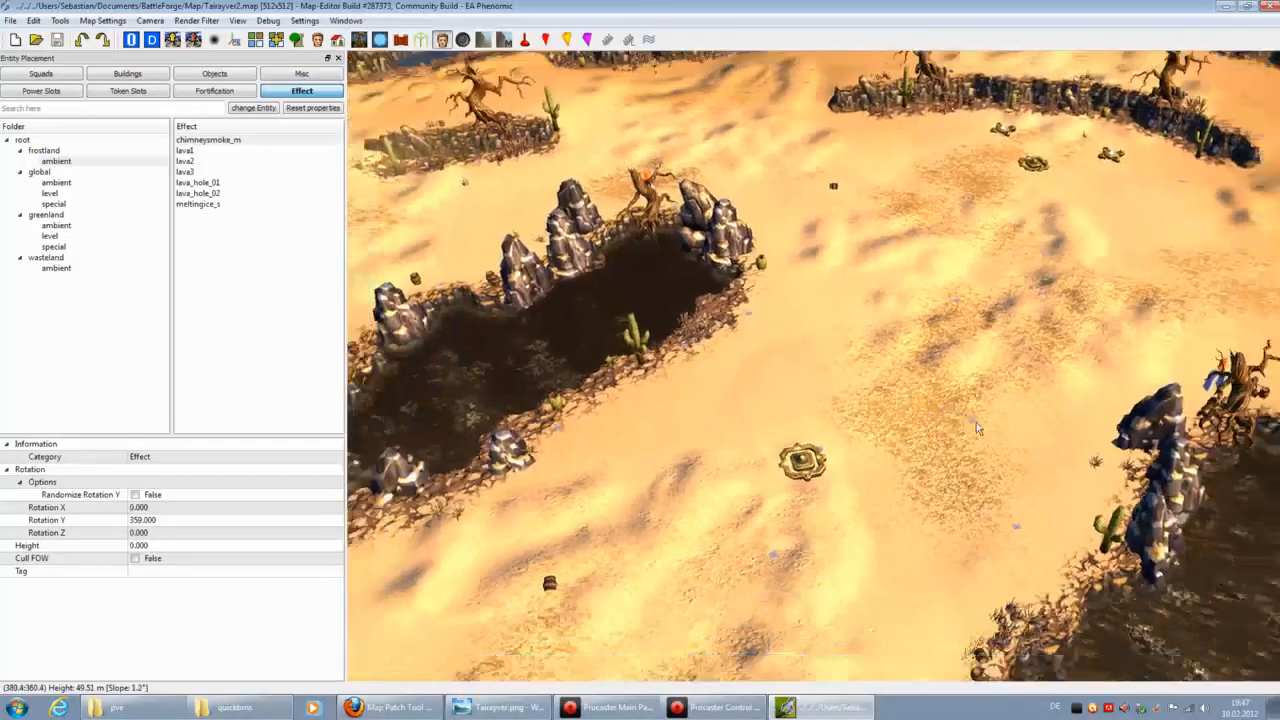
{"action": "scroll", "coordinate": [977, 427], "scroll_direction": "down", "scroll_amount": 5}
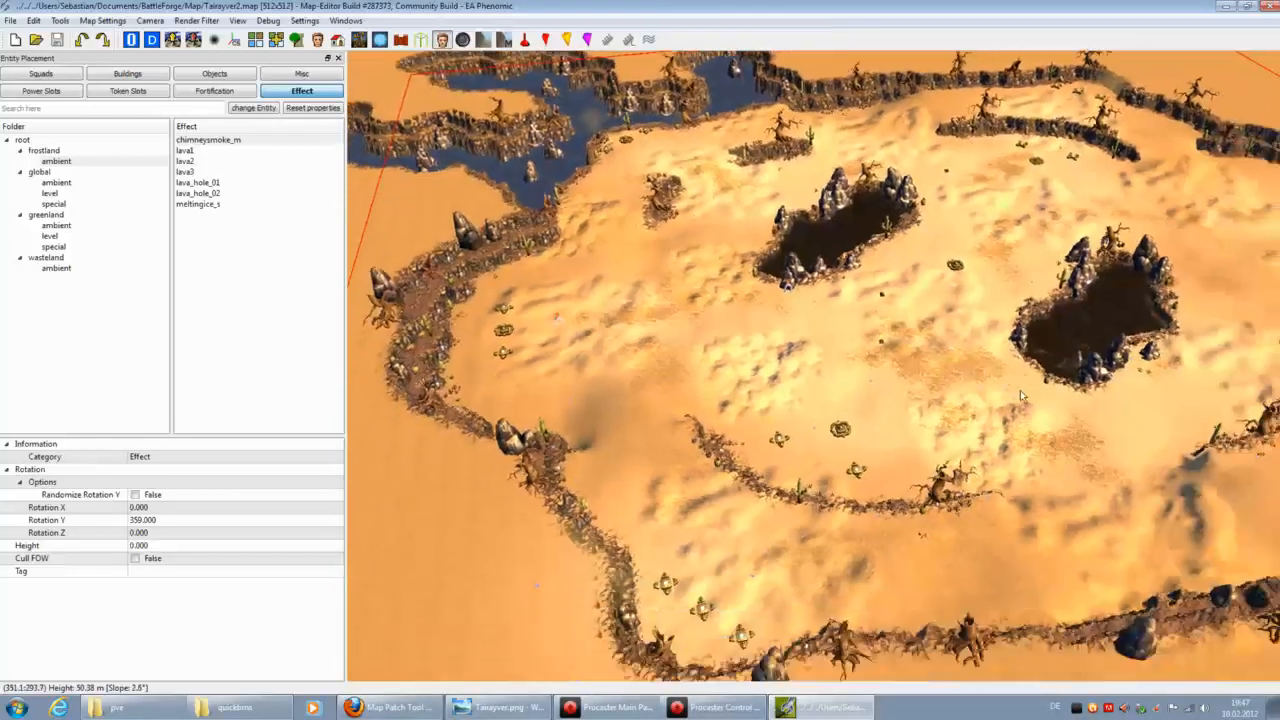
{"action": "middle_click_drag", "start_coordinate": [1020, 390], "coordinate": [1027, 427]}
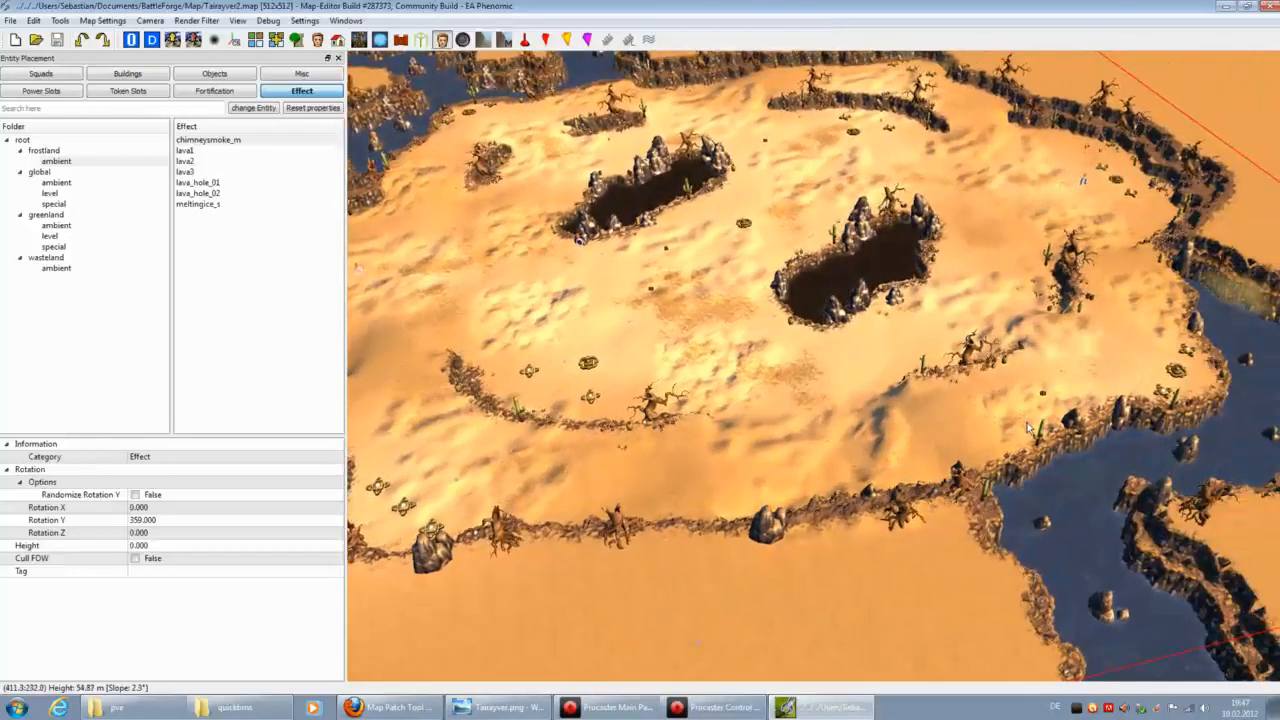